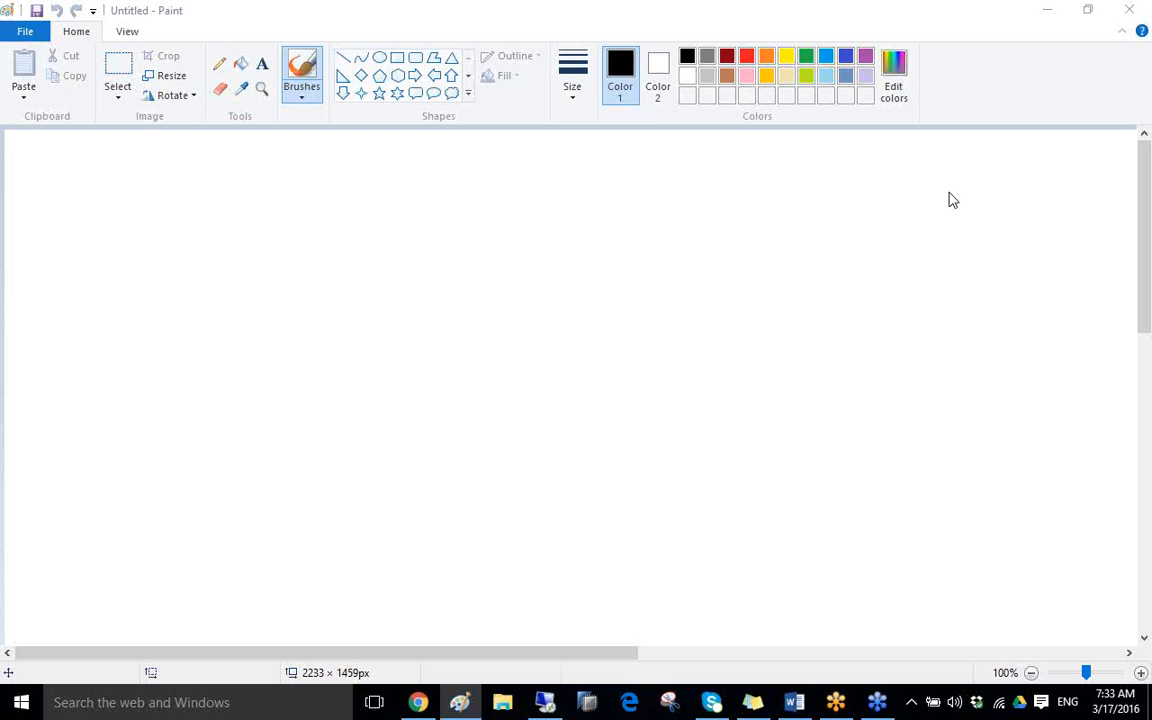
# Switch to the remote desktop session and launch SAP HANA Studio
pyautogui.hotkey('alt', 'Tab')
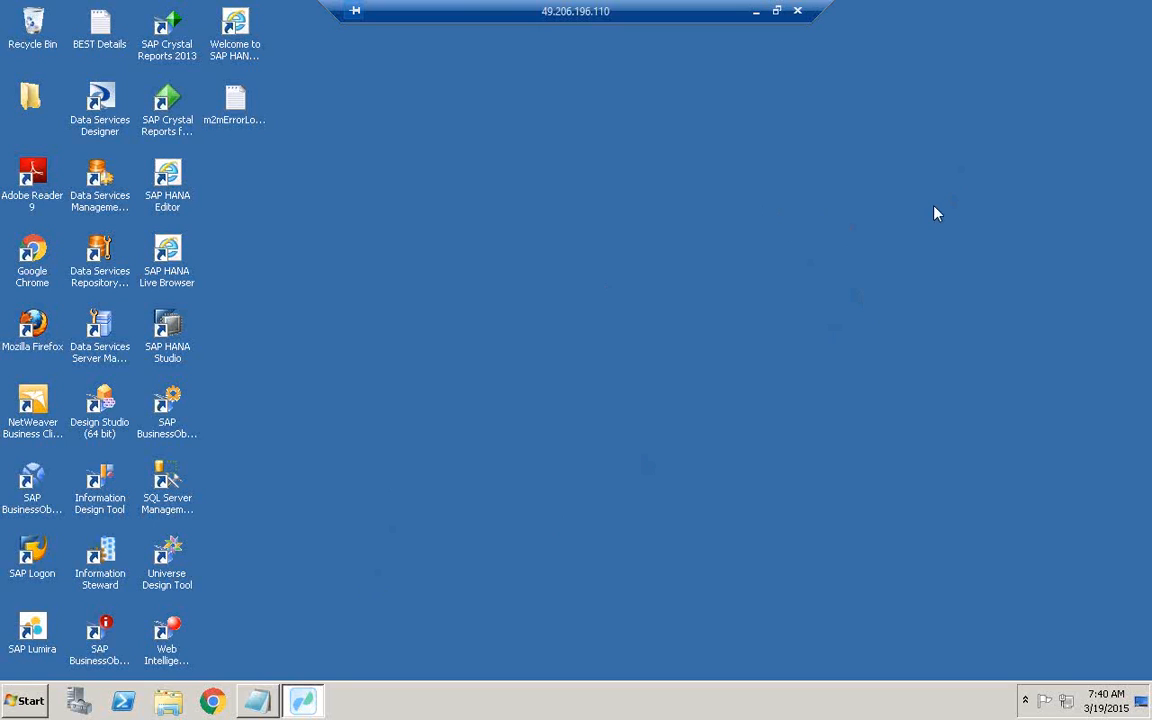
pyautogui.click(27, 700)
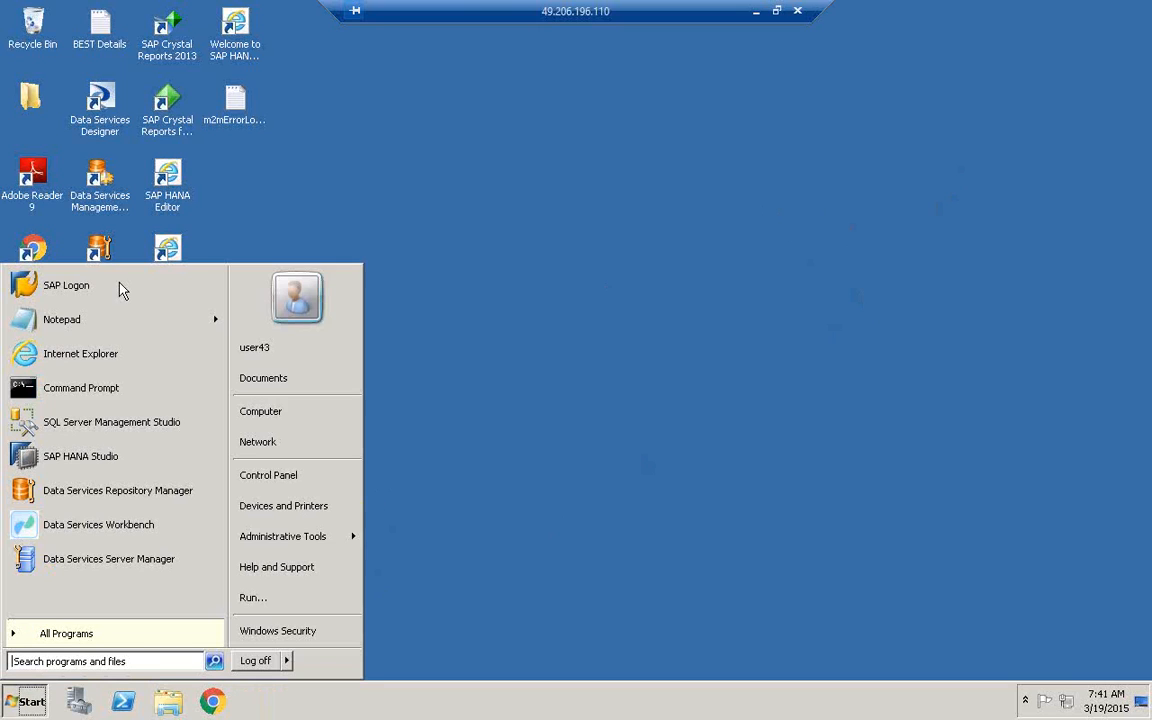
pyautogui.click(78, 456)
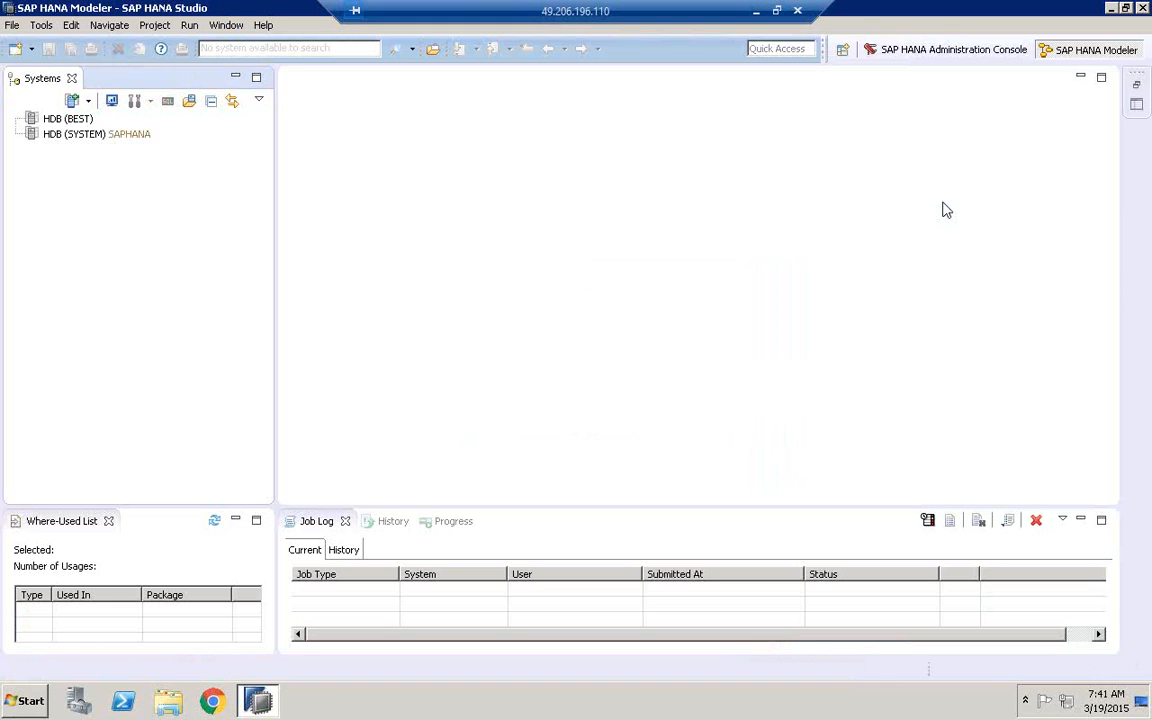
# Log on to the HDB (BEST) system by entering the database user's password
pyautogui.doubleClick(74, 119)
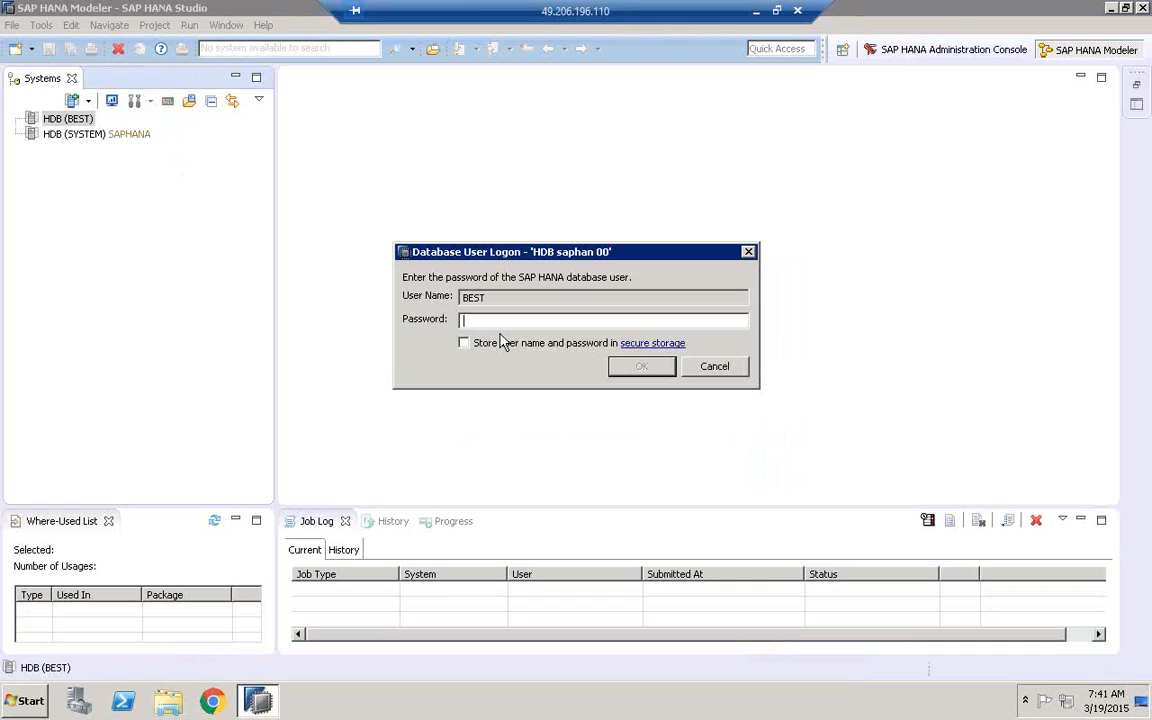
pyautogui.write('**********')
pyautogui.press('Return')
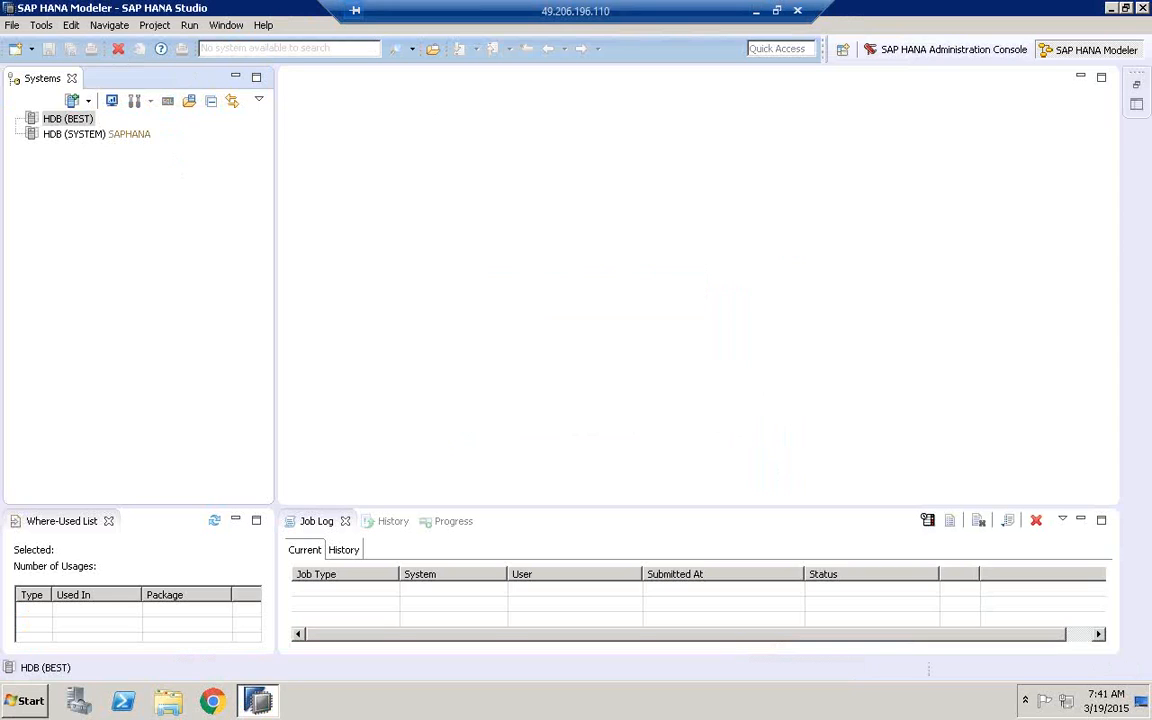
# Expand the Content folder of the HDB (BEST) system and select it
pyautogui.click(53, 122)
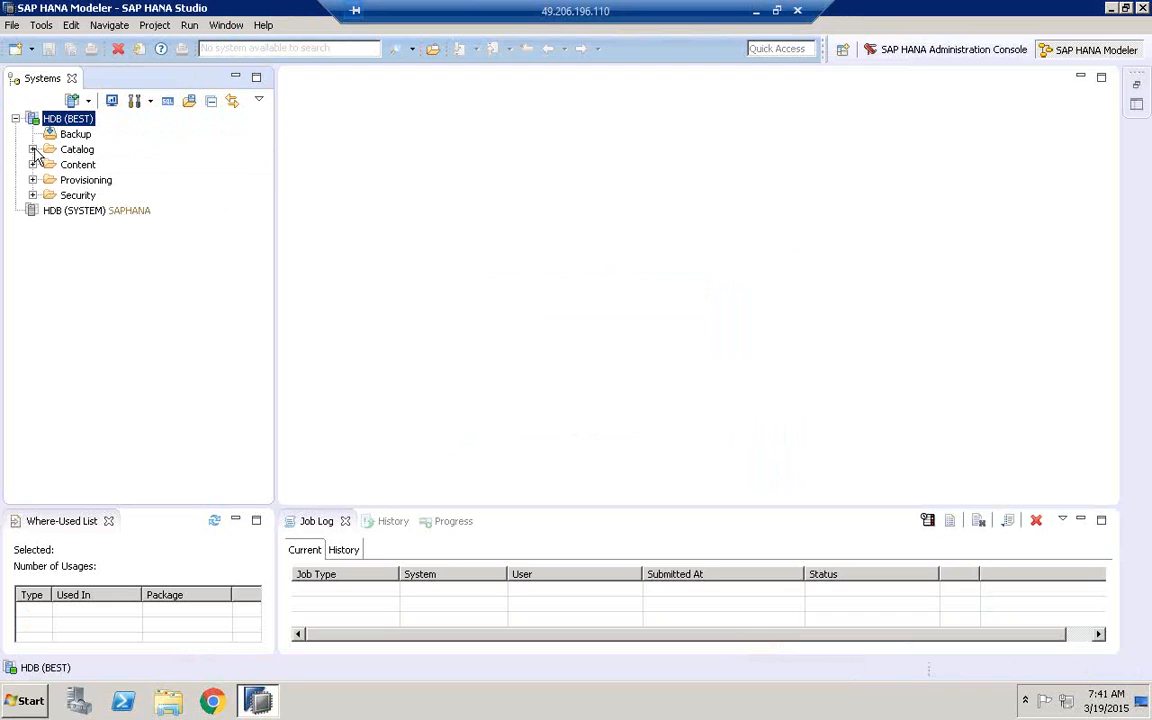
pyautogui.click(61, 151)
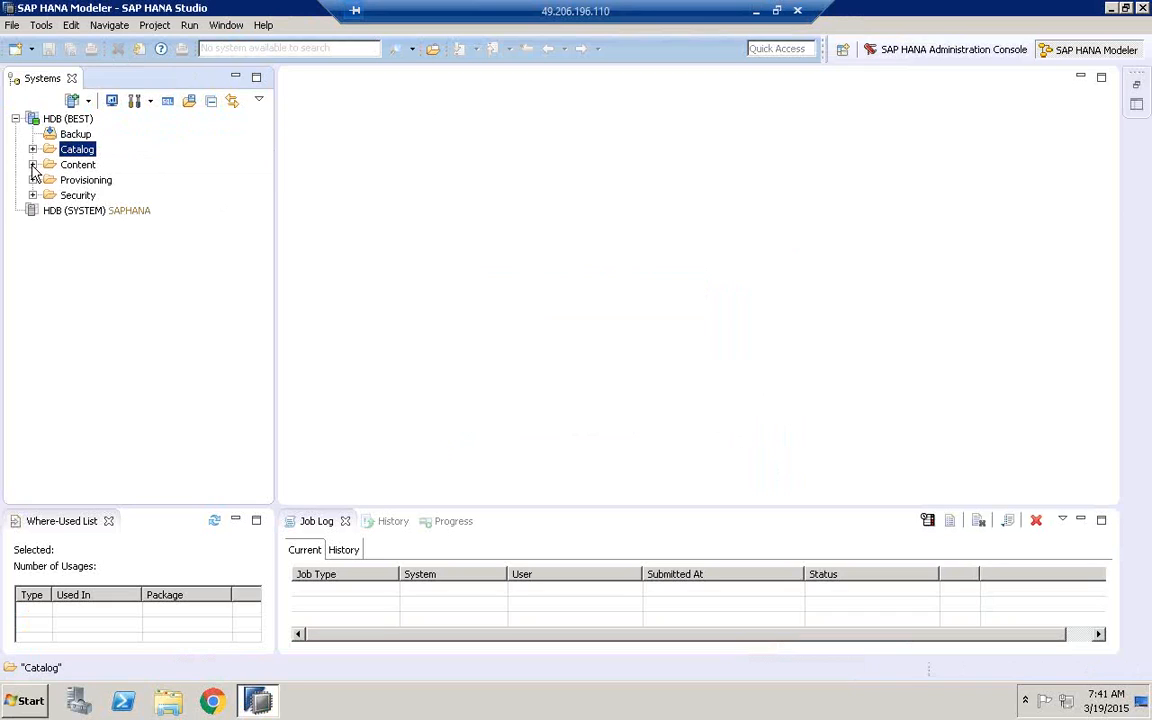
pyautogui.click(32, 164)
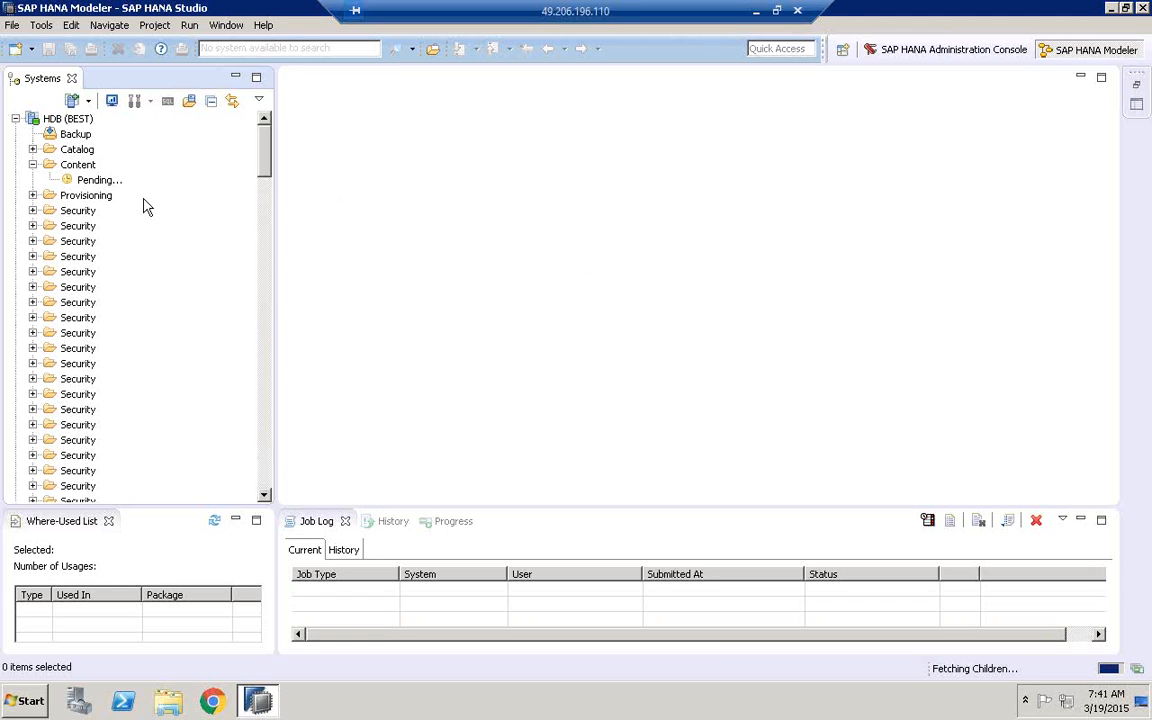
pyautogui.click(80, 165)
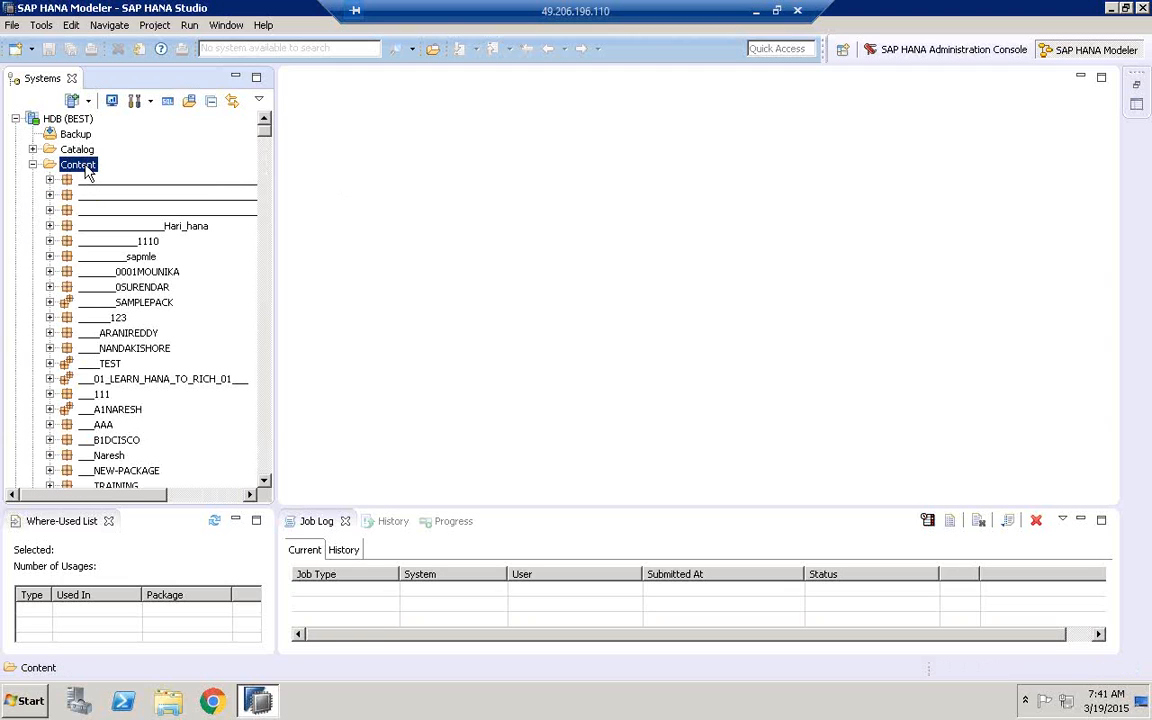
# Create a package under Content with BWIMPORTDM as both its name and description
pyautogui.rightClick(87, 172)
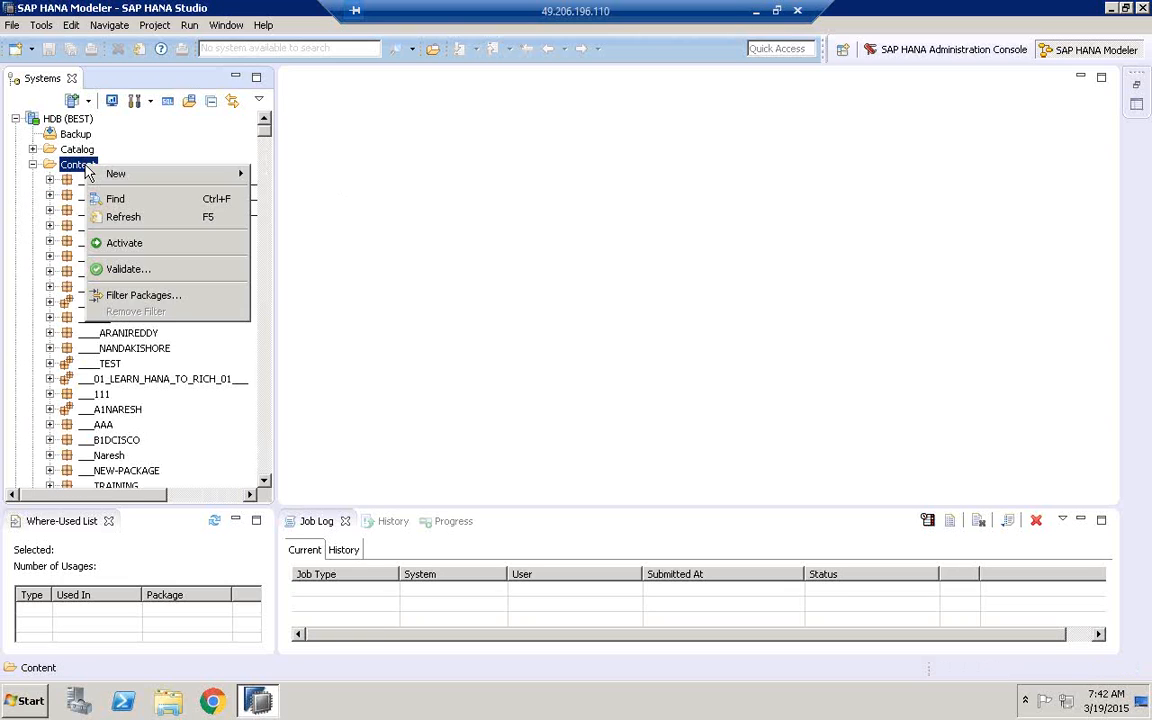
pyautogui.moveTo(121, 172)
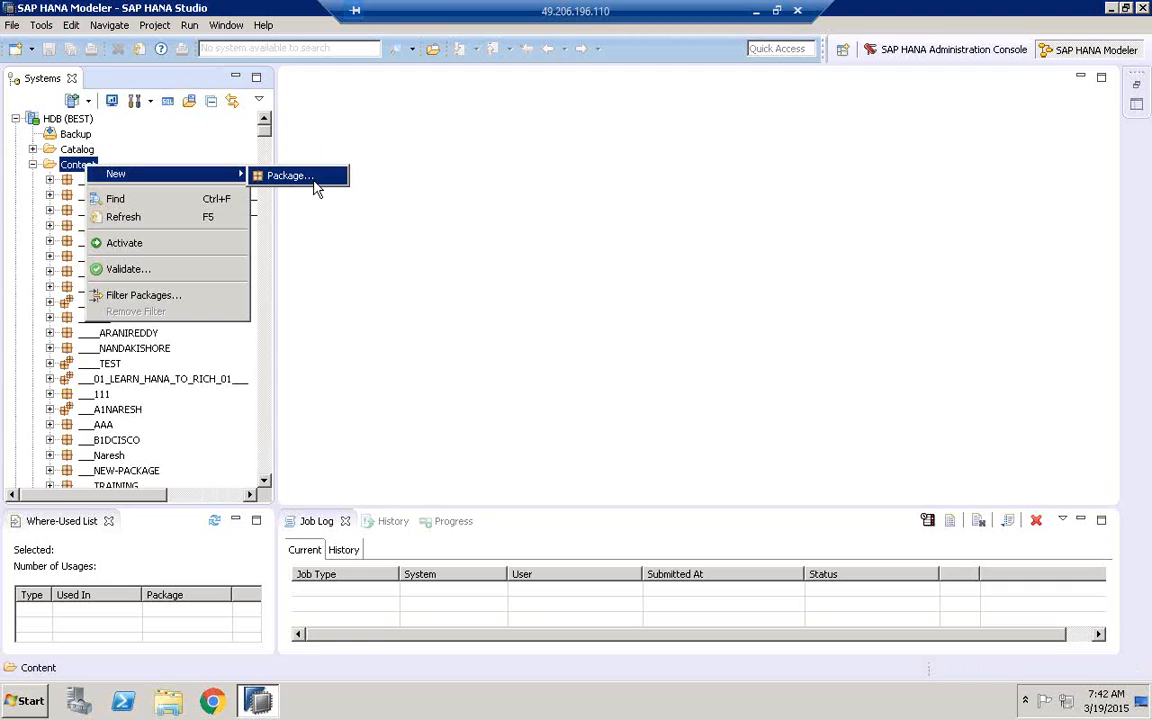
pyautogui.click(314, 184)
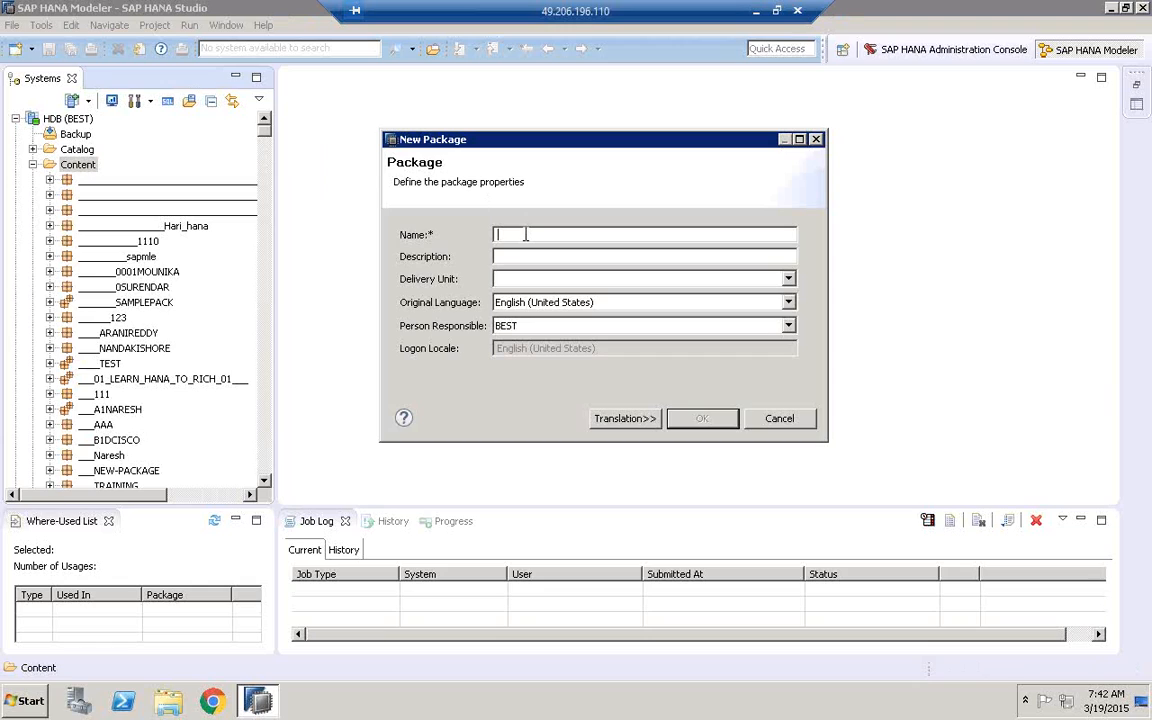
pyautogui.write('BWIMPORTDM')
pyautogui.click(553, 257)
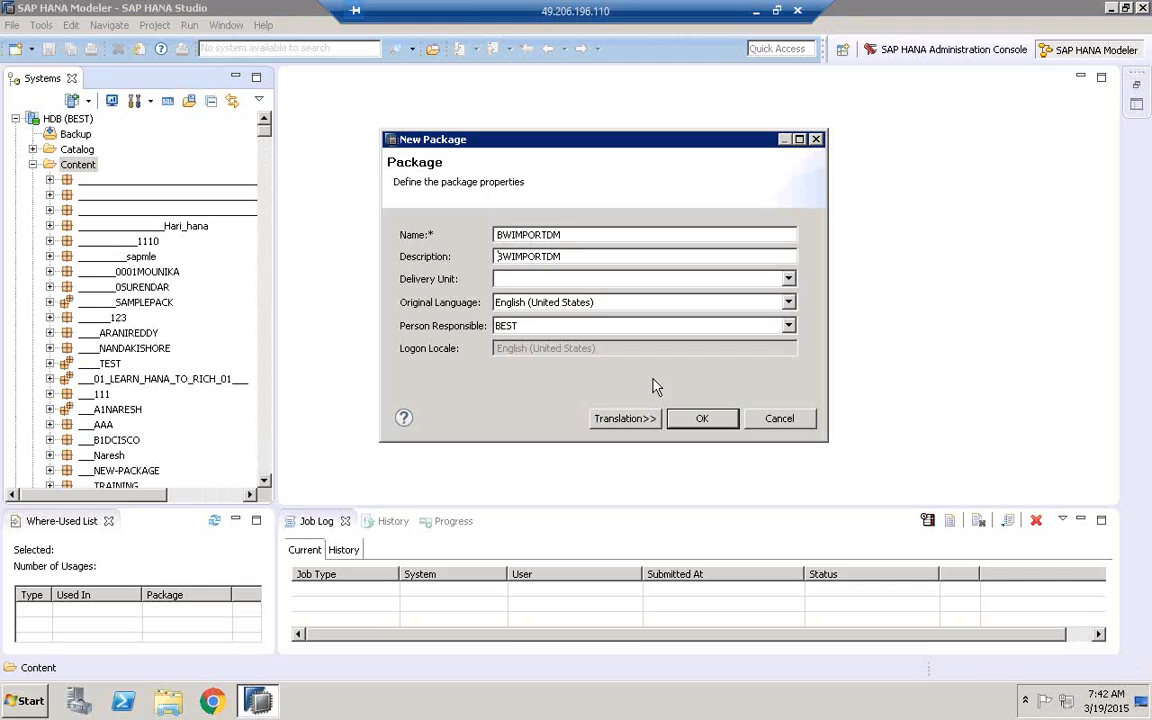
pyautogui.click(704, 419)
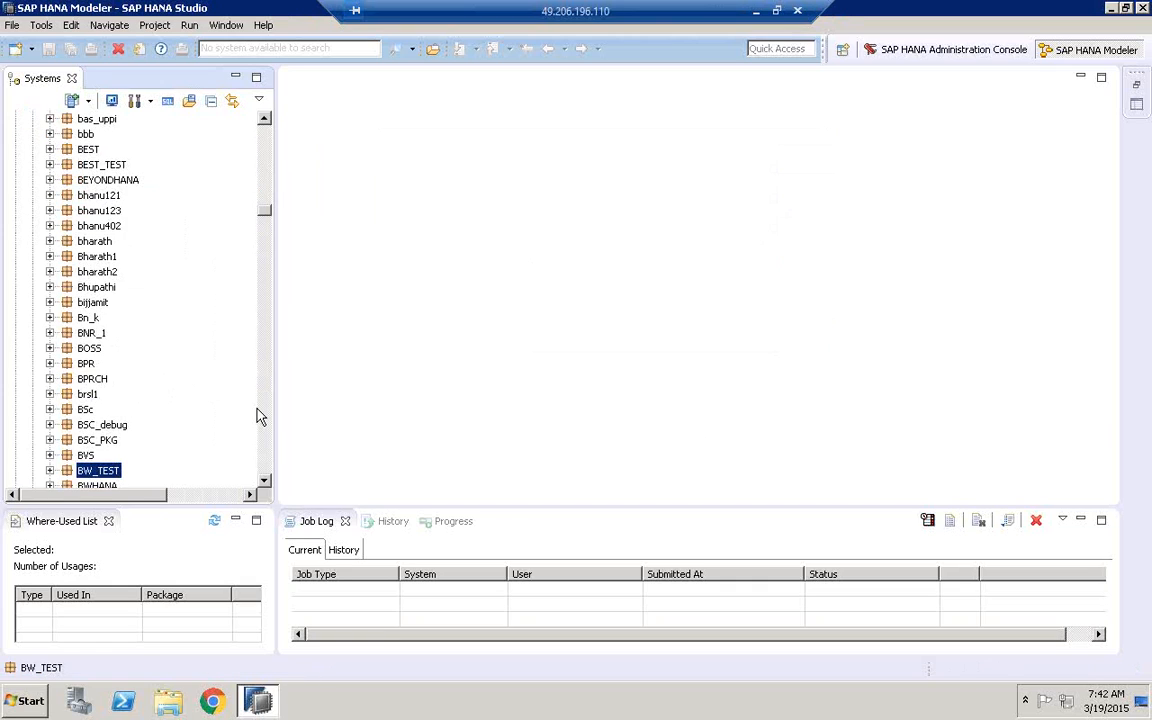
# Start a new analytic view in the BWIMPORTDM package and name it AN_COPA_ACTUAL_DATA
pyautogui.click(264, 481)
pyautogui.click(264, 481)
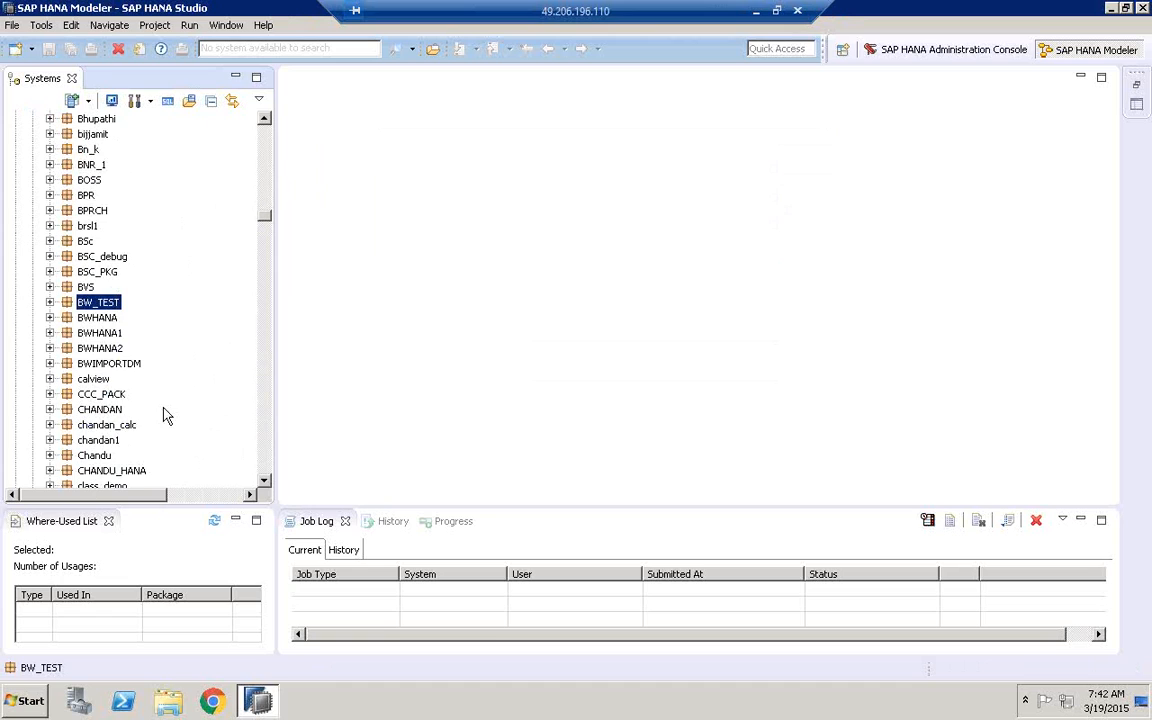
pyautogui.click(118, 365)
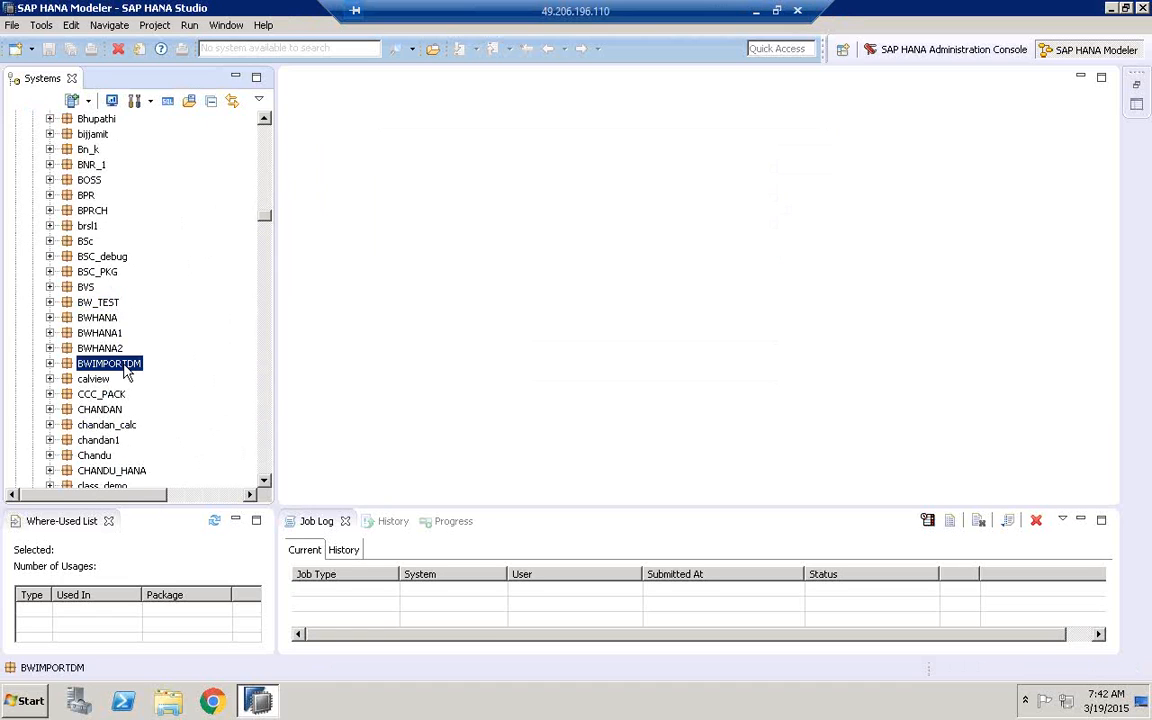
pyautogui.rightClick(97, 370)
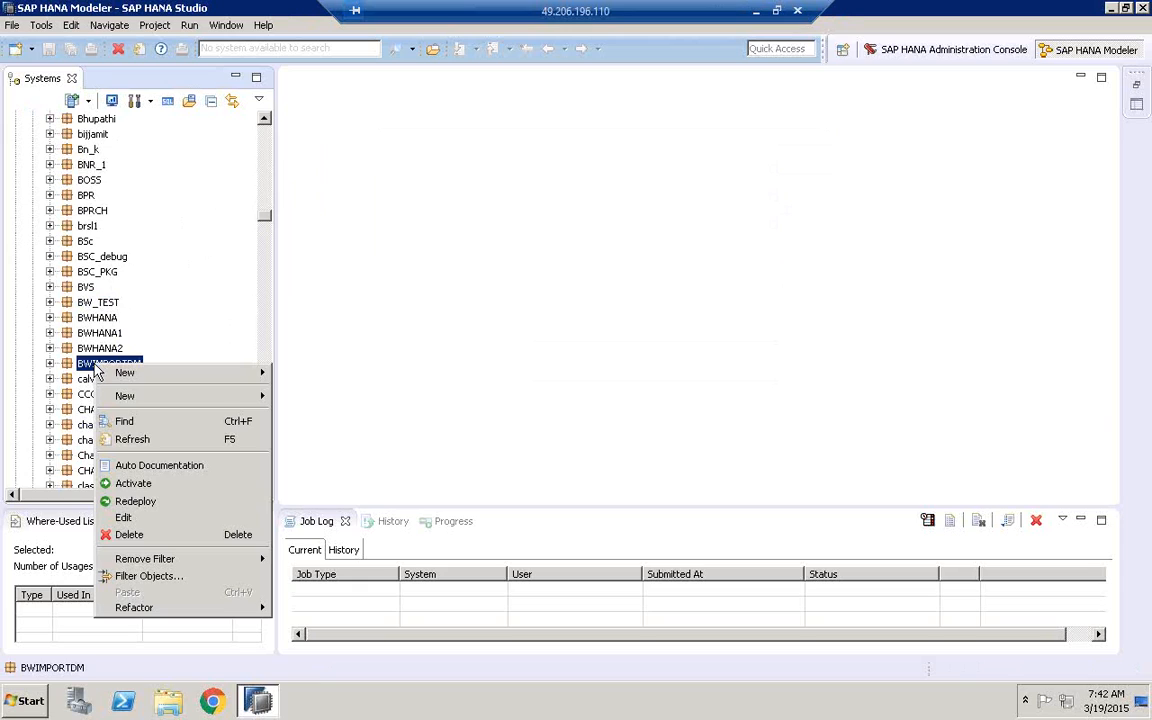
pyautogui.moveTo(155, 396)
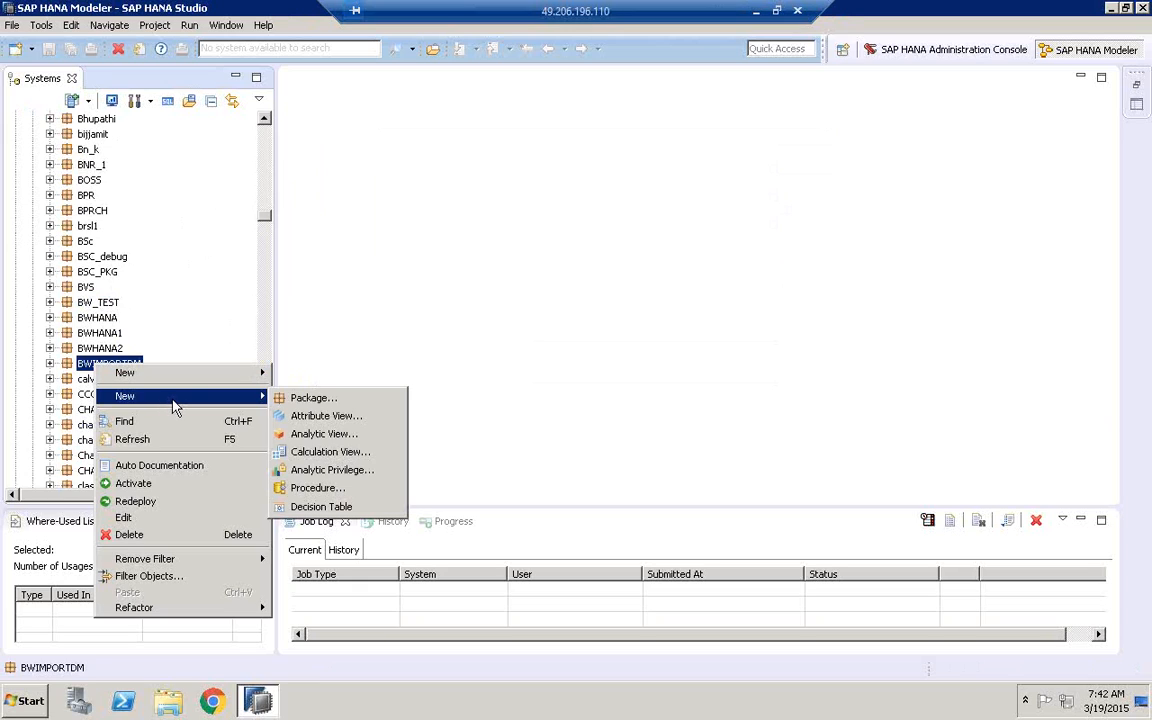
pyautogui.click(325, 436)
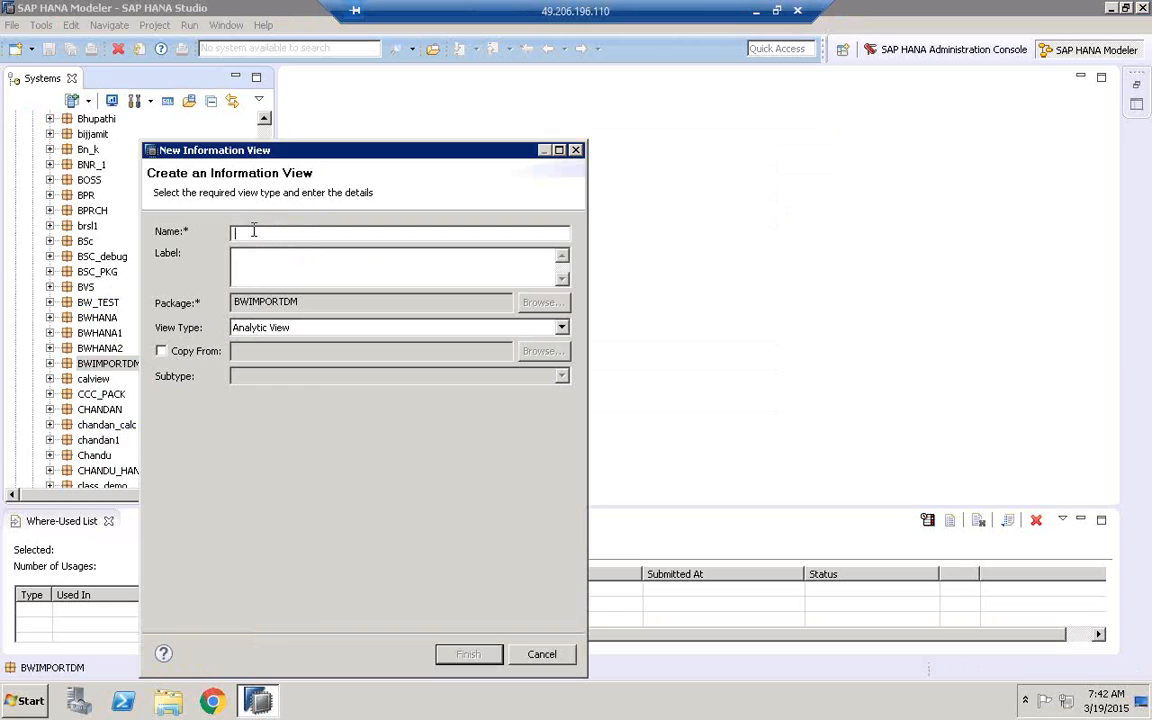
pyautogui.write('AN_COPA_ACTUAL_DATA')
# Change the analytic view's label to COPA ACTUAL DATA and finish creating the view
pyautogui.click(277, 263)
pyautogui.click(255, 259)
pyautogui.press('BackSpace')
pyautogui.press('BackSpace')
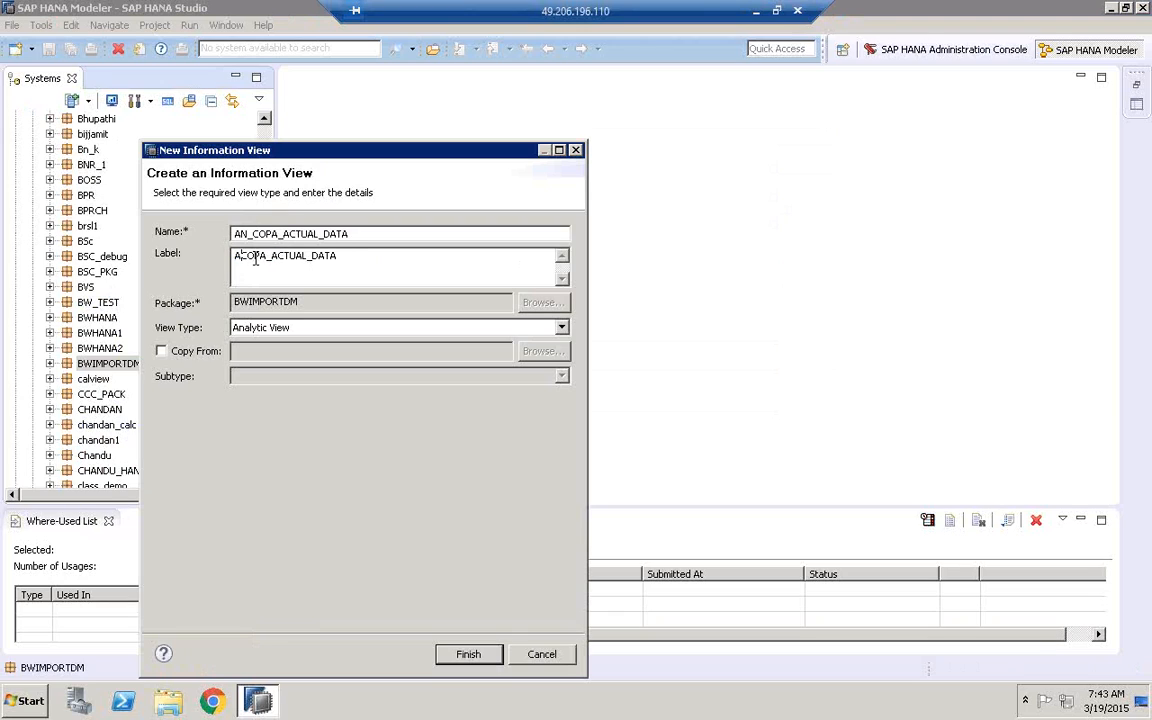
pyautogui.press('BackSpace')
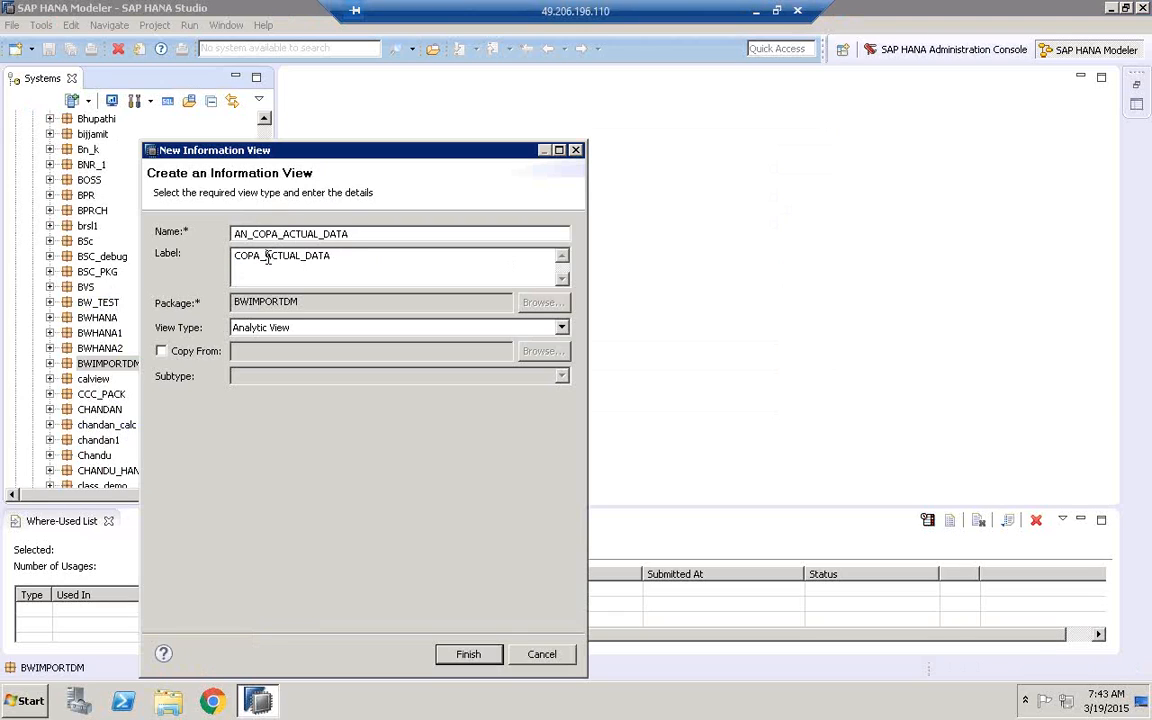
pyautogui.click(267, 258)
pyautogui.press('BackSpace')
pyautogui.click(302, 257)
pyautogui.press('BackSpace')
pyautogui.click(472, 655)
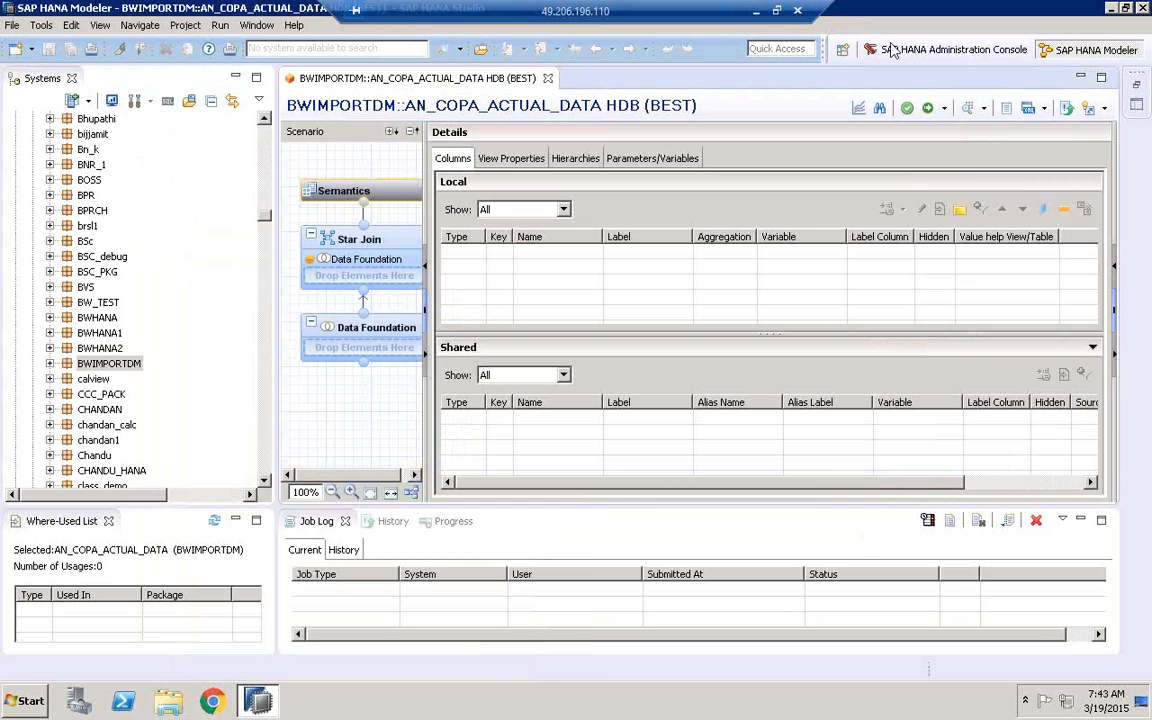
# Minimize the Job Log, then narrow the Systems pane and widen the Scenario pane to give the view editor more room
pyautogui.click(1081, 521)
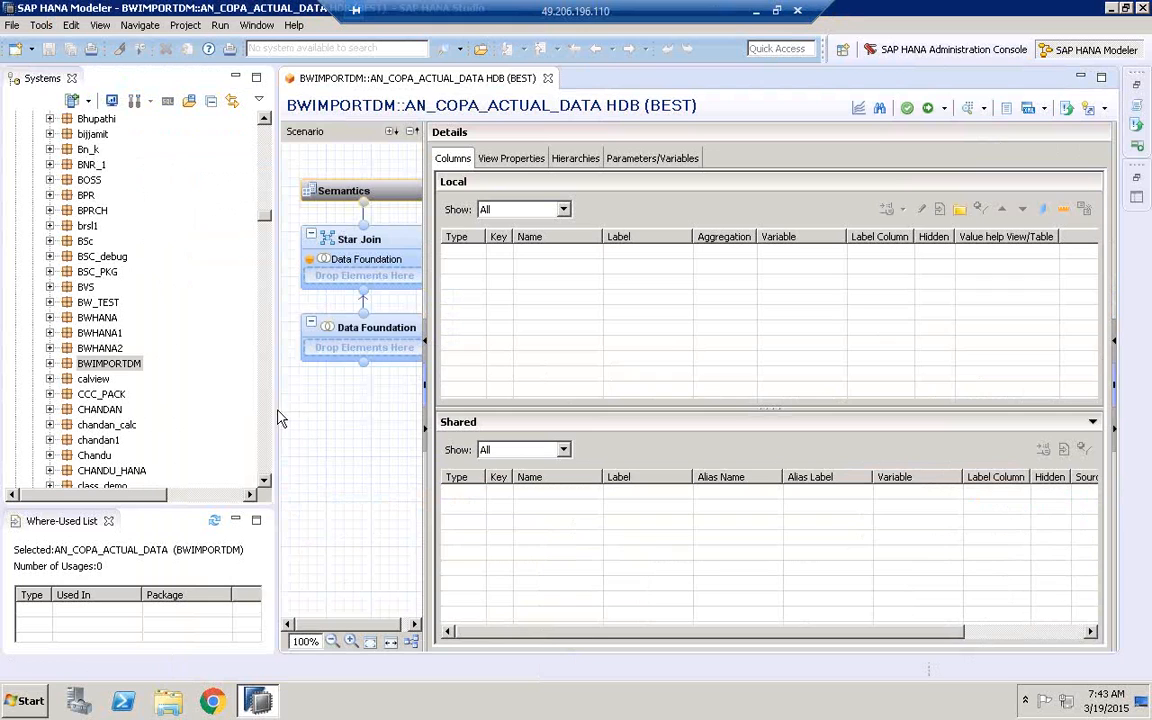
pyautogui.moveTo(275, 410); pyautogui.dragTo(158, 380)
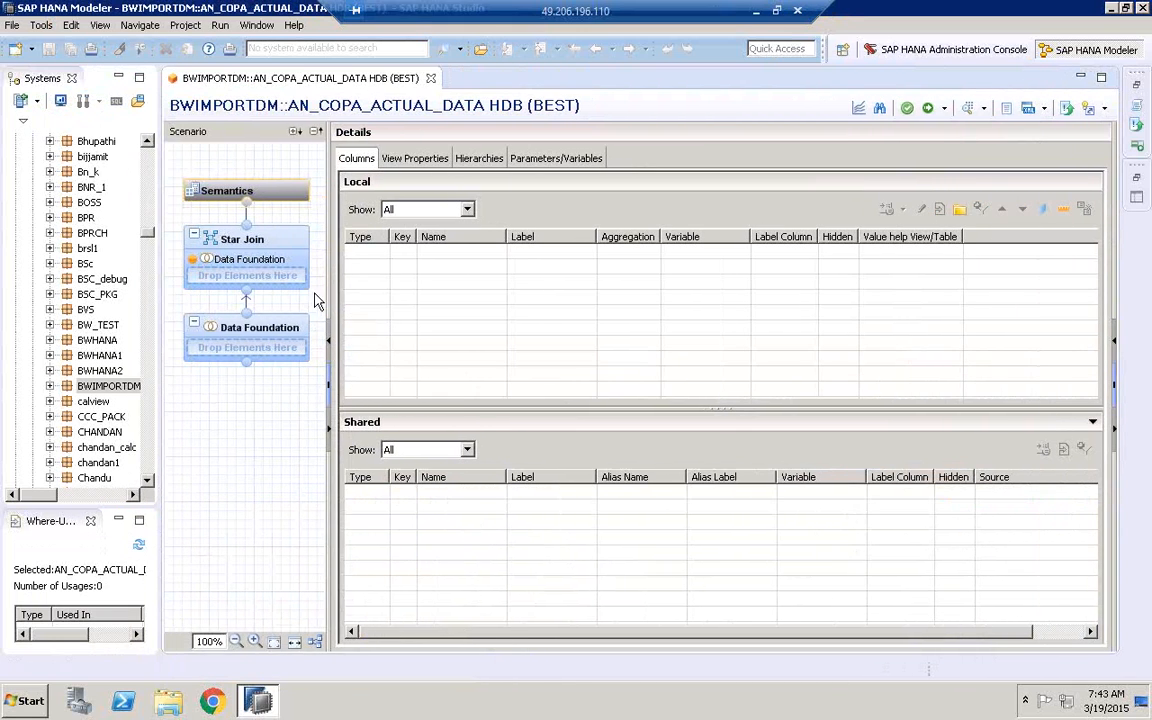
pyautogui.moveTo(325, 293); pyautogui.dragTo(460, 297)
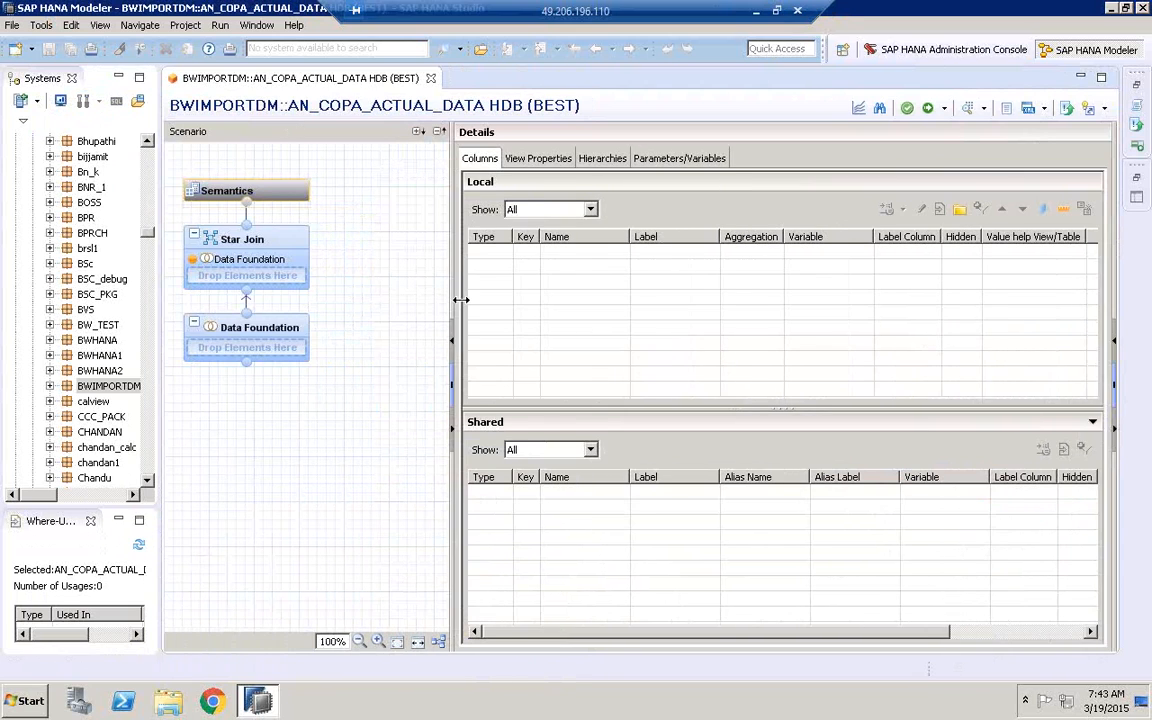
# Add the KNA1 table from the BEST schema to the Data Foundation node
pyautogui.moveTo(210, 314)
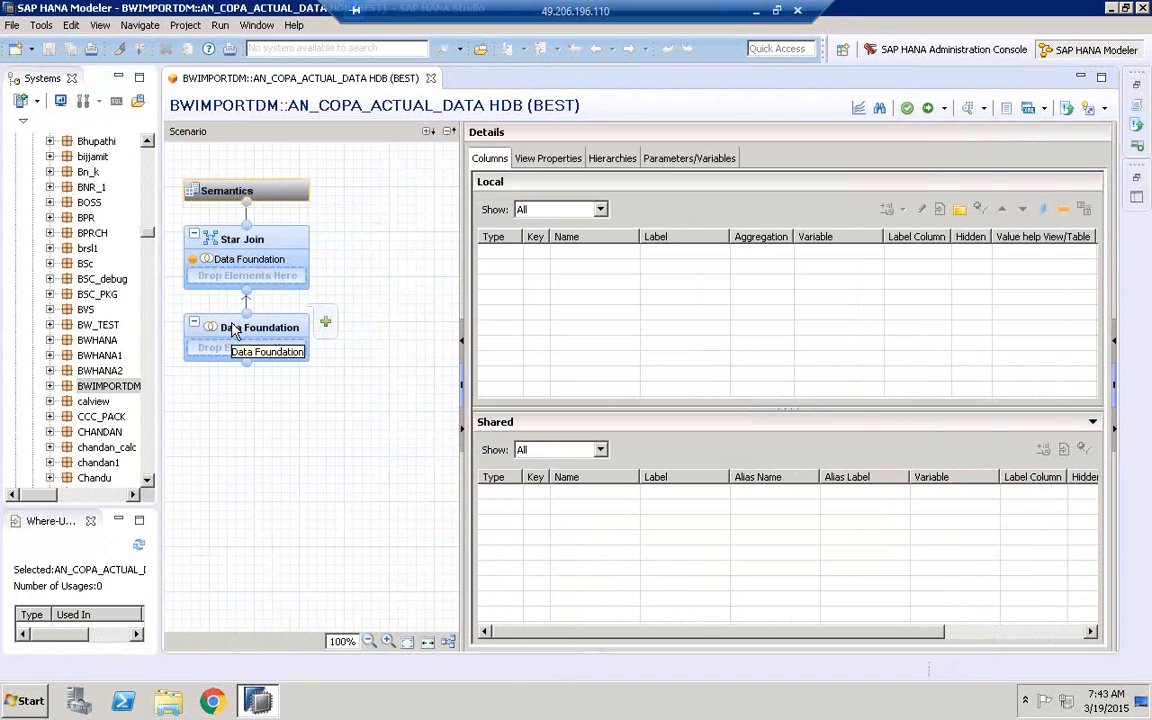
pyautogui.click(230, 328)
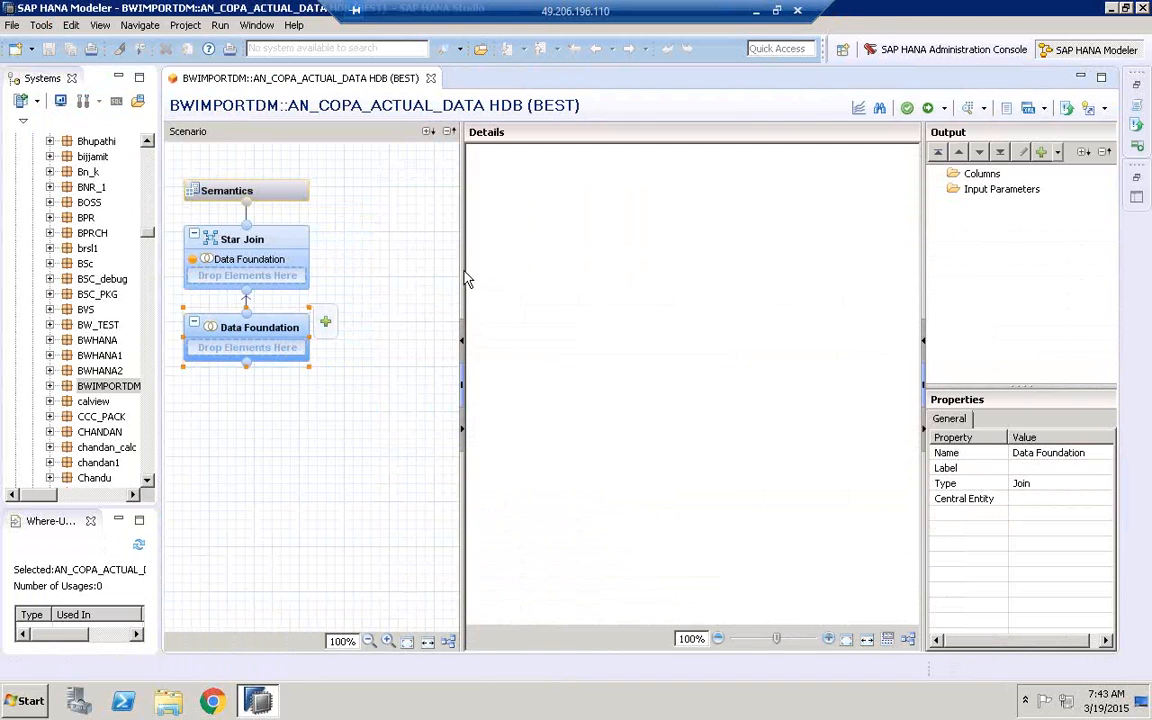
pyautogui.moveTo(440, 268); pyautogui.dragTo(405, 265)
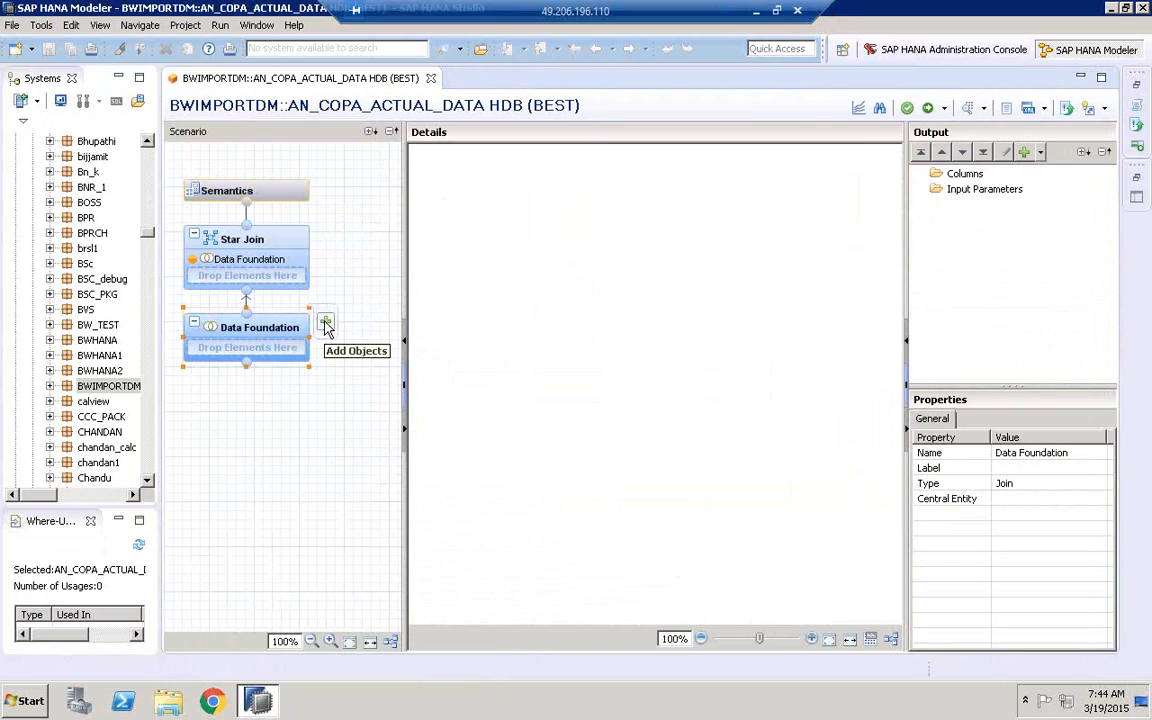
pyautogui.click(326, 324)
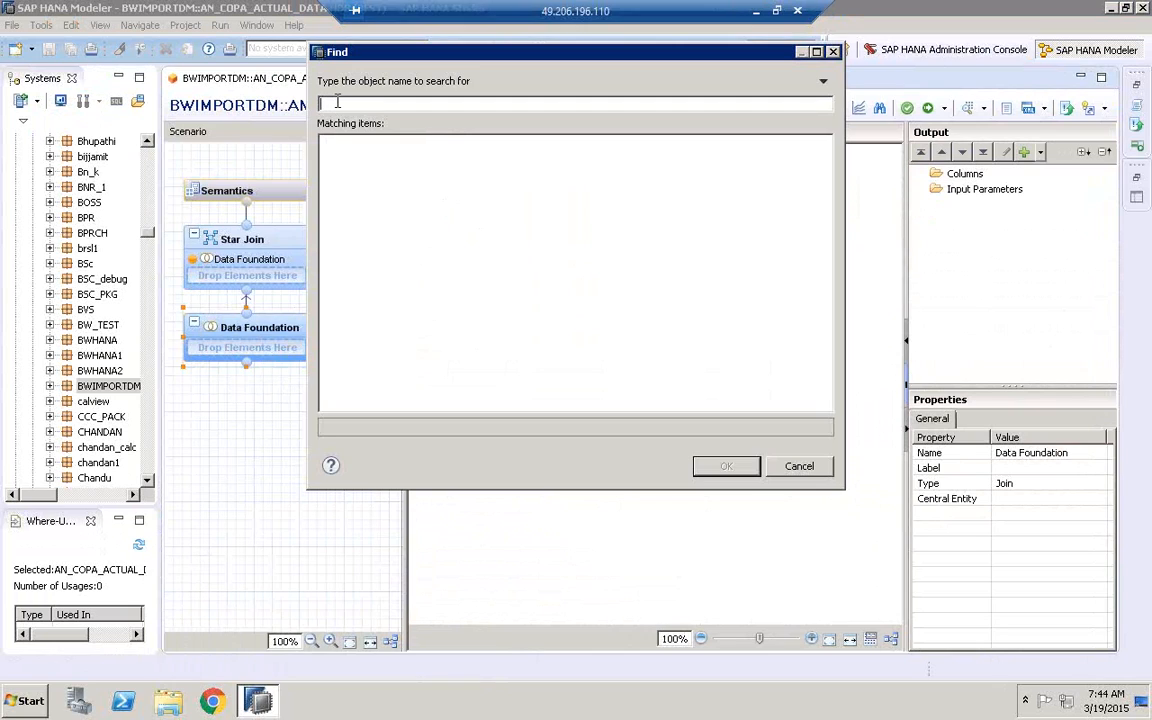
pyautogui.write('kna1')
pyautogui.press('BackSpace')
pyautogui.press('BackSpace')
pyautogui.press('BackSpace')
pyautogui.press('BackSpace')
pyautogui.write('KNA1')
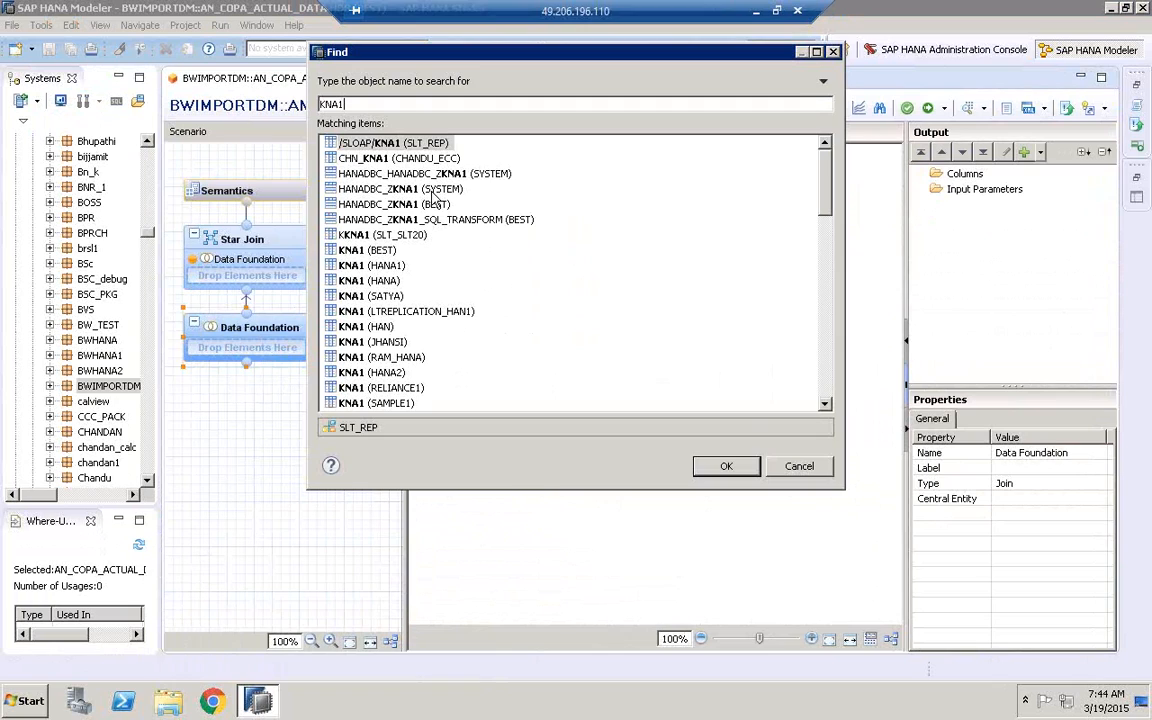
pyautogui.click(365, 250)
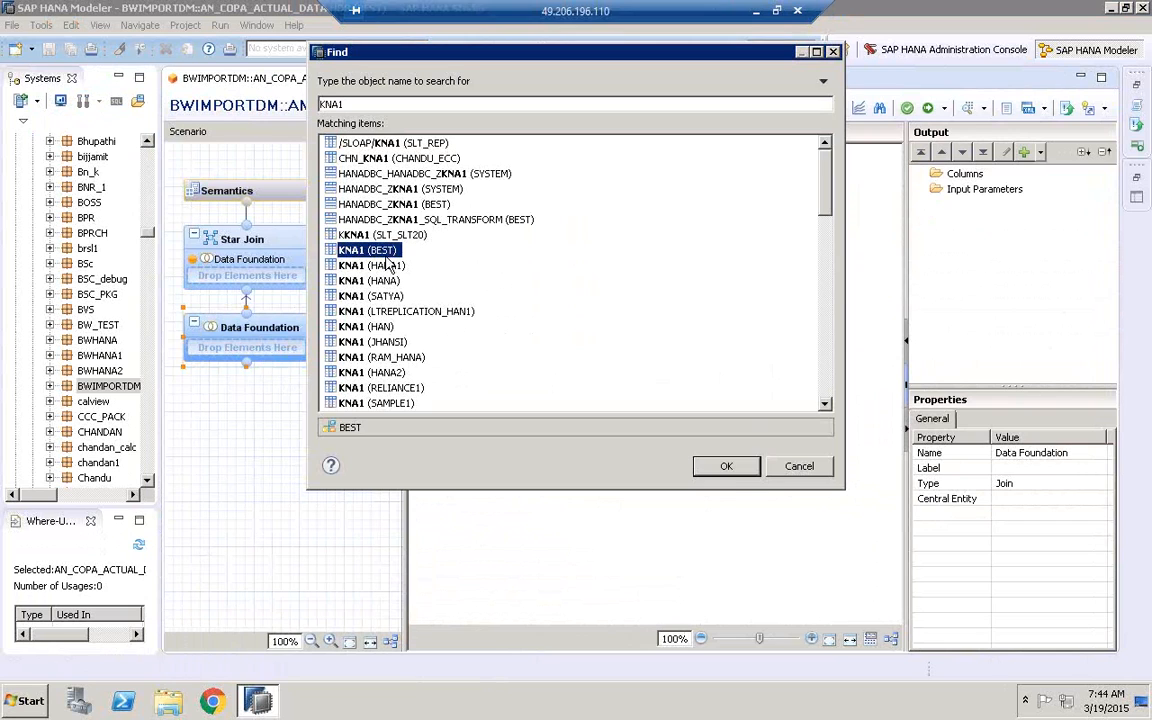
pyautogui.click(726, 468)
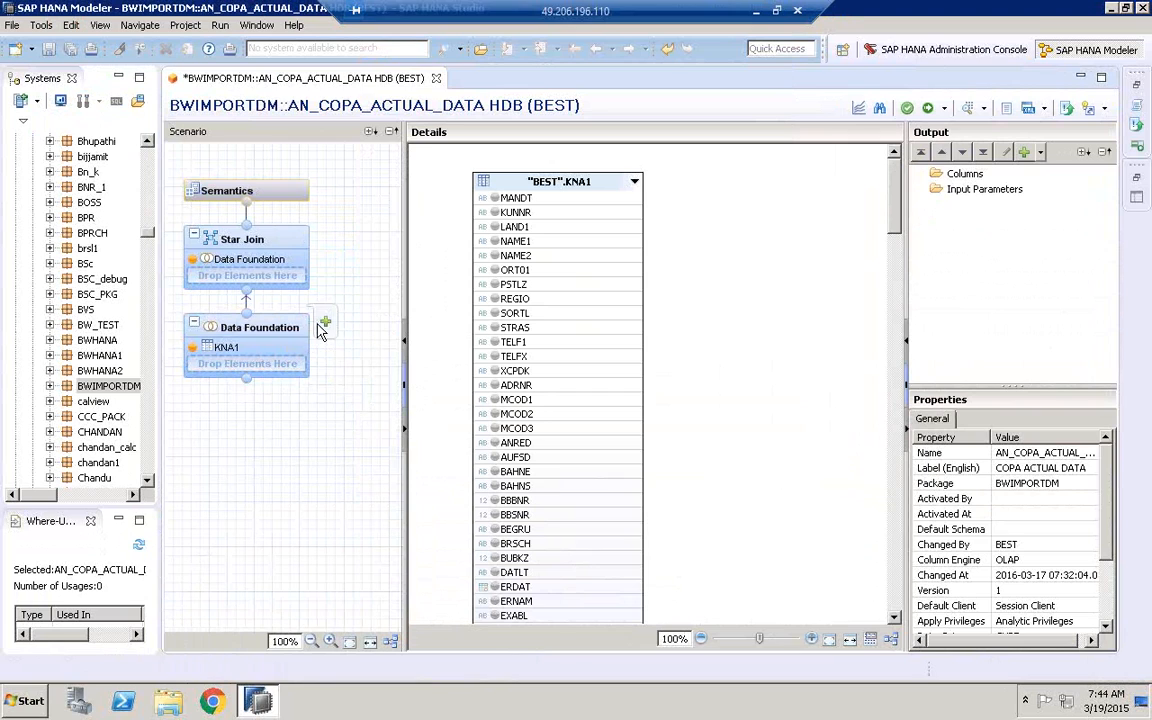
# Add the T005T table from the BEST schema to the Data Foundation node
pyautogui.click(325, 323)
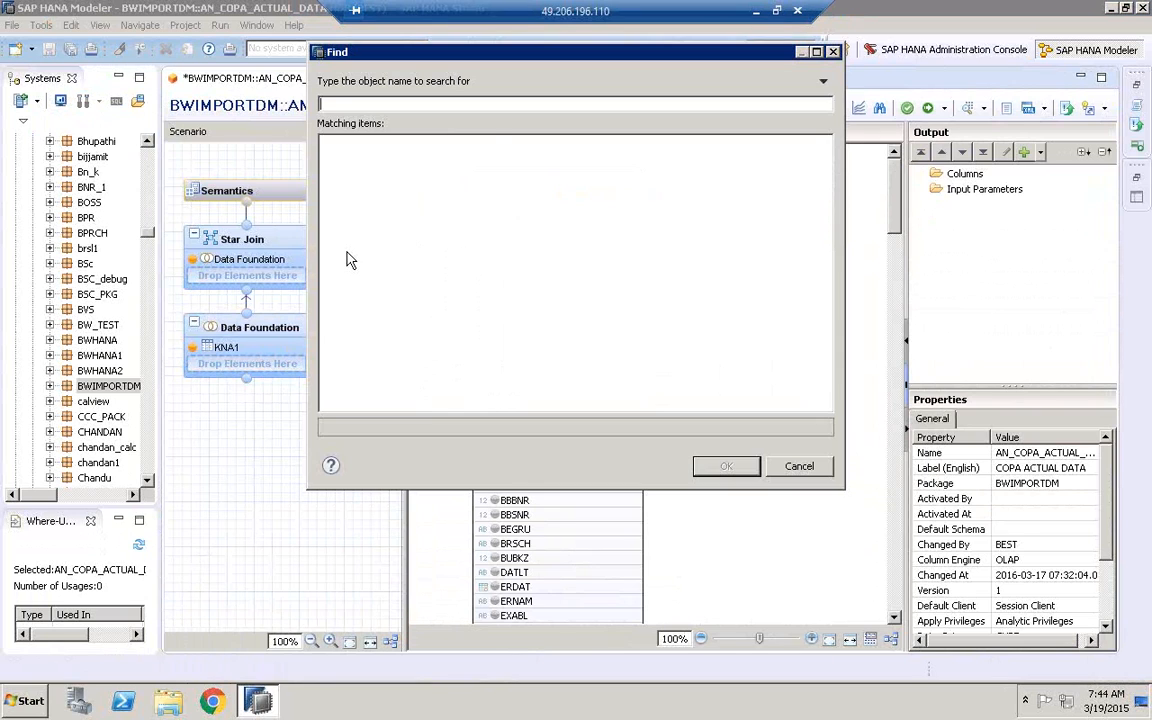
pyautogui.write('T005T')
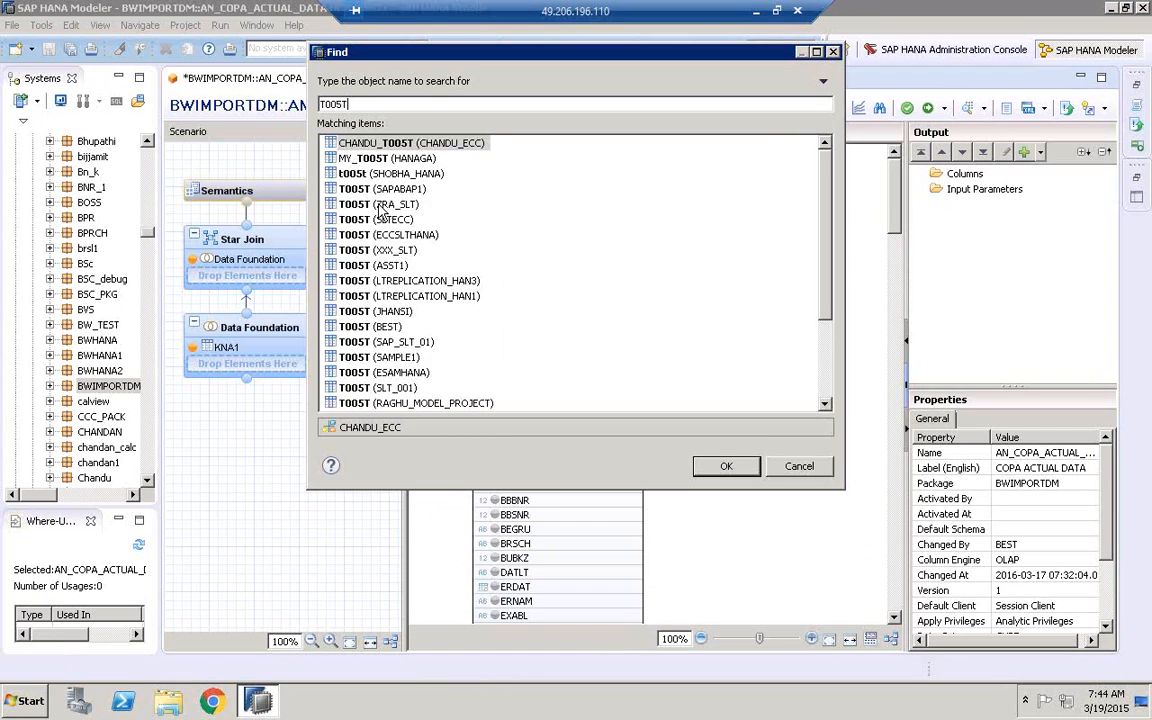
pyautogui.click(388, 327)
pyautogui.click(728, 466)
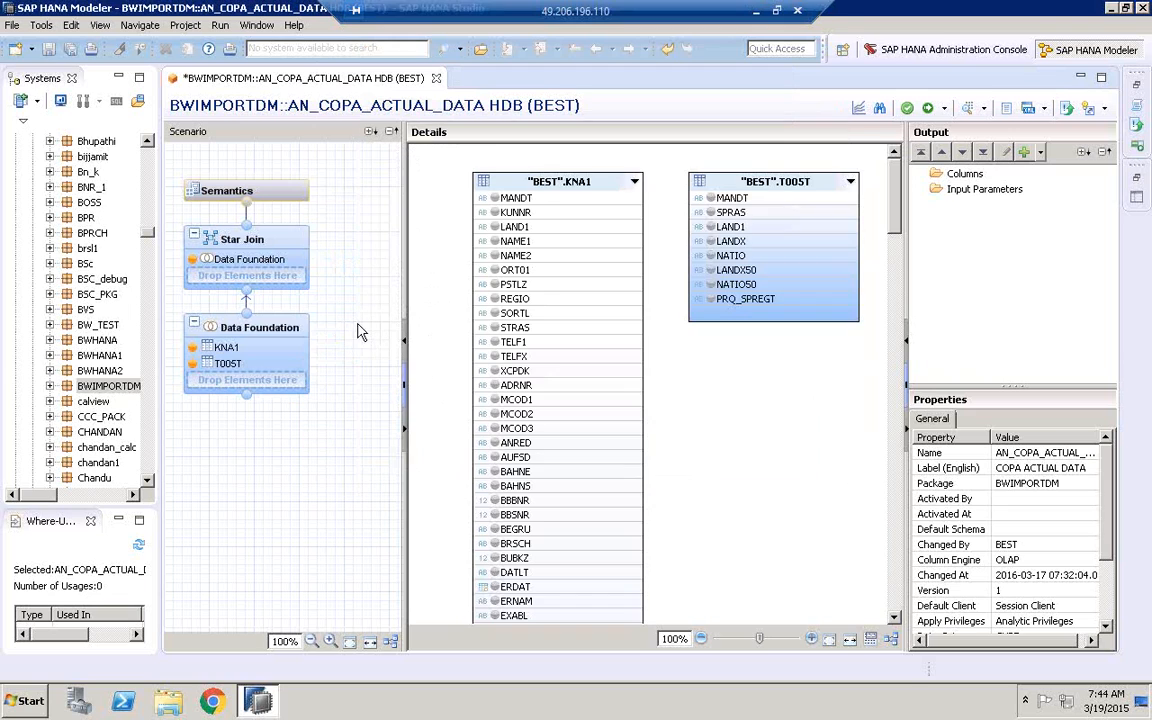
# Add the T005U table from the BEST schema to the Data Foundation node
pyautogui.click(287, 290)
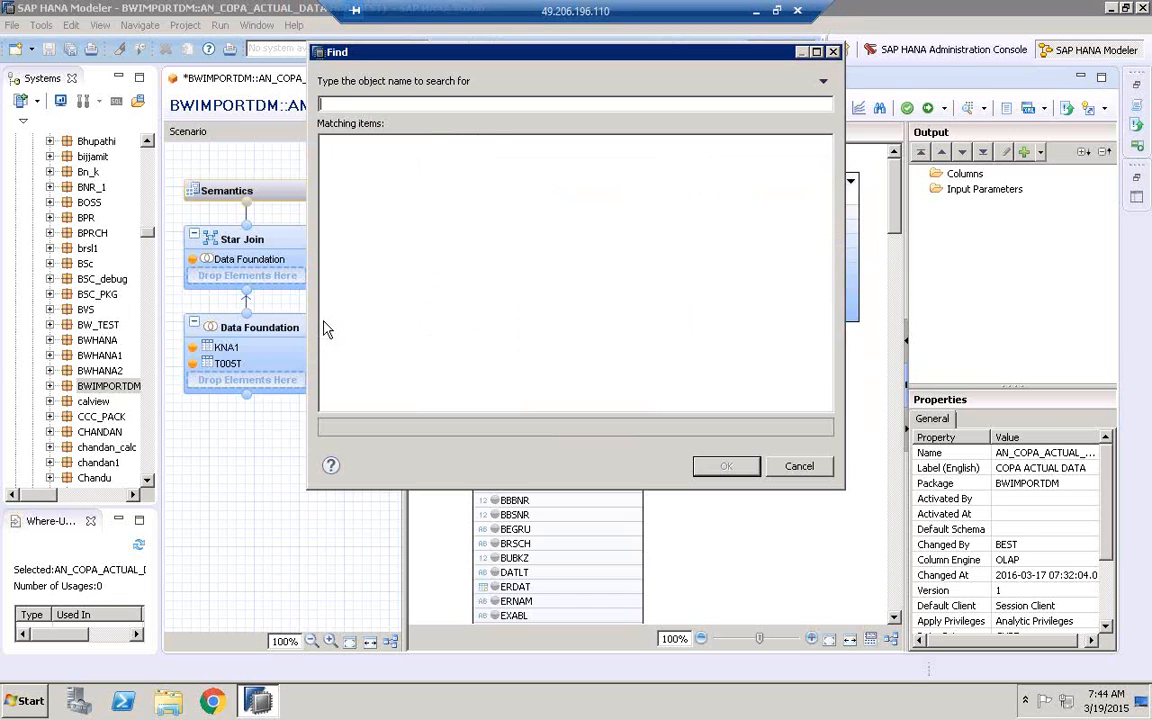
pyautogui.write('T005U')
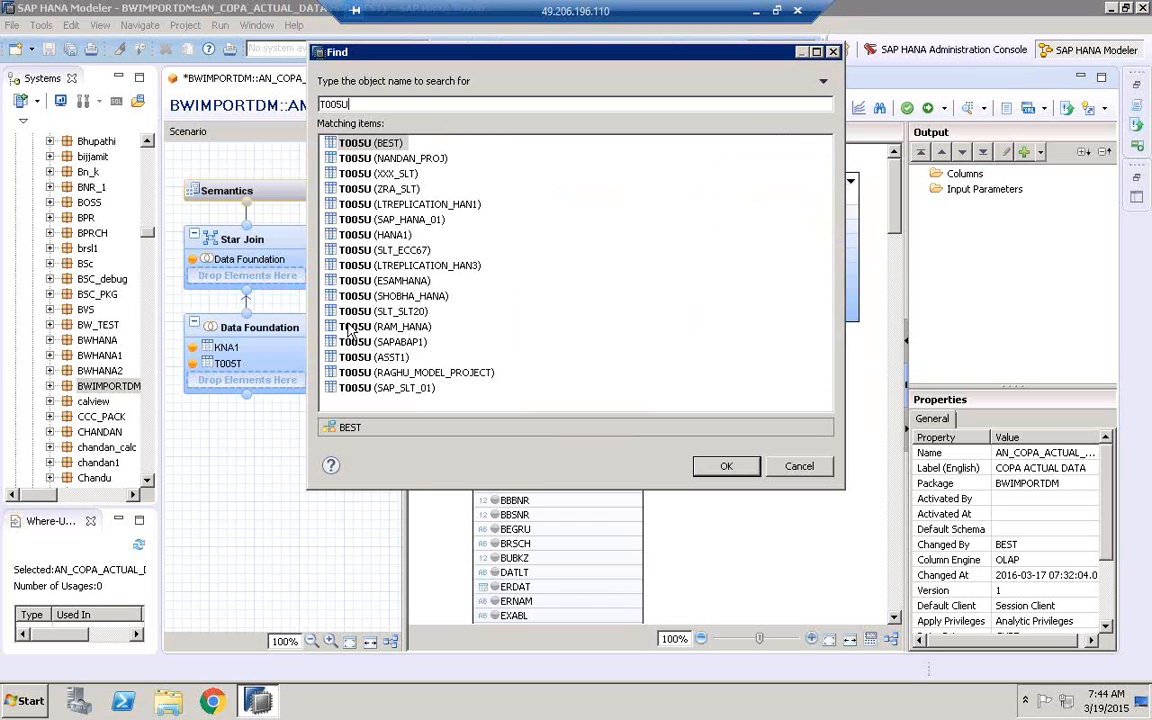
pyautogui.click(390, 145)
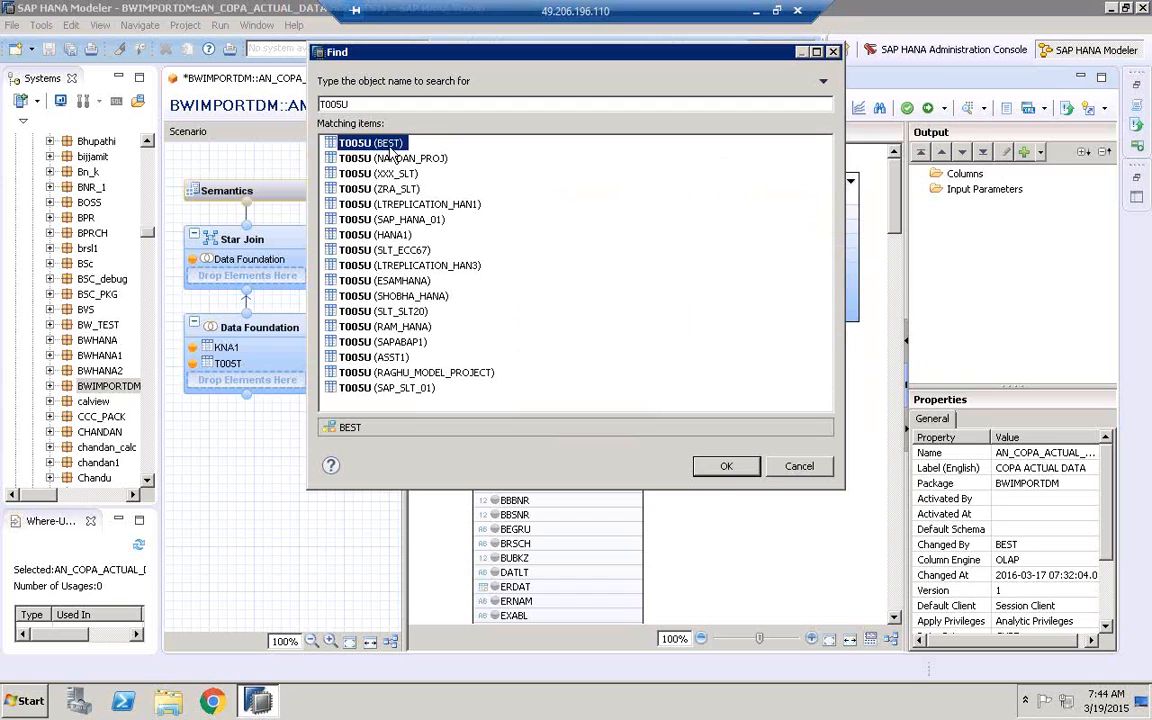
pyautogui.click(726, 466)
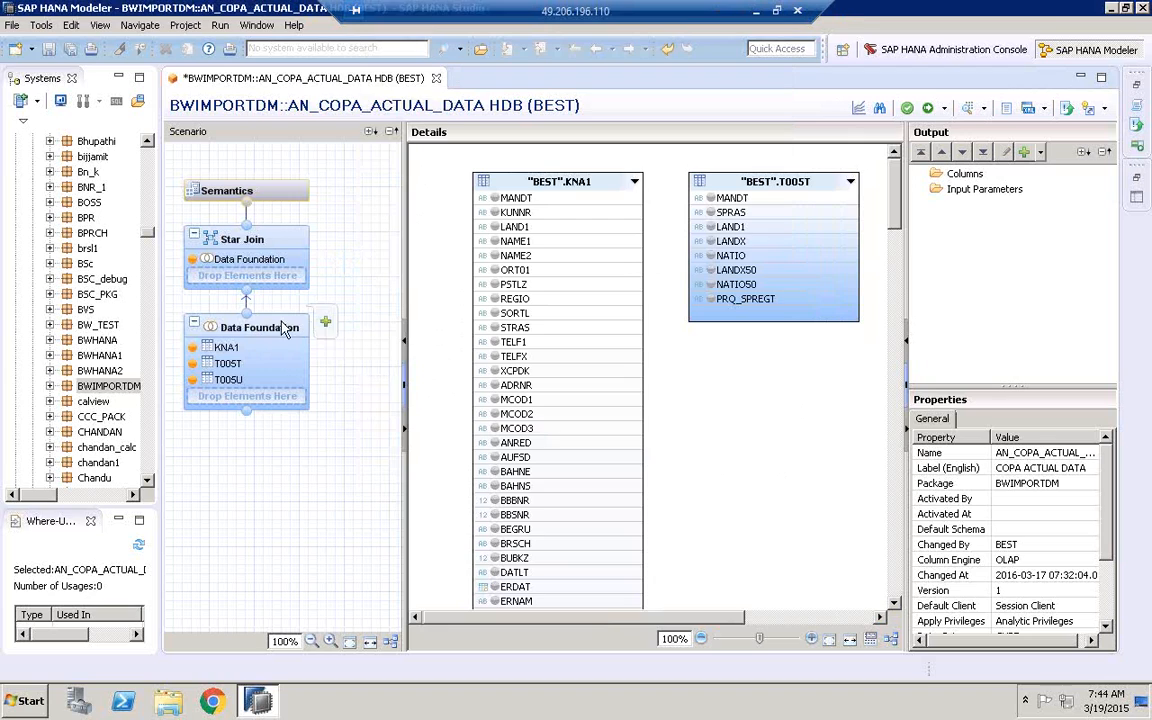
# Add the MARA table from the BEST schema to the Data Foundation node
pyautogui.click(325, 321)
pyautogui.write('MARA')
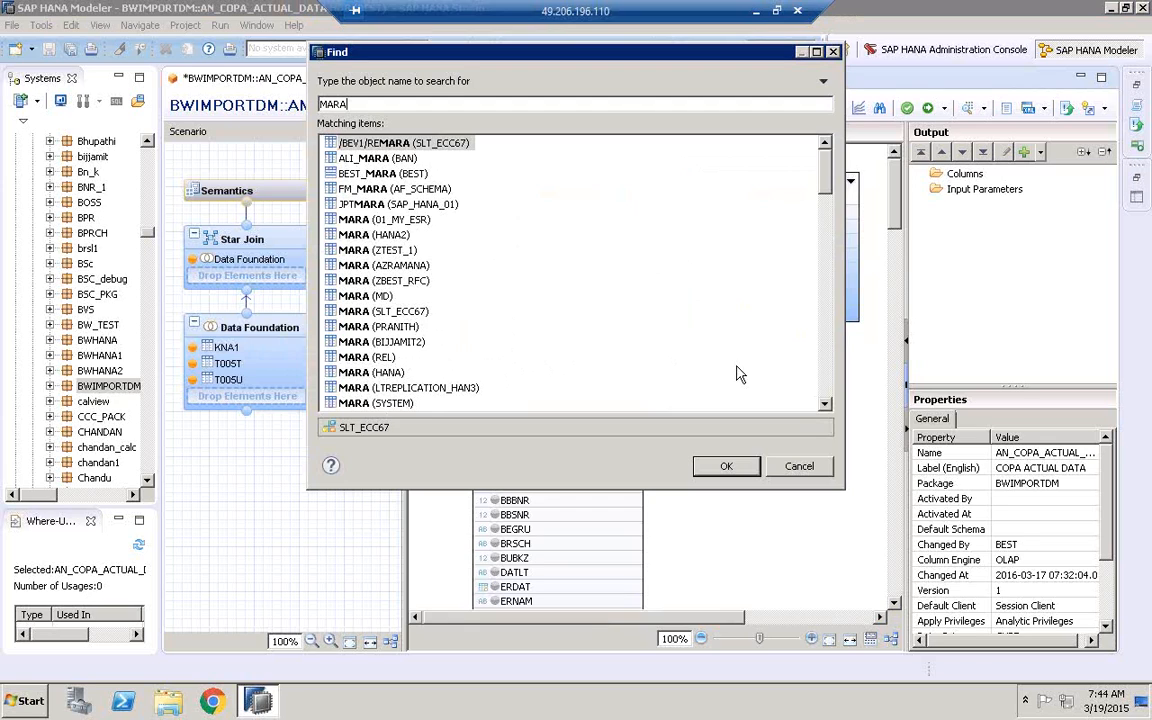
pyautogui.scroll(-7, 826, 392)
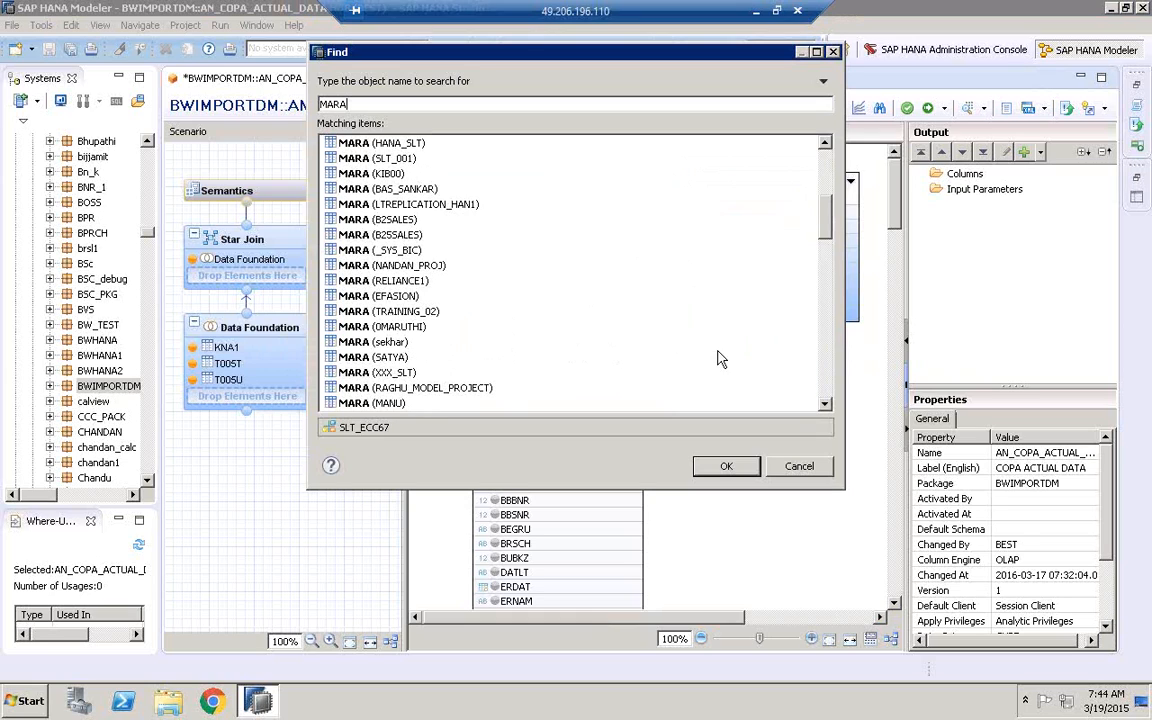
pyautogui.scroll(-5, 824, 398)
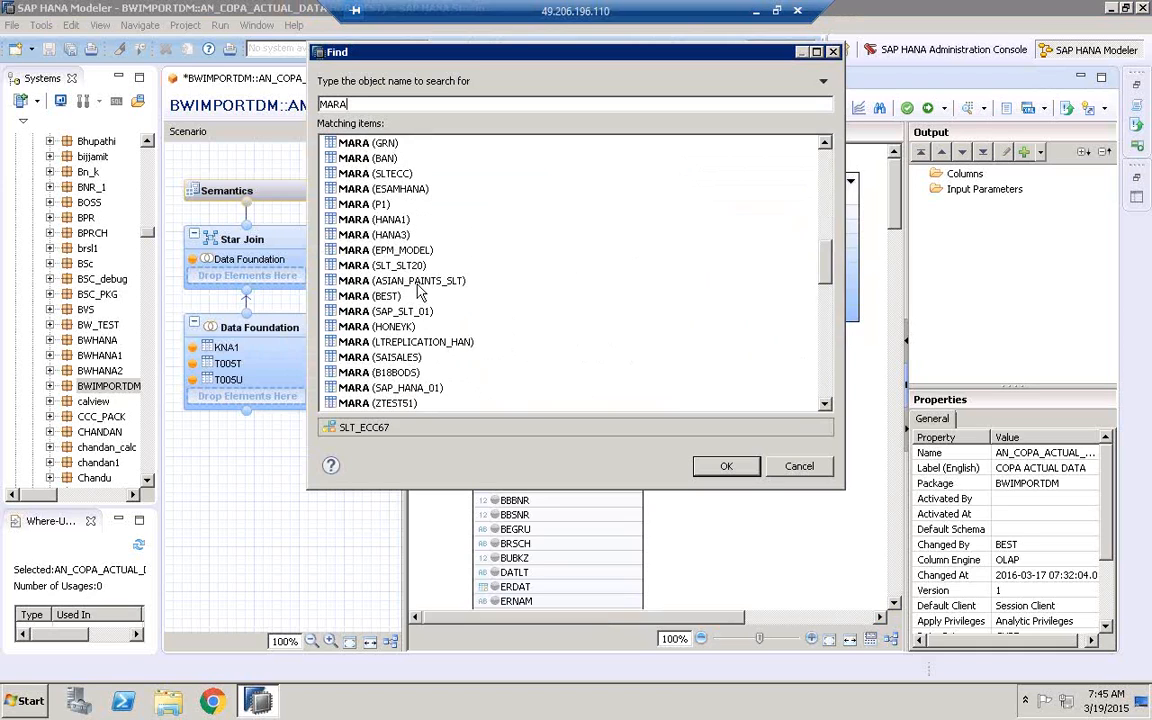
pyautogui.click(352, 280)
pyautogui.click(412, 296)
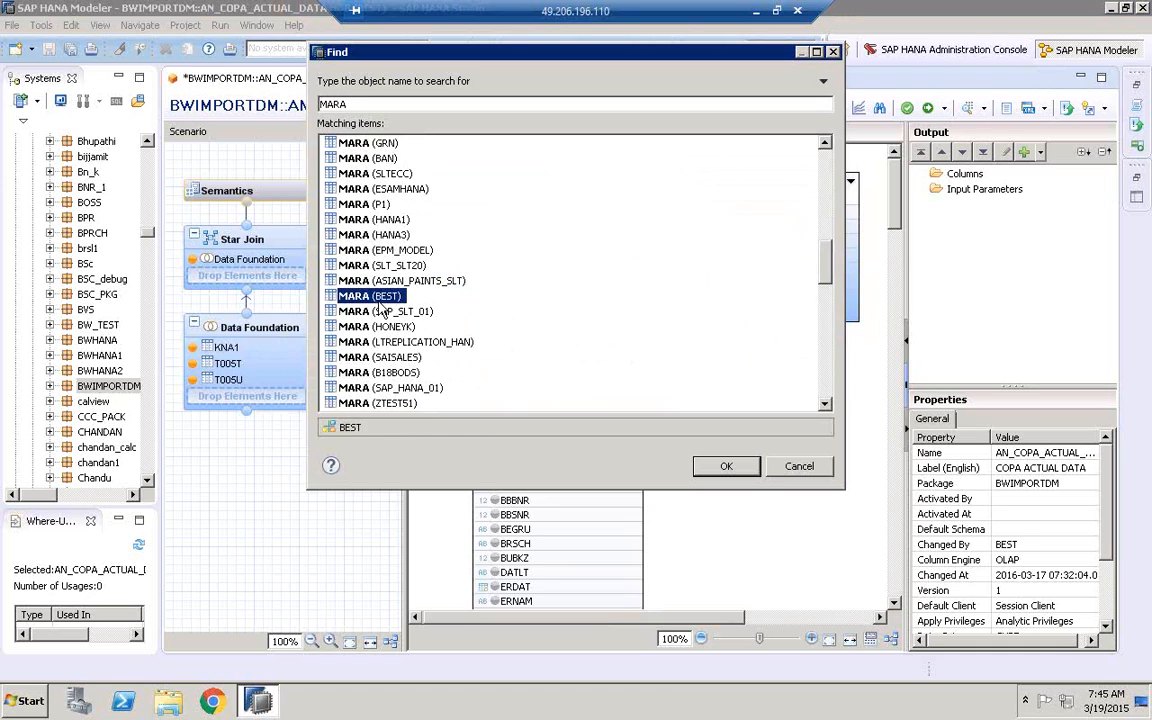
pyautogui.click(726, 466)
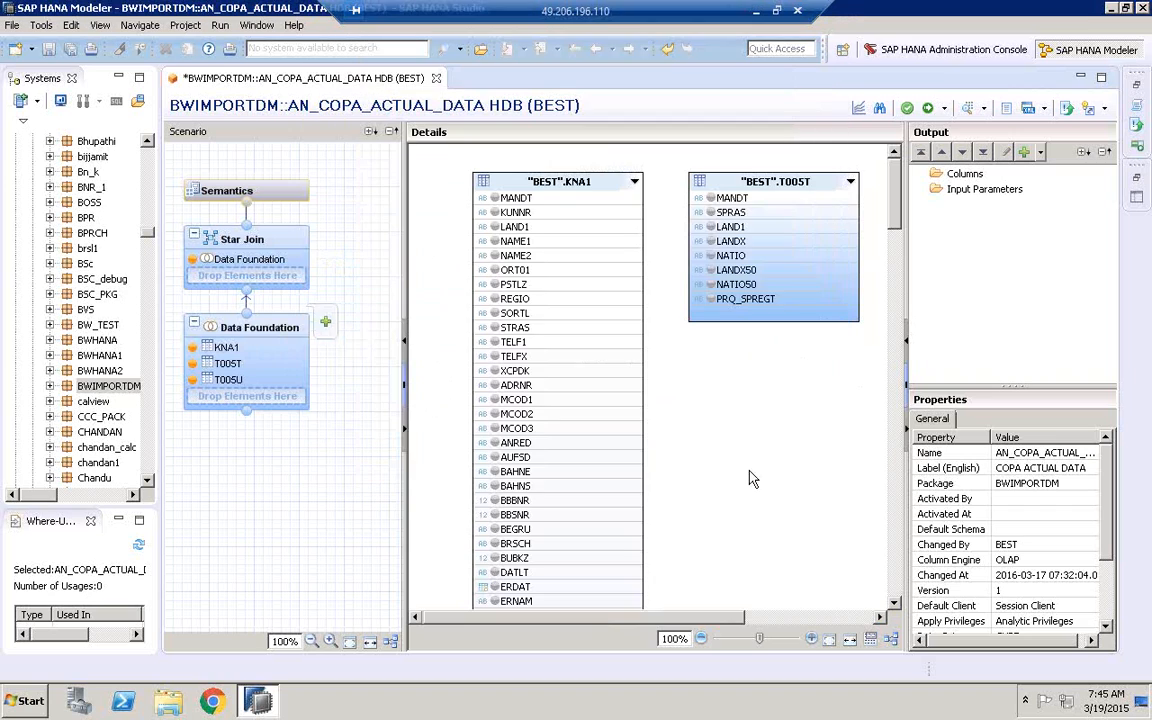
# Add the MAKT table from the BEST schema to the Data Foundation node
pyautogui.click(326, 322)
pyautogui.write('MAKT')
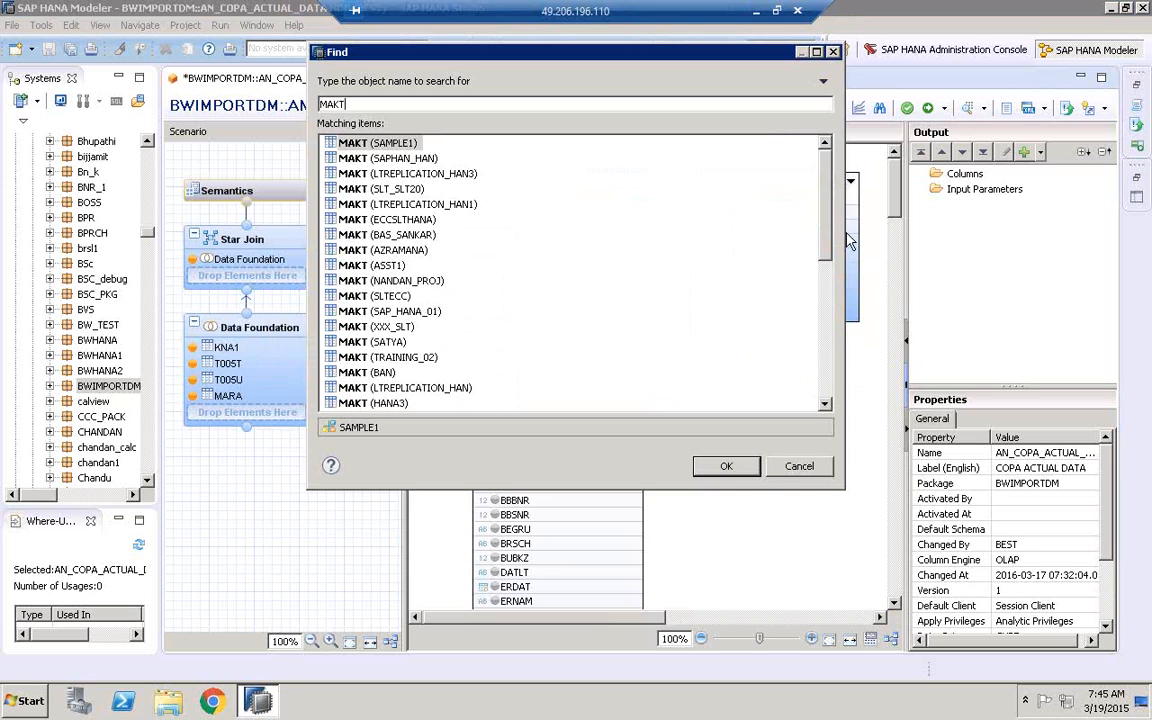
pyautogui.scroll(-3, 828, 256)
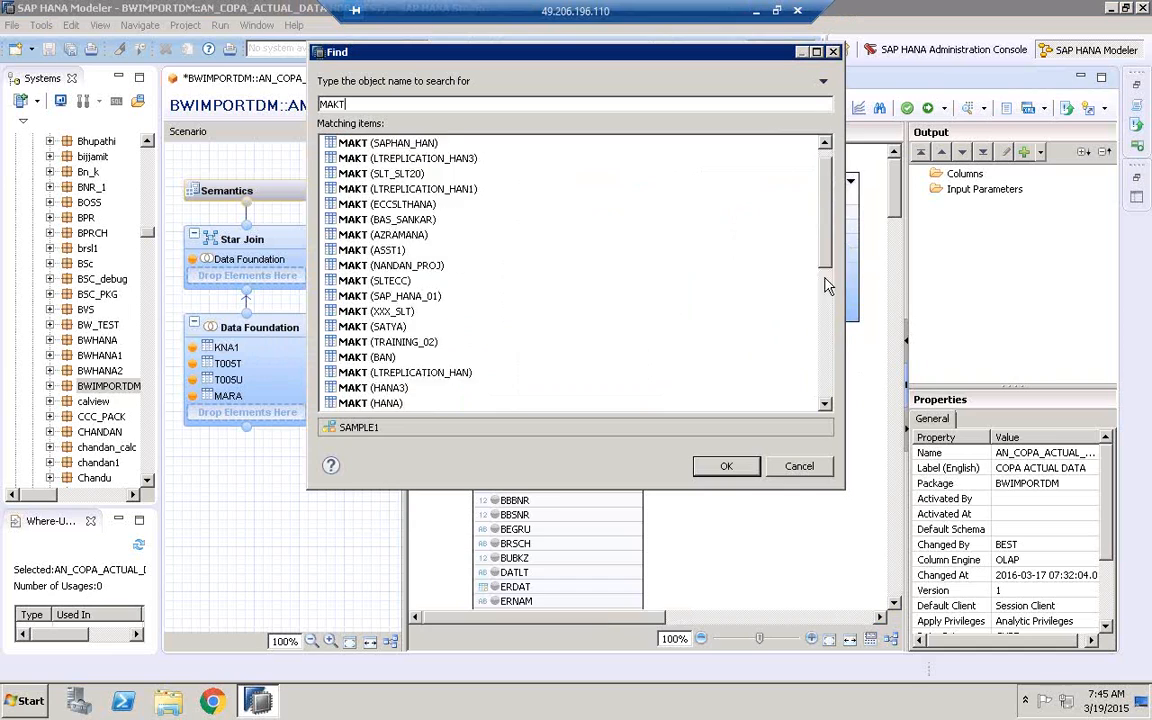
pyautogui.click(390, 314)
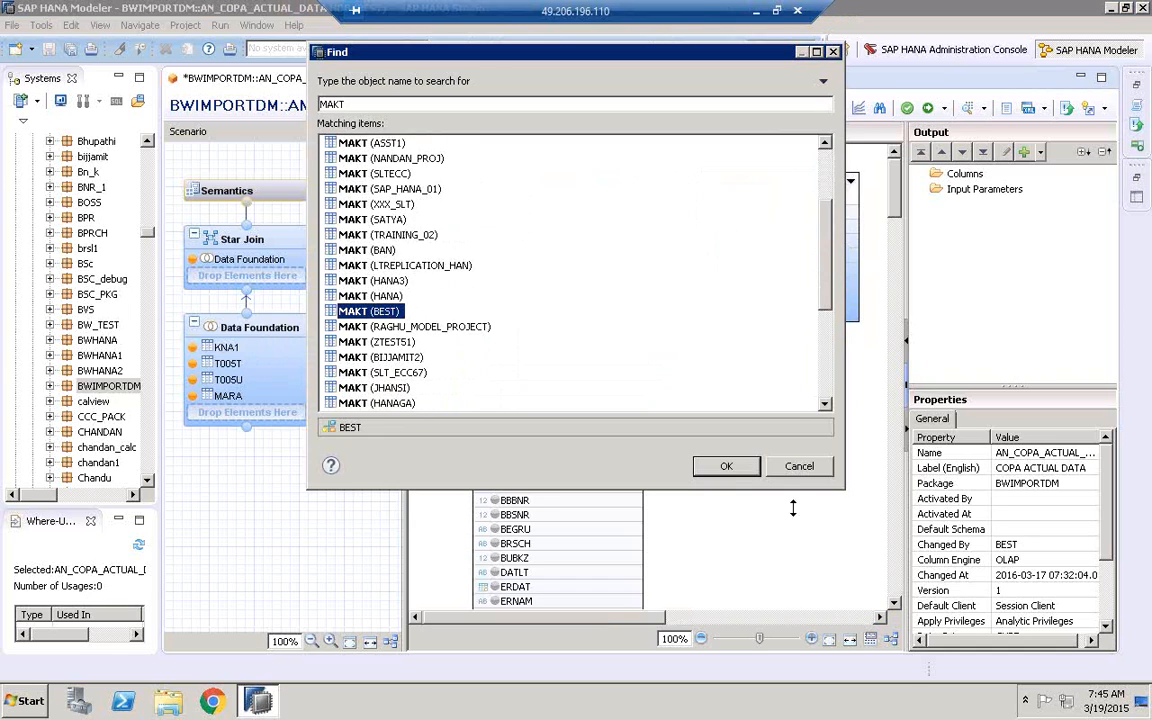
pyautogui.click(729, 472)
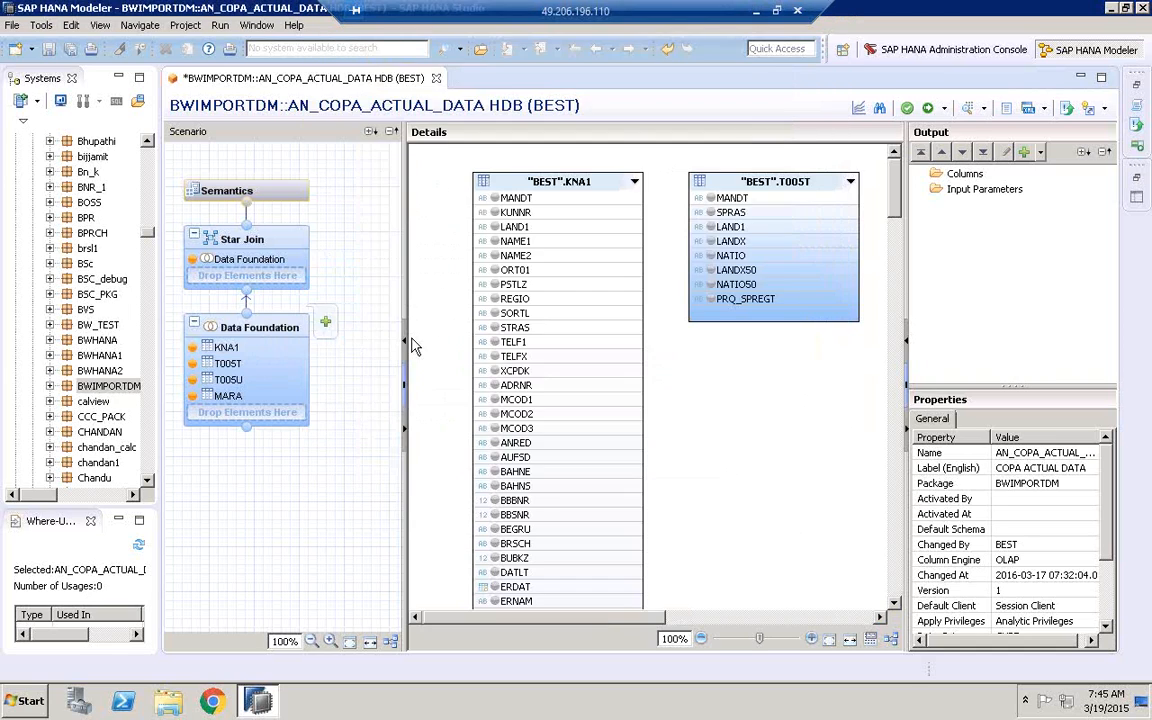
# Add the T001 table from the BEST schema to the Data Foundation node
pyautogui.click(329, 321)
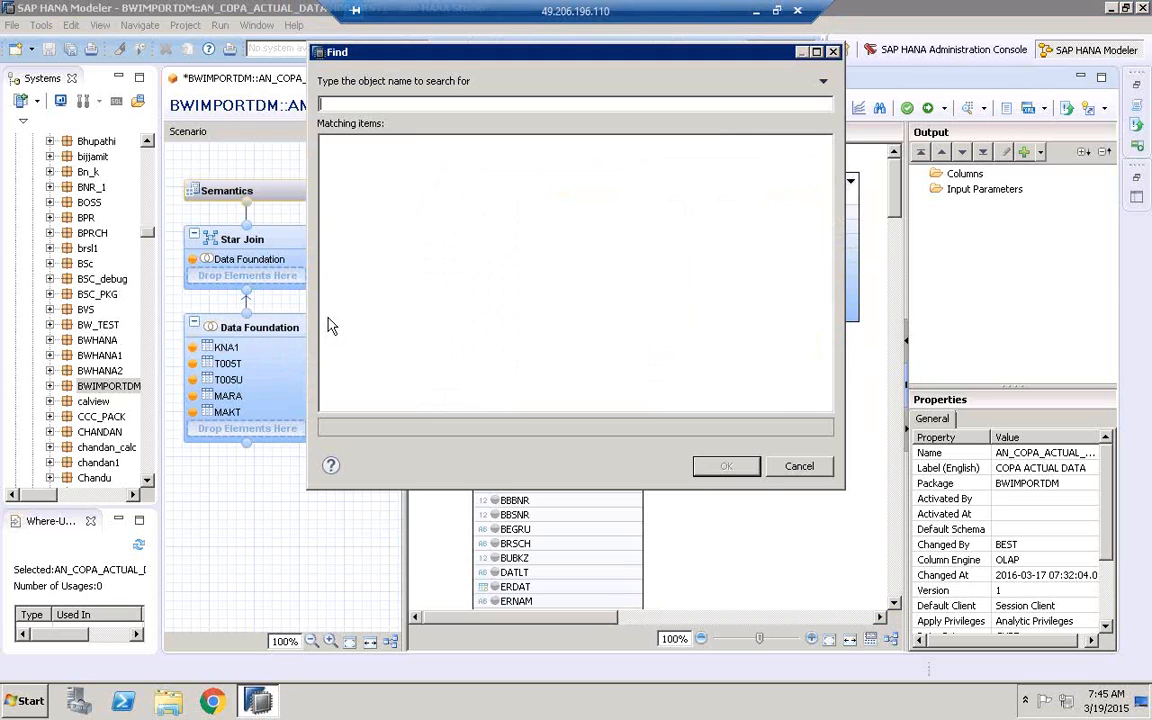
pyautogui.write('T001')
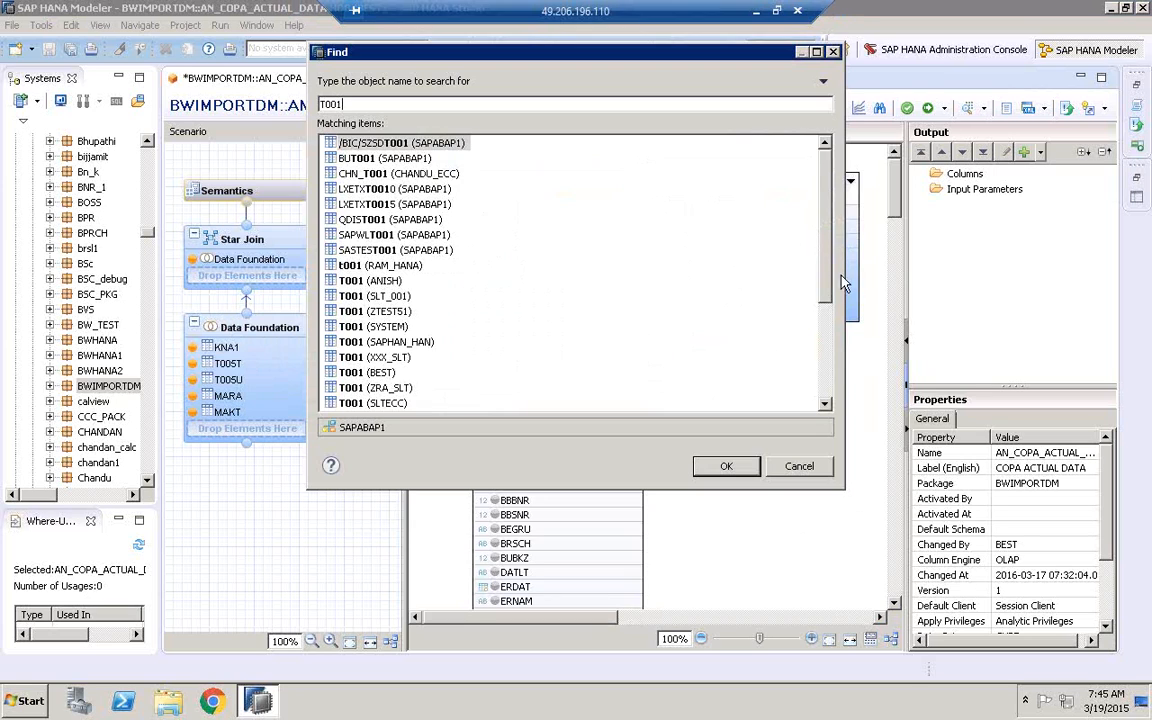
pyautogui.click(355, 374)
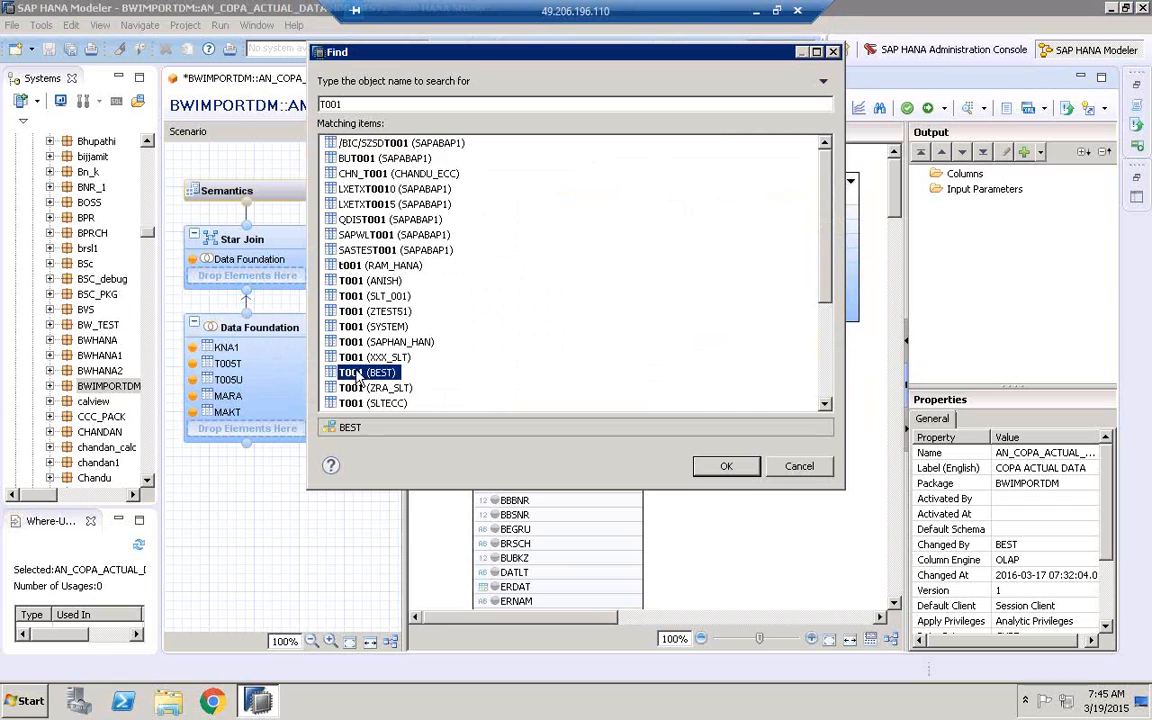
pyautogui.click(745, 470)
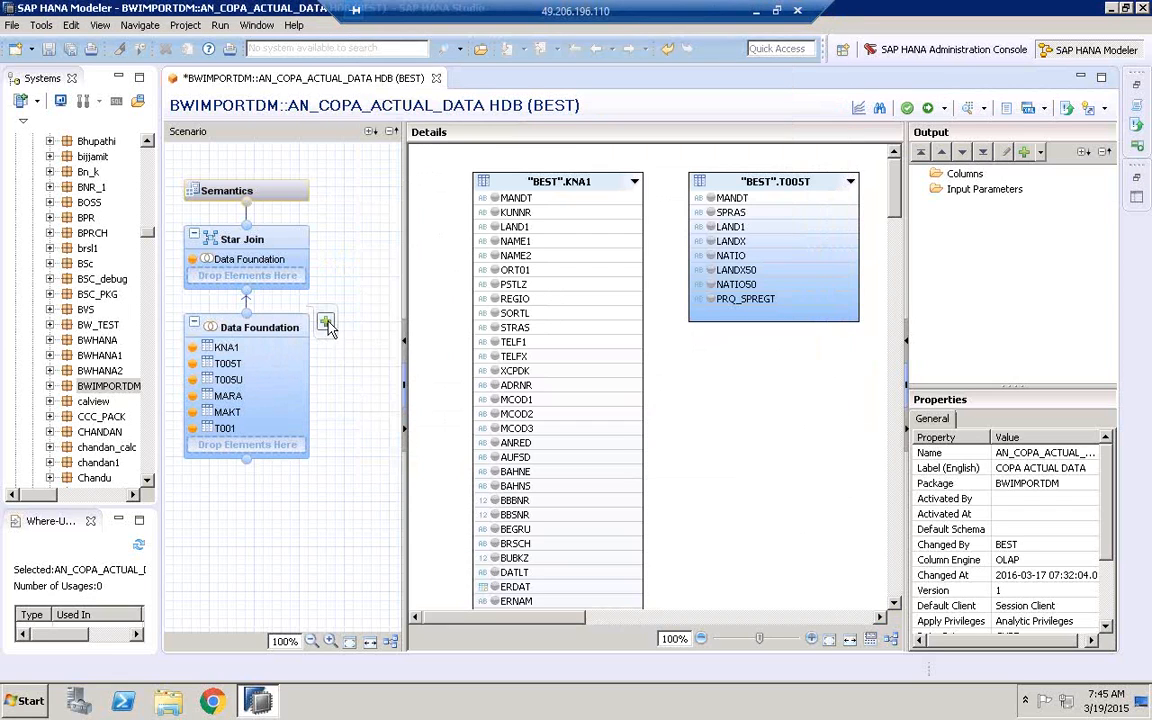
# Search for TVKO and add both the TVKO and TVKOT tables from the BEST schema to the Data Foundation node
pyautogui.click(327, 323)
pyautogui.write('TVKO')
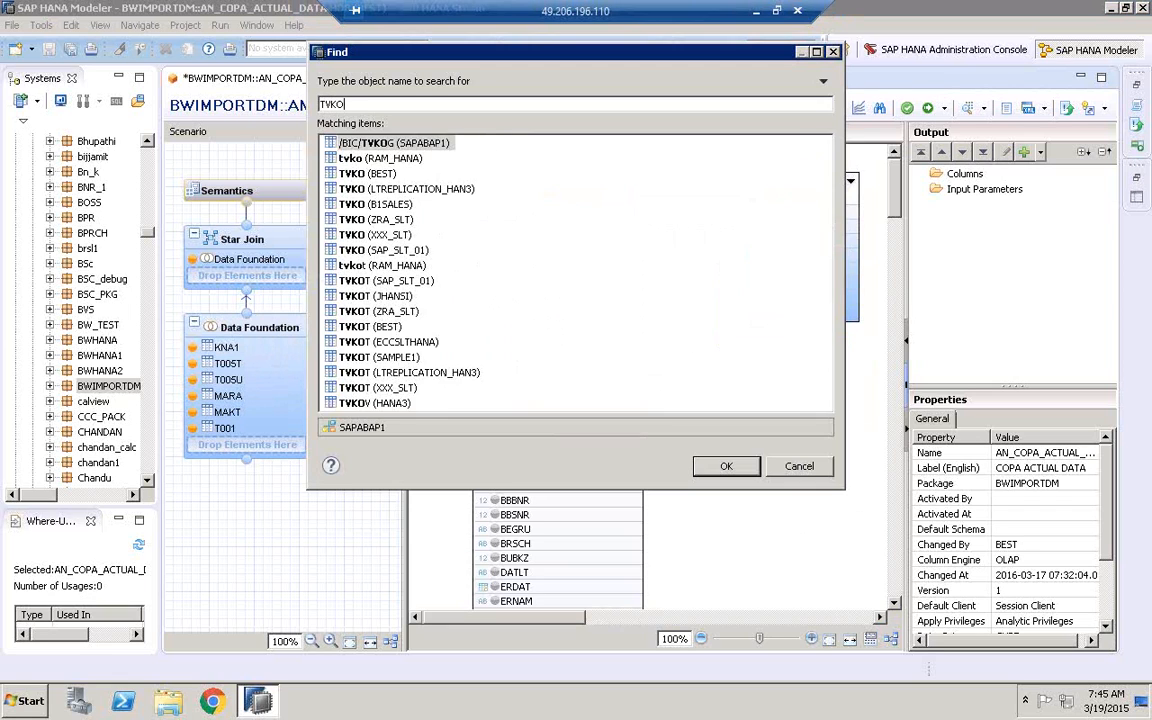
pyautogui.click(392, 329)
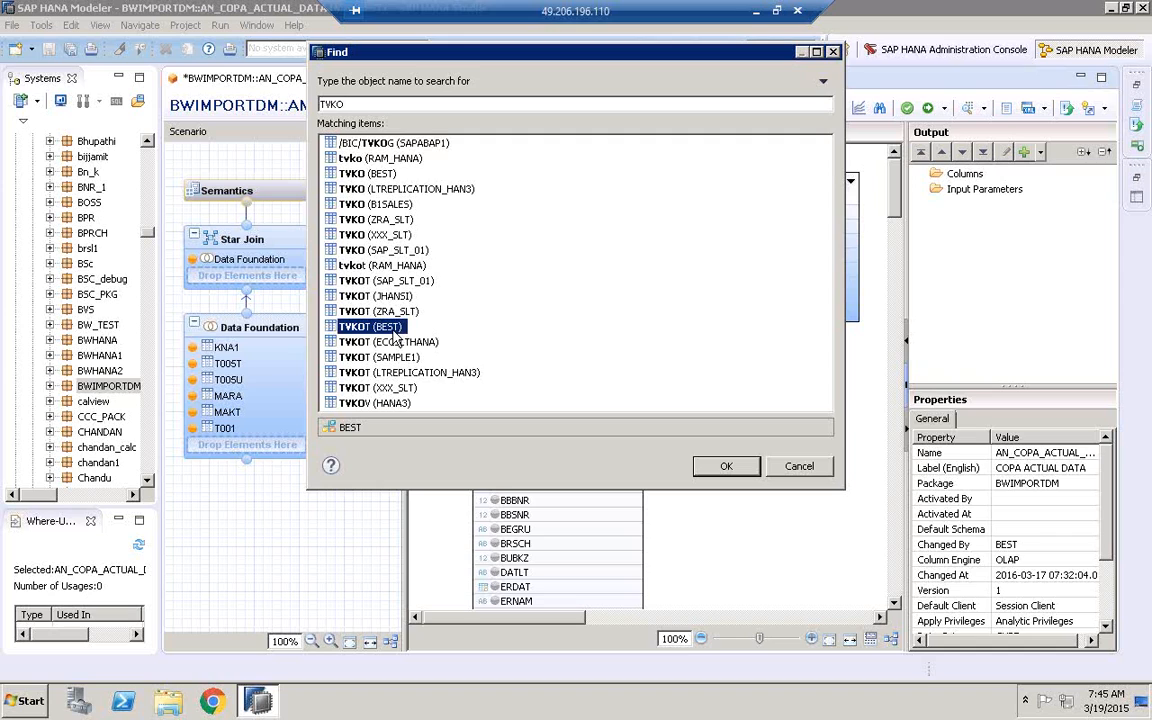
pyautogui.keyDown('shift'); pyautogui.click(367, 174); pyautogui.keyUp('shift')
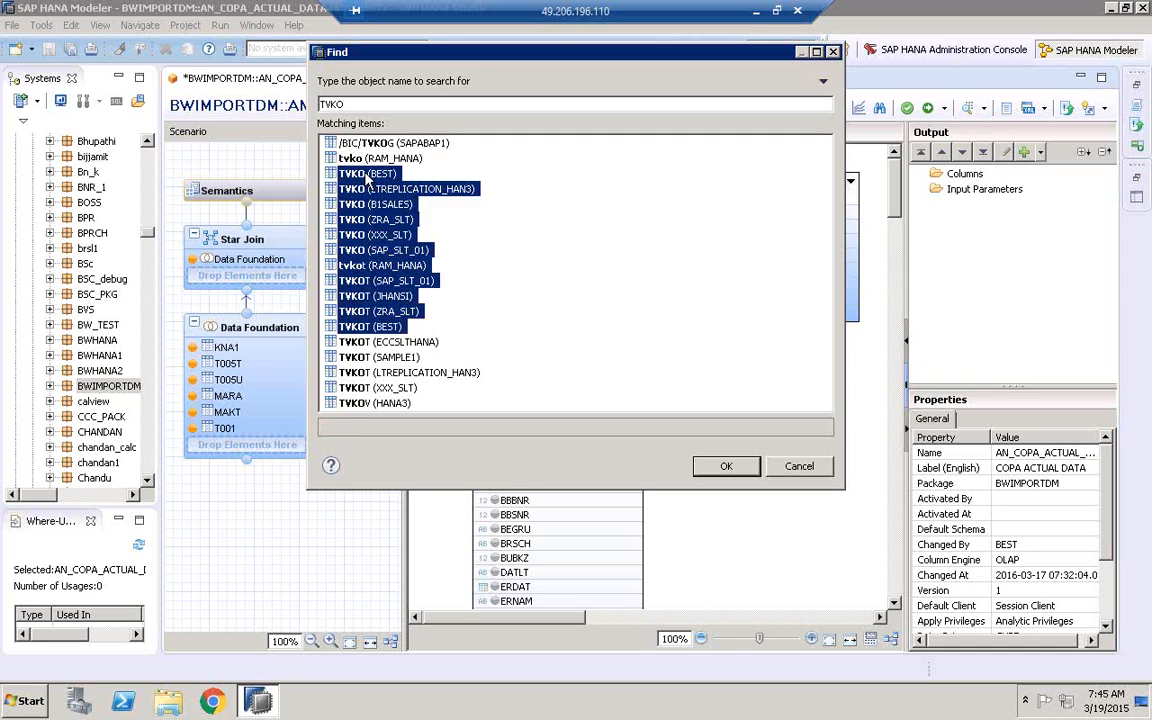
pyautogui.click(367, 174)
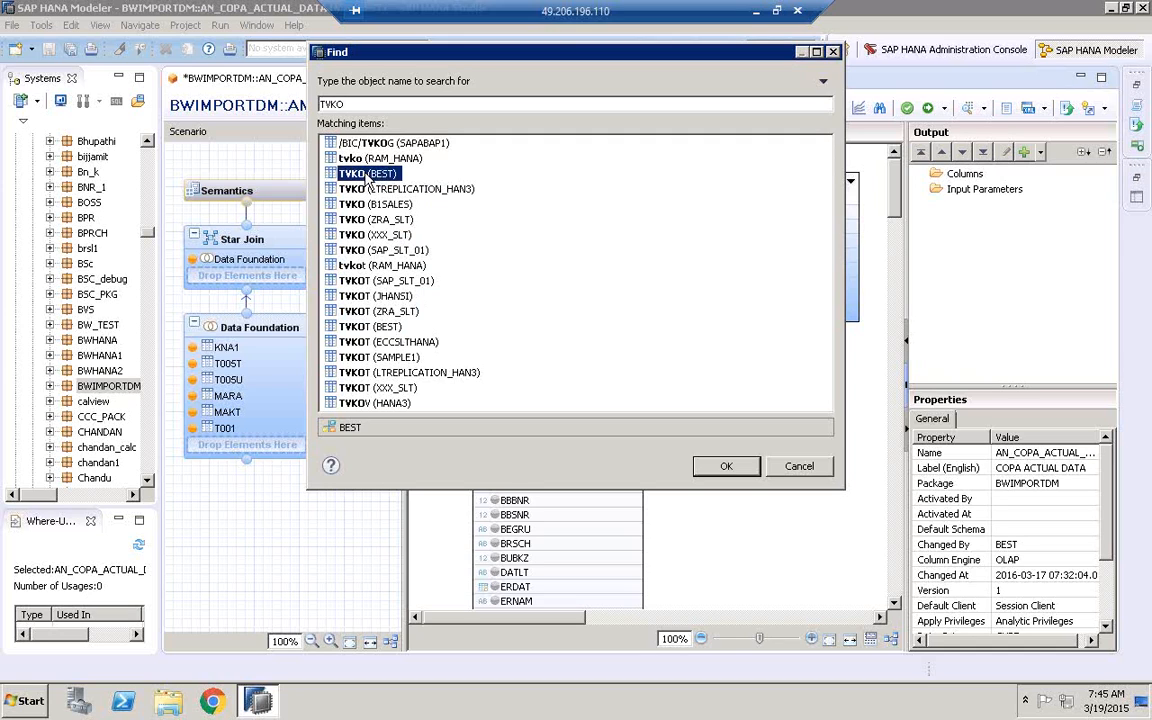
pyautogui.keyDown('ctrl'); pyautogui.click(374, 327); pyautogui.keyUp('ctrl')
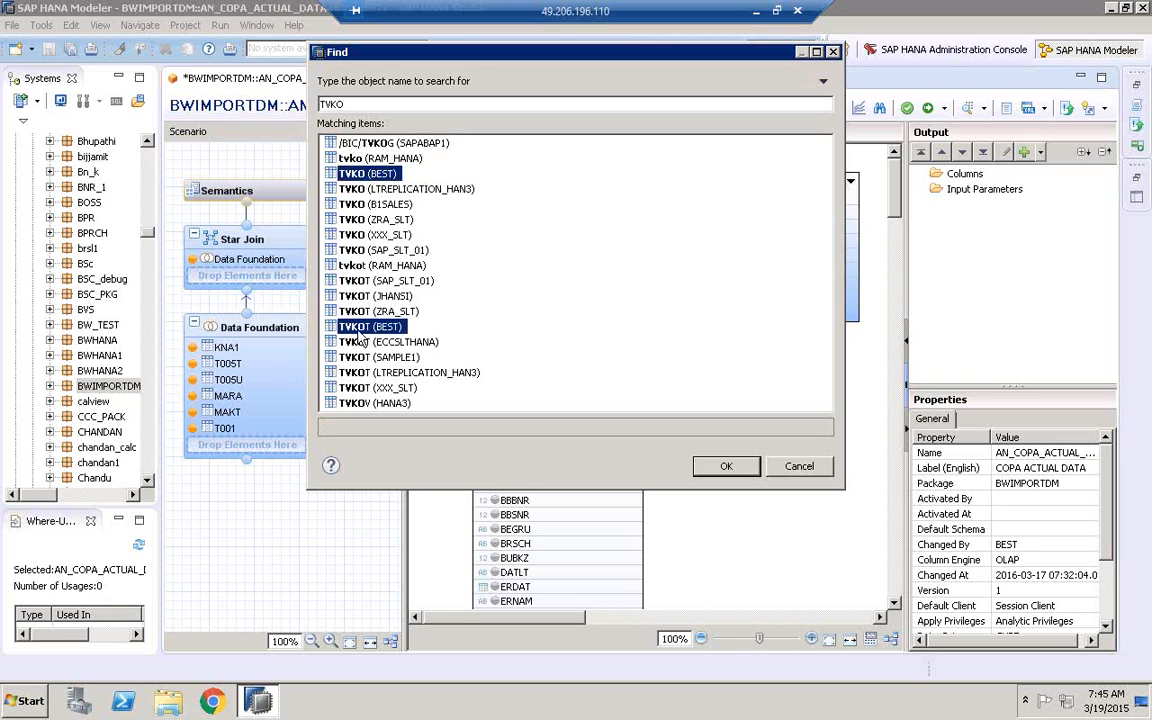
pyautogui.click(732, 466)
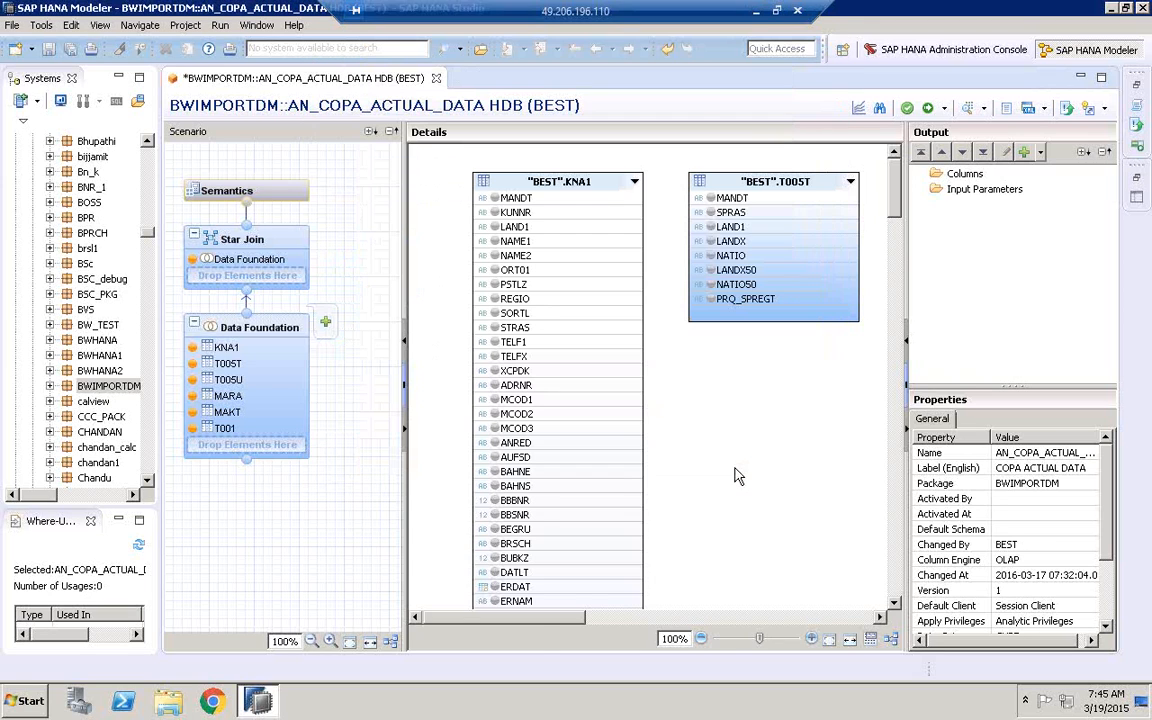
# Add the TCURT table from the BEST schema to the Data Foundation node
pyautogui.click(325, 323)
pyautogui.write('TCURT')
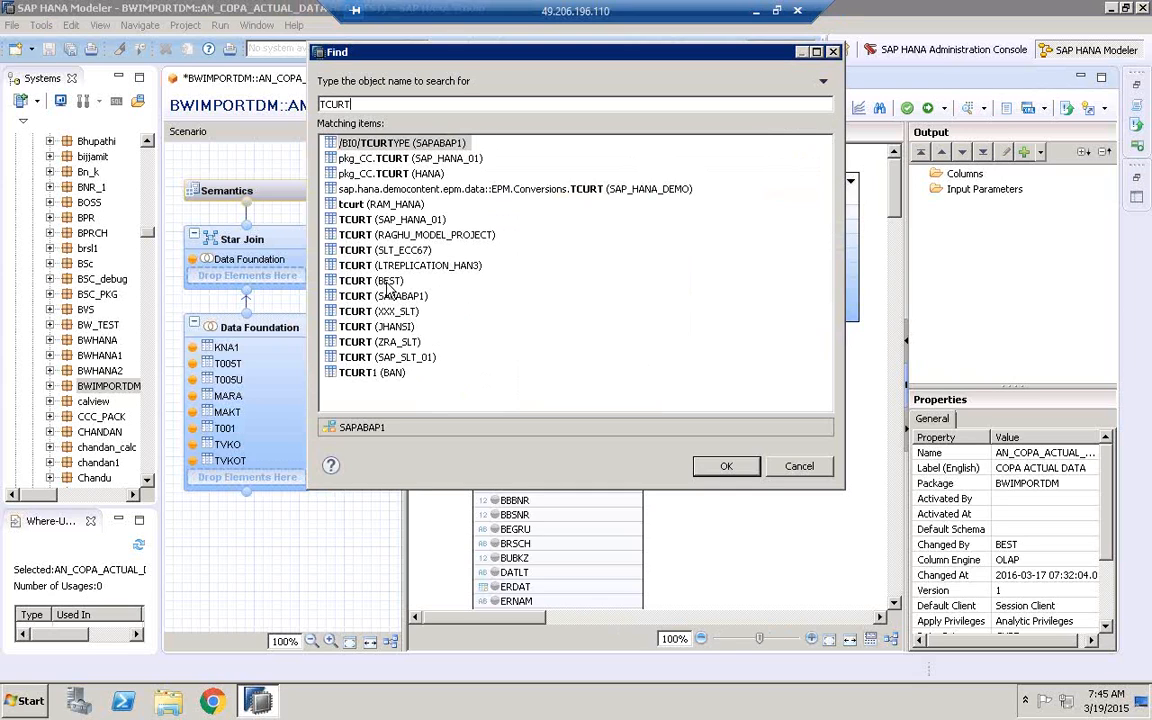
pyautogui.click(390, 283)
pyautogui.click(731, 469)
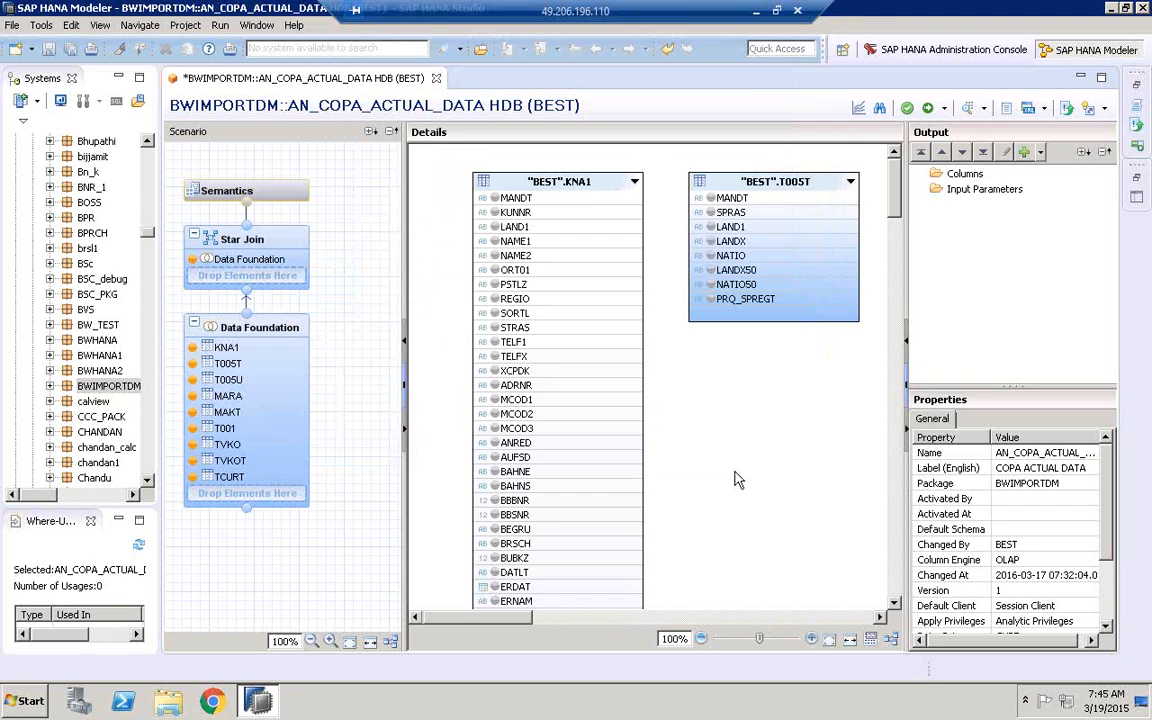
# Add the CE1IDEA table from the BEST schema to the Data Foundation node
pyautogui.moveTo(294, 324)
pyautogui.click(330, 322)
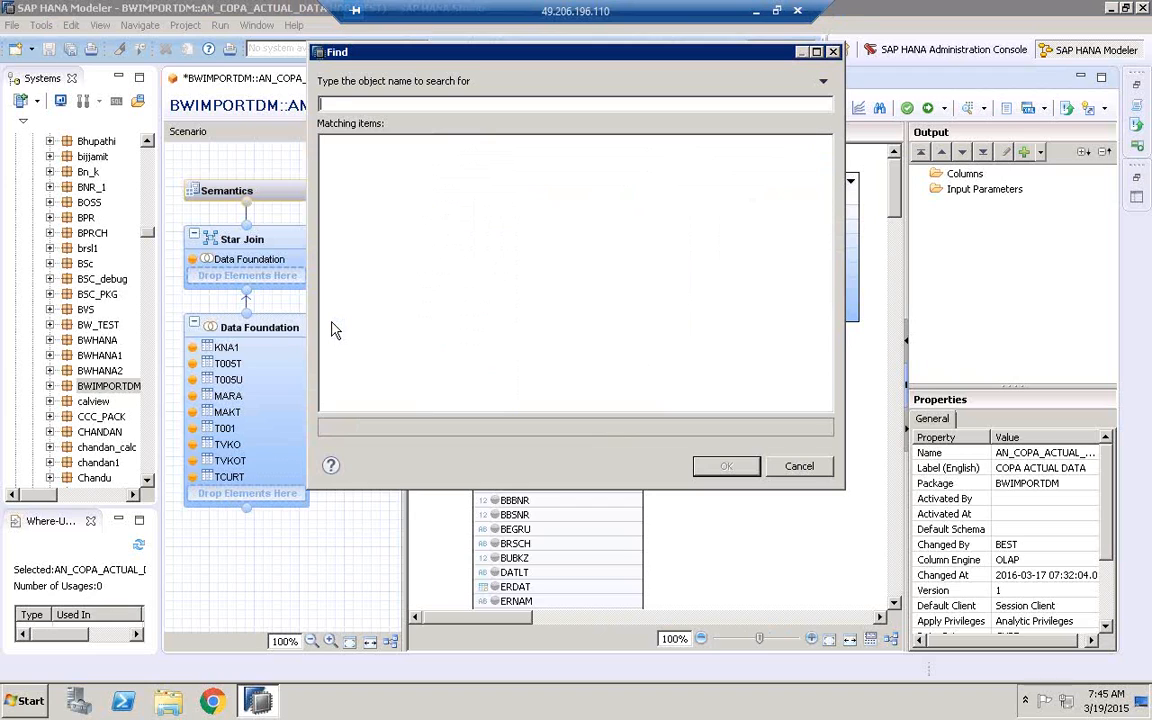
pyautogui.write('CE1IDEA')
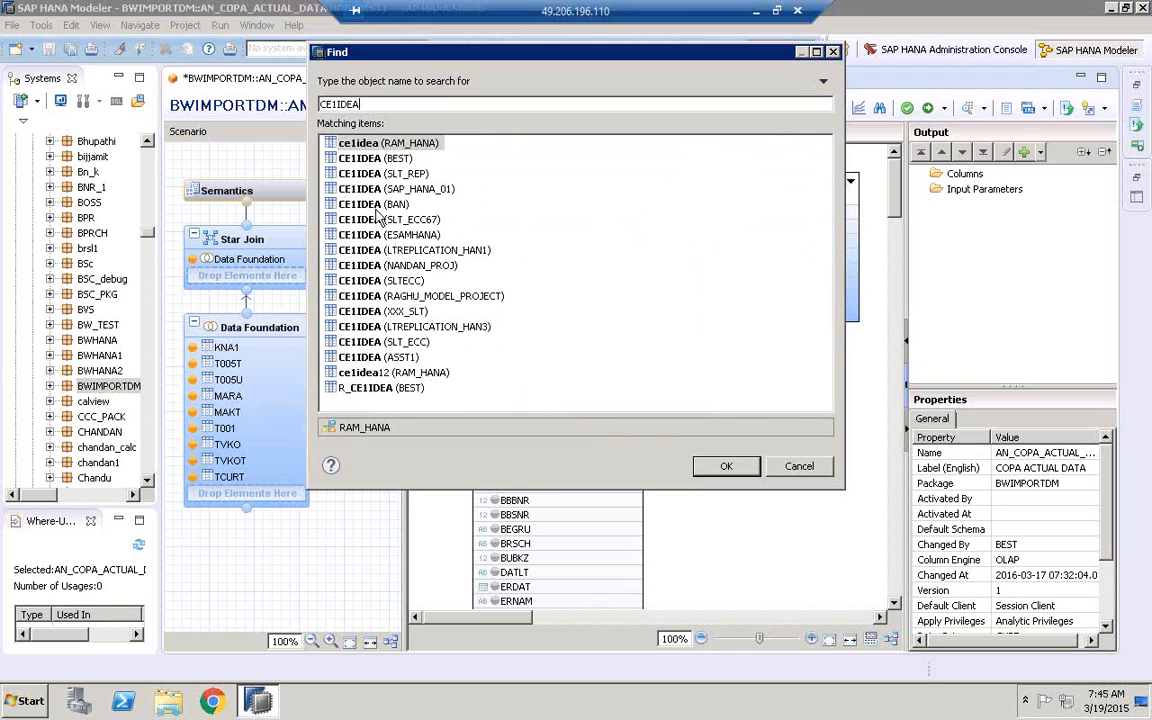
pyautogui.click(360, 158)
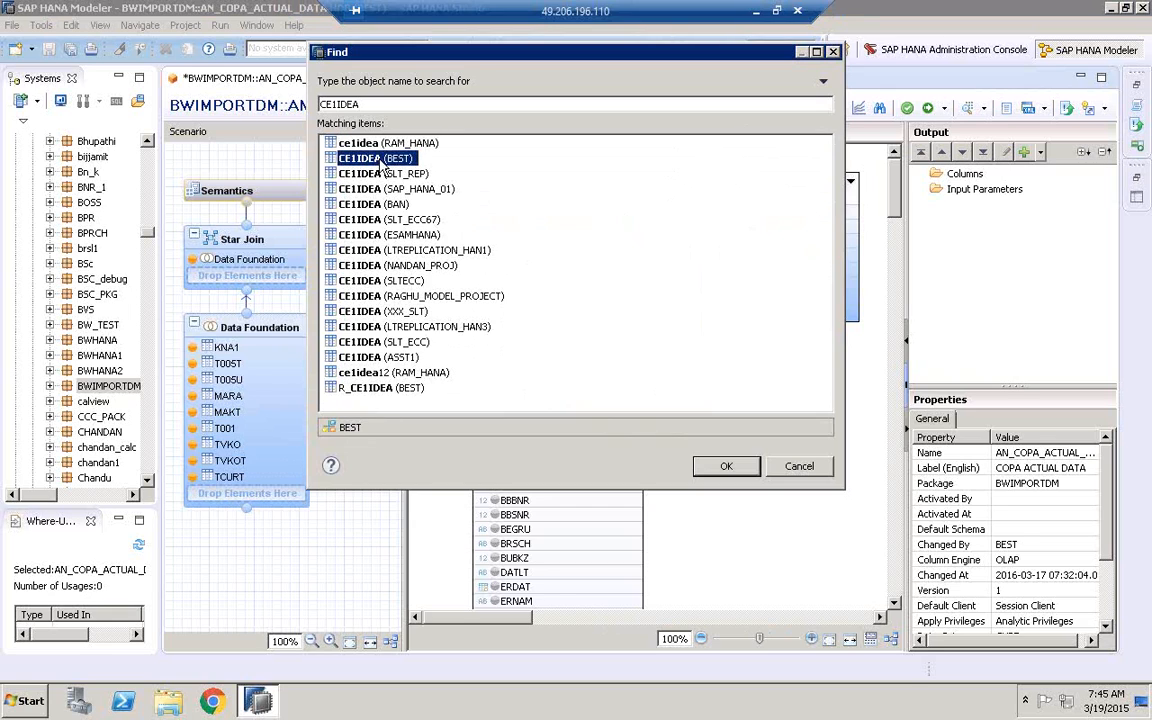
pyautogui.click(725, 468)
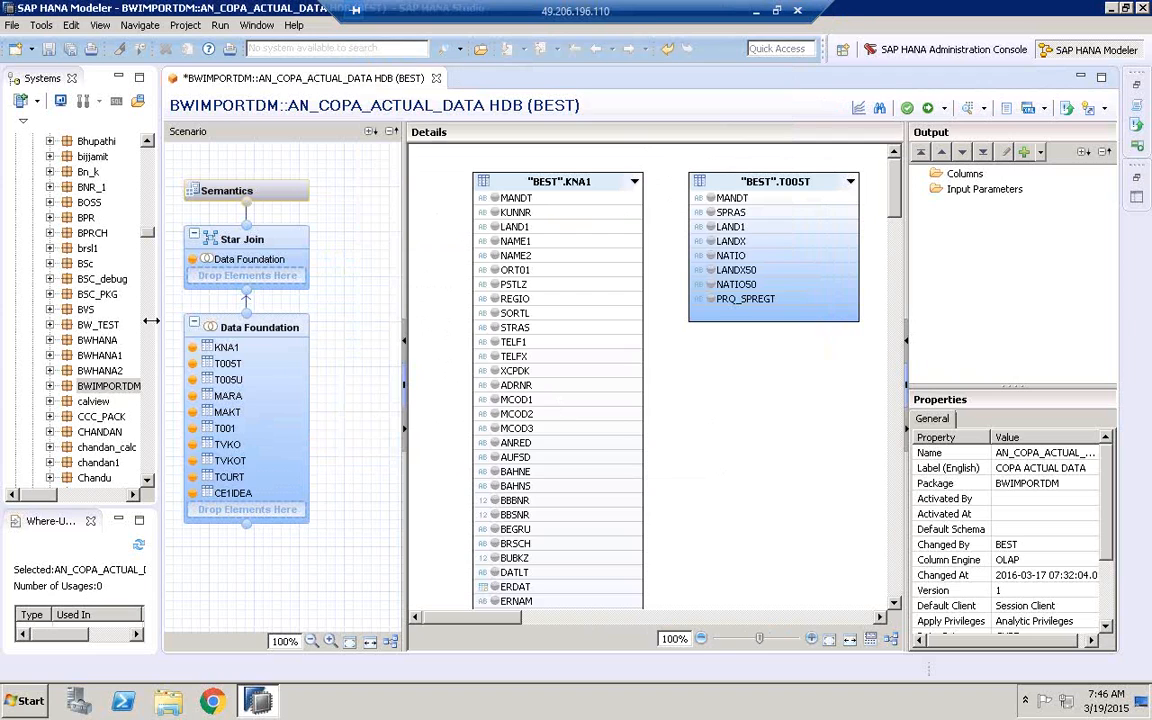
# Narrow the Systems, Scenario and Output panes to widen the Details area showing the tables
pyautogui.moveTo(158, 320); pyautogui.dragTo(117, 320)
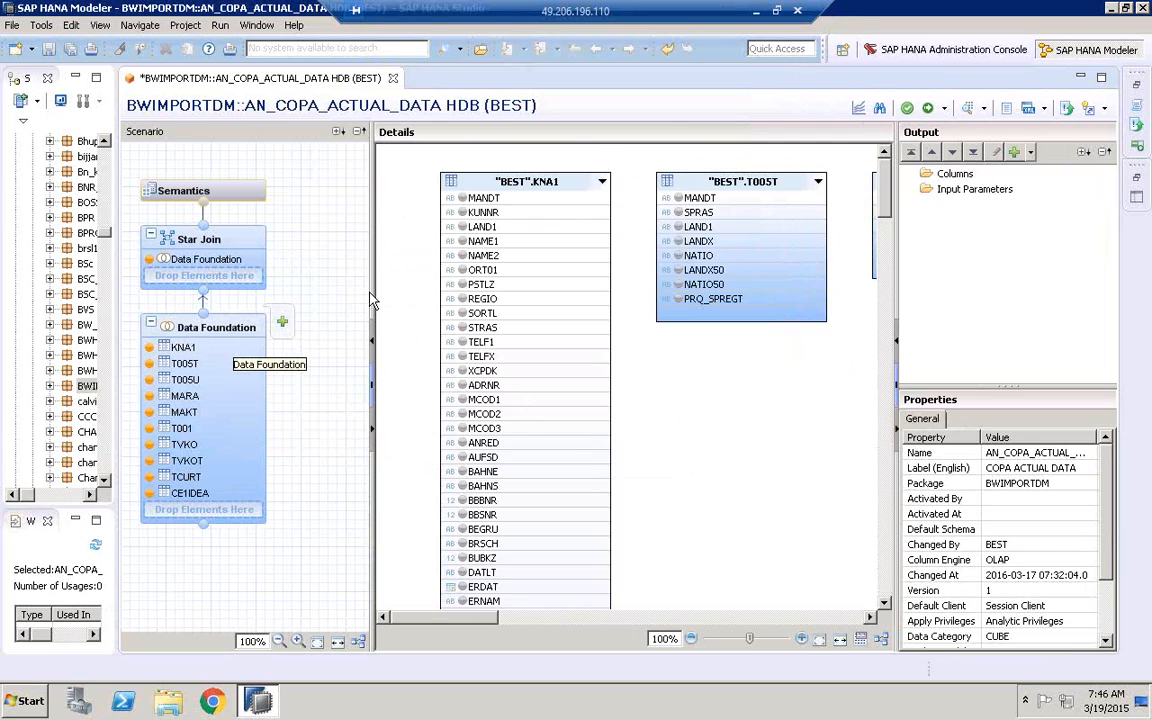
pyautogui.moveTo(313, 291); pyautogui.dragTo(286, 292)
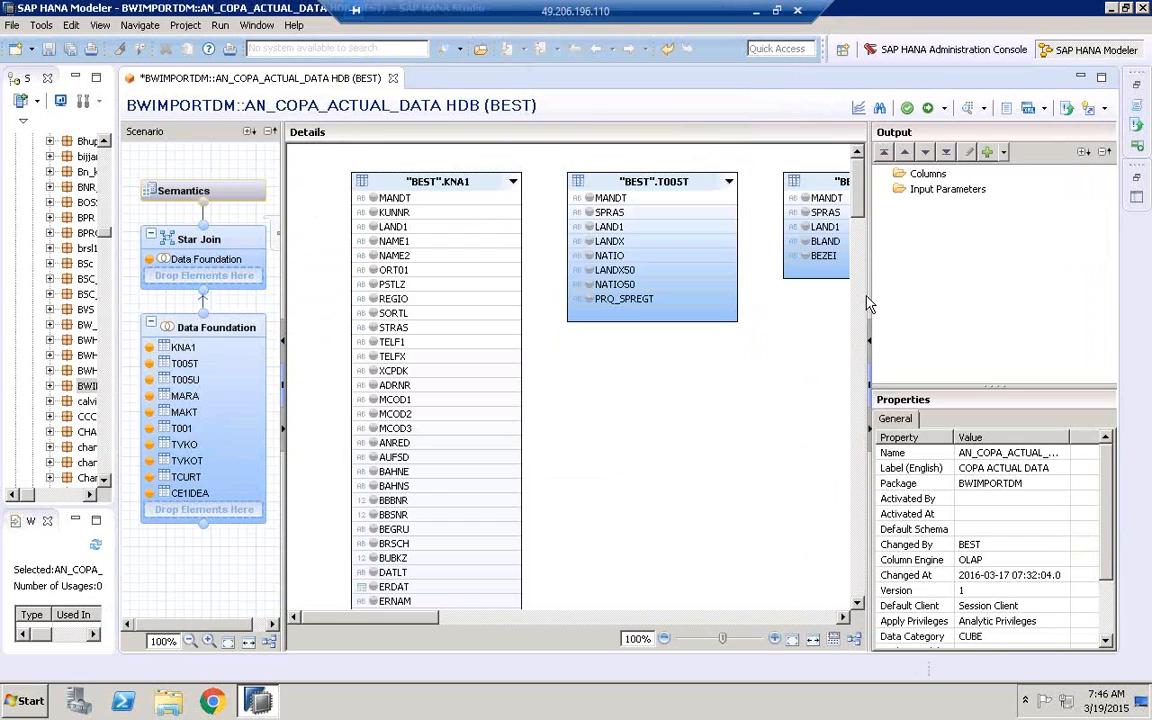
pyautogui.moveTo(1026, 299)
pyautogui.mouseDown()
pyautogui.moveTo(1084, 307)
pyautogui.moveTo(1004, 304)
pyautogui.mouseUp()
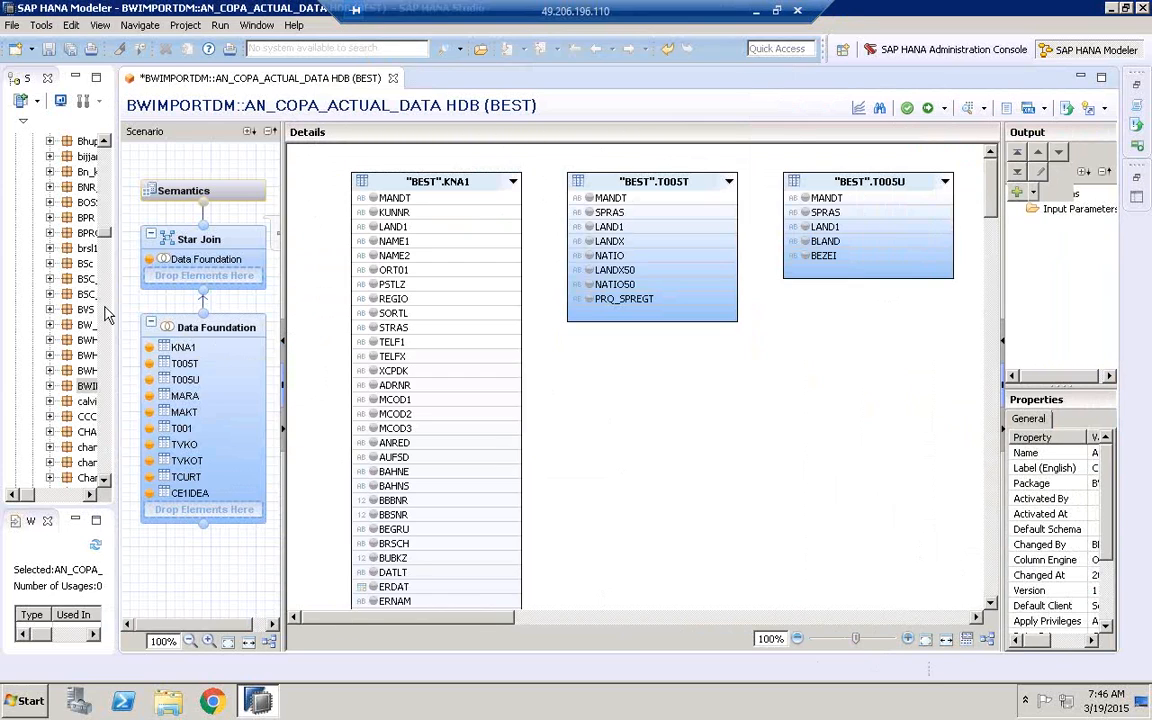
# Minimize the Where-Used and Systems views and collapse the Scenario pane to give the Details area more room
pyautogui.click(75, 521)
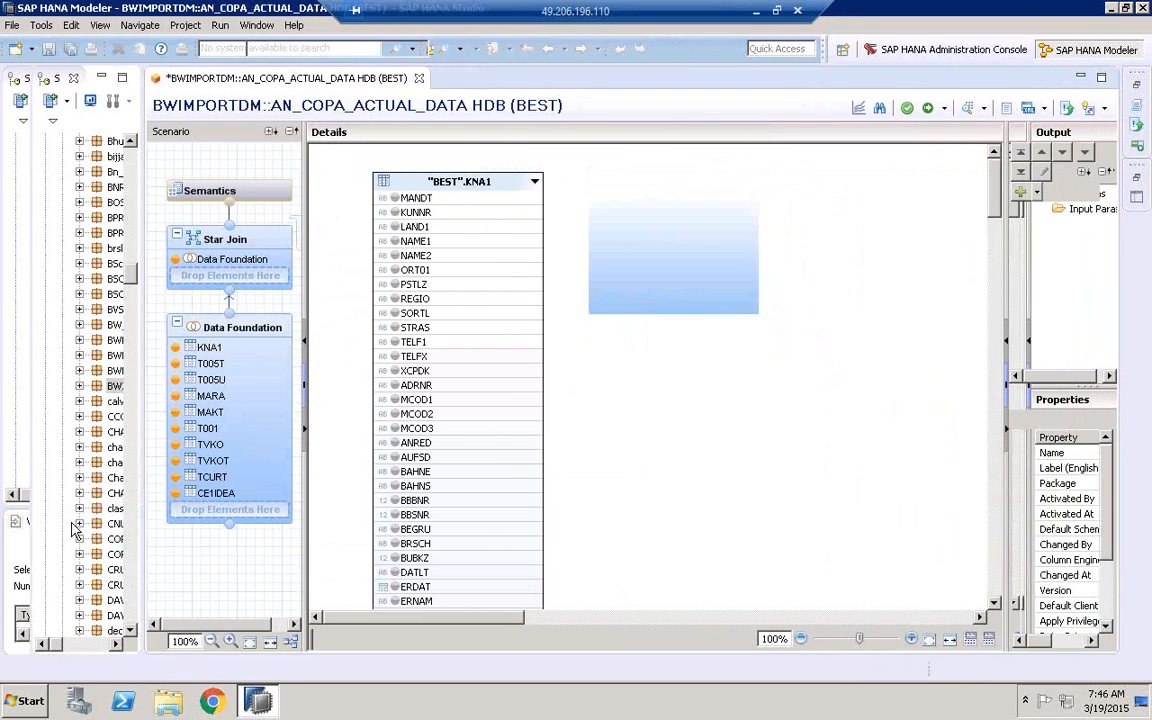
pyautogui.click(101, 77)
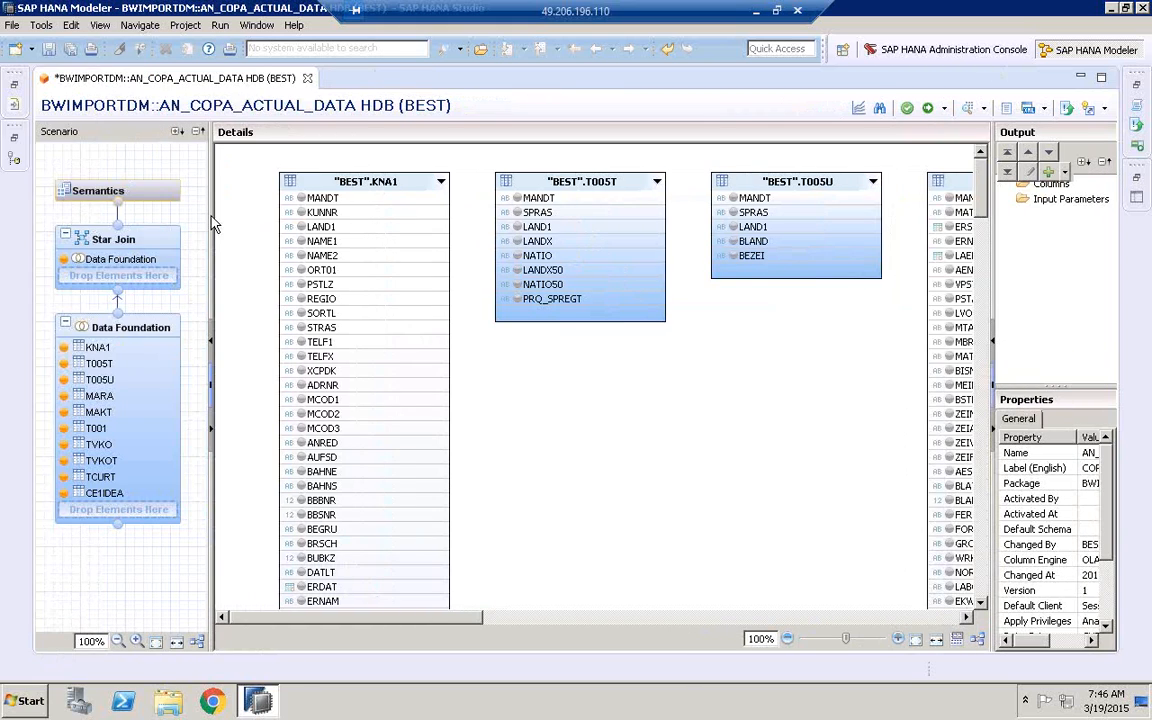
pyautogui.moveTo(183, 214); pyautogui.dragTo(36, 212)
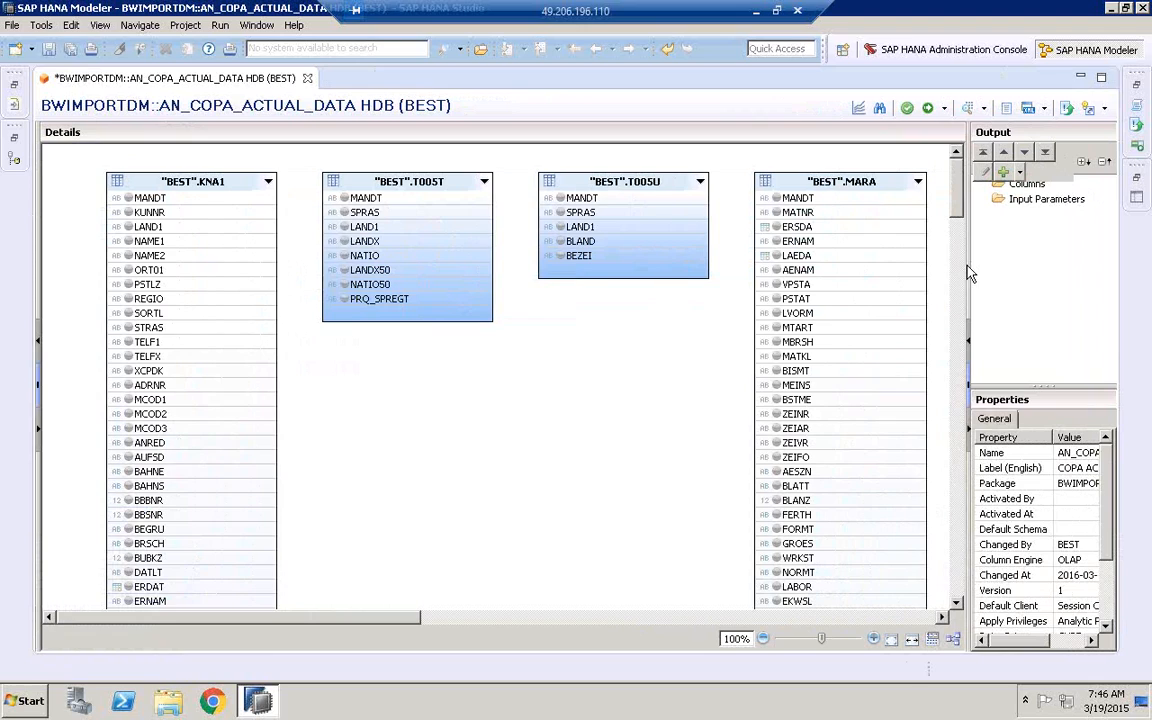
# Collapse the Output pane, nudge KNA1 toward the canvas corner, and stack T005U beneath T005T beside it
pyautogui.moveTo(969, 268); pyautogui.dragTo(1138, 258)
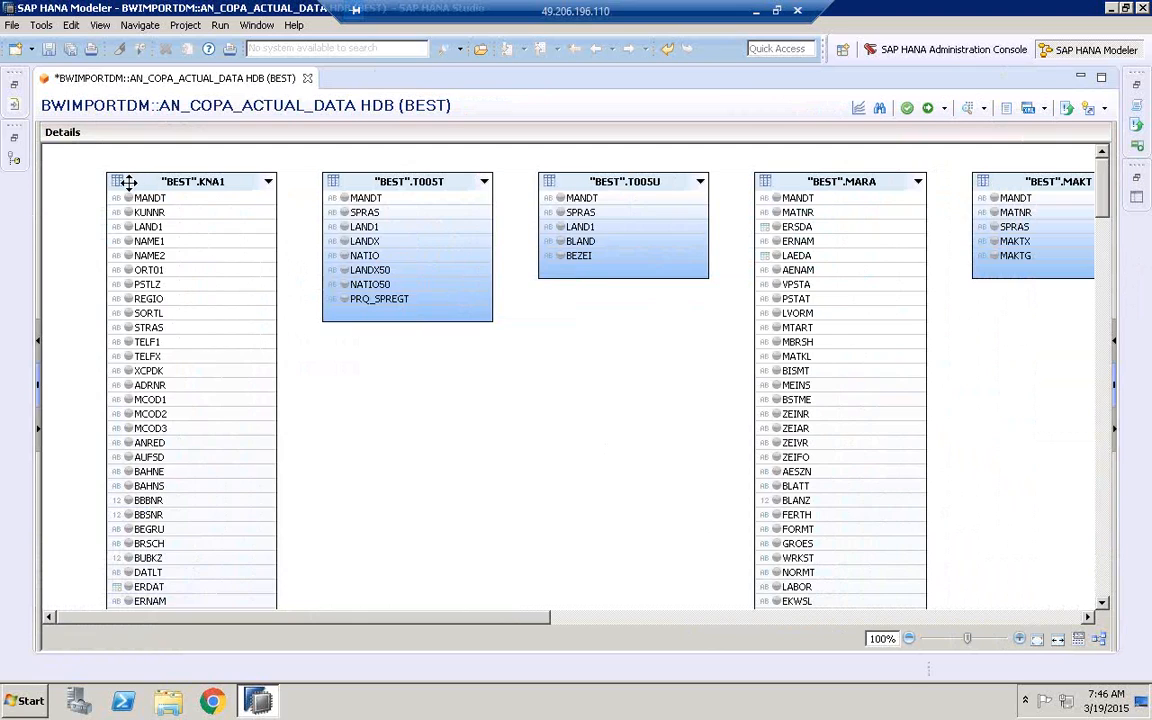
pyautogui.moveTo(128, 181); pyautogui.dragTo(103, 178)
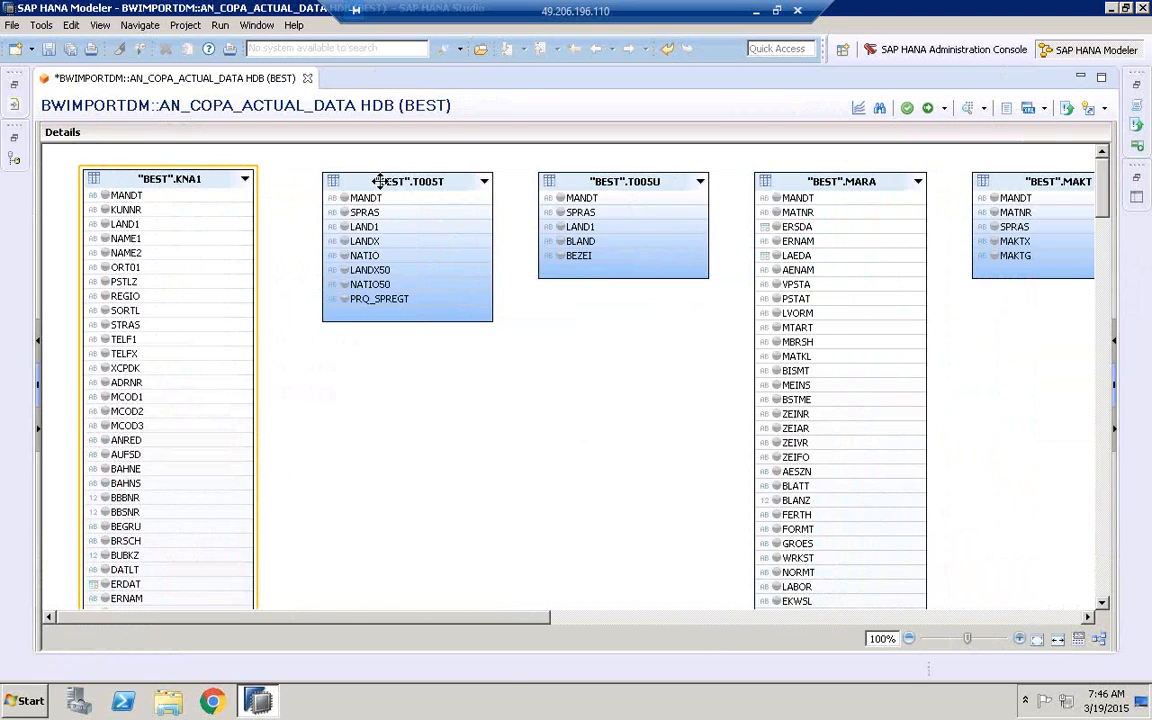
pyautogui.moveTo(380, 181)
pyautogui.mouseDown()
pyautogui.moveTo(398, 393)
pyautogui.moveTo(397, 188)
pyautogui.moveTo(393, 200)
pyautogui.mouseUp()
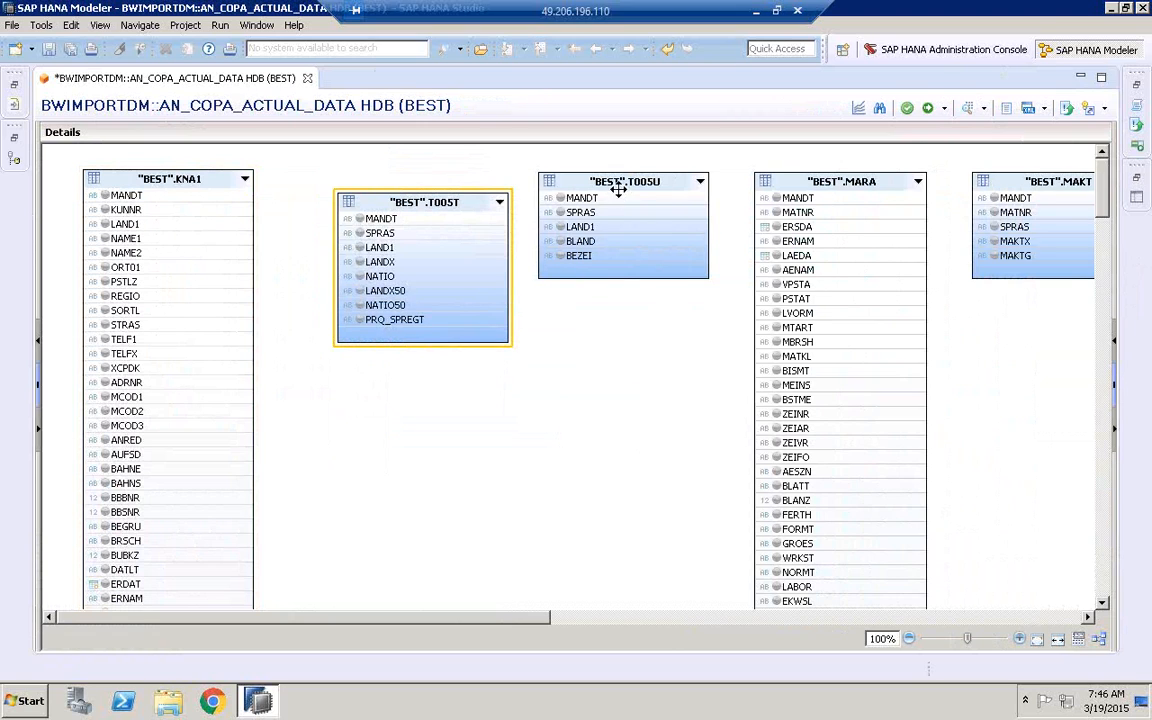
pyautogui.moveTo(594, 181); pyautogui.dragTo(393, 440)
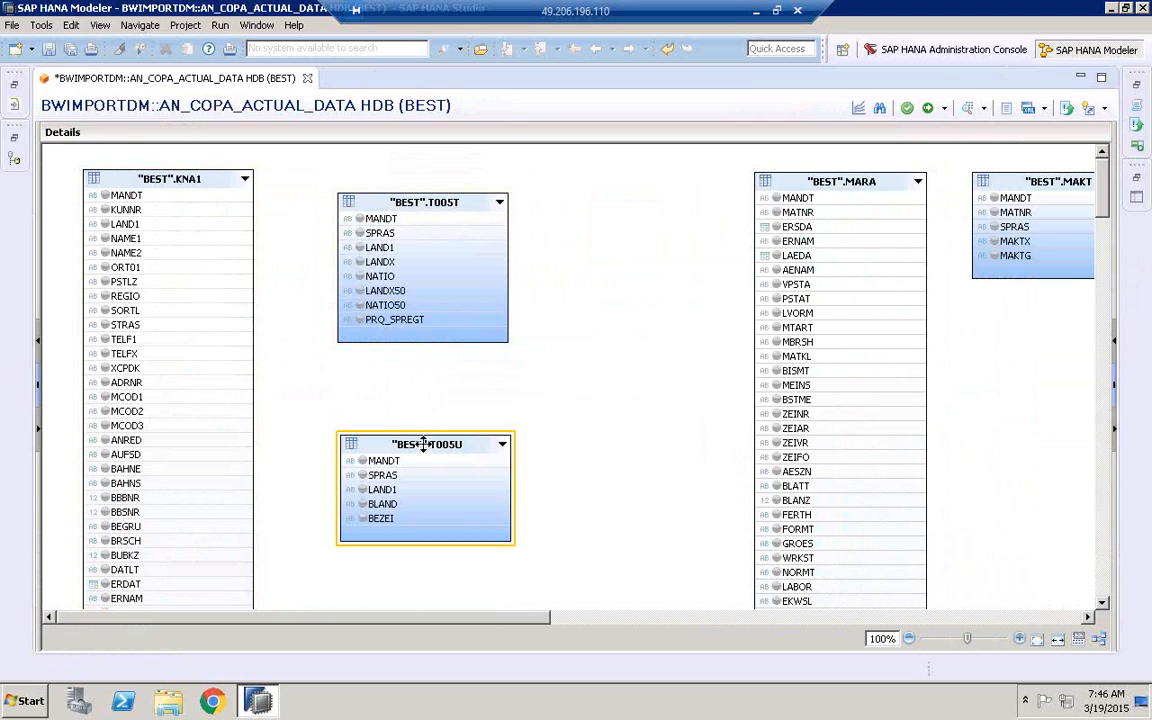
pyautogui.moveTo(421, 196); pyautogui.dragTo(421, 178)
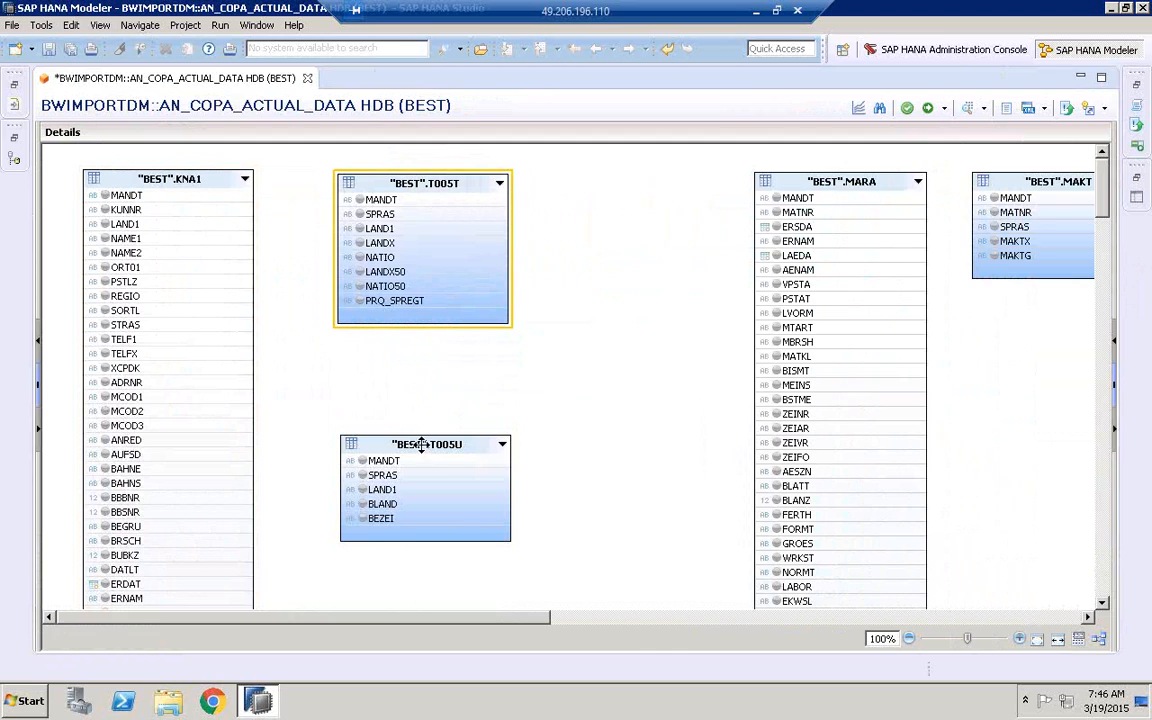
pyautogui.moveTo(421, 444); pyautogui.dragTo(423, 392)
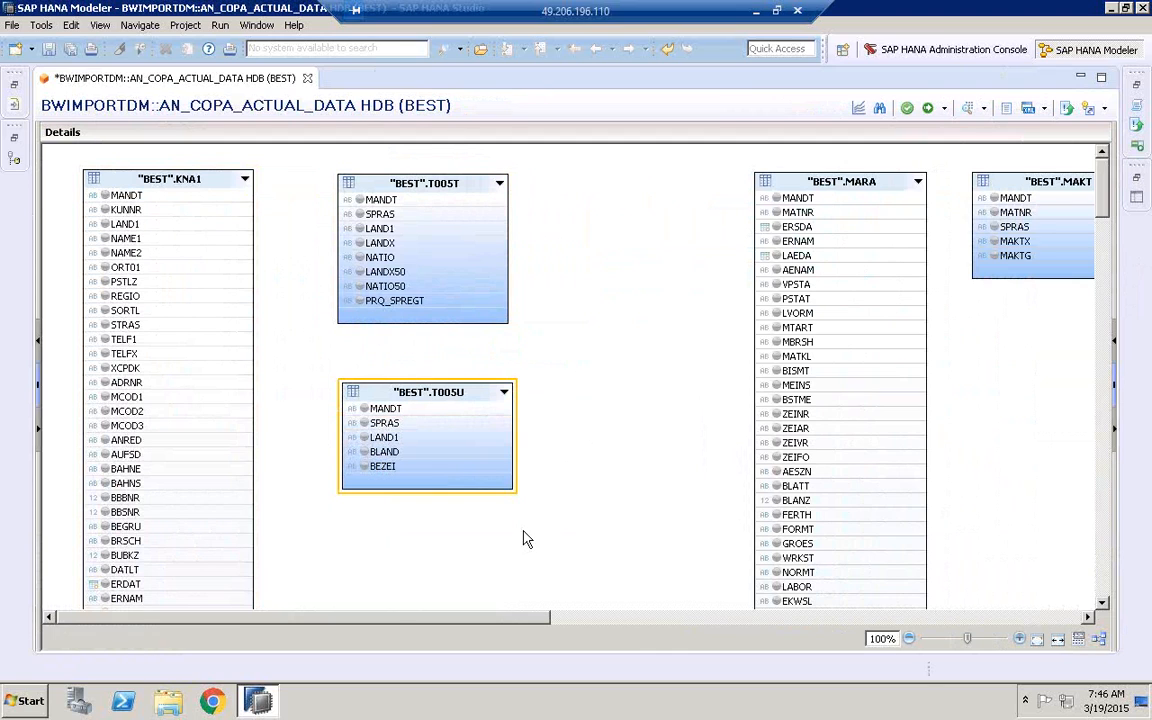
# Lower MARA and MAKT into a row beyond T005U, and move CE1IDEA from the far end to just before T001
pyautogui.moveTo(818, 183); pyautogui.dragTo(644, 438)
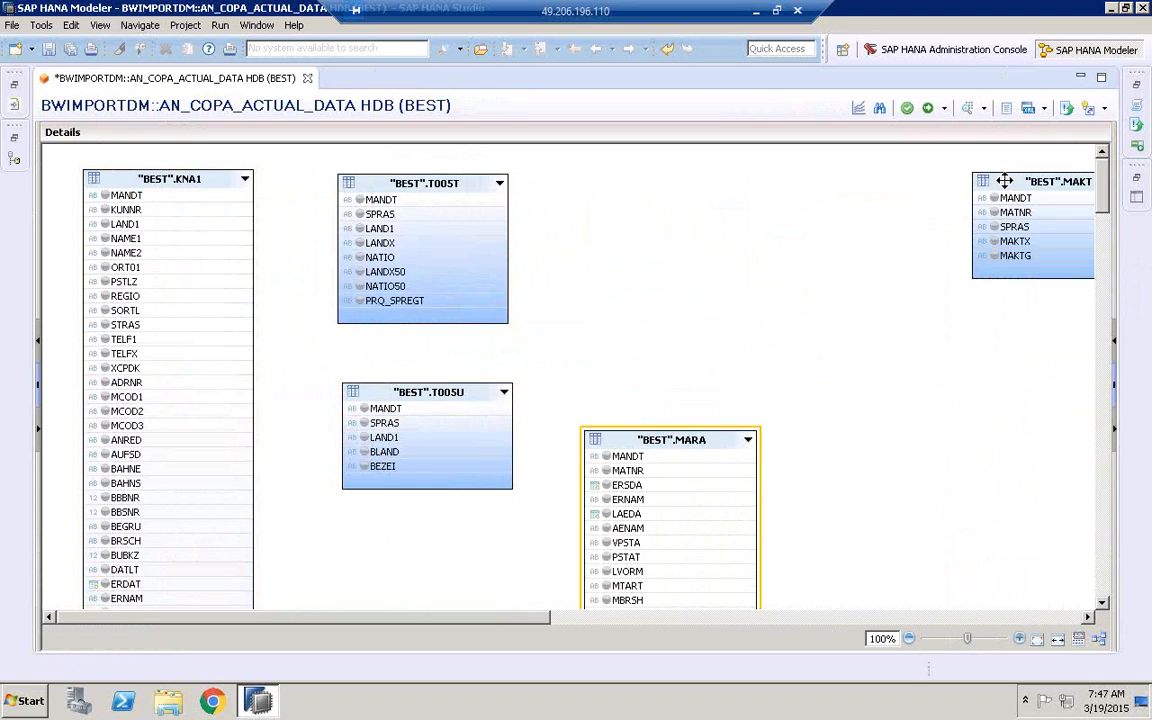
pyautogui.moveTo(1003, 181); pyautogui.dragTo(915, 442)
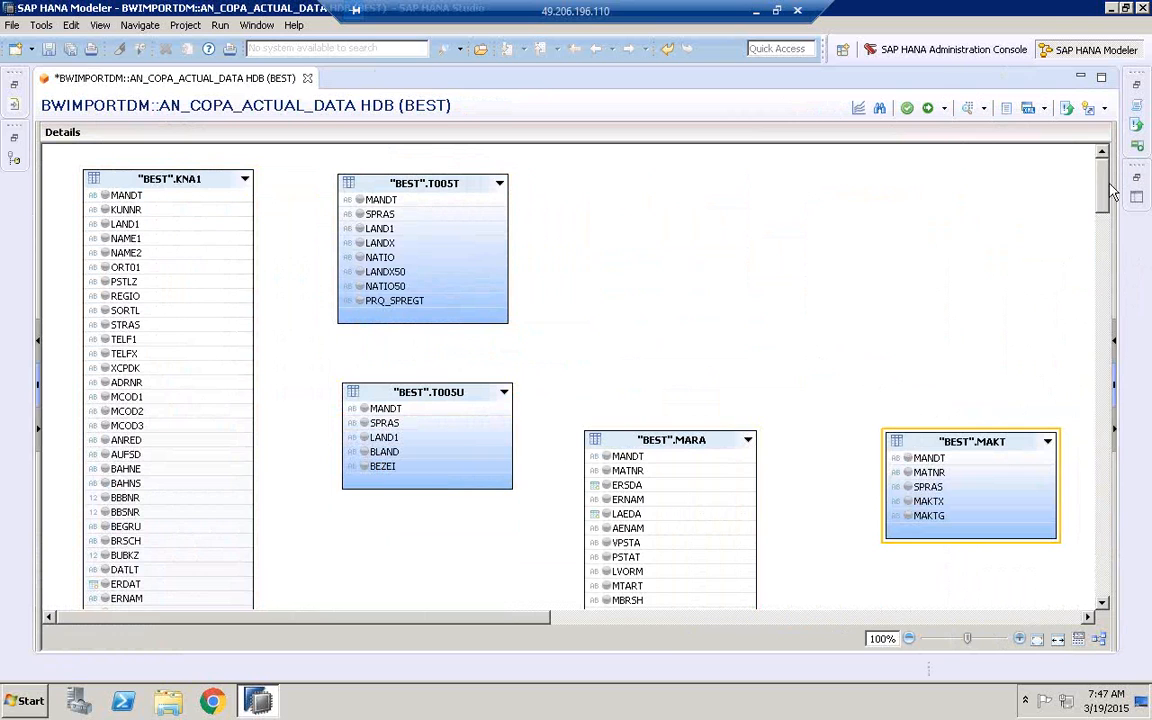
pyautogui.moveTo(1108, 186); pyautogui.dragTo(1104, 214)
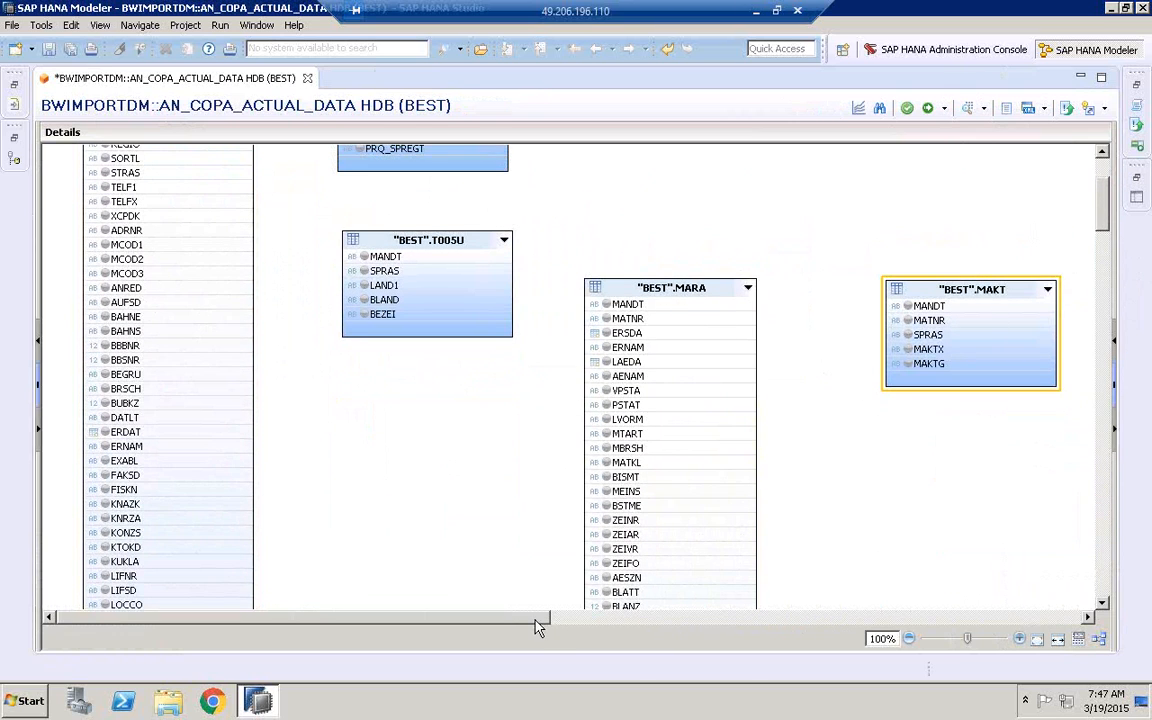
pyautogui.moveTo(537, 625); pyautogui.dragTo(745, 625)
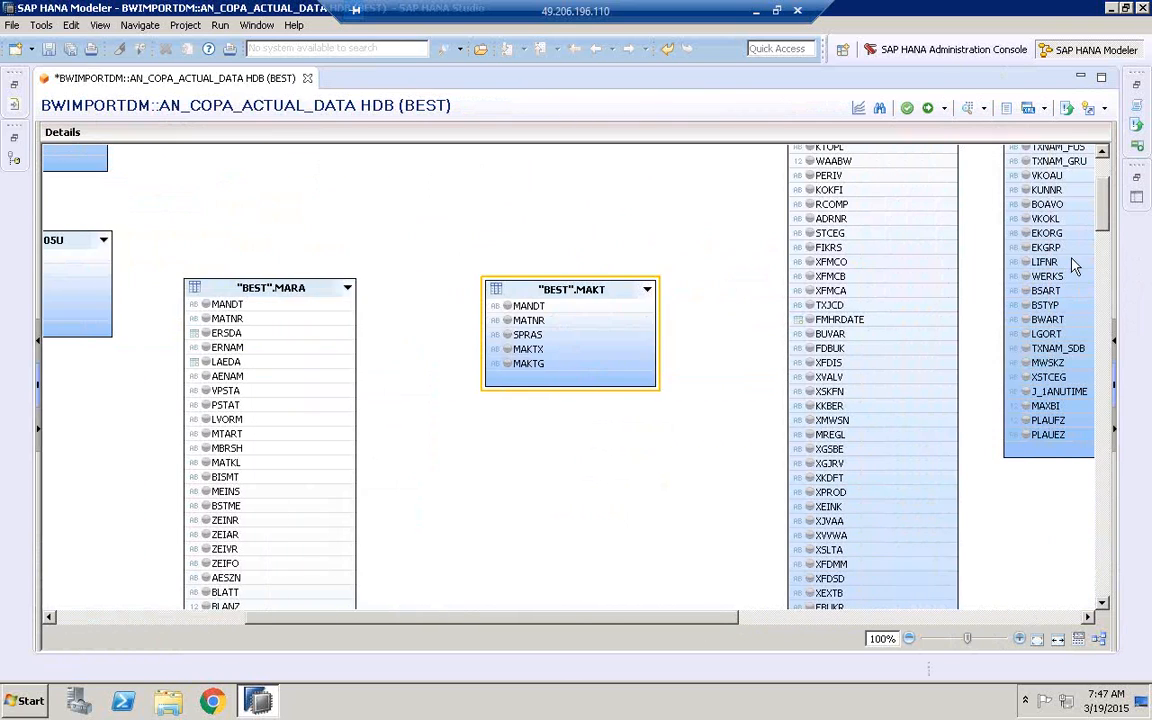
pyautogui.moveTo(1100, 210); pyautogui.dragTo(1100, 185)
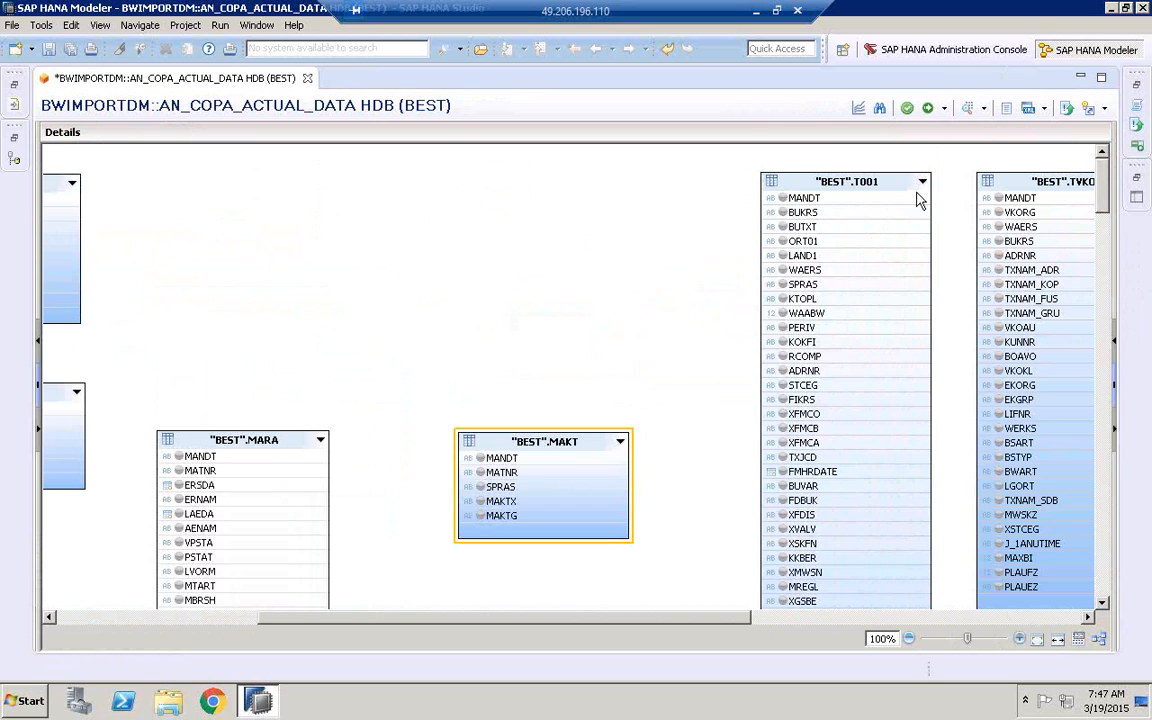
pyautogui.moveTo(733, 620); pyautogui.dragTo(1080, 617)
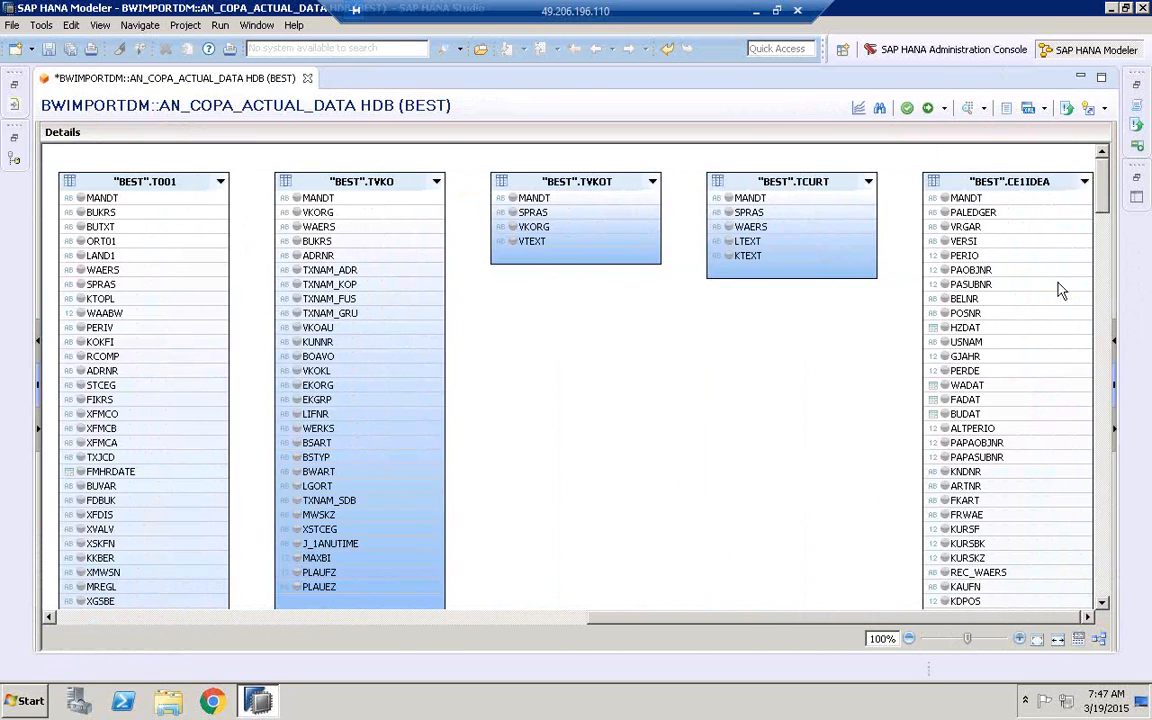
pyautogui.click(1005, 183)
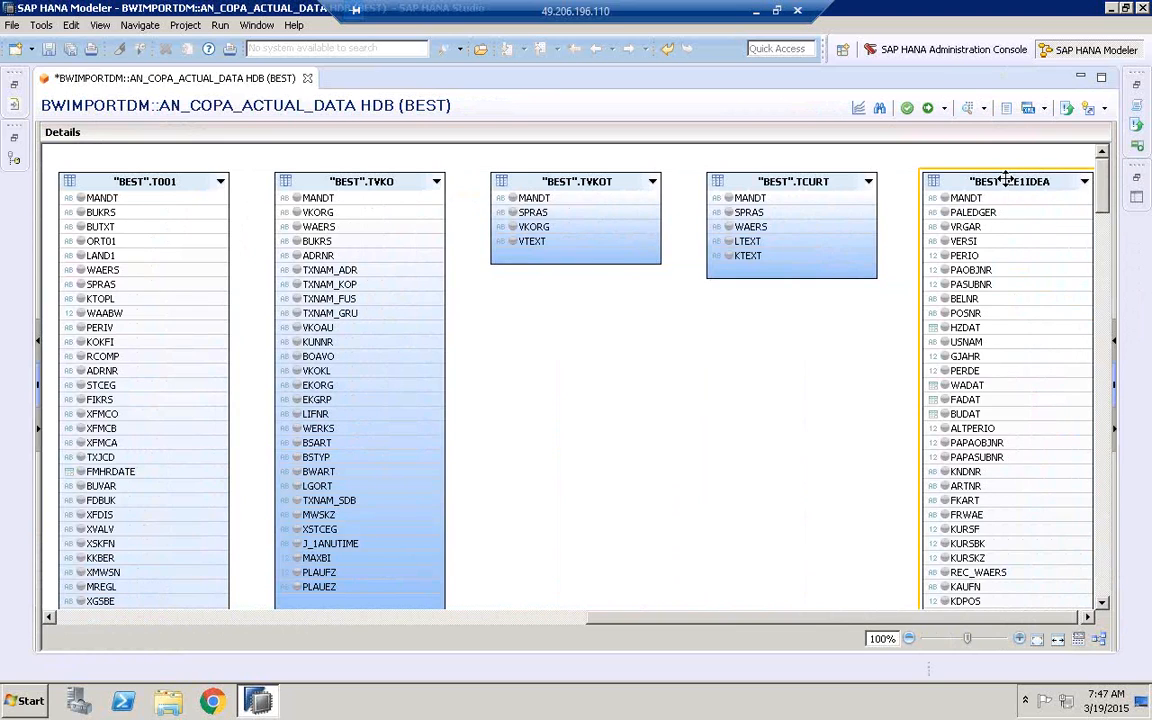
pyautogui.moveTo(1006, 178); pyautogui.dragTo(60, 246)
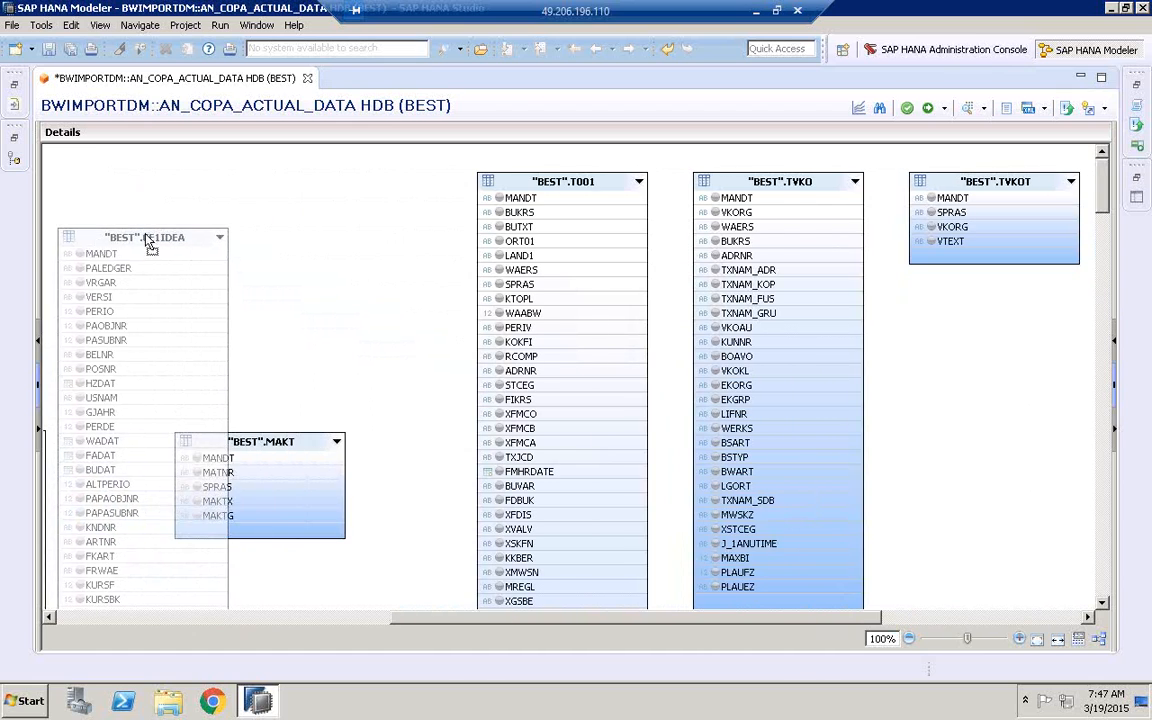
pyautogui.moveTo(146, 235); pyautogui.dragTo(232, 227)
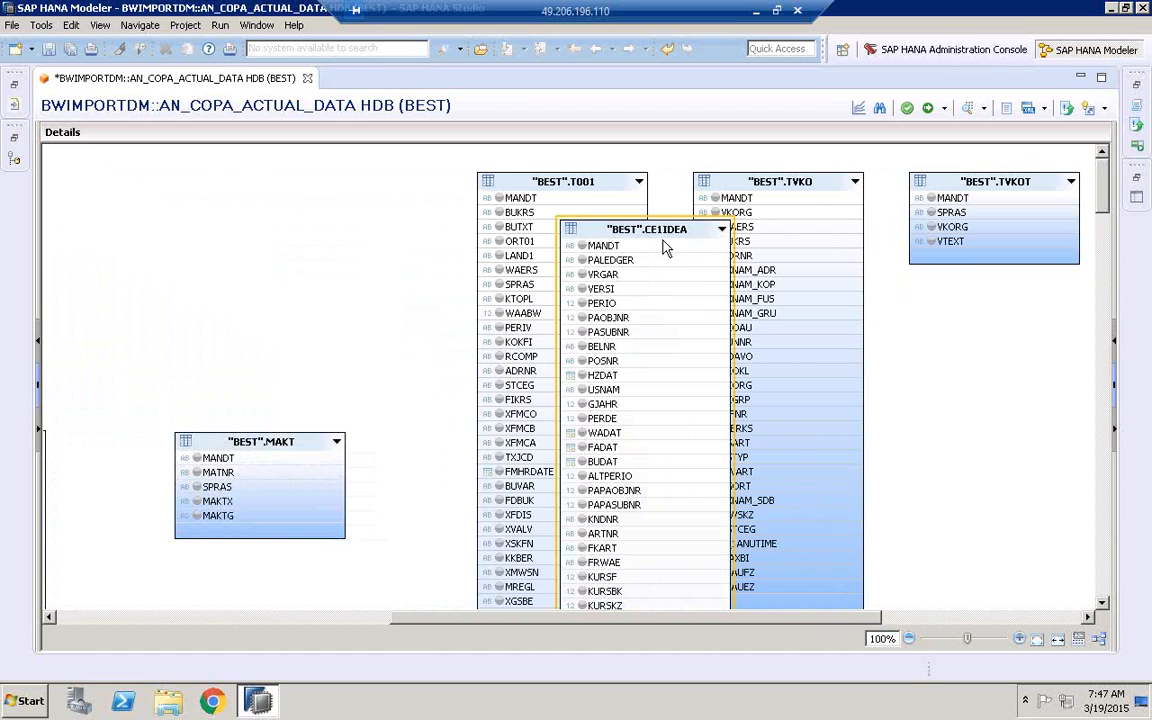
pyautogui.moveTo(662, 233); pyautogui.dragTo(304, 247)
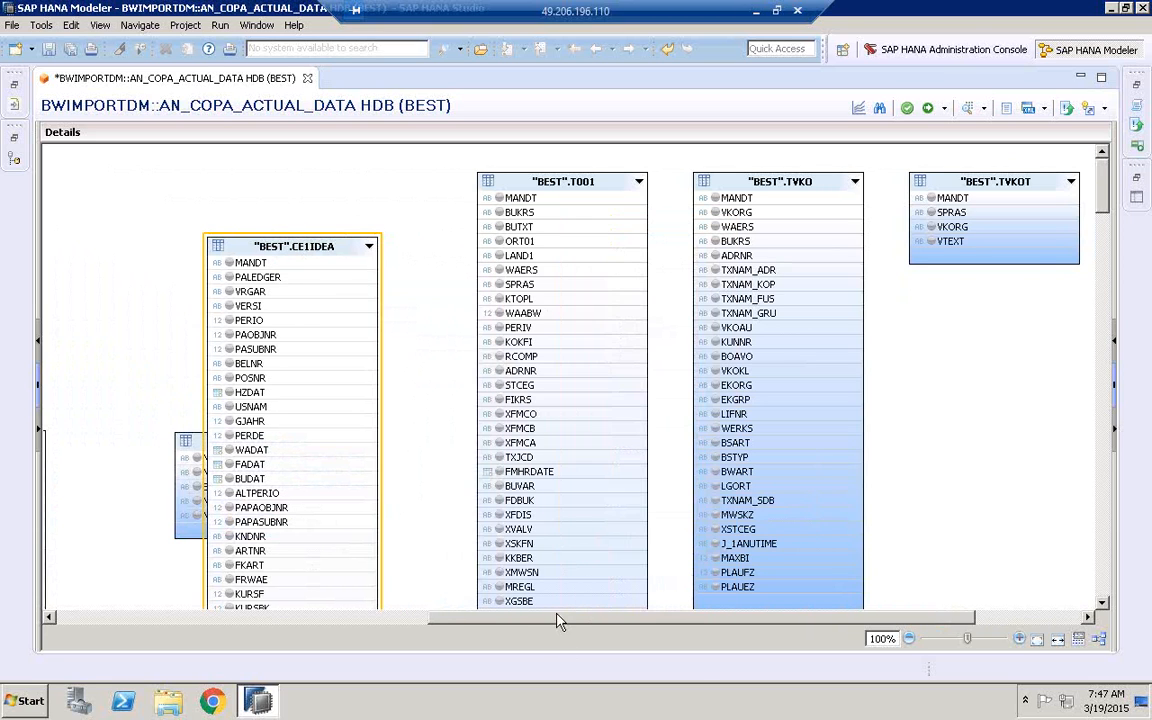
# Shift MARA and MAKT up and away from CE1IDEA so that MAKT sits between MARA and CE1IDEA without overlap
pyautogui.moveTo(560, 622); pyautogui.dragTo(435, 630)
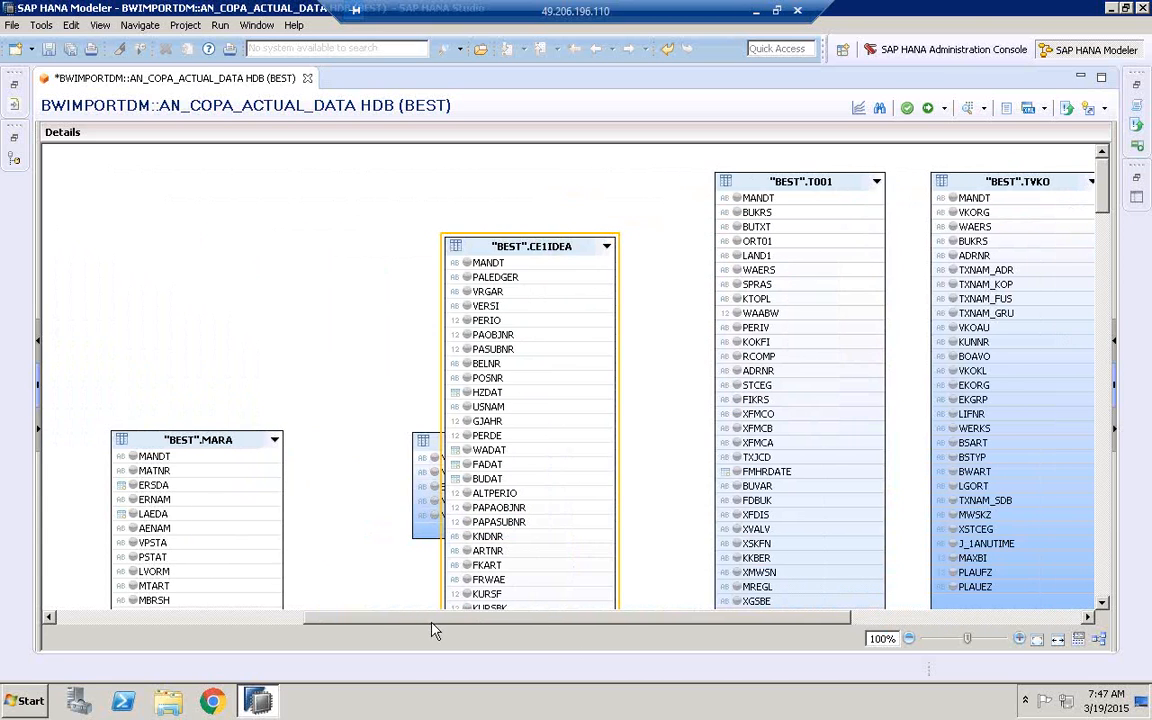
pyautogui.click(421, 458)
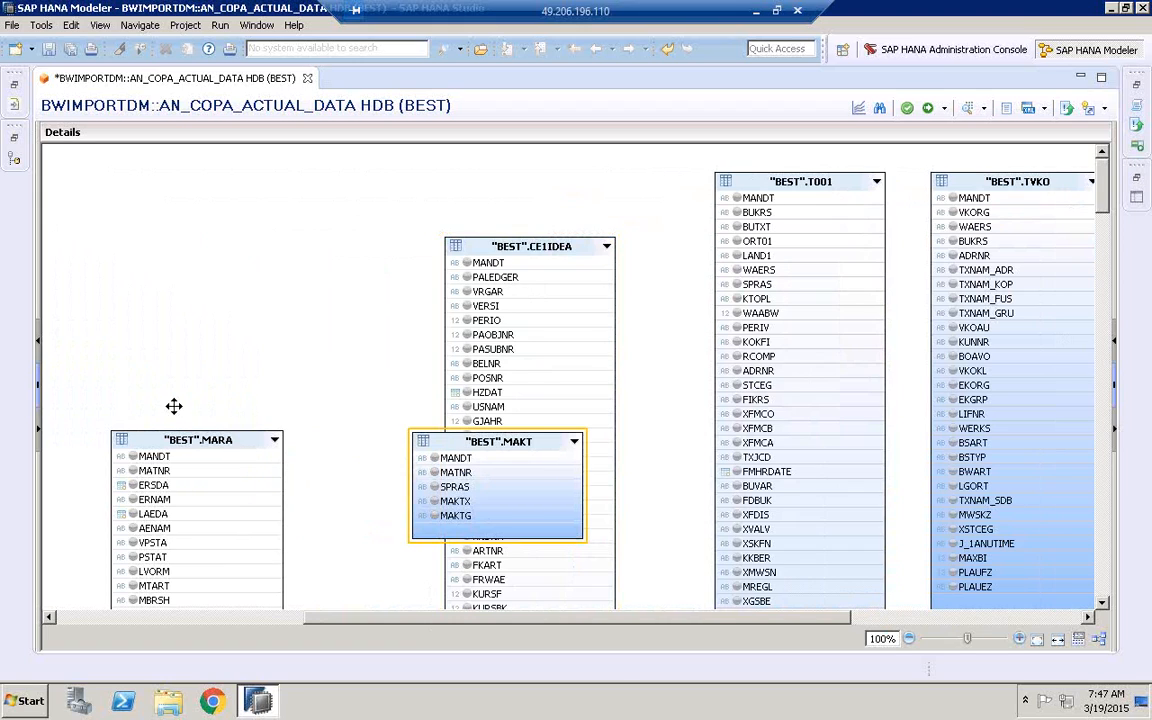
pyautogui.moveTo(187, 440); pyautogui.dragTo(125, 360)
pyautogui.moveTo(460, 441); pyautogui.dragTo(303, 396)
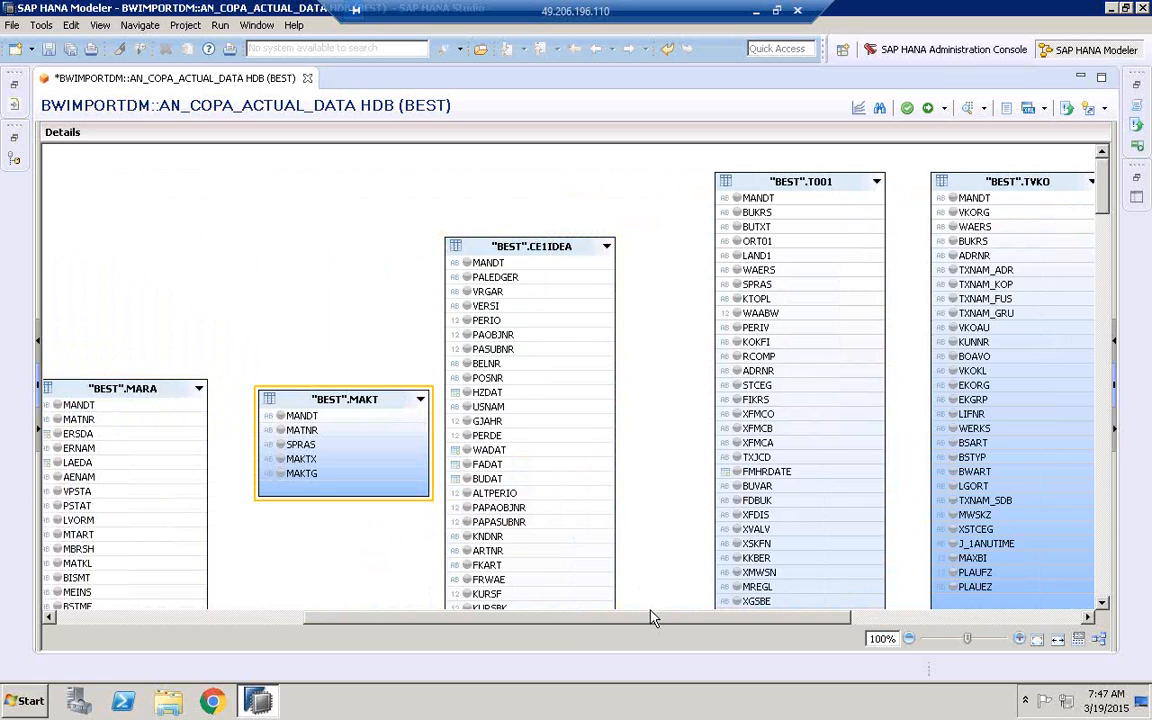
# Move T001 to the far side of TVKO, bring TVKO closer to CE1IDEA, and lower TVKOT beside T001
pyautogui.moveTo(657, 621); pyautogui.dragTo(946, 611)
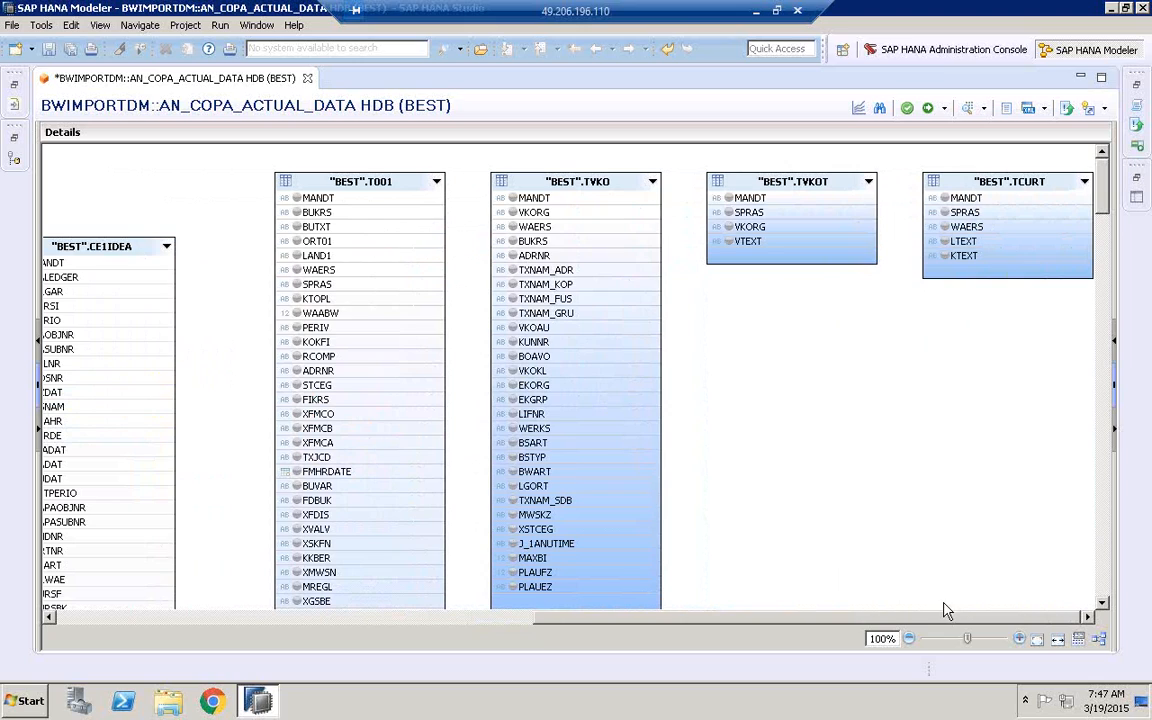
pyautogui.moveTo(327, 186); pyautogui.dragTo(792, 331)
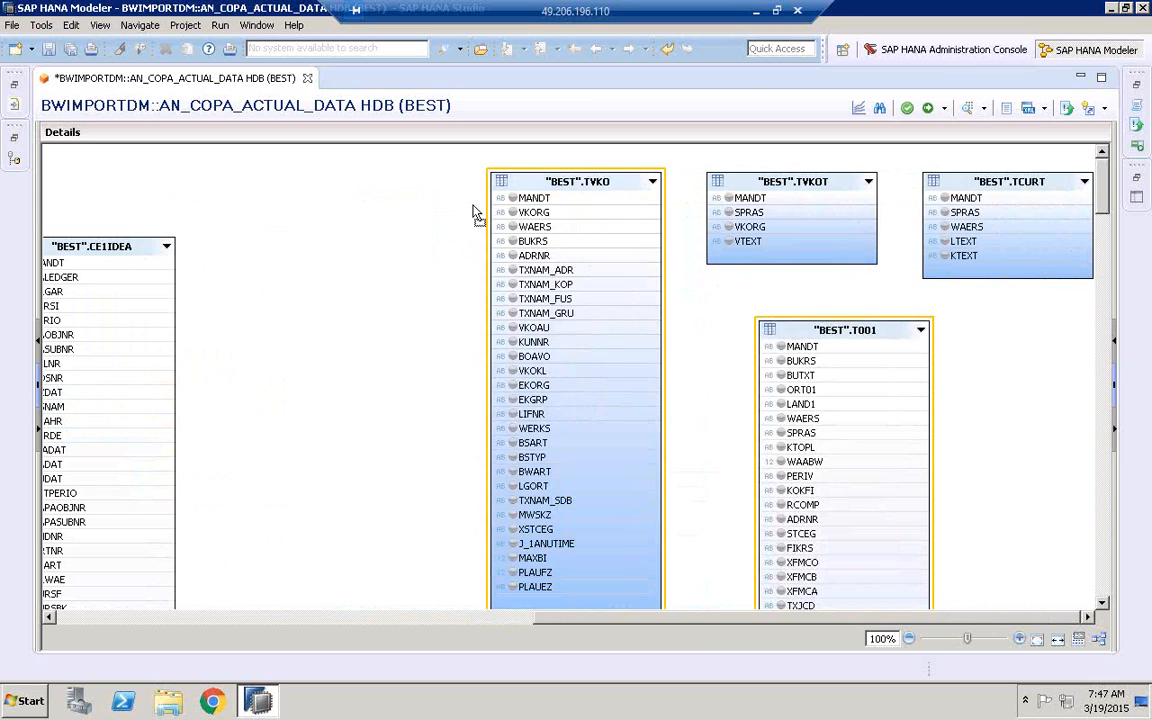
pyautogui.moveTo(592, 190); pyautogui.dragTo(473, 212)
pyautogui.moveTo(825, 343); pyautogui.dragTo(691, 316)
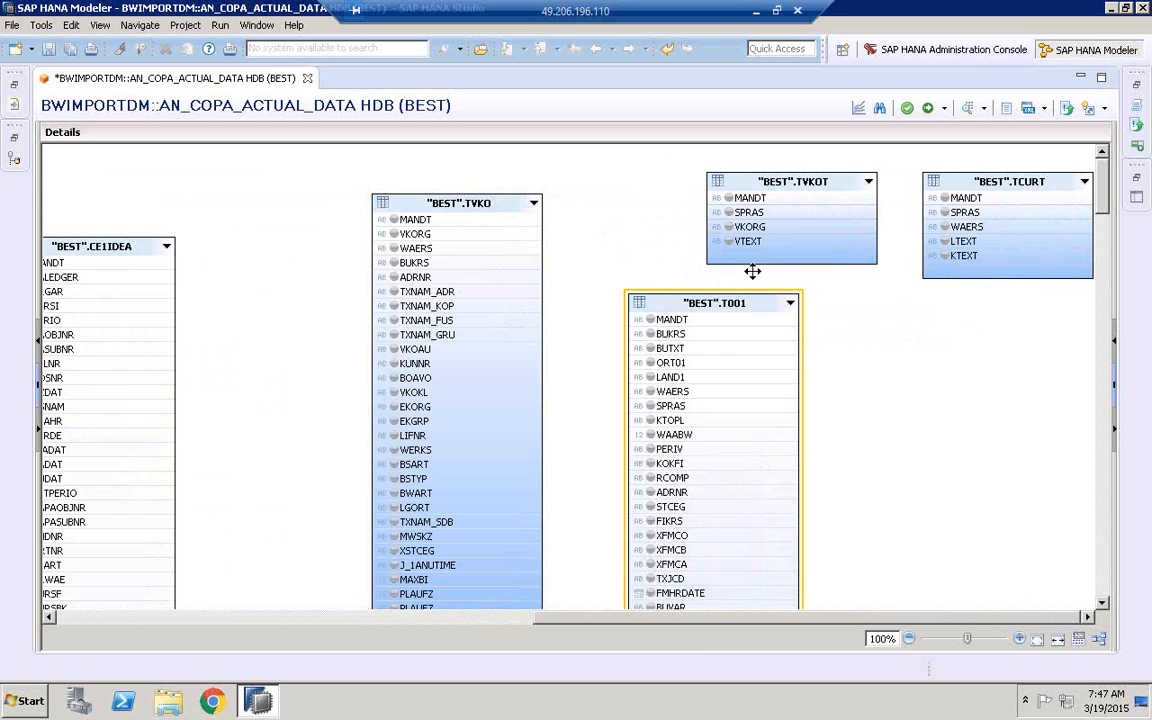
pyautogui.moveTo(822, 250); pyautogui.dragTo(874, 341)
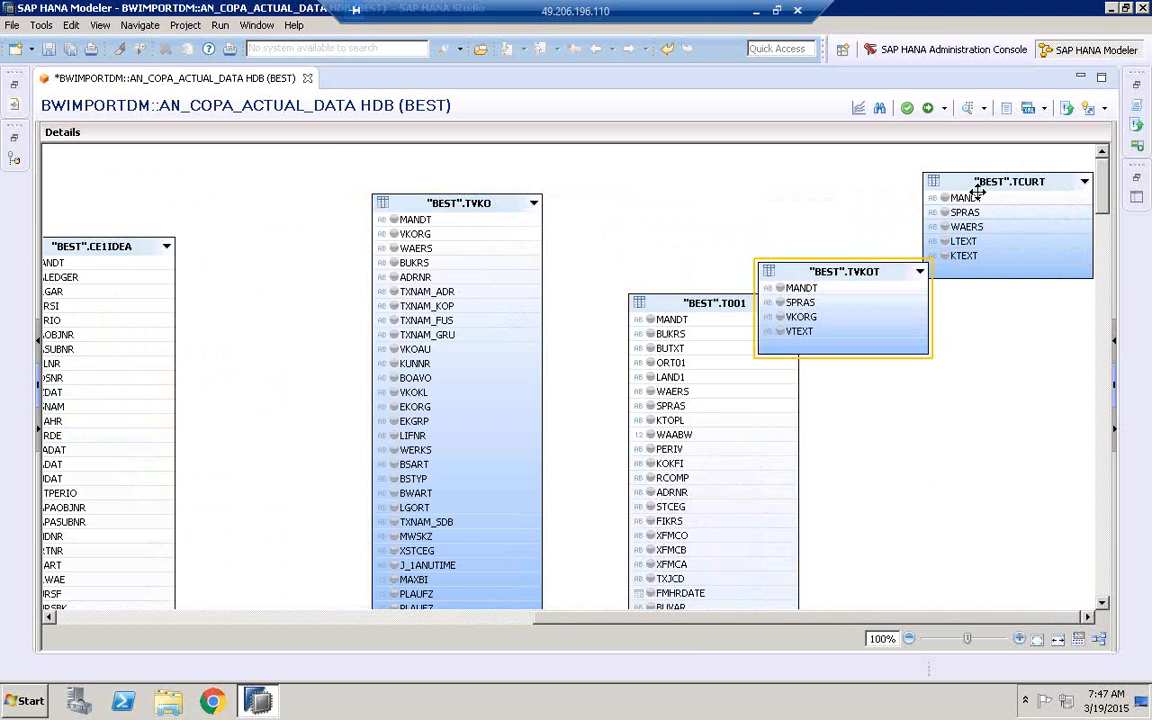
# Place TCURT next to CE1IDEA with T001 beside it, and move TVKO beyond T001
pyautogui.moveTo(1003, 265); pyautogui.dragTo(360, 362)
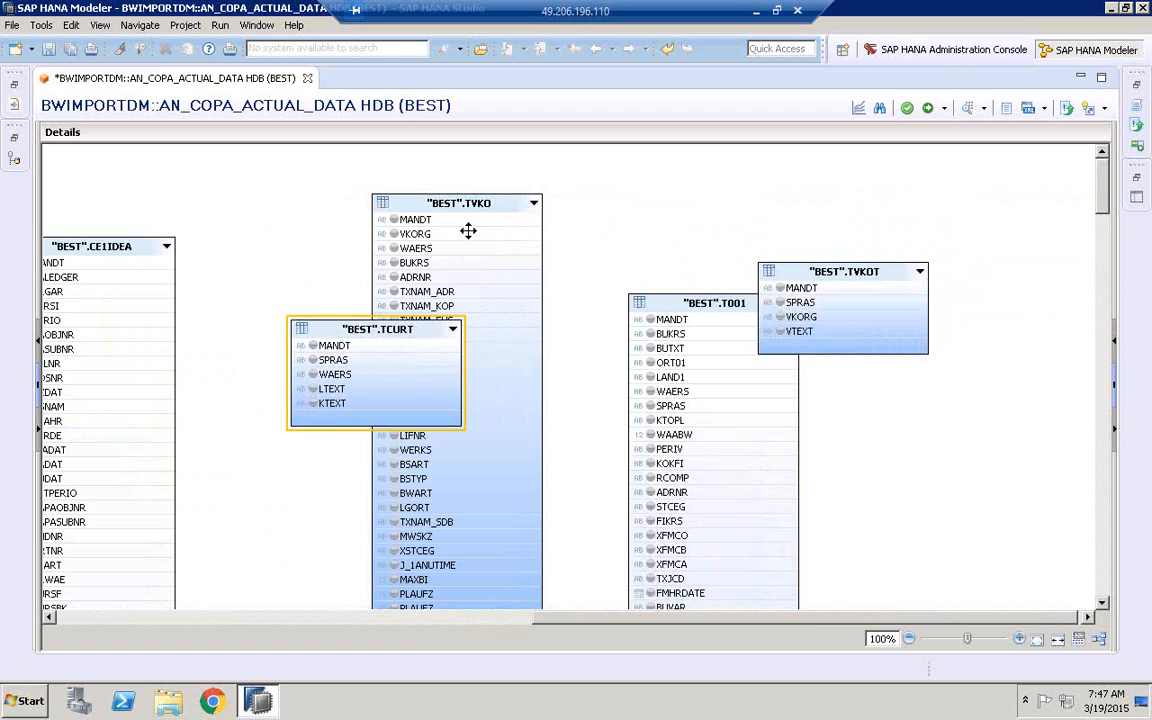
pyautogui.moveTo(674, 231); pyautogui.dragTo(982, 258)
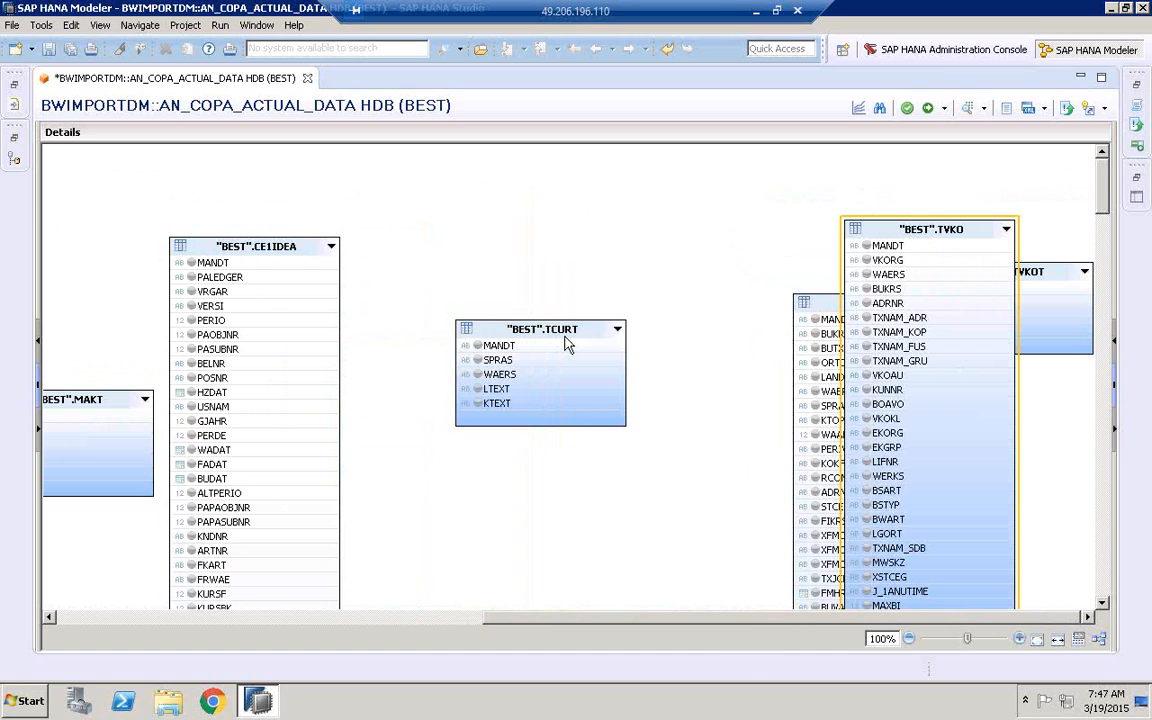
pyautogui.moveTo(566, 344); pyautogui.dragTo(568, 282)
pyautogui.moveTo(813, 310); pyautogui.dragTo(687, 261)
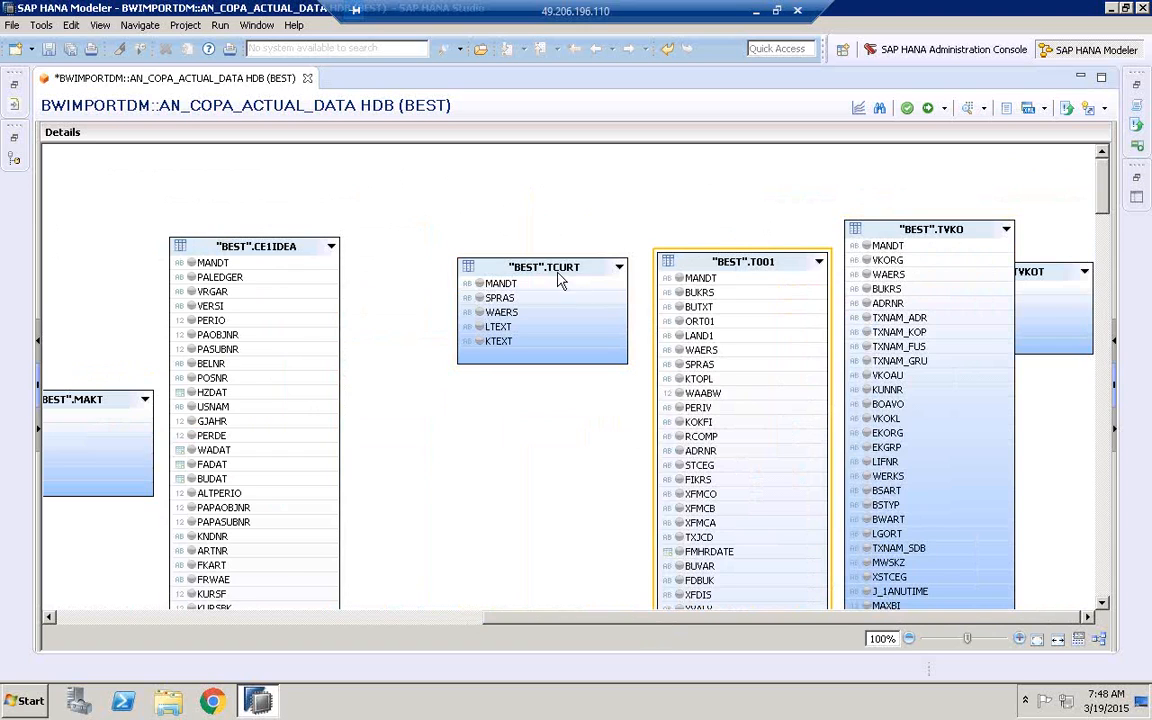
pyautogui.moveTo(522, 263); pyautogui.dragTo(466, 263)
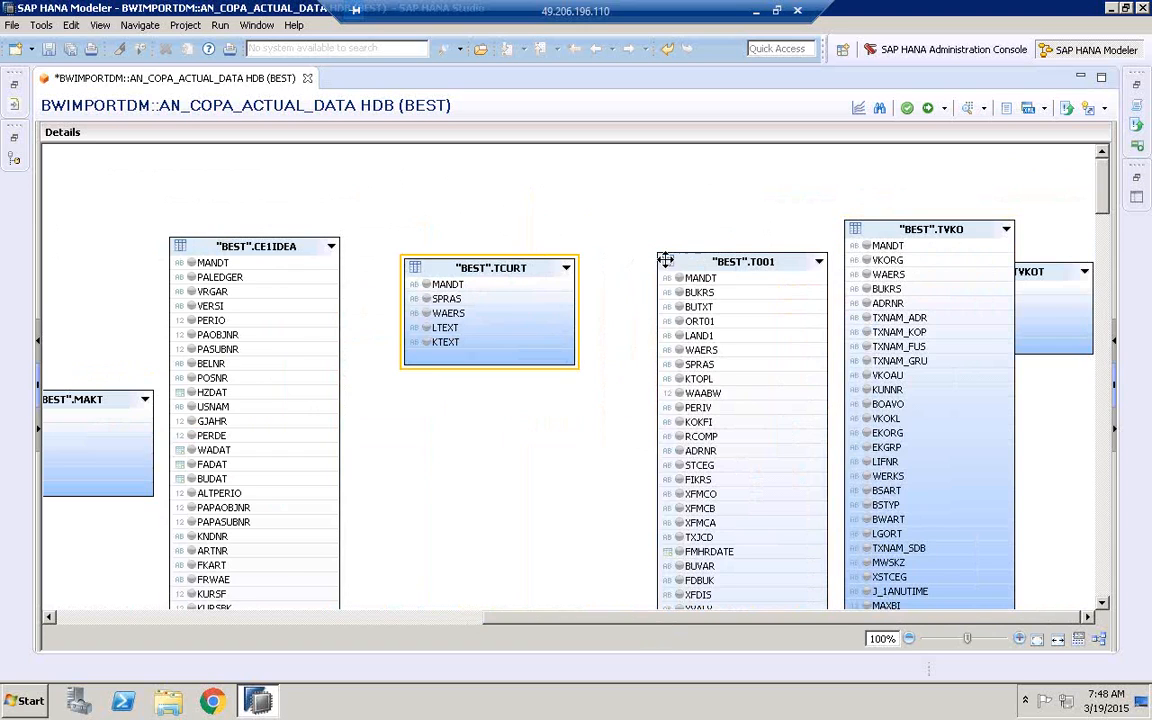
pyautogui.moveTo(665, 259); pyautogui.dragTo(608, 262)
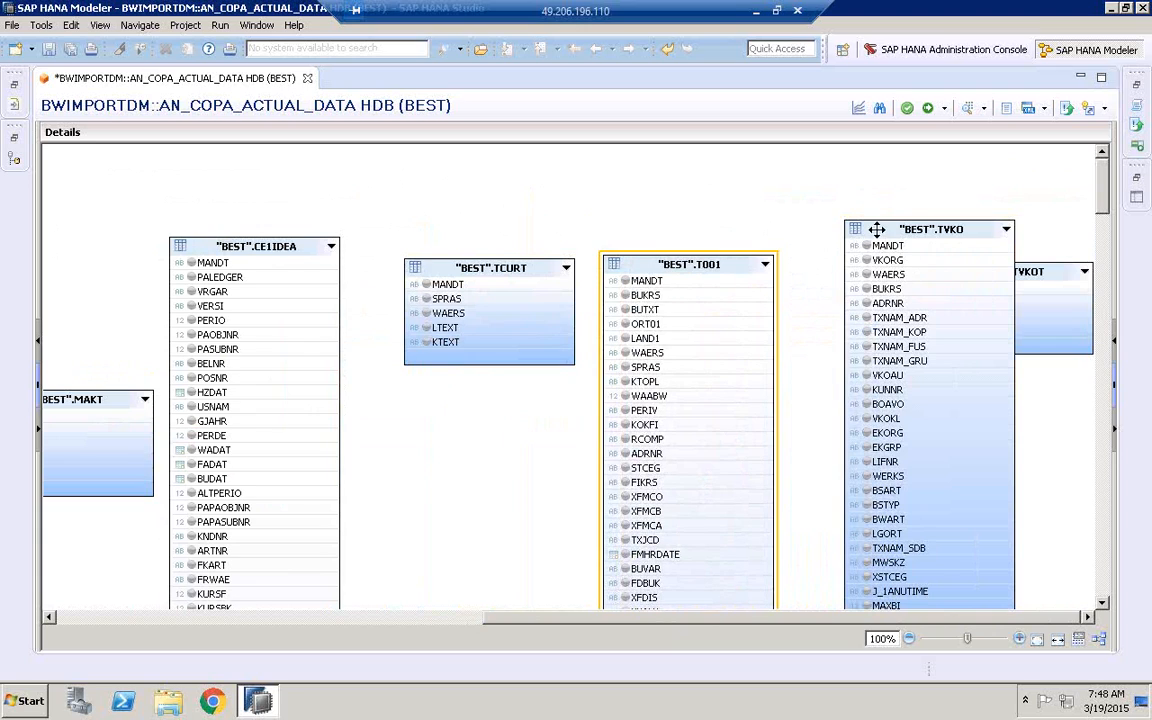
# Space out TVKO and TVKOT at the end of the table row so they no longer overlap
pyautogui.moveTo(876, 229); pyautogui.dragTo(854, 216)
pyautogui.click(1033, 273)
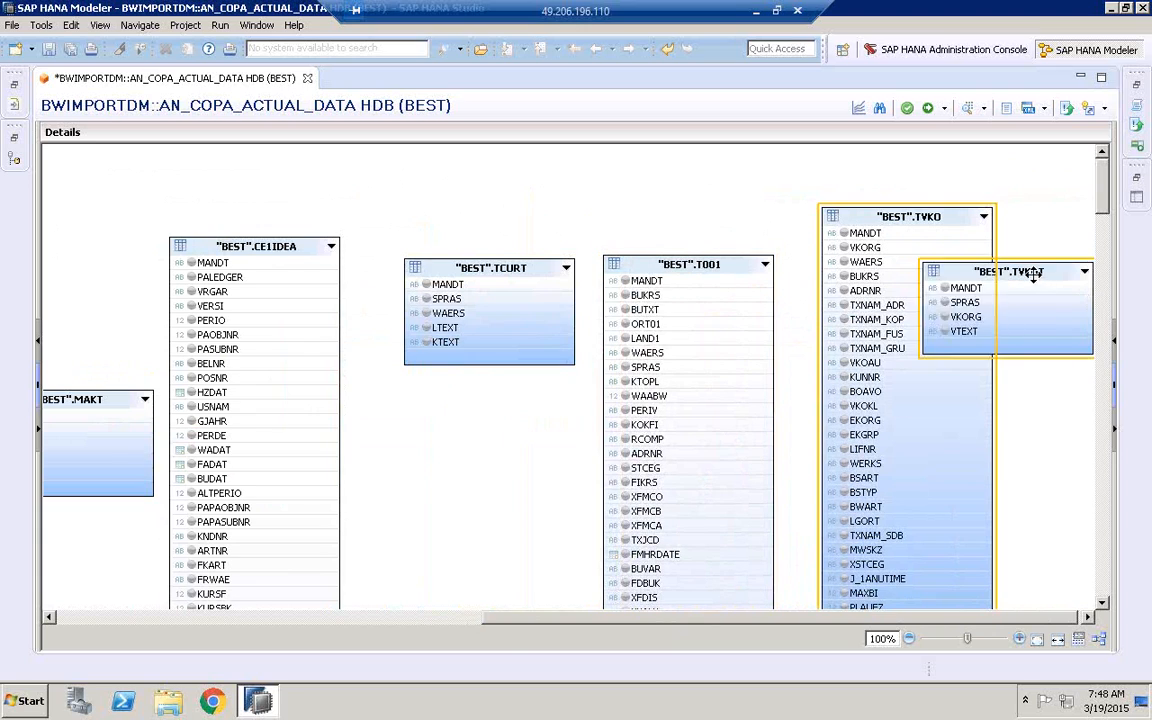
pyautogui.moveTo(1033, 273); pyautogui.dragTo(1080, 226)
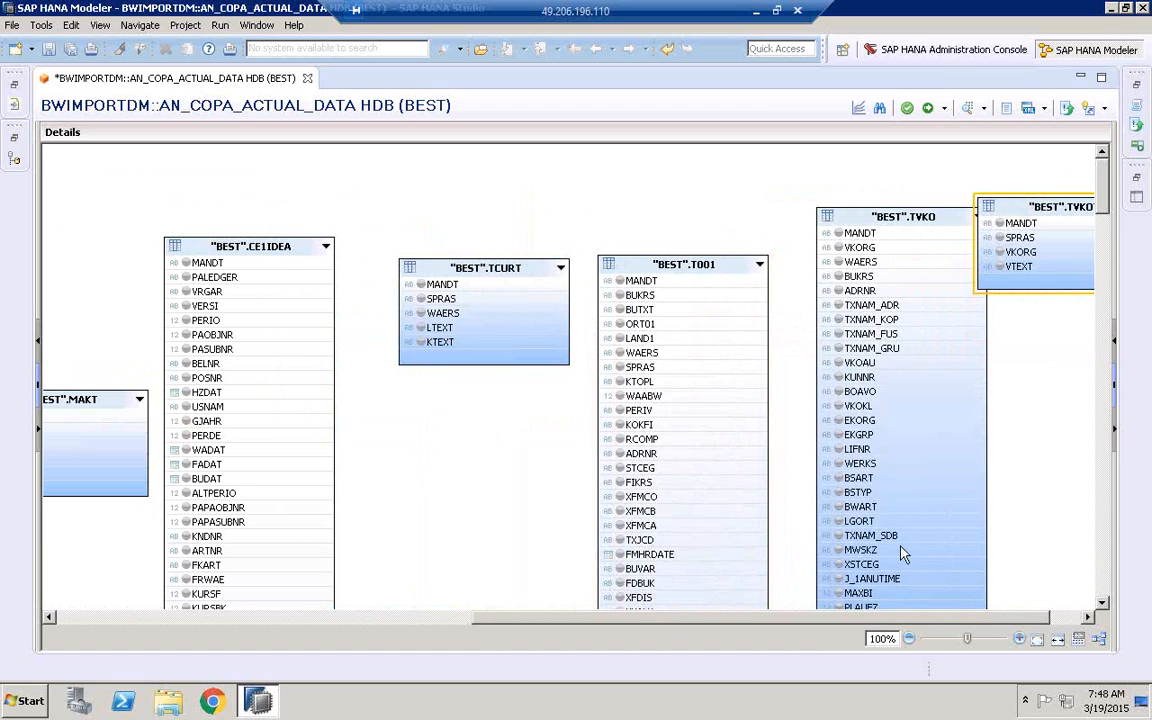
pyautogui.moveTo(921, 622); pyautogui.dragTo(955, 620)
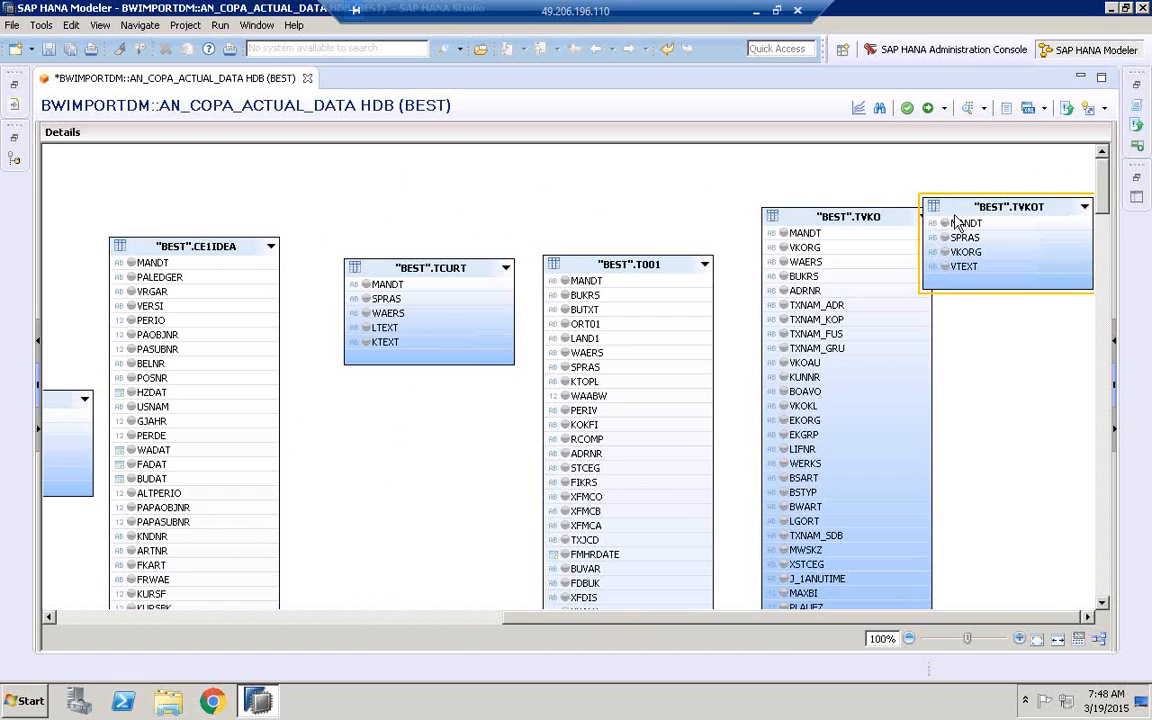
pyautogui.moveTo(960, 216); pyautogui.dragTo(1027, 274)
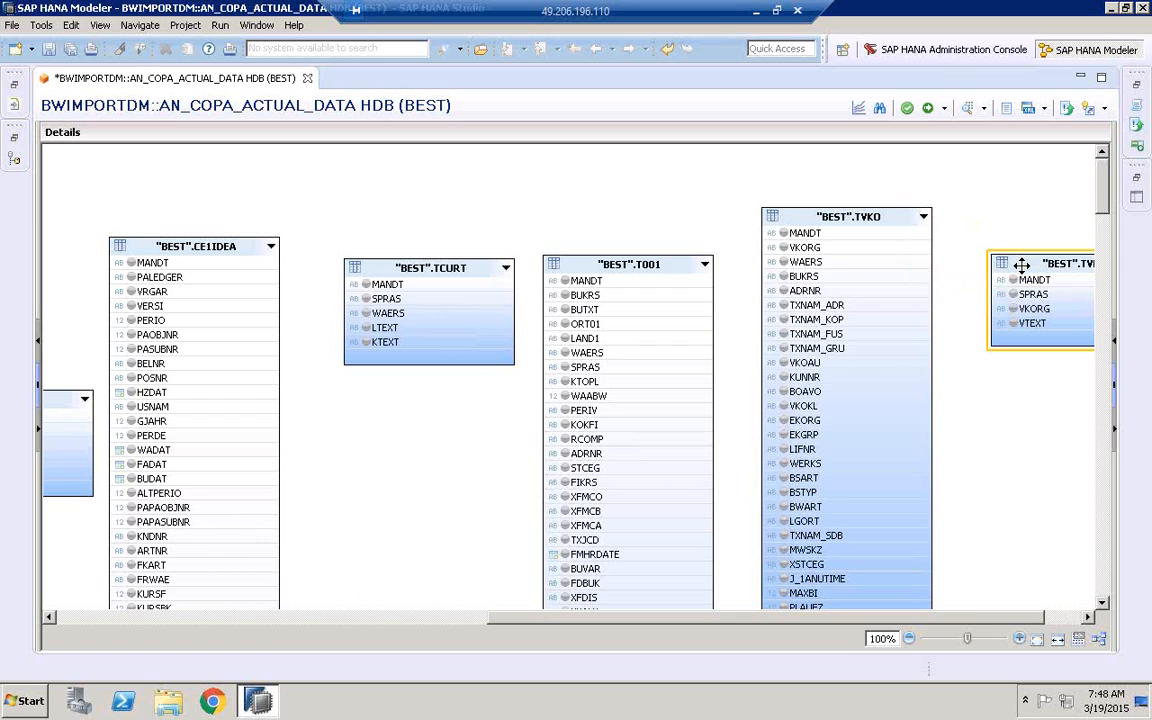
# Move MARA clear of T005U and join KNA1 to T005T on LAND1
pyautogui.moveTo(645, 622); pyautogui.dragTo(97, 605)
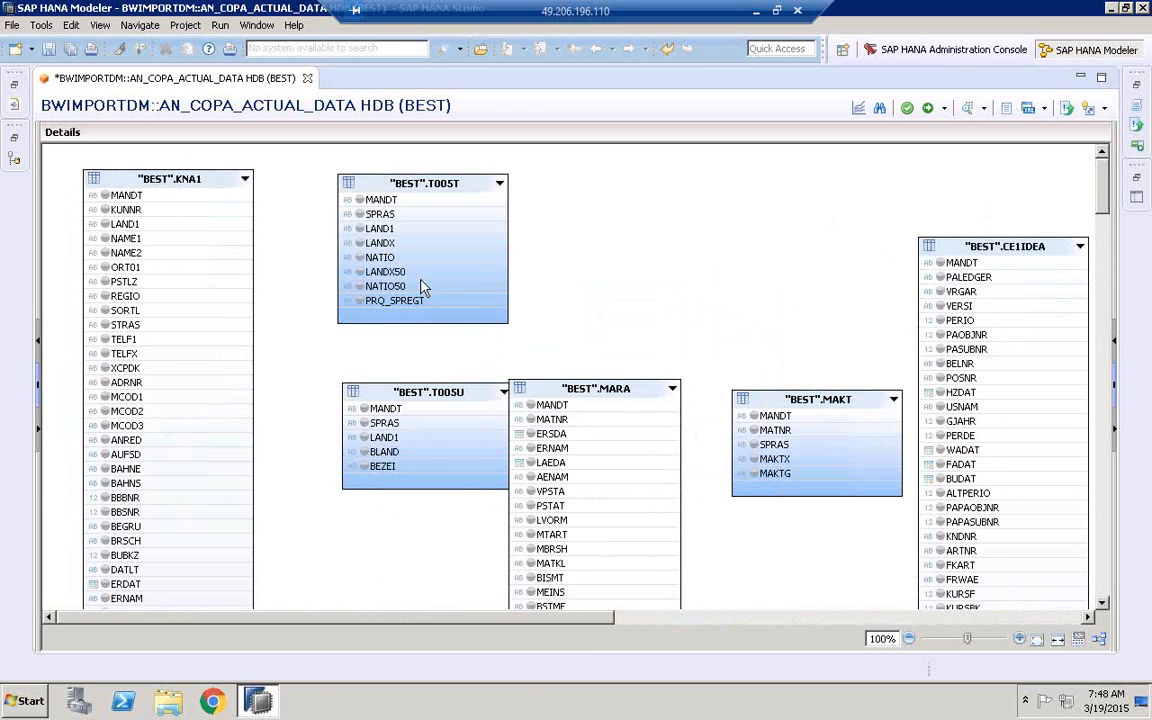
pyautogui.moveTo(588, 386)
pyautogui.mouseDown()
pyautogui.moveTo(624, 384)
pyautogui.moveTo(586, 407)
pyautogui.mouseUp()
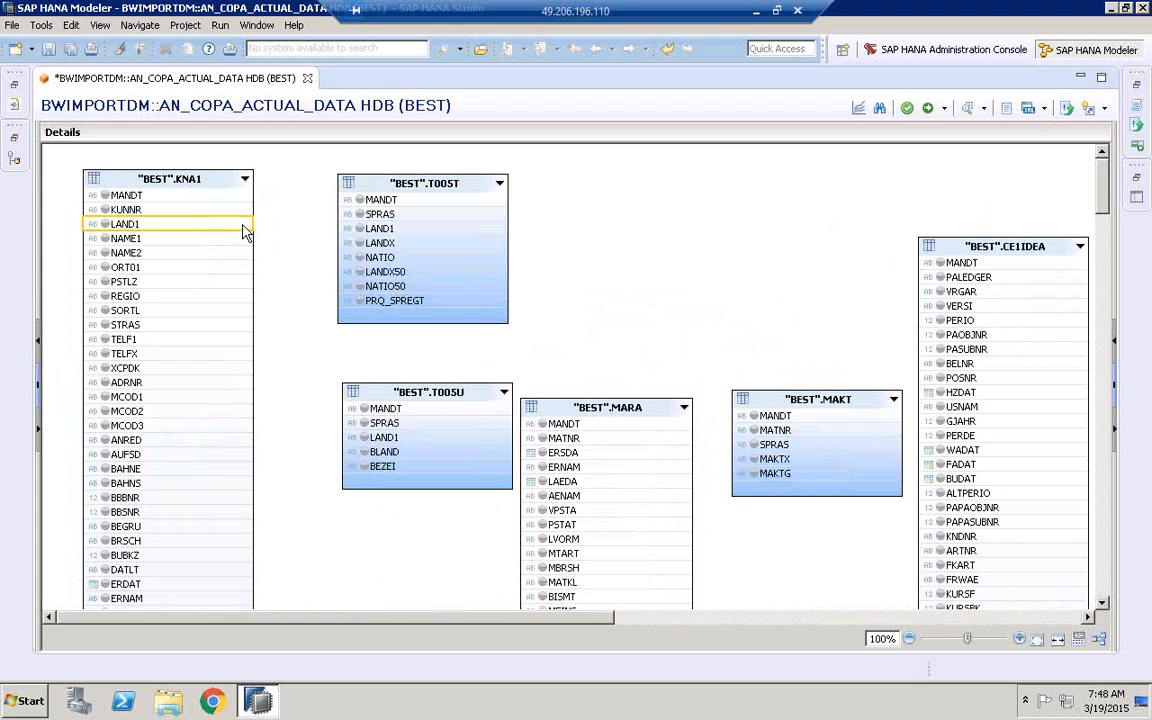
pyautogui.moveTo(295, 233); pyautogui.dragTo(335, 229)
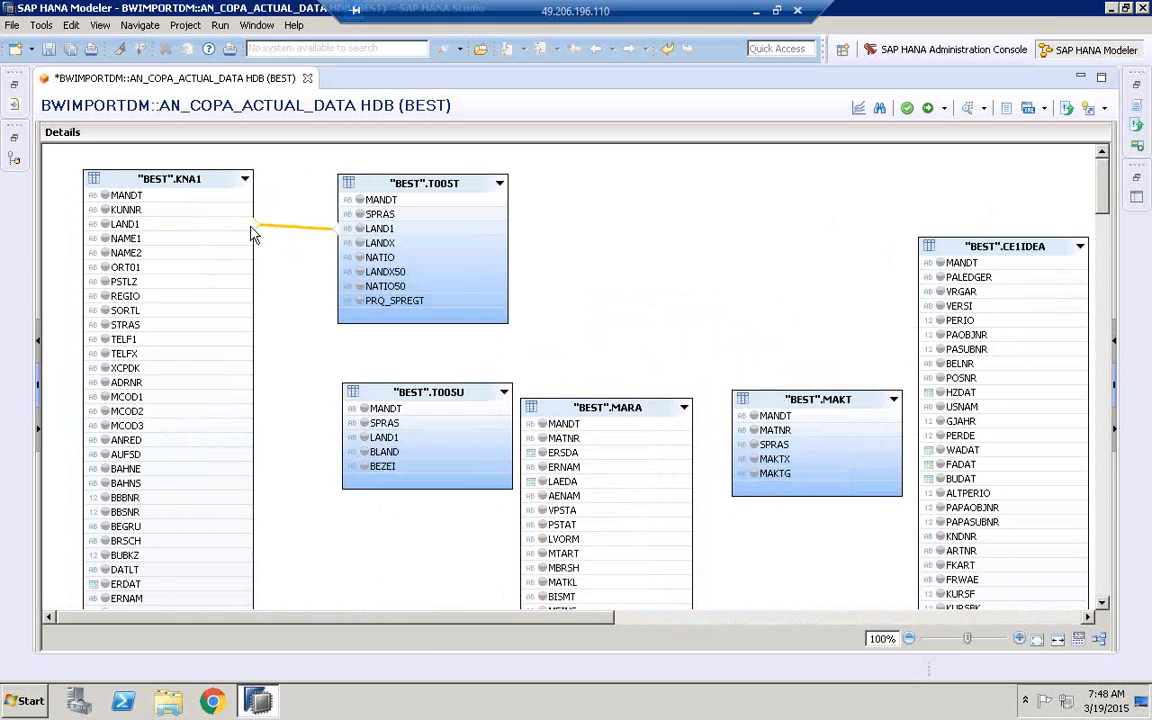
# Join KNA1 to T005U on LAND1, and link KNA1's REGIO to T005U's BLAND
pyautogui.moveTo(245, 232); pyautogui.dragTo(349, 440)
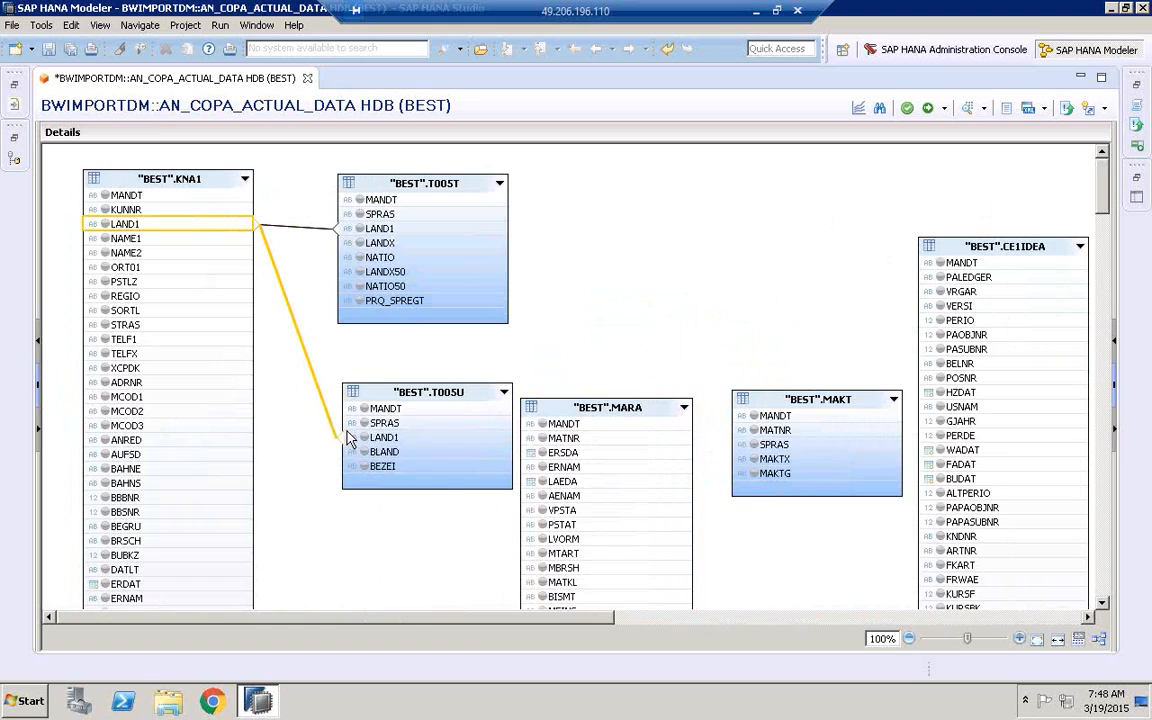
pyautogui.click(223, 297)
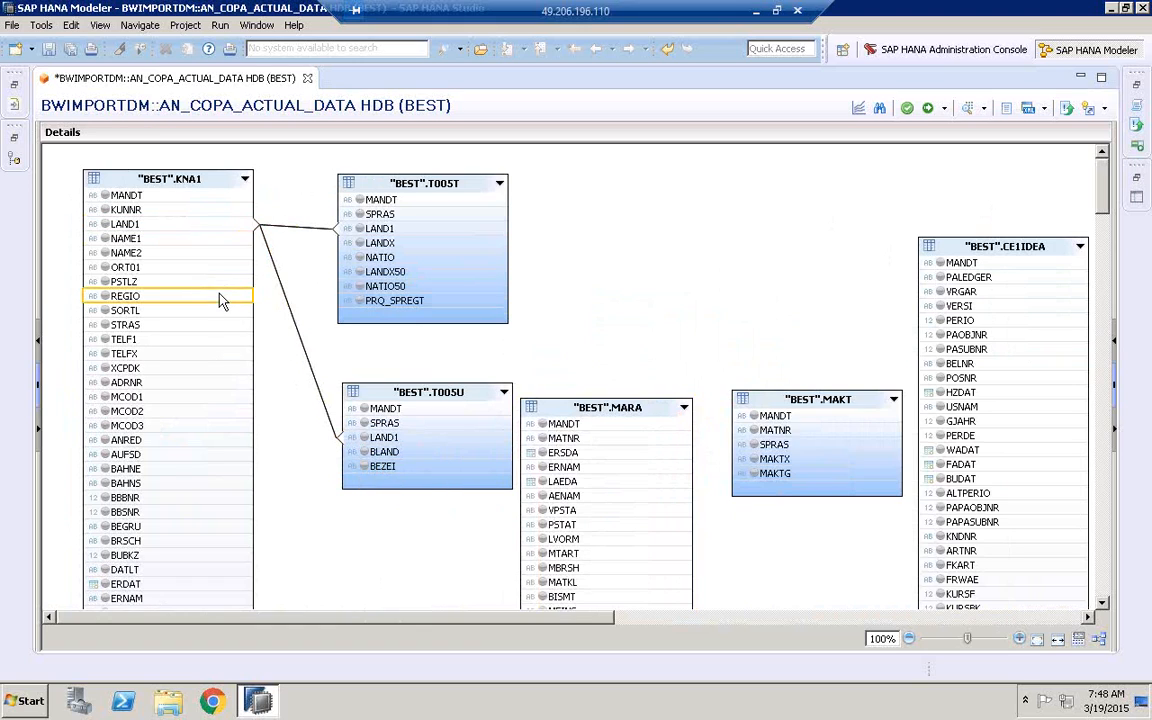
pyautogui.moveTo(248, 303); pyautogui.dragTo(353, 460)
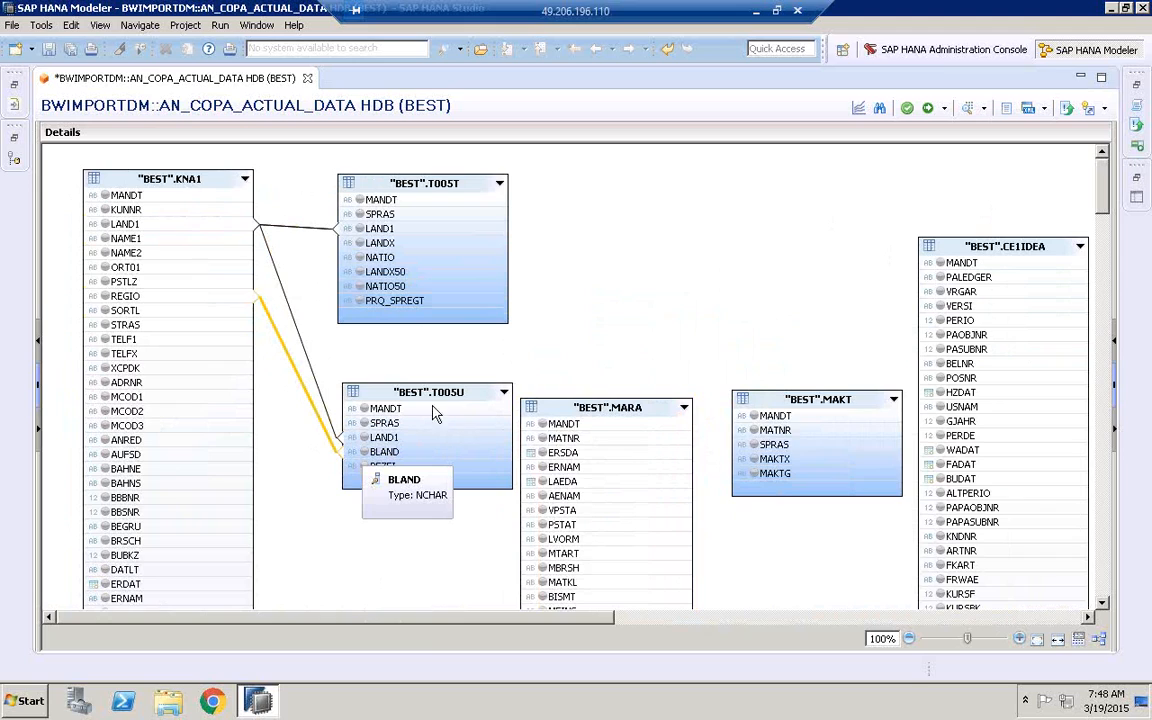
# Change the KNA1–T005T join on LAND1 to a Text Join with SPRAS as its language column
pyautogui.click(310, 230)
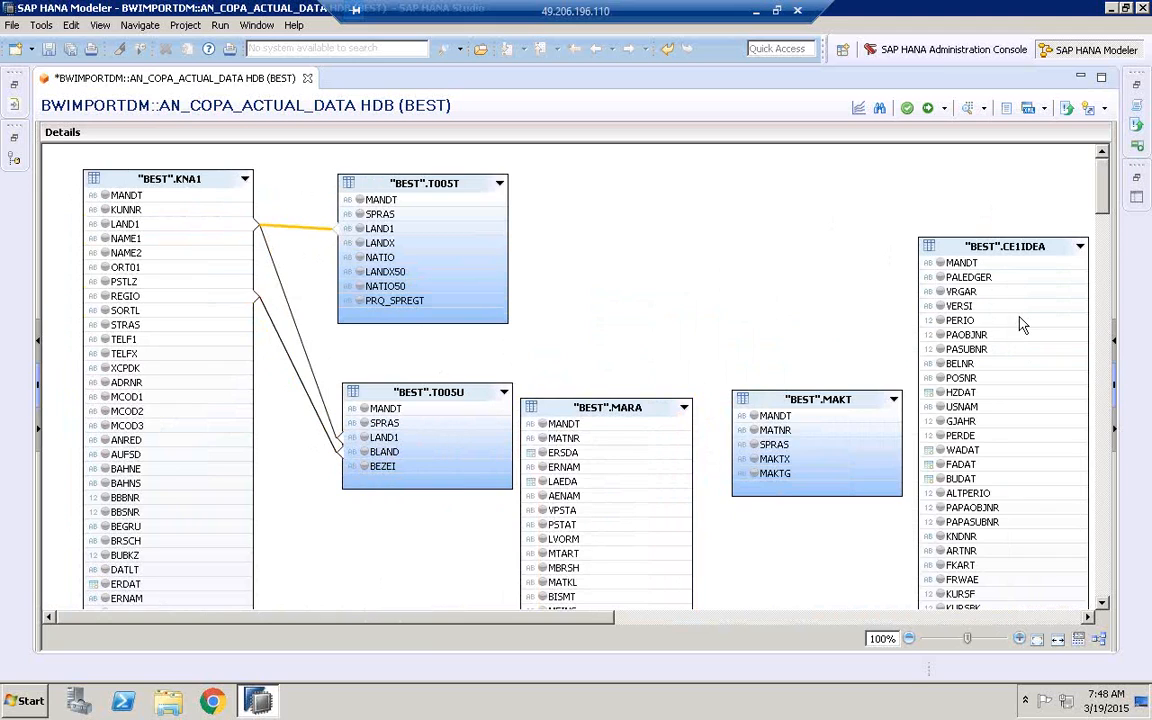
pyautogui.click(1112, 300)
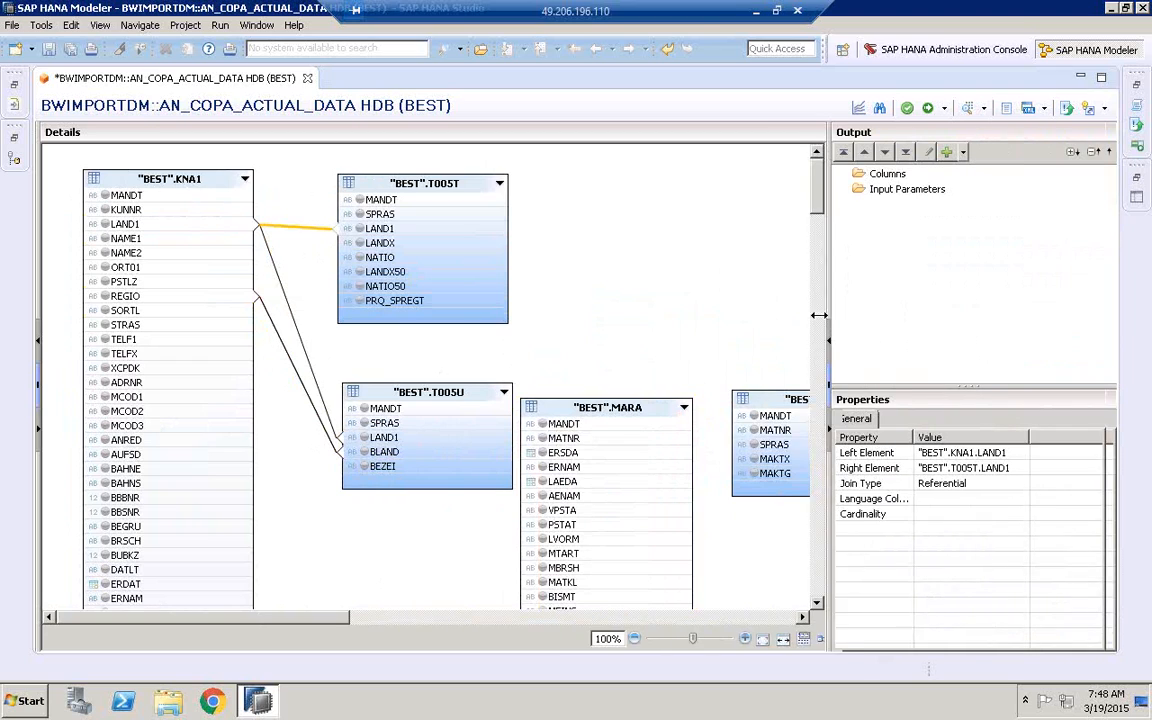
pyautogui.click(957, 484)
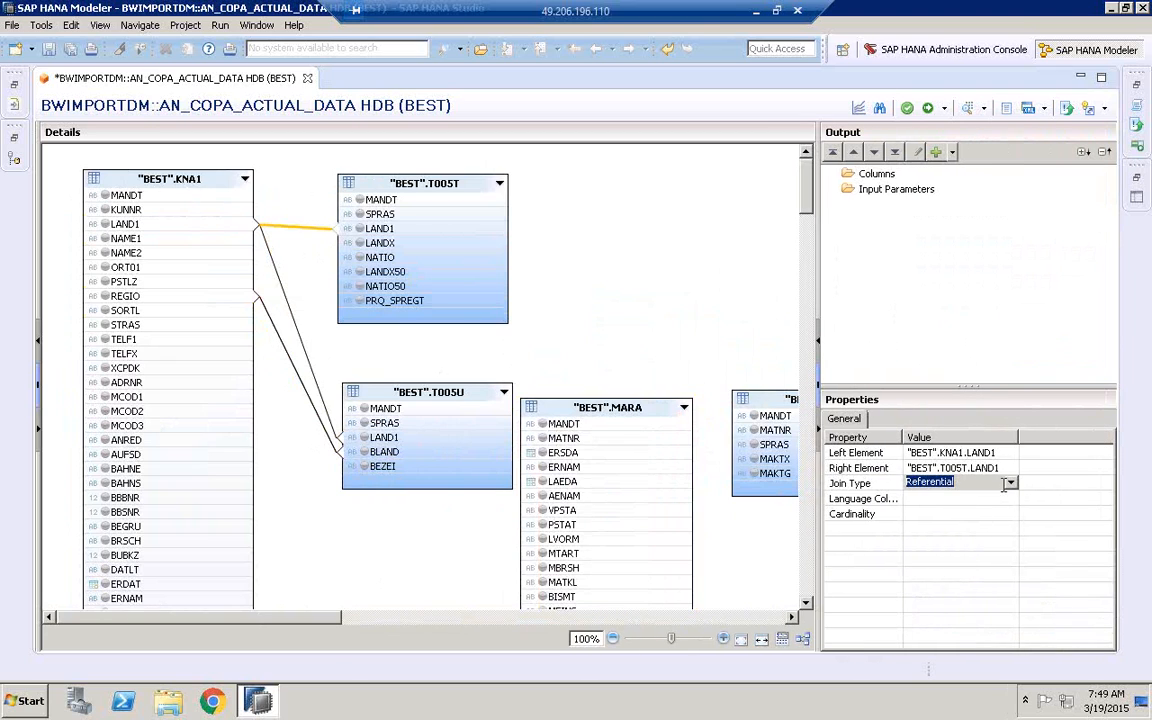
pyautogui.click(1006, 484)
pyautogui.click(928, 544)
pyautogui.click(959, 499)
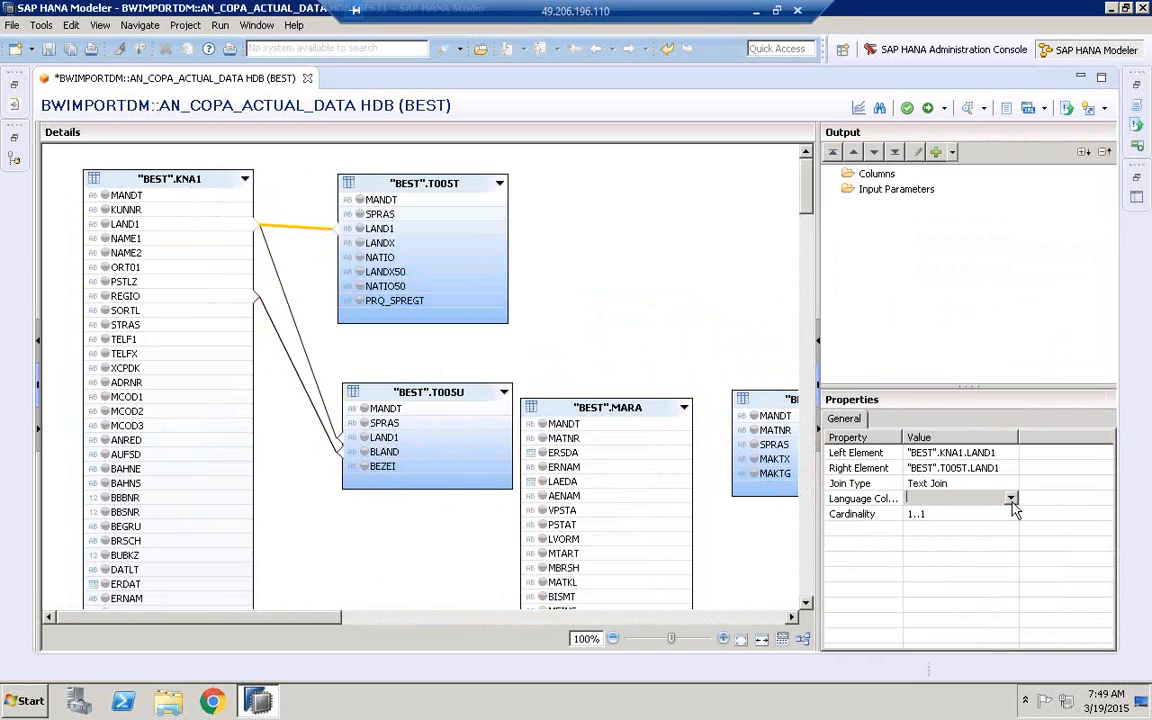
pyautogui.click(1011, 498)
pyautogui.click(921, 536)
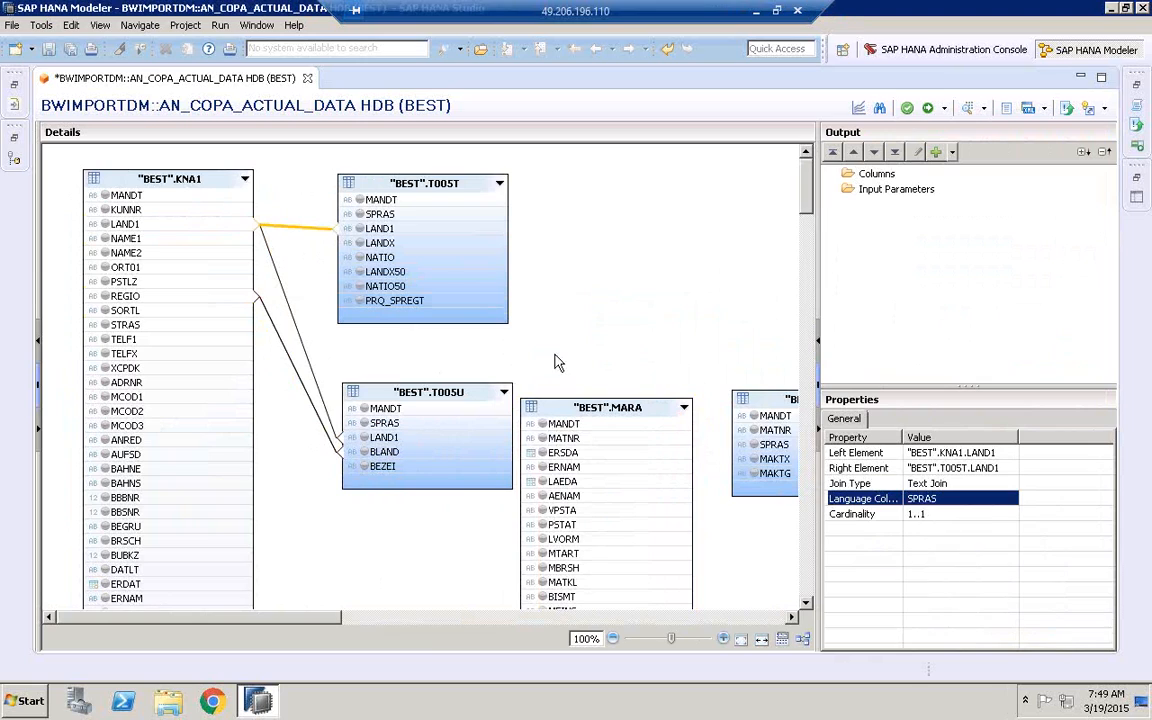
# Change the join between KNA1 and T005U to a Text Join with SPRAS as its language column
pyautogui.click(302, 345)
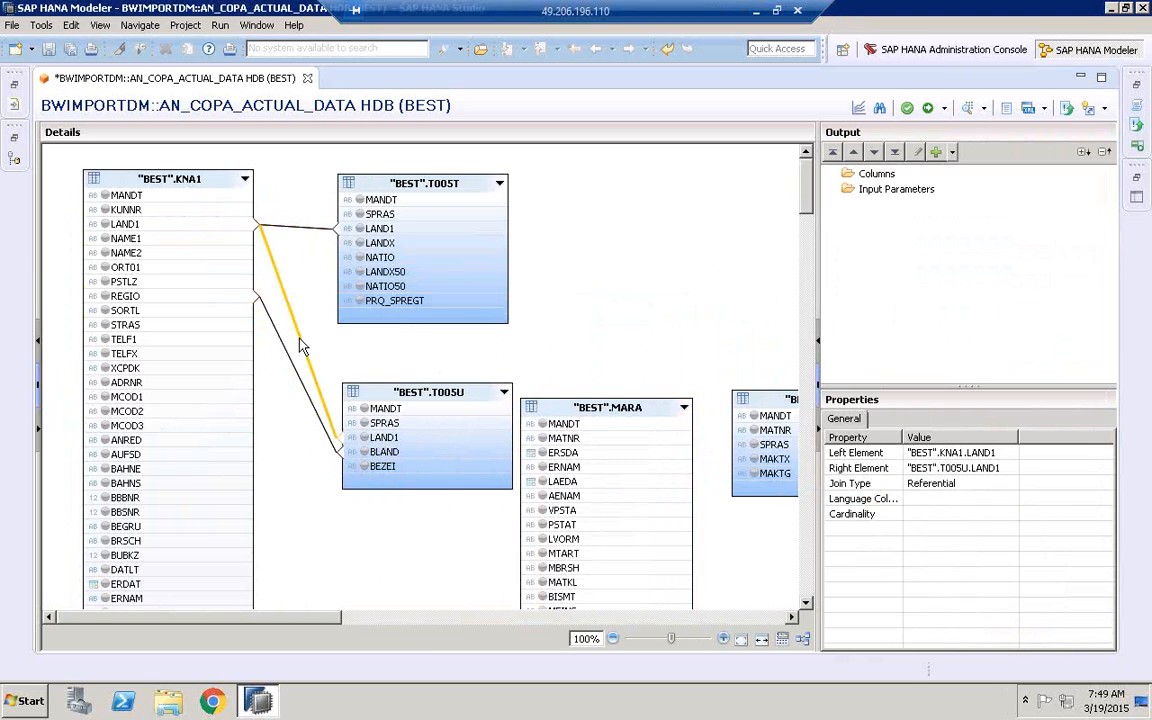
pyautogui.click(297, 361)
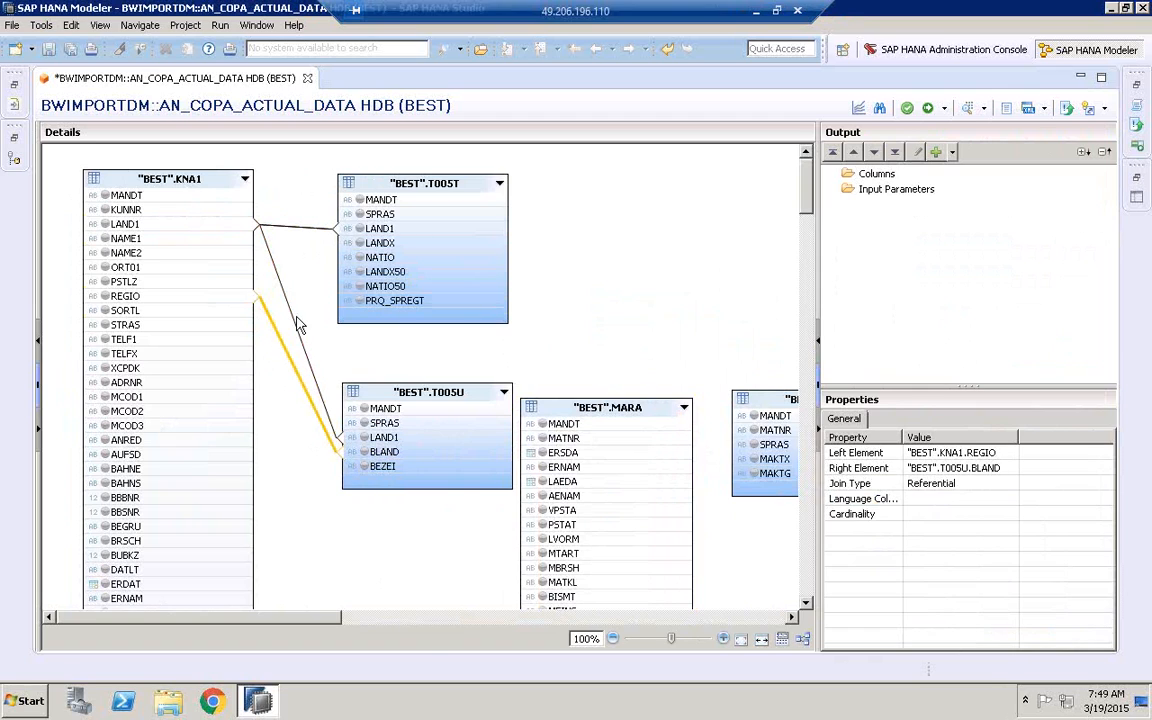
pyautogui.click(307, 355)
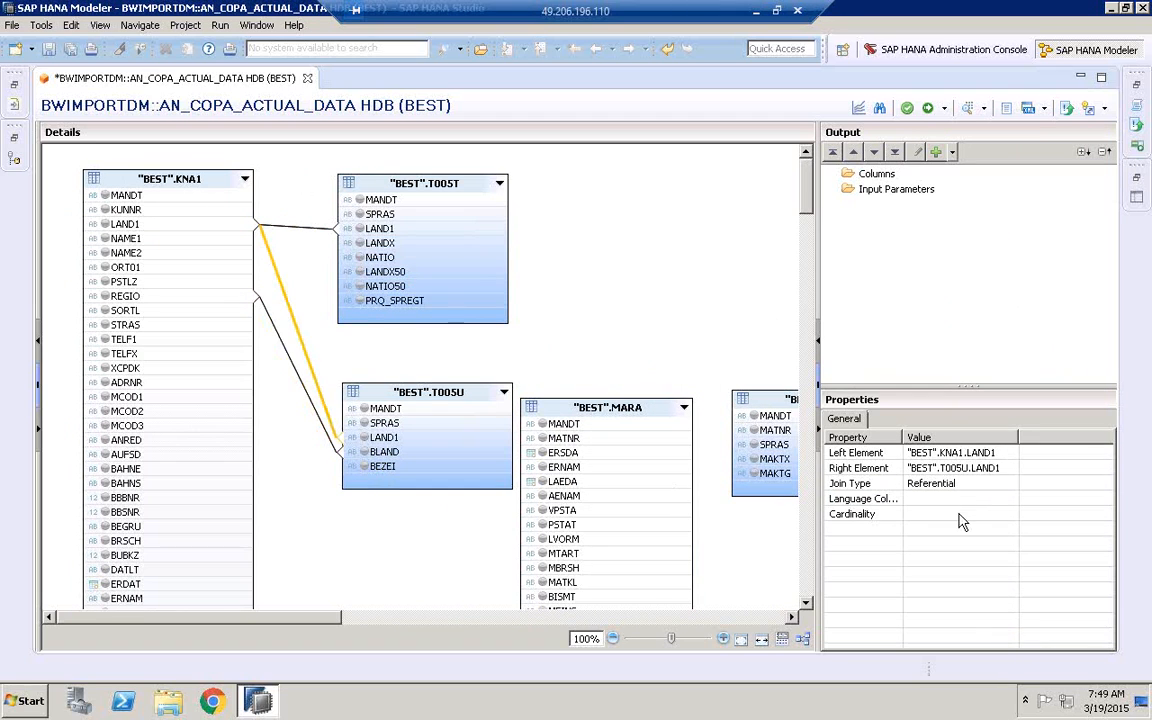
pyautogui.click(1005, 484)
pyautogui.click(1010, 483)
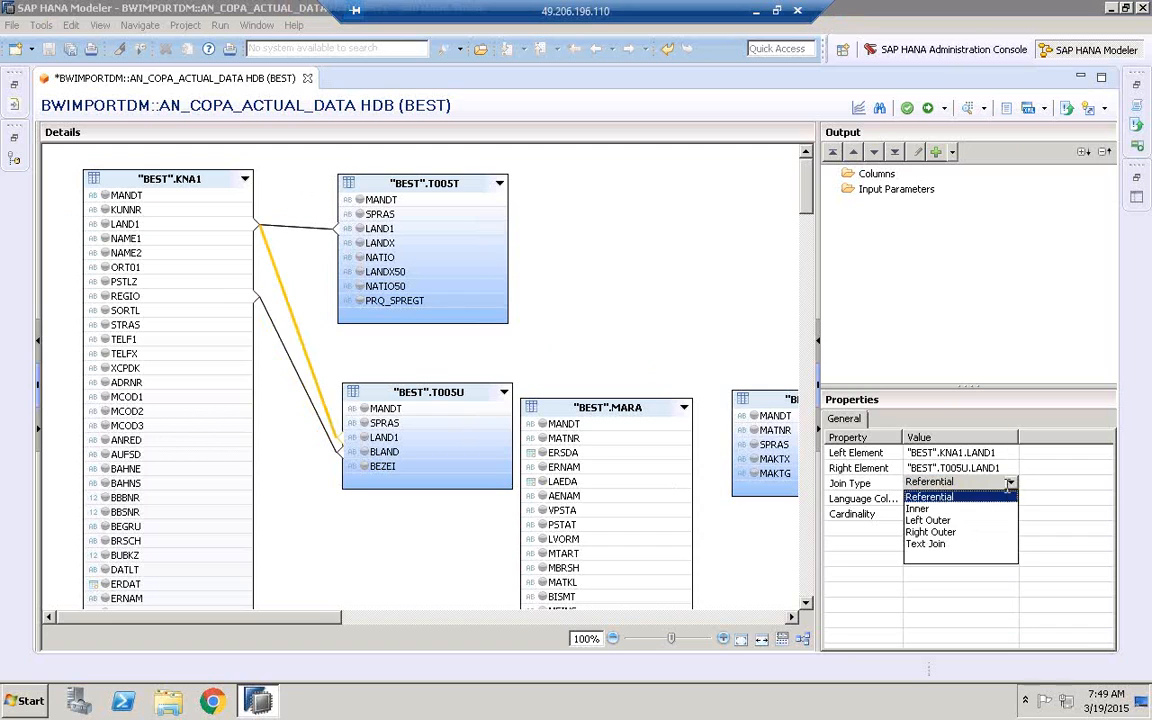
pyautogui.click(944, 548)
pyautogui.click(953, 505)
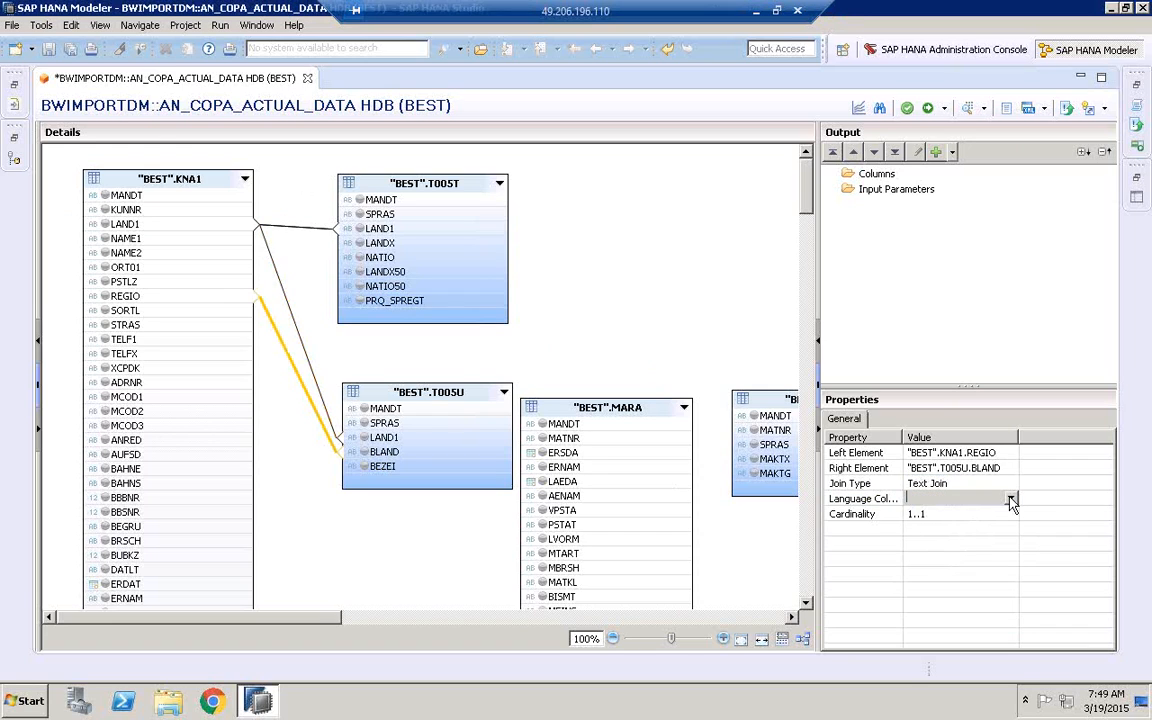
pyautogui.click(1011, 503)
pyautogui.click(956, 536)
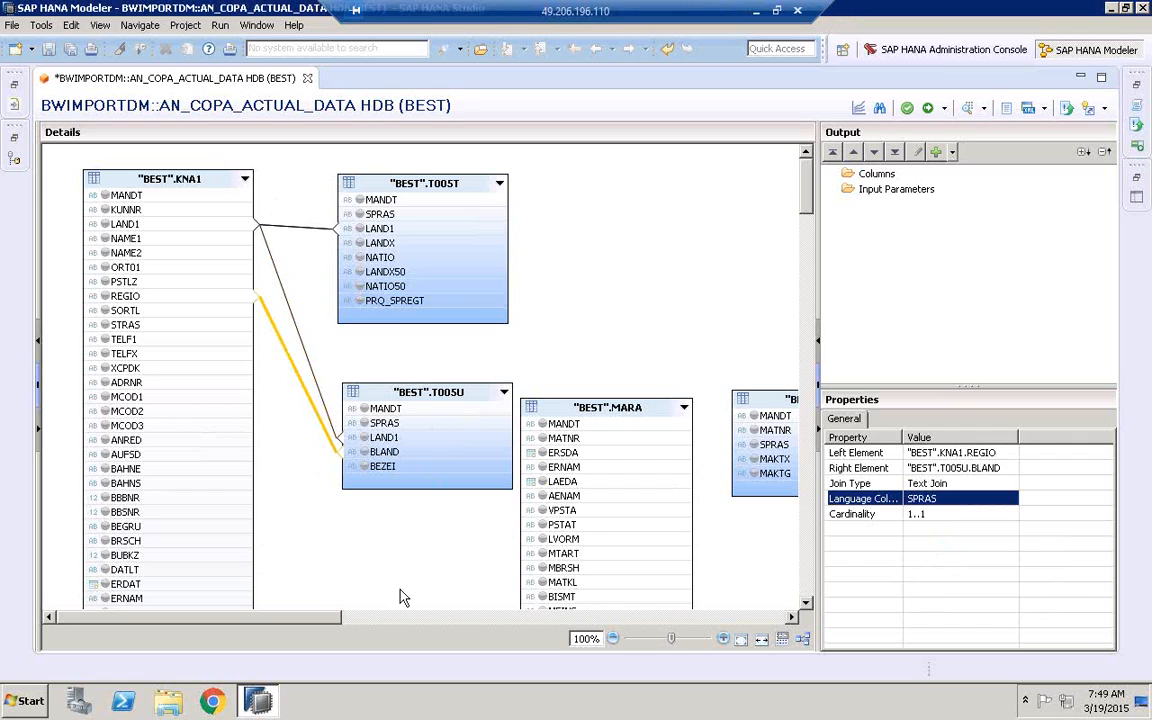
# Lower the MAKT table slightly between MARA and CE1IDEA, and join MARA to MAKT on MATNR
pyautogui.moveTo(323, 620); pyautogui.dragTo(440, 618)
pyautogui.moveTo(517, 404); pyautogui.dragTo(518, 446)
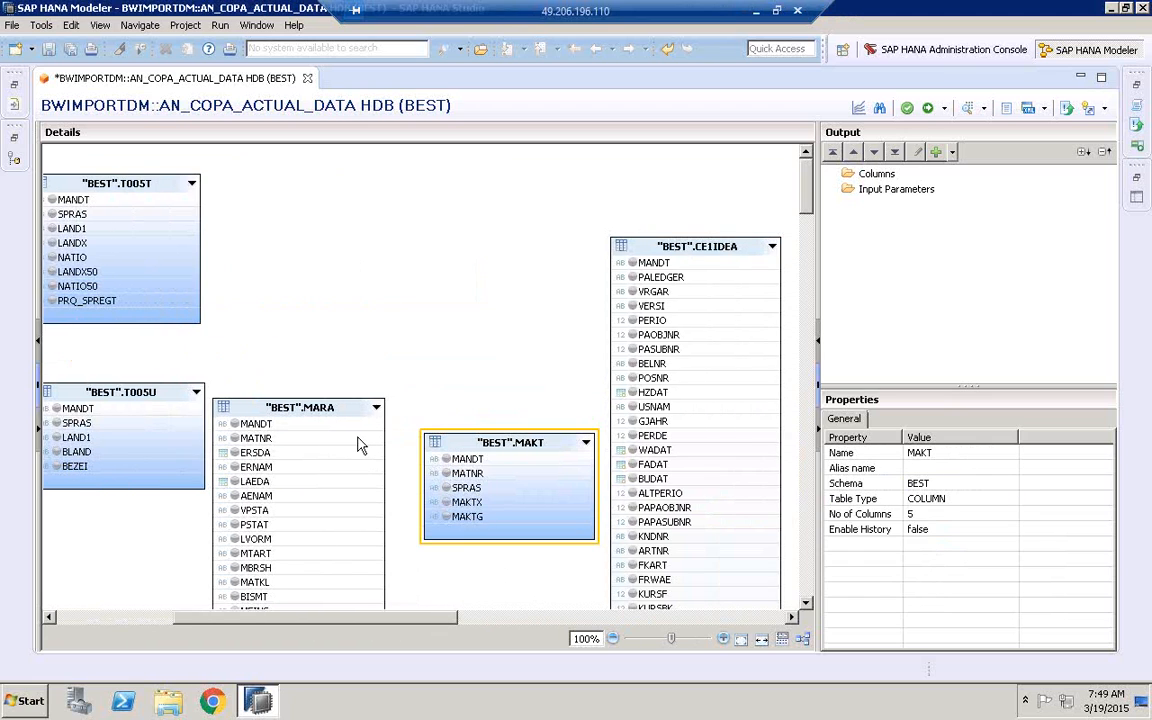
pyautogui.moveTo(358, 438); pyautogui.dragTo(438, 475)
# Set the MARA–MAKT join type to Text Join and its language column to SPRAS
pyautogui.click(986, 483)
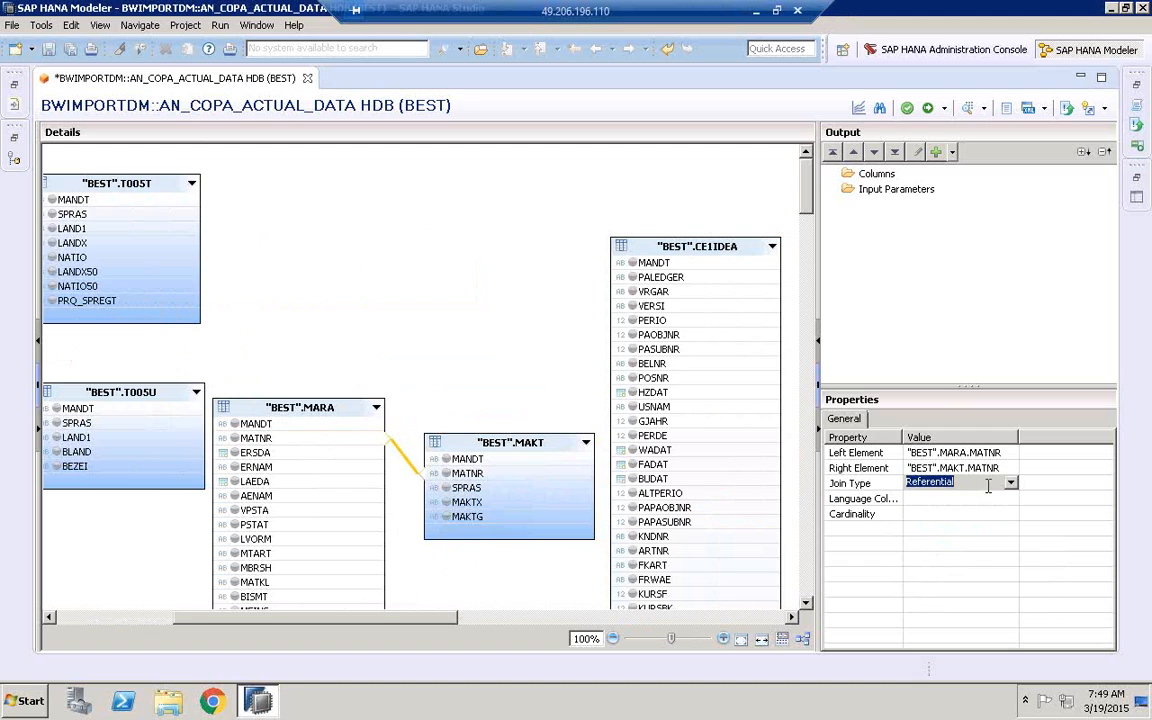
pyautogui.click(1011, 484)
pyautogui.click(926, 544)
pyautogui.click(1000, 498)
pyautogui.click(1010, 499)
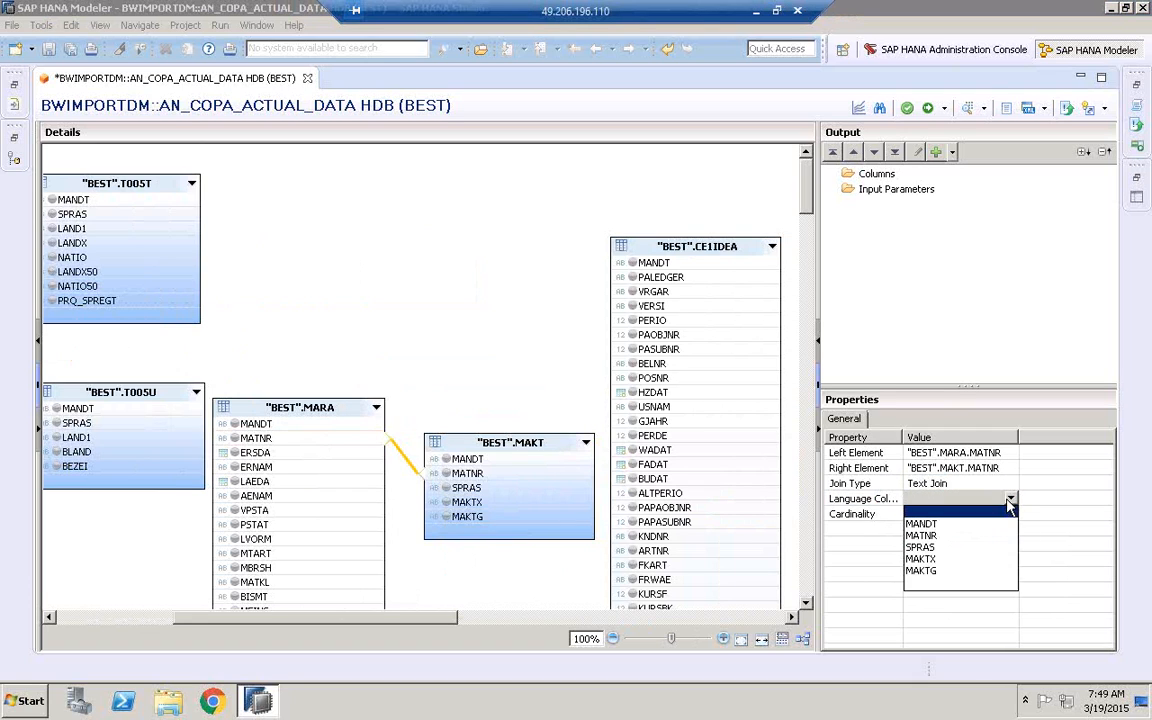
pyautogui.click(936, 547)
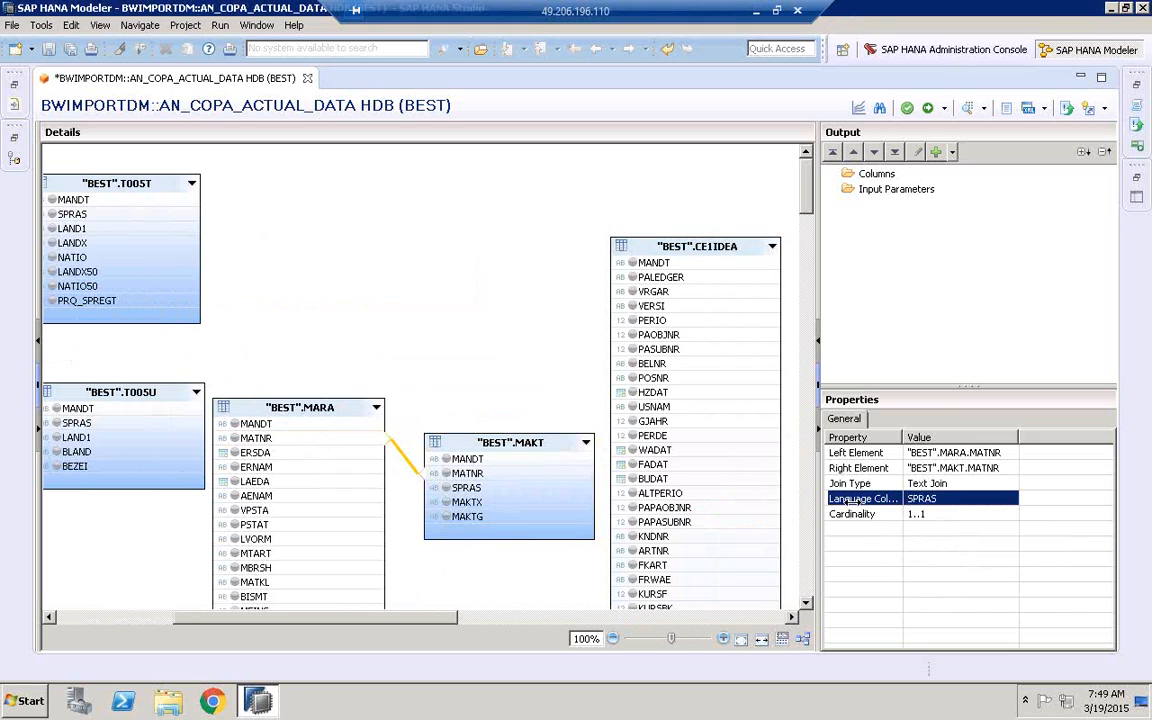
# Join T001 to TVKO on BUKRS
pyautogui.moveTo(420, 625); pyautogui.dragTo(757, 632)
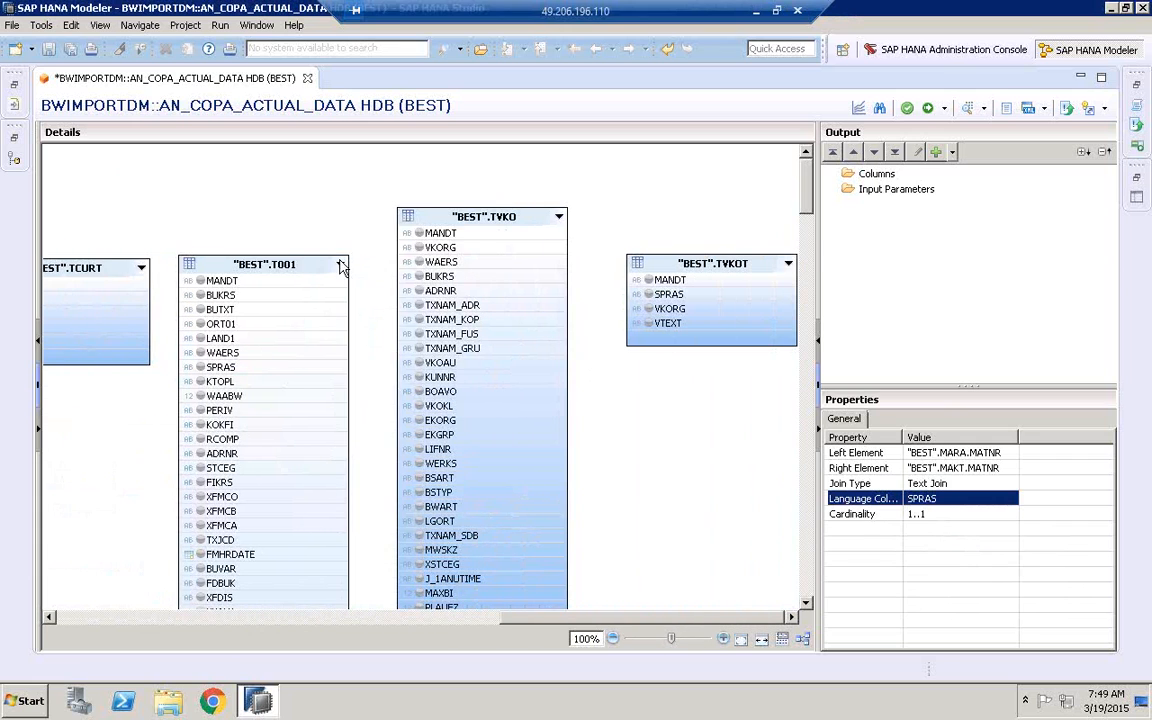
pyautogui.click(300, 296)
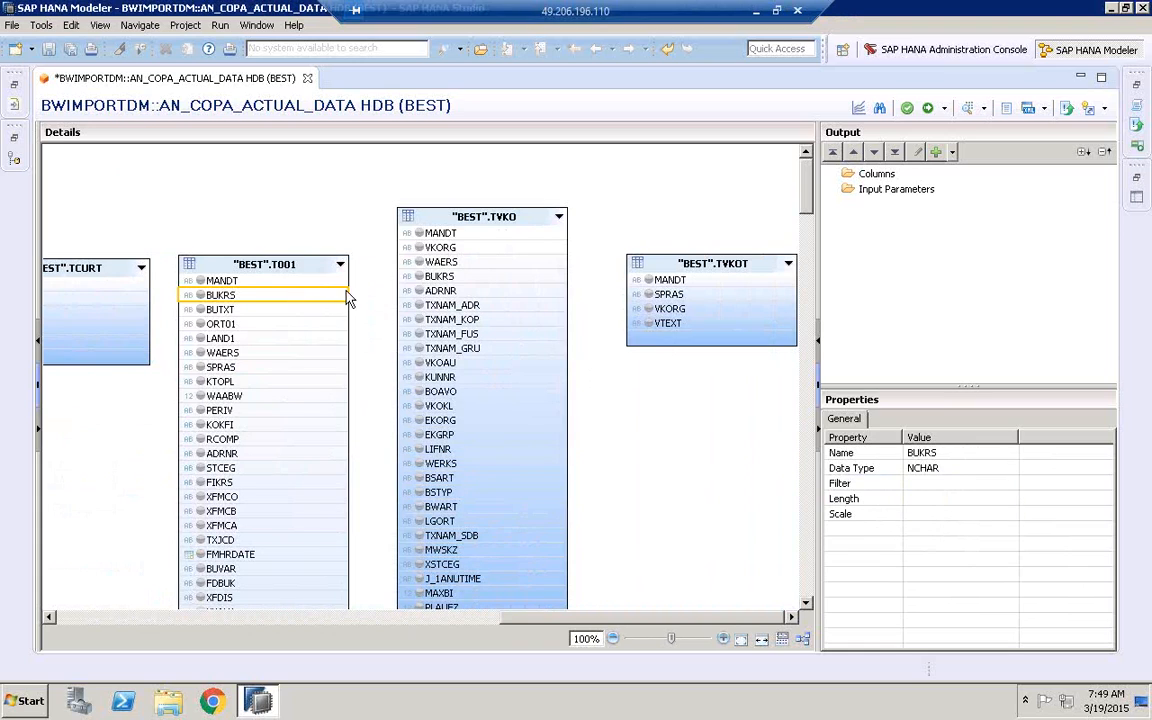
pyautogui.moveTo(347, 296); pyautogui.dragTo(420, 278)
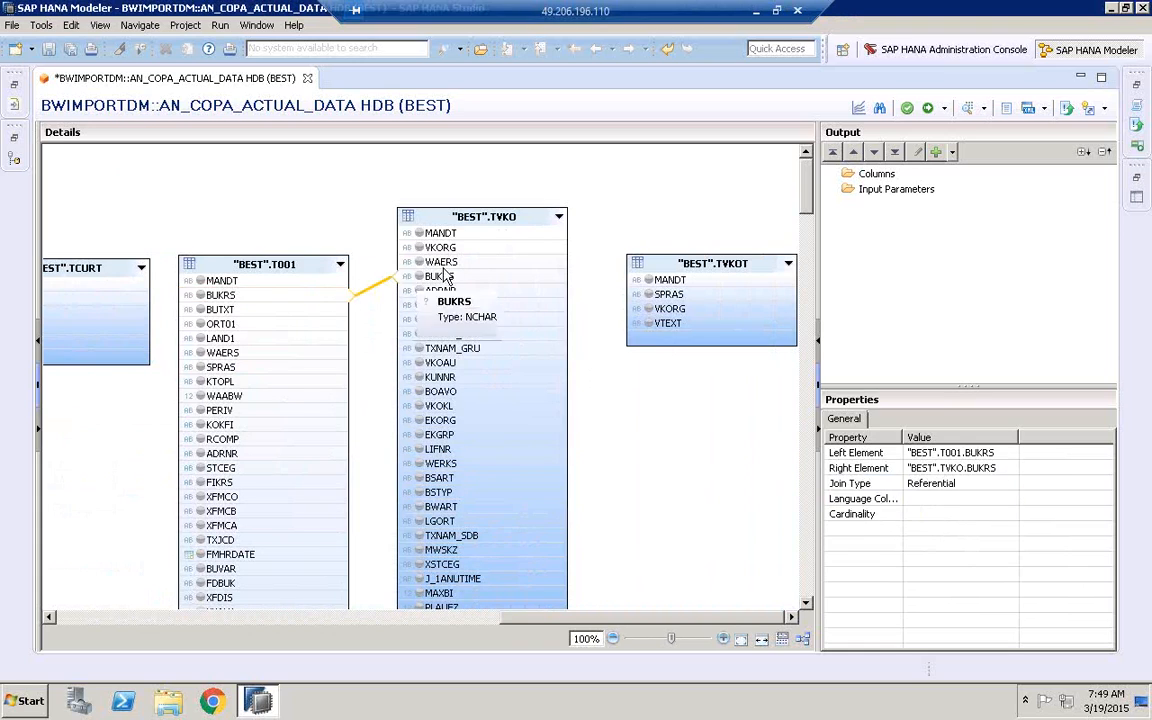
# Join TVKO to TVKOT on VKORG, and T001 to TCURT on WAERS
pyautogui.click(509, 248)
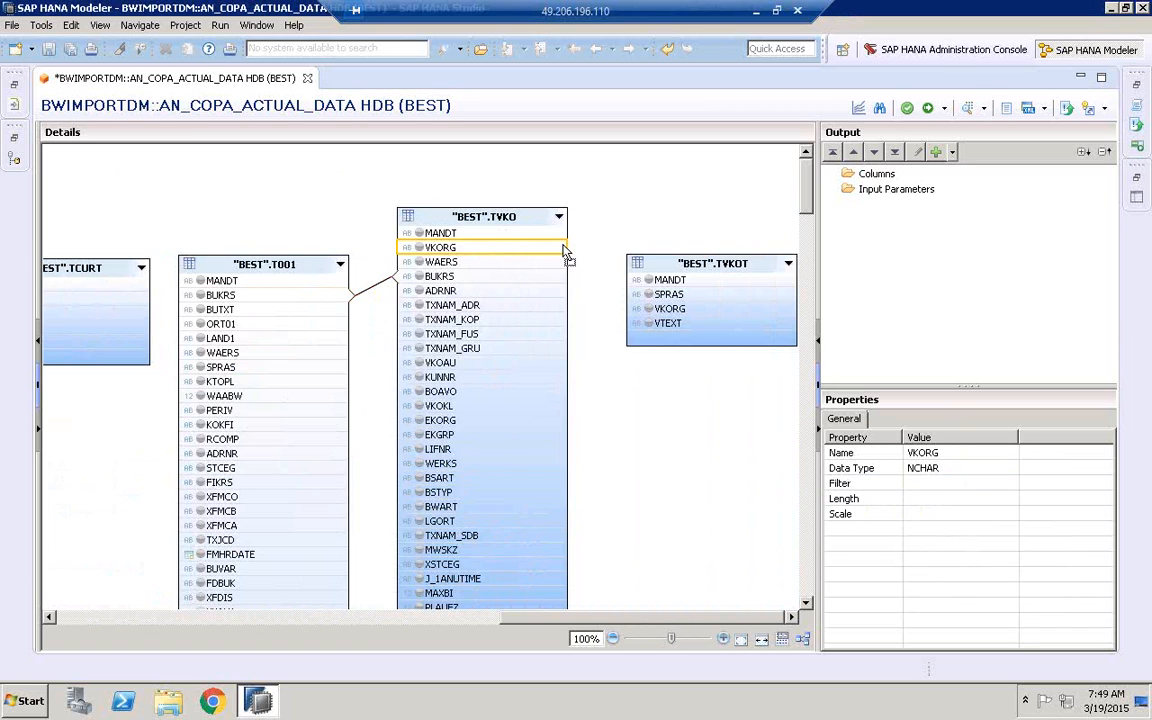
pyautogui.moveTo(565, 252); pyautogui.dragTo(634, 309)
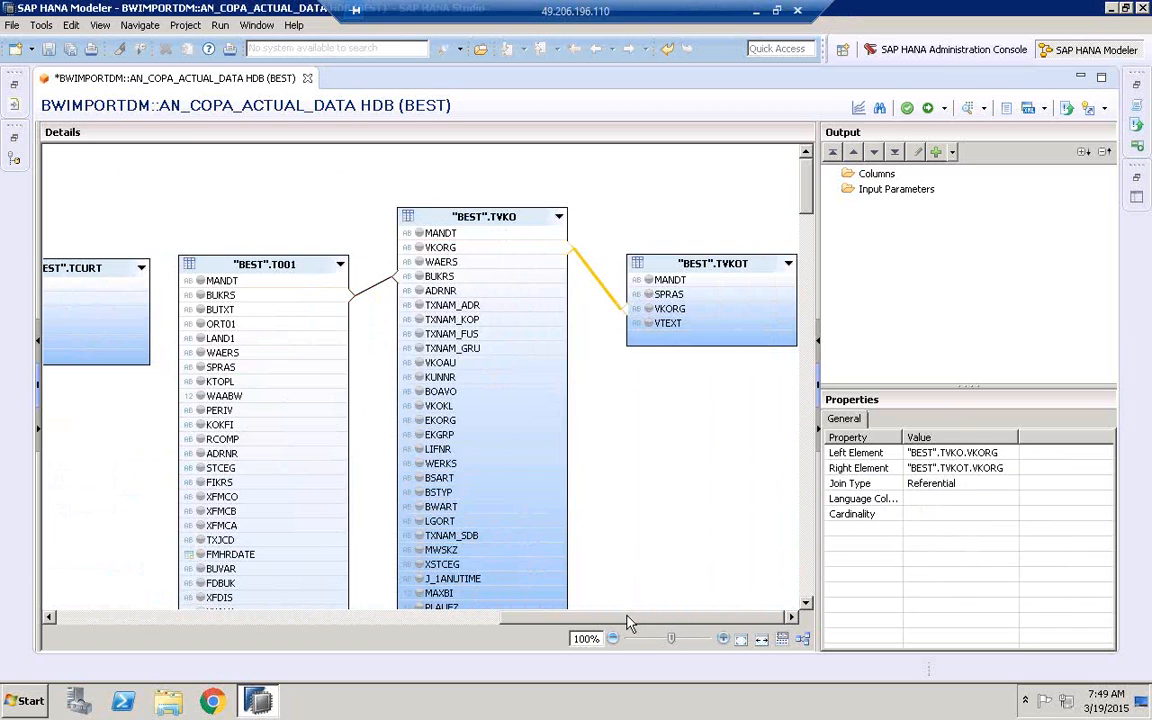
pyautogui.moveTo(630, 622); pyautogui.dragTo(477, 625)
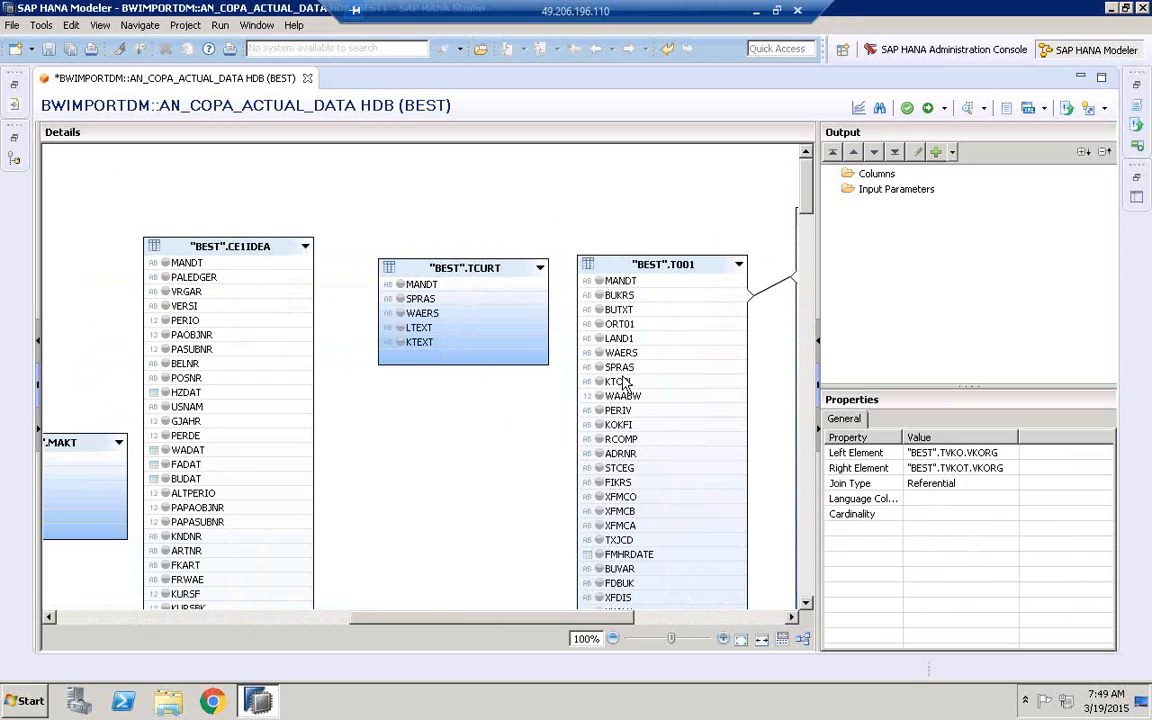
pyautogui.moveTo(588, 355); pyautogui.dragTo(546, 323)
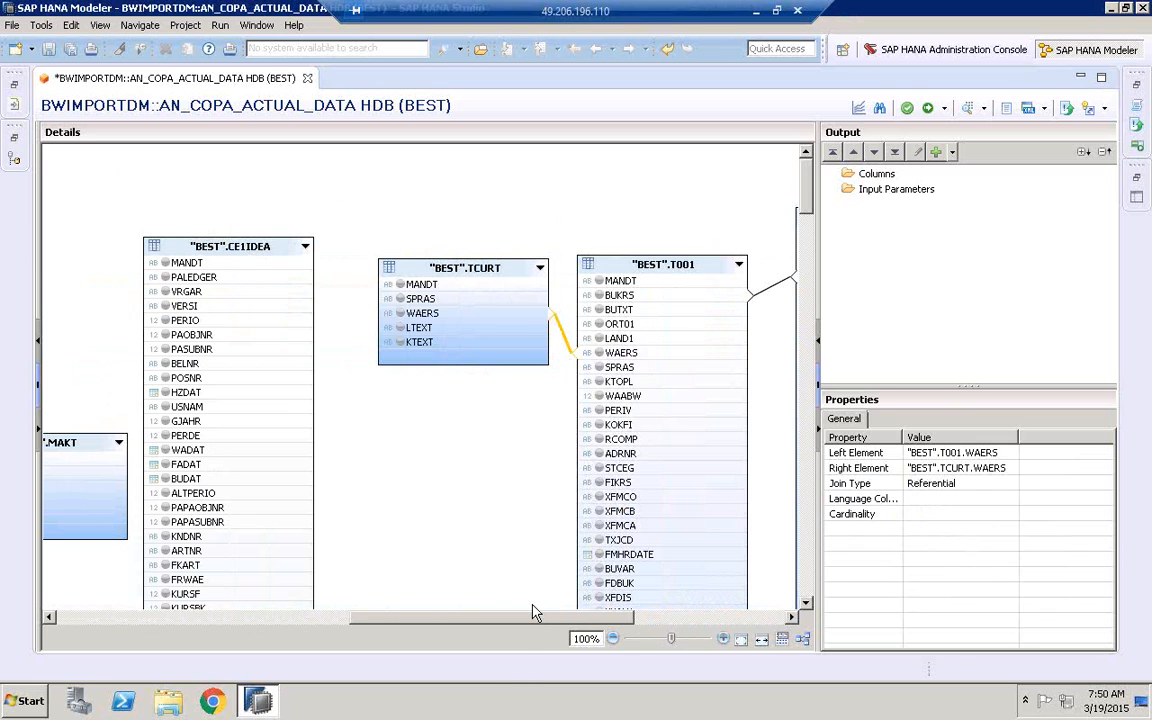
# Set the join type of the T001–TVKO join on BUKRS to Inner
pyautogui.moveTo(532, 617); pyautogui.dragTo(636, 620)
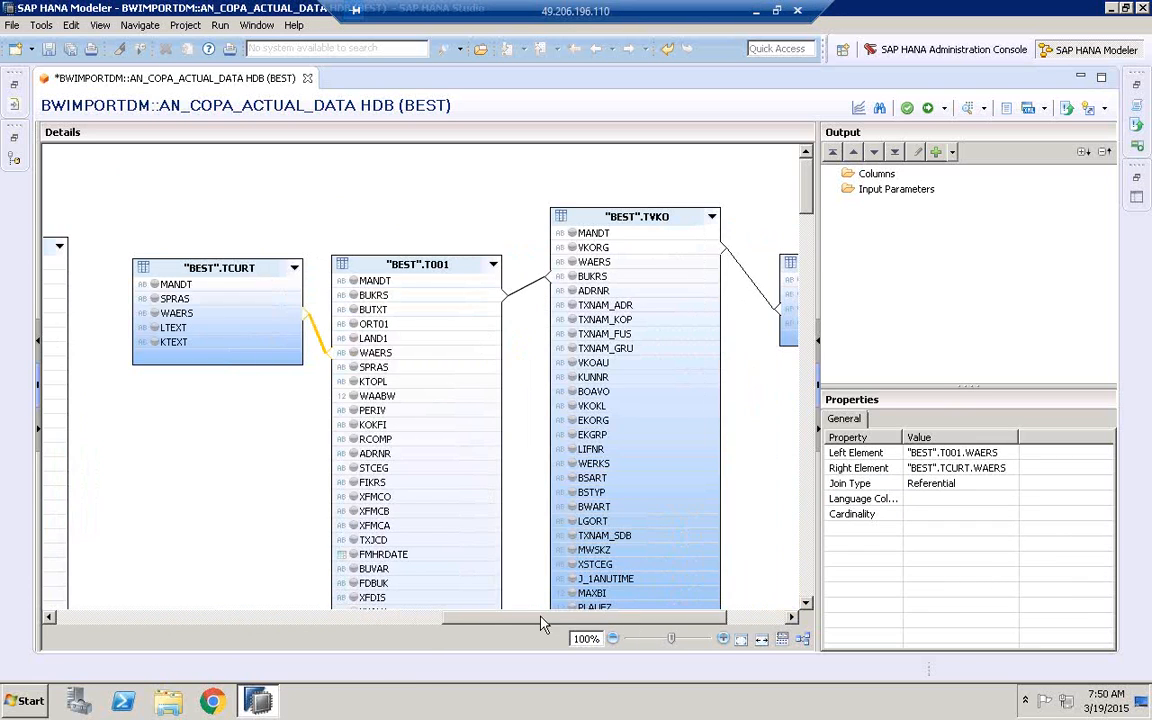
pyautogui.moveTo(555, 624); pyautogui.dragTo(612, 622)
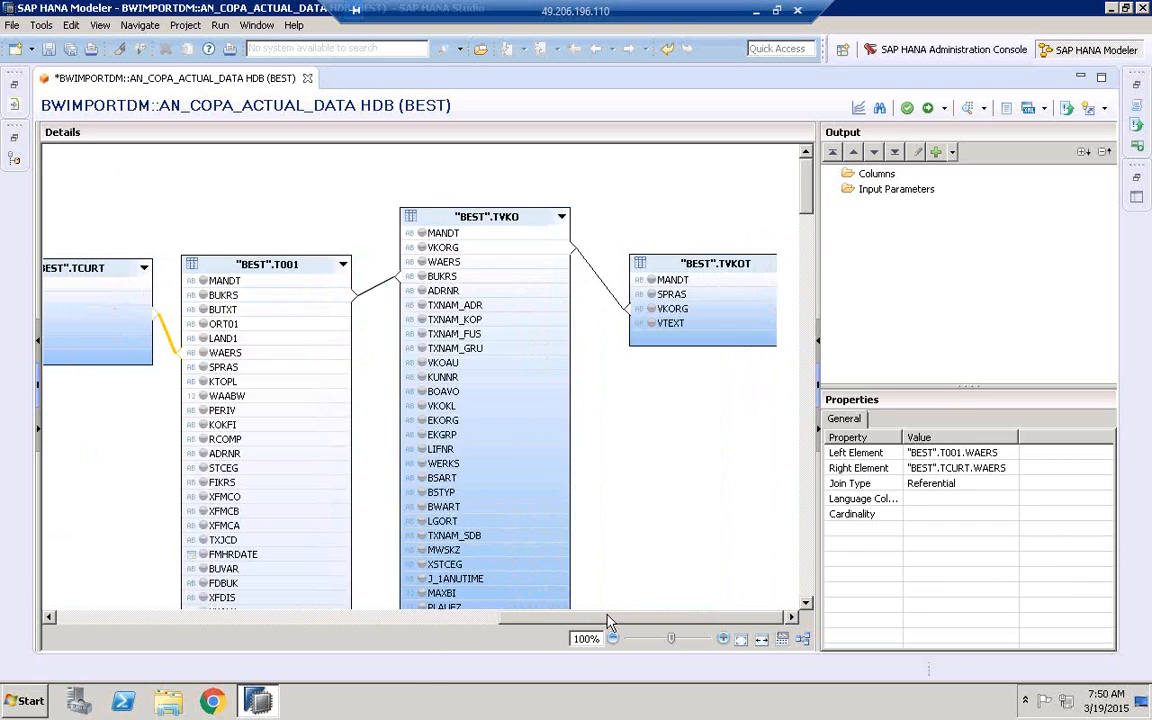
pyautogui.click(374, 288)
pyautogui.click(938, 483)
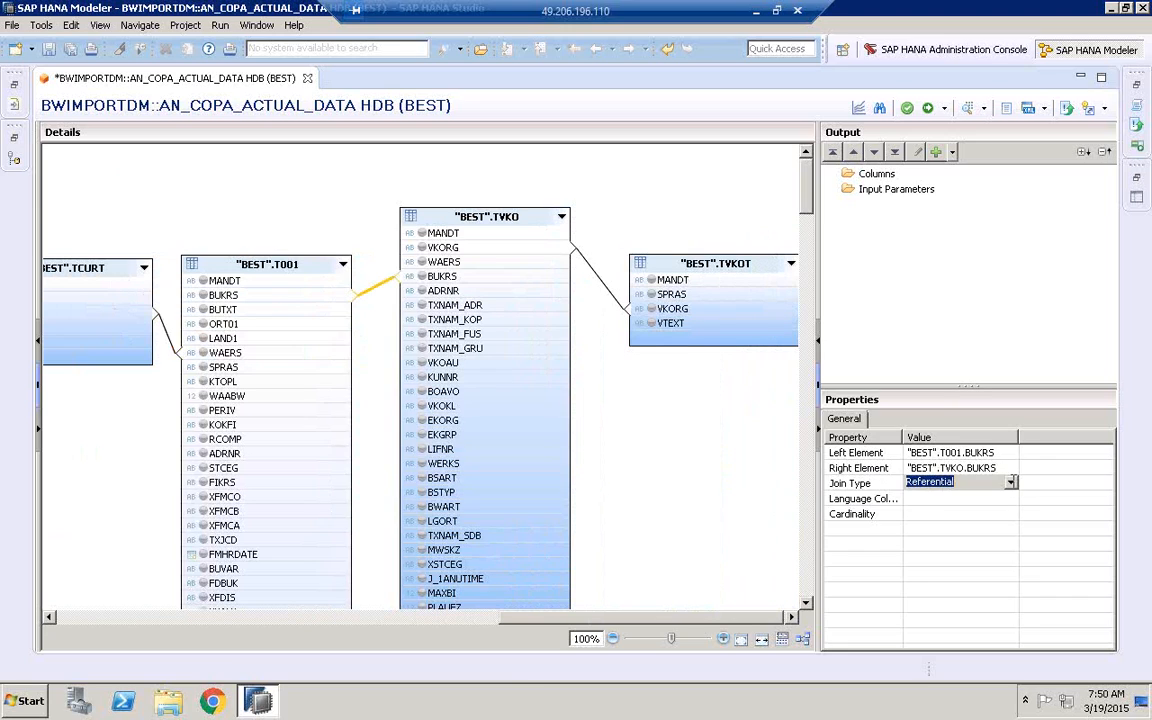
pyautogui.click(938, 483)
pyautogui.click(940, 509)
pyautogui.click(940, 513)
# Change the TVKO–TVKOT join on VKORG to a Text Join with SPRAS as its language column
pyautogui.click(605, 288)
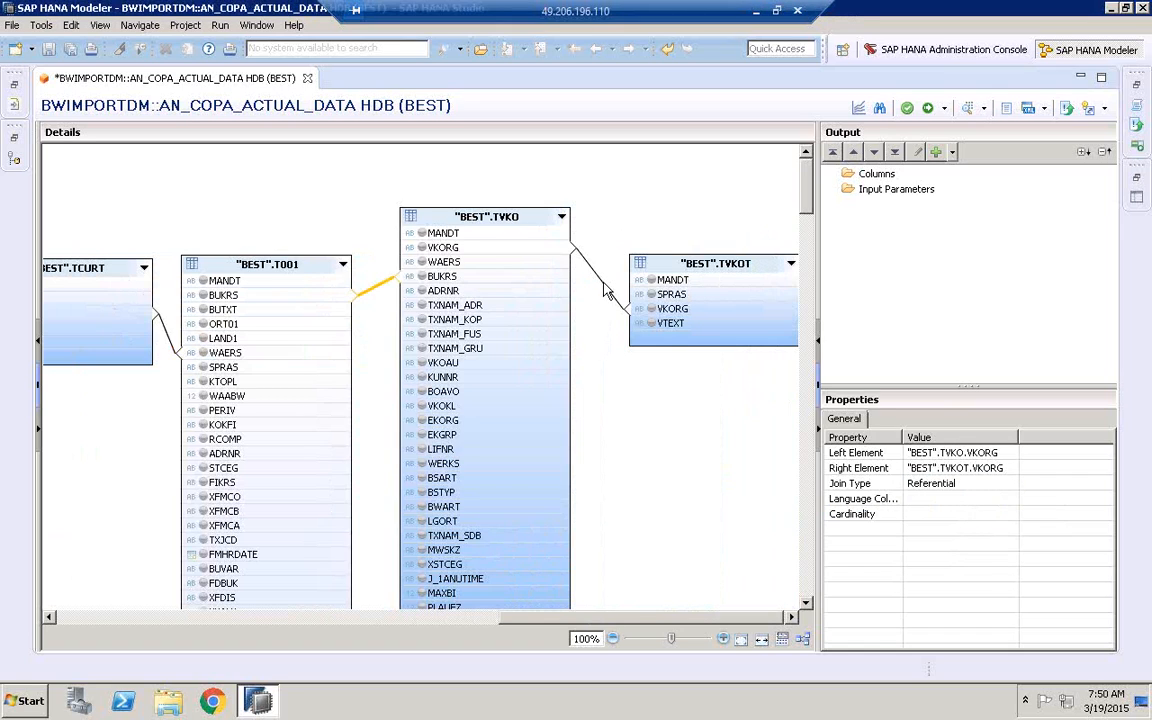
pyautogui.click(1002, 483)
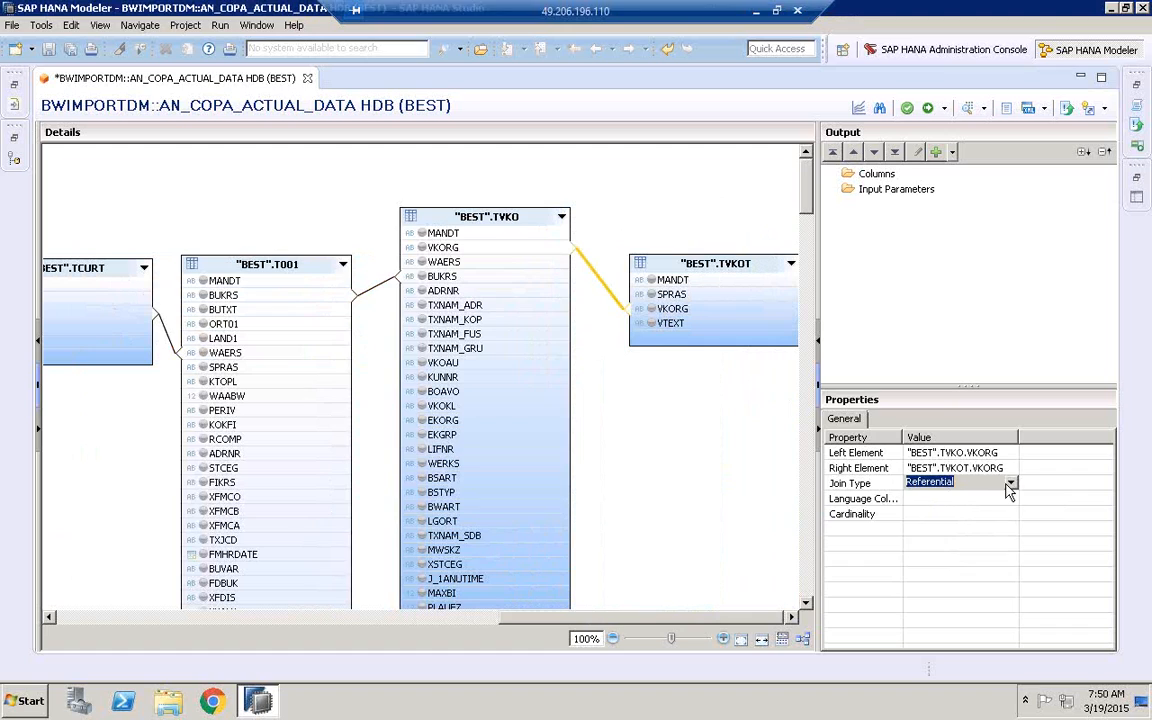
pyautogui.click(1009, 486)
pyautogui.click(928, 546)
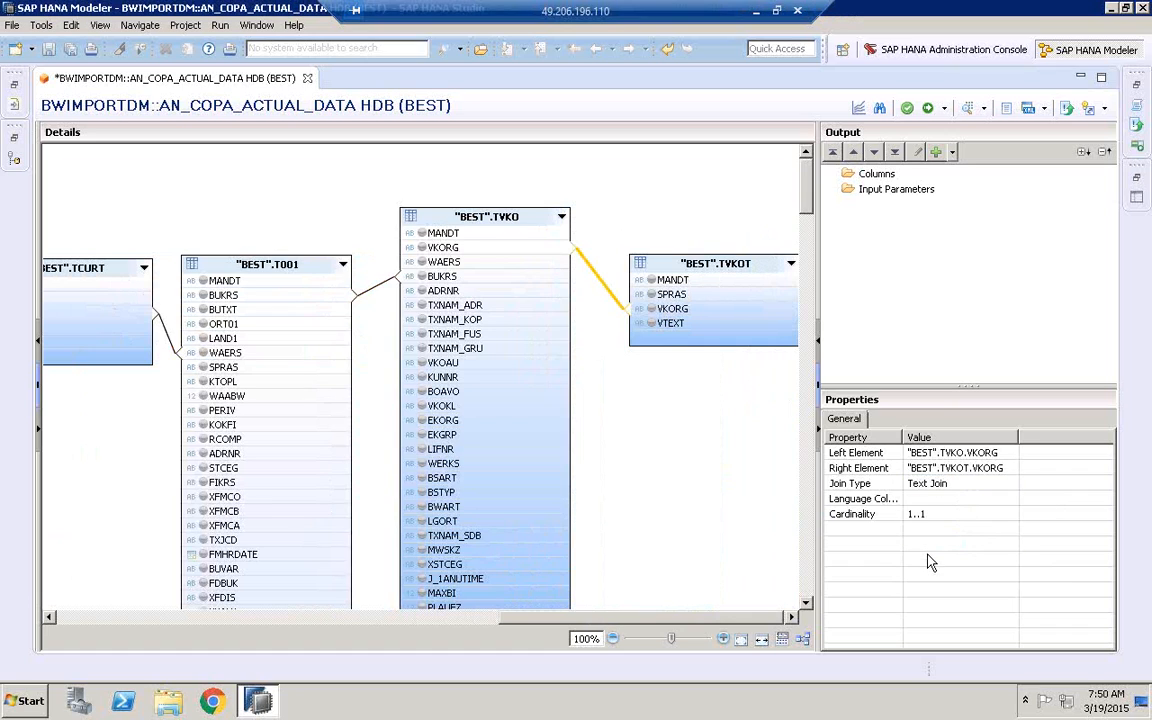
pyautogui.click(939, 499)
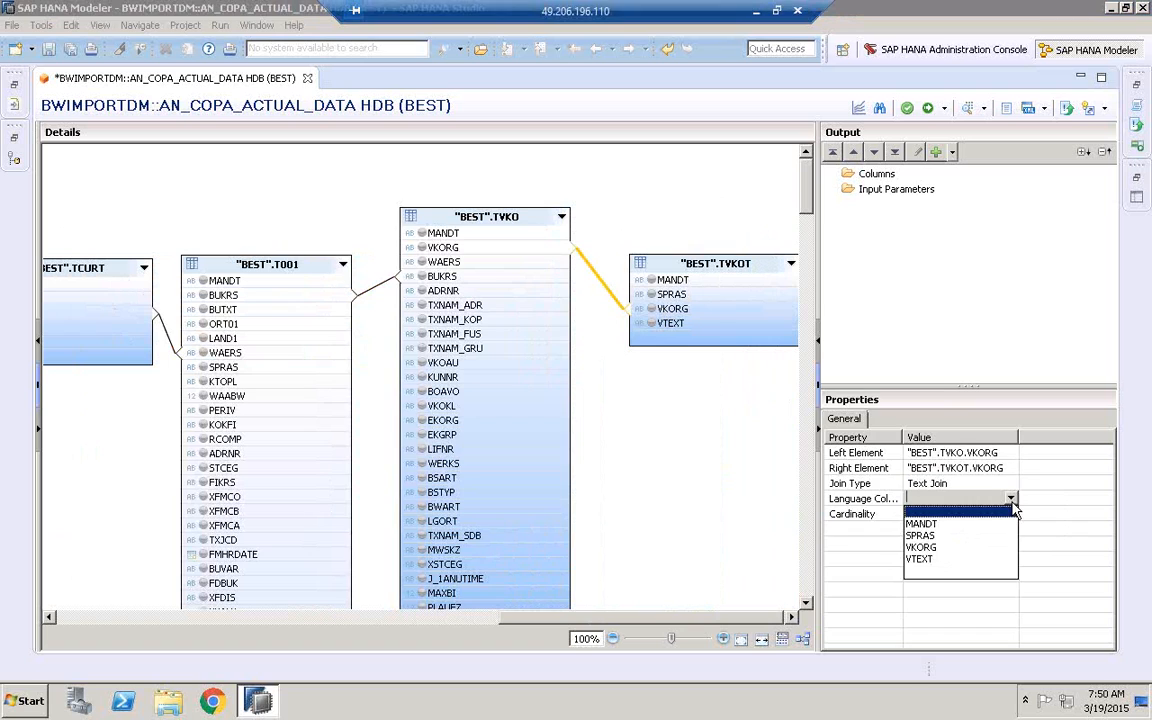
pyautogui.click(955, 536)
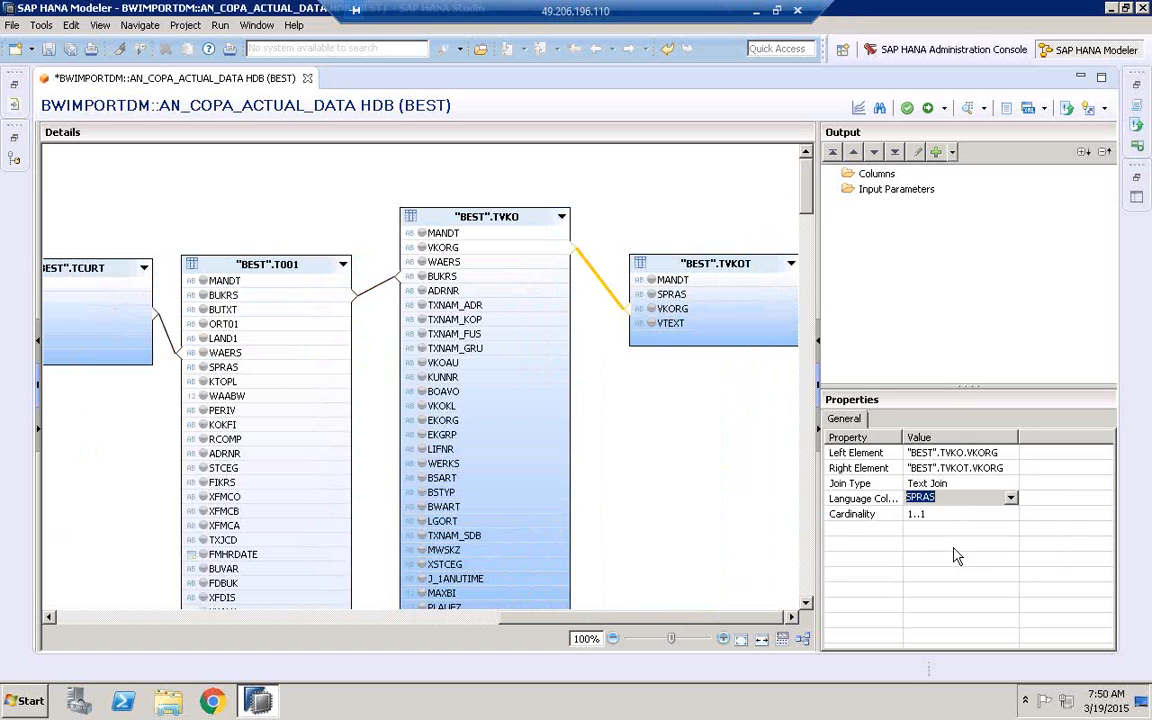
# Change the T001–TCURT join on WAERS to a Text Join with SPRAS as its language column
pyautogui.click(381, 293)
pyautogui.click(374, 289)
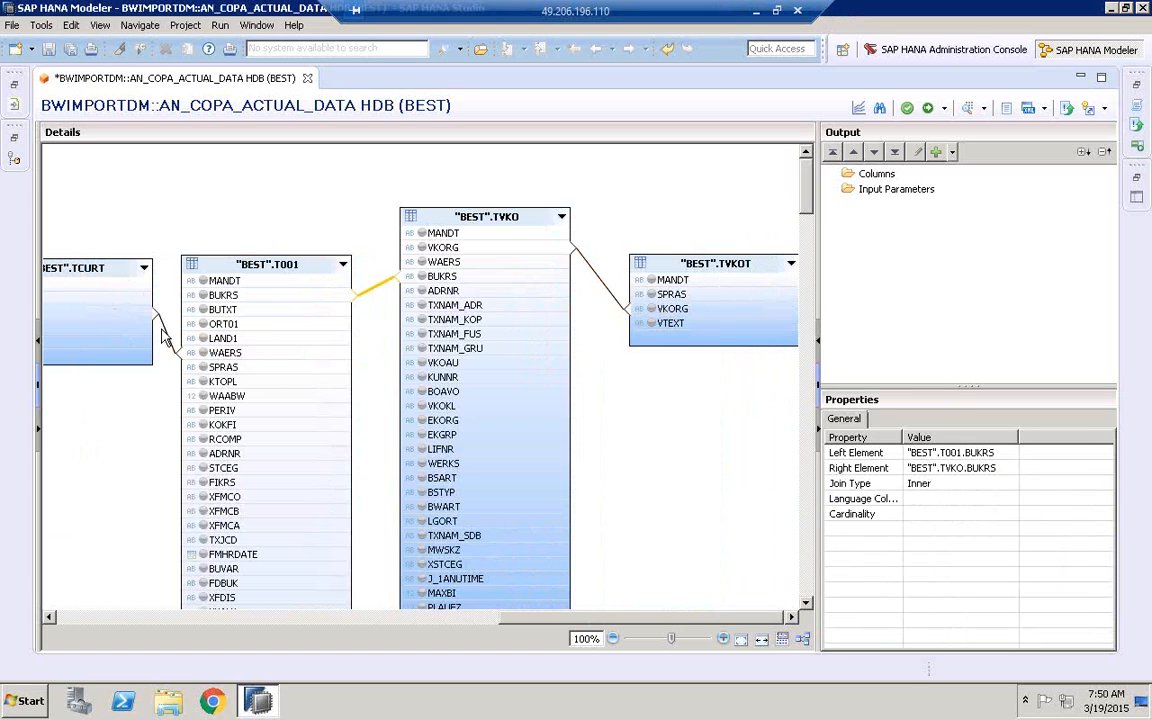
pyautogui.click(158, 320)
pyautogui.click(993, 485)
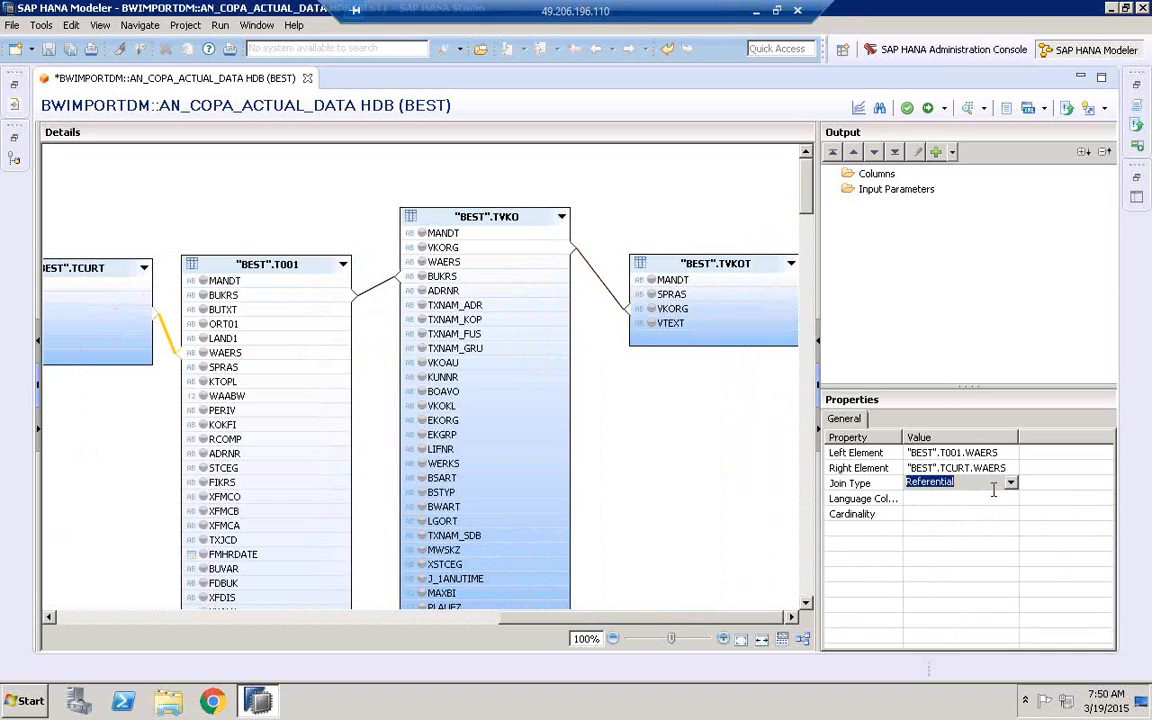
pyautogui.click(1009, 483)
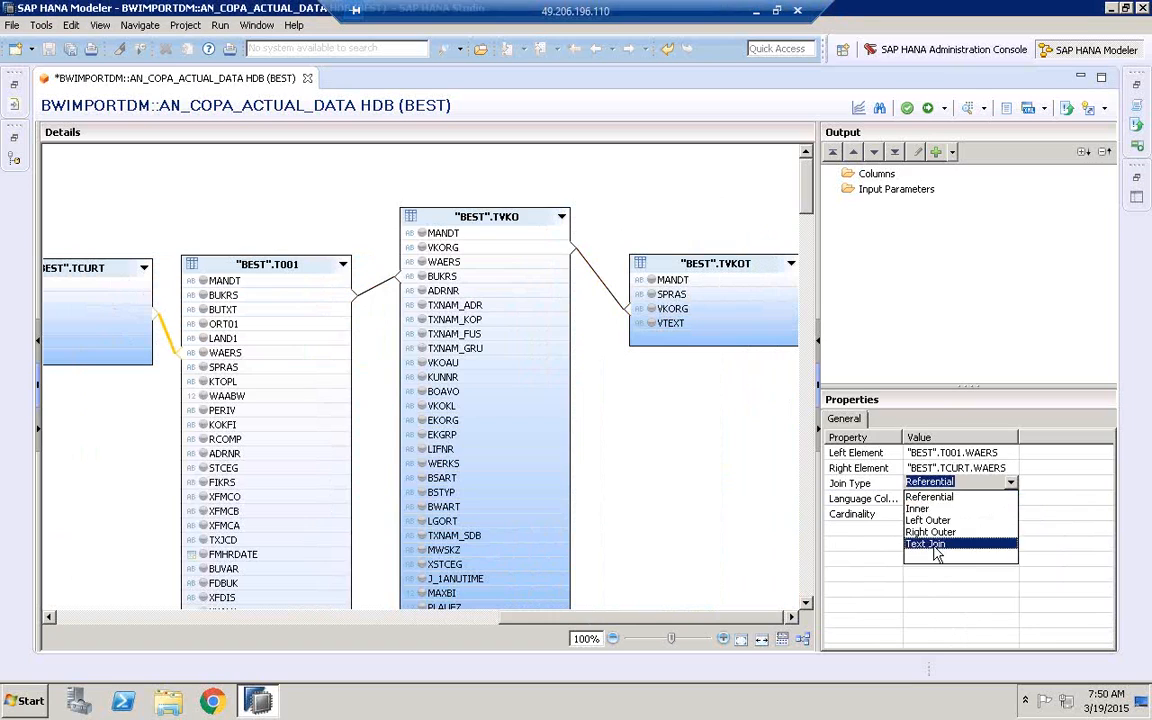
pyautogui.click(930, 548)
pyautogui.click(955, 498)
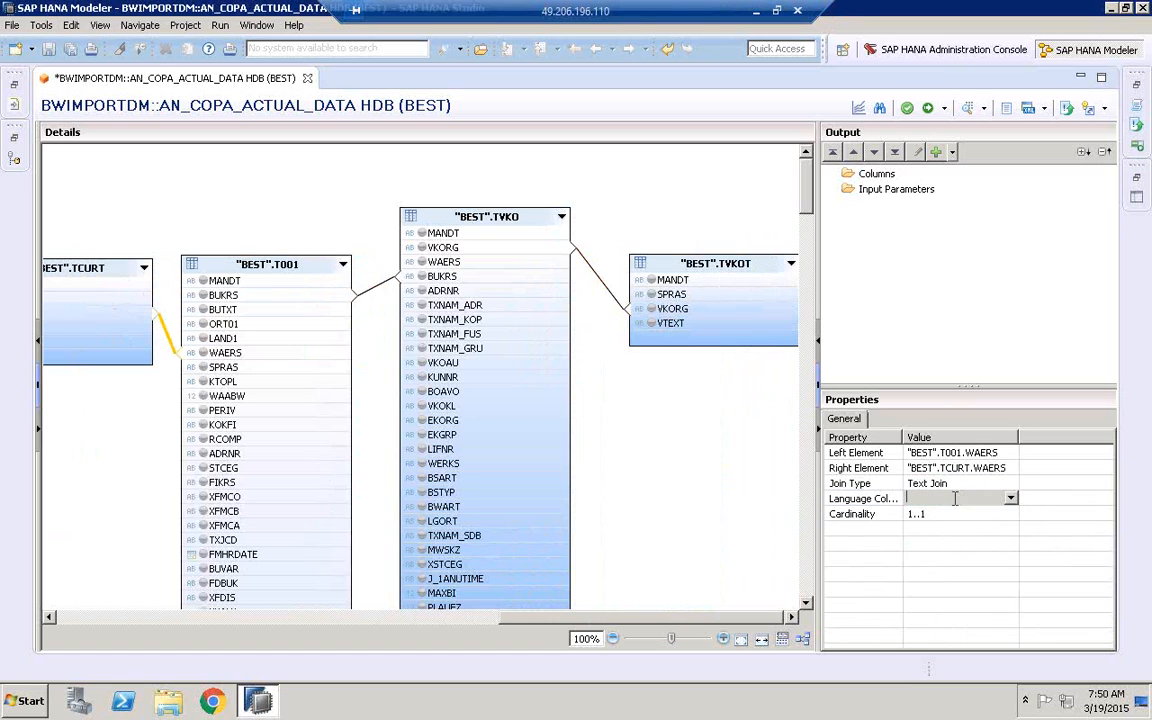
pyautogui.click(1011, 499)
pyautogui.click(950, 531)
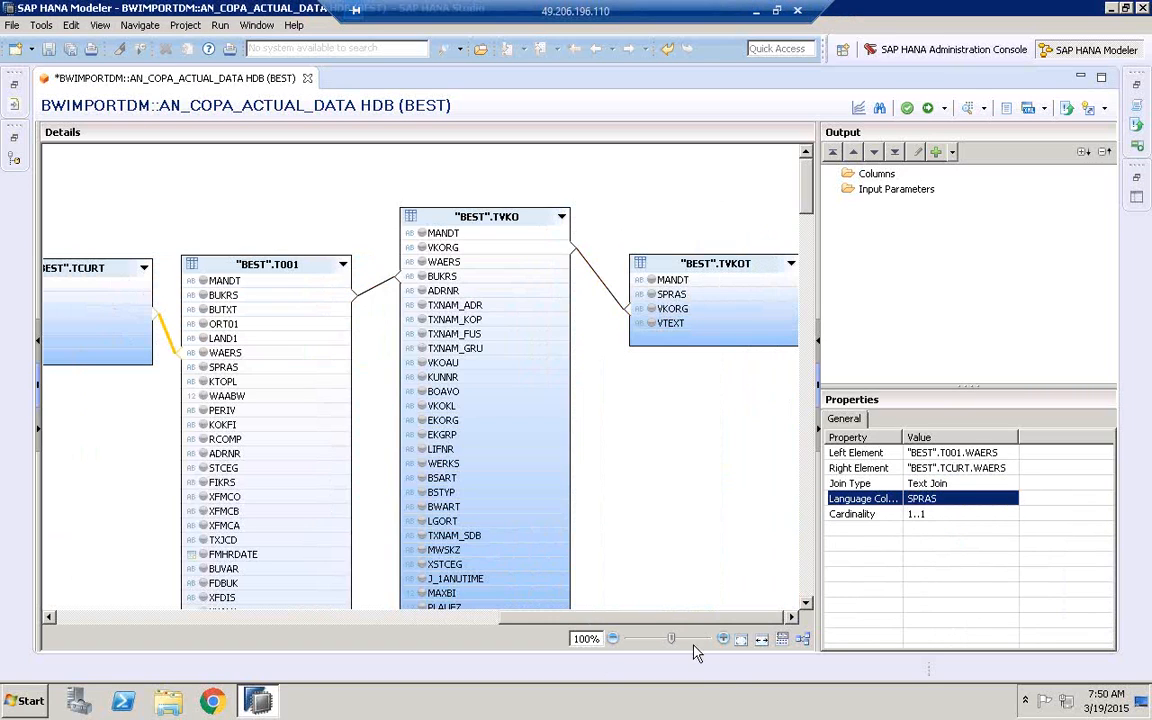
# Move the MAKT and CE1IDEA tables slightly farther apart in the join diagram
pyautogui.moveTo(513, 617); pyautogui.dragTo(302, 617)
pyautogui.click(240, 441)
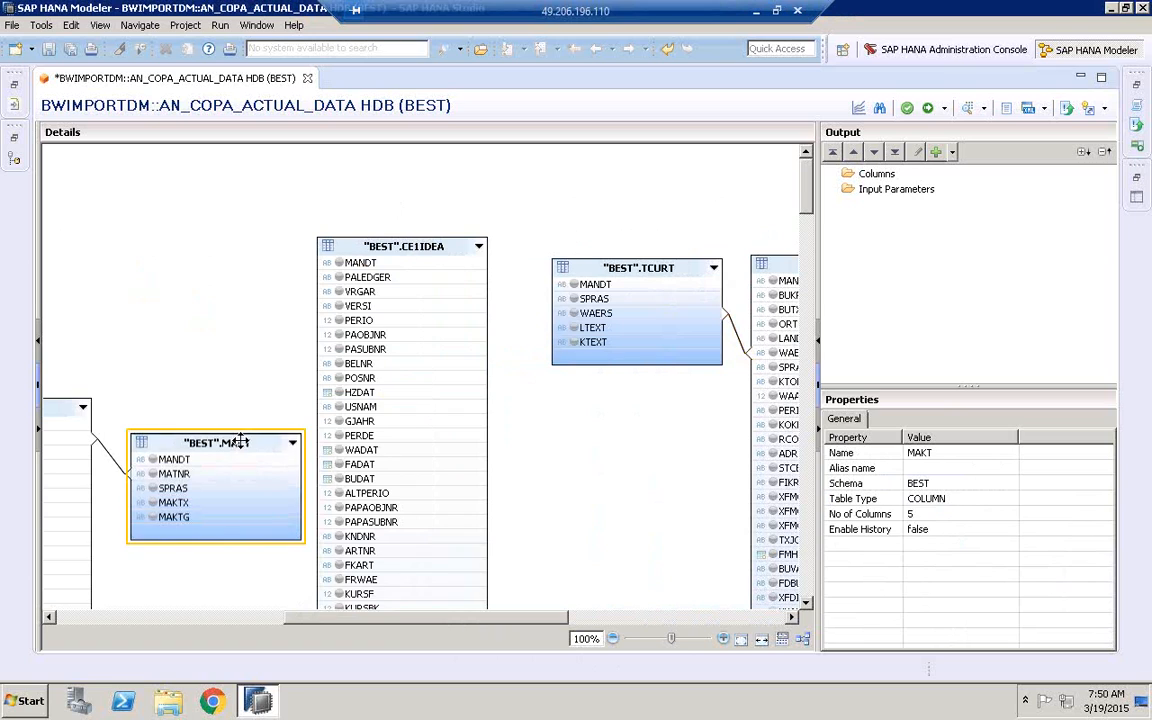
pyautogui.moveTo(240, 441); pyautogui.dragTo(218, 444)
pyautogui.moveTo(388, 246); pyautogui.dragTo(410, 246)
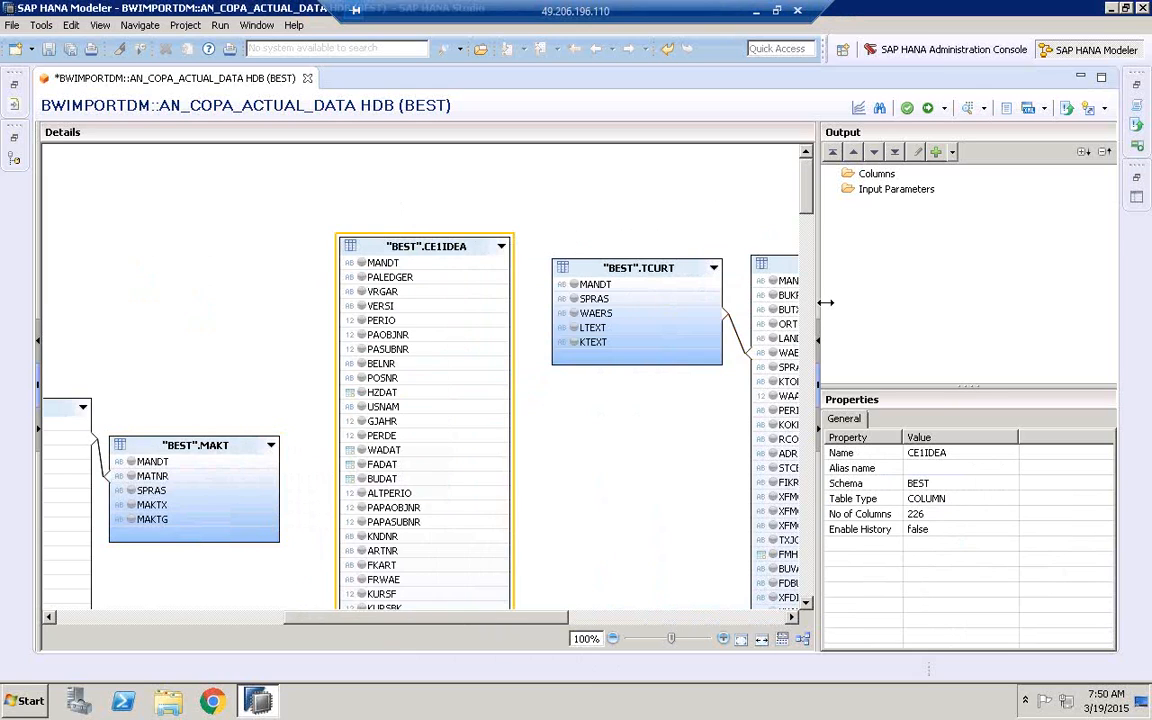
# Widen the diagram area to its full extent and join KUNNR of KNA1 to KNDNR of CE1IDEA
pyautogui.moveTo(826, 302); pyautogui.dragTo(1034, 290)
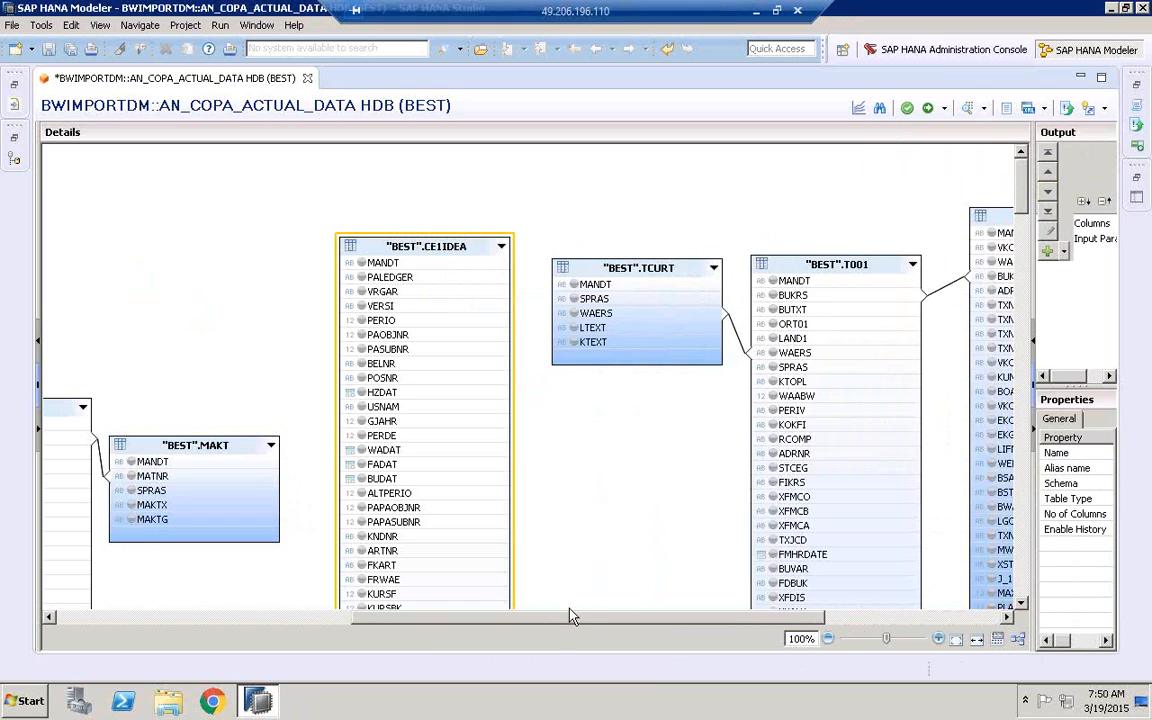
pyautogui.moveTo(559, 624); pyautogui.dragTo(280, 628)
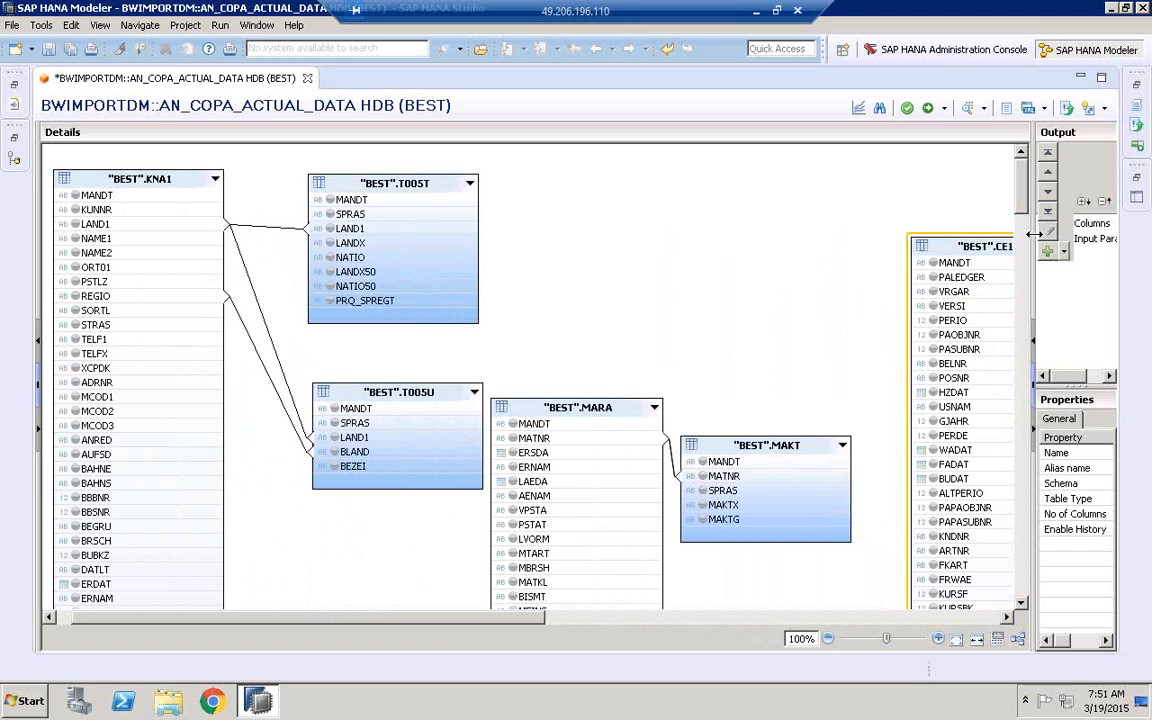
pyautogui.moveTo(1076, 237); pyautogui.dragTo(1150, 245)
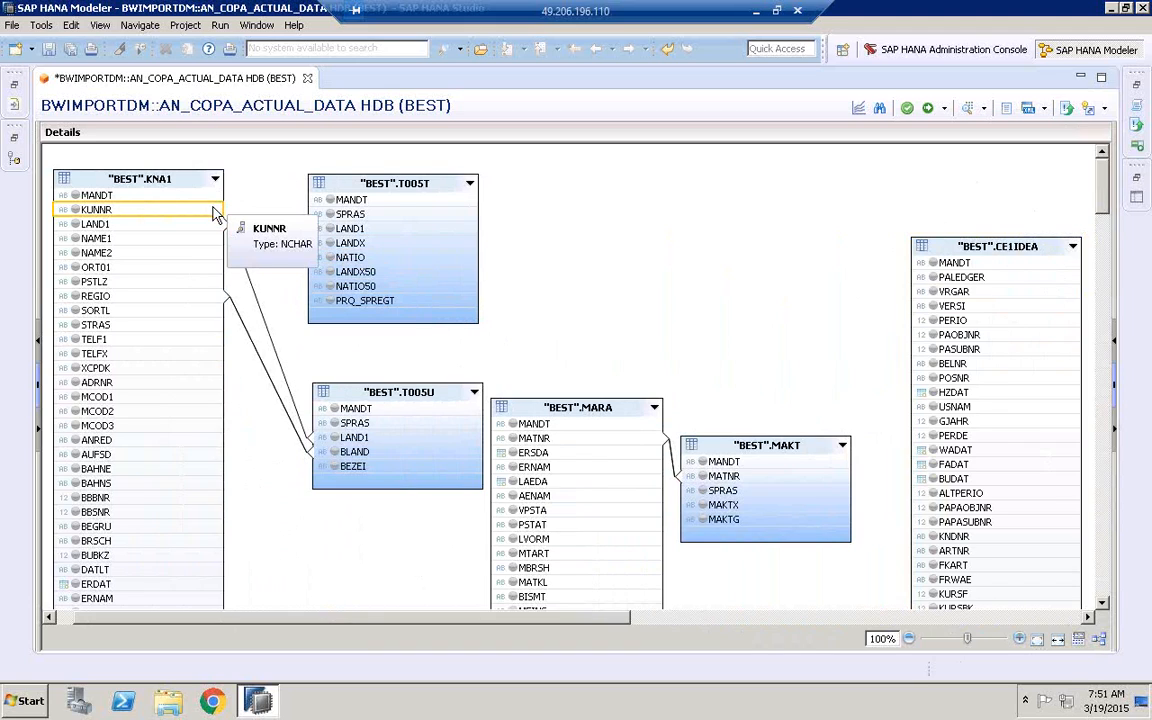
pyautogui.moveTo(213, 209); pyautogui.dragTo(703, 373)
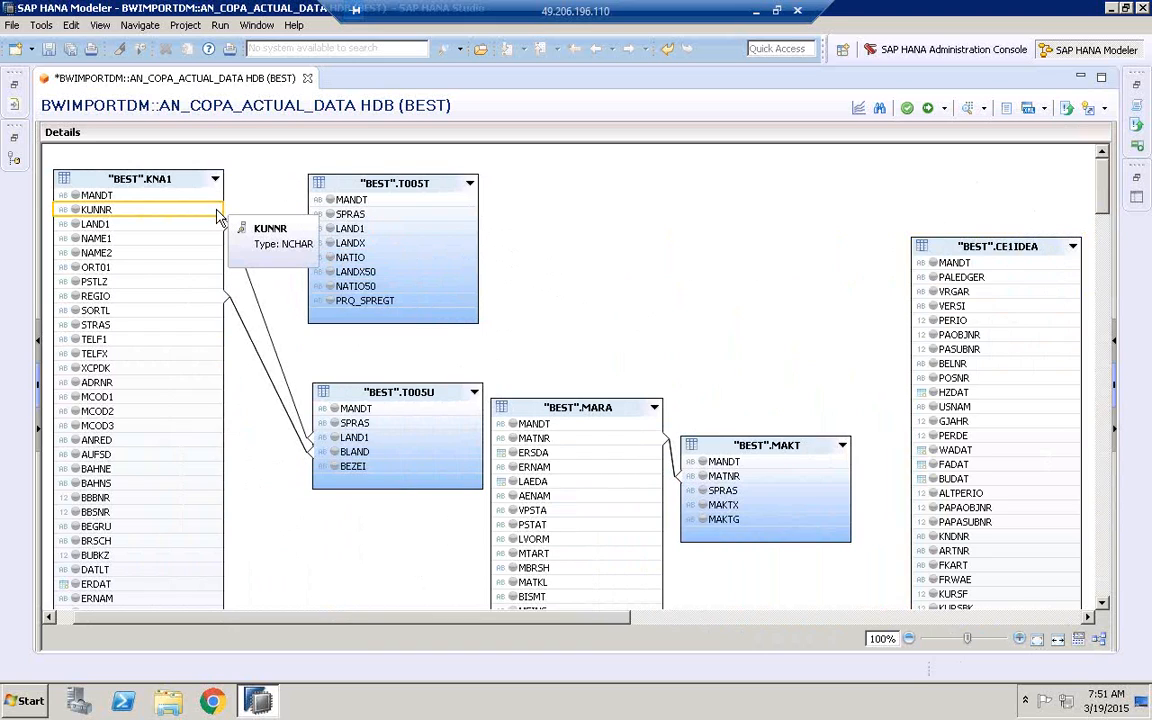
pyautogui.moveTo(218, 216); pyautogui.dragTo(913, 542)
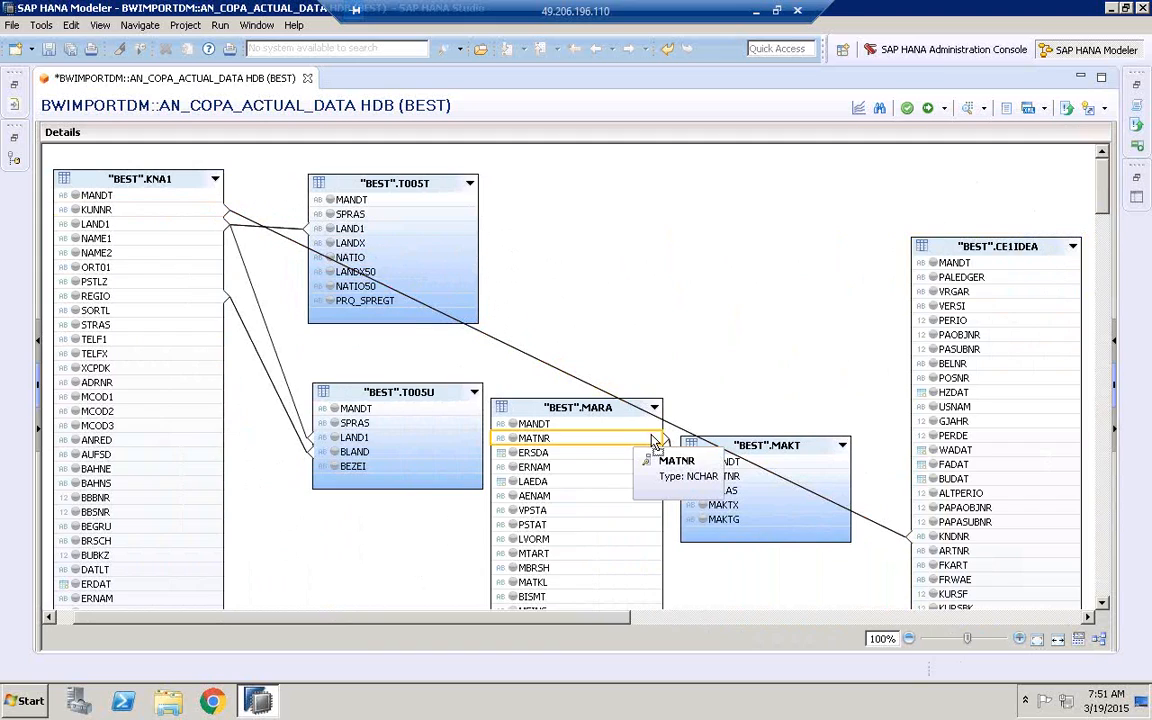
# Join MATNR of MARA to ARTNR of CE1IDEA, and BUKRS of T001 to BUKRS of CE1IDEA
pyautogui.moveTo(655, 440); pyautogui.dragTo(928, 555)
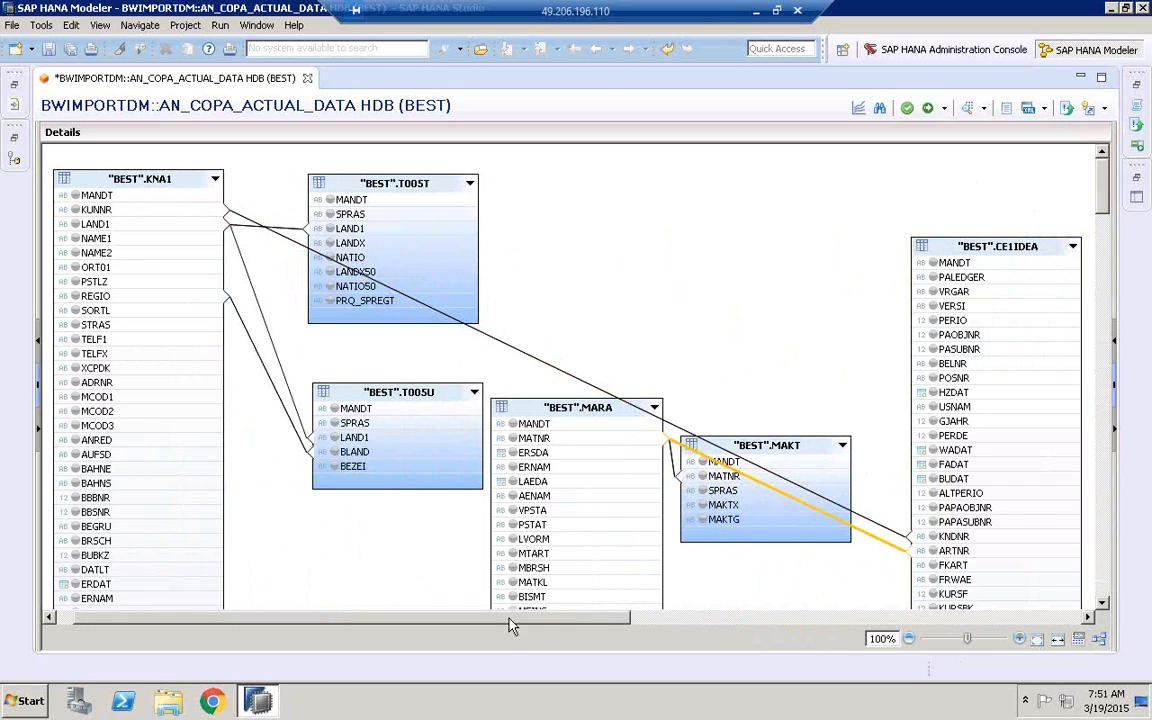
pyautogui.moveTo(509, 617); pyautogui.dragTo(797, 620)
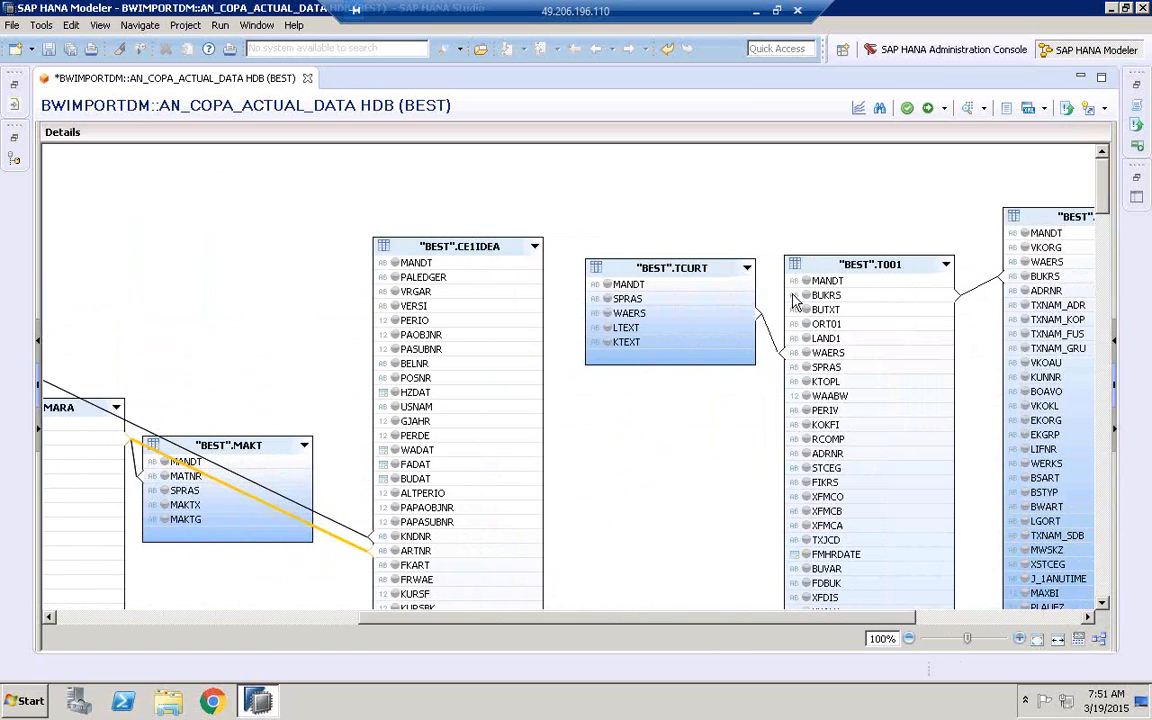
pyautogui.moveTo(795, 302)
pyautogui.mouseDown()
pyautogui.moveTo(766, 334)
pyautogui.moveTo(666, 571)
pyautogui.moveTo(661, 612)
pyautogui.moveTo(646, 541)
pyautogui.moveTo(538, 565)
pyautogui.mouseUp()
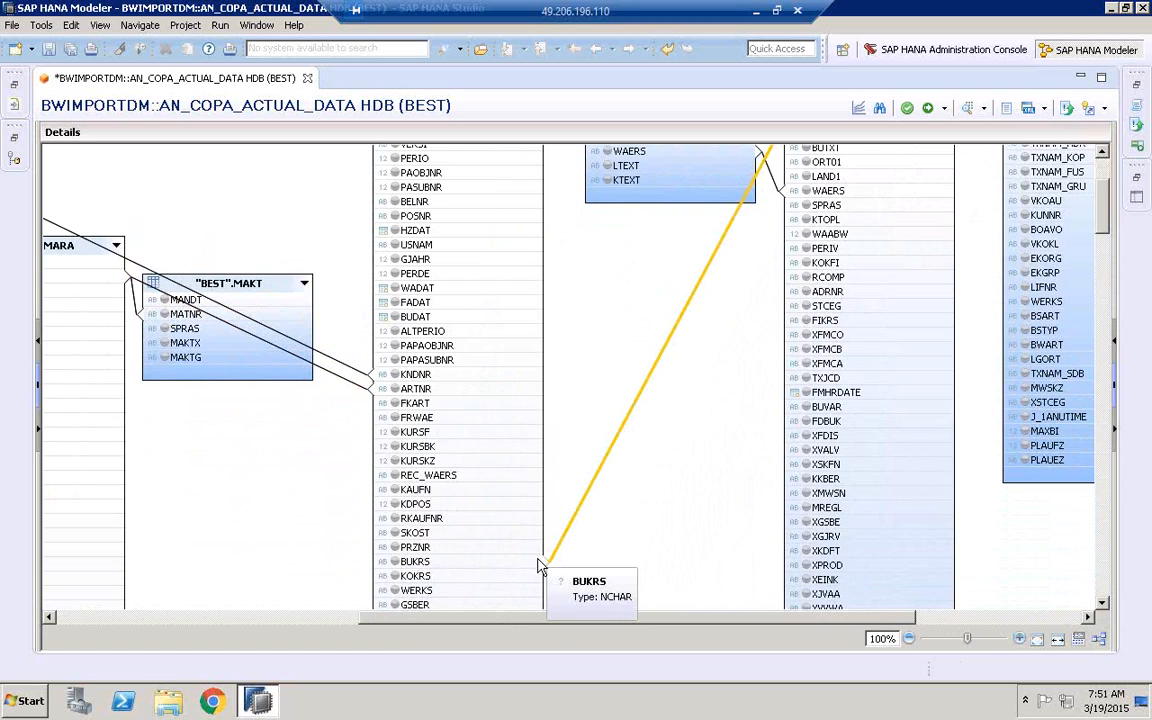
# Review the joins that connect KNA1, MARA and T001 to CE1IDEA across the whole diagram
pyautogui.moveTo(553, 616); pyautogui.dragTo(293, 630)
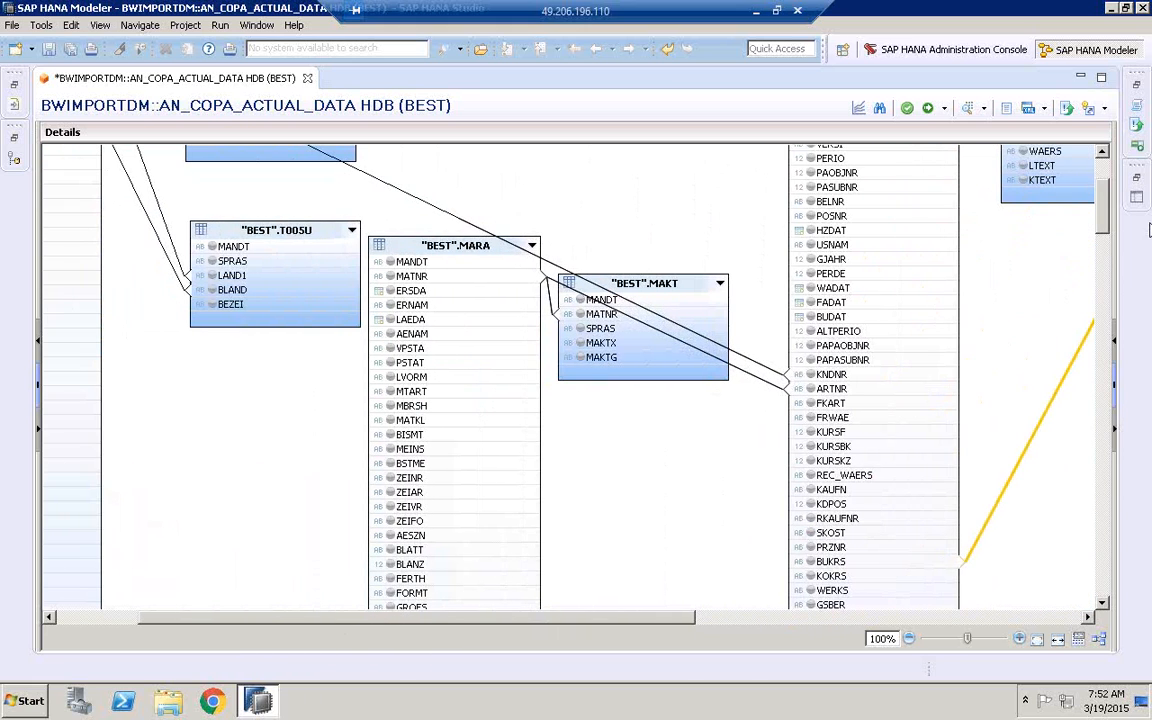
pyautogui.scroll(3, 997, 192)
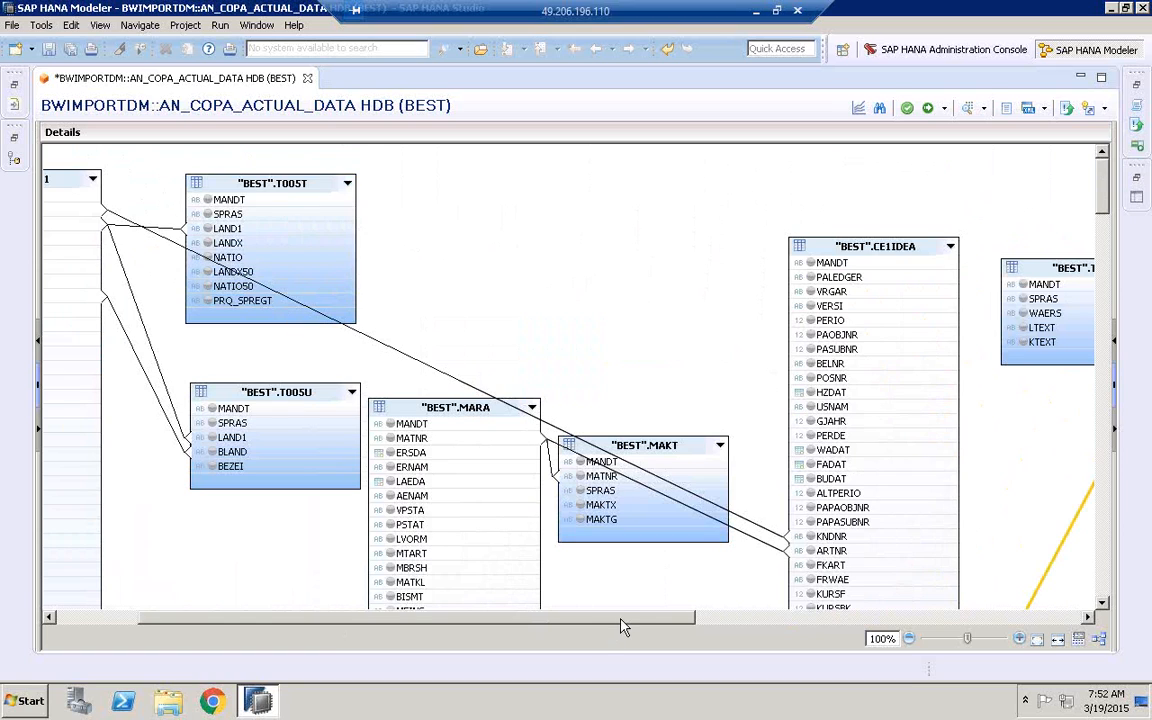
pyautogui.moveTo(620, 626); pyautogui.dragTo(790, 626)
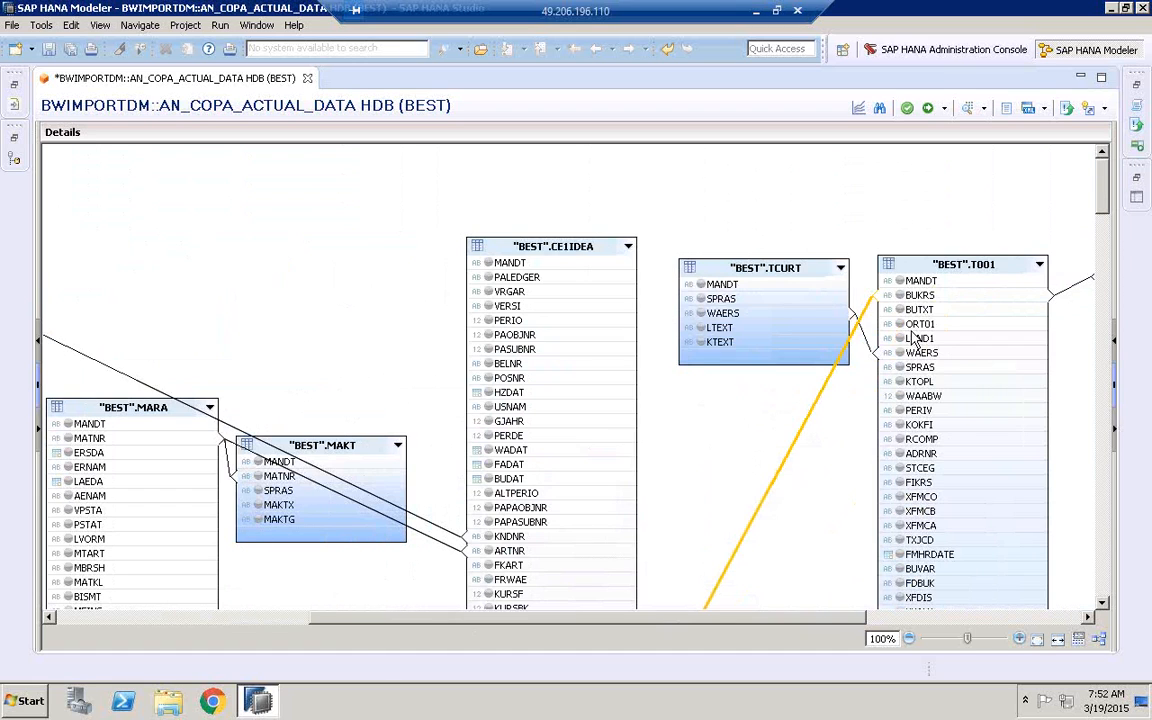
pyautogui.scroll(-5, 1107, 207)
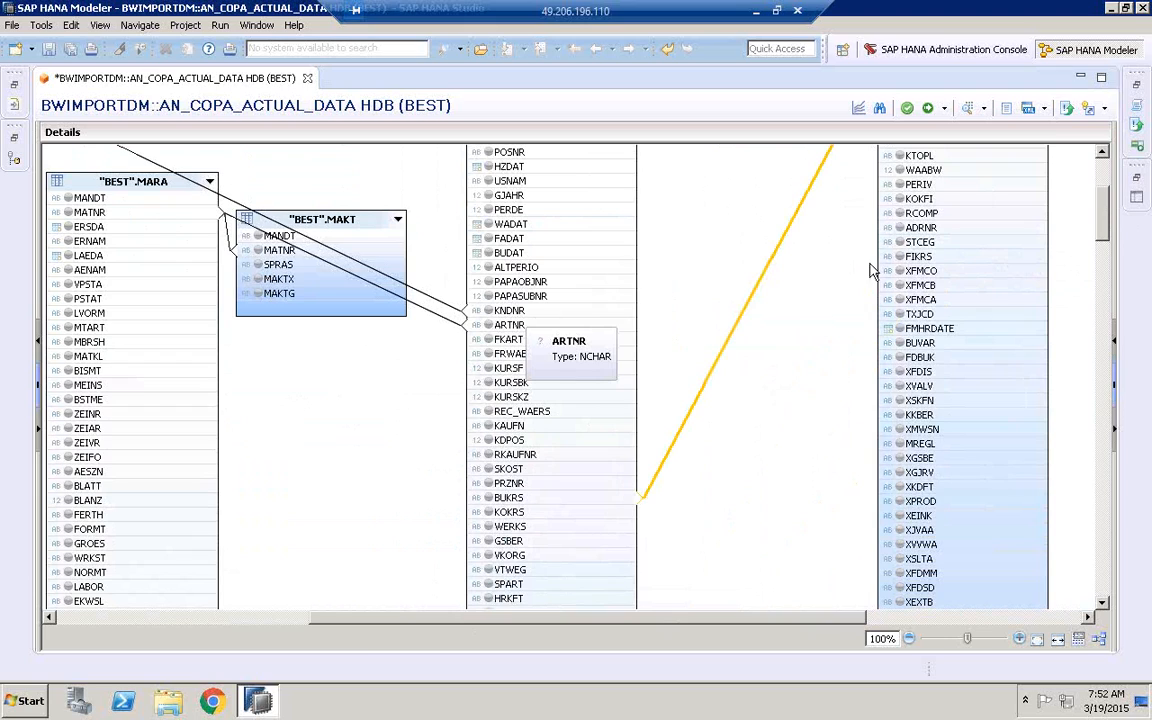
pyautogui.scroll(1, 1104, 230)
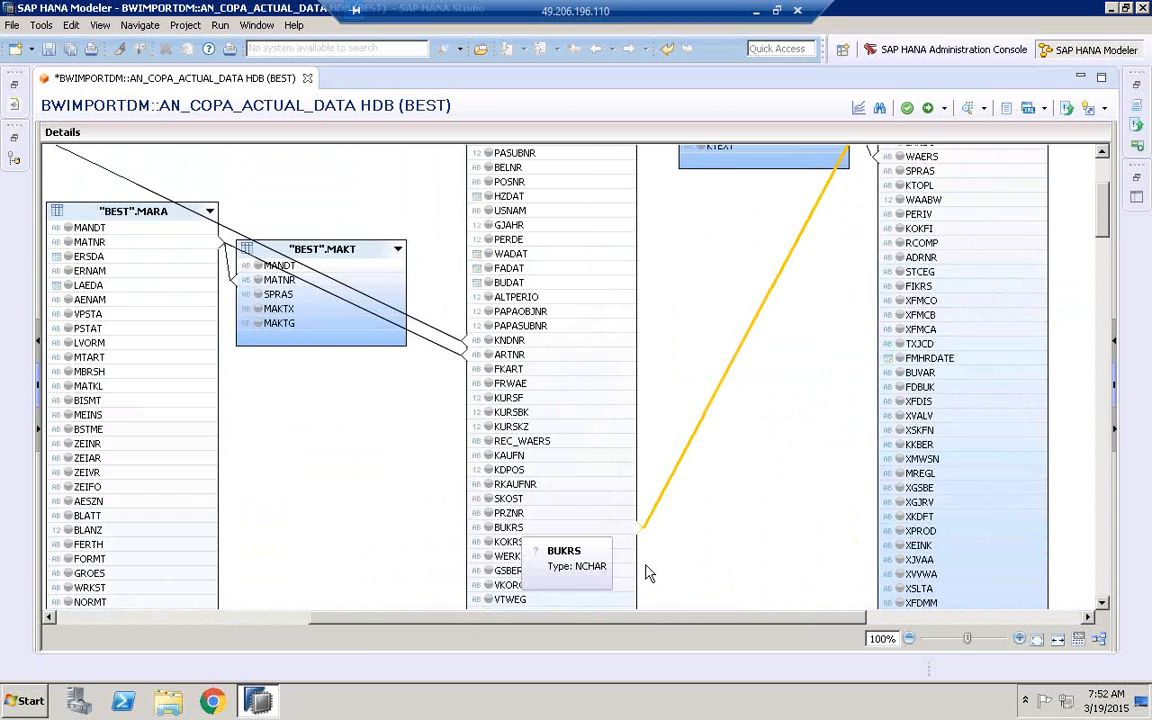
pyautogui.moveTo(575, 622); pyautogui.dragTo(350, 515)
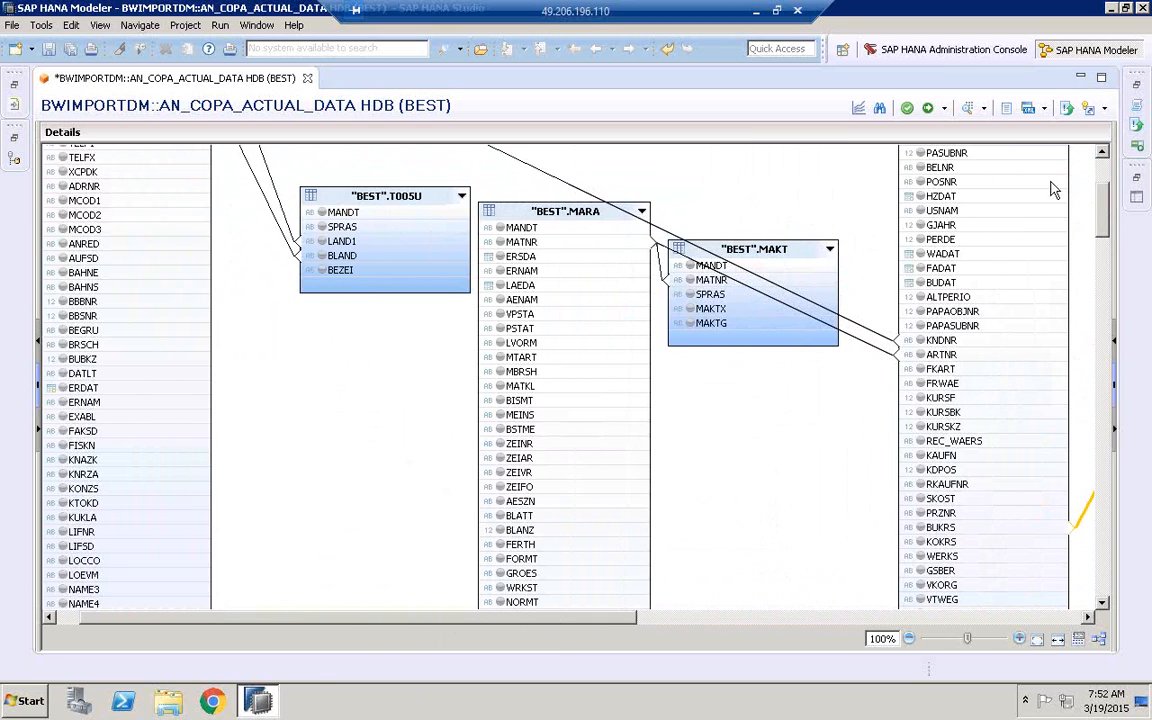
pyautogui.moveTo(1100, 203); pyautogui.dragTo(1106, 193)
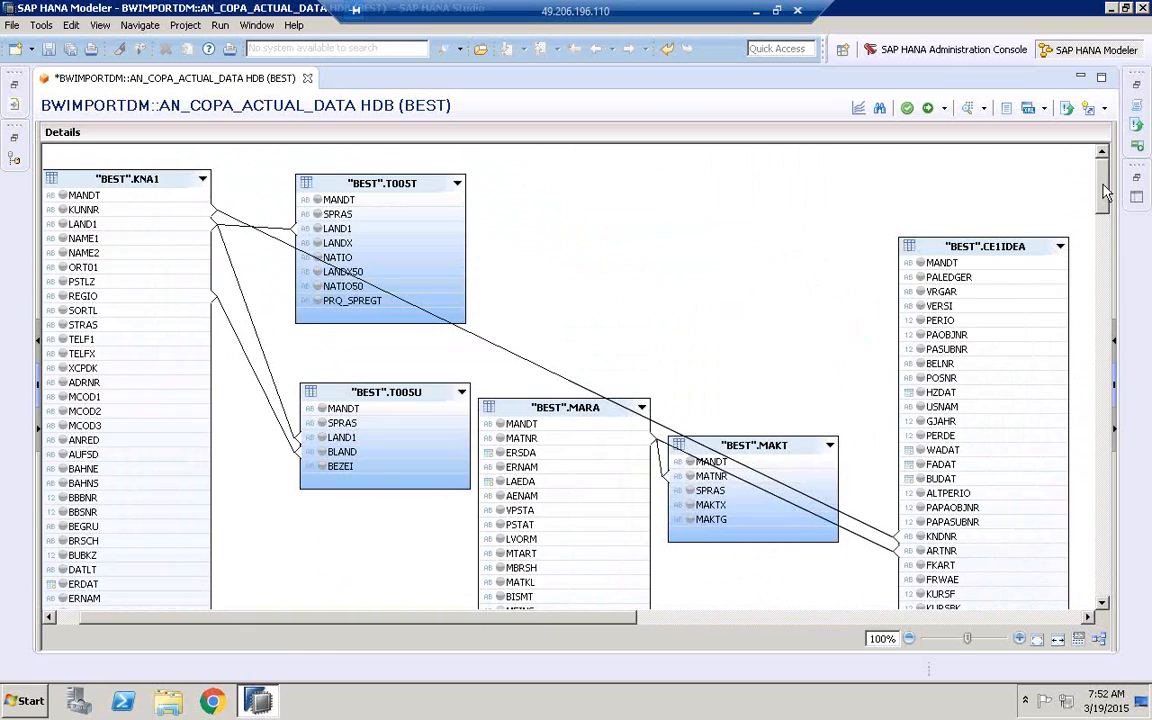
pyautogui.moveTo(467, 618); pyautogui.dragTo(321, 634)
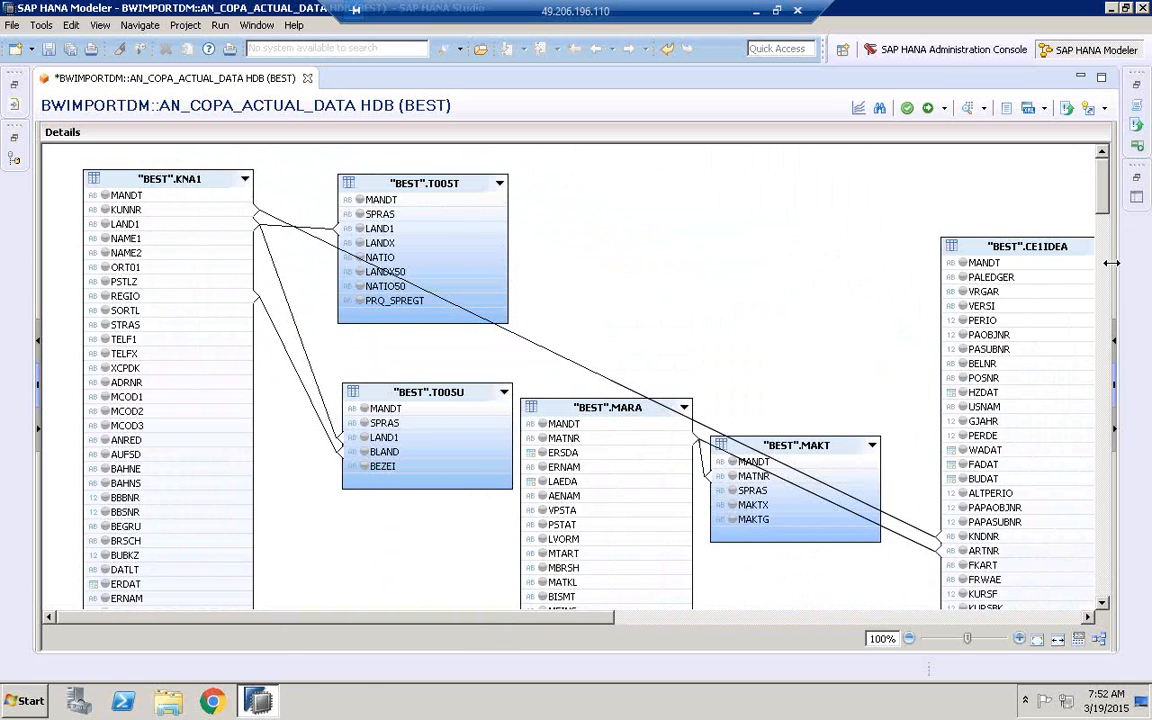
# Narrow the diagram area to bring the output columns and join properties back into view
pyautogui.moveTo(1024, 270); pyautogui.dragTo(912, 275)
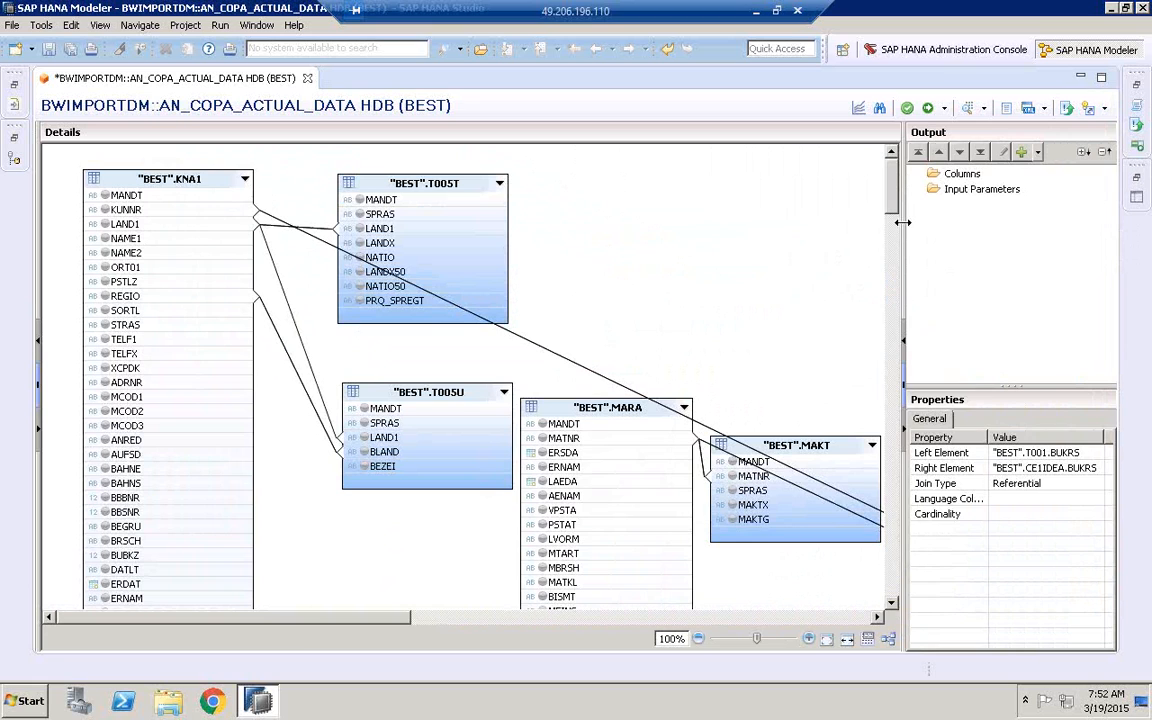
pyautogui.moveTo(902, 222)
pyautogui.mouseDown()
pyautogui.moveTo(1120, 216)
pyautogui.moveTo(935, 228)
pyautogui.moveTo(912, 240)
pyautogui.mouseUp()
pyautogui.moveTo(903, 239); pyautogui.dragTo(883, 246)
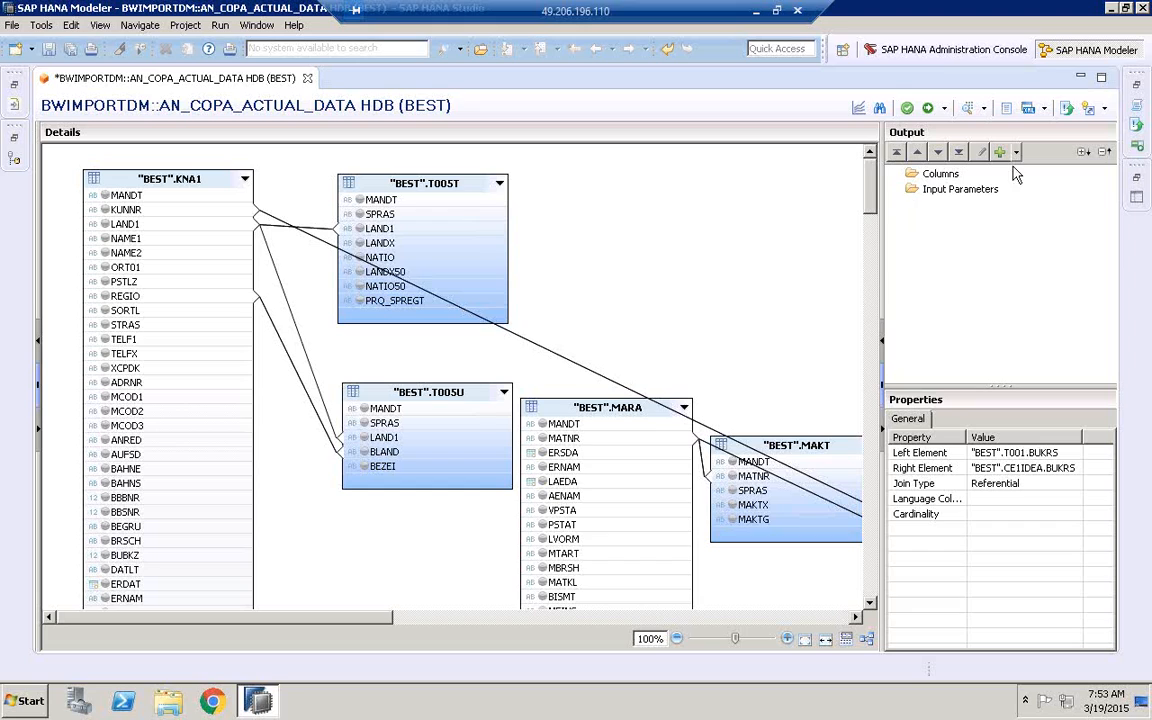
# Add KUNNR, NAME1, REGIO and LAND1 of KNA1, BEZEI of T005U and LANDX of T005T to the output columns
pyautogui.click(105, 210)
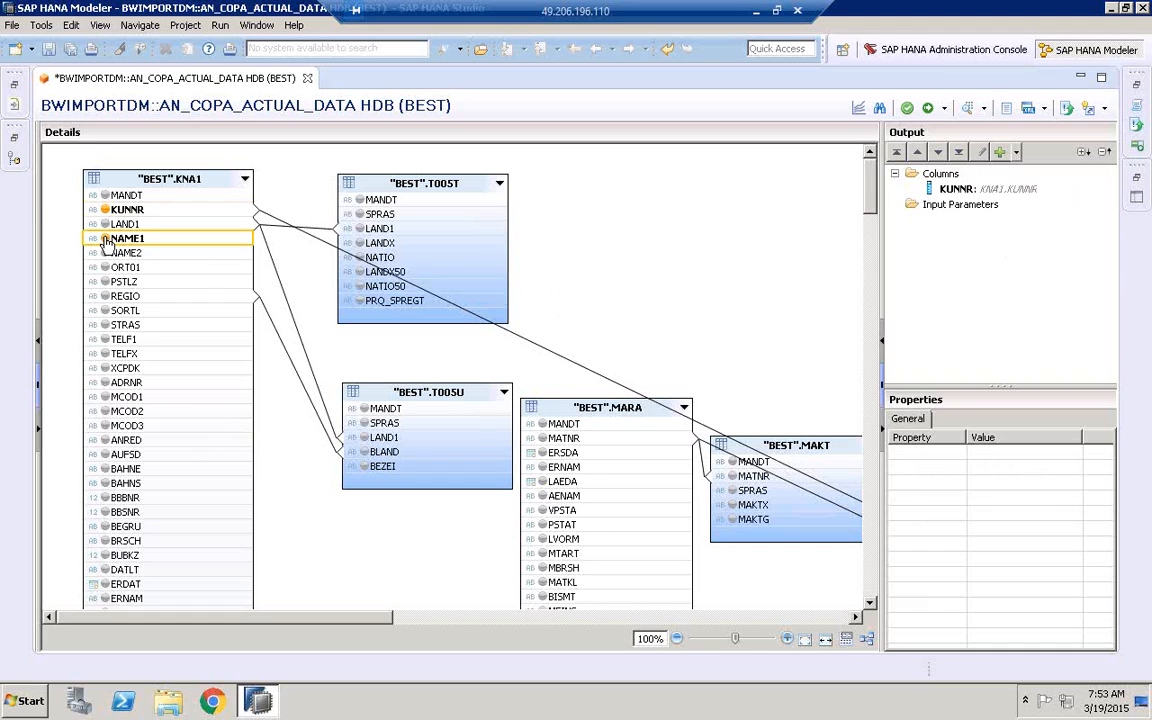
pyautogui.click(105, 239)
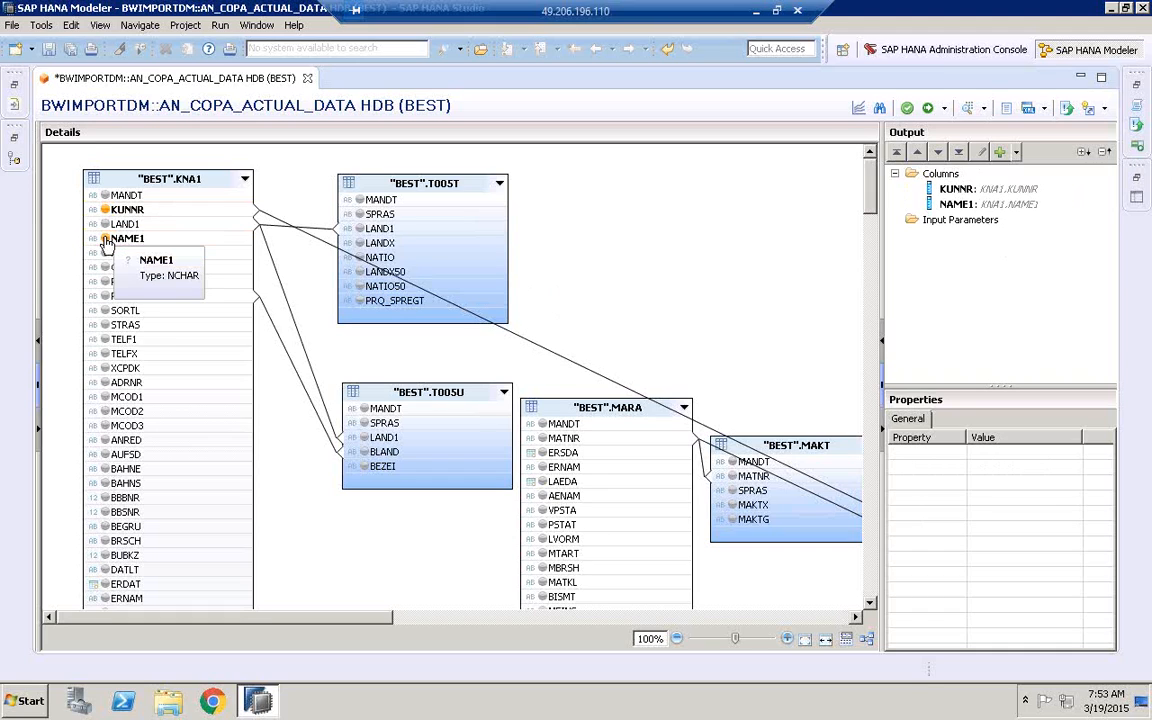
pyautogui.click(105, 297)
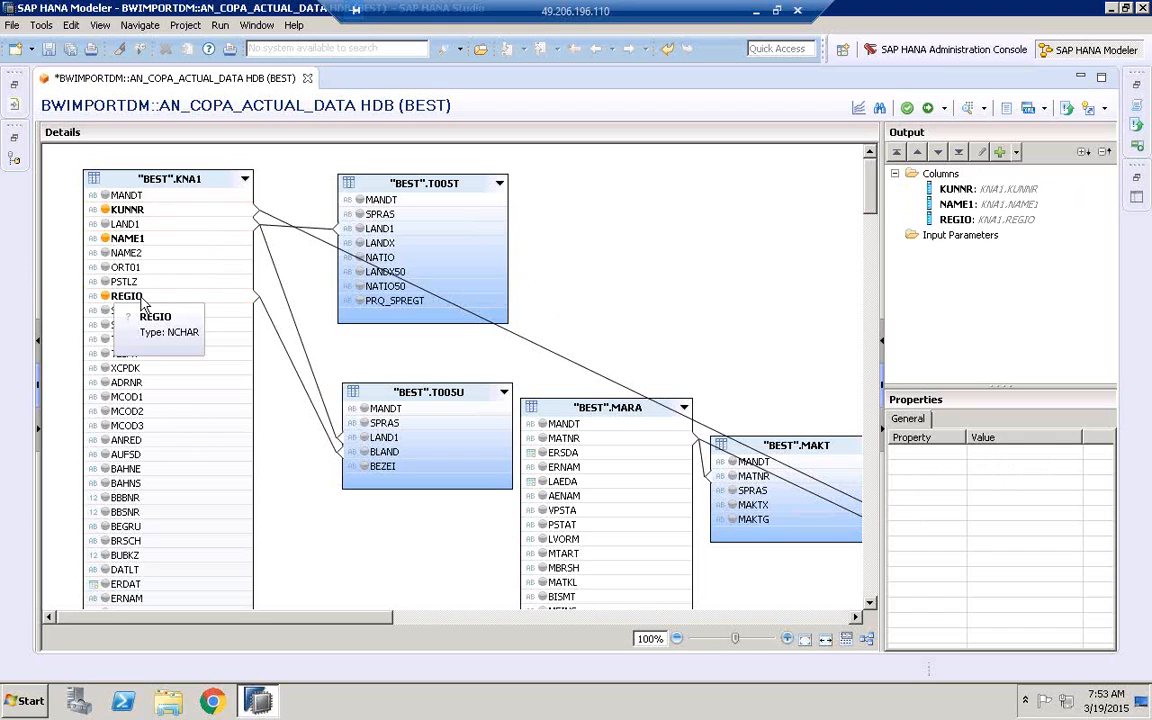
pyautogui.click(364, 467)
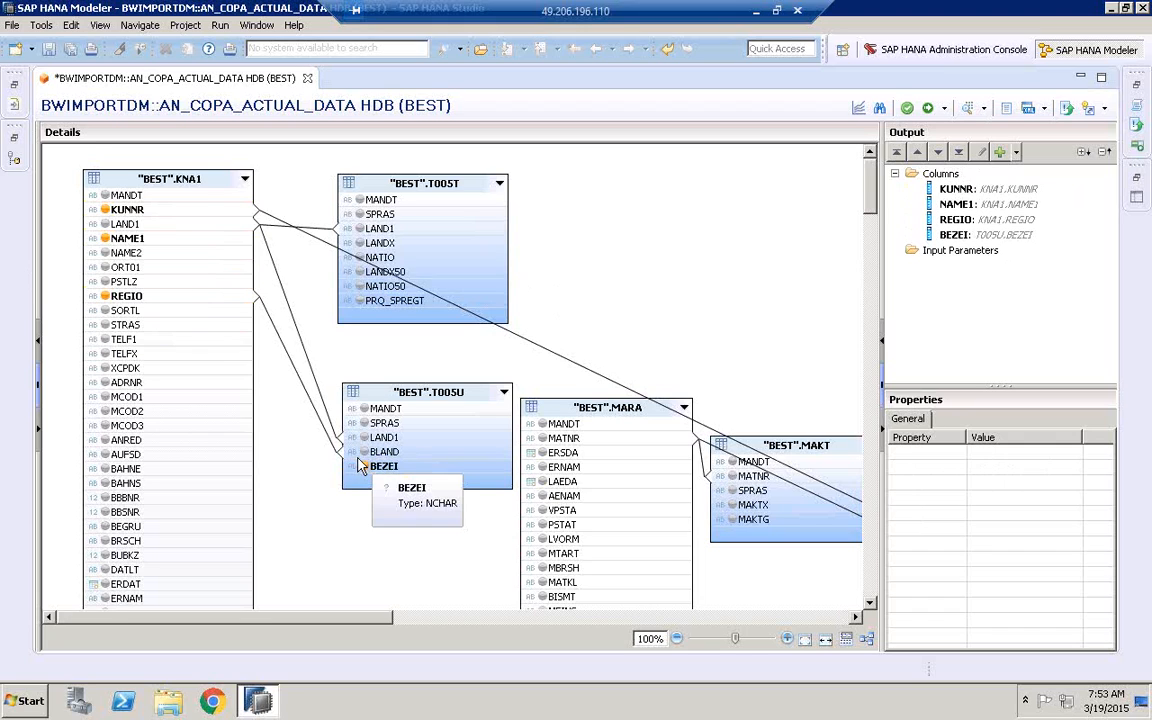
pyautogui.click(105, 225)
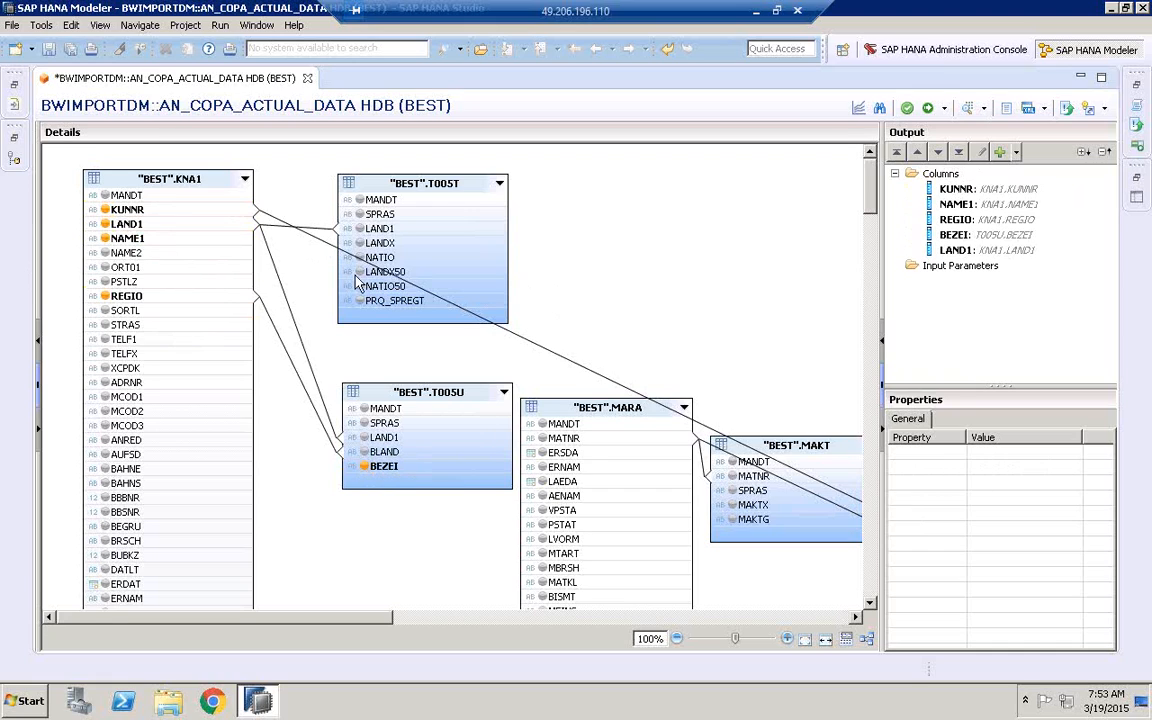
pyautogui.click(360, 243)
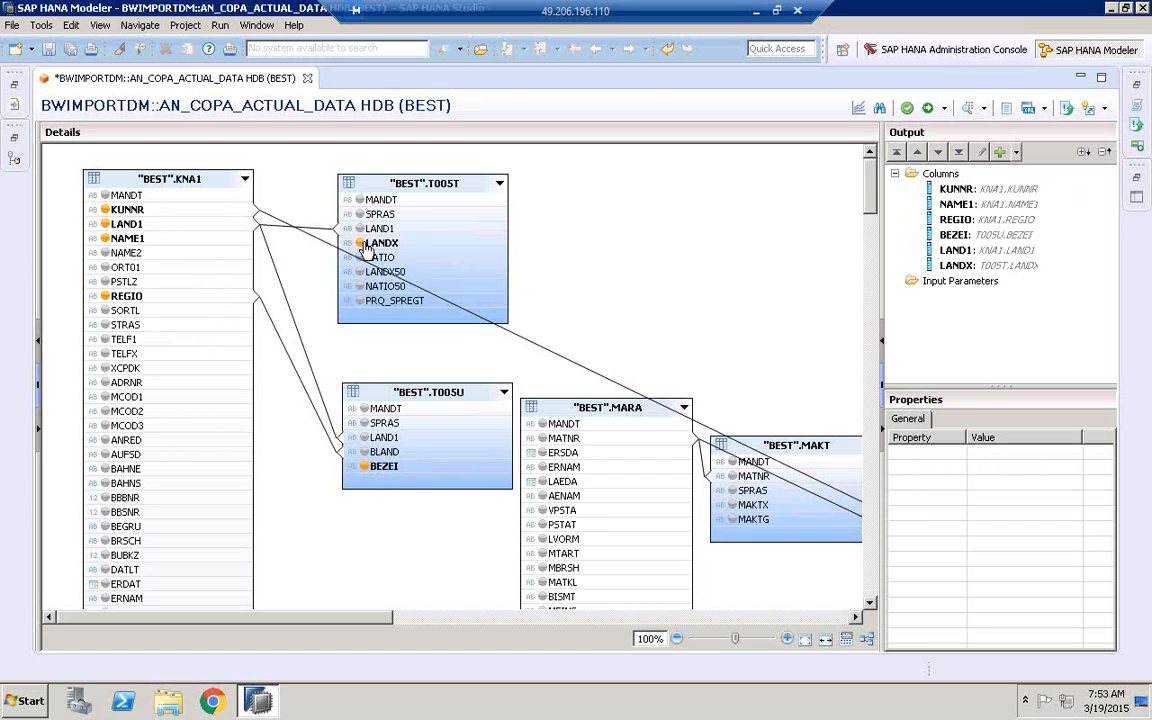
# Add MATNR of MARA and MAKTX of MAKT to the output columns
pyautogui.moveTo(366, 624); pyautogui.dragTo(444, 608)
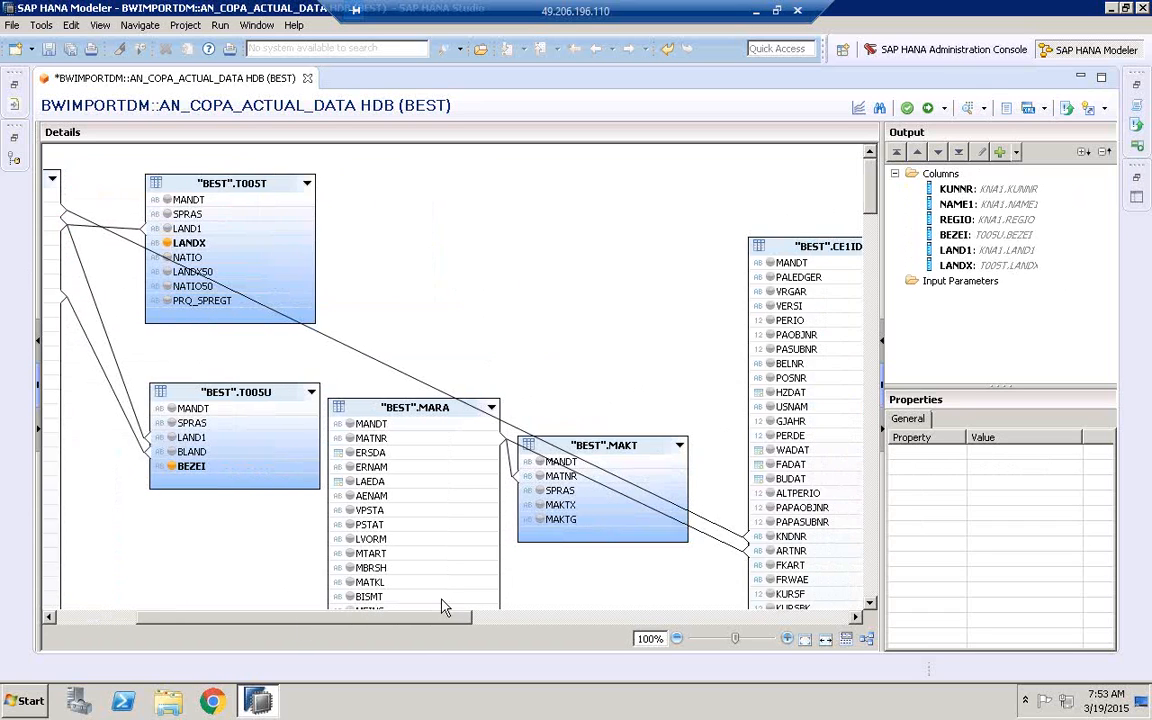
pyautogui.click(355, 440)
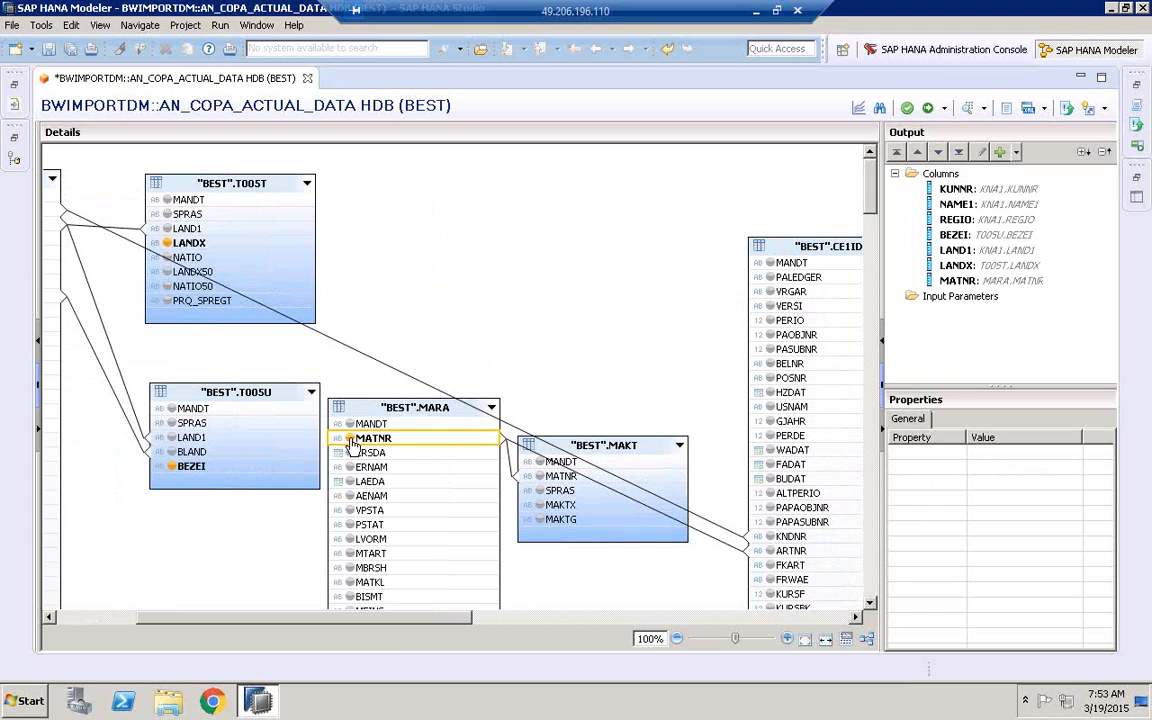
pyautogui.click(540, 506)
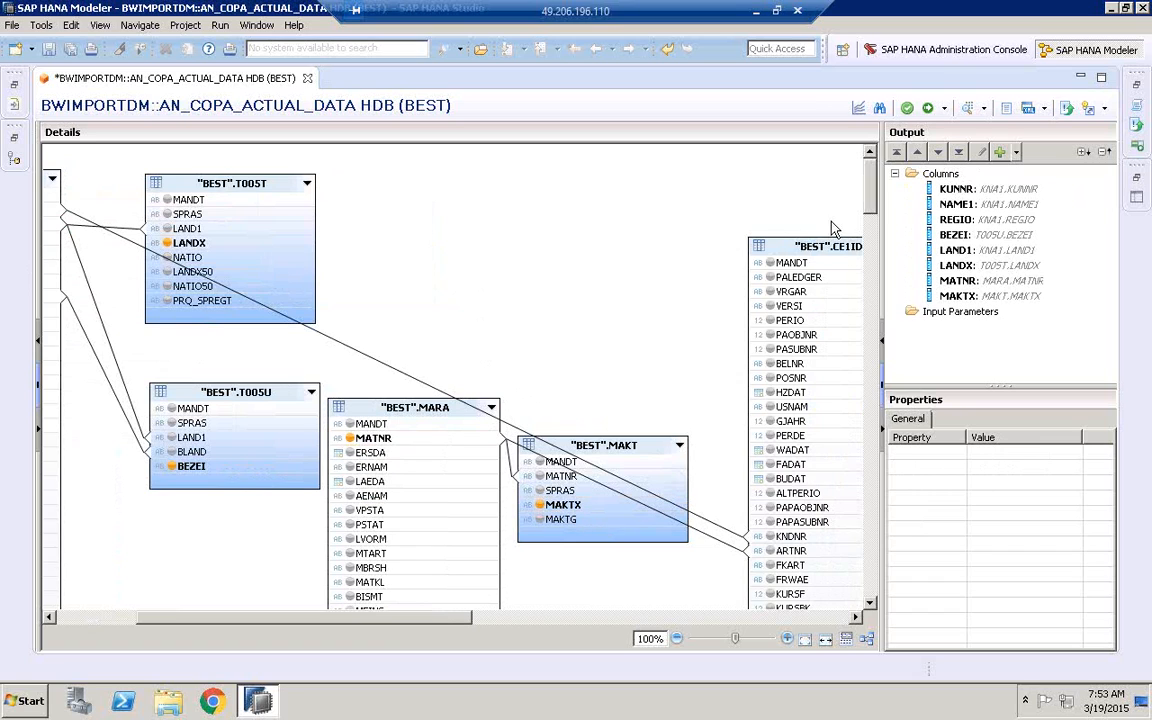
pyautogui.moveTo(877, 199); pyautogui.dragTo(871, 221)
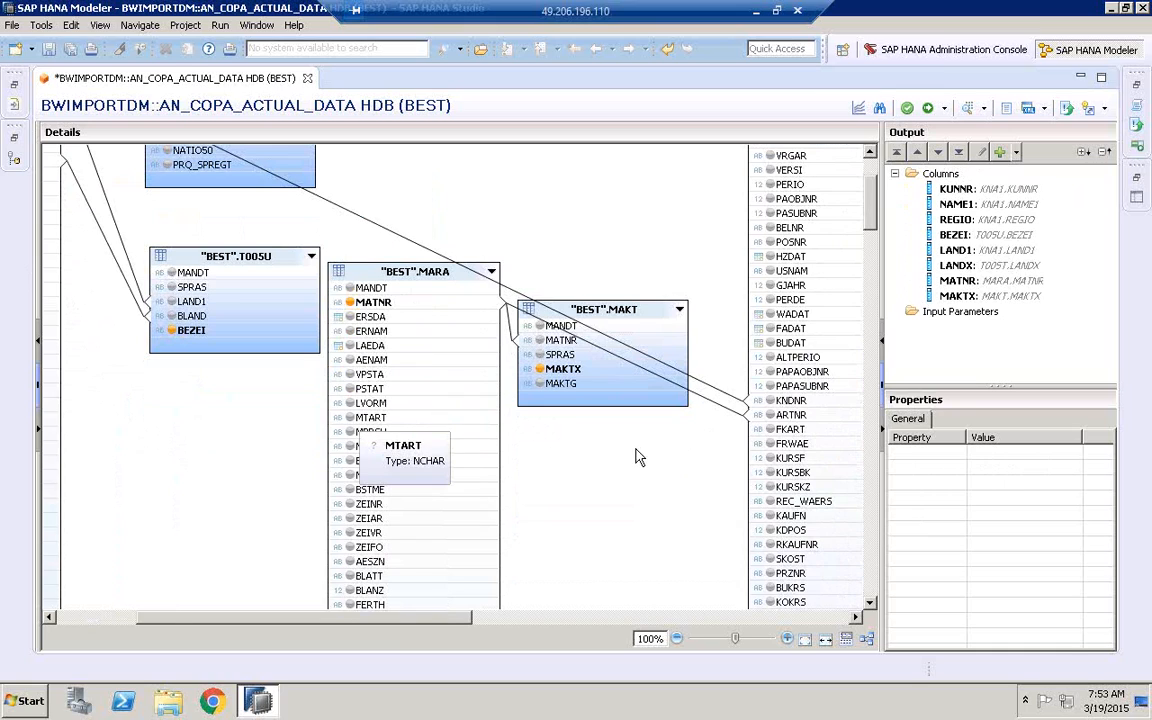
# Add MATKL of MARA and BUKRS and BUTXT of T001 to the output columns
pyautogui.click(351, 446)
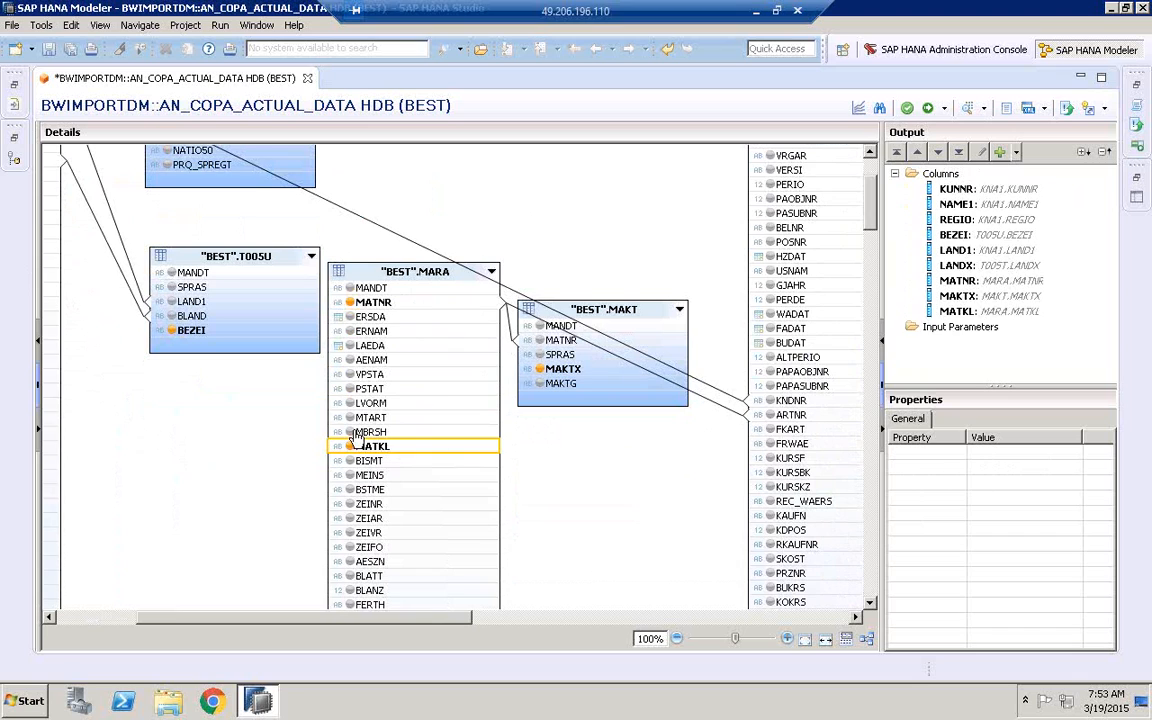
pyautogui.moveTo(410, 624); pyautogui.dragTo(536, 622)
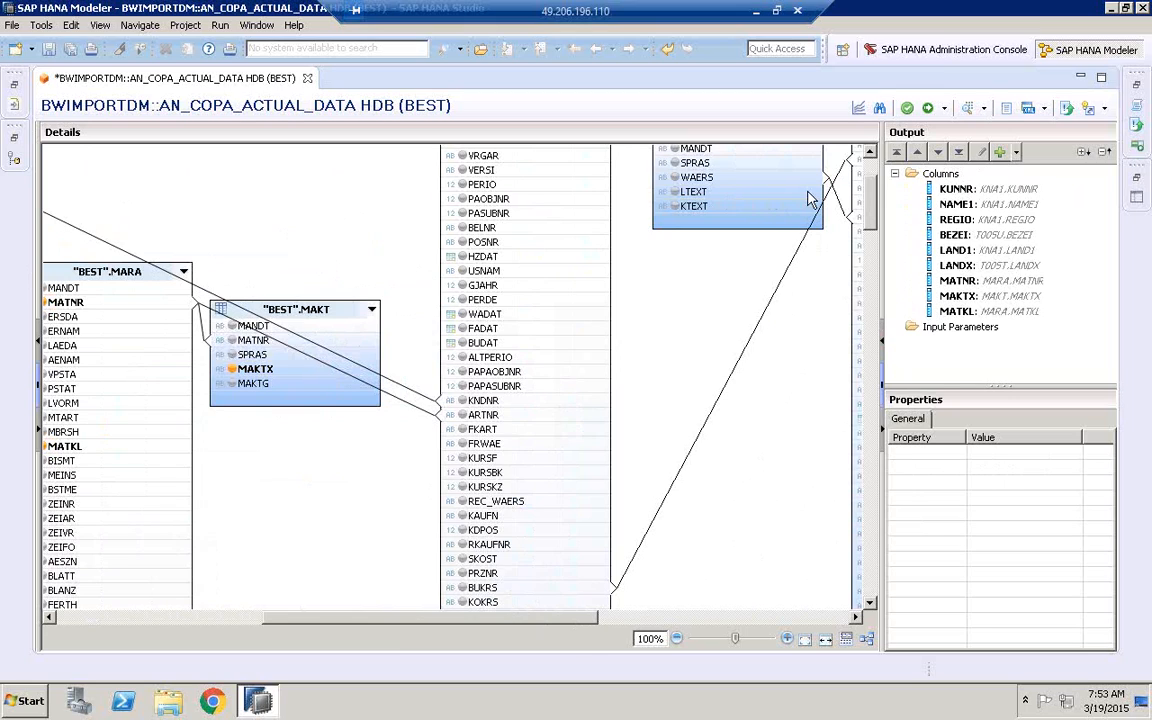
pyautogui.moveTo(543, 625); pyautogui.dragTo(705, 622)
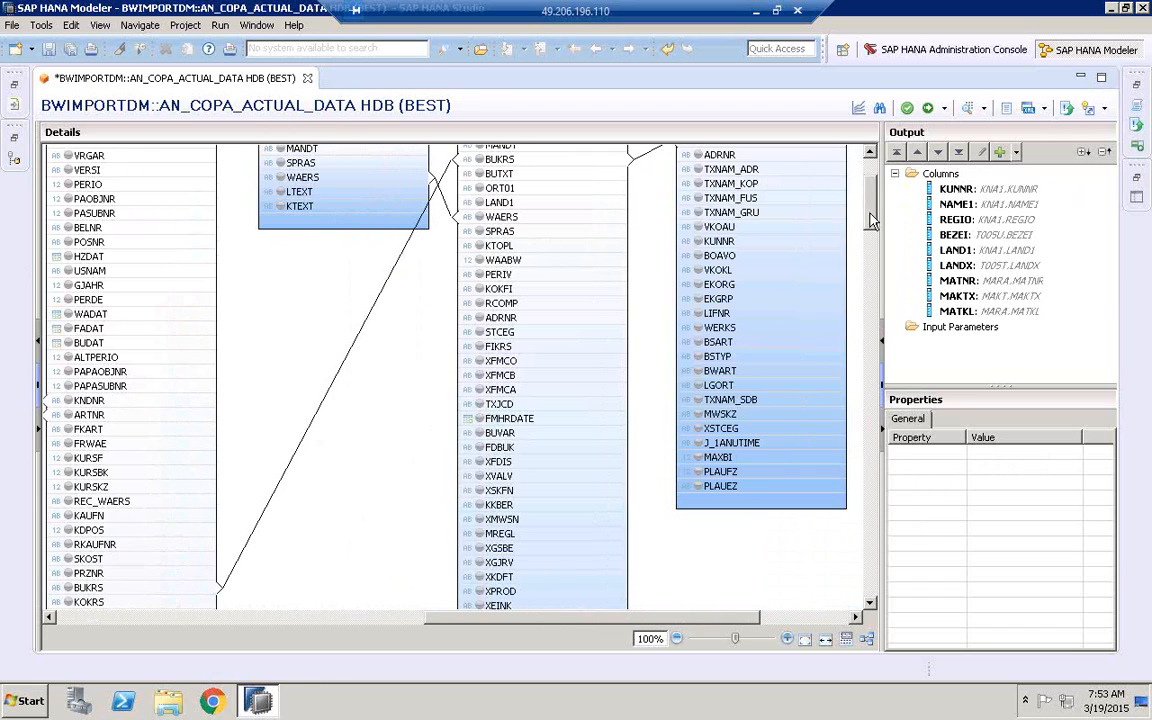
pyautogui.scroll(3, 785, 198)
pyautogui.click(480, 296)
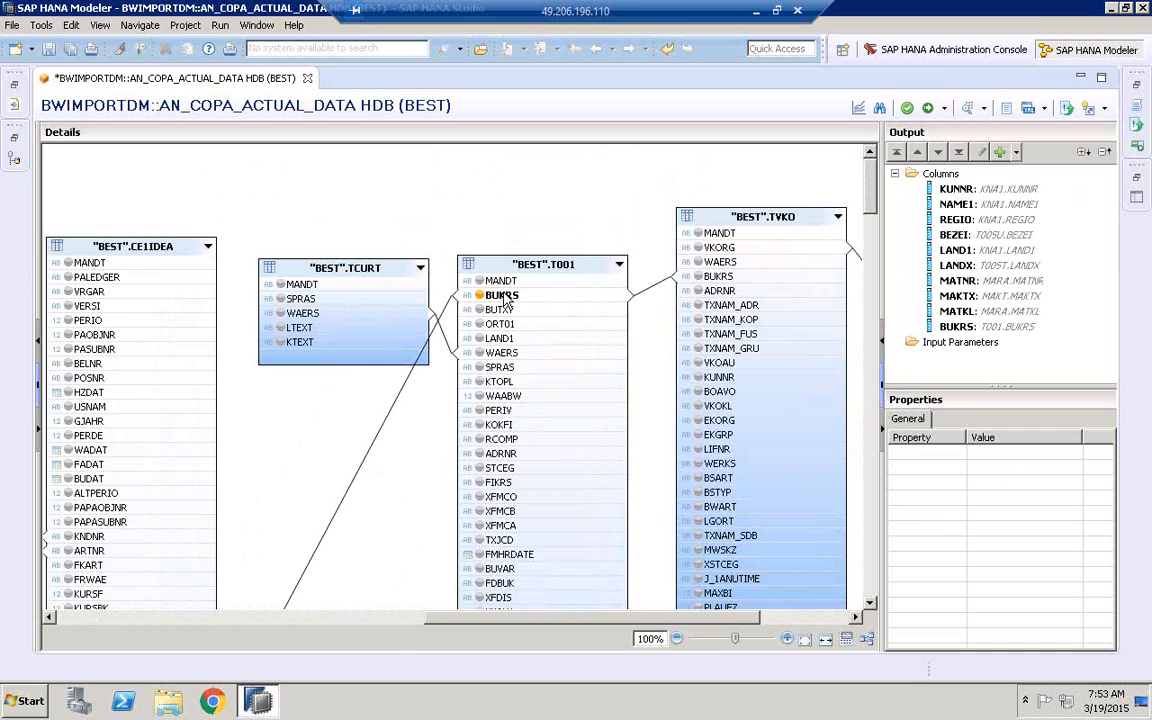
pyautogui.click(498, 310)
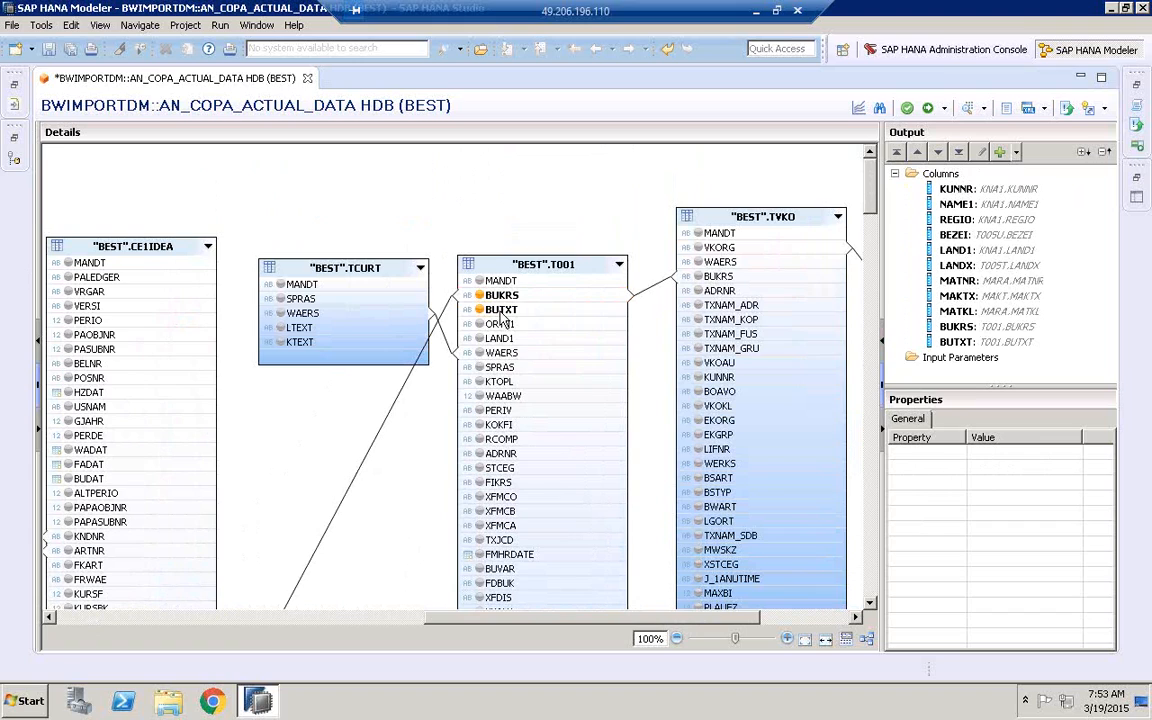
# Try LAND1 of T001 as an output column and remove it again together with its Star Join mapping
pyautogui.click(480, 339)
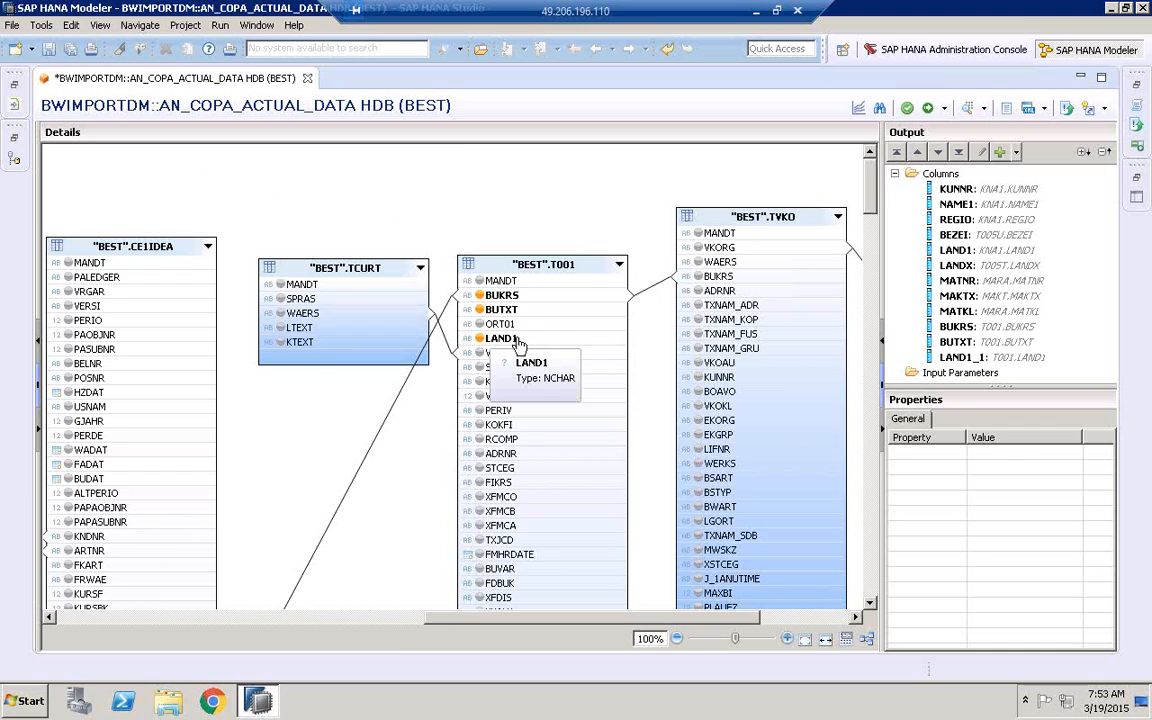
pyautogui.click(950, 360)
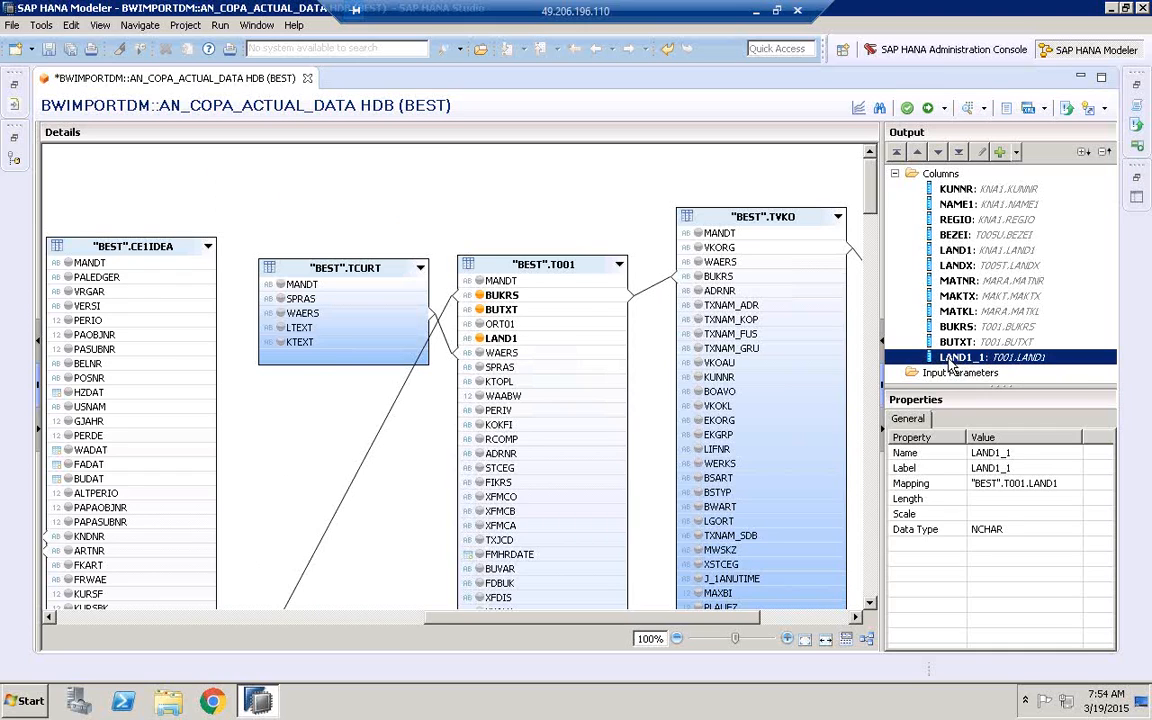
pyautogui.rightClick(955, 361)
pyautogui.click(982, 385)
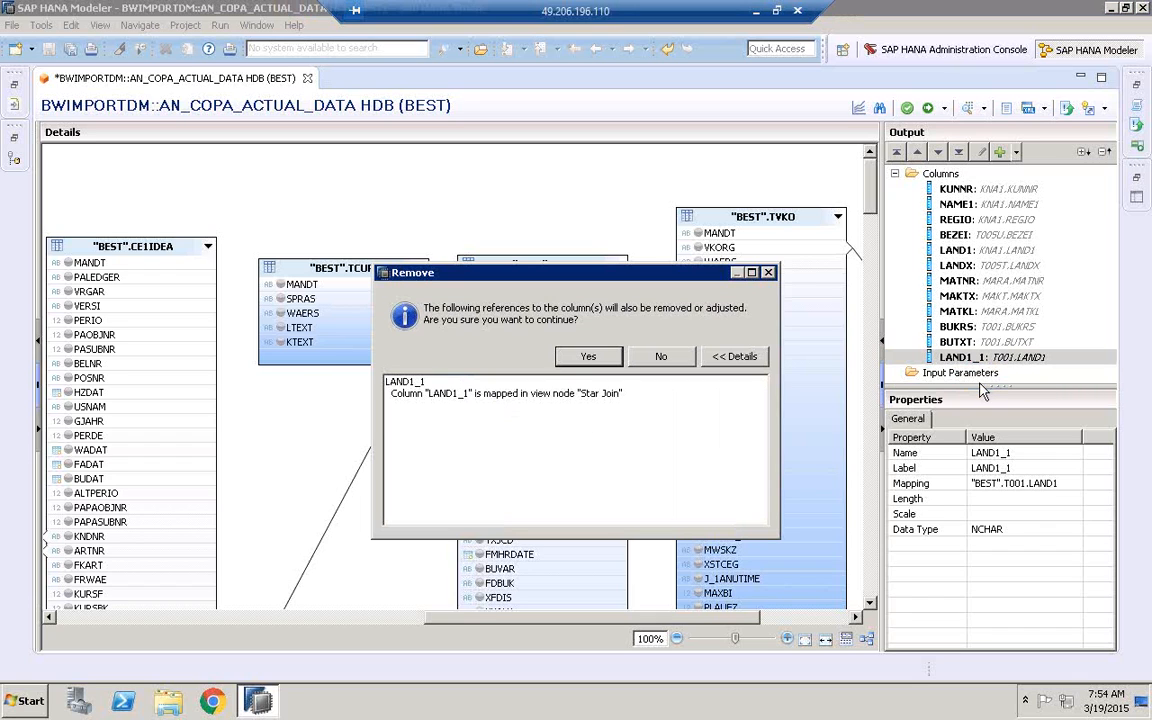
pyautogui.click(588, 356)
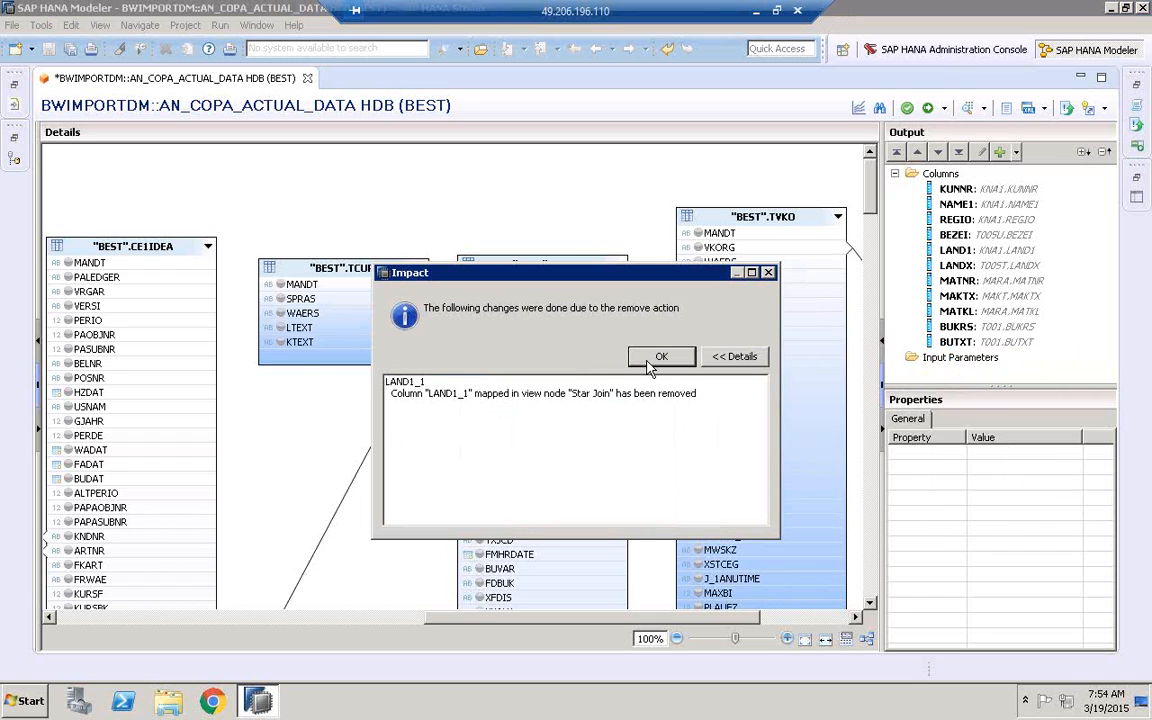
pyautogui.click(655, 361)
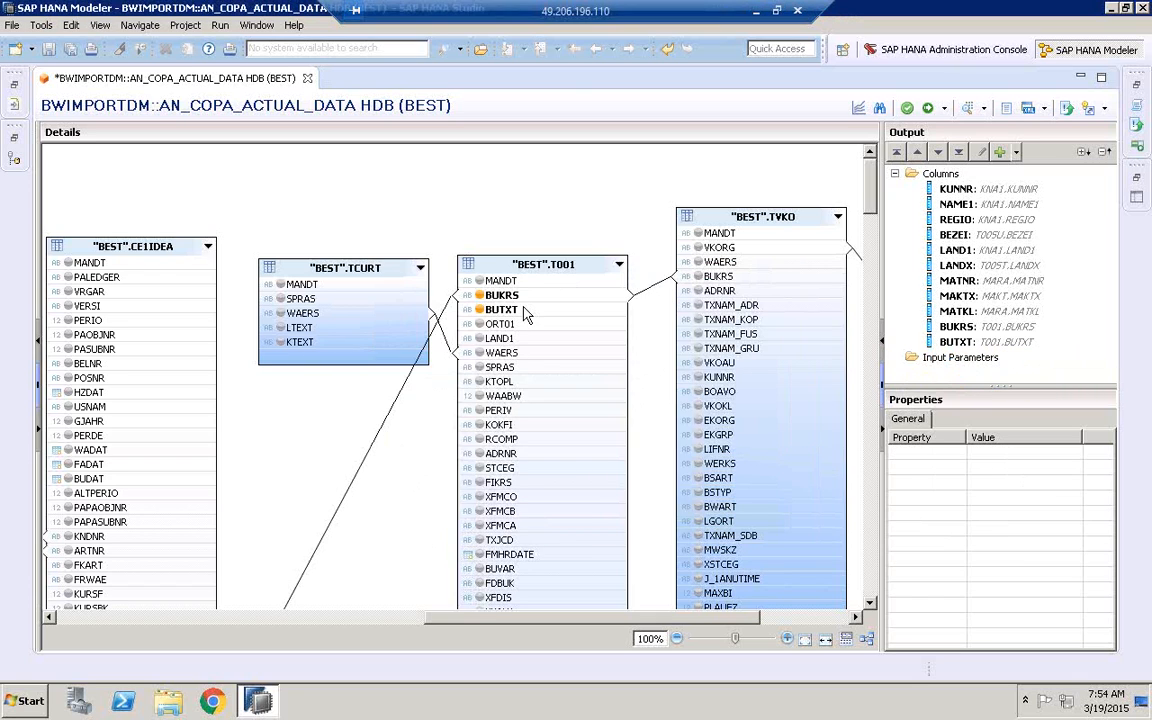
# Add WAERS of T001, LTEXT of TCURT, VKORG of TVKO and VTEXT of TVKOT to the output columns
pyautogui.click(480, 354)
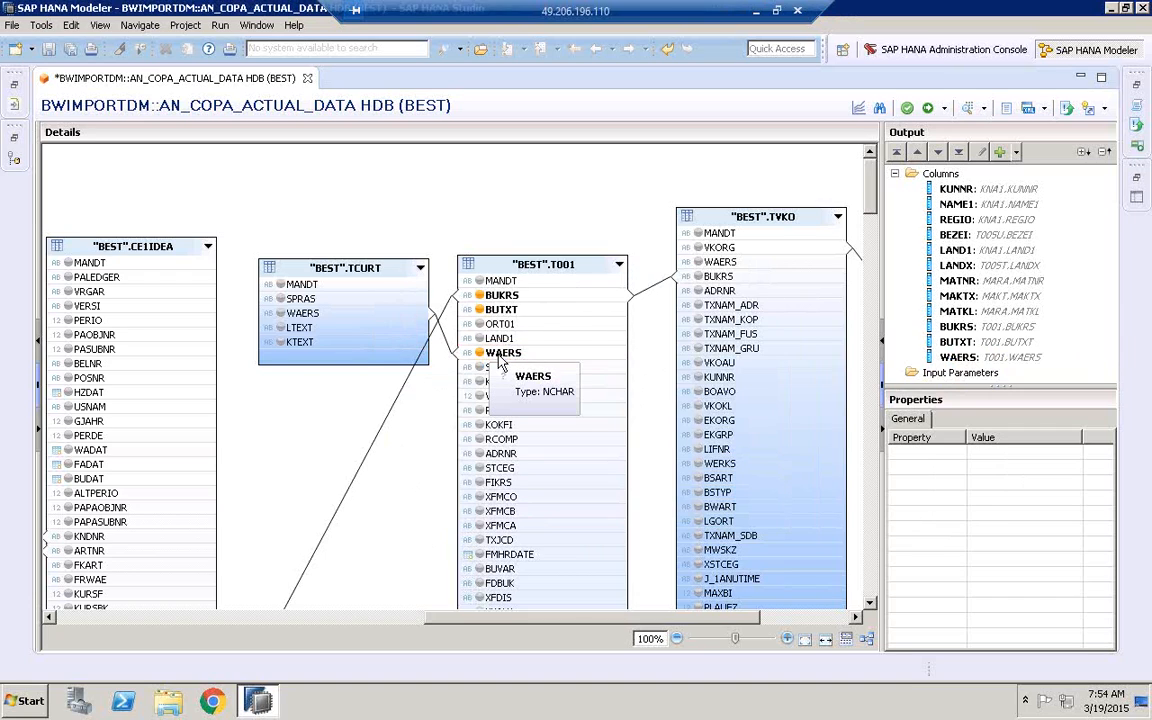
pyautogui.click(282, 327)
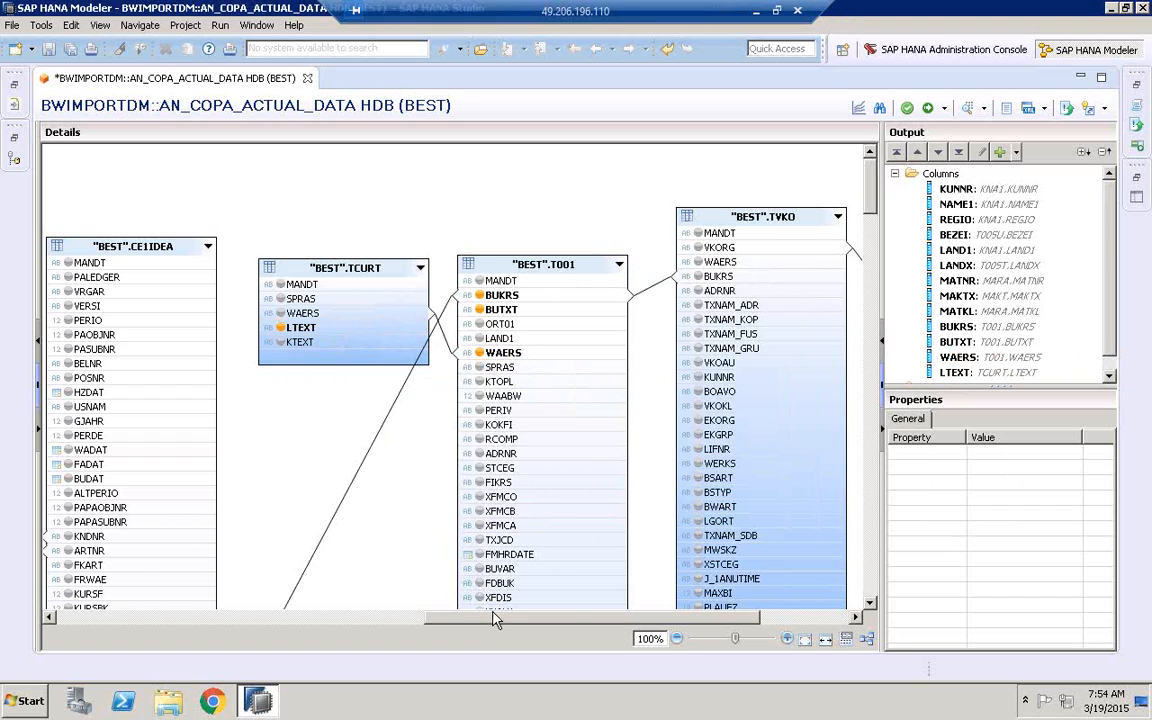
pyautogui.moveTo(536, 617); pyautogui.dragTo(624, 620)
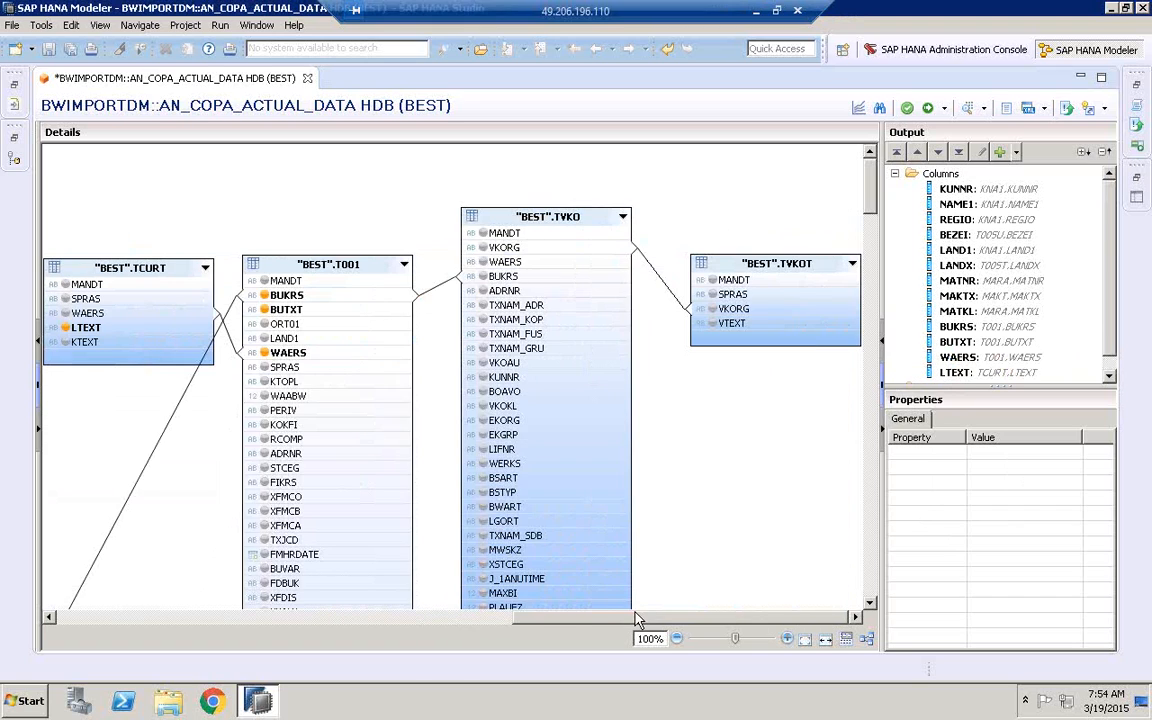
pyautogui.click(484, 248)
pyautogui.click(714, 326)
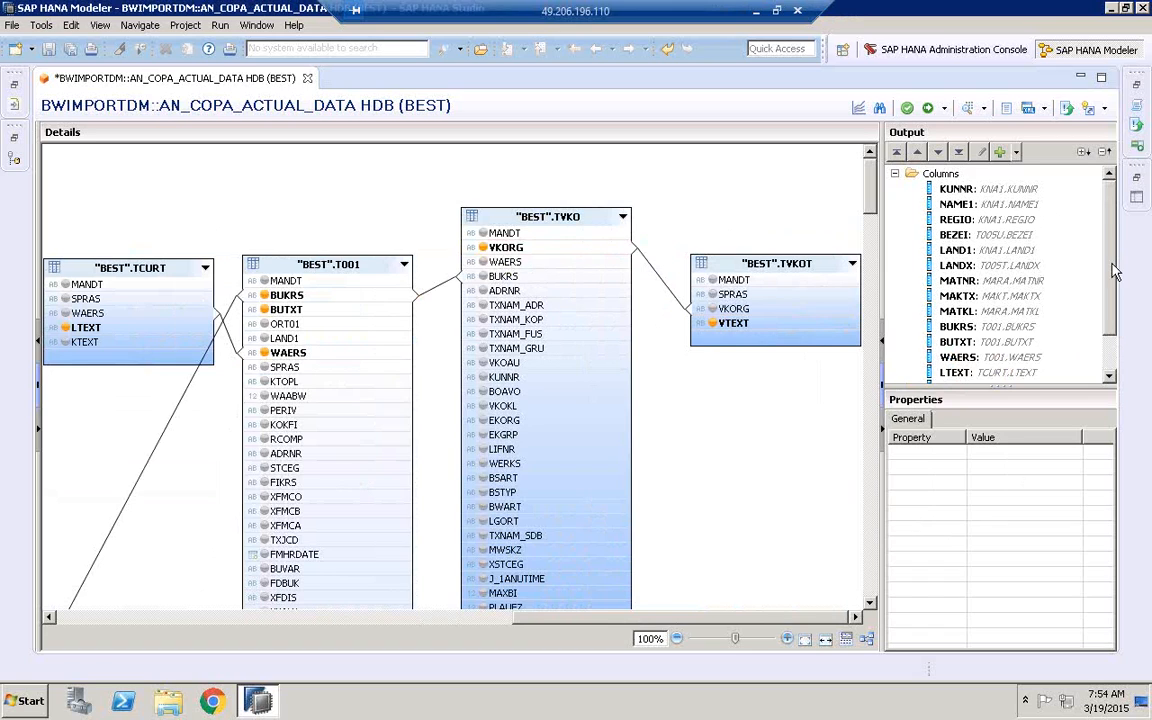
pyautogui.moveTo(1111, 265); pyautogui.dragTo(1111, 303)
pyautogui.scroll(2, 1000, 265)
pyautogui.scroll(-2, 999, 266)
pyautogui.scroll(2, 1001, 285)
# Find the field VV010 in CE1IDEA and add it to the output columns
pyautogui.moveTo(642, 619); pyautogui.dragTo(398, 621)
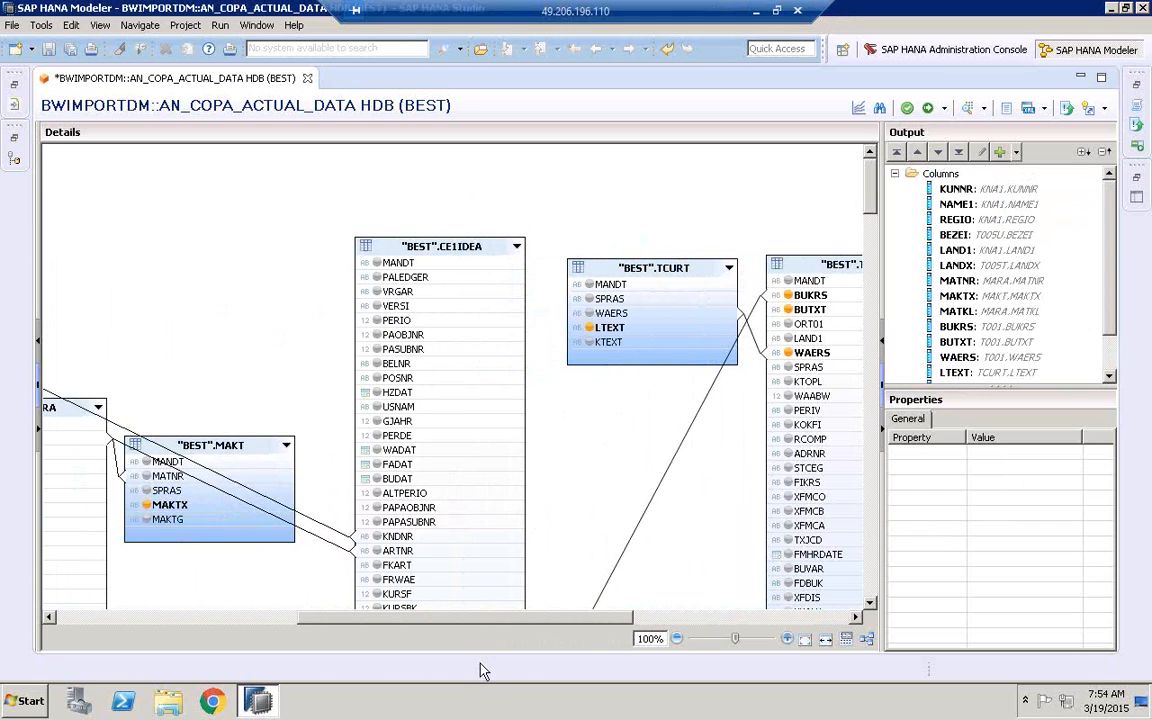
pyautogui.moveTo(496, 620); pyautogui.dragTo(460, 620)
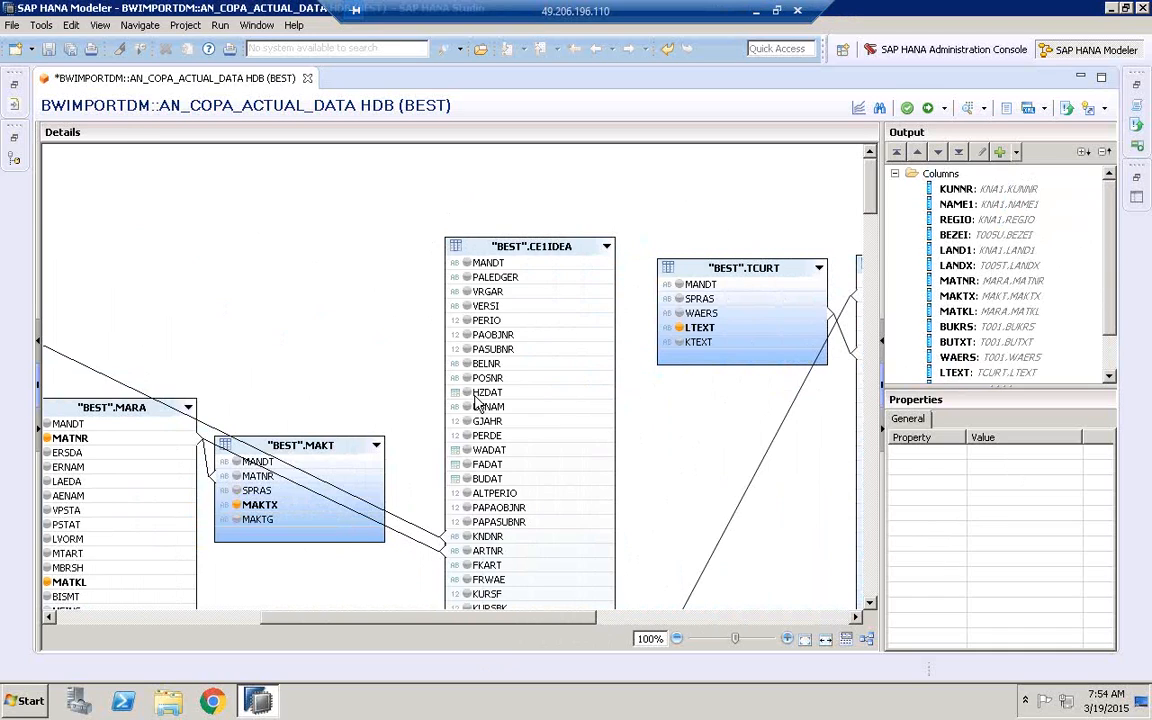
pyautogui.click(880, 110)
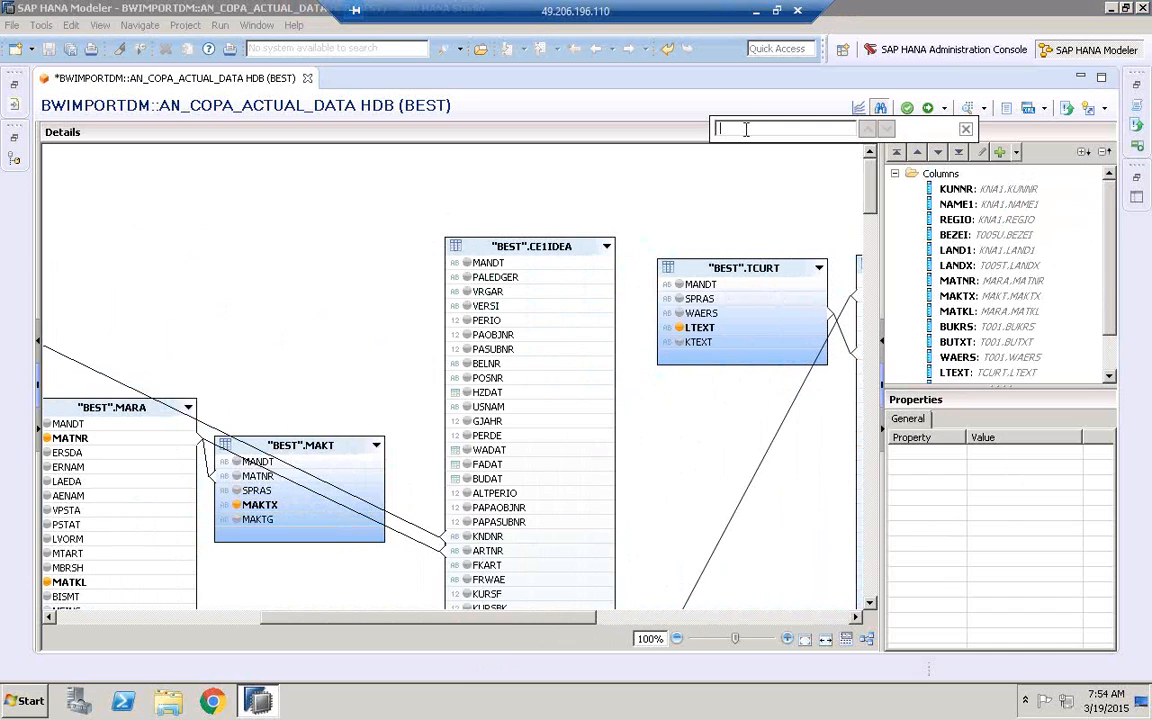
pyautogui.write('W01')
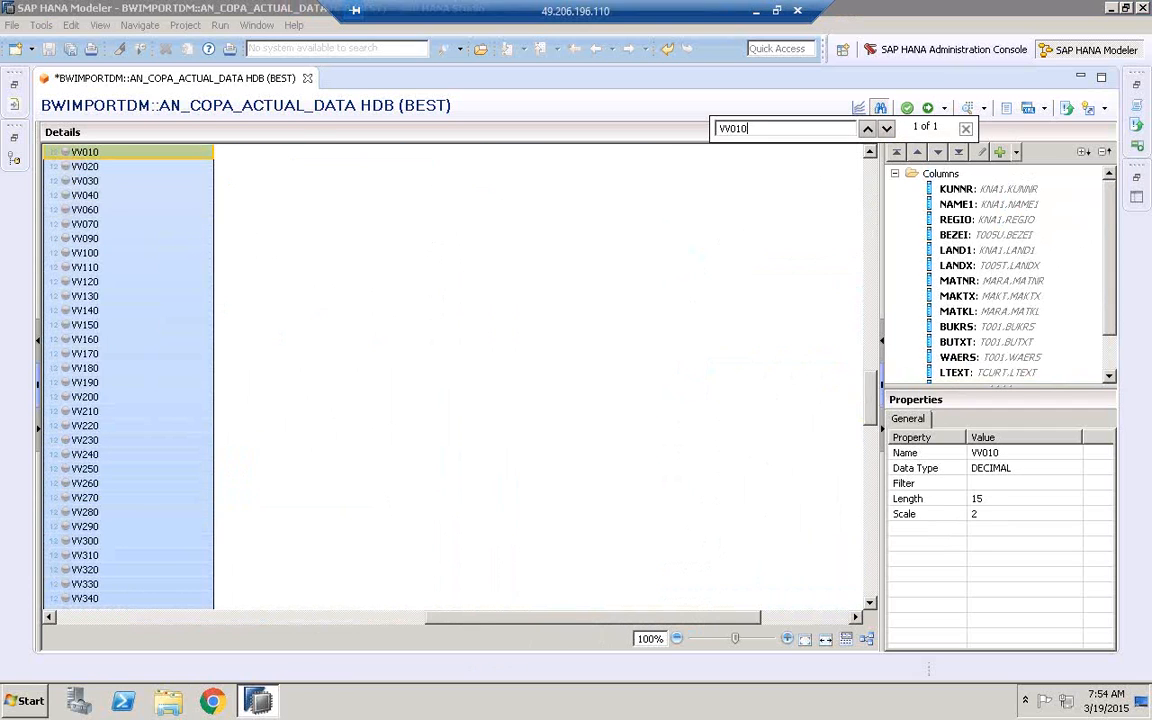
pyautogui.click(66, 157)
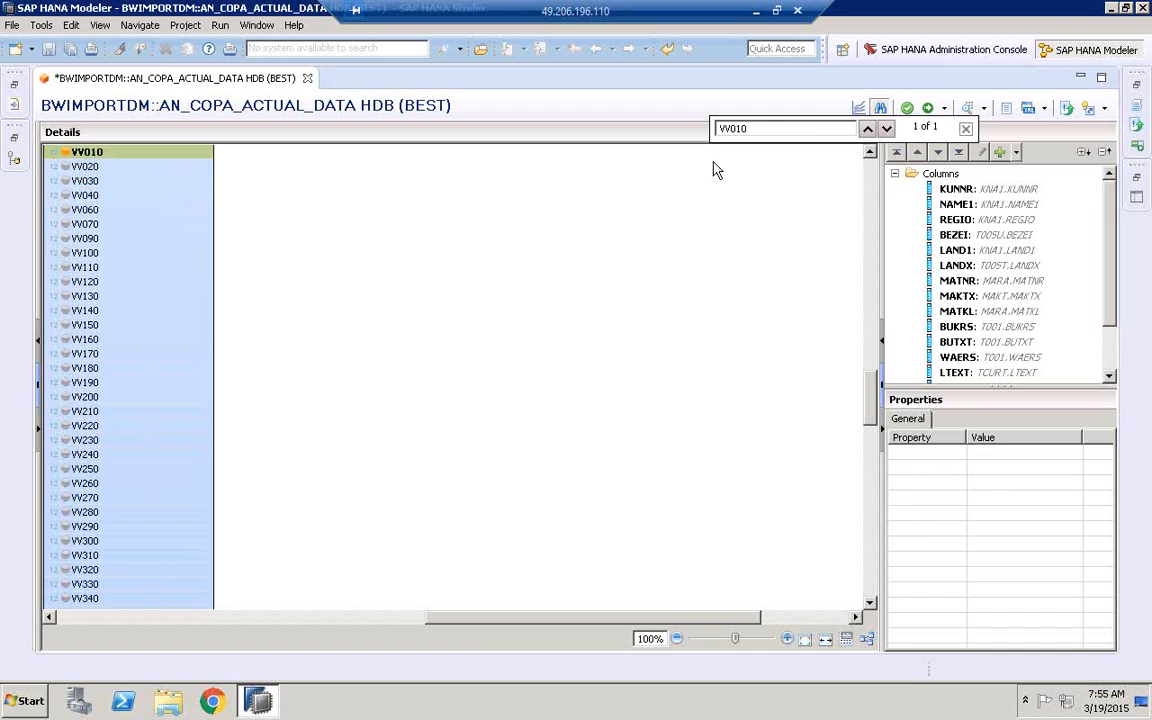
# Find the field VV070 in CE1IDEA, add it to the output columns and close the search
pyautogui.click(767, 130)
pyautogui.press('BackSpace')
pyautogui.press('BackSpace')
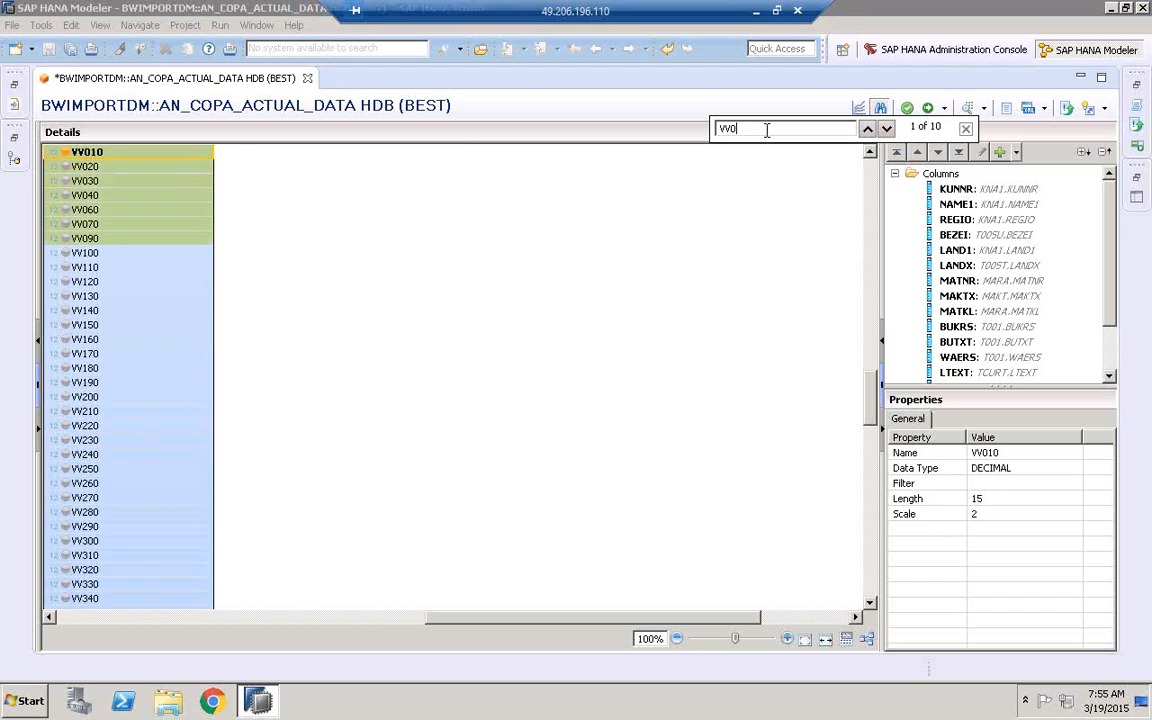
pyautogui.write('70')
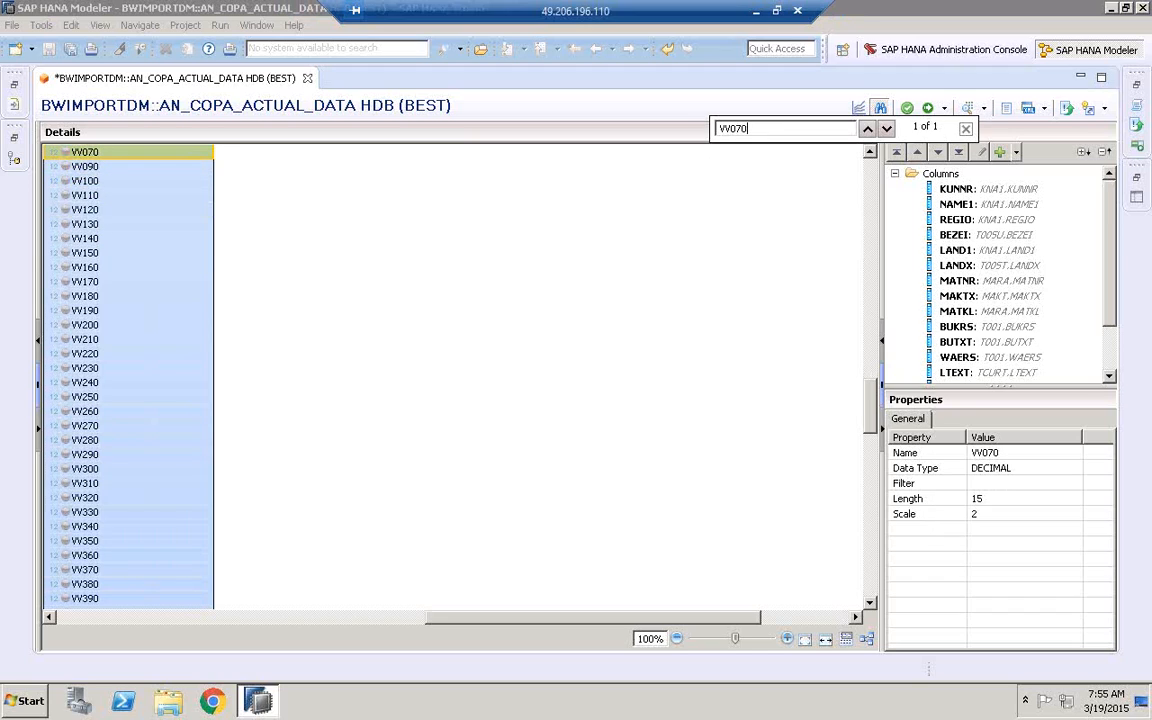
pyautogui.click(60, 150)
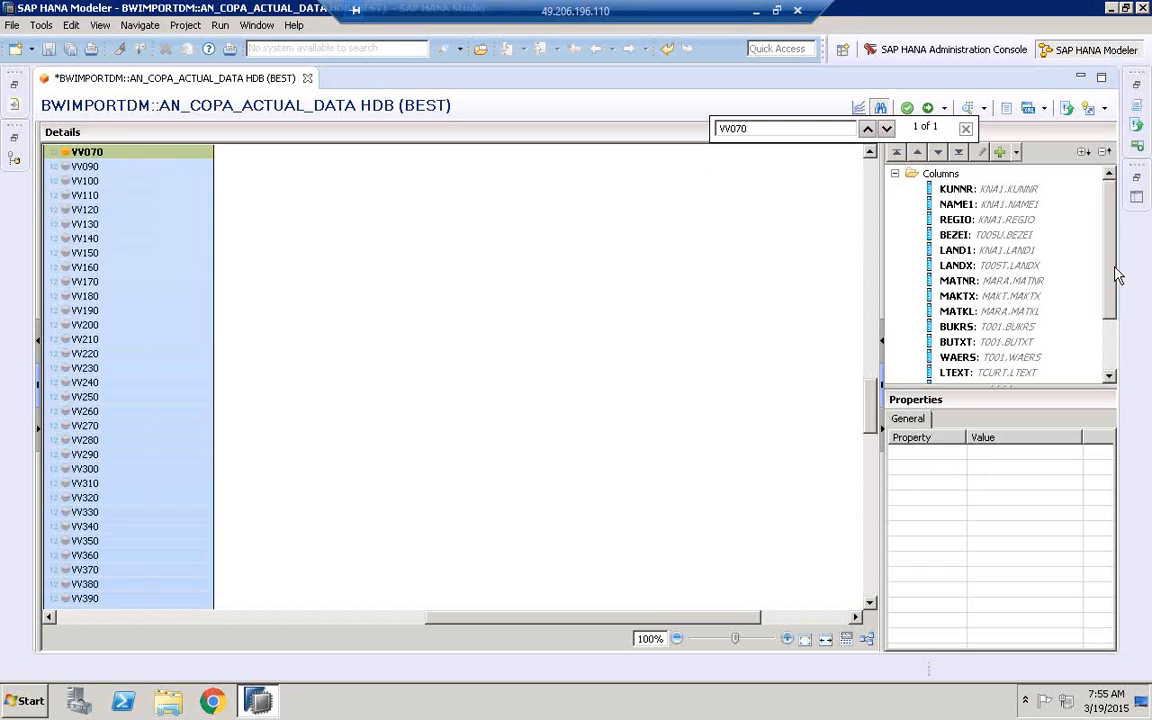
pyautogui.moveTo(1115, 280); pyautogui.dragTo(1118, 347)
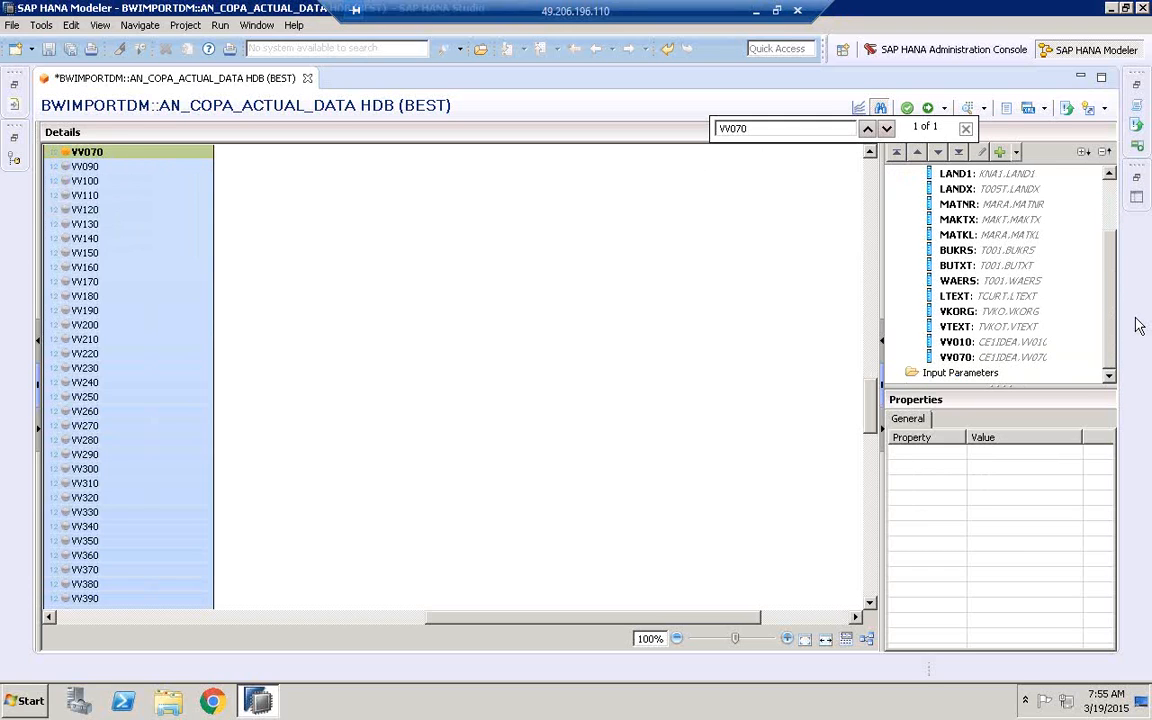
pyautogui.scroll(2, 1080, 221)
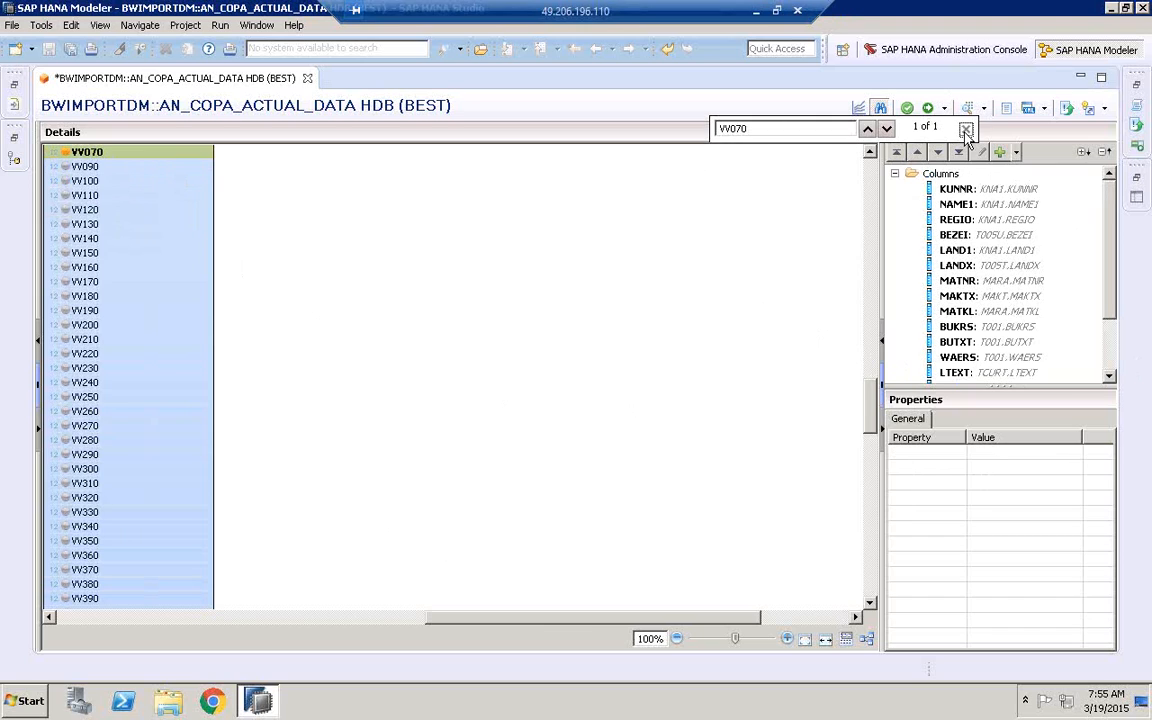
pyautogui.click(965, 129)
# Review the joined tables and their selected output fields across the data foundation diagram
pyautogui.moveTo(871, 410); pyautogui.dragTo(937, 227)
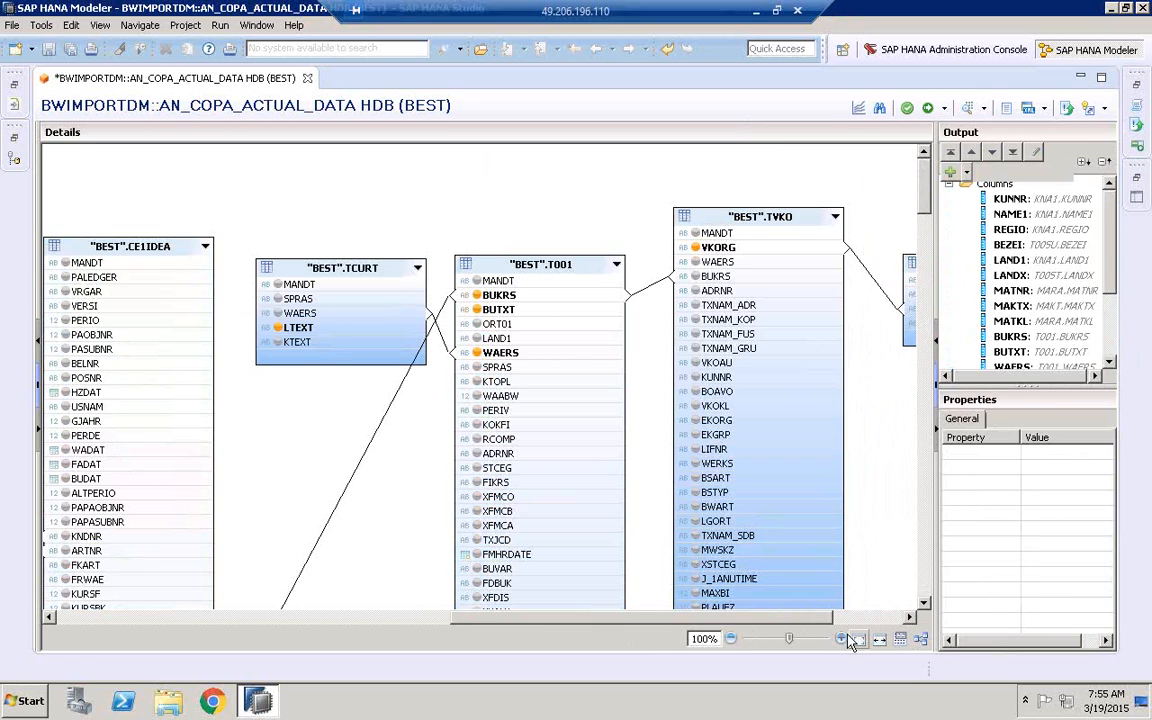
pyautogui.click(731, 639)
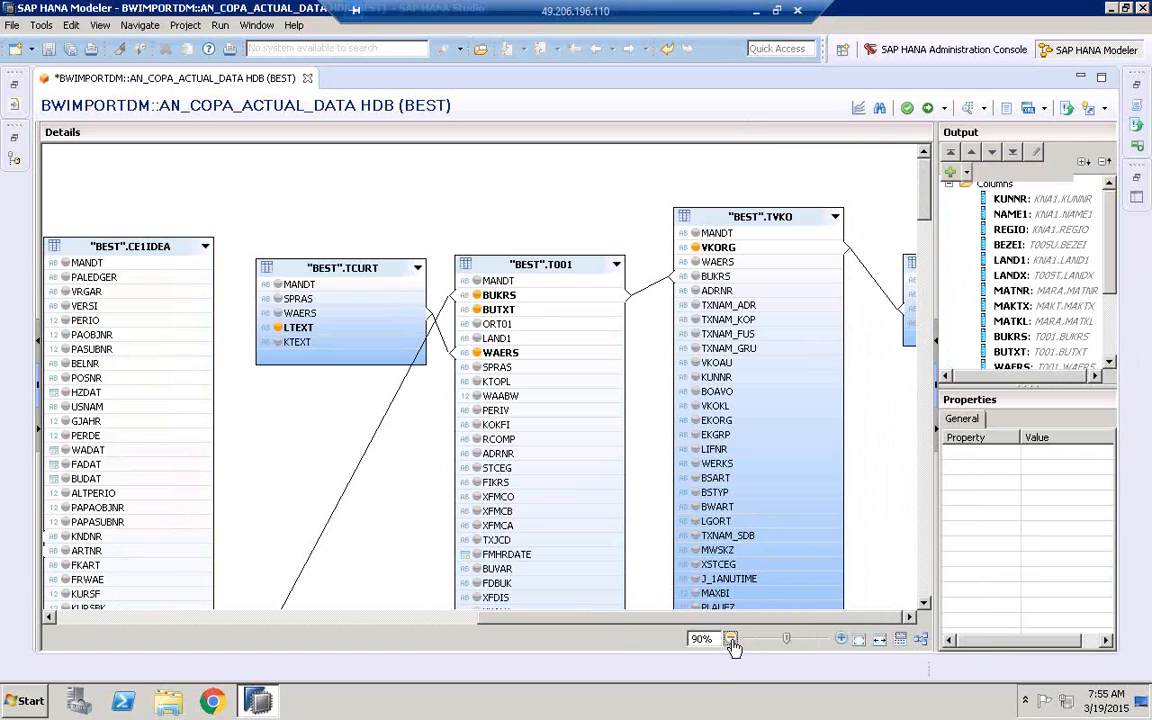
pyautogui.click(731, 639)
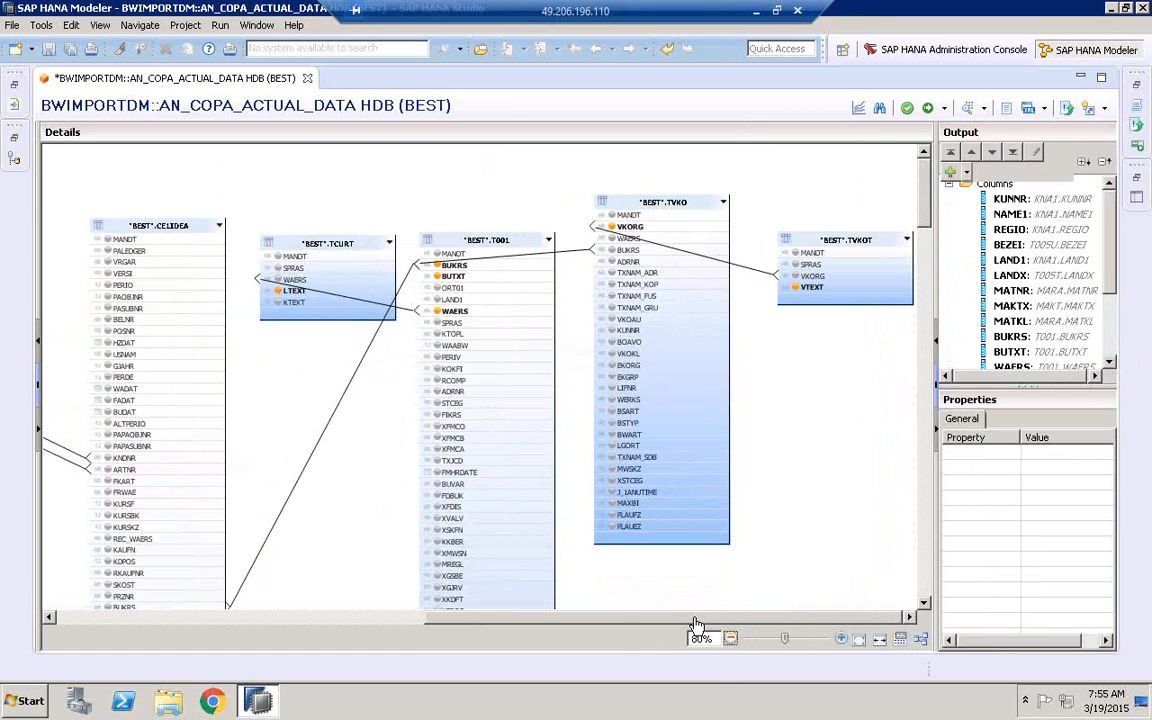
pyautogui.moveTo(712, 625); pyautogui.dragTo(318, 612)
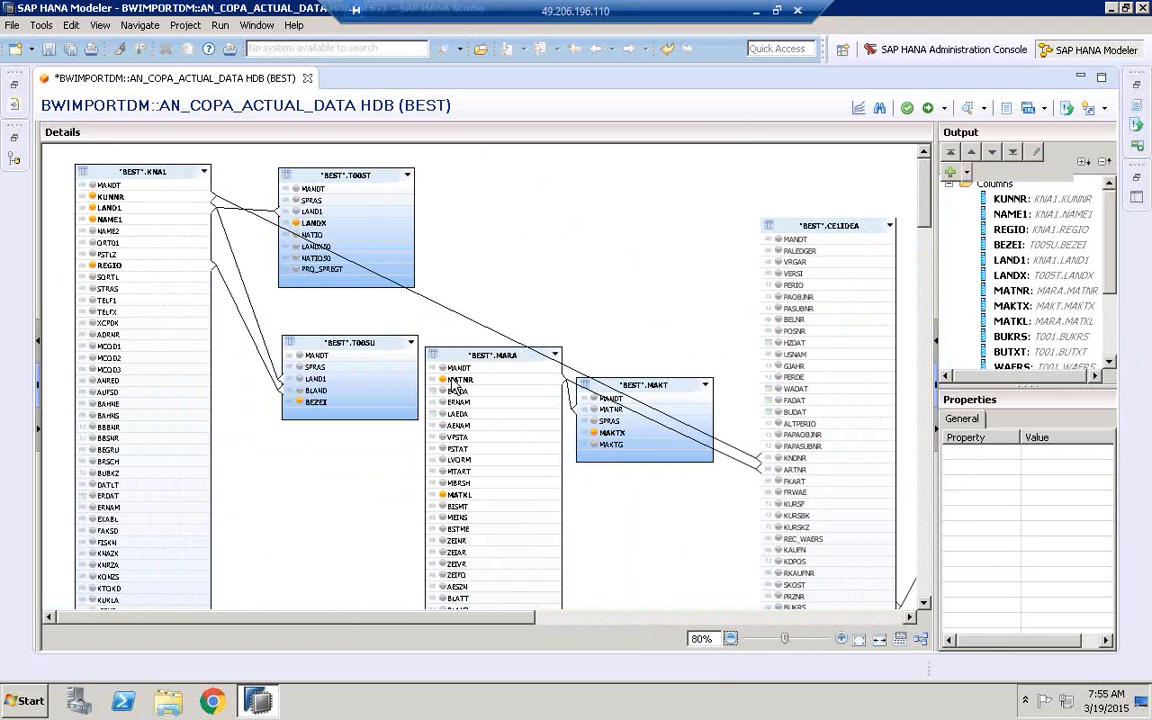
pyautogui.click(841, 640)
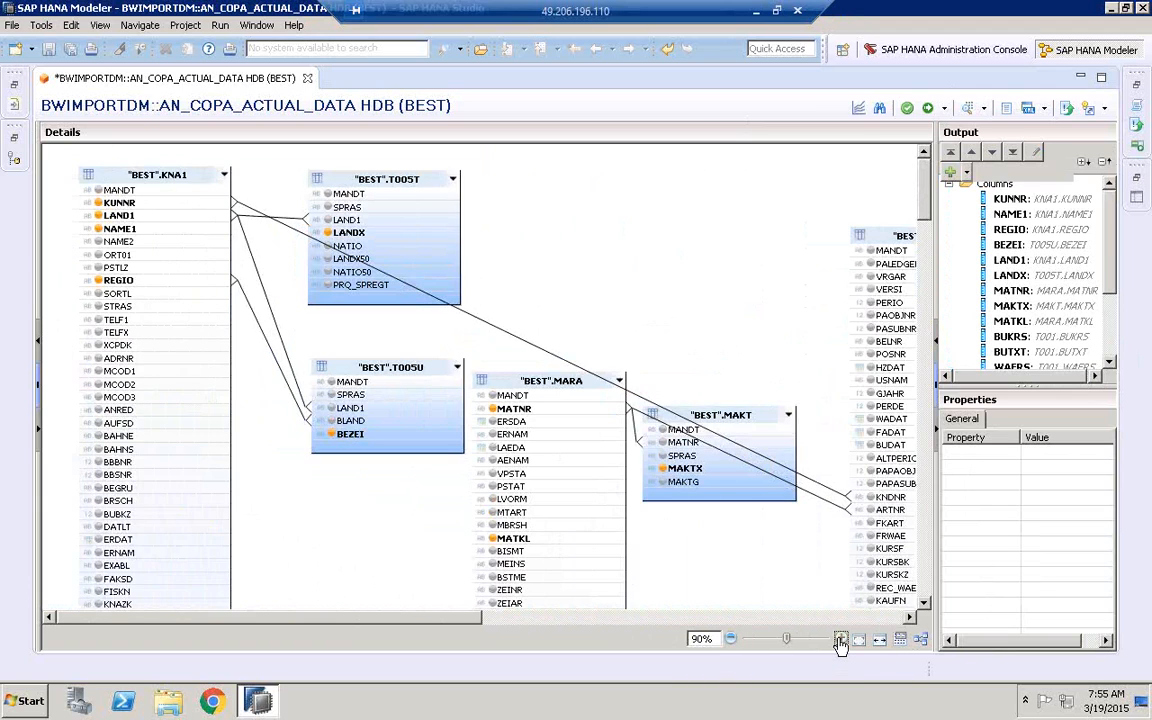
pyautogui.click(841, 640)
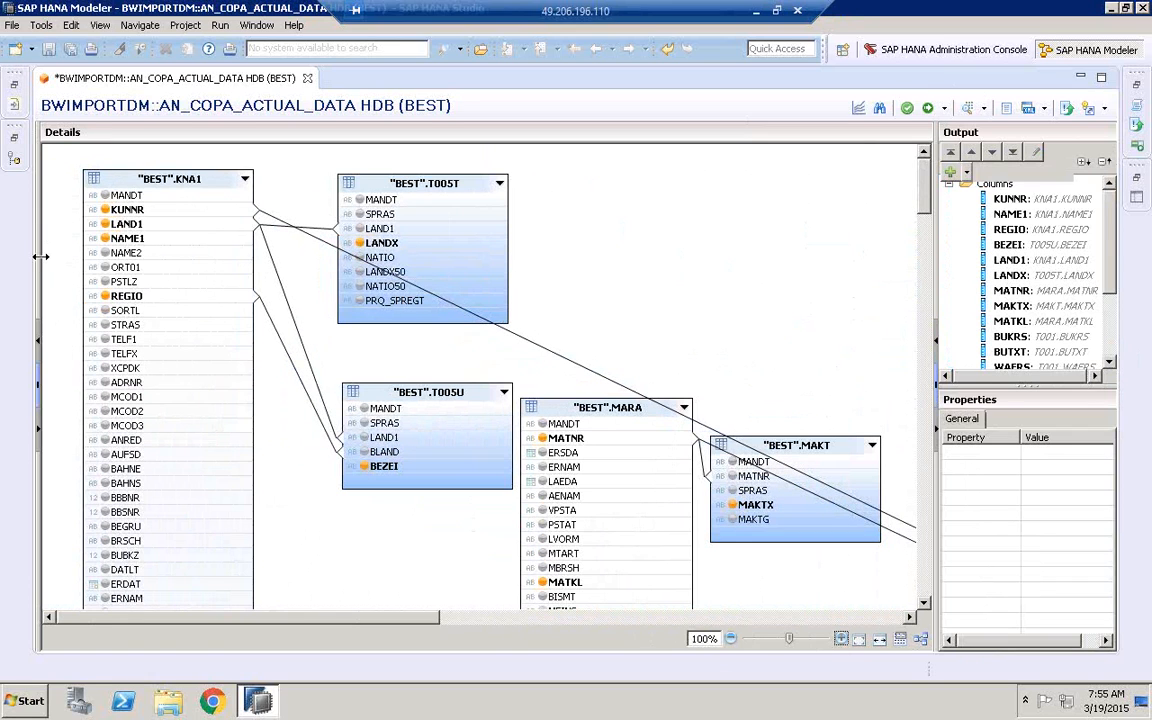
# Bring the scenario back into view and compare the Star Join's columns with the tables in the Data Foundation
pyautogui.moveTo(44, 258); pyautogui.dragTo(362, 262)
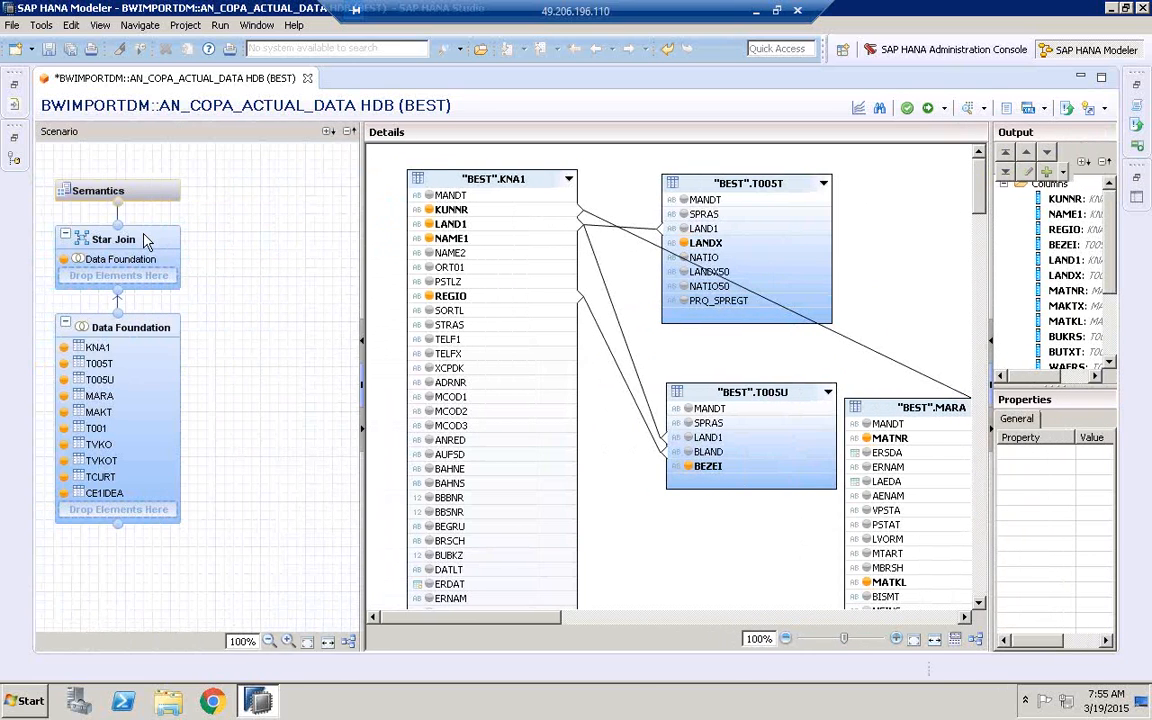
pyautogui.moveTo(90, 237)
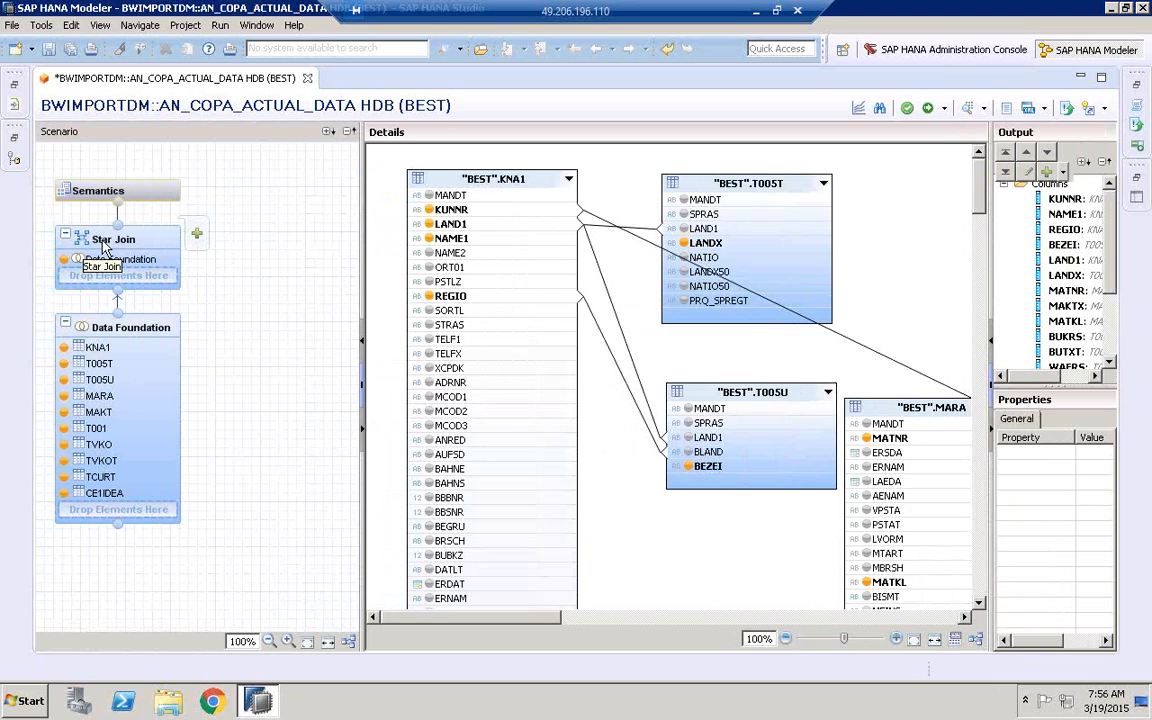
pyautogui.click(90, 246)
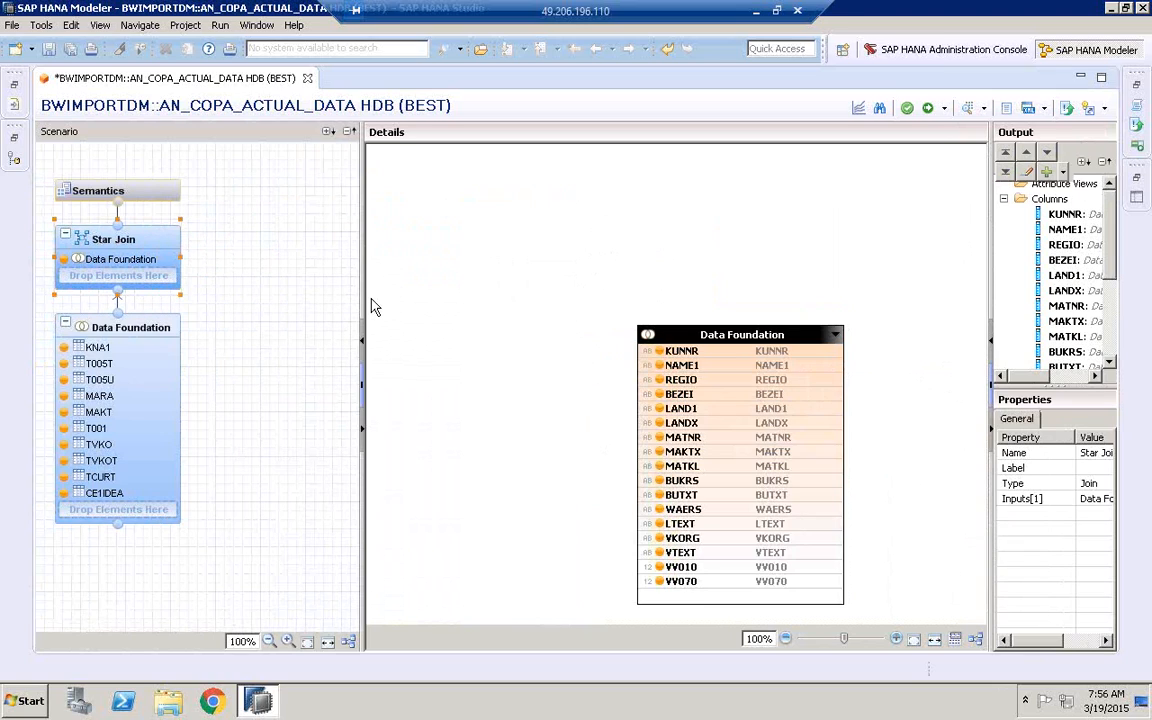
pyautogui.moveTo(363, 304); pyautogui.dragTo(232, 306)
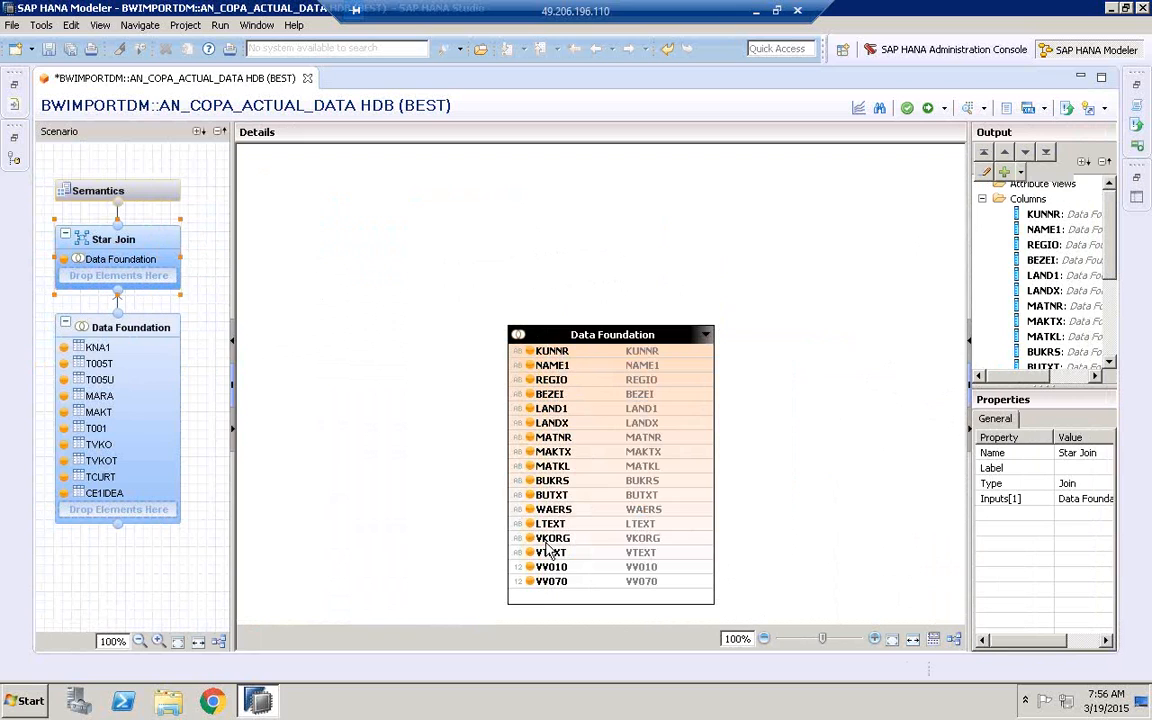
pyautogui.click(99, 334)
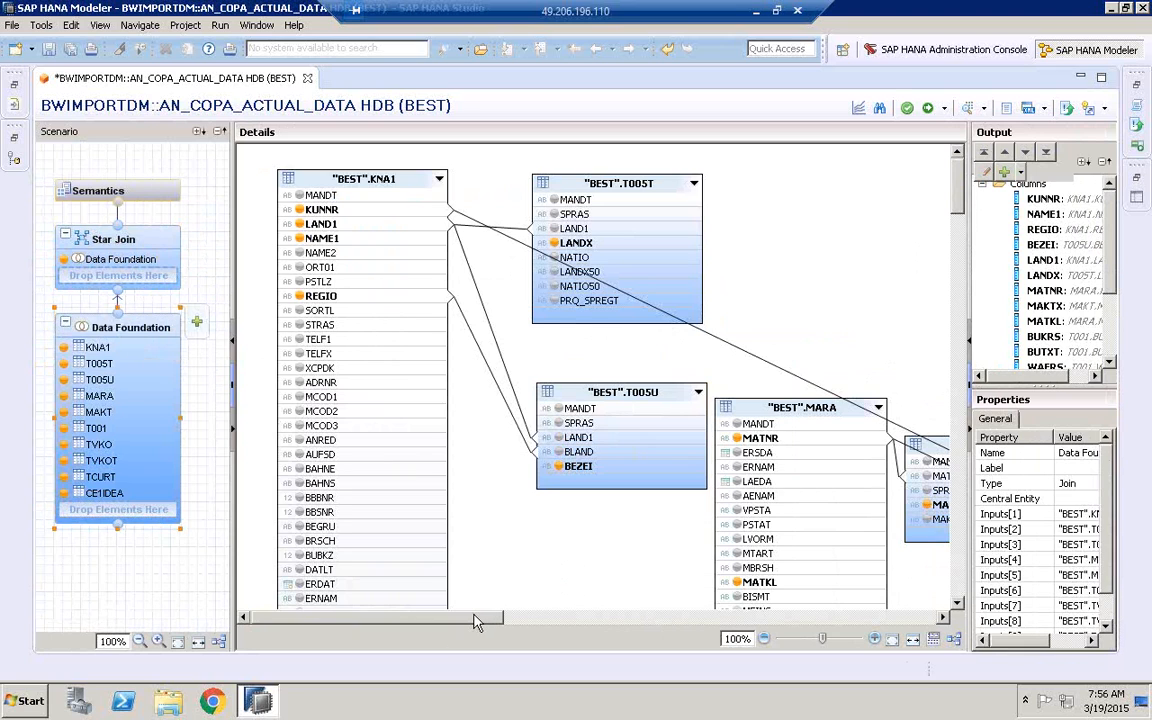
pyautogui.moveTo(475, 621); pyautogui.dragTo(688, 622)
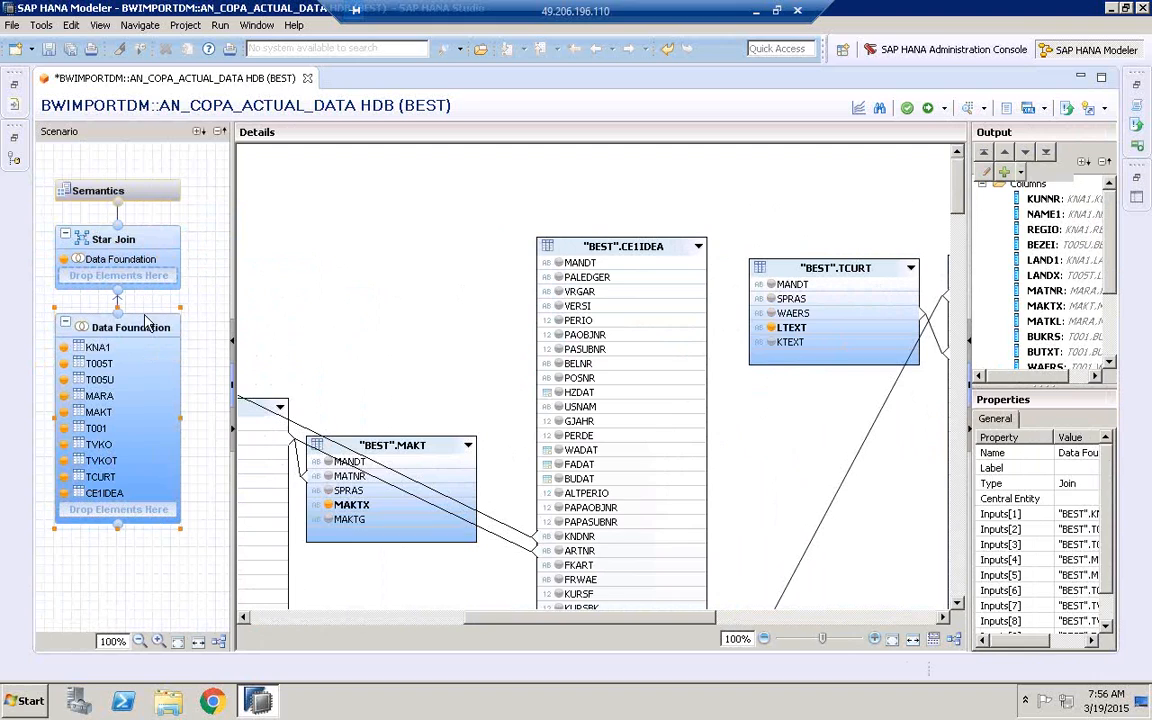
pyautogui.click(127, 243)
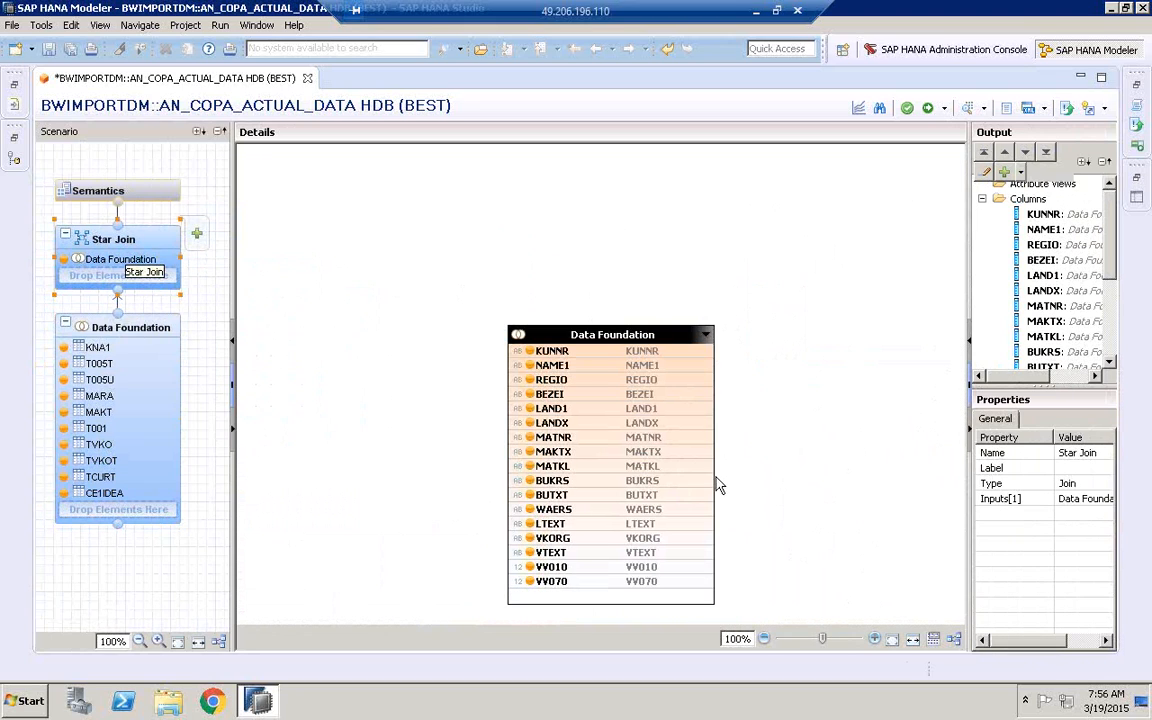
# Open the Semantics node and enlarge its list of local columns to show every column
pyautogui.click(103, 199)
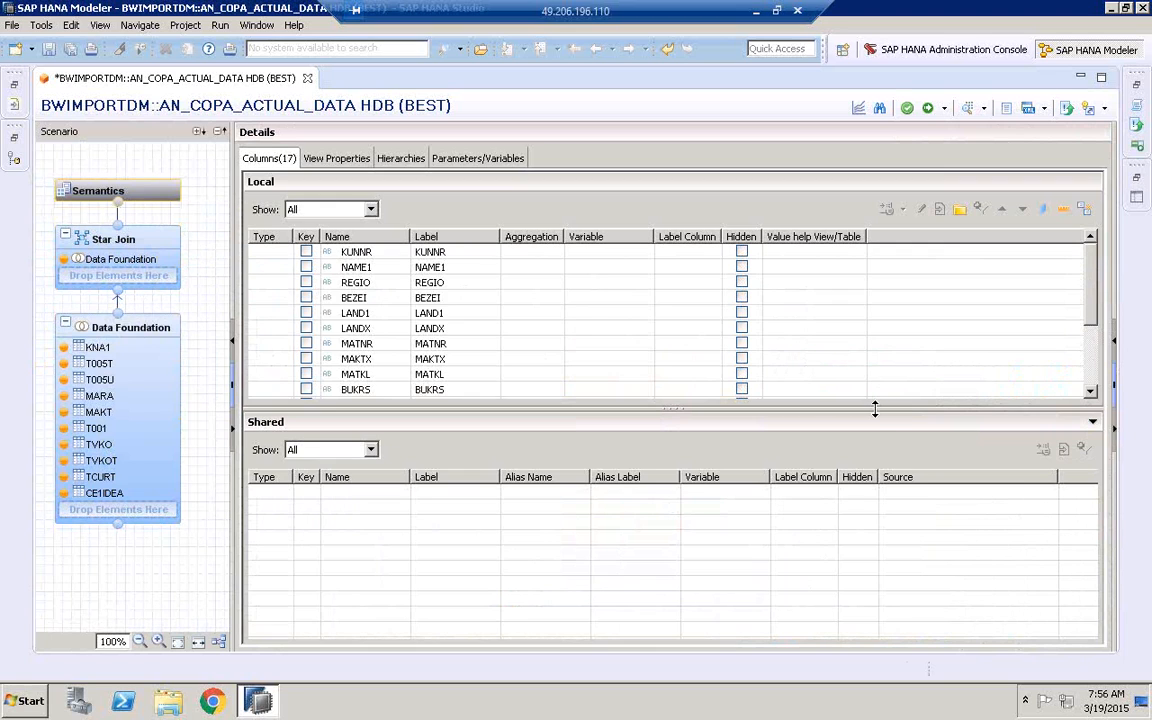
pyautogui.moveTo(875, 431); pyautogui.dragTo(851, 607)
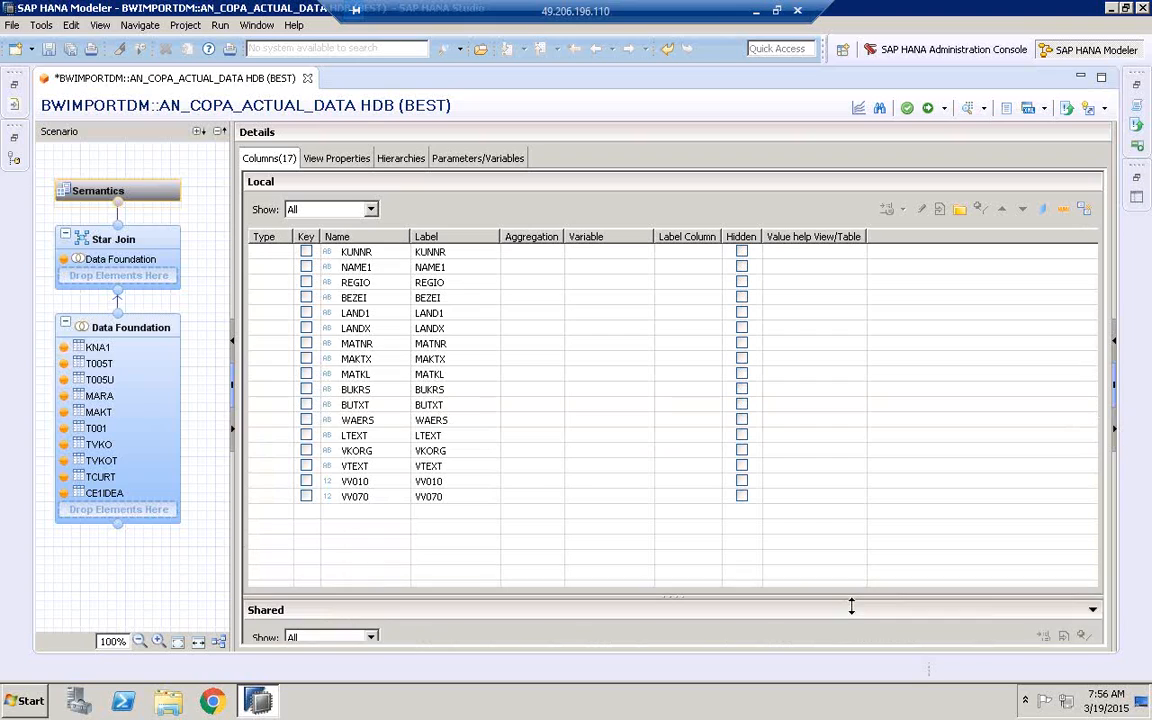
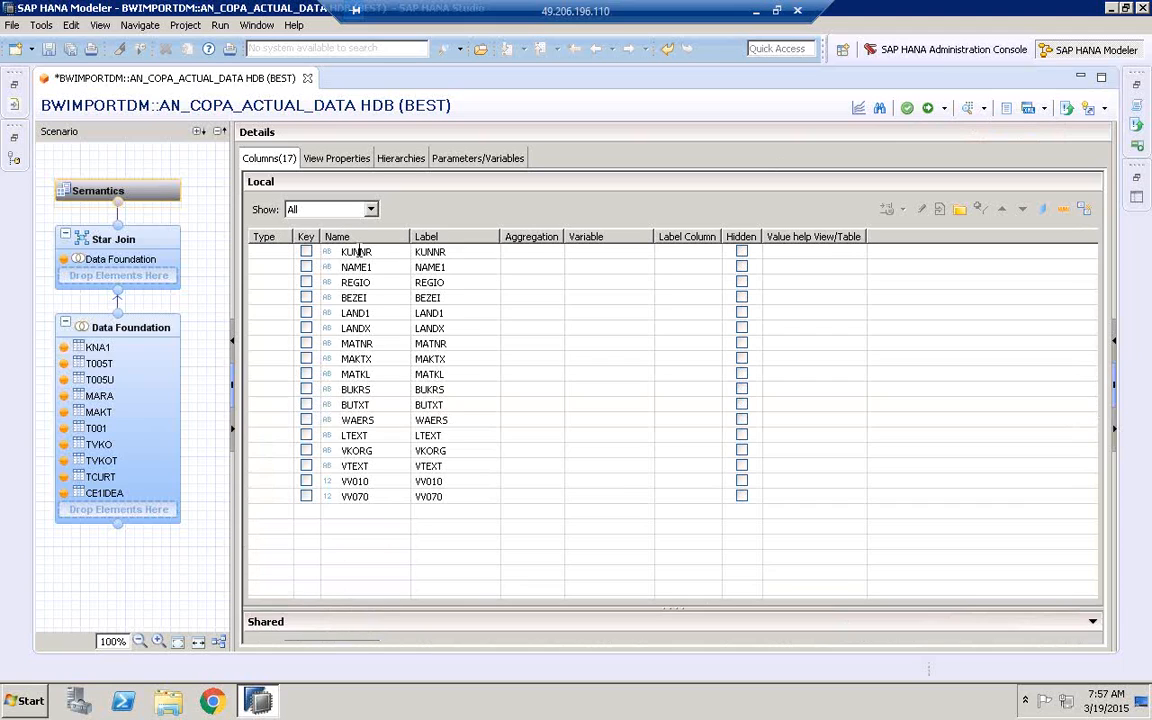
# Classify column KUNNR as an attribute and VV010 as a measure, and validate the analytic view
pyautogui.click(277, 253)
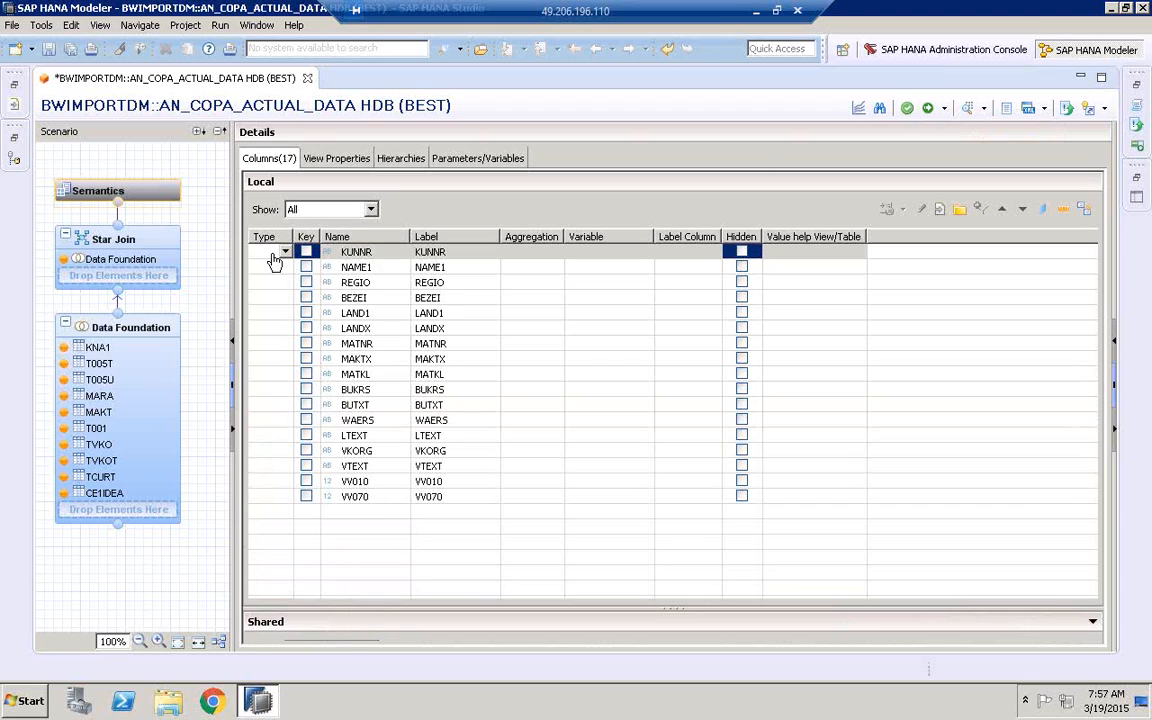
pyautogui.click(284, 252)
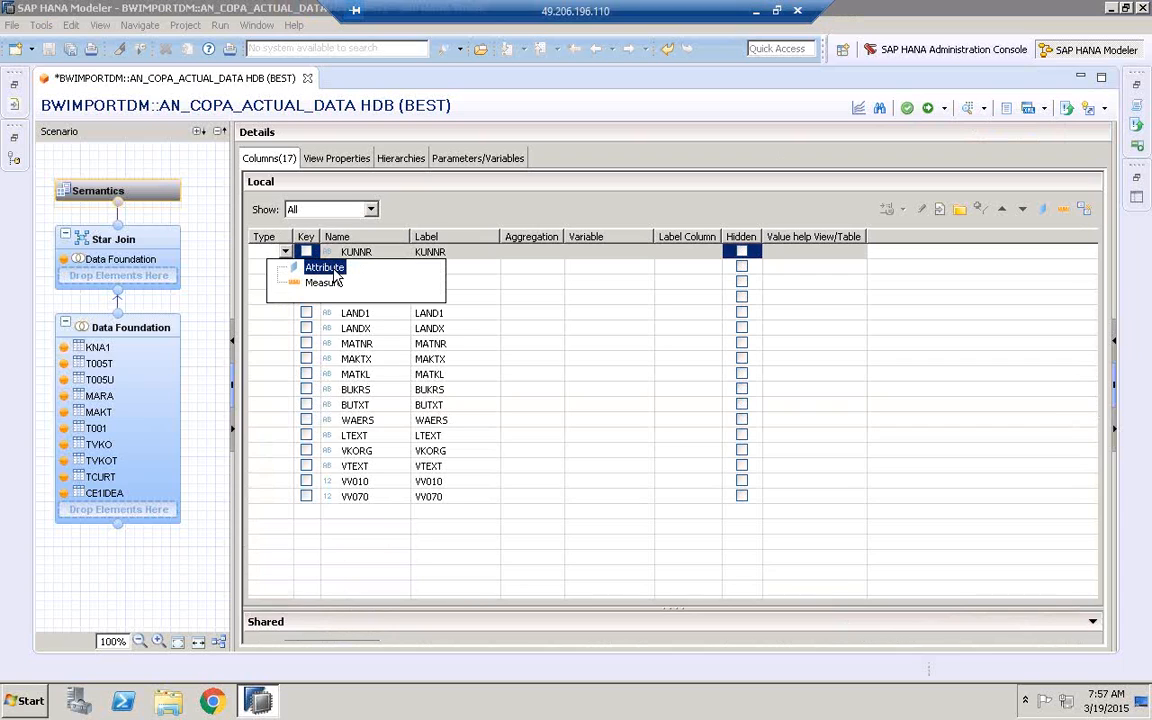
pyautogui.click(335, 268)
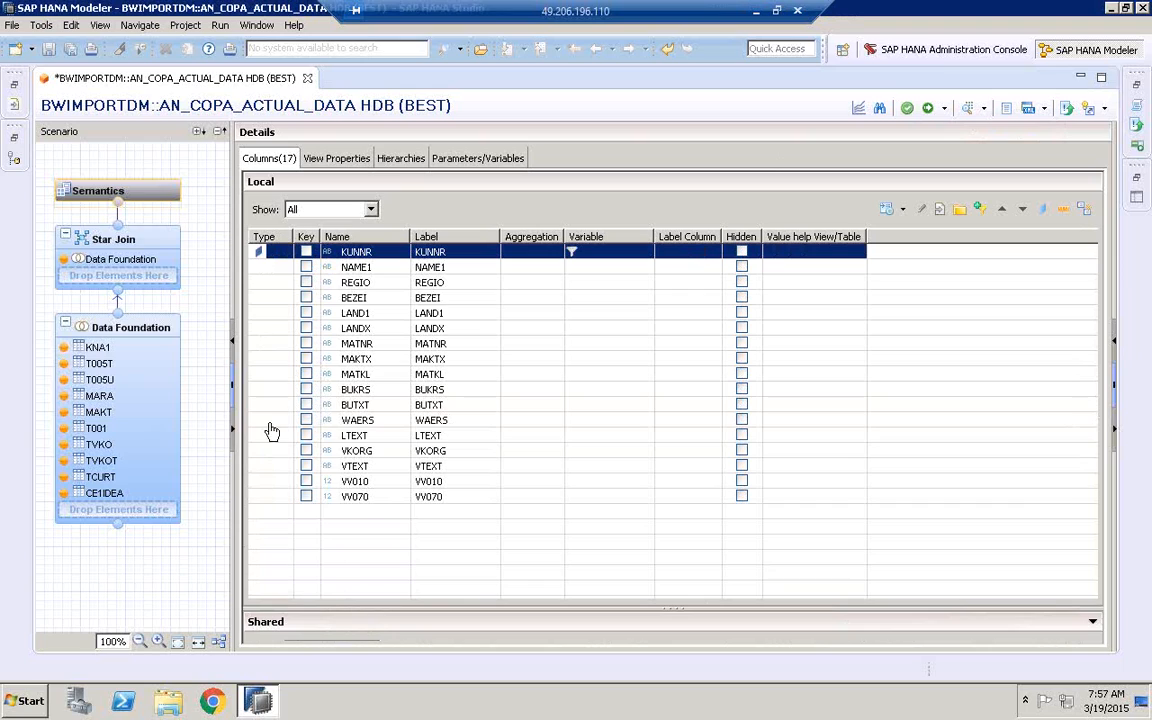
pyautogui.click(351, 481)
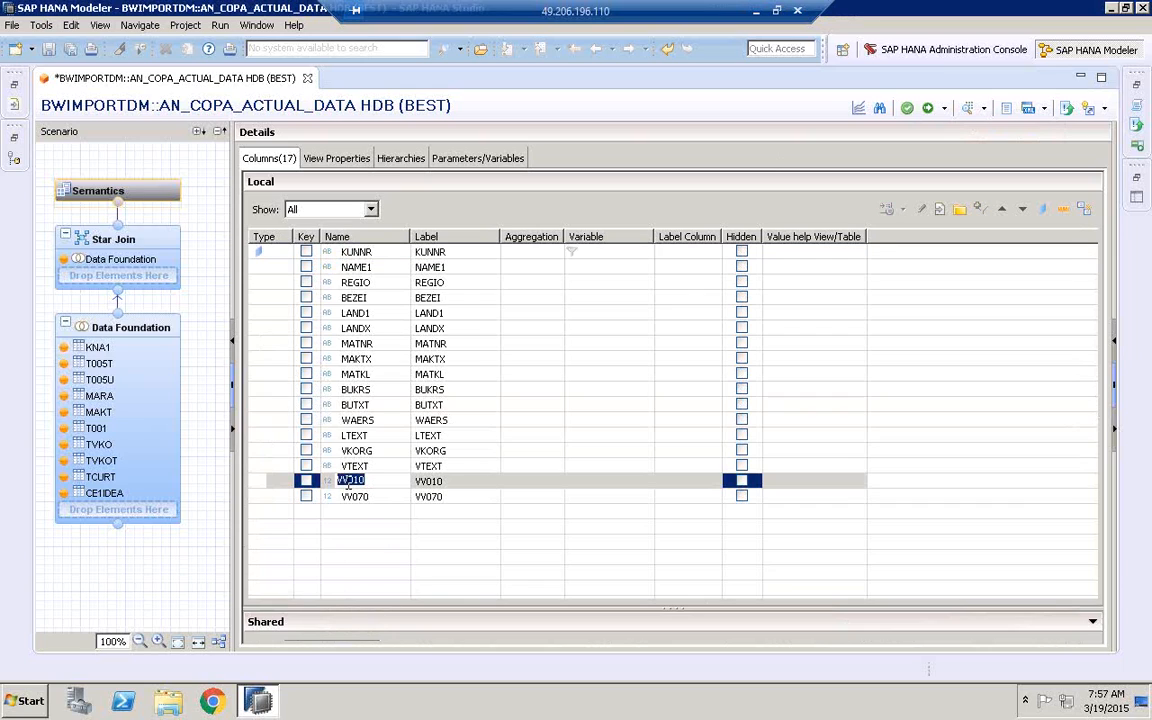
pyautogui.click(285, 484)
pyautogui.click(285, 484)
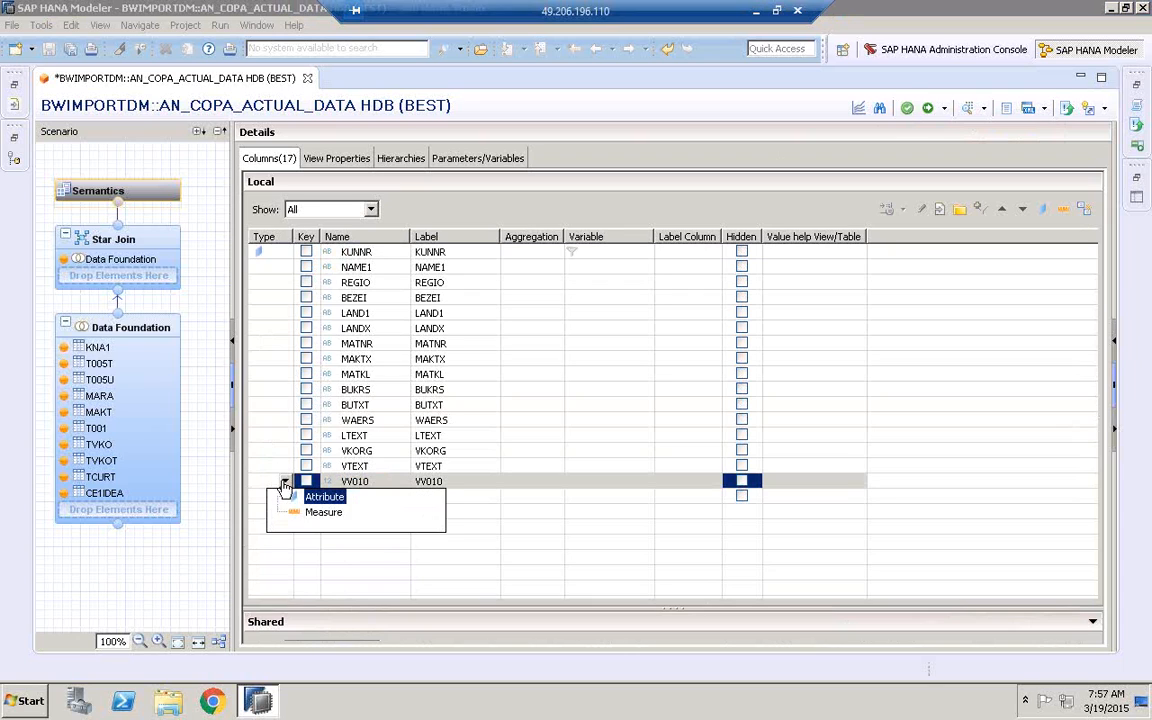
pyautogui.click(312, 514)
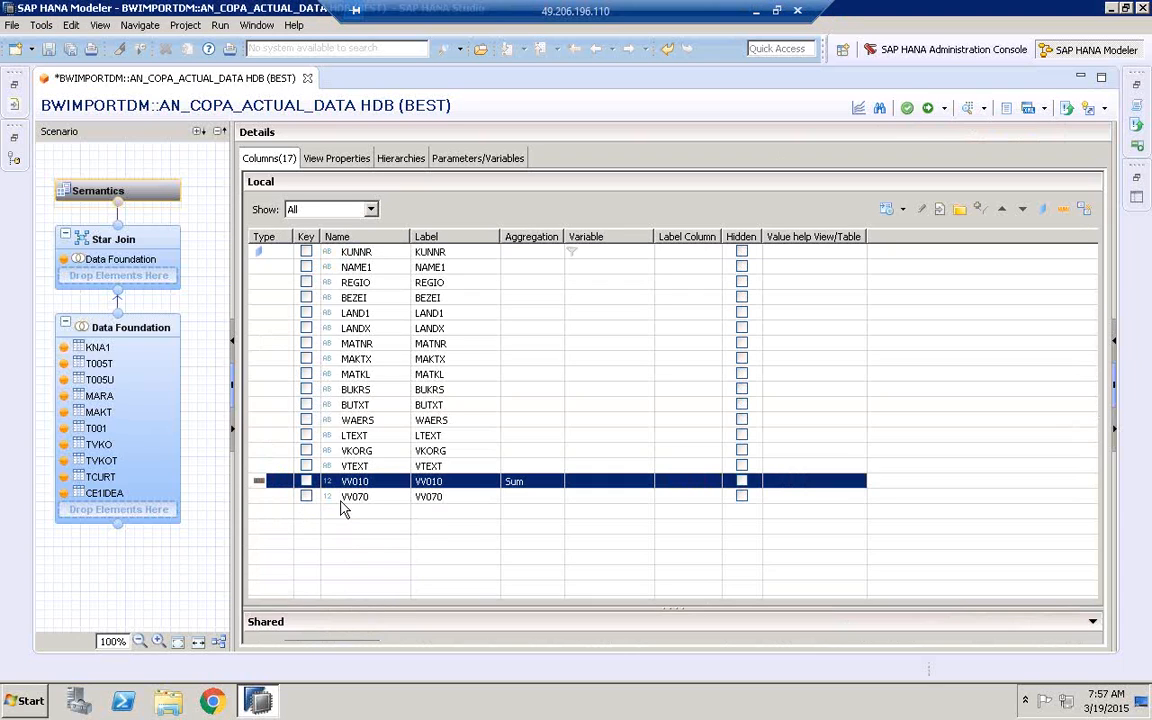
pyautogui.click(352, 389)
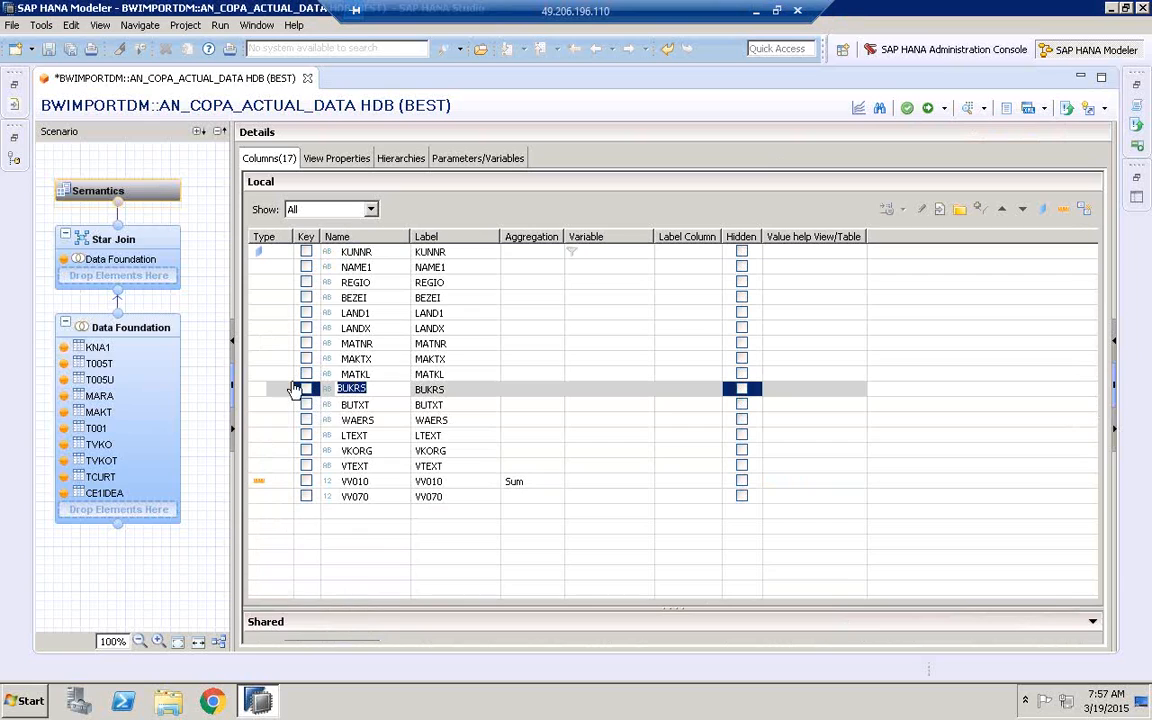
pyautogui.click(910, 111)
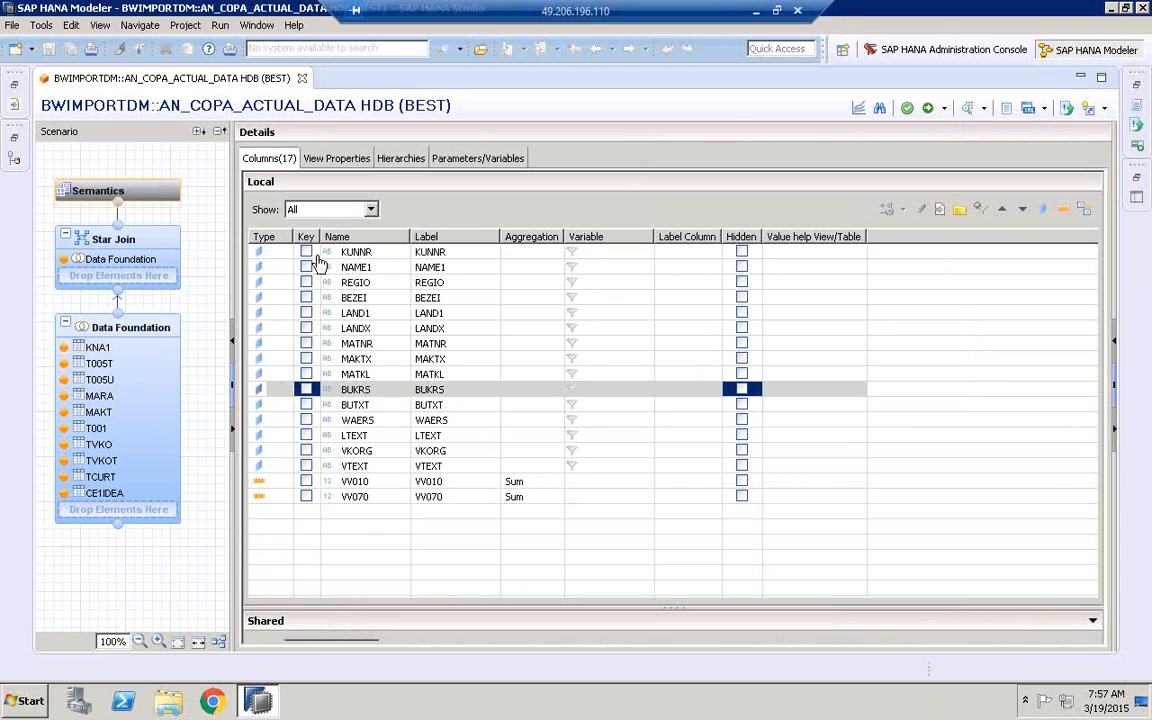
# Activate the analytic view and create a new change described as "BWIMPORTDM COPAMODEL"
pyautogui.click(930, 112)
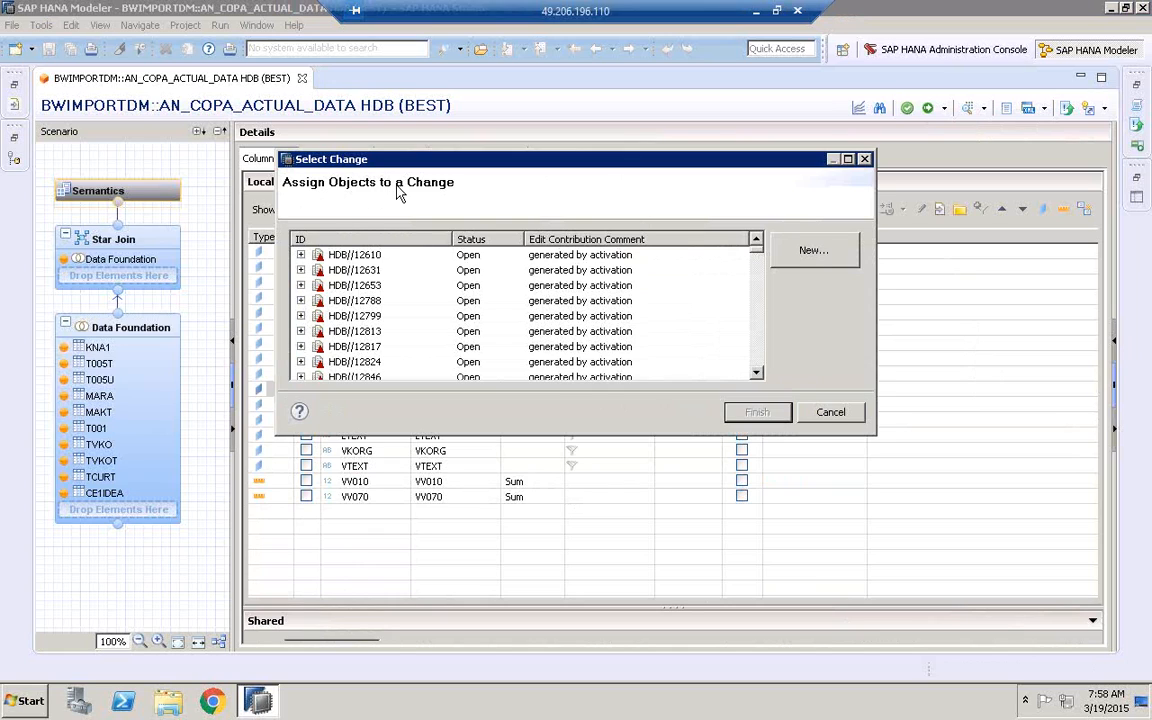
pyautogui.click(814, 252)
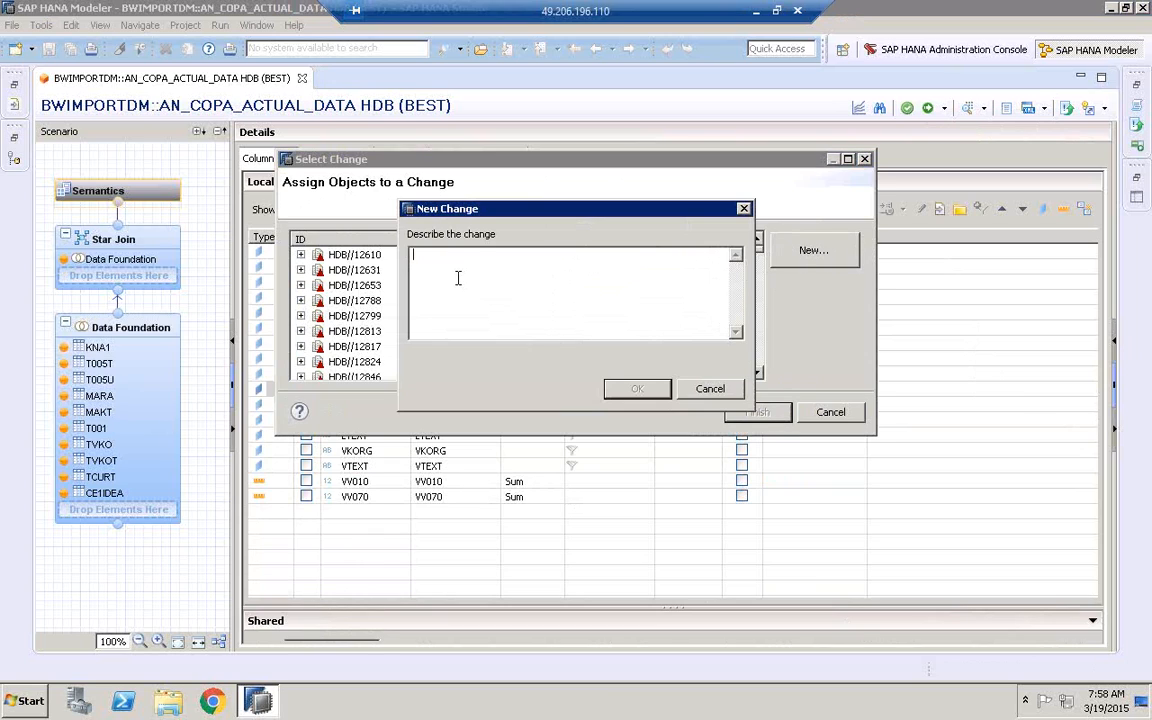
pyautogui.write('BW74EHP7:6400')
pyautogui.hotkey('ctrl', 'a')
pyautogui.press('BackSpace')
pyautogui.write('BWIMPORTDMCO')
pyautogui.press('BackSpace')
pyautogui.press('BackSpace')
pyautogui.press('BackSpace')
pyautogui.write('COPAMO')
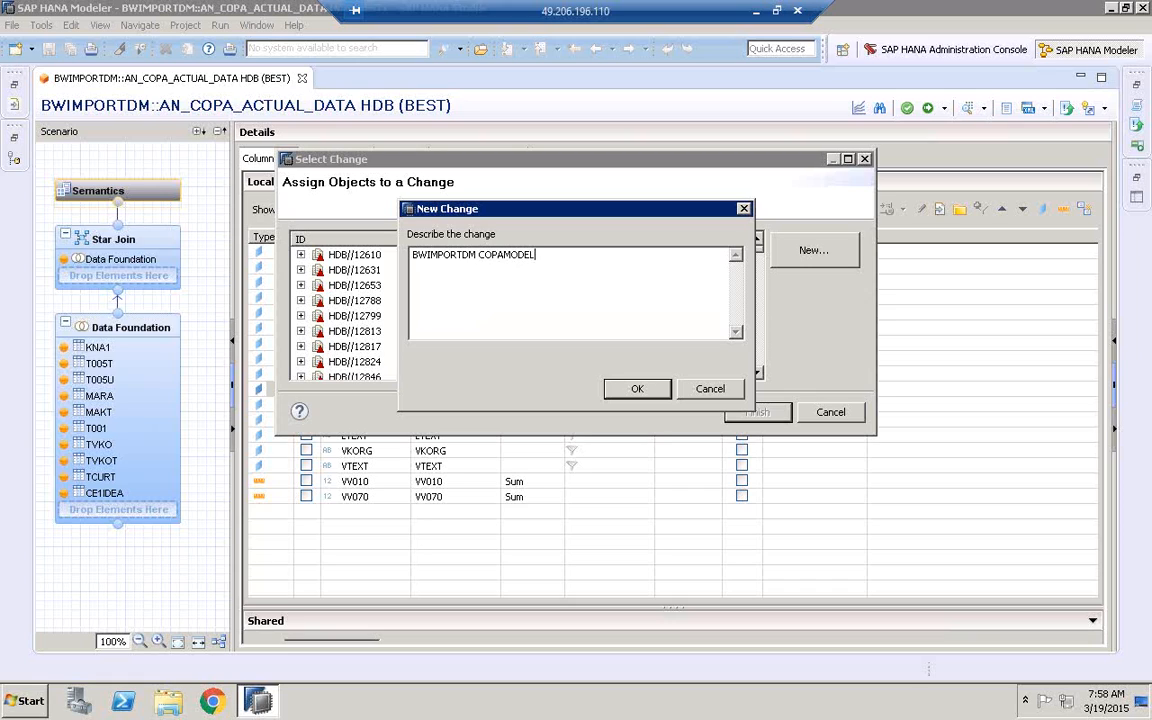
pyautogui.click(630, 390)
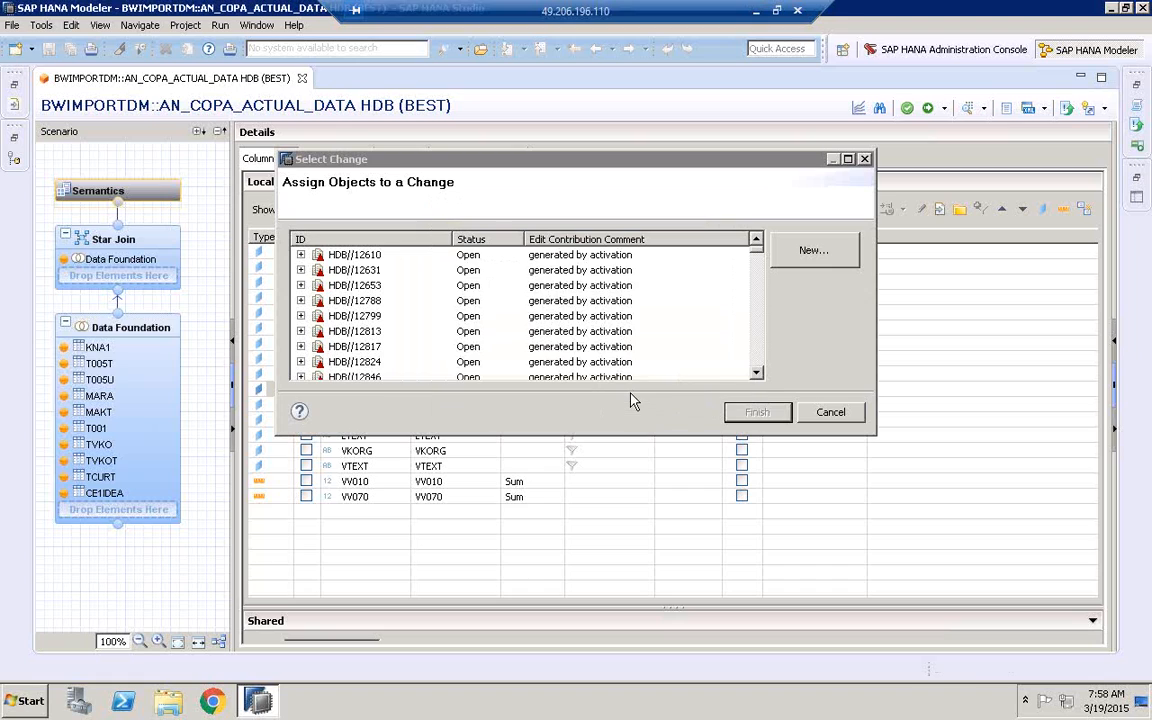
# Complete the activation by assigning the view to change HDB//12610, and check the activation job in the Job Log
pyautogui.click(662, 262)
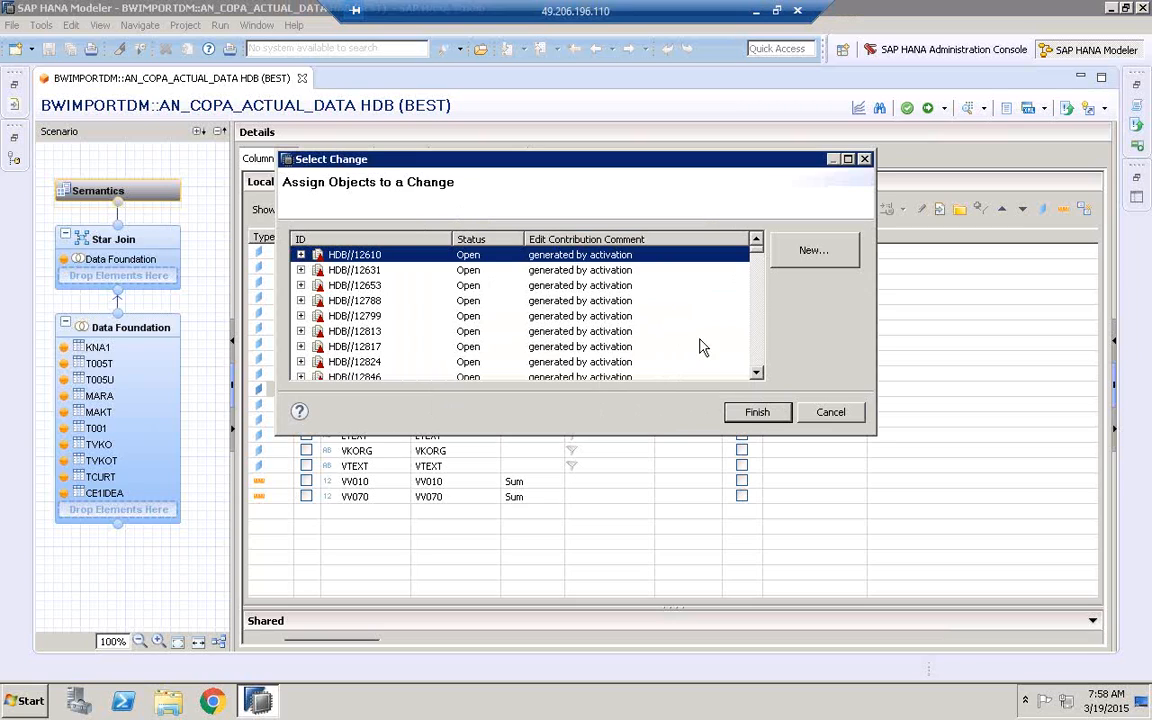
pyautogui.click(757, 415)
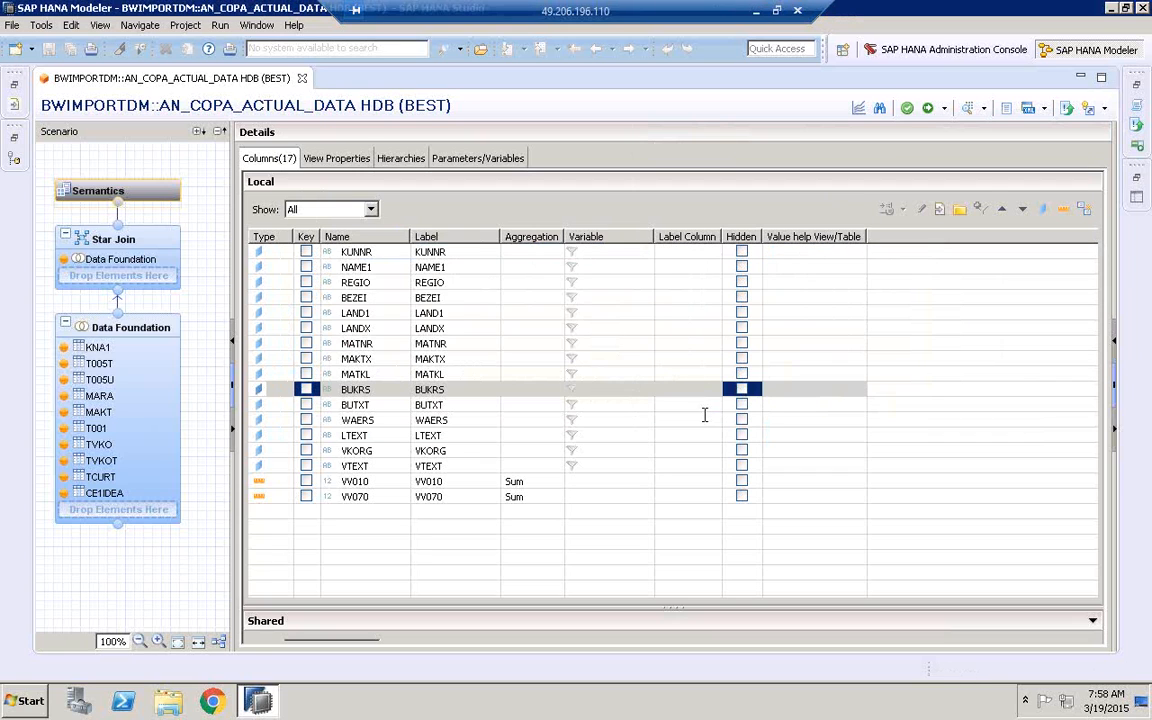
pyautogui.click(1136, 27)
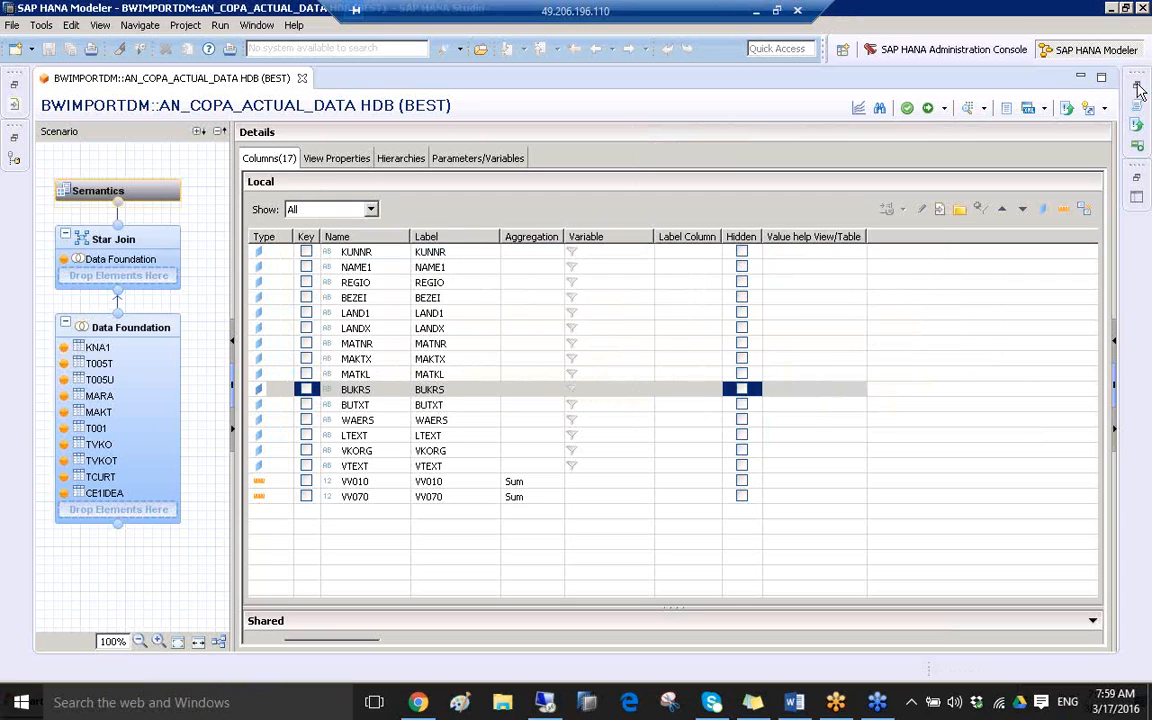
pyautogui.click(1140, 92)
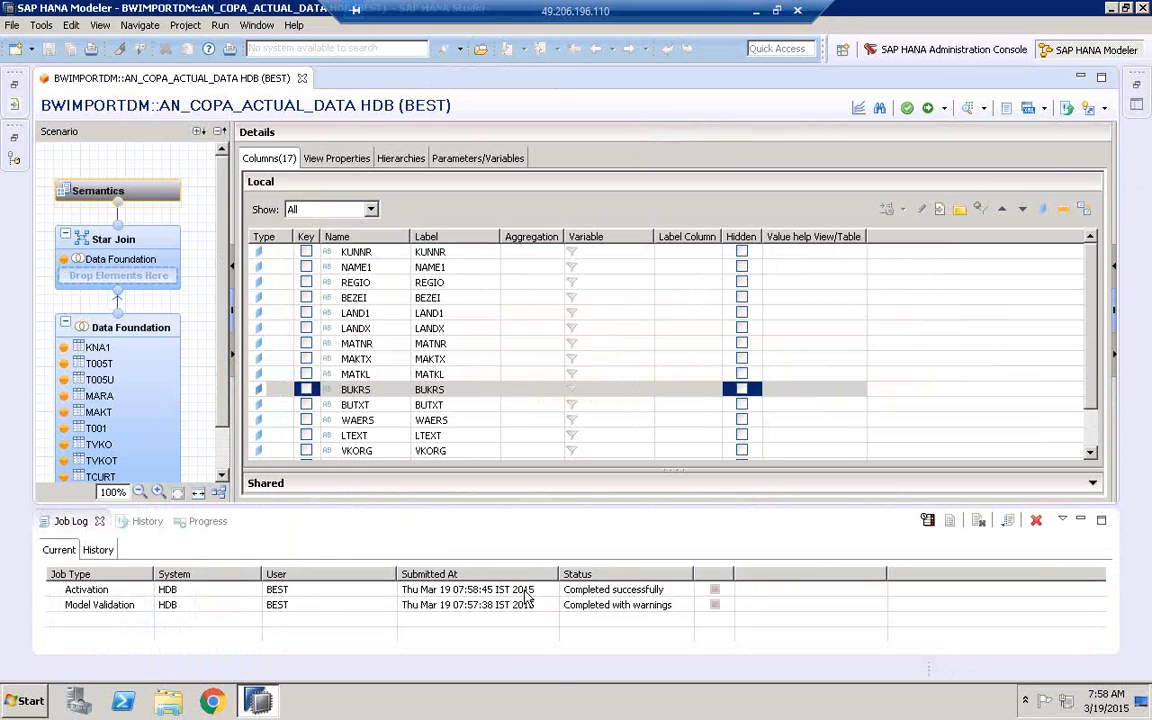
pyautogui.click(527, 589)
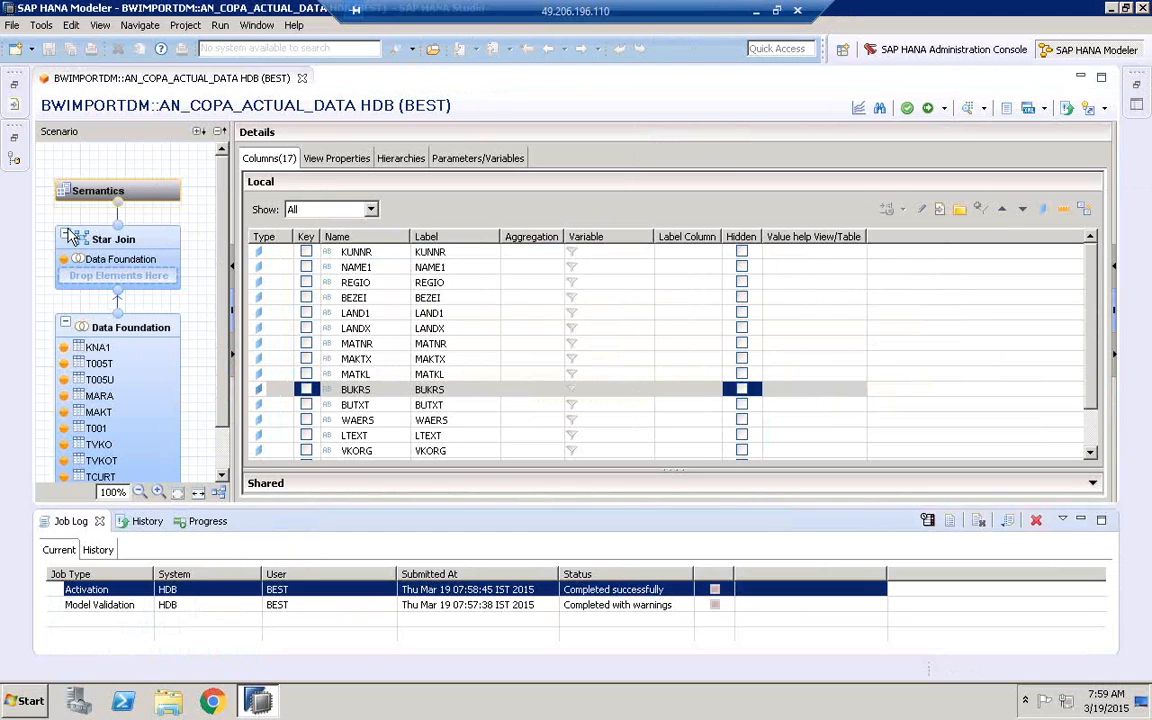
# Restore and widen the Systems tree, and locate AN_COPA_ACTUAL_DATA among the analytic views of package BWIMPORTDM
pyautogui.click(14, 88)
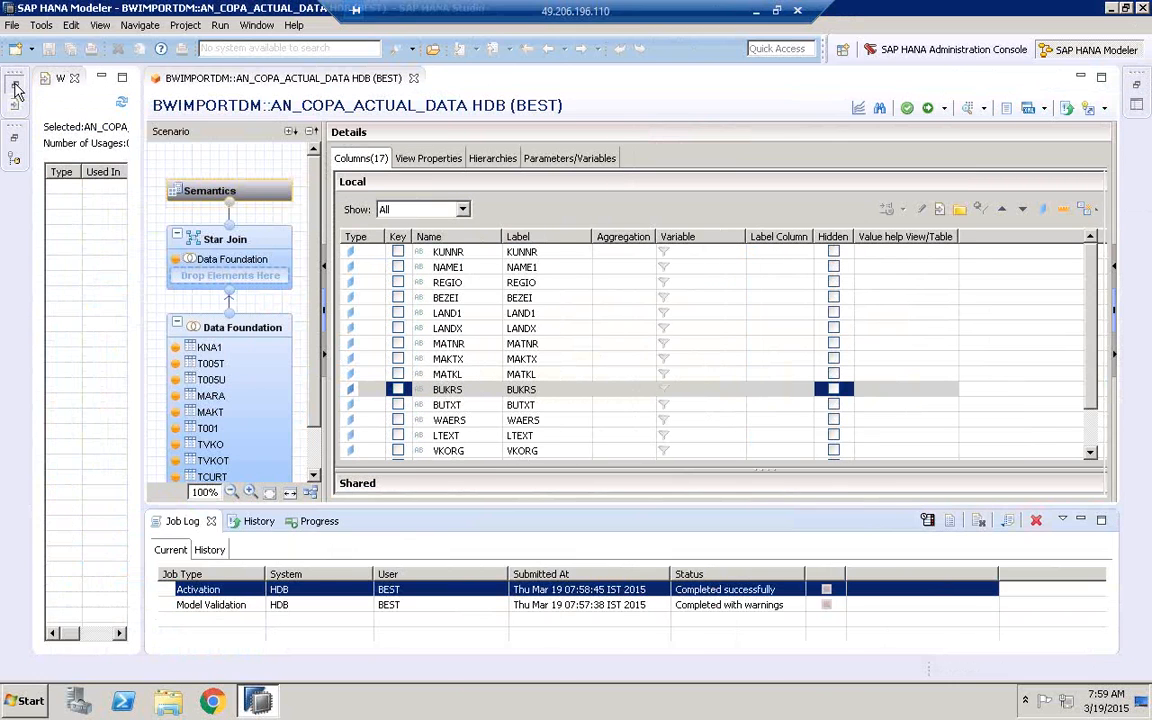
pyautogui.click(15, 103)
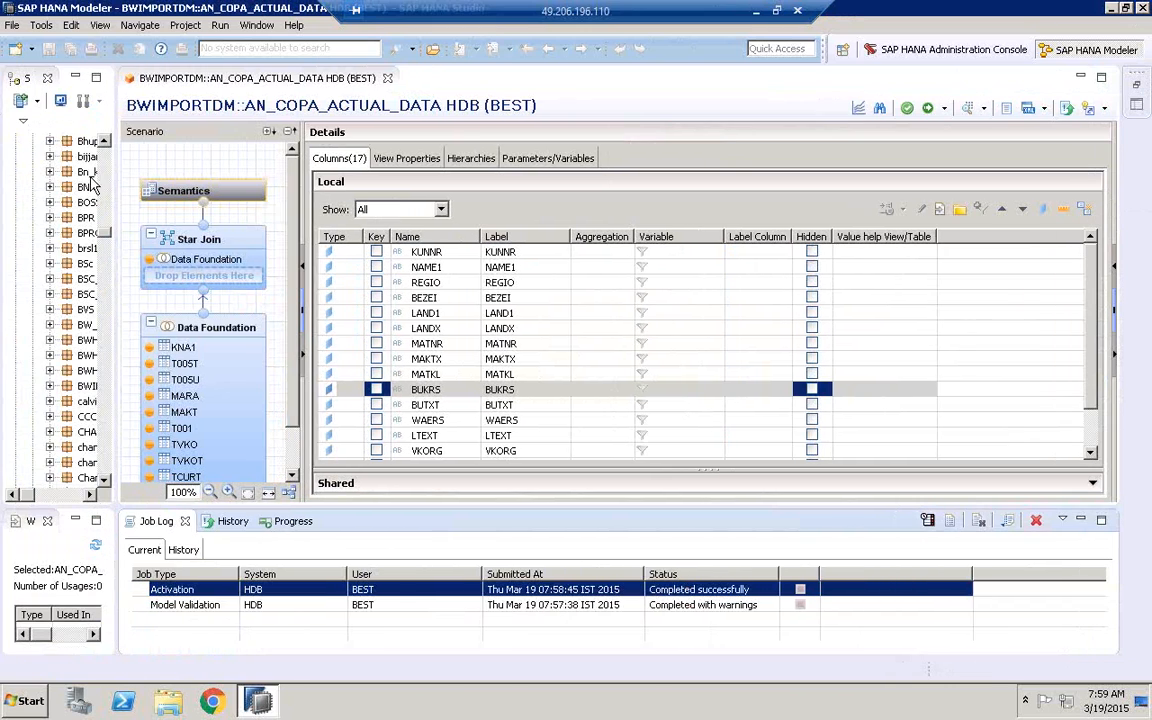
pyautogui.moveTo(115, 196); pyautogui.dragTo(277, 196)
pyautogui.click(95, 257)
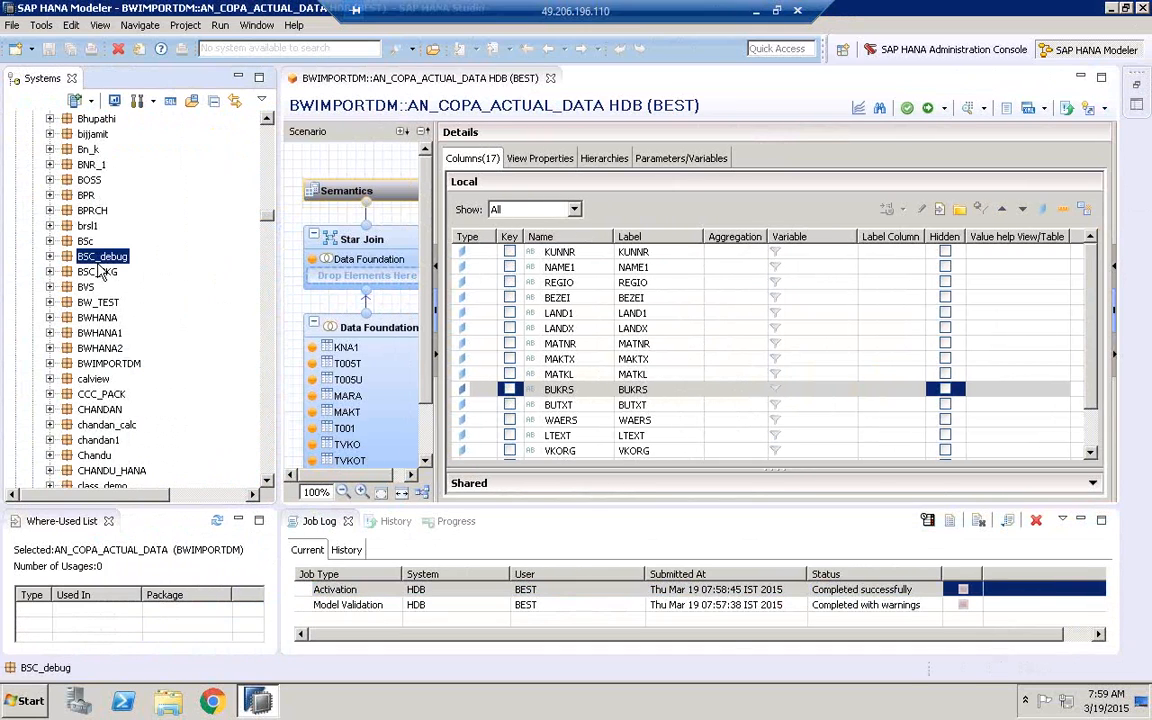
pyautogui.click(97, 302)
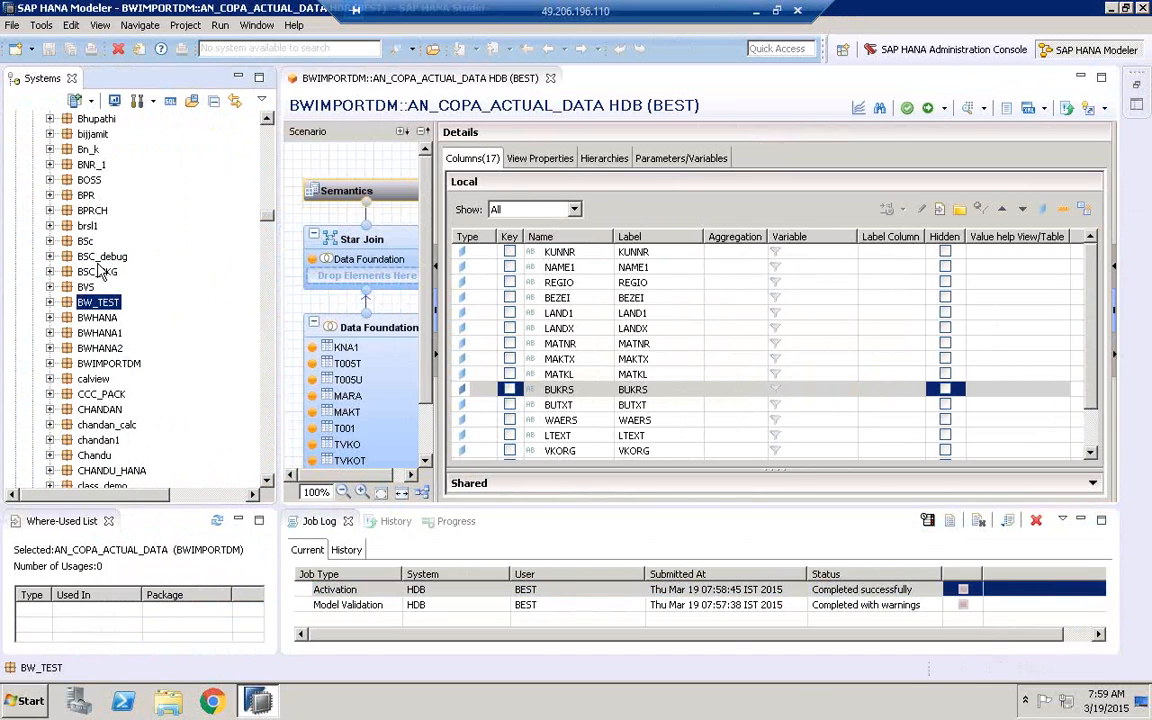
pyautogui.click(115, 365)
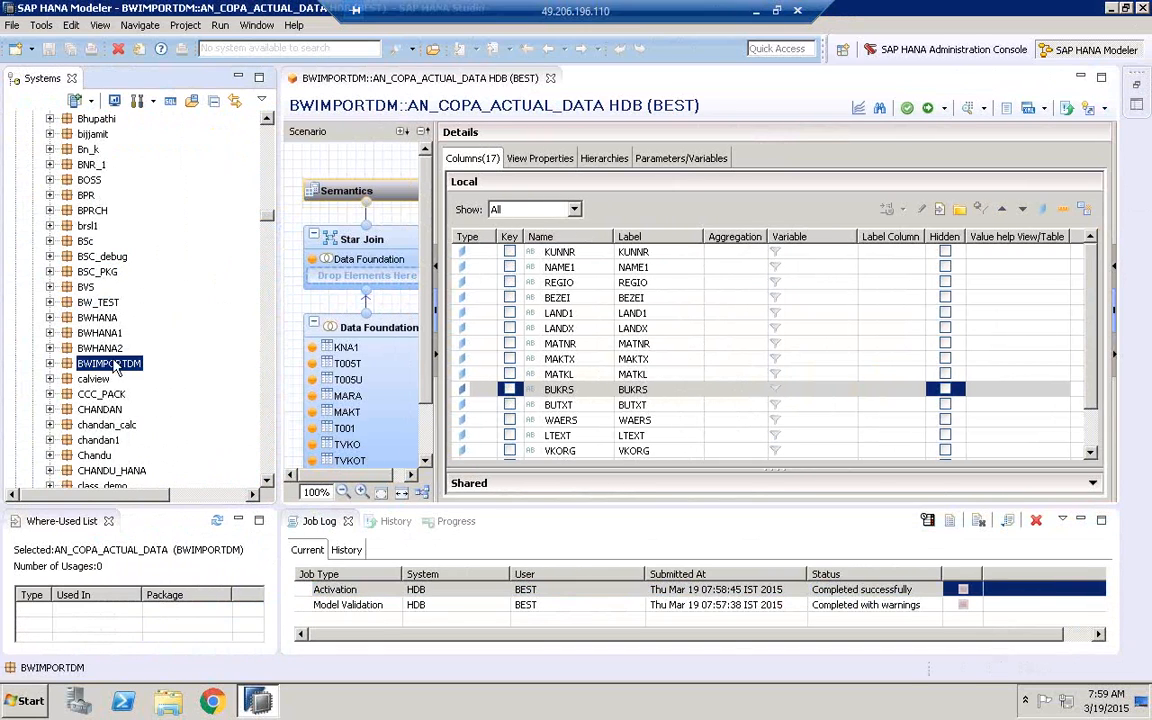
pyautogui.click(50, 363)
pyautogui.click(66, 379)
pyautogui.click(155, 397)
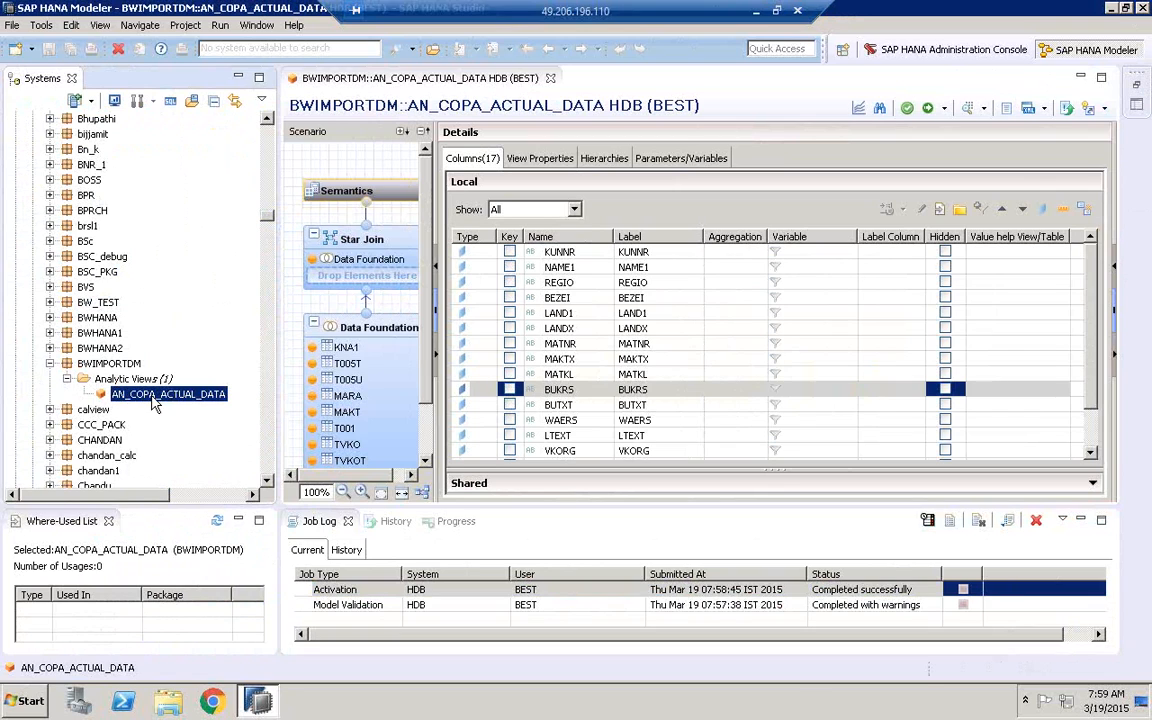
# Hide the Job Log, open the data preview of AN_COPA_ACTUAL_DATA and resize its panes for the analysis
pyautogui.click(1080, 520)
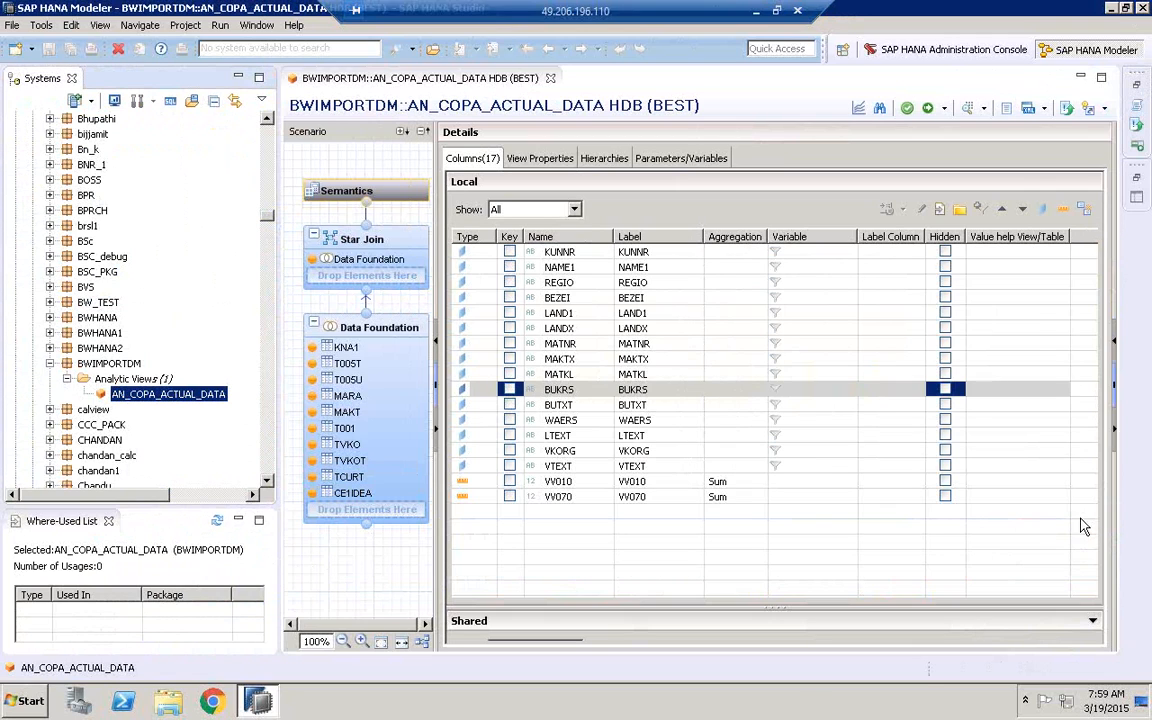
pyautogui.rightClick(157, 400)
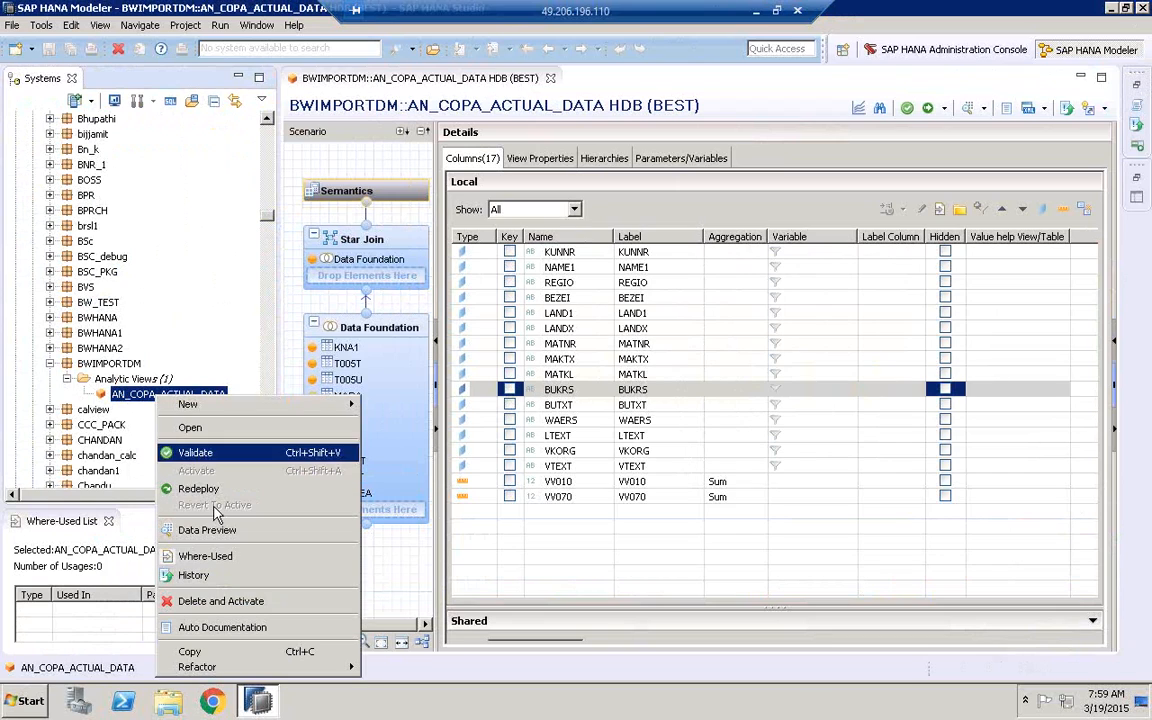
pyautogui.click(215, 531)
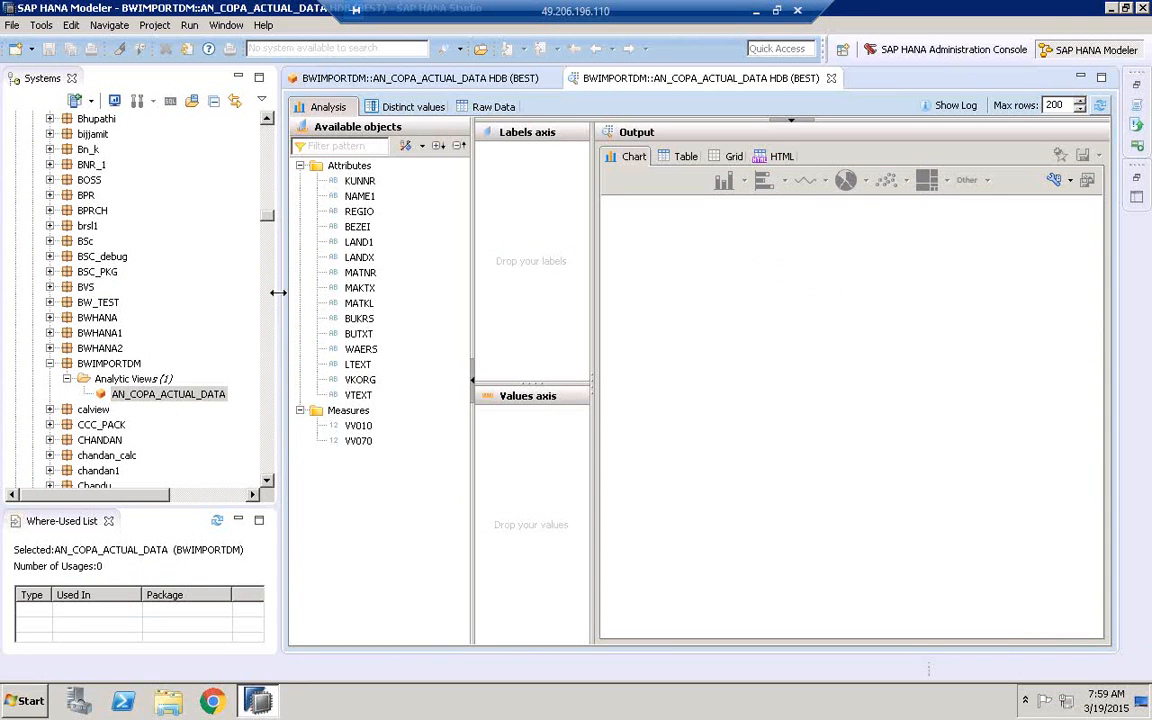
pyautogui.moveTo(278, 292); pyautogui.dragTo(175, 368)
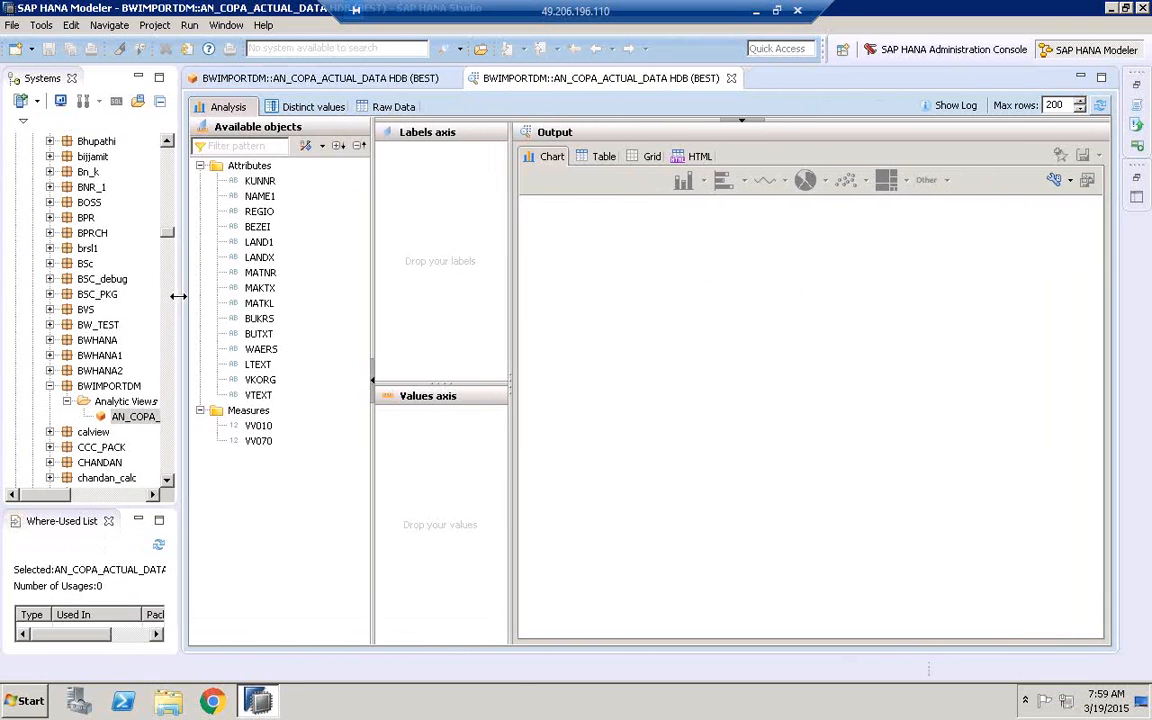
pyautogui.moveTo(366, 241); pyautogui.dragTo(351, 252)
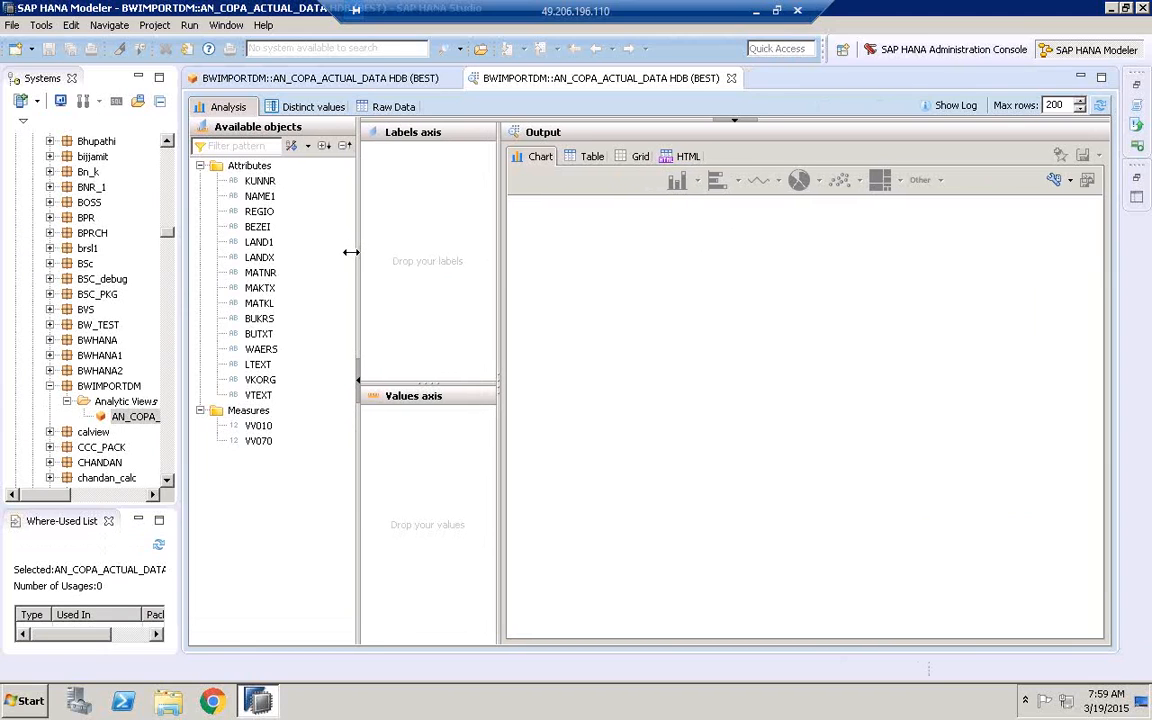
pyautogui.moveTo(499, 274); pyautogui.dragTo(563, 274)
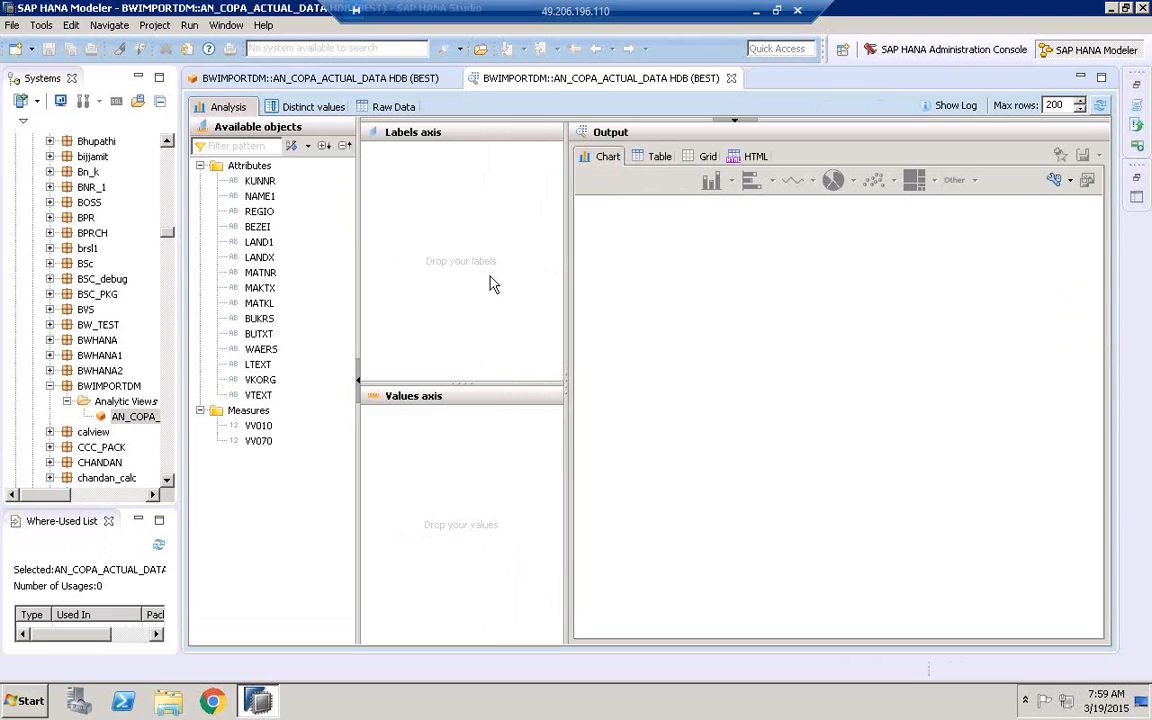
pyautogui.moveTo(359, 279); pyautogui.dragTo(323, 345)
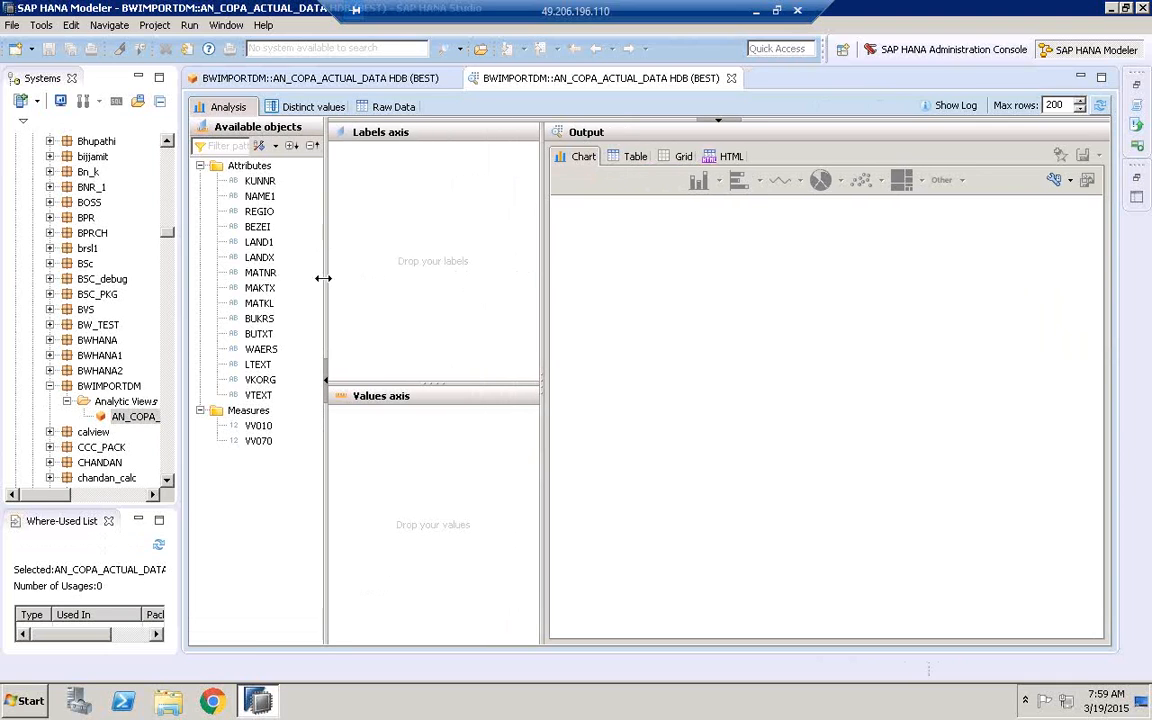
# Chart the measure VV010 by company code, with BUKRS on the labels axis and VV010 on the values axis
pyautogui.click(254, 321)
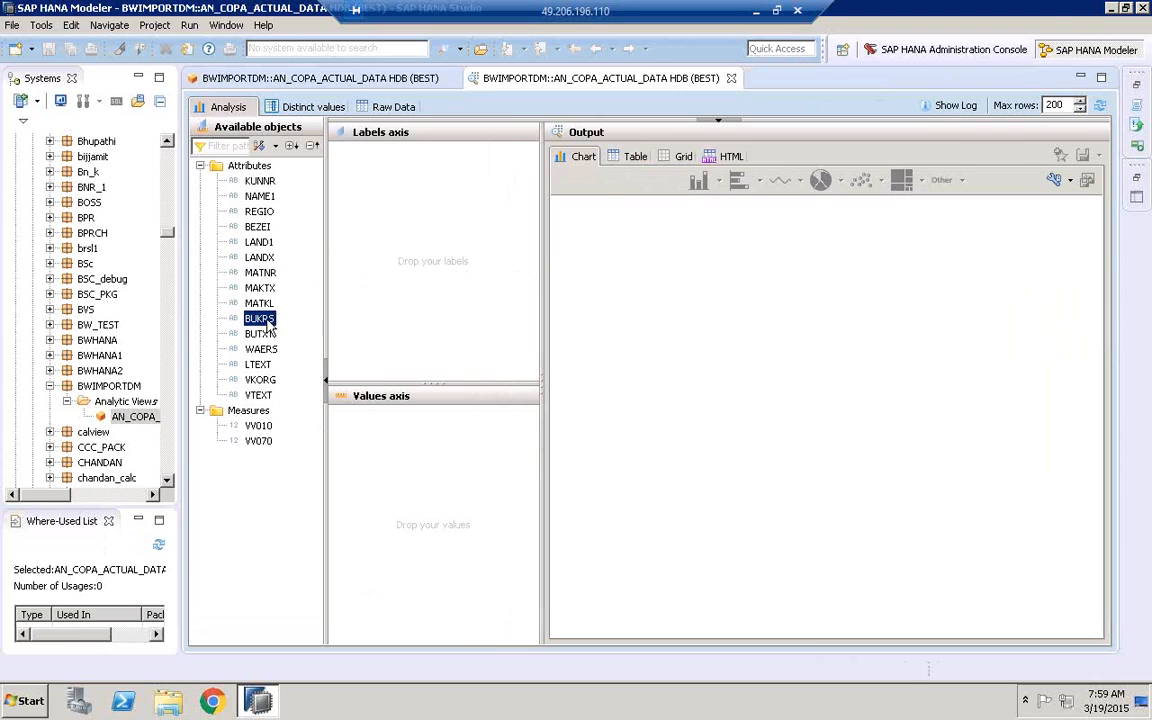
pyautogui.moveTo(268, 324); pyautogui.dragTo(424, 172)
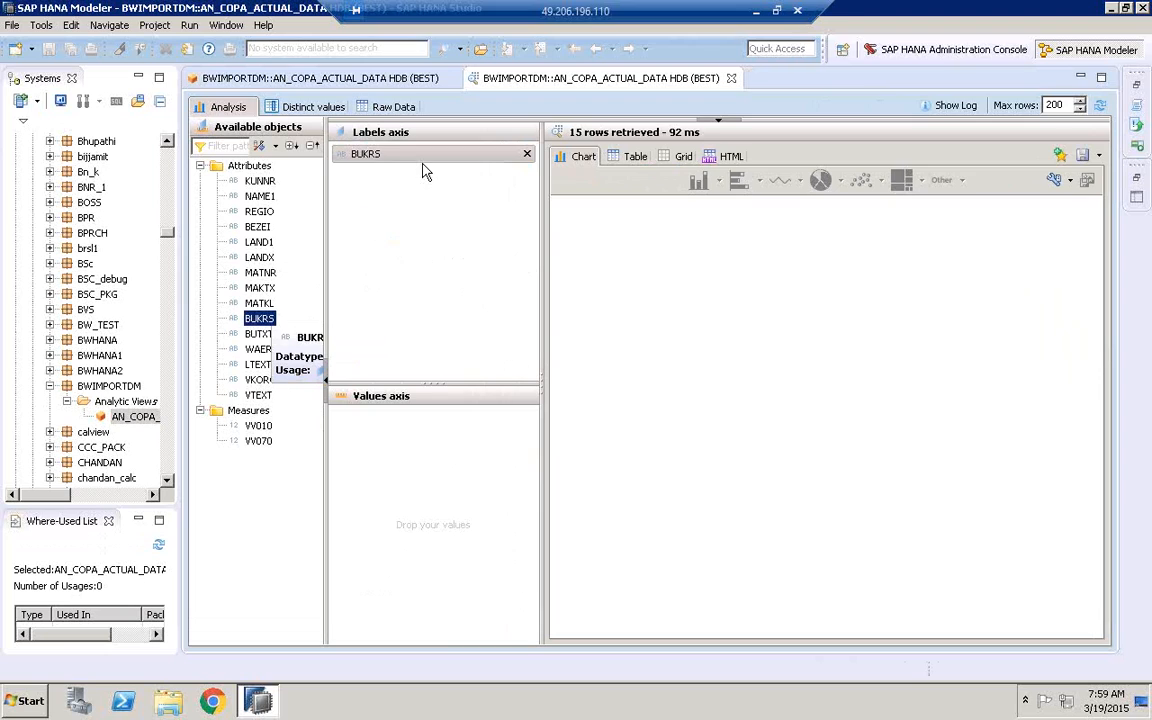
pyautogui.click(259, 427)
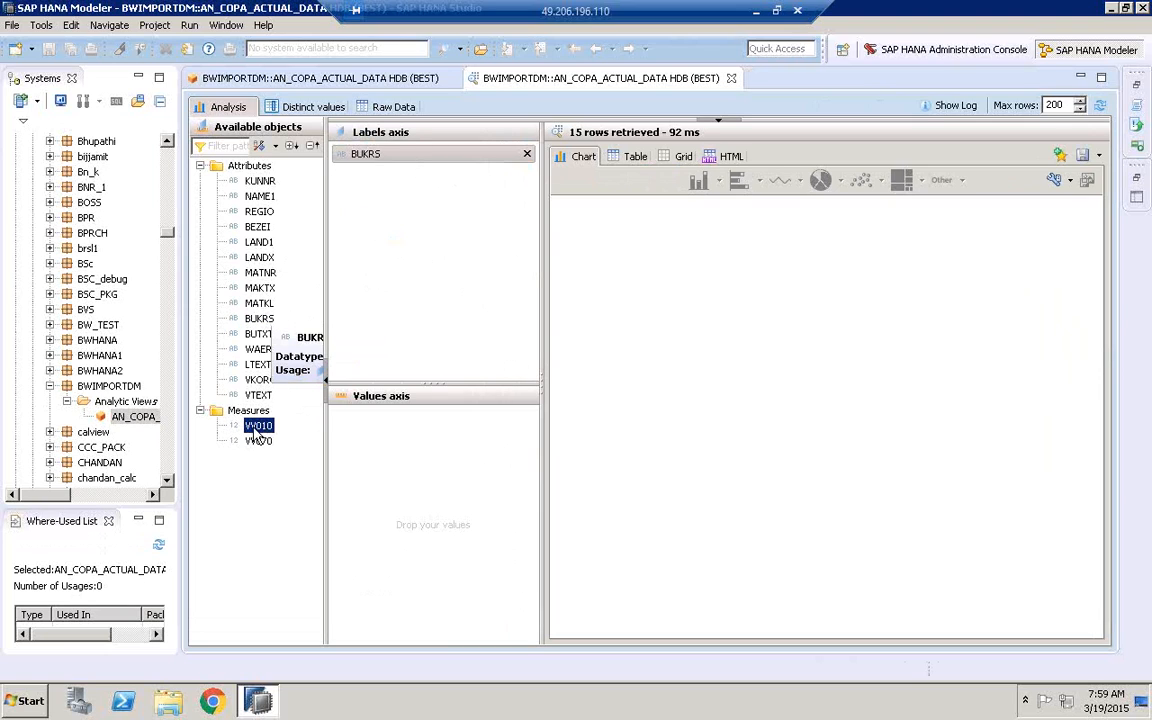
pyautogui.moveTo(259, 430); pyautogui.dragTo(398, 430)
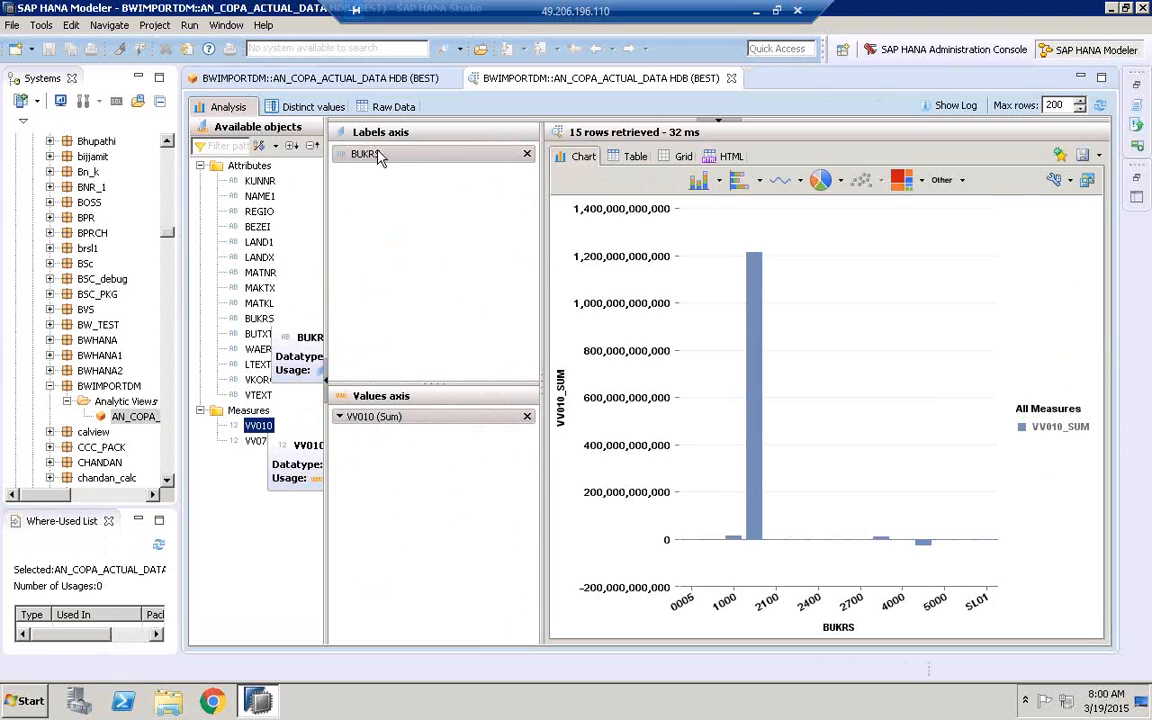
# Add the company name attribute BUTXT to the labels axis below BUKRS and display the result as a table
pyautogui.click(258, 333)
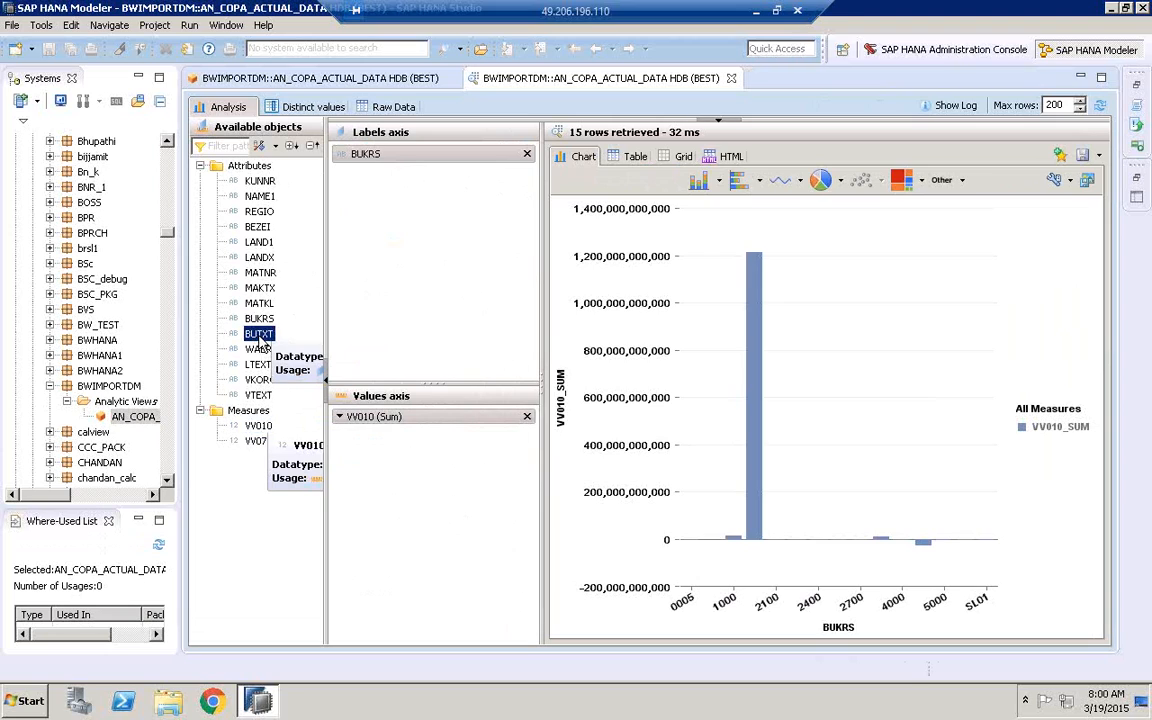
pyautogui.moveTo(283, 335); pyautogui.dragTo(422, 244)
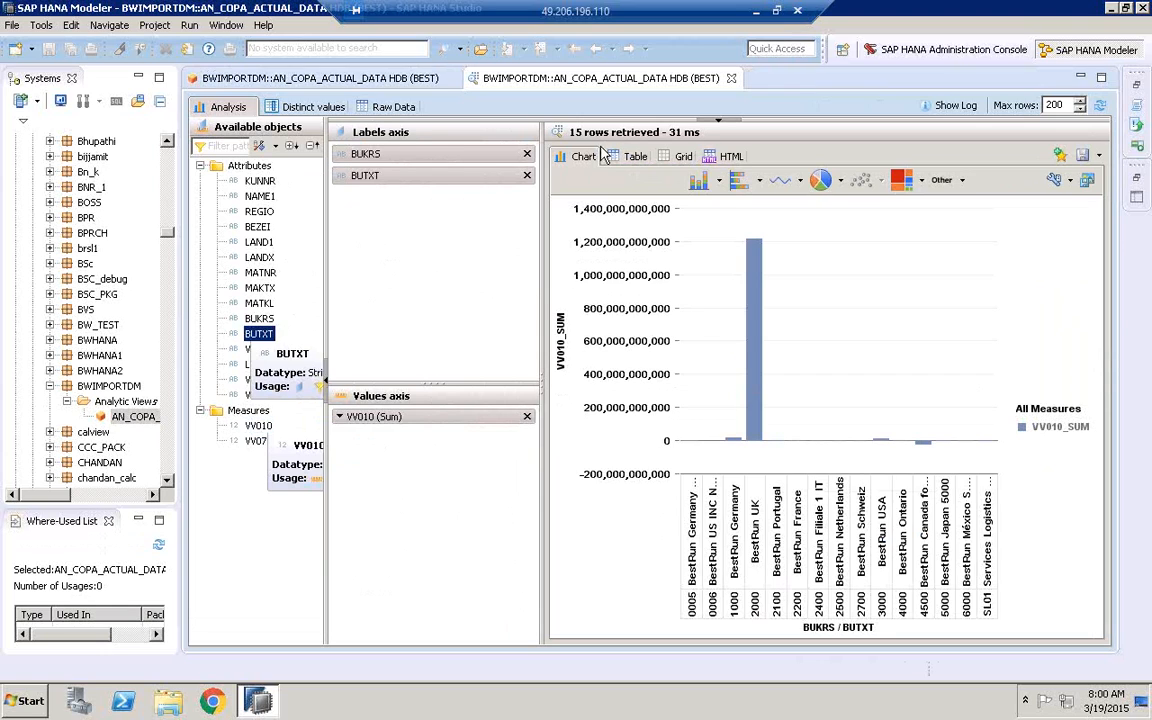
pyautogui.click(640, 160)
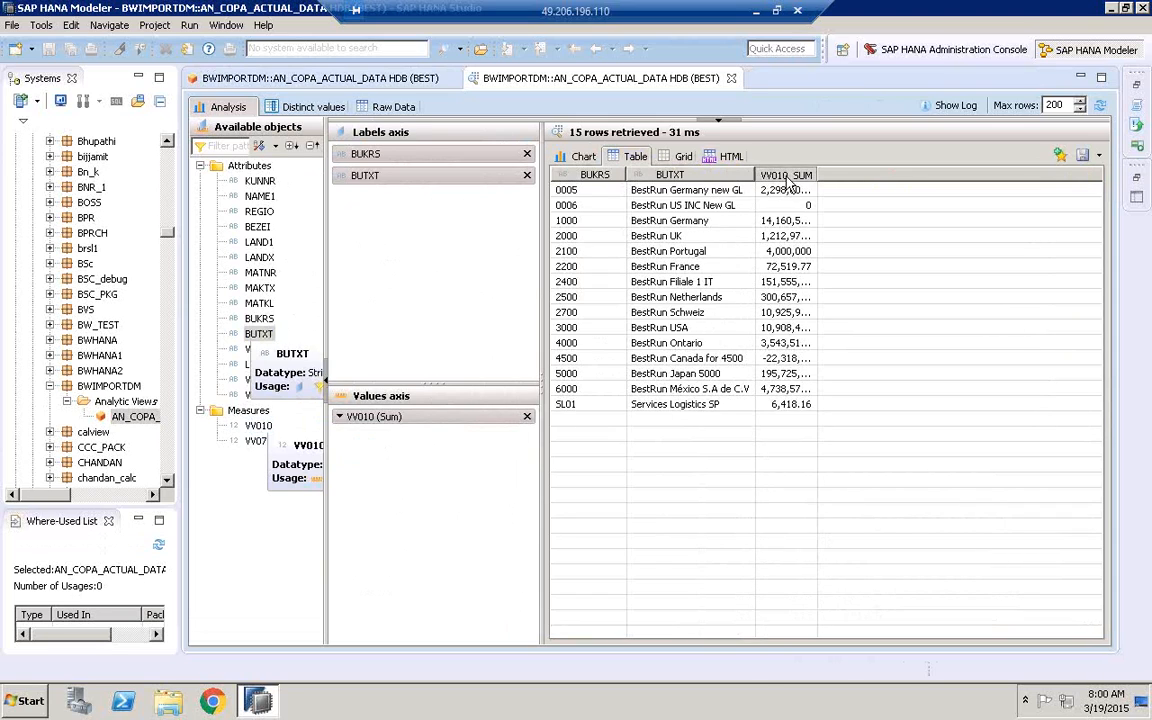
# Sort the company code table by VV010_SUM in descending order and fit that column to its full values
pyautogui.click(790, 175)
pyautogui.click(800, 175)
pyautogui.doubleClick(818, 175)
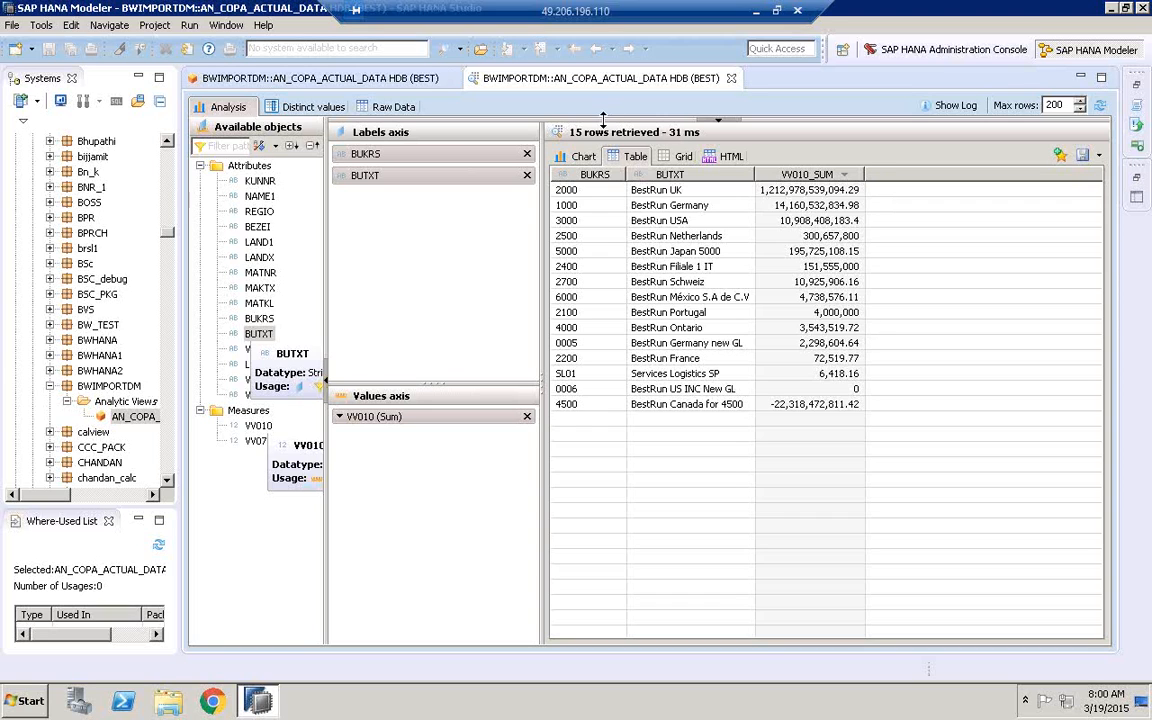
# Reveal the filters area, filter the analysis to BUKRS 1000, and fit the BUTXT and VV010_SUM columns to their contents
pyautogui.moveTo(603, 118); pyautogui.dragTo(581, 290)
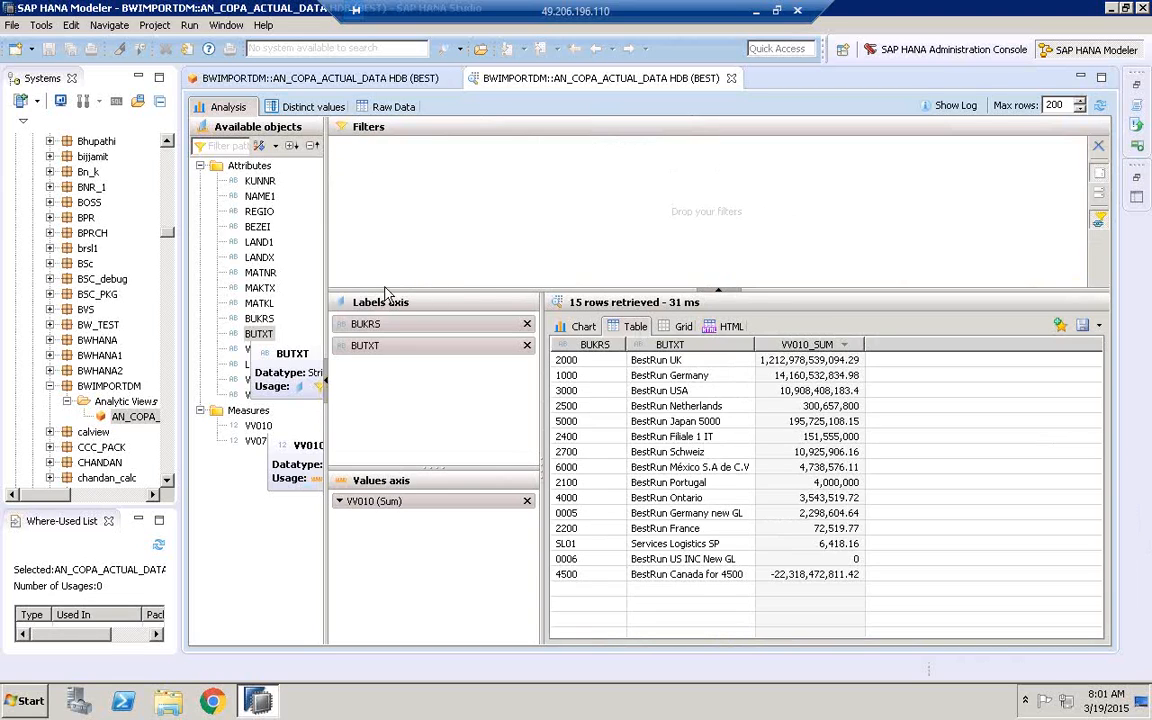
pyautogui.click(258, 320)
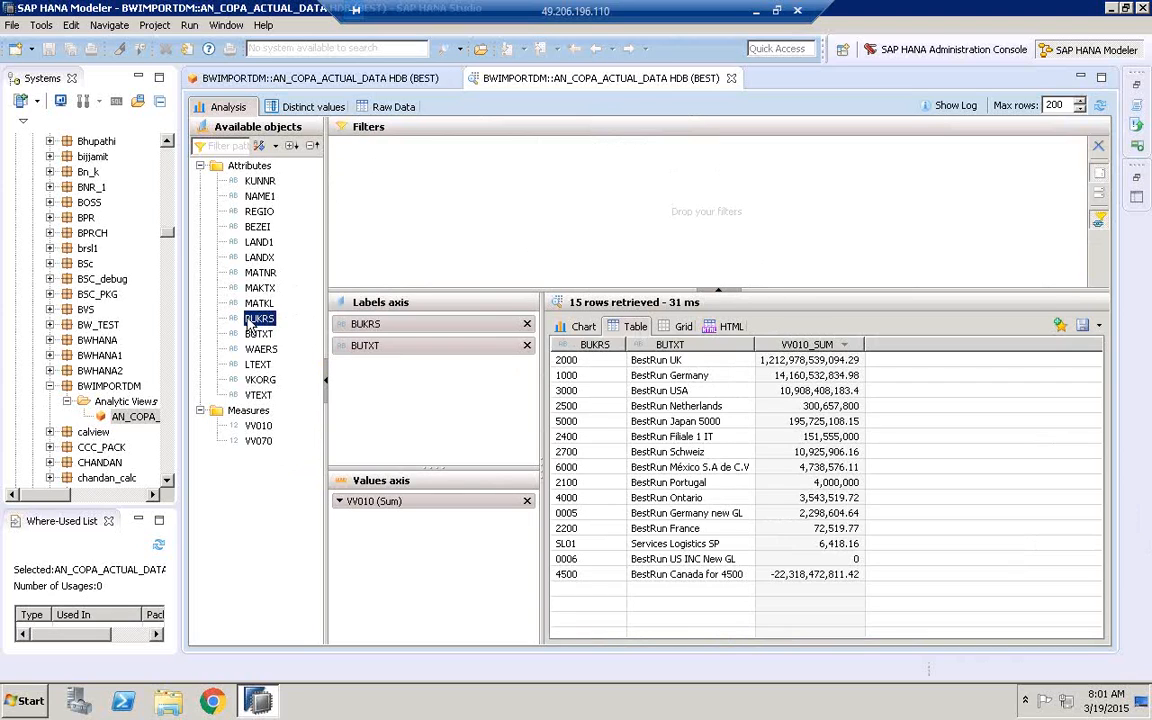
pyautogui.moveTo(263, 325)
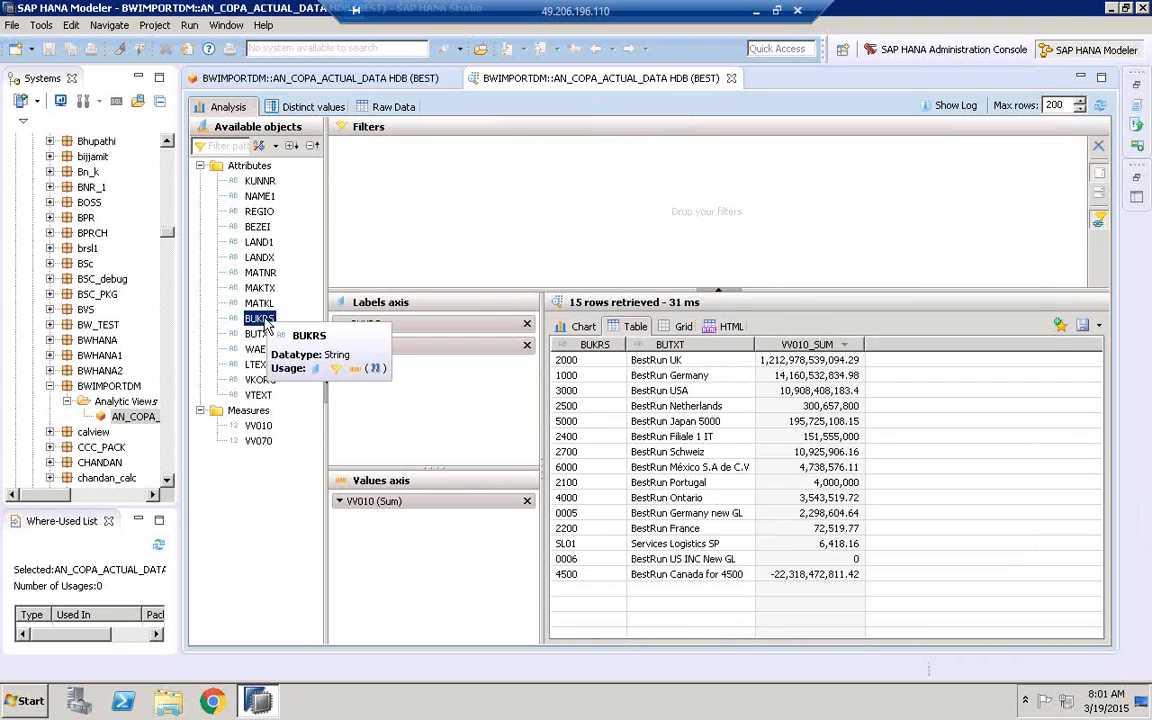
pyautogui.moveTo(265, 325); pyautogui.dragTo(420, 192)
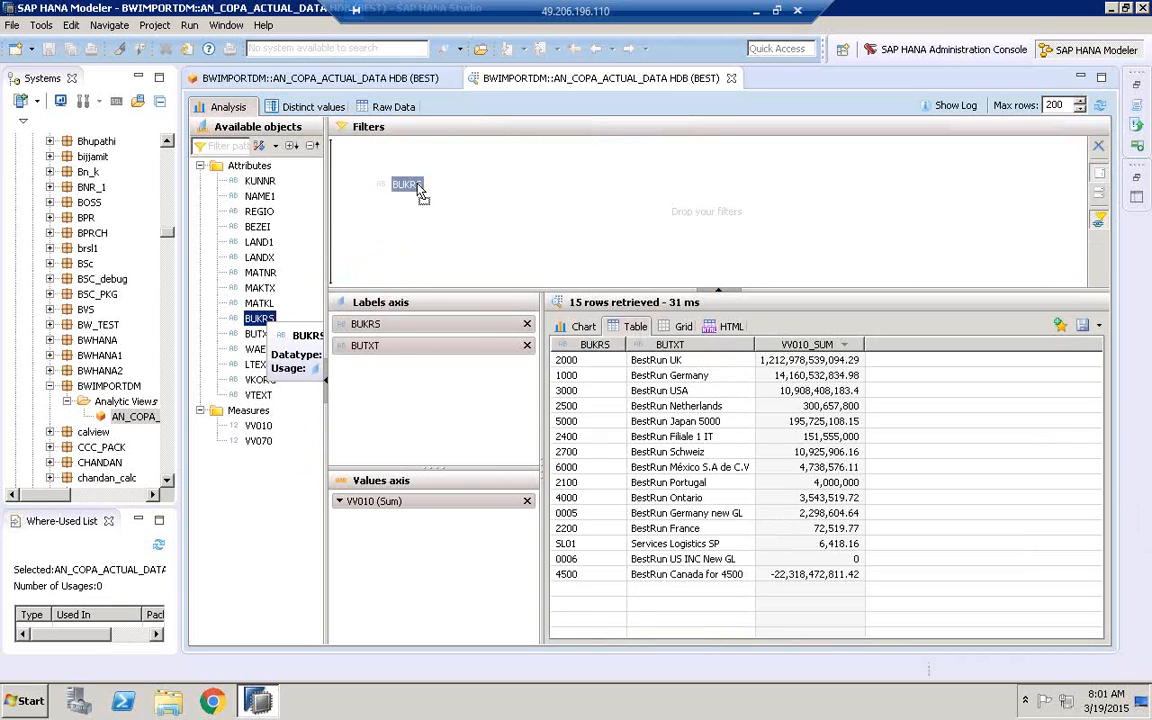
pyautogui.moveTo(420, 192); pyautogui.dragTo(375, 165)
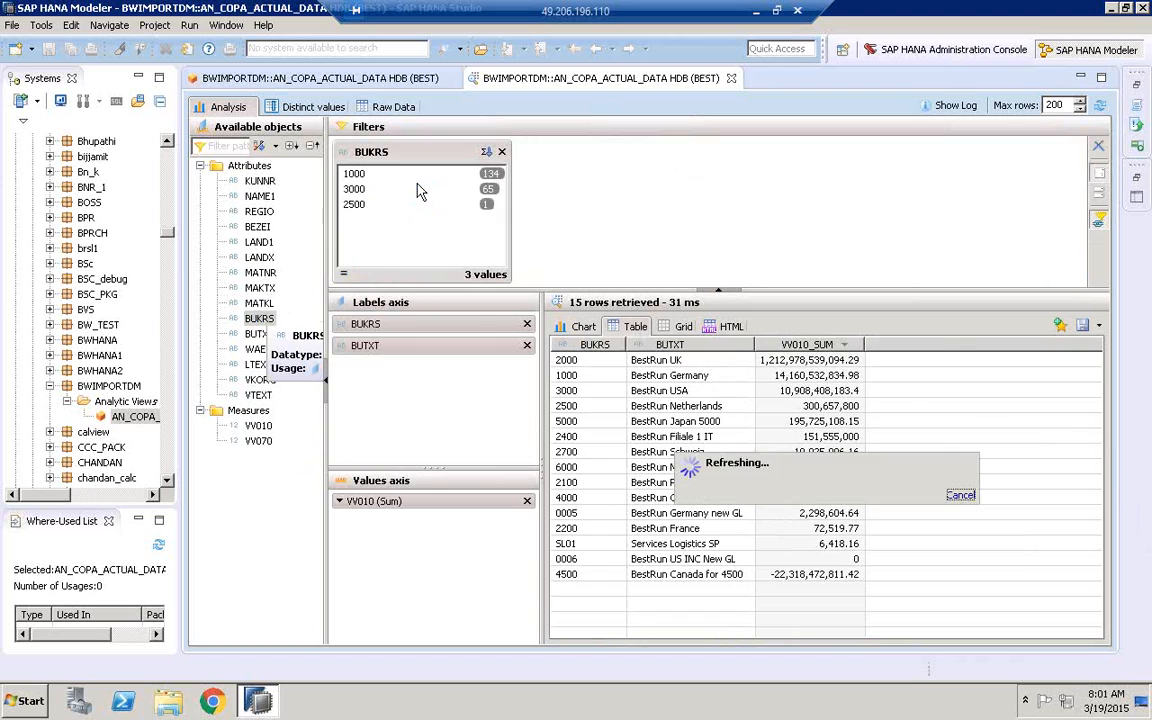
pyautogui.click(355, 175)
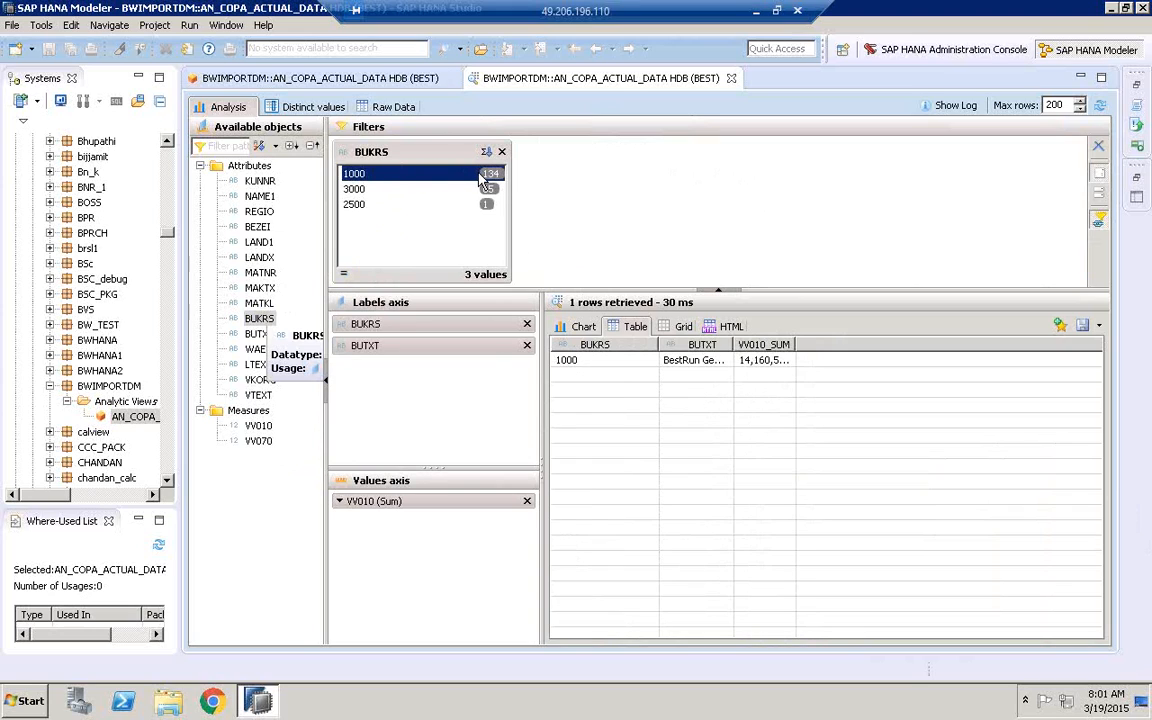
pyautogui.doubleClick(796, 350)
pyautogui.doubleClick(733, 350)
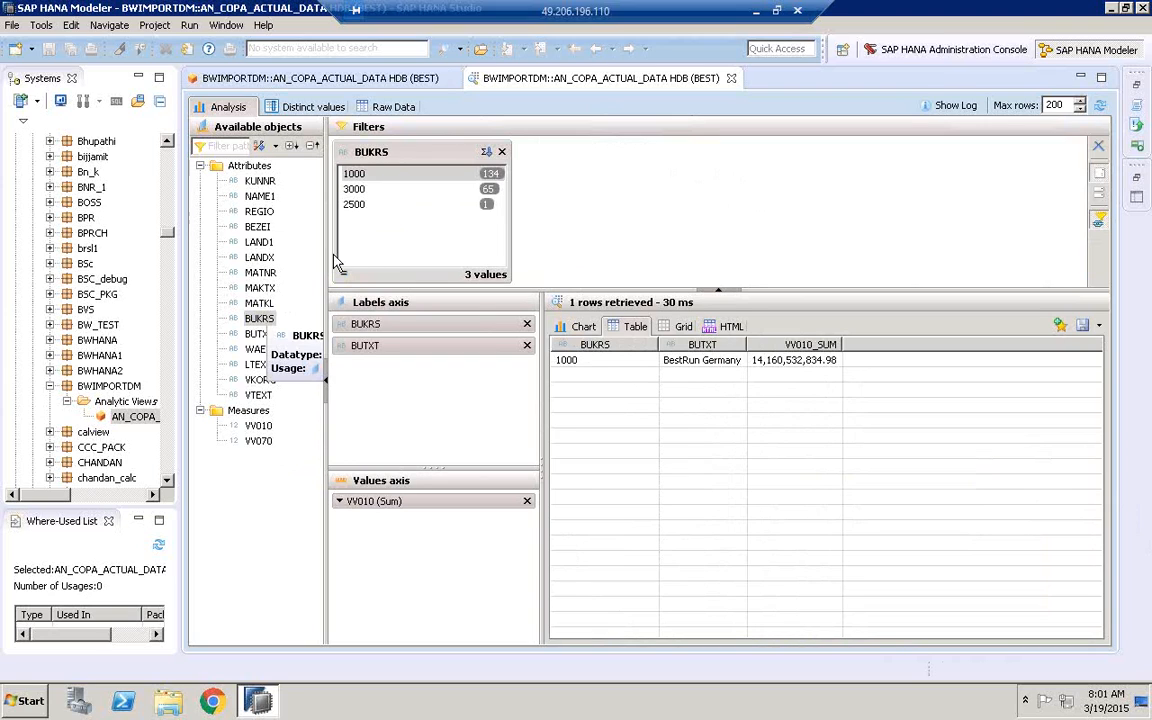
# Widen the list of available objects and add the customer name attribute NAME1 to the labels axis
pyautogui.moveTo(326, 262); pyautogui.dragTo(364, 262)
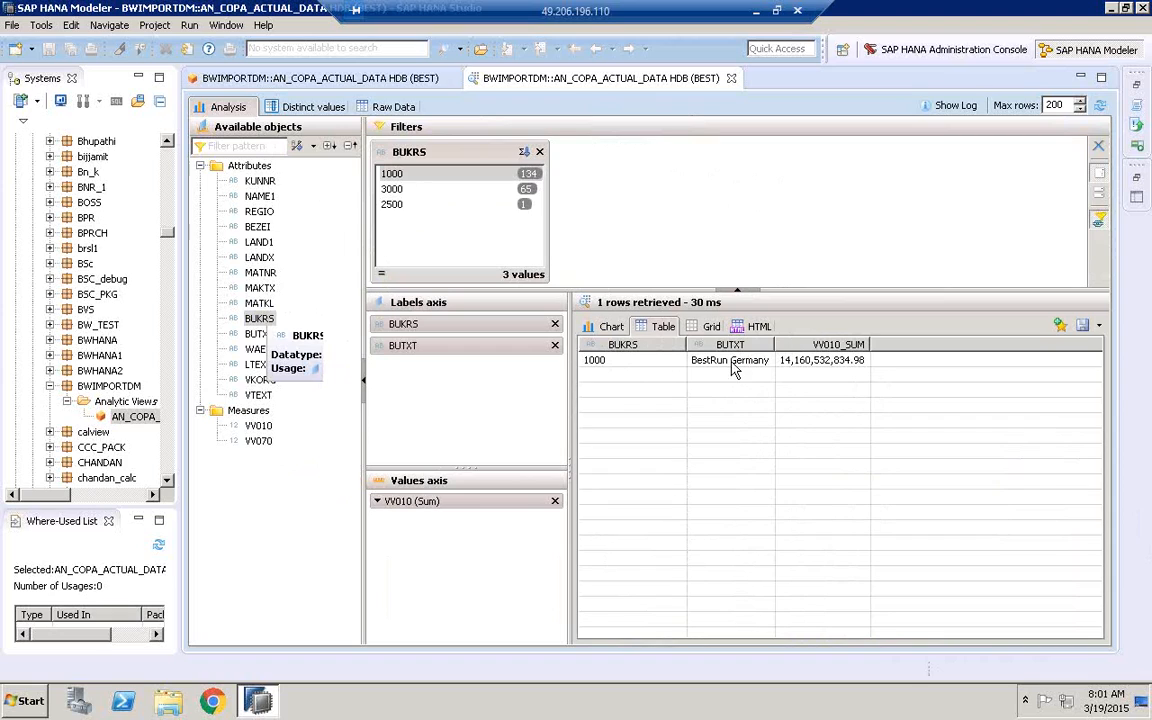
pyautogui.click(258, 197)
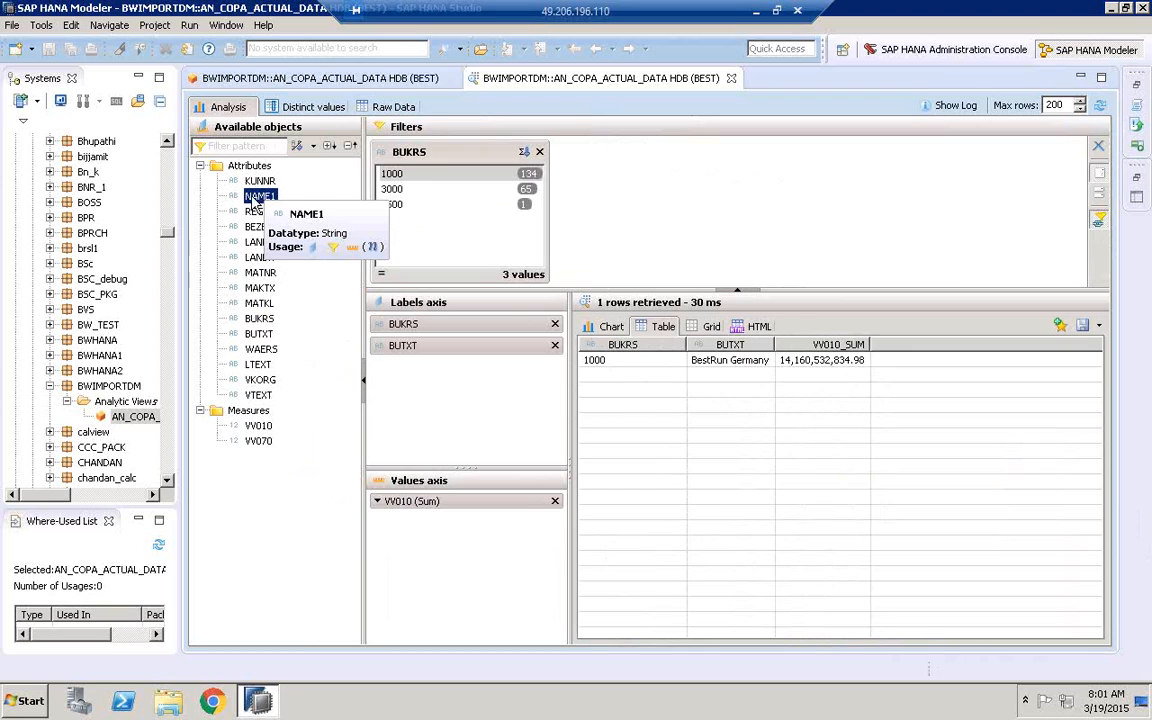
pyautogui.moveTo(254, 203); pyautogui.dragTo(461, 405)
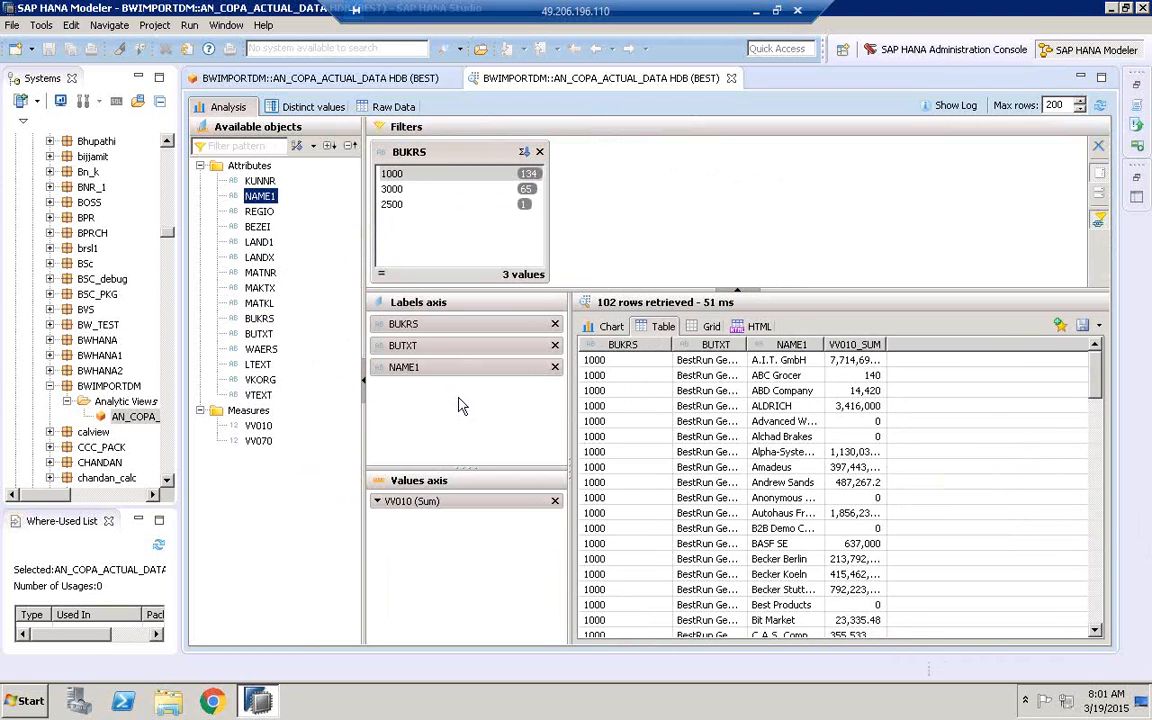
# Sort the customer rows by VV010_SUM in descending order and widen the BUTXT, NAME1 and VV010_SUM columns to show their contents
pyautogui.doubleClick(747, 344)
pyautogui.click(880, 345)
pyautogui.click(882, 344)
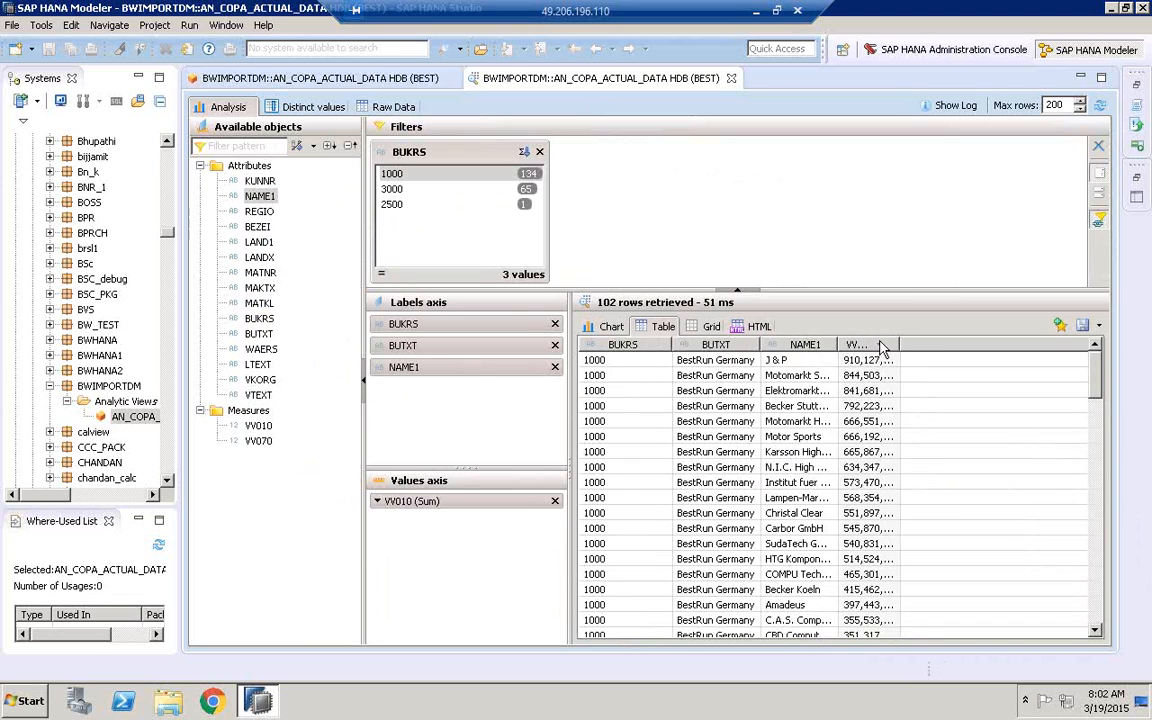
pyautogui.doubleClick(904, 345)
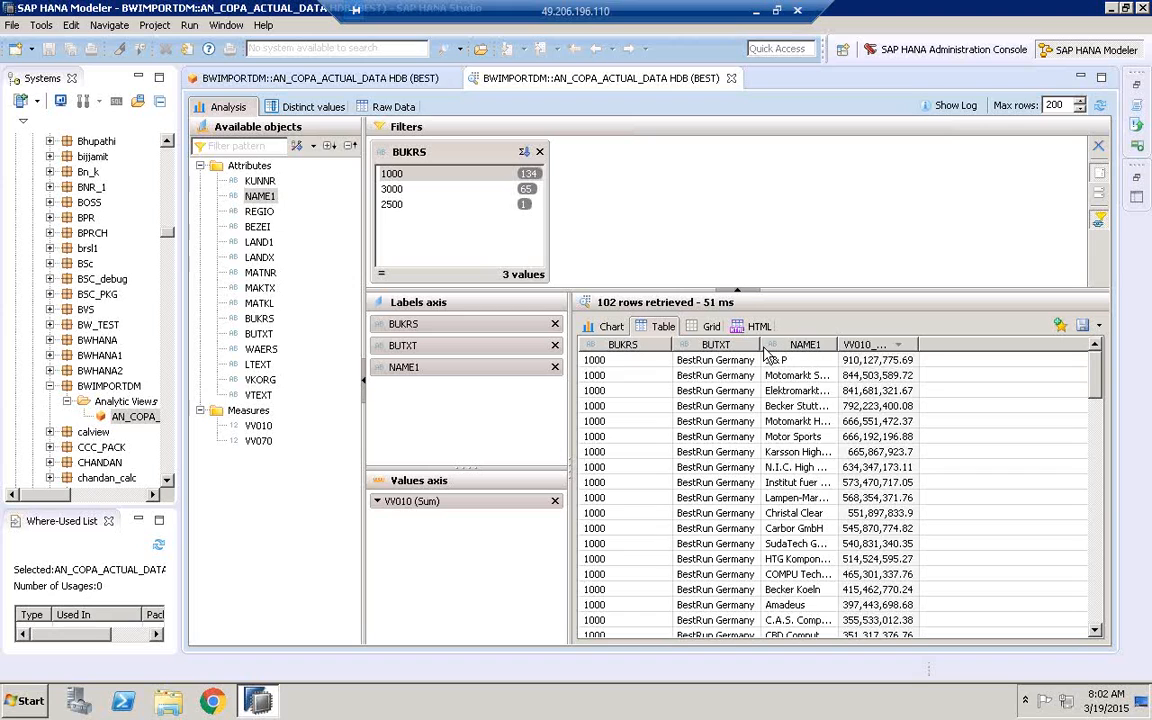
pyautogui.moveTo(762, 344); pyautogui.dragTo(782, 344)
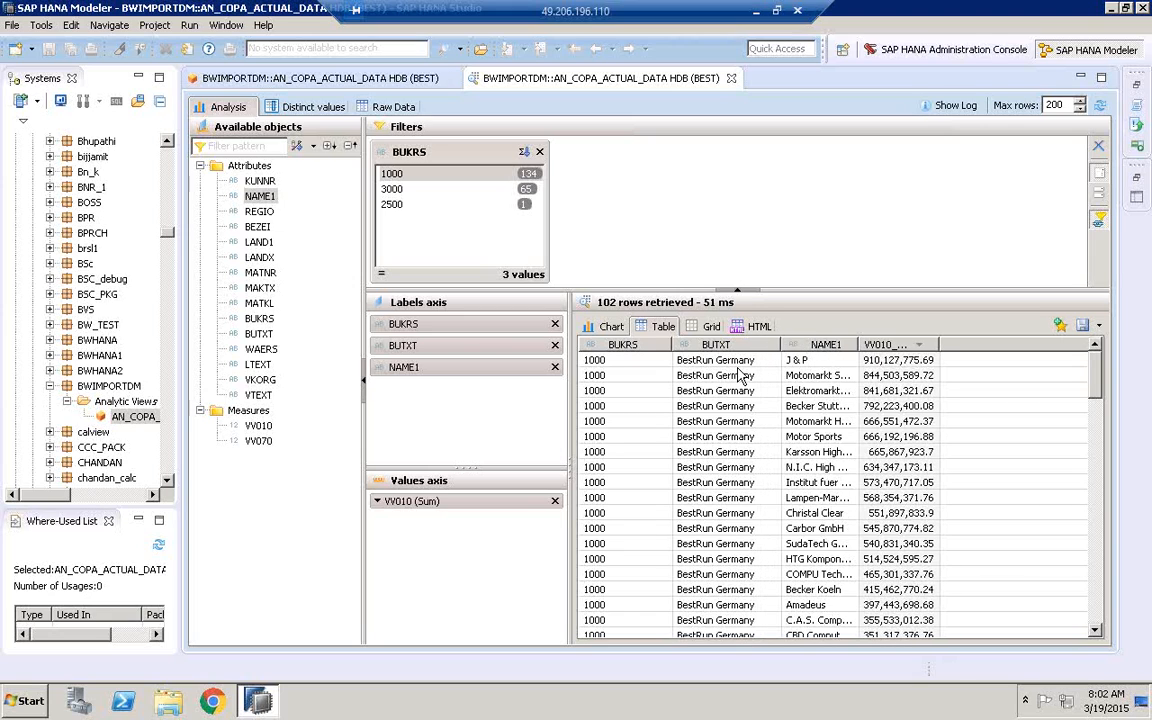
pyautogui.doubleClick(859, 344)
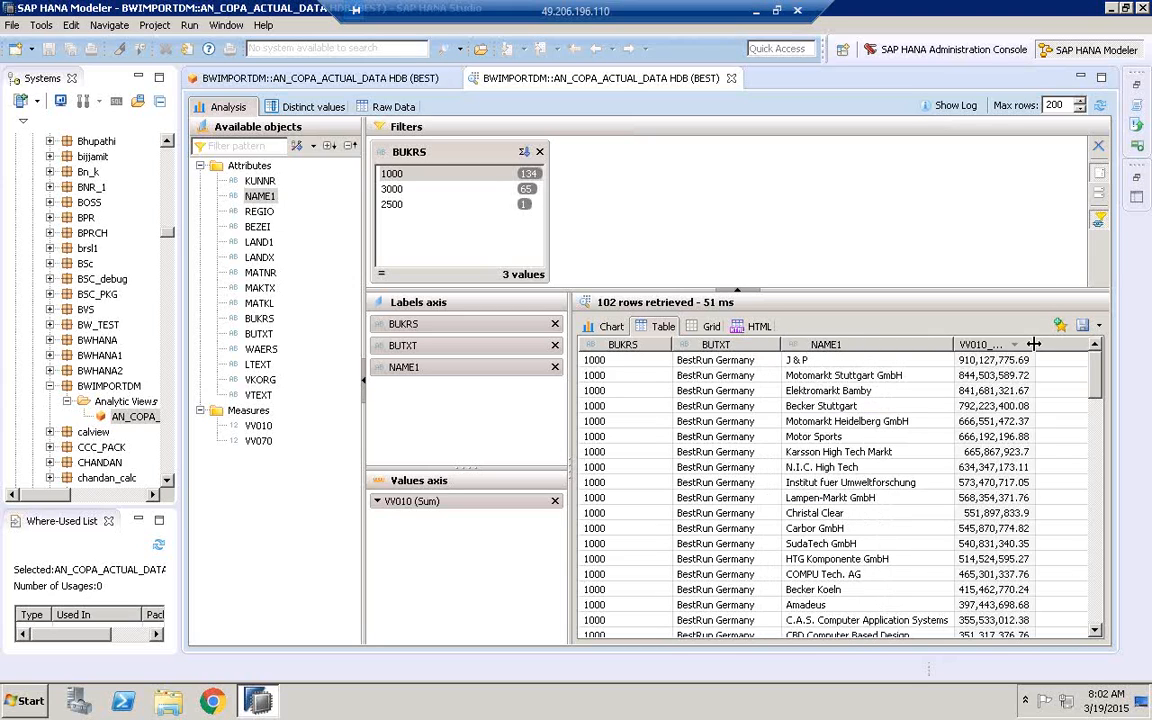
pyautogui.moveTo(1034, 344); pyautogui.dragTo(1051, 344)
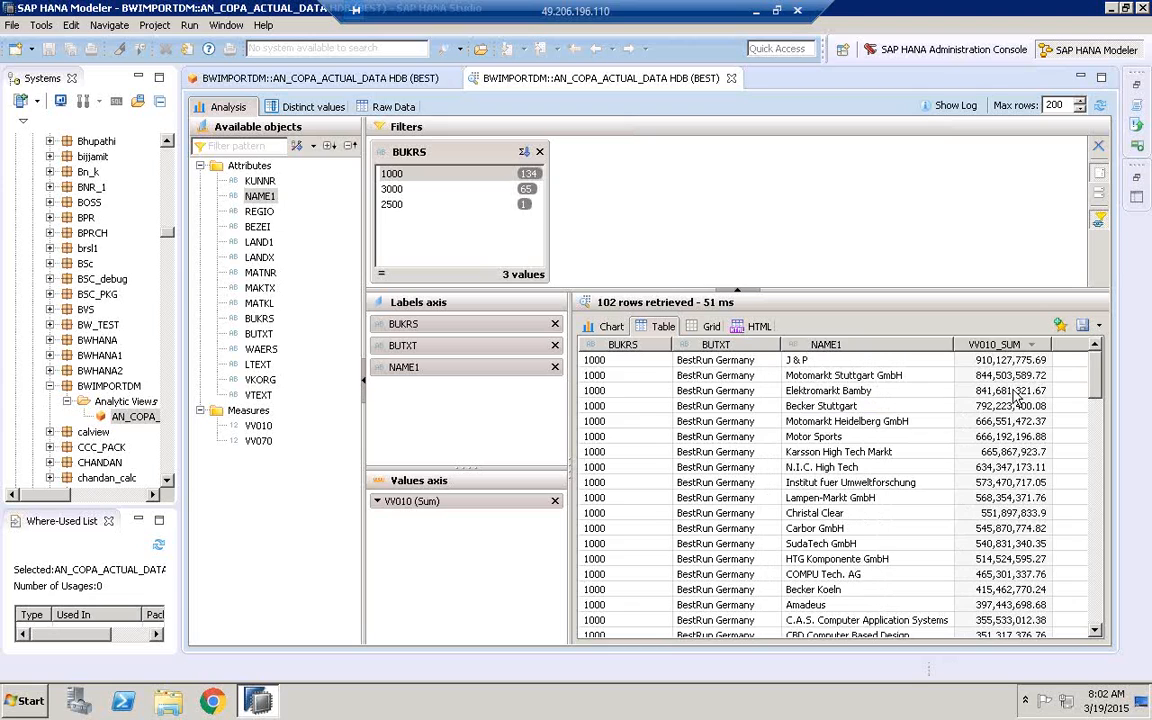
pyautogui.click(724, 364)
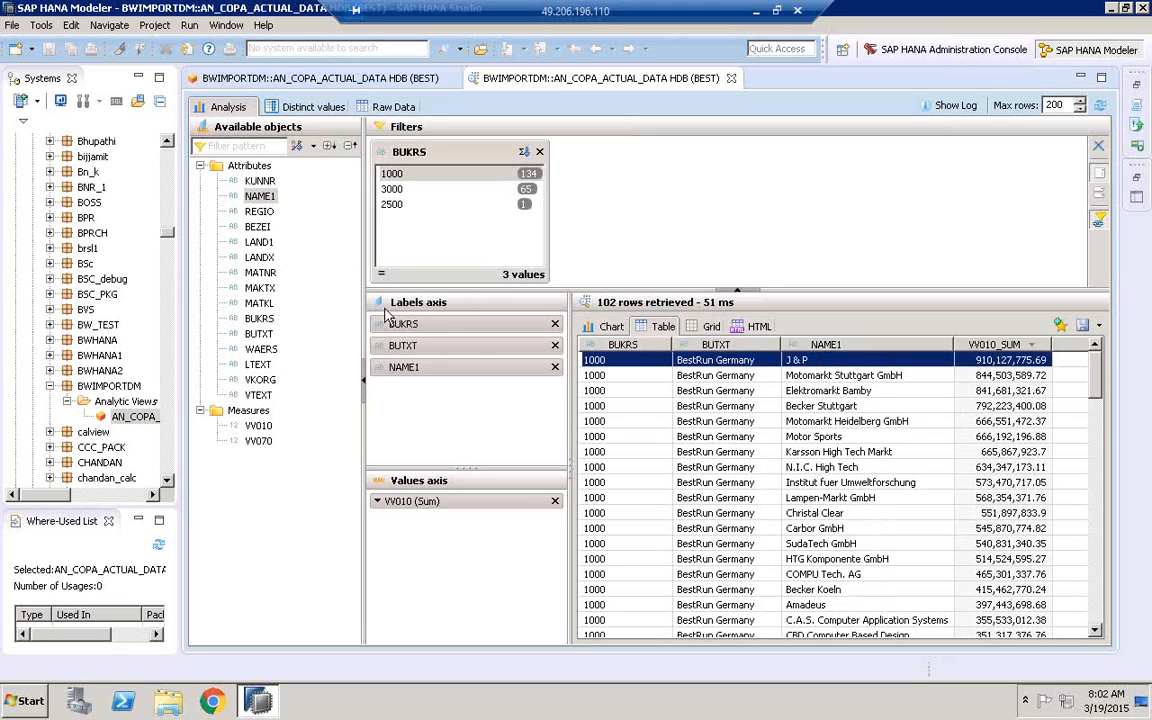
# Add the material description MAKTX to the labels axis and sort the rows by VV010_SUM in descending order
pyautogui.click(259, 288)
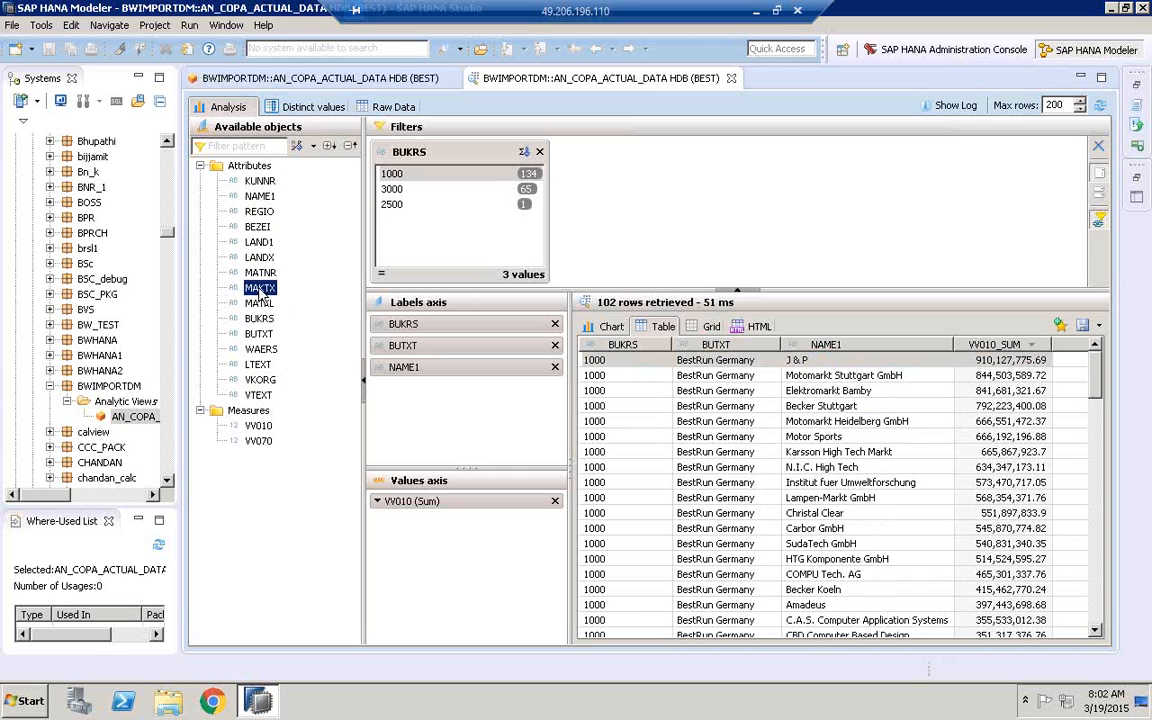
pyautogui.moveTo(262, 293)
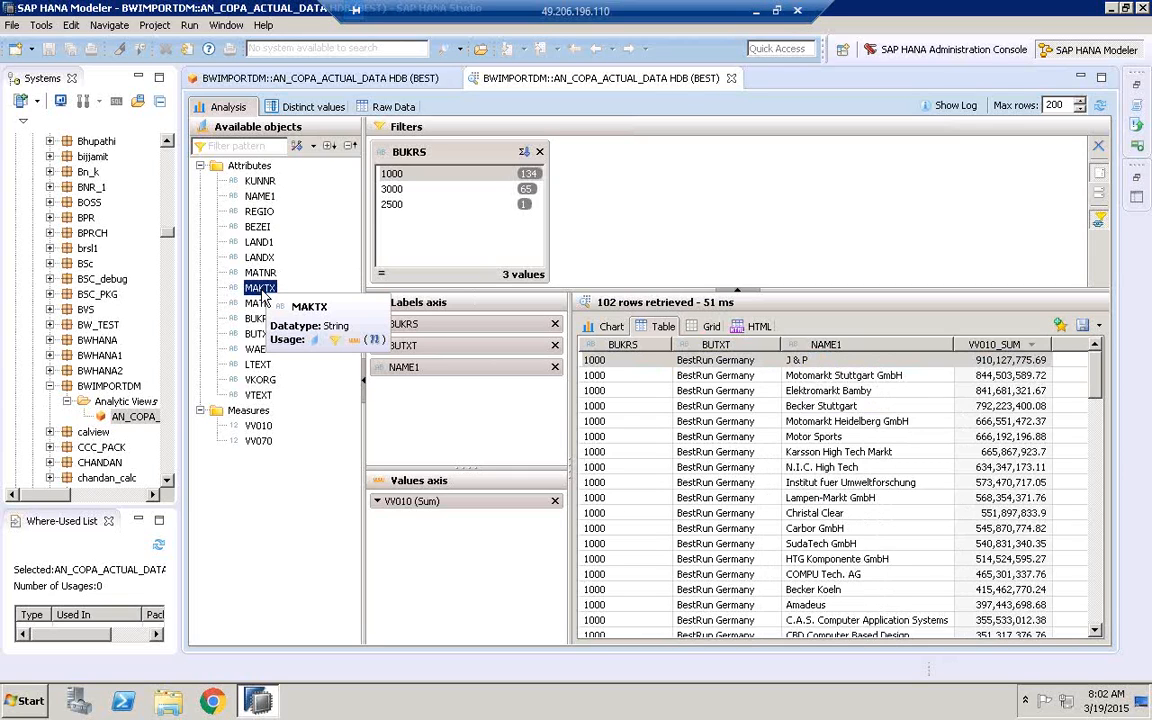
pyautogui.moveTo(262, 293); pyautogui.dragTo(465, 403)
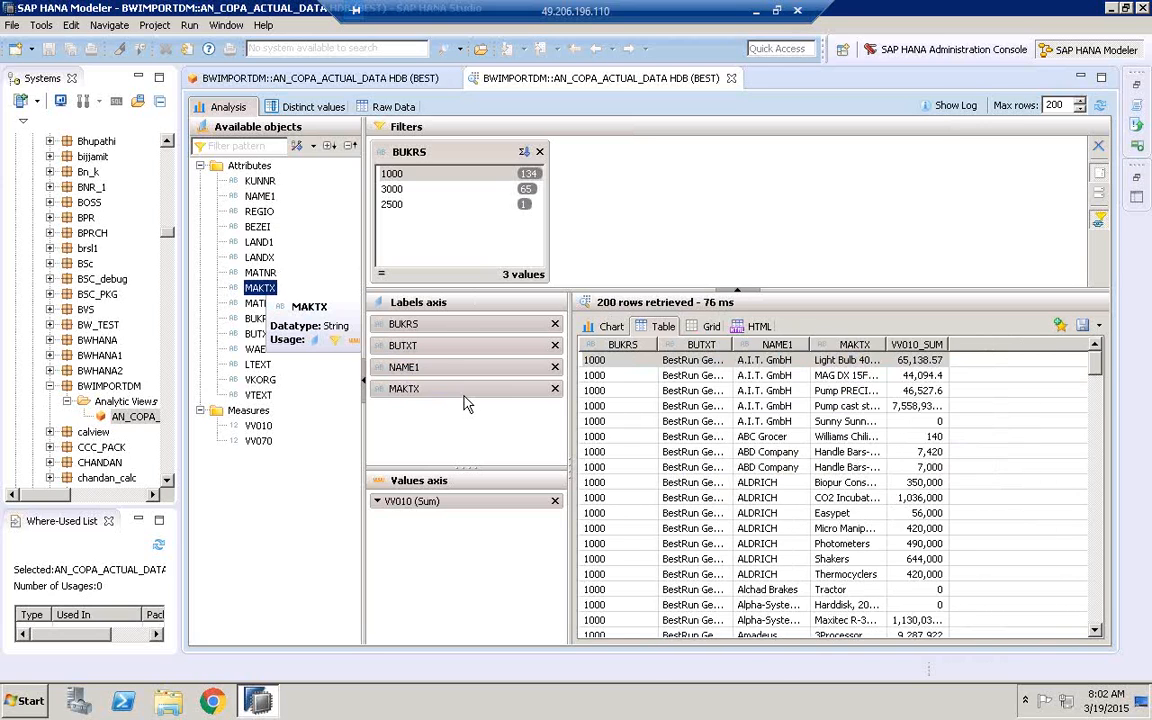
pyautogui.click(900, 345)
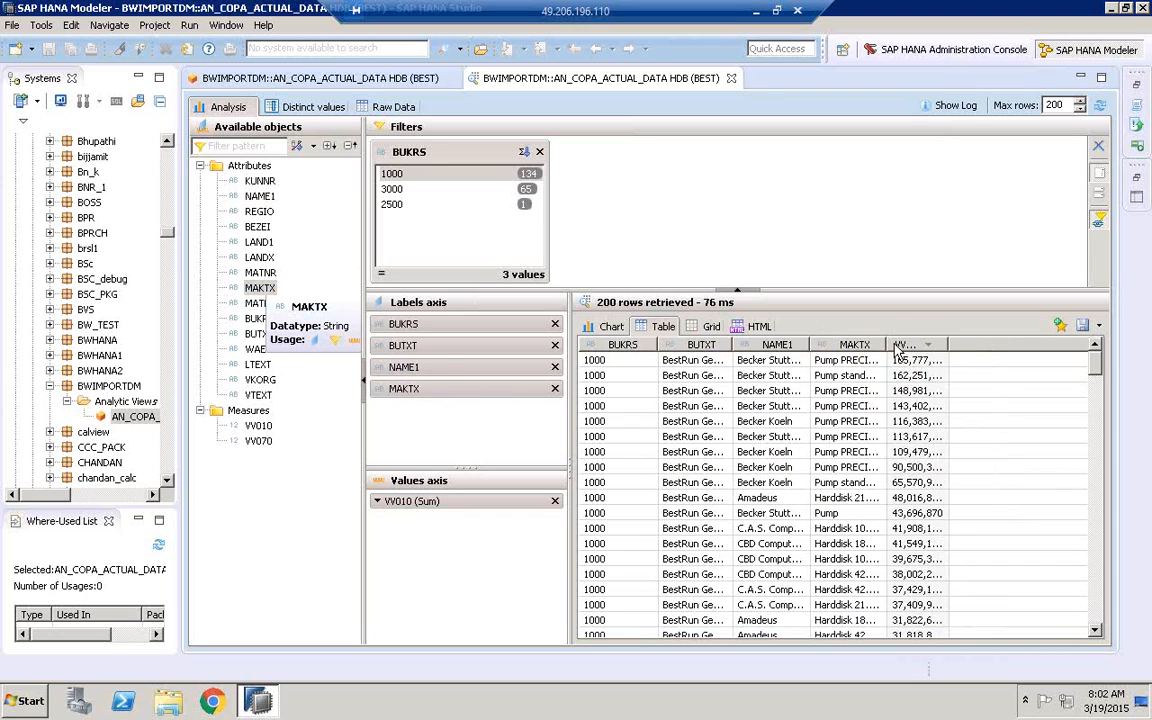
# Fit the table columns to their contents, narrow the available objects and axis panes, and review the sales by customer and material
pyautogui.doubleClick(948, 345)
pyautogui.doubleClick(884, 344)
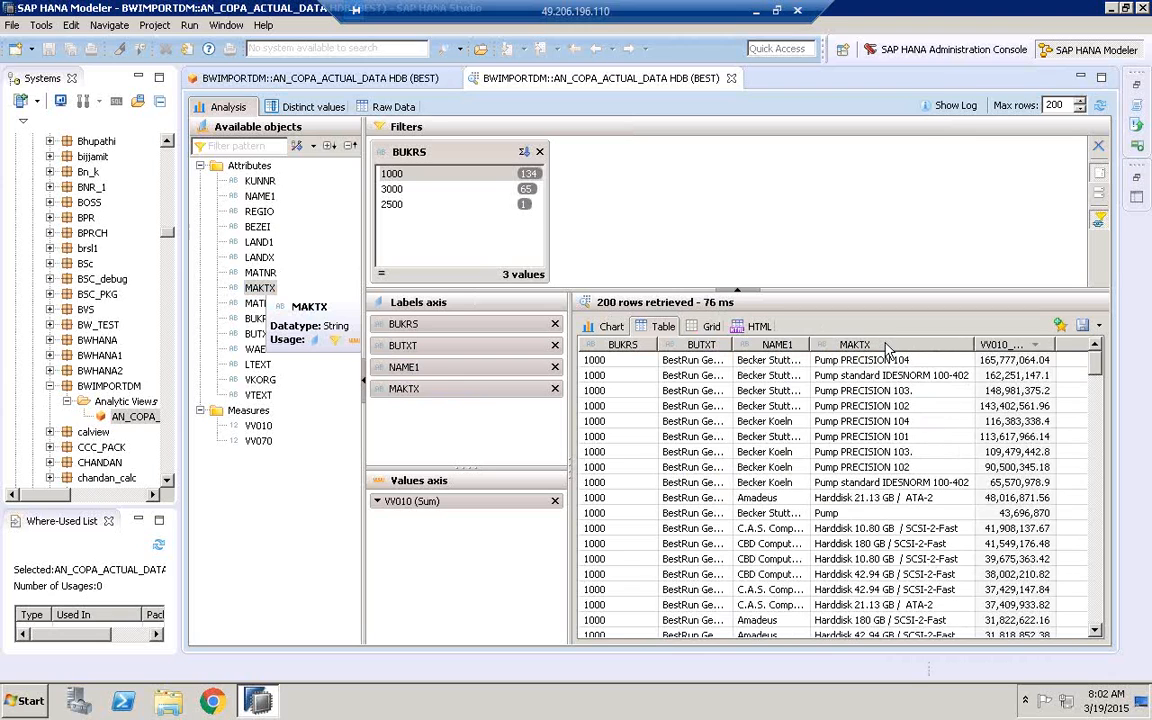
pyautogui.doubleClick(808, 344)
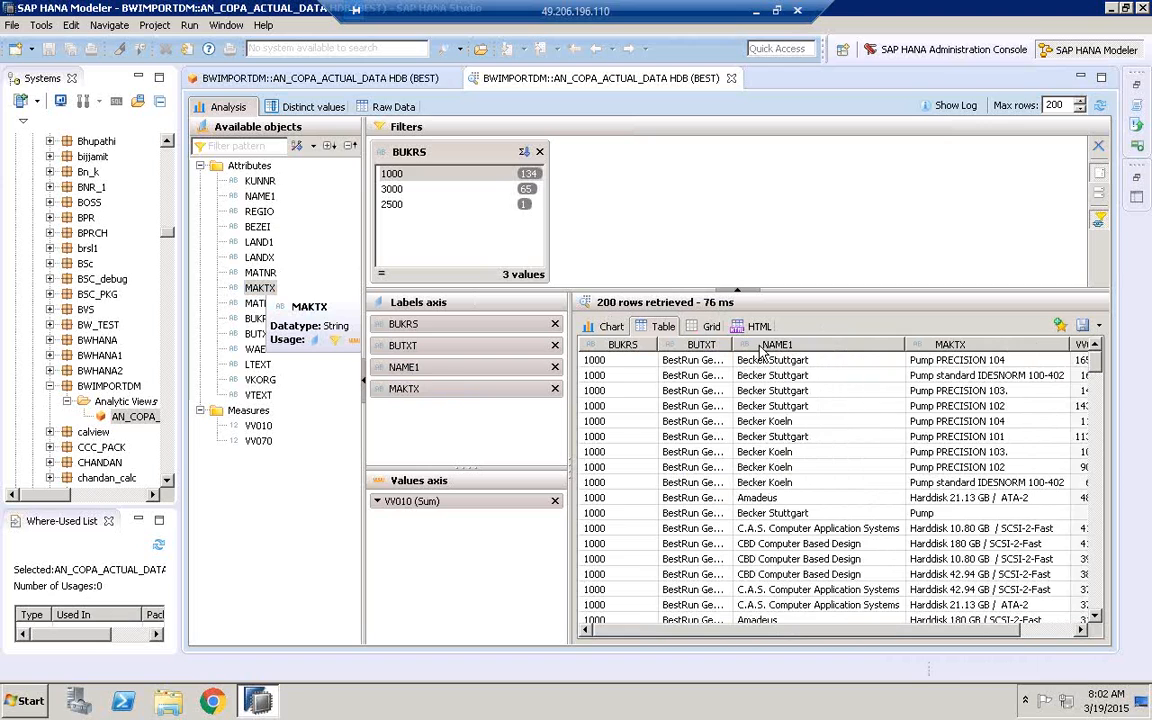
pyautogui.moveTo(362, 424); pyautogui.dragTo(335, 424)
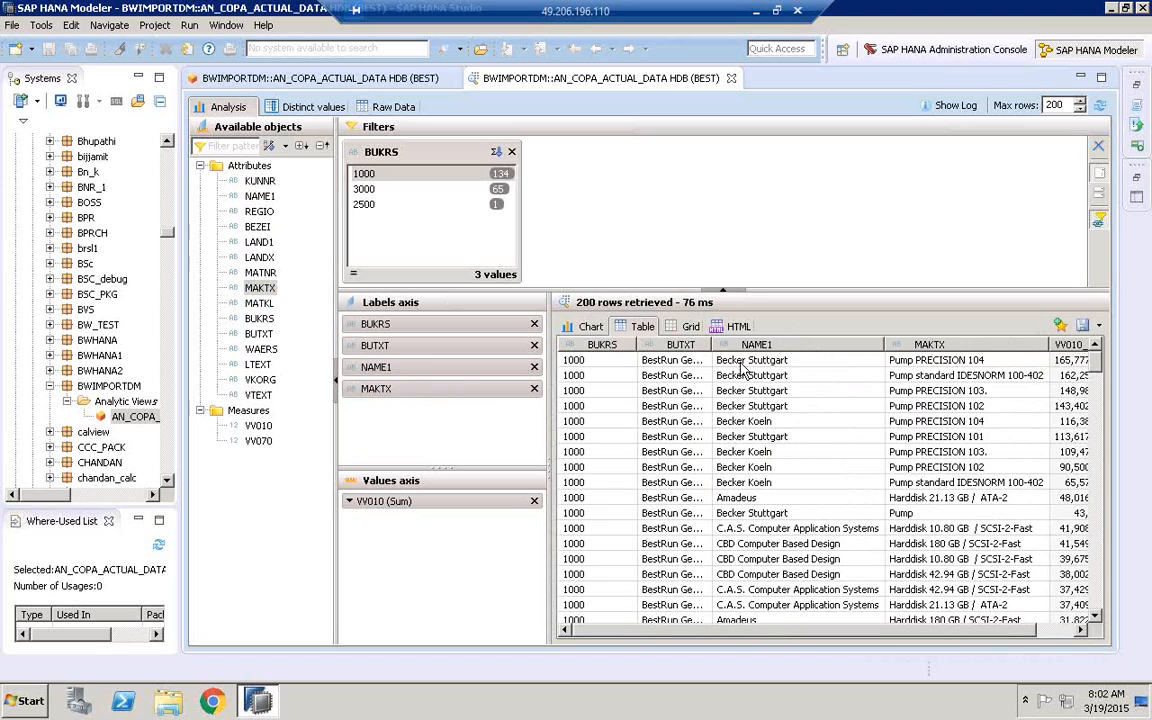
pyautogui.doubleClick(714, 344)
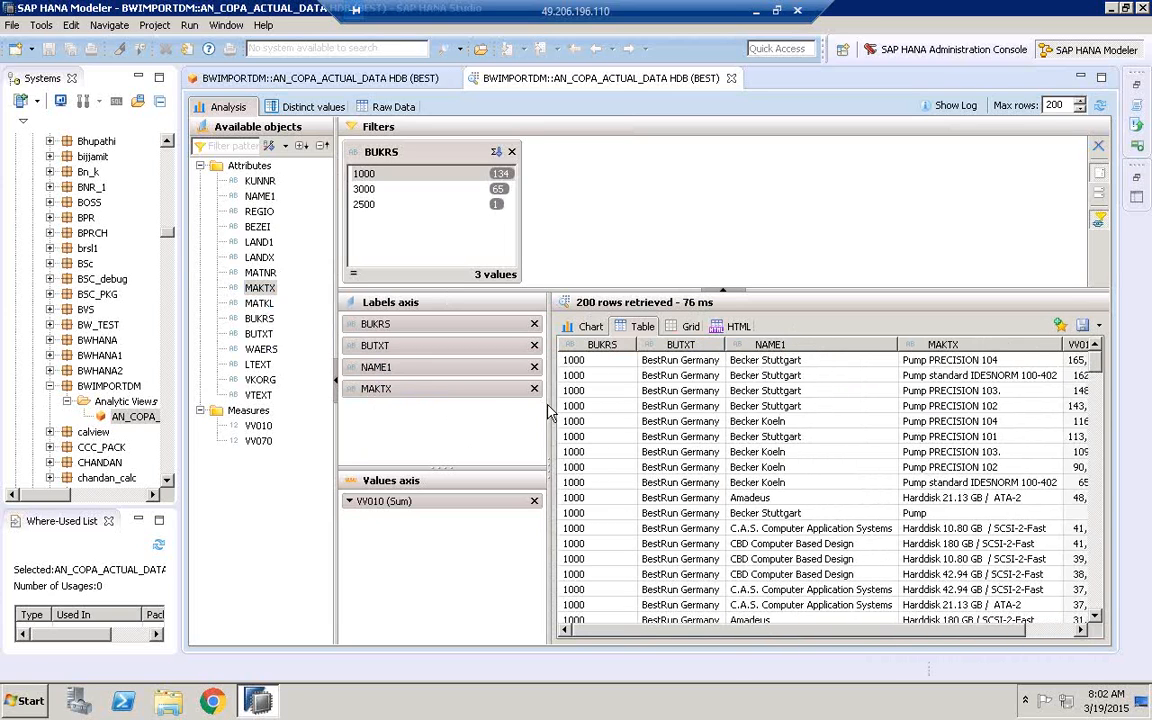
pyautogui.moveTo(548, 403); pyautogui.dragTo(473, 403)
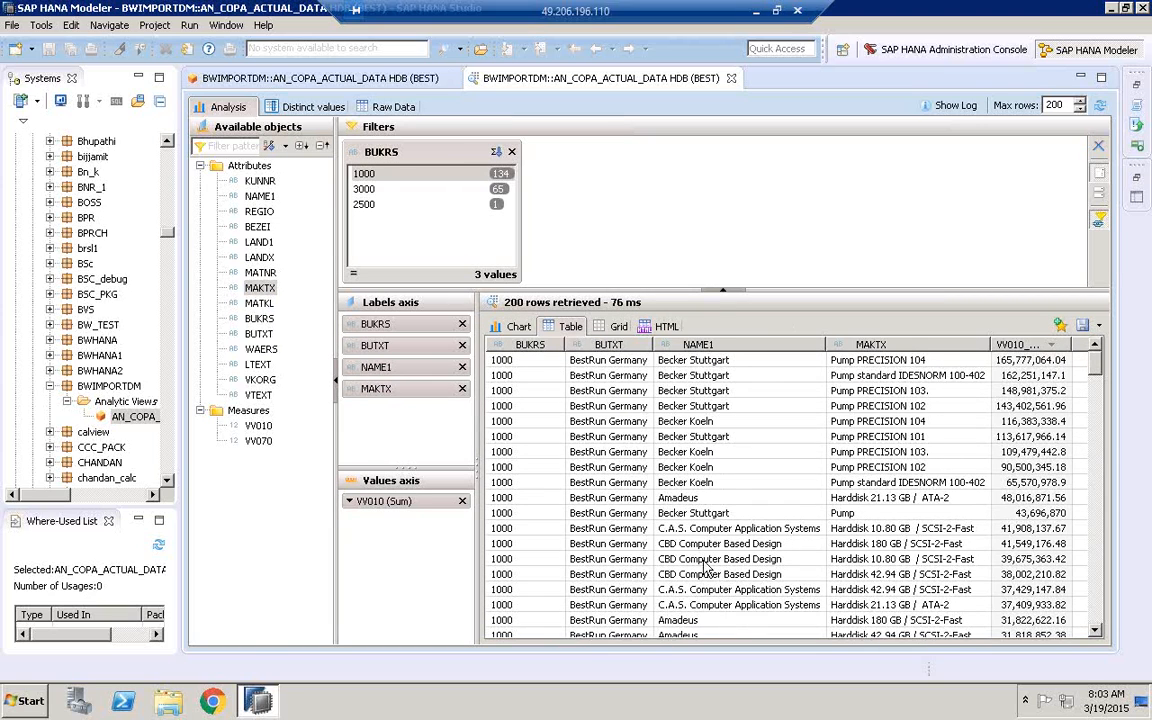
pyautogui.scroll(-5, 988, 337)
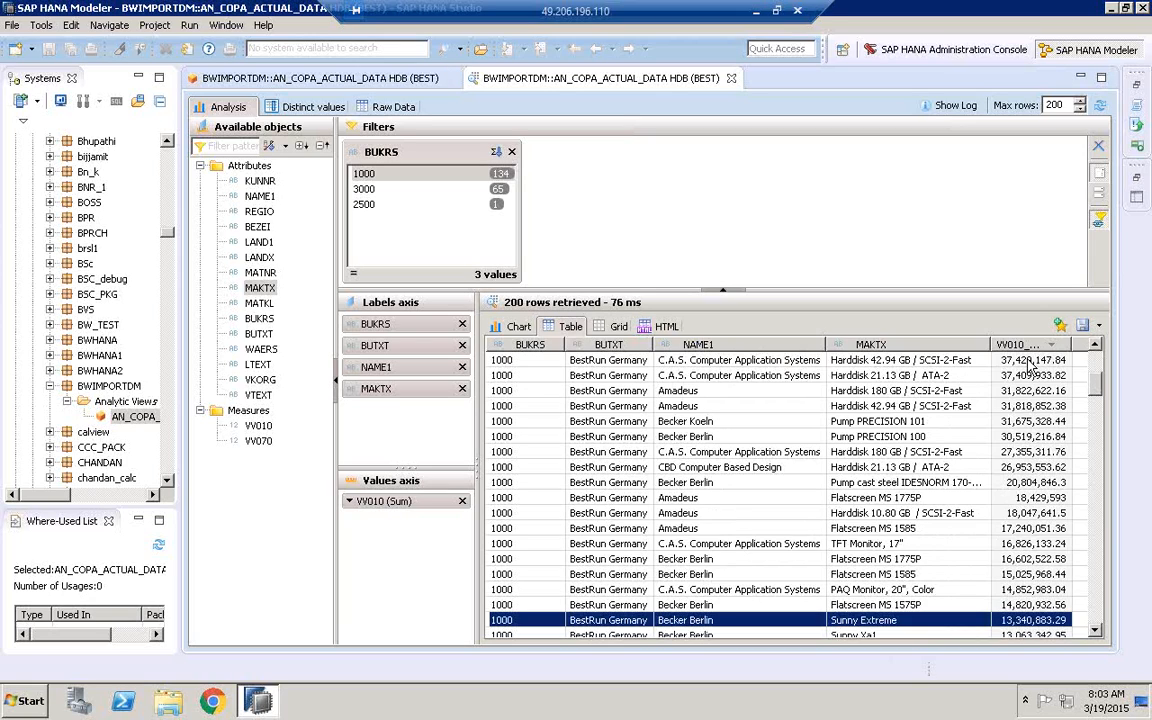
# Remove MAKTX and NAME1 from the labels axis and delete the BUKRS filter
pyautogui.click(462, 389)
pyautogui.click(462, 367)
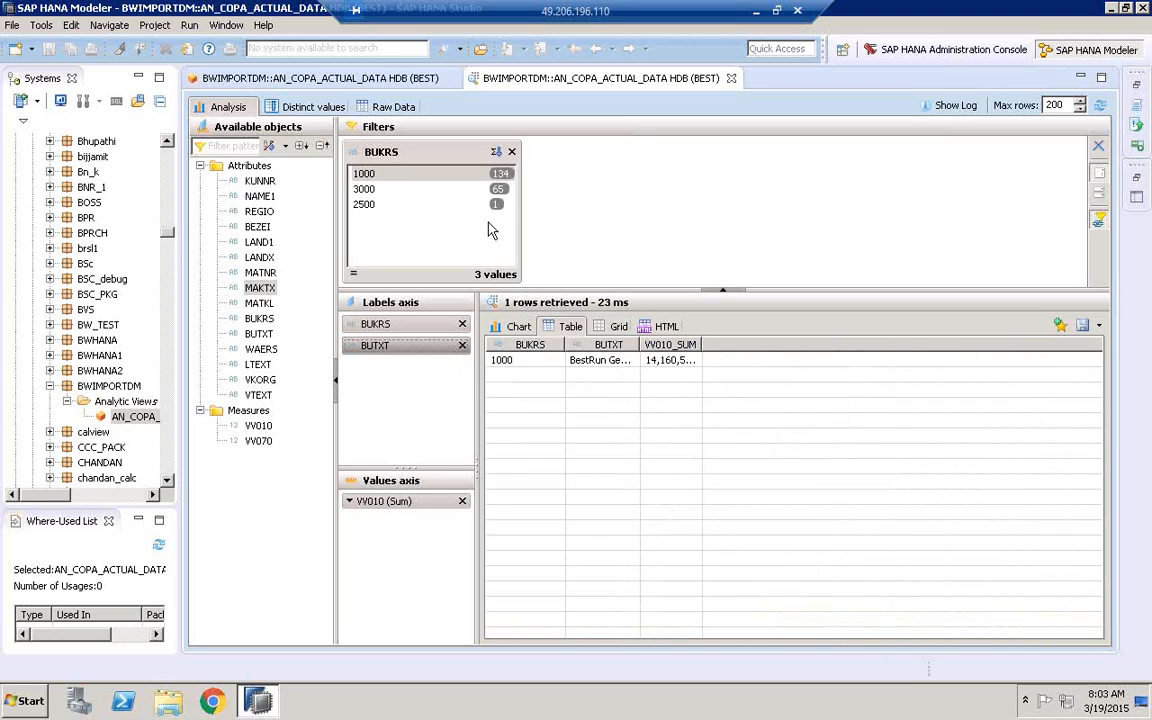
pyautogui.click(511, 152)
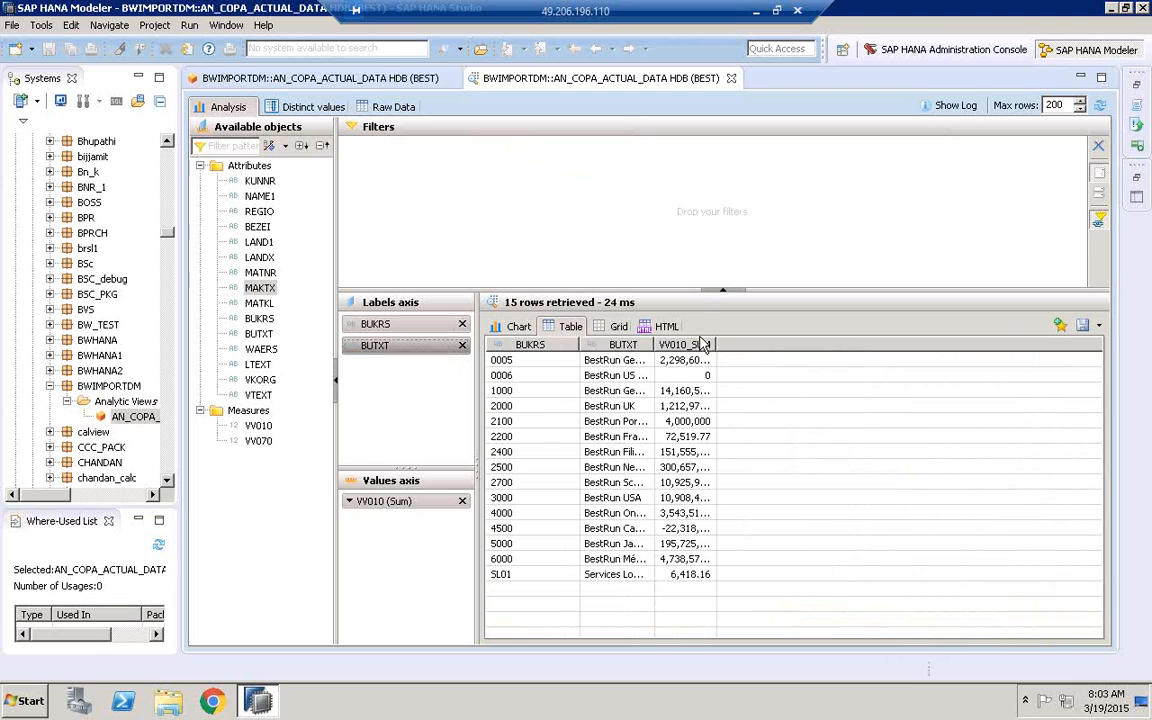
# Sort the unfiltered company code table by descending VV010_SUM and fit the BUTXT and VV010_SUM columns to their contents
pyautogui.doubleClick(654, 344)
pyautogui.click(752, 345)
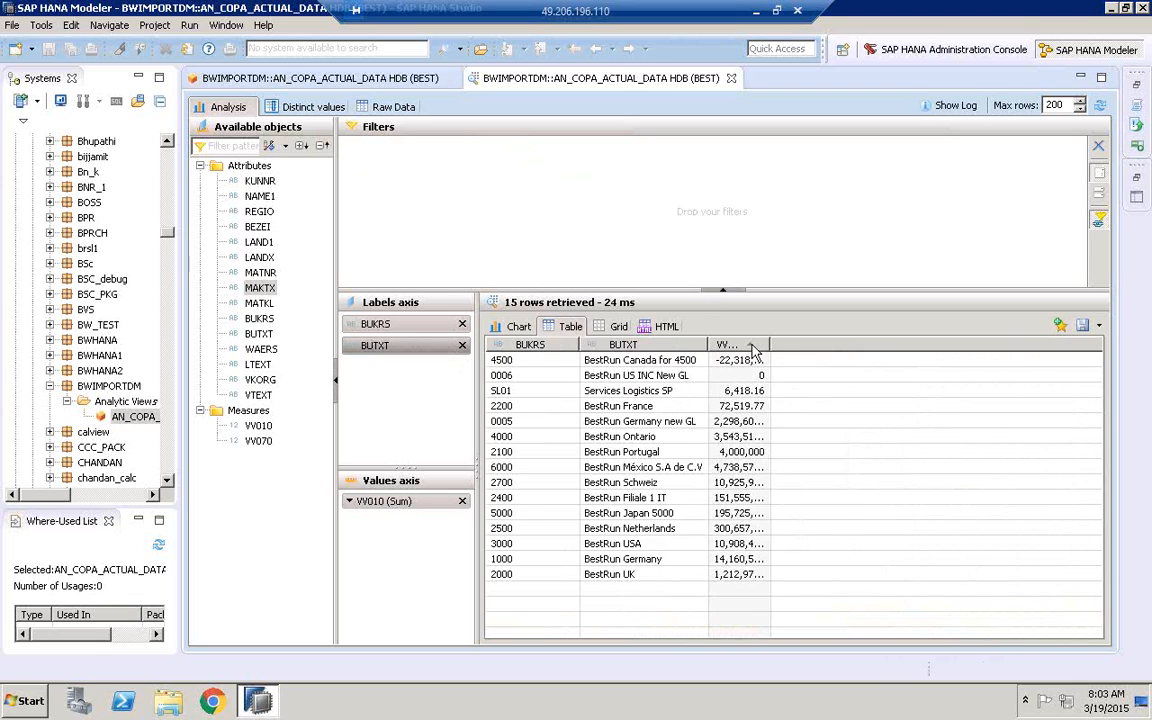
pyautogui.click(752, 346)
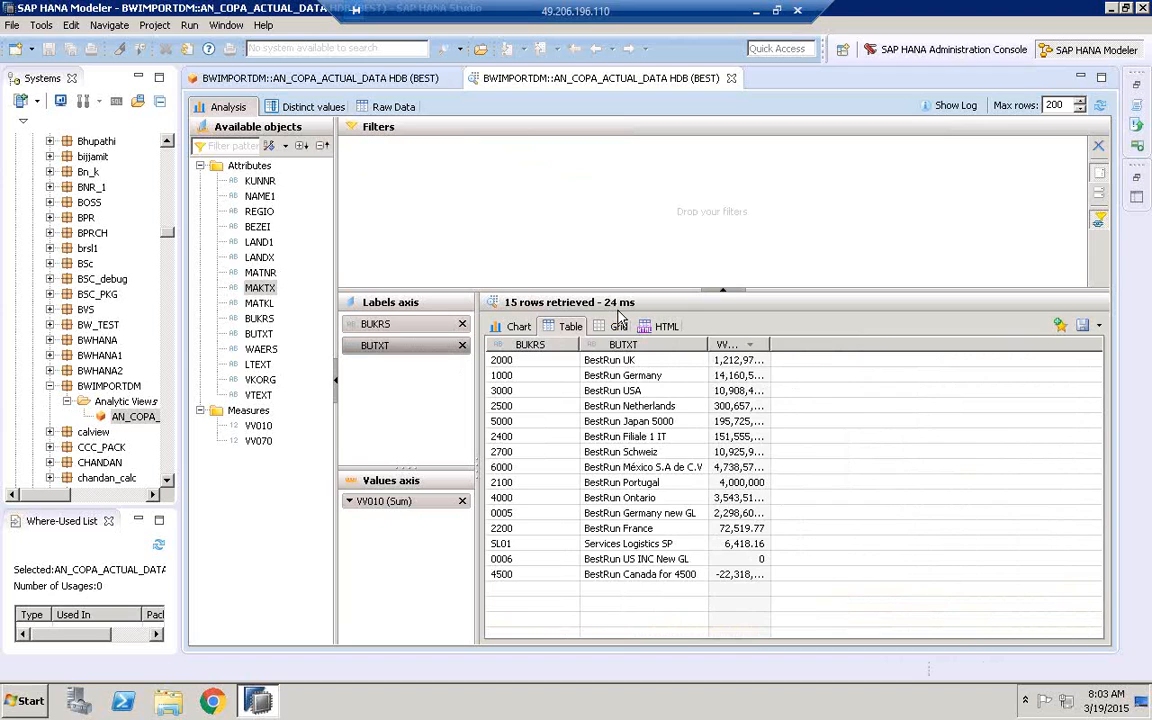
pyautogui.doubleClick(769, 344)
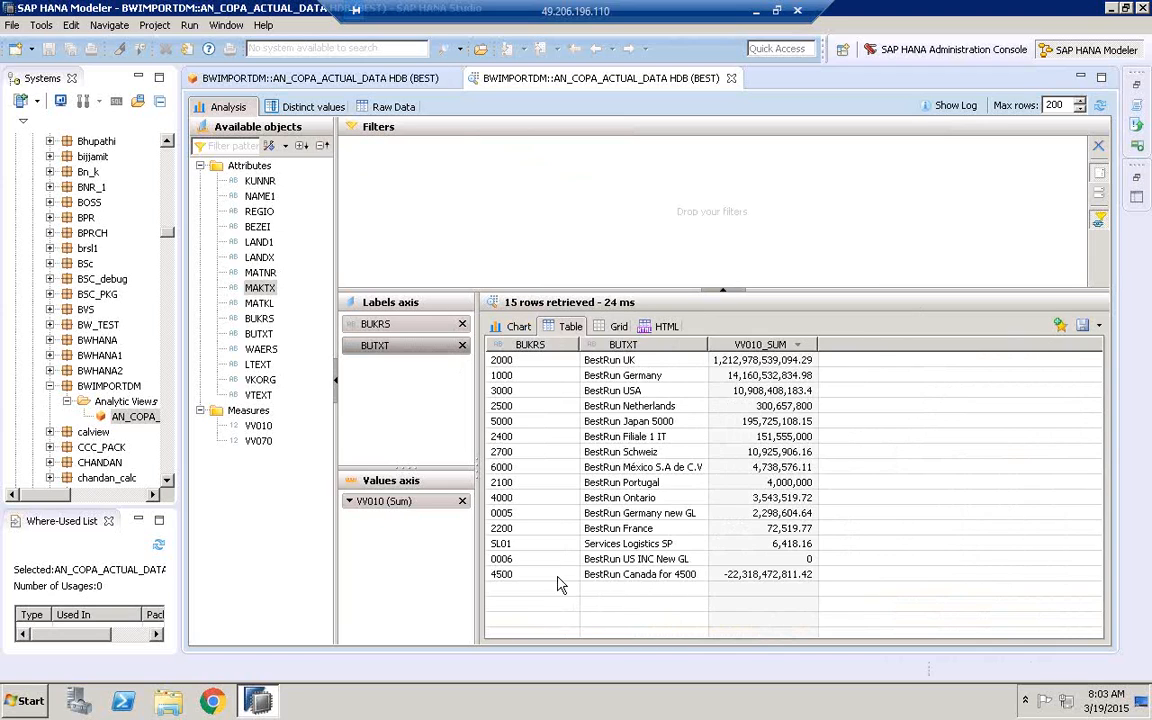
# Display the VV010 sums by company code as a chart and view them as a standard pie
pyautogui.click(507, 328)
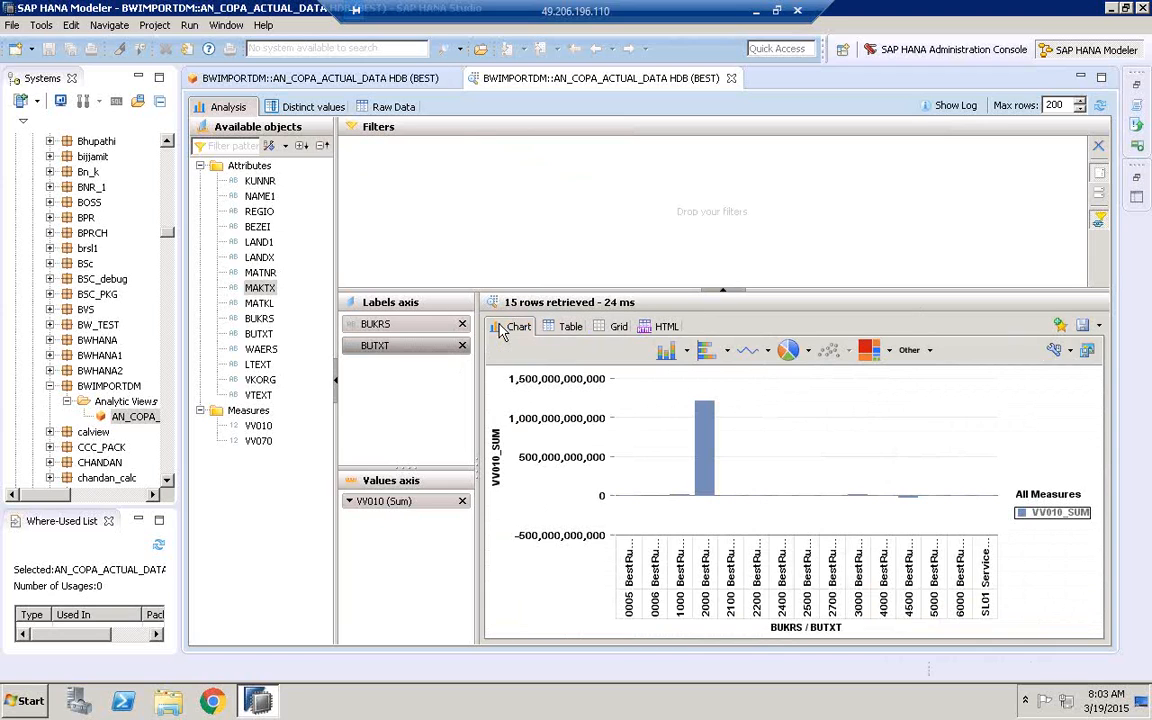
pyautogui.click(788, 351)
pyautogui.click(808, 353)
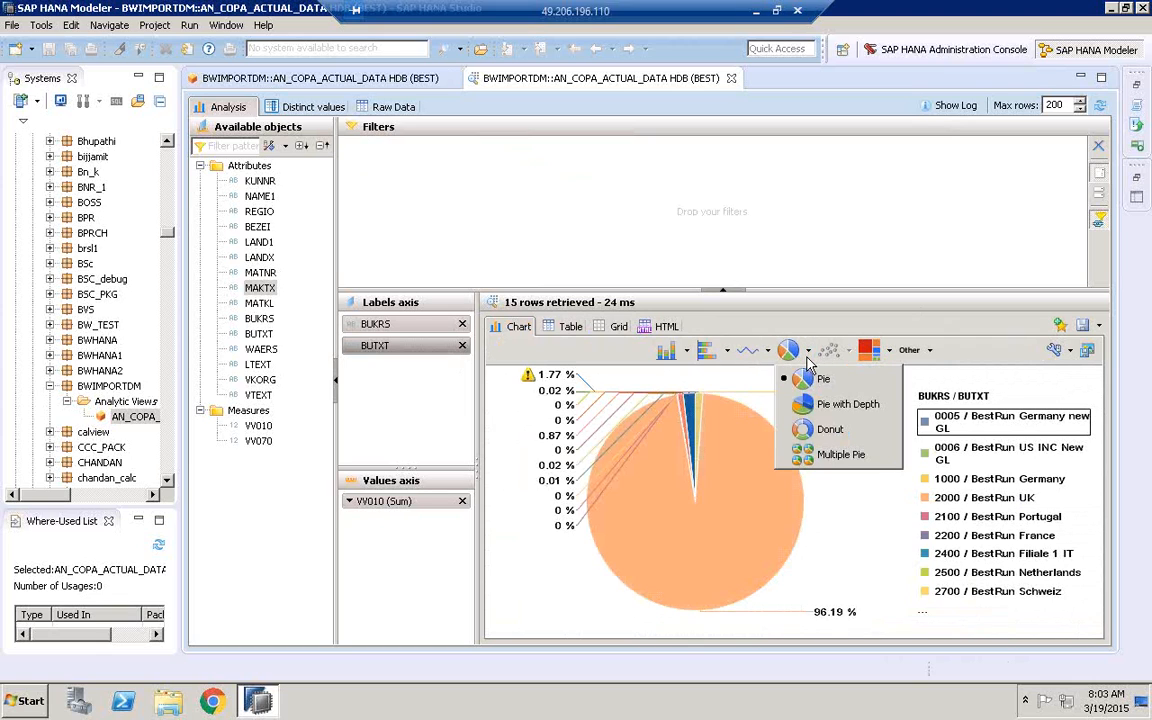
pyautogui.click(815, 386)
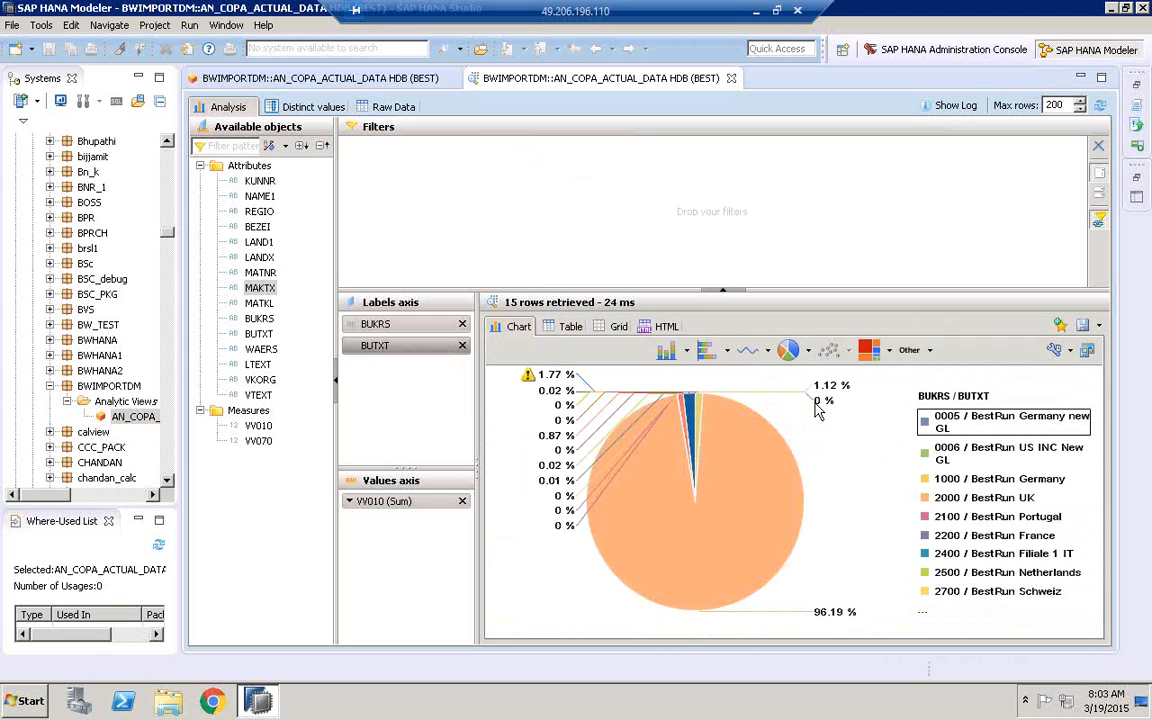
# View the company code chart as a line chart, a horizontal bar chart and a 3D Bar chart
pyautogui.click(745, 352)
pyautogui.click(727, 351)
pyautogui.click(731, 380)
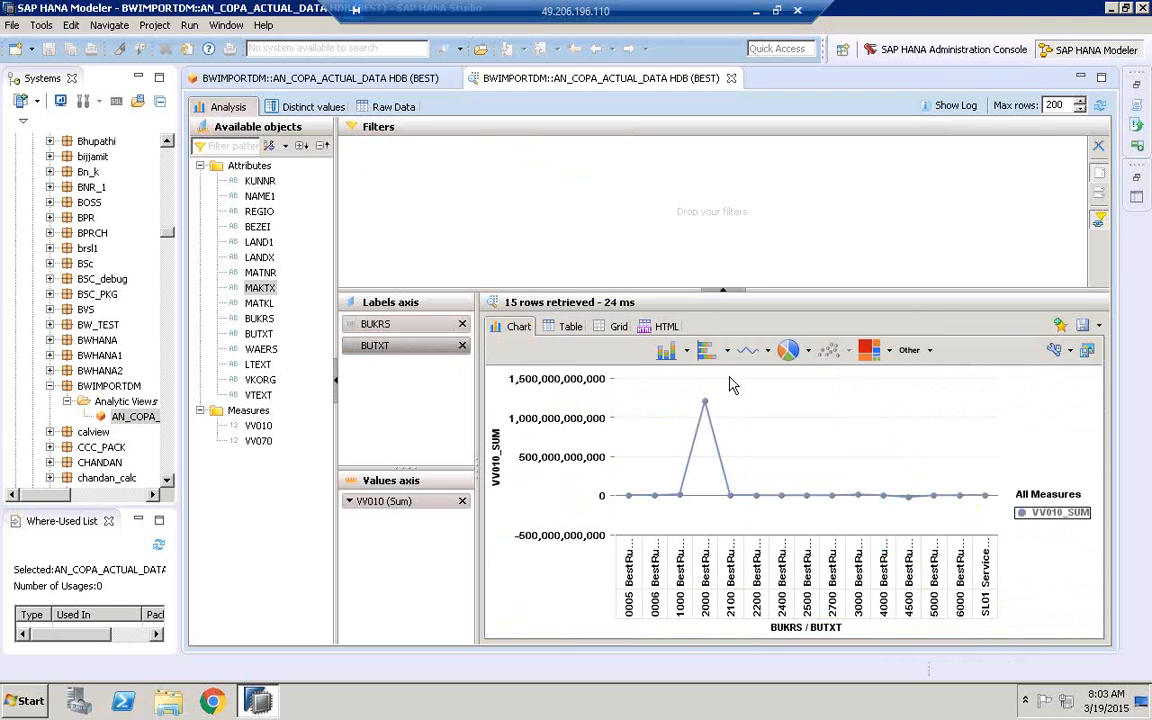
pyautogui.click(686, 351)
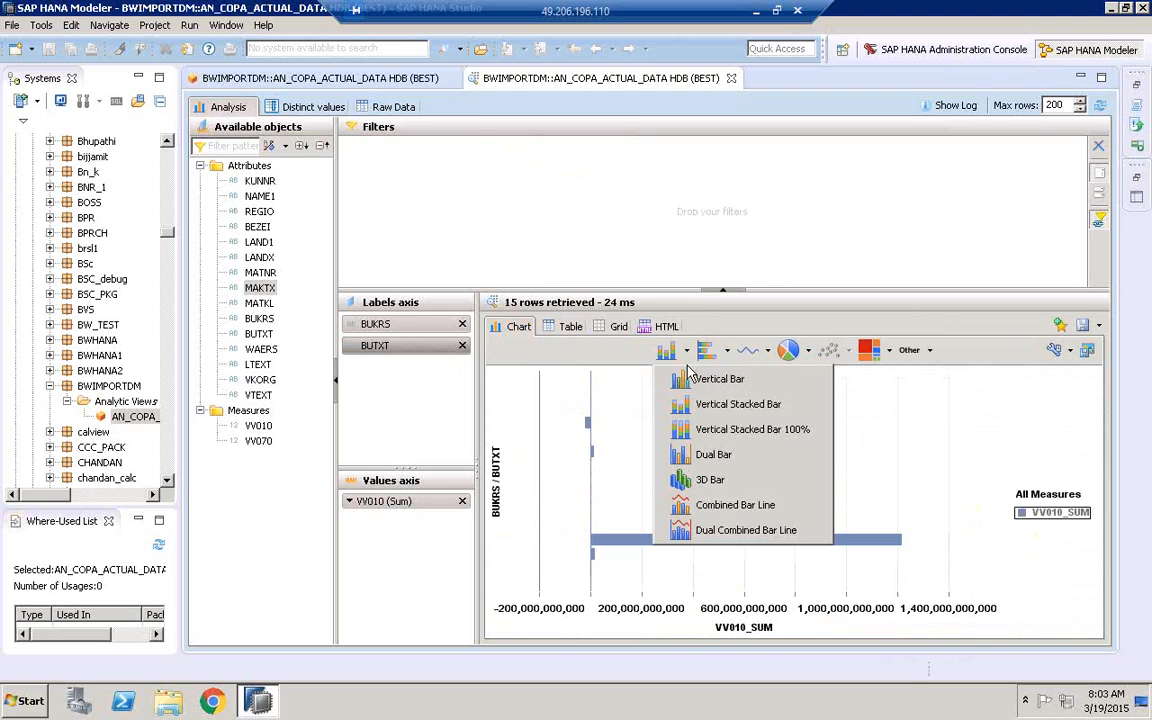
pyautogui.click(702, 480)
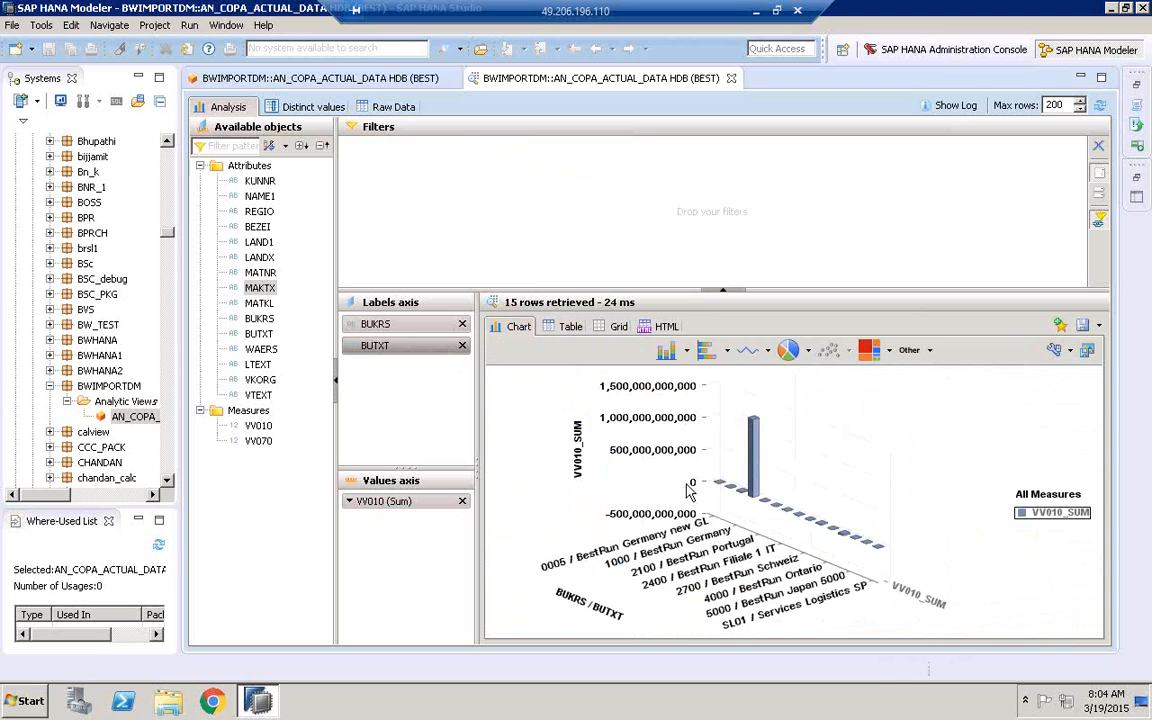
# Remove BUTXT from the labels axis and show the BUKRS sums as a pie and as a donut chart
pyautogui.click(462, 347)
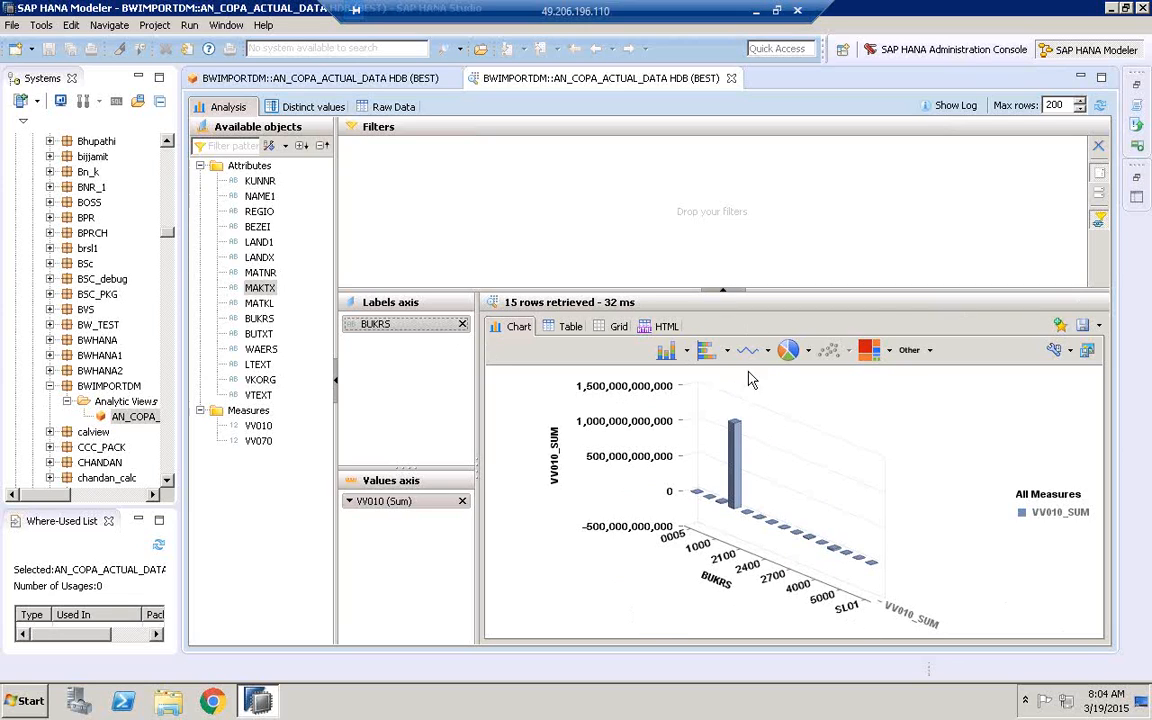
pyautogui.click(810, 356)
pyautogui.click(819, 379)
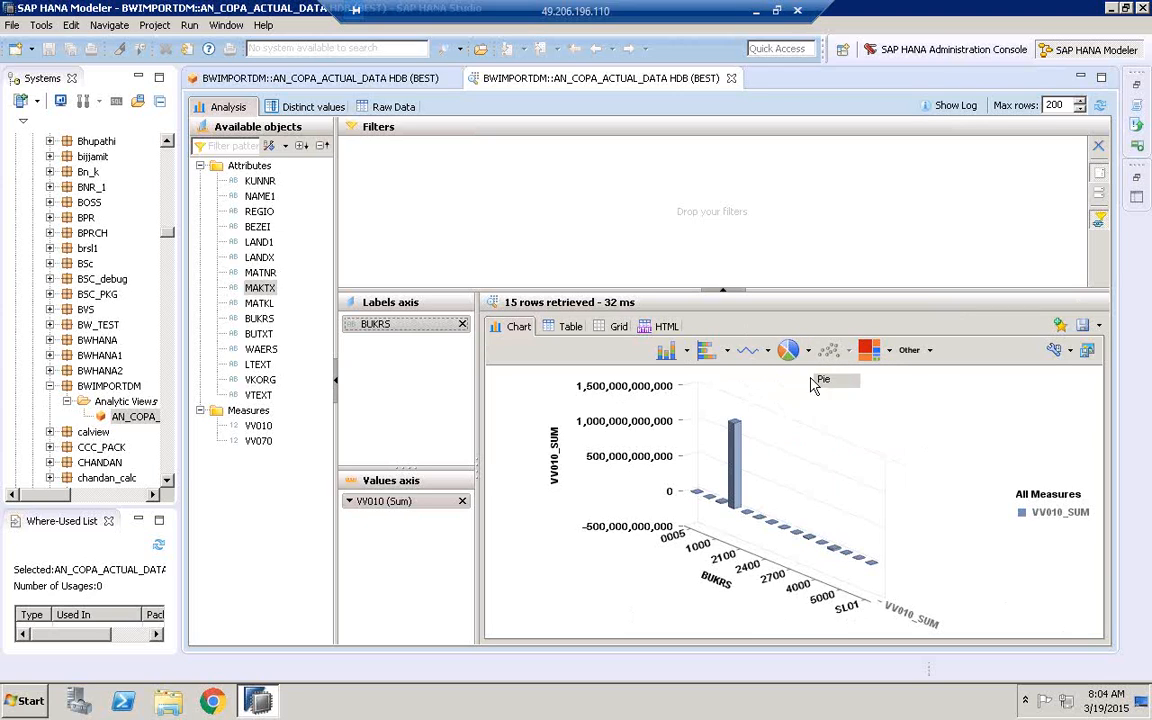
pyautogui.click(811, 356)
pyautogui.click(826, 429)
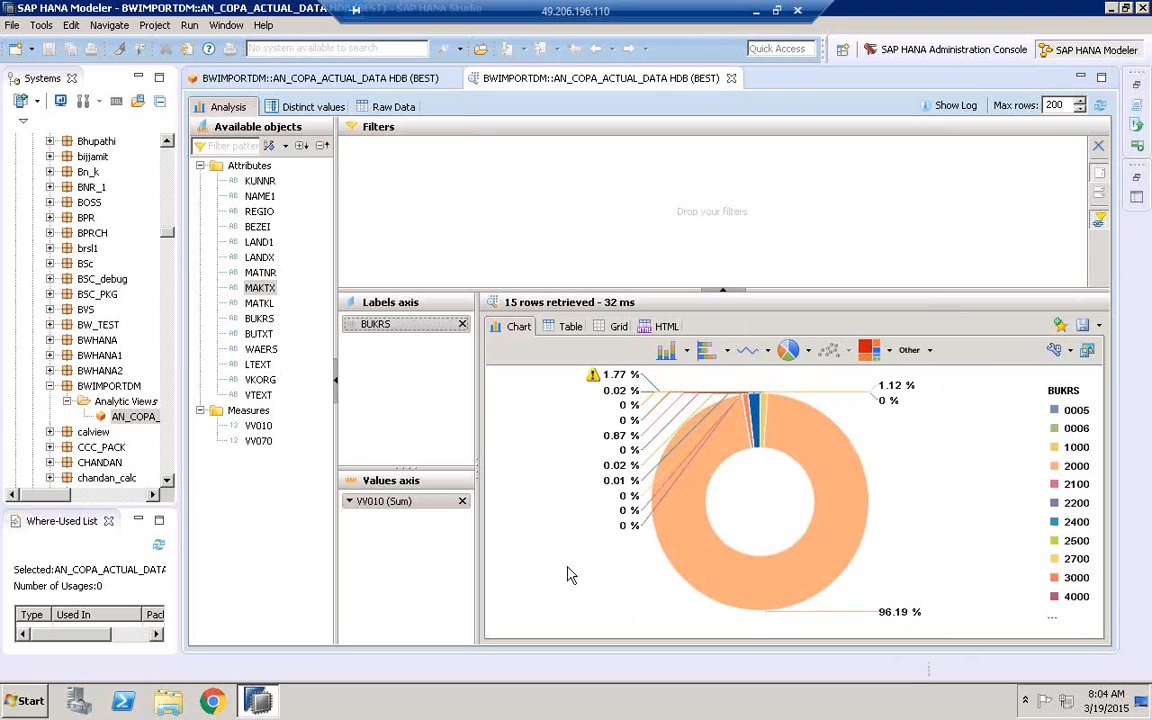
# View the BUKRS sums as a tag cloud, a pie chart and a line chart
pyautogui.click(929, 351)
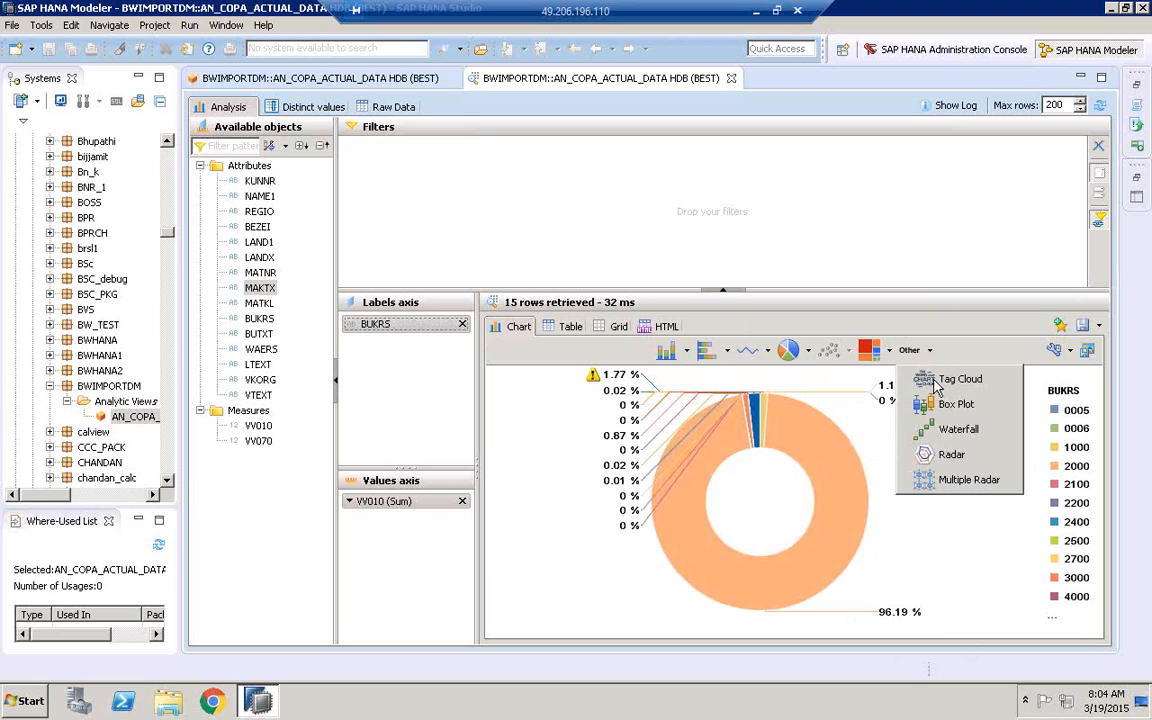
pyautogui.click(927, 386)
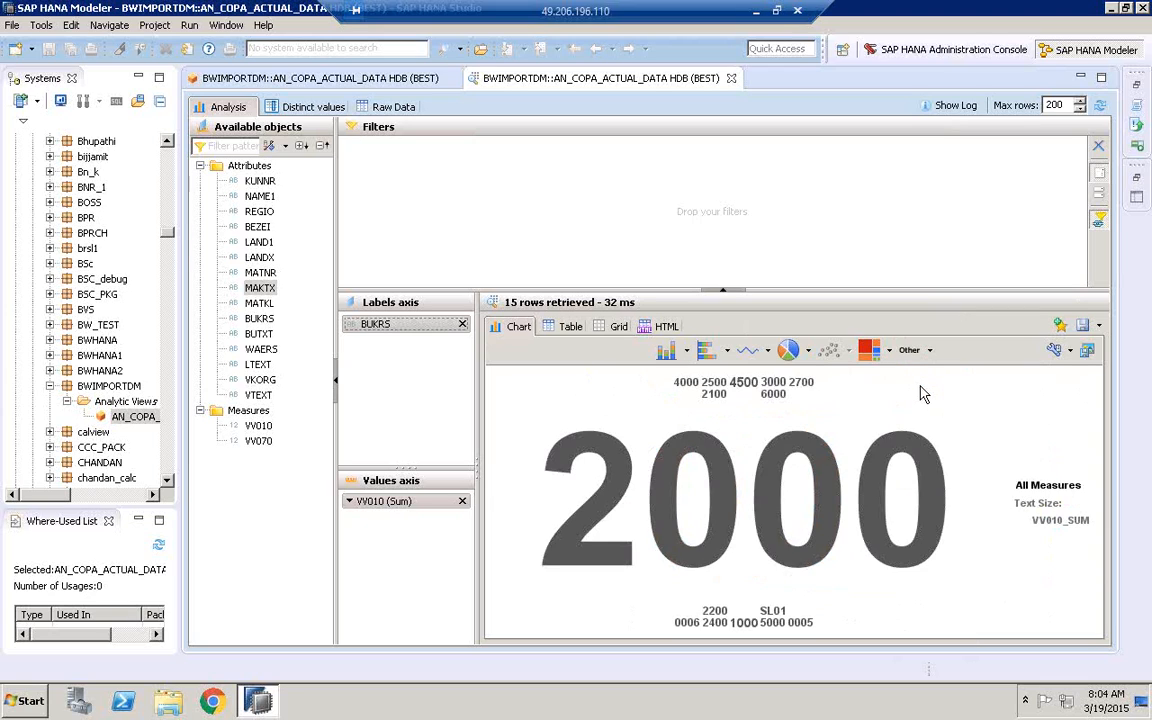
pyautogui.click(808, 350)
pyautogui.click(823, 379)
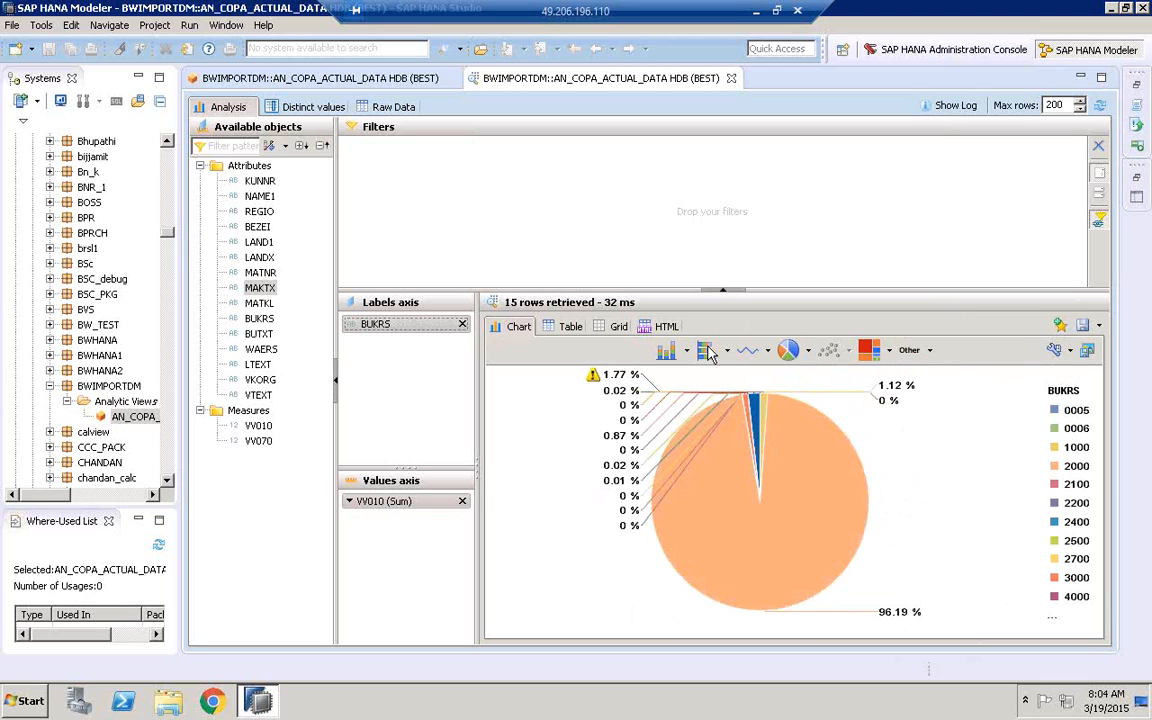
pyautogui.click(729, 352)
pyautogui.click(742, 352)
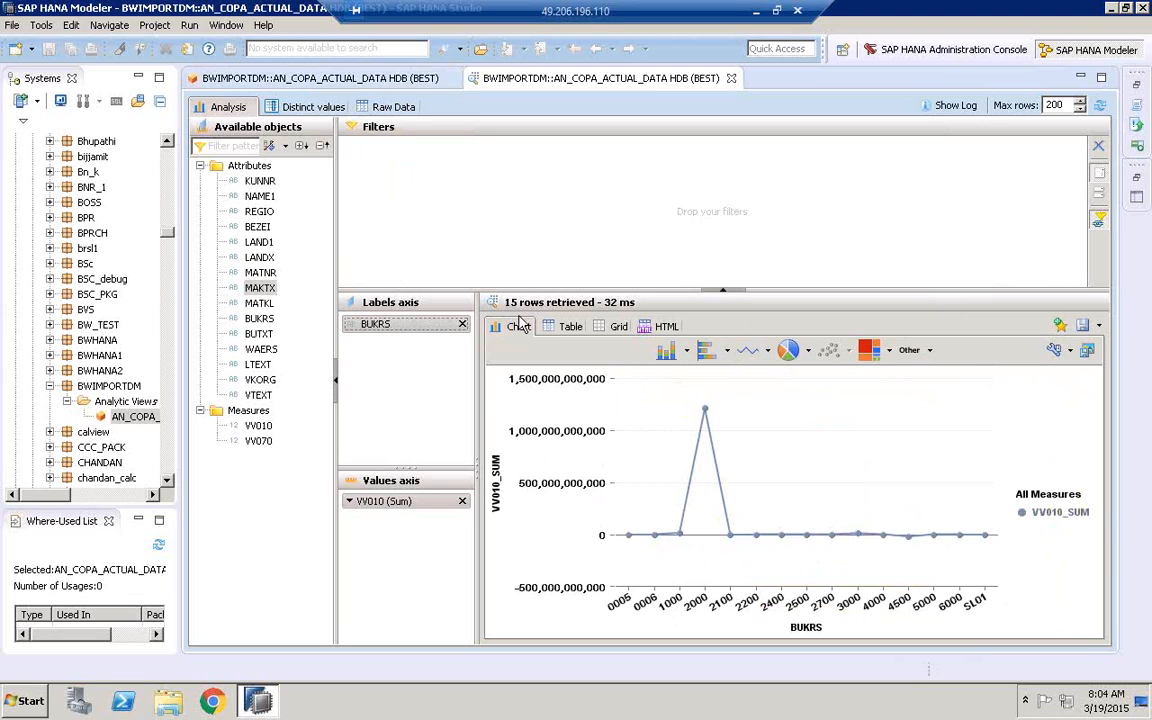
# Examine the joined tables in the Data Foundation of AN_COPA_ACTUAL_DATA, from KNA1 across to TVKO, with the systems and scenario panes narrowed
pyautogui.click(229, 86)
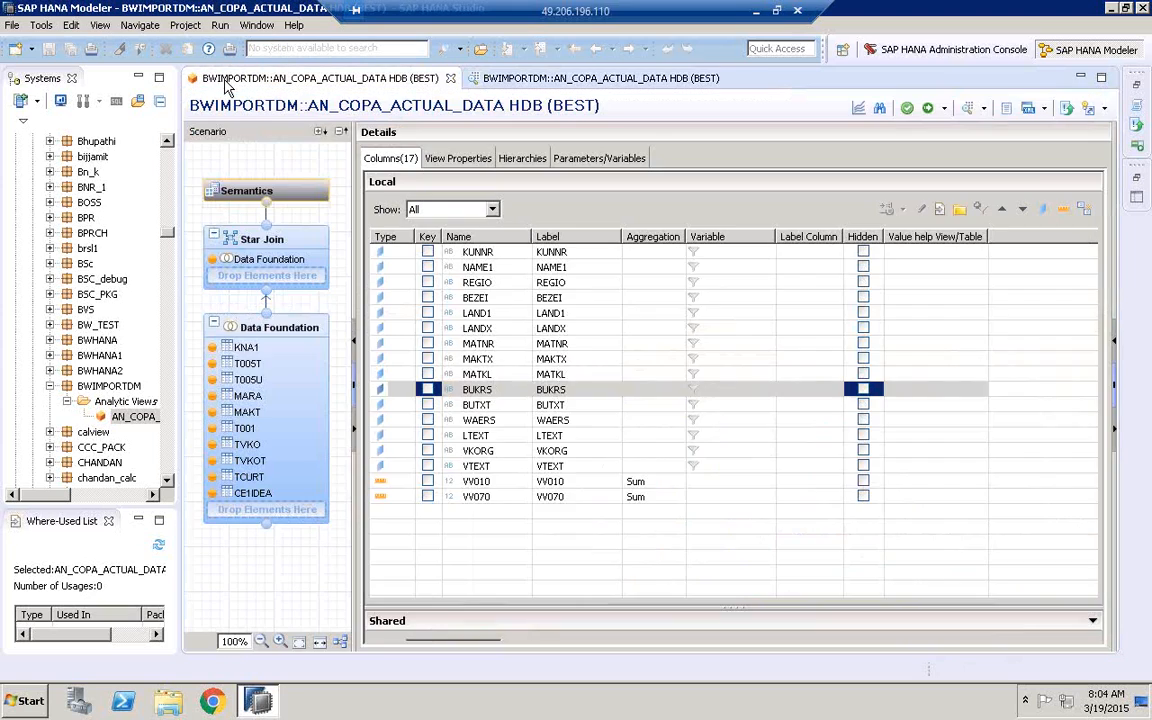
pyautogui.click(266, 337)
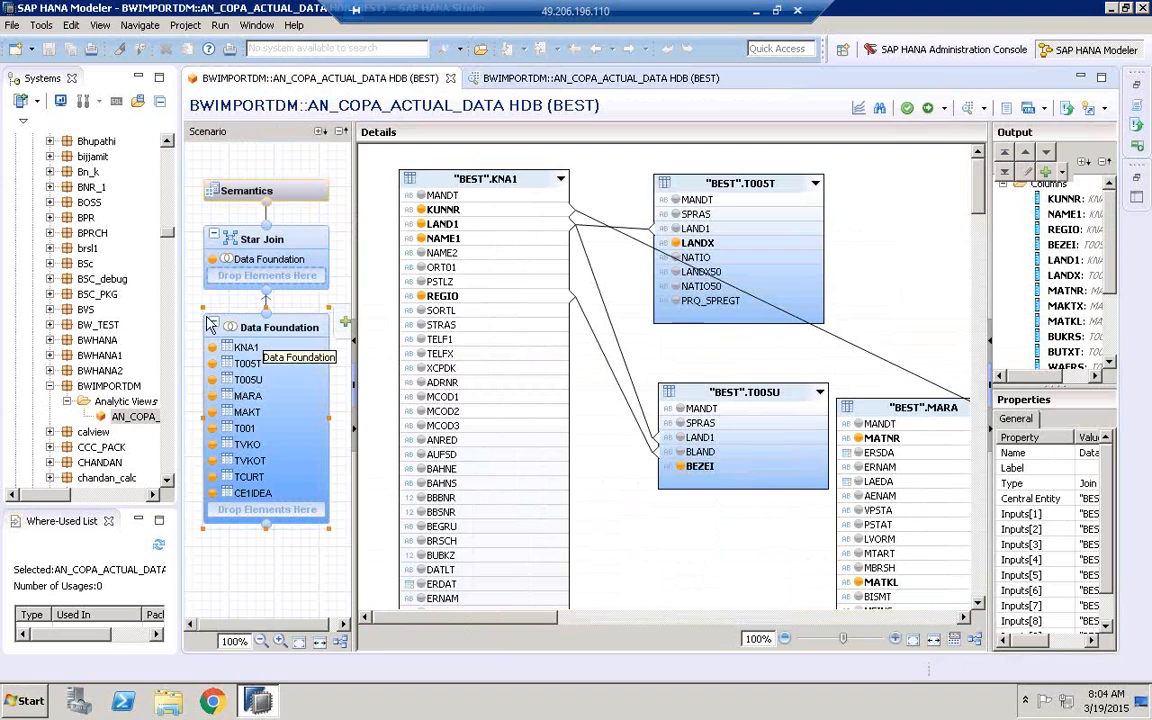
pyautogui.moveTo(181, 326); pyautogui.dragTo(119, 326)
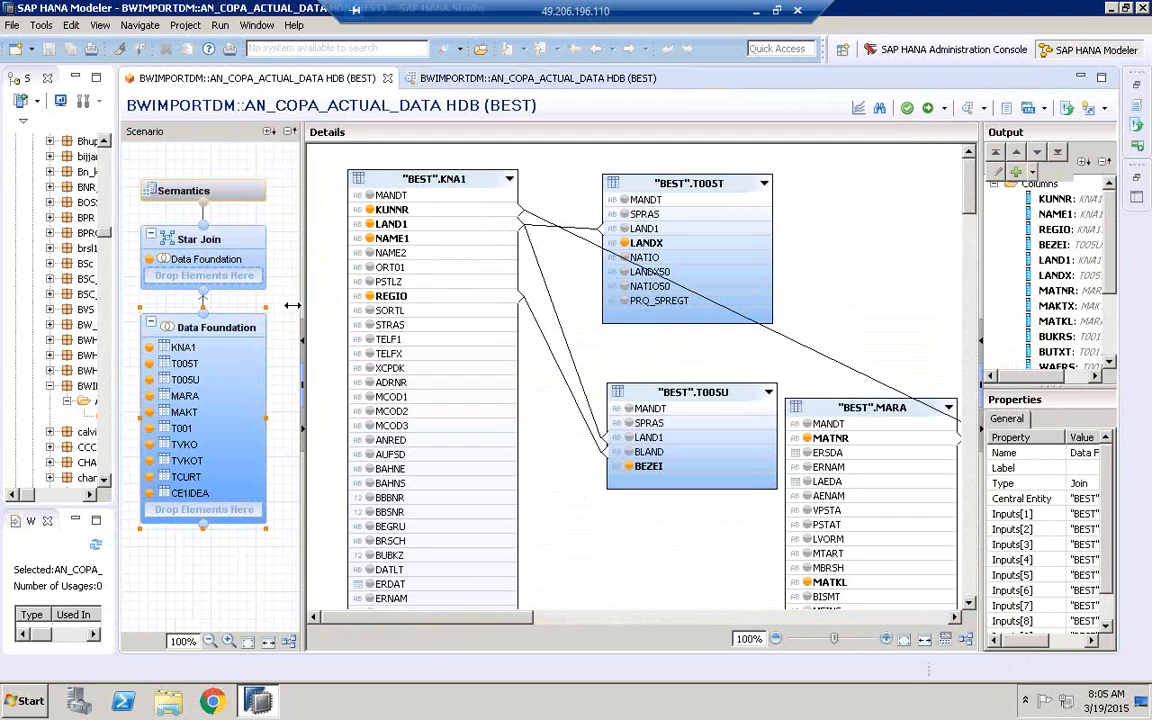
pyautogui.moveTo(292, 305); pyautogui.dragTo(274, 312)
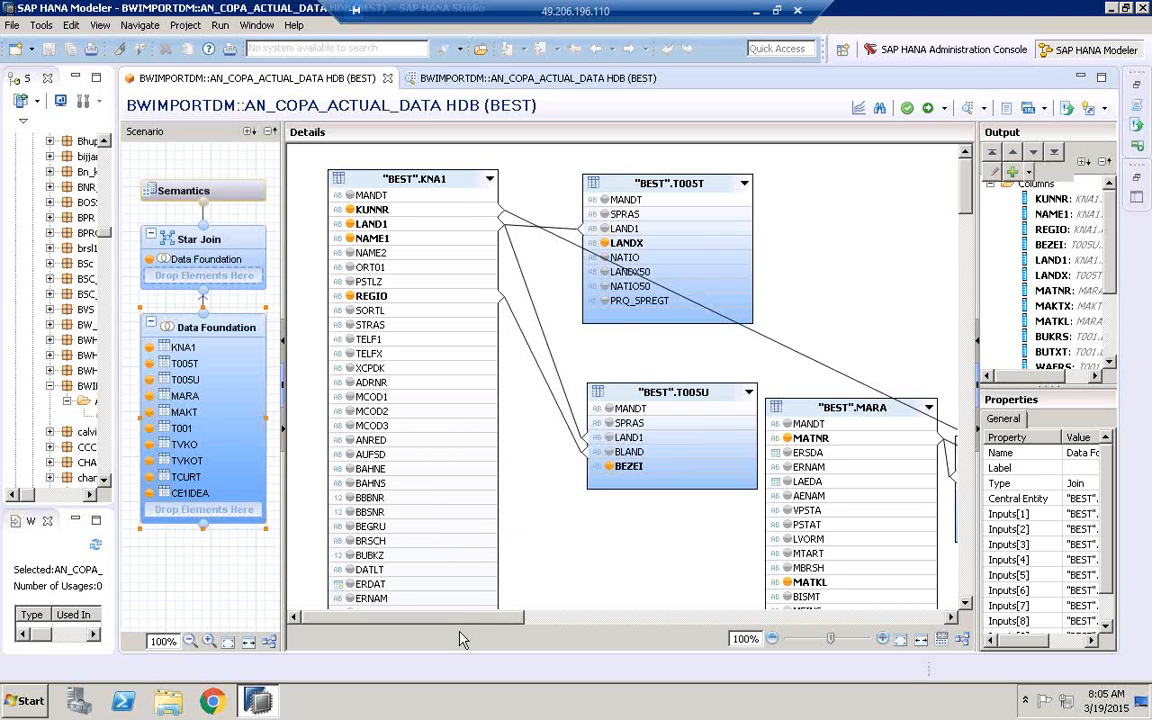
pyautogui.moveTo(463, 626); pyautogui.dragTo(620, 626)
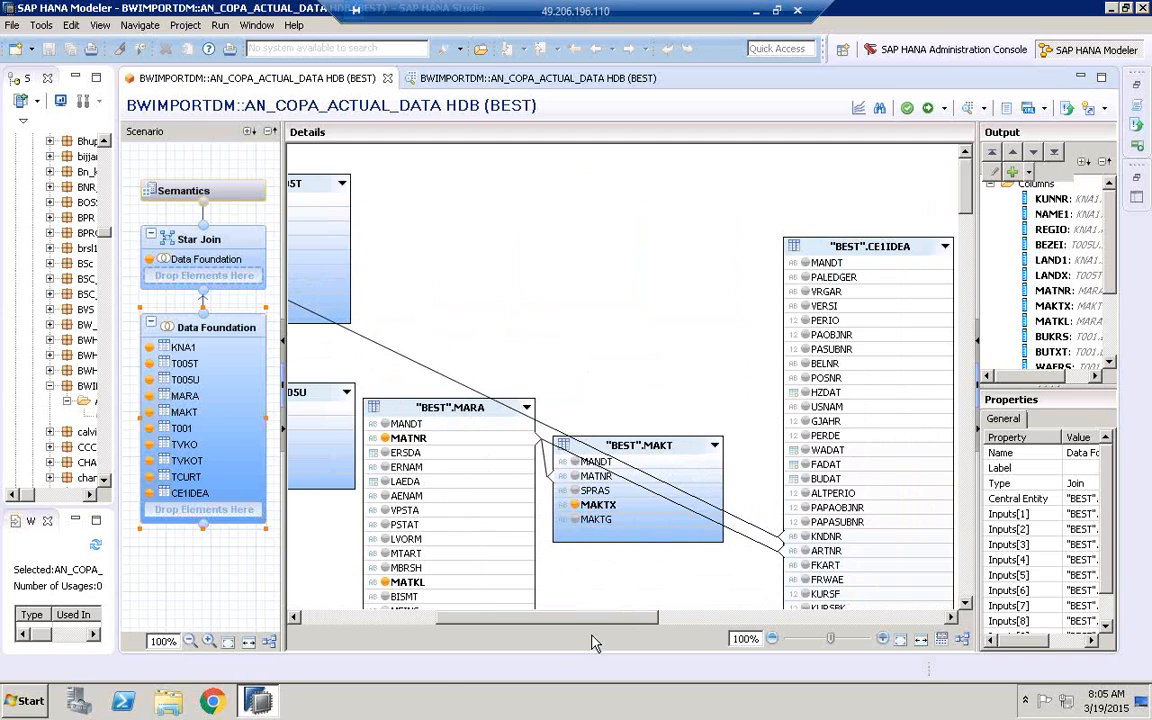
pyautogui.moveTo(600, 618); pyautogui.dragTo(896, 628)
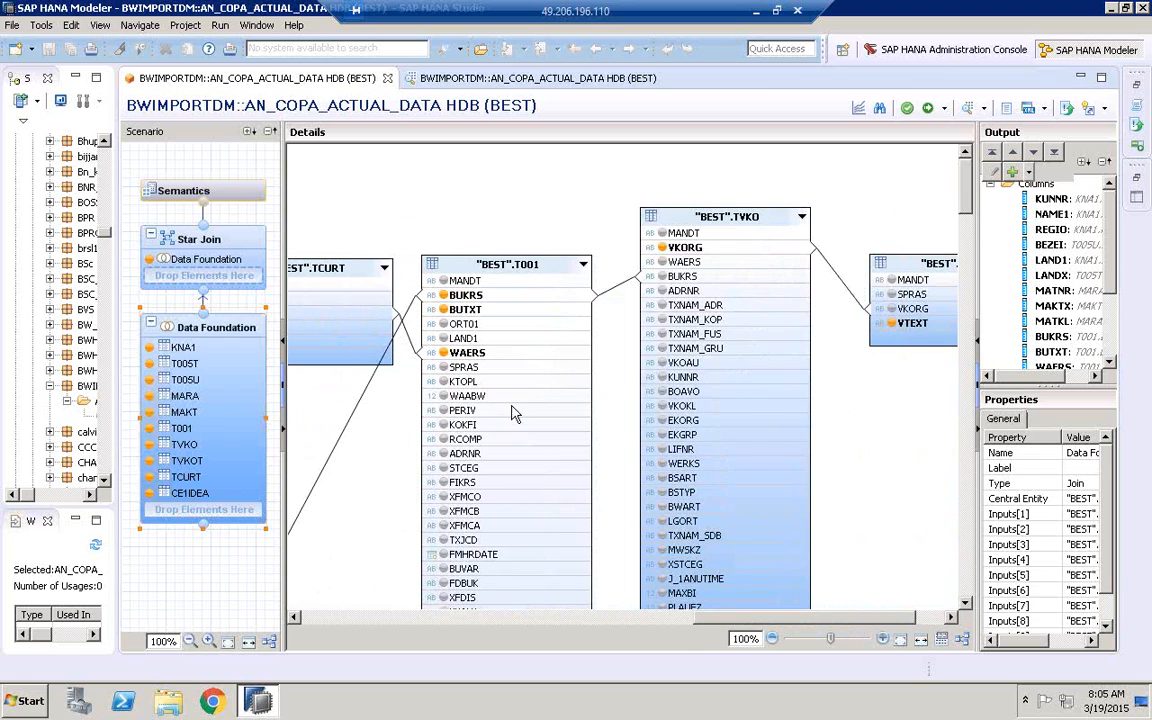
pyautogui.moveTo(752, 625); pyautogui.dragTo(340, 556)
# Search for MSPAINT among the installed programs and launch Paint
pyautogui.click(25, 700)
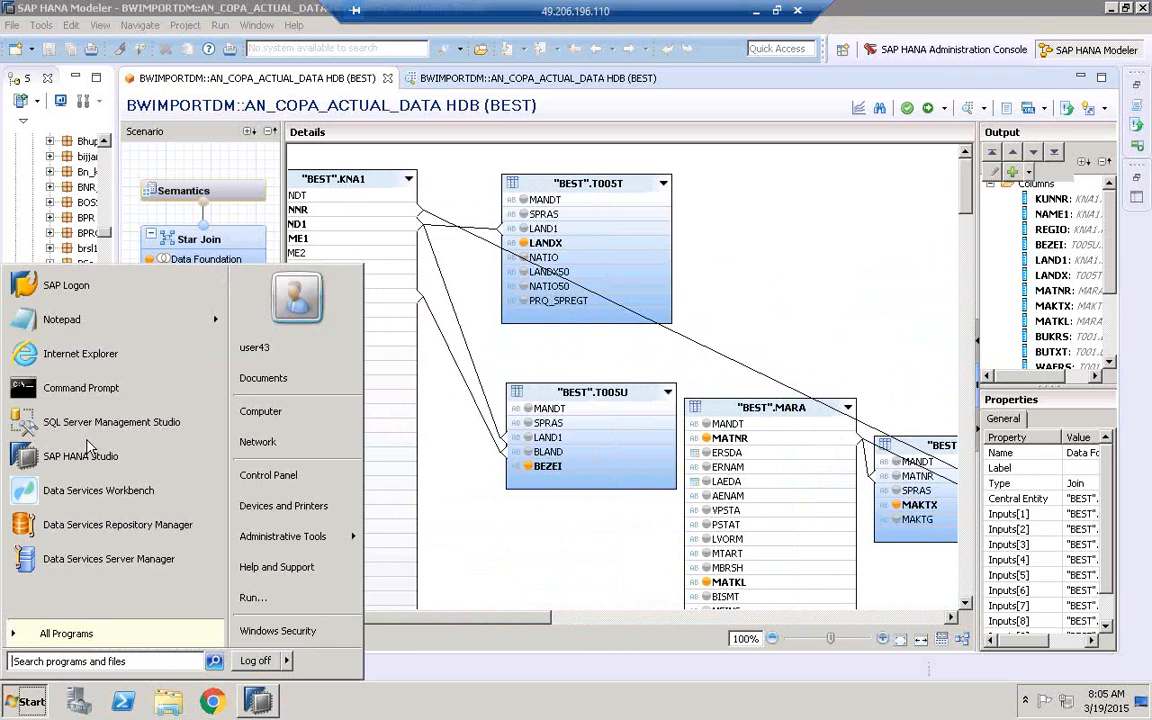
pyautogui.click(96, 664)
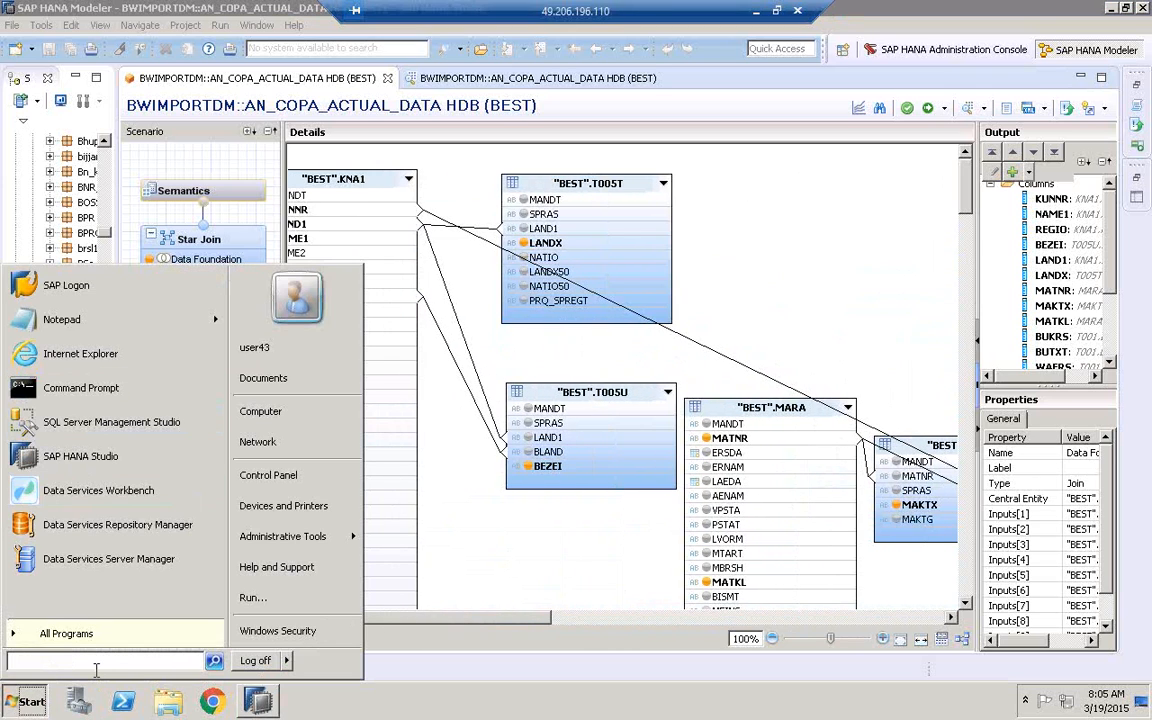
pyautogui.write('MSPAINT')
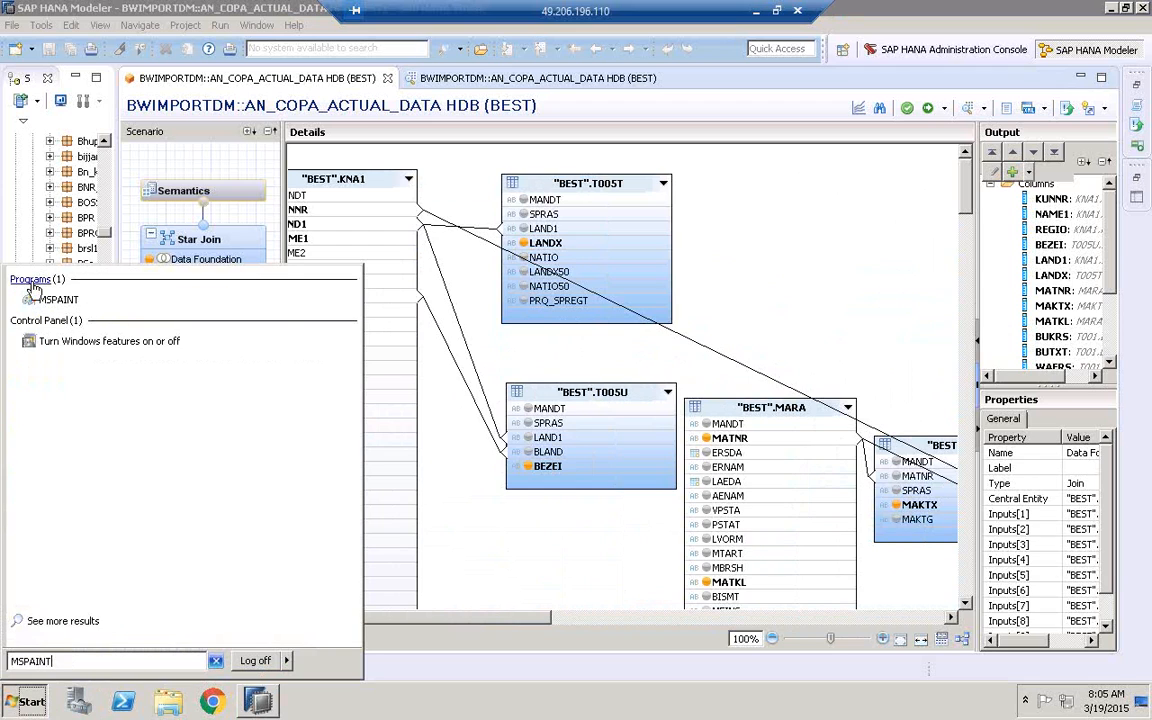
pyautogui.press('Return')
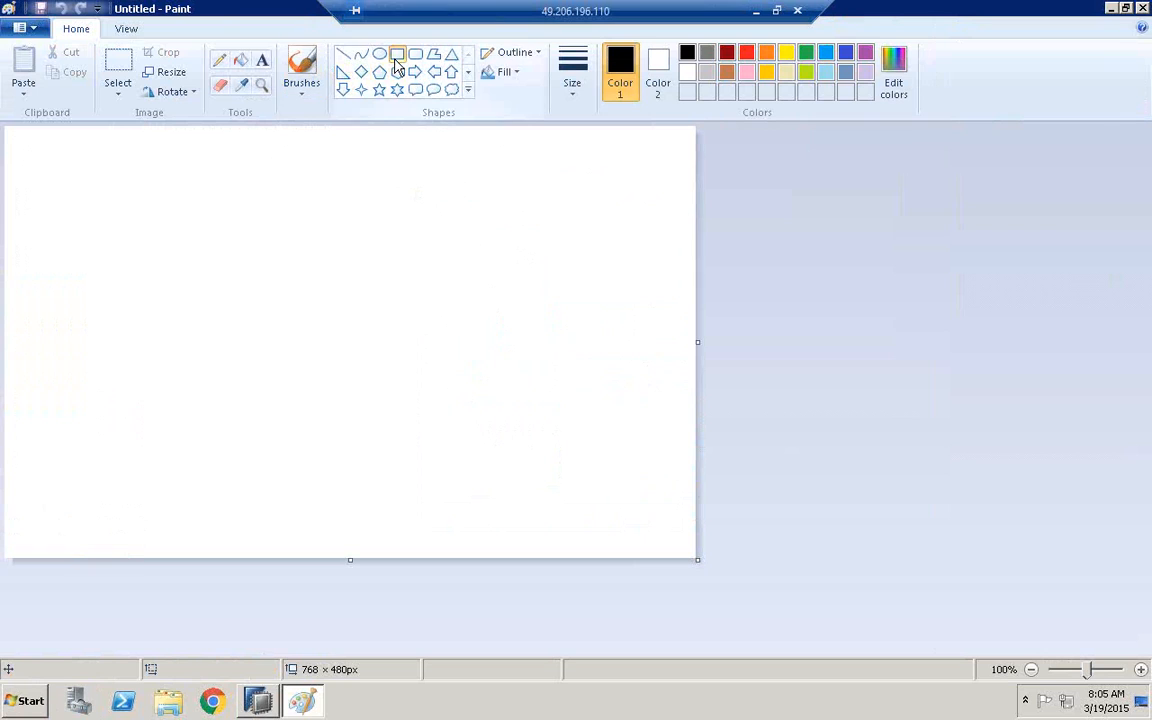
# Draw a nearly horizontal black line about 722 px long across the middle of the canvas
pyautogui.click(396, 57)
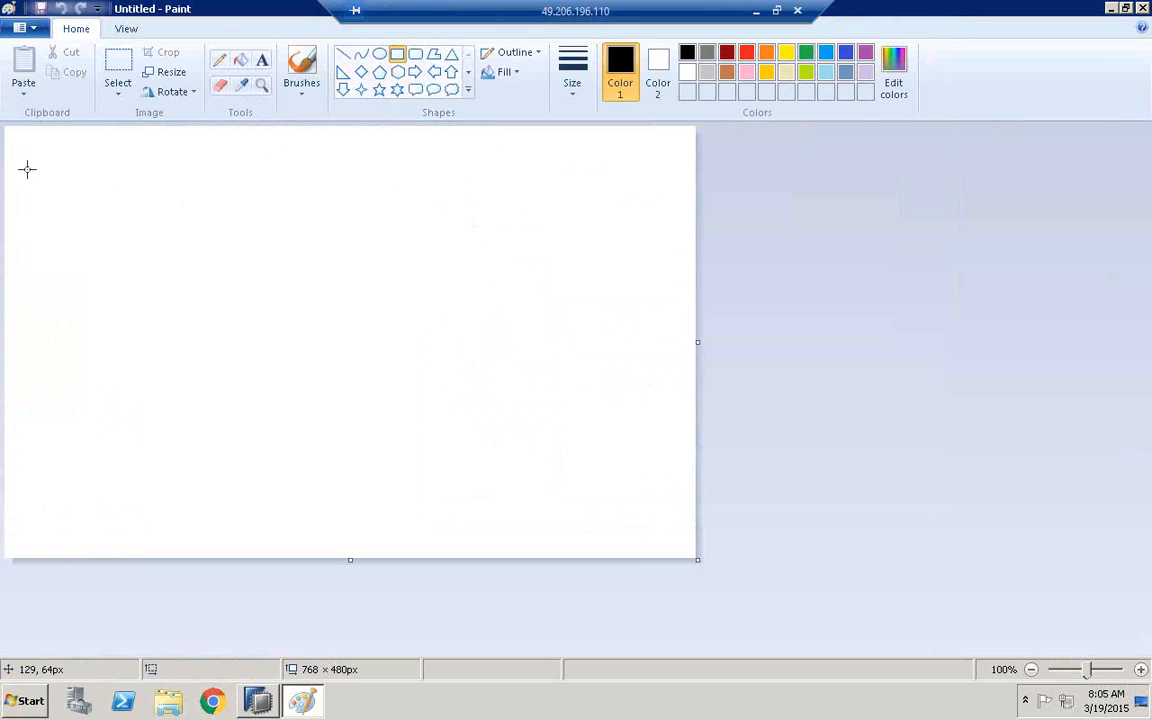
pyautogui.click(344, 55)
pyautogui.moveTo(13, 318)
pyautogui.mouseDown()
pyautogui.moveTo(180, 319)
pyautogui.moveTo(305, 345)
pyautogui.moveTo(597, 319)
pyautogui.moveTo(664, 329)
pyautogui.mouseUp()
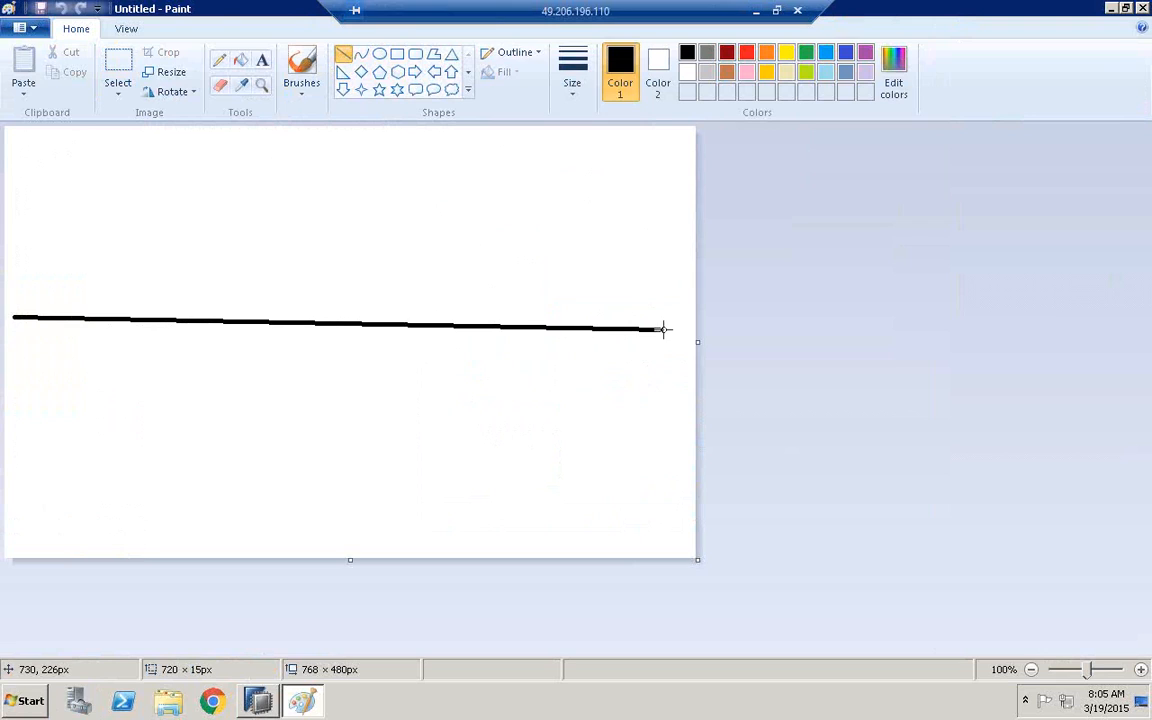
pyautogui.click(258, 62)
pyautogui.click(37, 181)
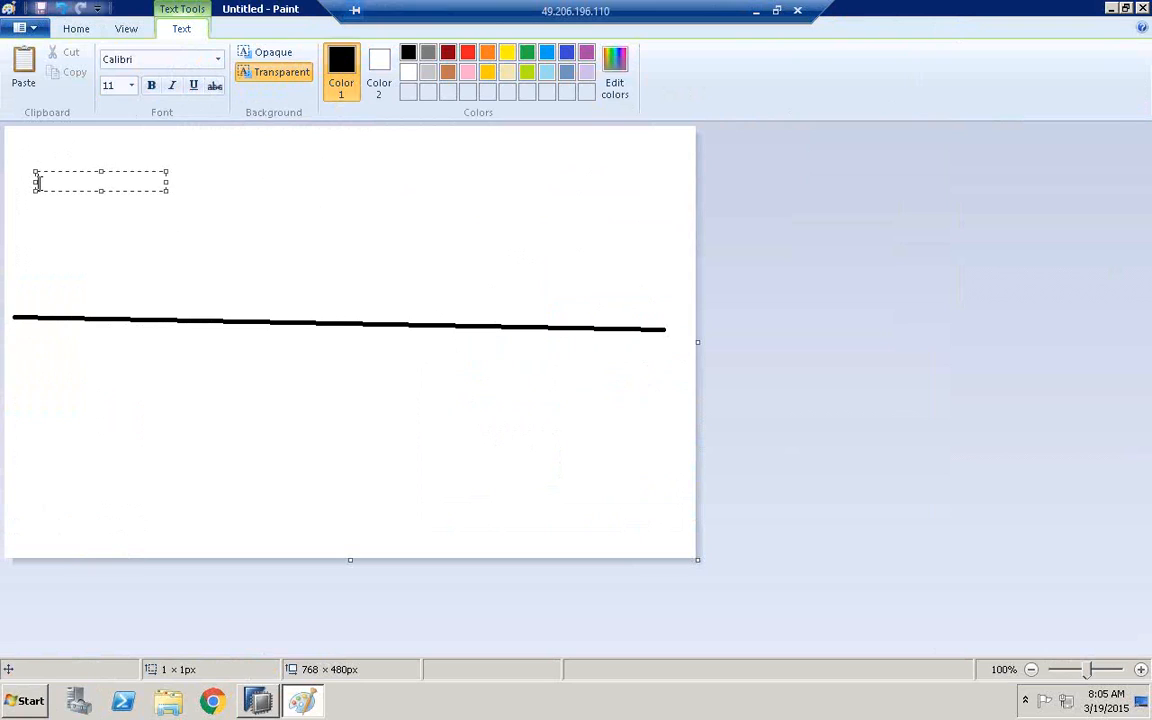
pyautogui.click(195, 185)
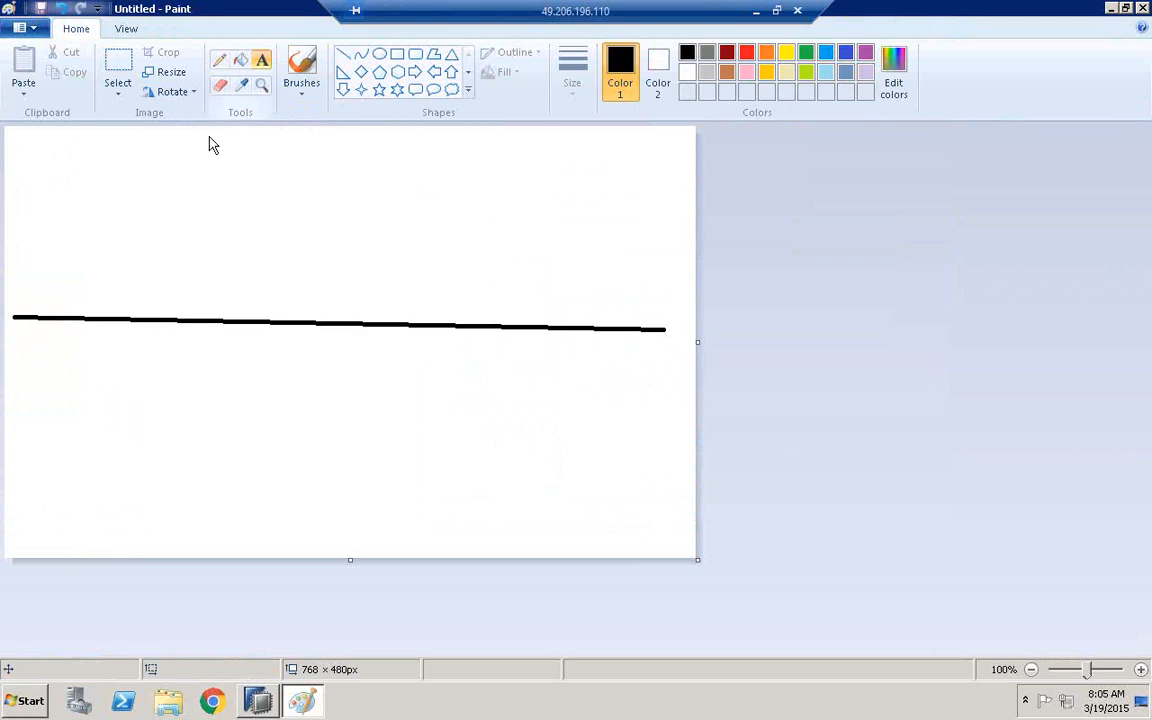
# Draw a rectangle about 239 × 169 px above the left part of the line and label it DF on its right side
pyautogui.click(399, 57)
pyautogui.moveTo(21, 145); pyautogui.dragTo(237, 298)
pyautogui.click(262, 60)
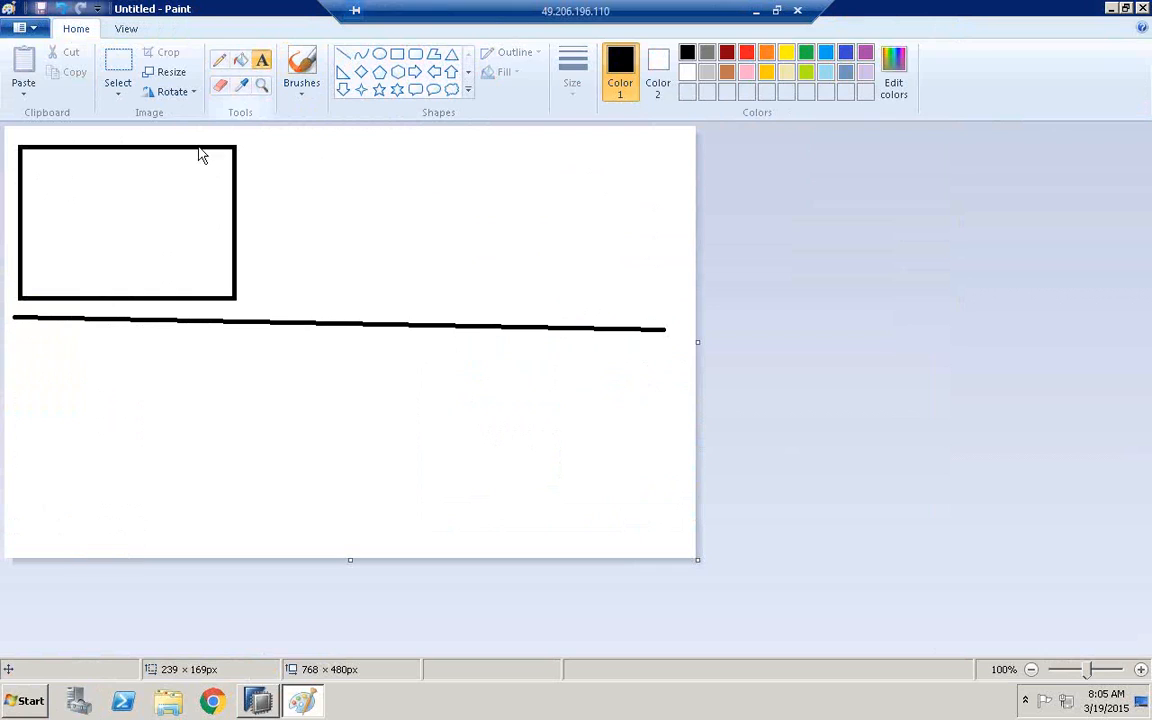
pyautogui.click(247, 165)
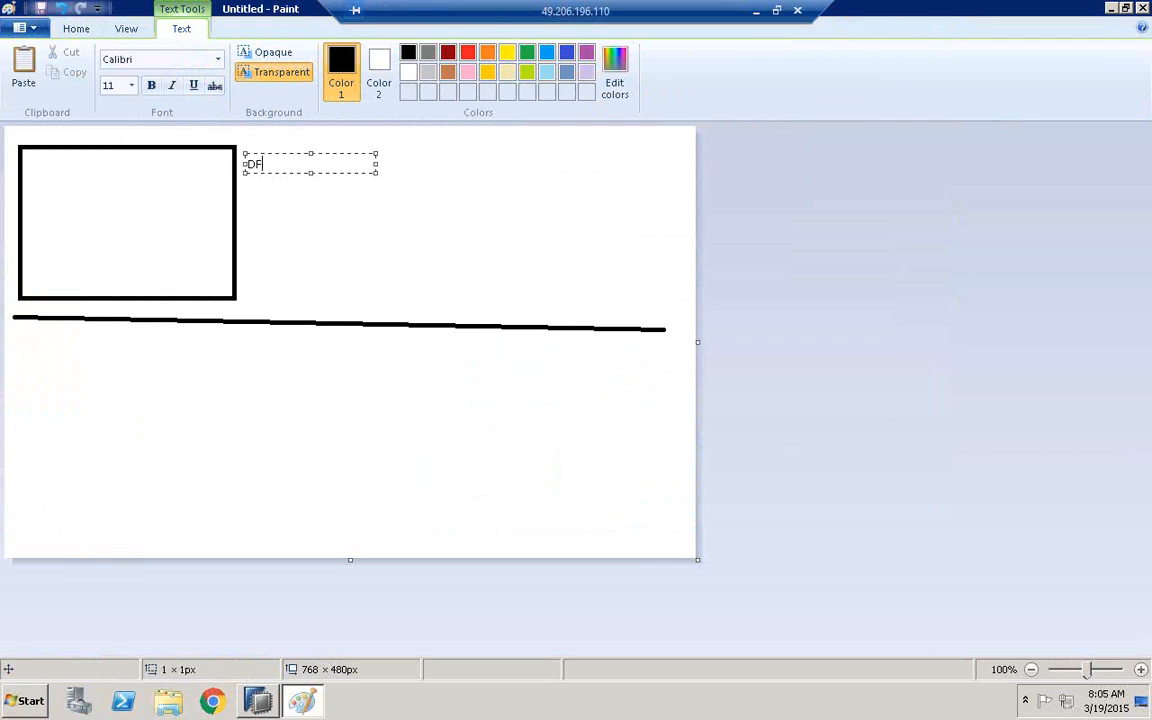
pyautogui.click(278, 216)
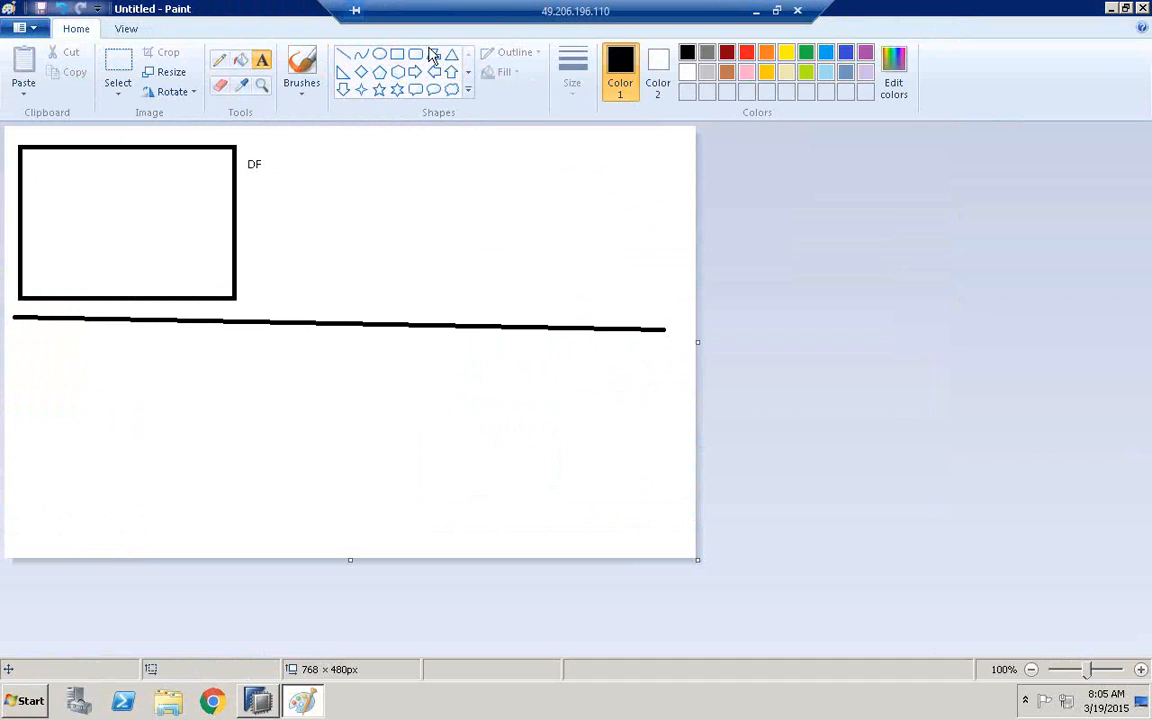
# Draw three small rectangles inside the DF box: one on the left and two stacked in the middle
pyautogui.click(398, 57)
pyautogui.moveTo(32, 193); pyautogui.dragTo(74, 229)
pyautogui.moveTo(108, 190); pyautogui.dragTo(155, 285)
# Label the left small box KNA1, the upper middle box T005T and the lower middle box T005U
pyautogui.click(263, 59)
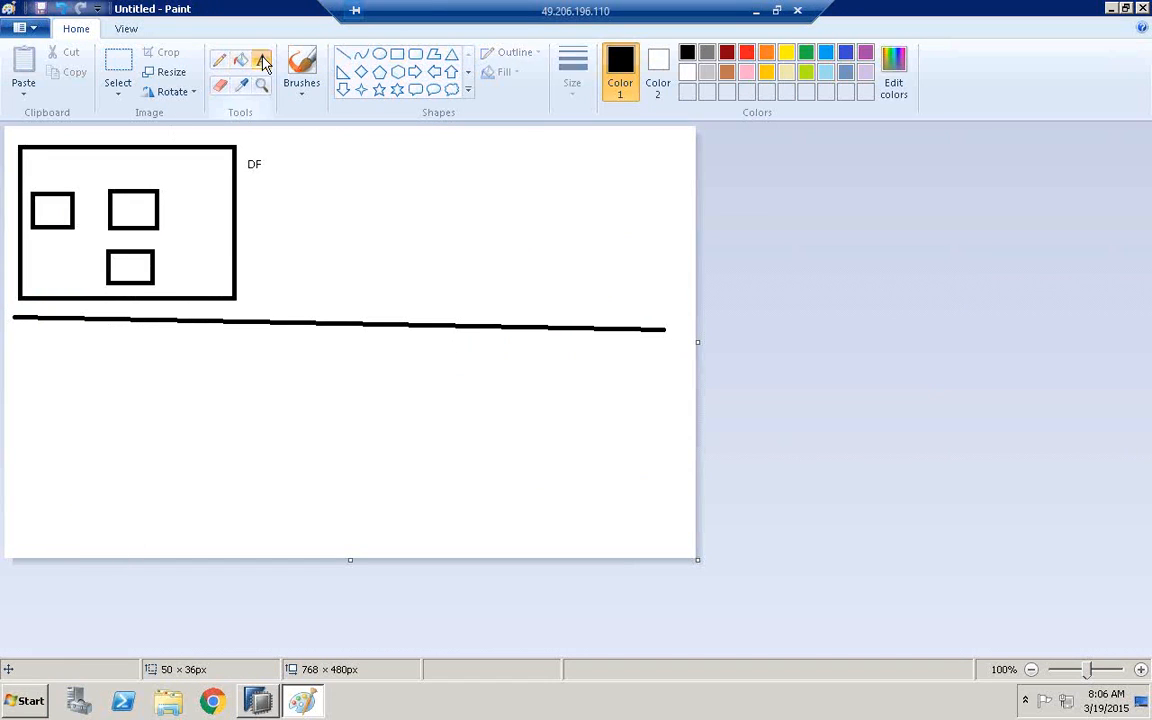
pyautogui.click(42, 170)
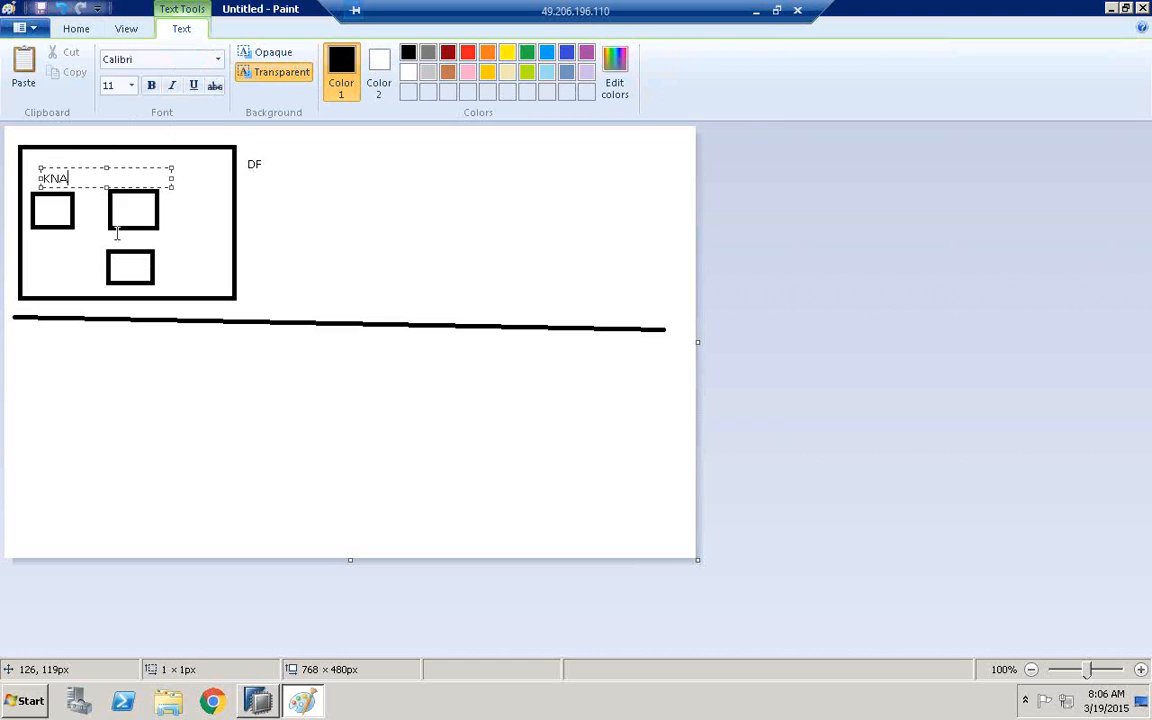
pyautogui.click(110, 178)
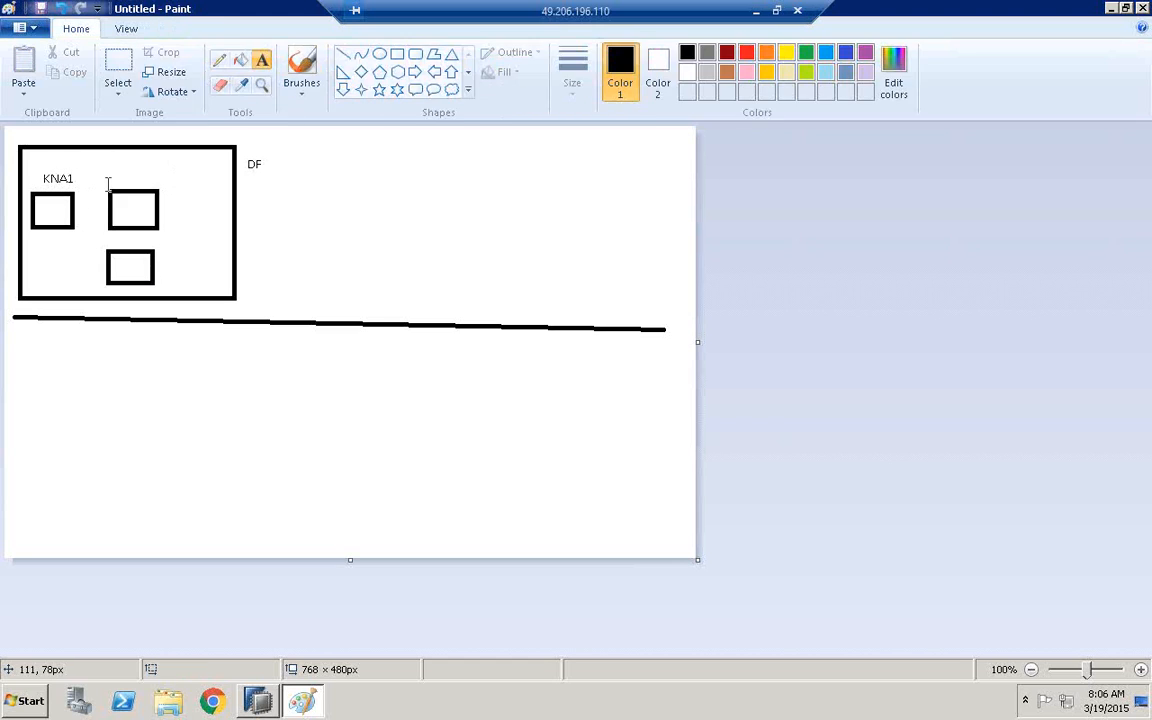
pyautogui.click(111, 176)
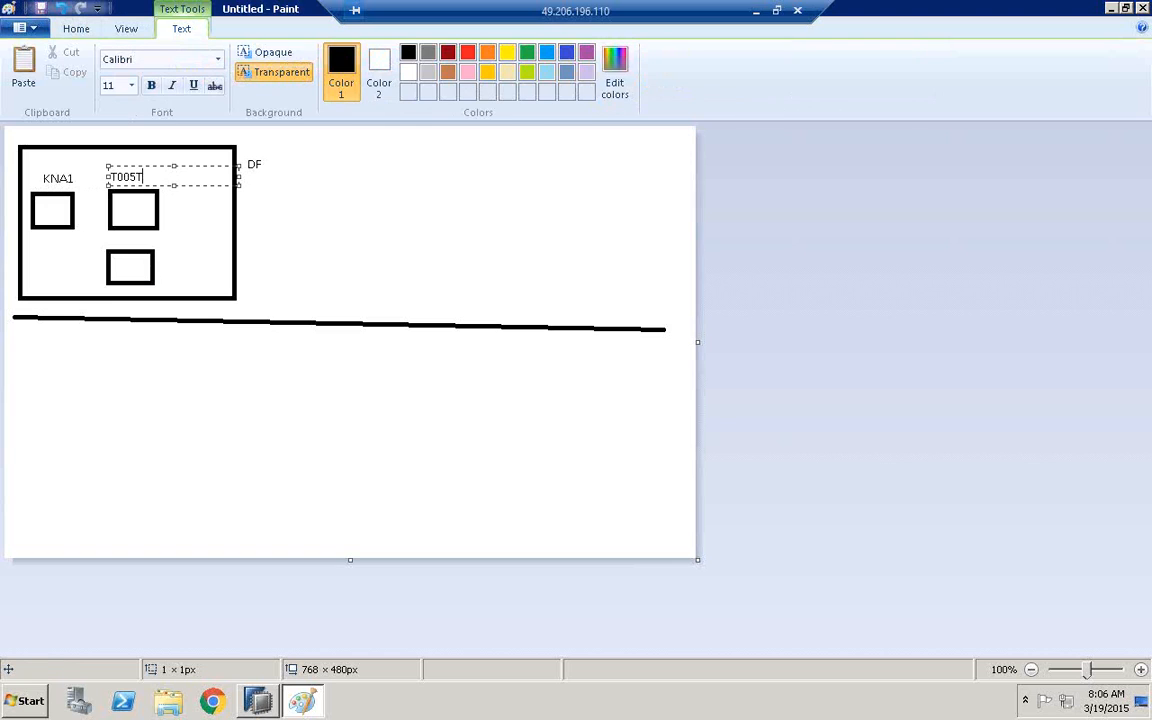
pyautogui.click(168, 229)
pyautogui.click(168, 229)
pyautogui.click(169, 266)
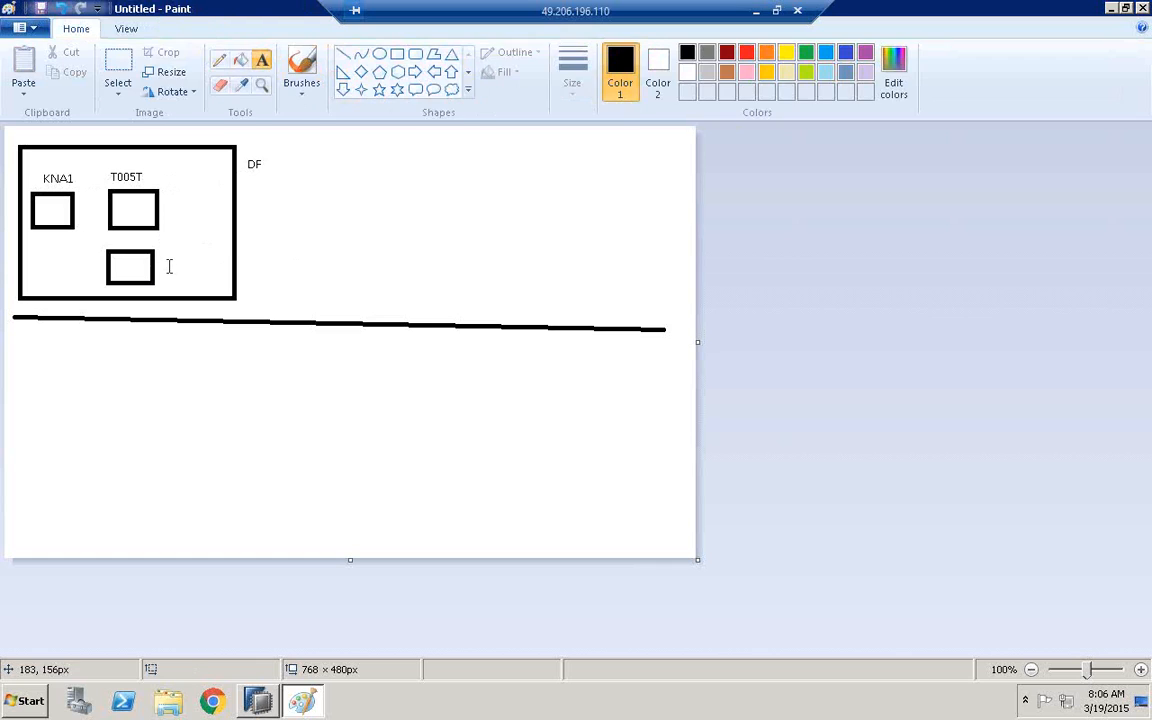
pyautogui.click(169, 267)
pyautogui.write('T005U')
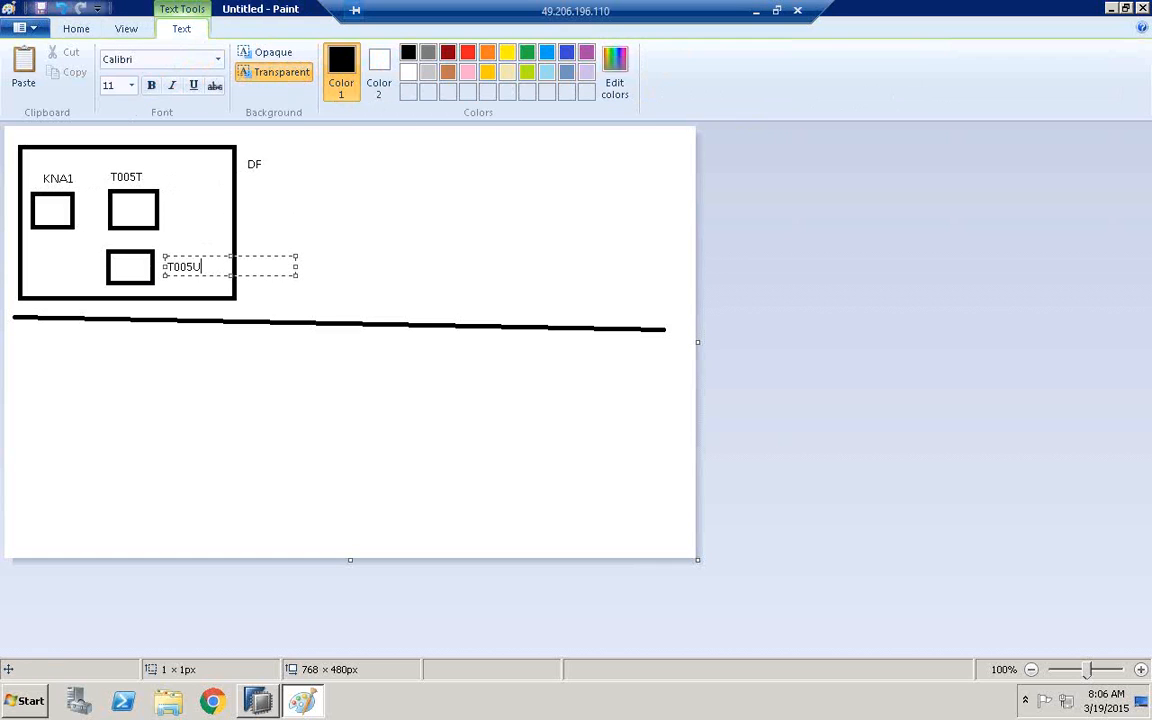
# Add the label ANV beneath the DF label beside the upper box
pyautogui.click(175, 244)
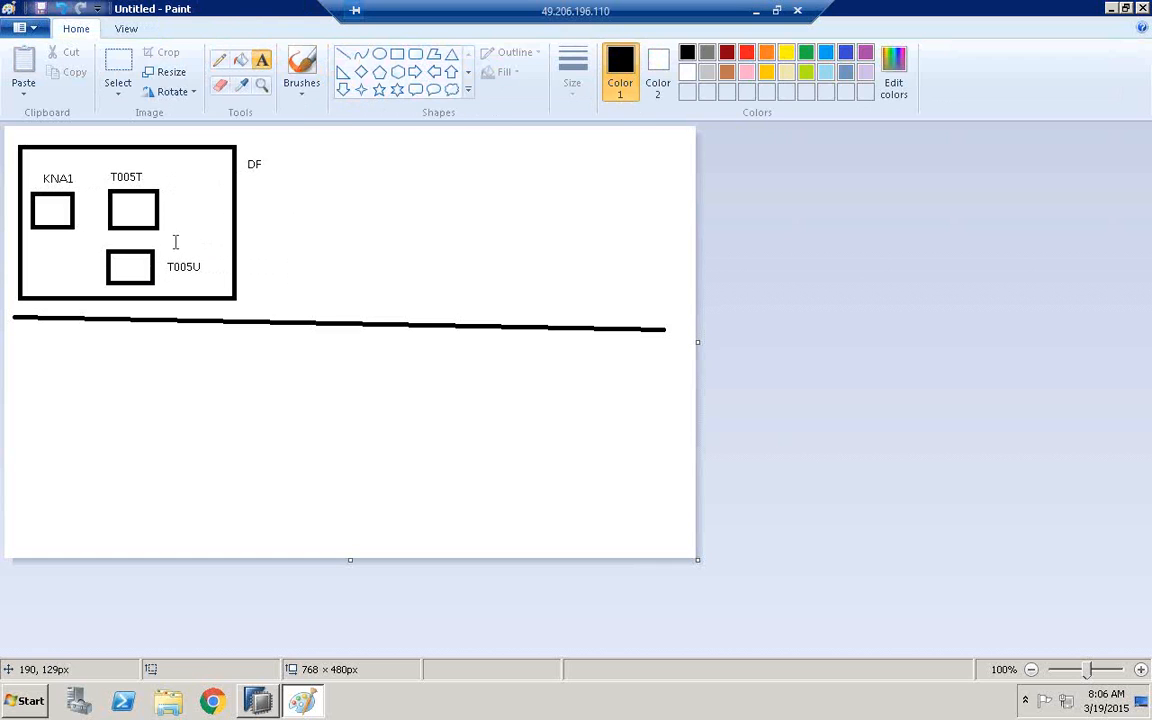
pyautogui.click(250, 191)
pyautogui.write('ANV')
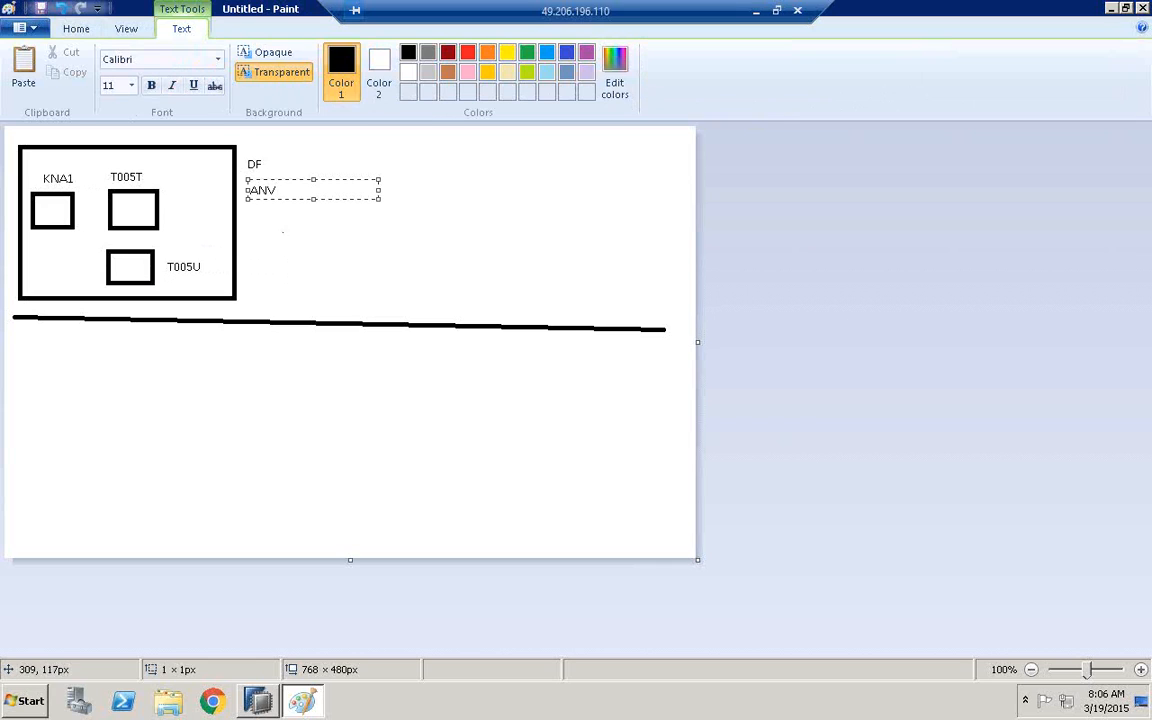
pyautogui.click(283, 232)
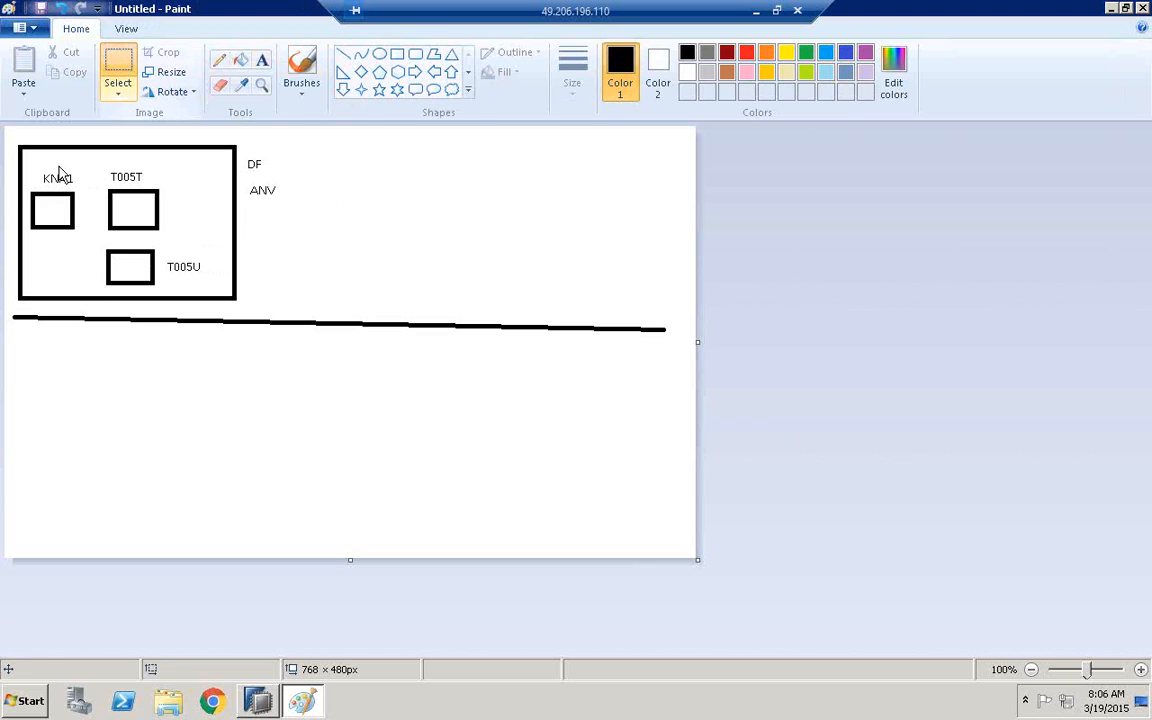
# Copy the upper box with its three table boxes and place the duplicate below the dividing line
pyautogui.moveTo(14, 142)
pyautogui.mouseDown()
pyautogui.moveTo(105, 240)
pyautogui.moveTo(233, 297)
pyautogui.moveTo(237, 310)
pyautogui.mouseUp()
pyautogui.hotkey('ctrl', 'c')
pyautogui.hotkey('ctrl', 'v')
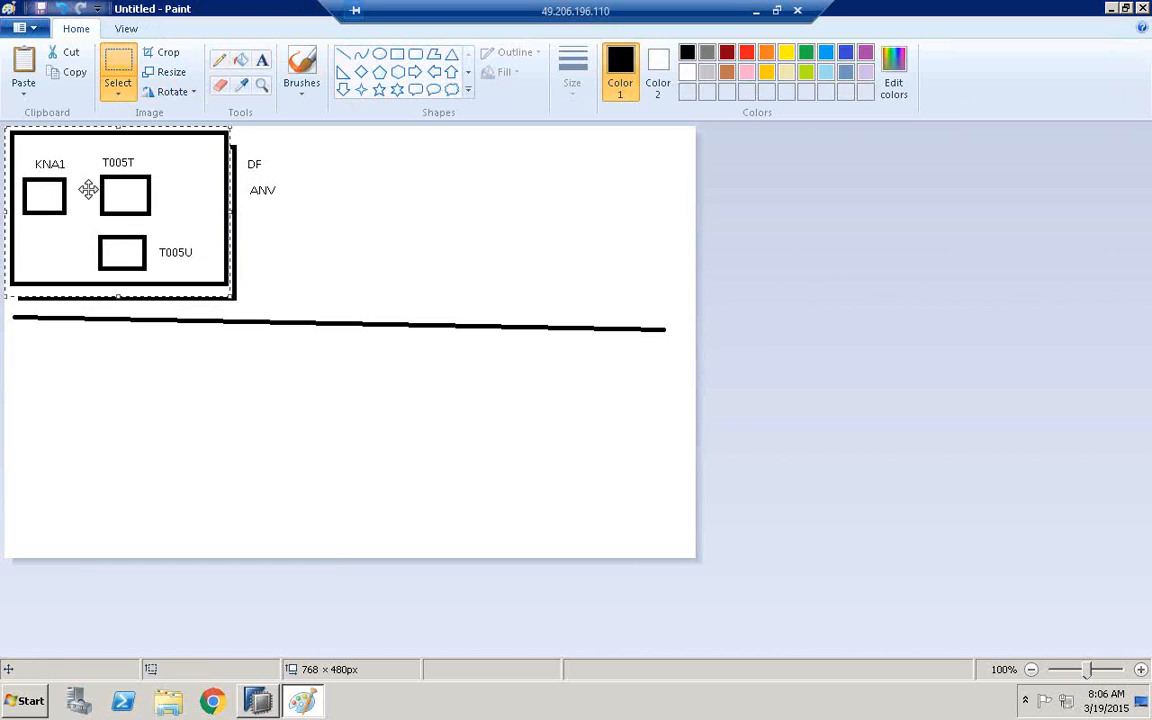
pyautogui.moveTo(87, 189); pyautogui.dragTo(144, 405)
pyautogui.click(321, 190)
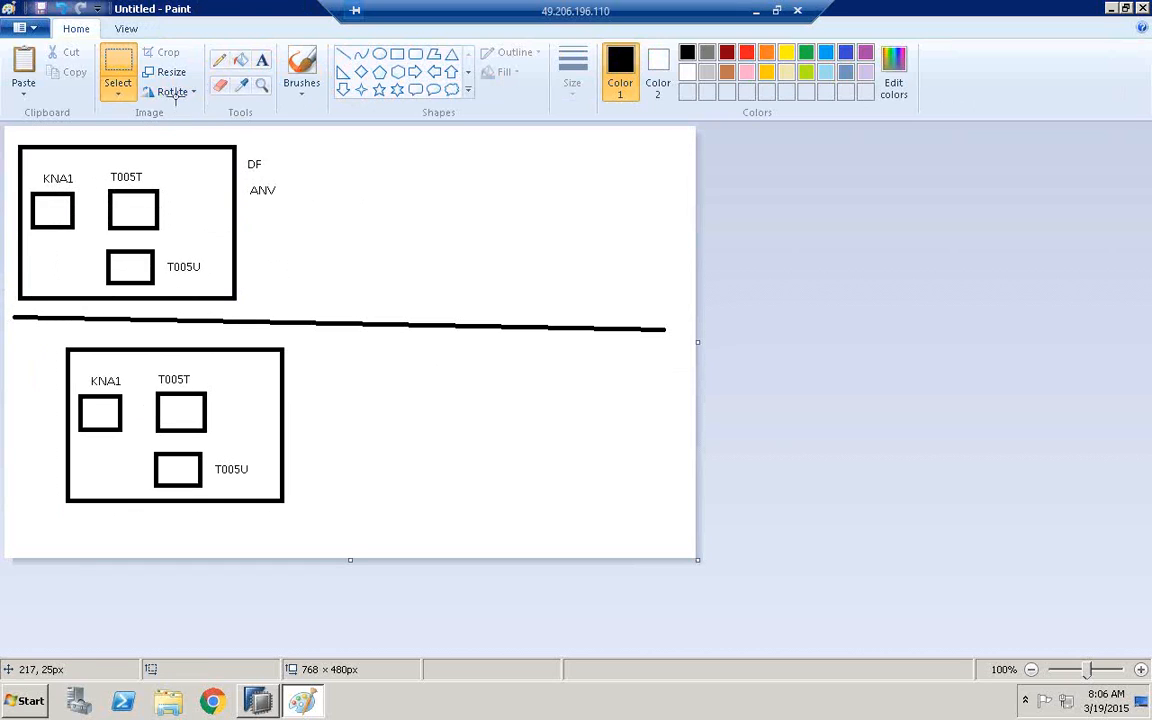
# Add the label AT beside the lower box, with a gap on its right side
pyautogui.click(260, 61)
pyautogui.click(357, 437)
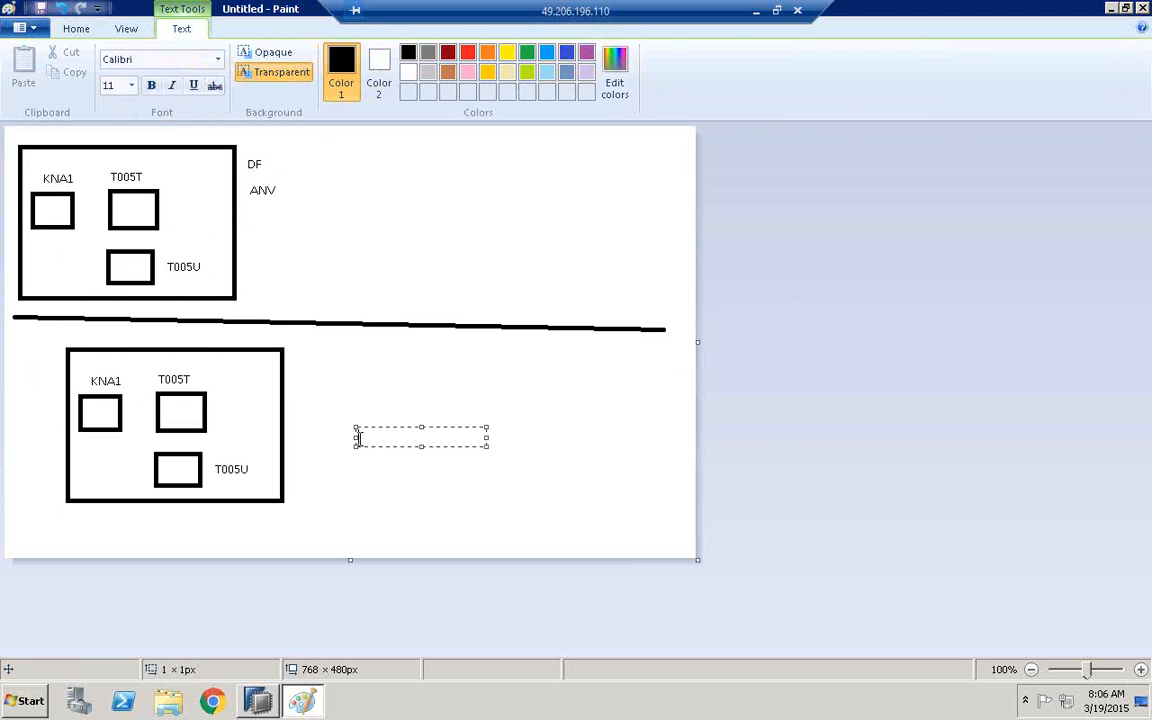
pyautogui.click(399, 373)
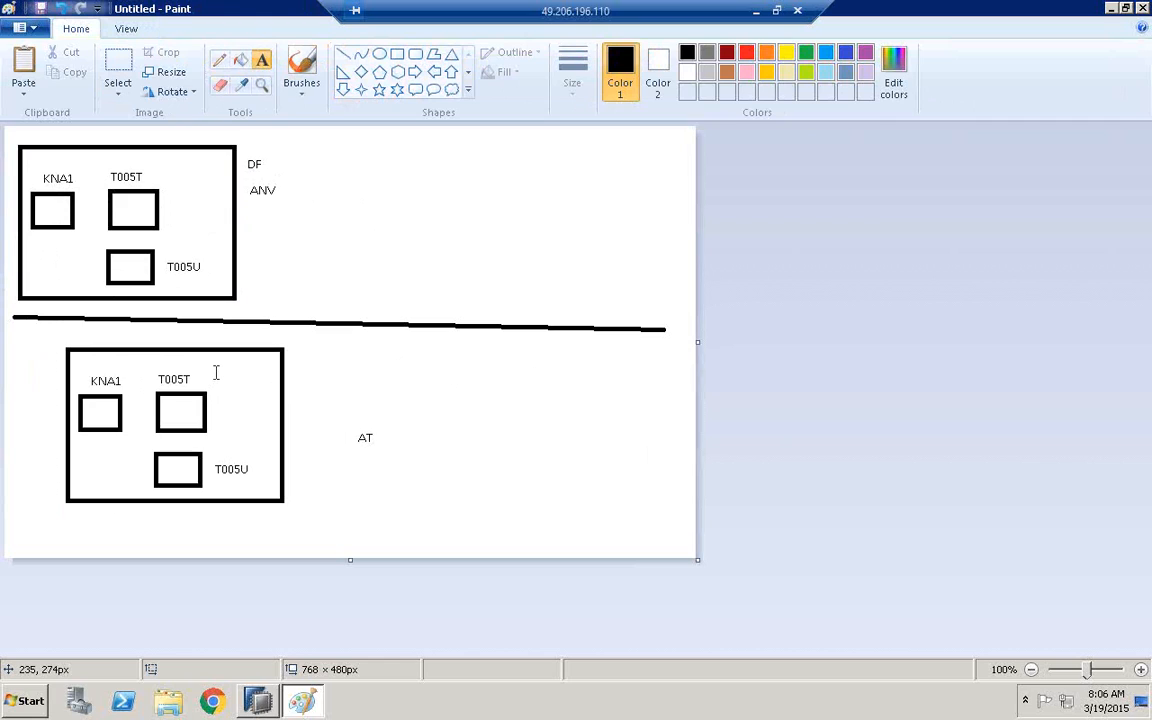
# Pencil connectors from KNA1 to T005T and T005U in the lower box and extend the AT label with _CUSTOMER
pyautogui.click(219, 60)
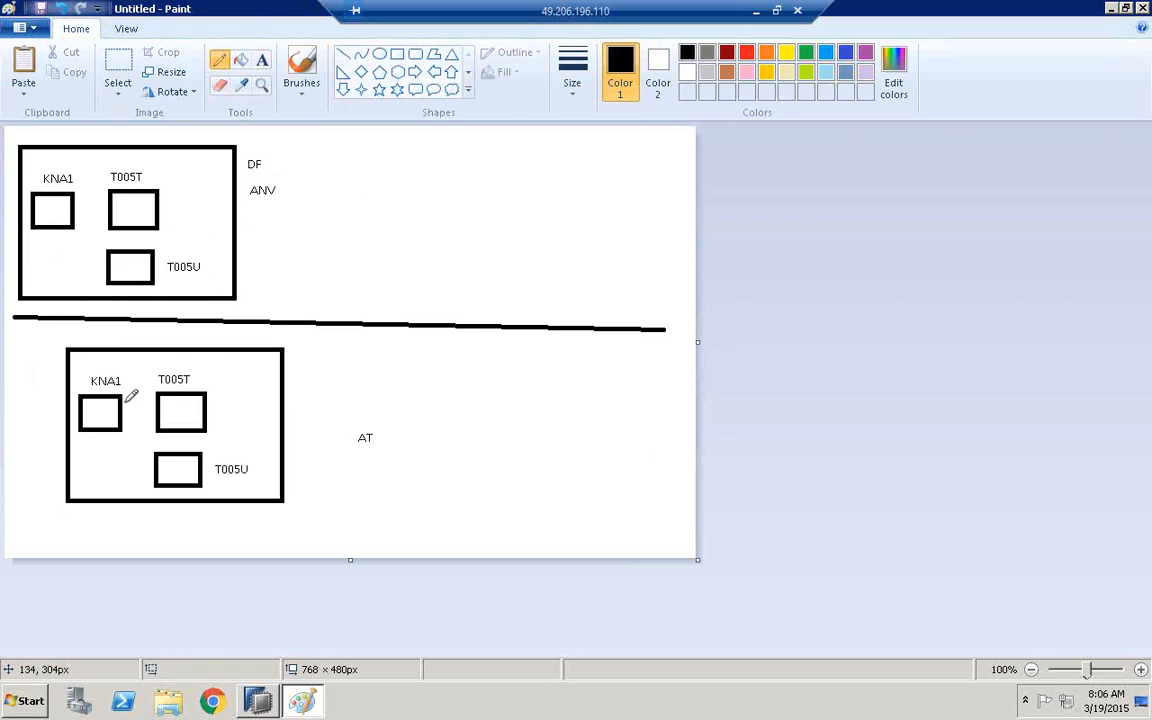
pyautogui.moveTo(123, 401)
pyautogui.mouseDown()
pyautogui.moveTo(157, 421)
pyautogui.moveTo(155, 462)
pyautogui.mouseUp()
pyautogui.click(262, 60)
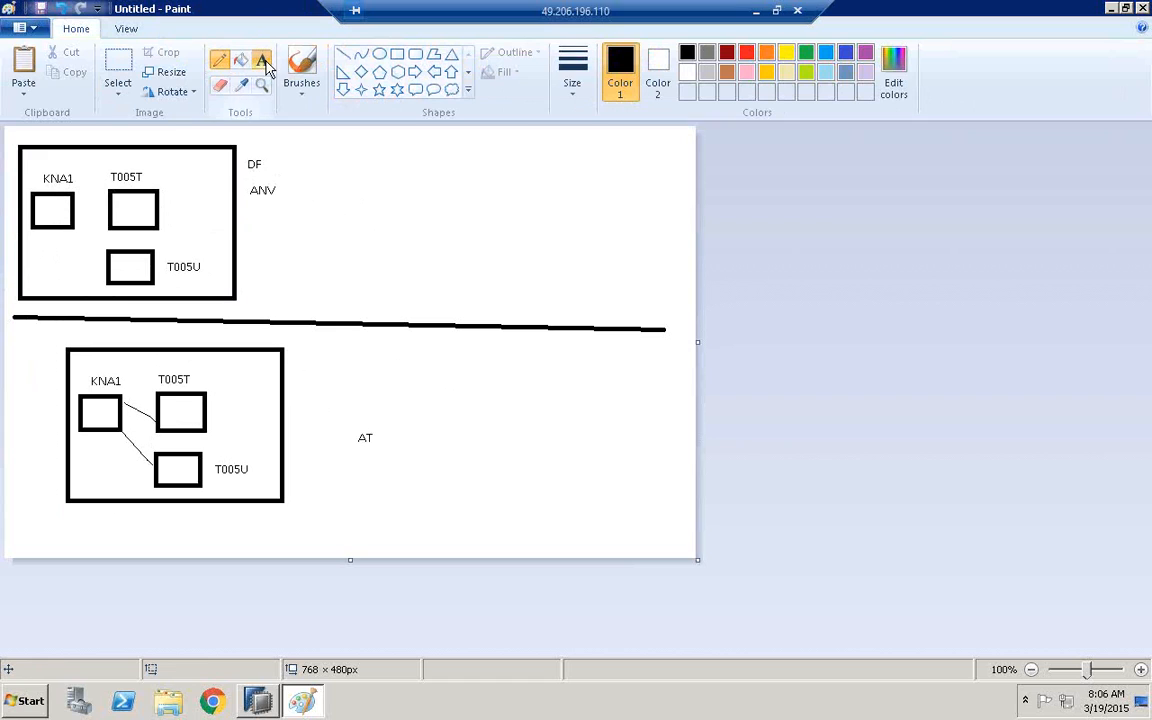
pyautogui.click(375, 436)
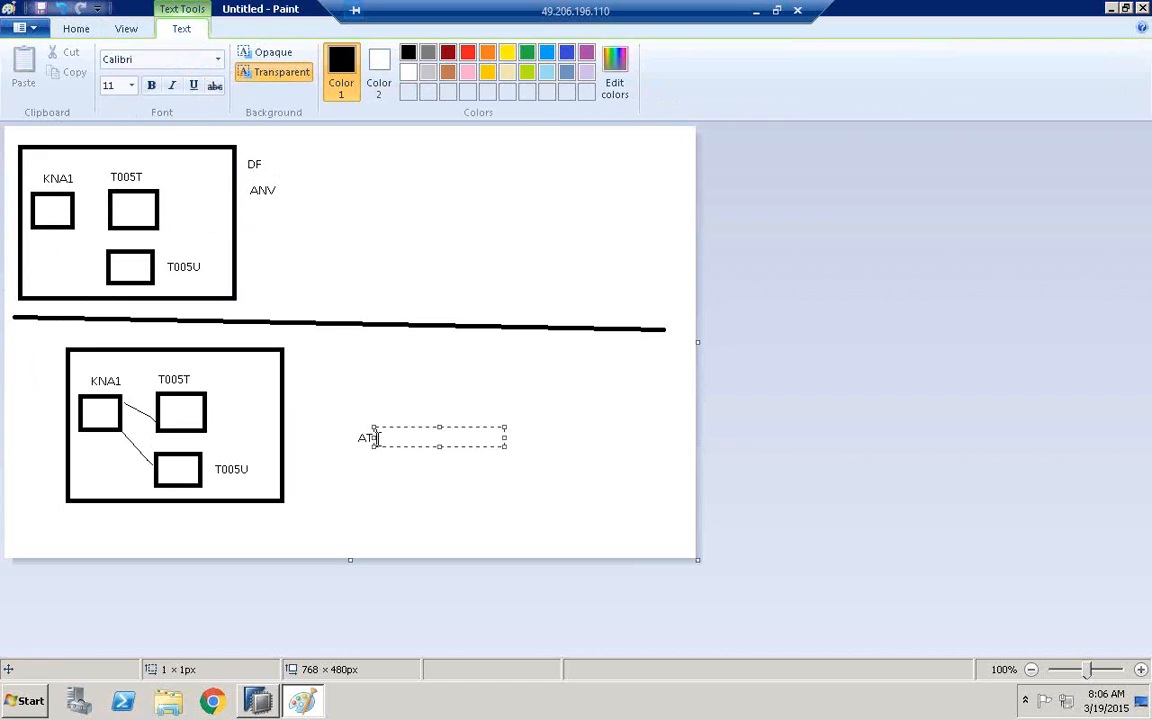
pyautogui.write('_CUSTOMER')
pyautogui.click(352, 436)
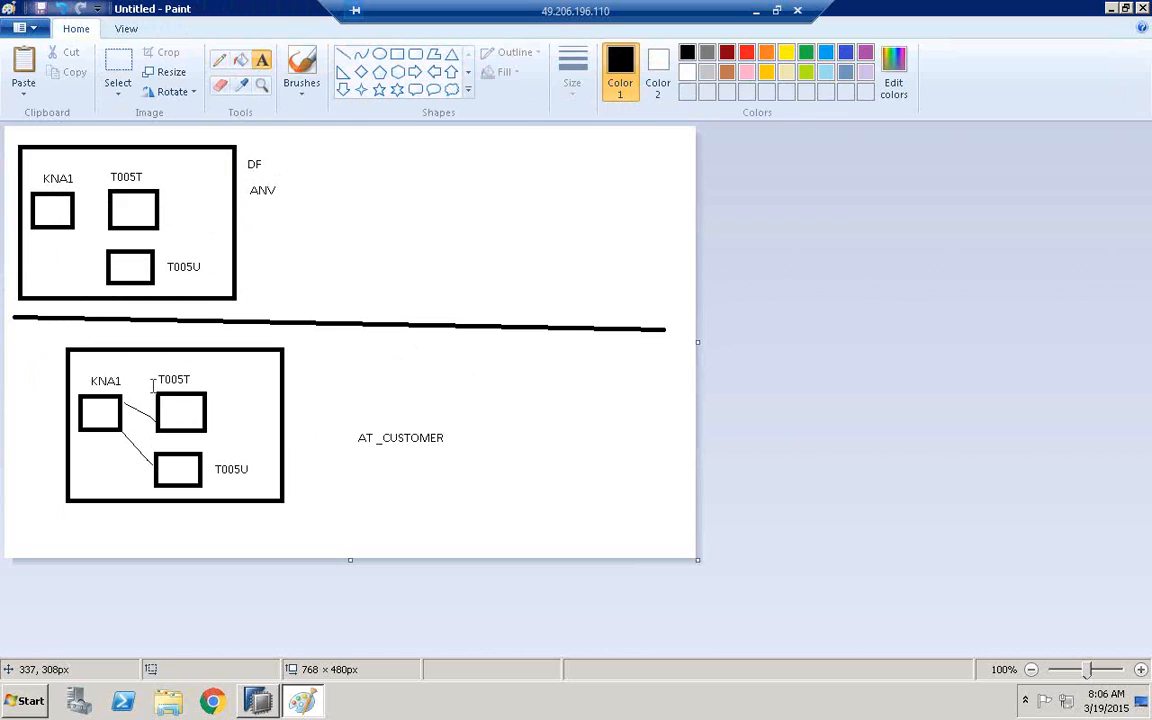
# Pencil a short line out of the lower box's right edge and label its end JE
pyautogui.click(219, 60)
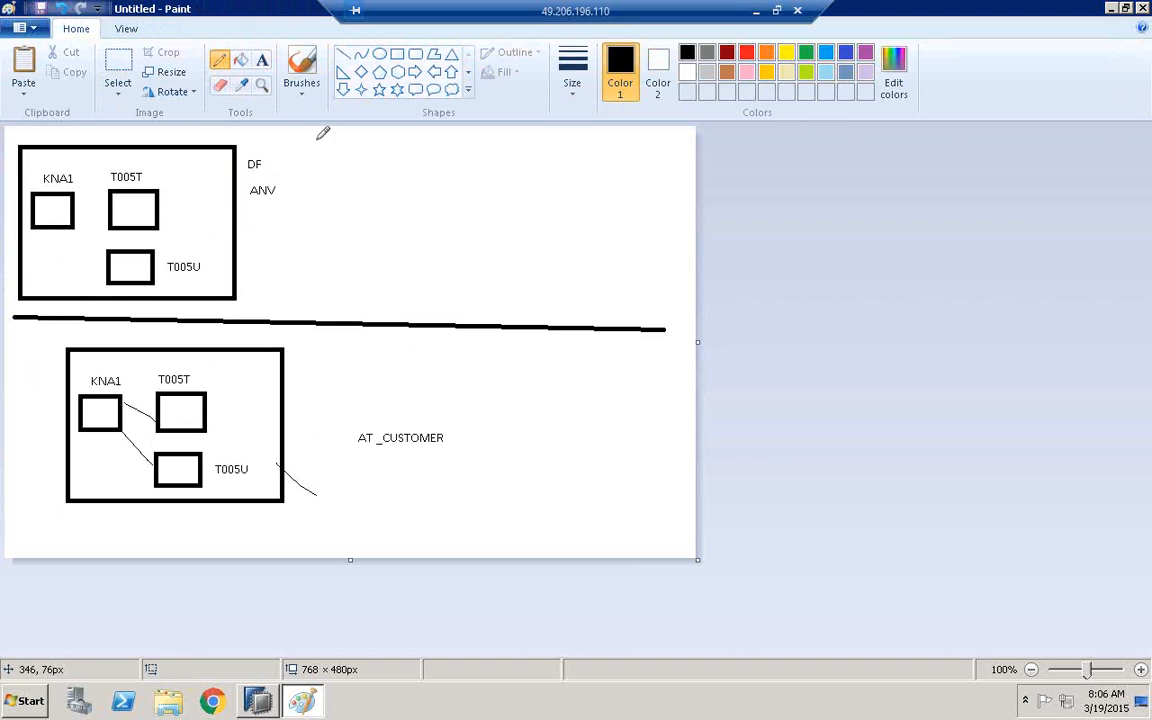
pyautogui.click(262, 59)
pyautogui.click(337, 496)
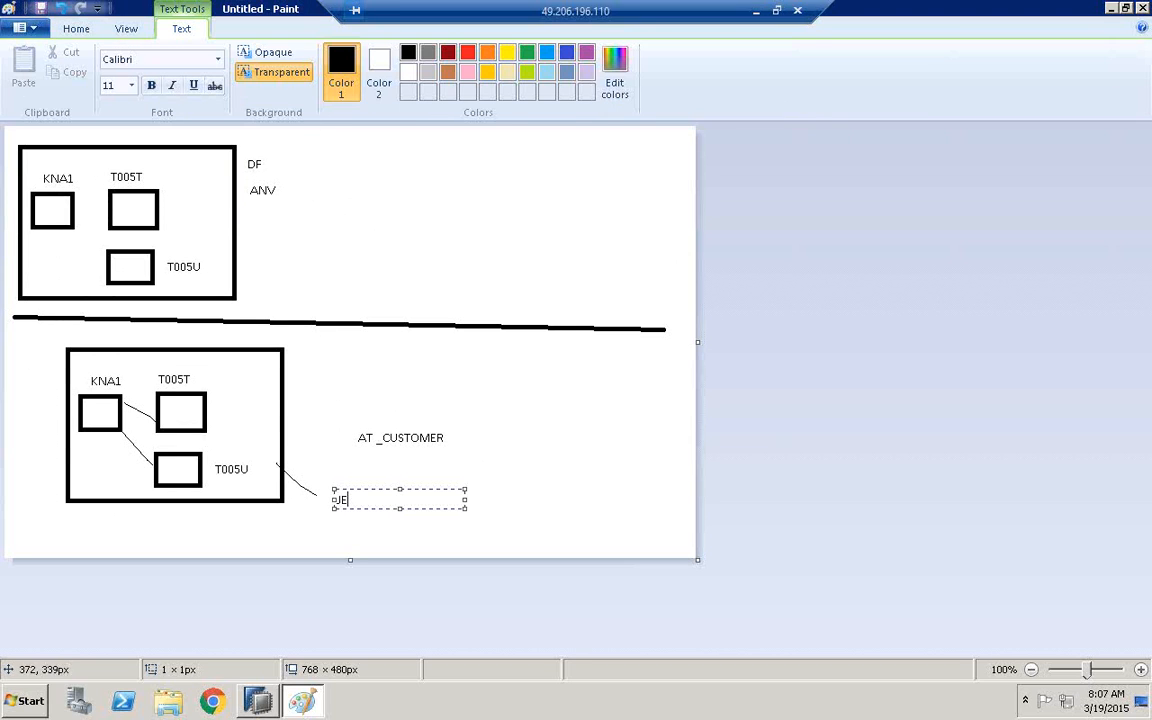
pyautogui.click(350, 172)
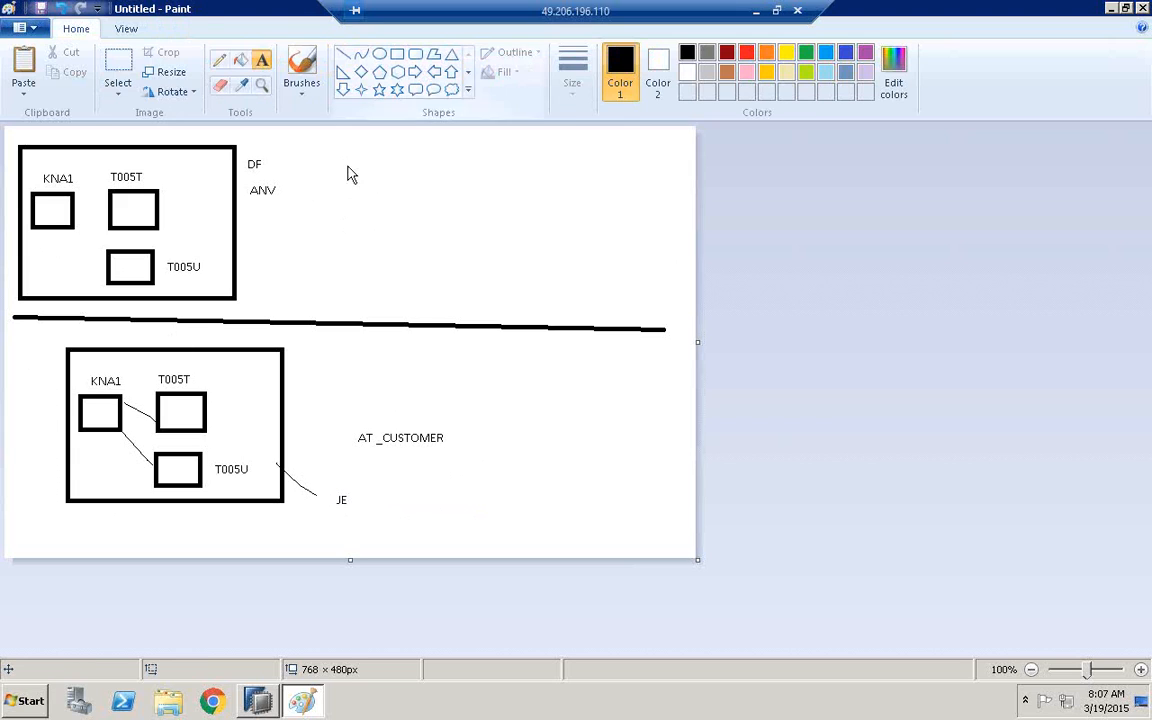
# Pencil a freehand outline around the lower box and its AT _CUSTOMER and JE labels
pyautogui.moveTo(22, 366)
pyautogui.mouseDown()
pyautogui.moveTo(80, 333)
pyautogui.moveTo(220, 330)
pyautogui.moveTo(310, 395)
pyautogui.moveTo(404, 489)
pyautogui.moveTo(180, 545)
pyautogui.moveTo(36, 506)
pyautogui.moveTo(24, 360)
pyautogui.mouseUp()
pyautogui.moveTo(26, 409); pyautogui.dragTo(30, 347)
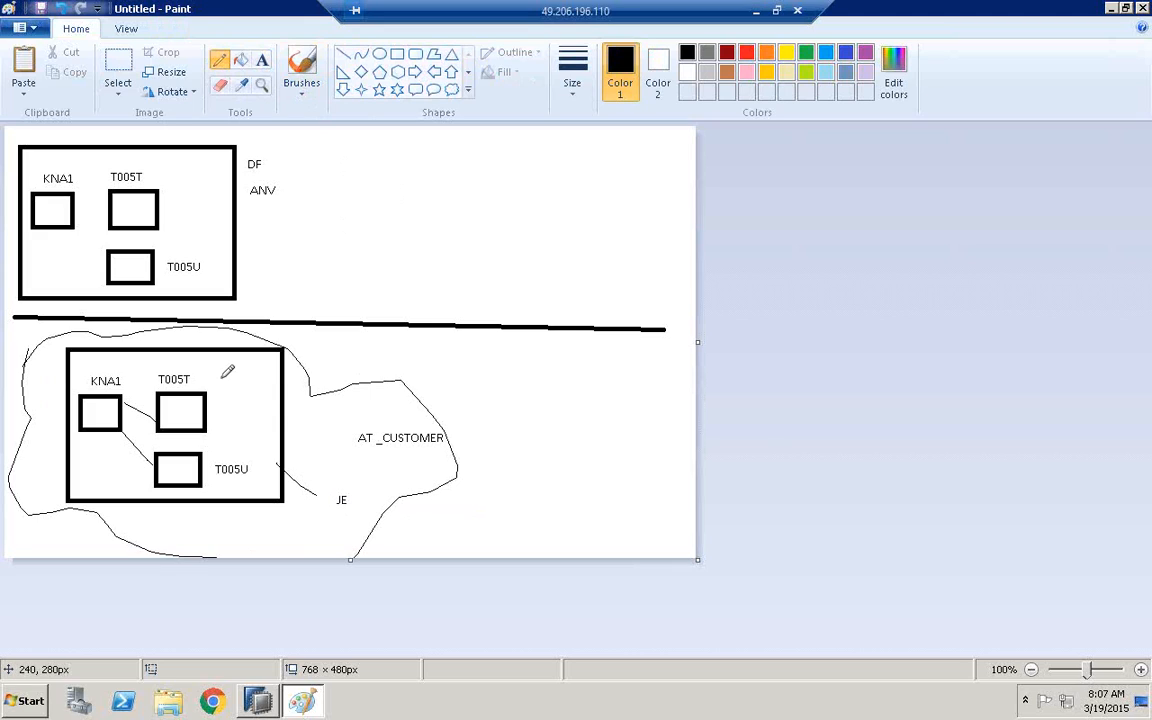
# Pencil a curve from the lower box up to a circle around ANV, and connect KNA1 to T005T and T005U in the upper box
pyautogui.moveTo(270, 410)
pyautogui.mouseDown()
pyautogui.moveTo(300, 425)
pyautogui.moveTo(425, 370)
pyautogui.moveTo(395, 255)
pyautogui.moveTo(266, 204)
pyautogui.moveTo(266, 158)
pyautogui.moveTo(294, 200)
pyautogui.moveTo(267, 211)
pyautogui.mouseUp()
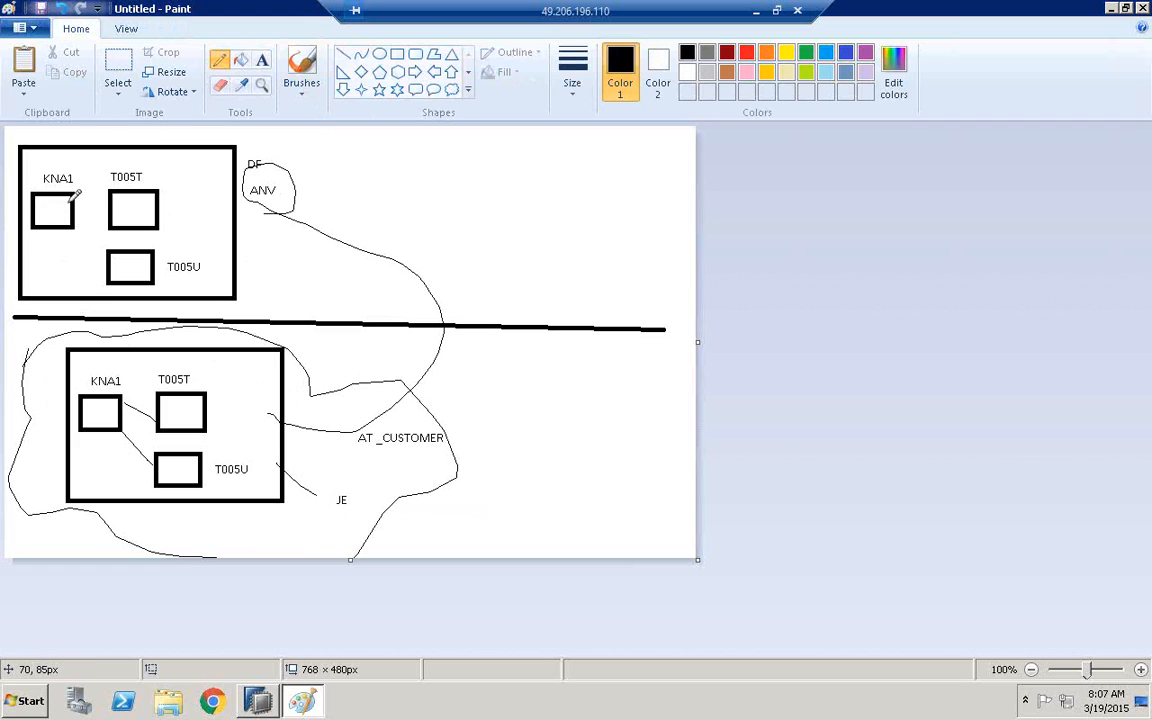
pyautogui.moveTo(75, 199)
pyautogui.mouseDown()
pyautogui.moveTo(117, 204)
pyautogui.moveTo(113, 254)
pyautogui.mouseUp()
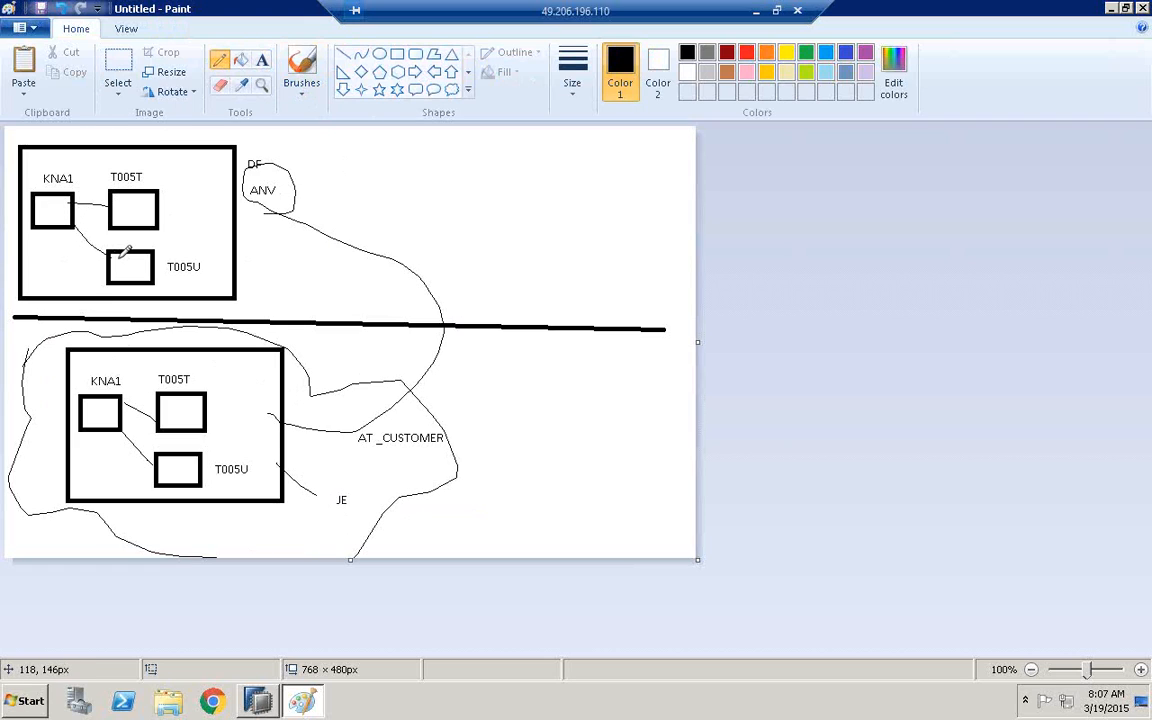
# Draw two stacked empty rectangles below the right part of the dividing line, the lower one about 162 × 74 px
pyautogui.click(397, 53)
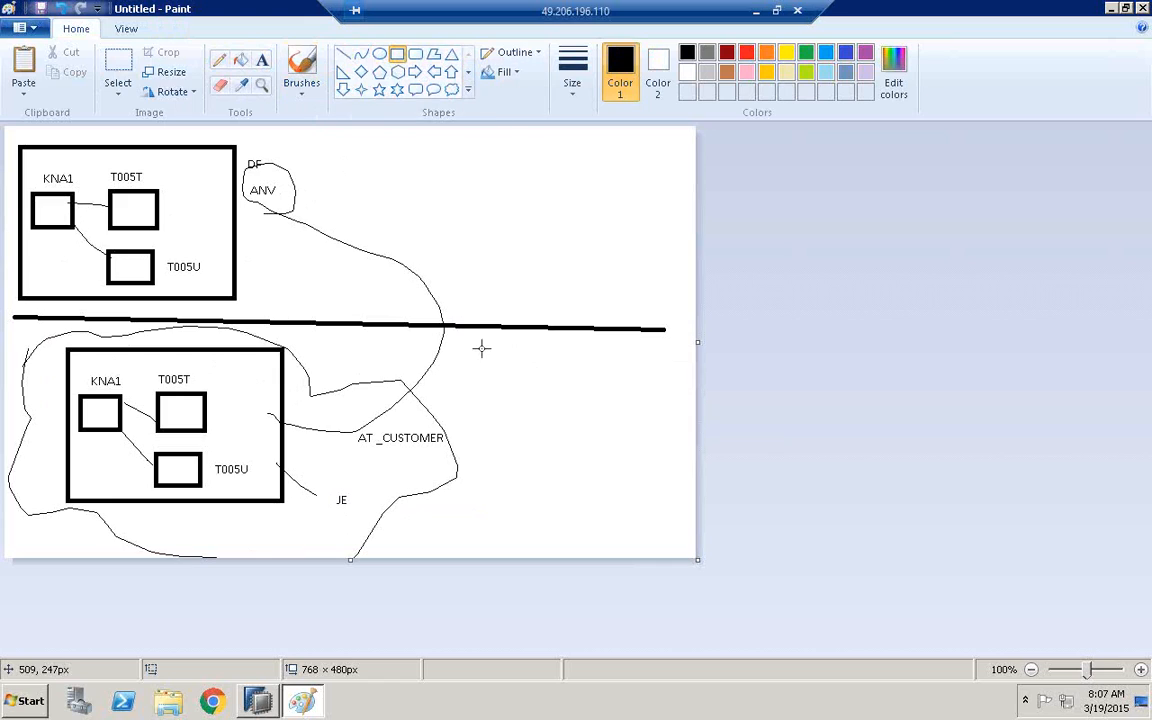
pyautogui.moveTo(462, 346); pyautogui.dragTo(593, 406)
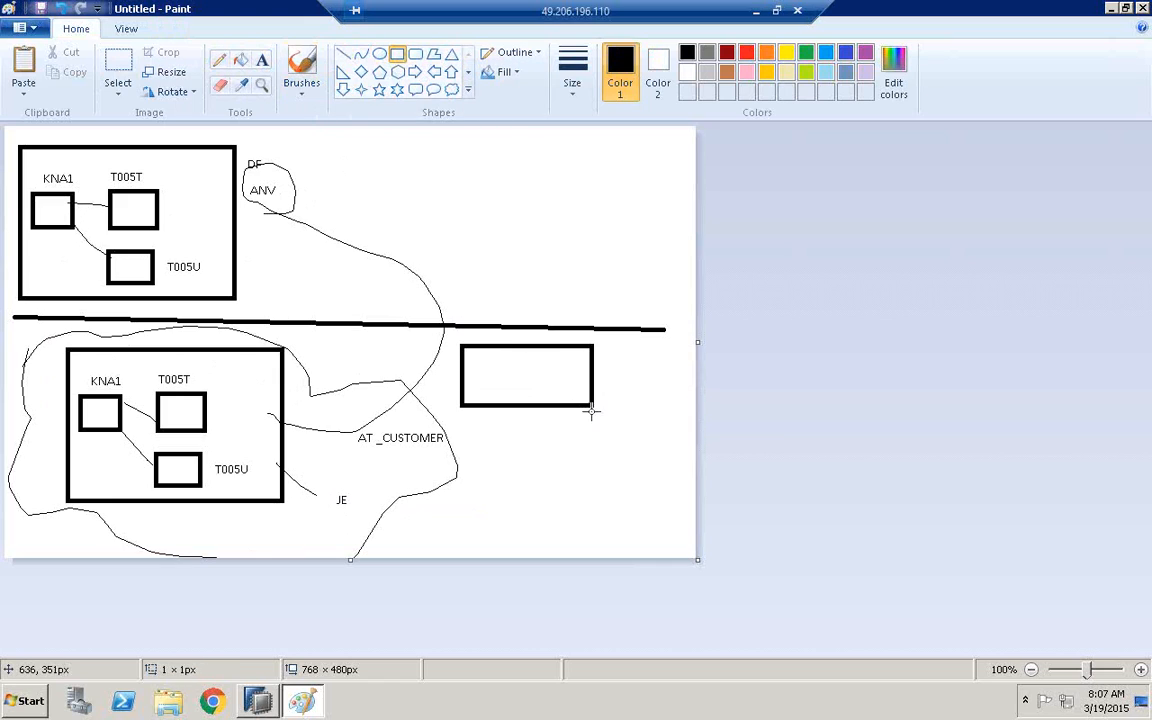
pyautogui.moveTo(481, 451); pyautogui.dragTo(629, 518)
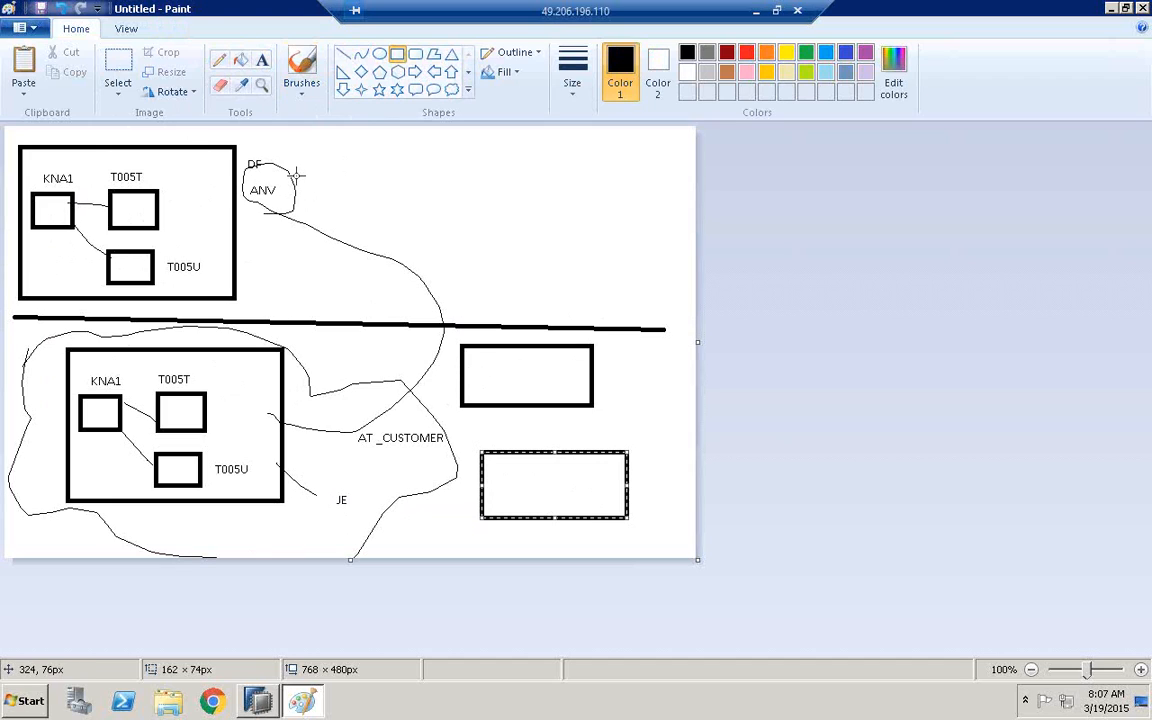
# Add the label PH DM to the right of the DF label near the canvas's upper edge
pyautogui.click(262, 60)
pyautogui.click(307, 148)
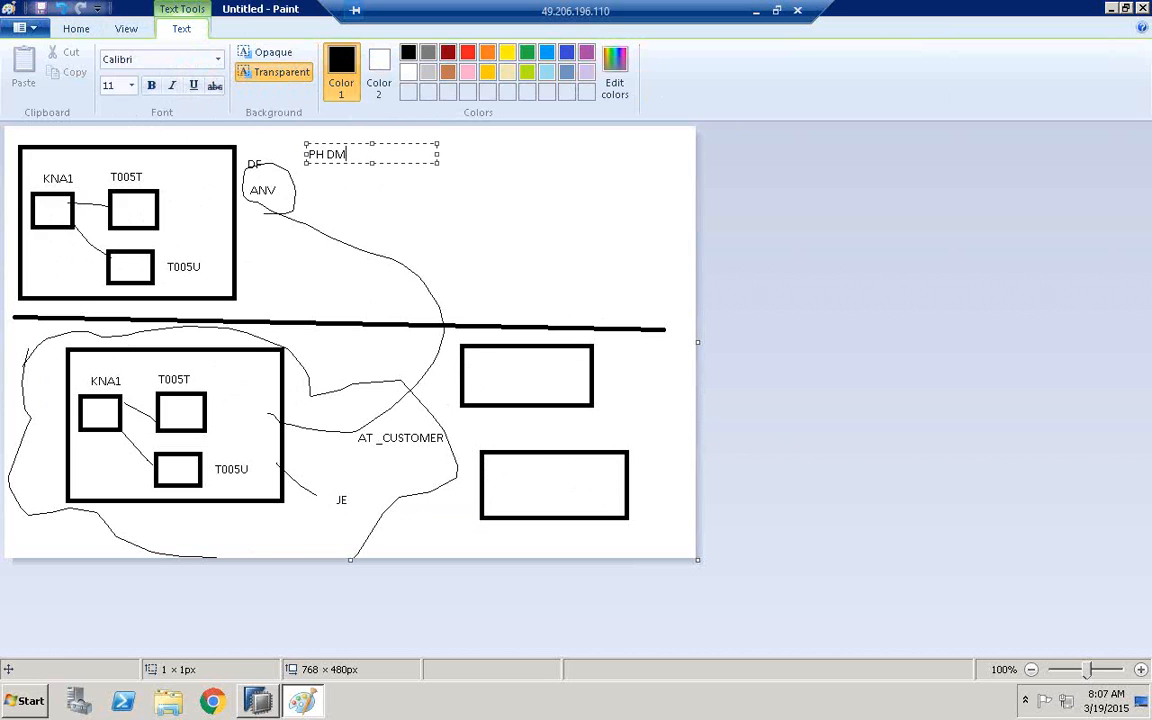
pyautogui.click(396, 193)
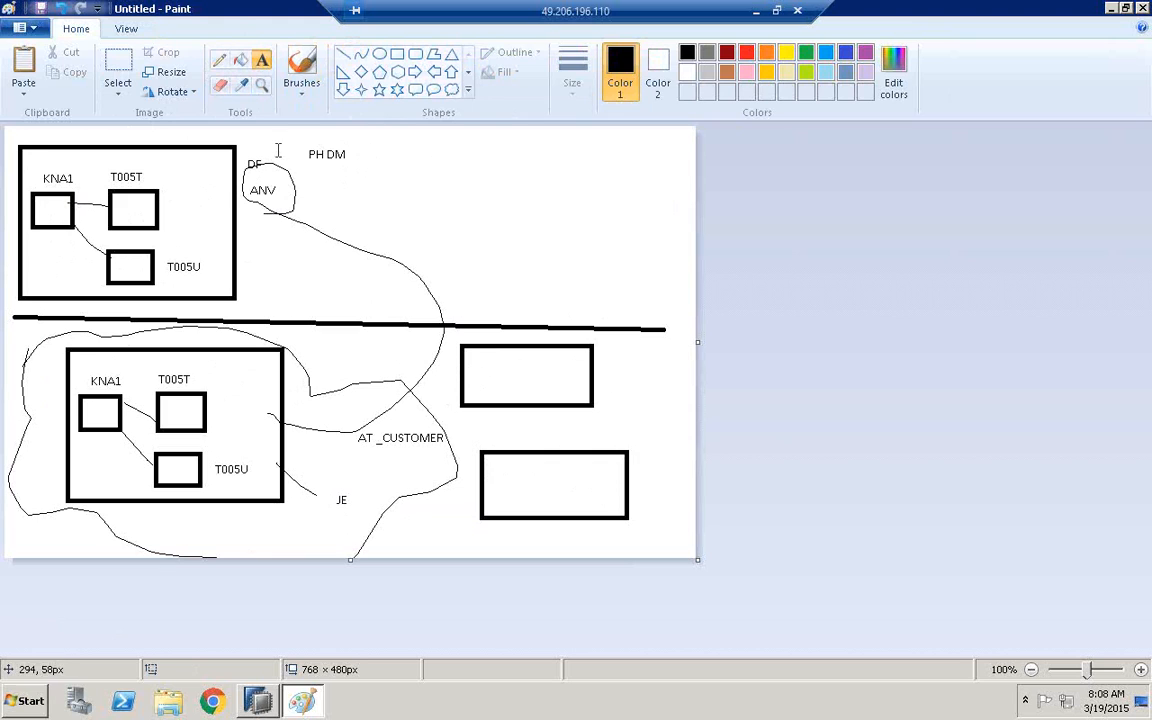
# Open a second, blank Paint window by searching for MSPAINT
pyautogui.click(24, 701)
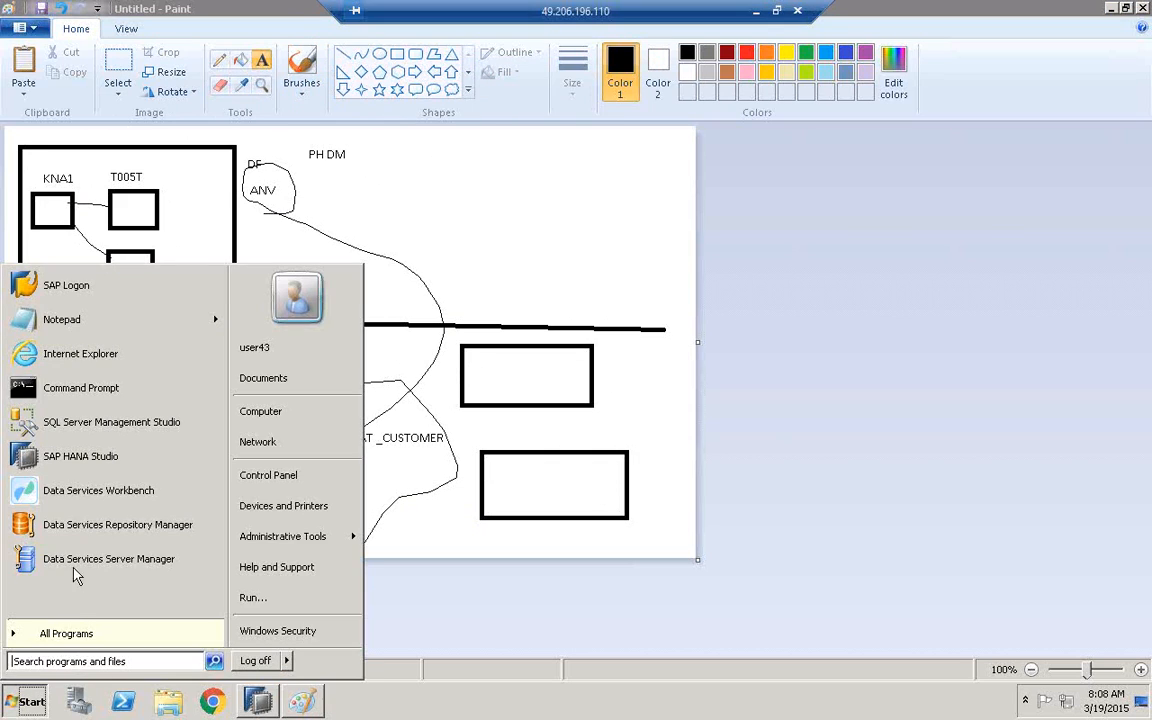
pyautogui.click(67, 661)
pyautogui.write('MSPAINT')
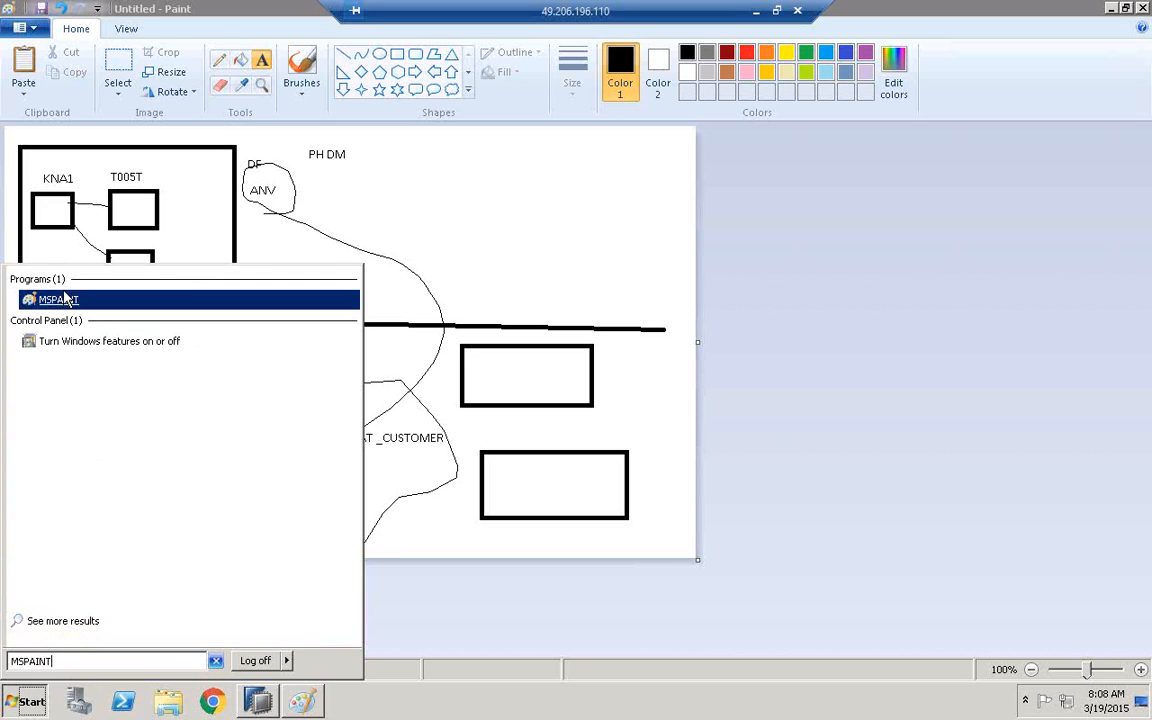
pyautogui.click(62, 299)
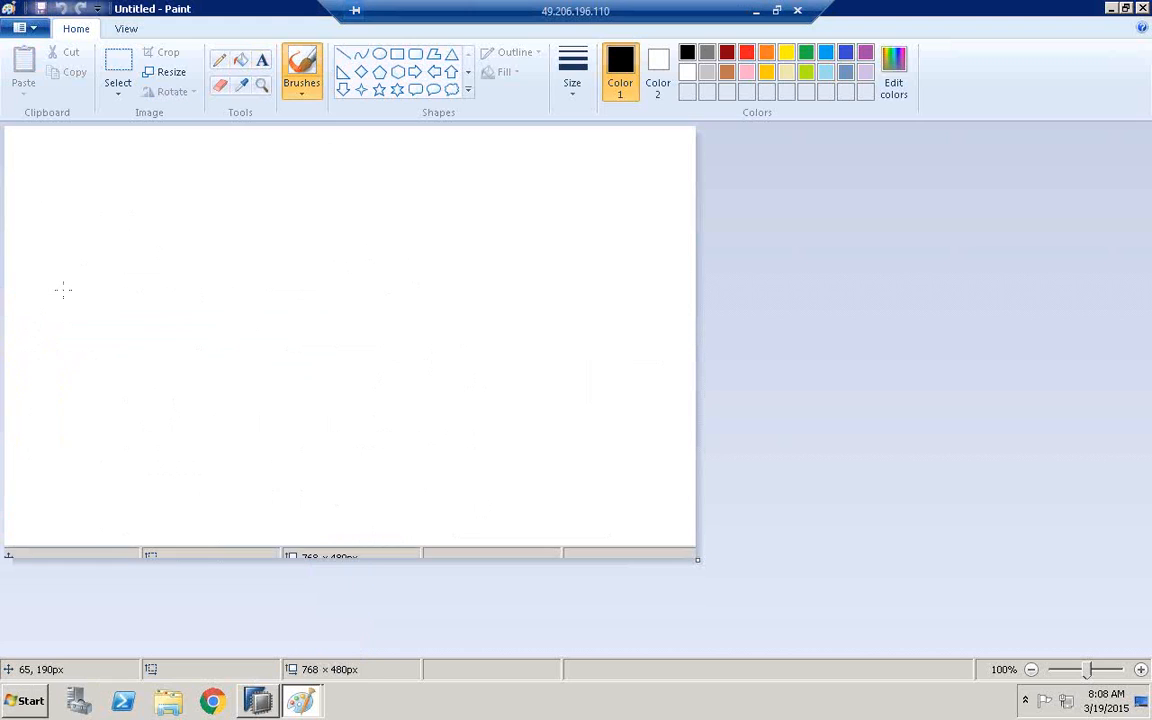
# Draw a large, wide rectangle across the lower middle of the blank canvas
pyautogui.click(398, 56)
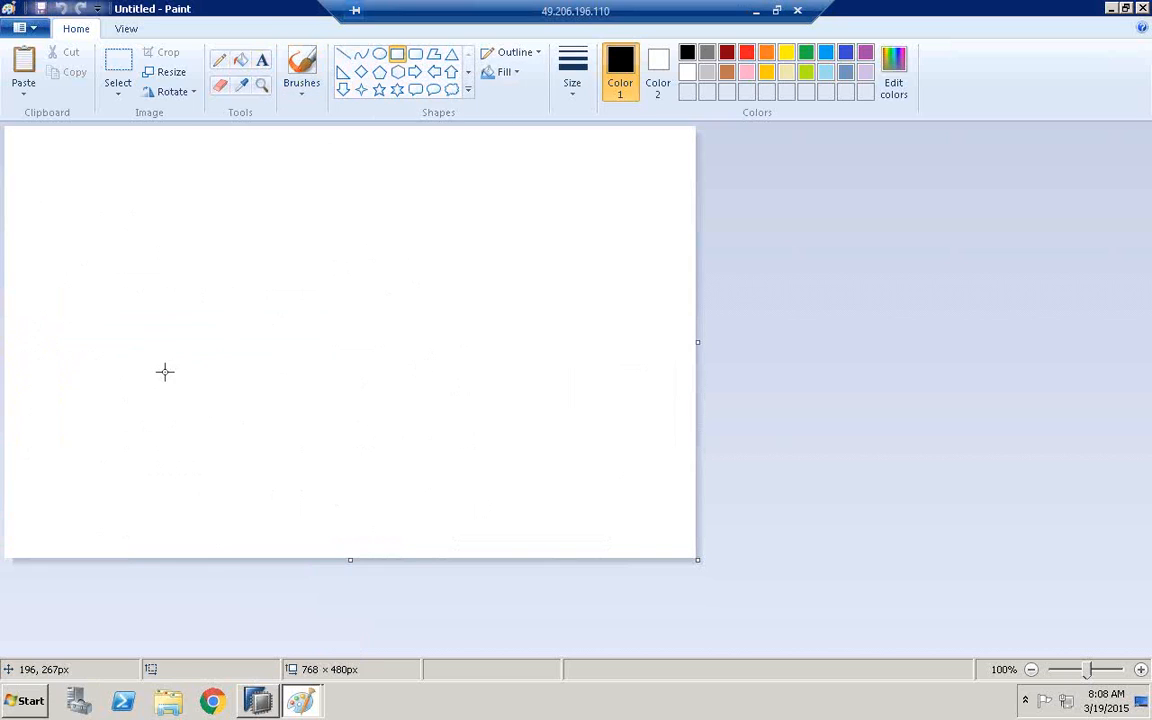
pyautogui.moveTo(161, 370); pyautogui.dragTo(541, 515)
pyautogui.click(589, 435)
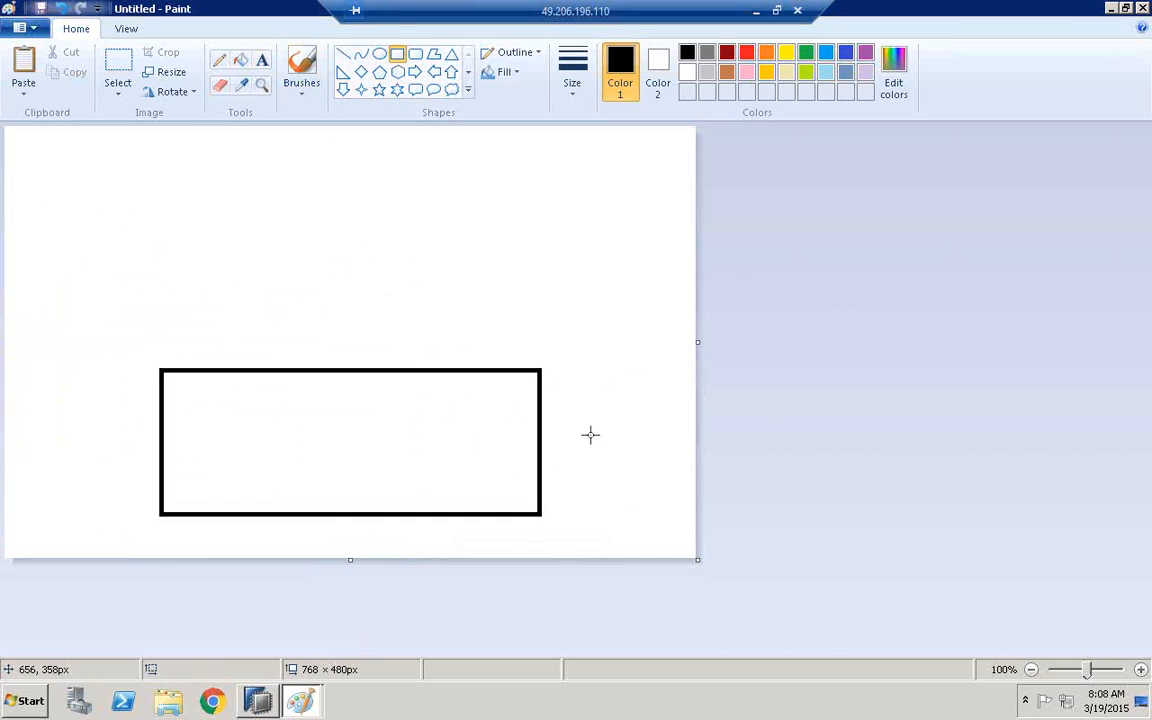
# Draw five small rectangles inside the large one: four in a row and one about 63 × 32 px beneath them
pyautogui.moveTo(183, 401)
pyautogui.mouseDown()
pyautogui.moveTo(219, 437)
pyautogui.moveTo(293, 437)
pyautogui.mouseUp()
pyautogui.click(246, 403)
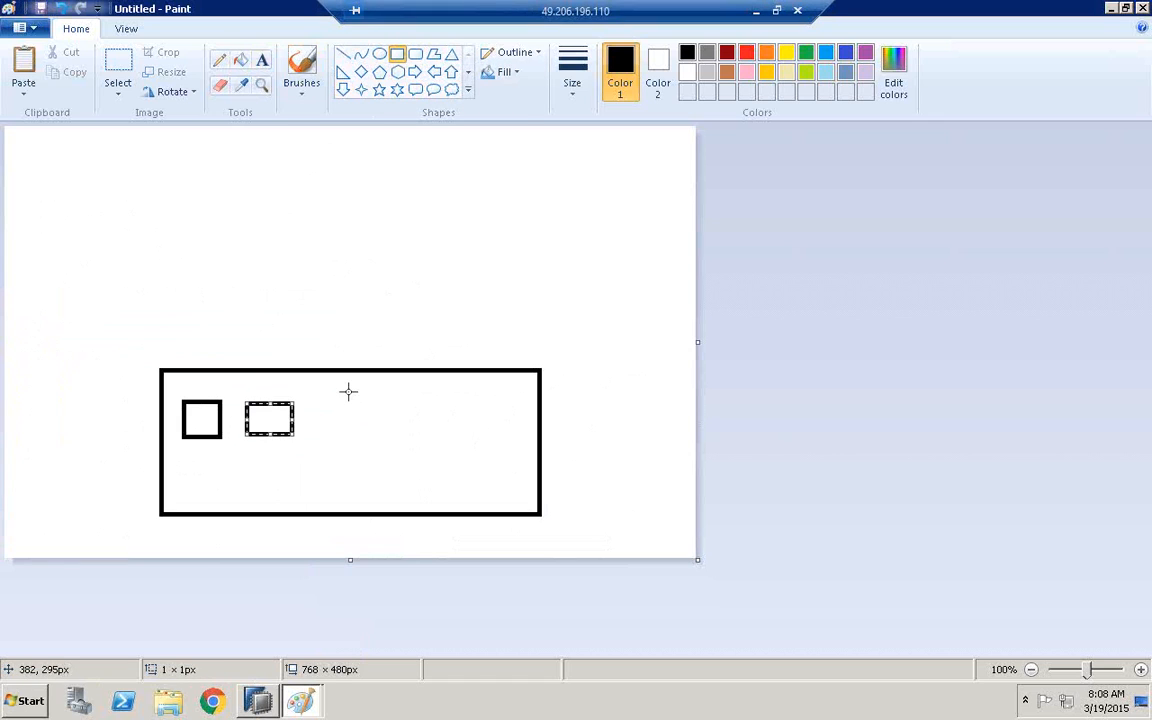
pyautogui.moveTo(347, 391); pyautogui.dragTo(399, 451)
pyautogui.moveTo(442, 392); pyautogui.dragTo(479, 434)
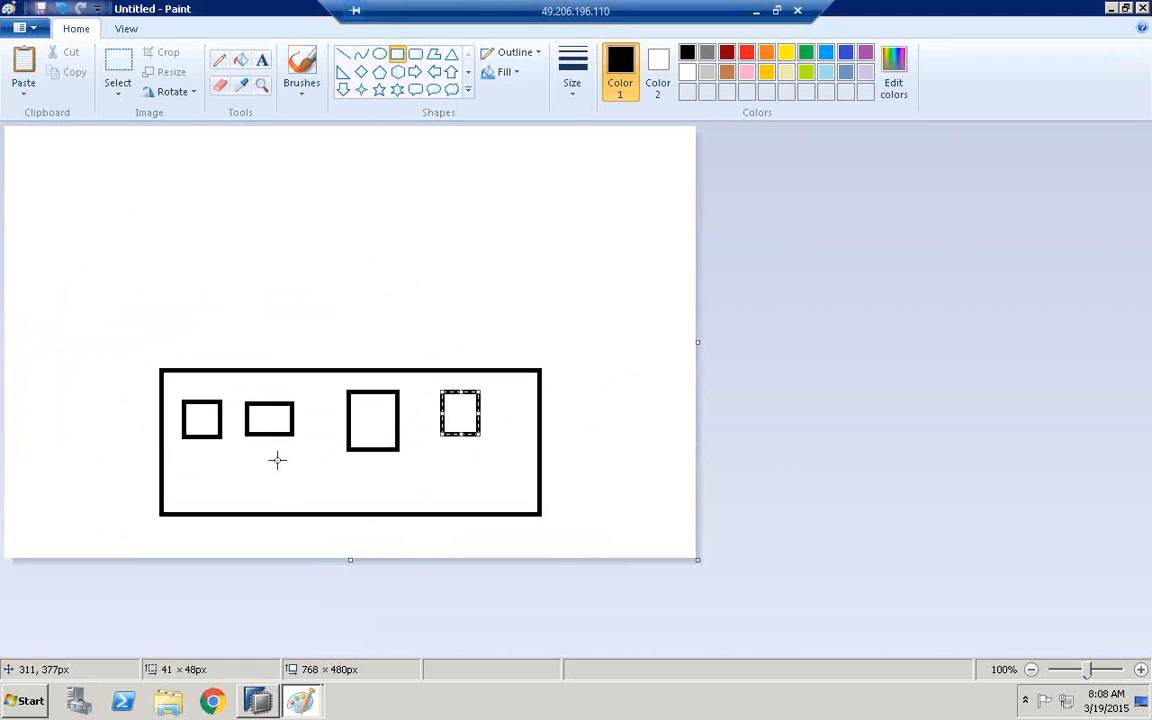
pyautogui.moveTo(276, 459); pyautogui.dragTo(334, 488)
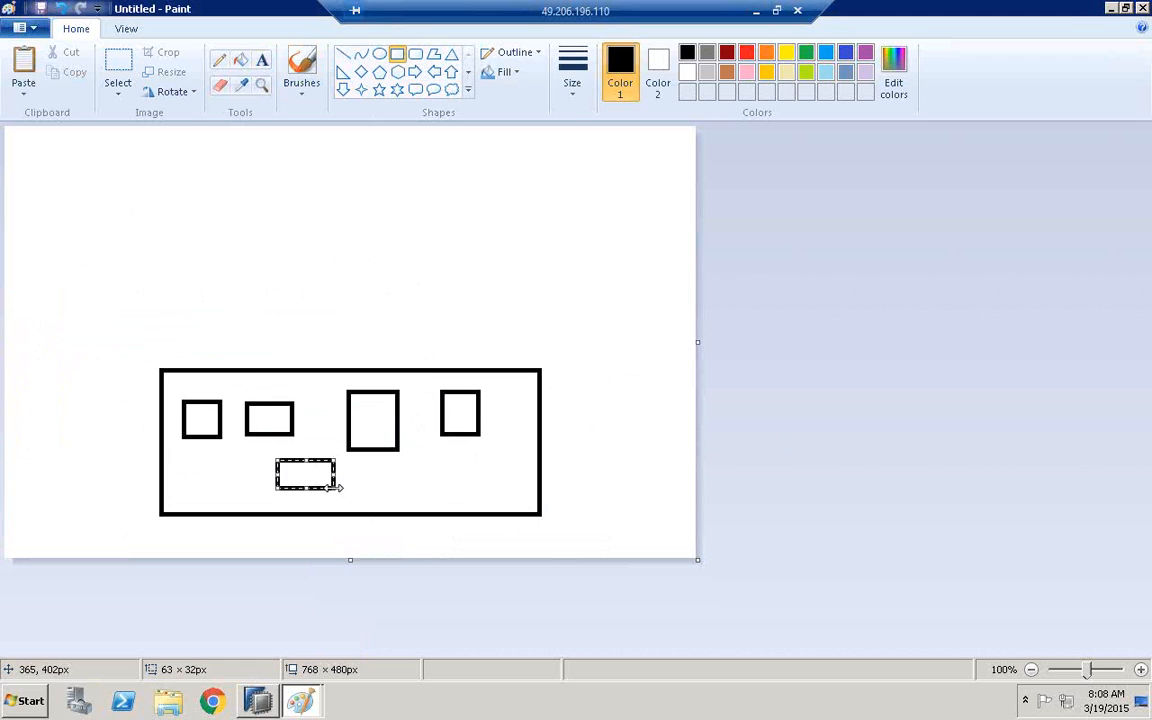
# Add the label DB to the right of the large rectangle
pyautogui.click(262, 60)
pyautogui.click(567, 418)
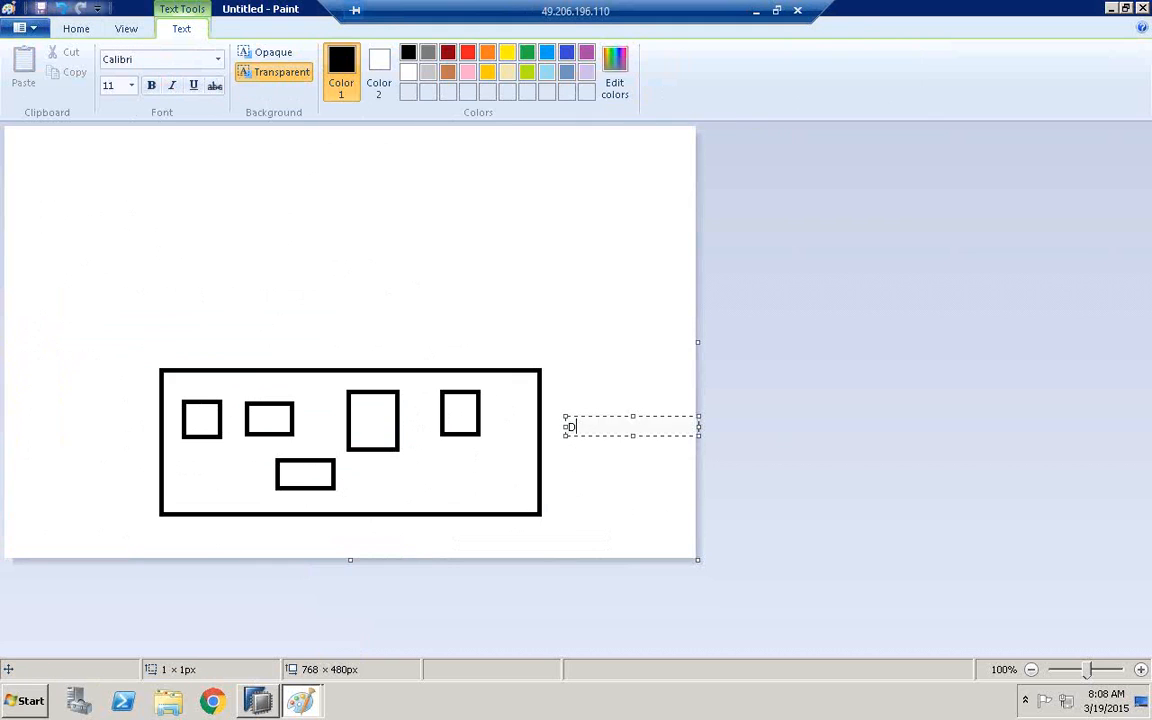
pyautogui.click(532, 308)
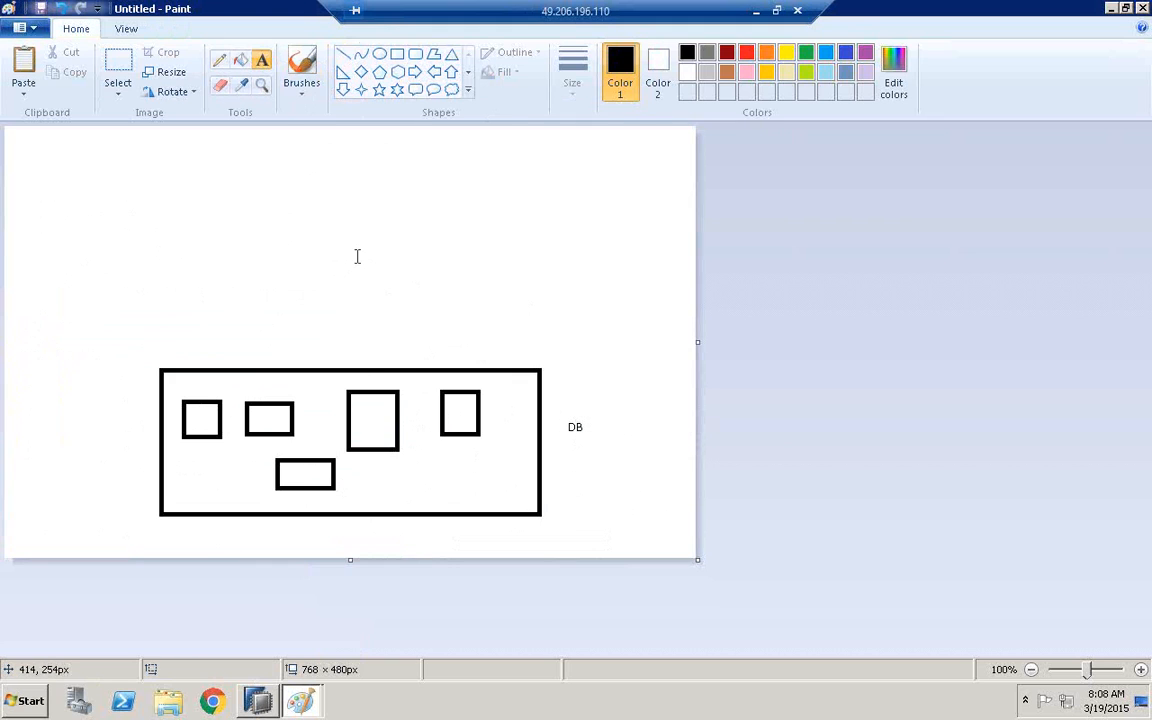
# Draw an up arrow about 52 × 104 px on top of the DB box and a rectangle about 463 × 69 px above its tip
pyautogui.click(451, 71)
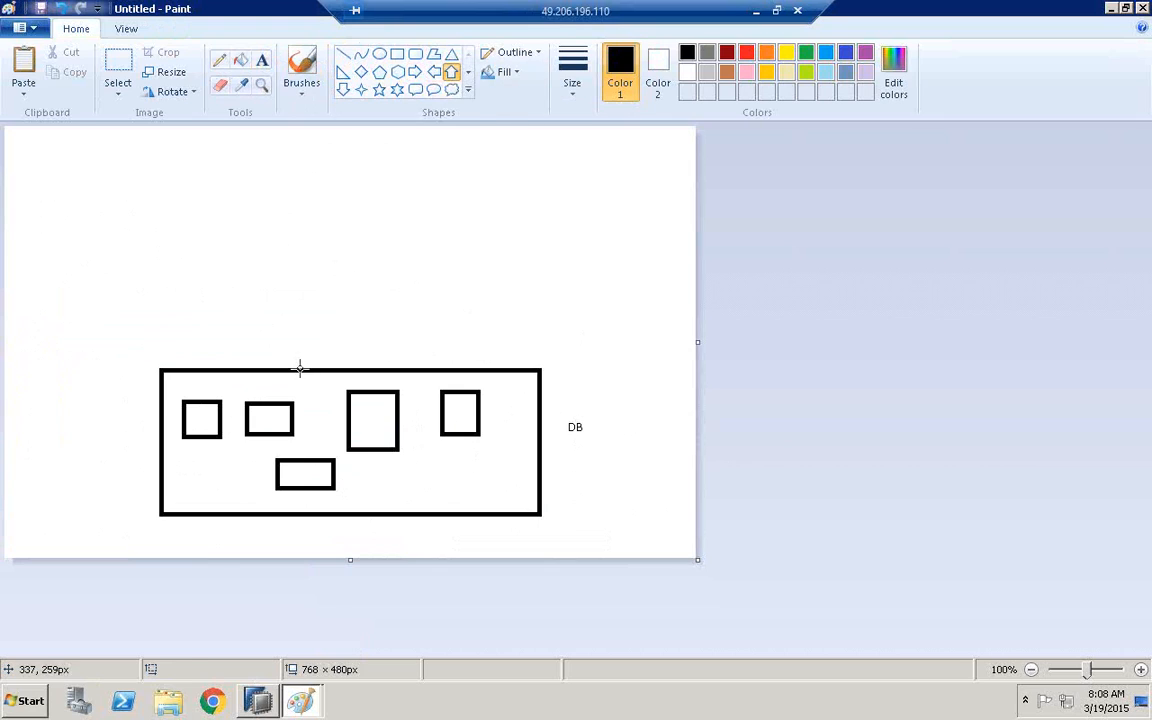
pyautogui.moveTo(298, 370); pyautogui.dragTo(347, 271)
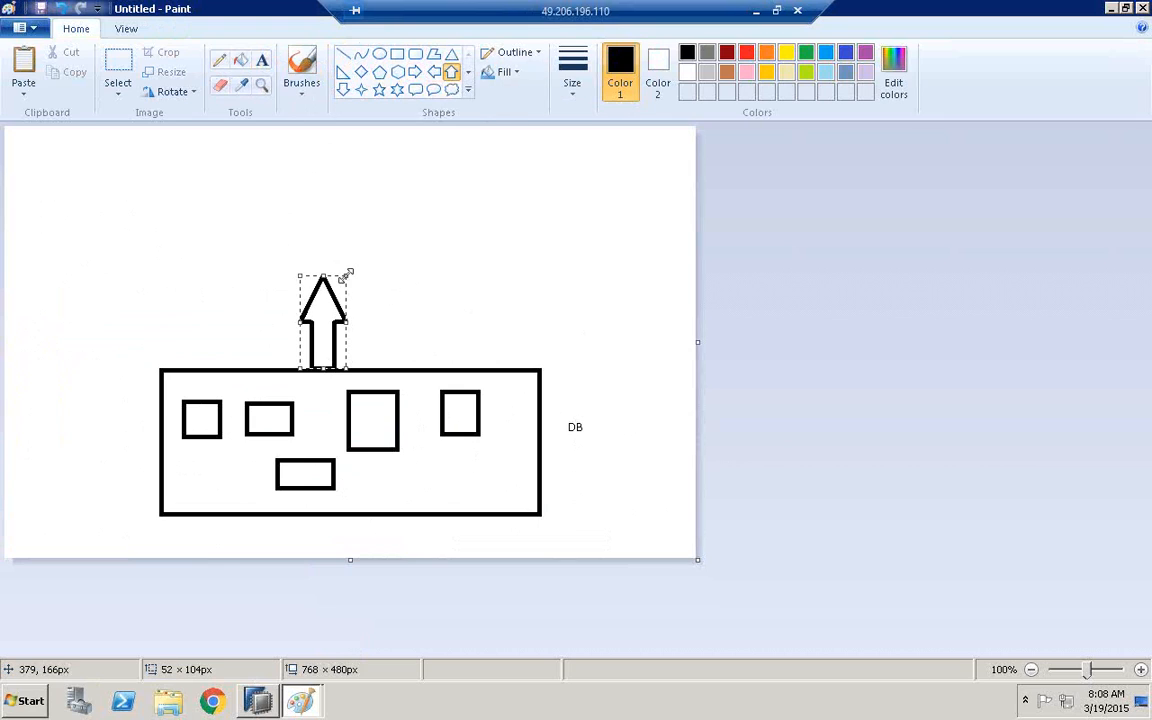
pyautogui.click(398, 58)
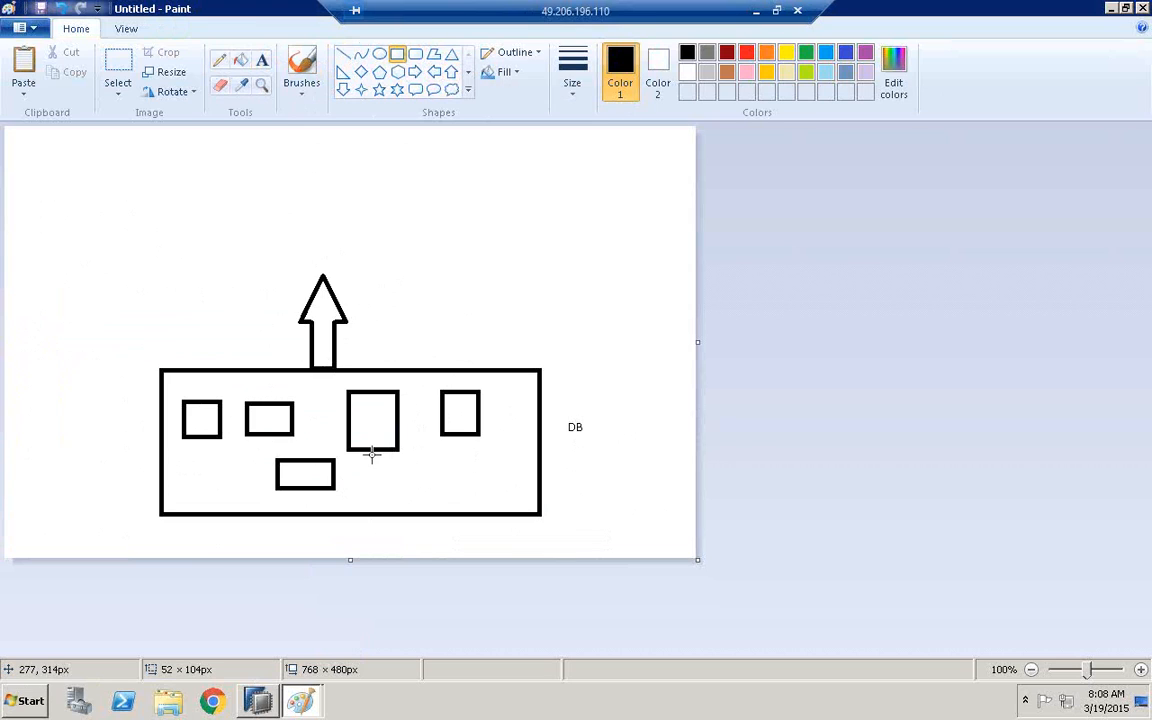
pyautogui.click(262, 62)
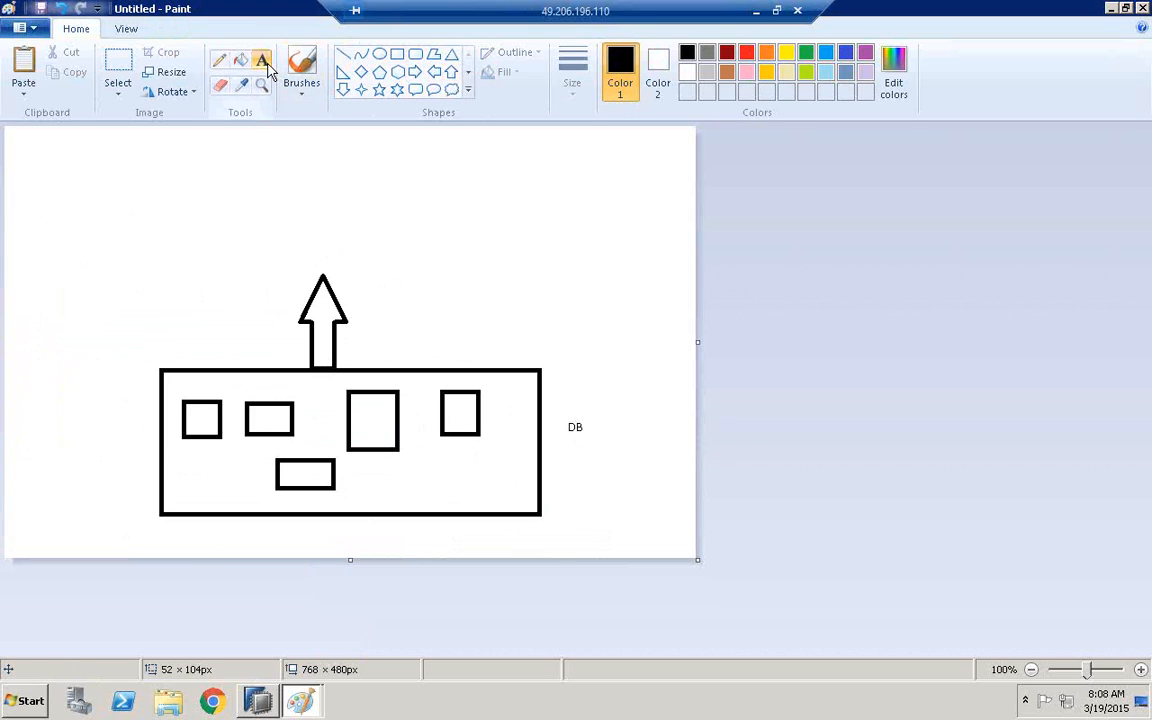
pyautogui.click(397, 54)
pyautogui.moveTo(119, 213); pyautogui.dragTo(537, 272)
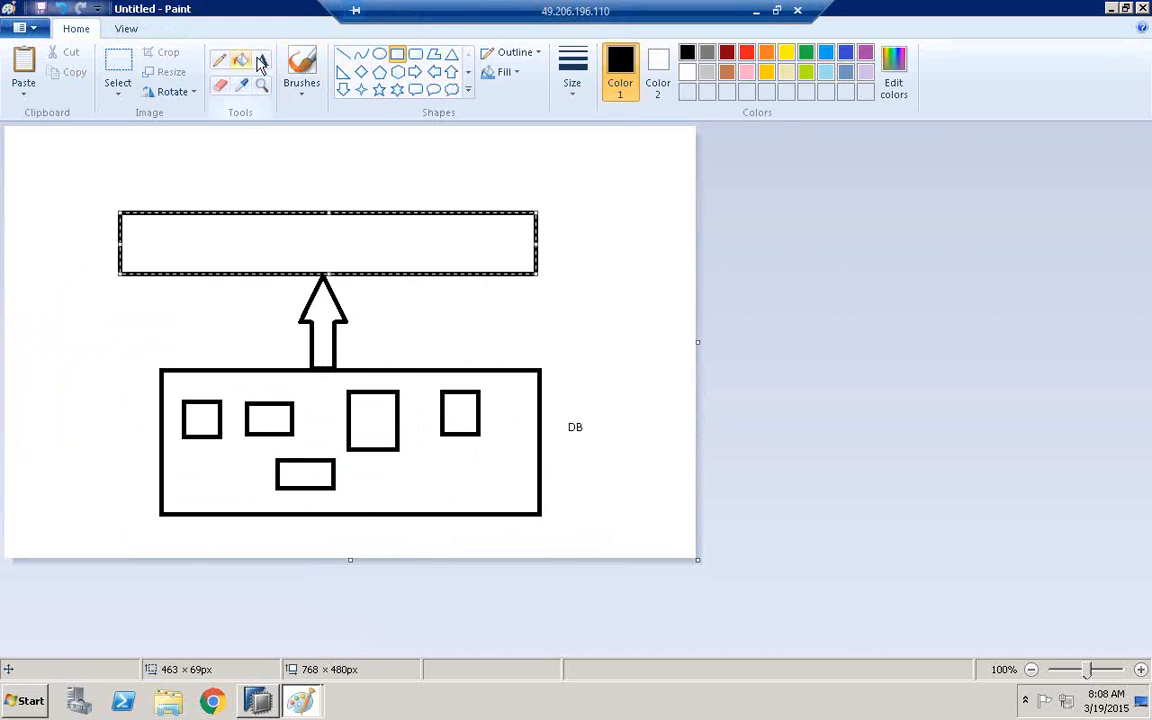
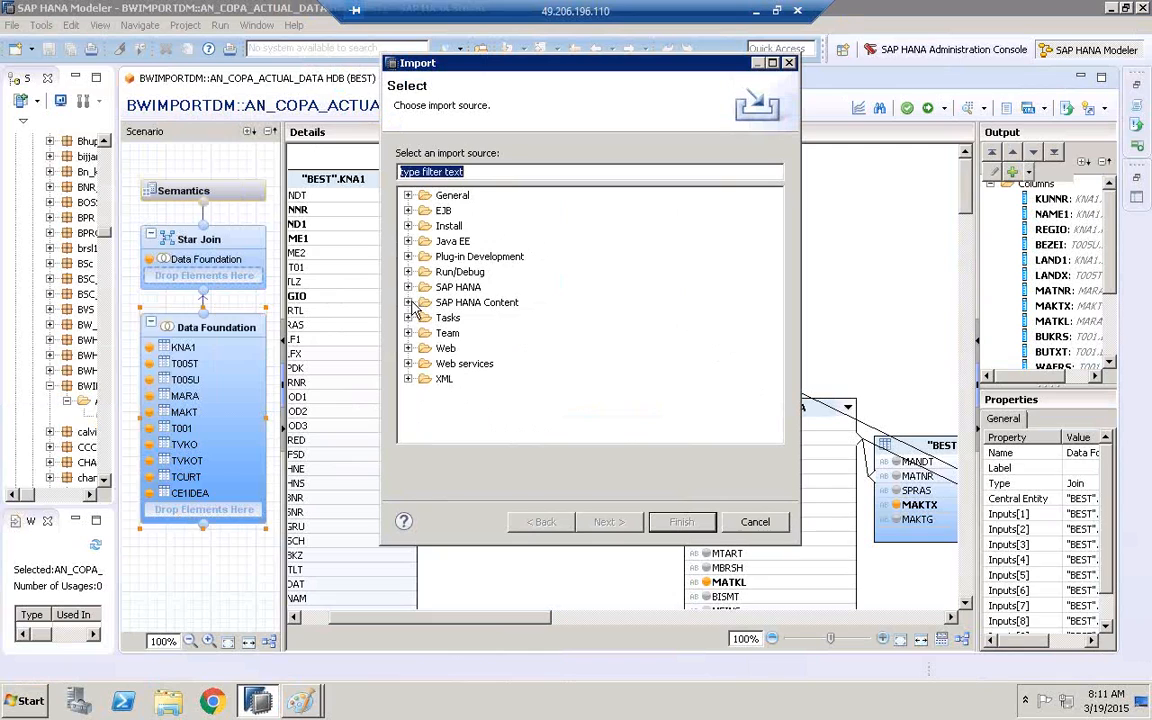
# Select SAP NetWeaver BW Models under SAP HANA Content as the import source
pyautogui.click(409, 303)
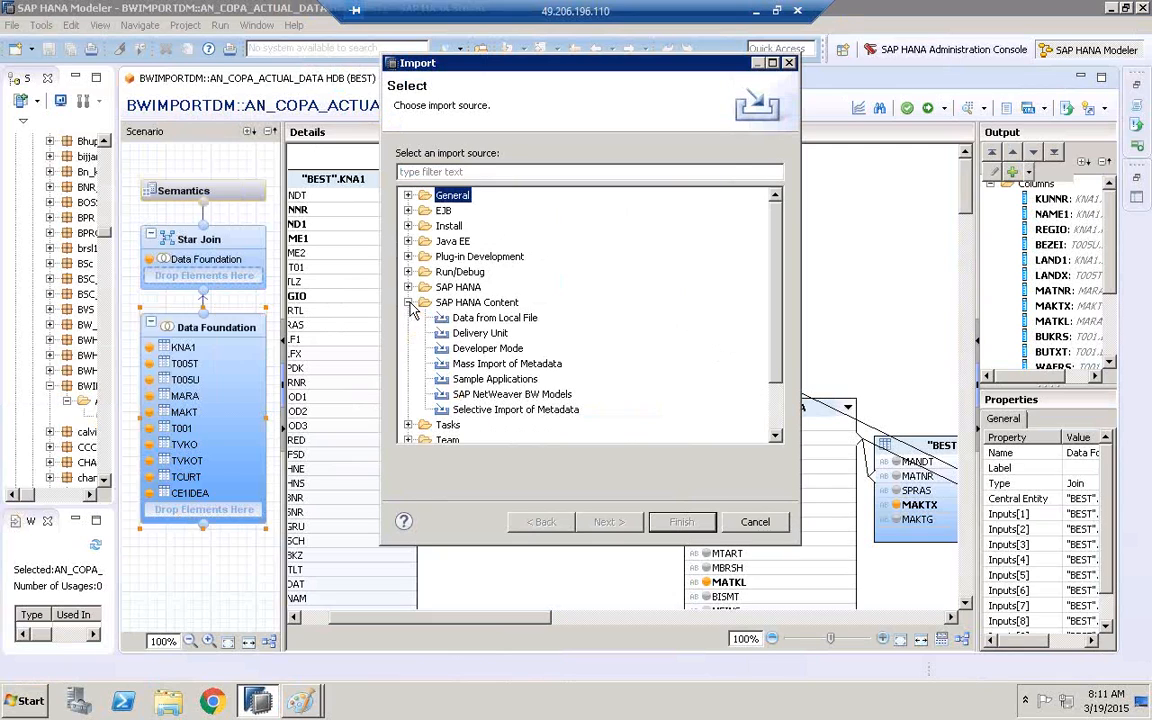
pyautogui.click(473, 304)
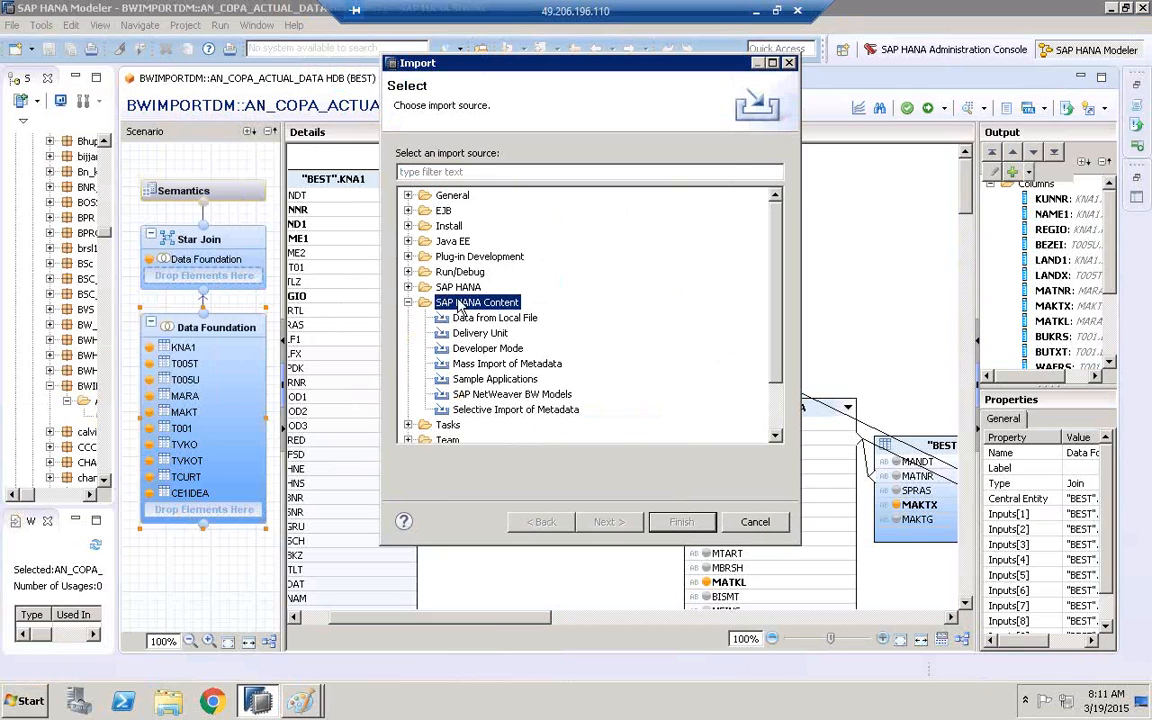
pyautogui.click(456, 395)
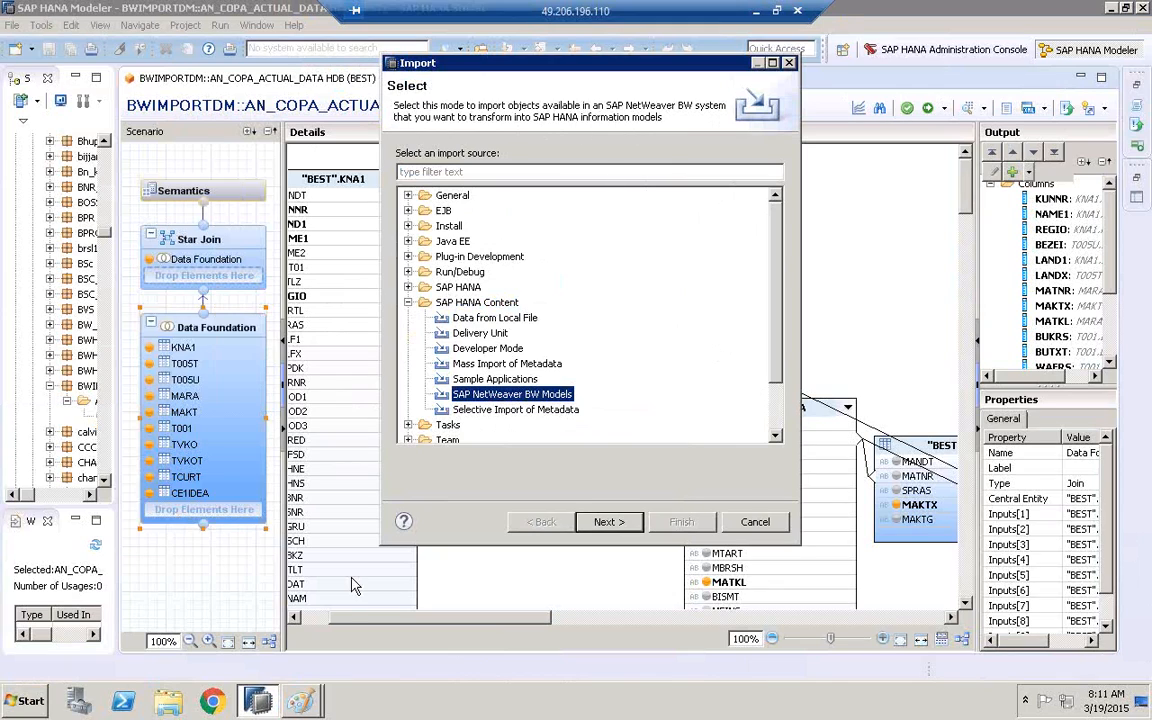
# Switch to the Paint layer diagram; draw a horizontal line about 614 px wide between the two large boxes and a small cross beside the upper one
pyautogui.click(300, 700)
pyautogui.click(322, 664)
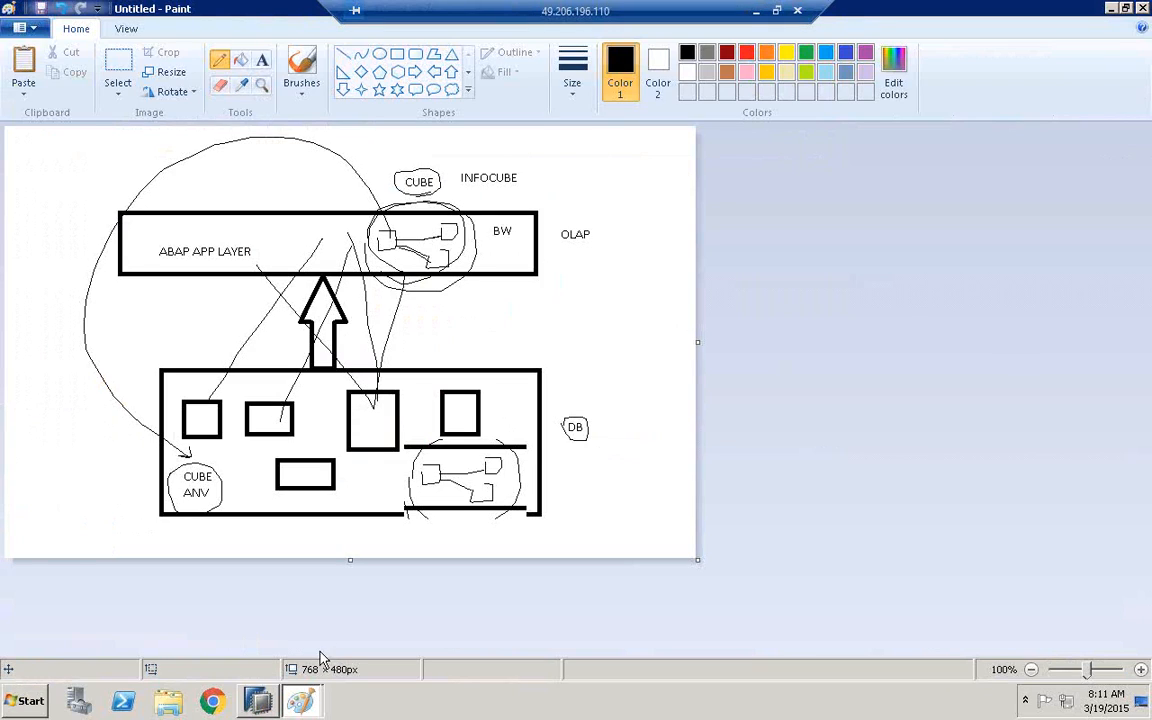
pyautogui.click(342, 55)
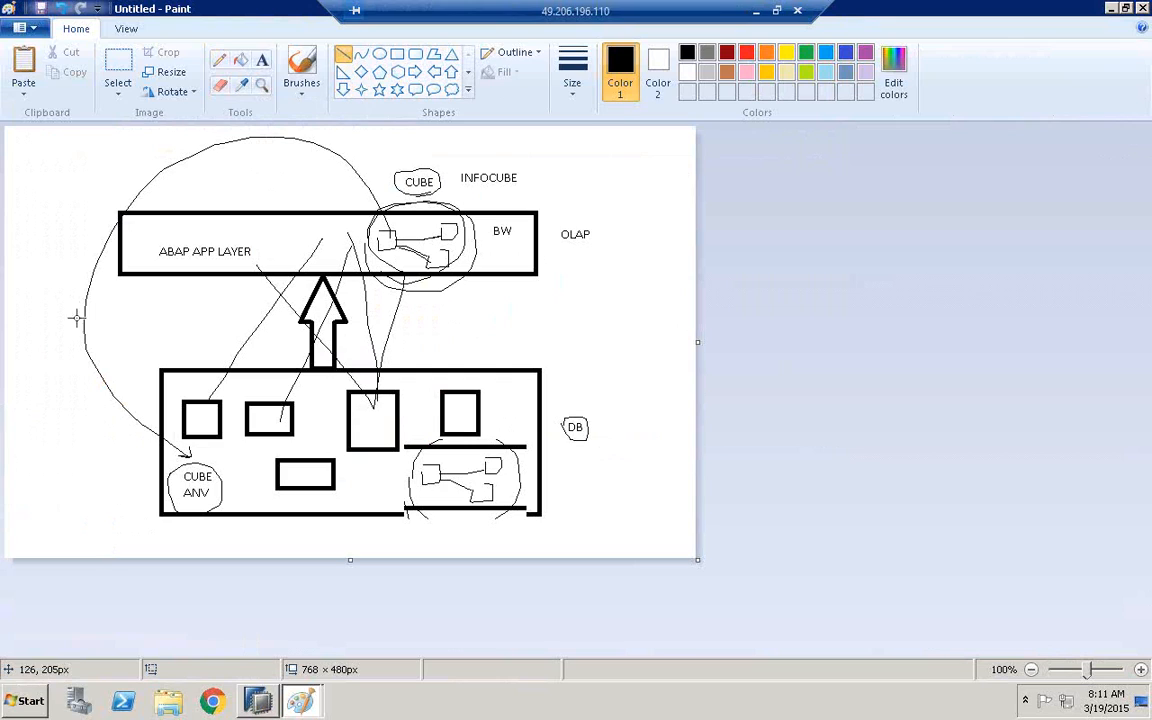
pyautogui.moveTo(60, 320)
pyautogui.mouseDown()
pyautogui.moveTo(463, 310)
pyautogui.moveTo(613, 324)
pyautogui.mouseUp()
pyautogui.click(220, 60)
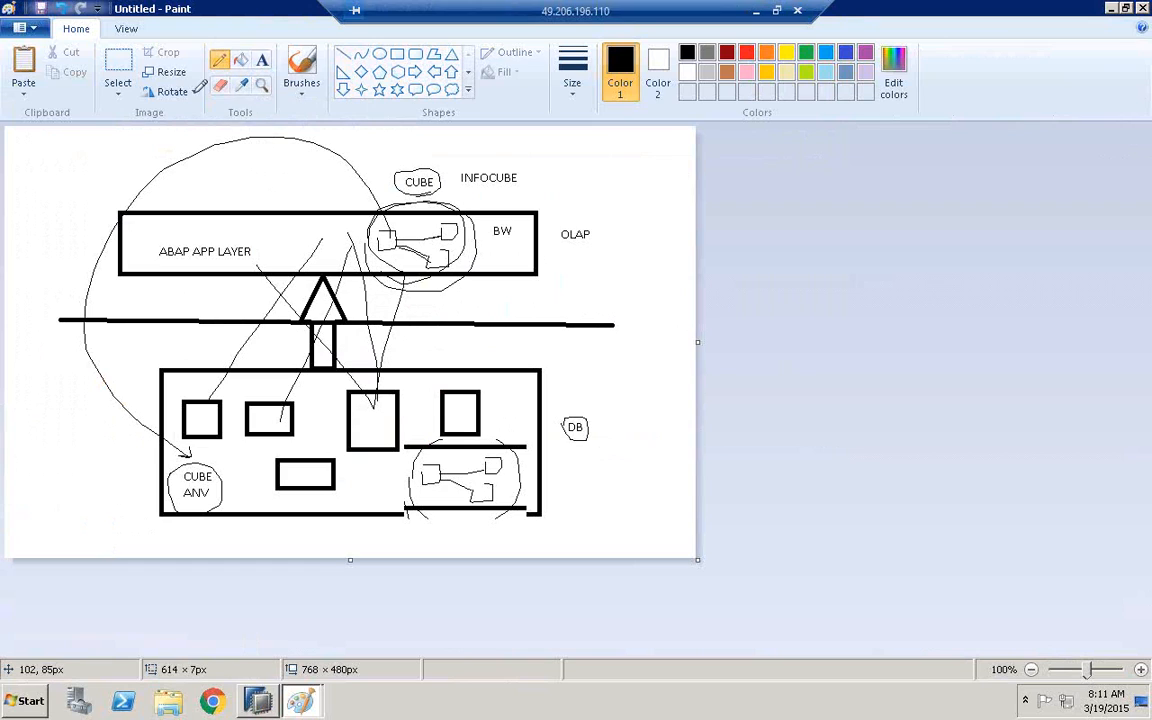
pyautogui.moveTo(48, 202)
pyautogui.mouseDown()
pyautogui.moveTo(97, 219)
pyautogui.moveTo(50, 252)
pyautogui.mouseUp()
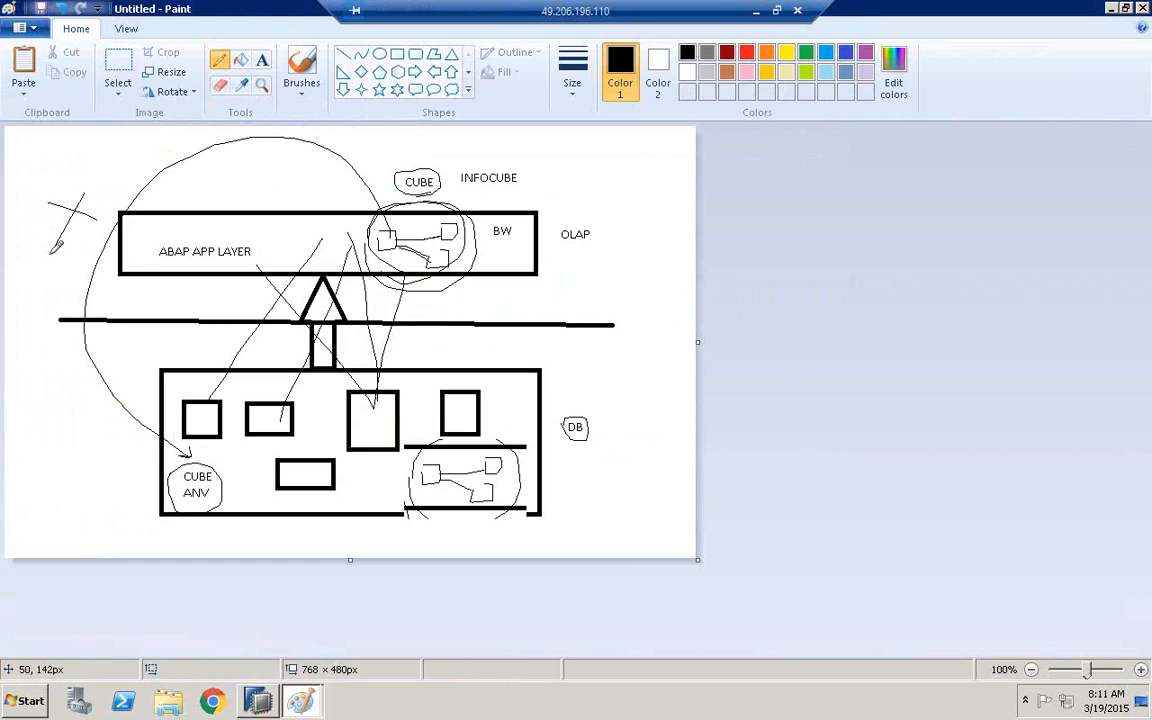
pyautogui.click(262, 60)
pyautogui.click(51, 453)
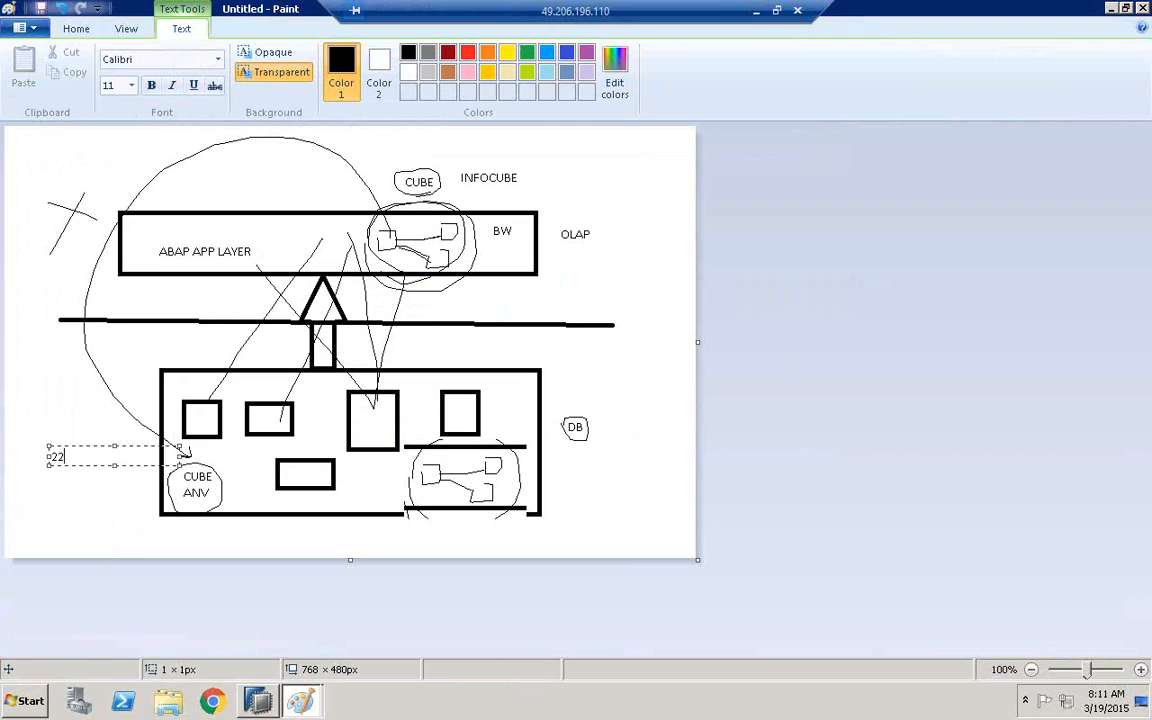
pyautogui.click(71, 477)
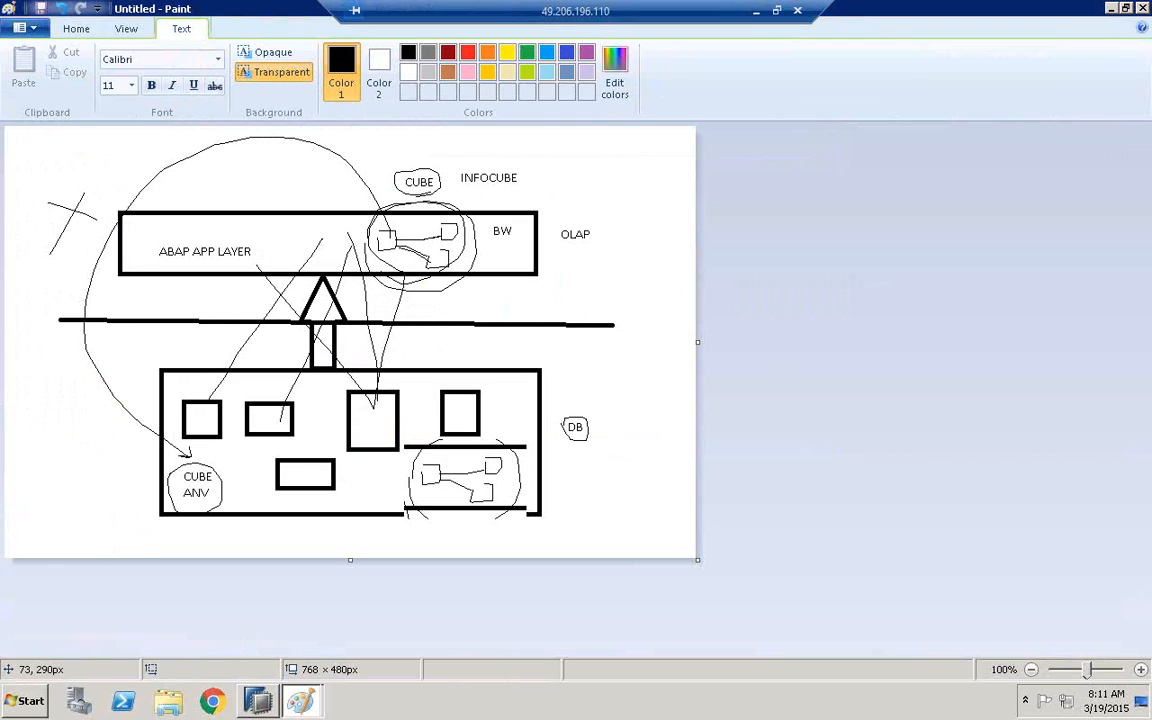
# Add the number 14 above the OLAP label and enclose it in a circle
pyautogui.click(597, 184)
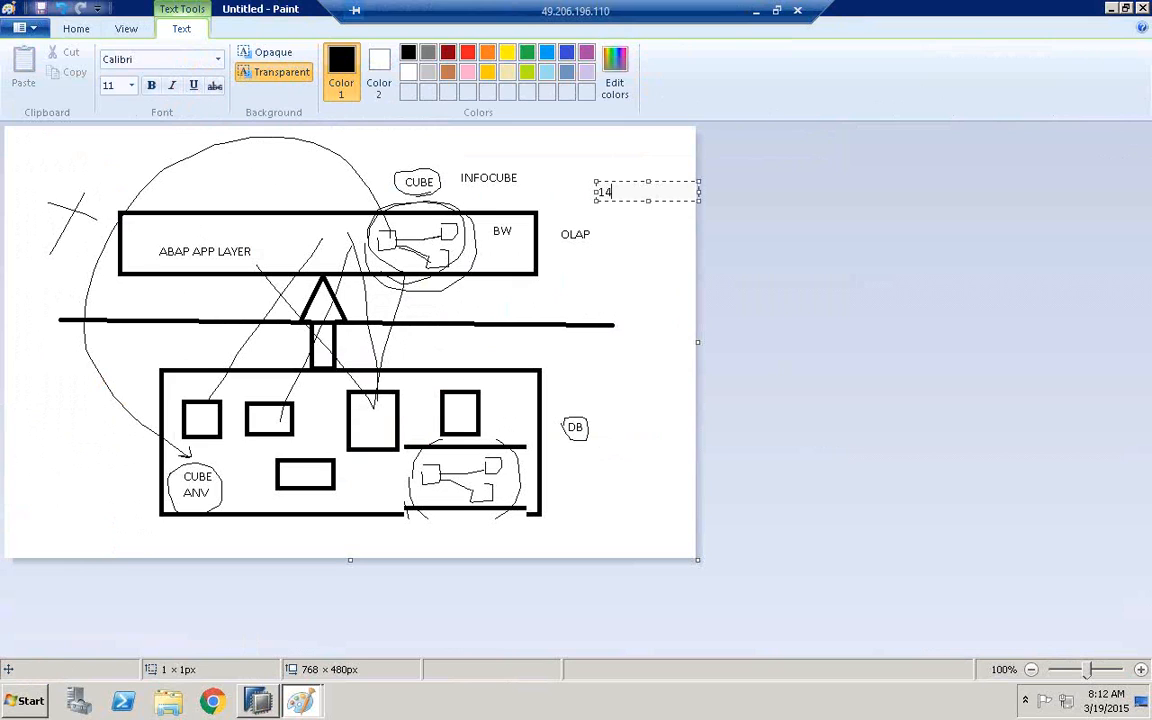
pyautogui.click(630, 265)
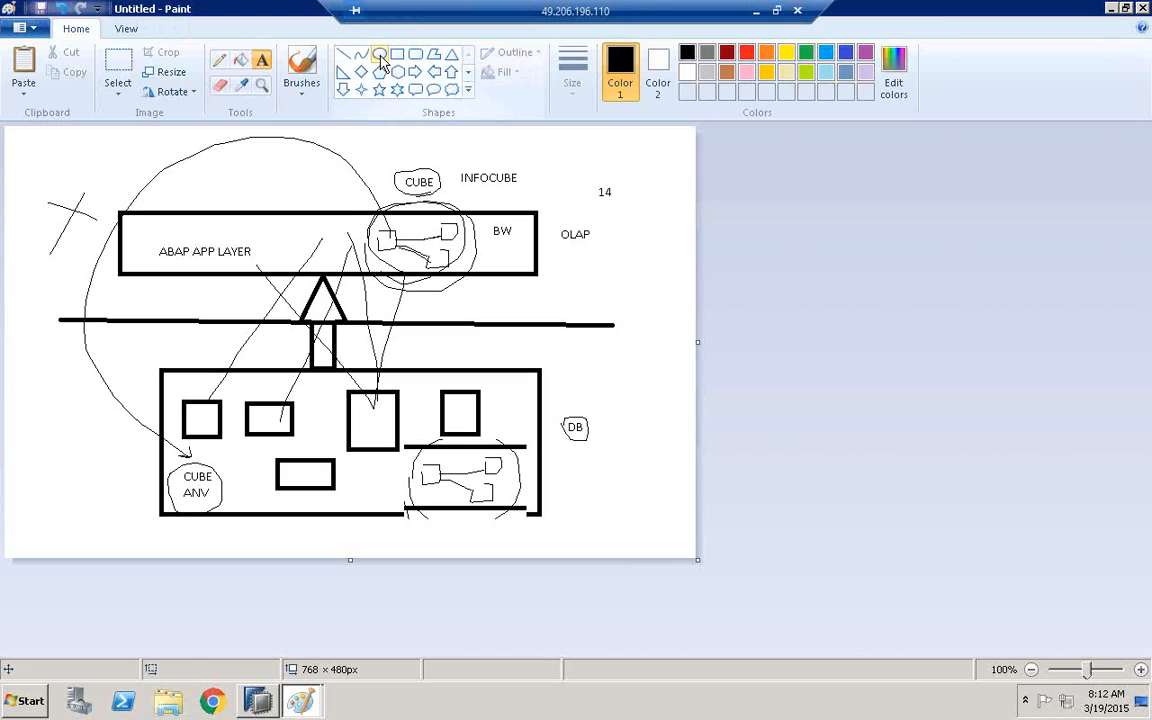
pyautogui.click(379, 56)
pyautogui.moveTo(584, 172); pyautogui.dragTo(622, 211)
pyautogui.click(633, 273)
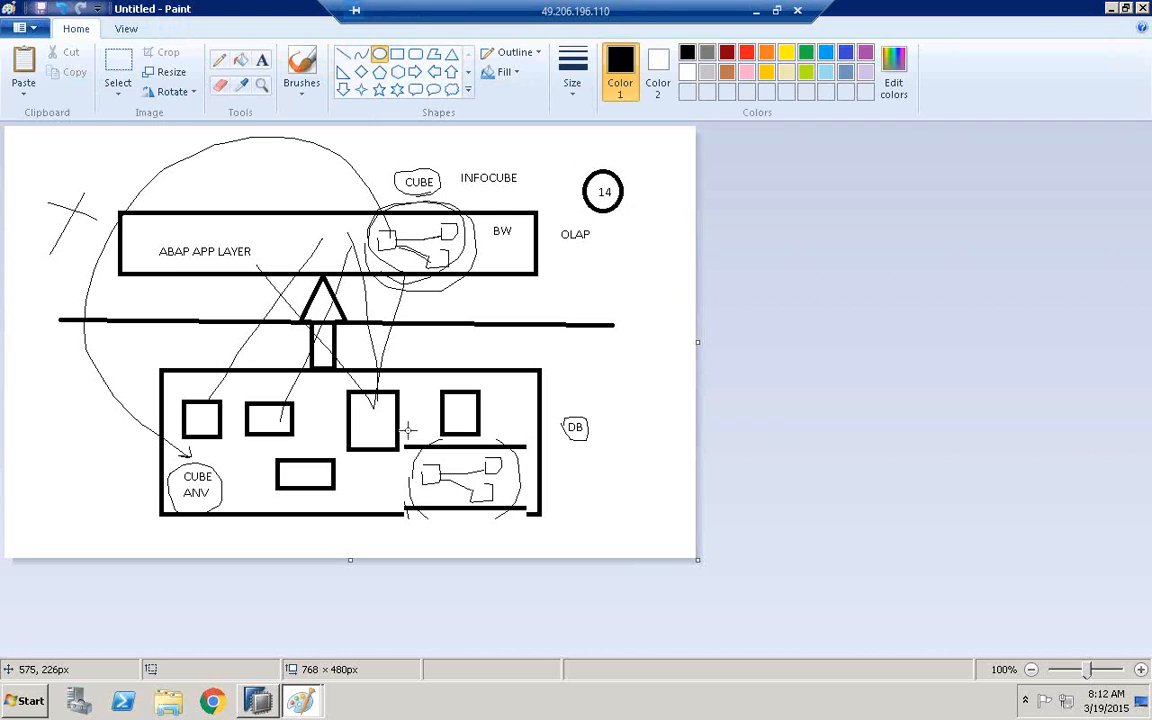
# Draw a rectangle about 66 × 57 px below the OLAP label and label it ECC inside
pyautogui.click(219, 59)
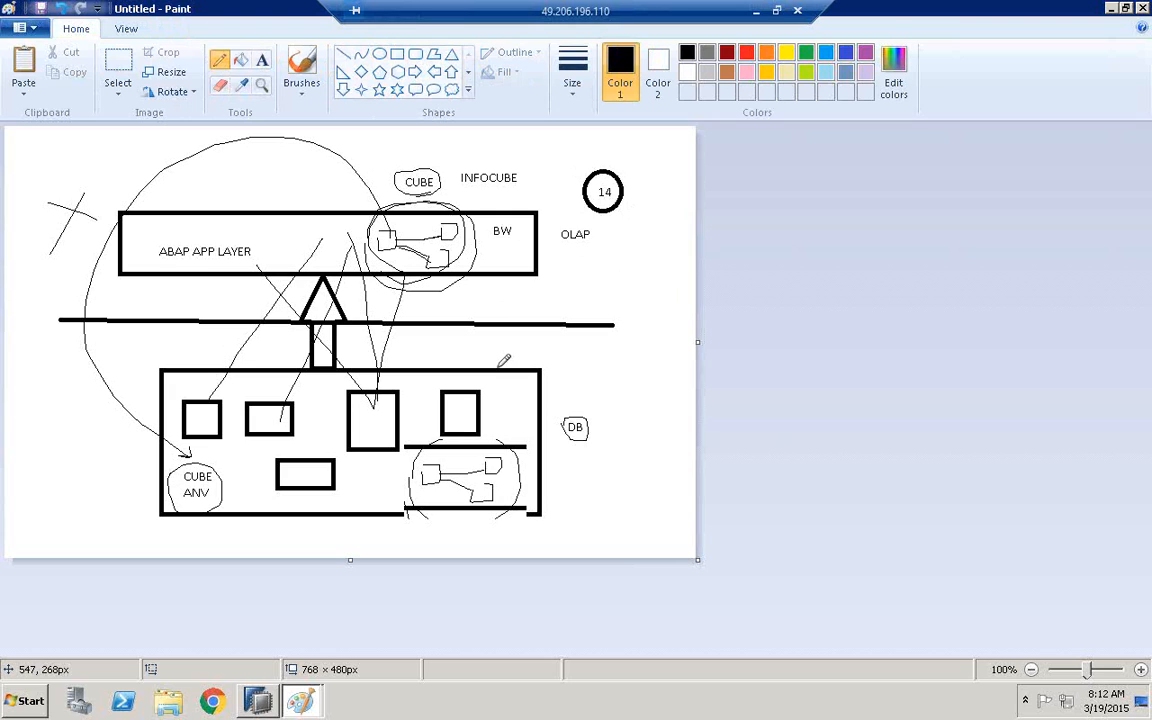
pyautogui.click(397, 54)
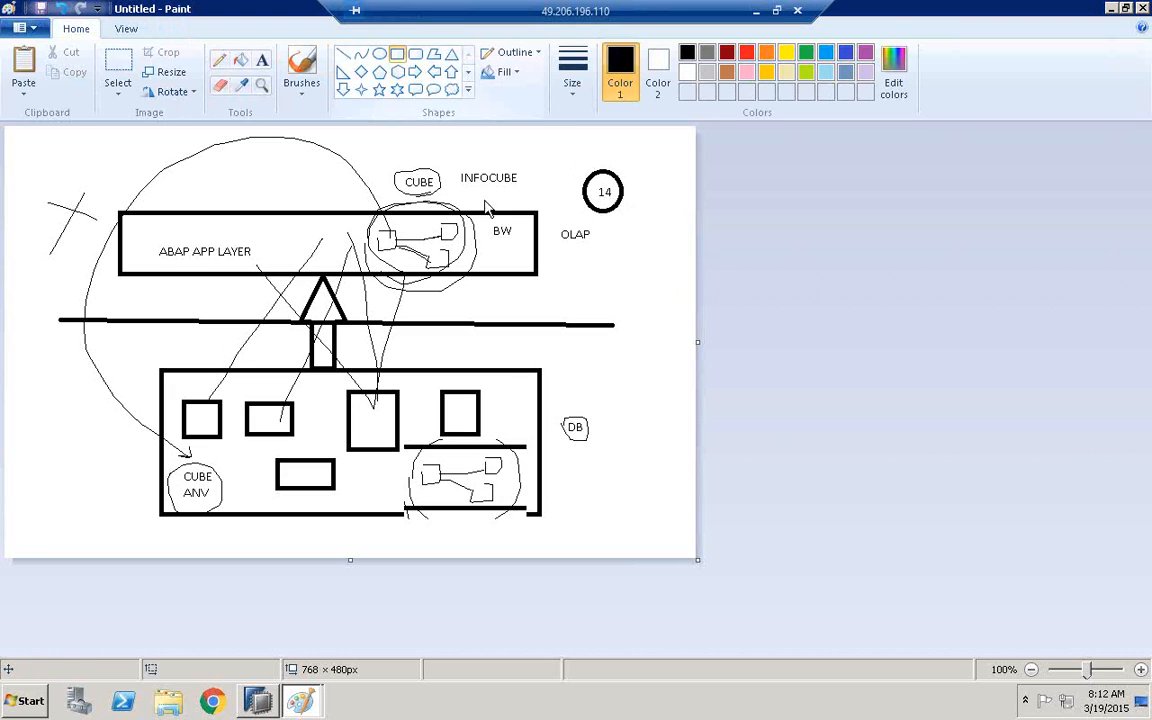
pyautogui.moveTo(568, 268); pyautogui.dragTo(627, 319)
pyautogui.click(262, 60)
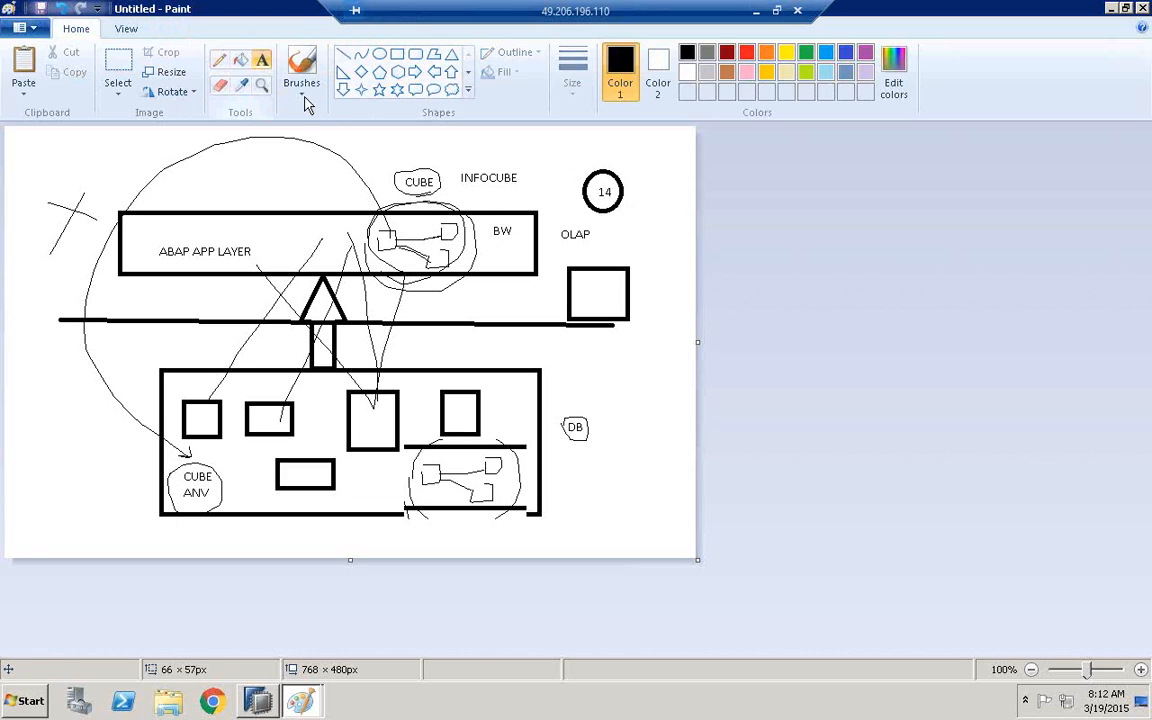
pyautogui.click(575, 289)
pyautogui.write('ECC')
pyautogui.click(648, 411)
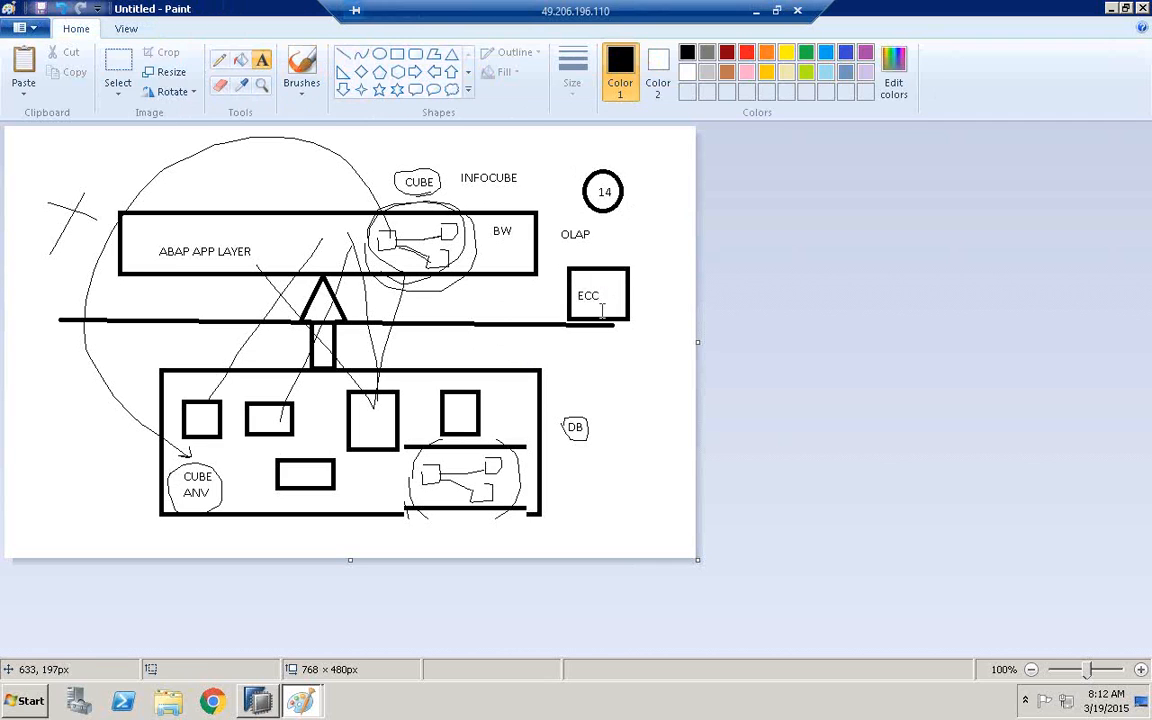
# Draw freehand lines from the ECC box into the DB box and from a loop above the small cross to the first table
pyautogui.click(219, 60)
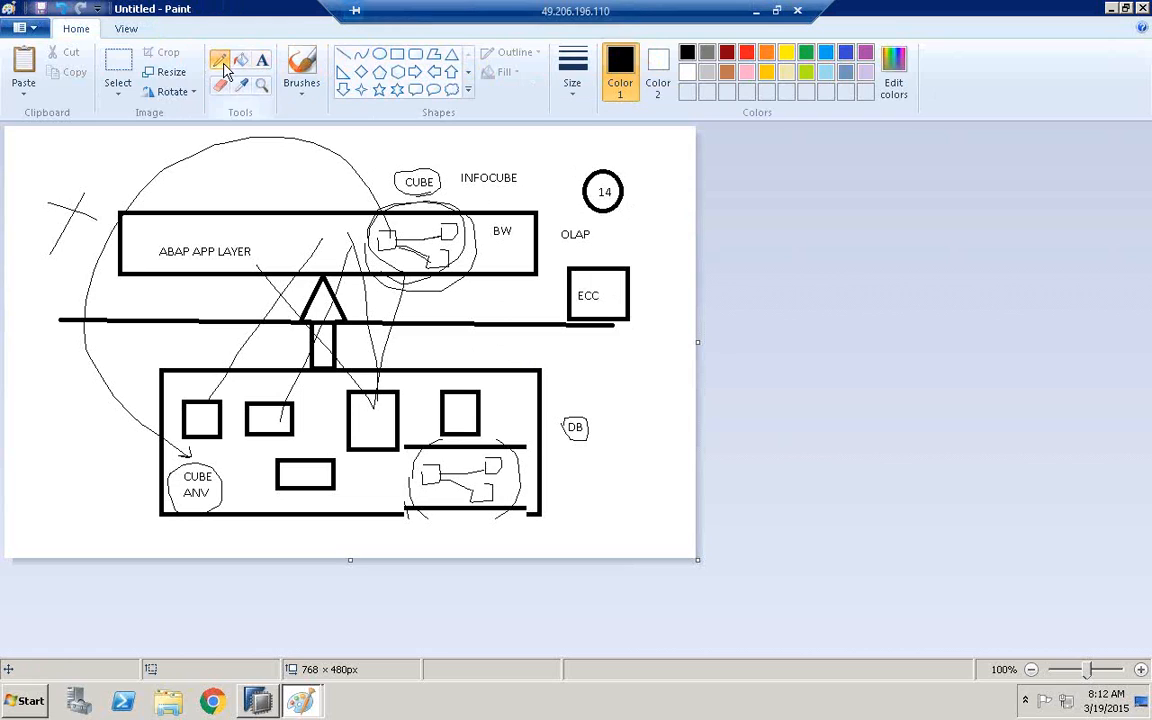
pyautogui.moveTo(566, 322); pyautogui.dragTo(510, 410)
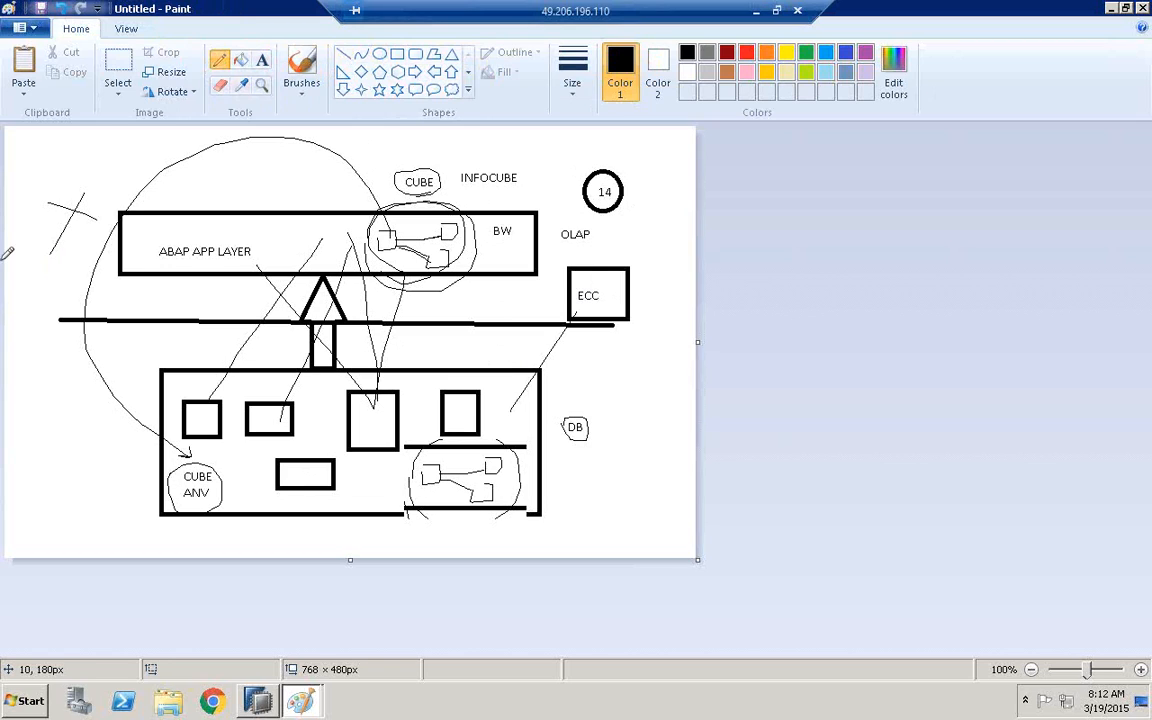
pyautogui.moveTo(72, 160)
pyautogui.mouseDown()
pyautogui.moveTo(86, 165)
pyautogui.moveTo(90, 205)
pyautogui.moveTo(194, 396)
pyautogui.mouseUp()
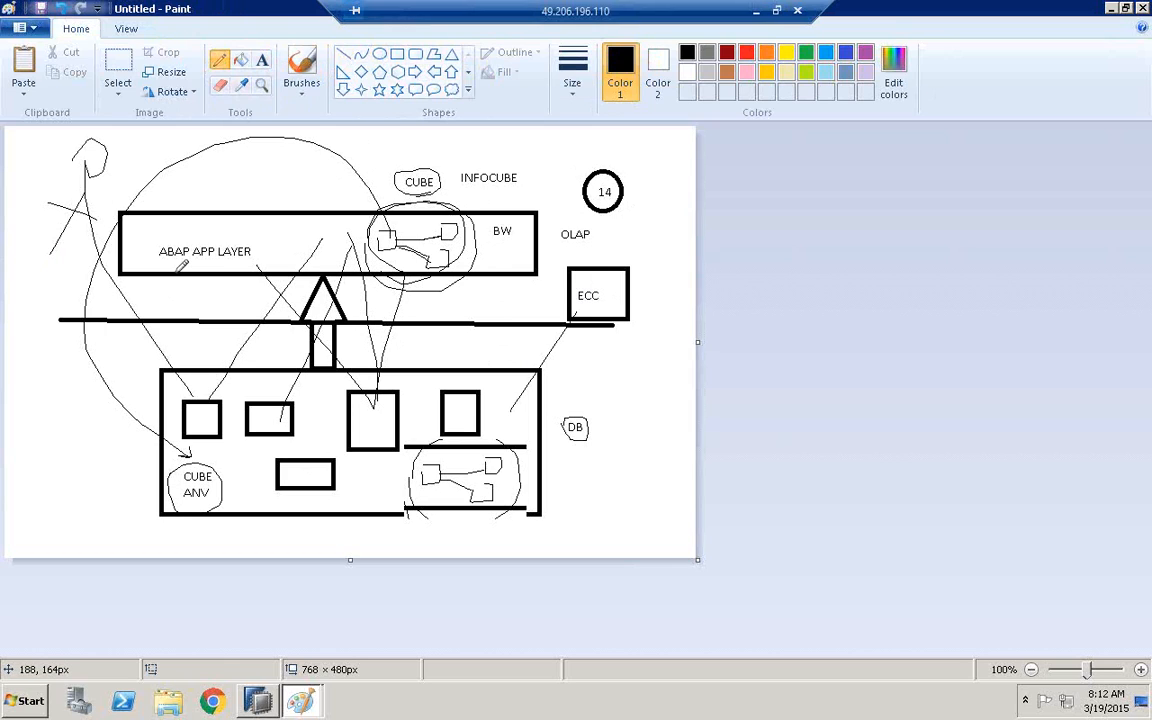
# Circle the BW label twice and draw a second curve from the BW cube to CUBE ANV, circling that label again
pyautogui.moveTo(500, 249)
pyautogui.mouseDown()
pyautogui.moveTo(498, 213)
pyautogui.moveTo(500, 248)
pyautogui.mouseUp()
pyautogui.moveTo(487, 258)
pyautogui.mouseDown()
pyautogui.moveTo(477, 200)
pyautogui.moveTo(542, 234)
pyautogui.moveTo(496, 253)
pyautogui.mouseUp()
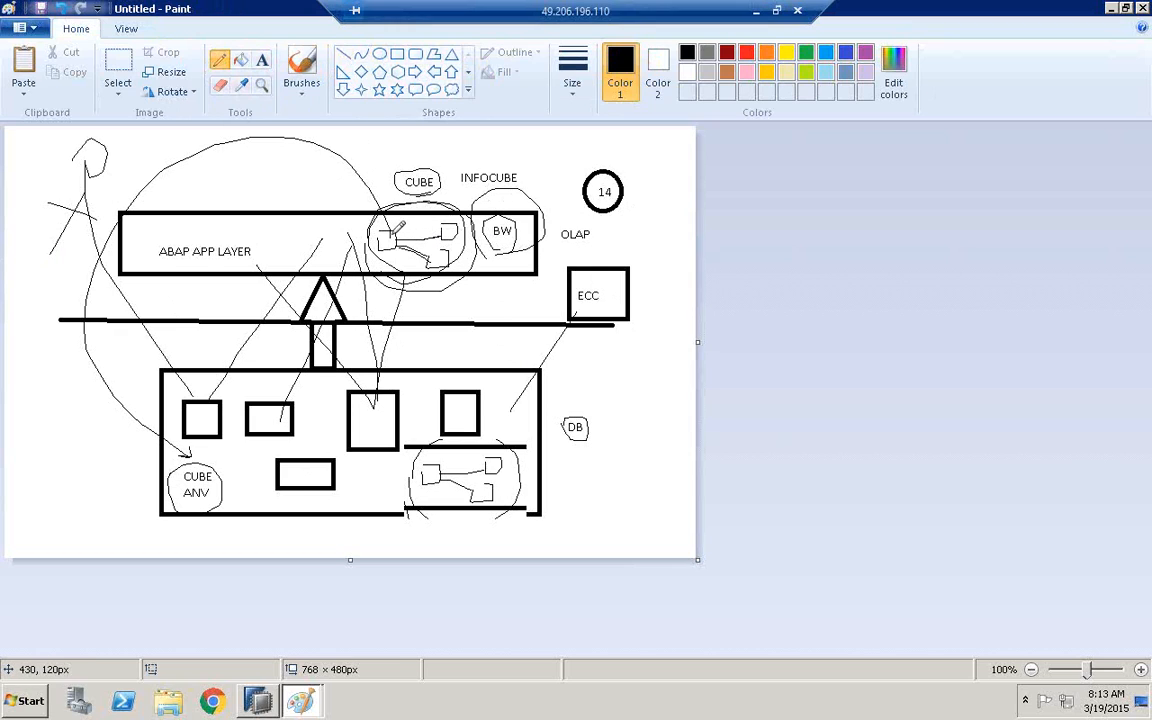
pyautogui.moveTo(270, 140)
pyautogui.mouseDown()
pyautogui.moveTo(175, 165)
pyautogui.moveTo(125, 260)
pyautogui.moveTo(150, 378)
pyautogui.moveTo(207, 465)
pyautogui.mouseUp()
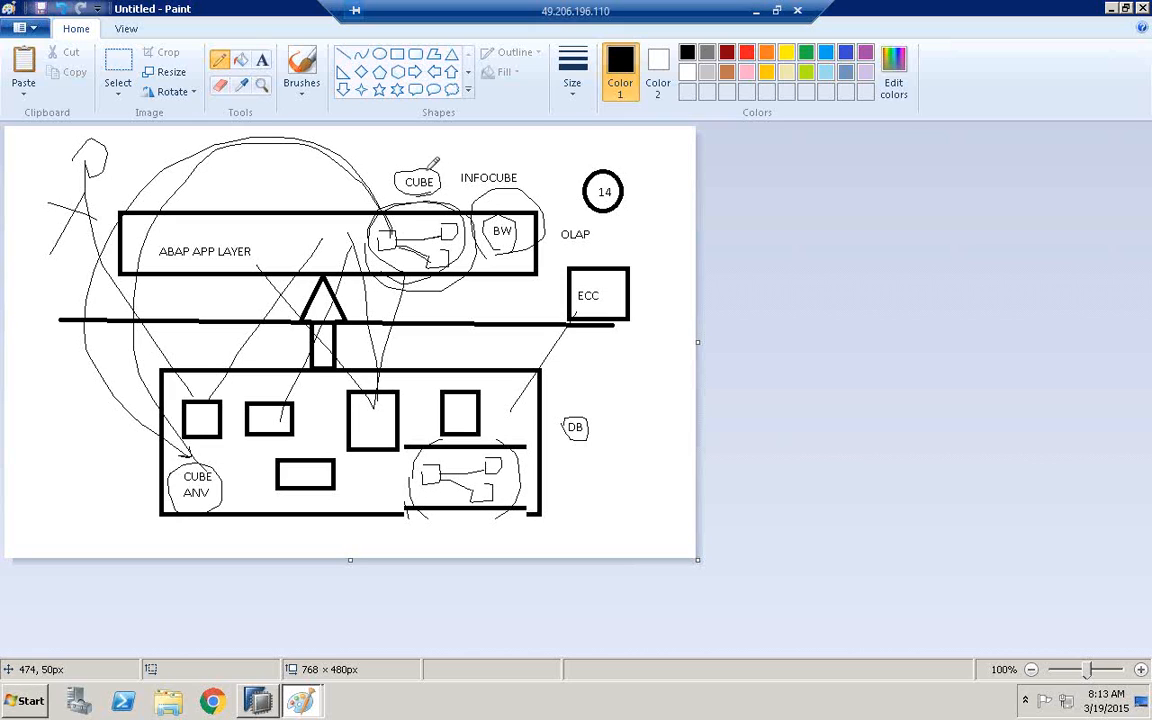
pyautogui.moveTo(165, 499)
pyautogui.mouseDown()
pyautogui.moveTo(230, 480)
pyautogui.moveTo(167, 495)
pyautogui.moveTo(180, 492)
pyautogui.mouseUp()
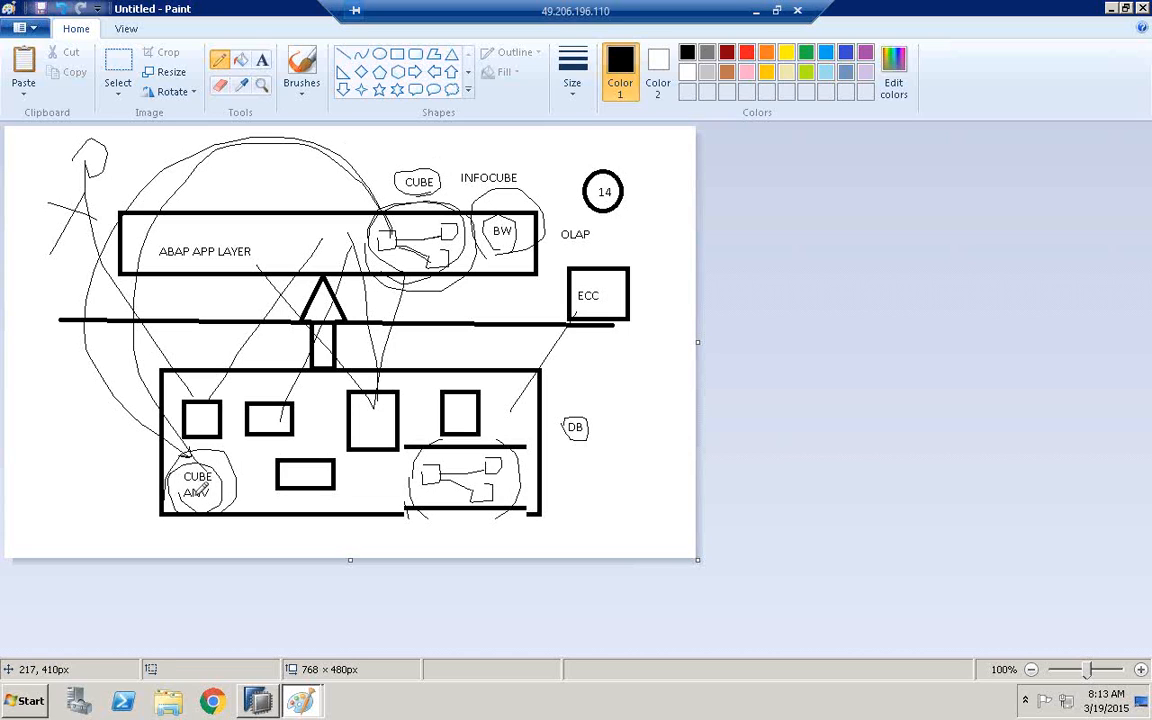
# Switch to SAP HANA Modeler, cancel the import and examine the joined data foundation tables from KNA1 through TVKO
pyautogui.click(258, 692)
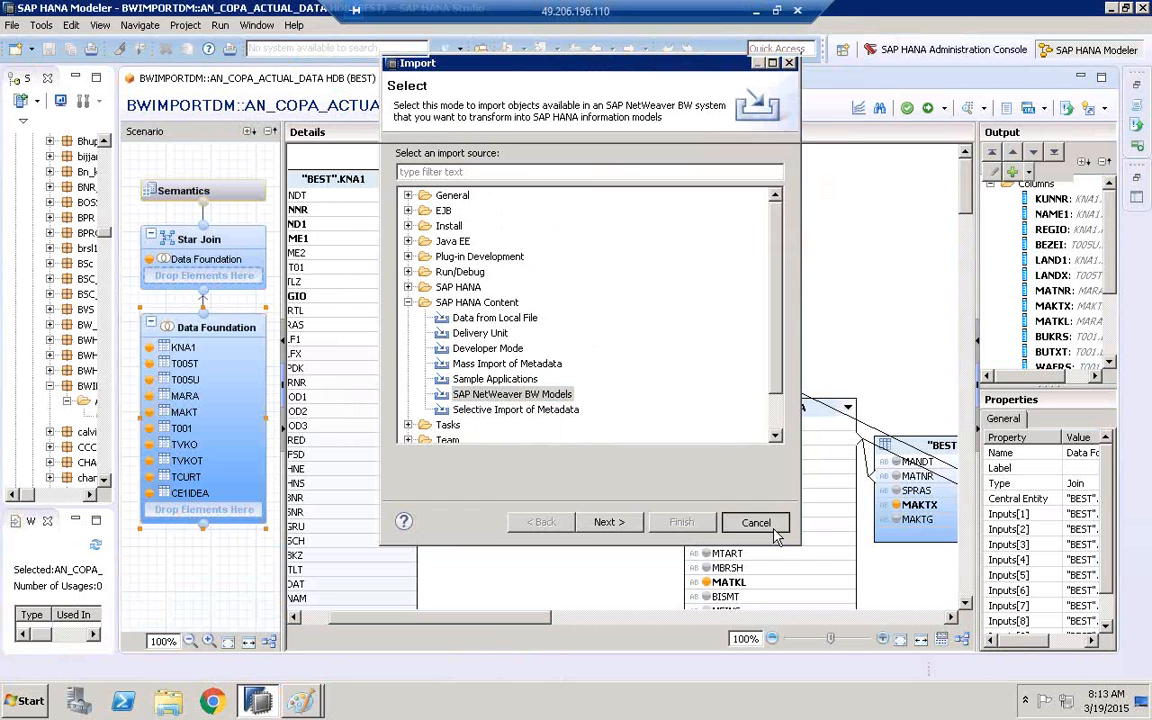
pyautogui.click(772, 530)
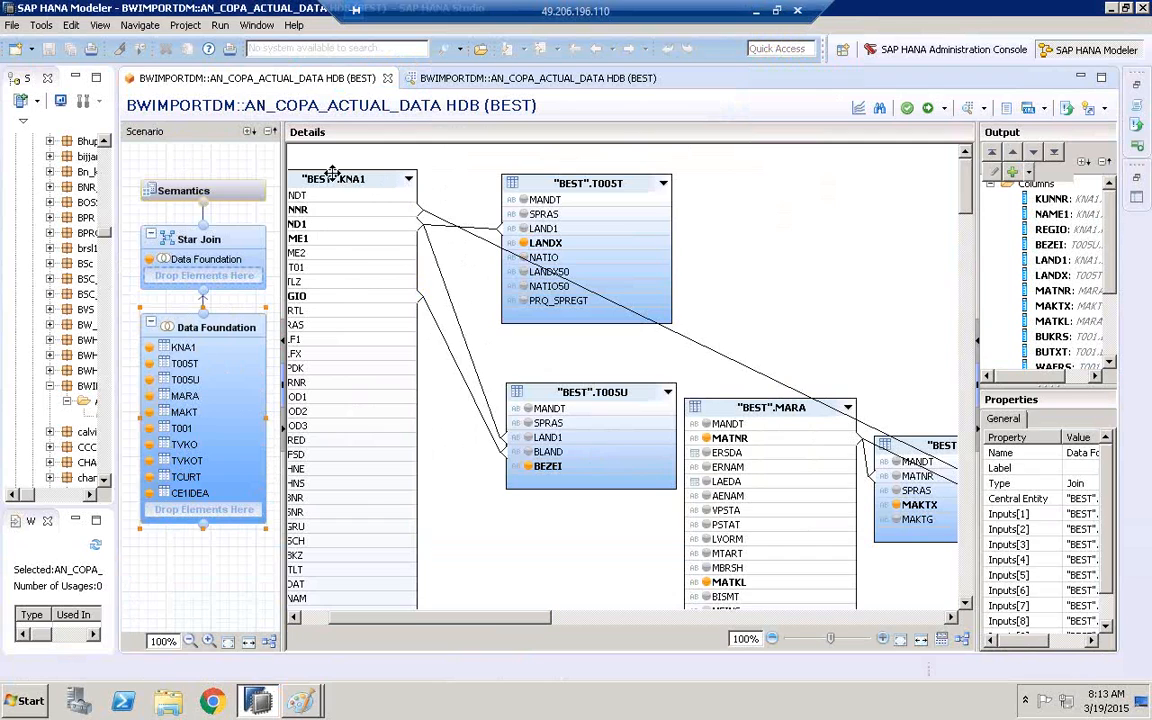
pyautogui.moveTo(501, 619); pyautogui.dragTo(712, 621)
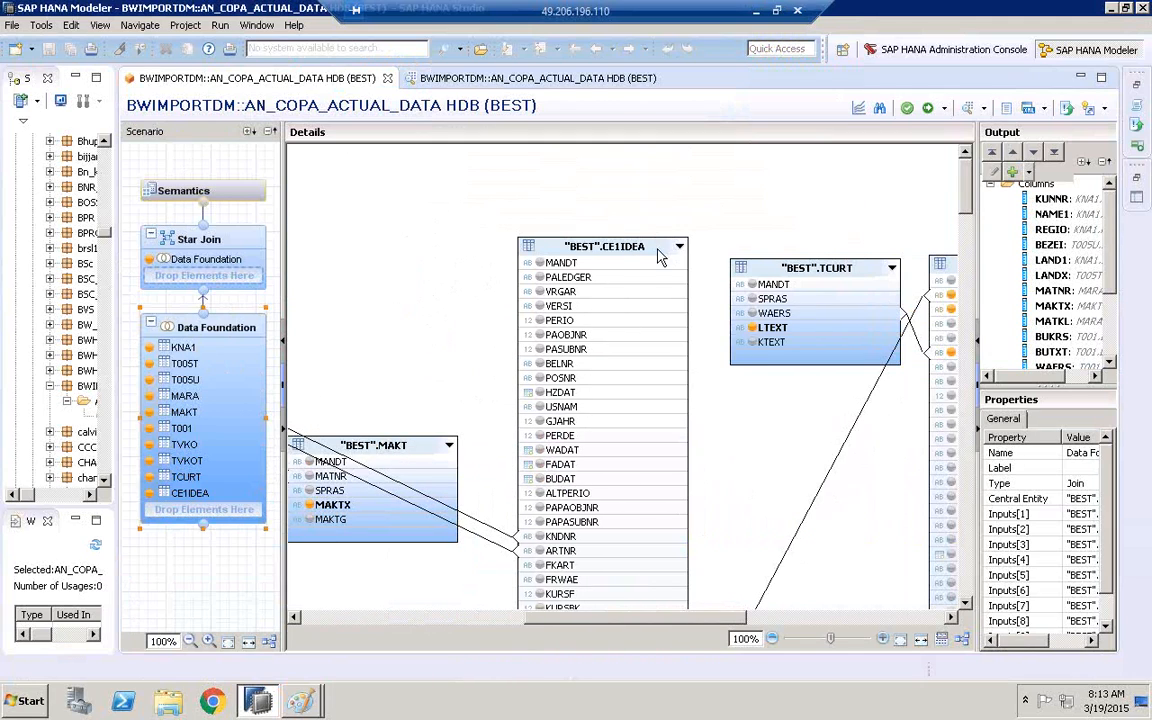
pyautogui.moveTo(676, 617); pyautogui.dragTo(825, 620)
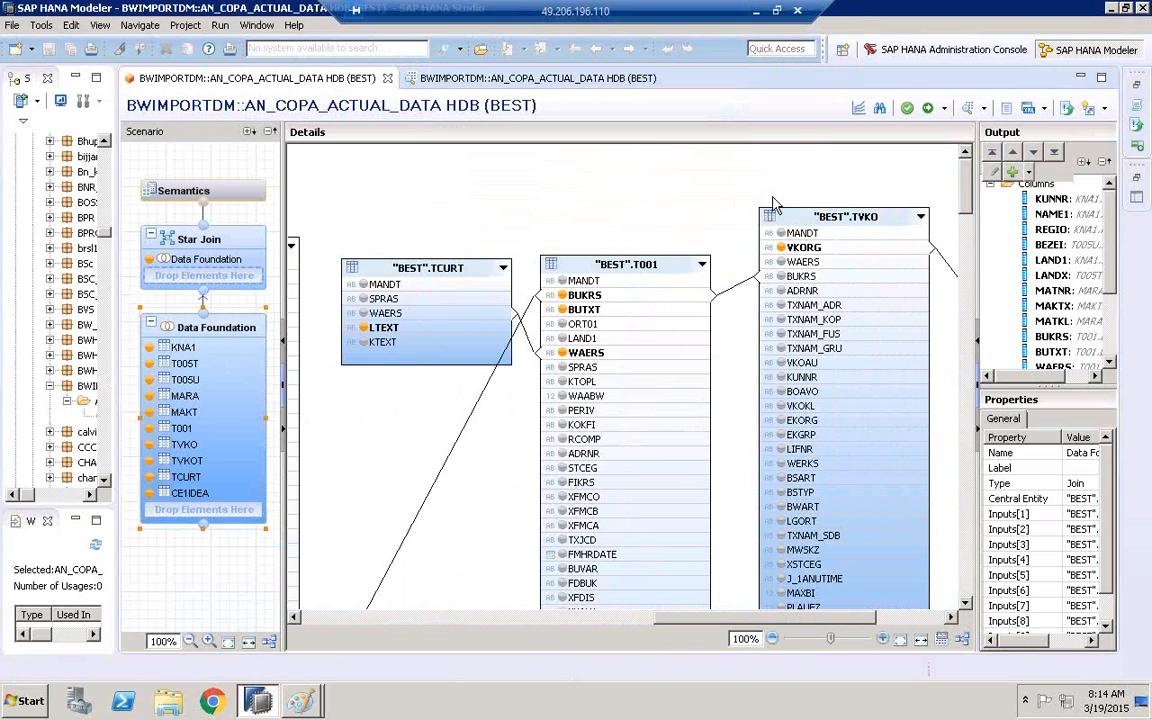
pyautogui.click(418, 622)
pyautogui.moveTo(416, 615); pyautogui.dragTo(322, 612)
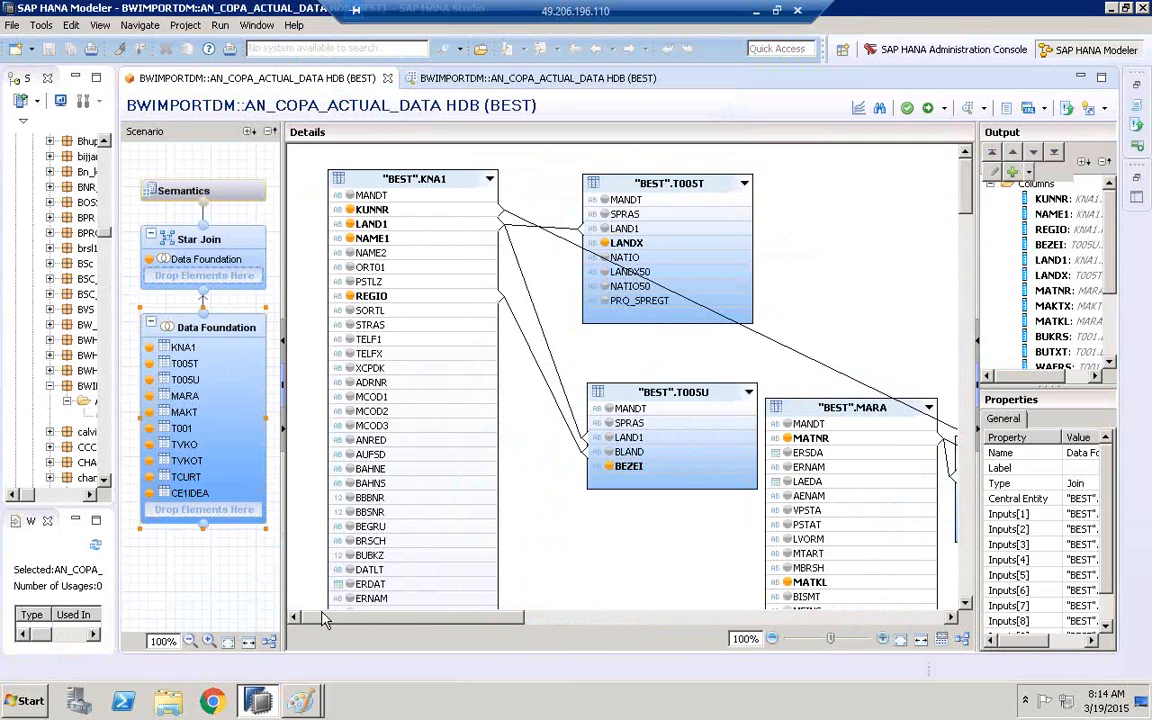
# Switch to the Paint drawing of the analytic and attribute views and circle the AT _CUSTOMER label
pyautogui.moveTo(300, 700)
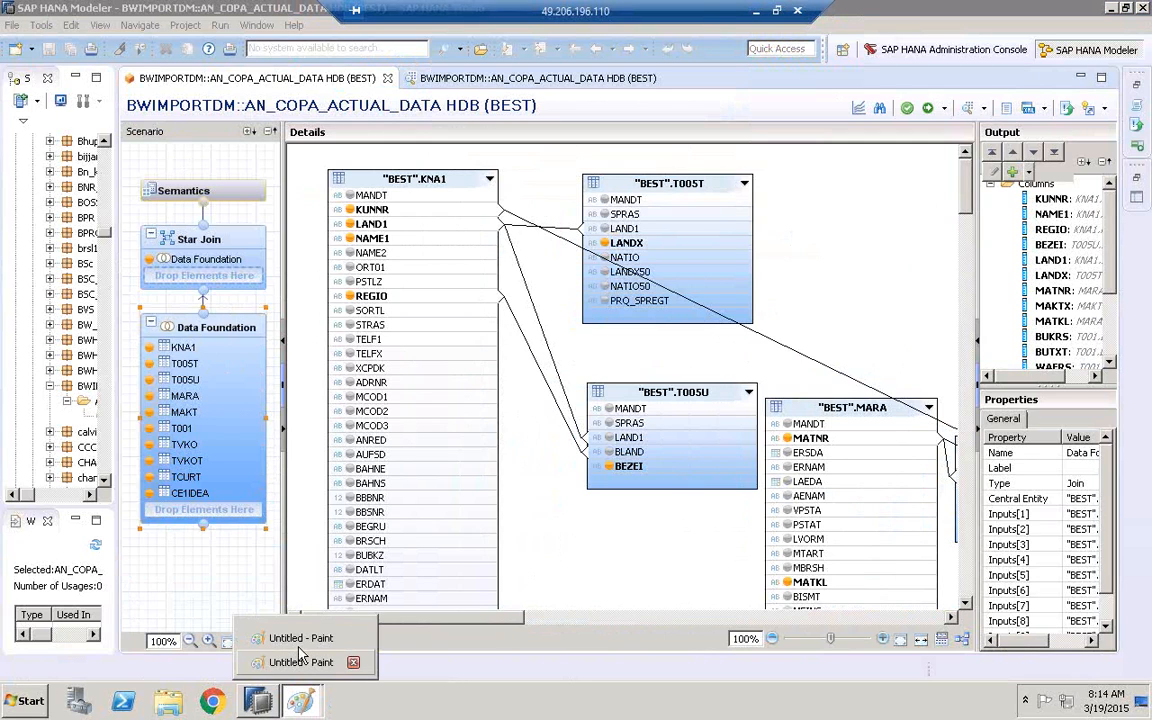
pyautogui.click(300, 652)
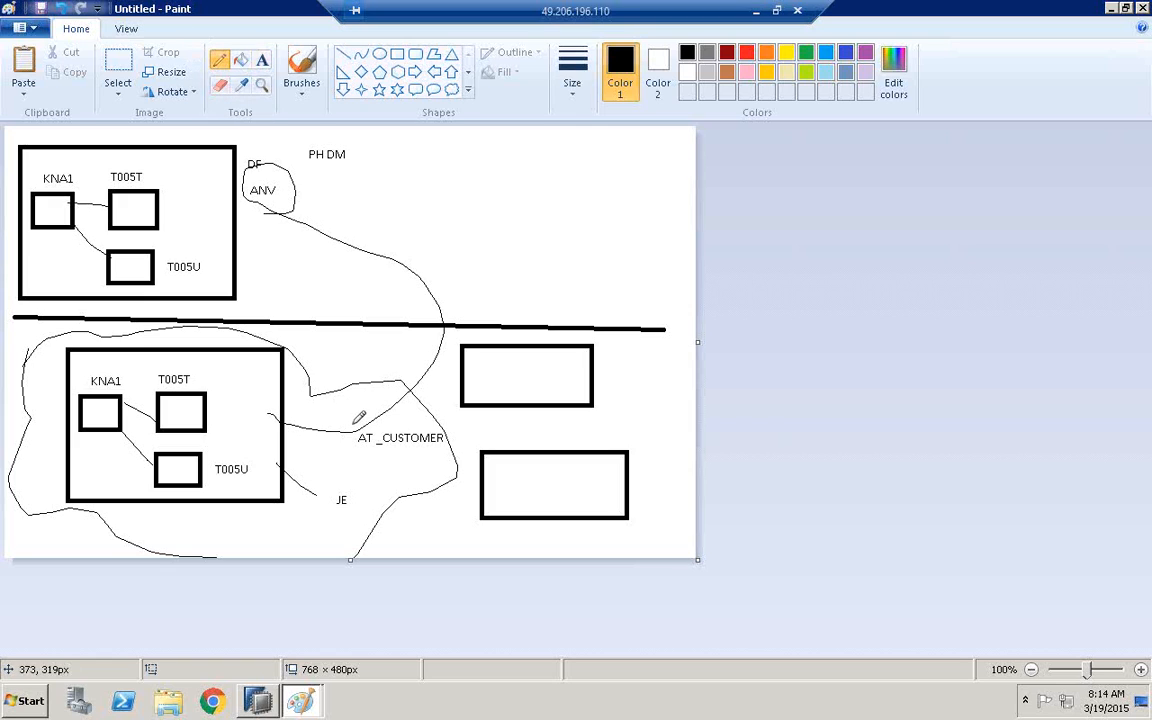
pyautogui.moveTo(360, 422)
pyautogui.mouseDown()
pyautogui.moveTo(452, 445)
pyautogui.moveTo(352, 440)
pyautogui.mouseUp()
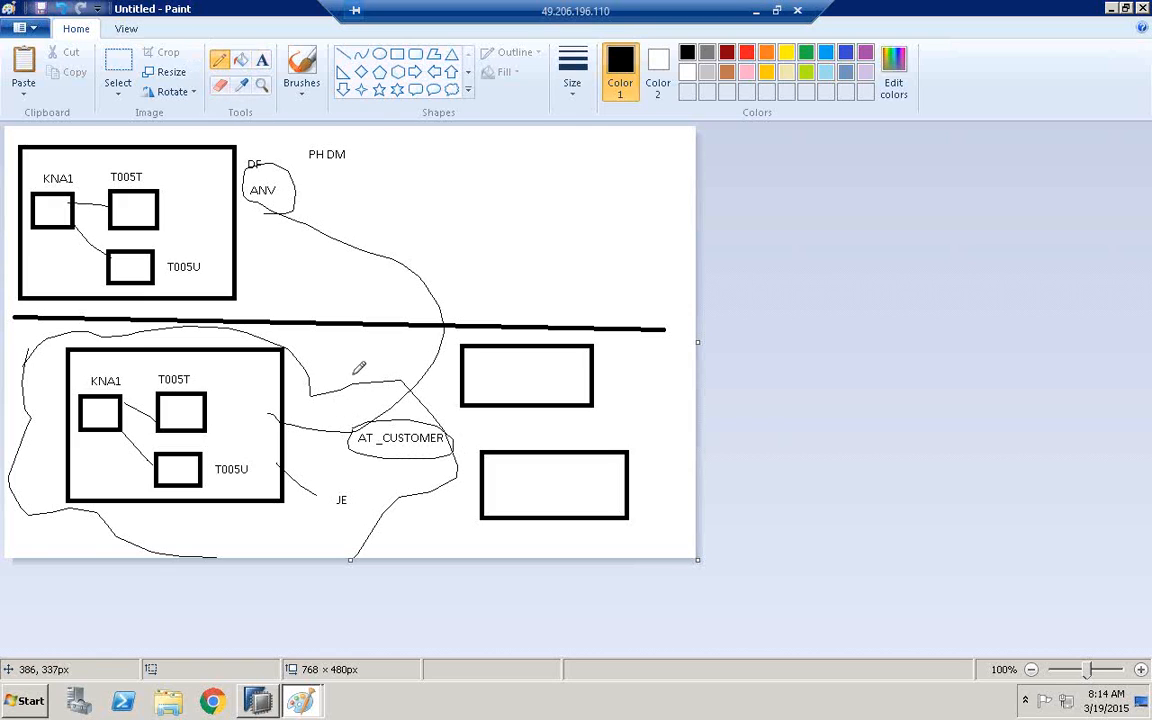
# Draw a rectangle about 184 × 174 px in the empty area beside PH DM and label it STARJOIN DF inside its upper edge
pyautogui.click(397, 53)
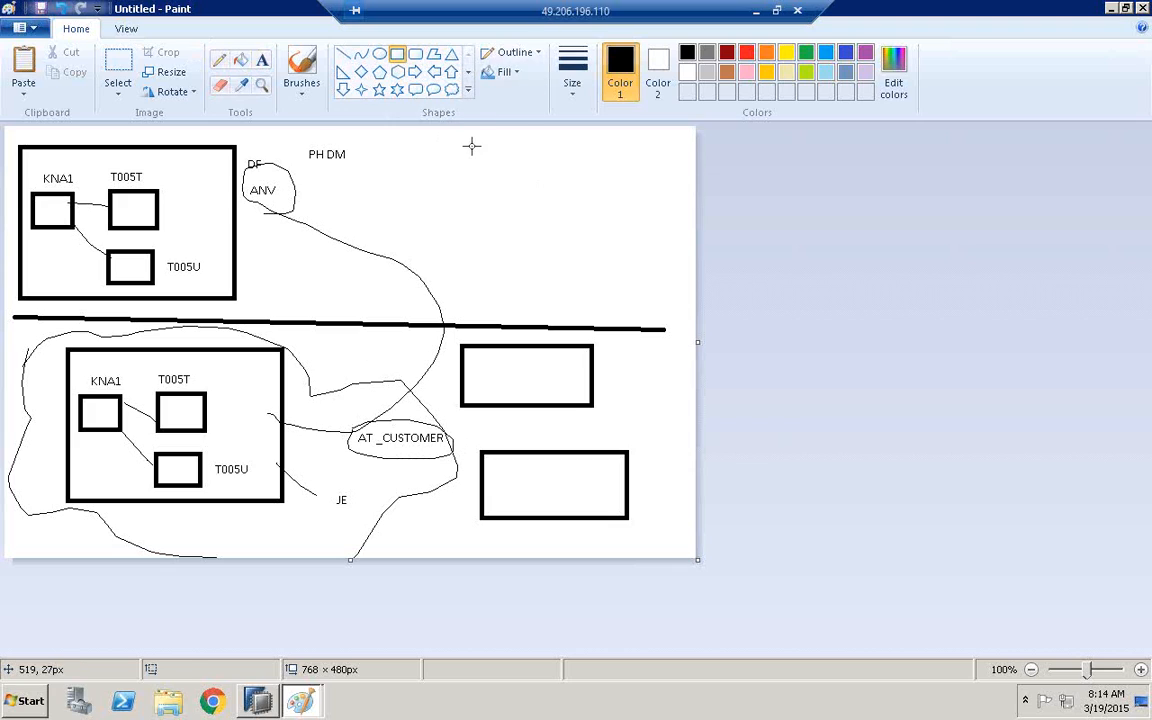
pyautogui.moveTo(471, 145); pyautogui.dragTo(636, 300)
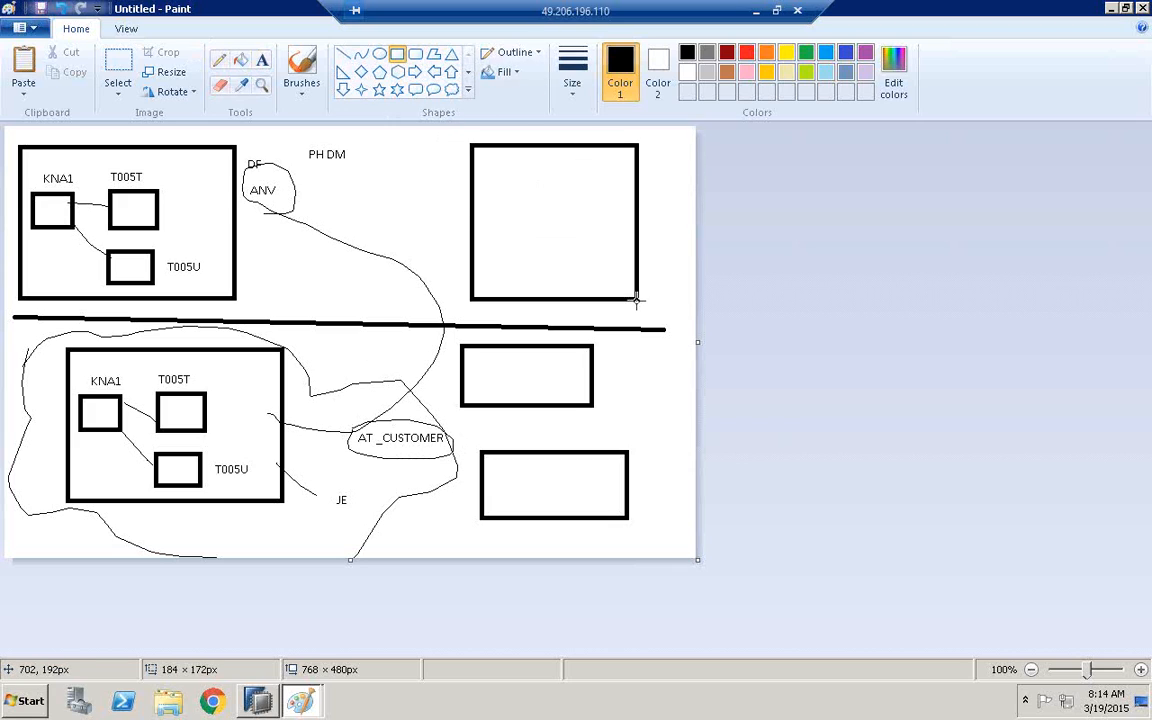
pyautogui.click(262, 60)
pyautogui.click(491, 163)
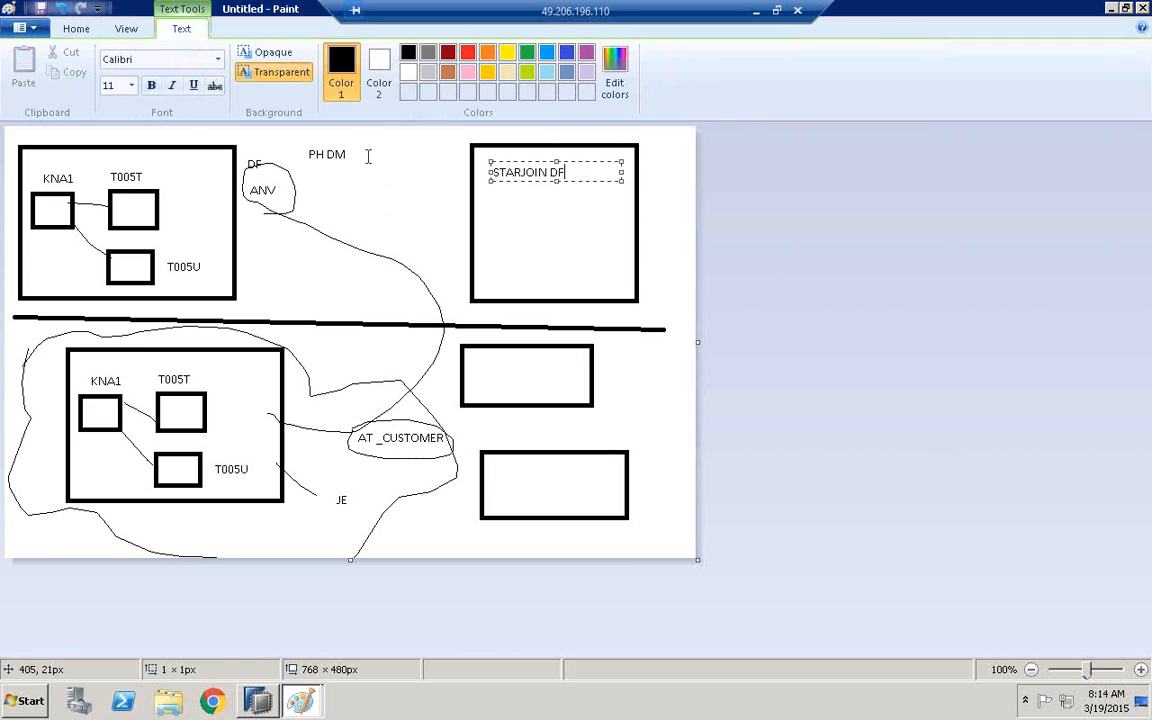
pyautogui.click(368, 145)
# Draw a dividing line about 176 px wide beneath the STARJOIN DF label and connect AT _CUSTOMER to the area below it with a freehand curve
pyautogui.click(343, 53)
pyautogui.moveTo(476, 197); pyautogui.dragTo(632, 199)
pyautogui.click(219, 60)
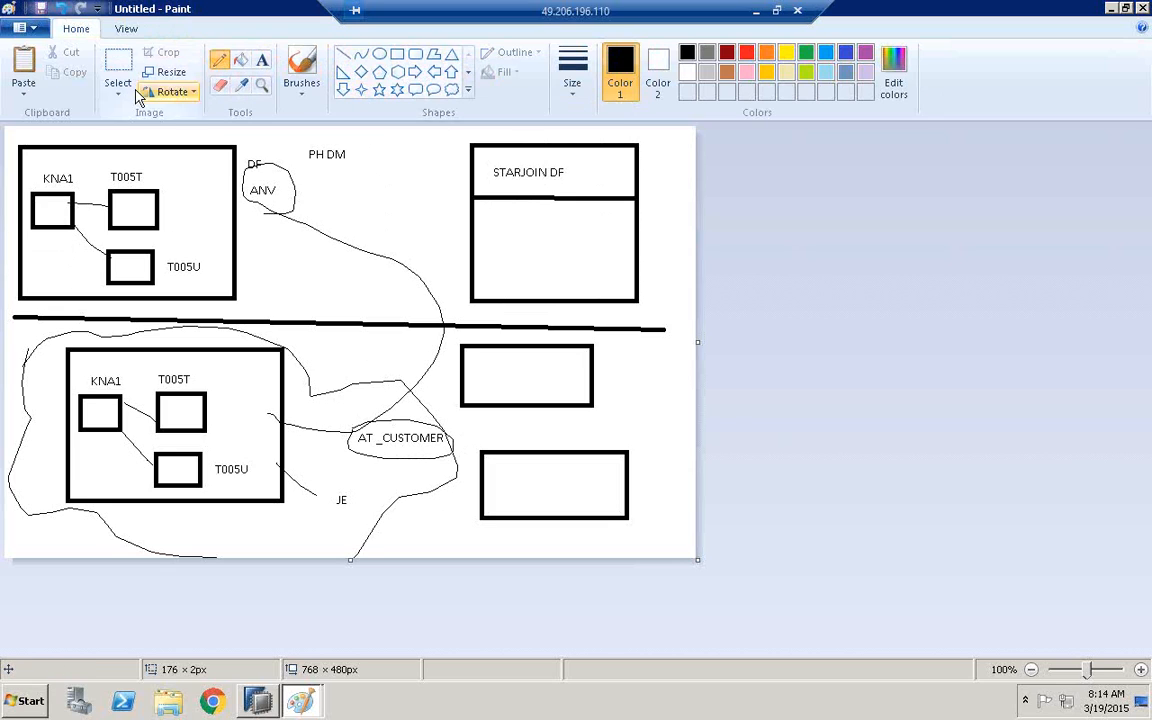
pyautogui.moveTo(395, 427)
pyautogui.mouseDown()
pyautogui.moveTo(356, 252)
pyautogui.moveTo(488, 219)
pyautogui.mouseUp()
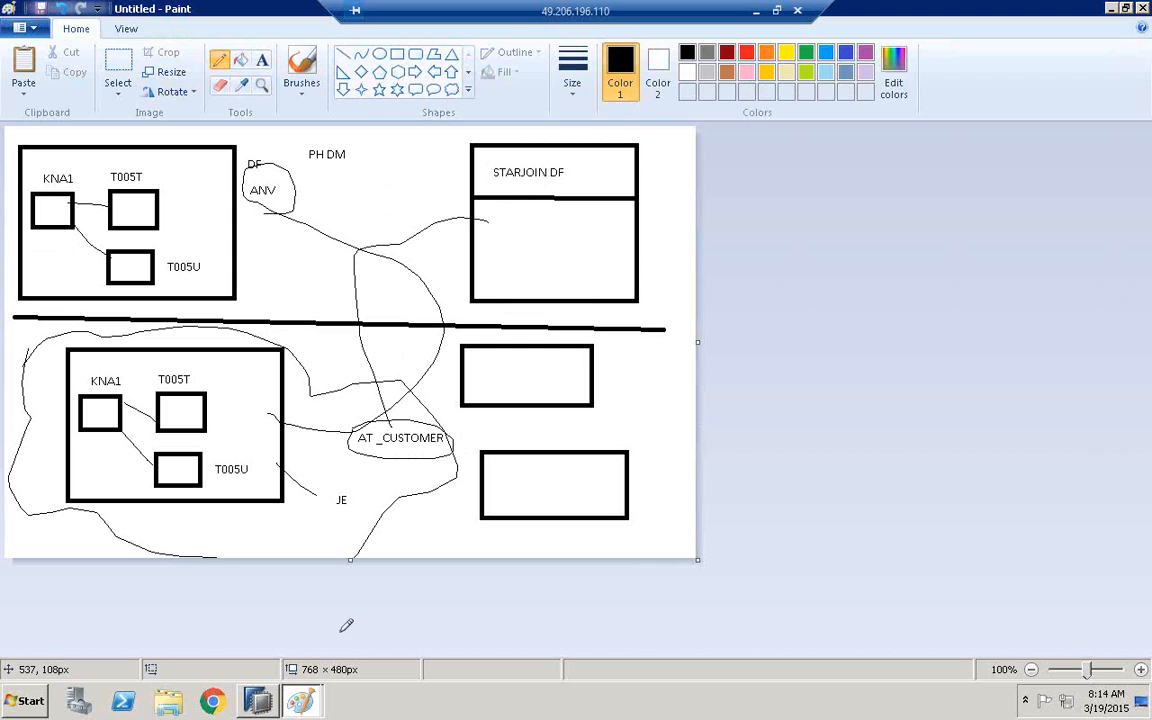
# Switch to SAP HANA Modeler, return the Systems tree to its beginning, and widen both the tree and the Scenario area
pyautogui.click(257, 701)
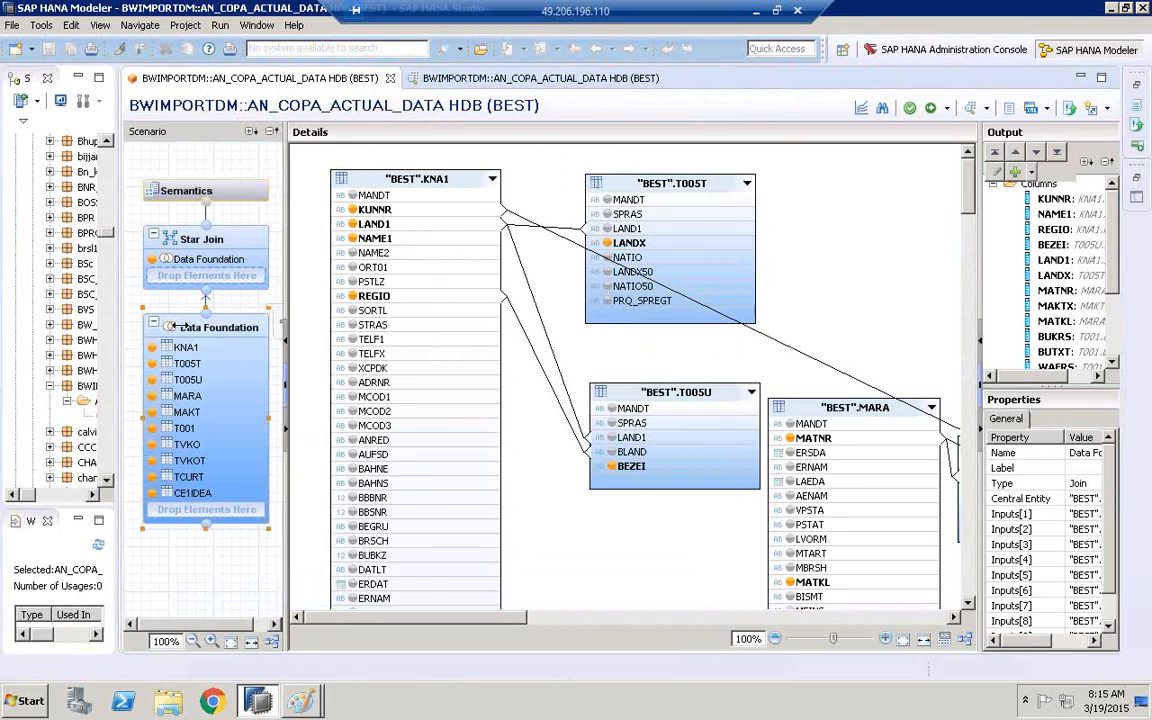
pyautogui.moveTo(113, 329); pyautogui.dragTo(185, 329)
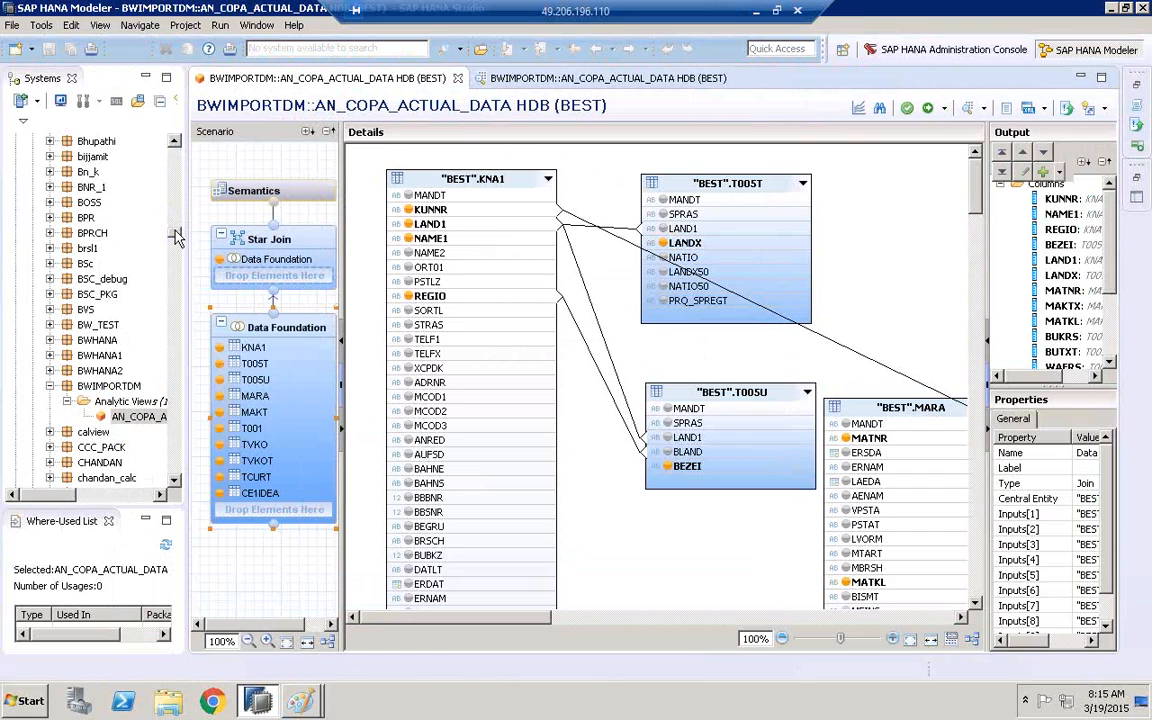
pyautogui.moveTo(175, 231); pyautogui.dragTo(175, 147)
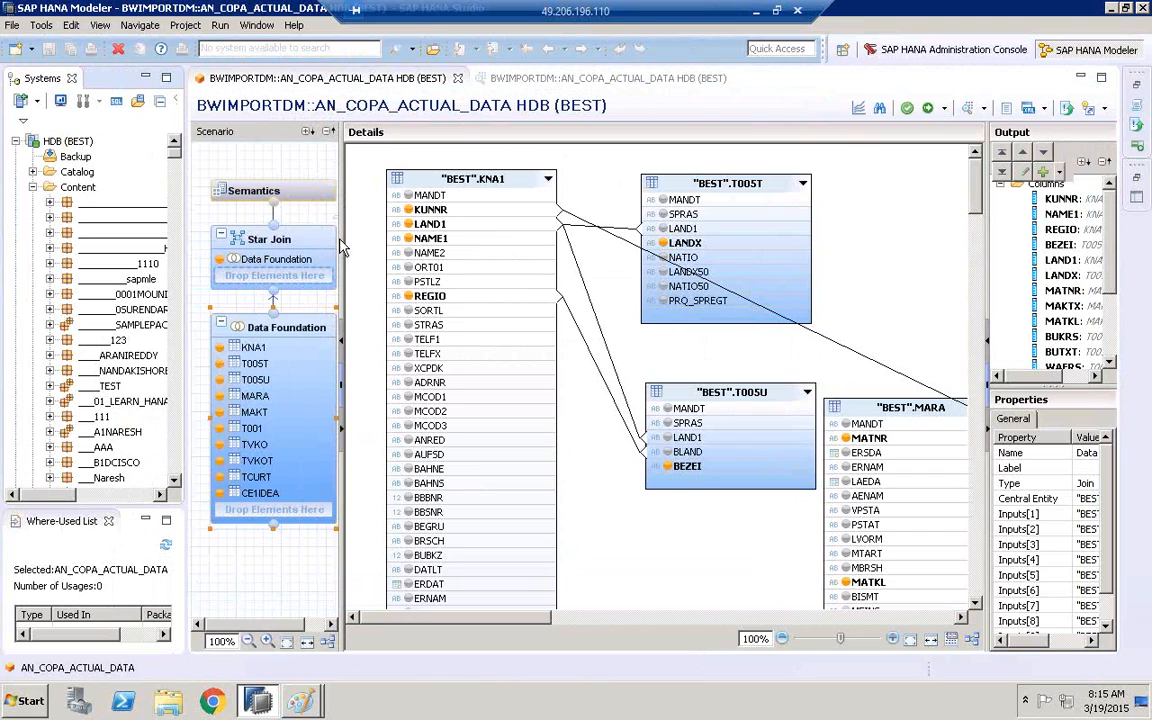
pyautogui.moveTo(342, 243); pyautogui.dragTo(444, 242)
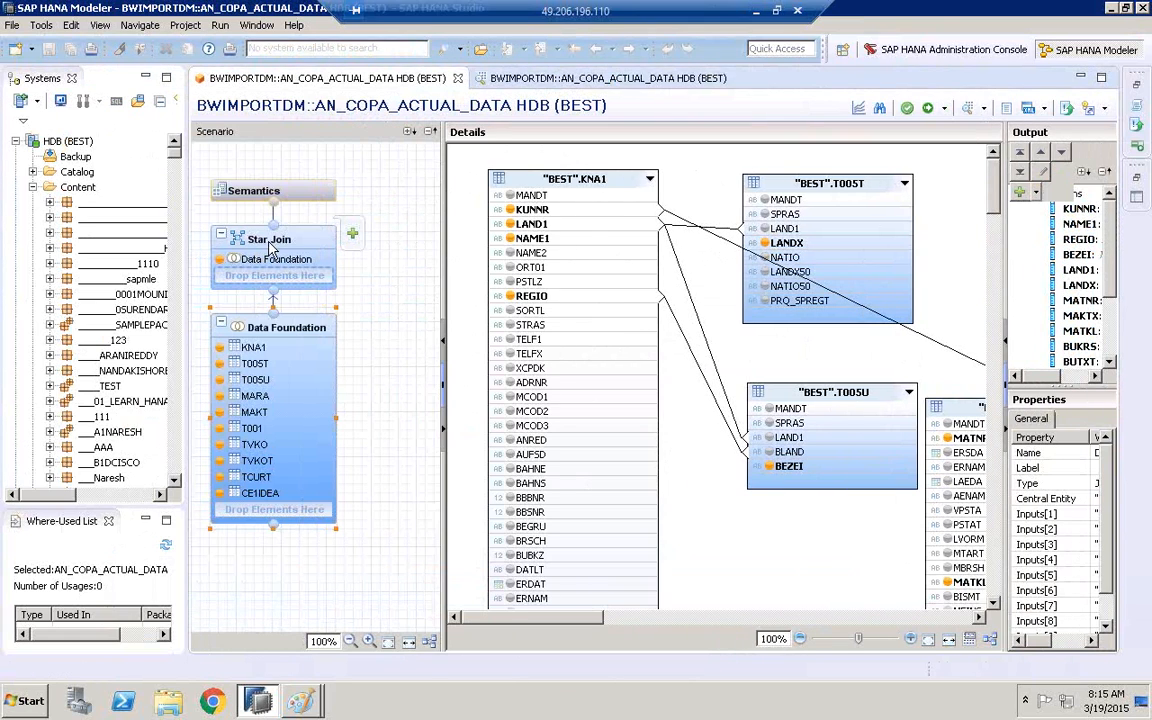
# Add the AT_CUSTOMER attribute view from ZRAVI_PACKAGE2 to the Star Join node of AN_COPA_ACTUAL_DATA
pyautogui.moveTo(355, 236)
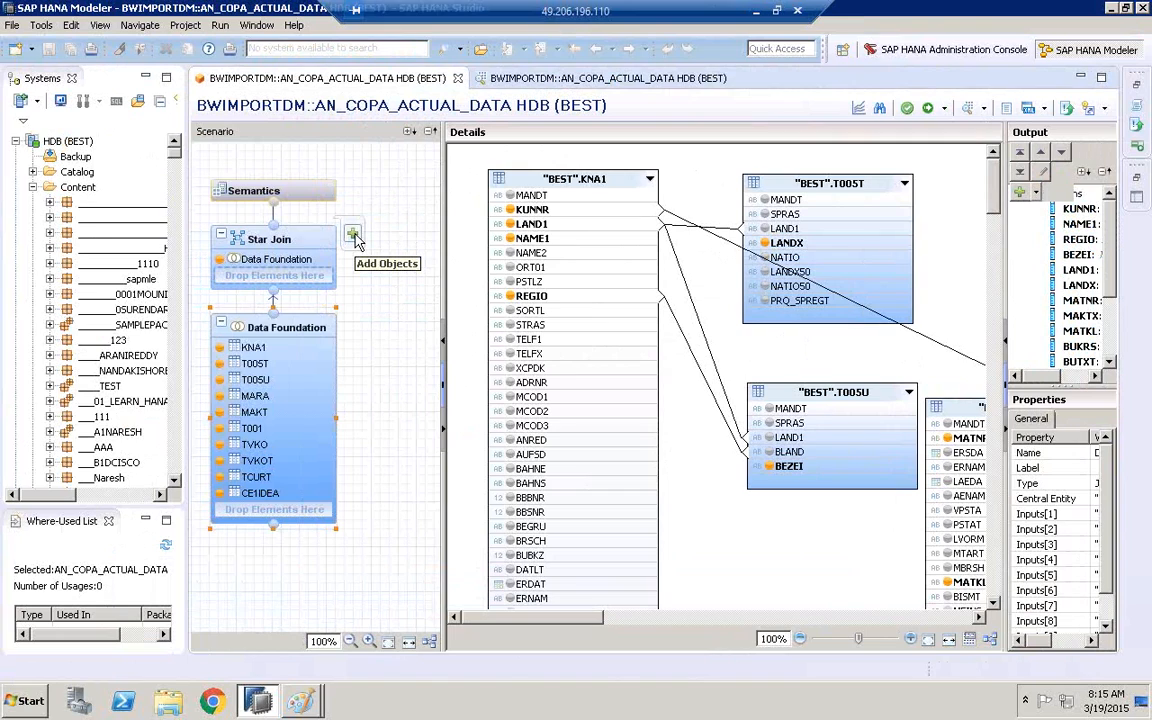
pyautogui.click(353, 235)
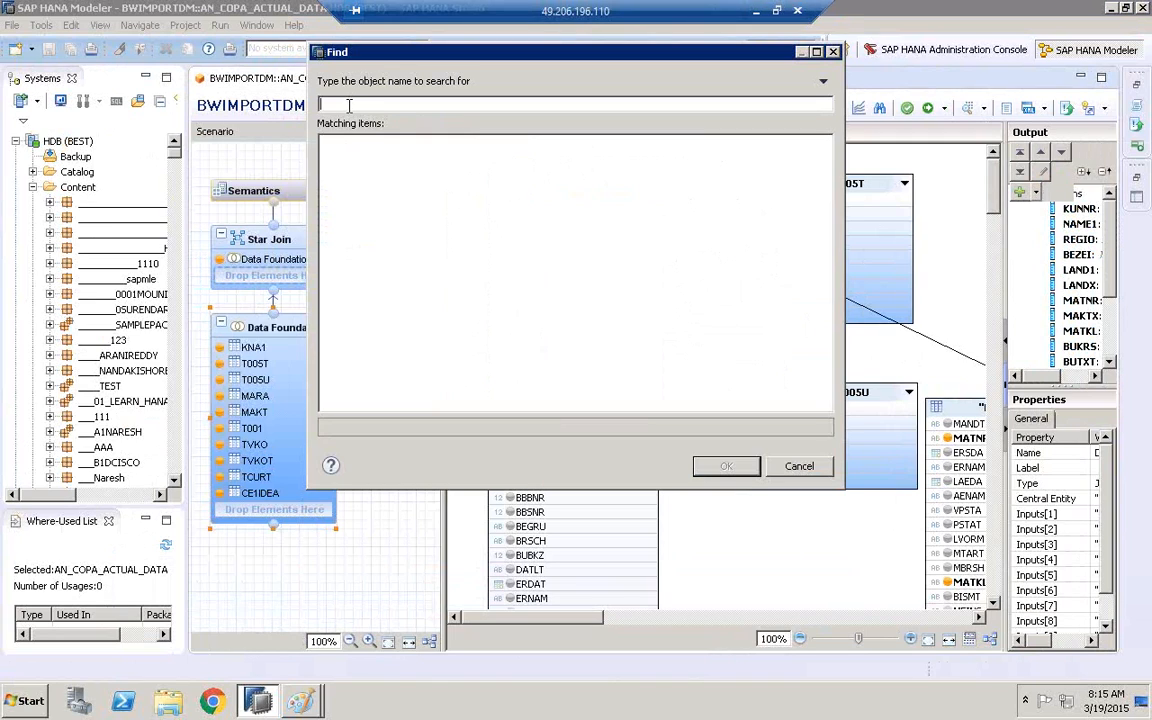
pyautogui.write('AT_CUSTOMER')
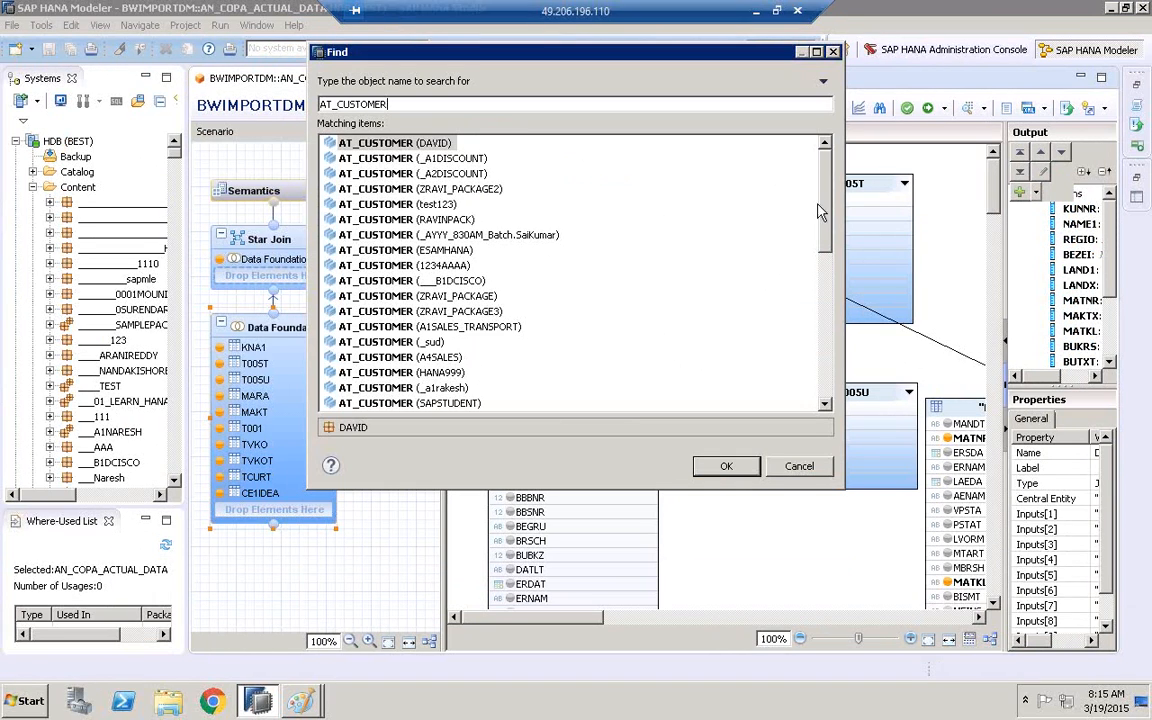
pyautogui.scroll(-1, 805, 186)
pyautogui.scroll(1, 800, 178)
pyautogui.click(410, 190)
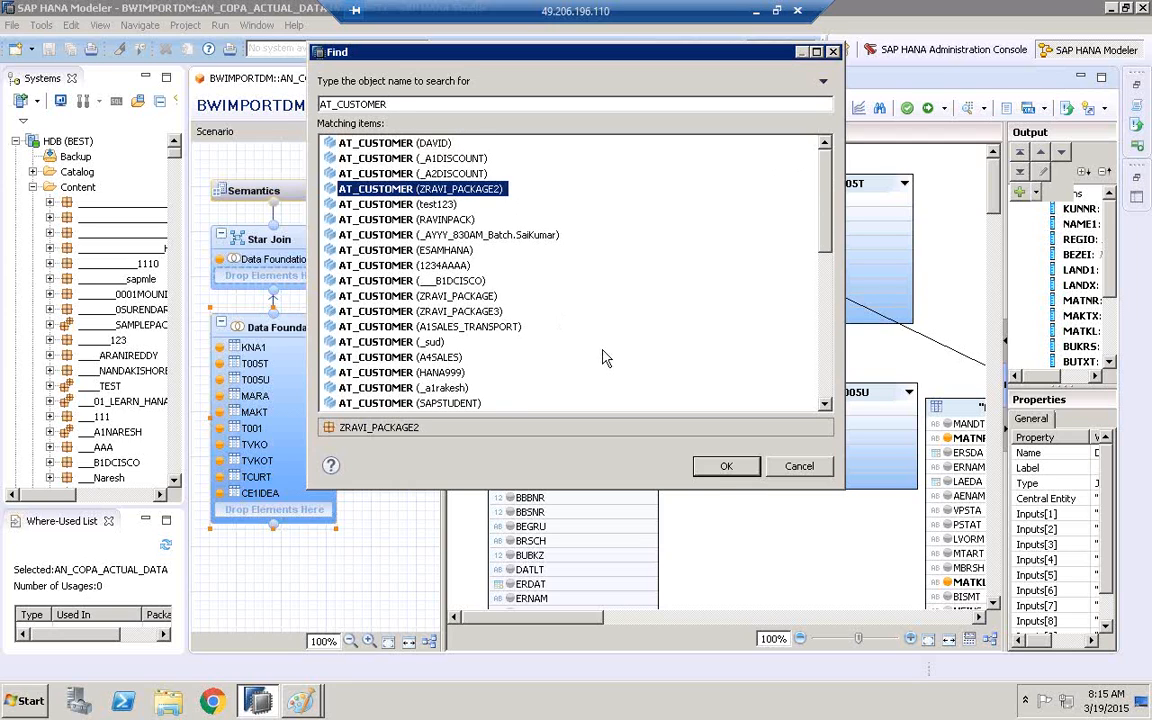
pyautogui.click(726, 468)
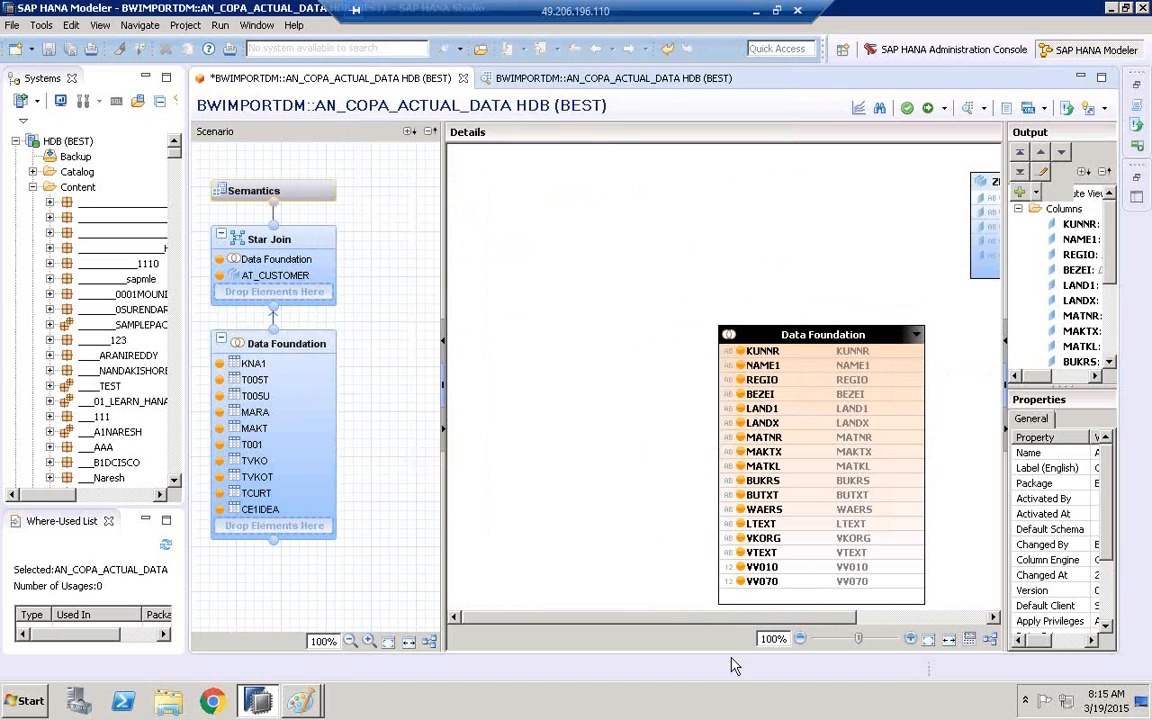
# Move the AT_CUSTOMER box slightly up and closer to the Data Foundation box in the star join details
pyautogui.moveTo(752, 620); pyautogui.dragTo(905, 620)
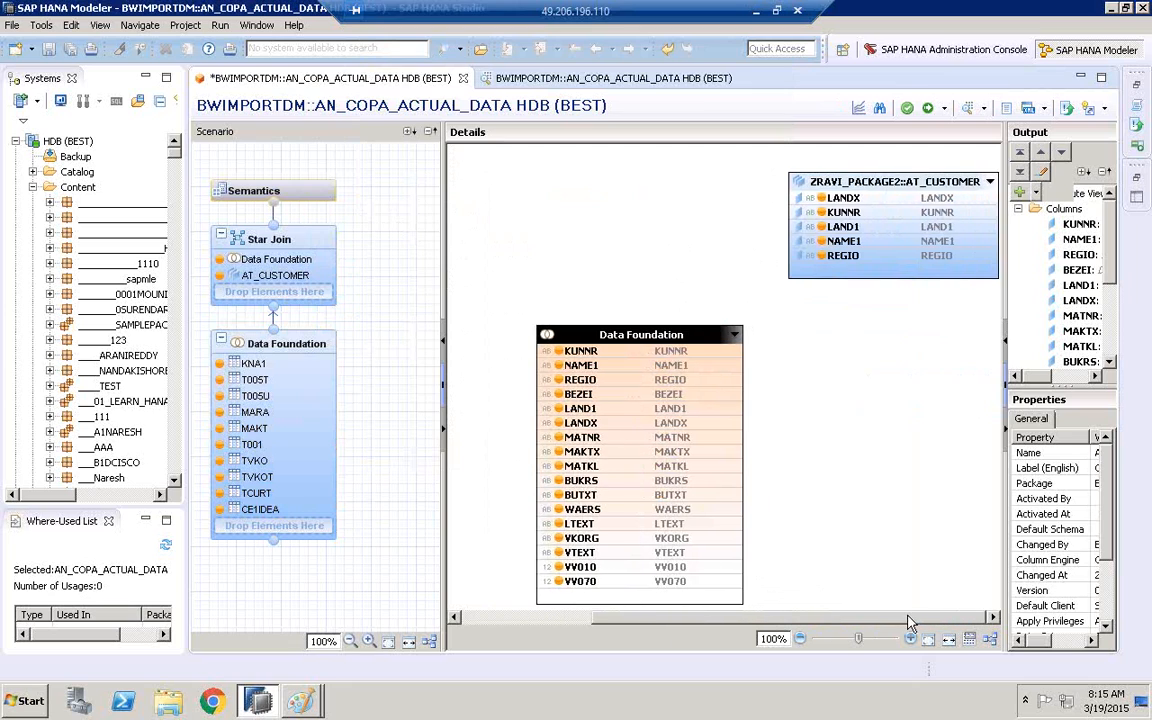
pyautogui.moveTo(884, 178); pyautogui.dragTo(820, 171)
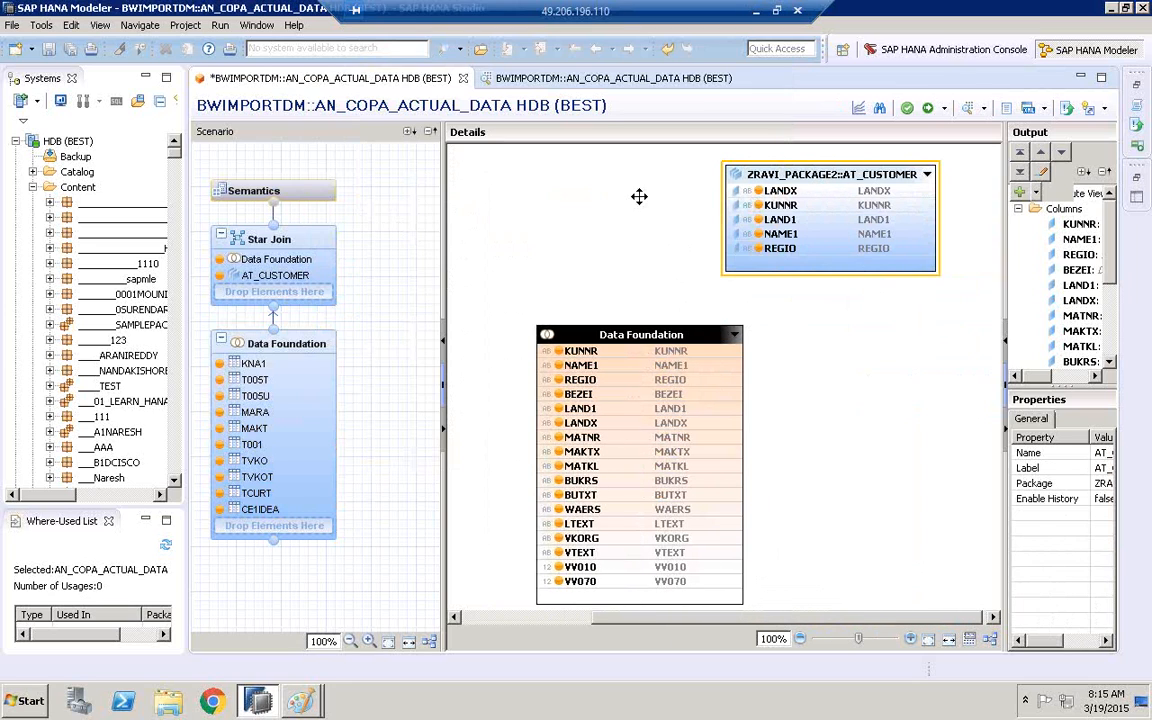
pyautogui.rightClick(818, 172)
pyautogui.press('Escape')
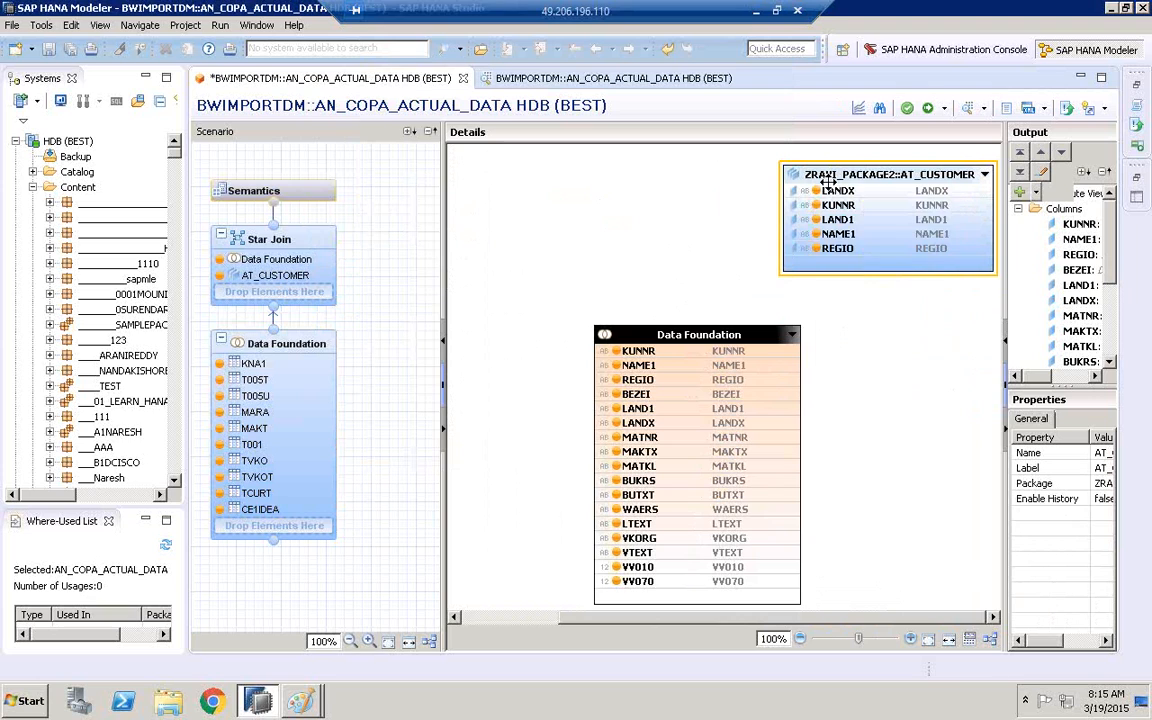
# Open the AT_CUSTOMER attribute view, examine the KNA1 and T005T join in its data foundation, and return to the analytic view
pyautogui.doubleClick(828, 181)
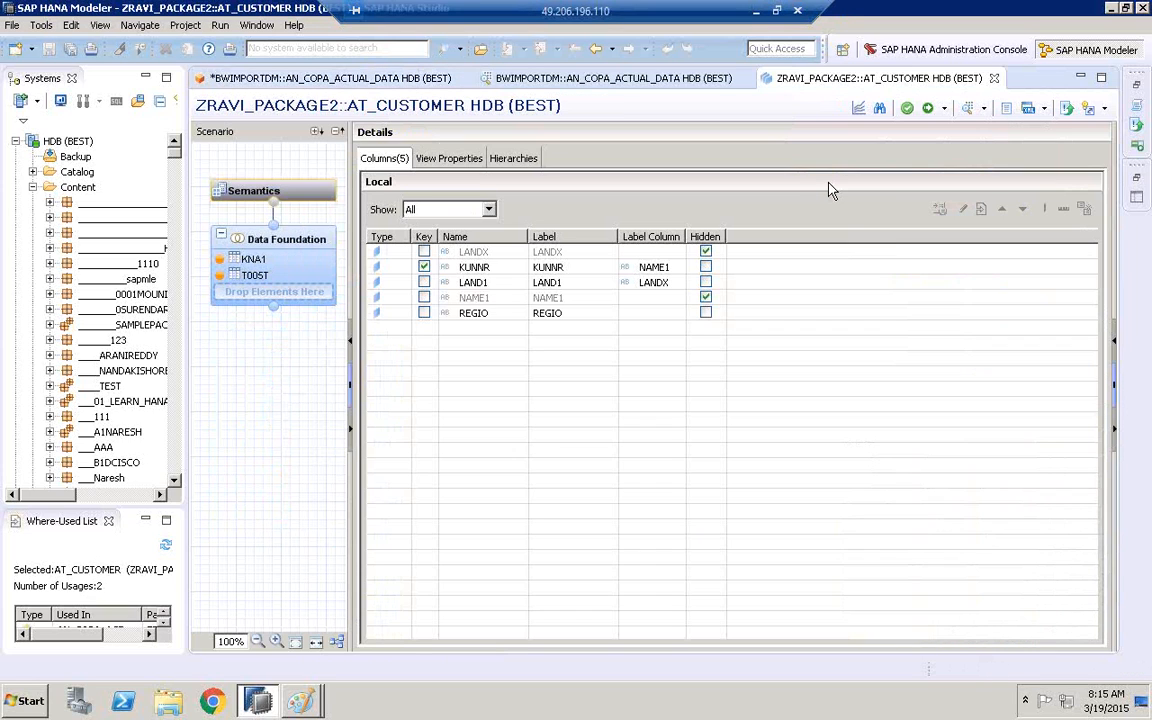
pyautogui.click(276, 232)
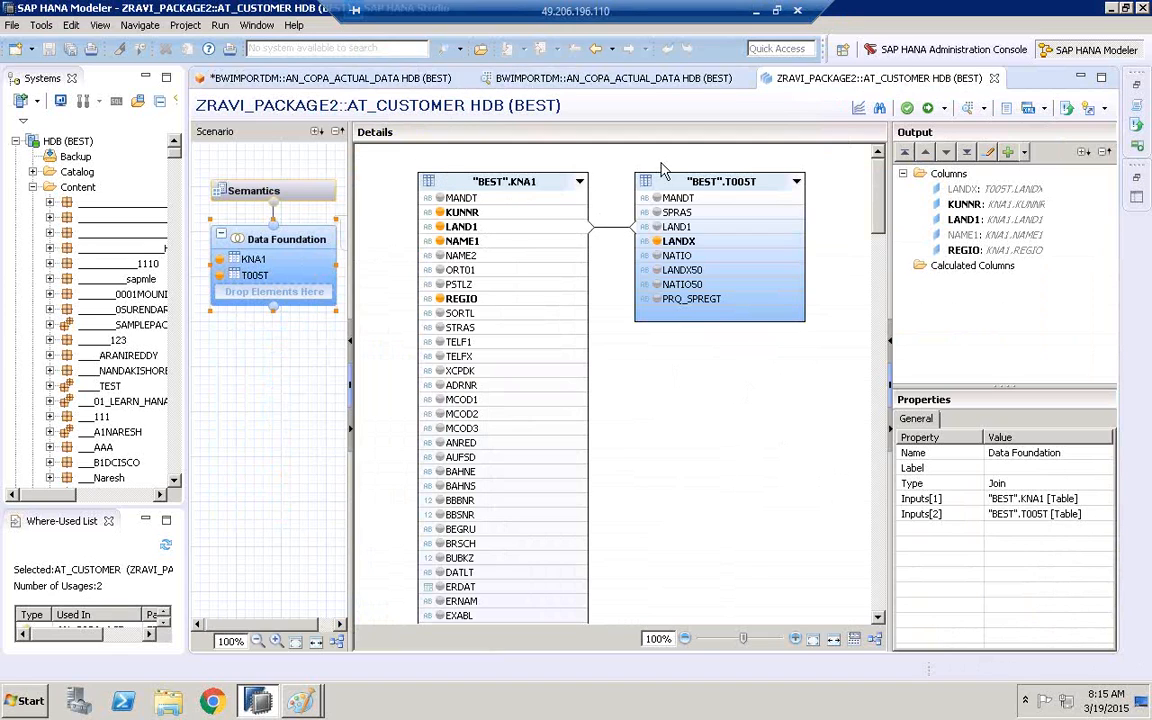
pyautogui.click(598, 56)
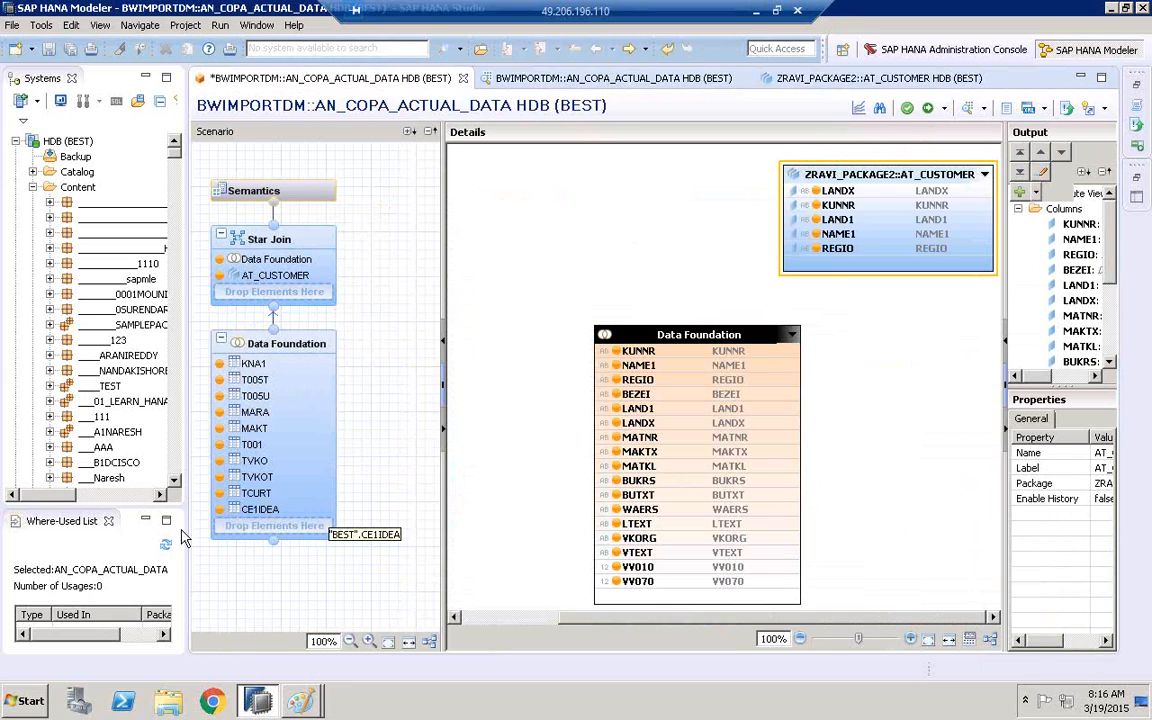
# Compare the Data Foundation and Star Join nodes of the analytic view and check its Column Engine property
pyautogui.click(285, 352)
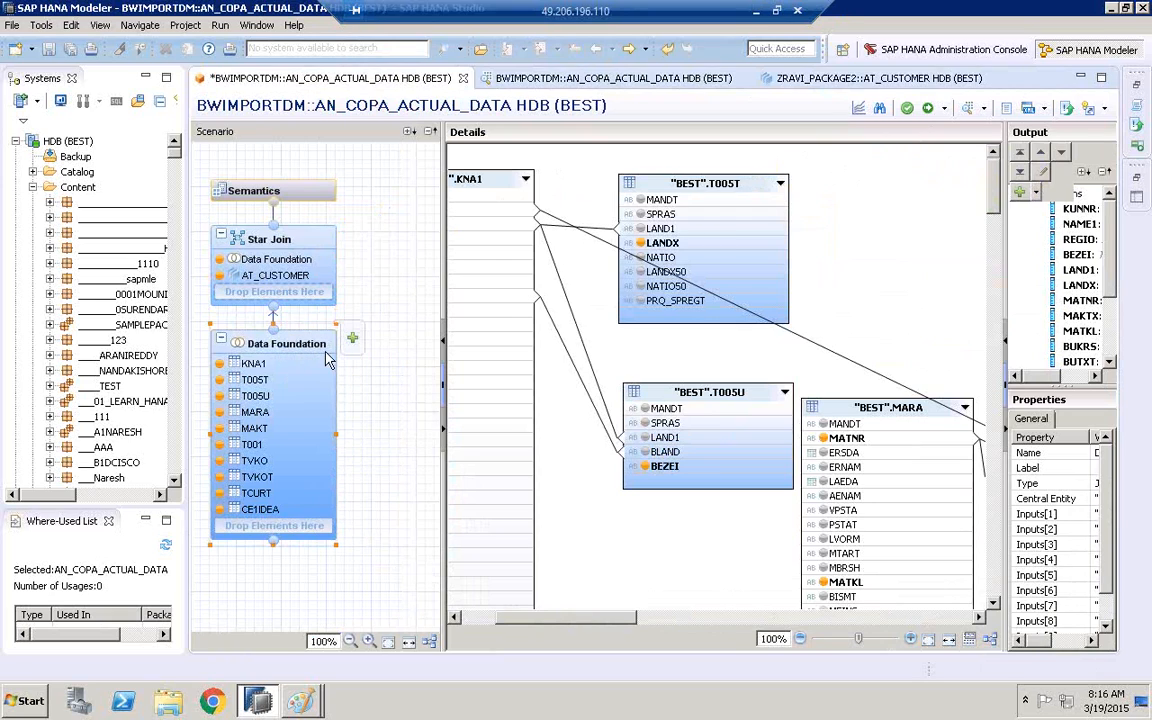
pyautogui.click(268, 242)
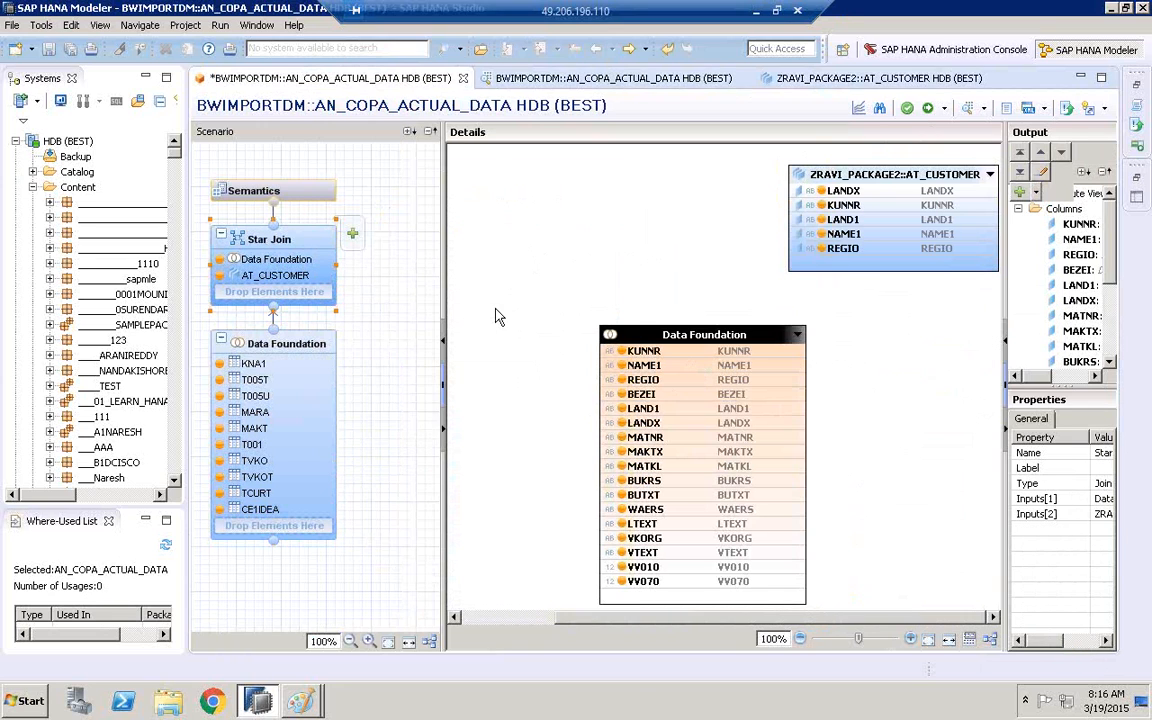
pyautogui.moveTo(1005, 257); pyautogui.dragTo(862, 257)
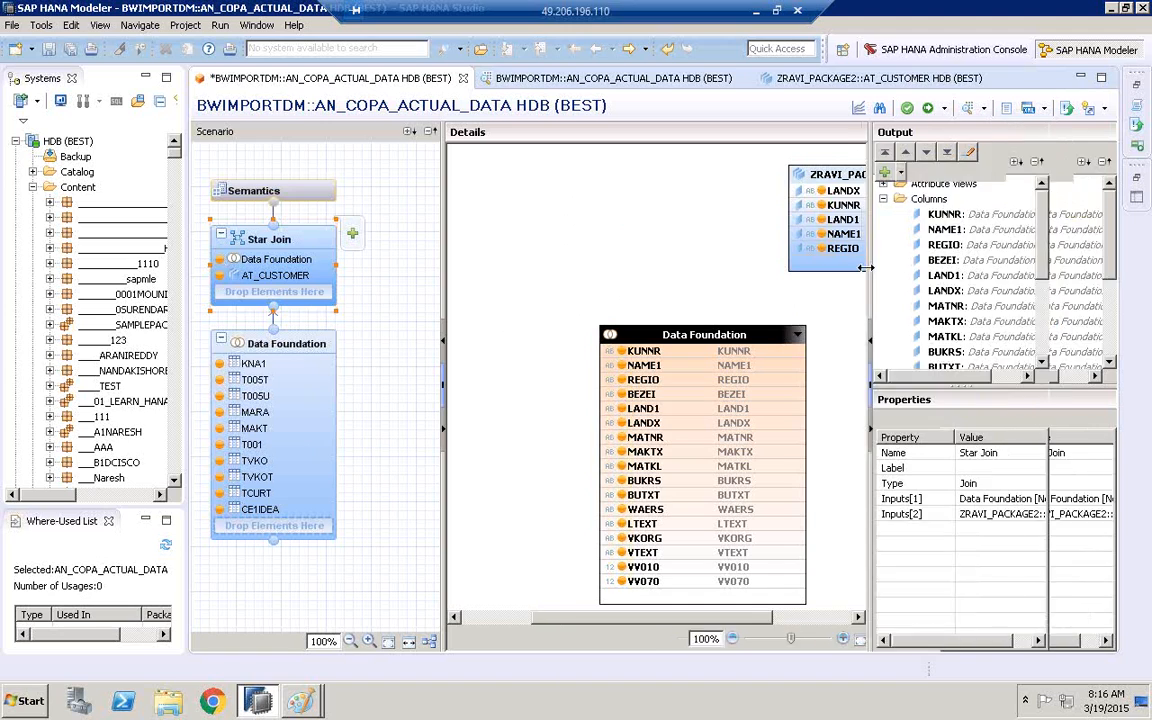
pyautogui.click(380, 400)
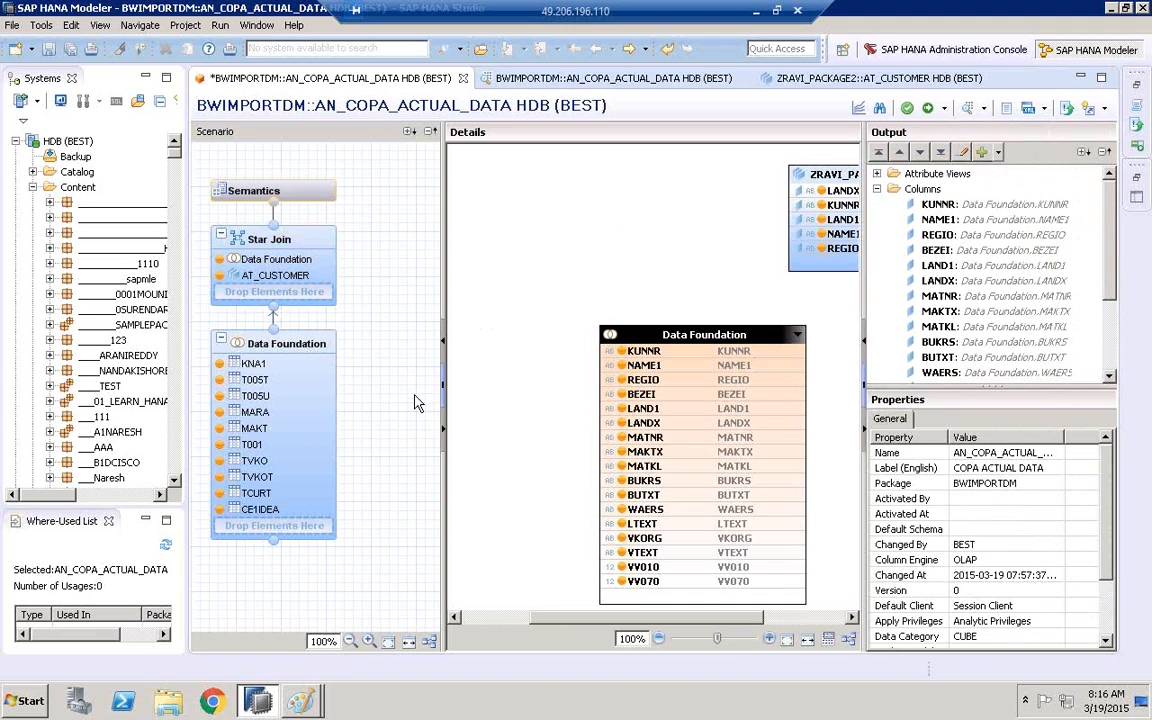
pyautogui.click(977, 562)
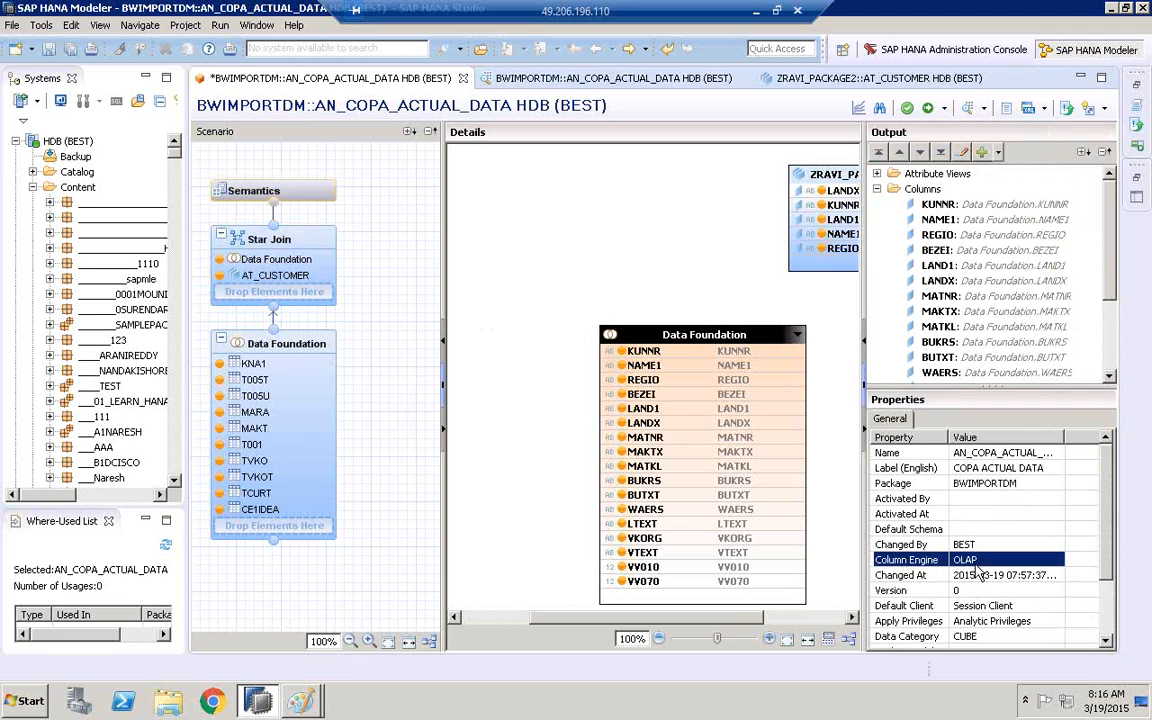
# Switch to the Paint drawing of the application layer and database and circle the ABAP APP LAYER label freehand
pyautogui.click(321, 703)
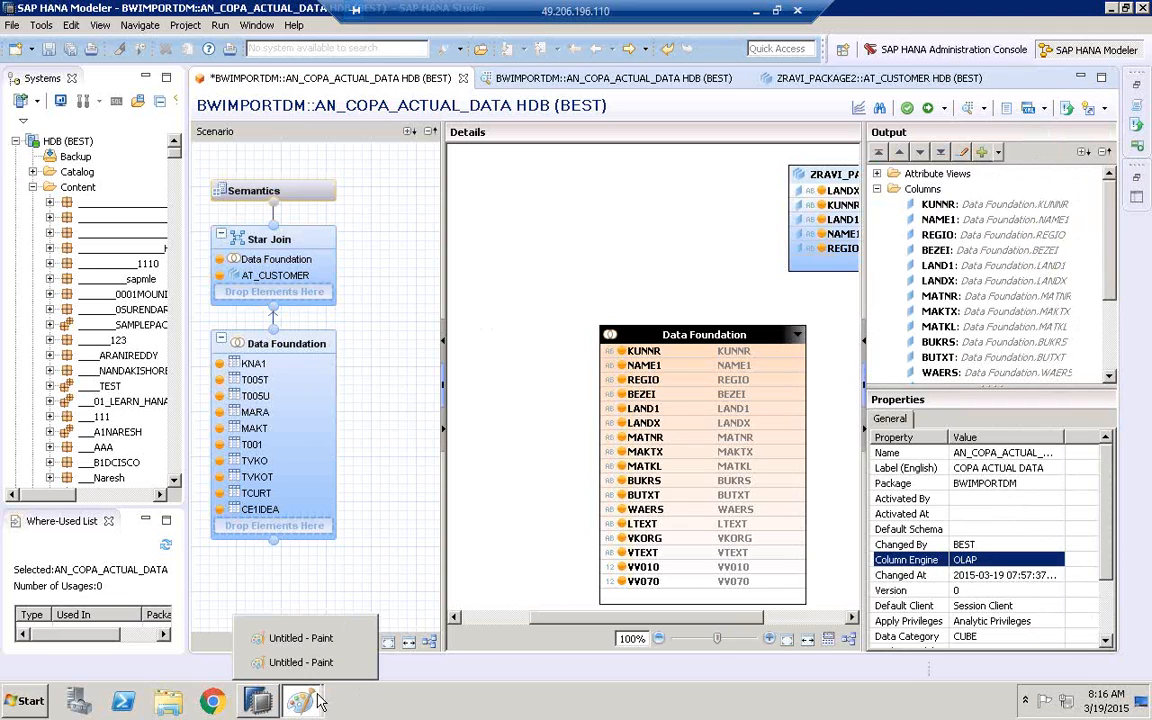
pyautogui.click(318, 668)
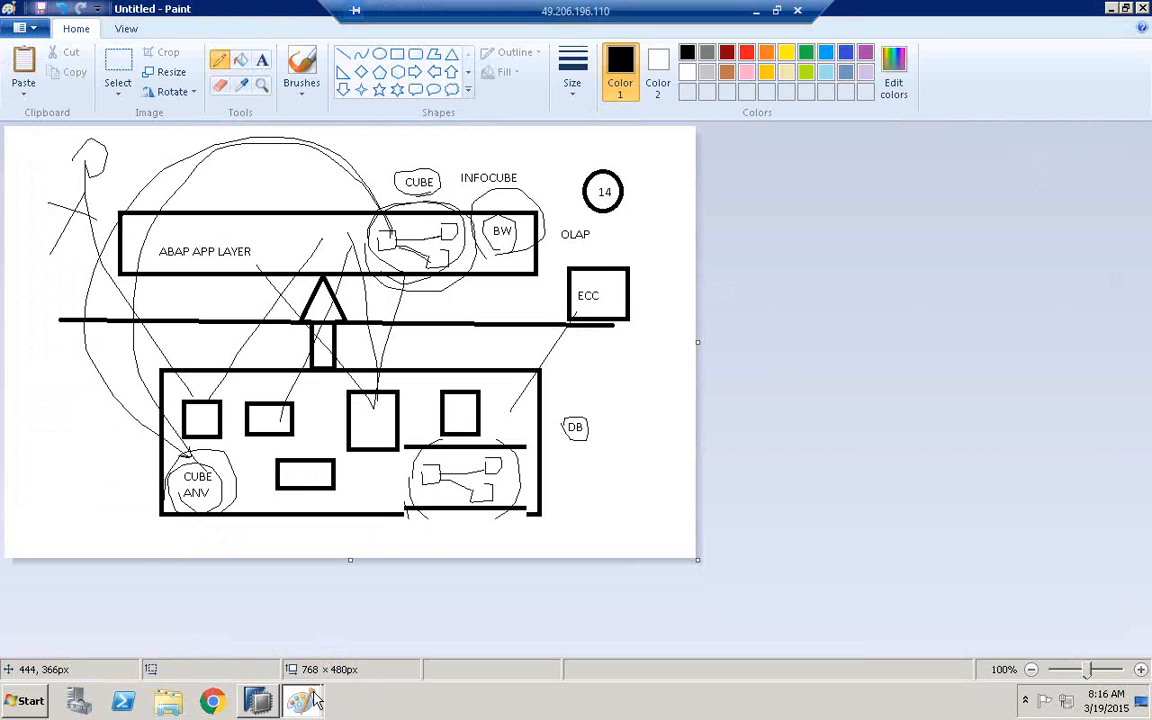
pyautogui.moveTo(163, 262)
pyautogui.mouseDown()
pyautogui.moveTo(148, 240)
pyautogui.moveTo(240, 222)
pyautogui.moveTo(190, 281)
pyautogui.moveTo(147, 262)
pyautogui.mouseUp()
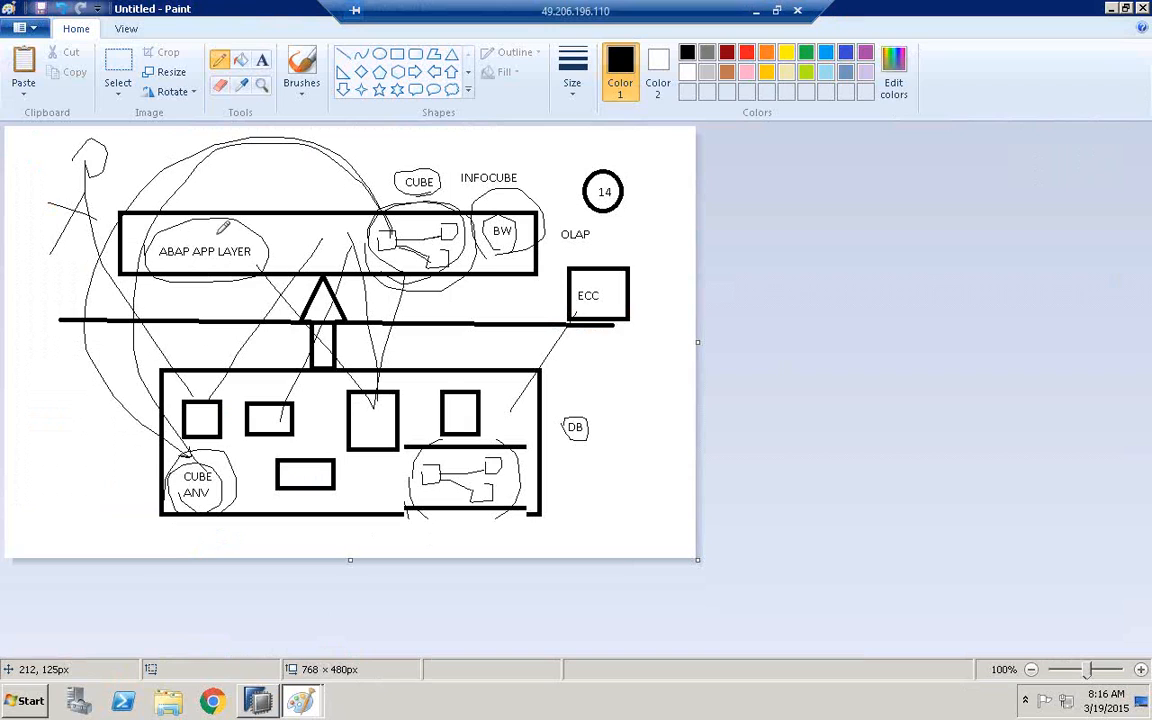
# Draw a freehand arrow from BW to OLAP and circle the OLAP label
pyautogui.click(262, 60)
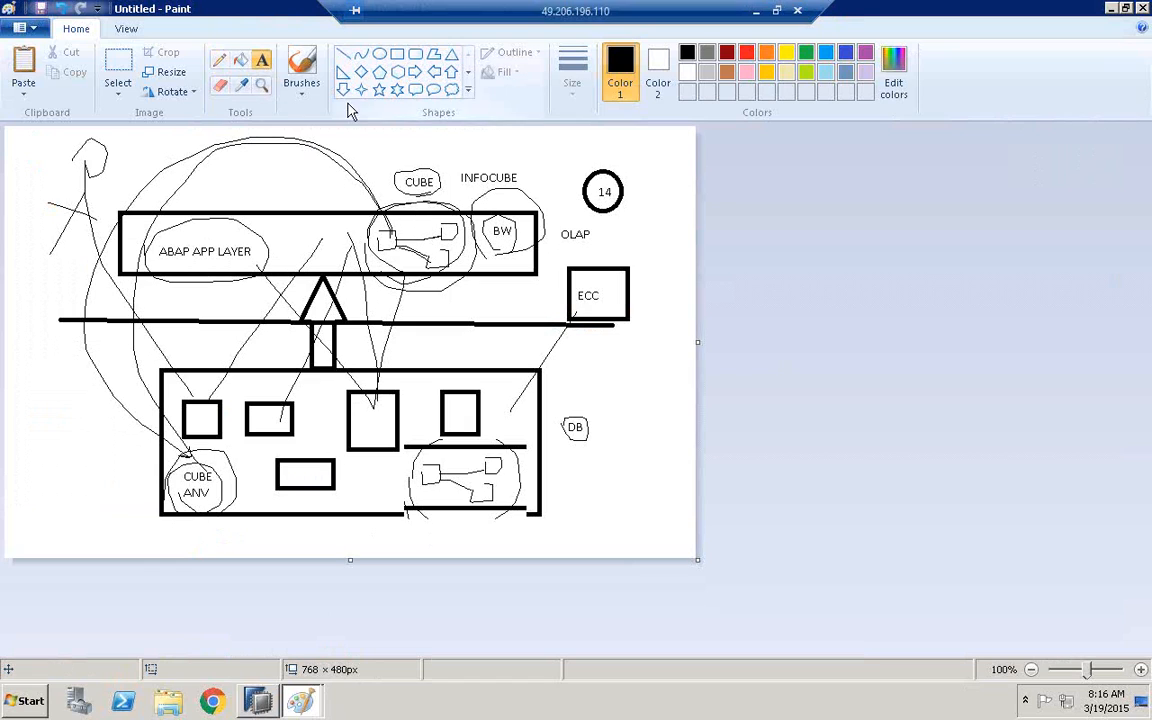
pyautogui.click(219, 60)
pyautogui.moveTo(523, 230)
pyautogui.mouseDown()
pyautogui.moveTo(556, 233)
pyautogui.moveTo(538, 264)
pyautogui.mouseUp()
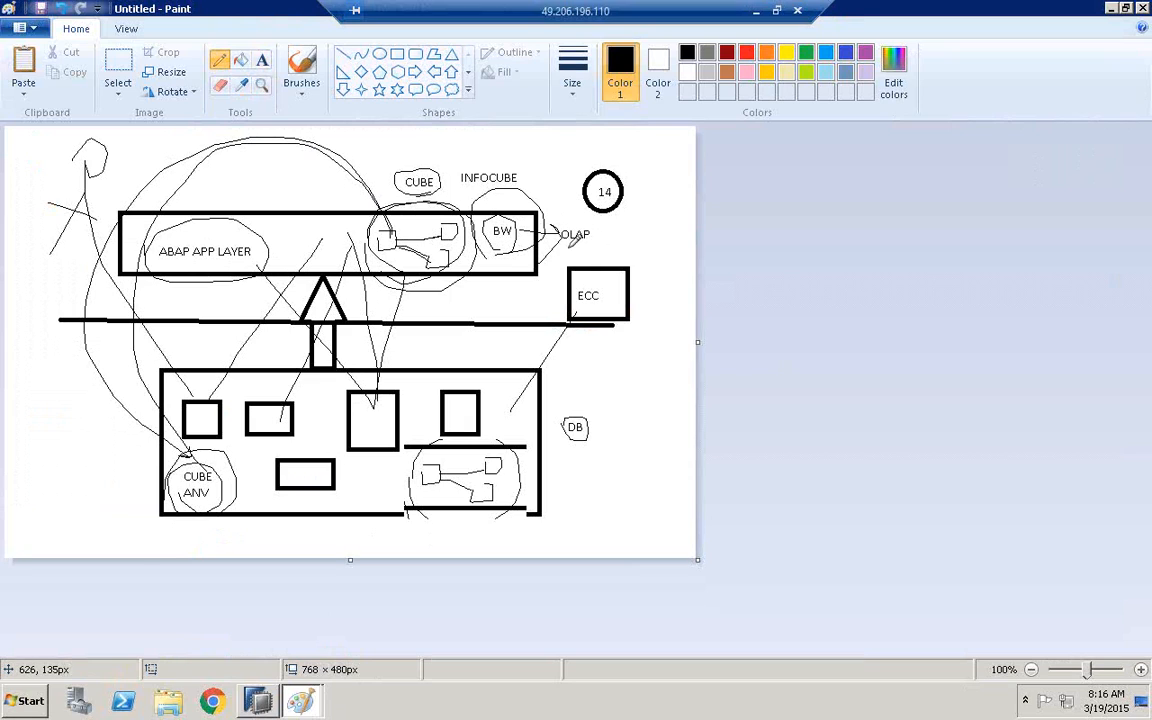
pyautogui.moveTo(556, 205)
pyautogui.mouseDown()
pyautogui.moveTo(600, 238)
pyautogui.moveTo(591, 243)
pyautogui.mouseUp()
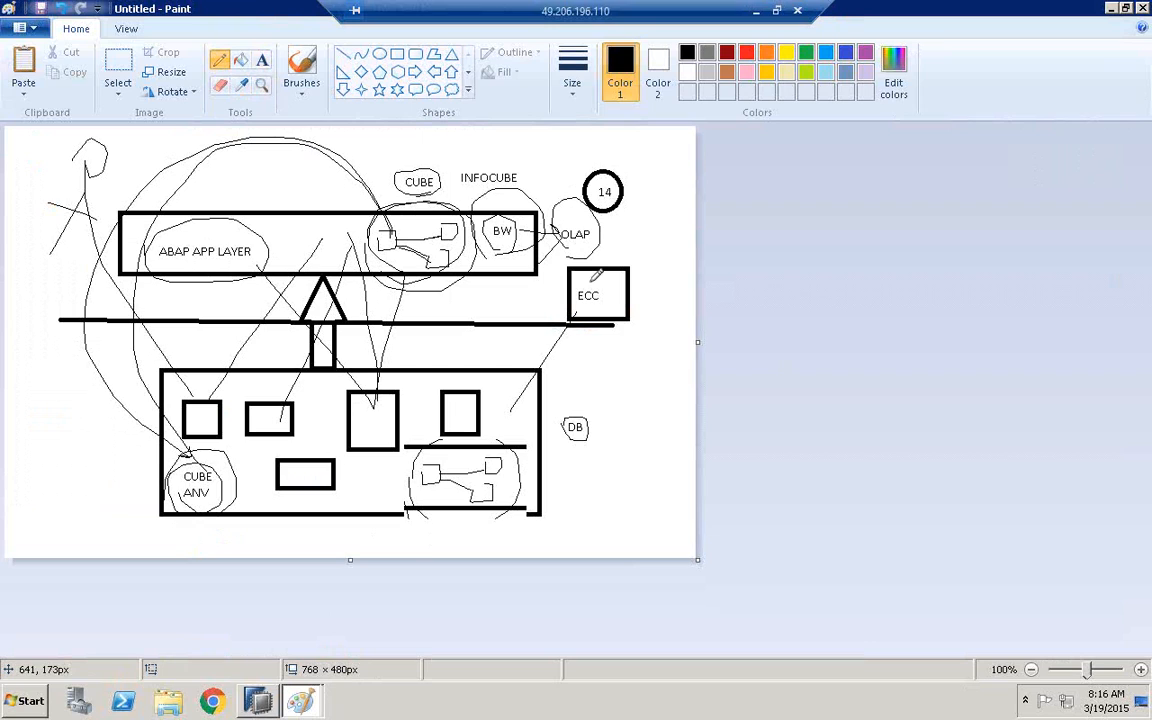
# Add the text label OLTP beside the ECC box
pyautogui.click(262, 60)
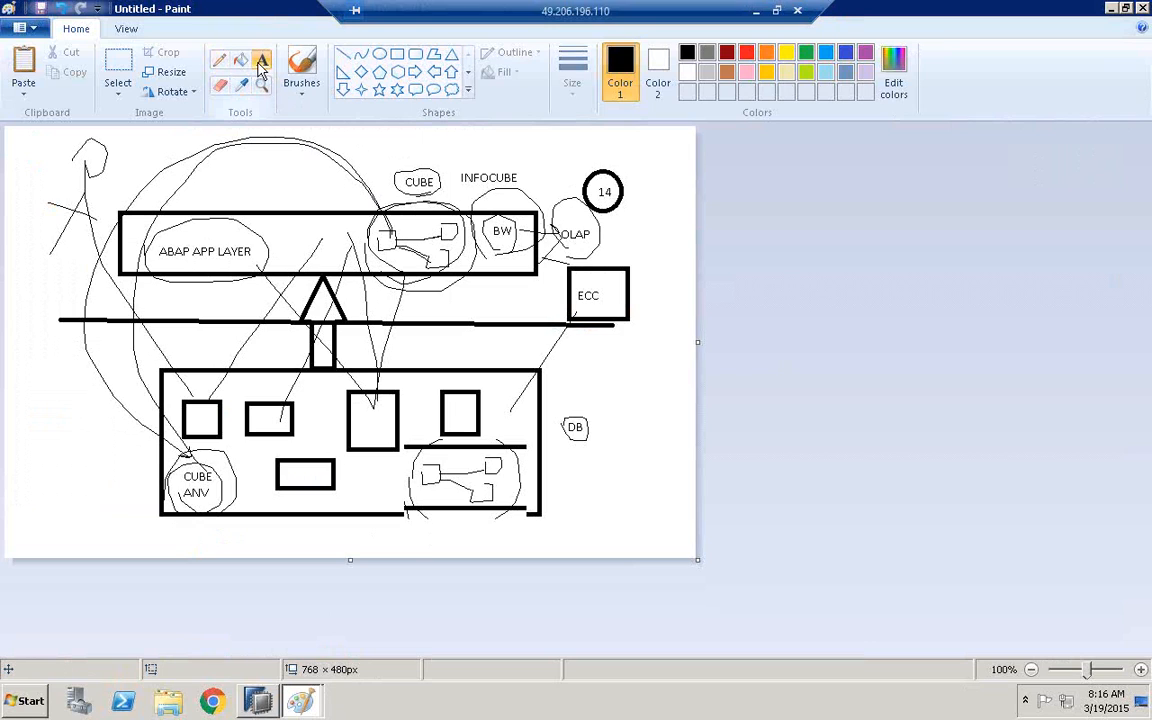
pyautogui.click(602, 264)
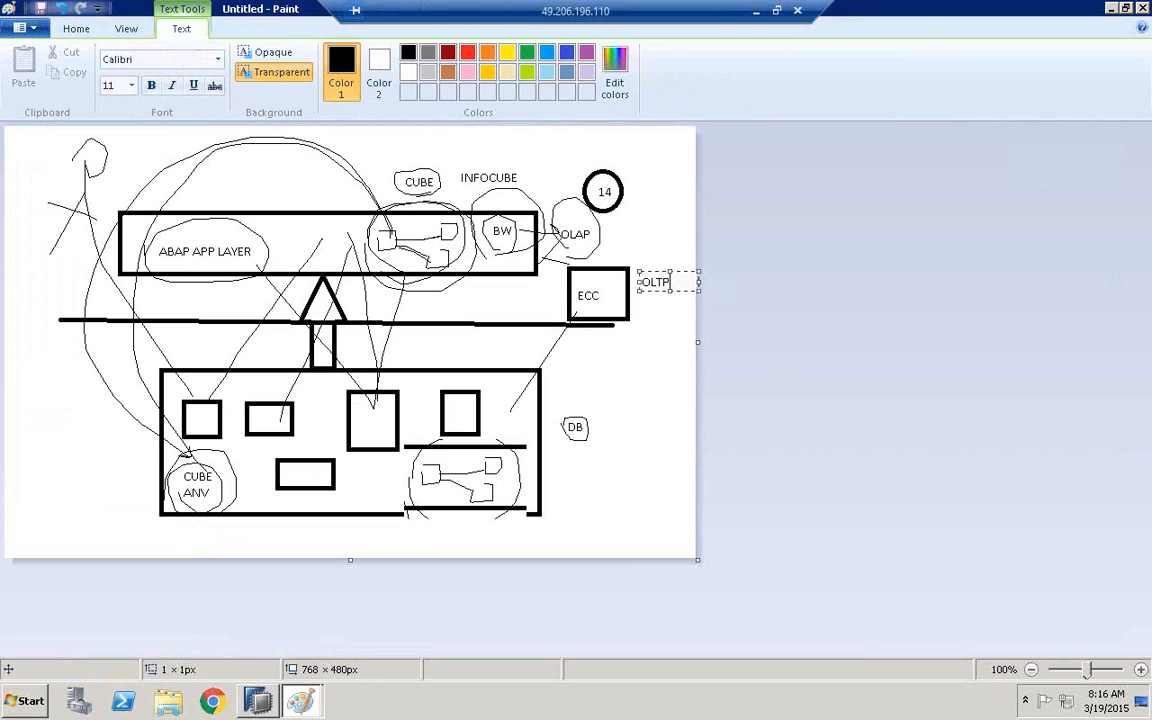
pyautogui.click(602, 253)
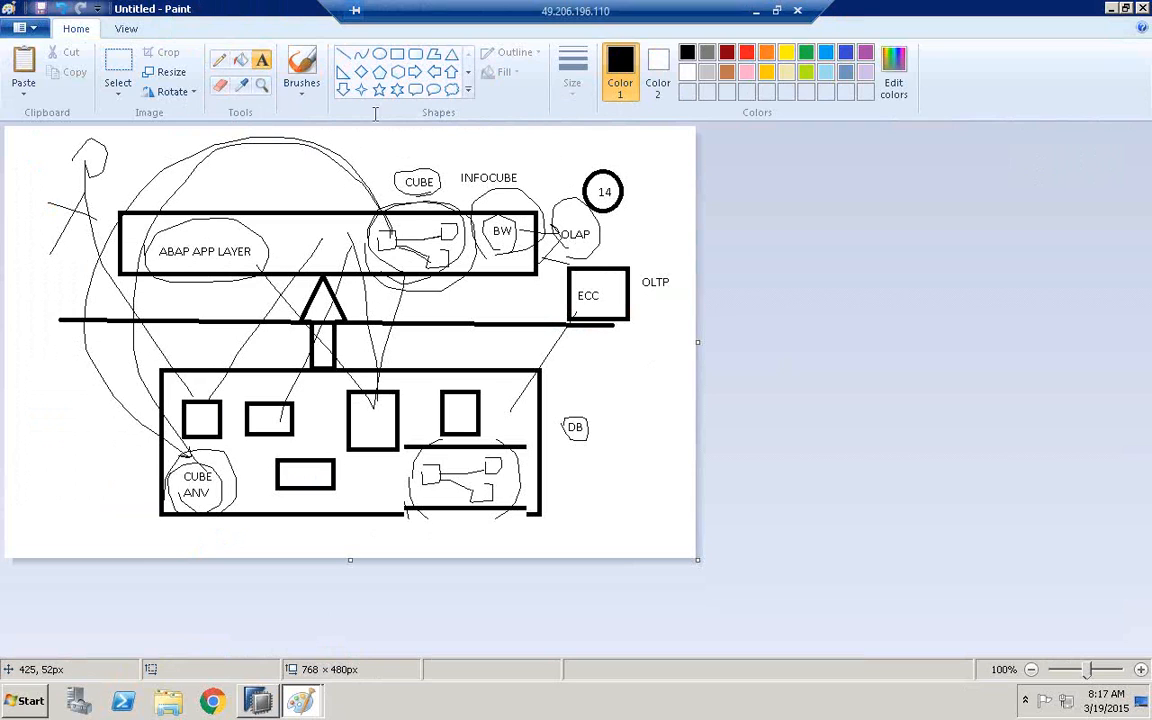
# Draw freehand arrows from the circled cube in the ABAP layer to a small box above it and to OLAP, plus one from OLAP back towards BW
pyautogui.click(219, 59)
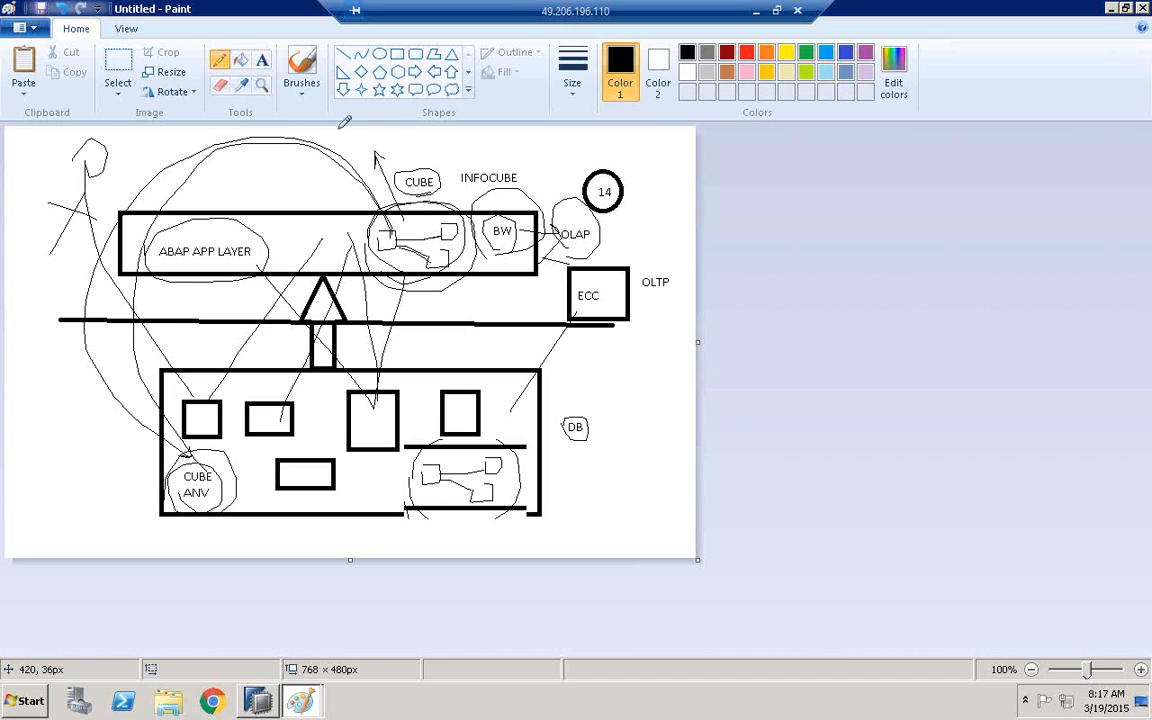
pyautogui.moveTo(339, 141)
pyautogui.mouseDown()
pyautogui.moveTo(372, 138)
pyautogui.moveTo(352, 150)
pyautogui.moveTo(365, 198)
pyautogui.moveTo(404, 231)
pyautogui.mouseUp()
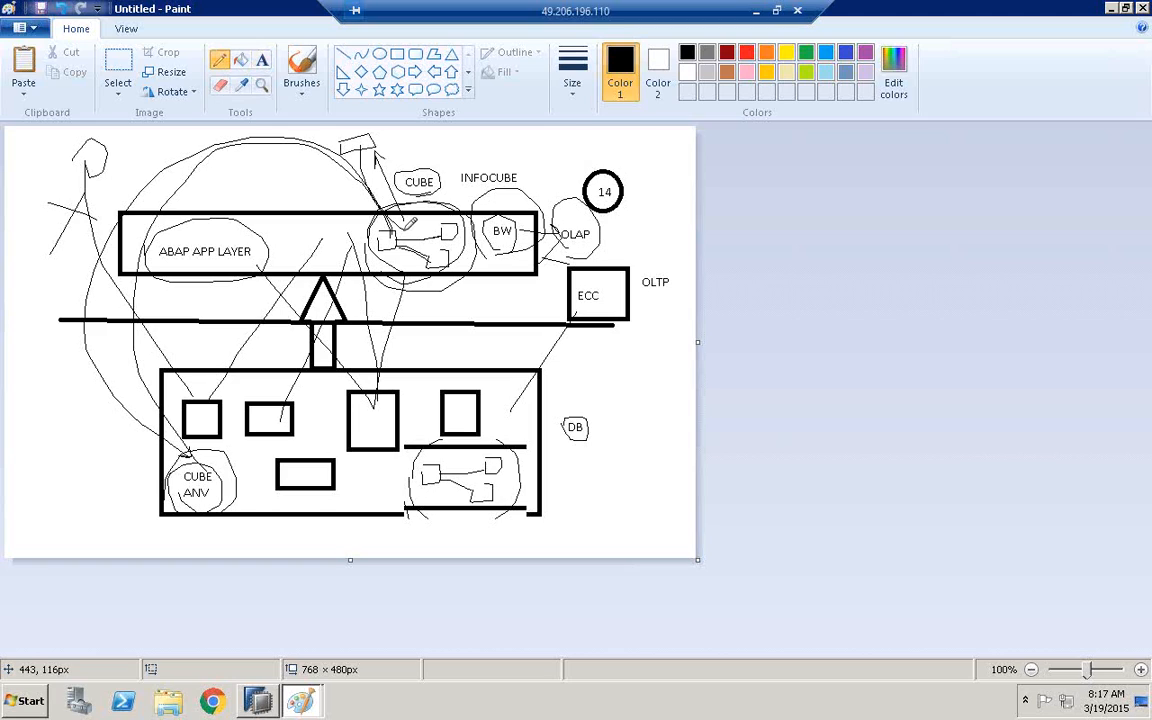
pyautogui.moveTo(403, 229)
pyautogui.mouseDown()
pyautogui.moveTo(440, 160)
pyautogui.moveTo(570, 217)
pyautogui.mouseUp()
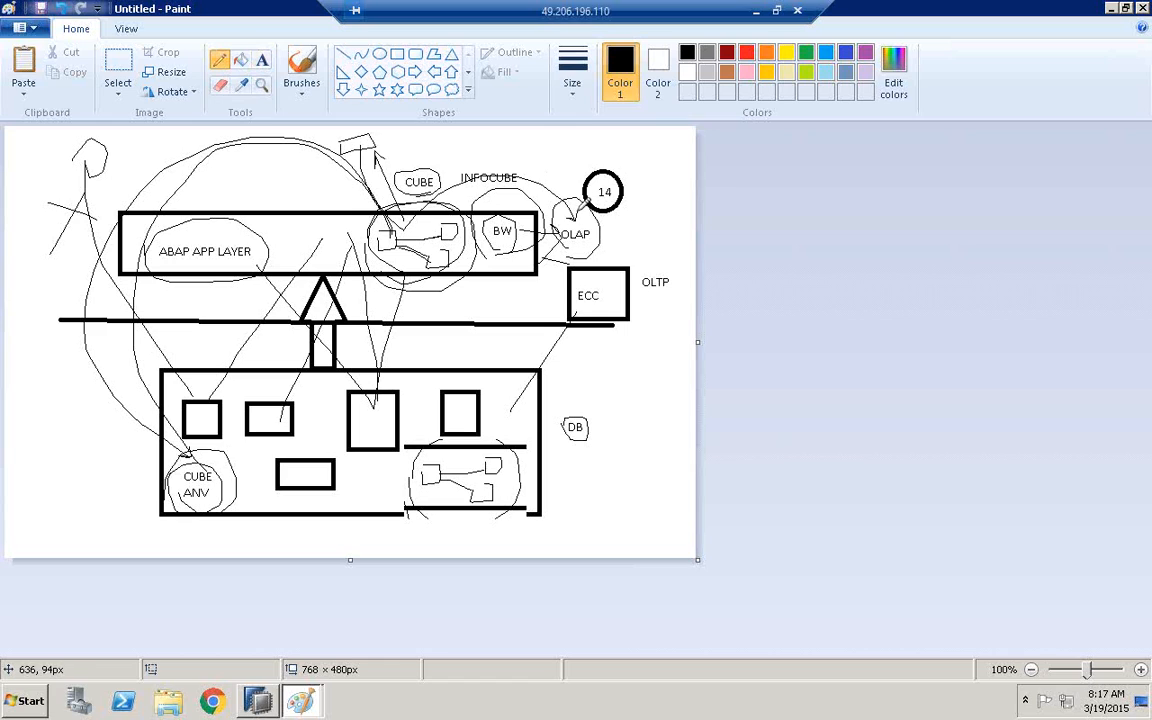
pyautogui.moveTo(546, 241); pyautogui.dragTo(522, 242)
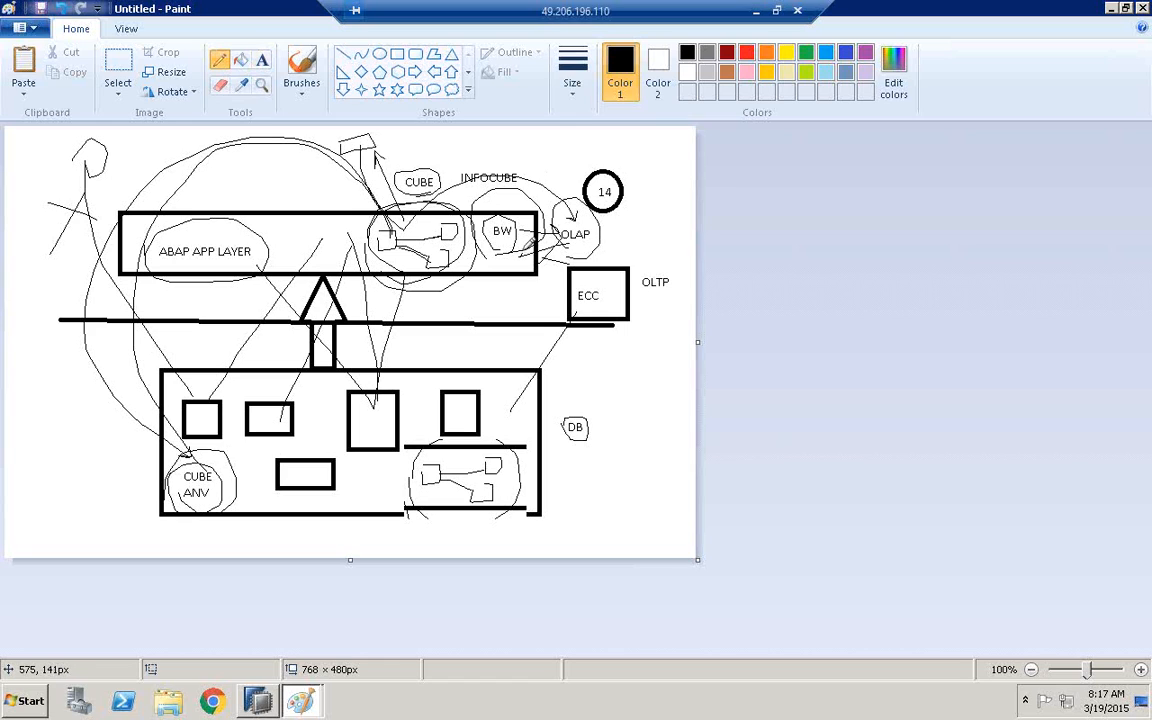
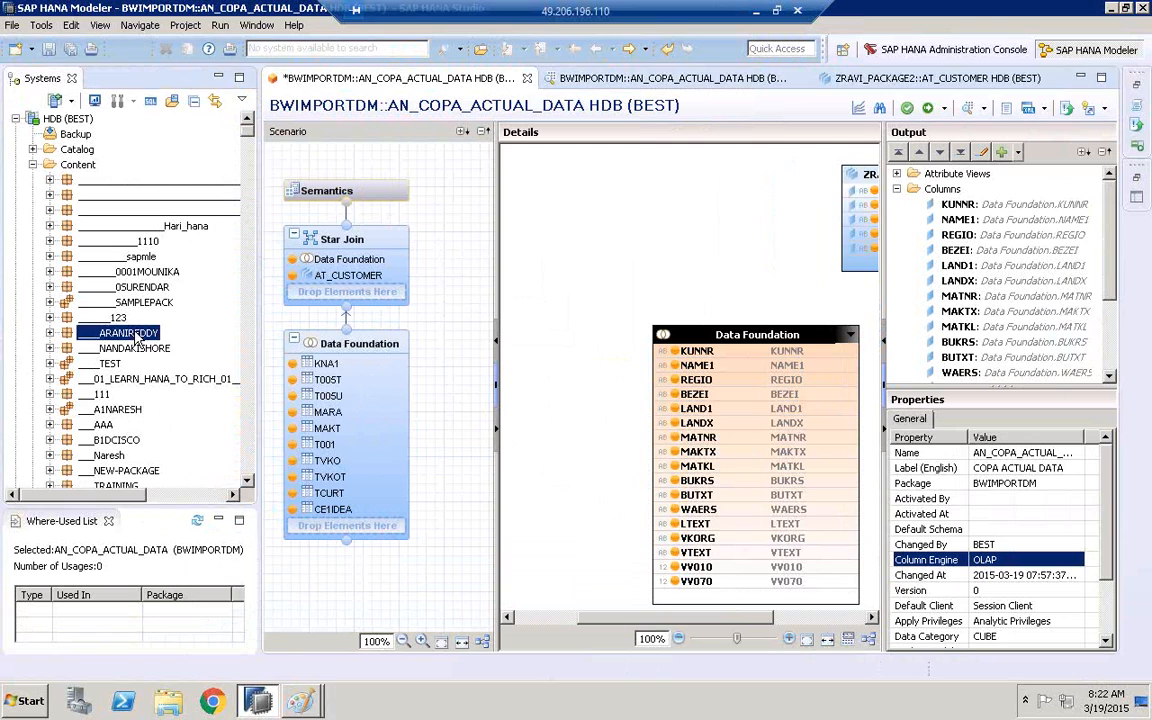
# Find the BWIMPORTDM package in the Content folder and copy its AN_COPA_ACTUAL_DATA analytic view
pyautogui.write('bw')
pyautogui.click(247, 482)
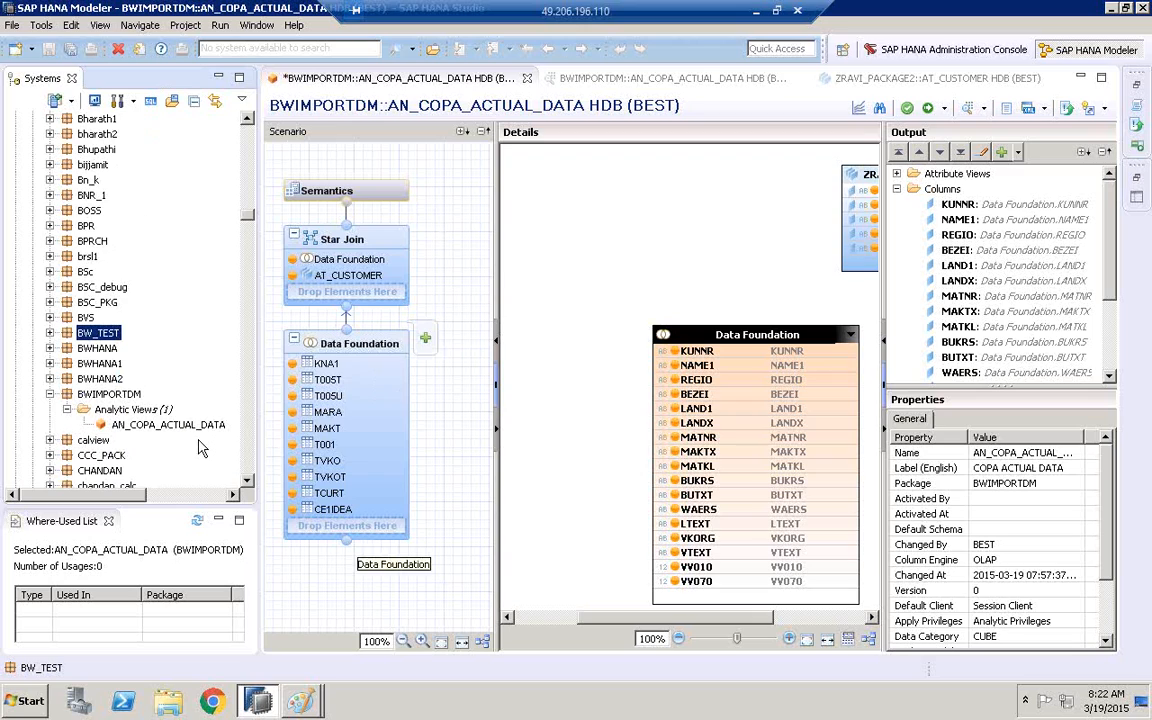
pyautogui.click(170, 425)
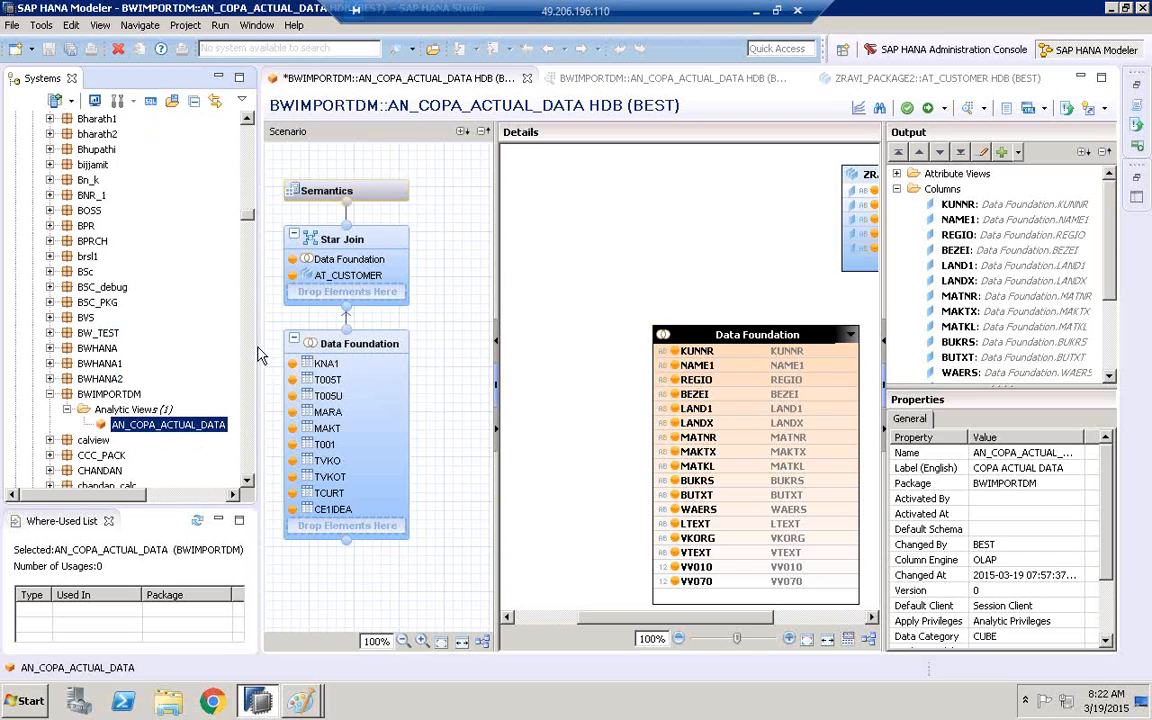
pyautogui.moveTo(256, 346); pyautogui.dragTo(191, 340)
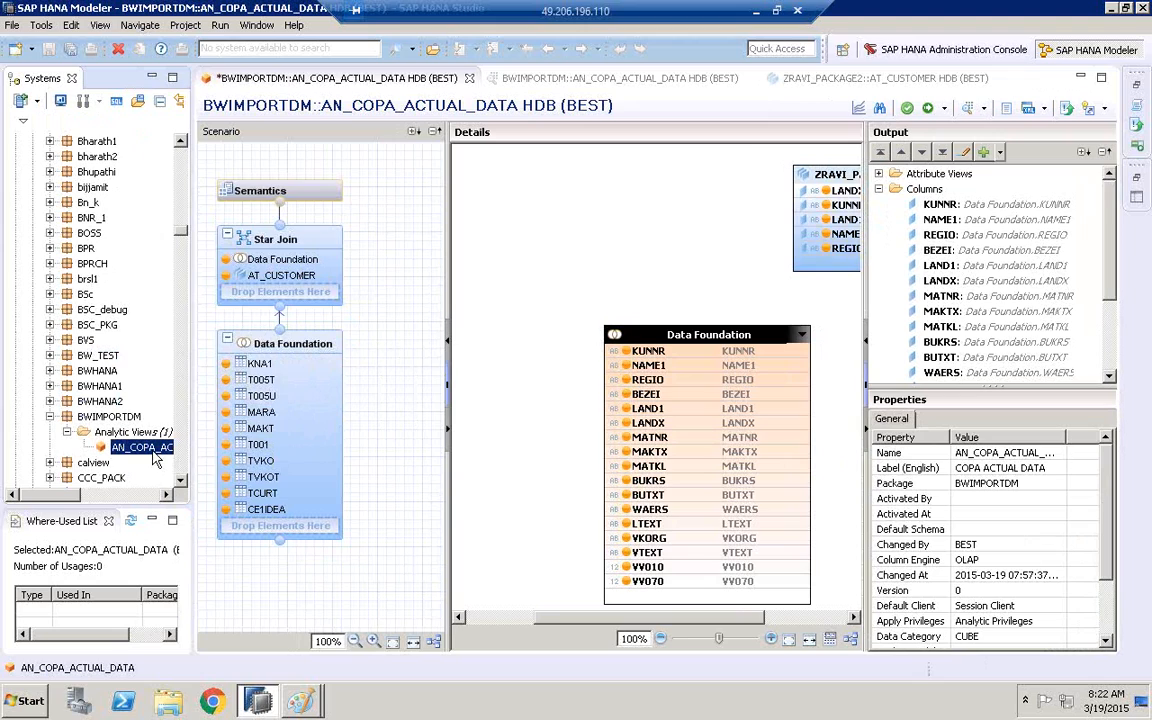
pyautogui.rightClick(155, 459)
pyautogui.click(180, 423)
# Paste the copied view into BWIMPORTDM's Analytic Views folder under the name AN_COPA_ACTUAL
pyautogui.click(148, 432)
pyautogui.rightClick(148, 436)
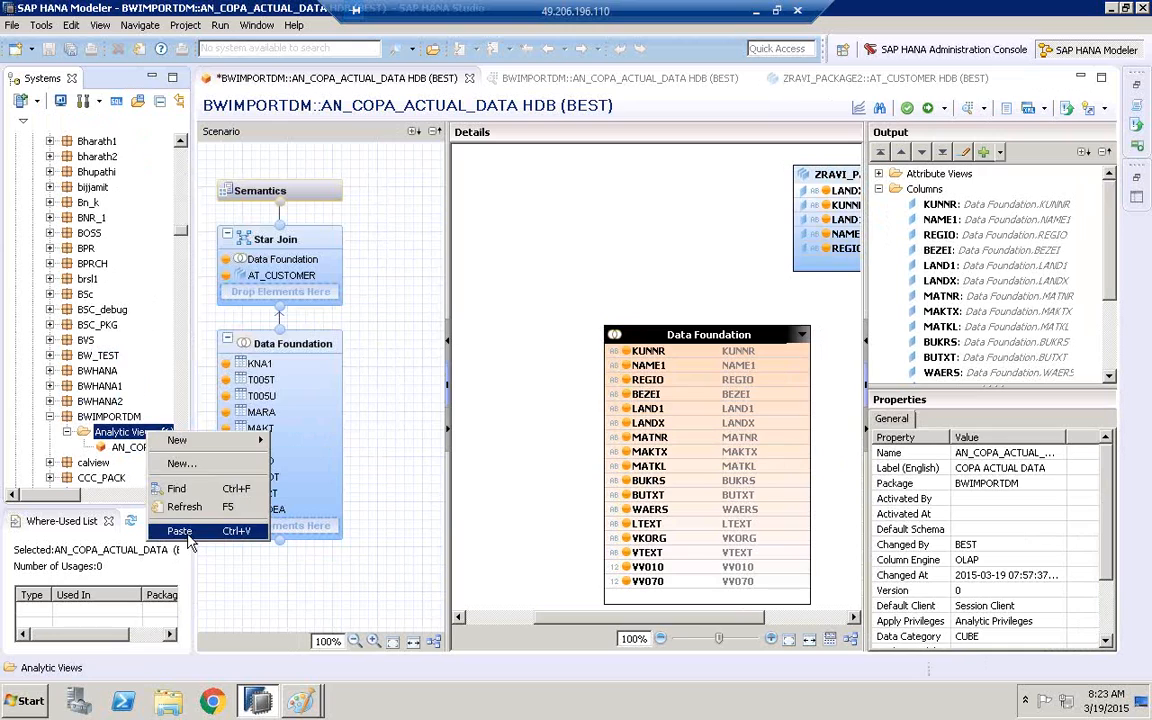
pyautogui.click(188, 532)
pyautogui.click(455, 296)
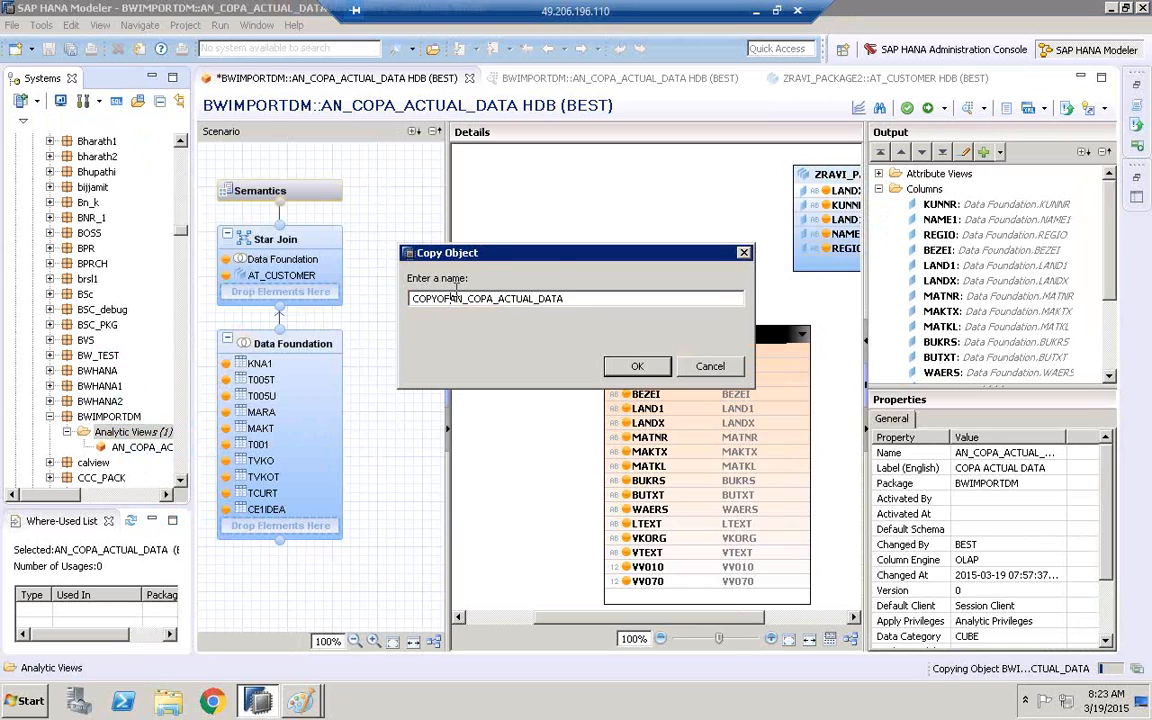
pyautogui.press('BackSpace')
pyautogui.press('BackSpace')
pyautogui.press('BackSpace')
pyautogui.press('BackSpace')
pyautogui.press('BackSpace')
pyautogui.press('BackSpace')
pyautogui.press('BackSpace')
pyautogui.click(546, 301)
pyautogui.press('BackSpace')
pyautogui.press('BackSpace')
pyautogui.press('BackSpace')
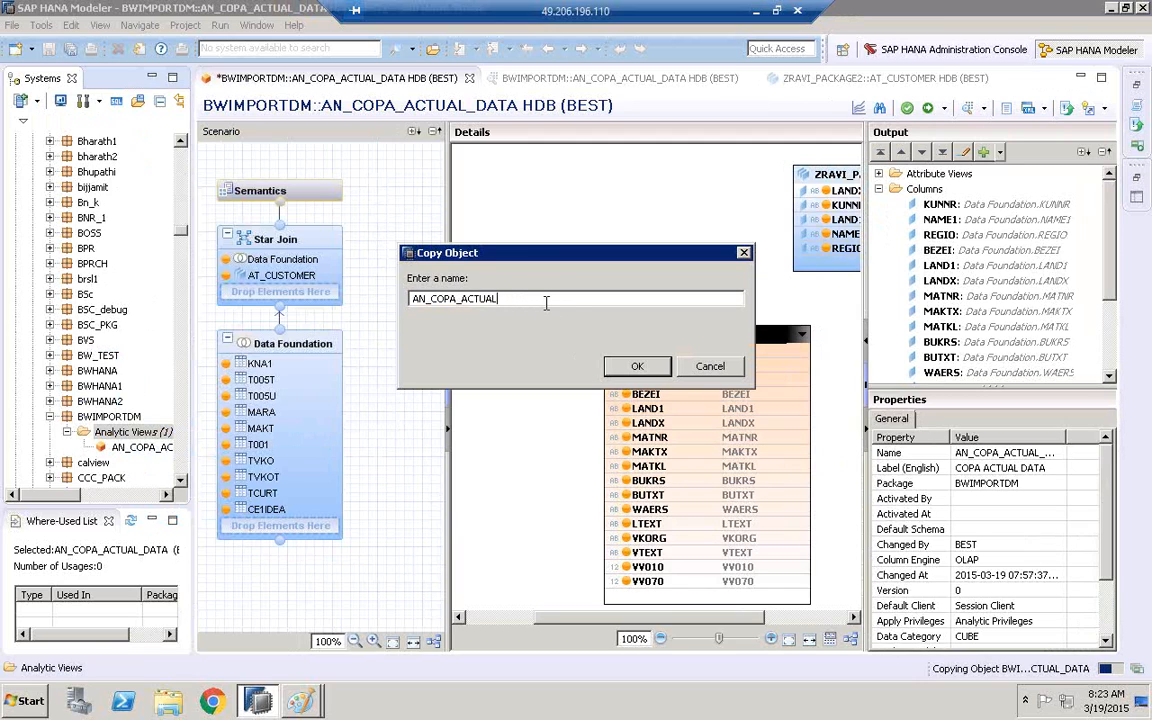
pyautogui.click(637, 366)
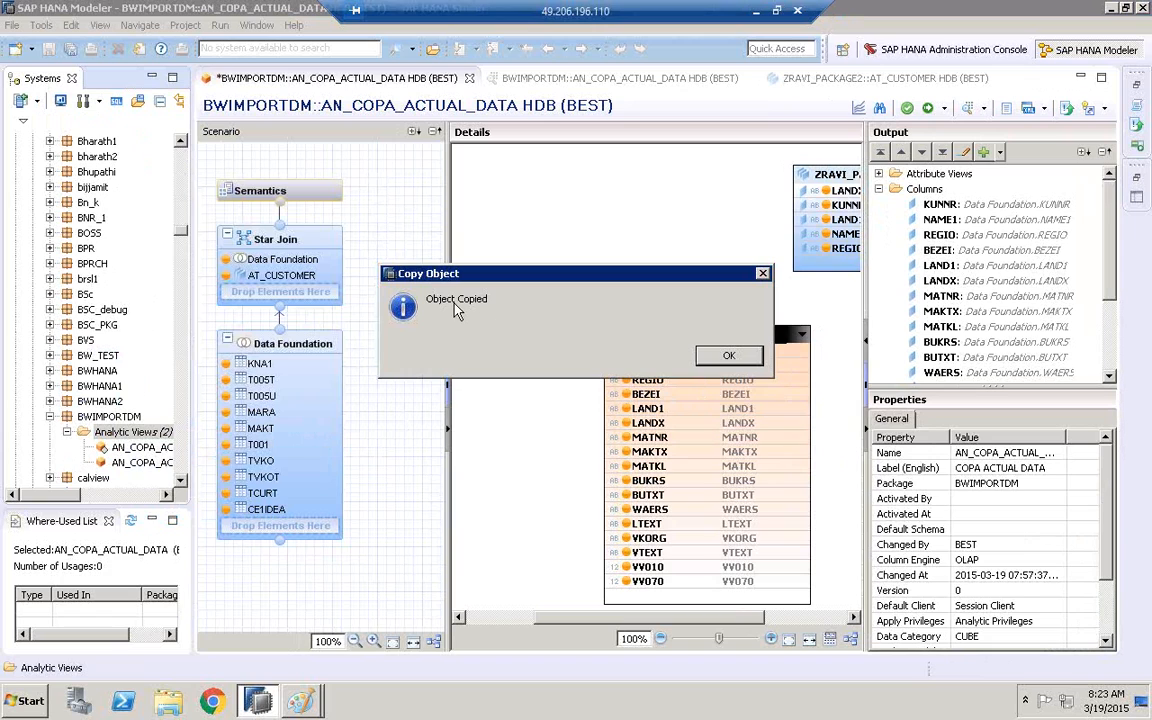
pyautogui.click(730, 355)
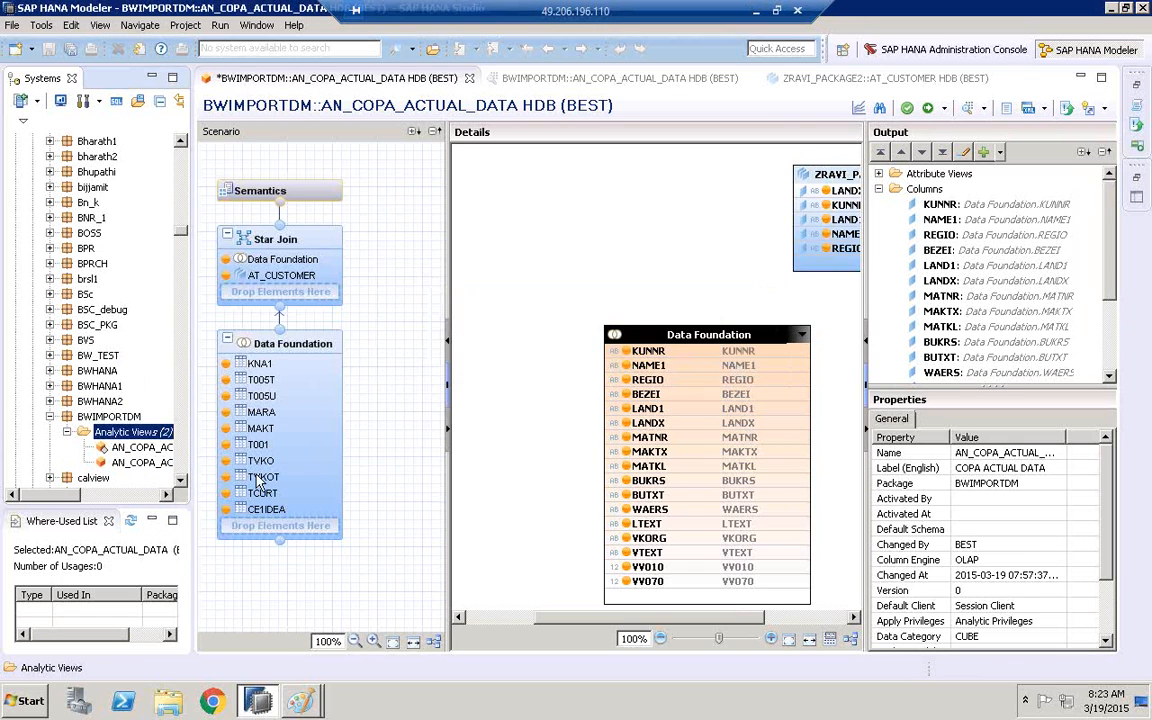
# Open AN_COPA_ACTUAL and remove the tables KNA1, T005T, MARA, MAKT, TVKO and TCURT from the Data Foundation, accepting the column removals
pyautogui.click(135, 448)
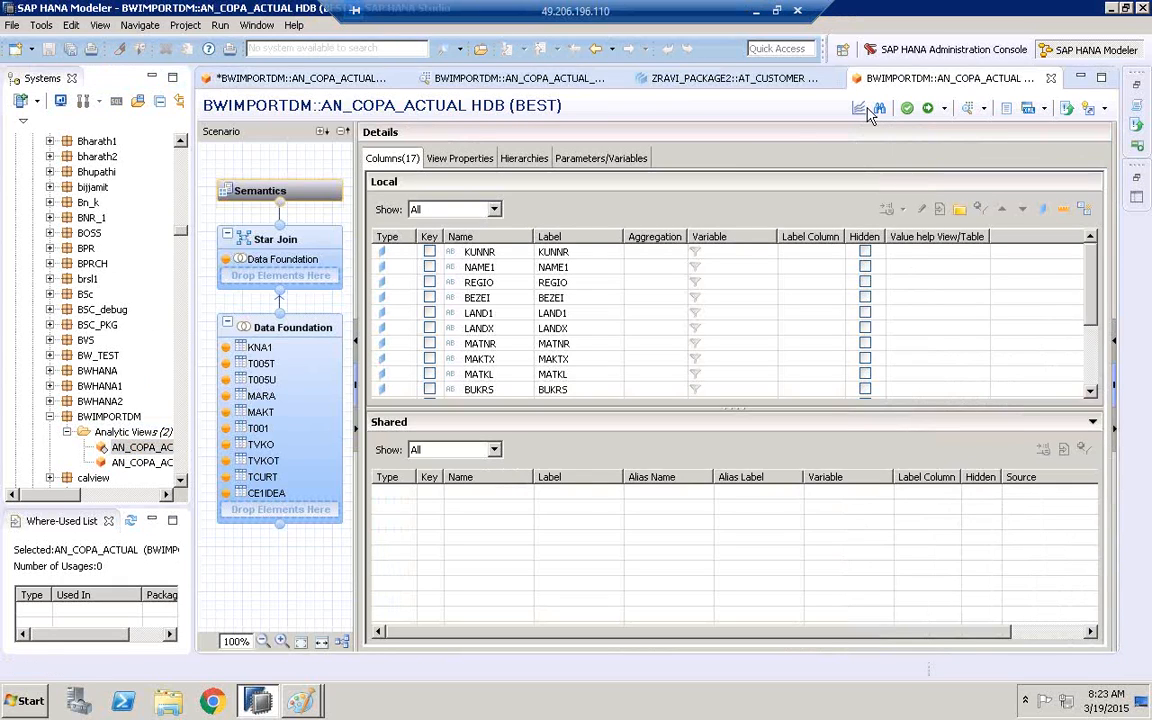
pyautogui.click(262, 381)
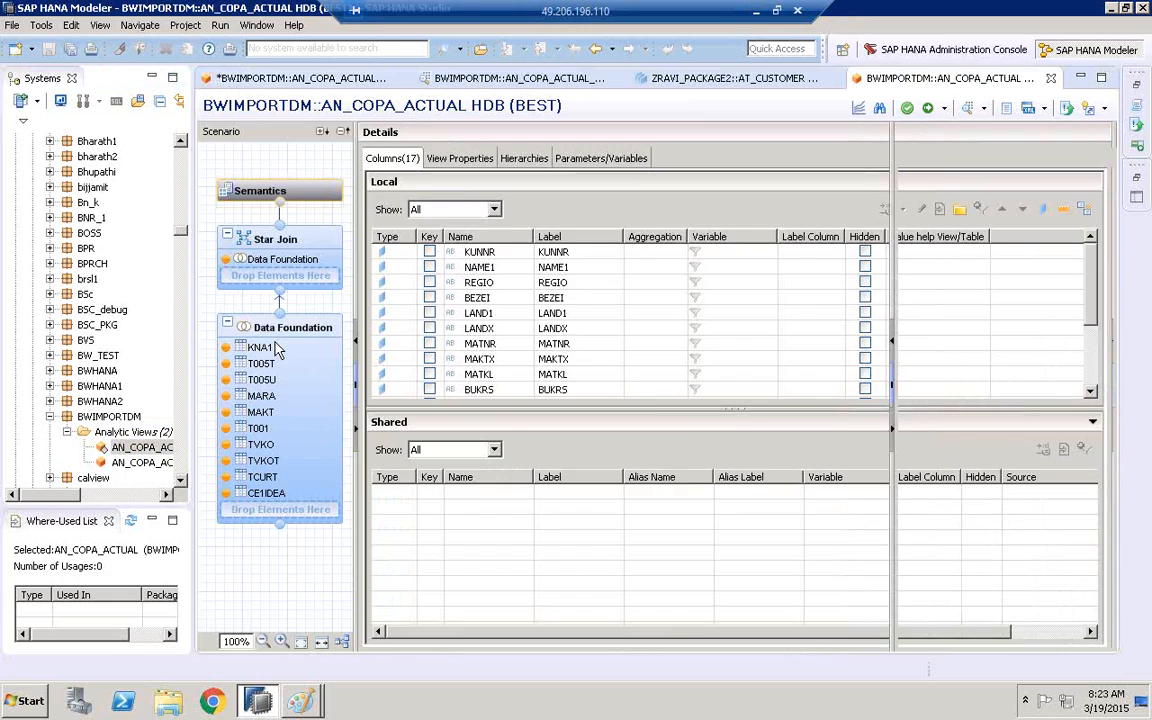
pyautogui.click(262, 477)
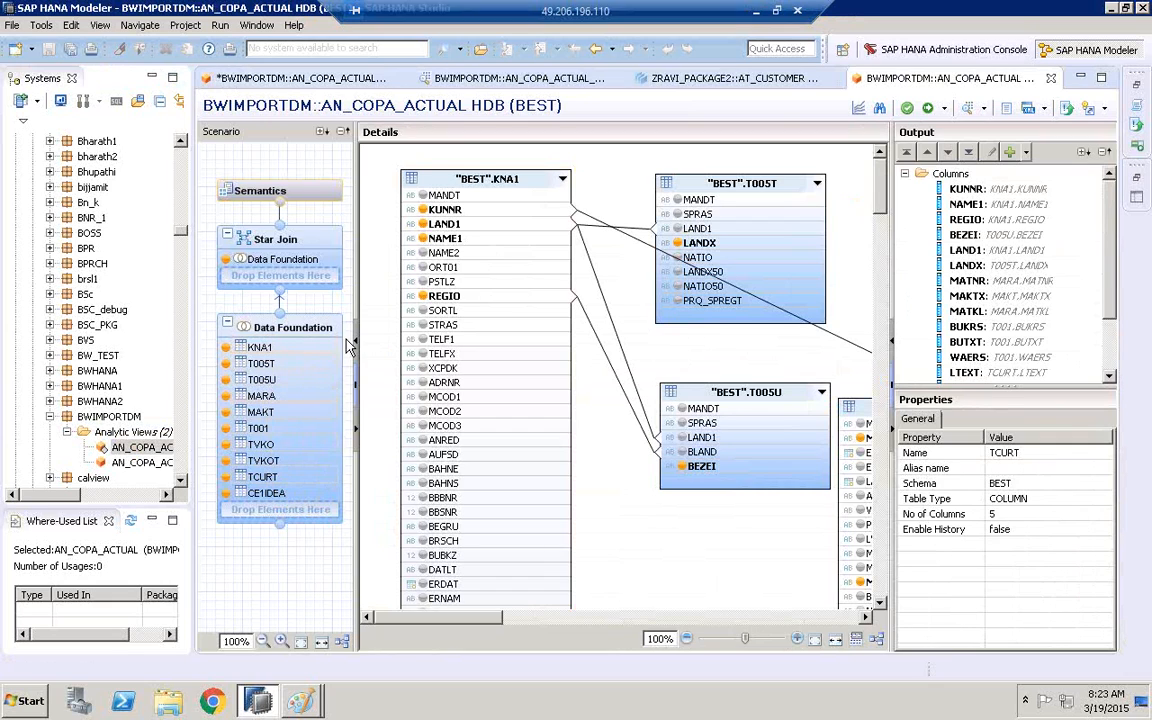
pyautogui.rightClick(274, 477)
pyautogui.click(307, 482)
pyautogui.click(589, 352)
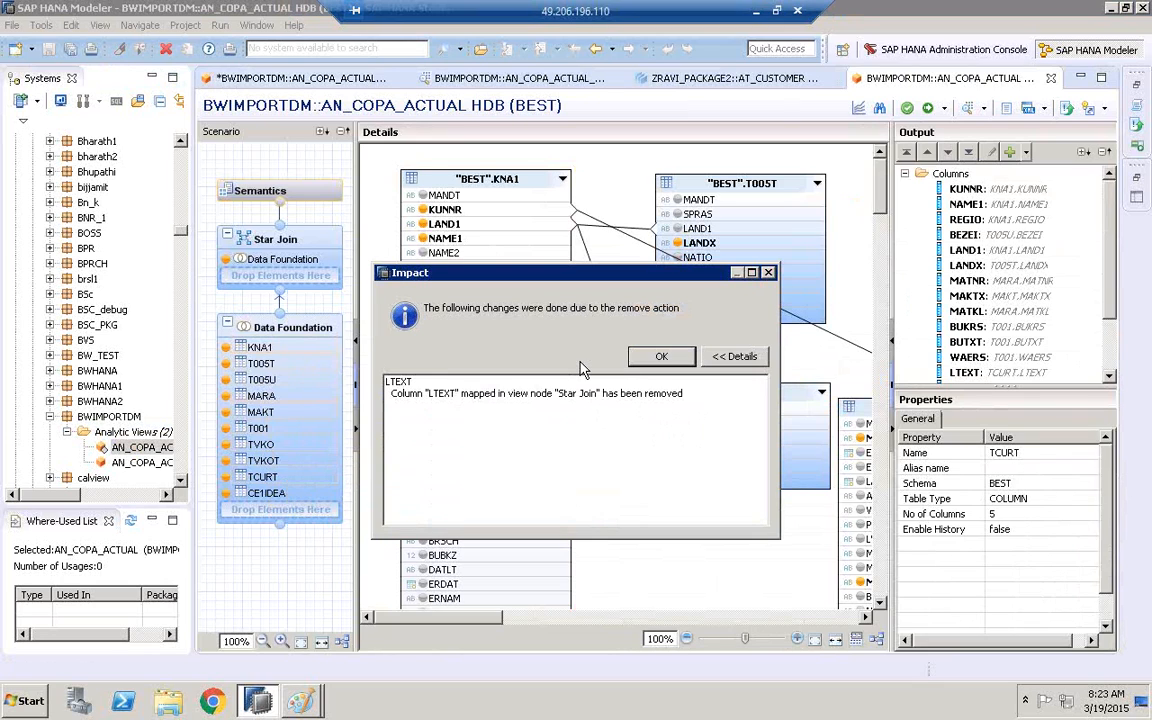
pyautogui.click(660, 357)
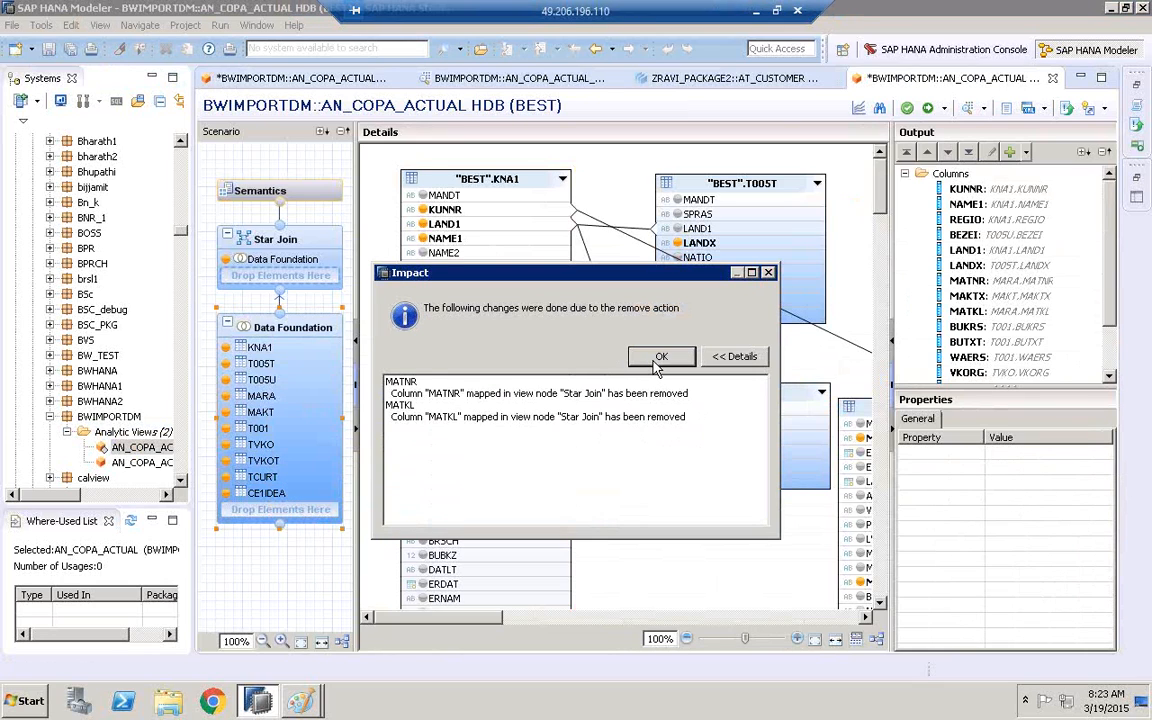
pyautogui.click(657, 366)
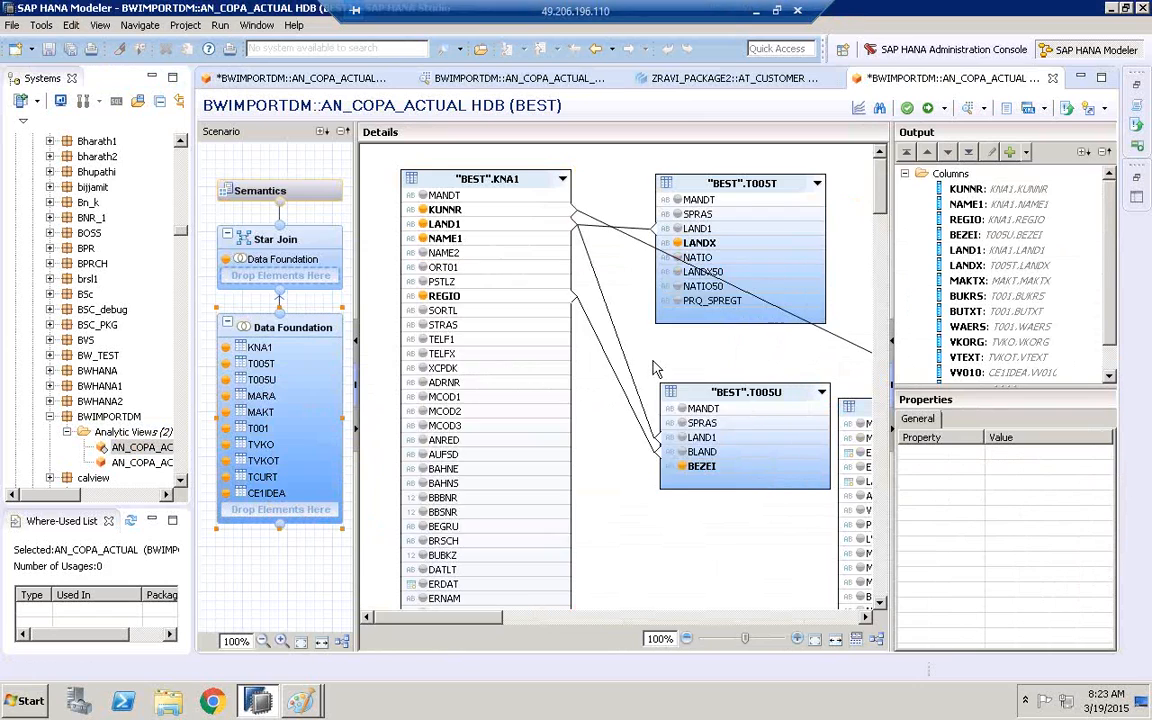
pyautogui.click(657, 366)
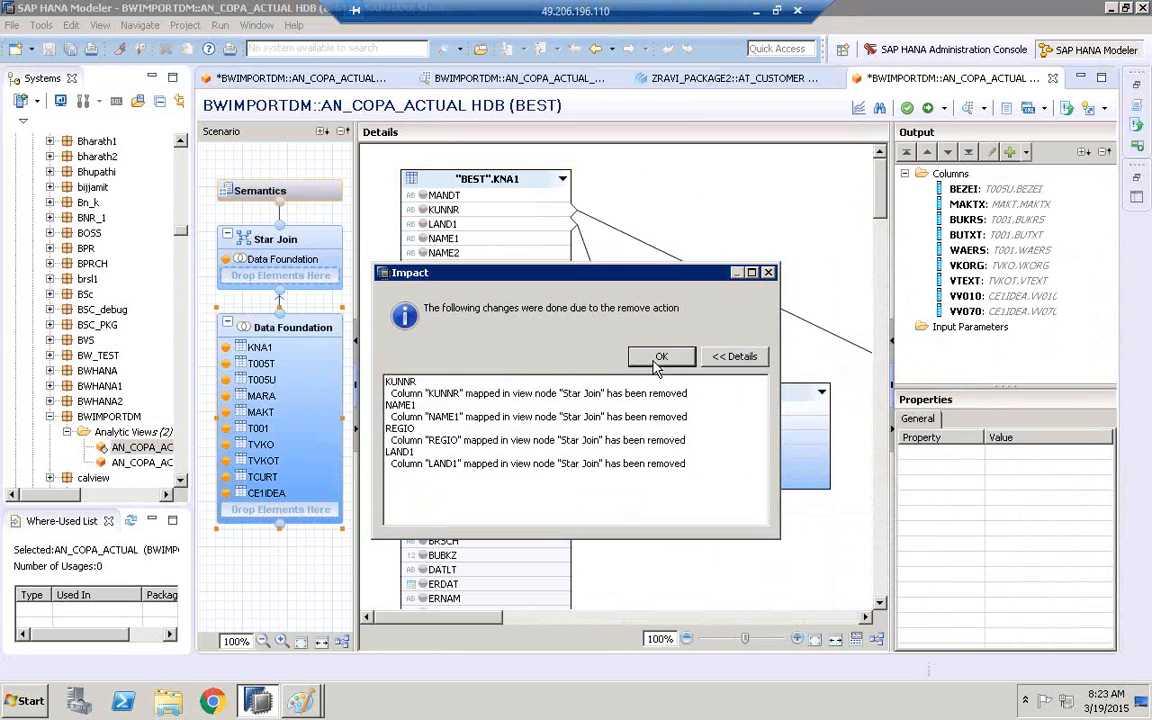
pyautogui.click(657, 366)
pyautogui.click(656, 366)
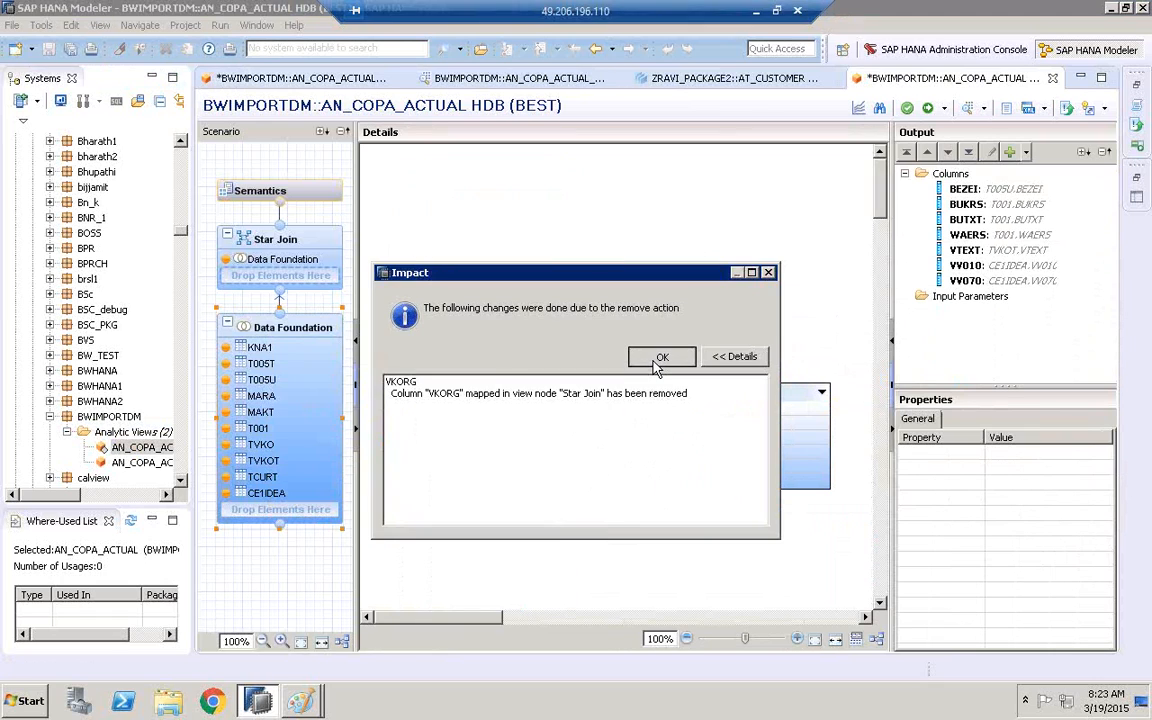
pyautogui.click(656, 366)
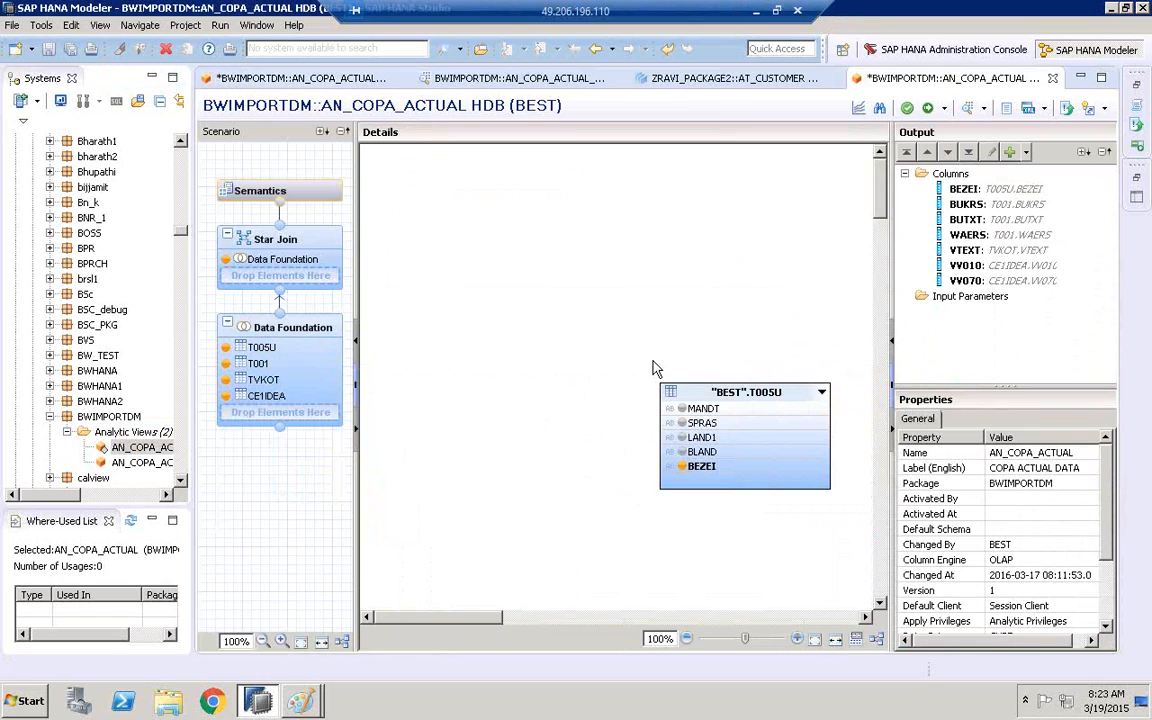
# Remove the tables T005U and TVKOT from the Data Foundation together with their mapped columns
pyautogui.click(260, 350)
pyautogui.click(263, 379)
pyautogui.rightClick(263, 379)
pyautogui.click(289, 391)
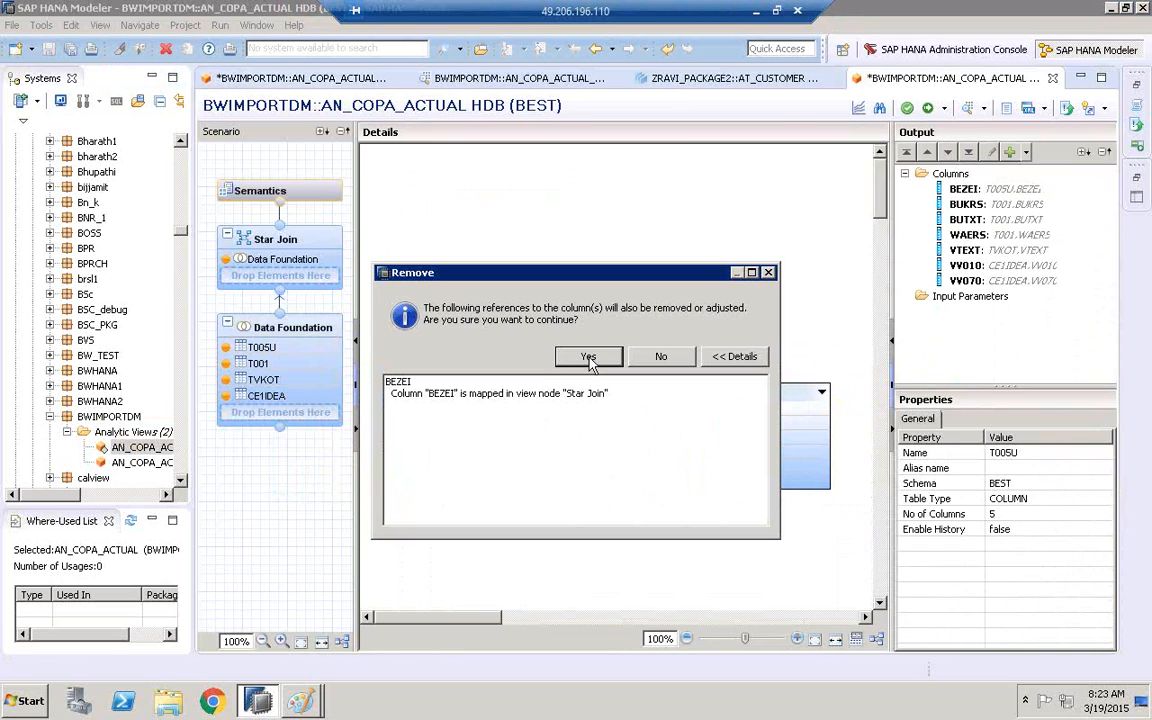
pyautogui.click(589, 359)
pyautogui.click(641, 360)
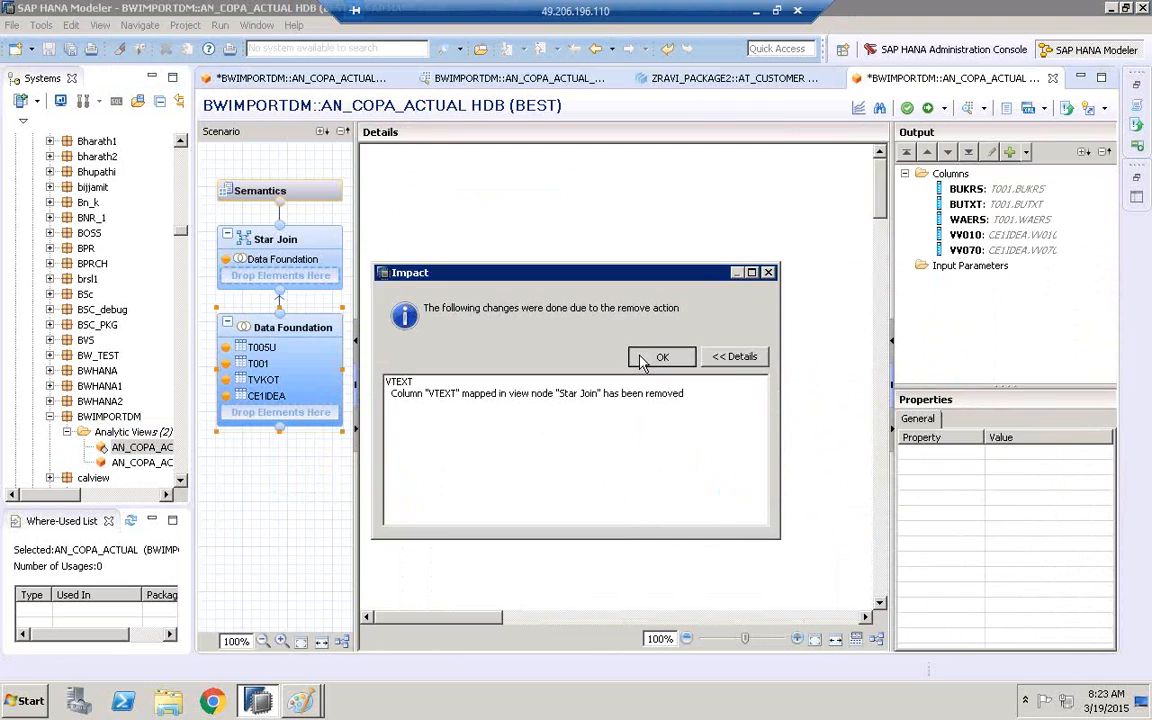
pyautogui.click(641, 360)
# Remove the T001 table and its mapped columns from the Data Foundation
pyautogui.click(262, 349)
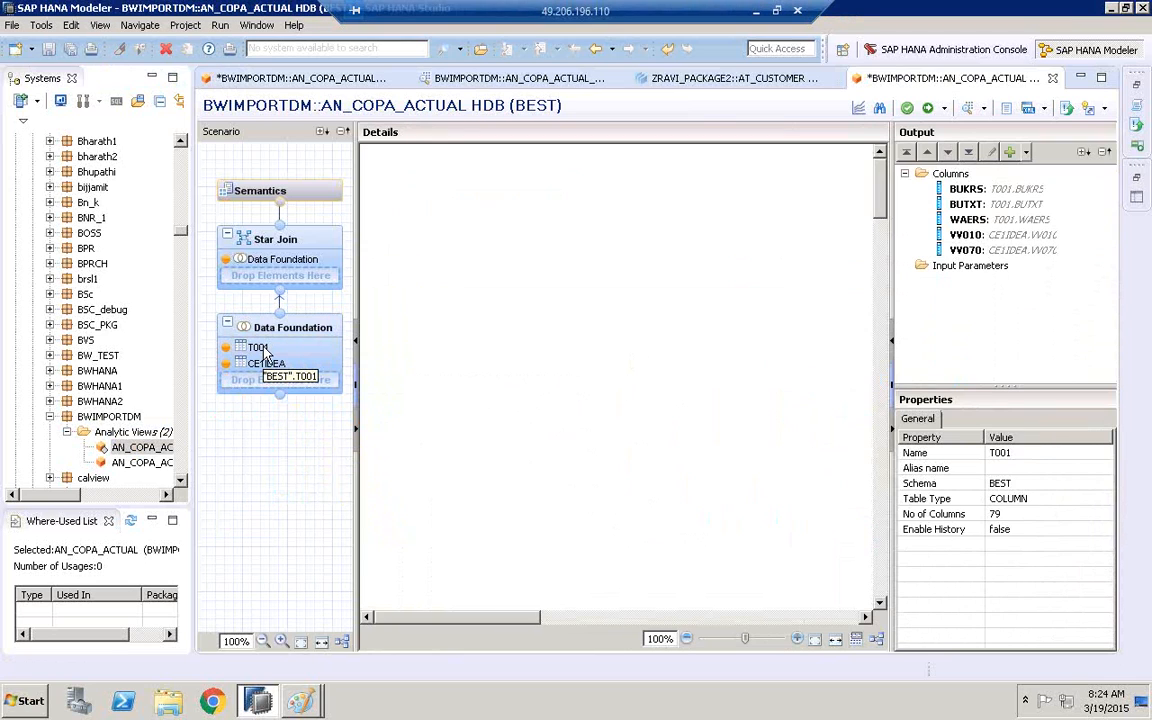
pyautogui.rightClick(263, 350)
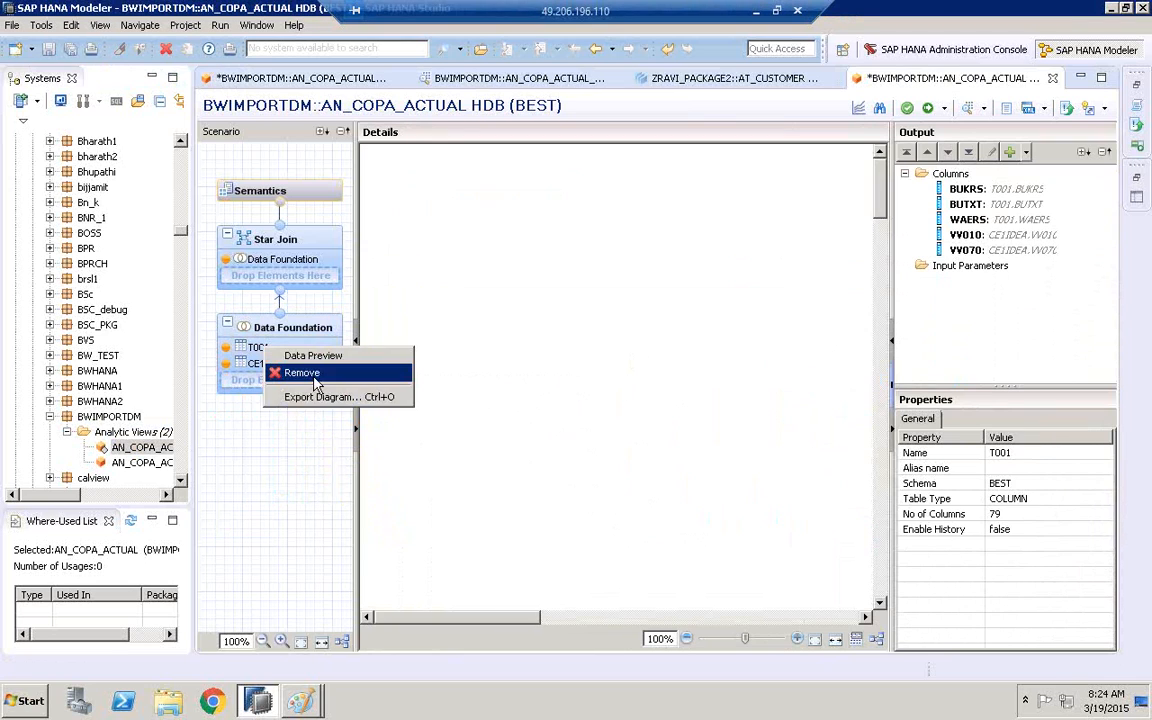
pyautogui.click(303, 373)
pyautogui.click(589, 357)
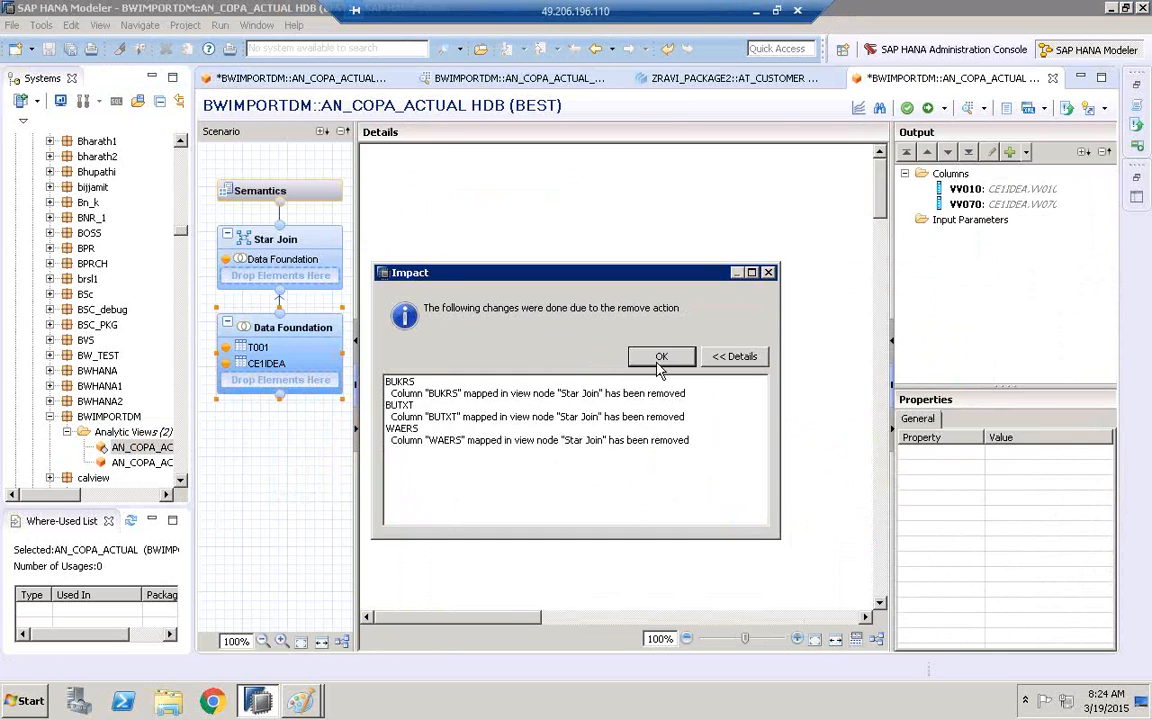
pyautogui.click(661, 357)
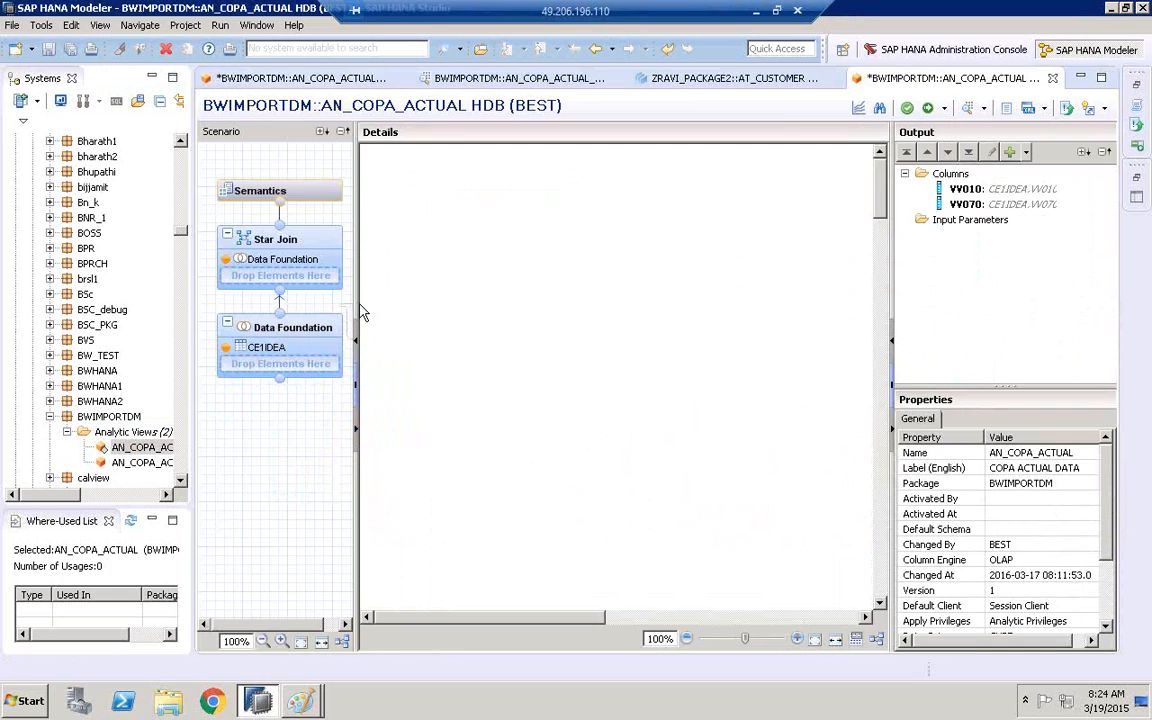
# Widen the Scenario area and add the VBAK table from the BEST schema to the Data Foundation
pyautogui.moveTo(371, 306); pyautogui.dragTo(467, 297)
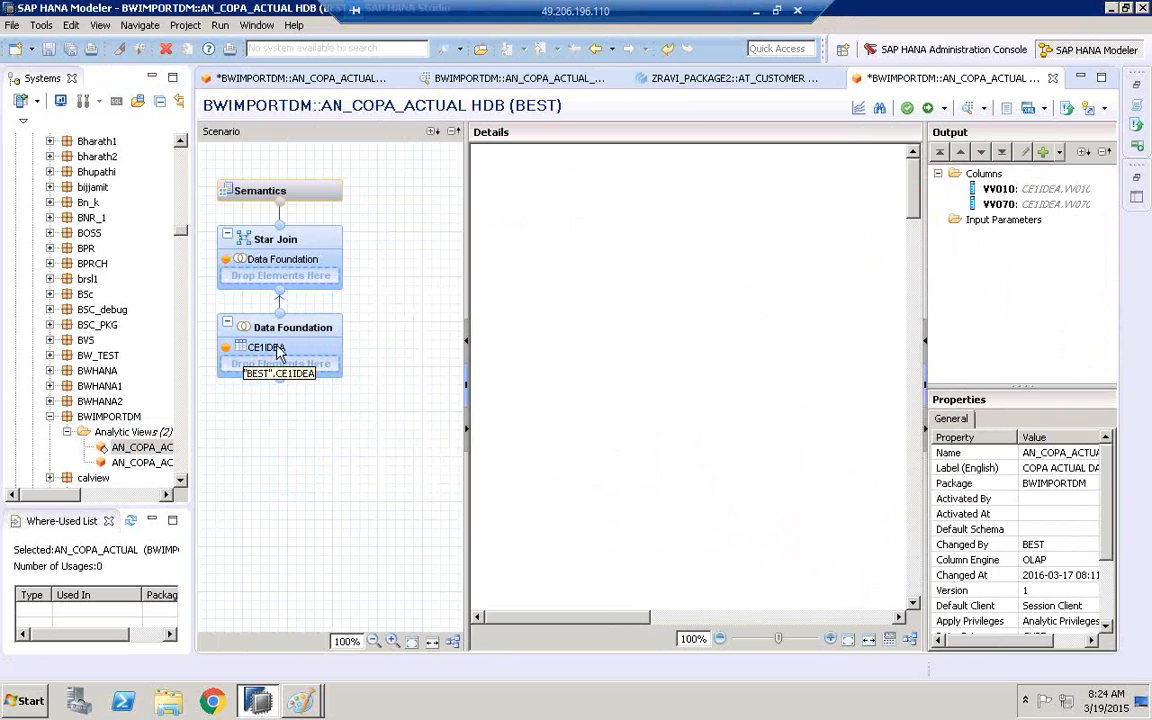
pyautogui.moveTo(312, 331)
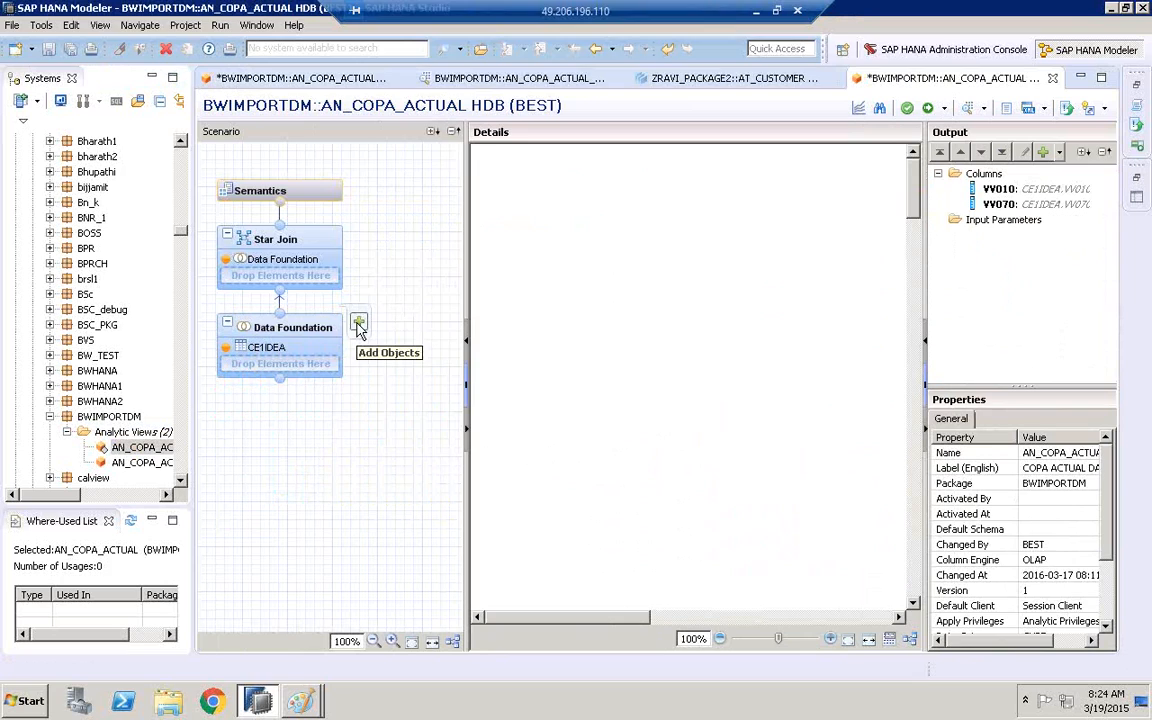
pyautogui.click(358, 326)
pyautogui.write('VB')
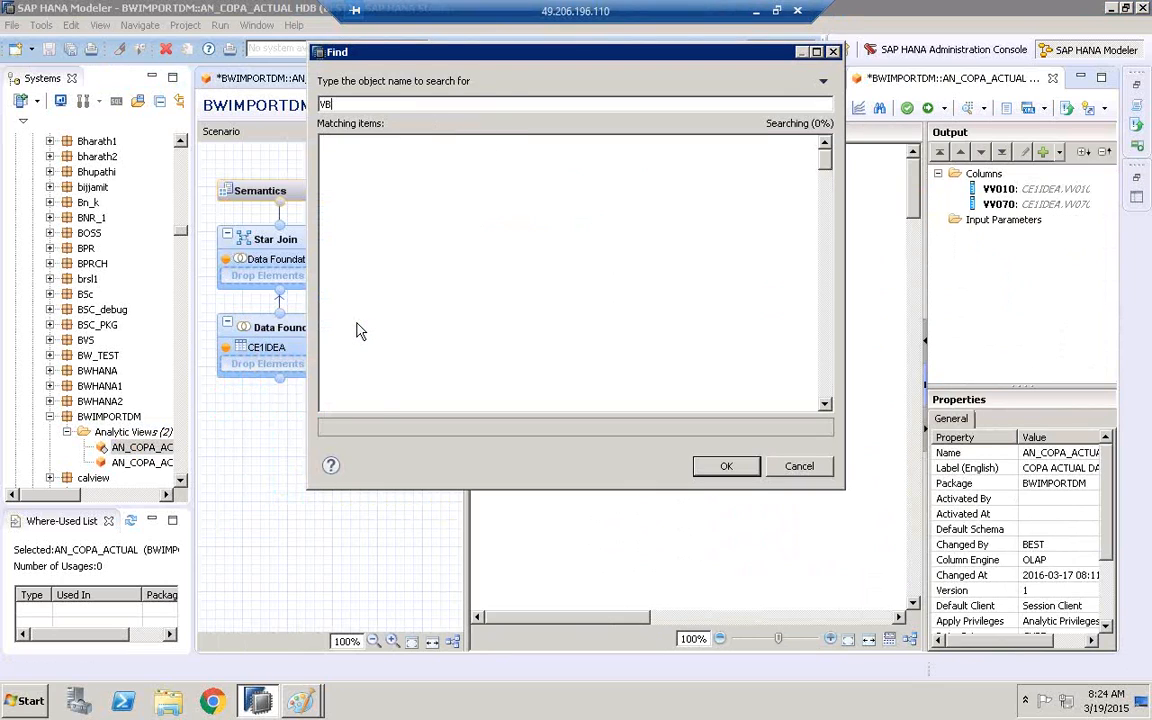
pyautogui.write('AK')
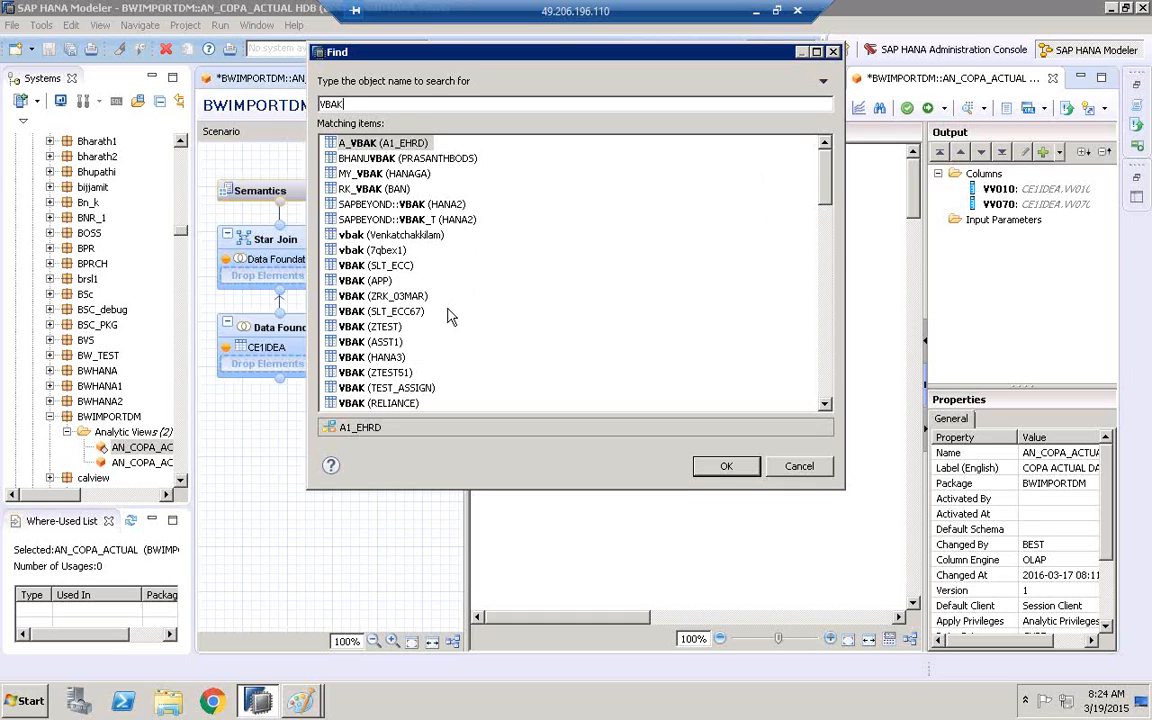
pyautogui.moveTo(825, 179); pyautogui.dragTo(825, 201)
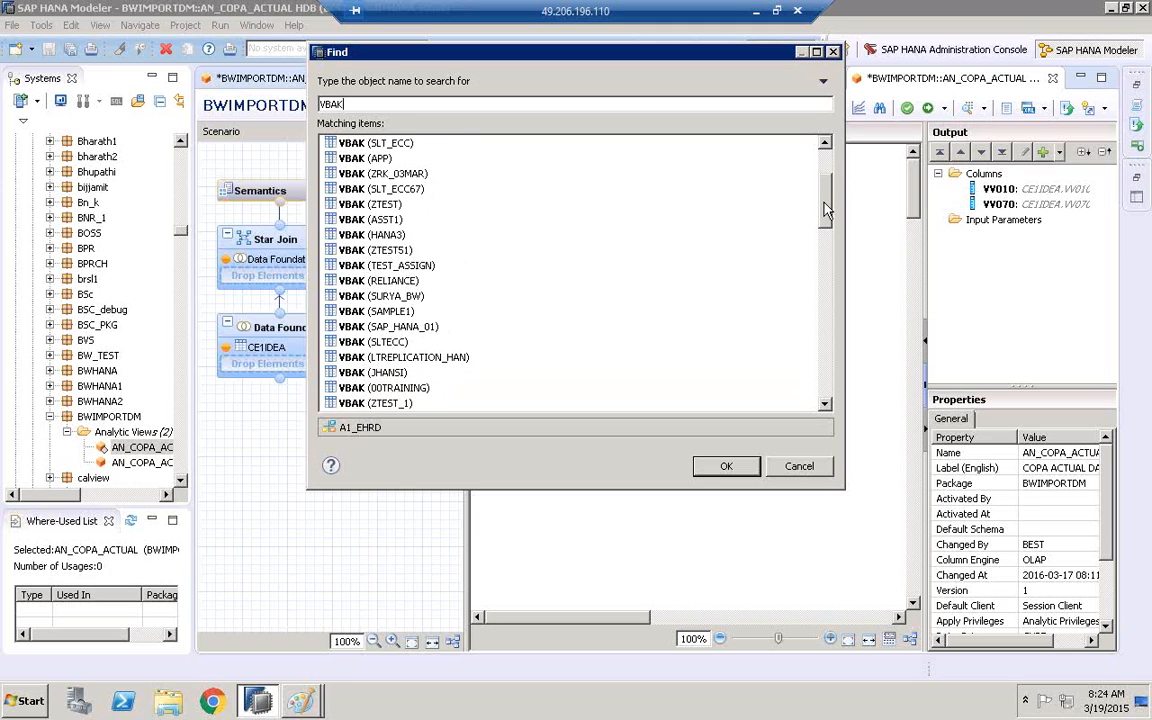
pyautogui.moveTo(825, 210); pyautogui.dragTo(827, 292)
pyautogui.click(395, 357)
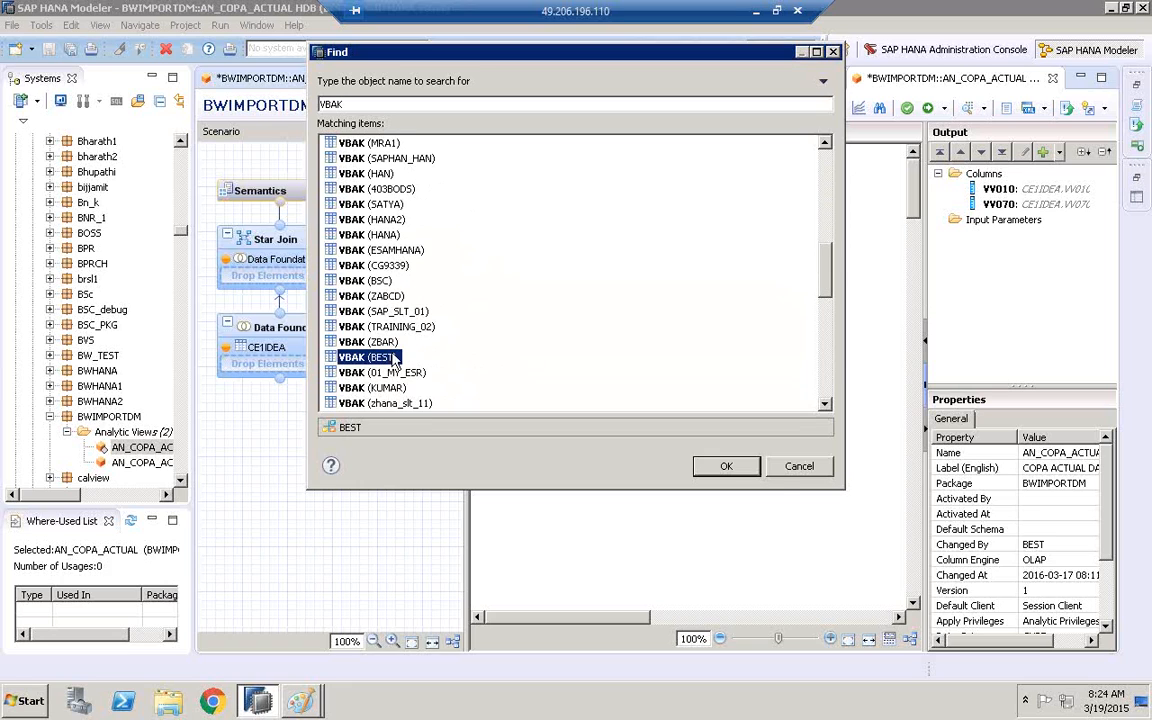
pyautogui.click(726, 466)
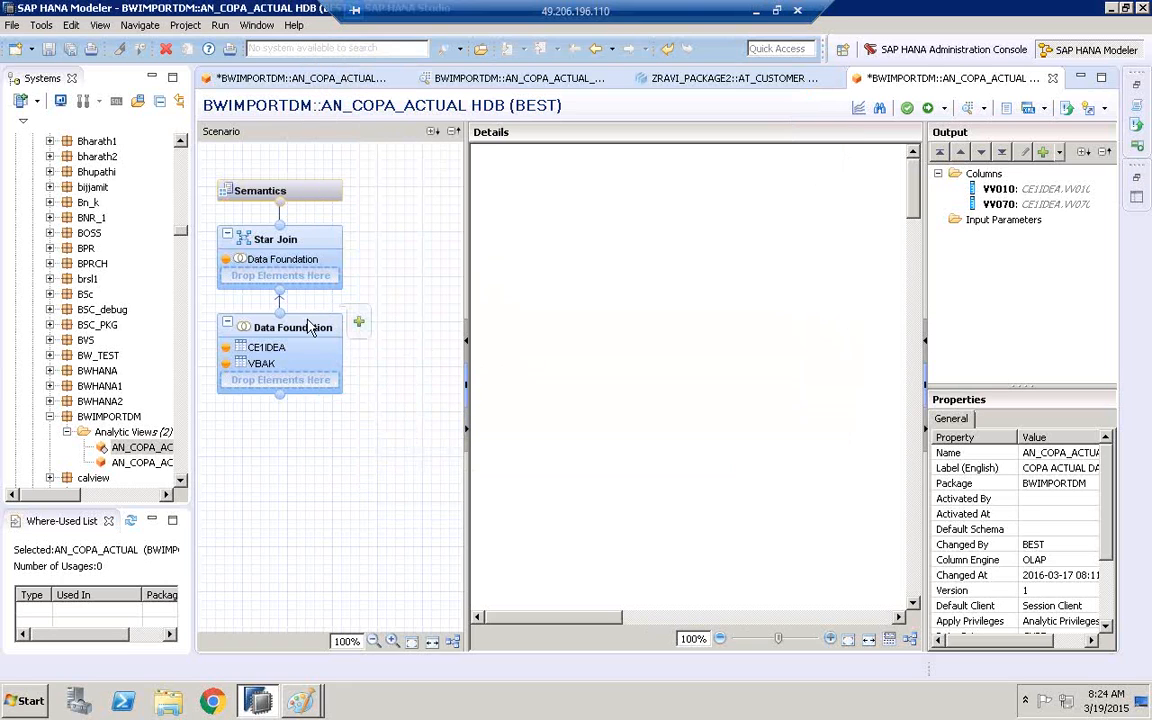
# Add the VBAP table from the BEST schema to the Data Foundation and select CE1IDEA there
pyautogui.click(357, 324)
pyautogui.write('VBAP')
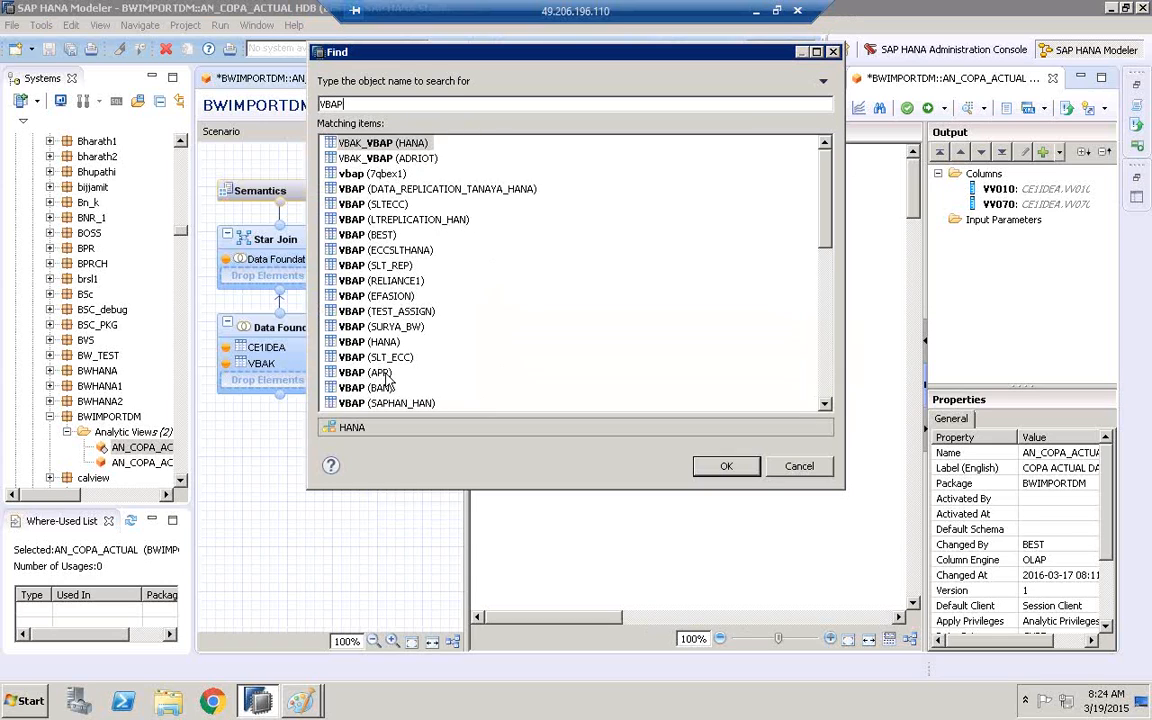
pyautogui.click(362, 235)
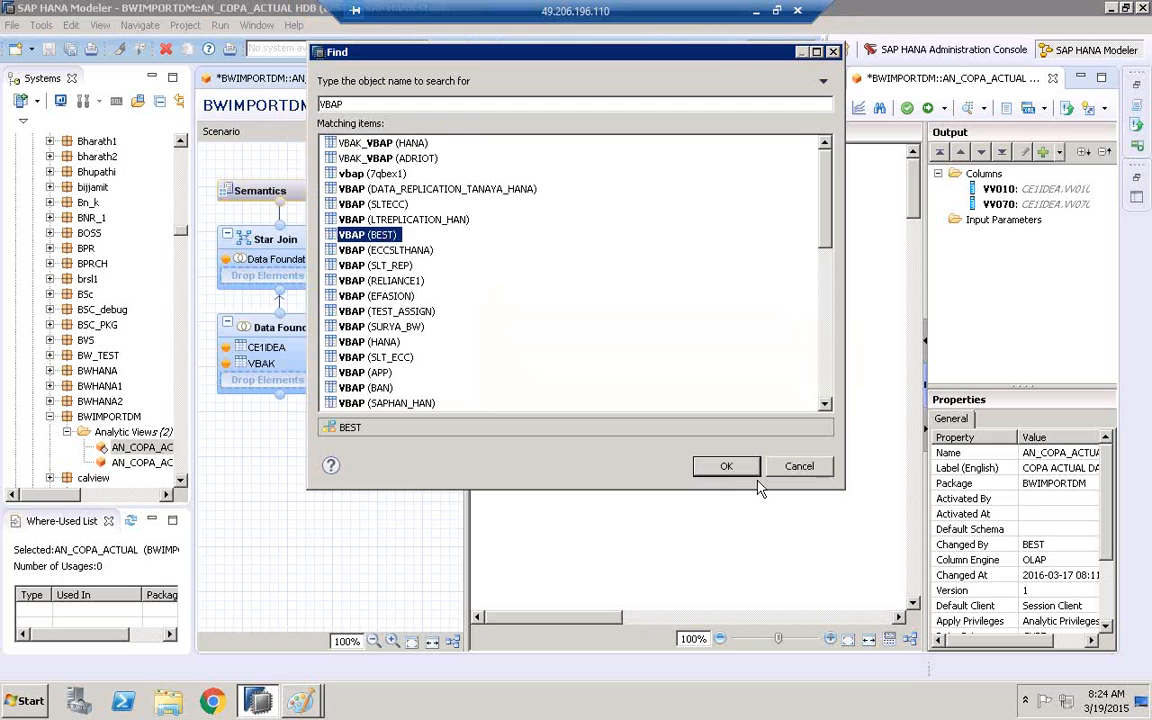
pyautogui.click(727, 468)
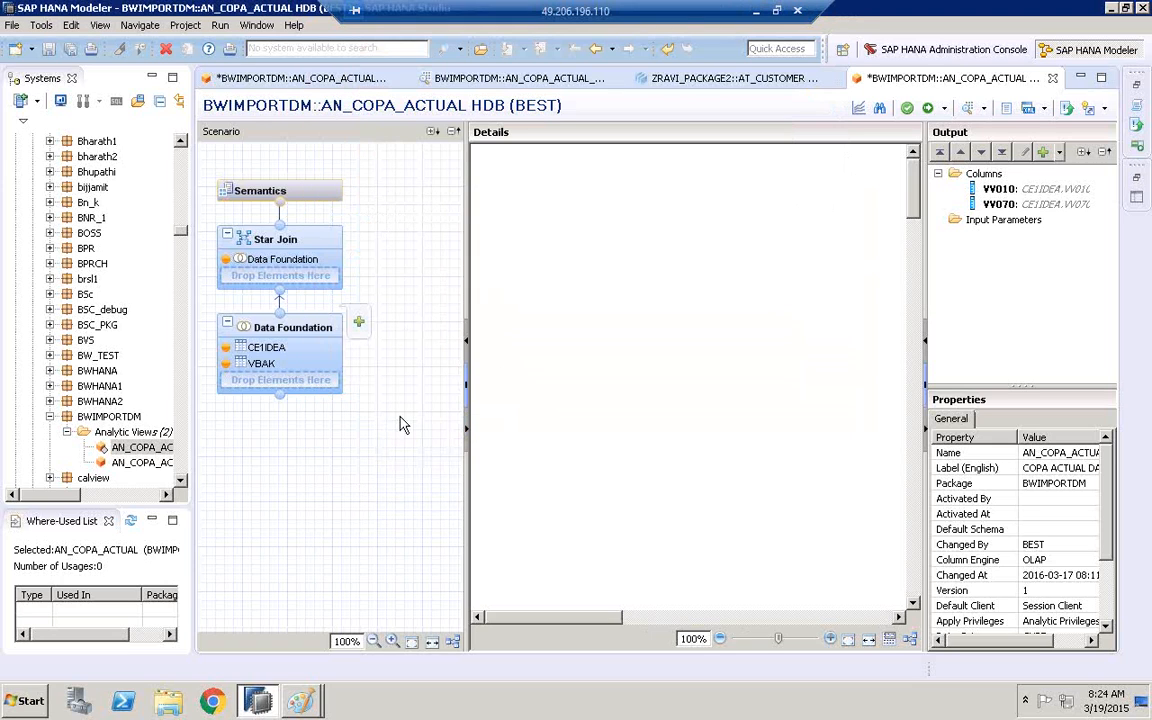
pyautogui.click(270, 349)
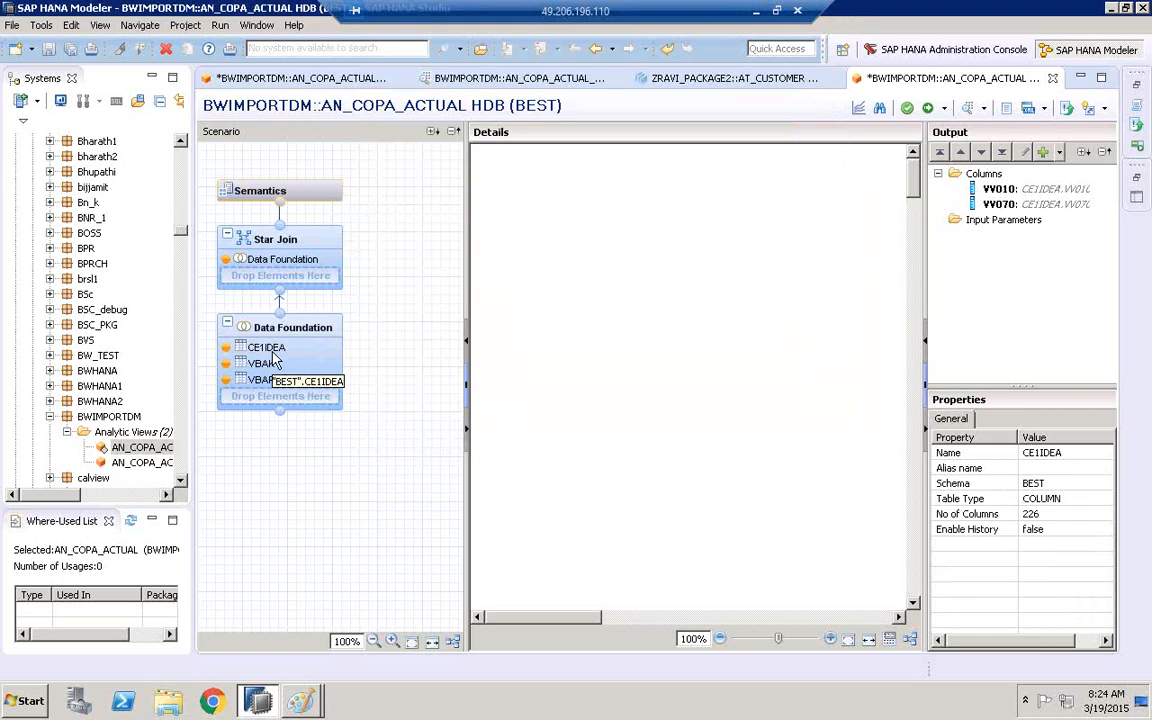
# Switch to Paint, look through the two open drawings and launch a new blank MSPAINT window
pyautogui.click(303, 703)
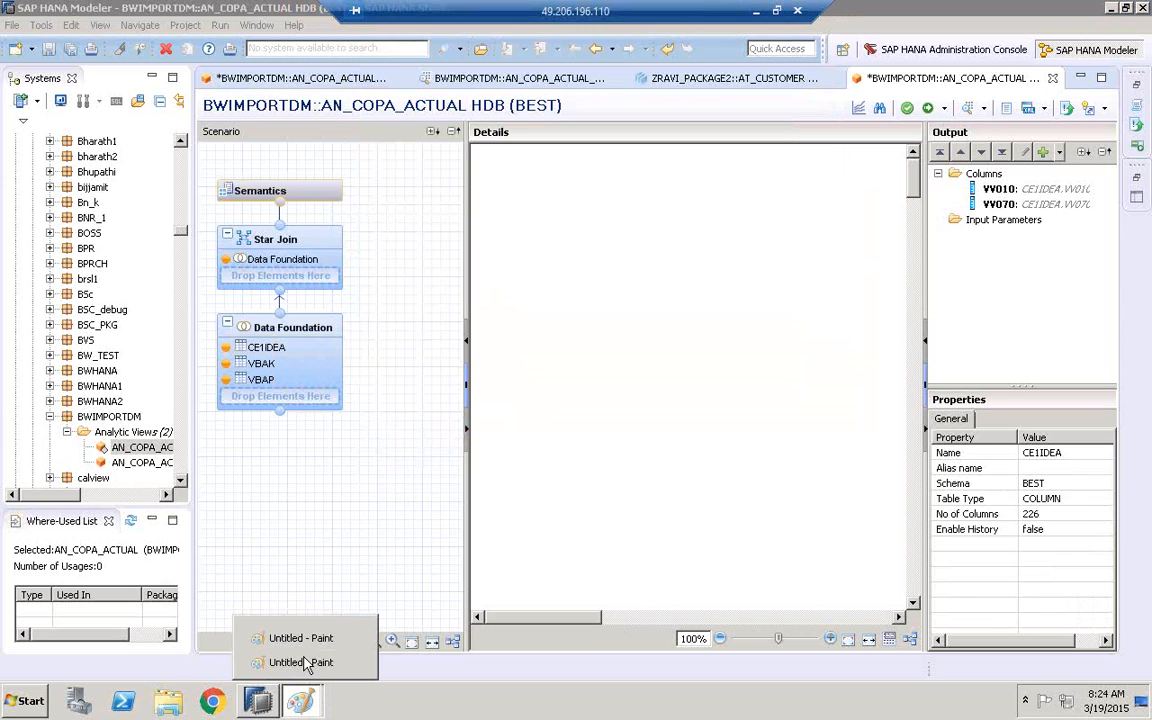
pyautogui.click(303, 662)
pyautogui.click(313, 695)
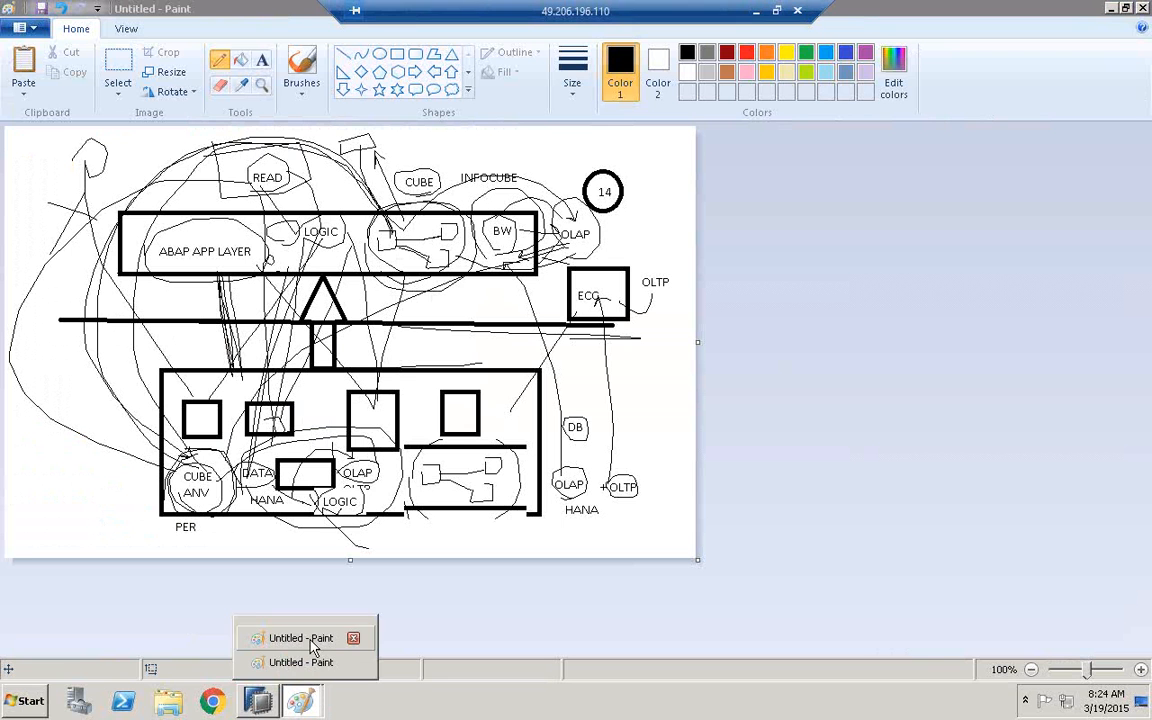
pyautogui.click(309, 641)
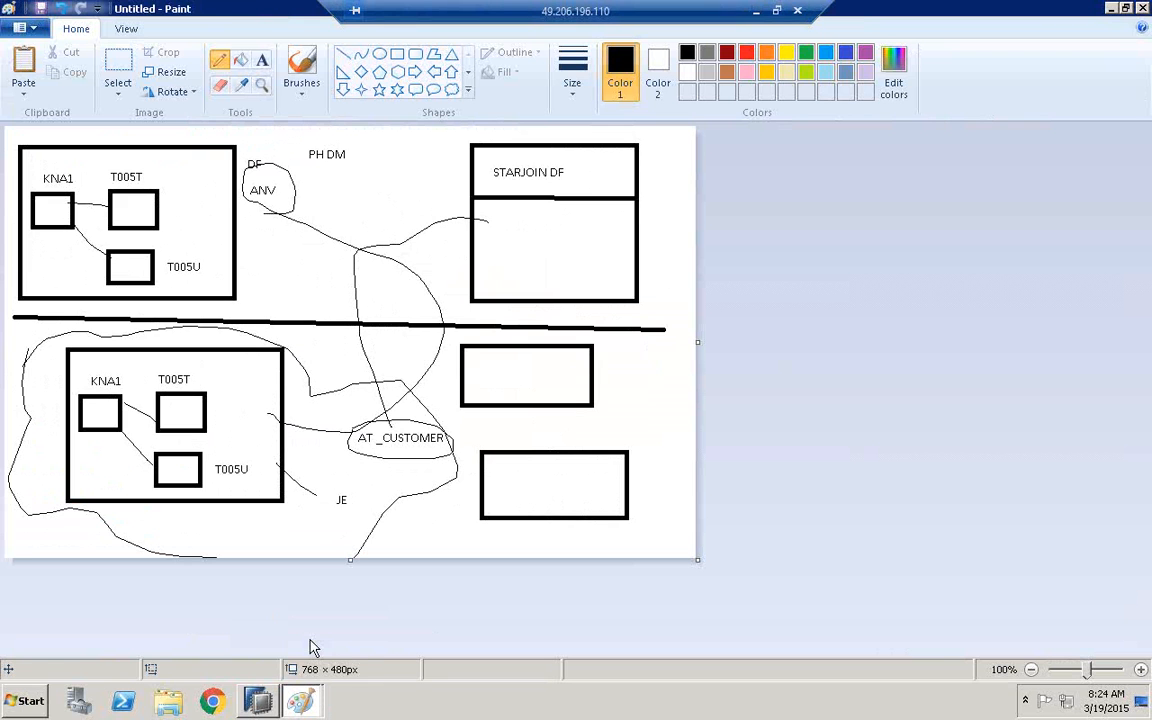
pyautogui.click(30, 704)
pyautogui.write('MSPAINT')
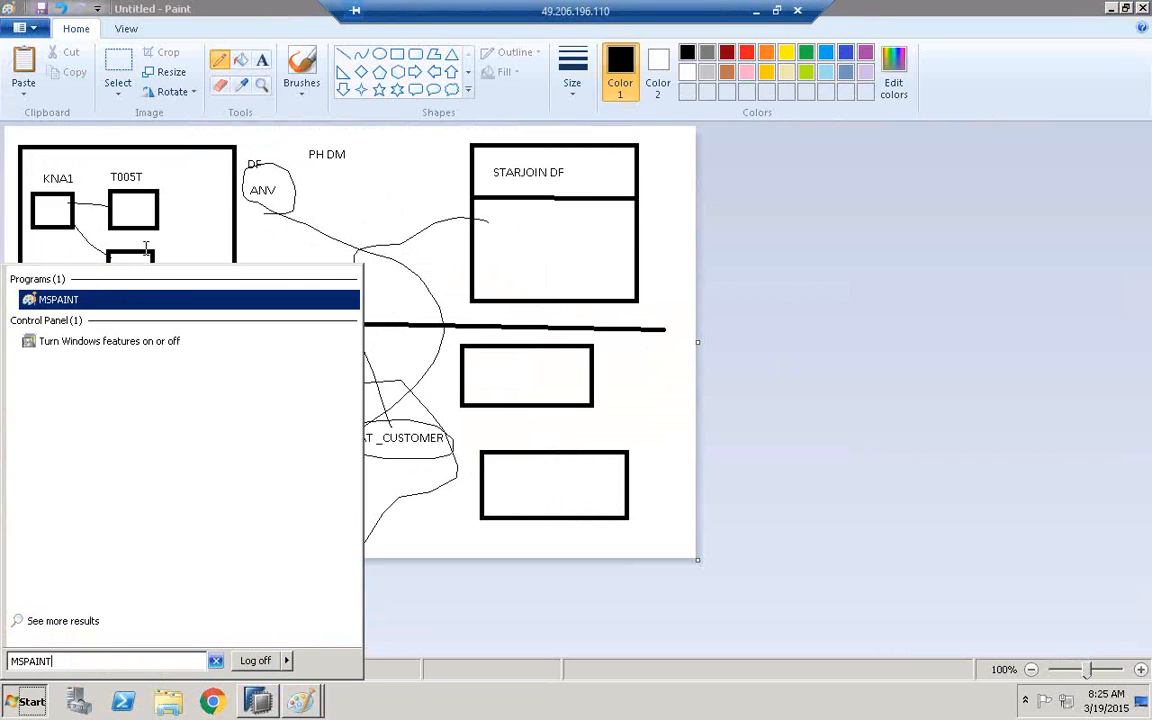
pyautogui.press('Return')
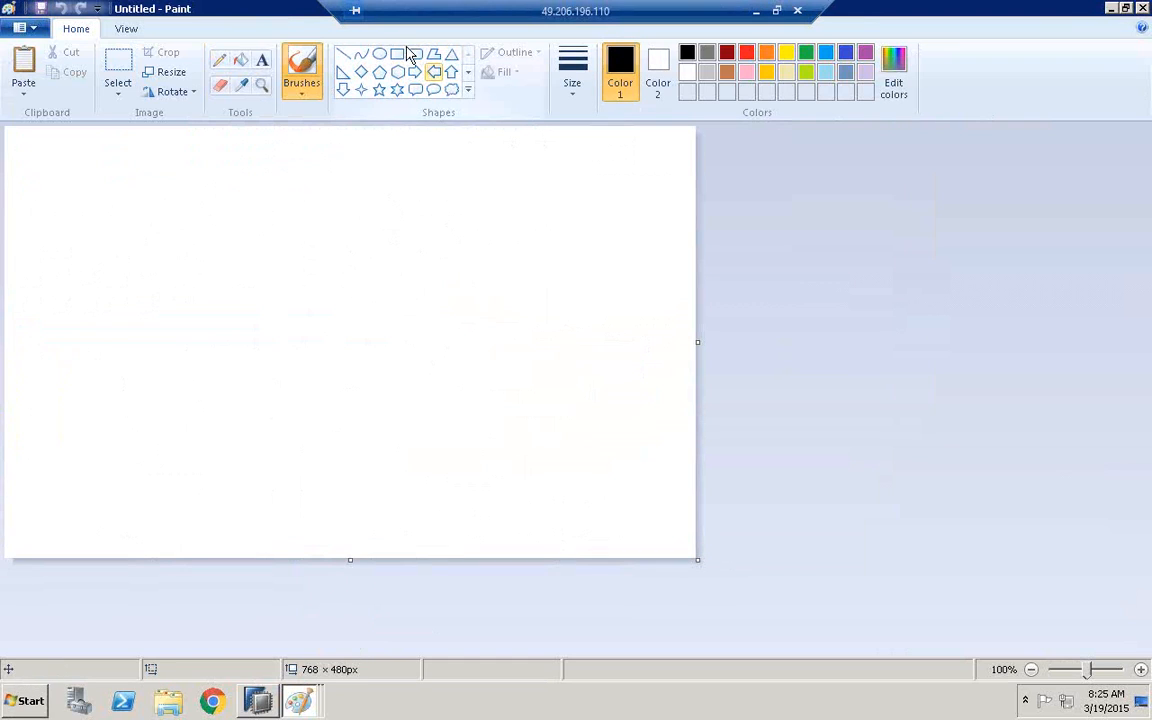
# Draw a black rectangle about 267 × 255 px near the middle of the canvas and write DF inside its upper part
pyautogui.click(400, 56)
pyautogui.moveTo(181, 245); pyautogui.dragTo(424, 476)
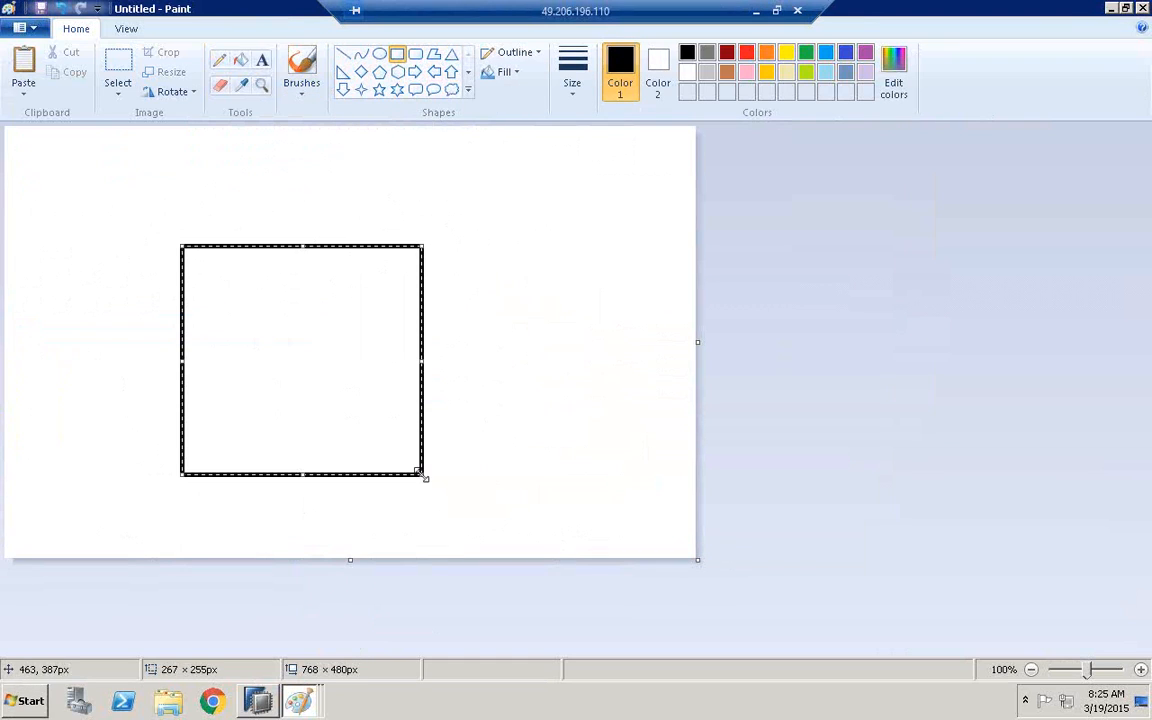
pyautogui.click(262, 60)
pyautogui.click(276, 270)
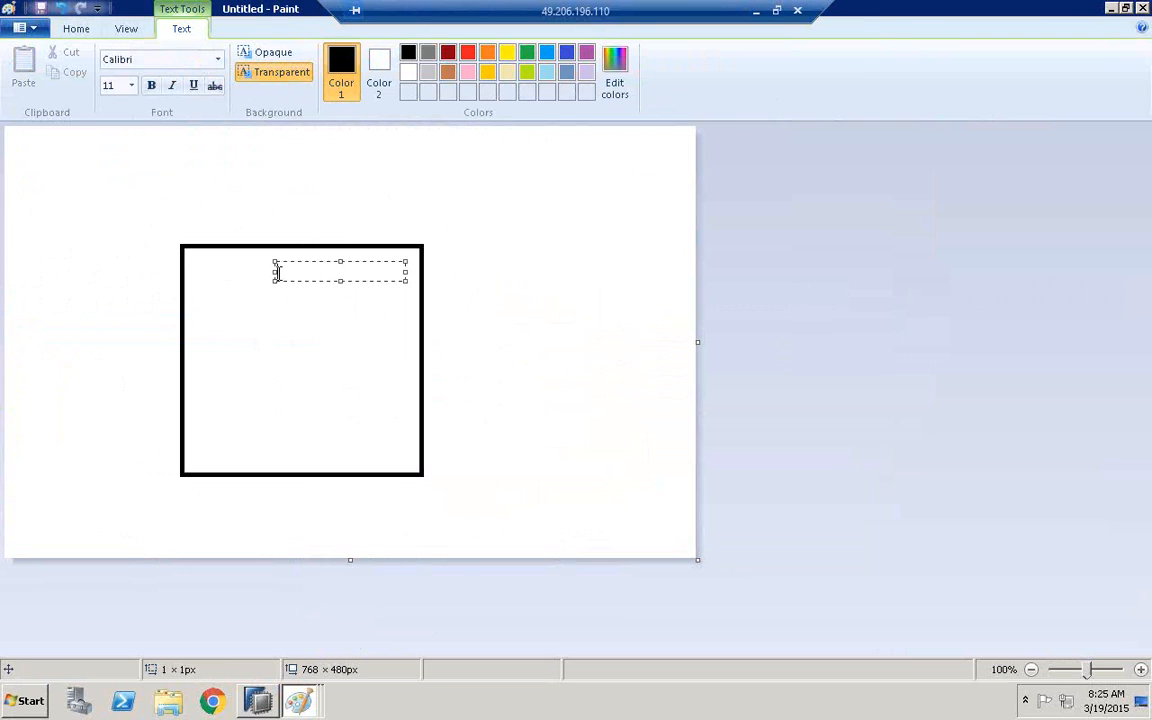
pyautogui.click(327, 147)
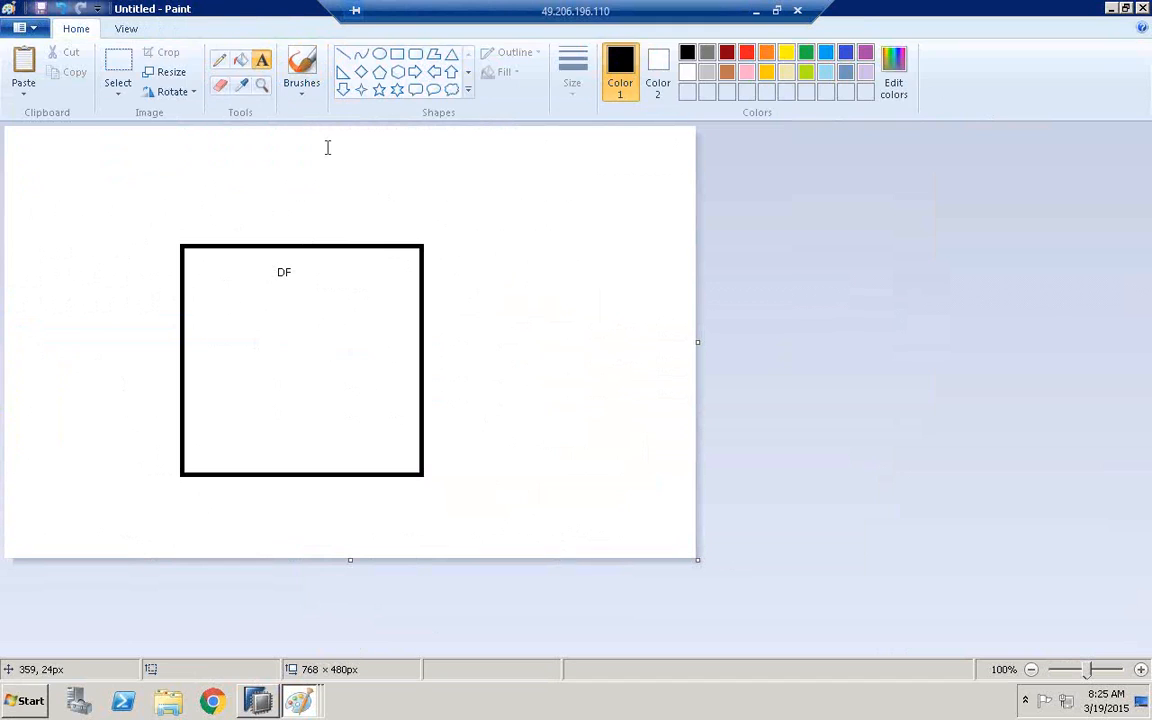
# Circle the DF text with an ellipse and write ANV outside the large rectangle, to its left
pyautogui.click(379, 54)
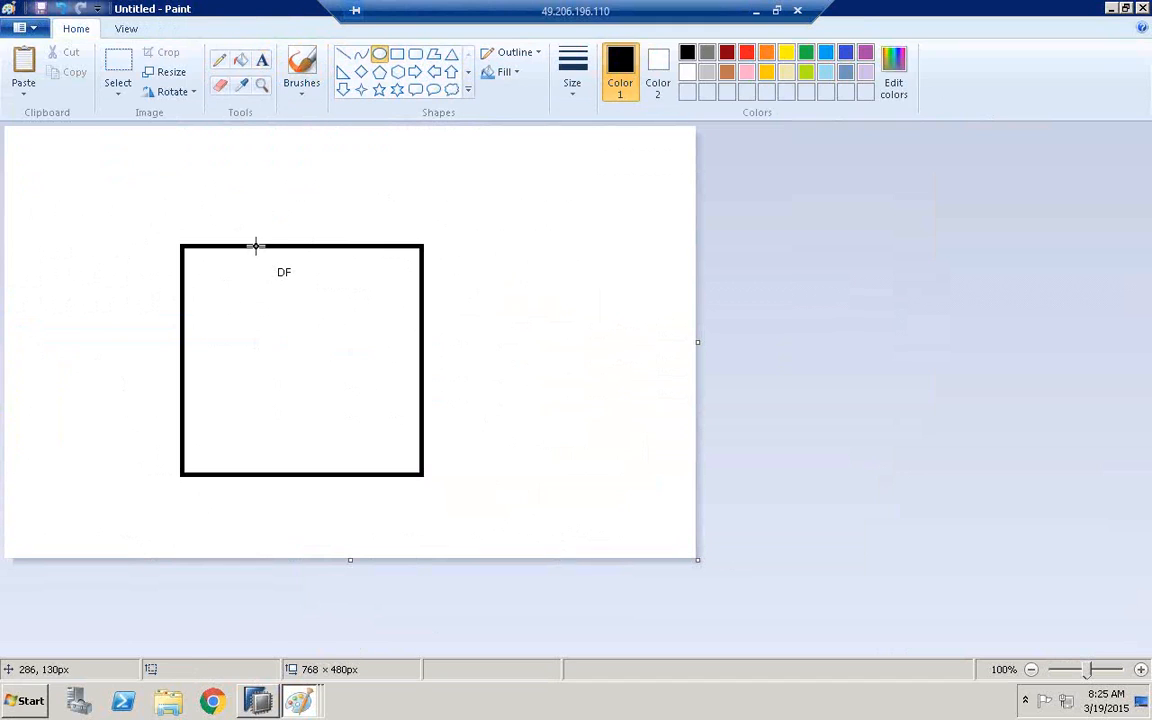
pyautogui.moveTo(254, 247); pyautogui.dragTo(311, 298)
pyautogui.click(338, 273)
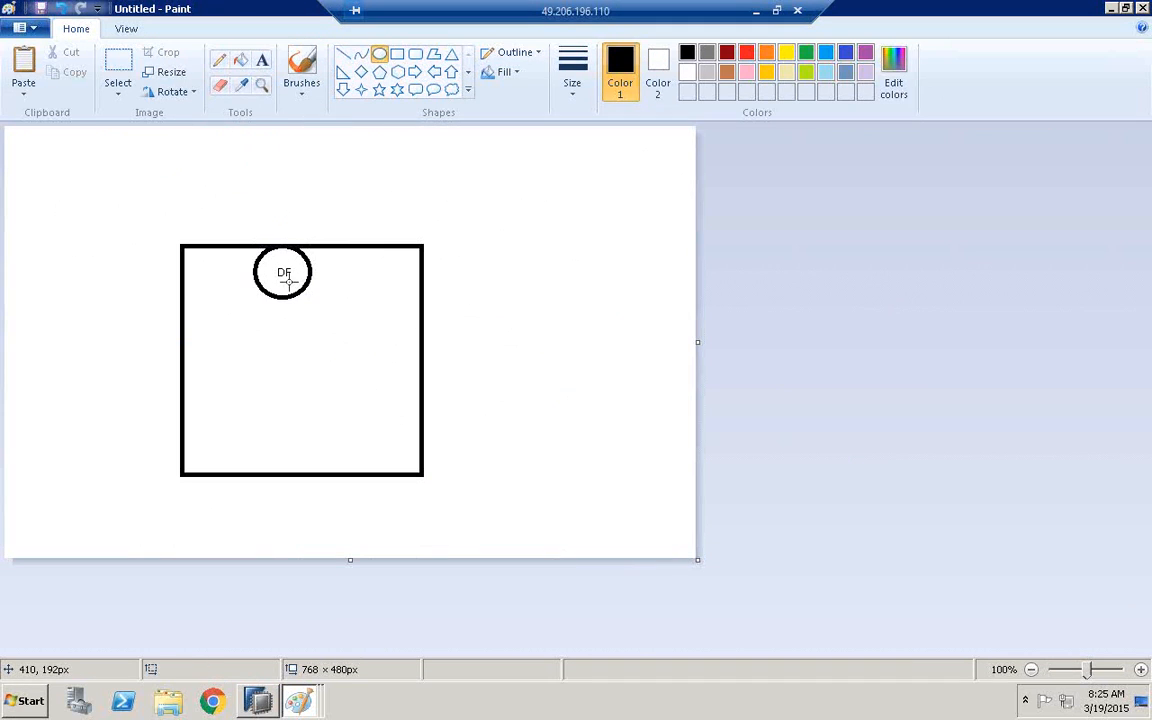
pyautogui.click(262, 59)
pyautogui.click(66, 292)
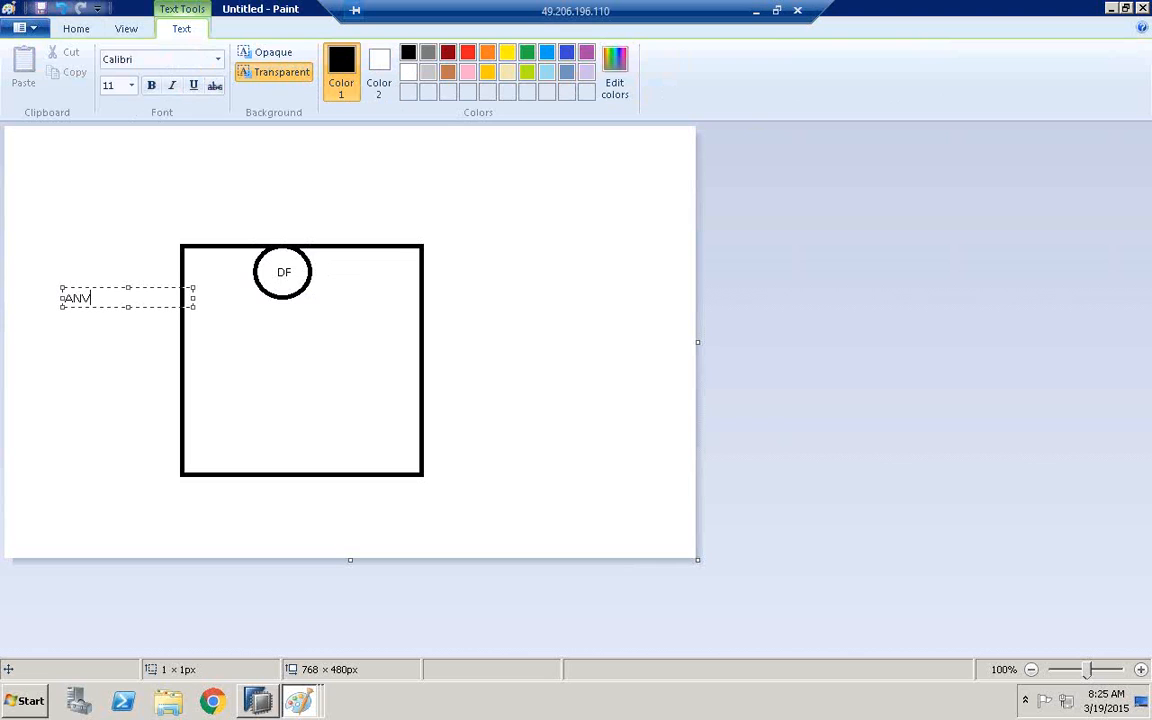
pyautogui.click(342, 273)
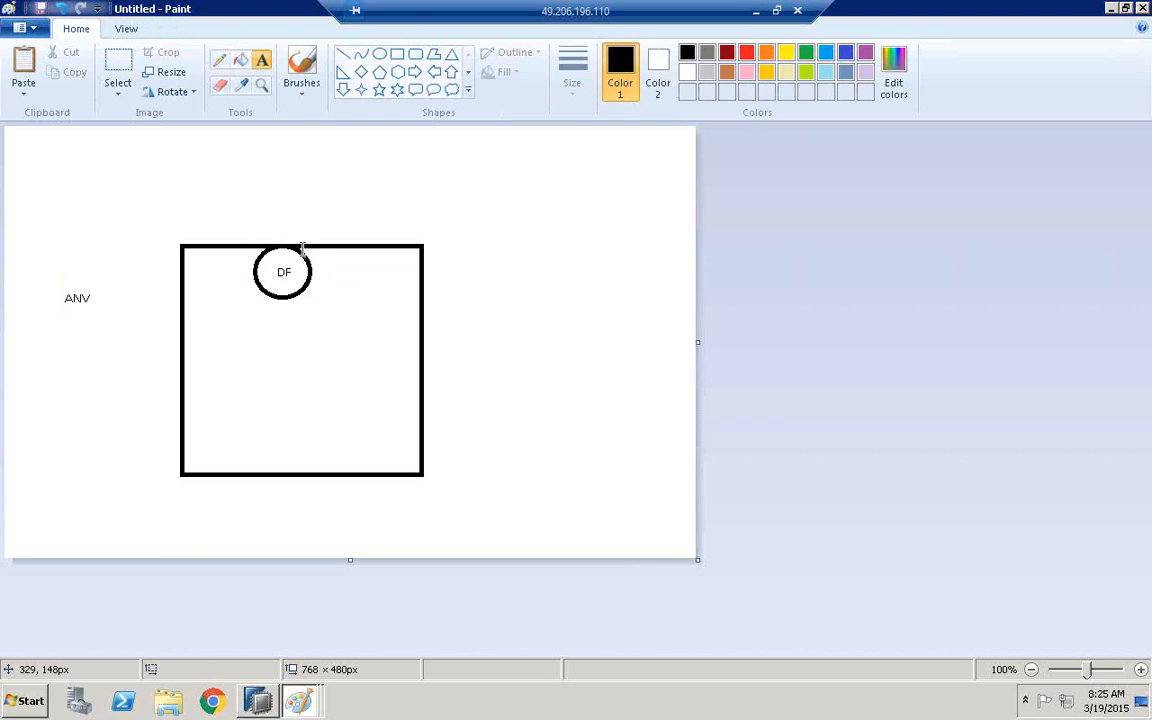
# Draw a freehand line from the DF circle out past the rectangle's right side and label its end BW - STAR SCHEMA
pyautogui.click(220, 61)
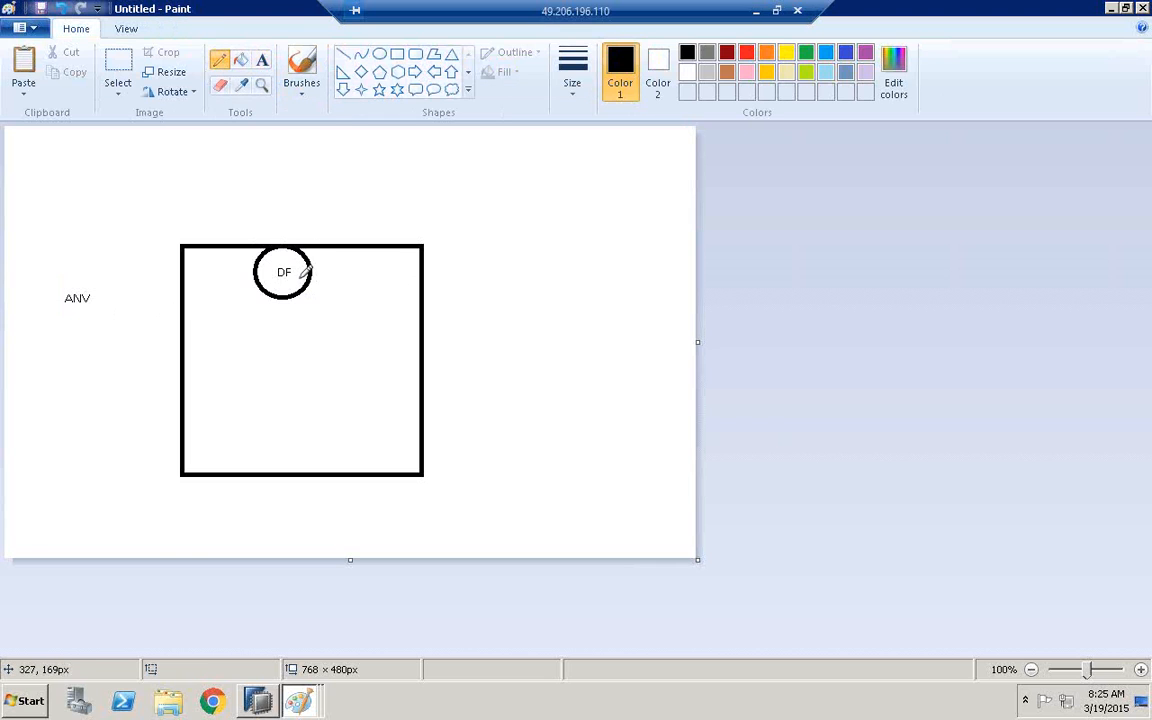
pyautogui.moveTo(521, 241); pyautogui.dragTo(519, 243)
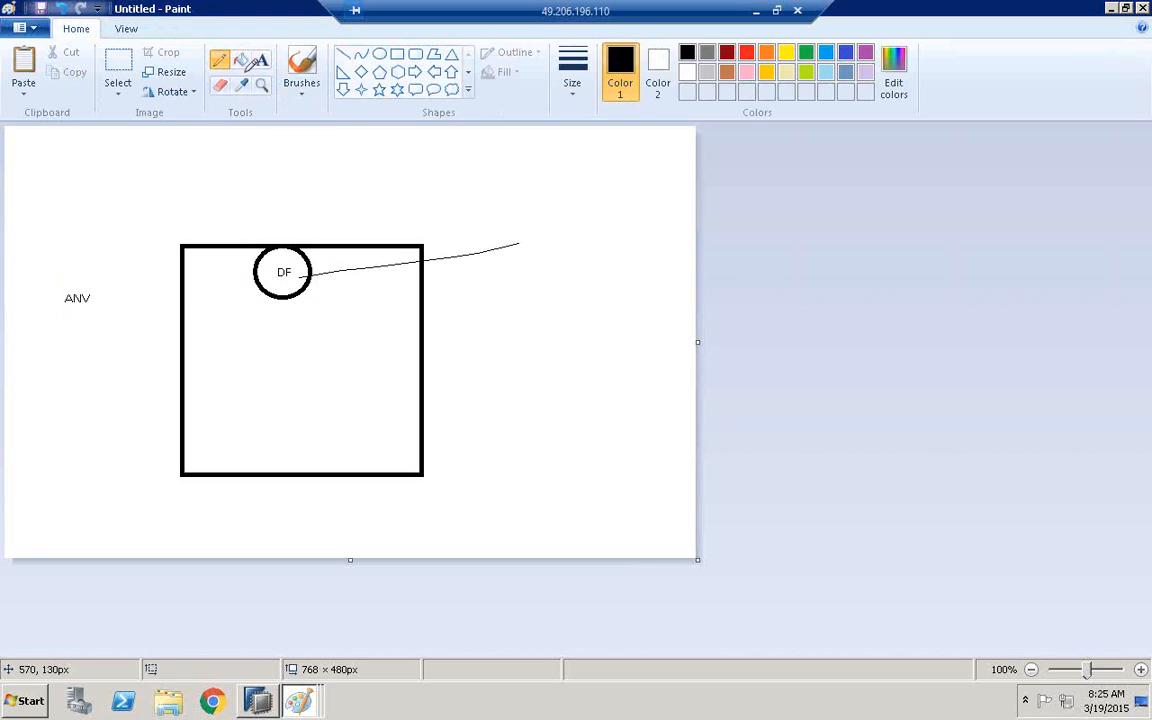
pyautogui.click(262, 59)
pyautogui.click(528, 227)
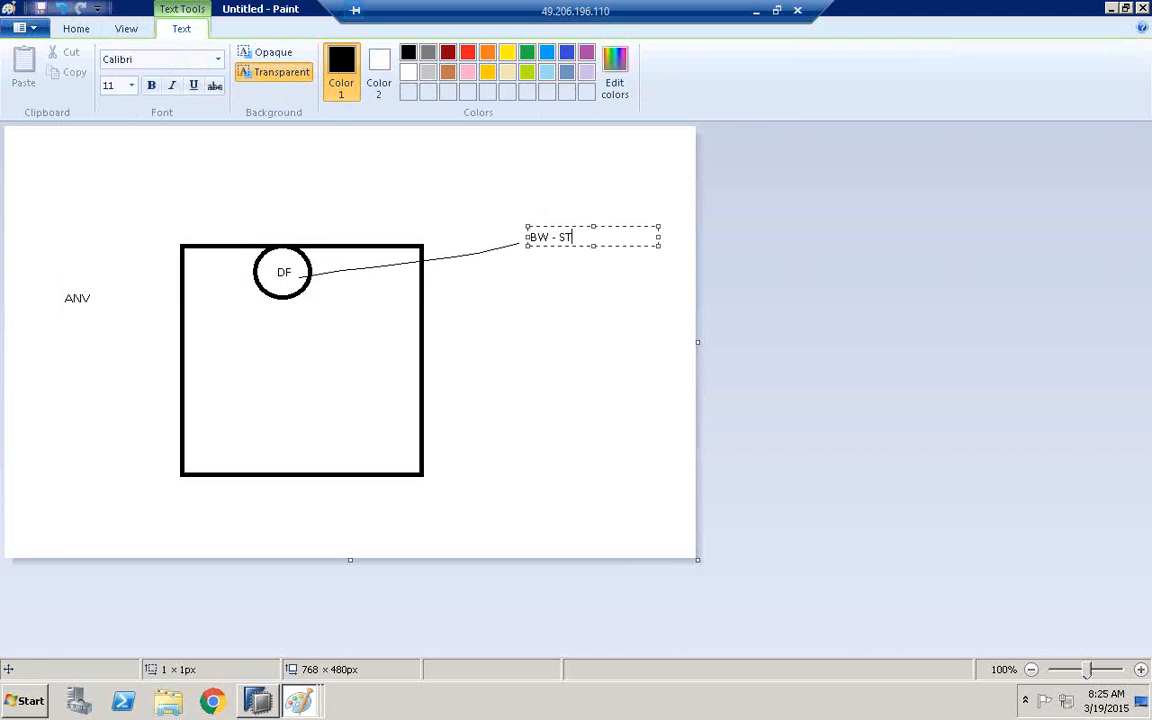
pyautogui.write('BW - STARSCHEMA')
pyautogui.click(588, 237)
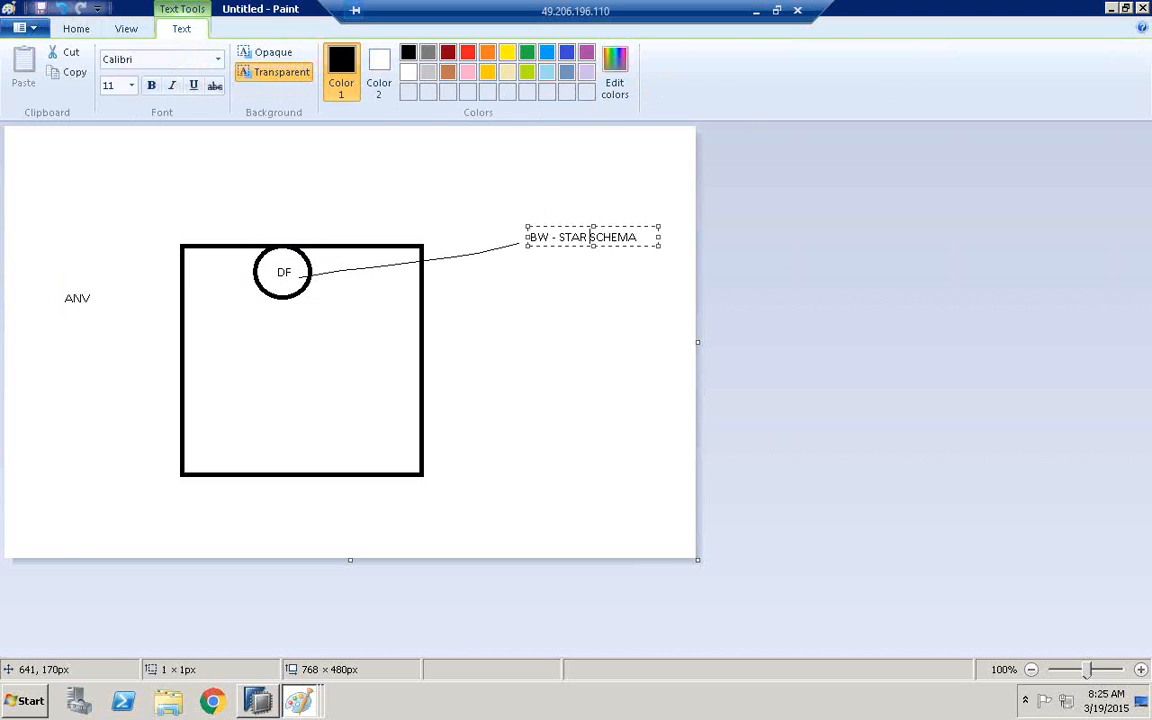
# Add the text OLAP - NATIVE HANA below the BW - STAR SCHEMA label
pyautogui.click(581, 275)
pyautogui.click(577, 263)
pyautogui.write('OLAP')
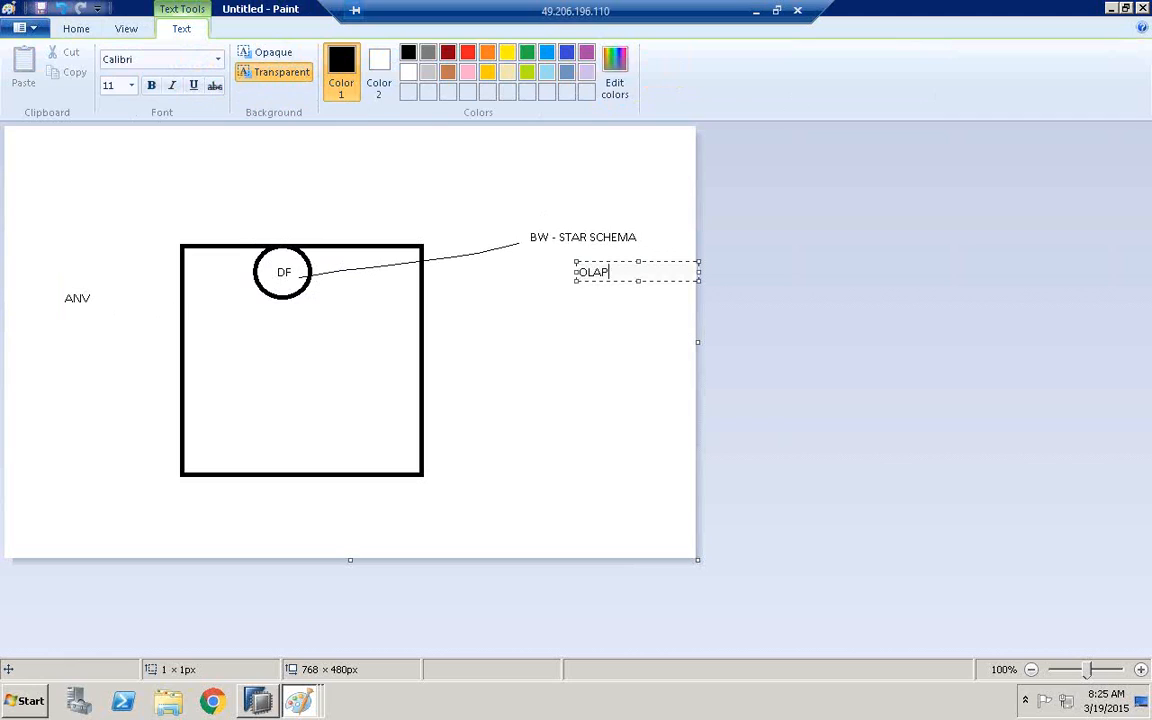
pyautogui.write(' - NAV')
pyautogui.write('IVE HANA')
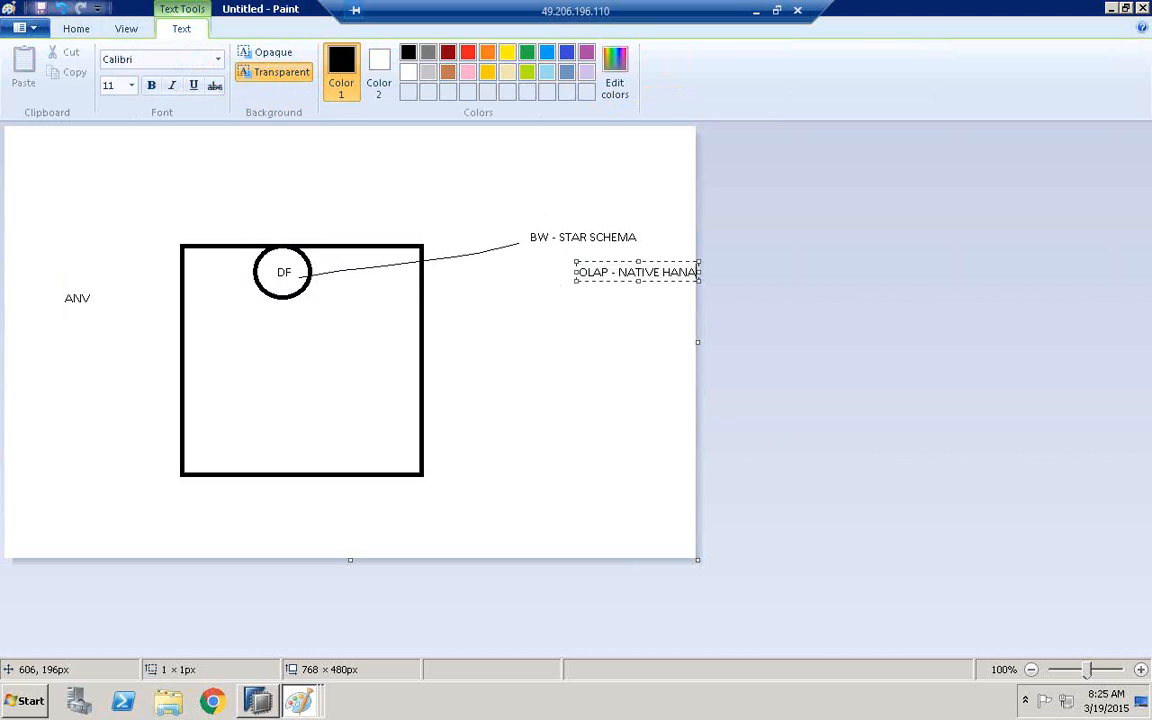
pyautogui.click(558, 264)
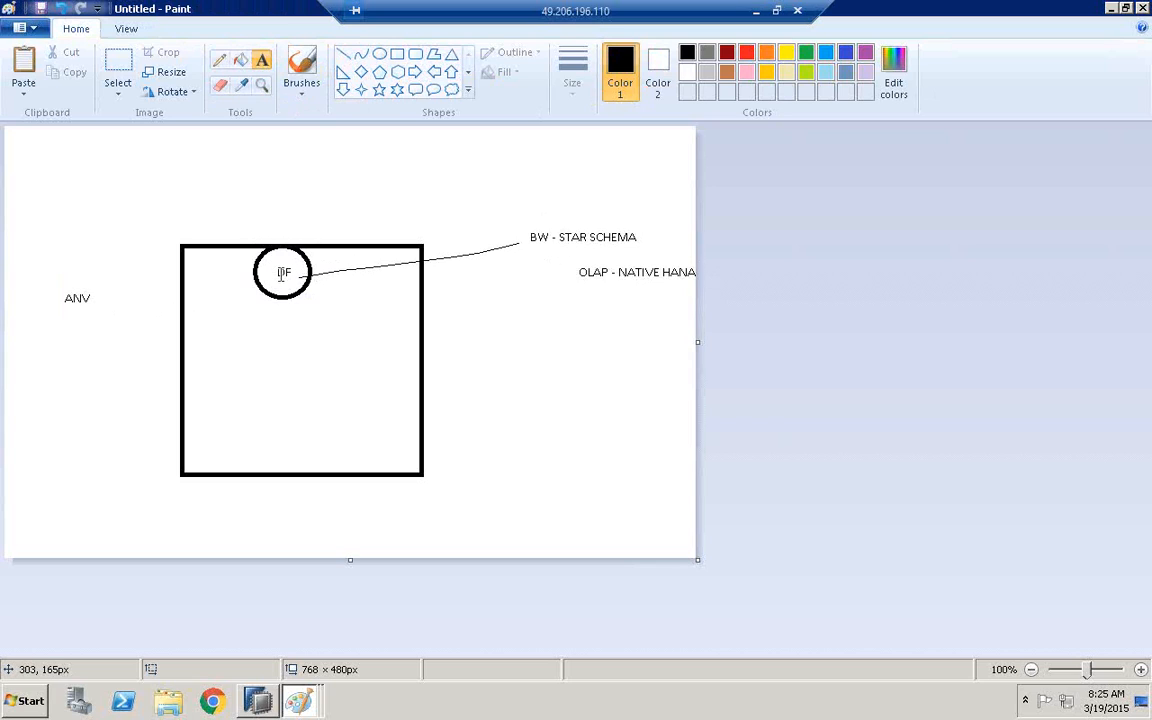
# Draw four small rectangles in two rows of two inside the large rectangle, below the DF circle
pyautogui.click(398, 54)
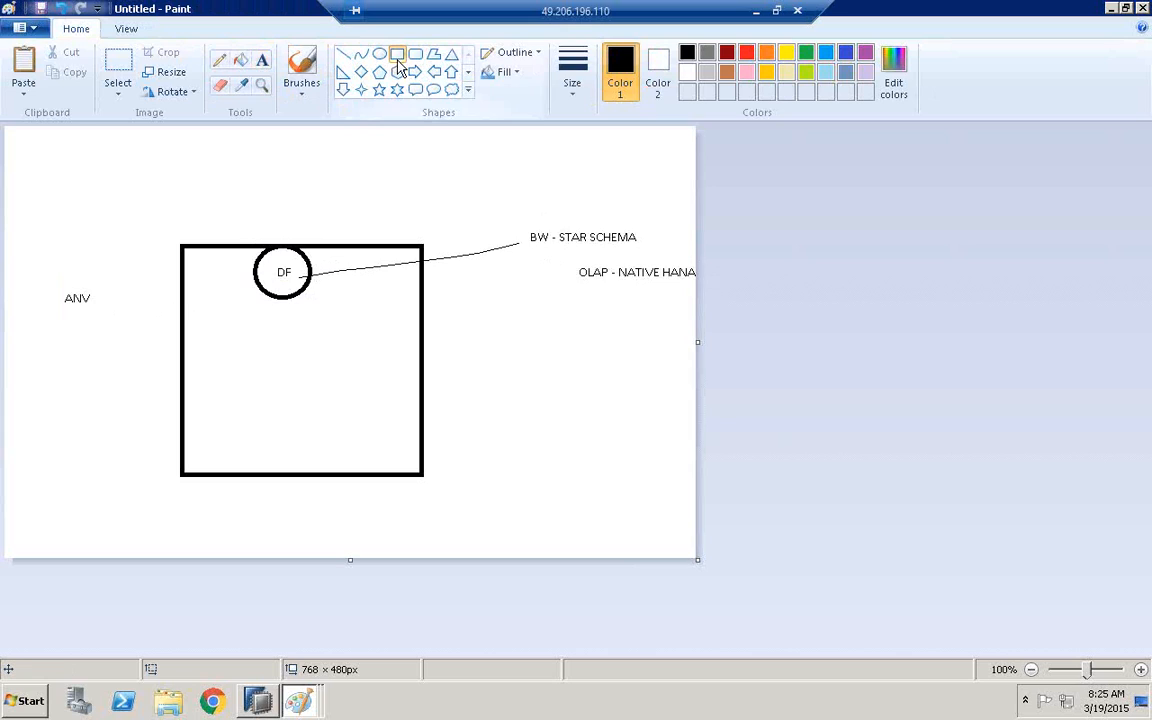
pyautogui.moveTo(200, 320); pyautogui.dragTo(250, 362)
pyautogui.click(288, 316)
pyautogui.moveTo(288, 316); pyautogui.dragTo(337, 358)
pyautogui.click(206, 401)
pyautogui.moveTo(206, 401); pyautogui.dragTo(263, 435)
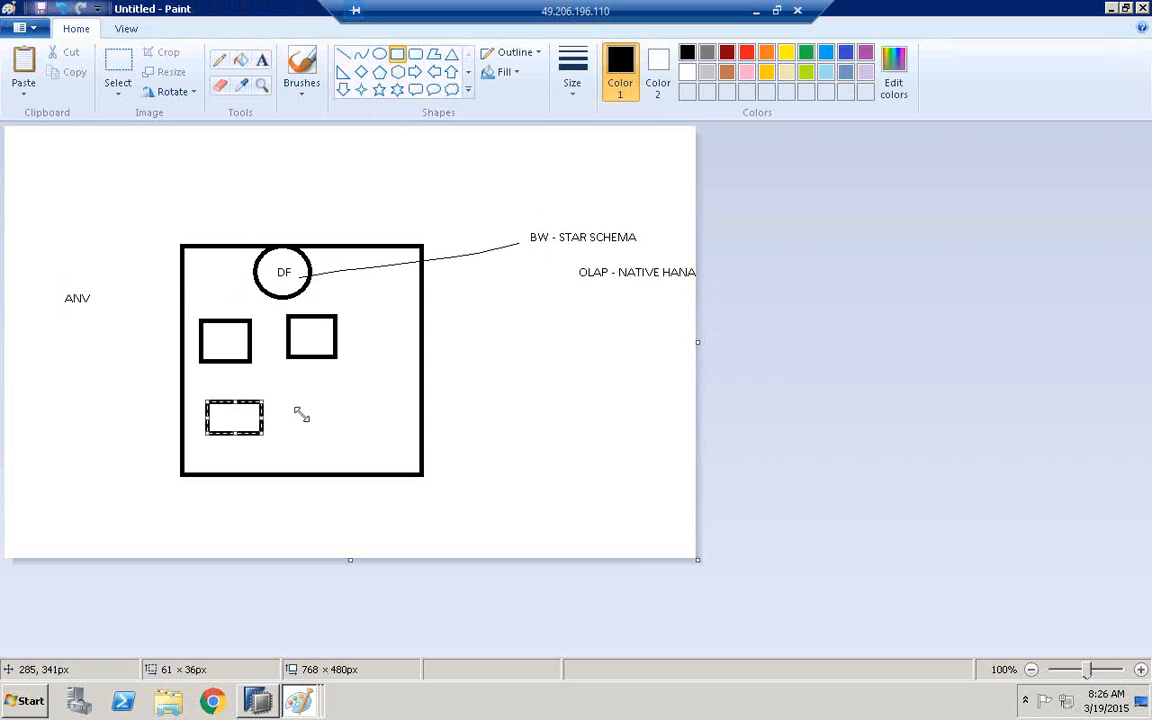
pyautogui.moveTo(307, 397); pyautogui.dragTo(337, 430)
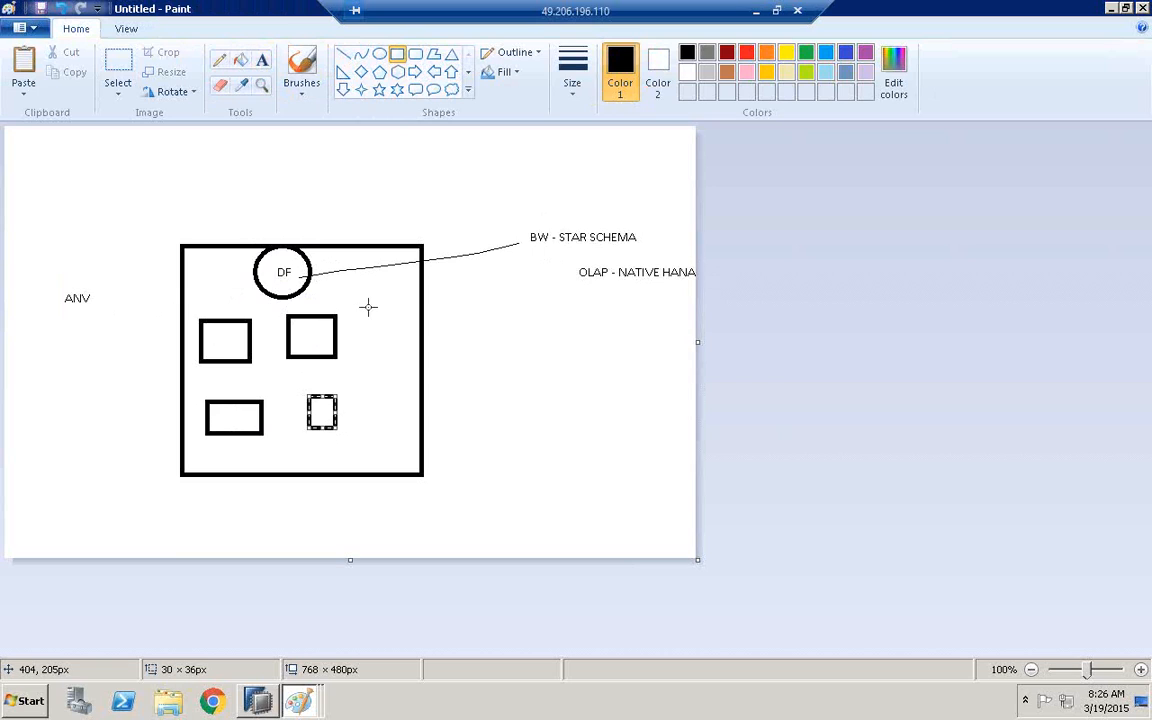
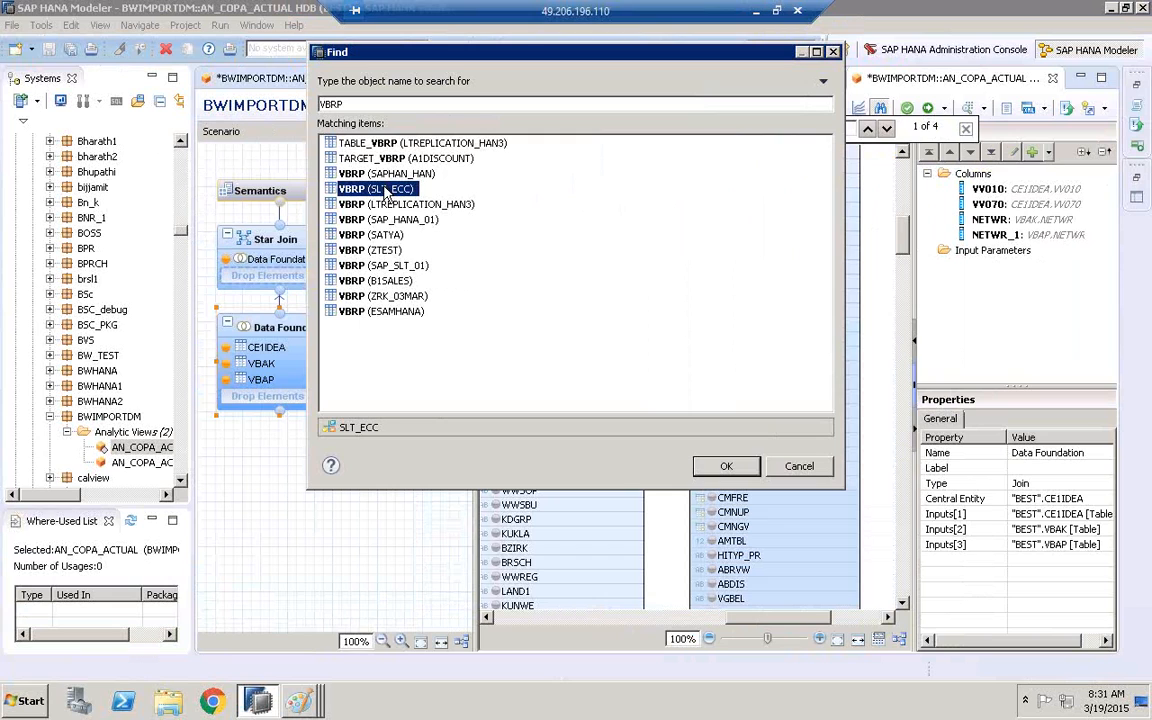
# Add the VBRP table from schema SLT_ECC to the Data Foundation, enlarge the details area and close the column search
pyautogui.click(729, 466)
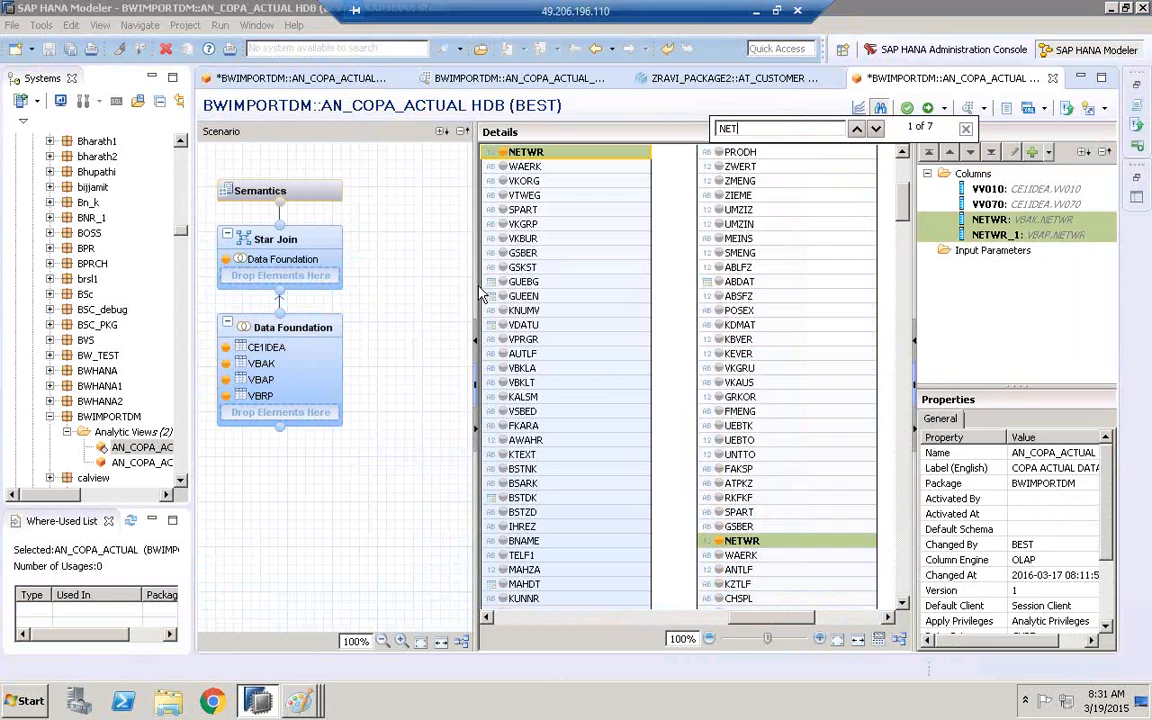
pyautogui.moveTo(476, 287); pyautogui.dragTo(391, 290)
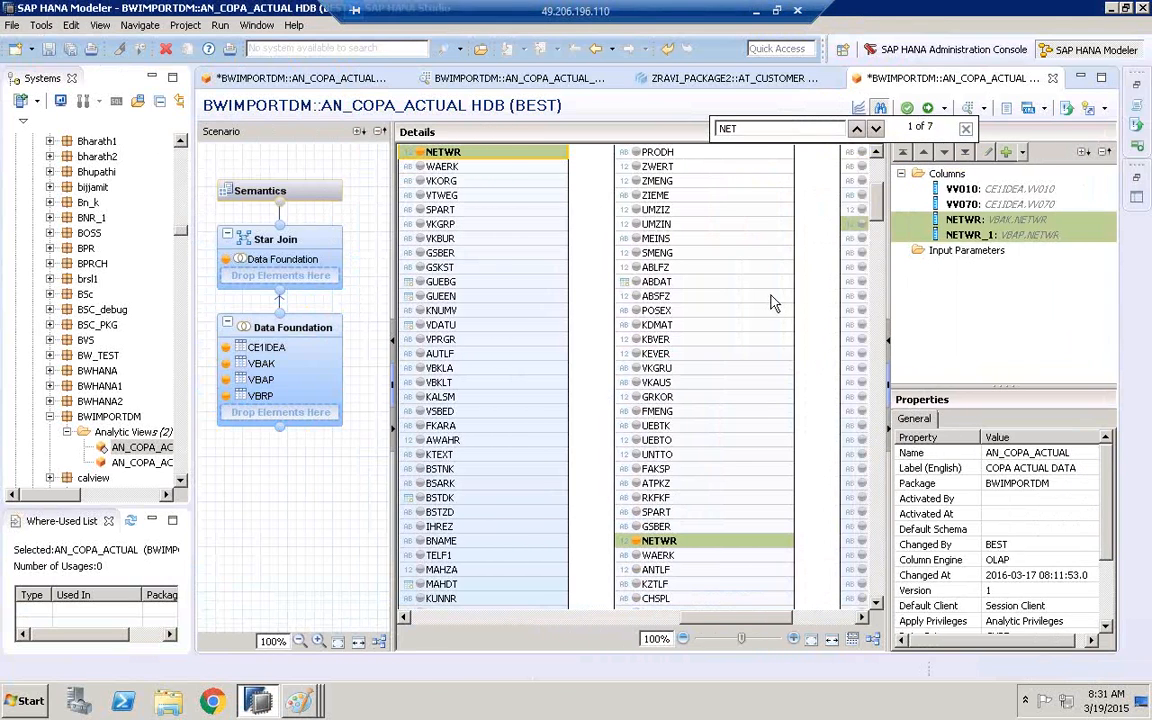
pyautogui.moveTo(889, 297); pyautogui.dragTo(1063, 292)
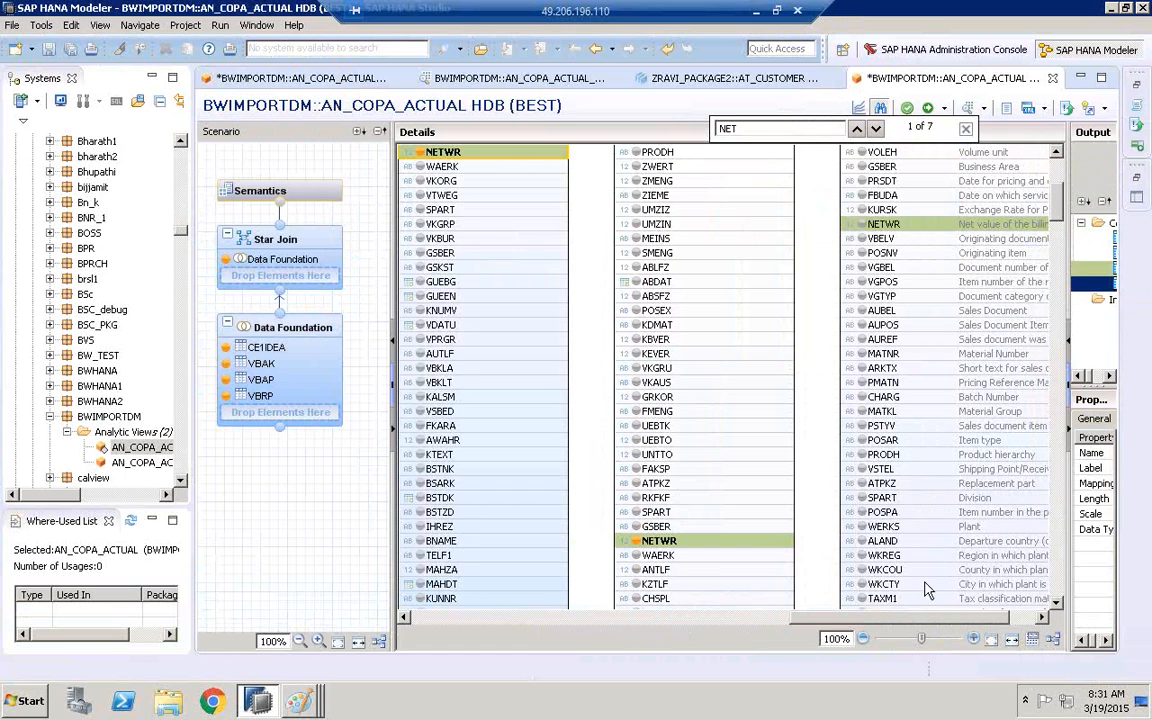
pyautogui.scroll(6, 1058, 211)
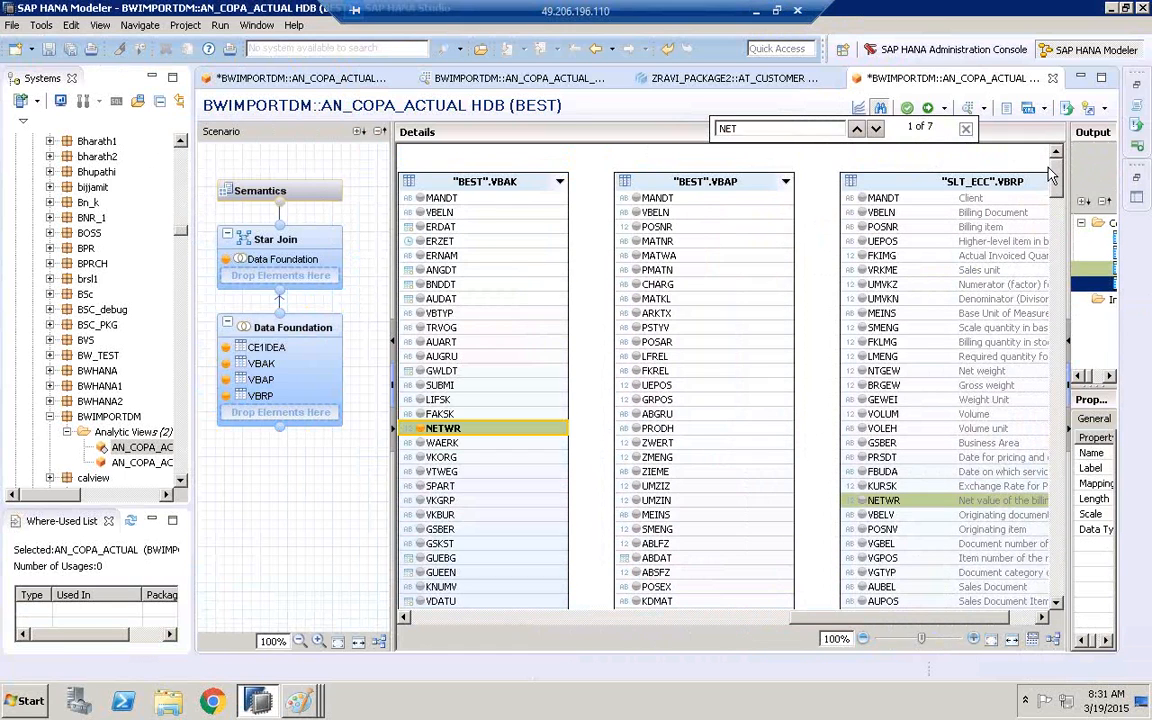
pyautogui.moveTo(850, 618); pyautogui.dragTo(876, 618)
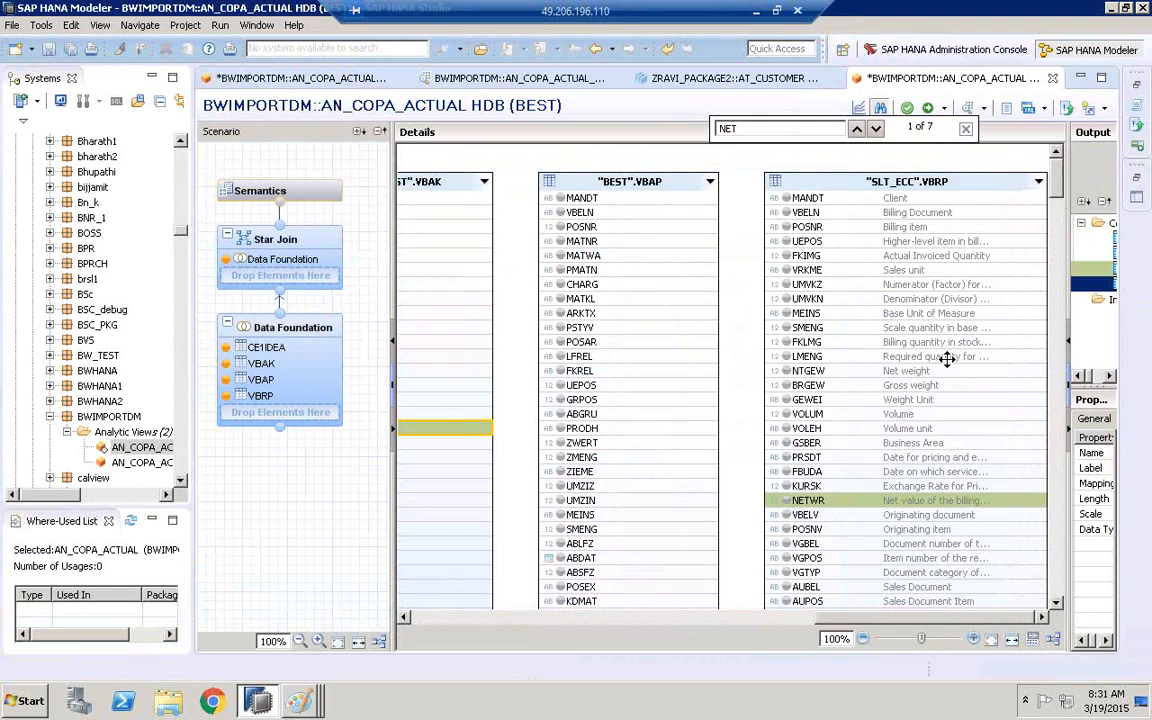
pyautogui.click(966, 130)
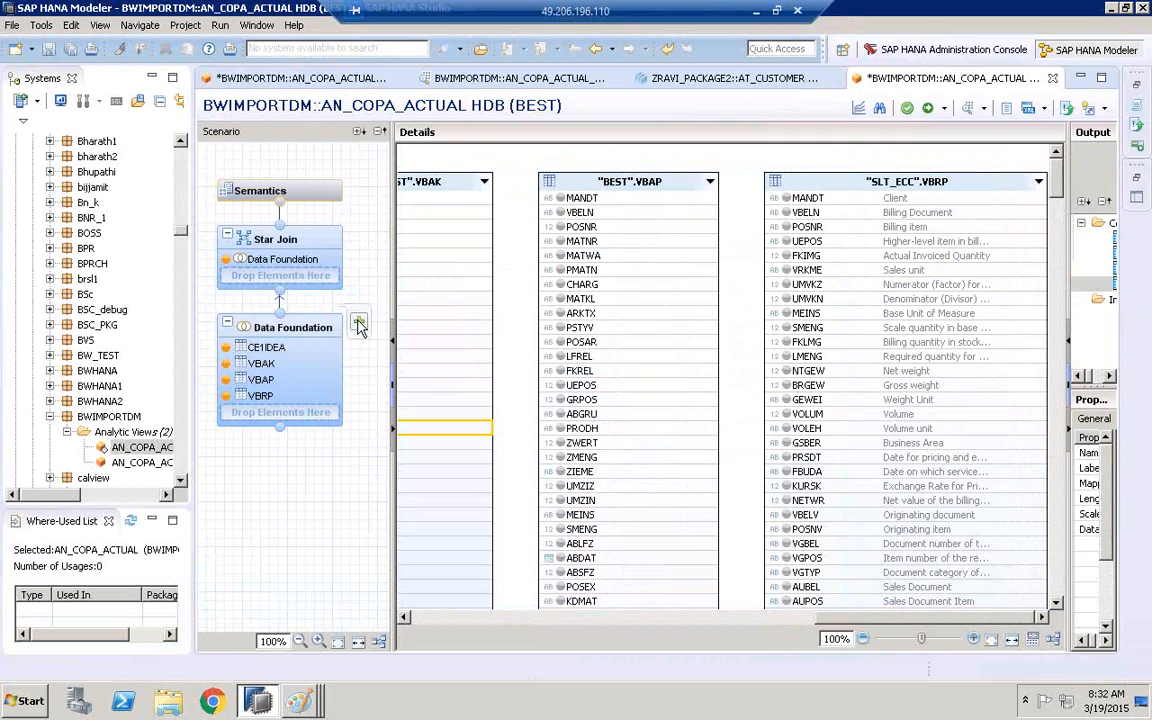
# Find VBAK and add the table from schema LTREPLICATION_HAN to the Data Foundation
pyautogui.hotkey('ctrl', 'f')
pyautogui.write('VBAK')
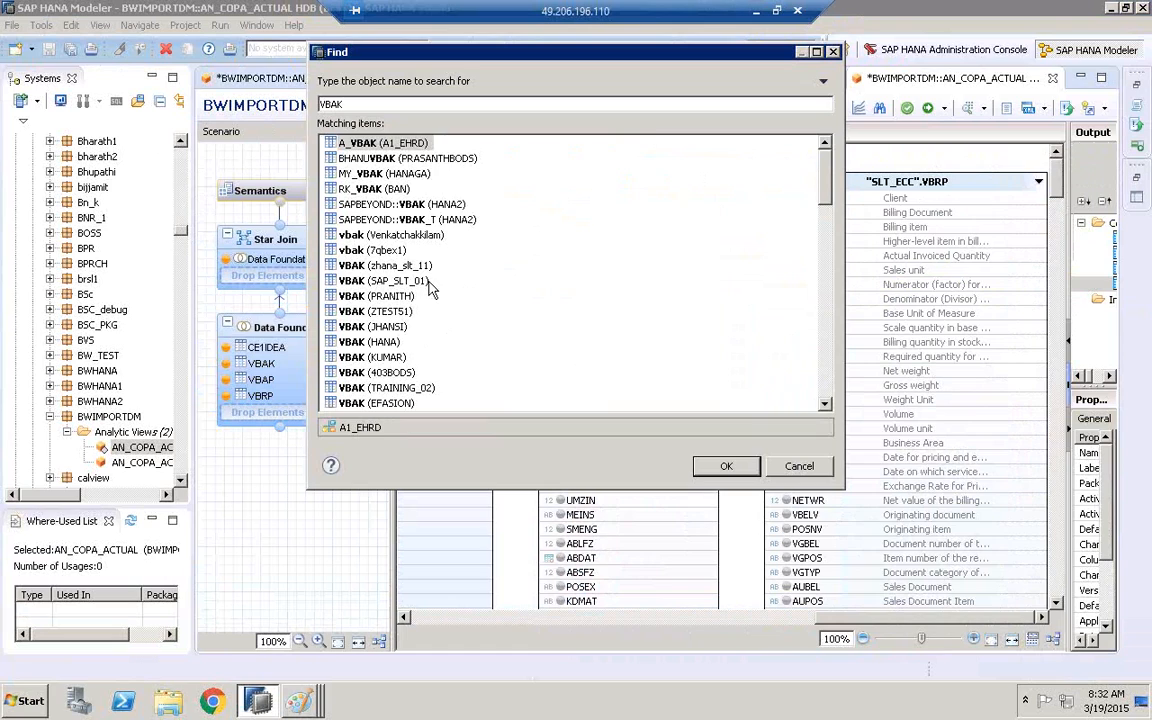
pyautogui.click(425, 281)
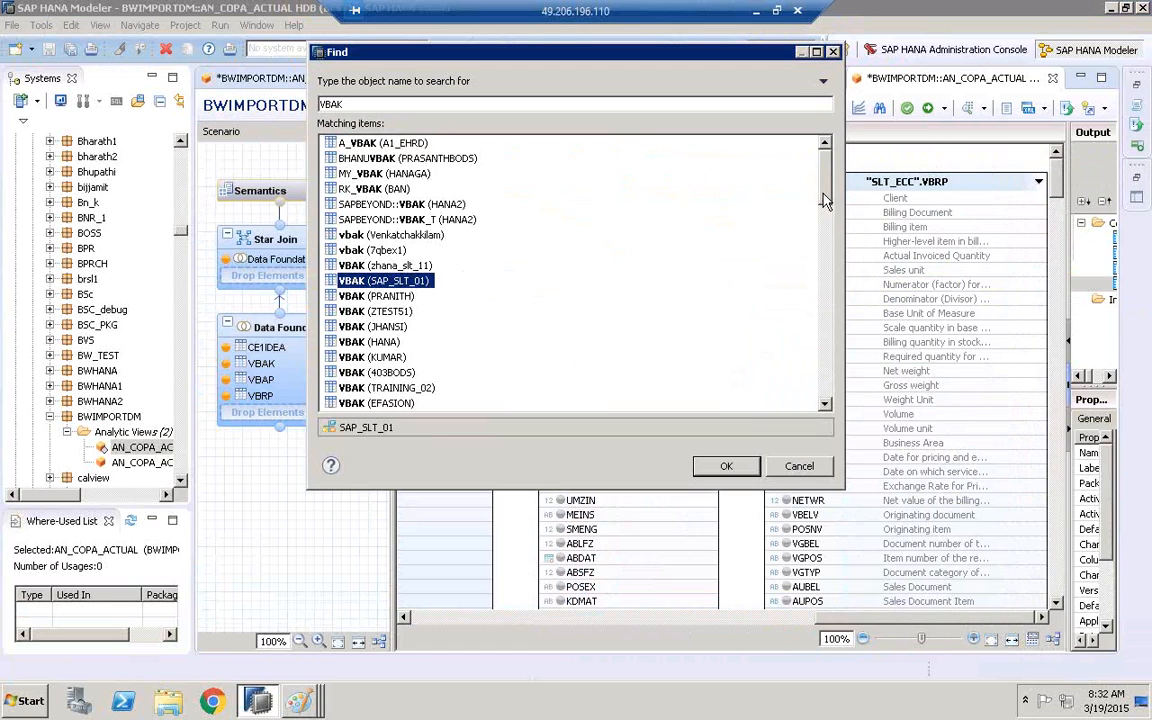
pyautogui.moveTo(825, 203); pyautogui.dragTo(825, 224)
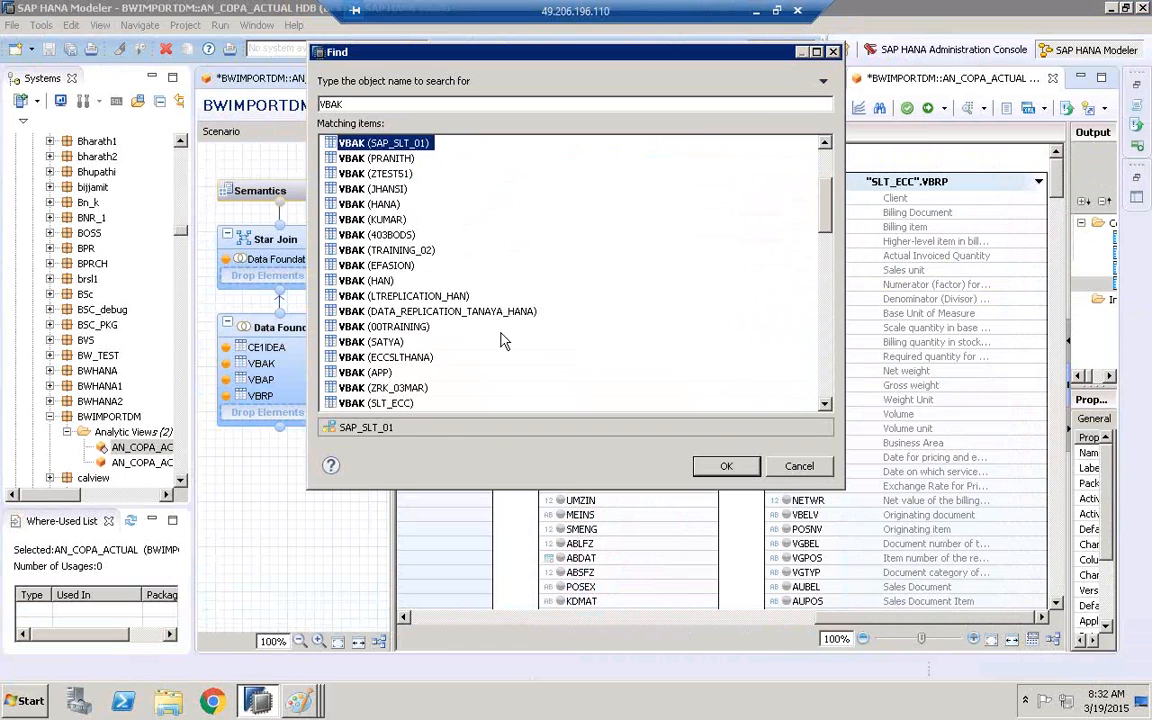
pyautogui.click(420, 296)
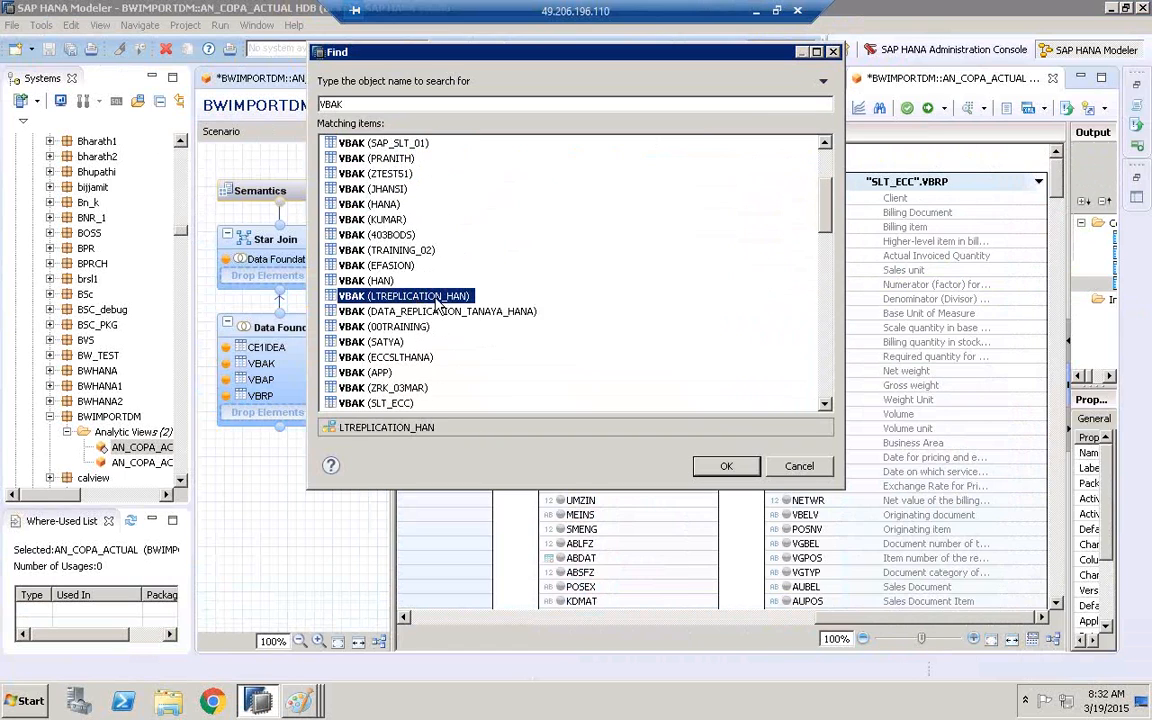
pyautogui.click(718, 467)
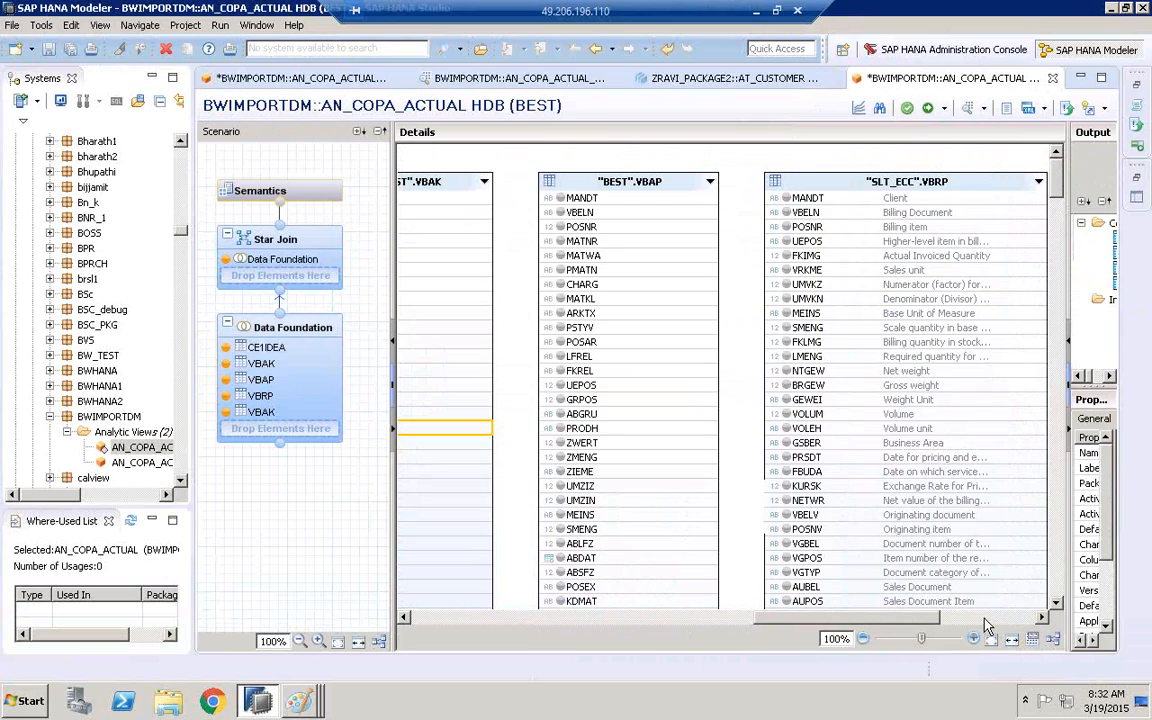
pyautogui.moveTo(935, 618); pyautogui.dragTo(1022, 619)
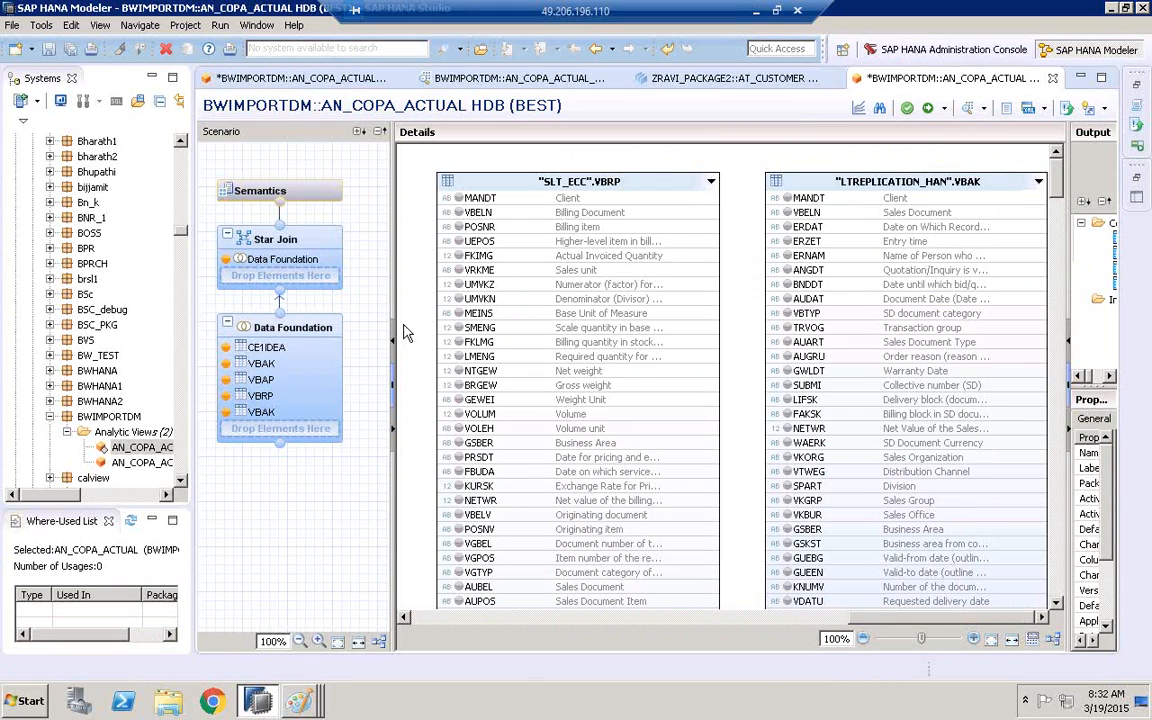
# Join VBELN of the LTREPLICATION_HAN VBAK table to AUBEL of the SLT_ECC VBRP table
pyautogui.moveTo(286, 305); pyautogui.dragTo(258, 305)
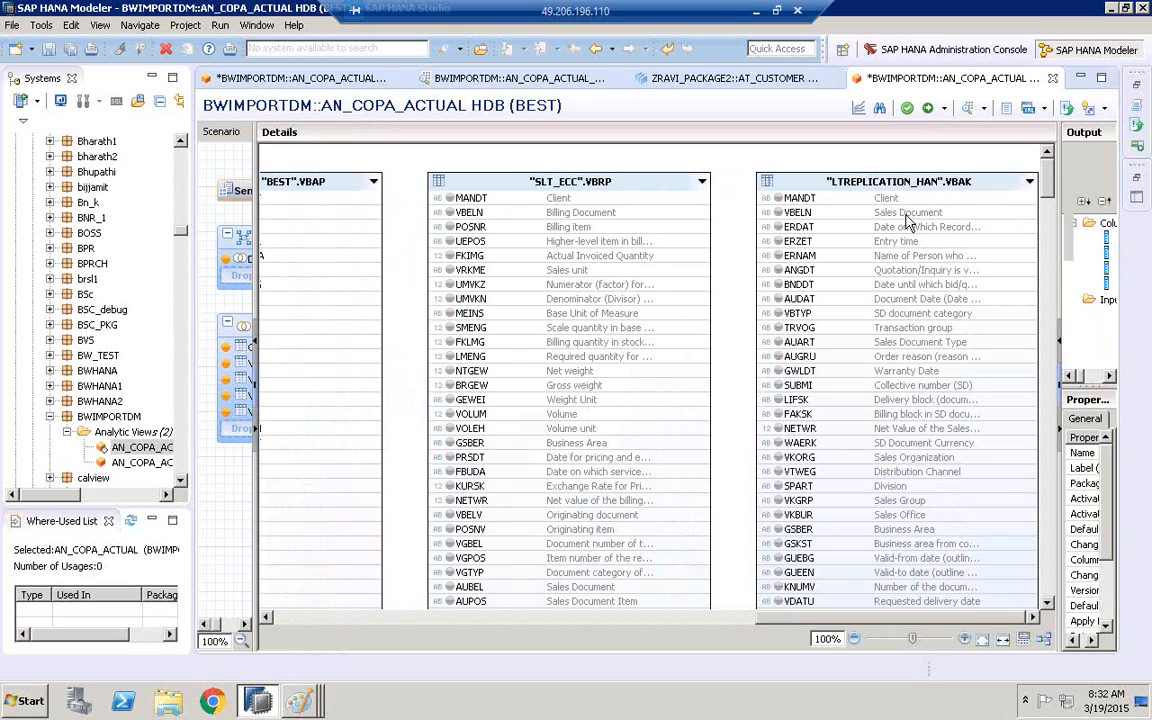
pyautogui.moveTo(912, 214)
pyautogui.moveTo(1048, 178); pyautogui.dragTo(1050, 203)
pyautogui.click(553, 464)
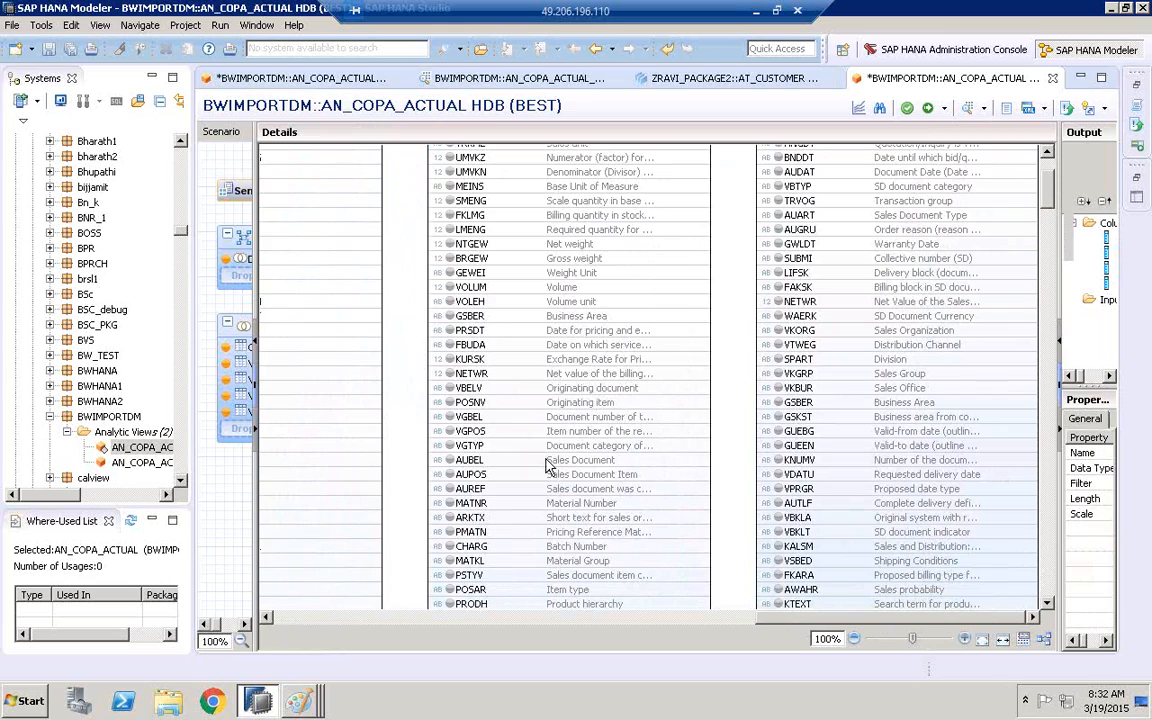
pyautogui.moveTo(583, 470)
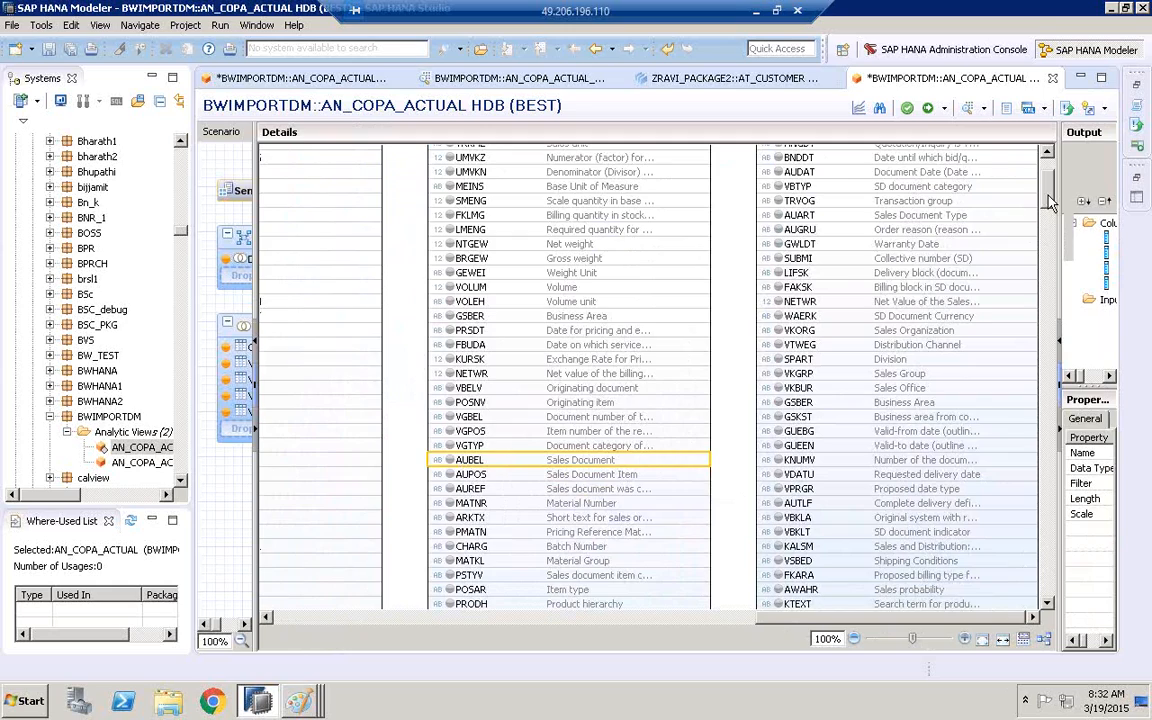
pyautogui.scroll(3, 1050, 201)
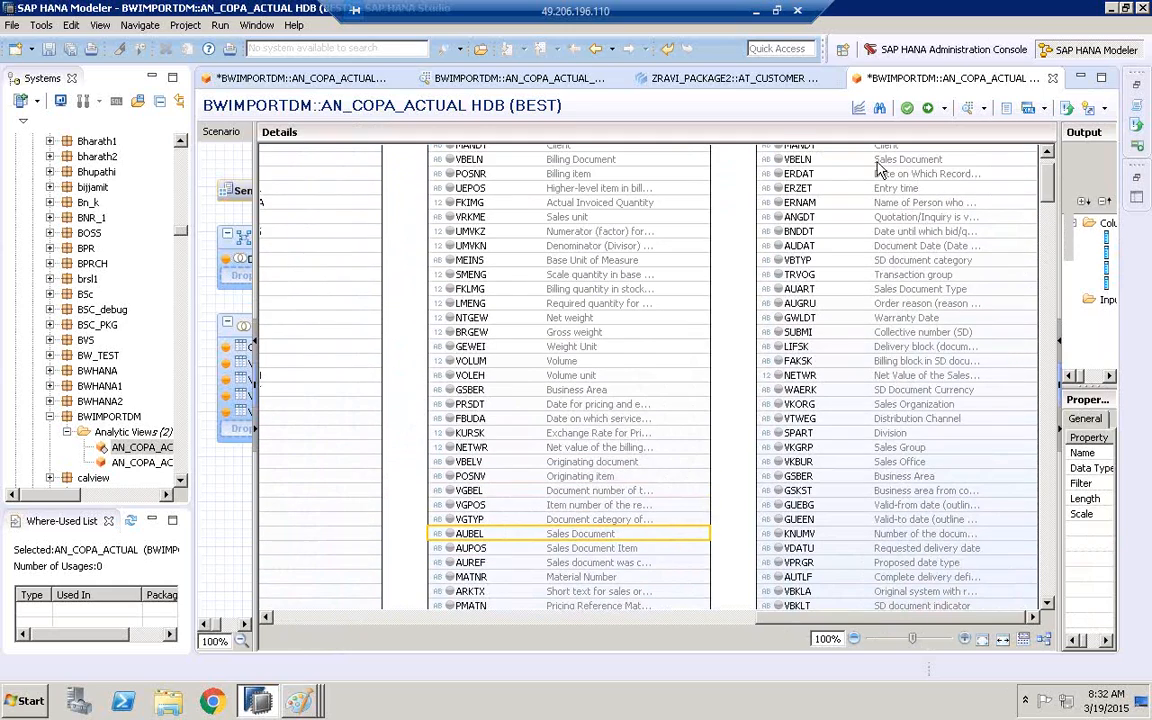
pyautogui.moveTo(768, 162); pyautogui.dragTo(700, 452)
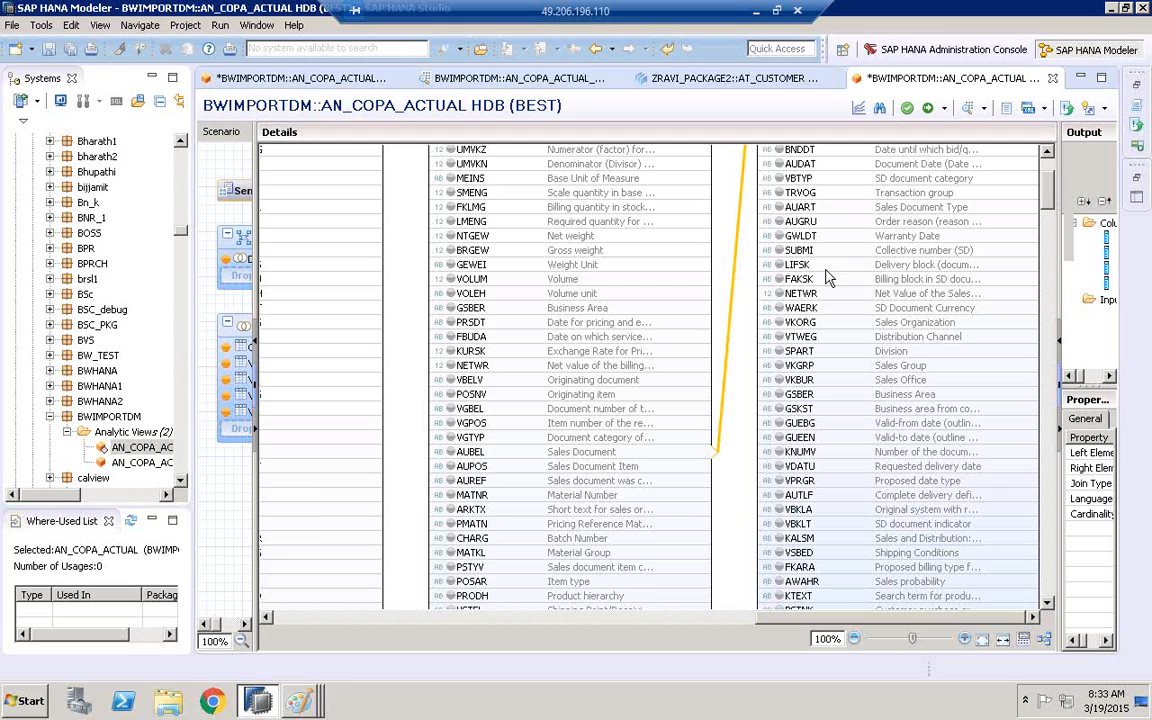
# Add VBELN from both the LTREPLICATION_HAN VBAK table and the SLT_ECC VBRP table to the output columns
pyautogui.moveTo(651, 399)
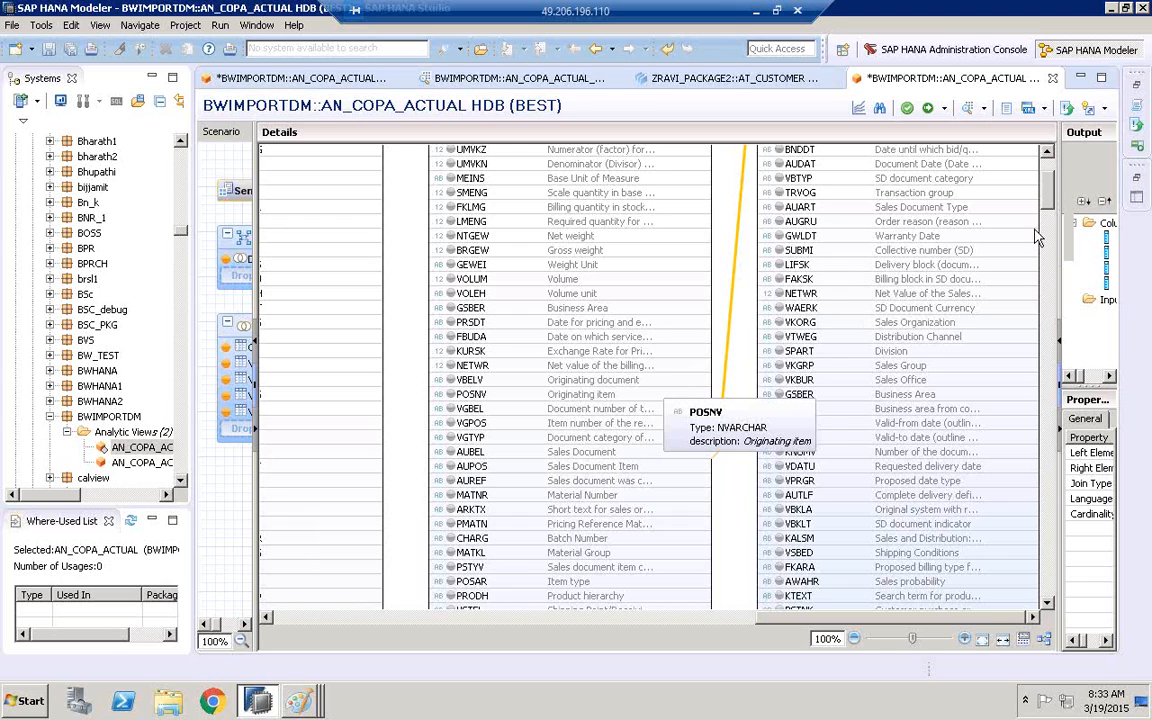
pyautogui.scroll(3, 1048, 207)
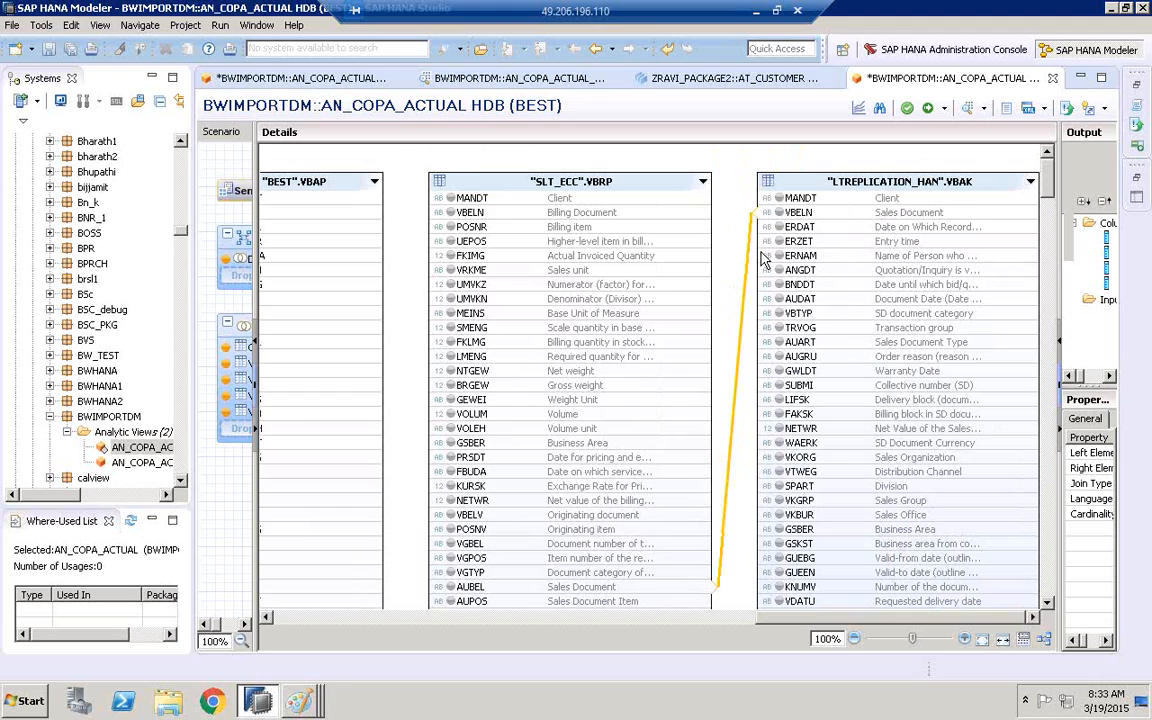
pyautogui.click(788, 214)
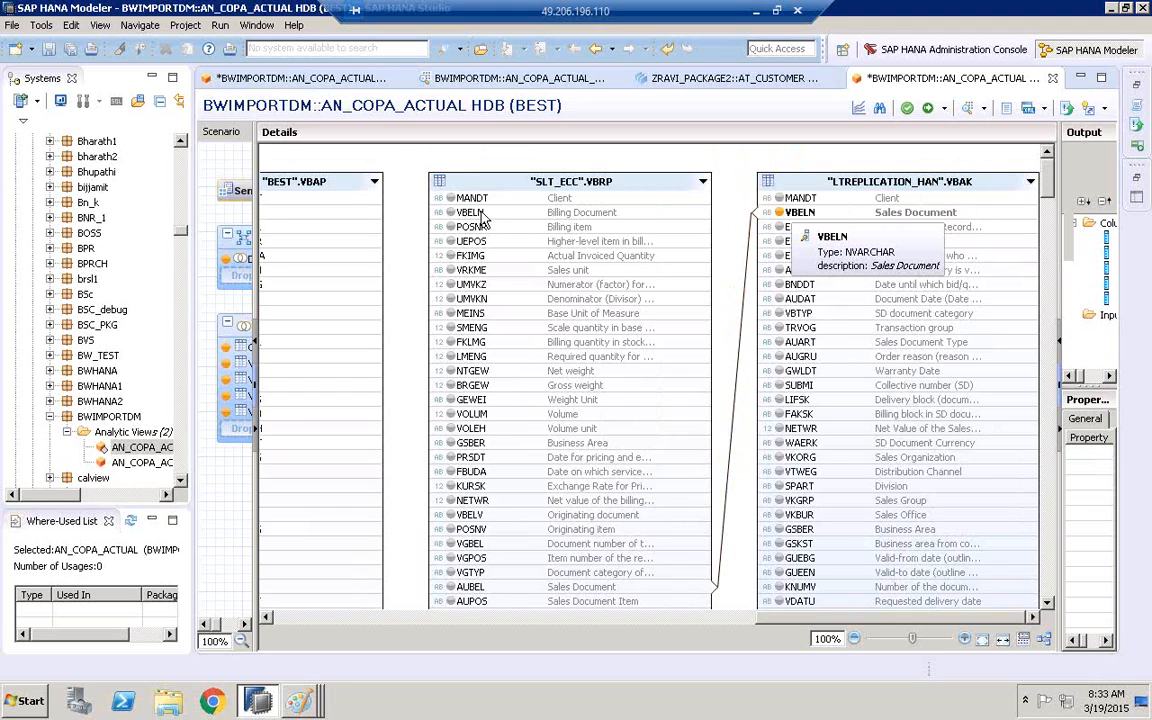
pyautogui.click(449, 216)
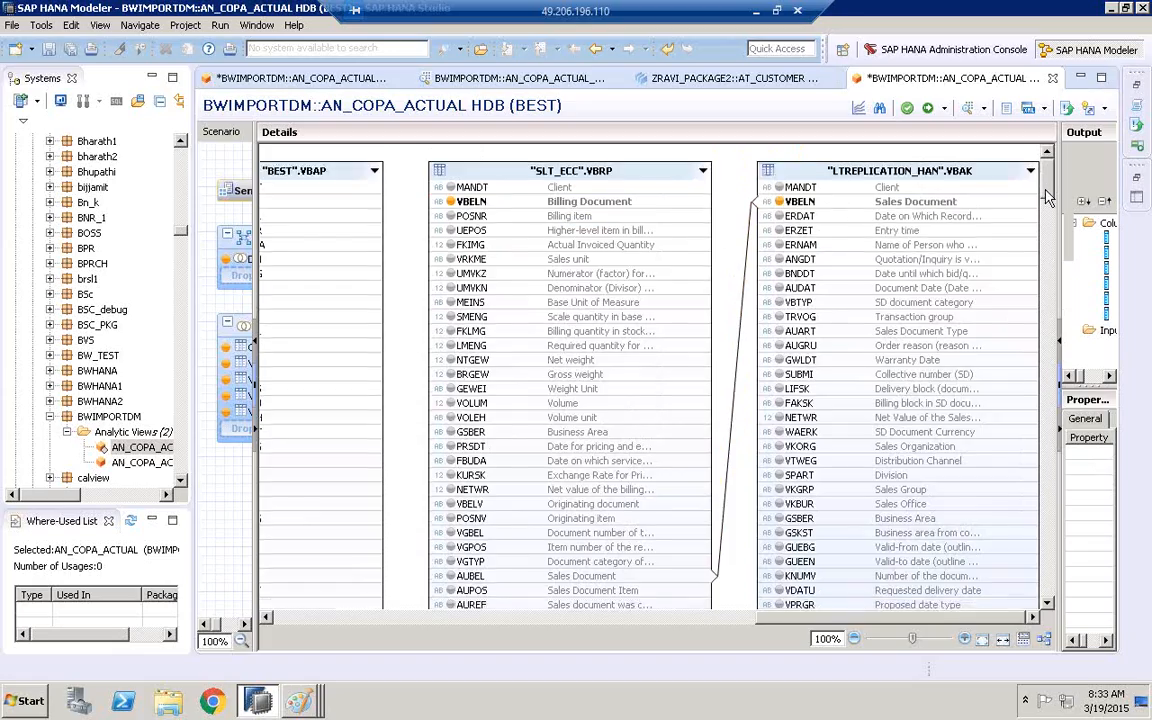
# Search for NETWR and add it to the output from both the SLT_ECC VBRP and LTREPLICATION_HAN VBAK tables
pyautogui.moveTo(1047, 190)
pyautogui.mouseDown()
pyautogui.moveTo(1048, 236)
pyautogui.moveTo(1052, 193)
pyautogui.mouseUp()
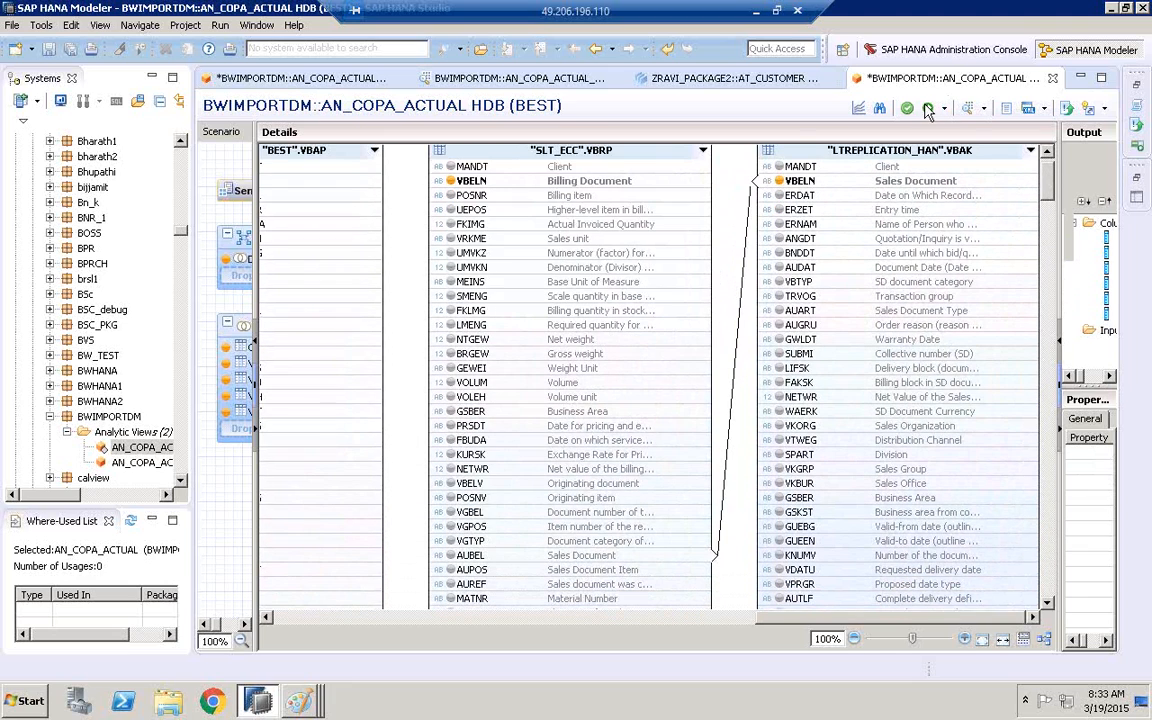
pyautogui.click(880, 110)
pyautogui.write('NETWR')
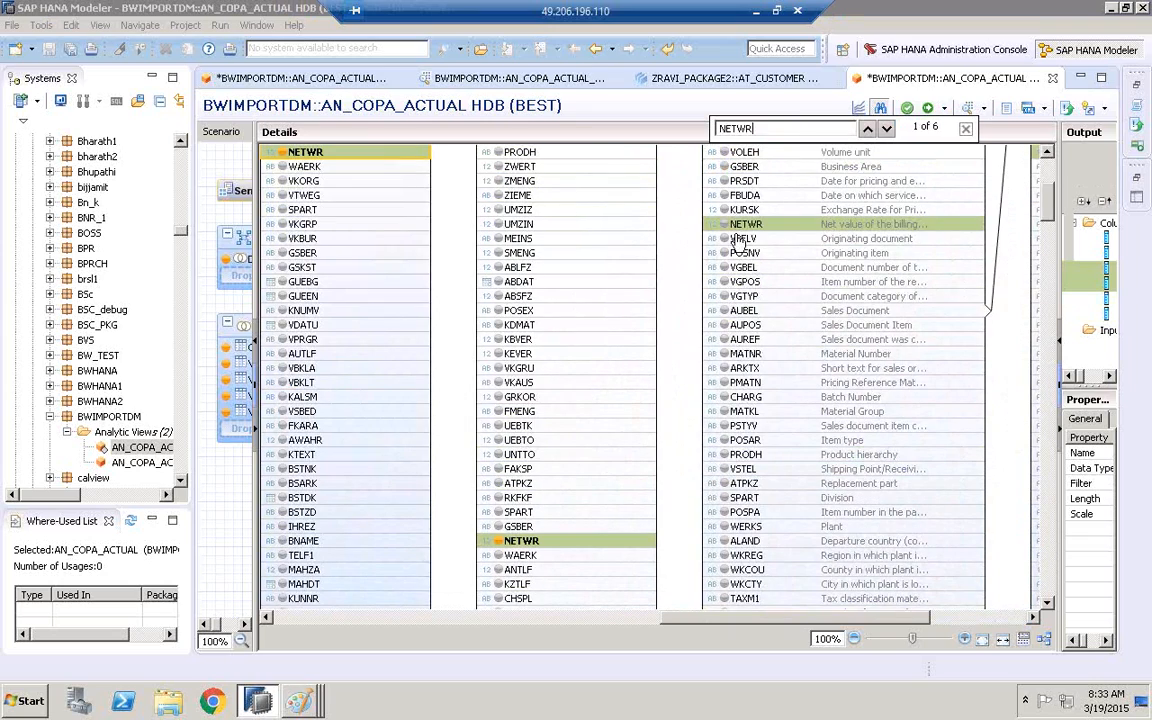
pyautogui.click(728, 225)
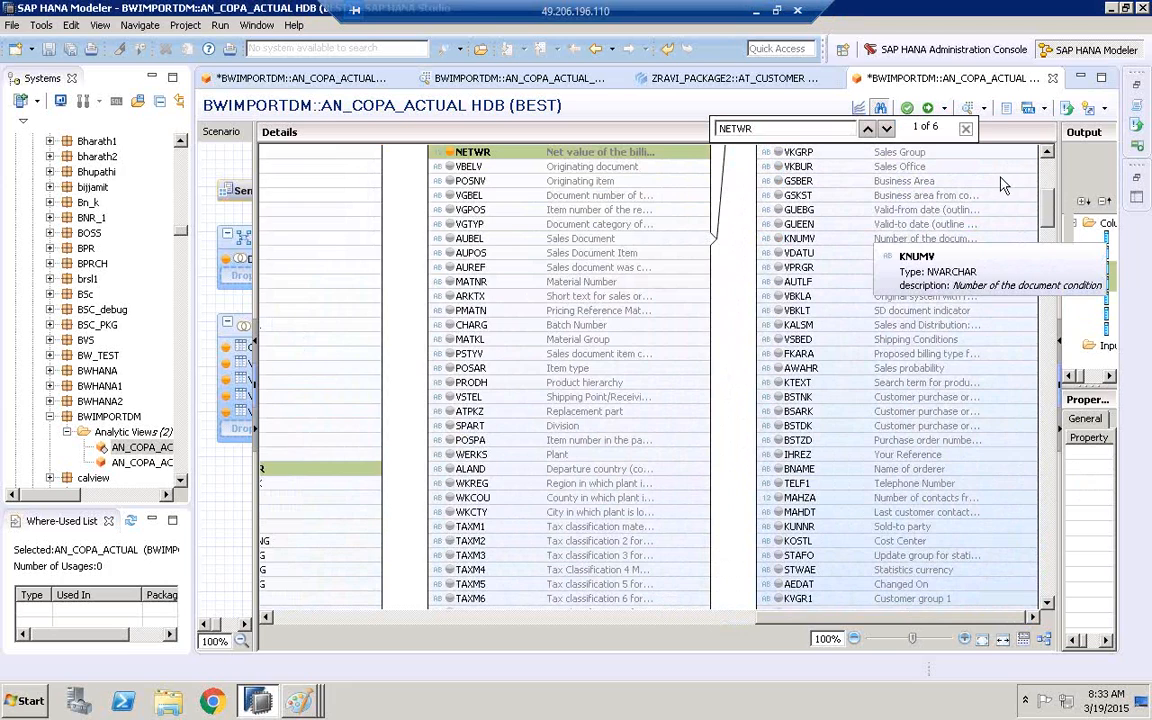
pyautogui.scroll(3, 1050, 200)
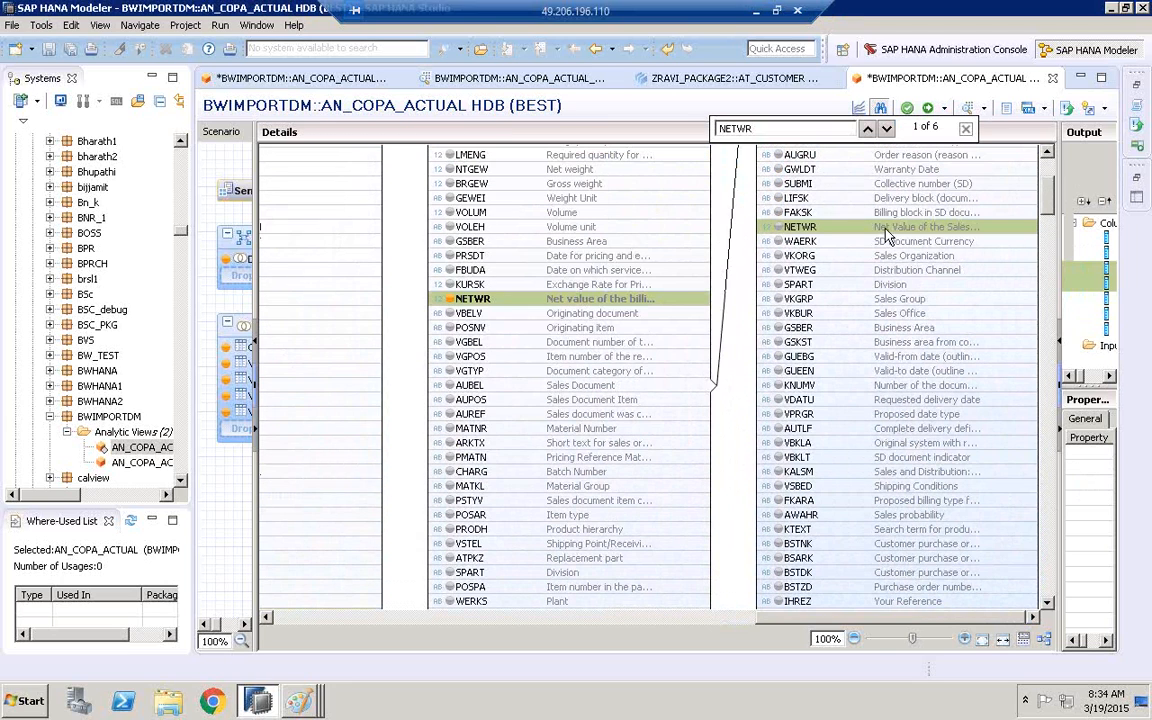
pyautogui.moveTo(967, 234)
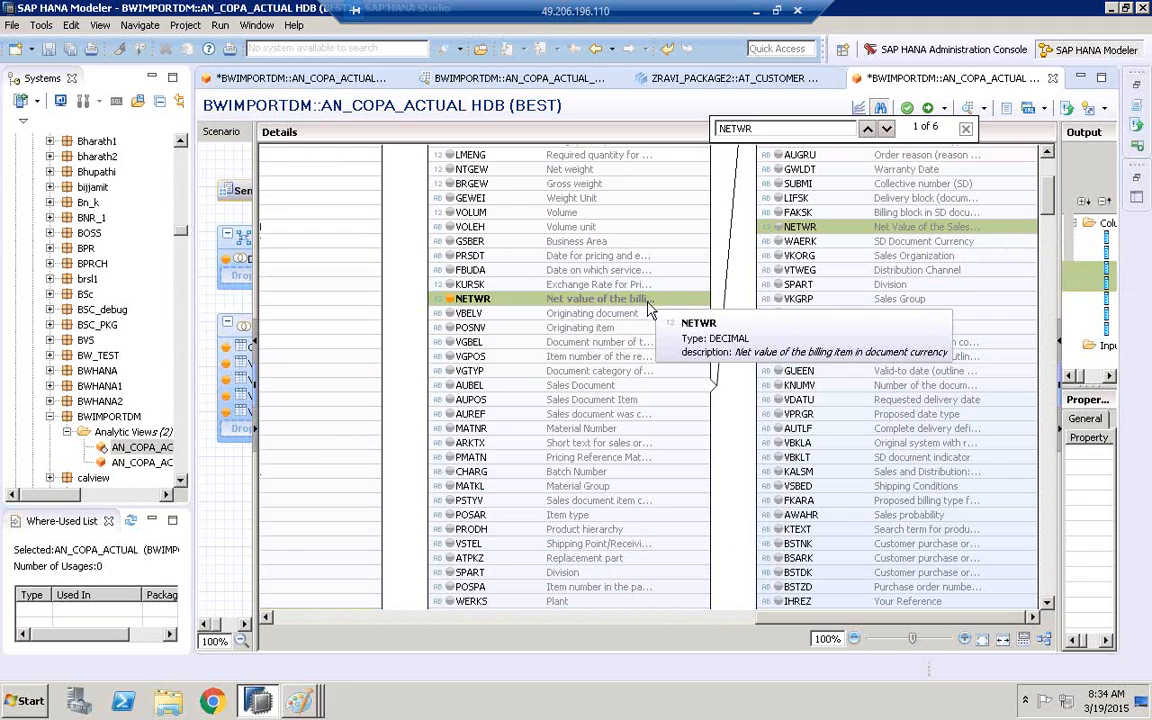
pyautogui.click(786, 228)
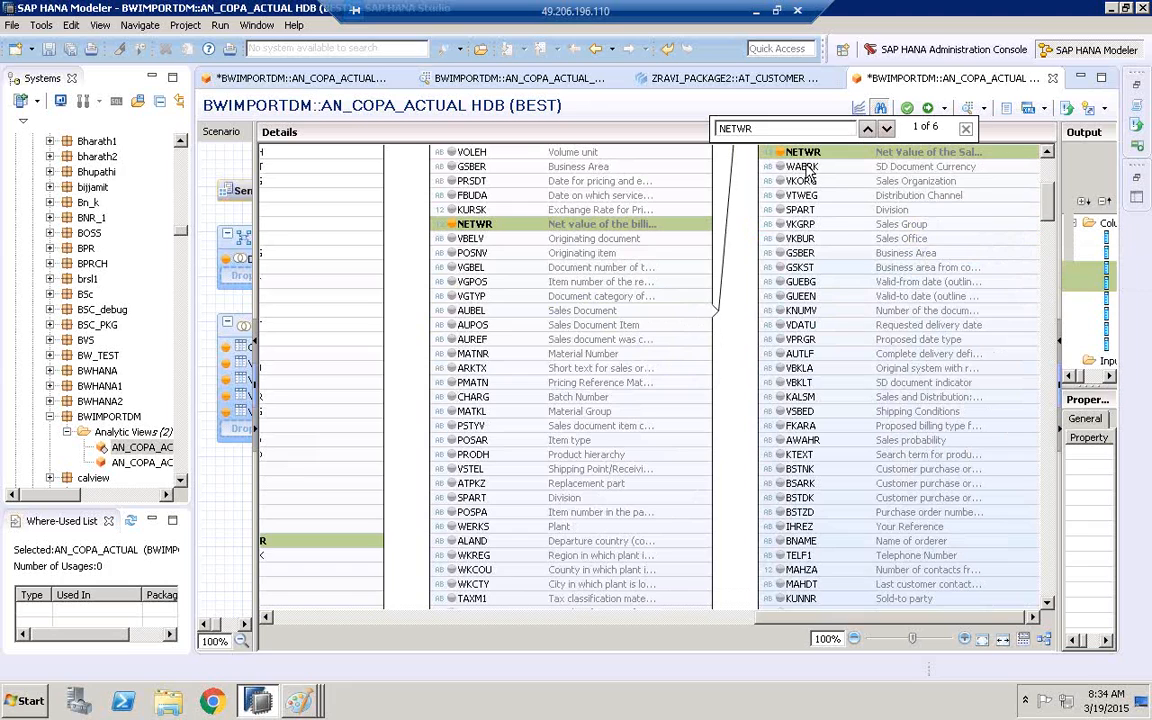
# Switch to the Paint diagram, circle BW - STAR SCHEMA, and draw a loop beside ORDERID with a line into the large rectangle
pyautogui.click(300, 705)
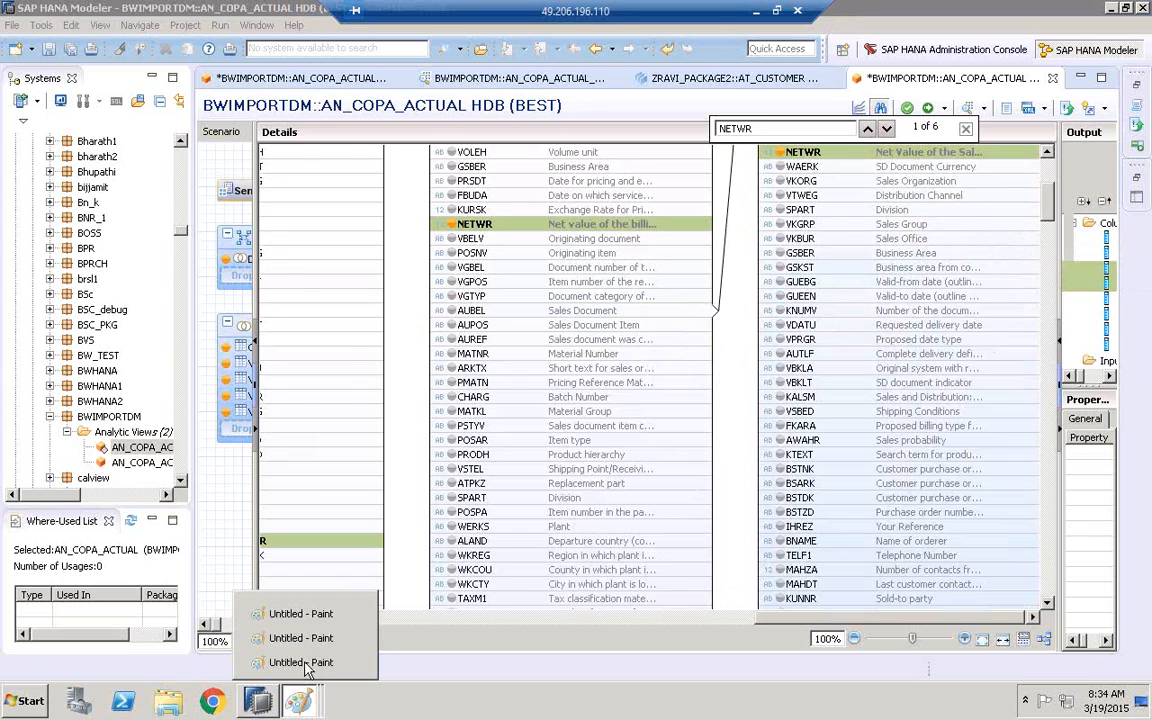
pyautogui.click(303, 664)
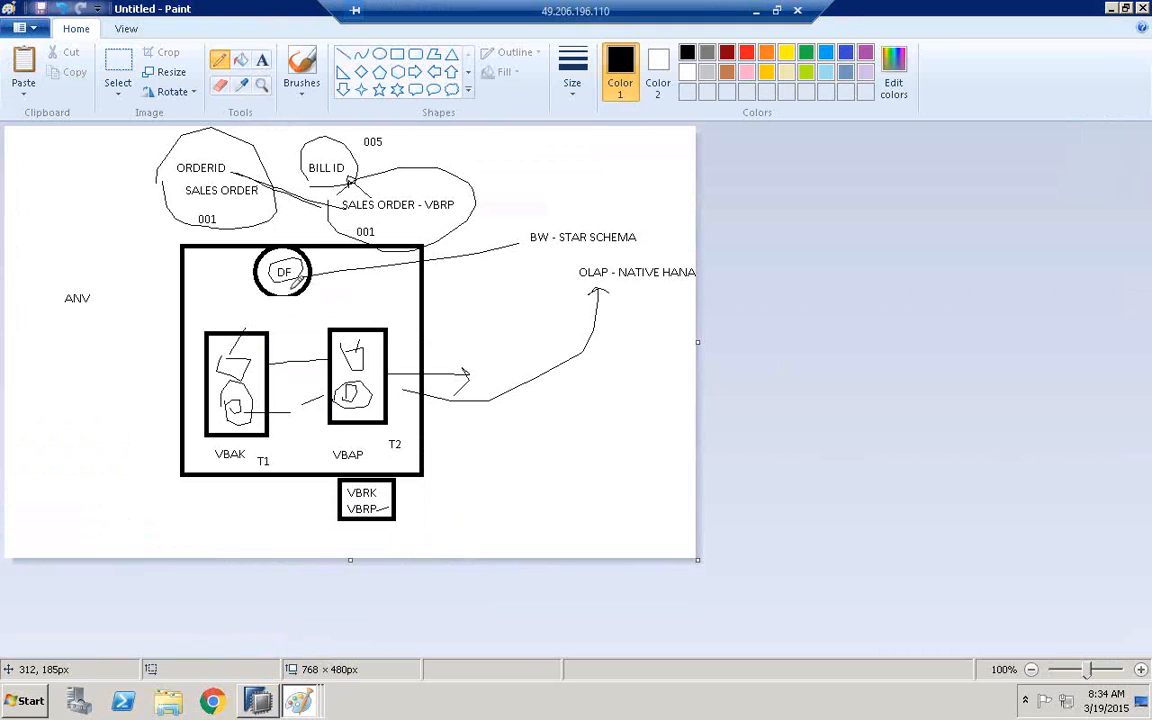
pyautogui.moveTo(603, 249)
pyautogui.mouseDown()
pyautogui.moveTo(528, 245)
pyautogui.moveTo(652, 188)
pyautogui.moveTo(642, 238)
pyautogui.mouseUp()
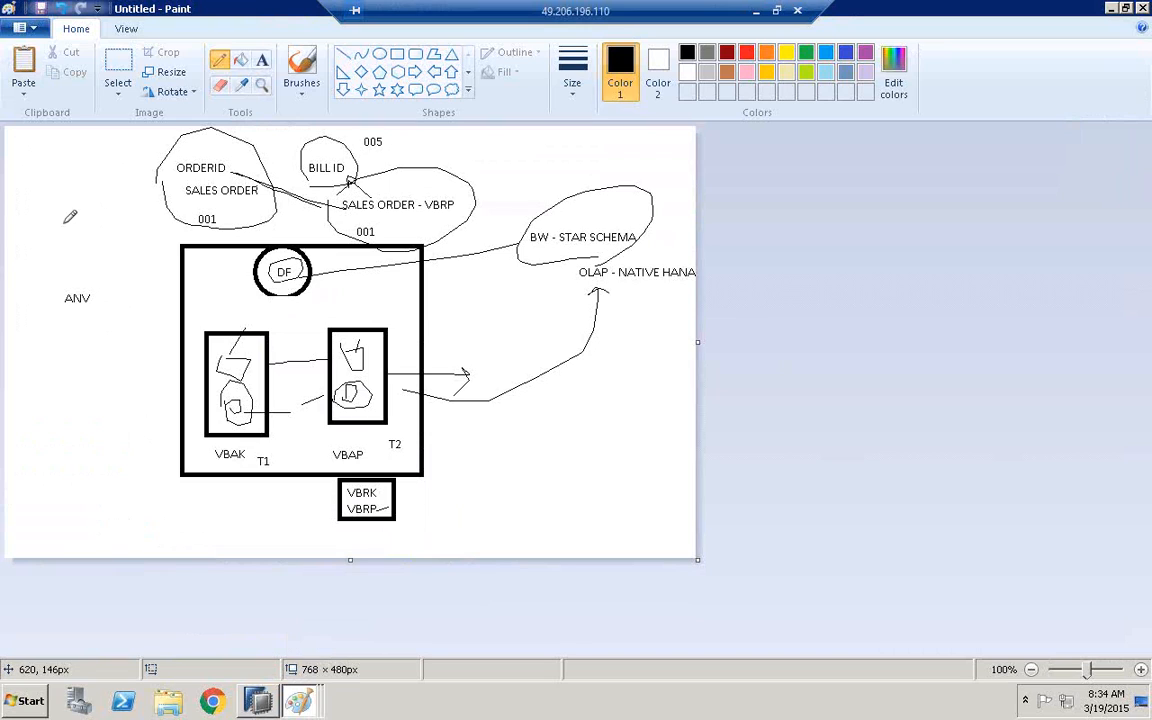
pyautogui.moveTo(16, 200)
pyautogui.mouseDown()
pyautogui.moveTo(96, 190)
pyautogui.moveTo(14, 230)
pyautogui.moveTo(155, 250)
pyautogui.moveTo(226, 281)
pyautogui.mouseUp()
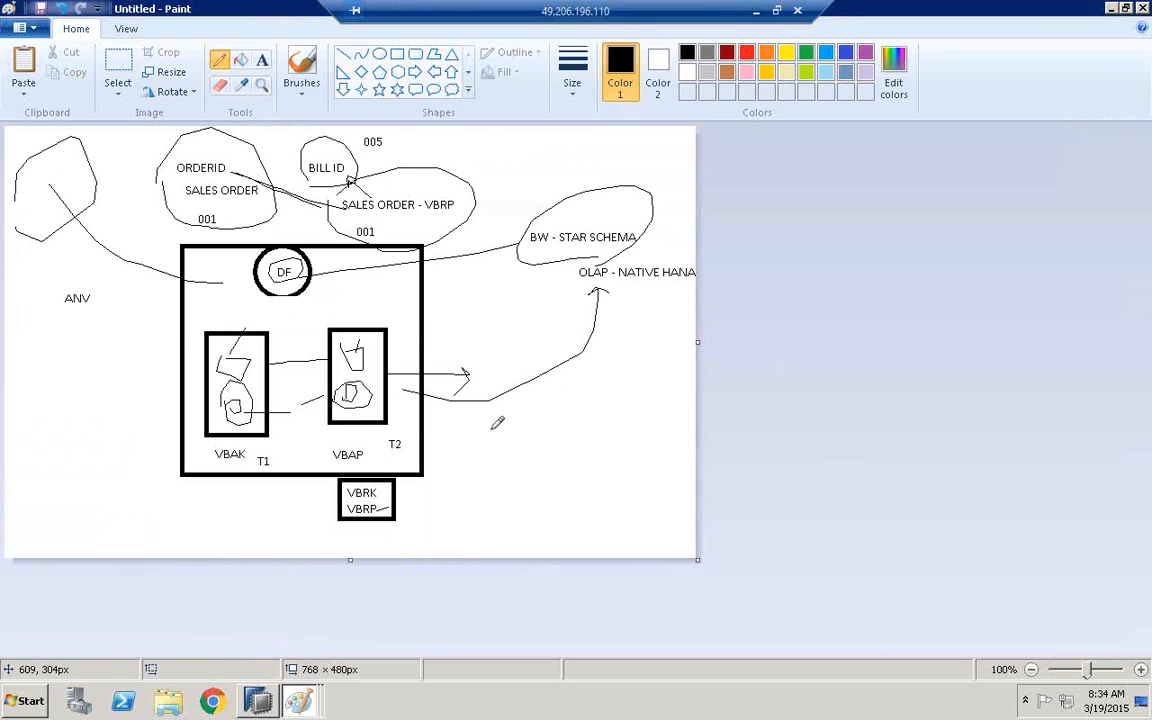
# Sketch two linked boxes connected to the BW - STAR SCHEMA circle, and draw a large loop around the VBAK and VBAP rectangles
pyautogui.moveTo(562, 432)
pyautogui.mouseDown()
pyautogui.moveTo(500, 489)
pyautogui.moveTo(482, 448)
pyautogui.mouseUp()
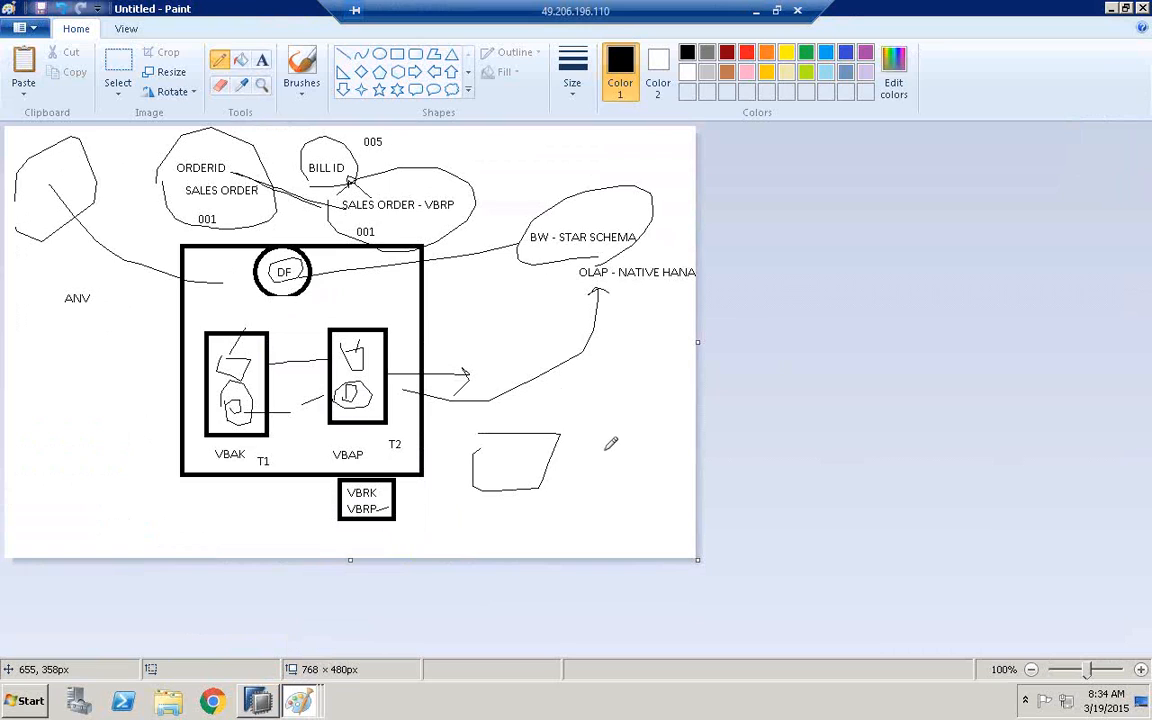
pyautogui.moveTo(662, 458)
pyautogui.mouseDown()
pyautogui.moveTo(645, 510)
pyautogui.moveTo(584, 478)
pyautogui.moveTo(547, 252)
pyautogui.mouseUp()
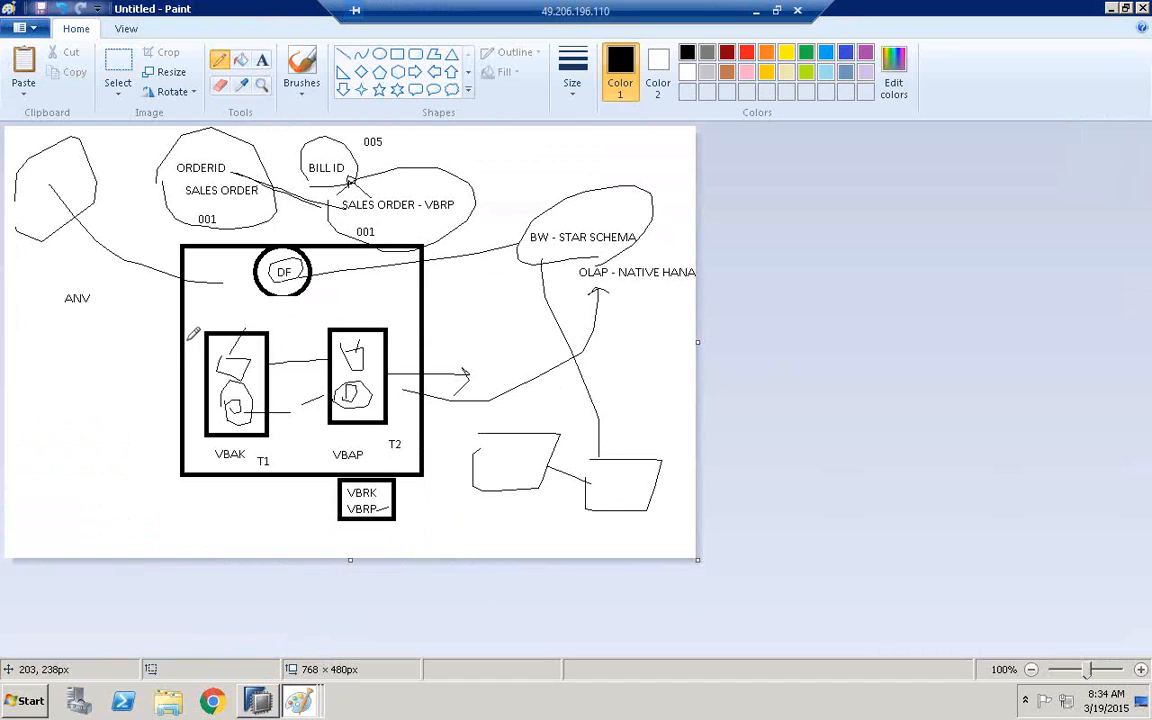
pyautogui.moveTo(188, 340)
pyautogui.mouseDown()
pyautogui.moveTo(250, 275)
pyautogui.moveTo(415, 415)
pyautogui.moveTo(158, 365)
pyautogui.moveTo(165, 348)
pyautogui.mouseUp()
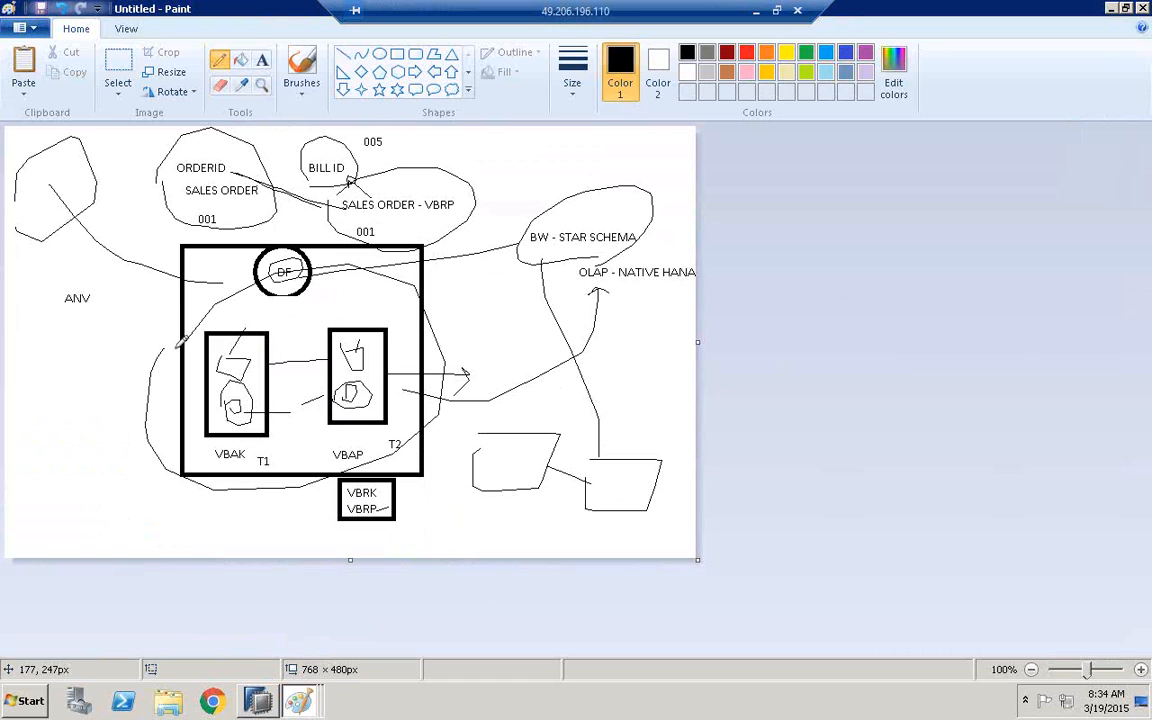
# Add the text label TD between the VBAK and VBAP rectangles, just below the DF circle
pyautogui.click(262, 59)
pyautogui.click(287, 322)
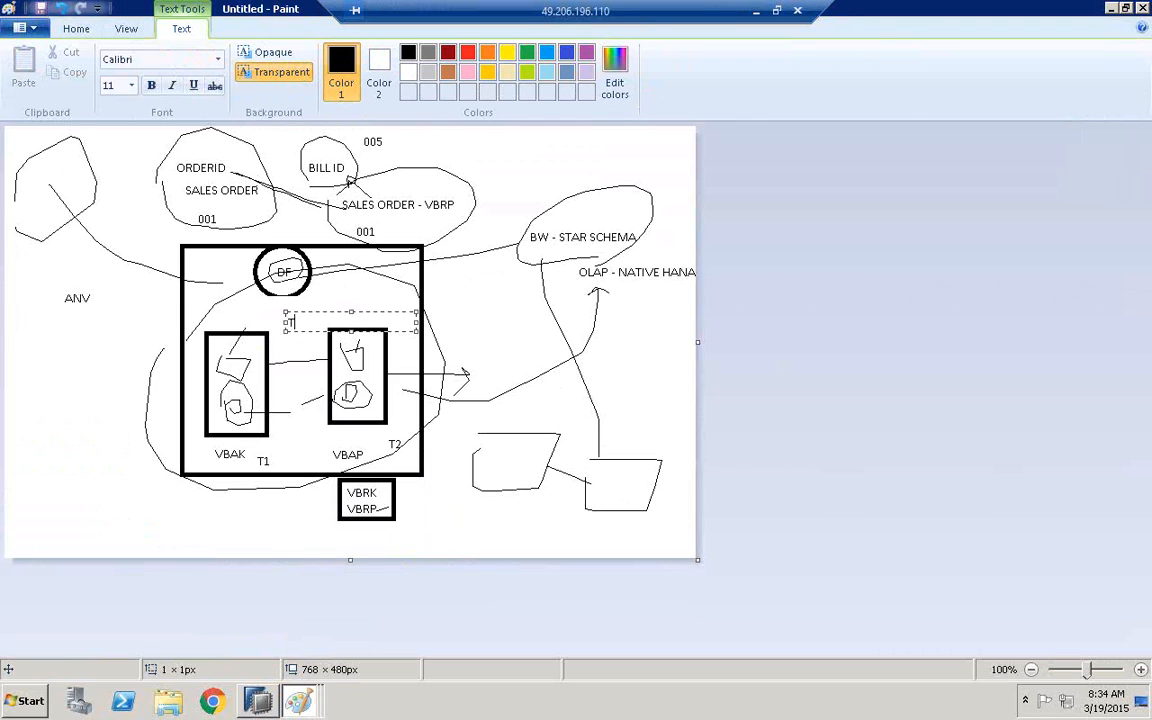
pyautogui.click(444, 230)
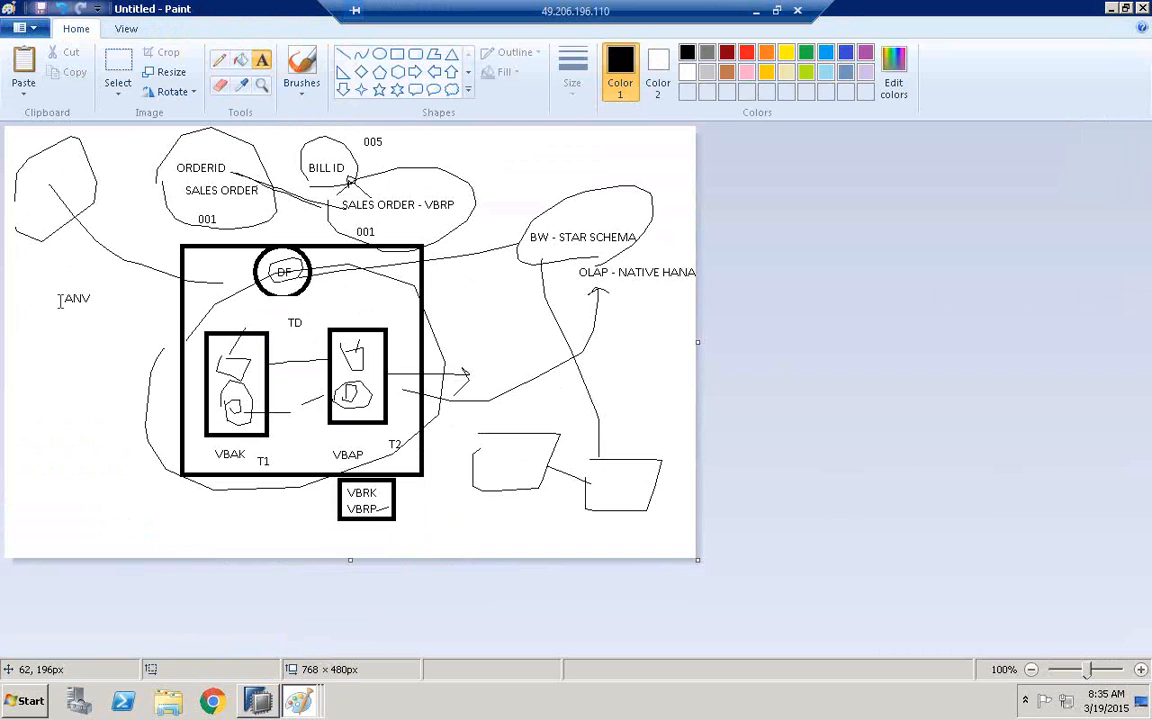
# Switch to SAP HANA Modeler and widen the Scenario pane so the Star Join and Data Foundation nodes show in full
pyautogui.click(258, 700)
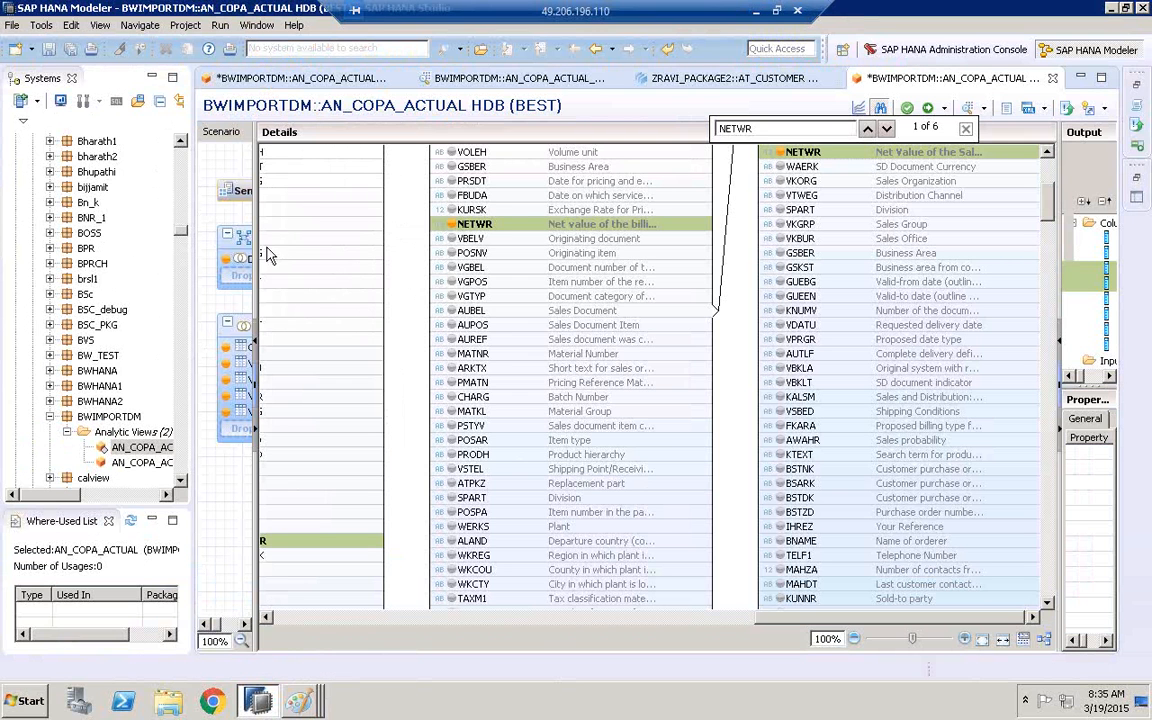
pyautogui.moveTo(260, 250); pyautogui.dragTo(398, 324)
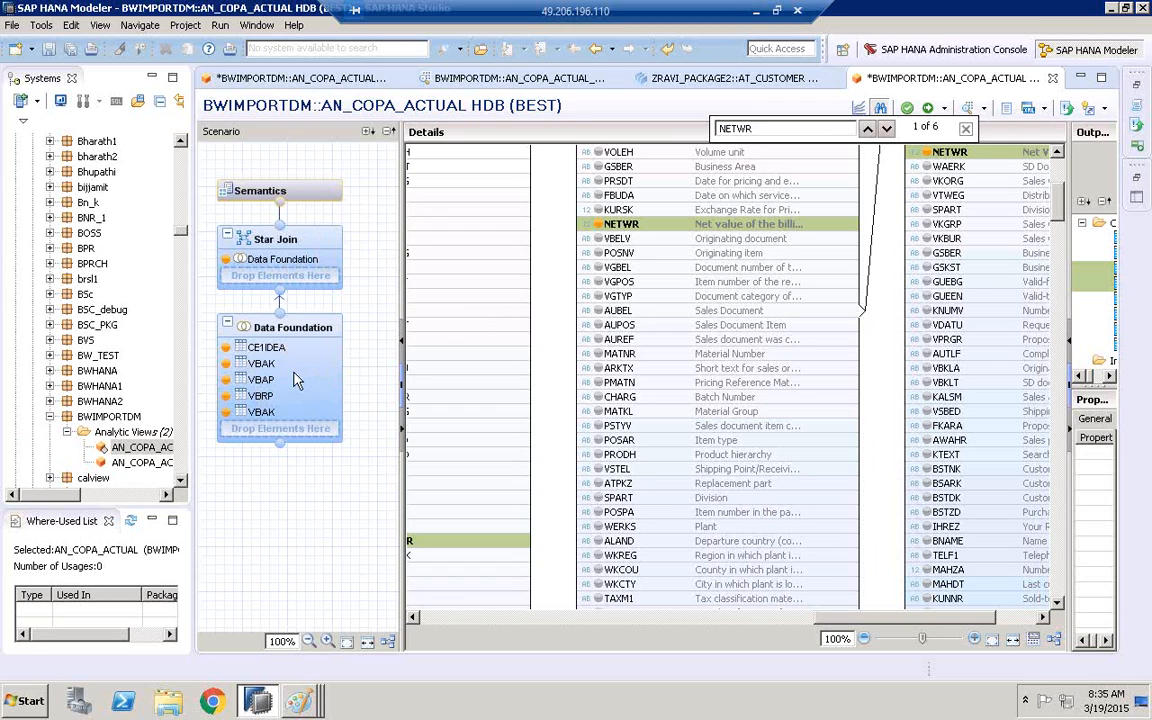
# Switch to Paint and draw a rectangle about 118 × 196 px around VBAK and another about 144 × 204 px around VBAP
pyautogui.click(298, 700)
pyautogui.click(314, 596)
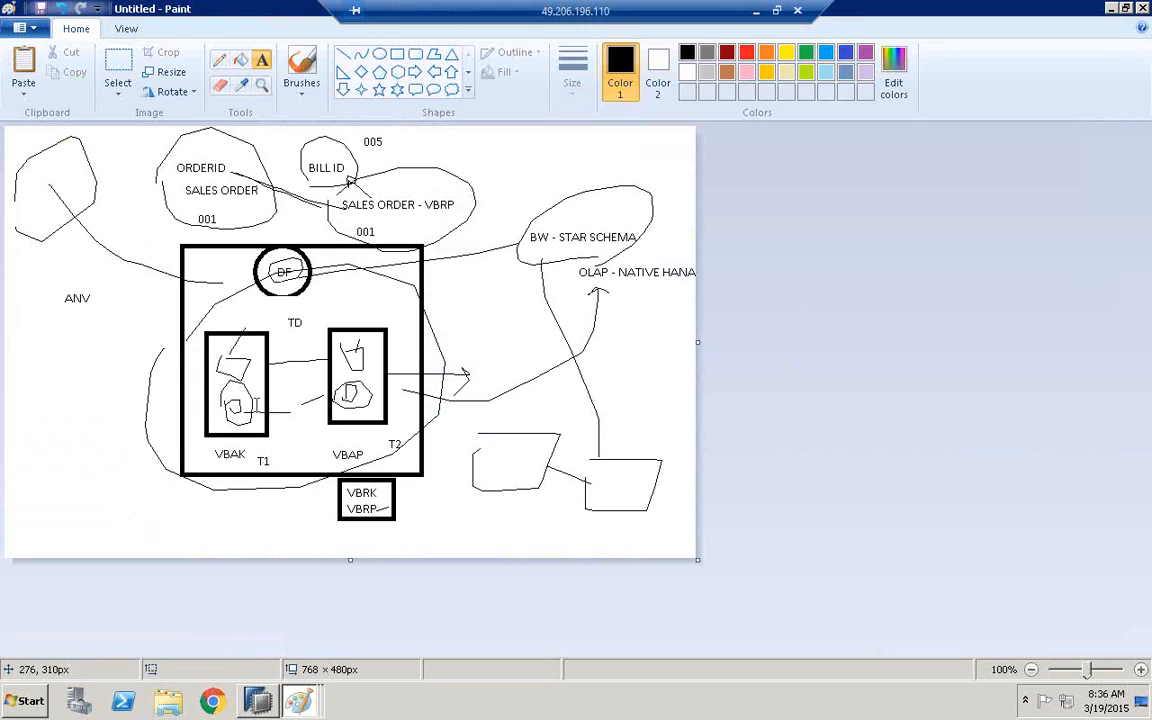
pyautogui.click(396, 55)
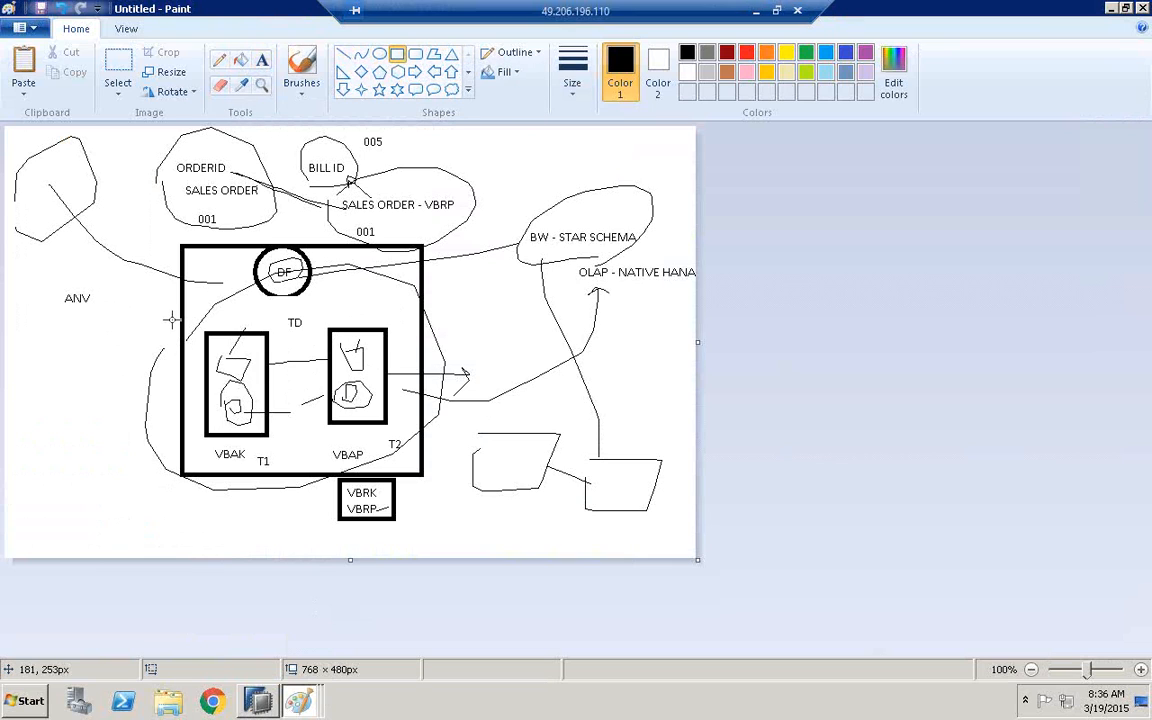
pyautogui.moveTo(177, 306); pyautogui.dragTo(263, 409)
pyautogui.moveTo(264, 460); pyautogui.dragTo(282, 481)
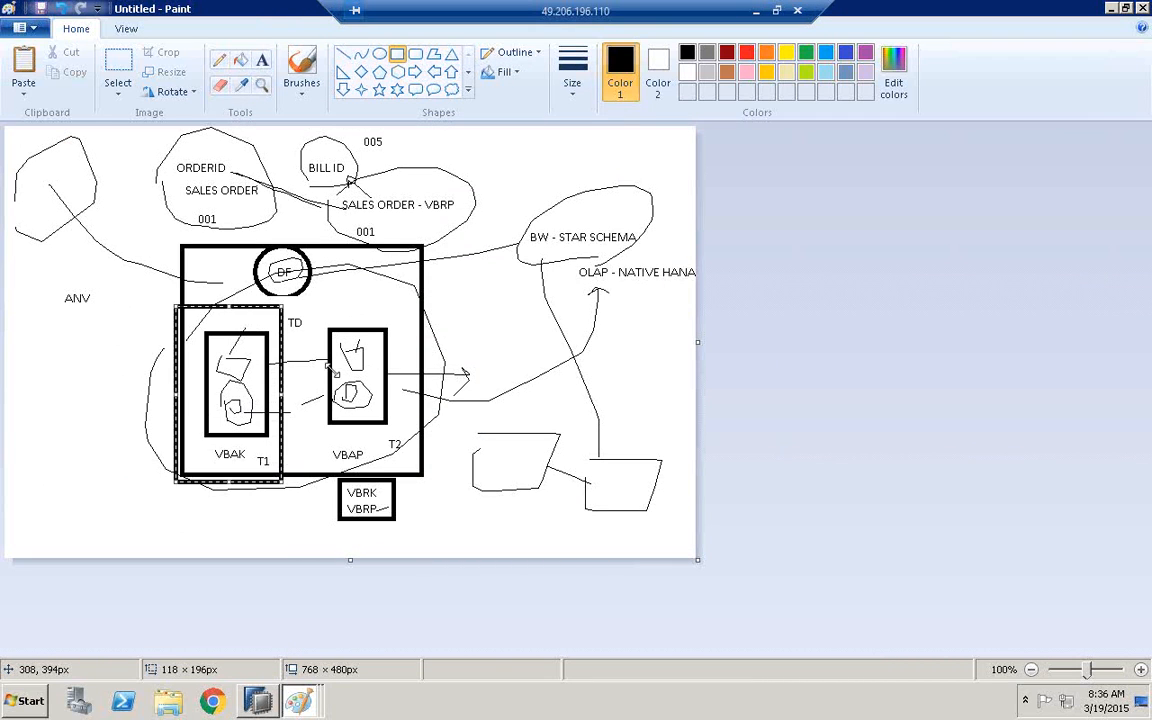
pyautogui.moveTo(313, 302); pyautogui.dragTo(441, 487)
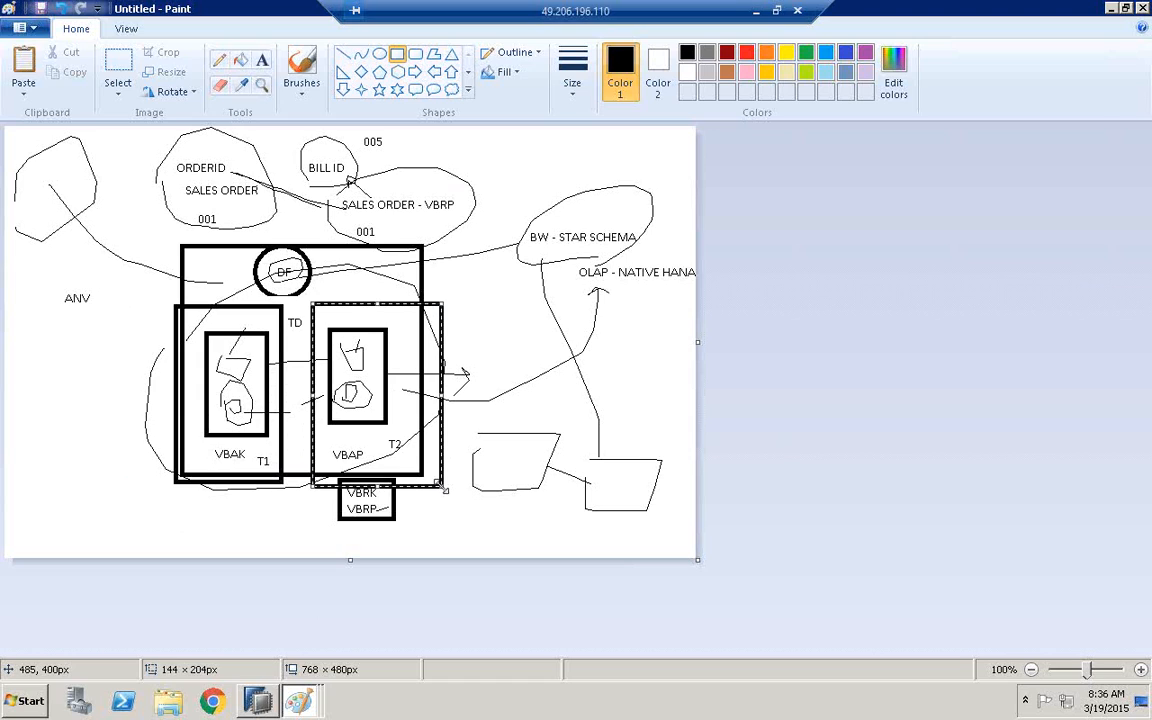
# Draw two slanted lines running down from the outer VBAK and VBAP rectangles toward a common point between them
pyautogui.click(343, 54)
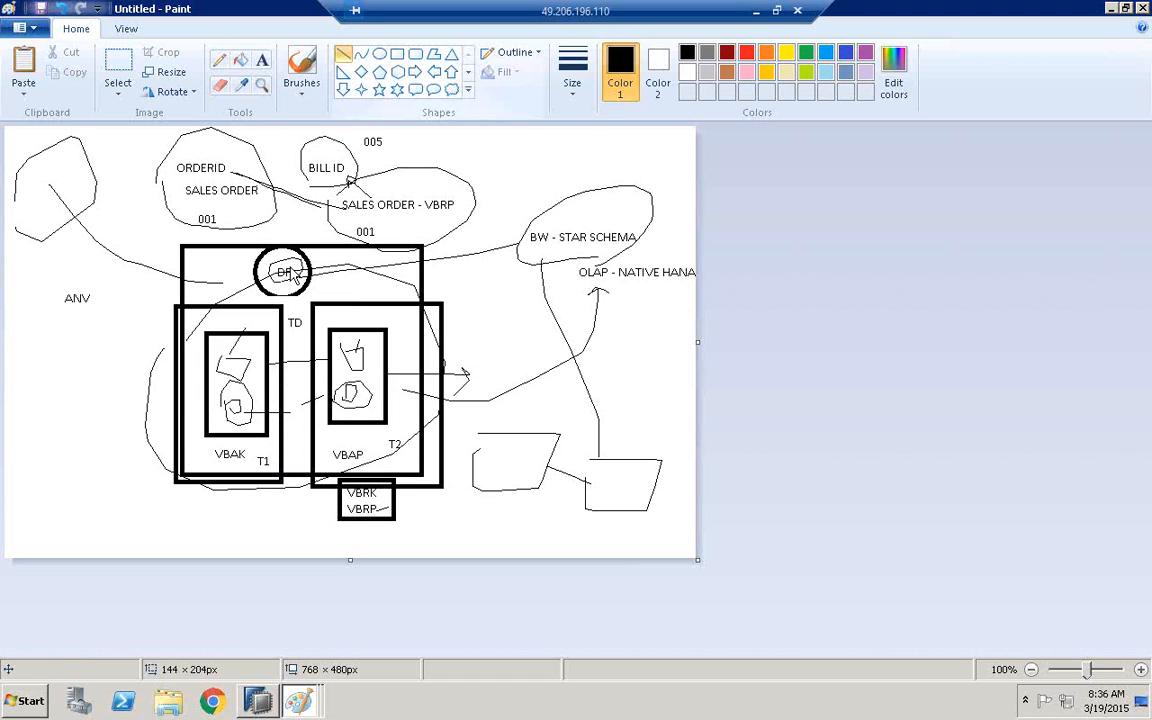
pyautogui.moveTo(197, 472); pyautogui.dragTo(267, 530)
pyautogui.moveTo(322, 479); pyautogui.dragTo(271, 532)
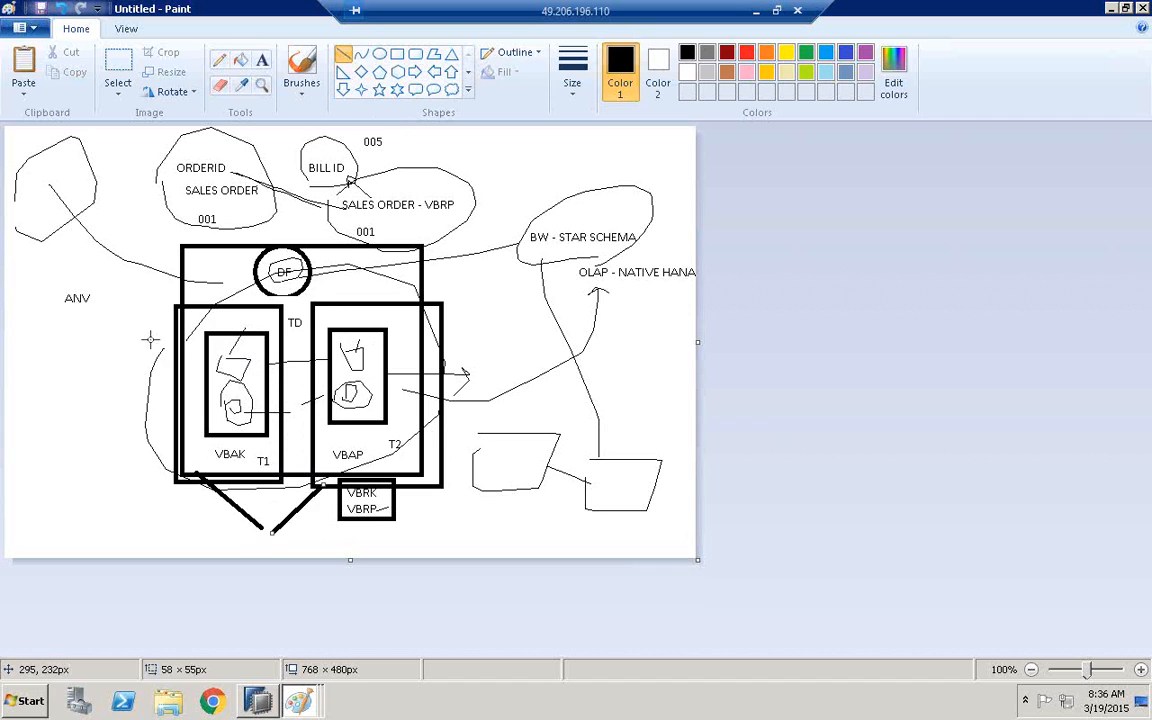
# Add a second ANV text label below the existing ANV, beside the outer VBAK rectangle
pyautogui.click(262, 60)
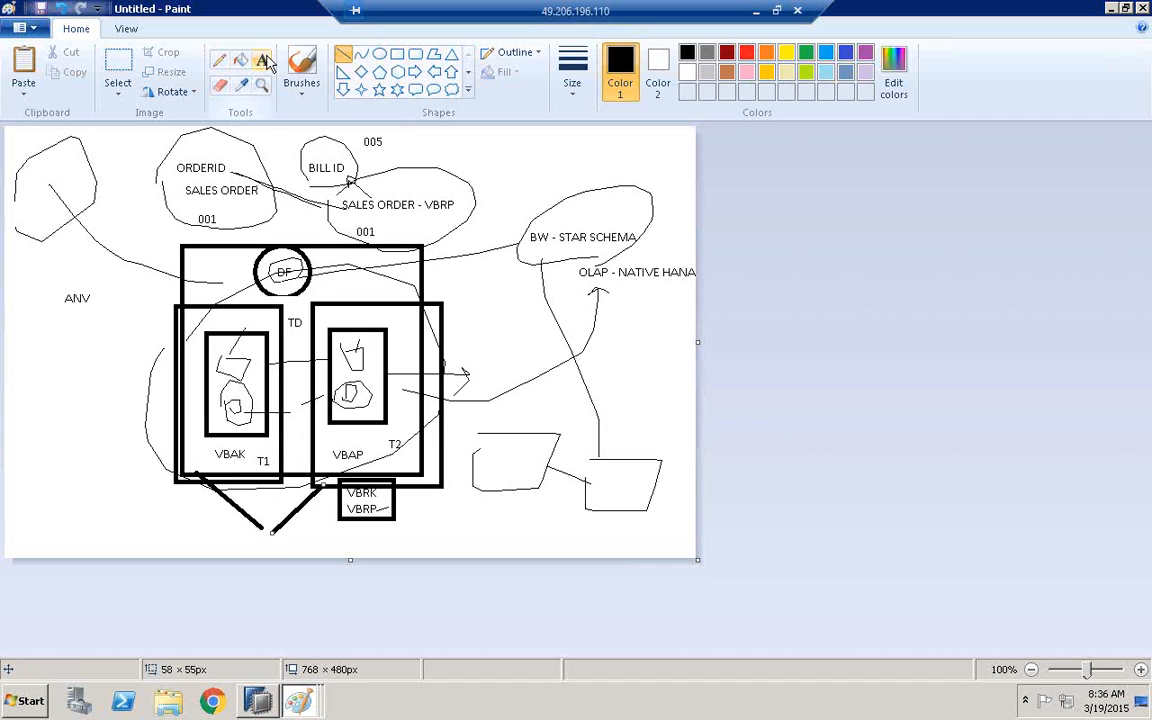
pyautogui.click(98, 338)
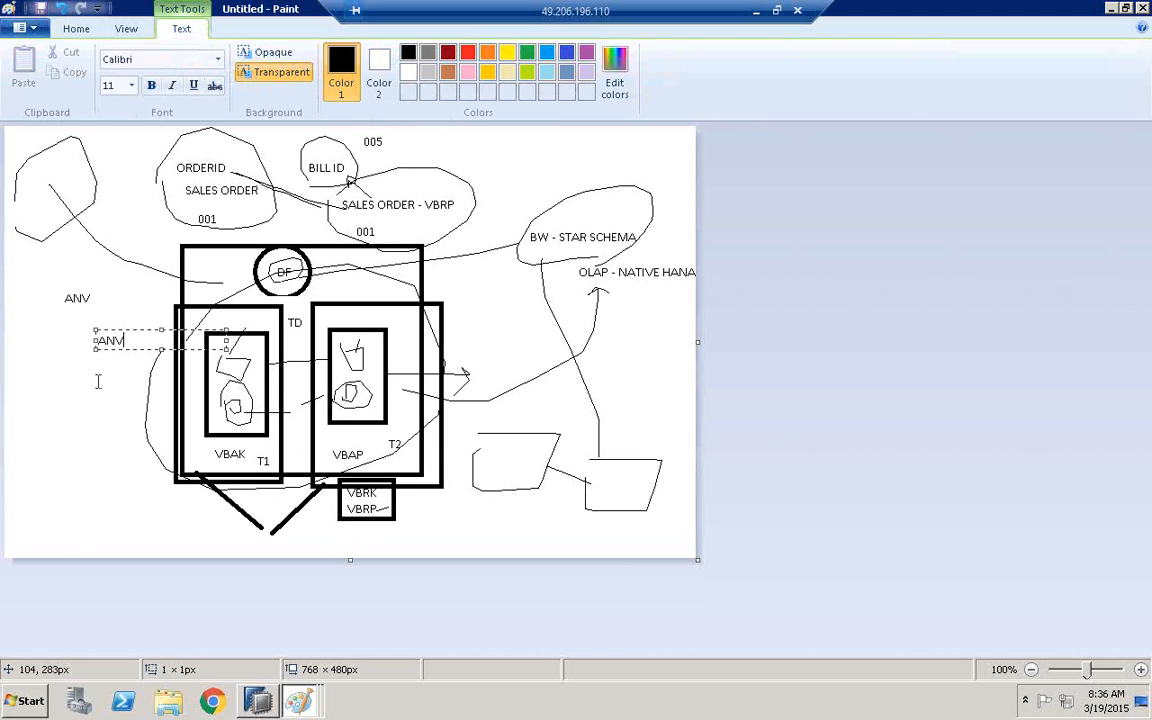
pyautogui.click(92, 416)
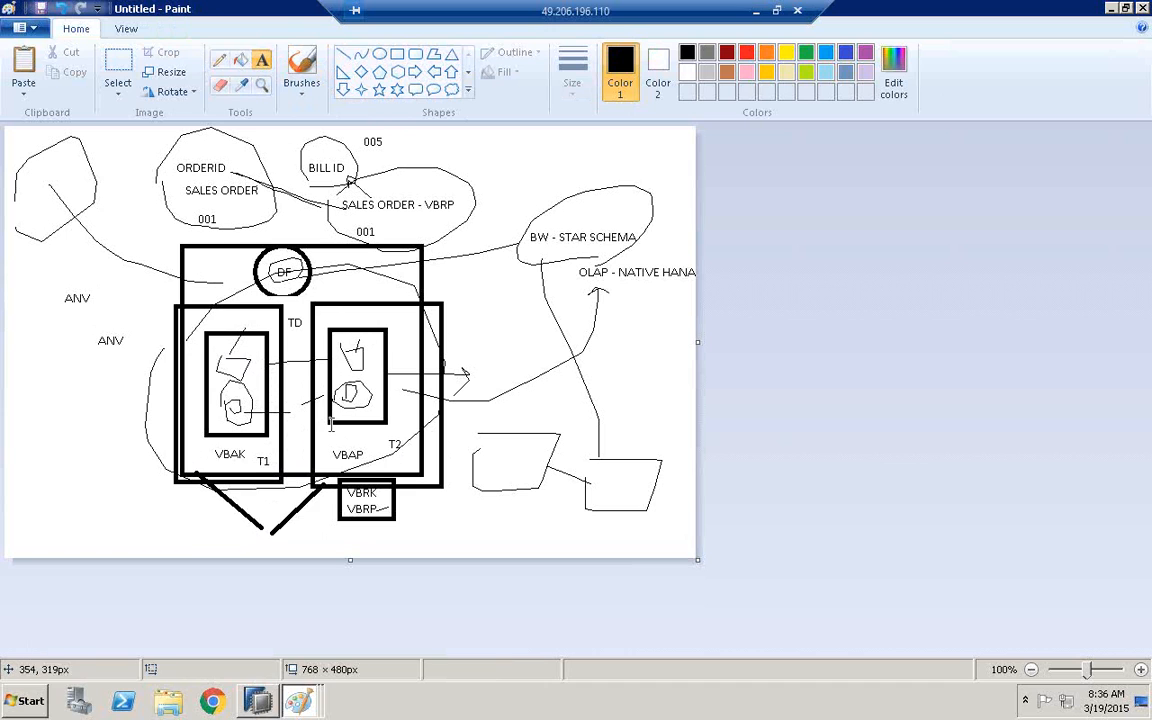
# Switch to SAP HANA Modeler and remove the CE1IDEA table from the Data Foundation, including its mapped columns
pyautogui.click(260, 703)
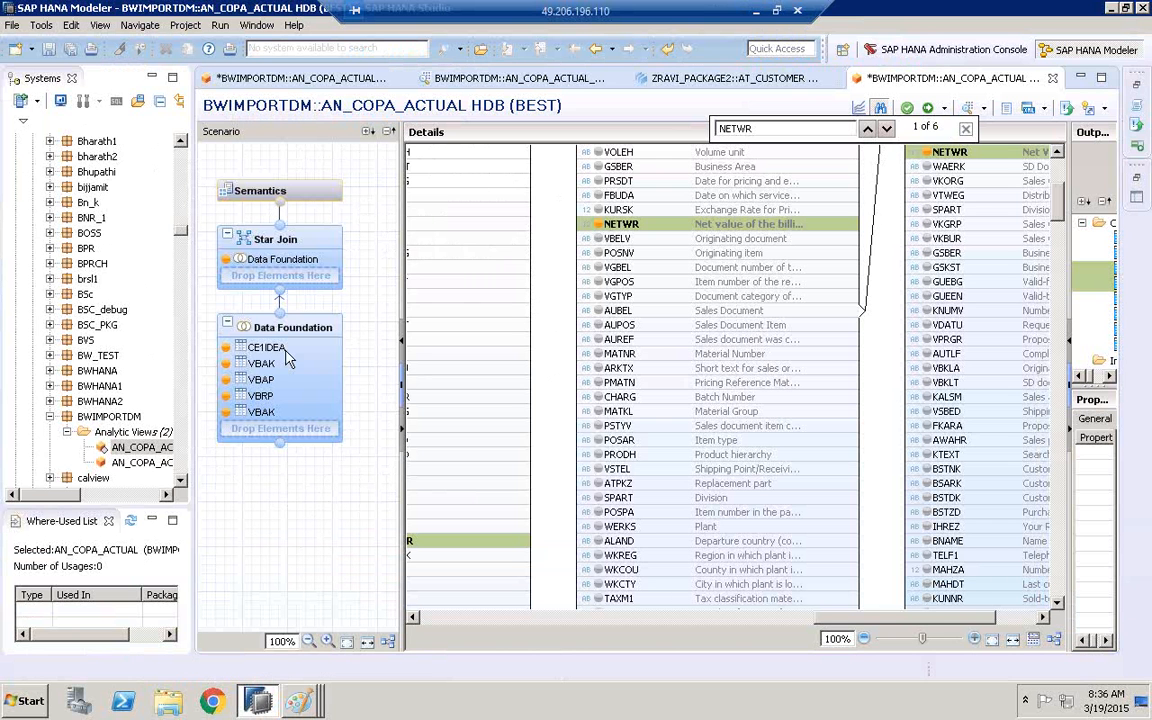
pyautogui.rightClick(280, 352)
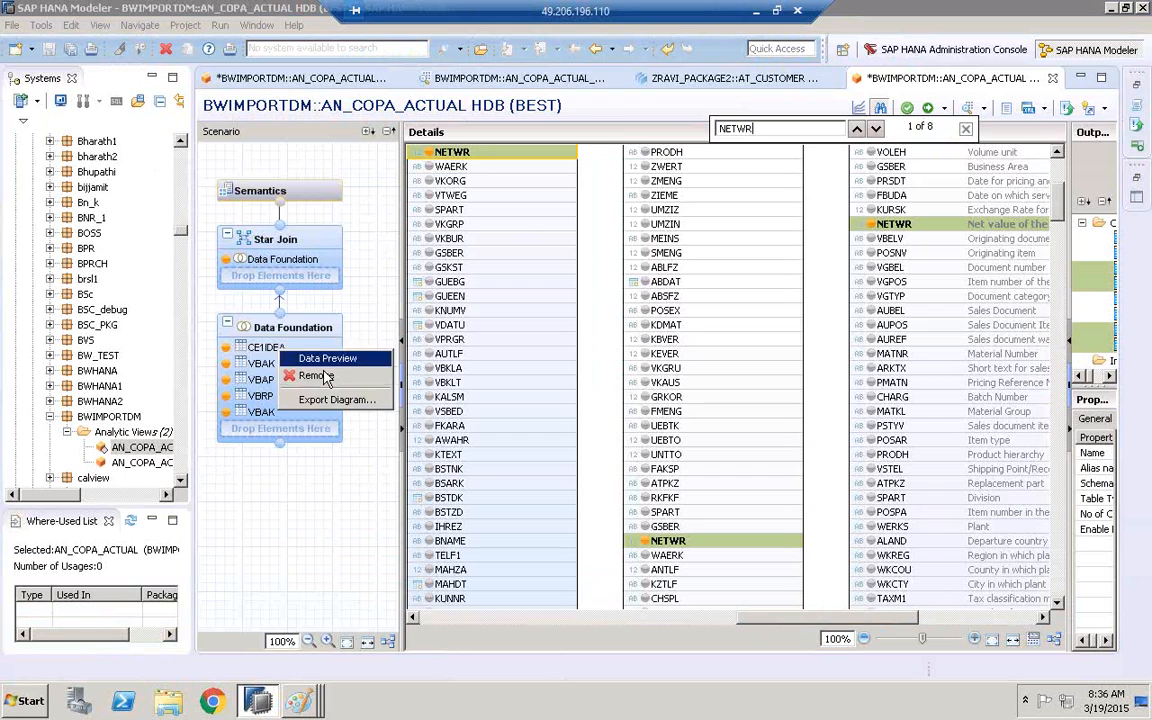
pyautogui.click(330, 378)
pyautogui.click(856, 145)
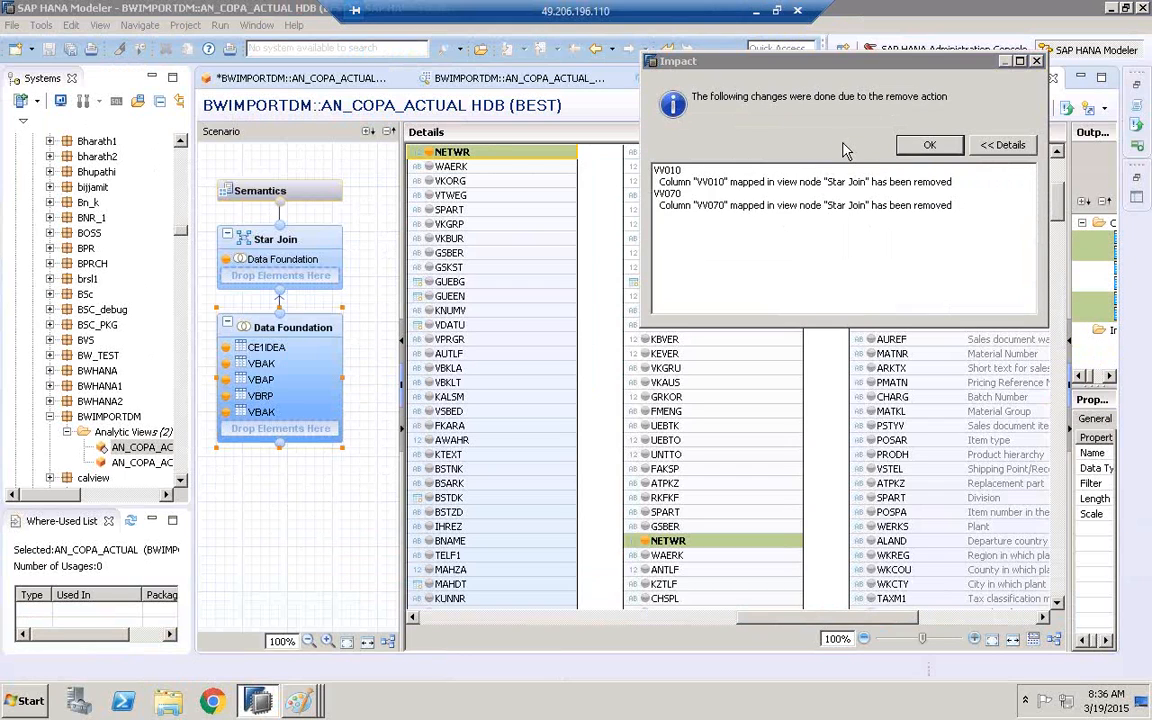
pyautogui.click(927, 148)
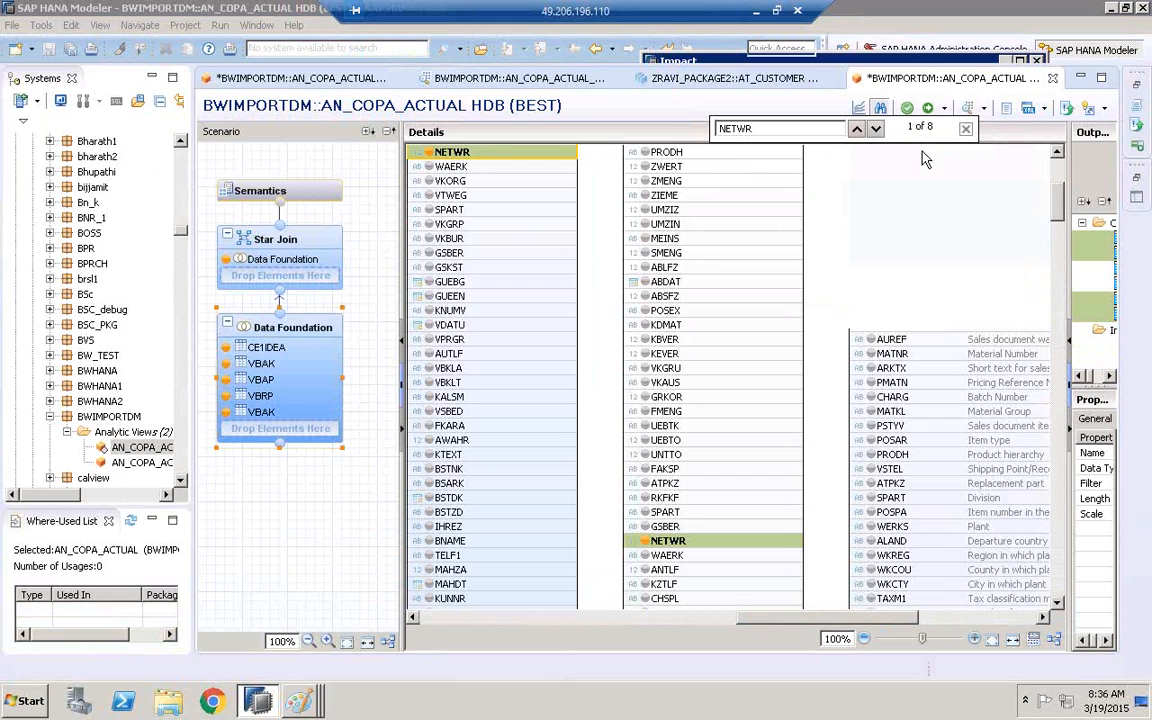
pyautogui.rightClick(279, 348)
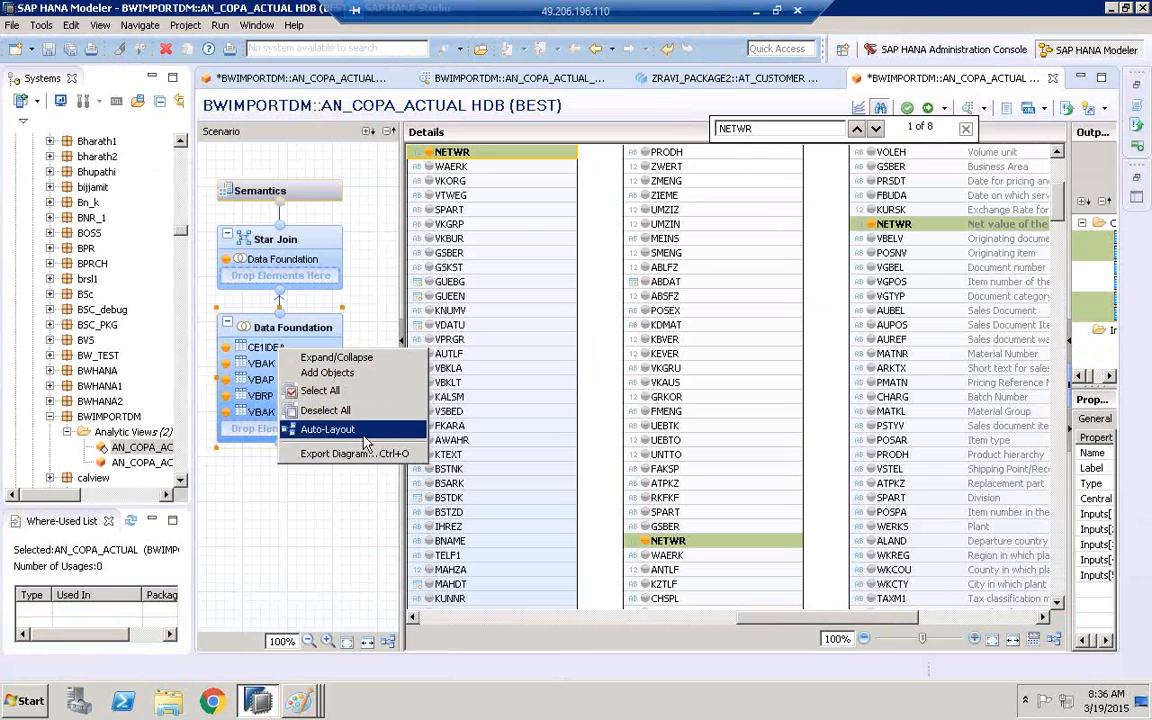
pyautogui.rightClick(257, 355)
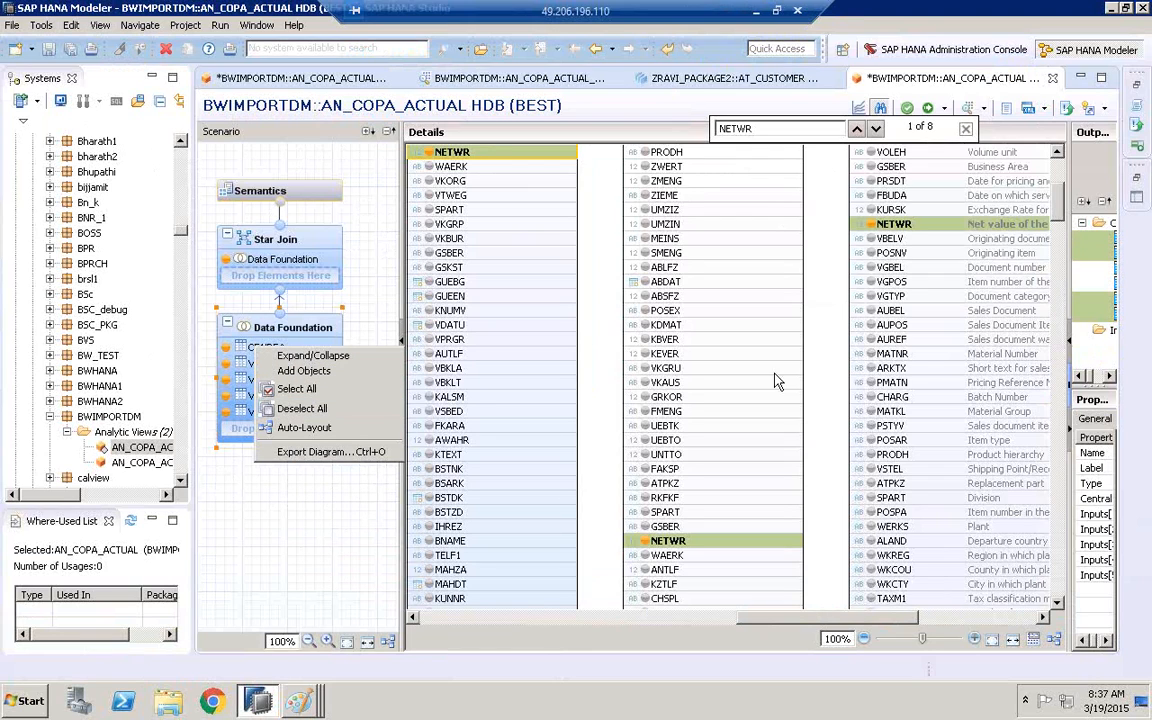
# Close the column search and remove the BEST VBAP table and its mapped references from the Data Foundation
pyautogui.click(965, 129)
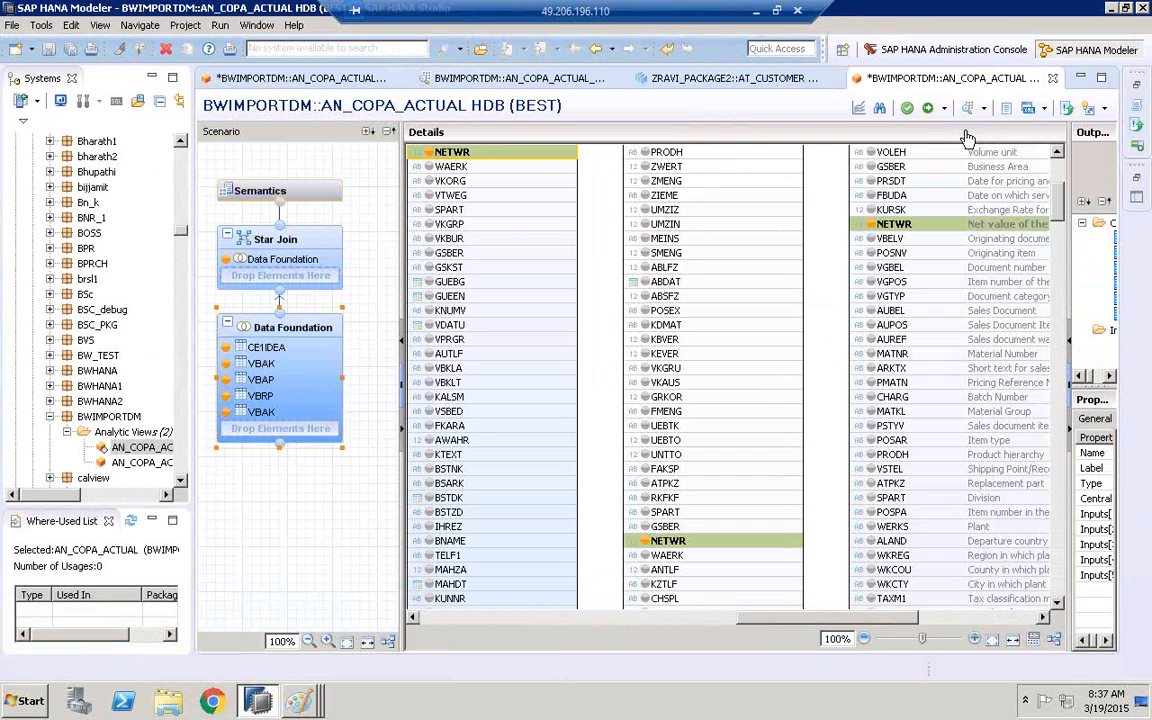
pyautogui.moveTo(1054, 203); pyautogui.dragTo(1053, 150)
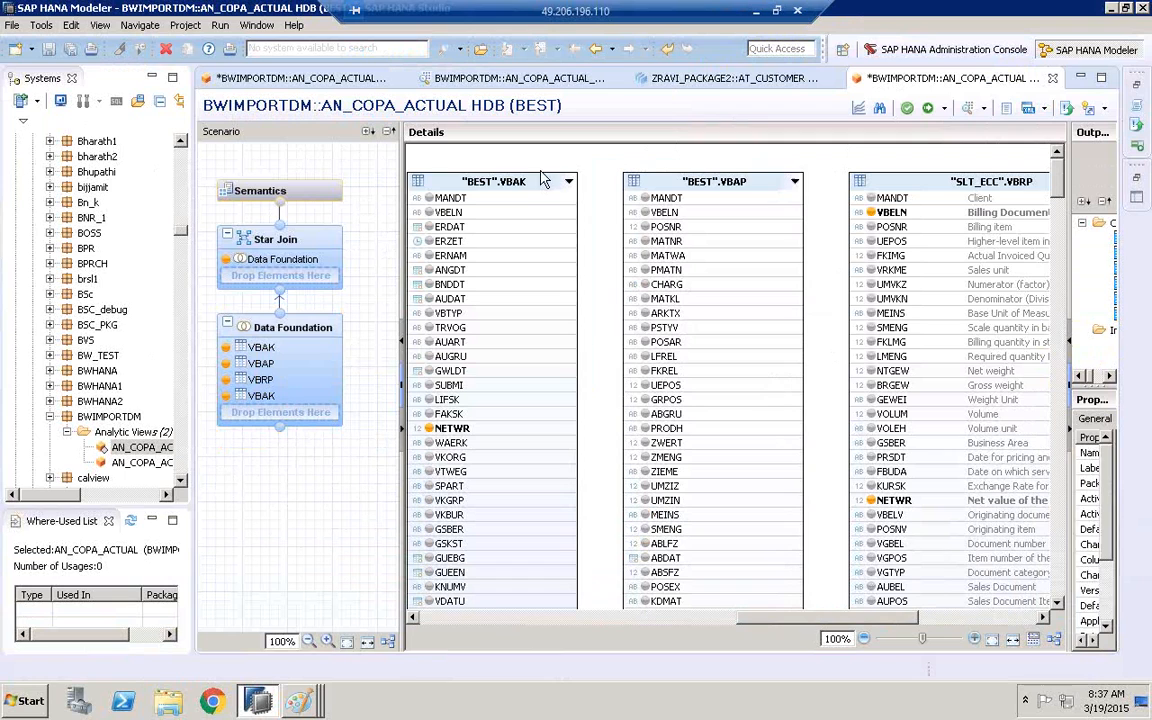
pyautogui.click(543, 178)
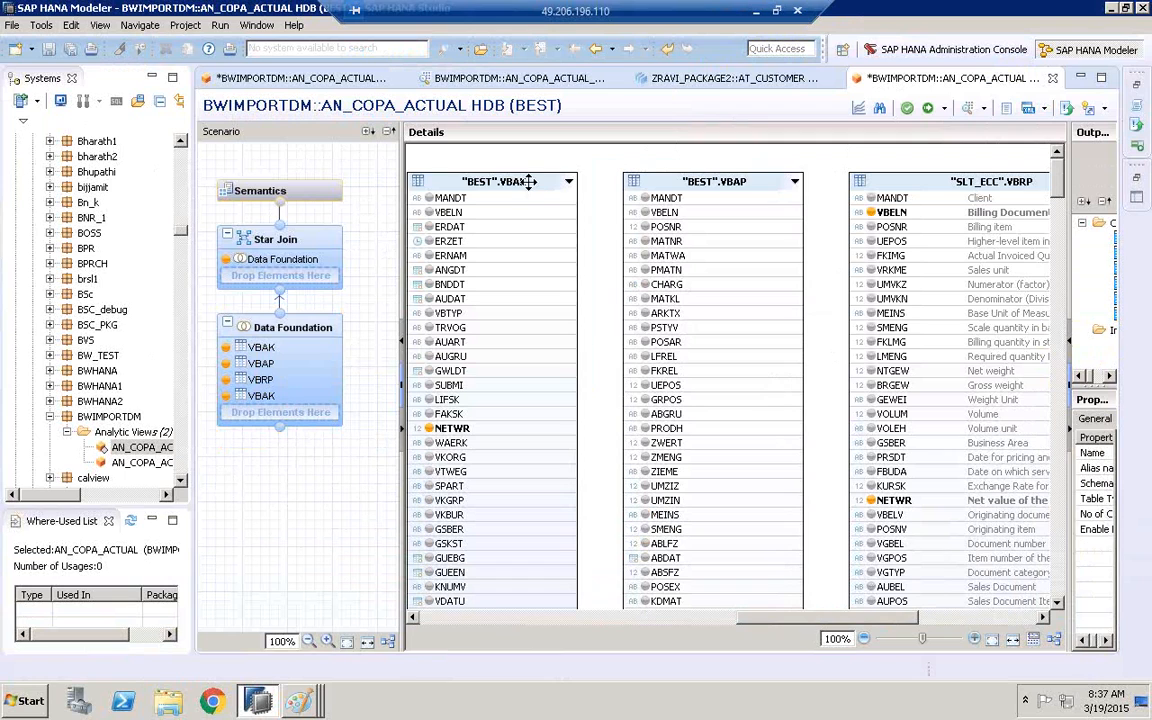
pyautogui.rightClick(728, 183)
pyautogui.click(760, 292)
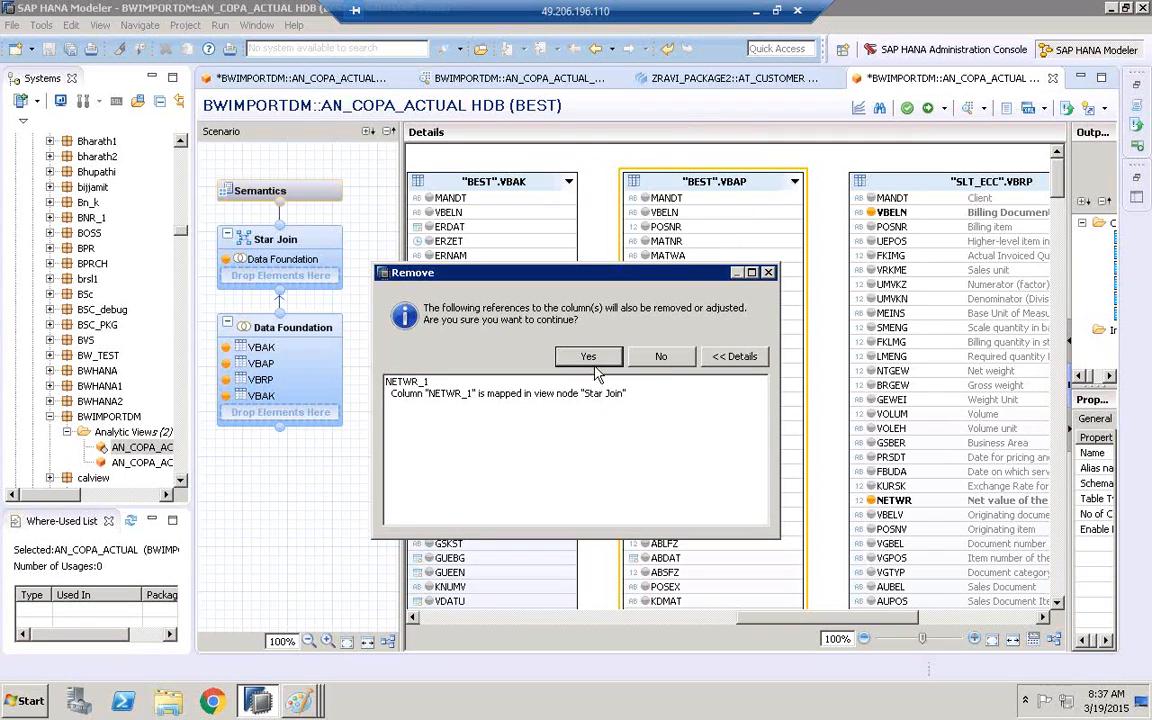
pyautogui.click(595, 352)
pyautogui.click(662, 357)
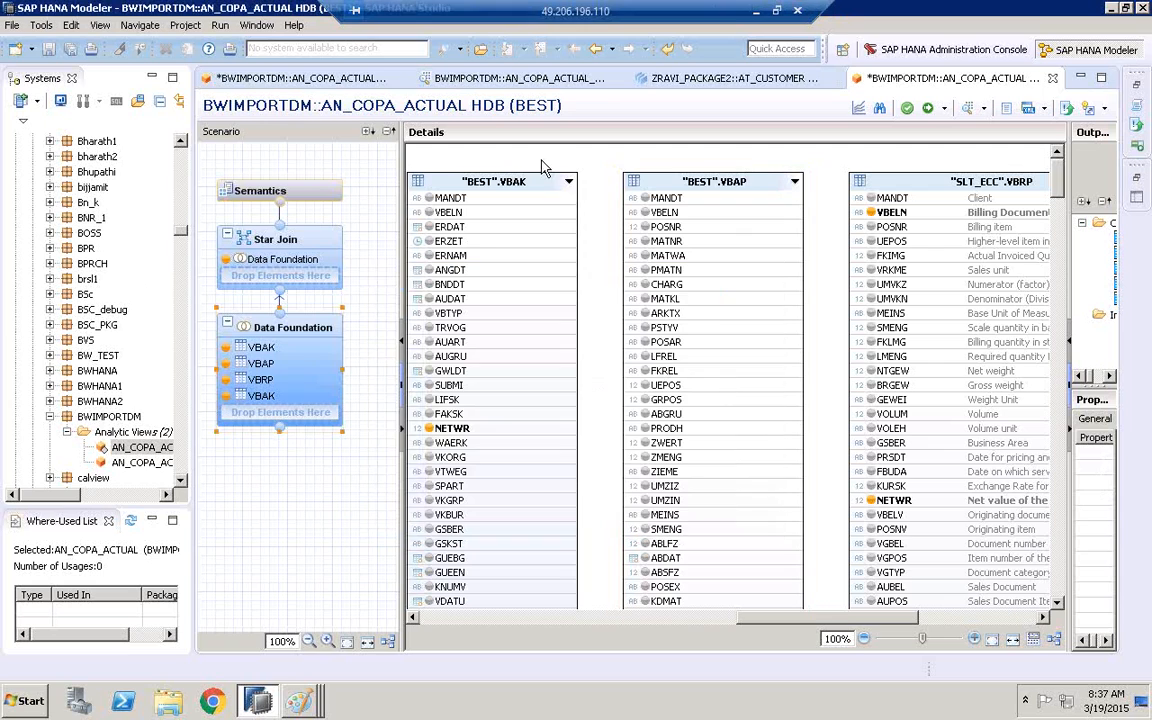
# Remove the BEST VBAK table and its mapped references from the Data Foundation
pyautogui.rightClick(523, 184)
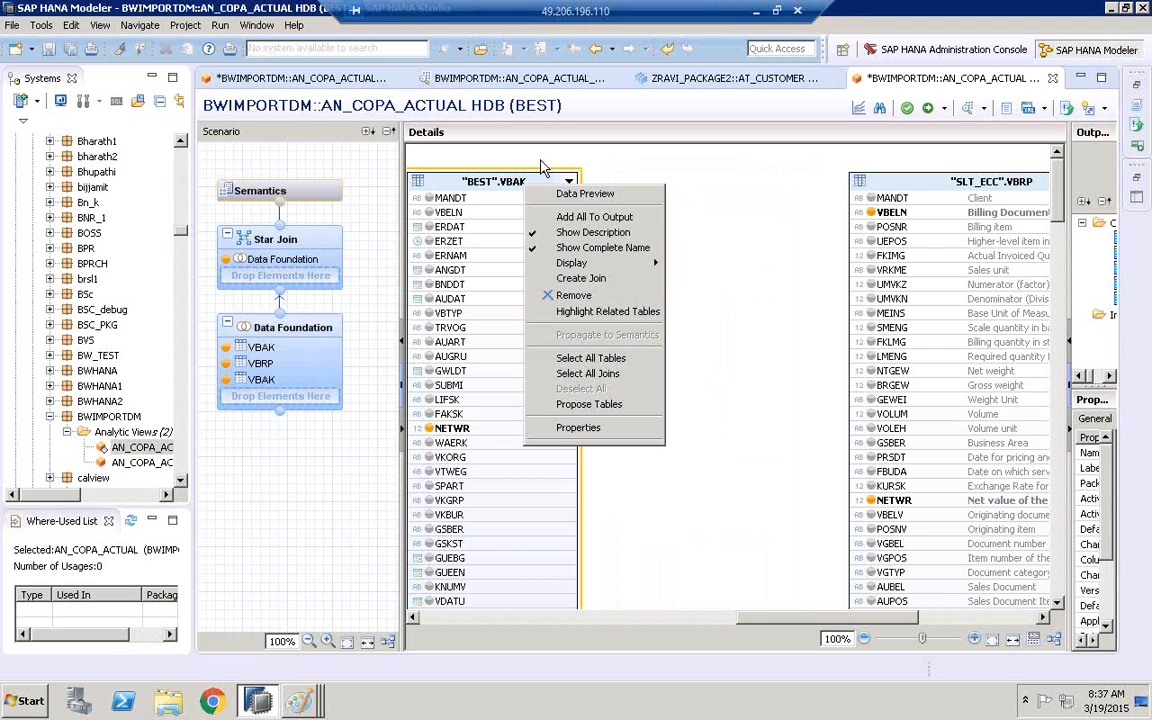
pyautogui.click(590, 295)
pyautogui.click(595, 355)
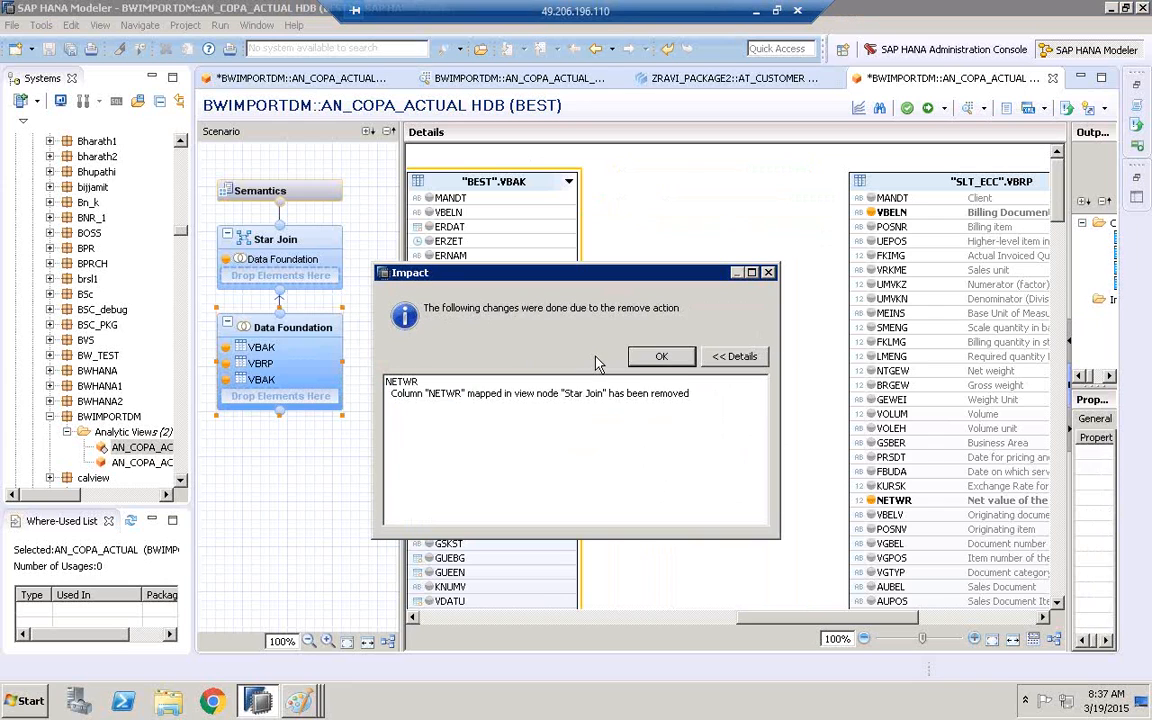
pyautogui.click(661, 357)
# Delete the join between AUBEL in SLT_ECC VBRP and VBELN in LTREPLICATION_HAN VBAK
pyautogui.moveTo(565, 622); pyautogui.dragTo(972, 604)
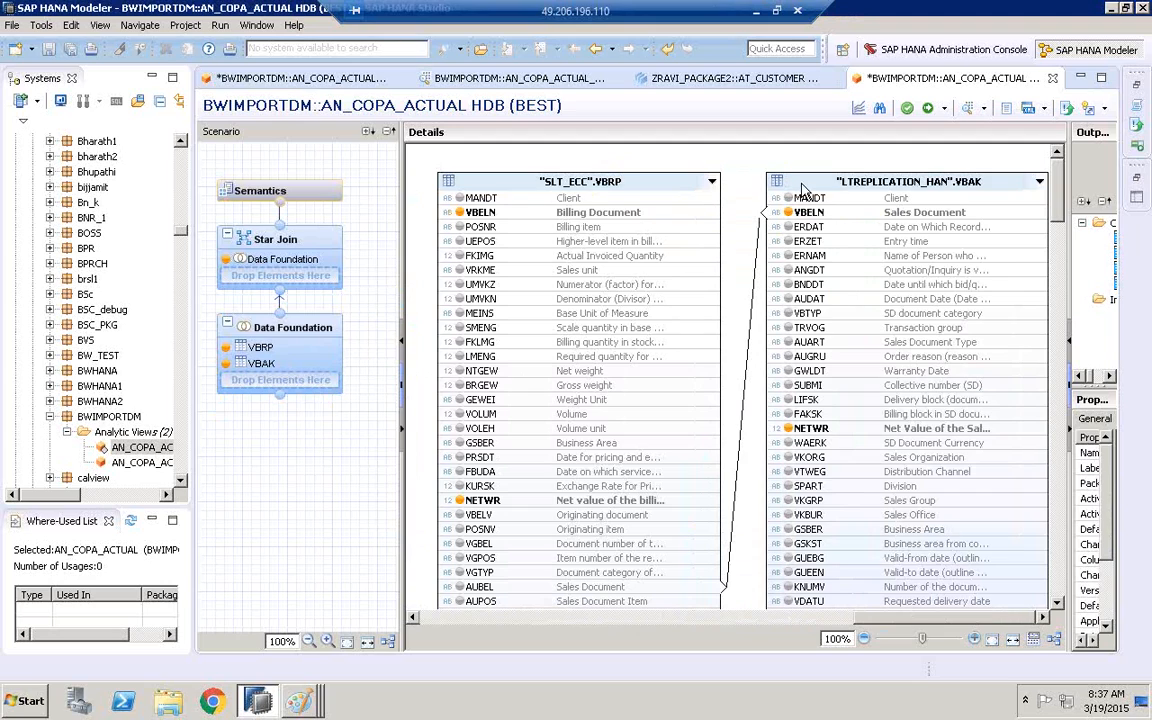
pyautogui.click(762, 290)
pyautogui.rightClick(764, 290)
pyautogui.click(786, 328)
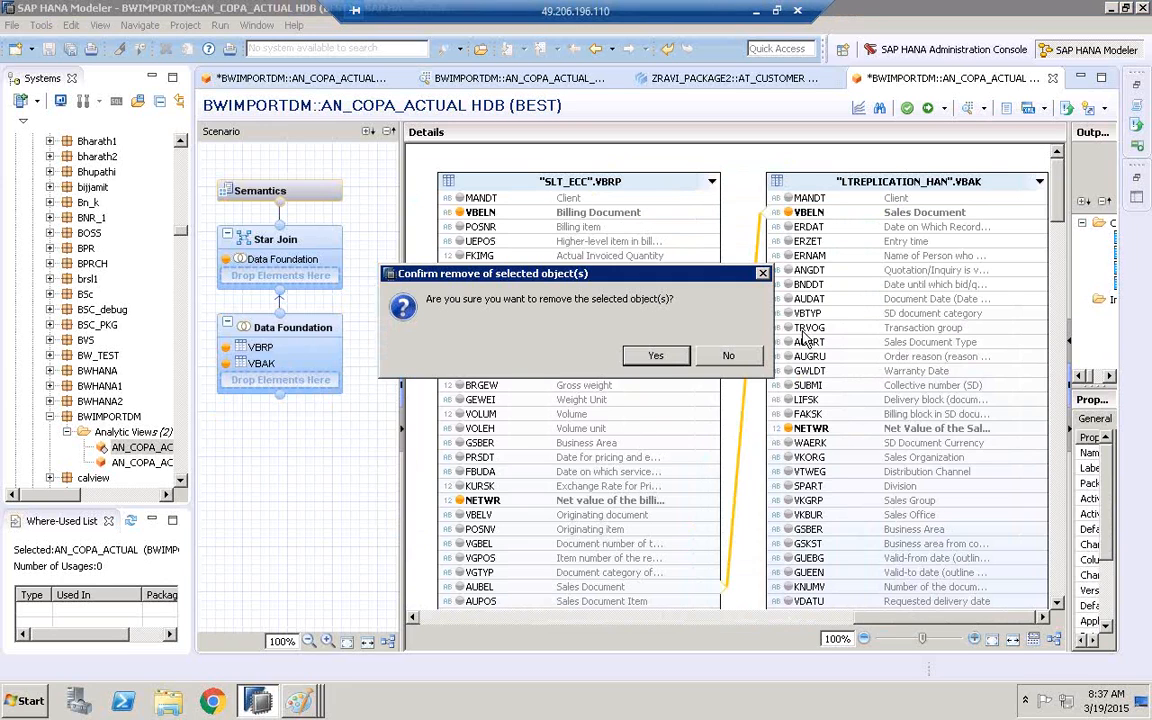
pyautogui.click(656, 356)
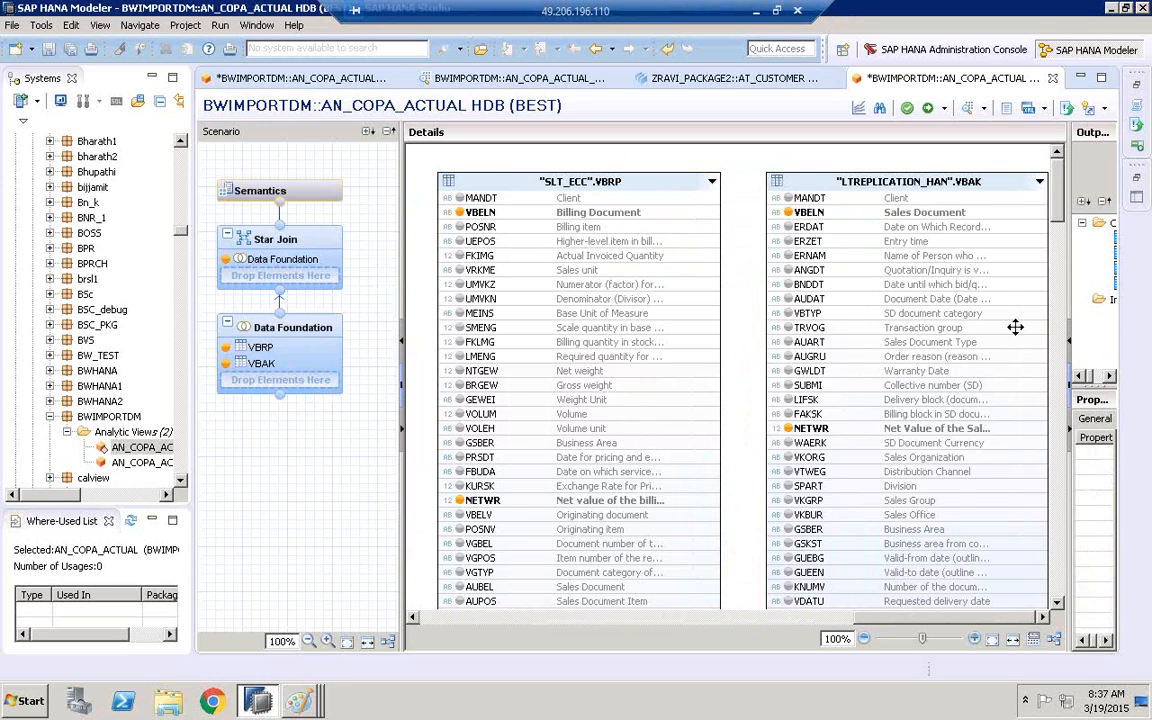
# Rearrange the tables so LTREPLICATION_HAN VBAK sits to the left of SLT_ECC VBRP, and narrow the Scenario pane
pyautogui.moveTo(1015, 327); pyautogui.dragTo(1015, 327)
pyautogui.moveTo(871, 175); pyautogui.dragTo(547, 197)
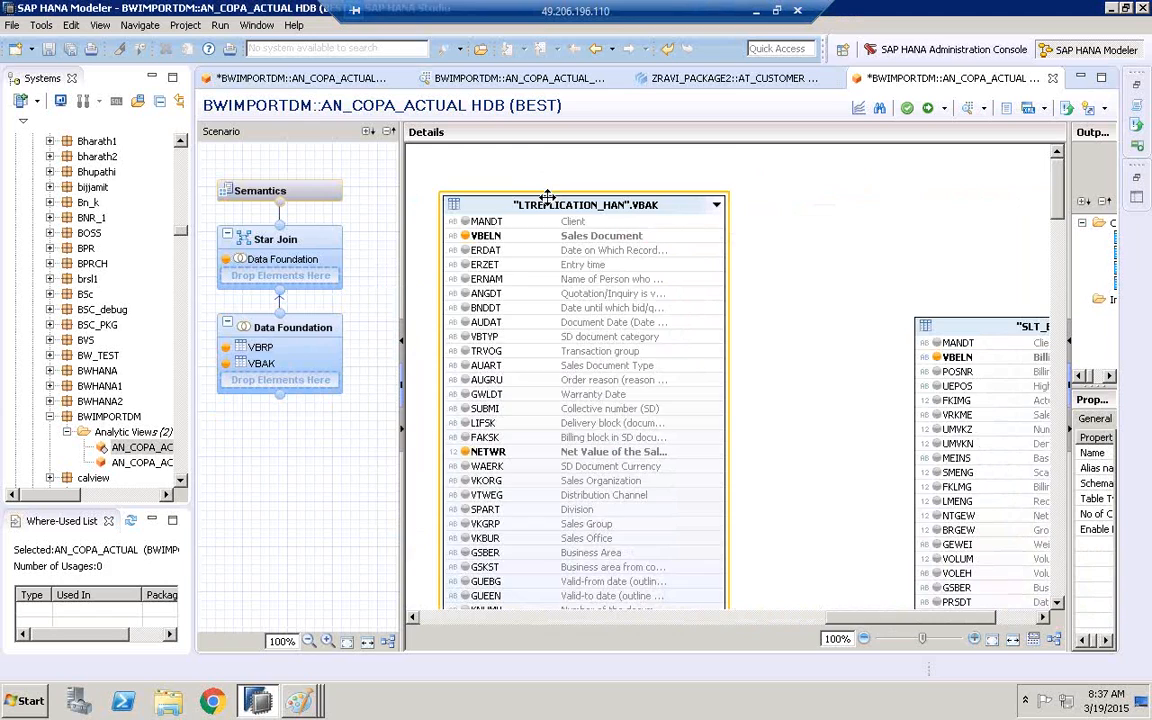
pyautogui.moveTo(400, 215); pyautogui.dragTo(364, 238)
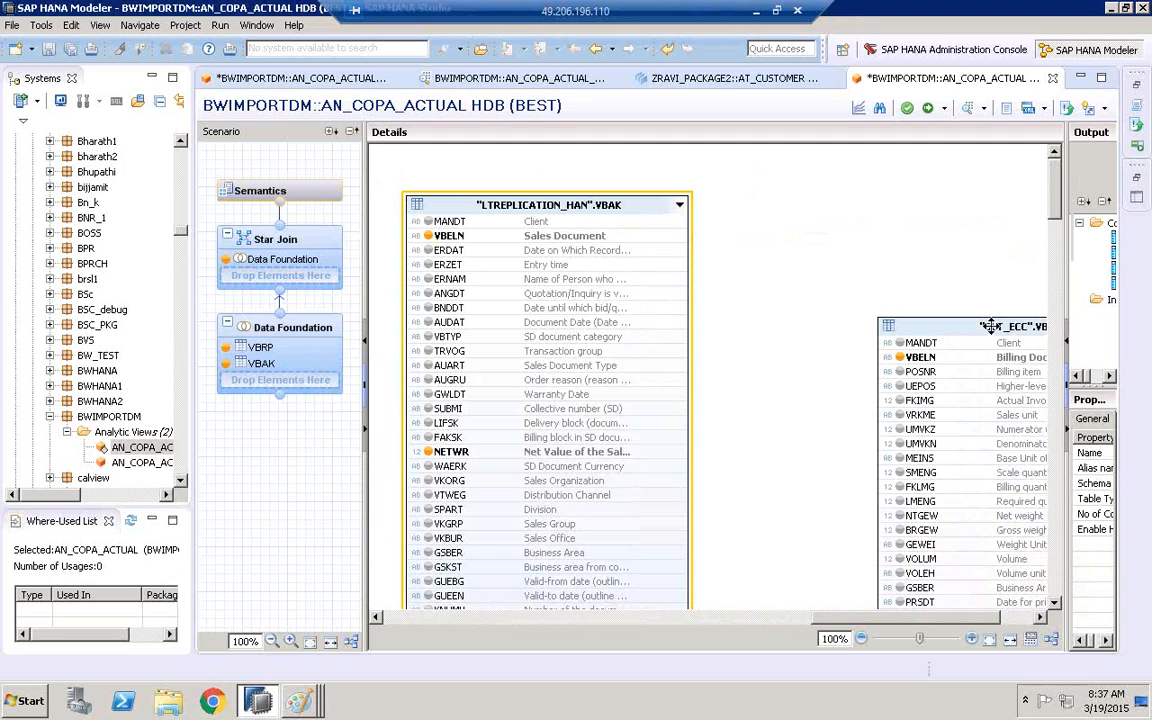
pyautogui.moveTo(920, 217); pyautogui.dragTo(908, 193)
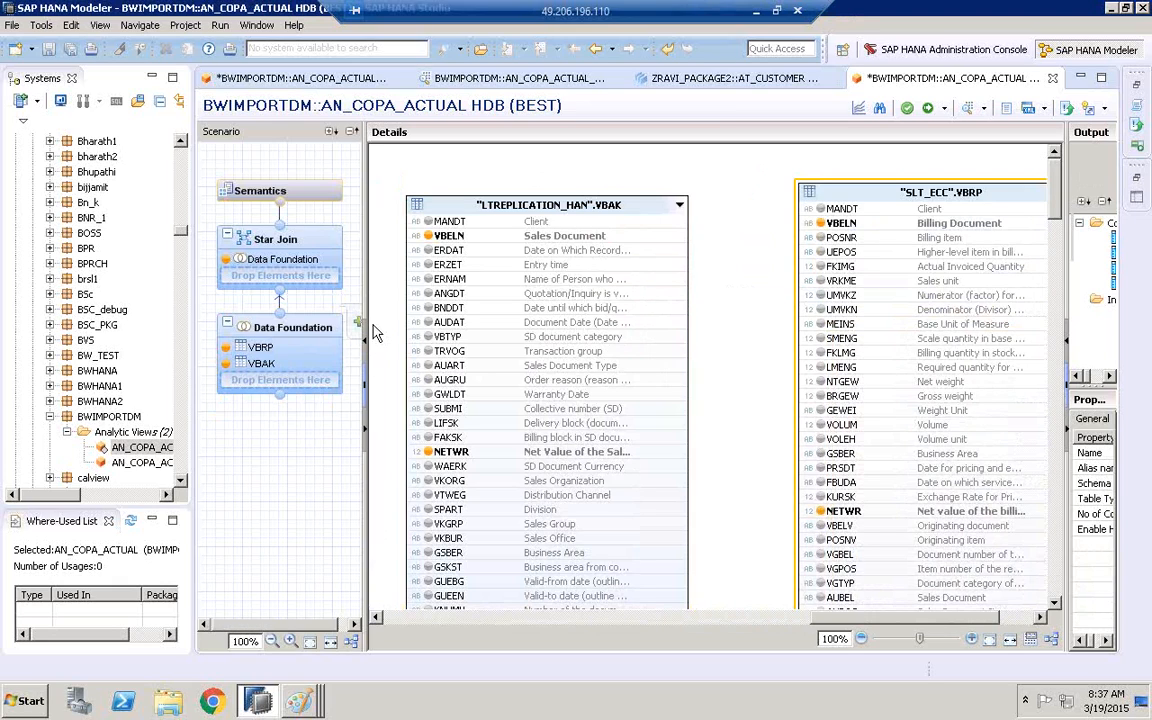
# Remove VBELN of the SLT_ECC VBRP table from the output columns, including its Star Join mapping
pyautogui.click(667, 238)
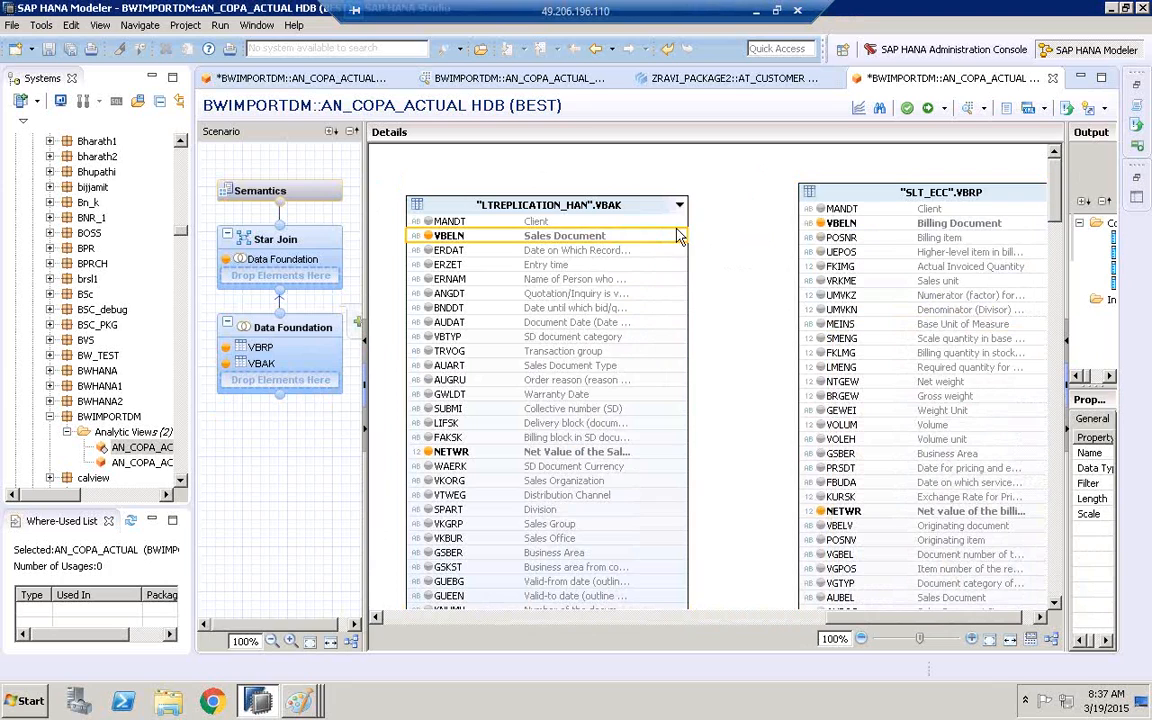
pyautogui.click(820, 223)
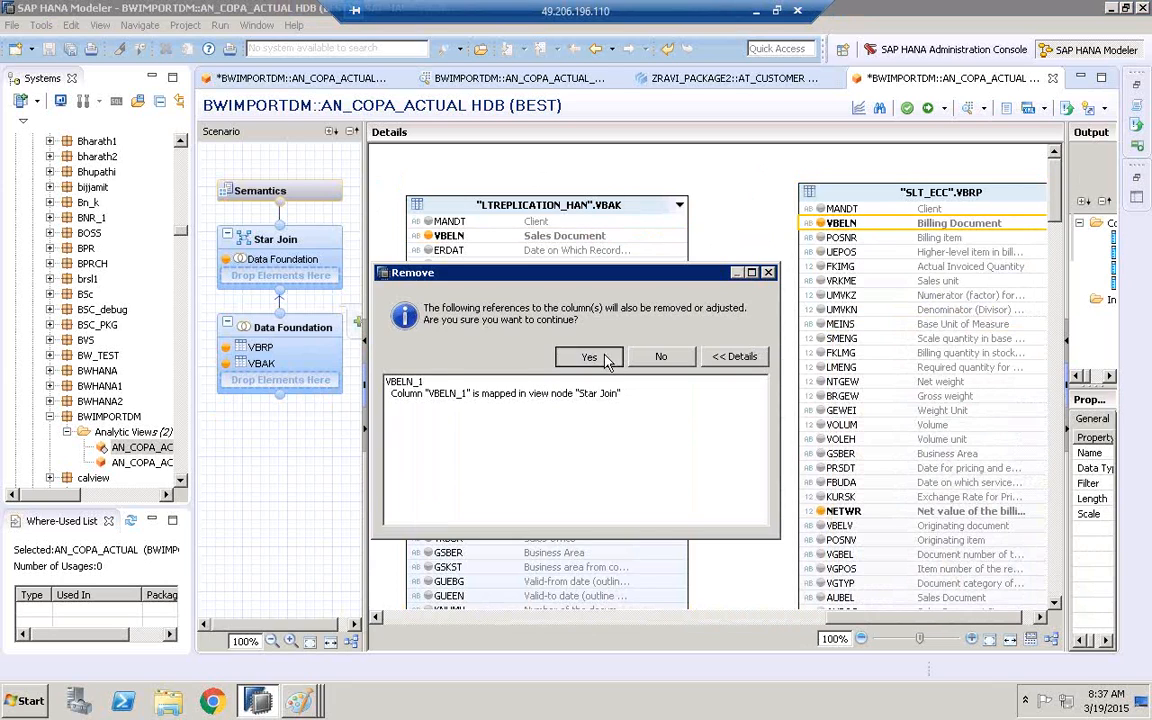
pyautogui.click(590, 357)
pyautogui.click(600, 356)
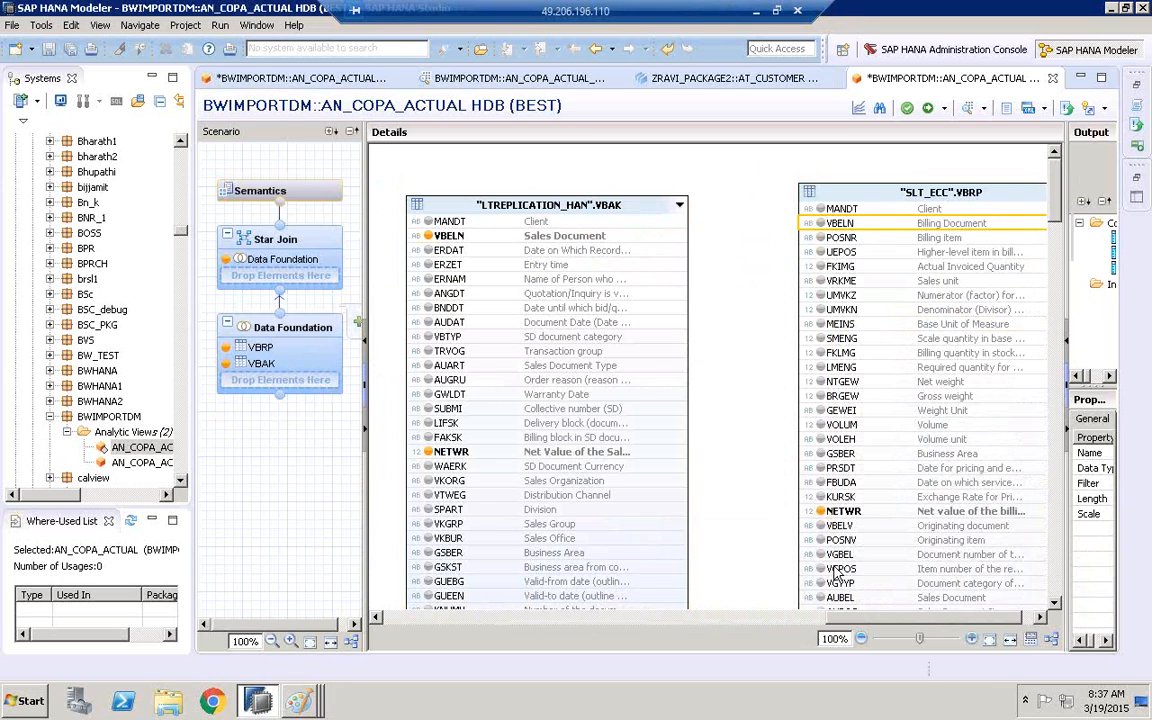
# Remove NETWR of SLT_ECC VBRP and NETWR of LTREPLICATION_HAN VBAK from the output columns, including their Star Join mappings
pyautogui.click(820, 511)
pyautogui.click(589, 353)
pyautogui.click(652, 358)
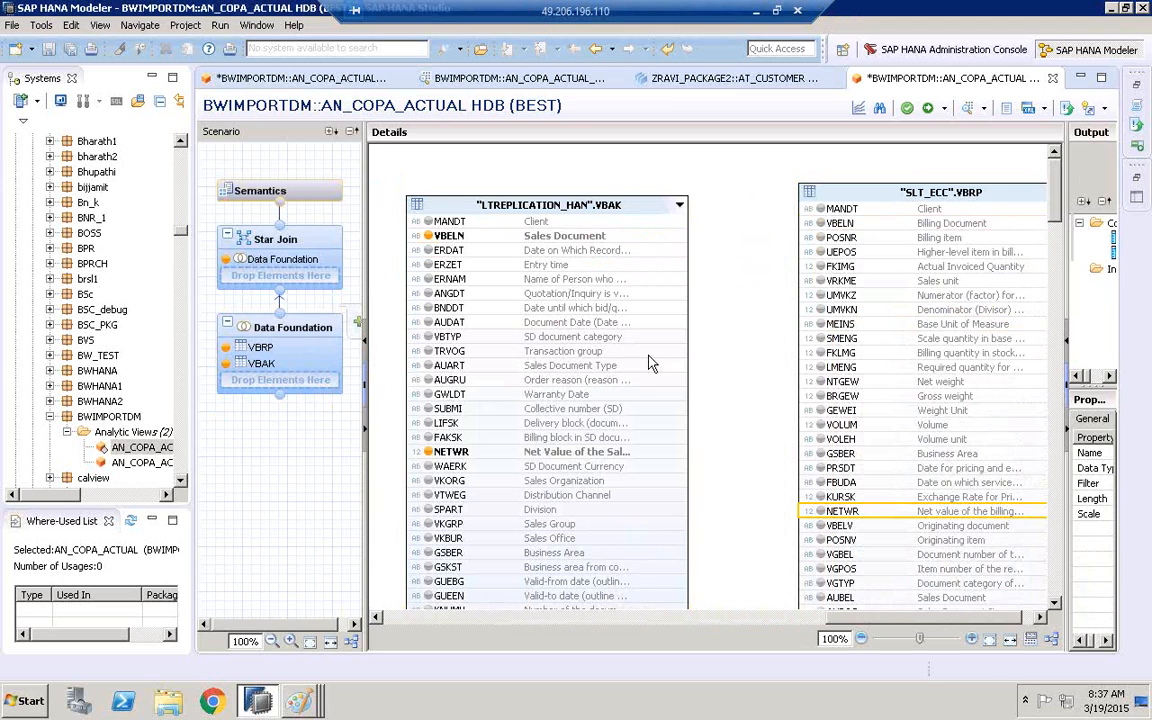
pyautogui.click(428, 452)
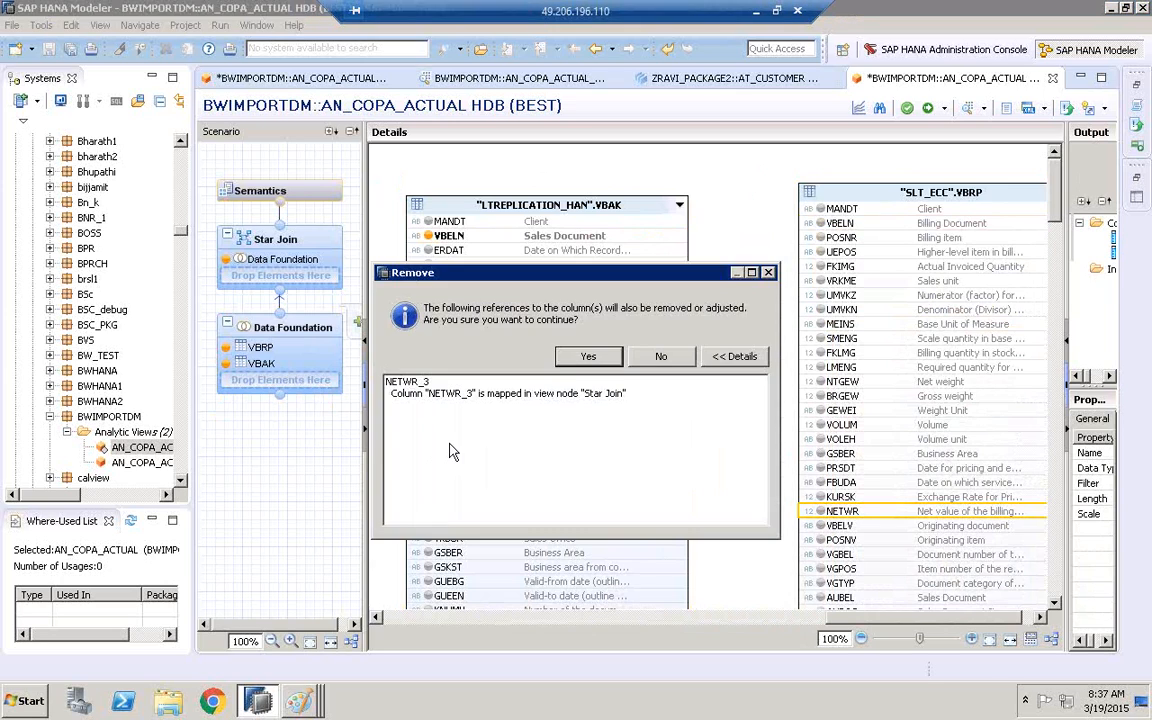
pyautogui.click(589, 356)
pyautogui.click(661, 357)
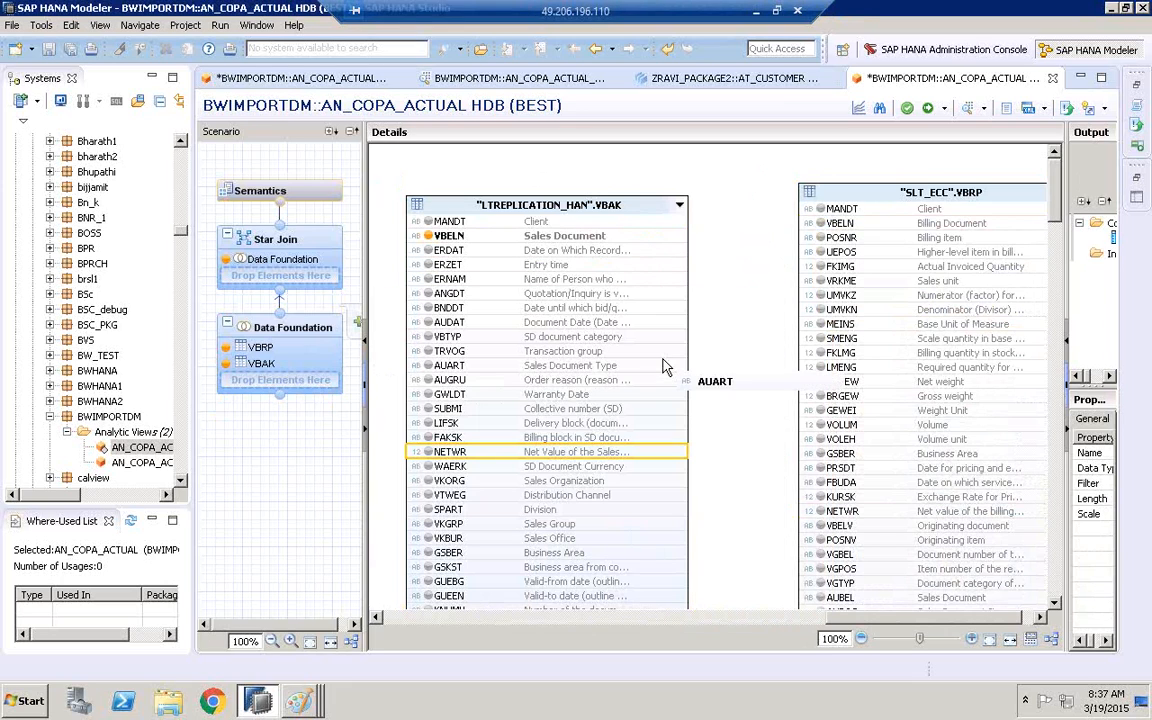
# Join VBELN of LTREPLICATION_HAN VBAK to AUBEL of SLT_ECC VBRP and align the two tables at the same height
pyautogui.click(660, 237)
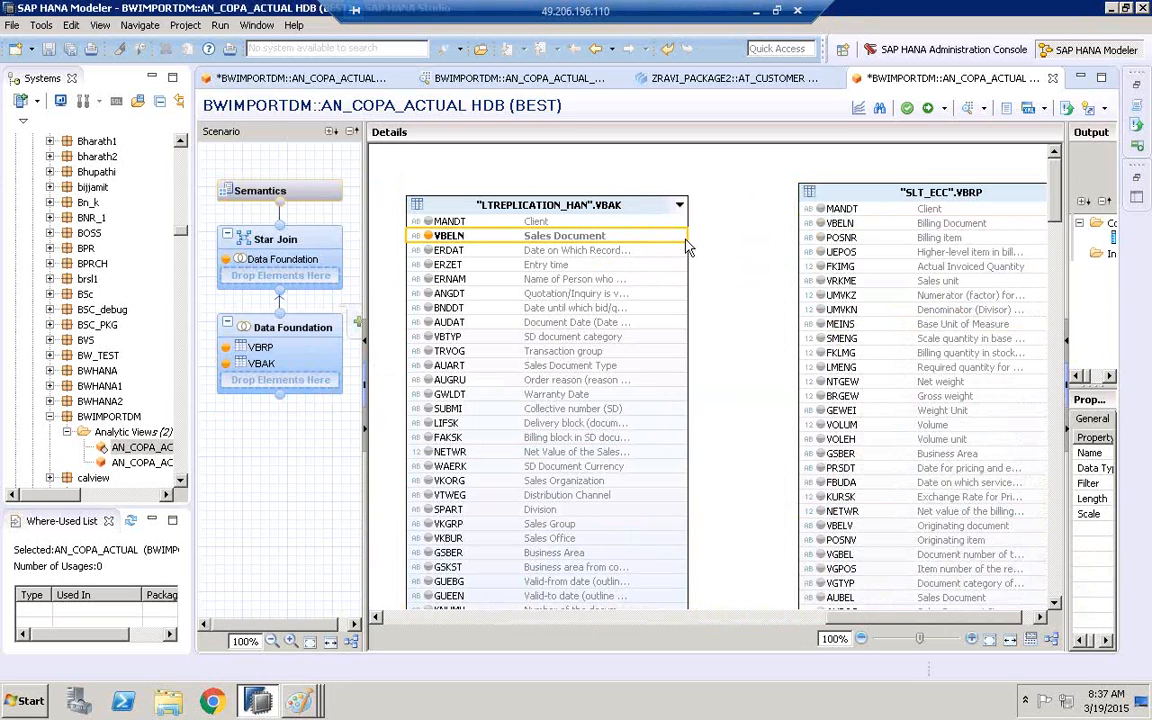
pyautogui.moveTo(675, 236); pyautogui.dragTo(752, 430)
pyautogui.moveTo(1088, 283); pyautogui.dragTo(1104, 287)
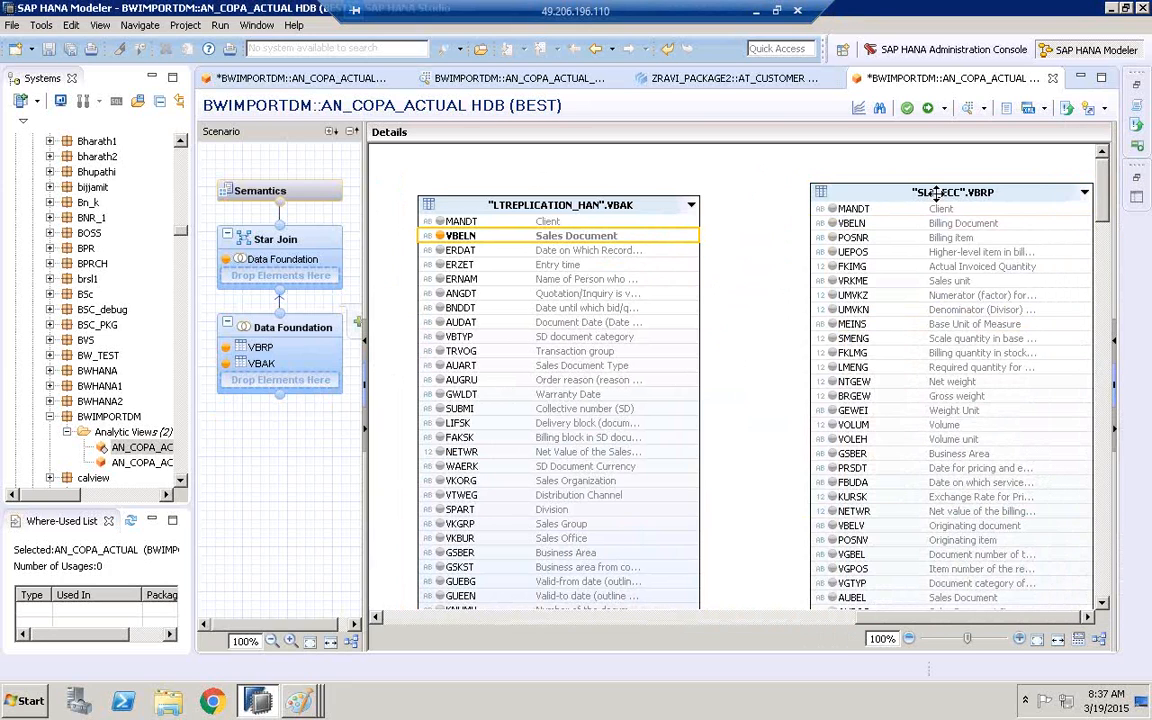
pyautogui.moveTo(936, 193); pyautogui.dragTo(895, 170)
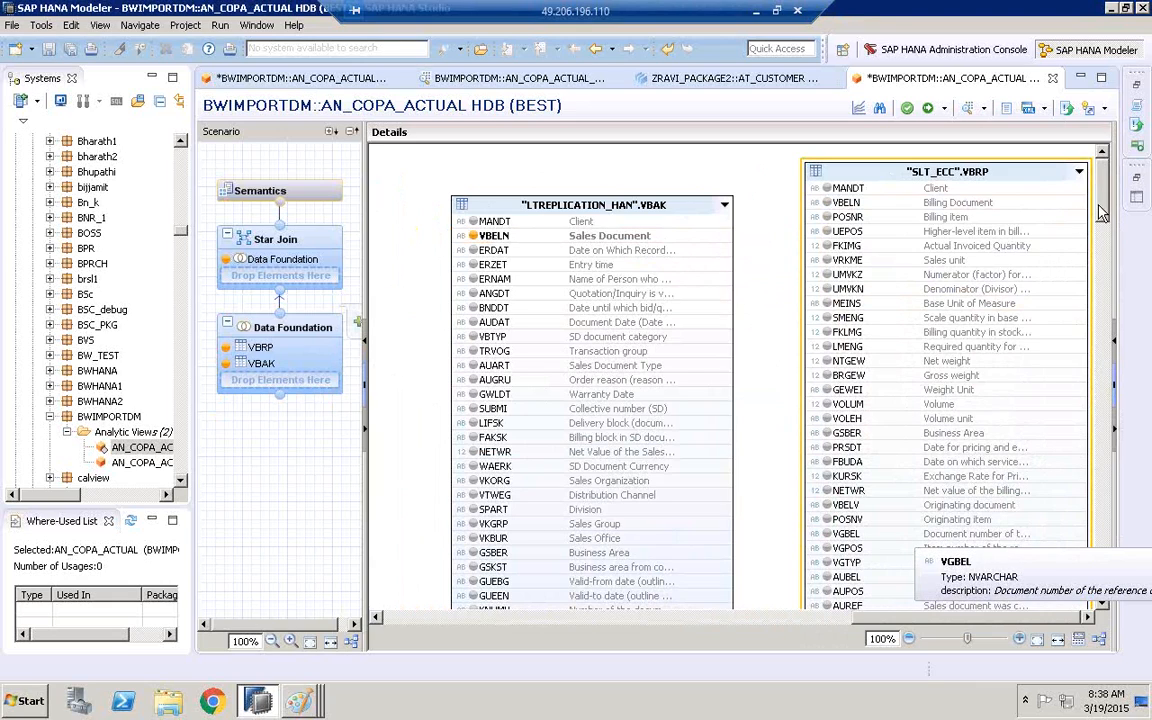
pyautogui.scroll(-3, 993, 195)
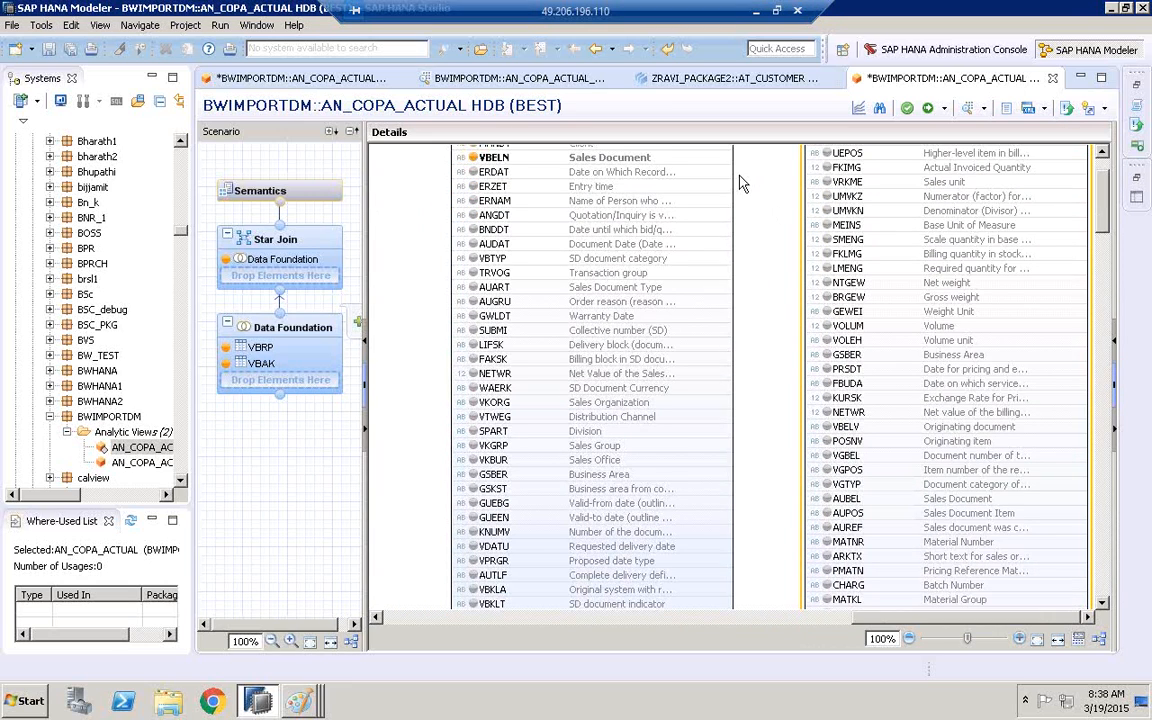
pyautogui.moveTo(738, 157); pyautogui.dragTo(818, 508)
pyautogui.moveTo(815, 507); pyautogui.dragTo(818, 500)
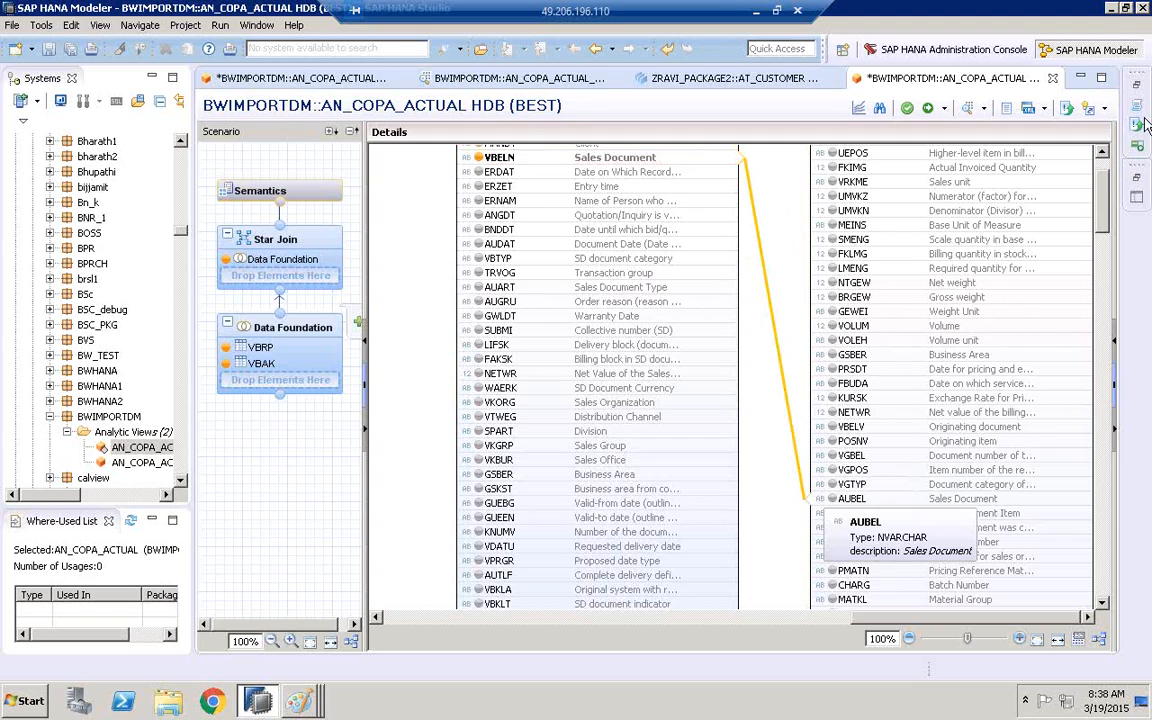
pyautogui.scroll(3, 1107, 215)
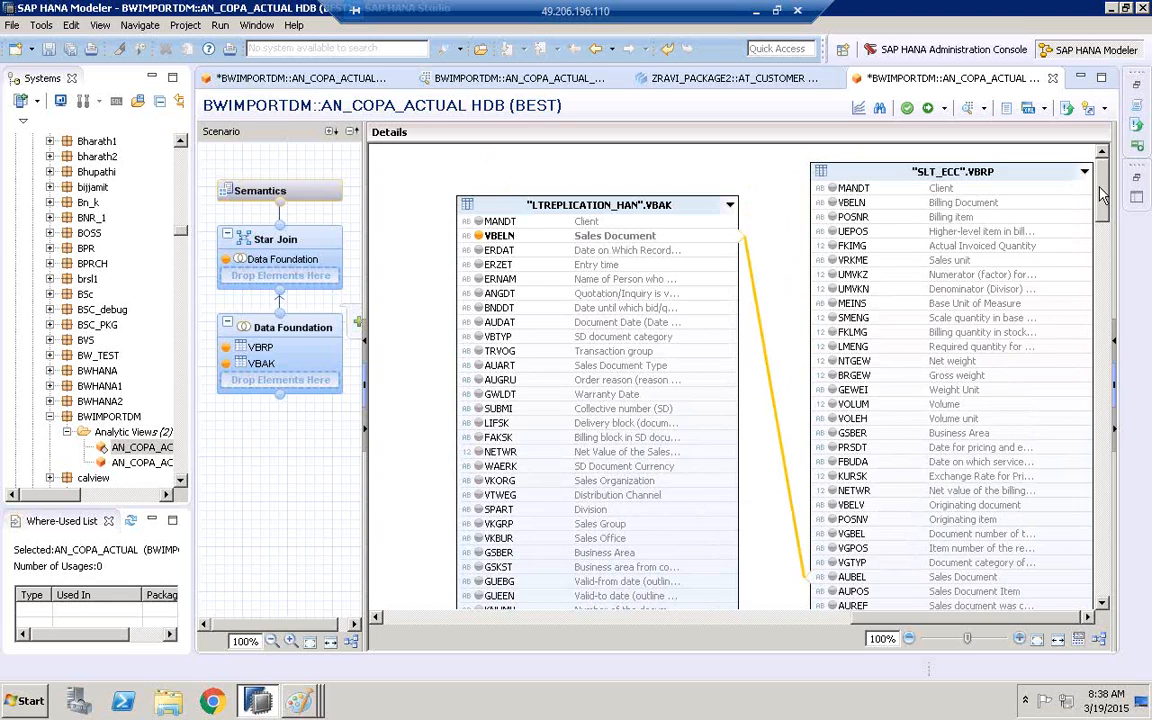
pyautogui.moveTo(725, 205); pyautogui.dragTo(712, 172)
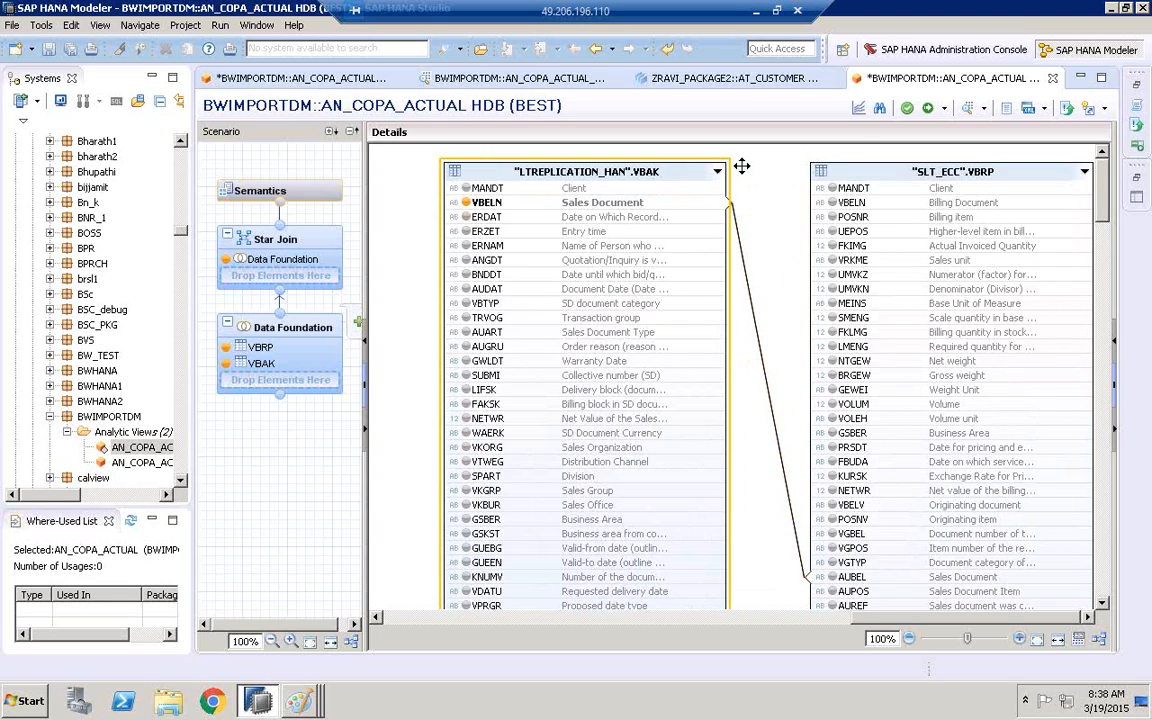
# Find NETWR and add it from both tables to the output, together with VBELN of SLT_ECC VBRP
pyautogui.click(879, 112)
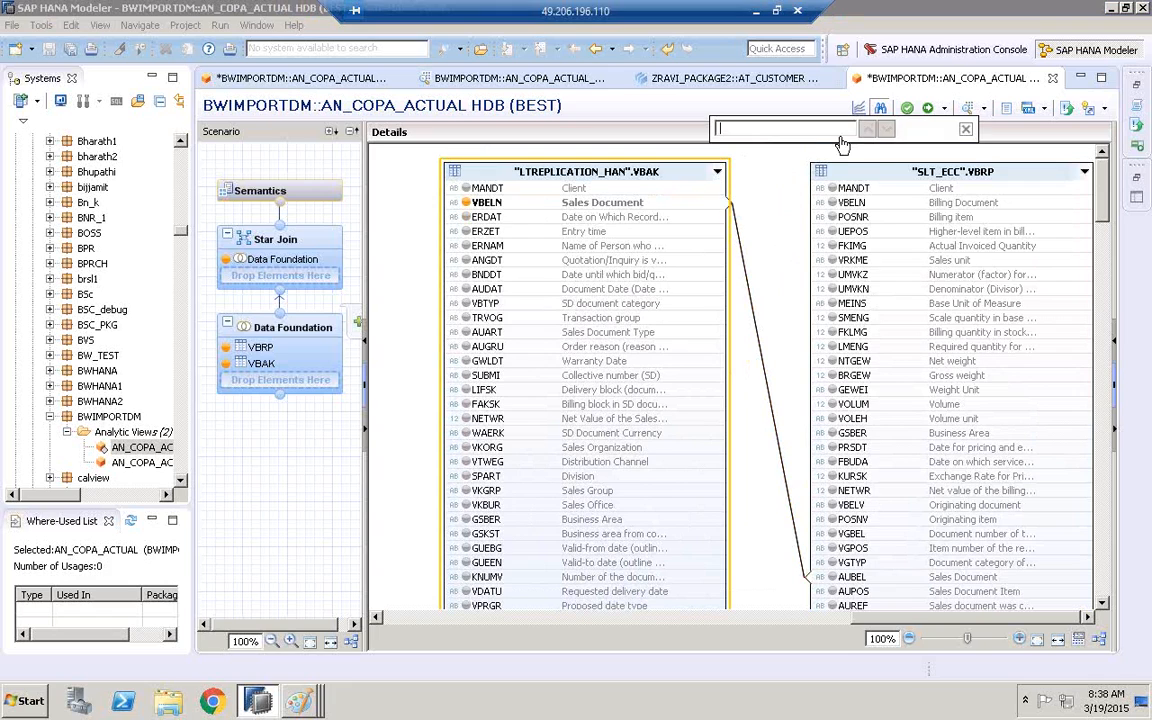
pyautogui.write('NETWR')
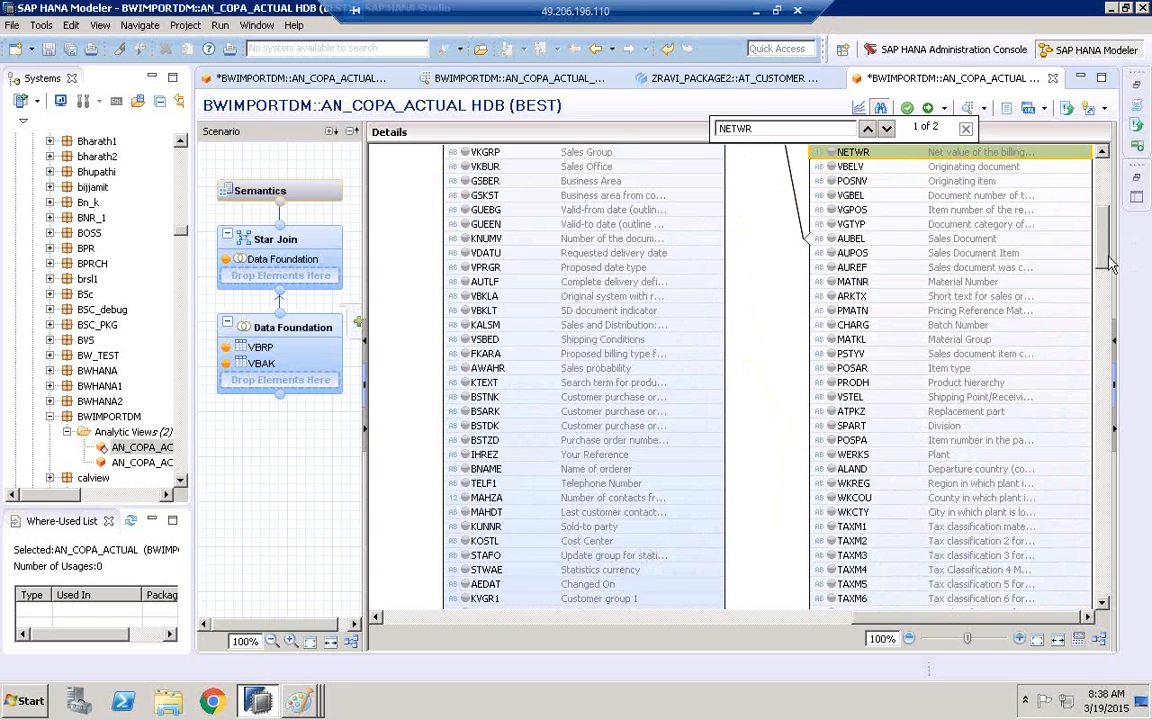
pyautogui.scroll(3, 1104, 252)
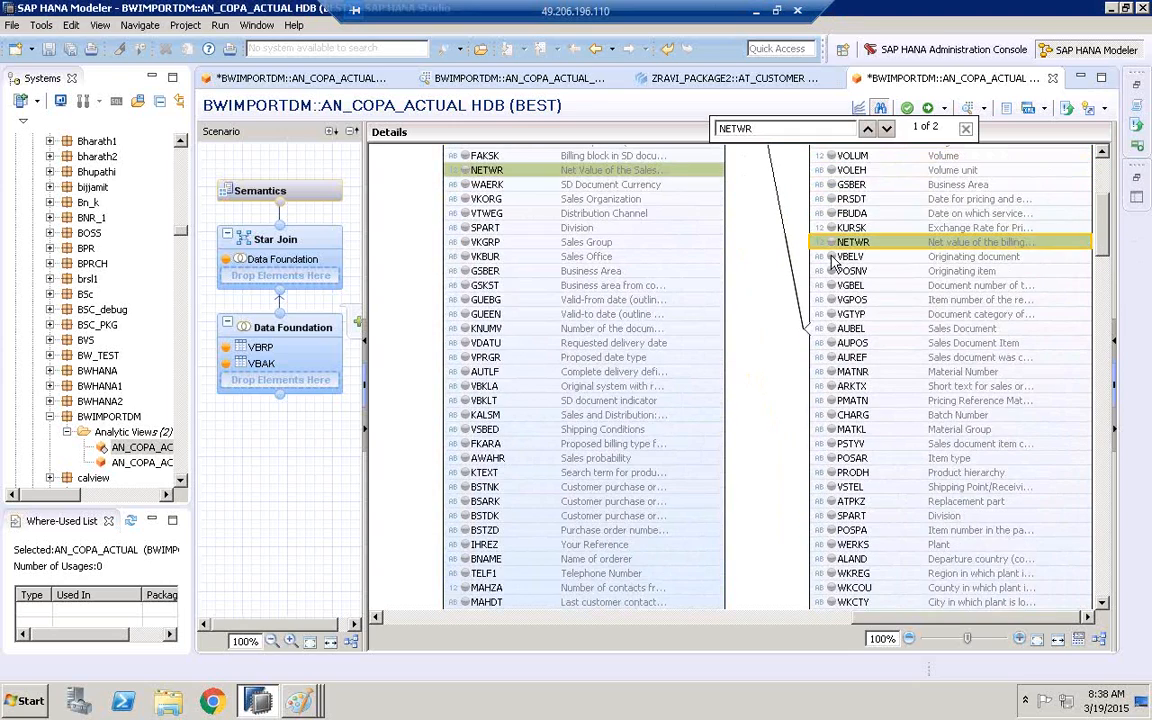
pyautogui.scroll(-3, 833, 250)
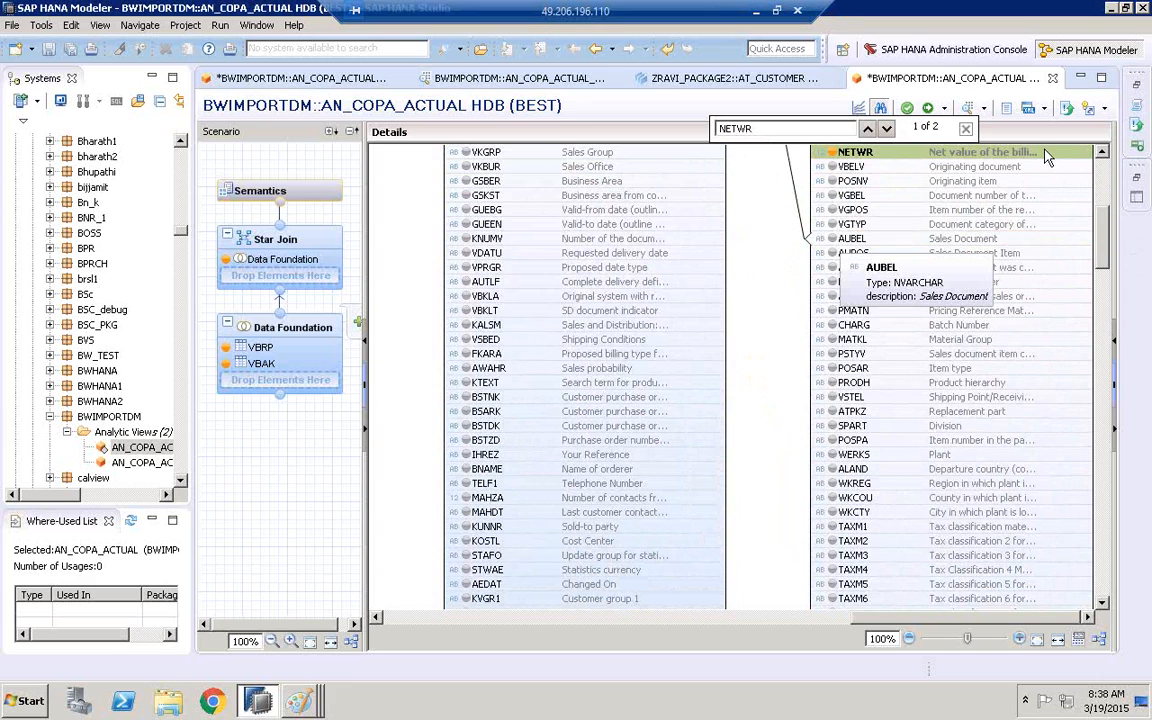
pyautogui.scroll(10, 1000, 210)
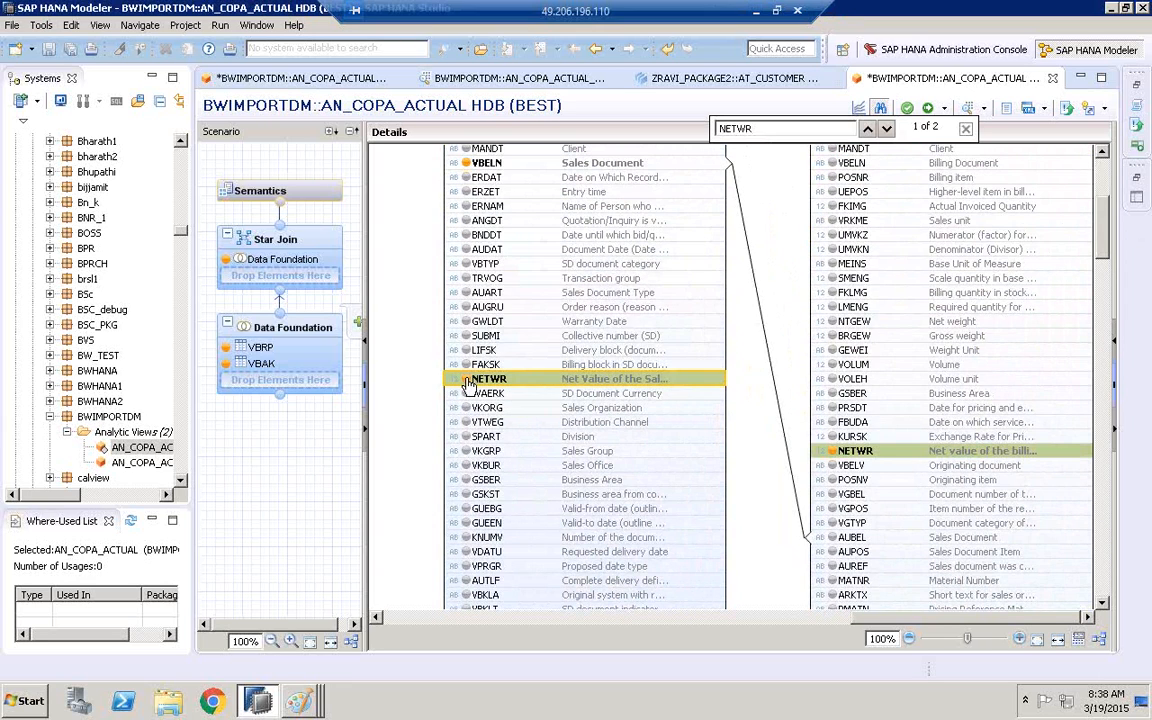
pyautogui.scroll(-7, 422, 345)
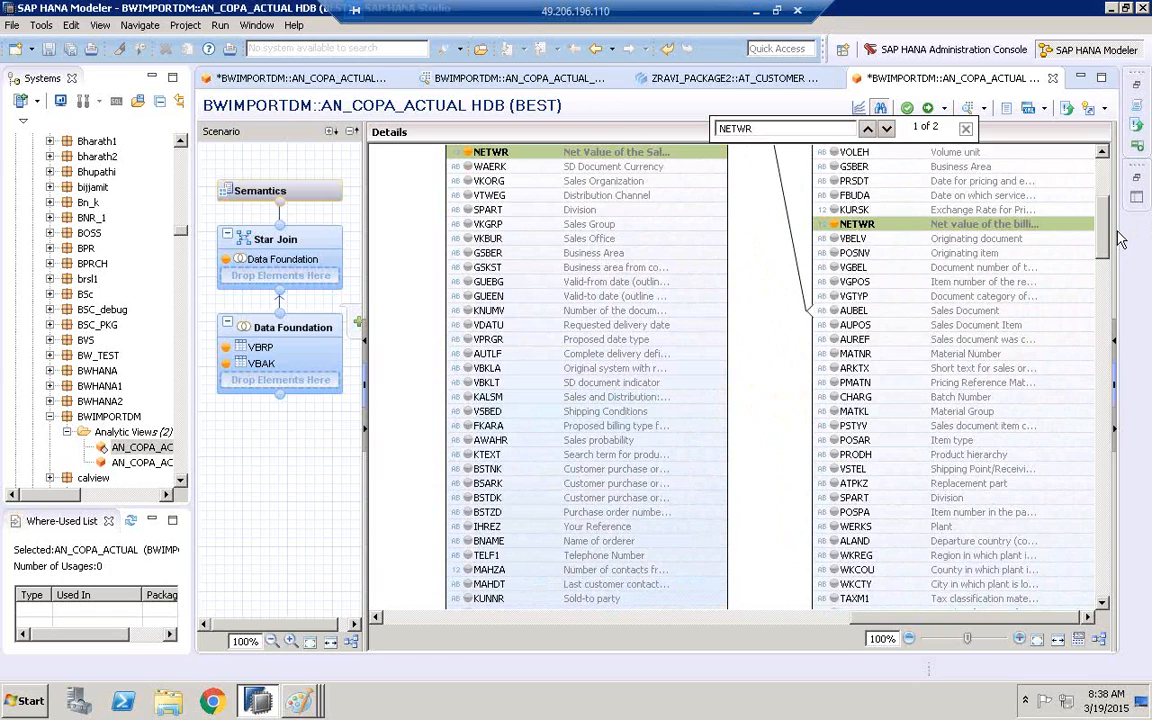
pyautogui.scroll(8, 1100, 248)
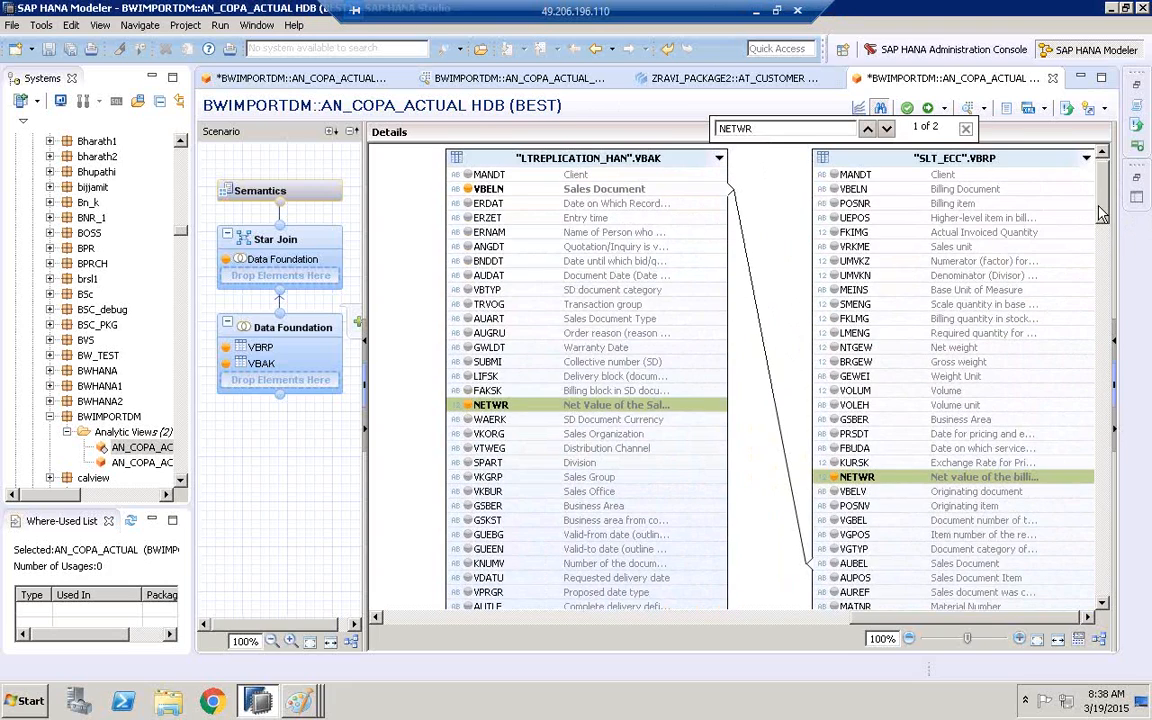
pyautogui.click(966, 129)
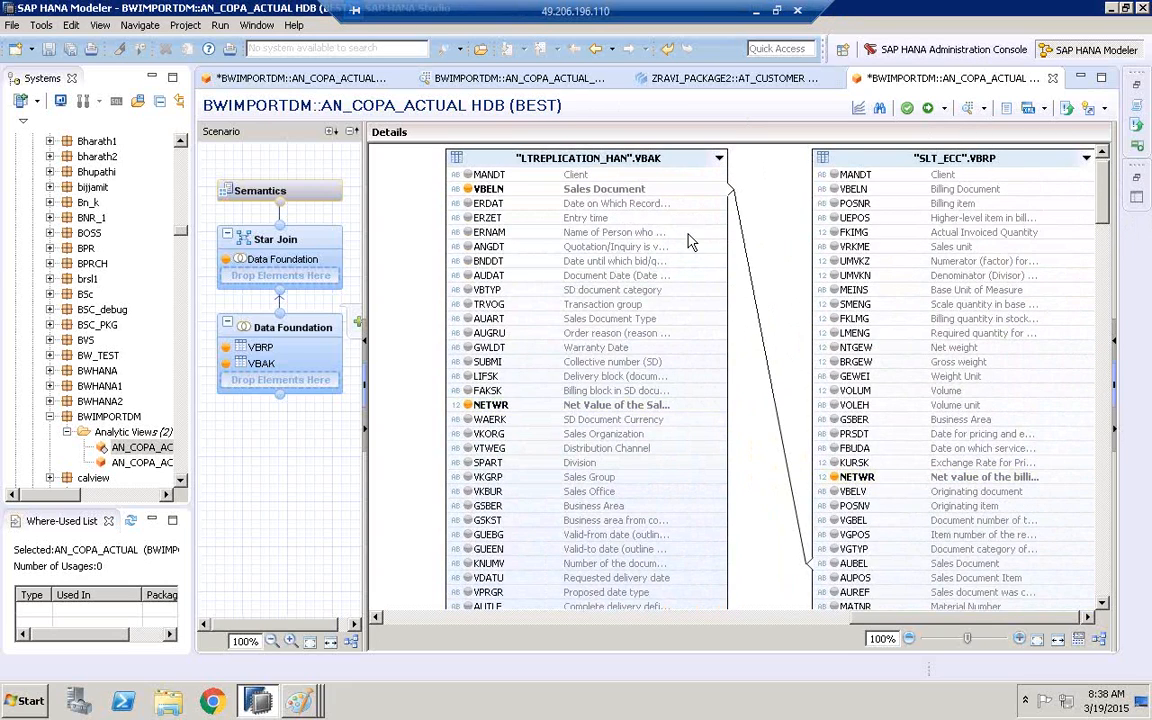
pyautogui.moveTo(480, 192); pyautogui.dragTo(836, 196)
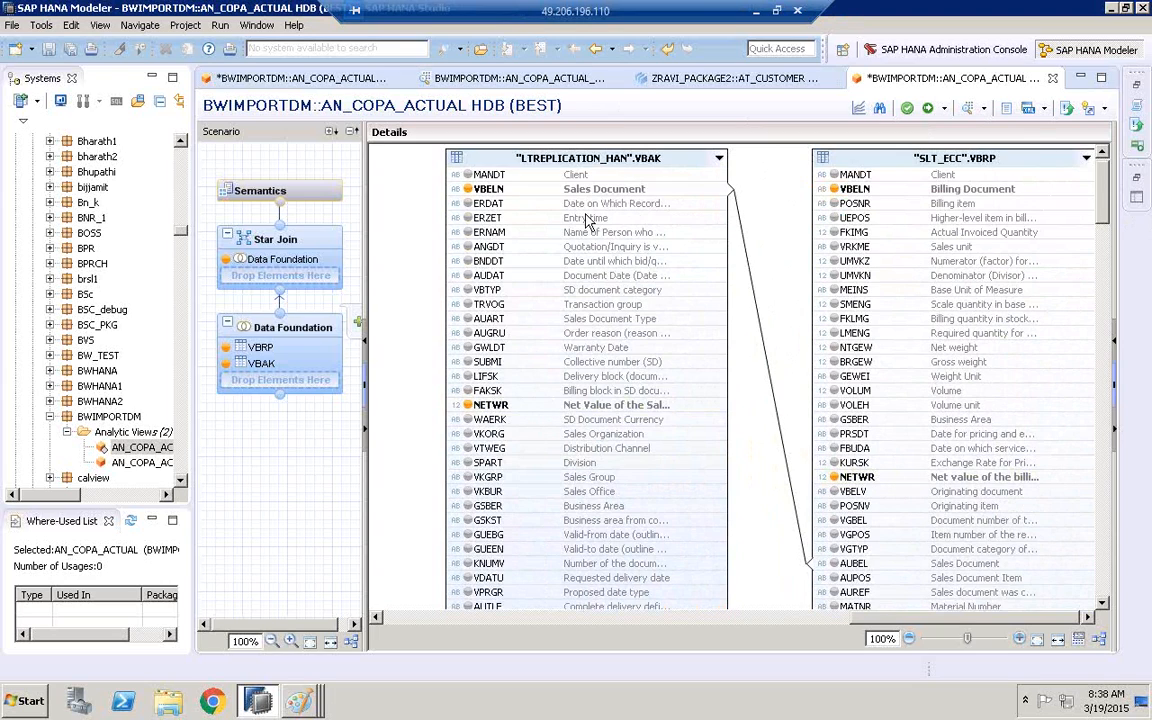
# Widen the Label column in the Semantics column list to show full labels, and save and validate the view
pyautogui.click(296, 246)
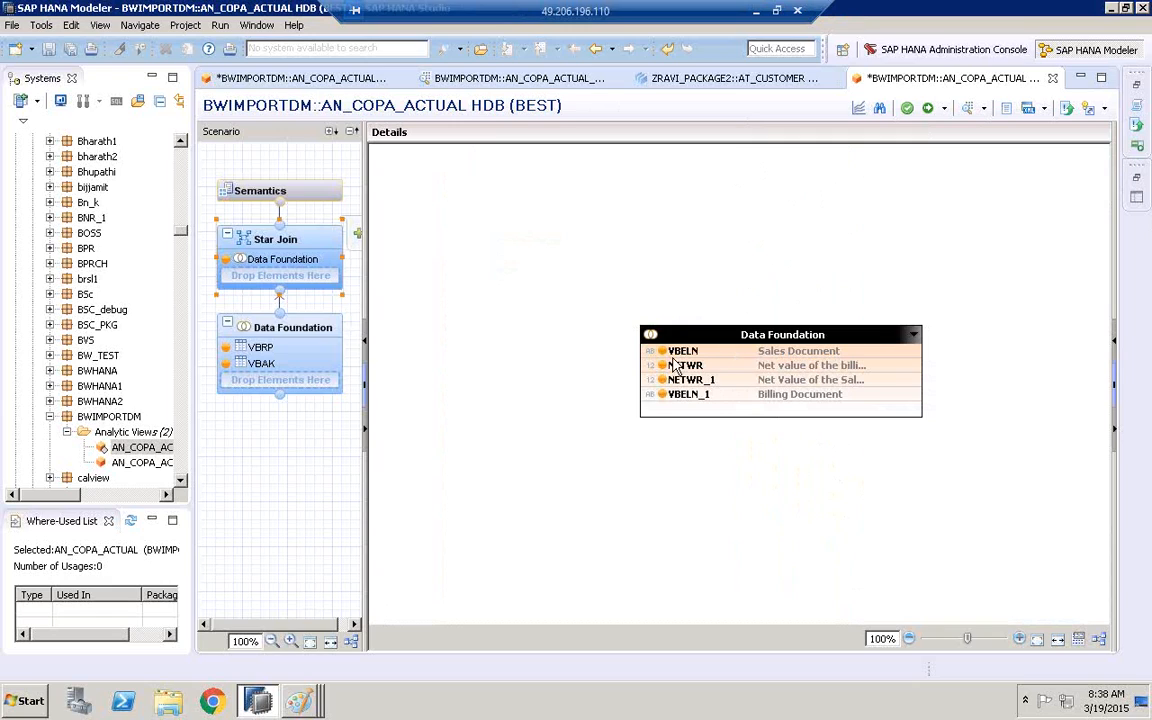
pyautogui.moveTo(692, 355)
pyautogui.click(306, 195)
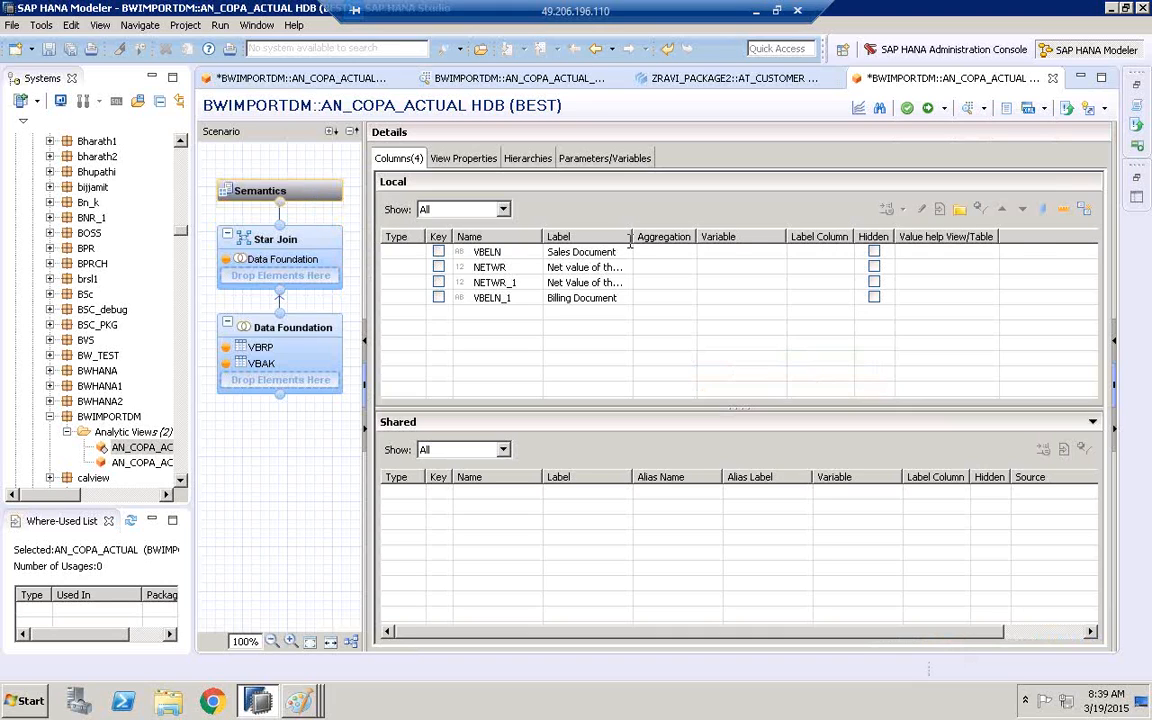
pyautogui.doubleClick(630, 237)
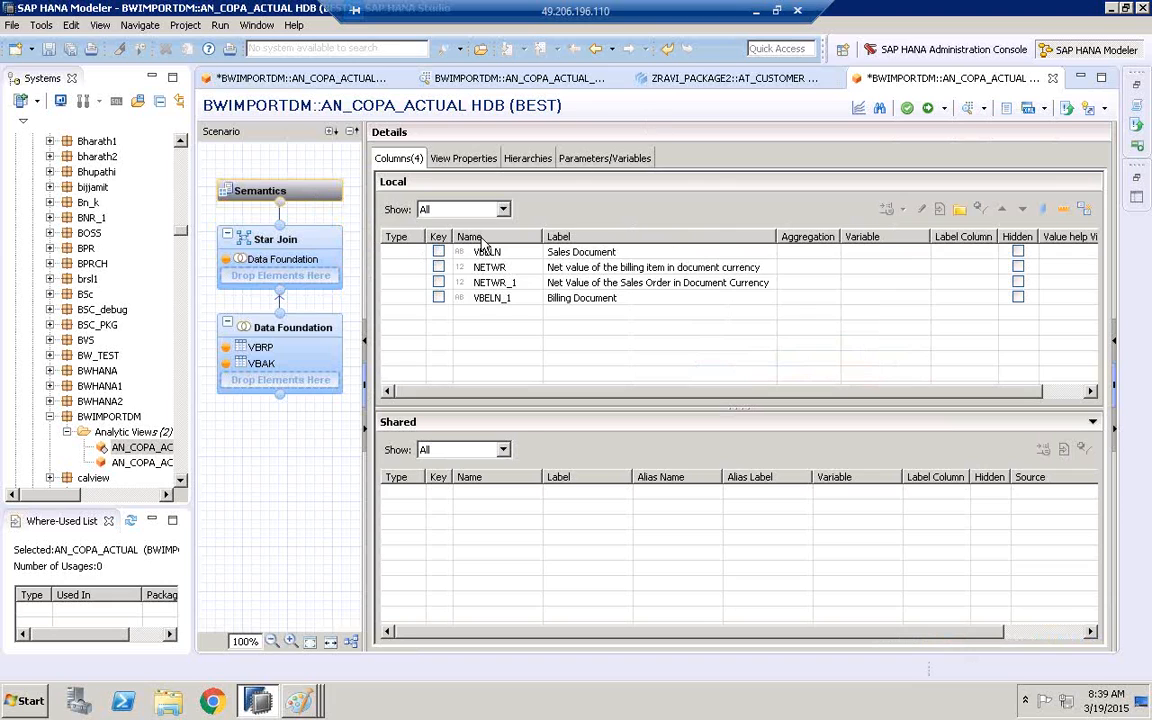
pyautogui.click(907, 108)
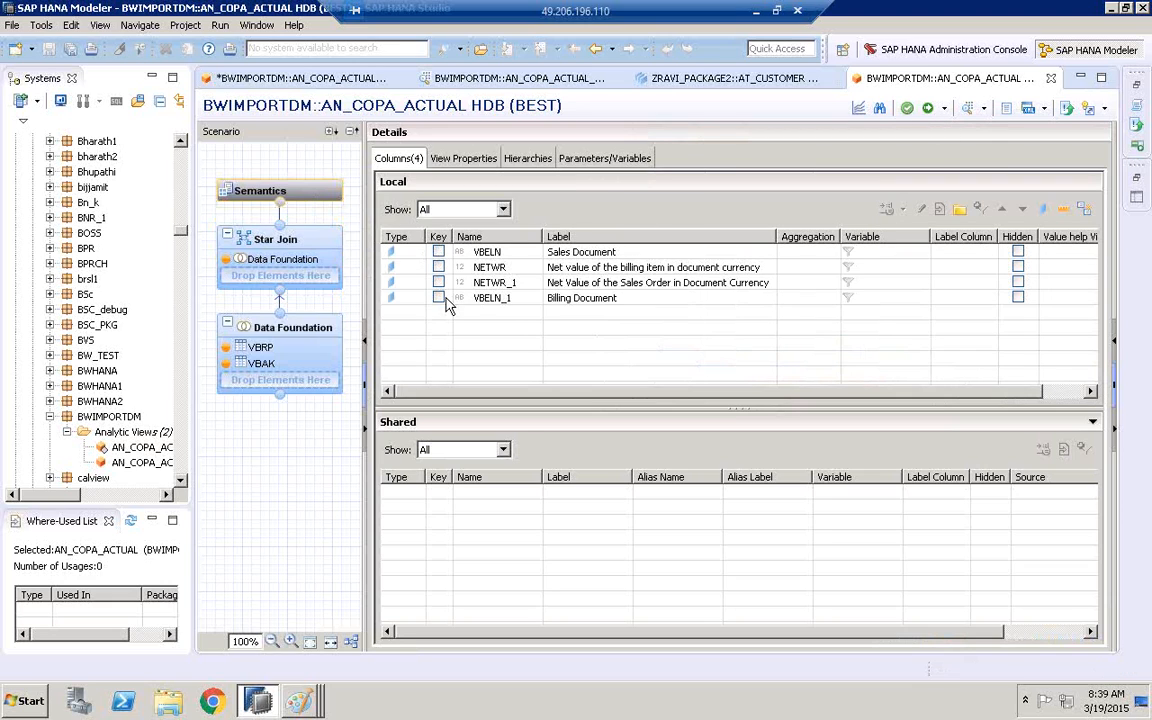
pyautogui.click(907, 108)
# Widen the Data Foundation's Output pane and examine the source table mappings of NETWR, NETWR_1 and VBELN_1
pyautogui.click(323, 337)
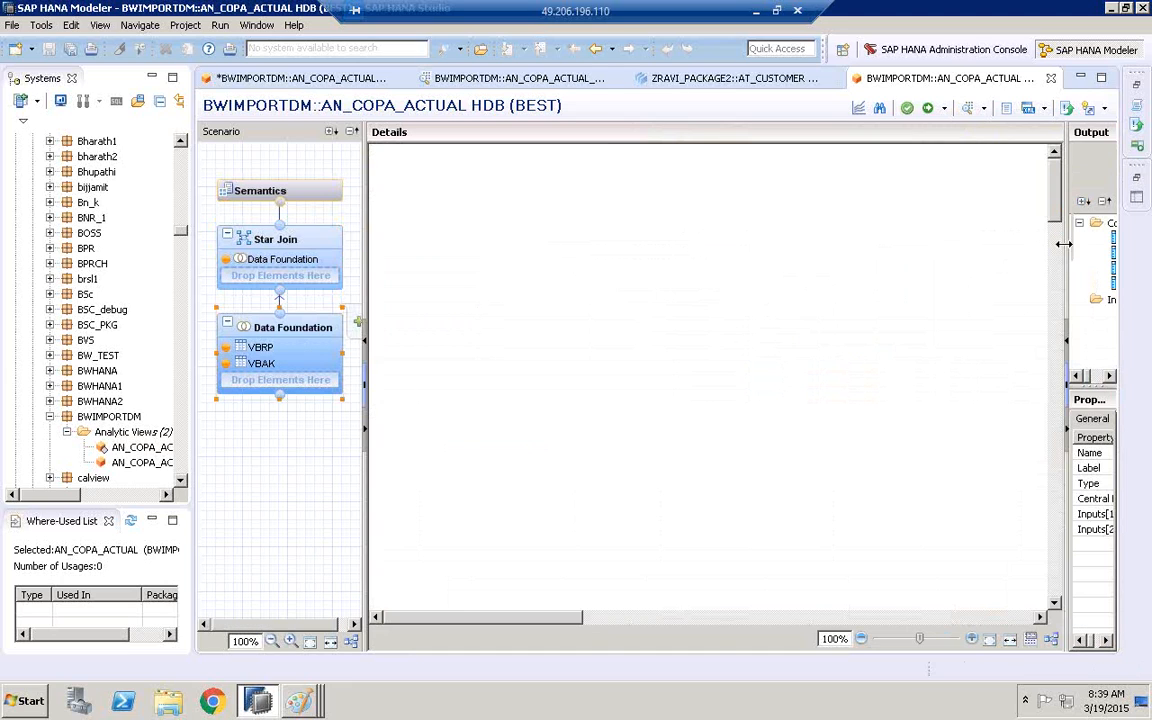
pyautogui.moveTo(960, 243); pyautogui.dragTo(806, 245)
pyautogui.click(885, 219)
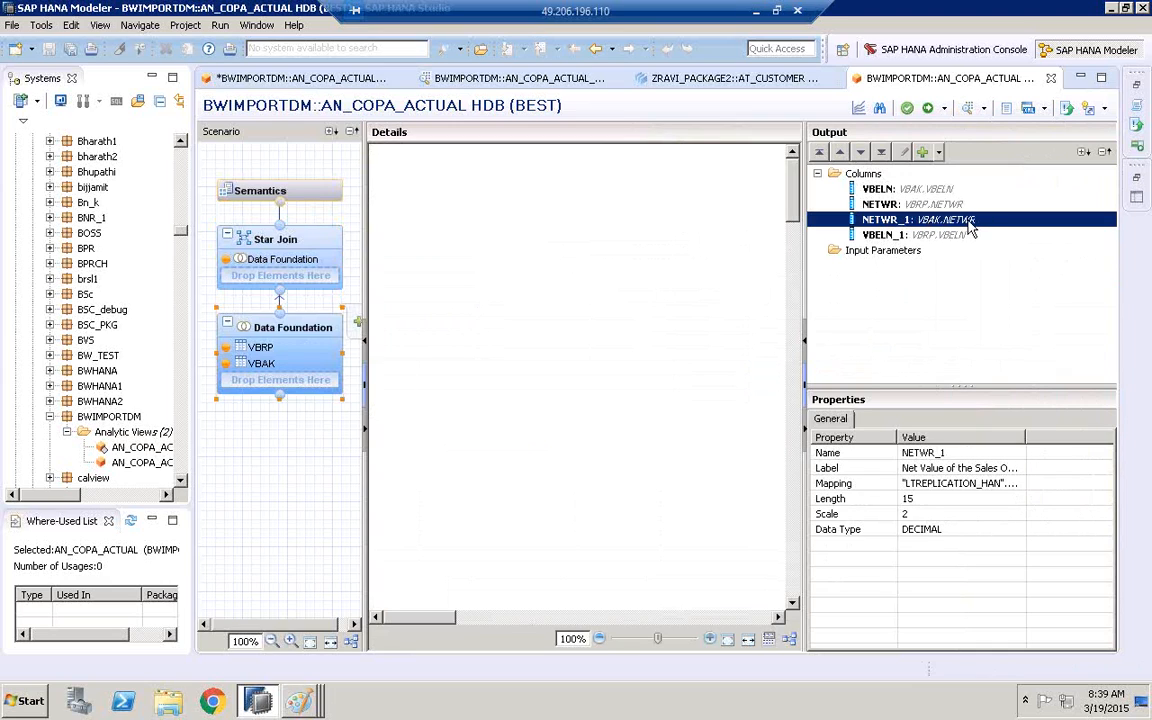
pyautogui.click(958, 236)
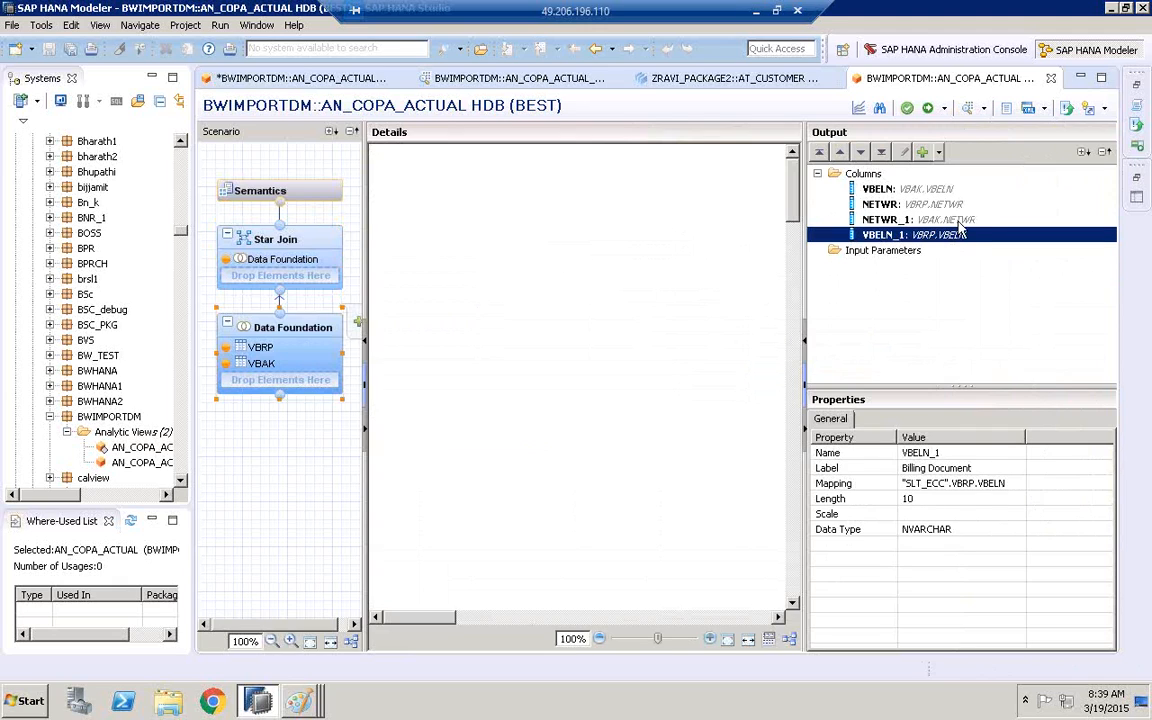
pyautogui.click(962, 220)
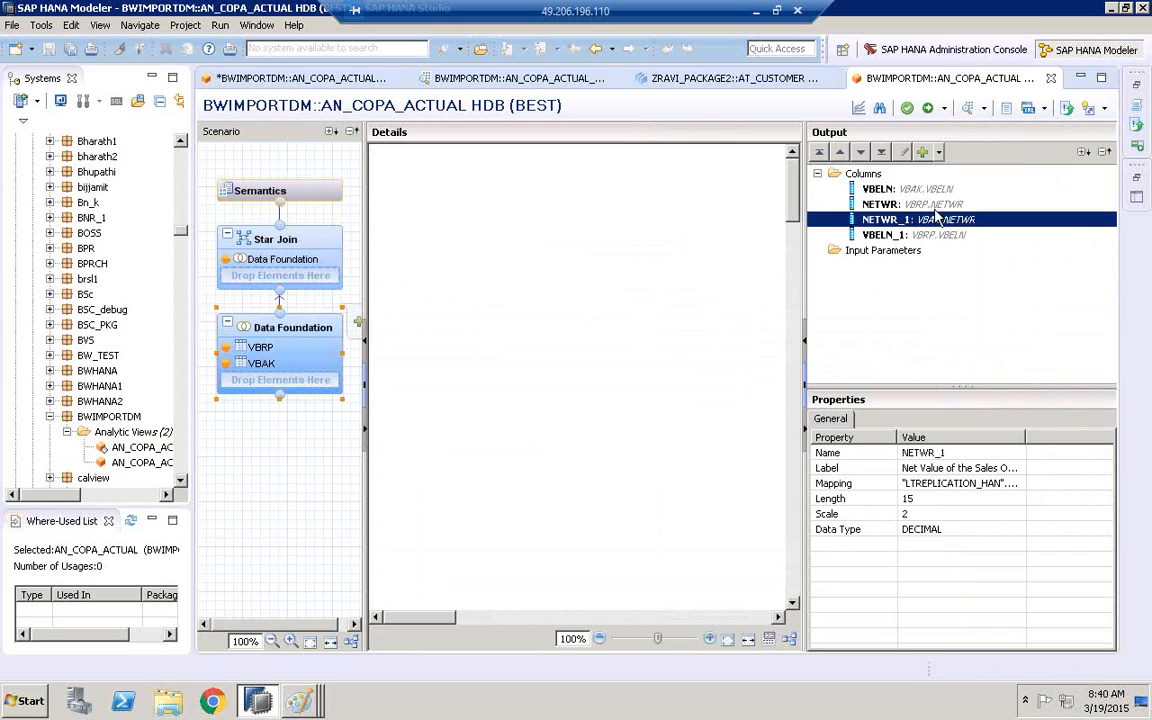
pyautogui.click(952, 205)
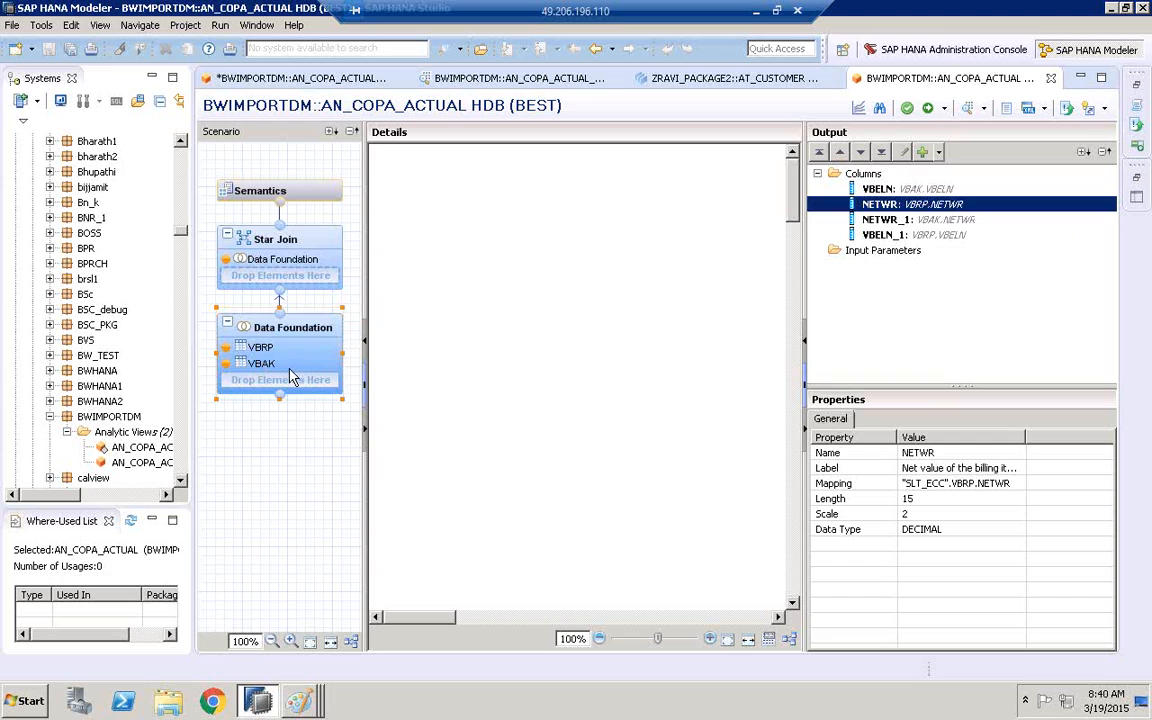
# Validate the analytic view from its Semantics node and try to activate it, assigning it to change HDB//12610
pyautogui.click(254, 186)
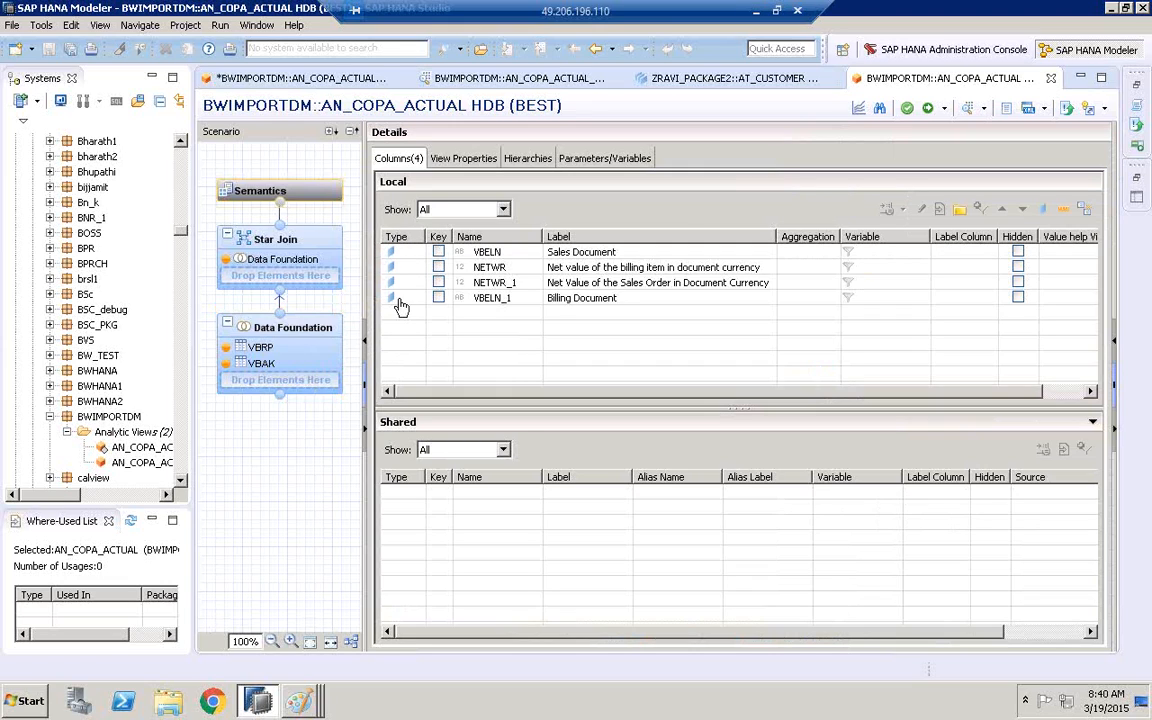
pyautogui.click(910, 112)
pyautogui.click(926, 109)
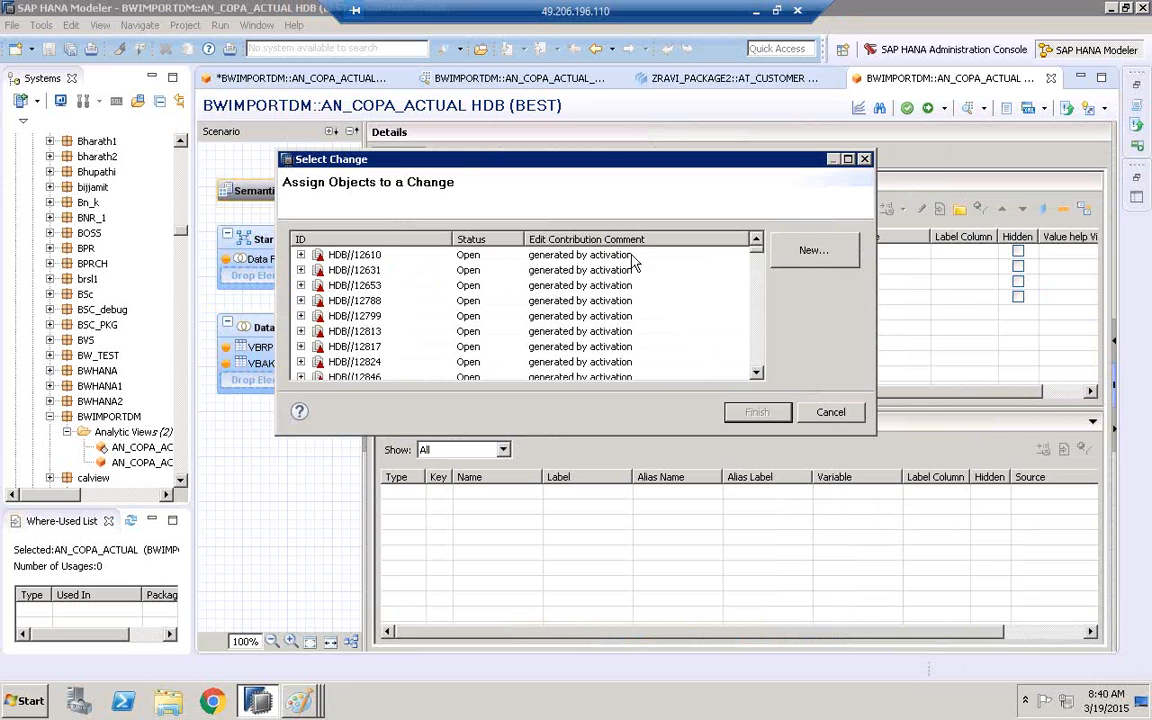
pyautogui.click(631, 256)
pyautogui.click(757, 412)
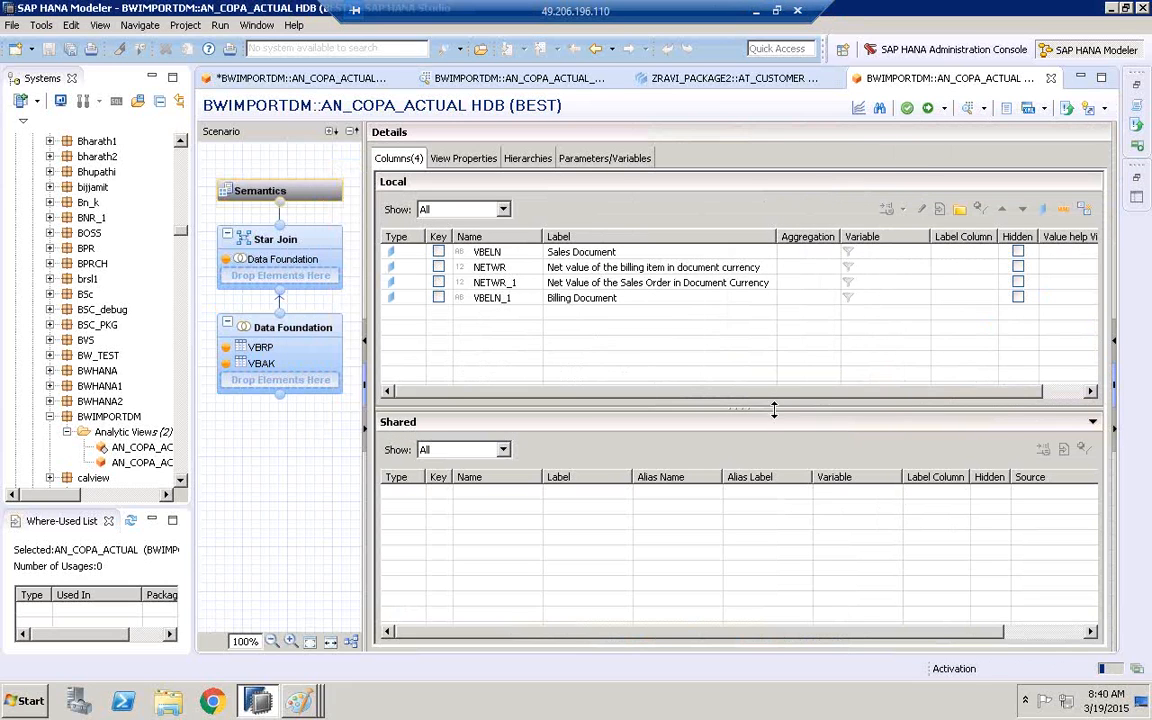
# Bring back the Job Log and examine the detailed report of the latest activation job
pyautogui.click(1139, 87)
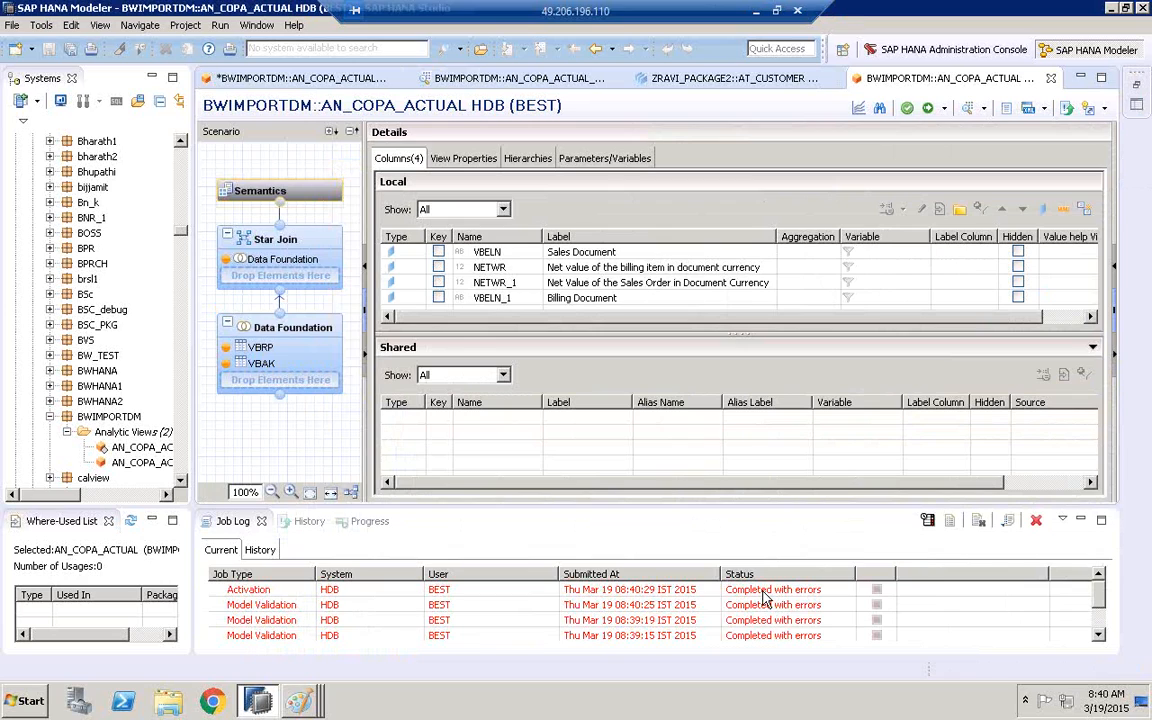
pyautogui.click(762, 592)
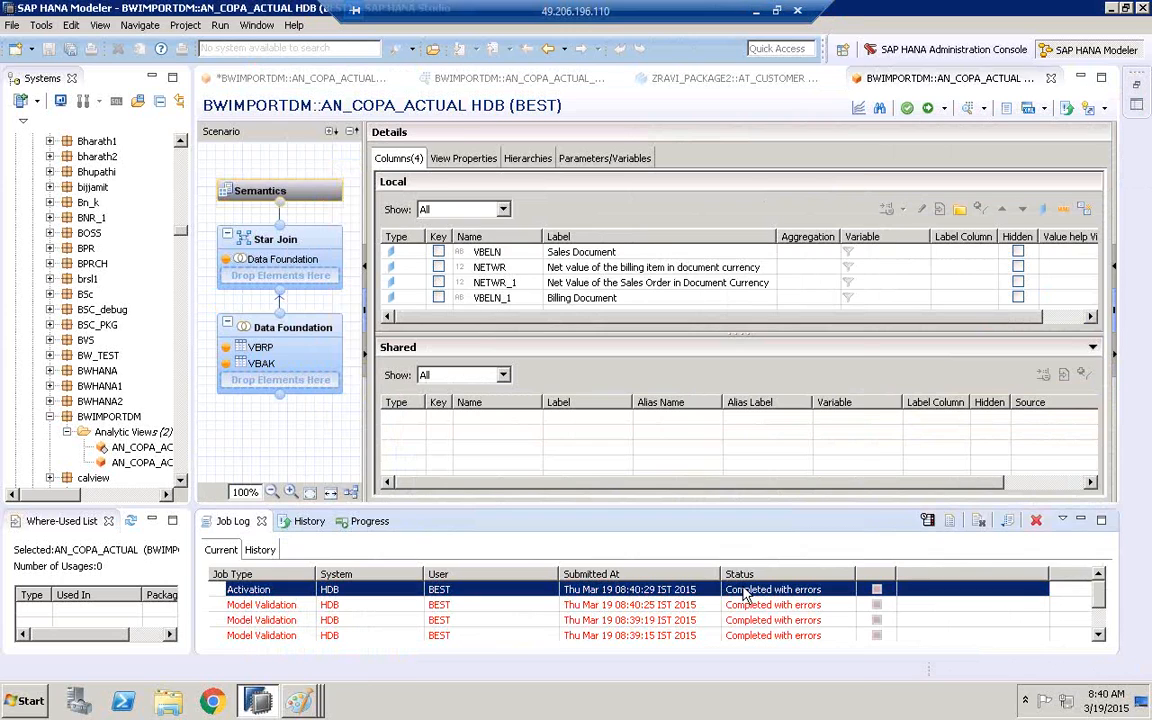
pyautogui.doubleClick(744, 592)
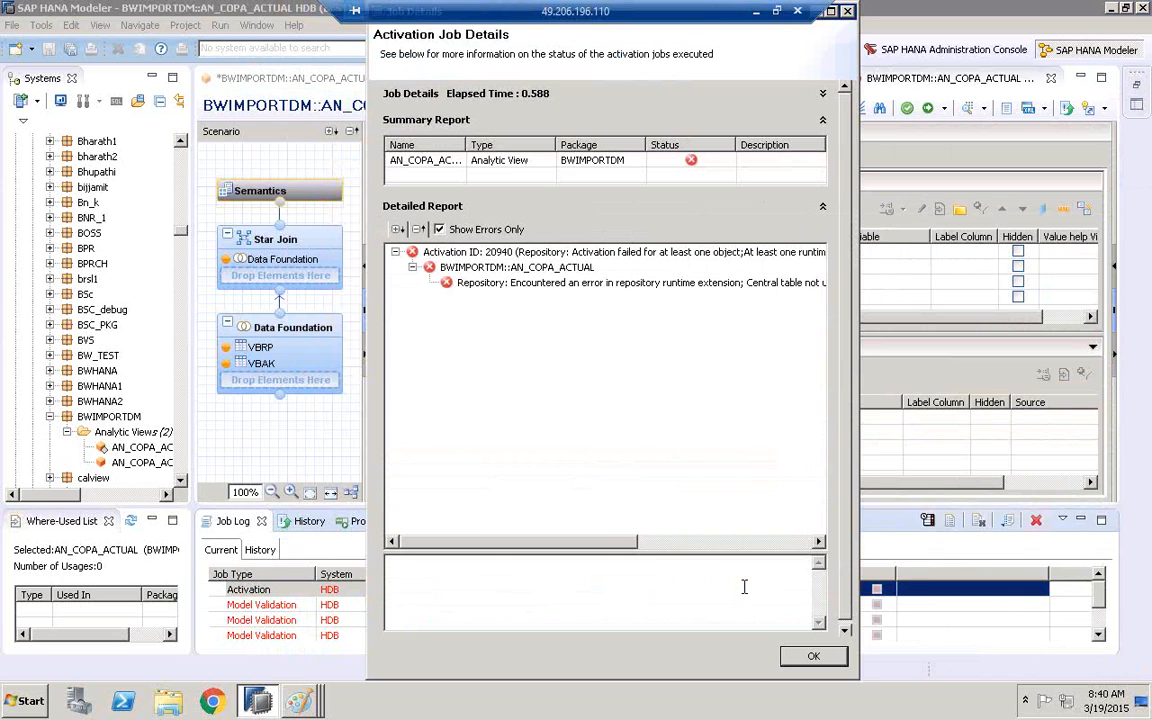
# Examine the full message of the activation job's repository error in an enlarged message area, and close the job details
pyautogui.click(548, 284)
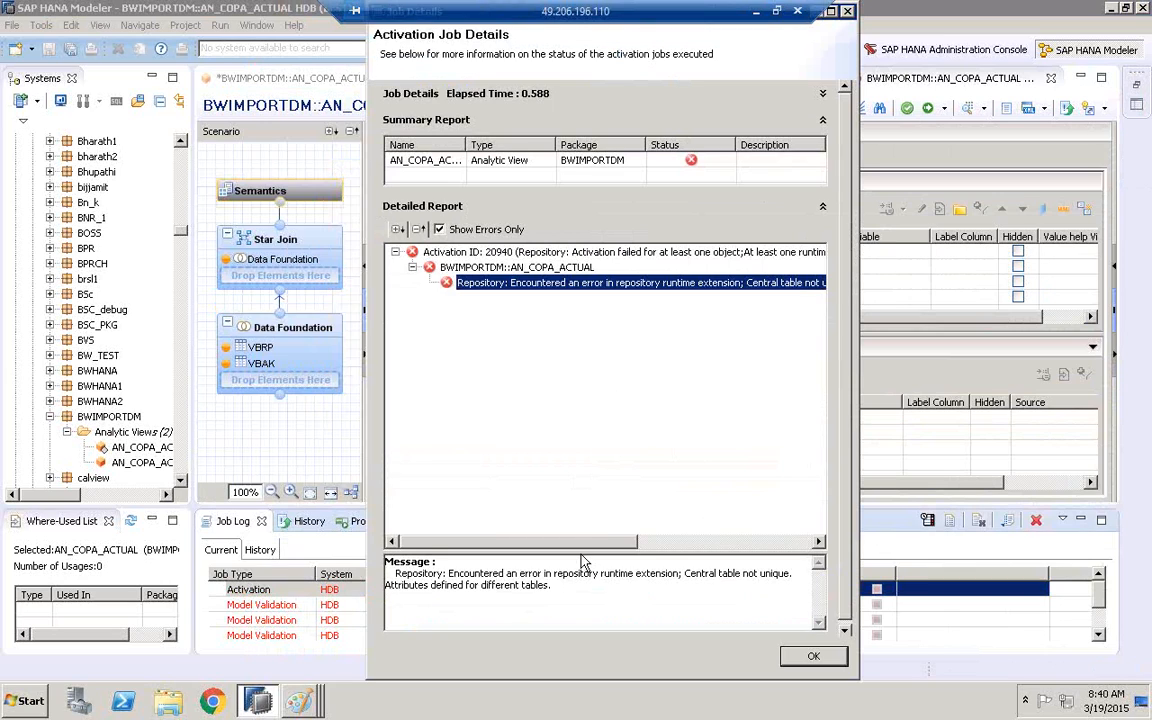
pyautogui.moveTo(579, 551); pyautogui.dragTo(577, 402)
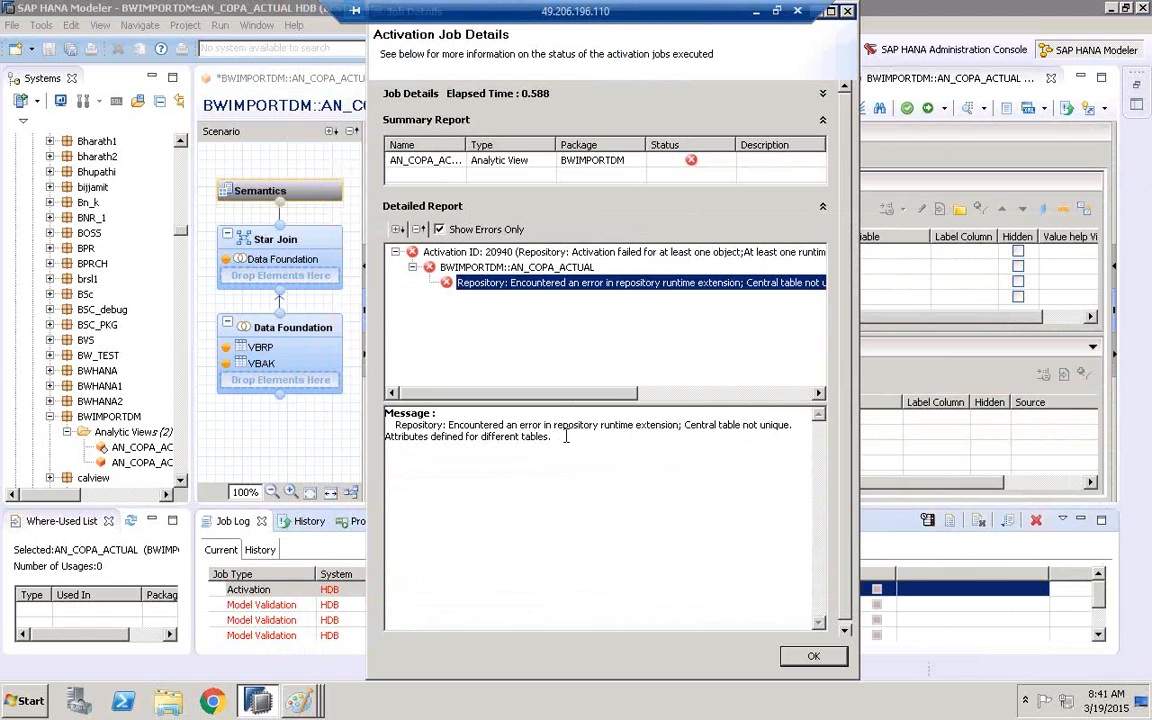
pyautogui.moveTo(389, 437); pyautogui.dragTo(433, 440)
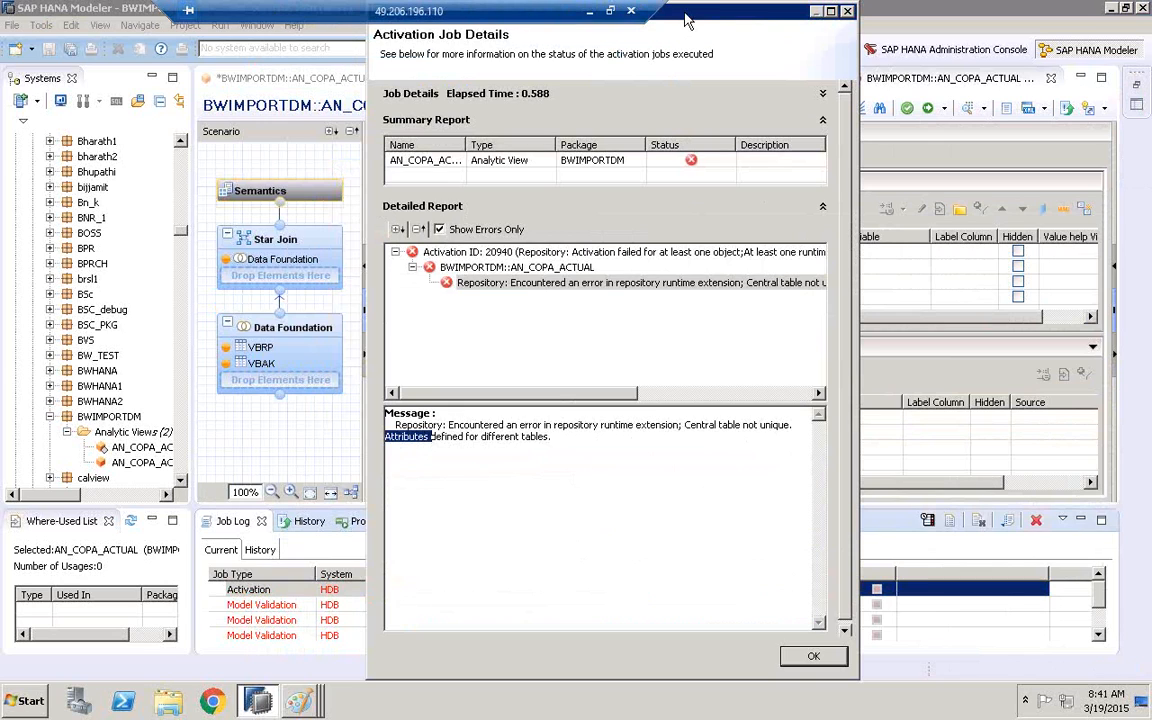
pyautogui.moveTo(616, 12); pyautogui.dragTo(518, 344)
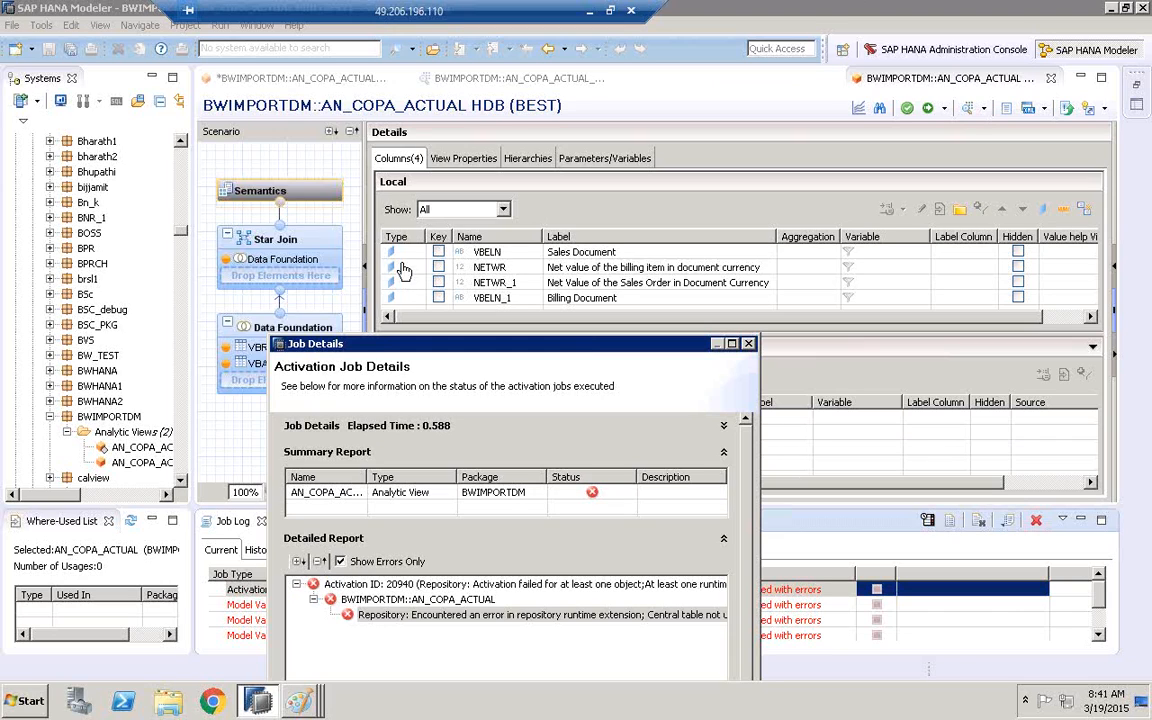
pyautogui.click(748, 343)
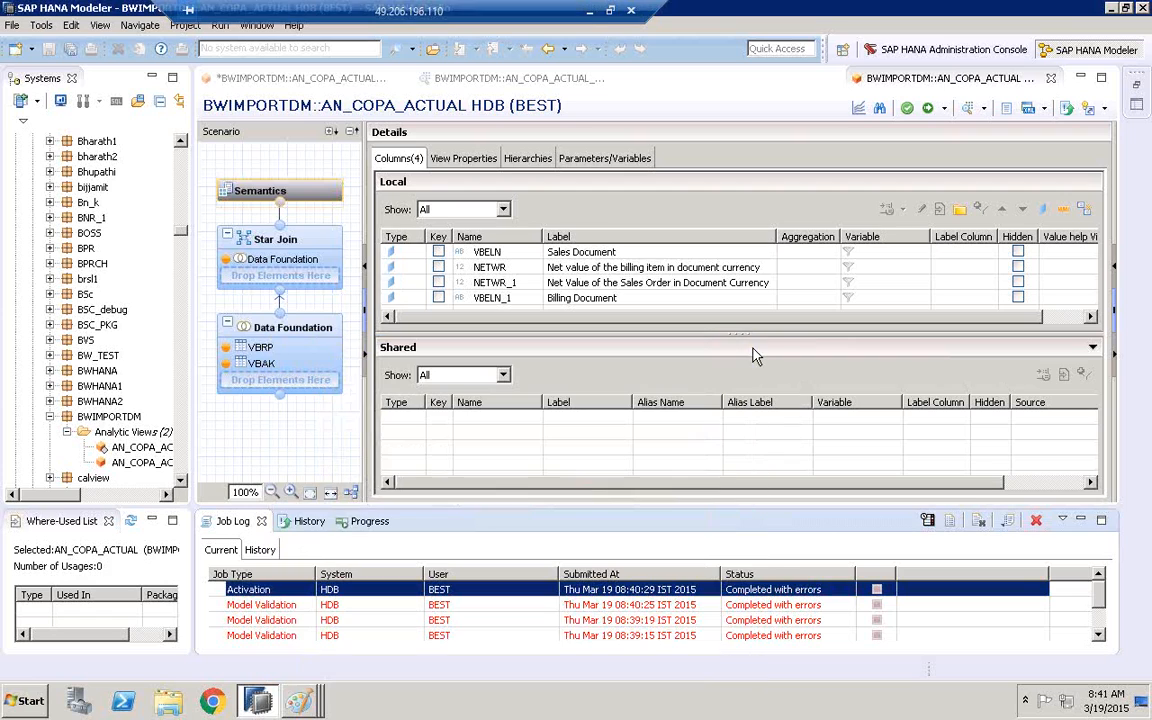
# Change the type of the NETWR and NETWR_1 columns in Semantics from attribute to measure
pyautogui.click(419, 268)
pyautogui.click(419, 270)
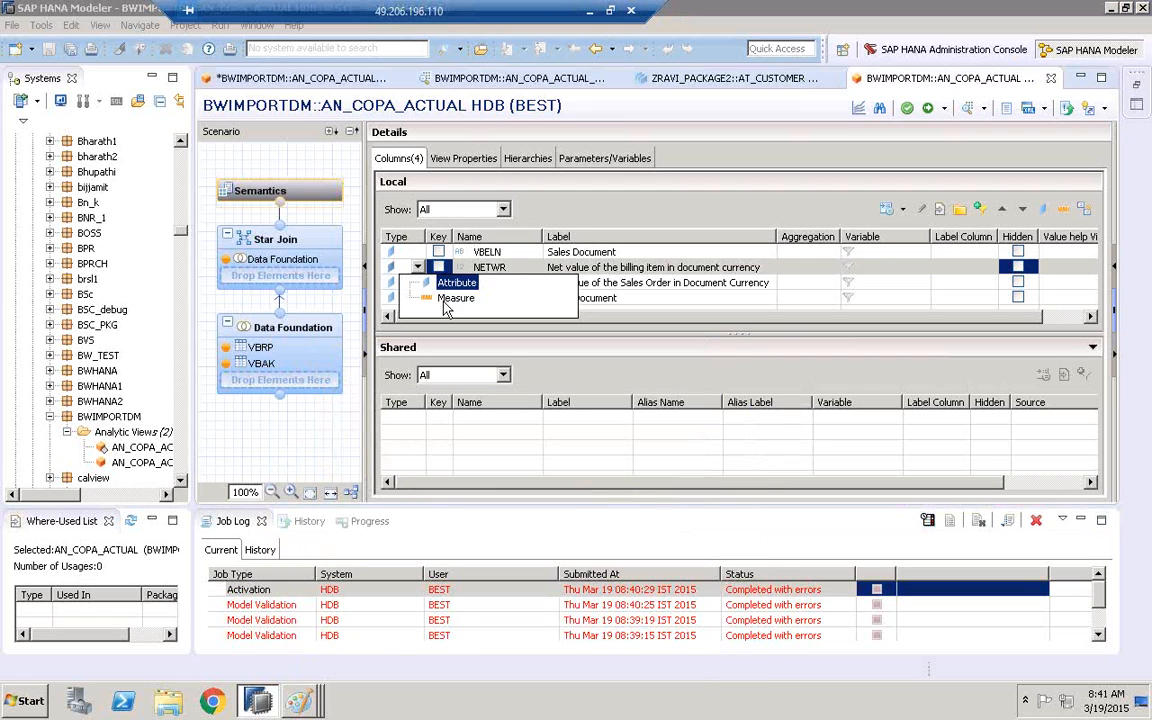
pyautogui.click(412, 293)
pyautogui.click(411, 285)
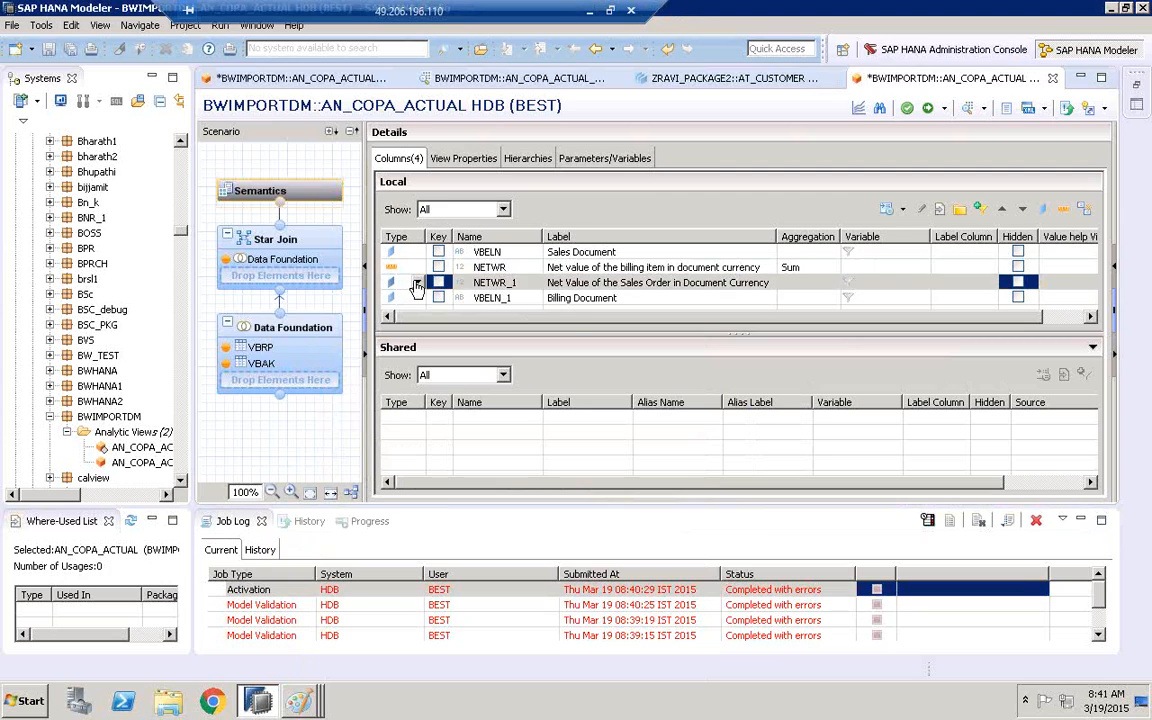
pyautogui.click(417, 284)
pyautogui.click(452, 313)
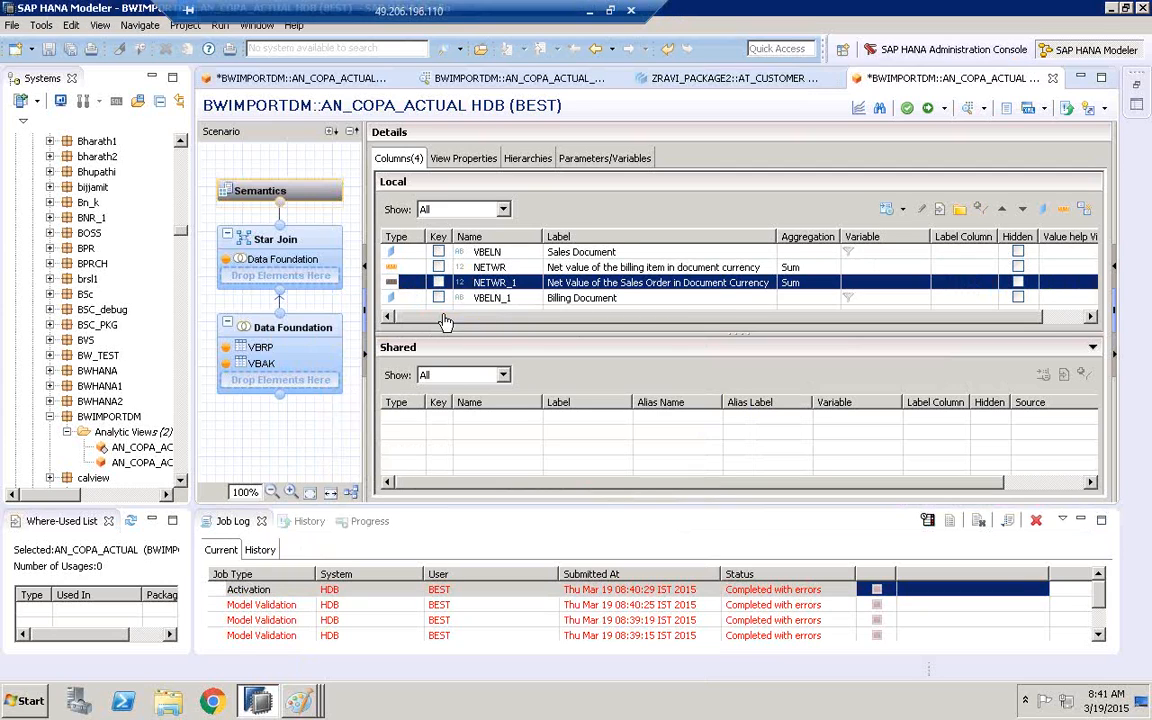
# Save and validate the analytic view and try to activate it, cancelling the change assignment
pyautogui.click(910, 112)
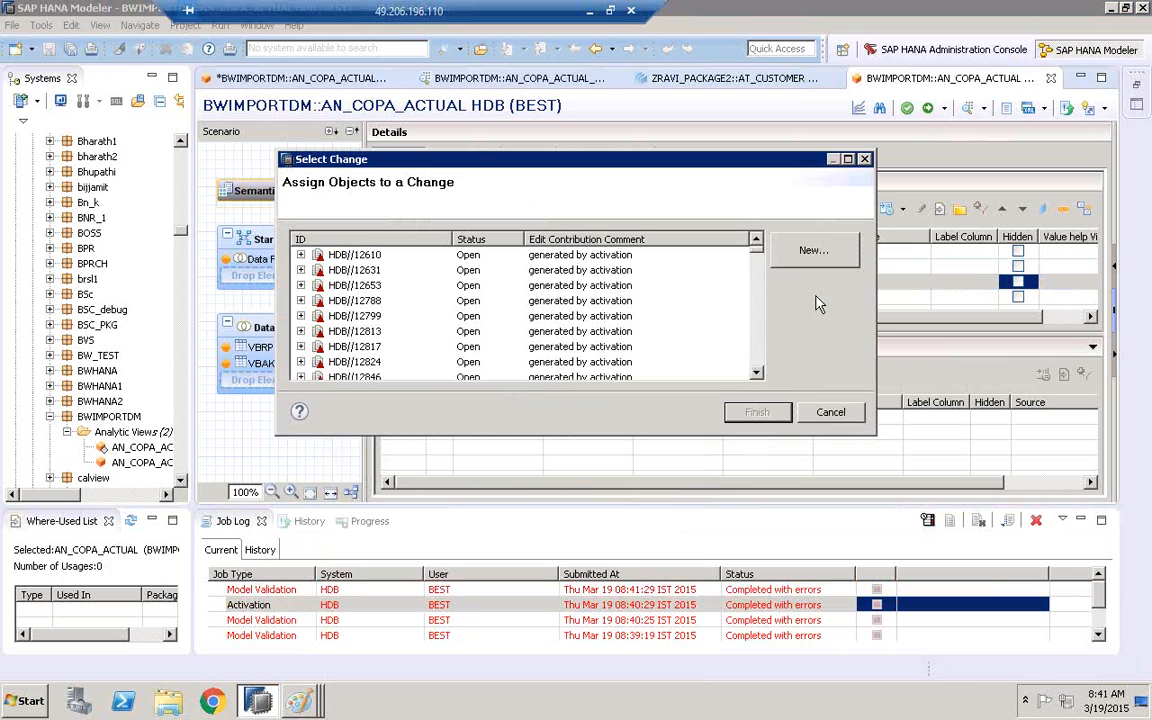
pyautogui.click(830, 413)
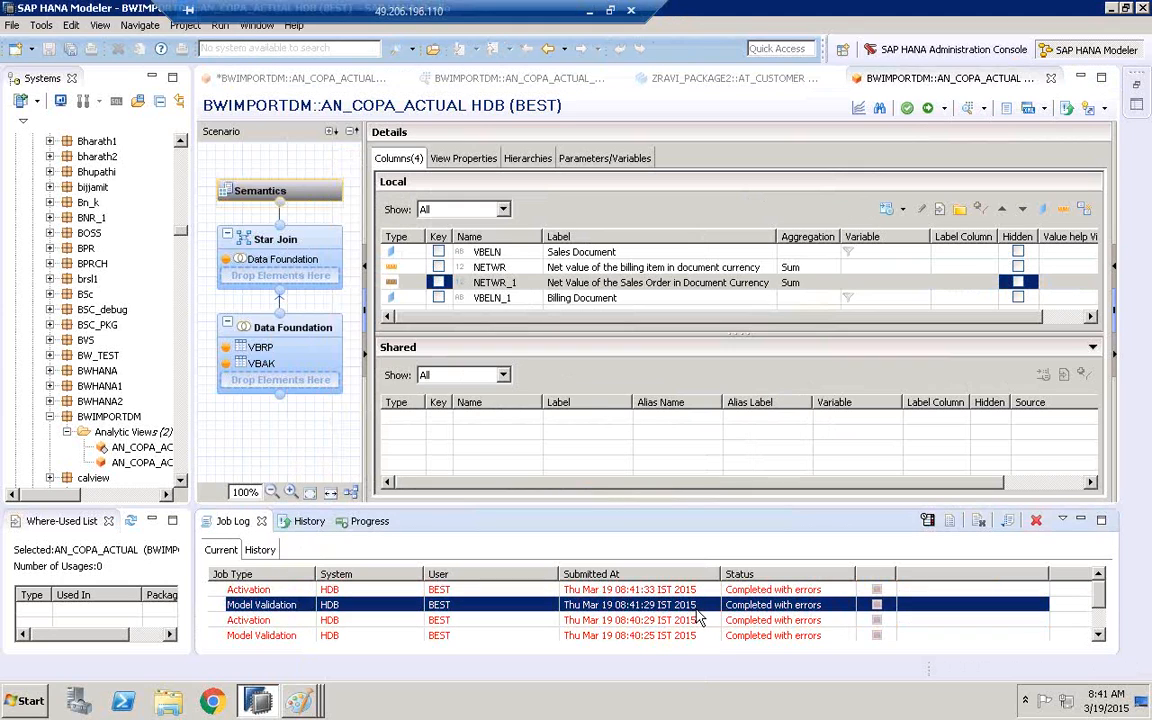
# Examine the repository error message in the latest model validation job's detailed report, and close the report
pyautogui.doubleClick(697, 615)
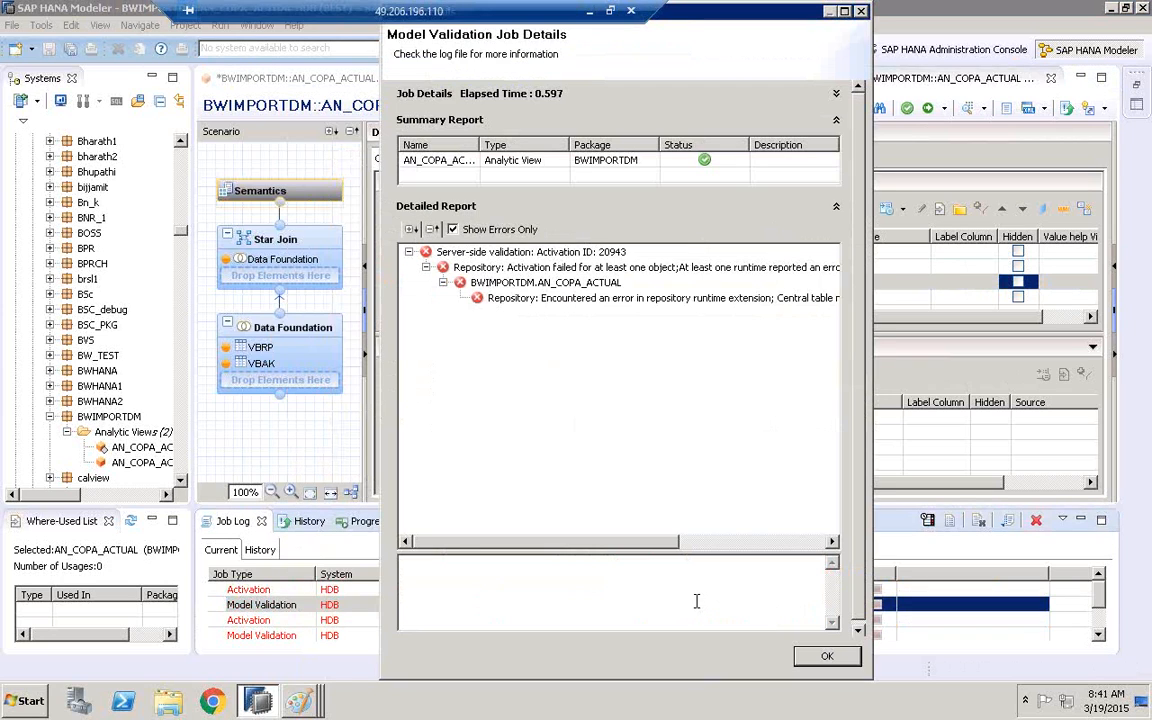
pyautogui.click(712, 303)
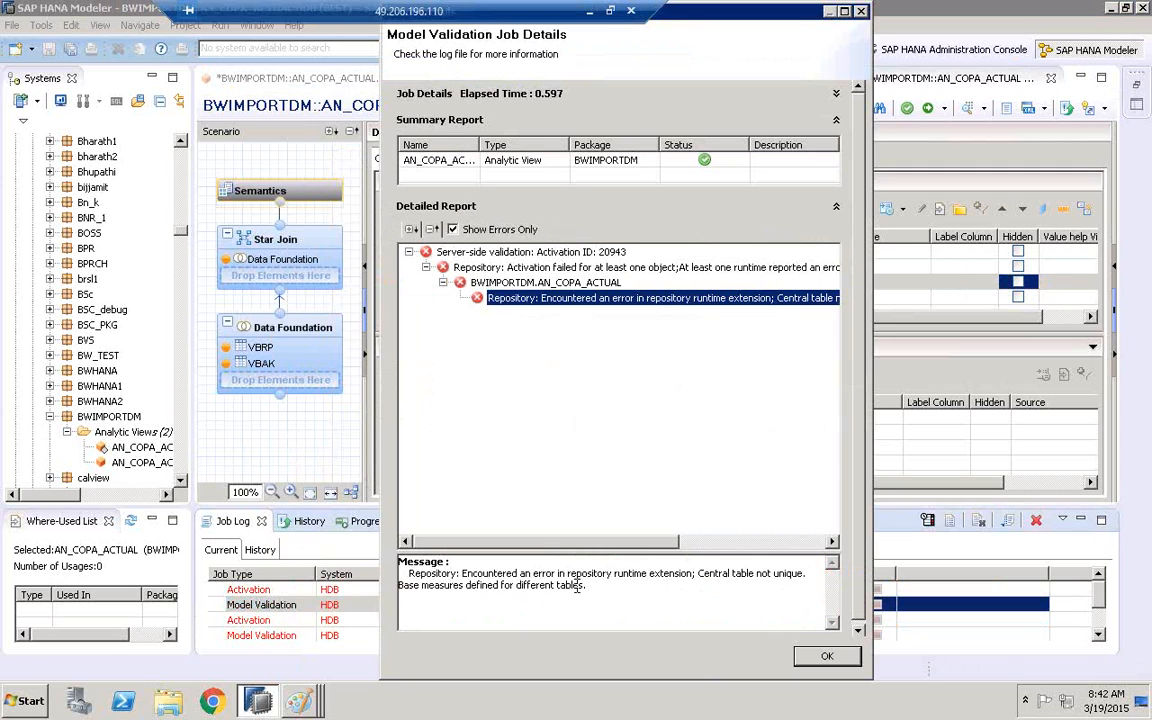
pyautogui.click(826, 660)
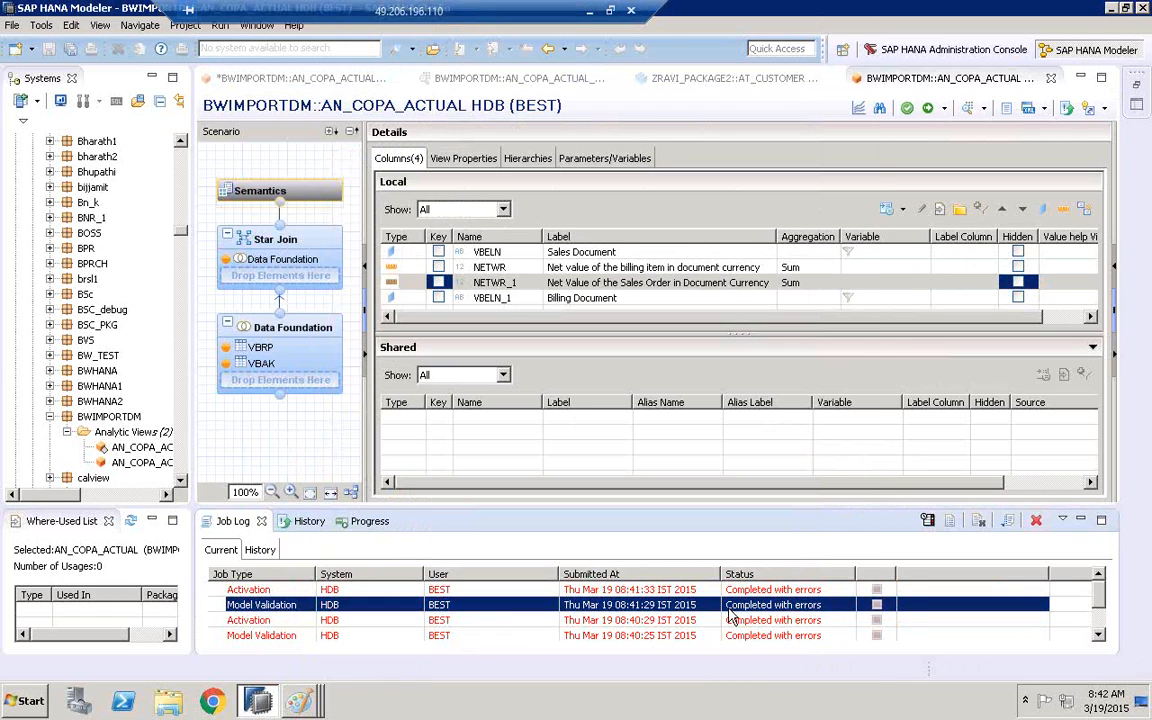
pyautogui.doubleClick(730, 610)
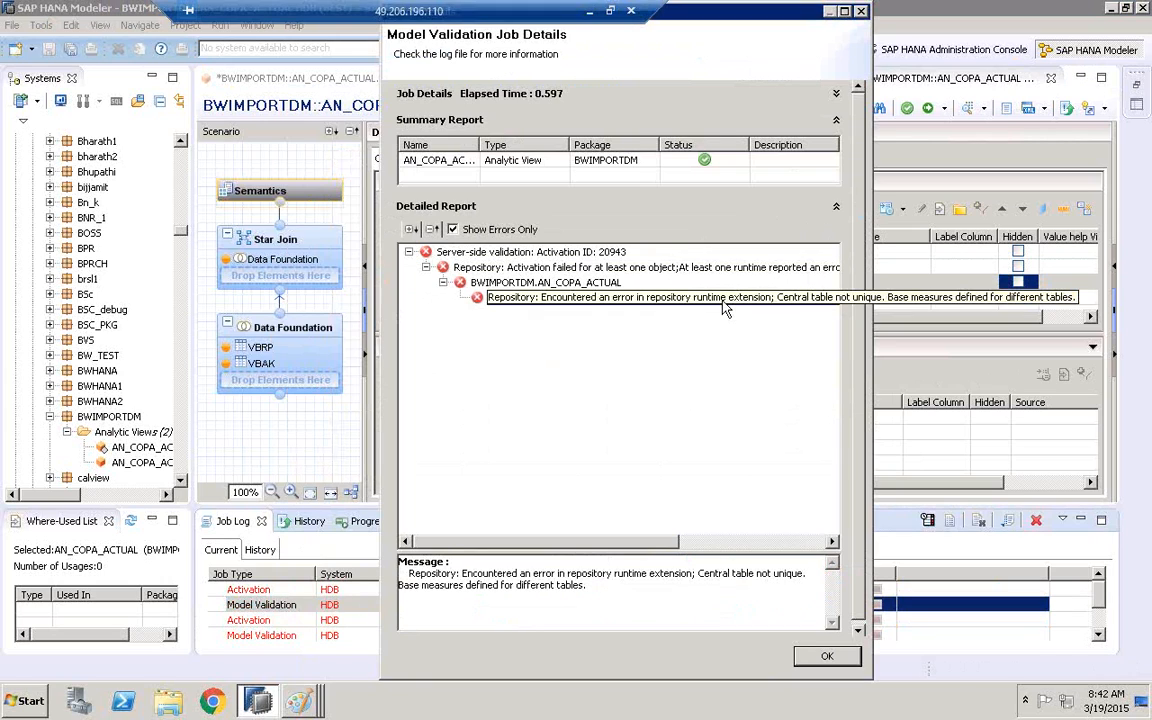
pyautogui.moveTo(699, 574); pyautogui.dragTo(806, 570)
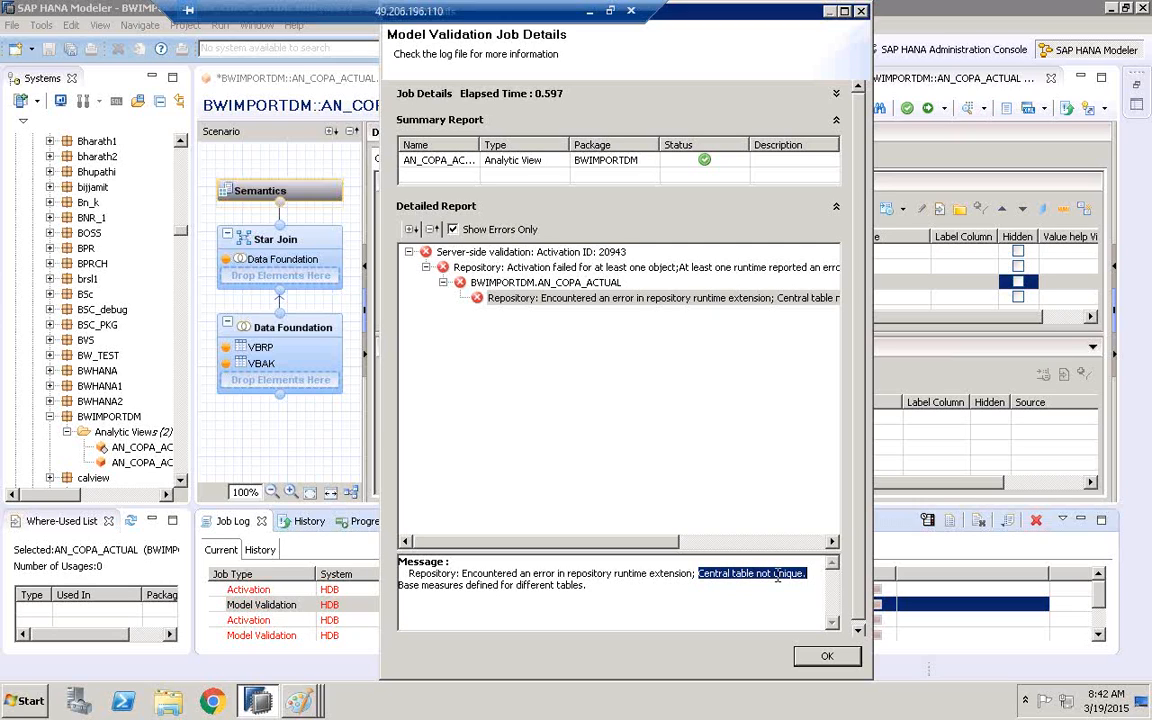
pyautogui.press('Return')
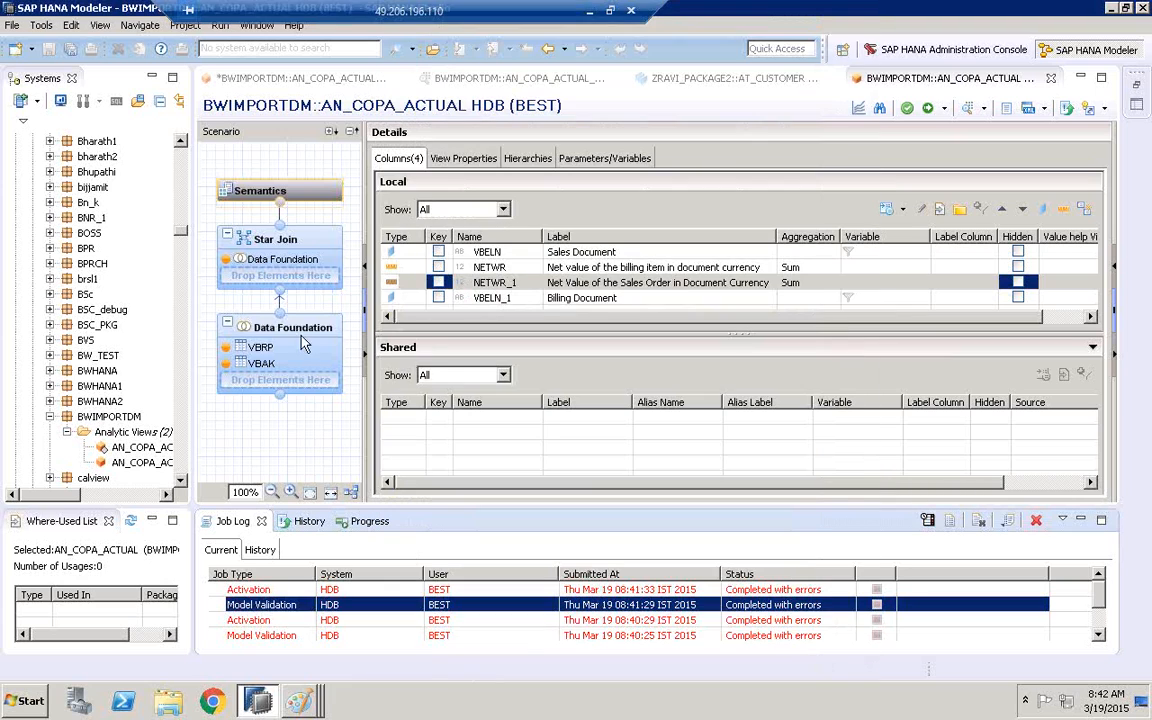
# Minimize the Job Log and set the Data Foundation's Central Entity to "LTREPLICATION_HAN".VBAK
pyautogui.click(280, 338)
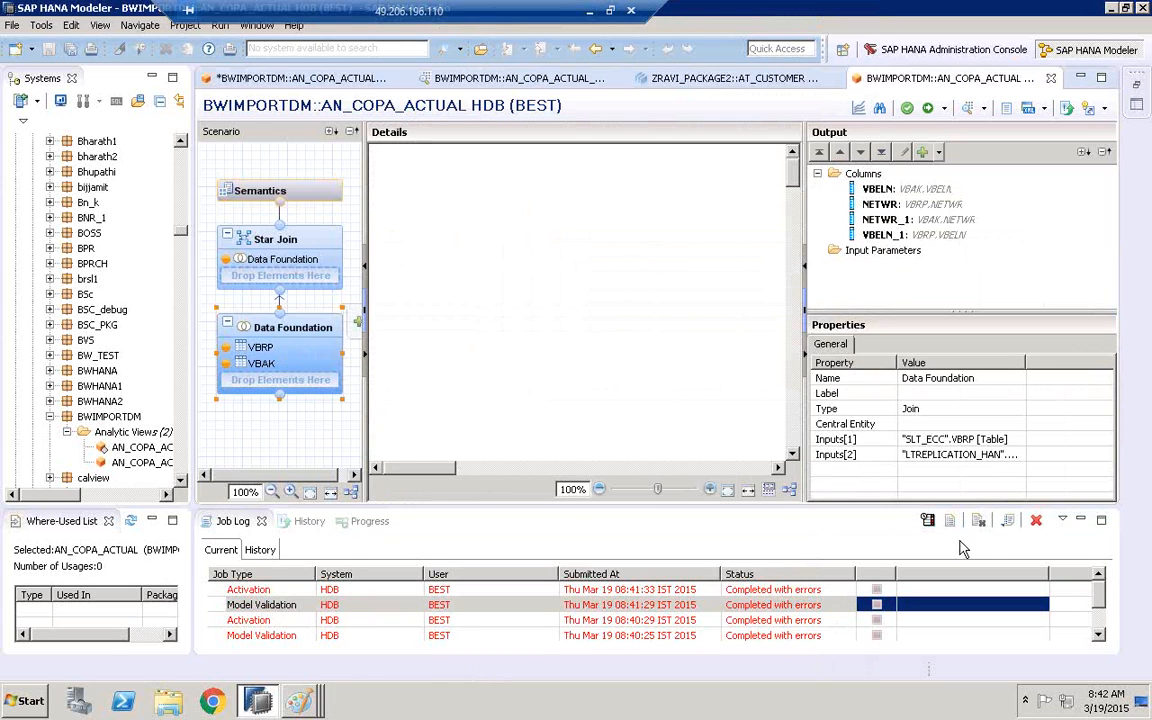
pyautogui.click(1080, 520)
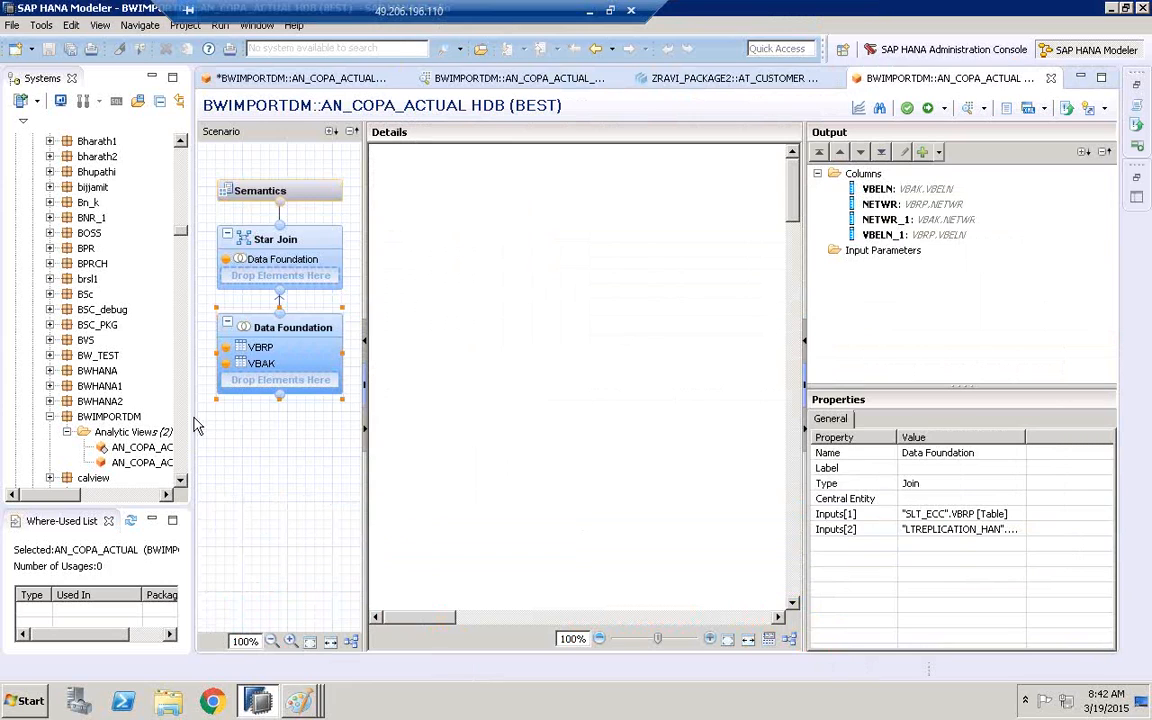
pyautogui.click(856, 500)
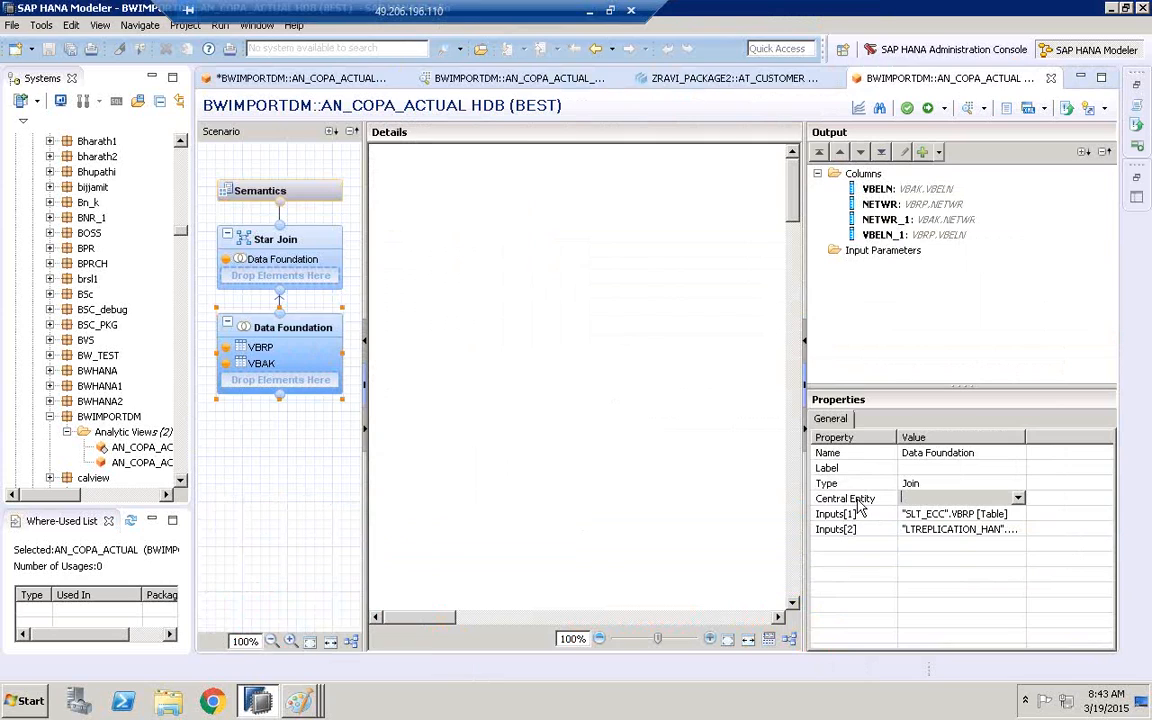
pyautogui.click(1018, 498)
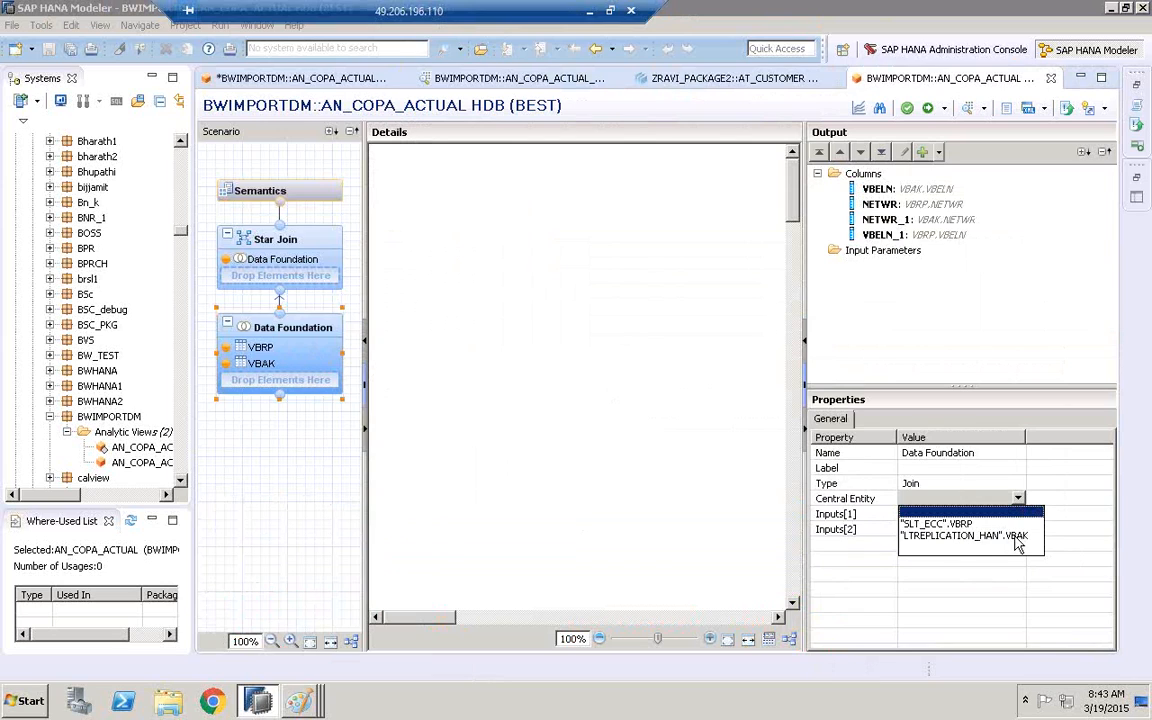
pyautogui.click(955, 537)
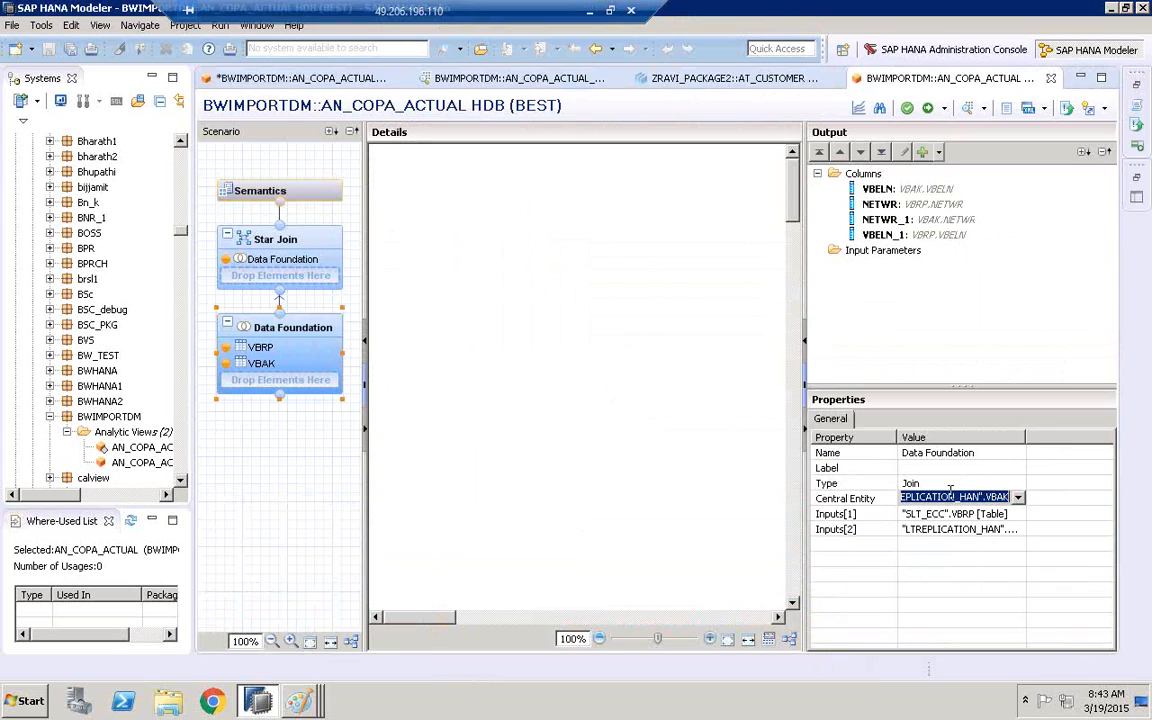
pyautogui.click(290, 322)
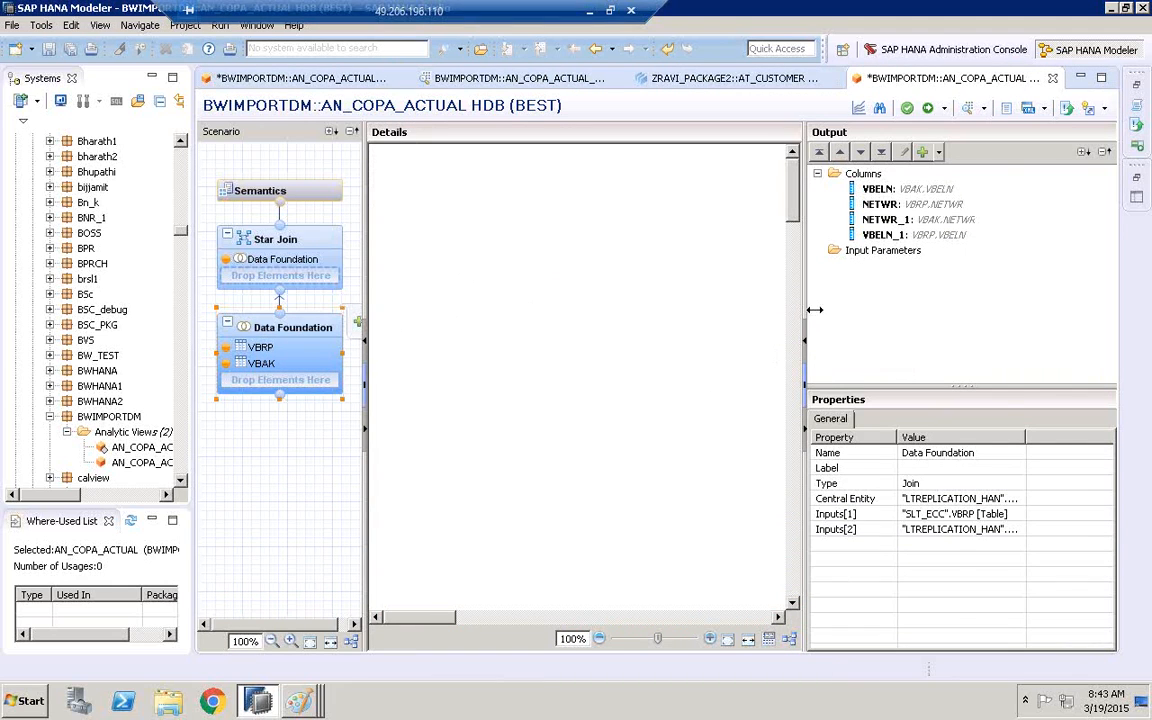
# Widen the Data Foundation's Details pane and examine the NETWR fields of the joined VBAK and VBRP tables
pyautogui.moveTo(815, 310); pyautogui.dragTo(965, 314)
pyautogui.moveTo(498, 618); pyautogui.dragTo(730, 615)
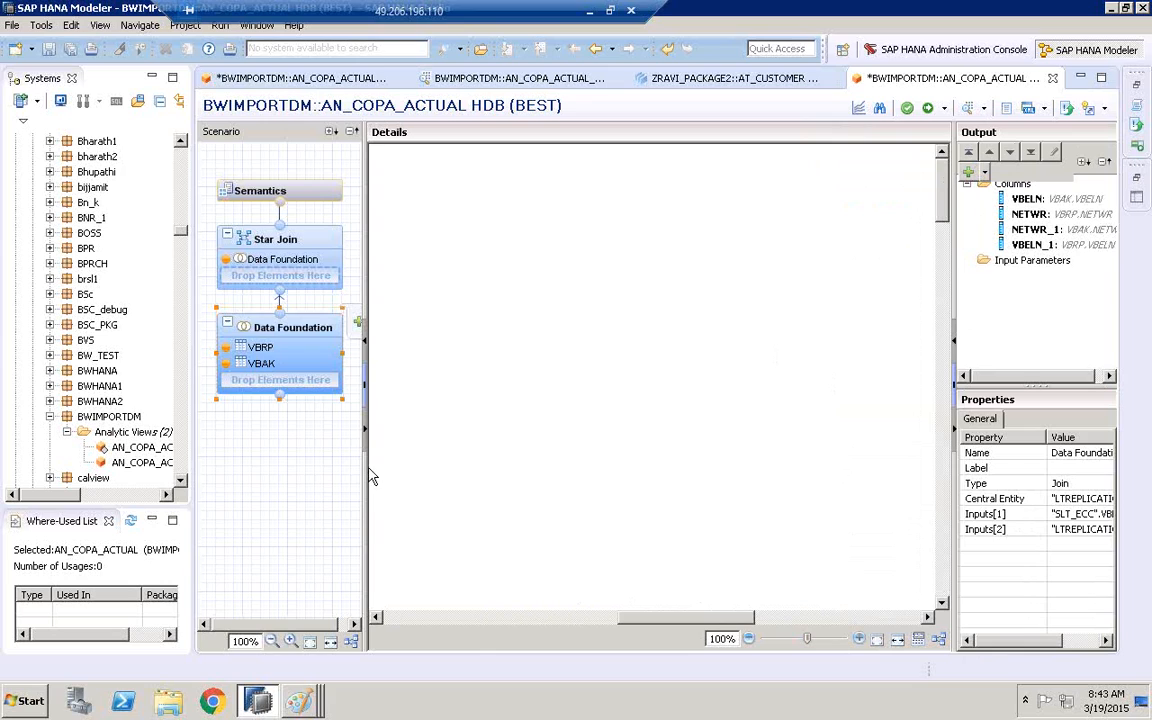
pyautogui.moveTo(368, 480); pyautogui.dragTo(308, 430)
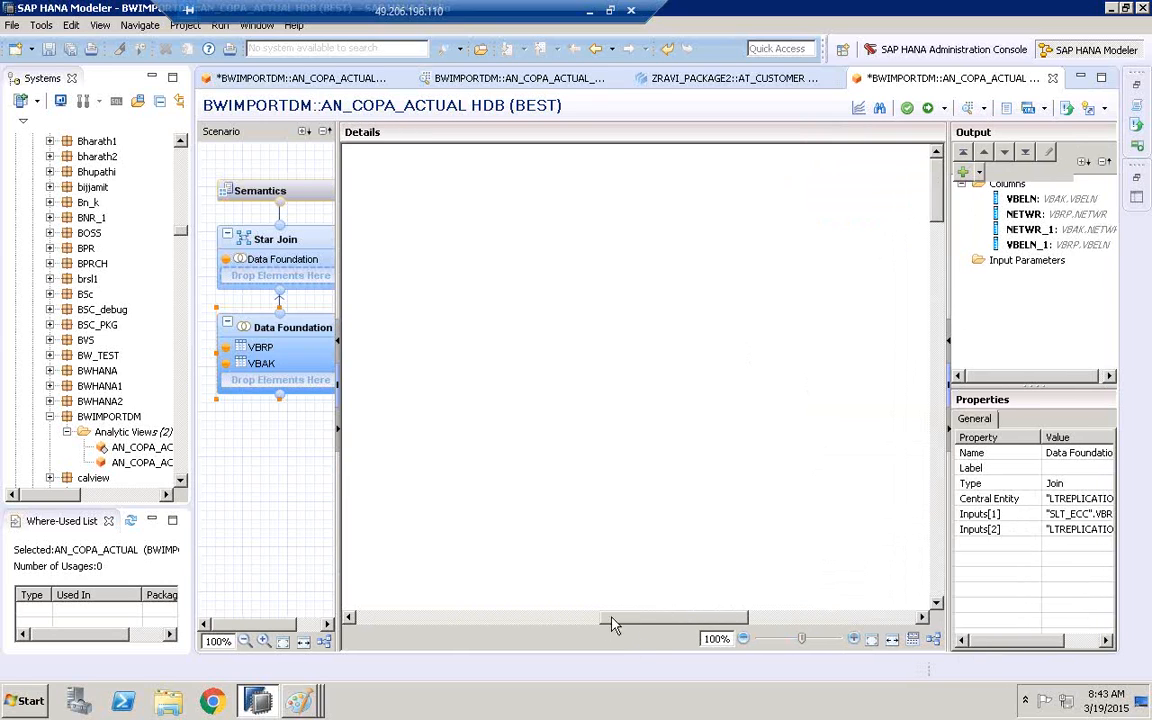
pyautogui.moveTo(614, 624); pyautogui.dragTo(793, 642)
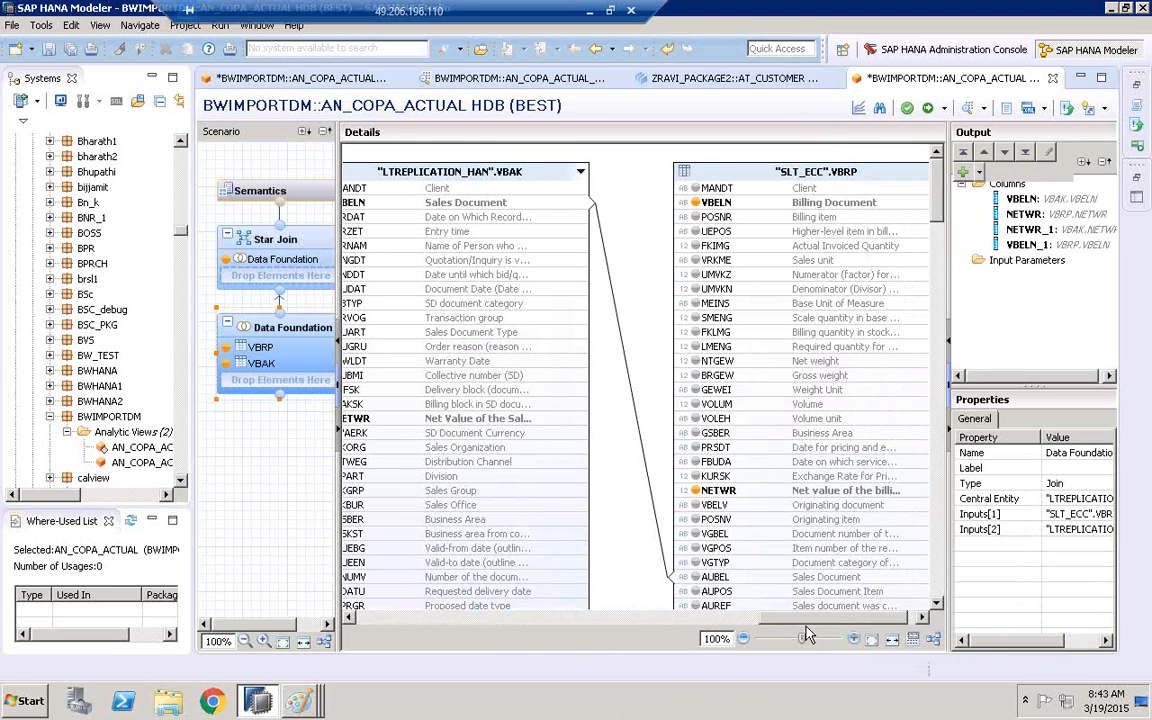
pyautogui.moveTo(771, 617); pyautogui.dragTo(745, 617)
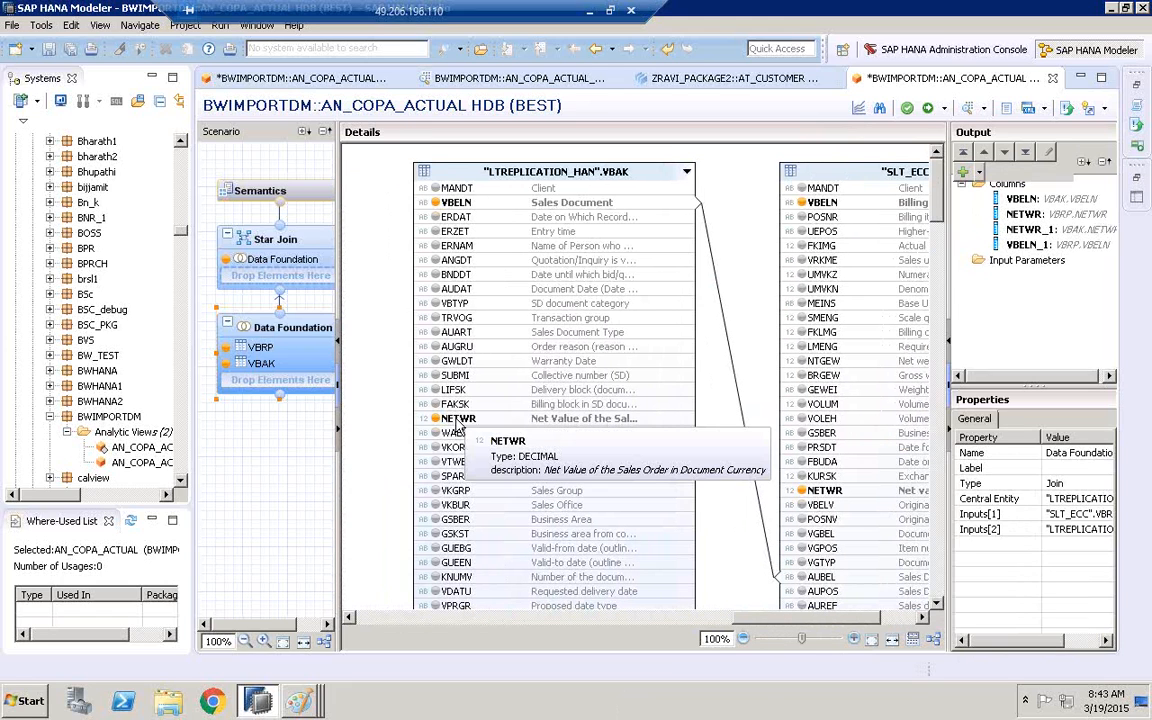
pyautogui.moveTo(855, 622); pyautogui.dragTo(890, 622)
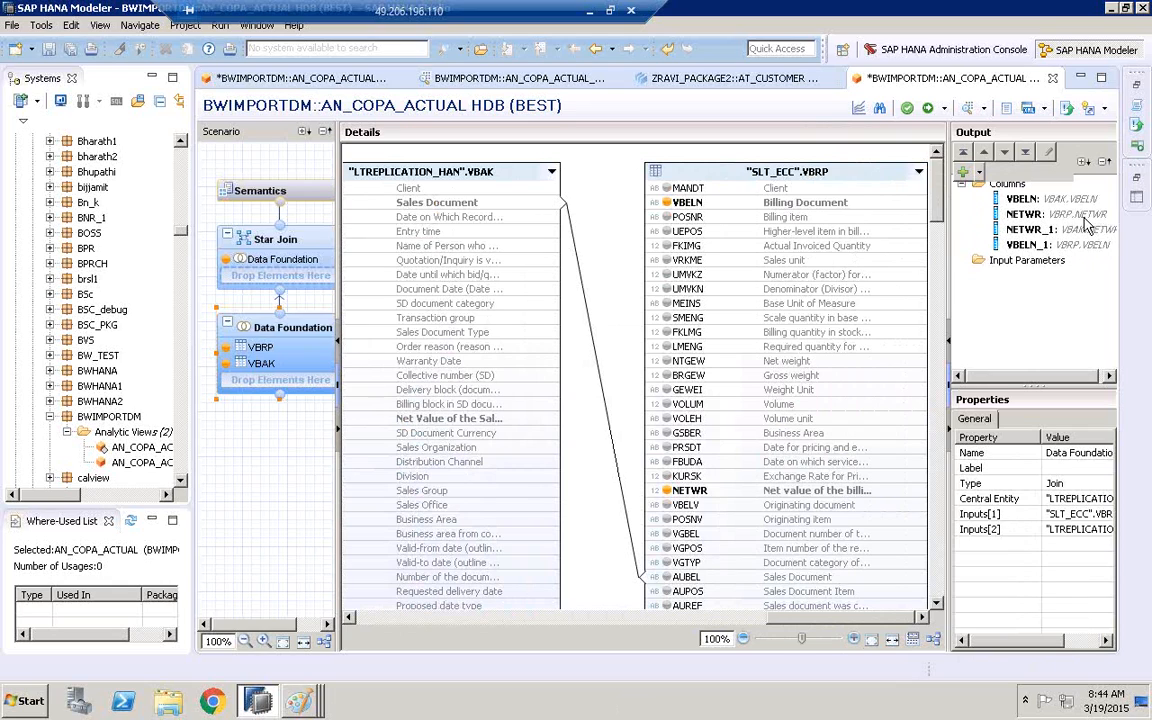
# Remove the NETWR column mapped to VBRP.NETWR from the Data Foundation's output, accepting its removal from the Star Join
pyautogui.click(1043, 215)
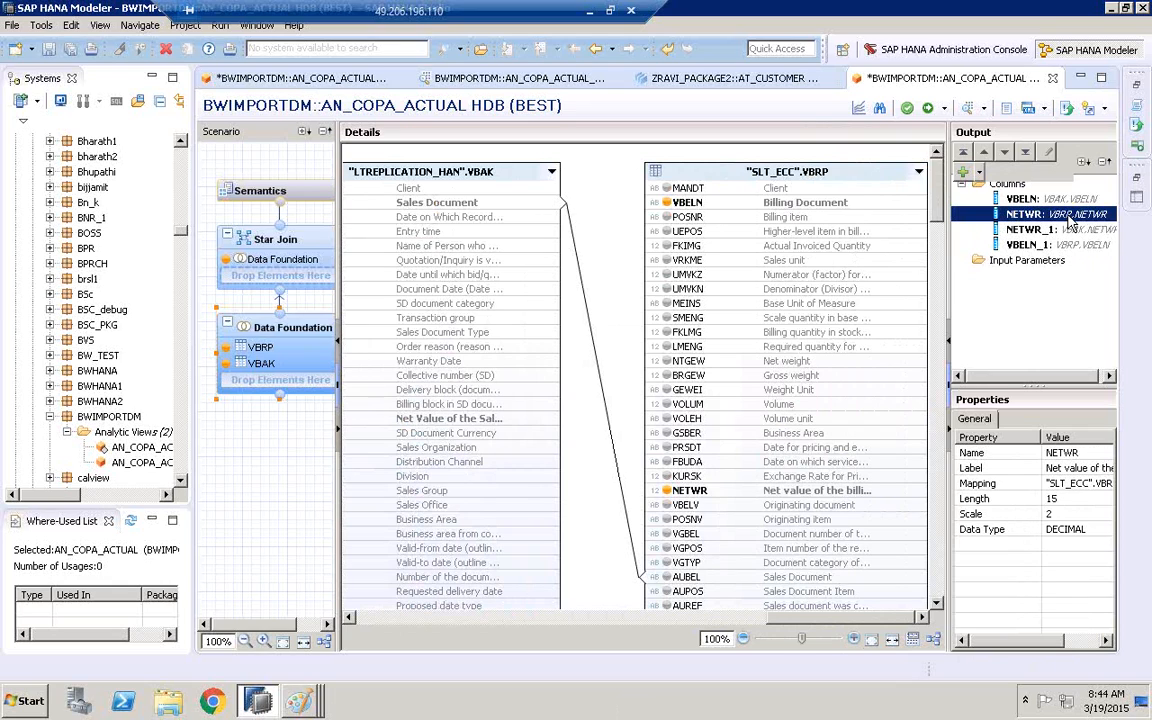
pyautogui.rightClick(1046, 216)
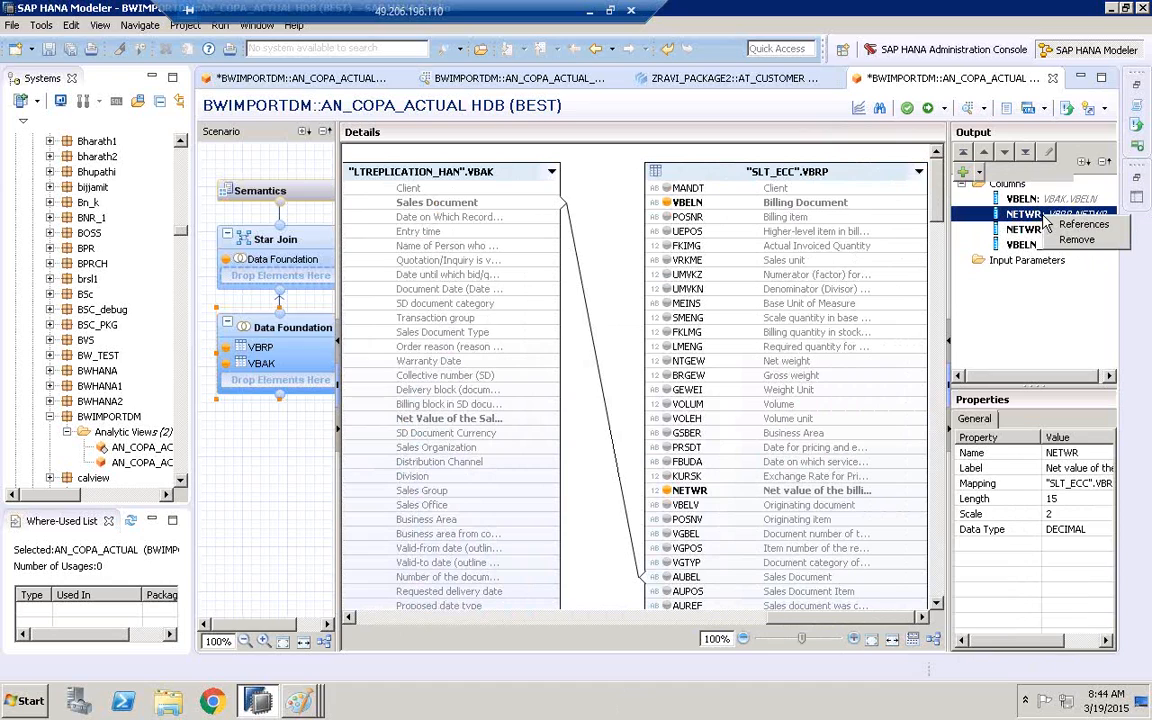
pyautogui.click(1079, 245)
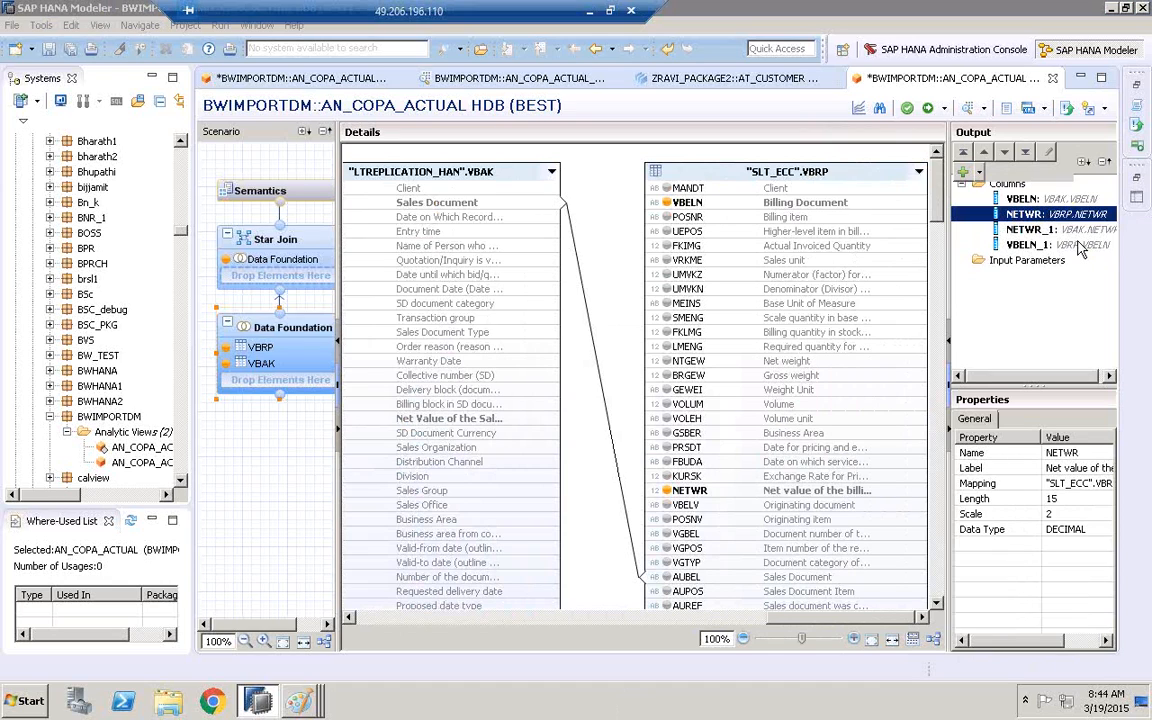
pyautogui.click(590, 358)
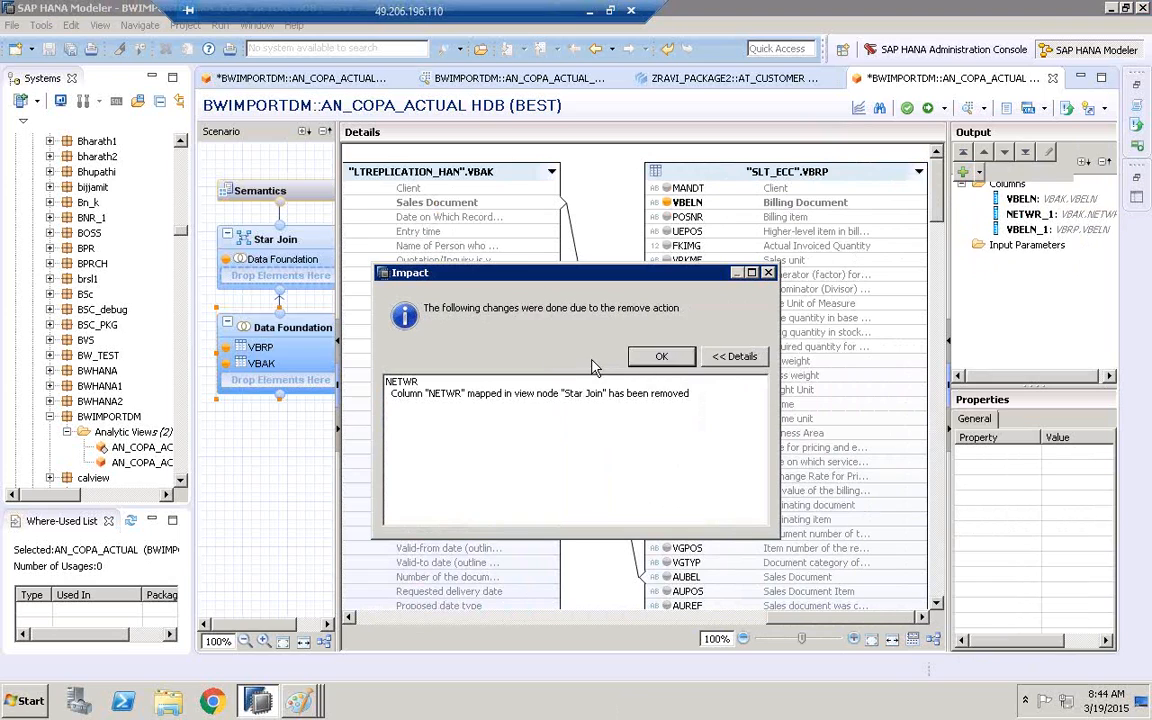
pyautogui.click(660, 356)
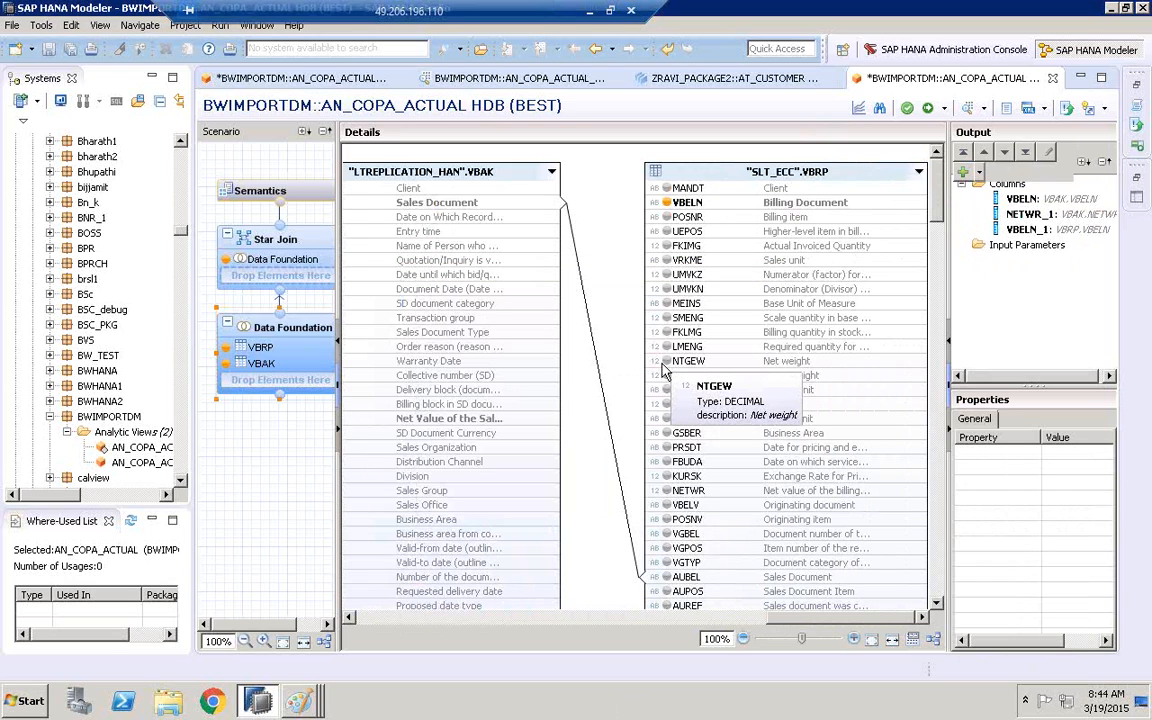
# Review the labels of the remaining VBELN, NETWR_1 and VBELN_1 columns in Semantics
pyautogui.click(288, 194)
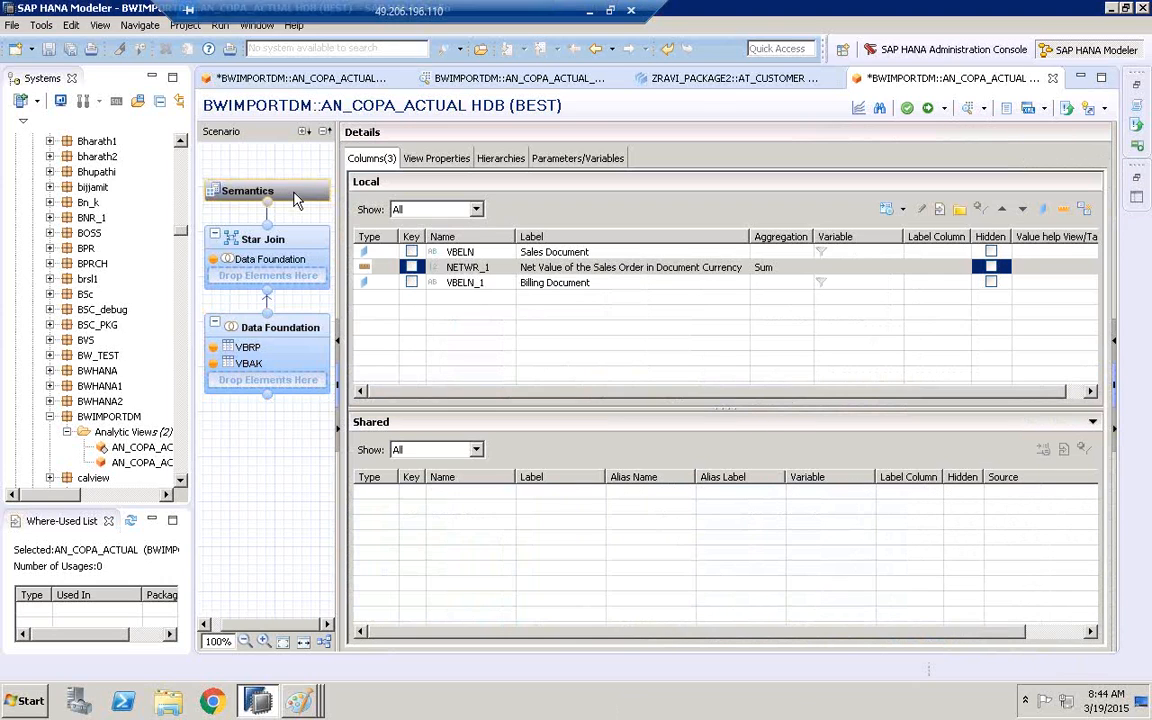
pyautogui.click(547, 251)
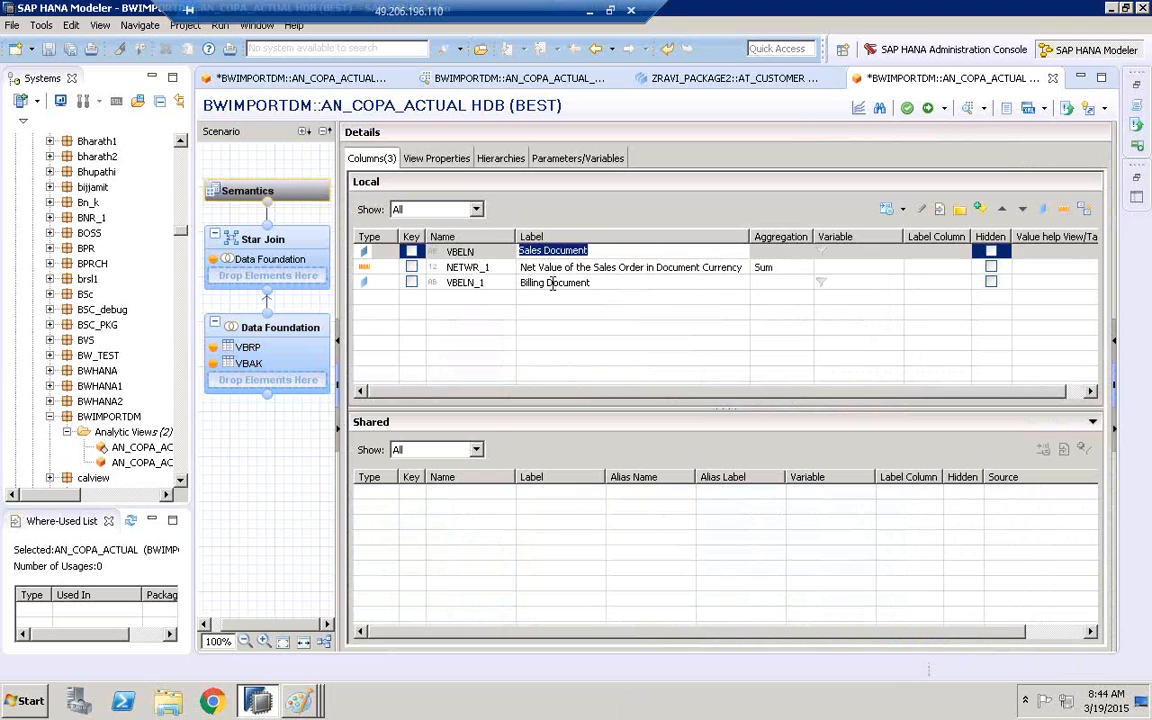
pyautogui.click(551, 283)
pyautogui.click(548, 267)
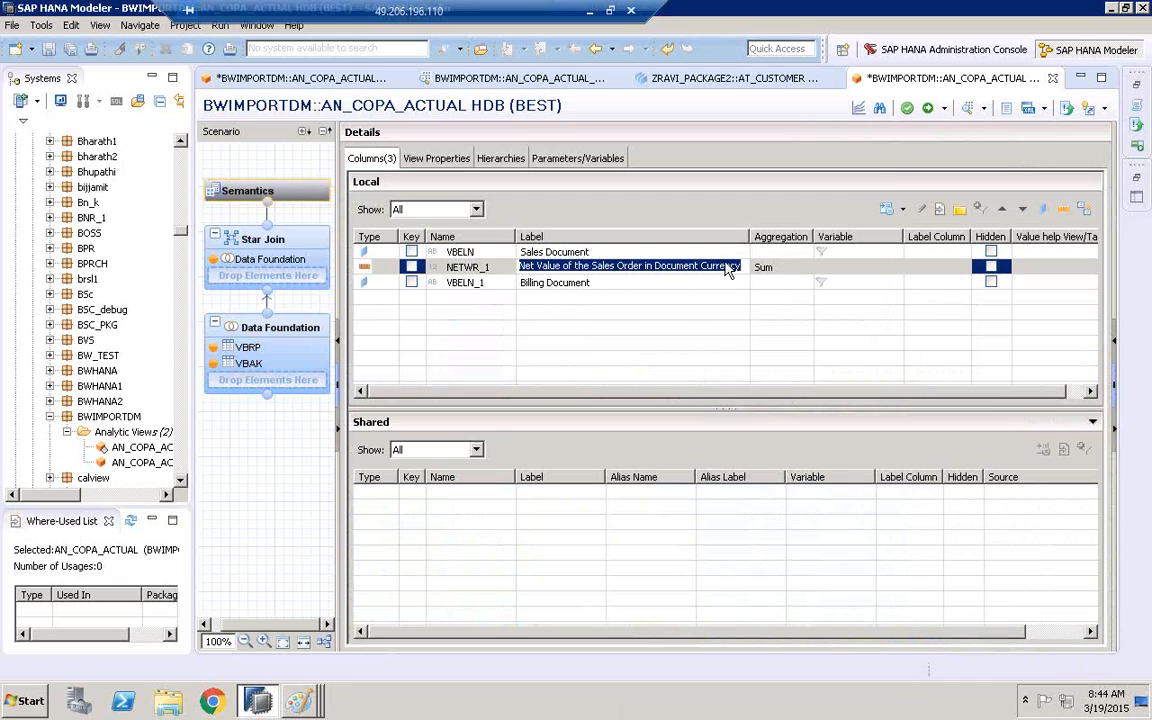
# Validate and activate AN_COPA_ACTUAL, assigning it to change HDB//12610, and check the activation entry in the Job Log
pyautogui.click(907, 110)
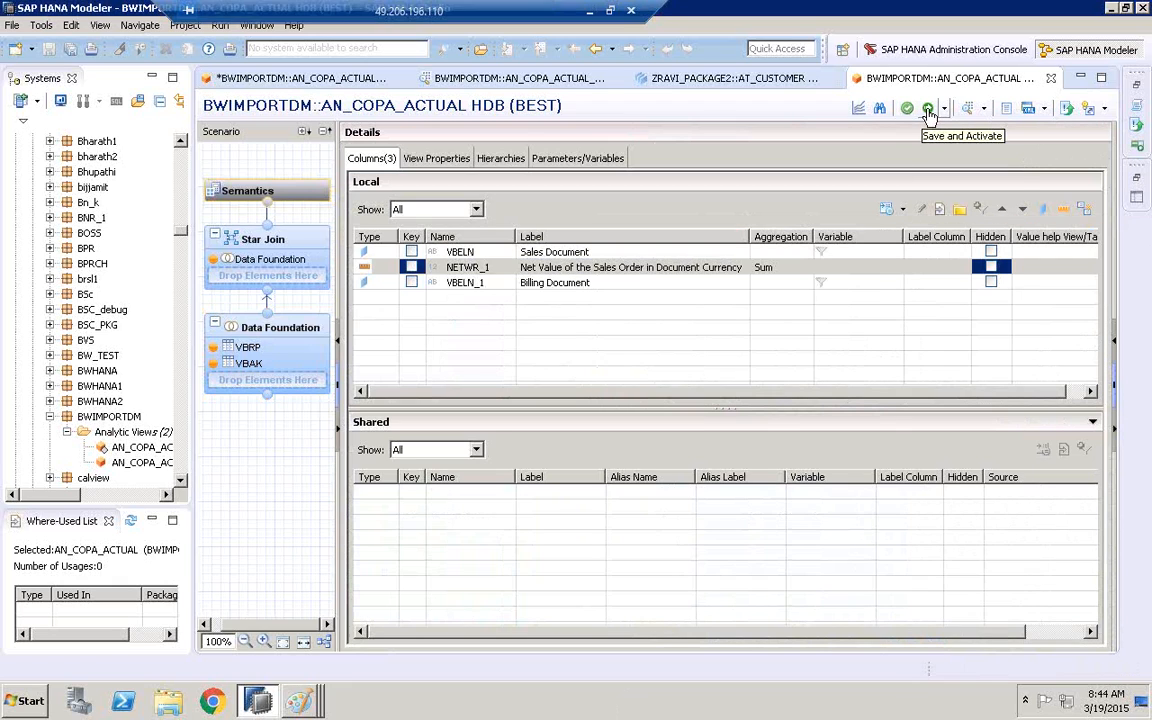
pyautogui.click(928, 109)
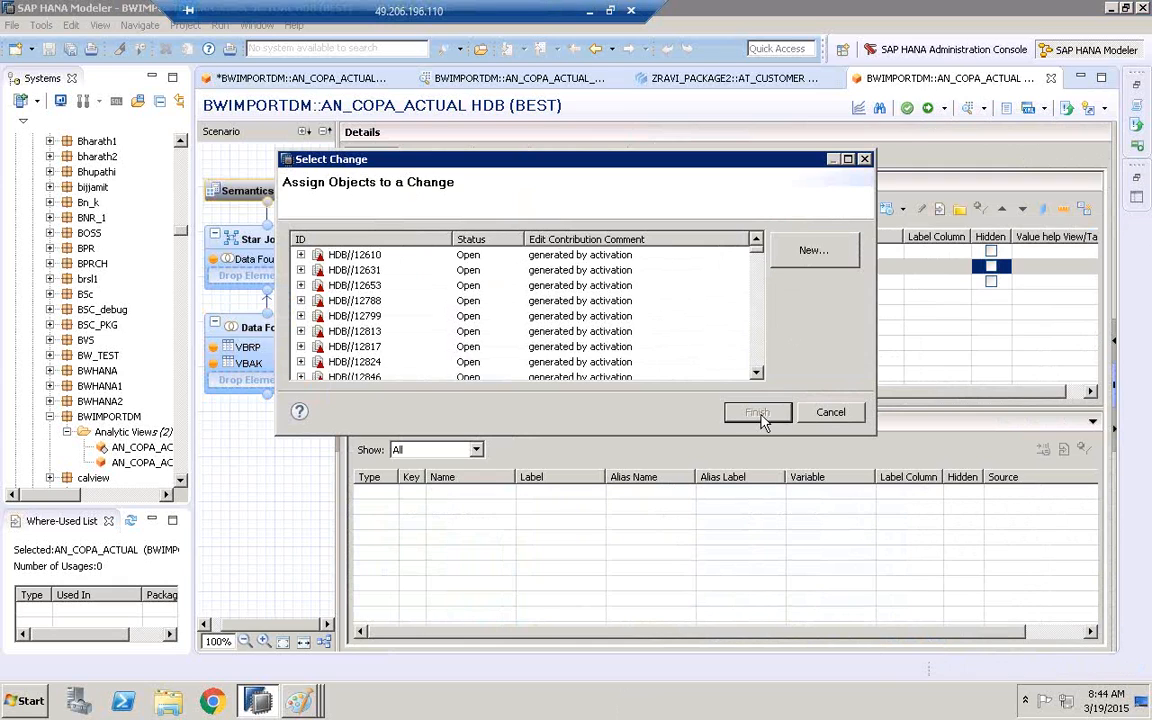
pyautogui.click(720, 346)
pyautogui.click(617, 255)
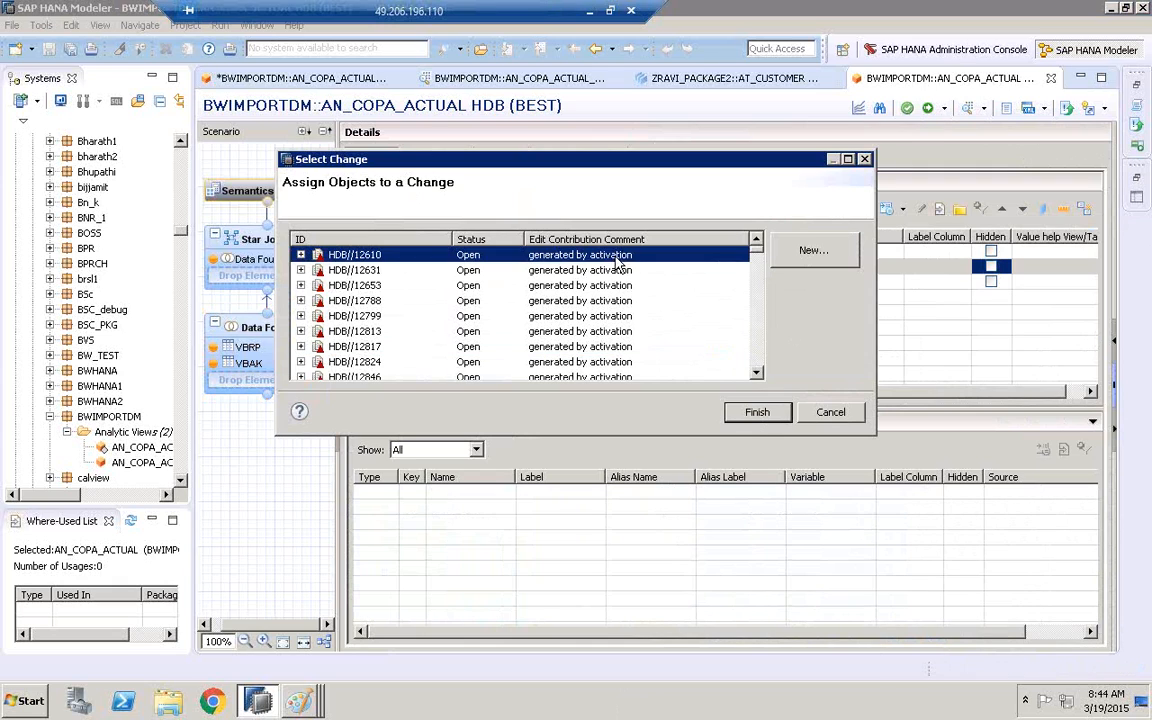
pyautogui.click(755, 413)
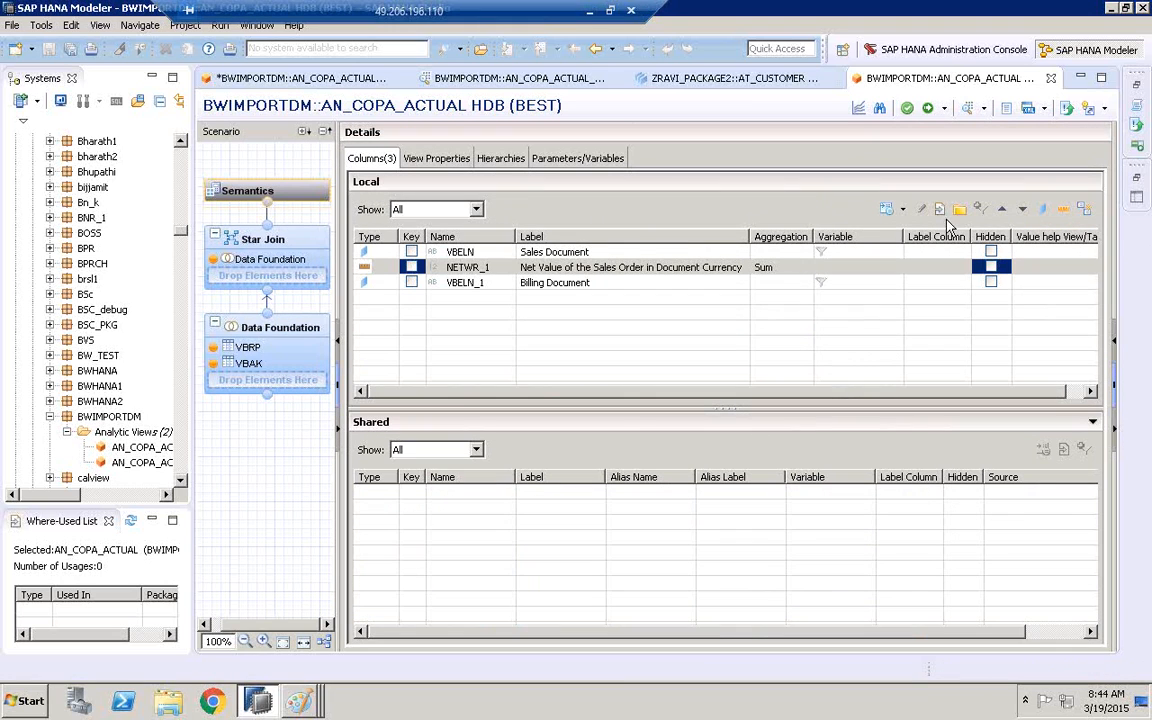
pyautogui.click(1137, 88)
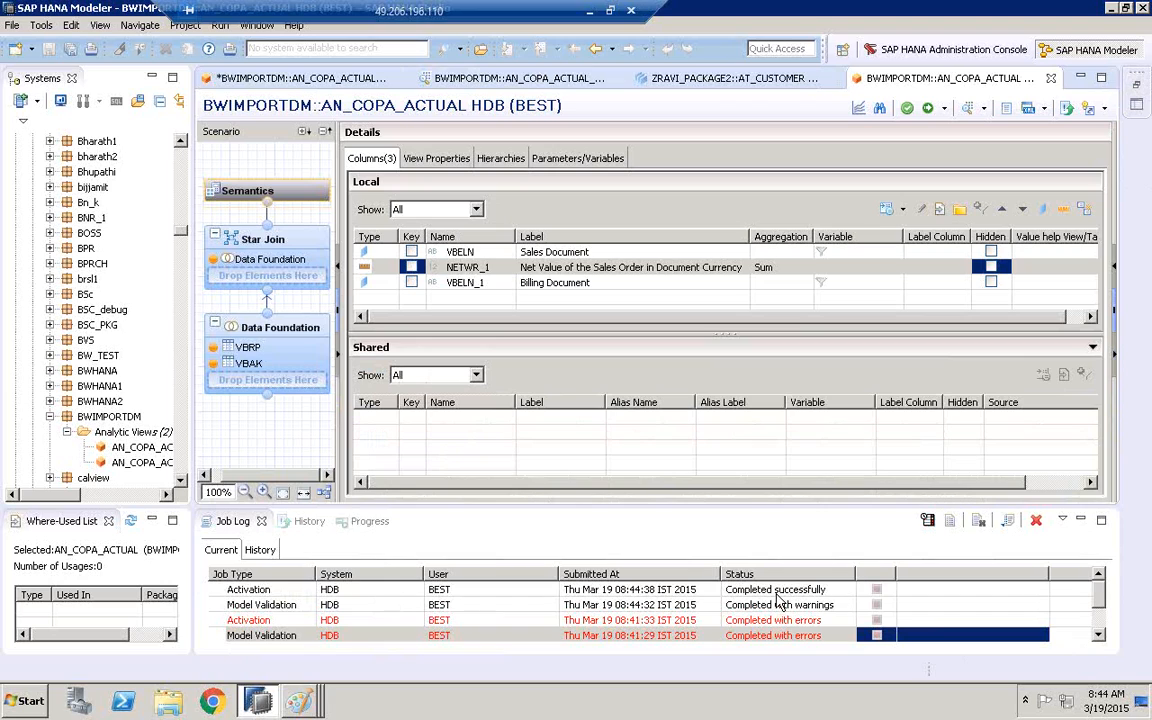
pyautogui.click(776, 591)
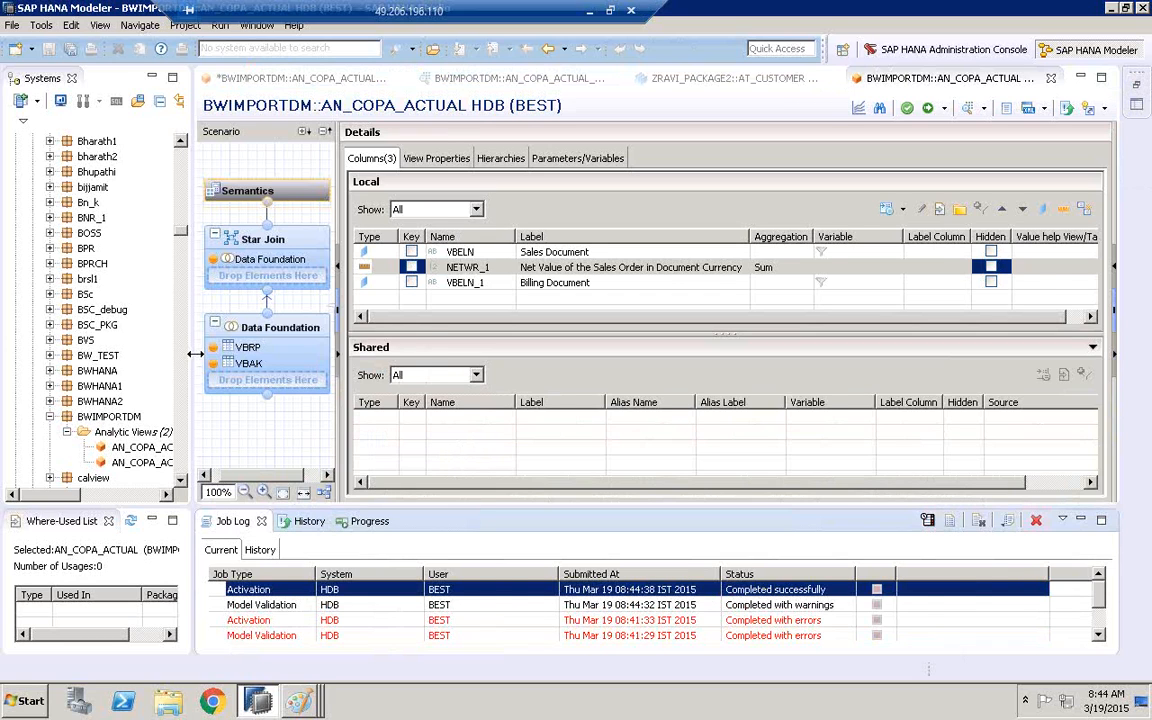
# Widen the Systems pane and open a data preview of the AN_COPA_ACTUAL analytic view in BWIMPORTDM
pyautogui.moveTo(195, 354); pyautogui.dragTo(362, 354)
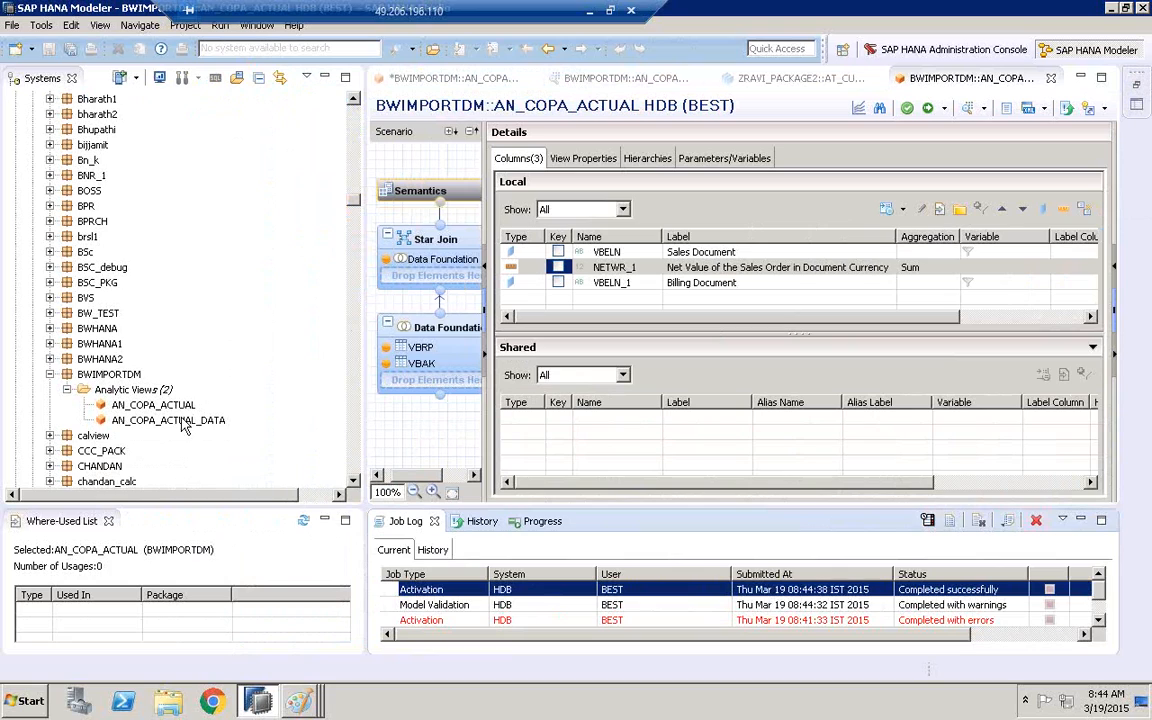
pyautogui.click(170, 420)
pyautogui.click(155, 404)
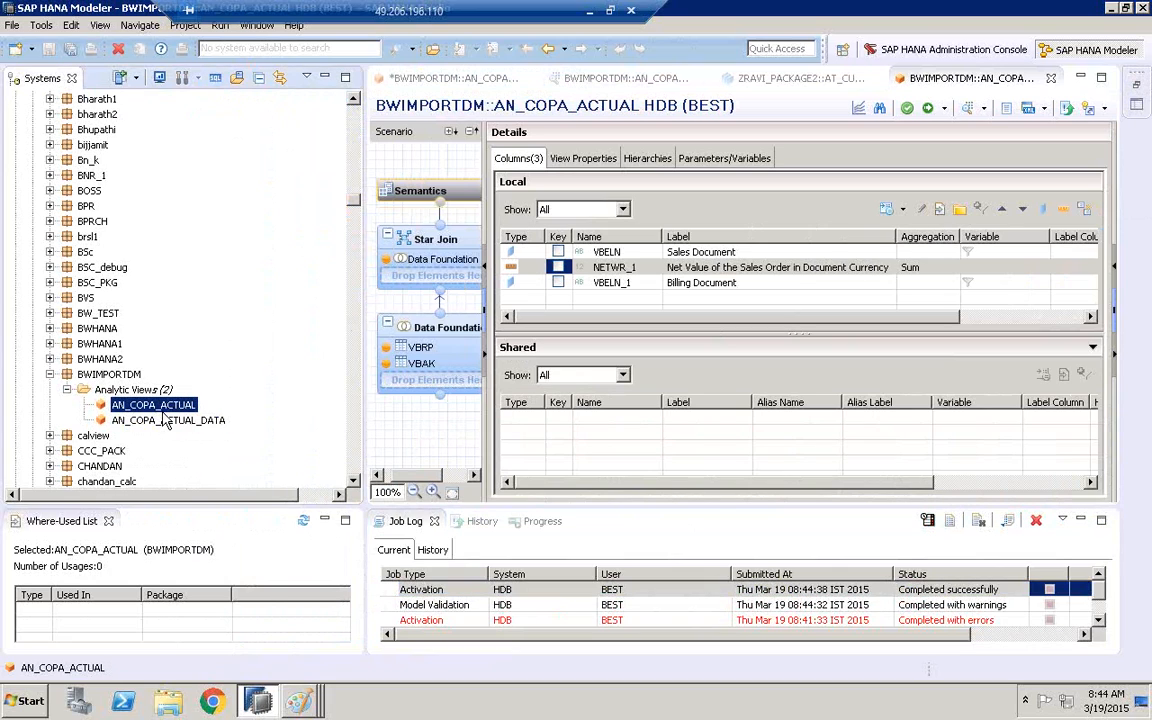
pyautogui.rightClick(163, 405)
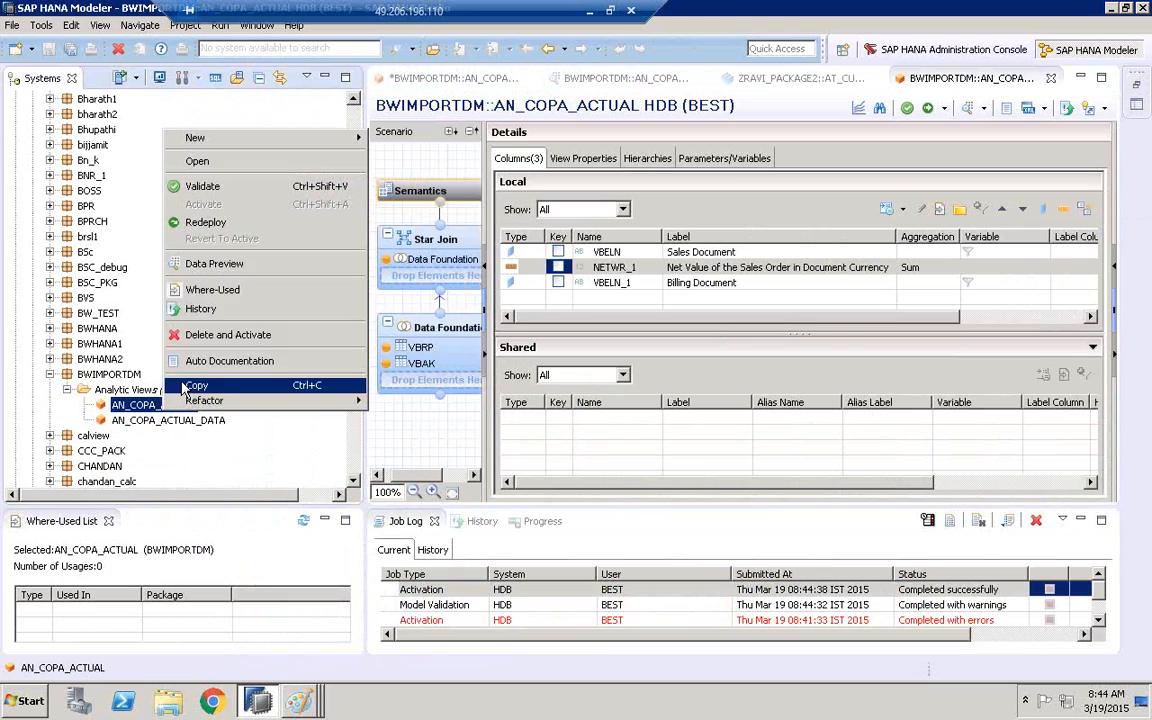
pyautogui.click(212, 263)
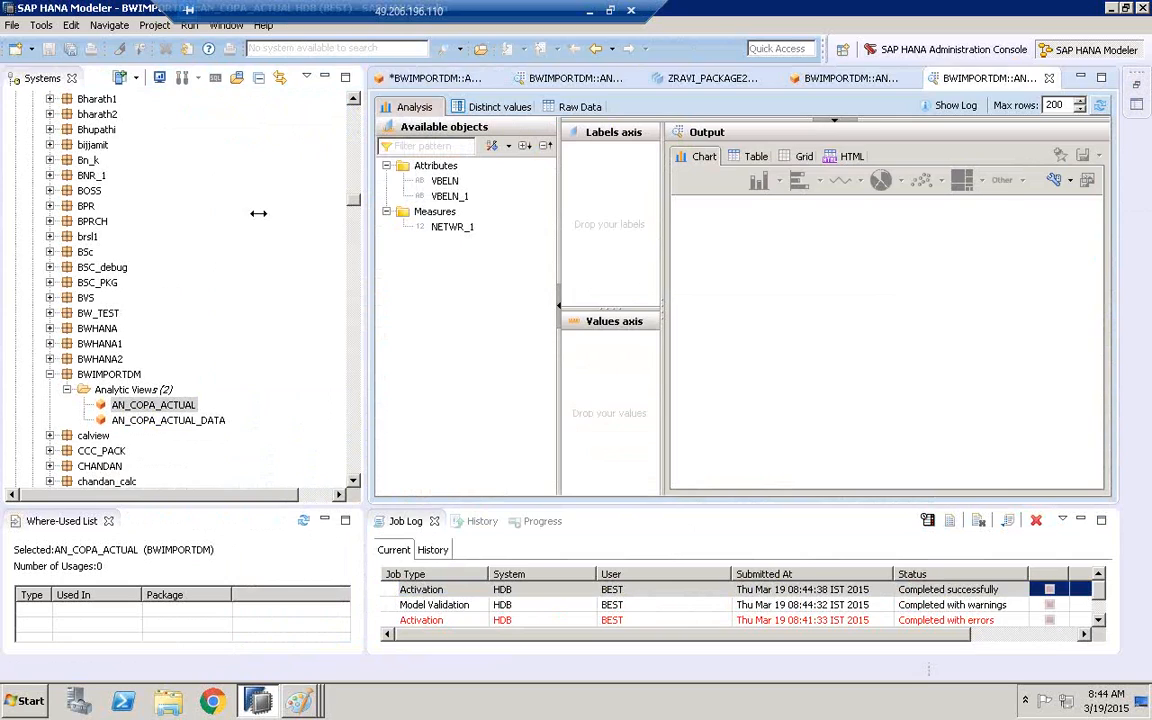
# Analyze the previewed data as a table with VBELN and VBELN_1 as labels and NETWR_1 as the value
pyautogui.moveTo(258, 213); pyautogui.dragTo(264, 212)
pyautogui.click(338, 181)
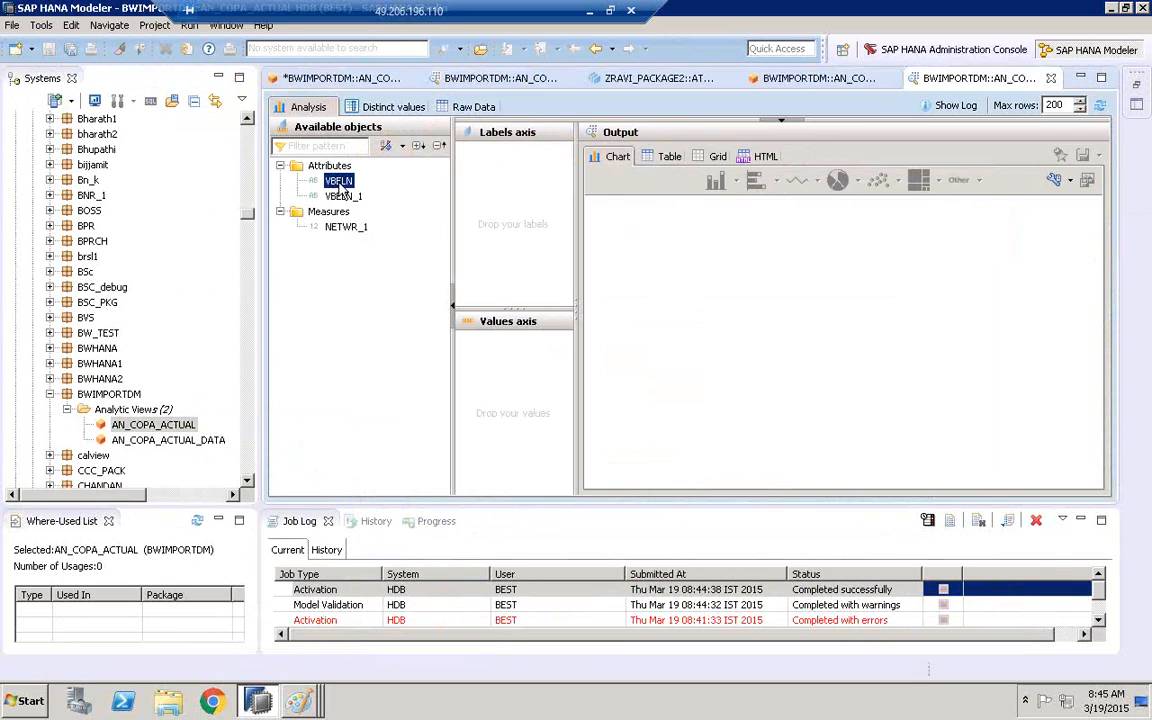
pyautogui.moveTo(340, 188); pyautogui.dragTo(488, 175)
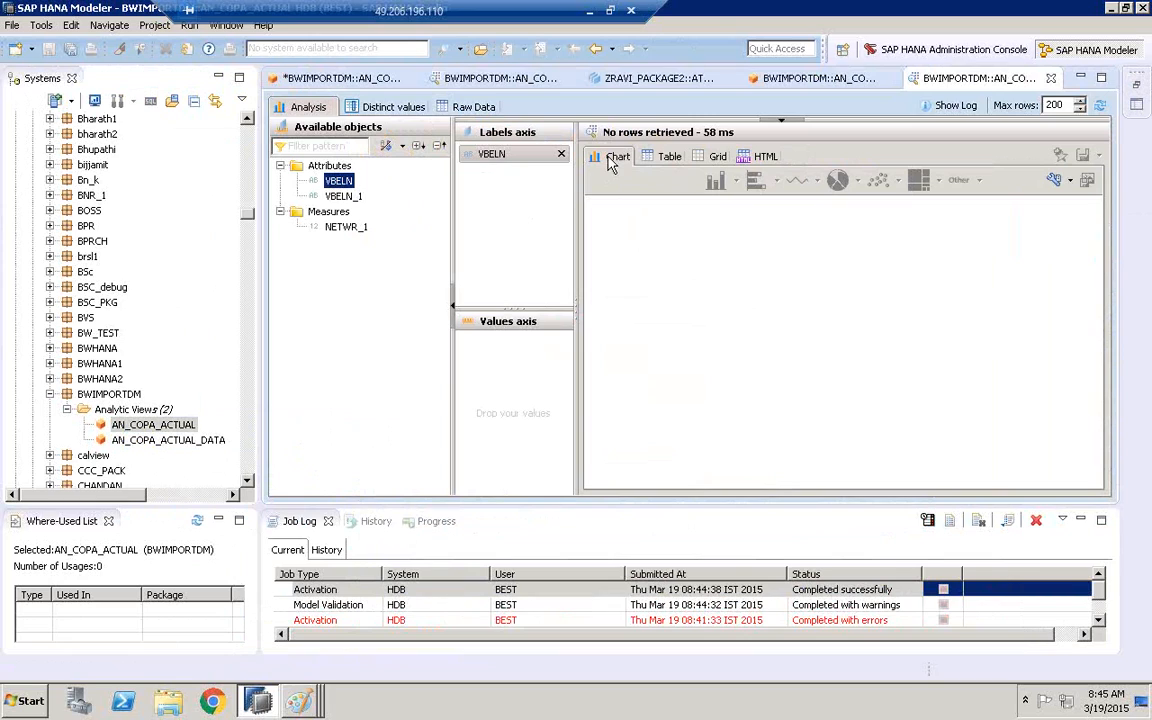
pyautogui.click(665, 157)
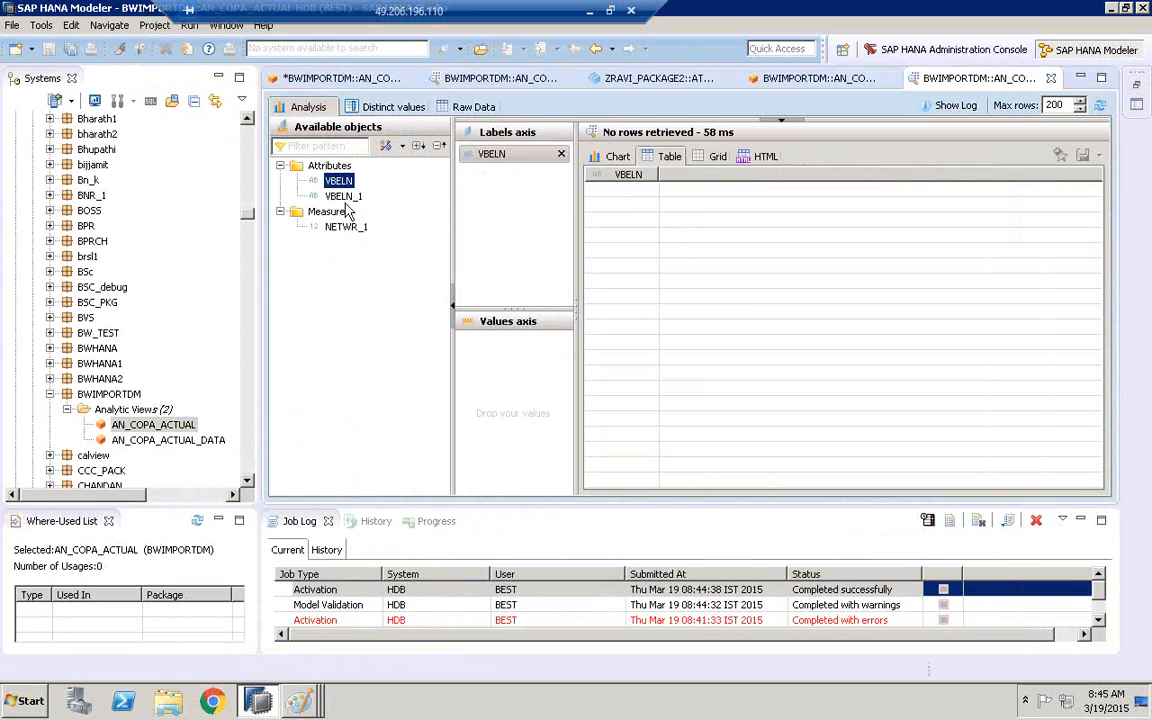
pyautogui.moveTo(343, 196); pyautogui.dragTo(475, 177)
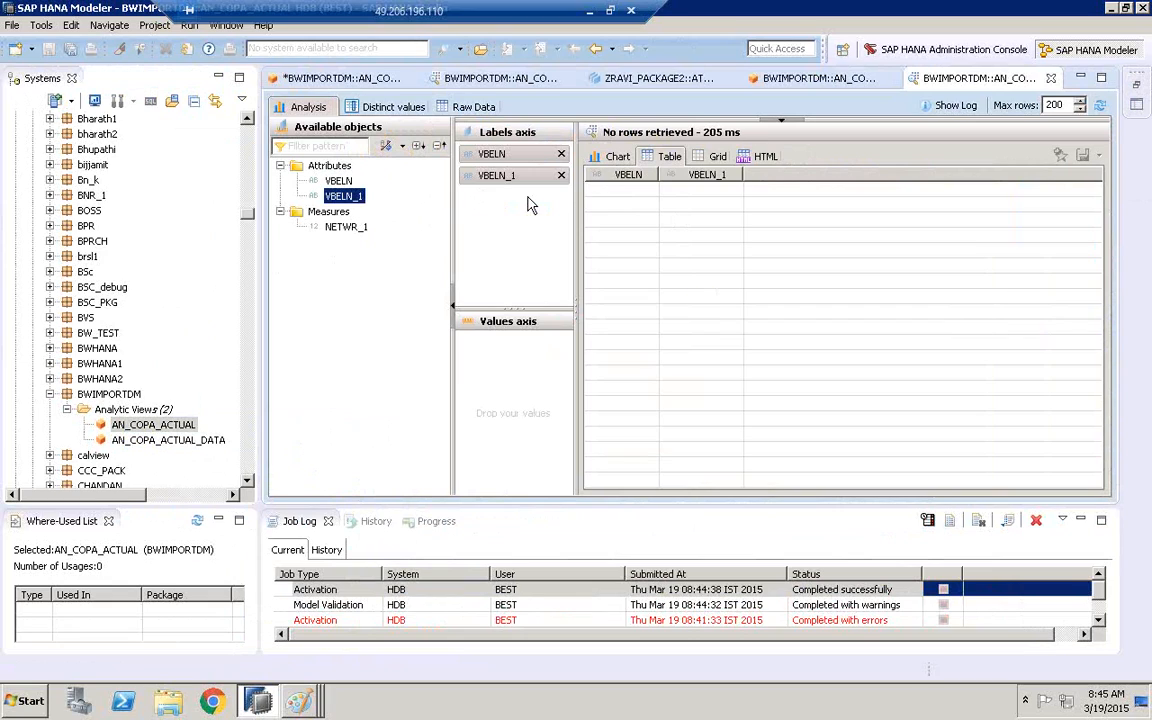
pyautogui.click(346, 226)
pyautogui.moveTo(503, 357); pyautogui.dragTo(496, 361)
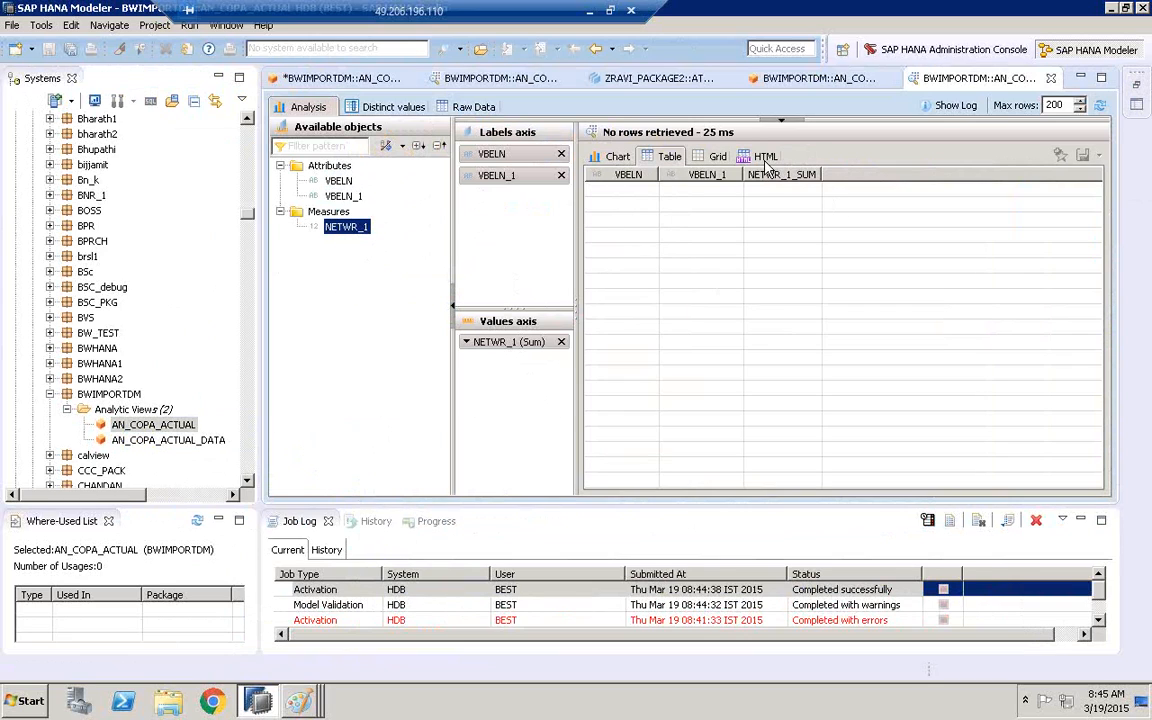
# Preview the raw data of the "LTREPLICATION_HAN".VBAK table from AN_COPA_ACTUAL's Data Foundation
pyautogui.doubleClick(152, 425)
pyautogui.click(325, 345)
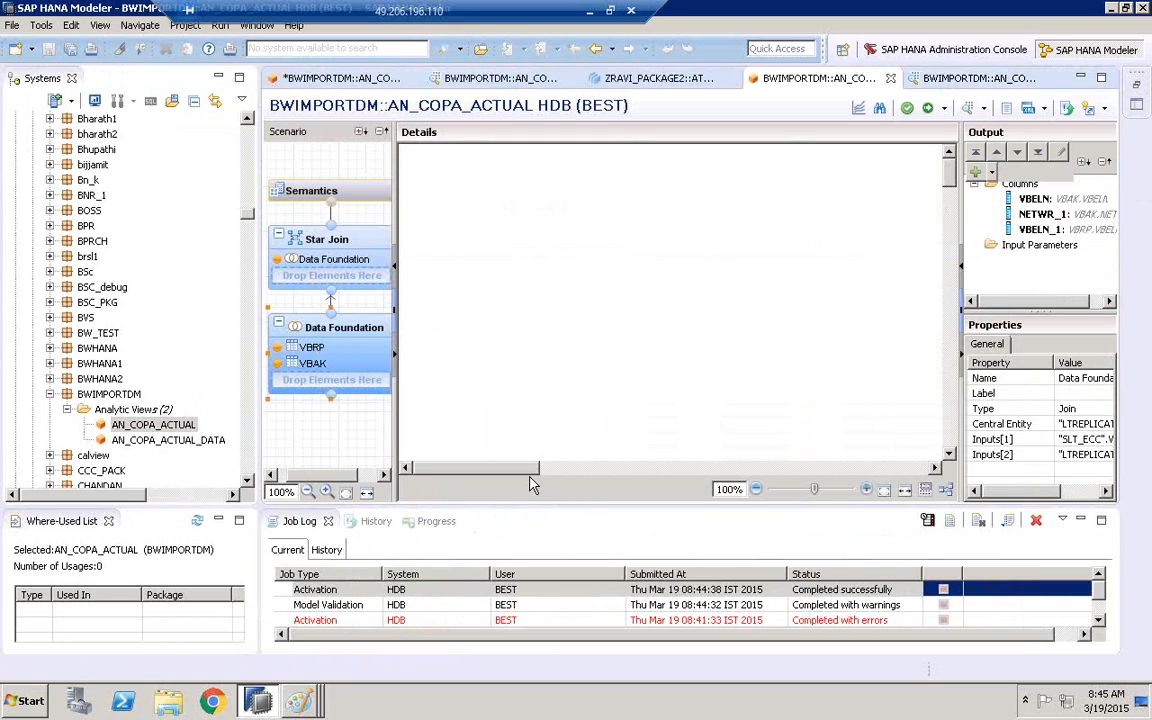
pyautogui.moveTo(522, 472); pyautogui.dragTo(868, 463)
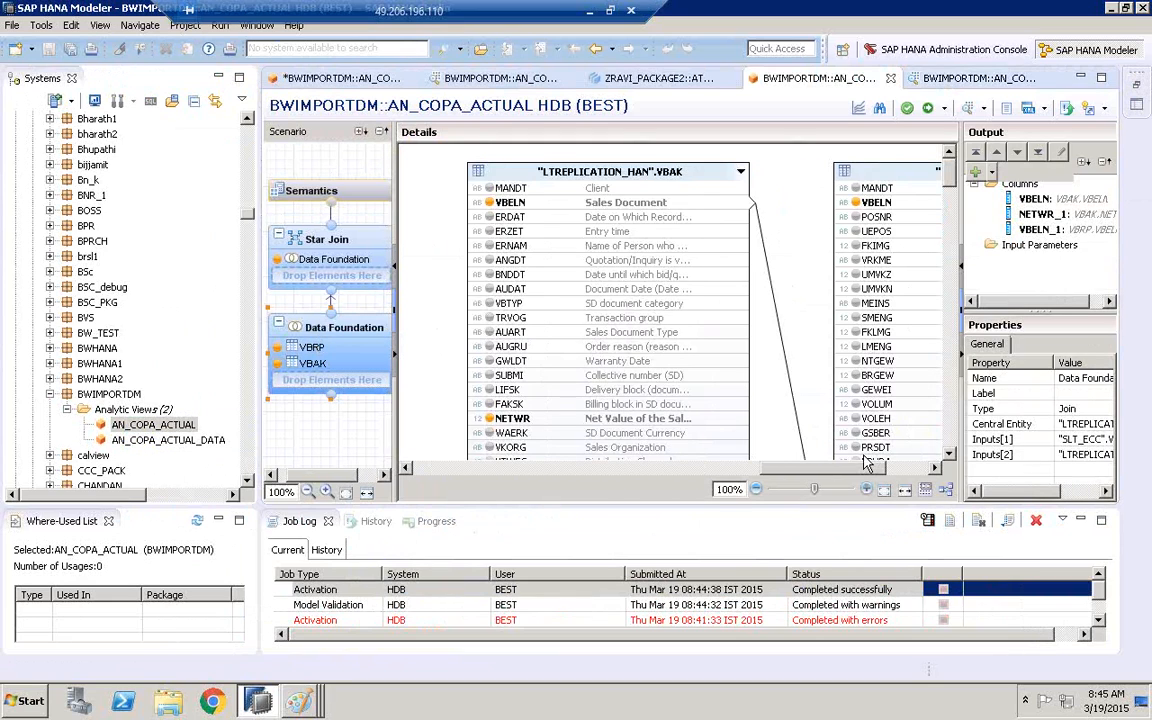
pyautogui.rightClick(638, 170)
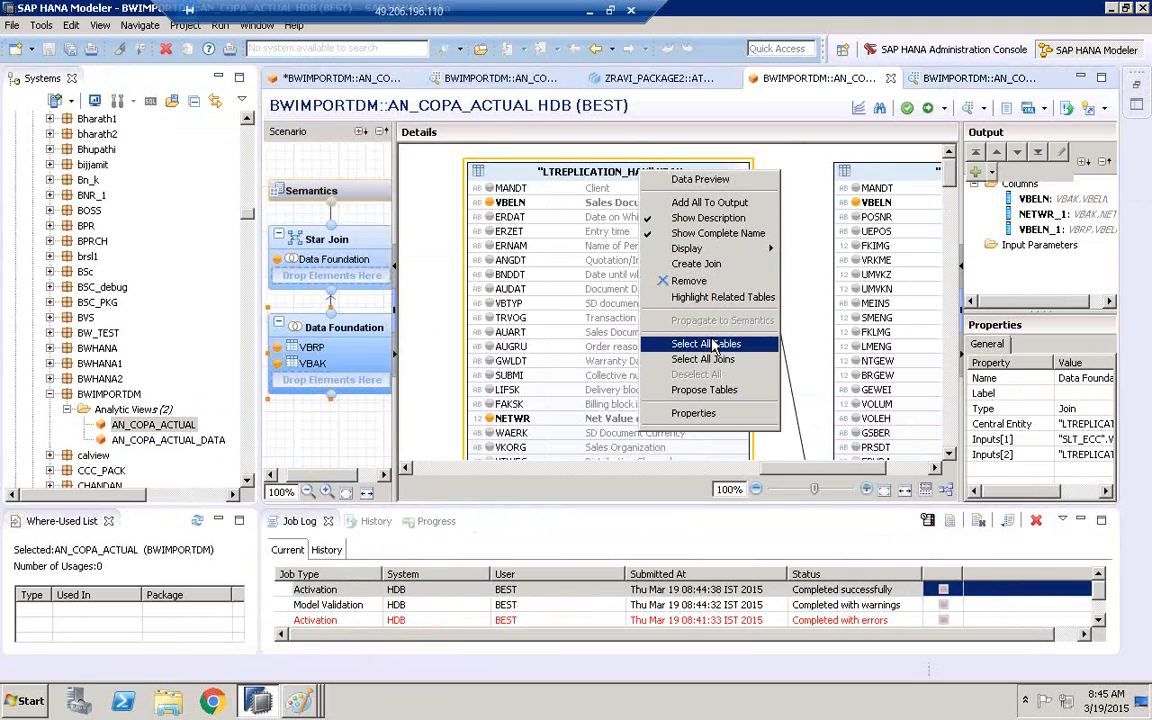
pyautogui.click(692, 184)
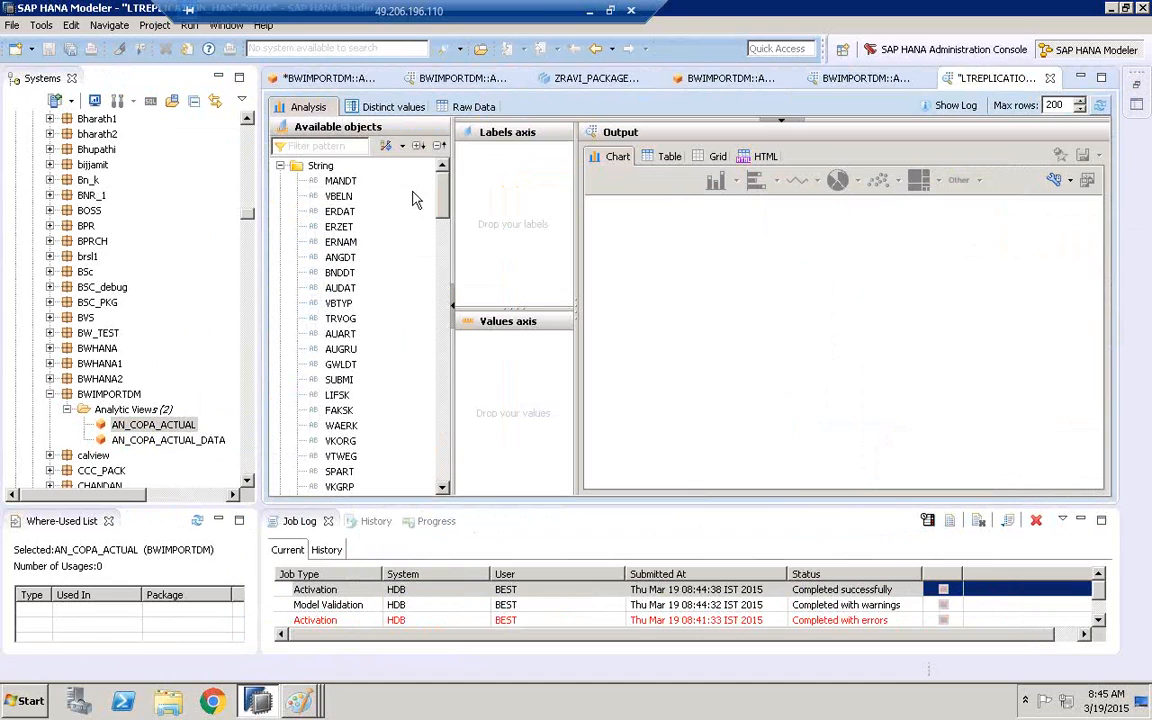
pyautogui.click(339, 196)
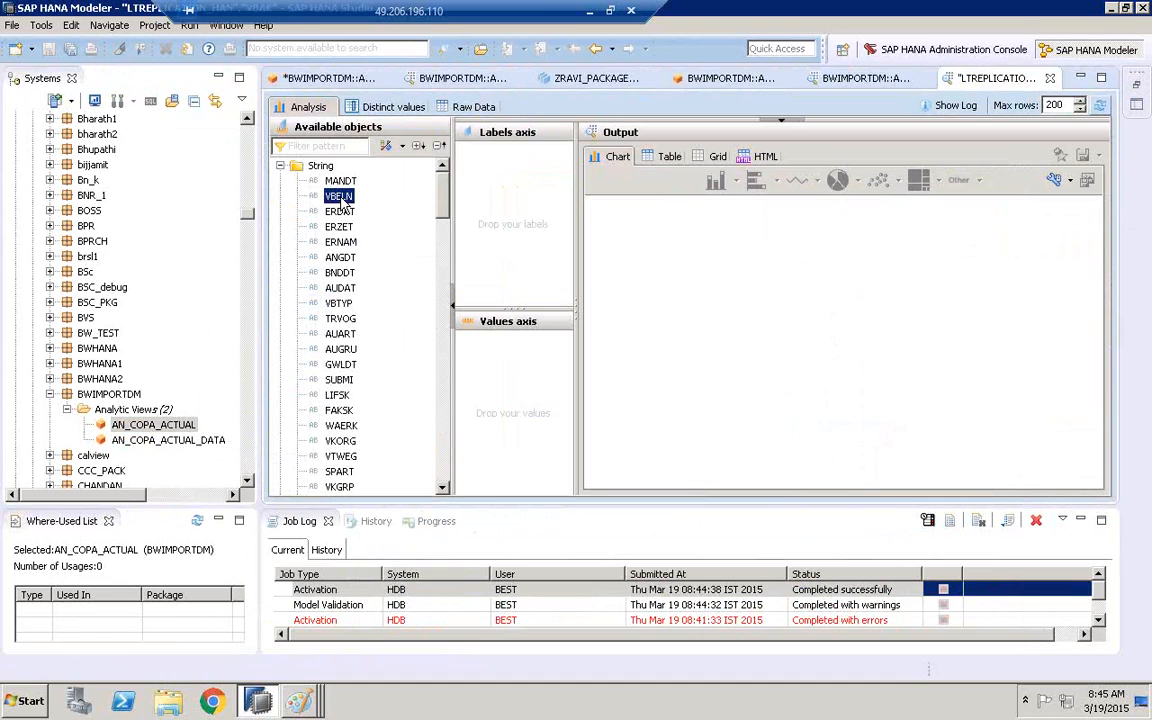
pyautogui.click(460, 111)
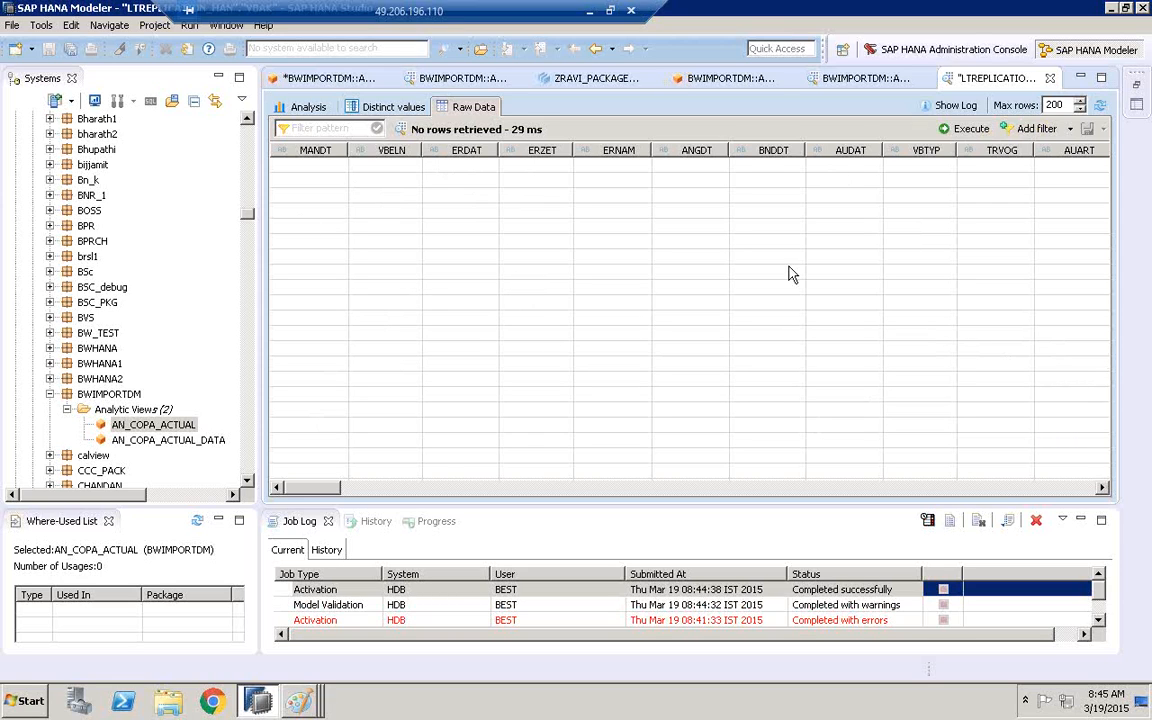
# Go back to AN_COPA_ACTUAL and open a second data preview of the analytic view
pyautogui.doubleClick(155, 428)
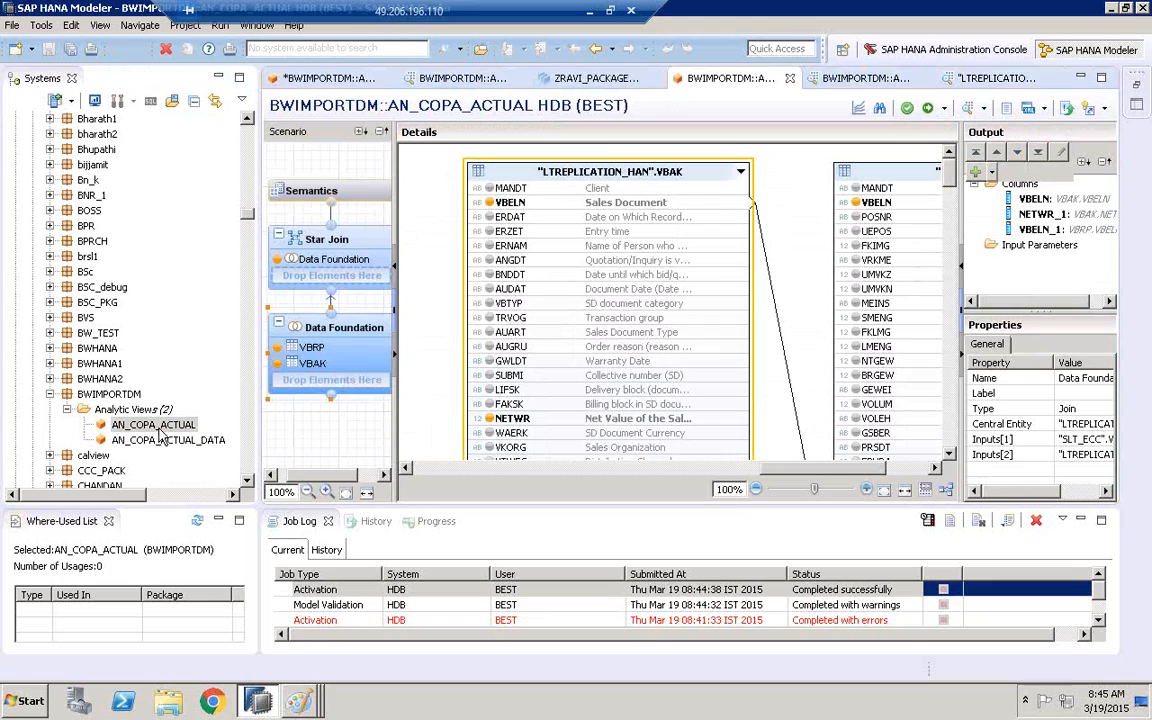
pyautogui.rightClick(160, 430)
pyautogui.click(386, 328)
pyautogui.click(143, 427)
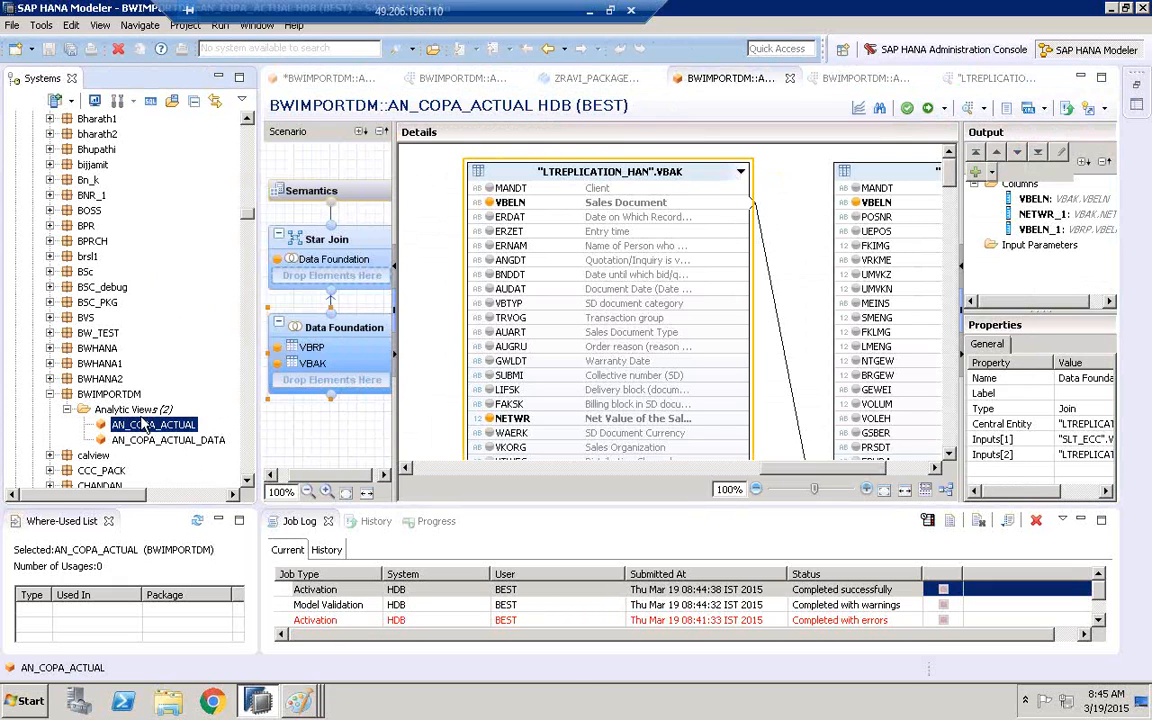
pyautogui.rightClick(143, 427)
pyautogui.click(191, 262)
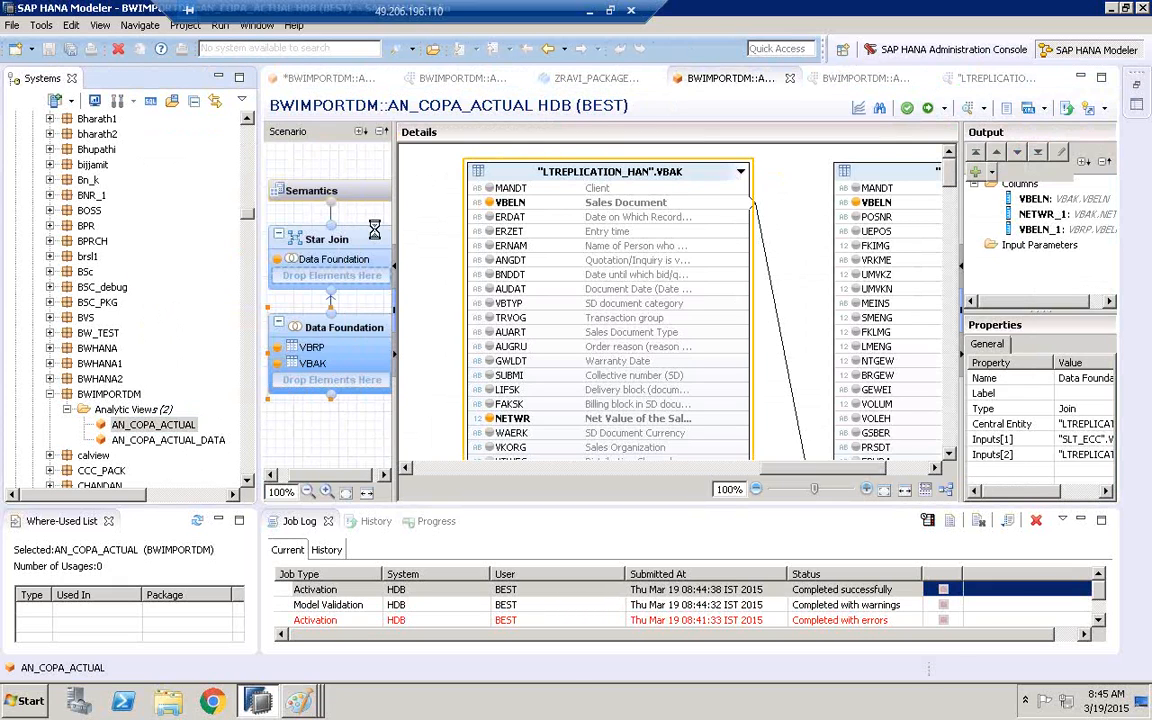
# Put VBELN and VBELN_1 on the labels axis and NETWR_1 on the values axis, and show the output as a table
pyautogui.click(340, 182)
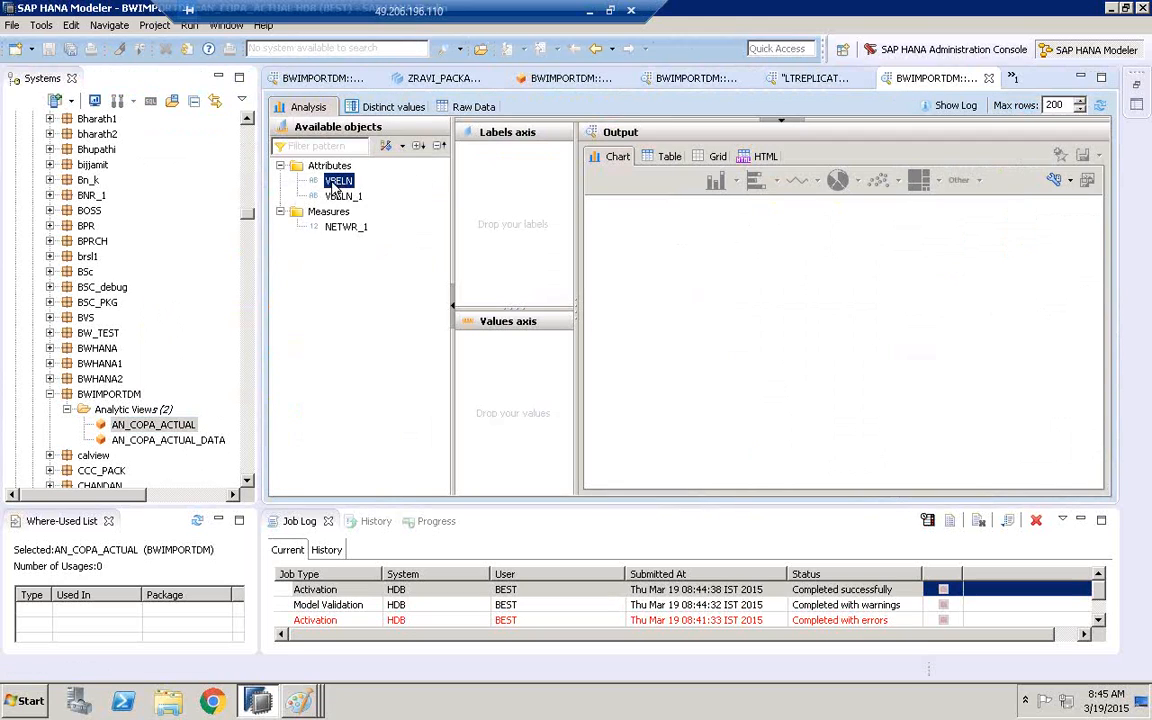
pyautogui.moveTo(336, 188); pyautogui.dragTo(468, 158)
pyautogui.moveTo(340, 196)
pyautogui.mouseDown()
pyautogui.moveTo(433, 194)
pyautogui.moveTo(495, 176)
pyautogui.mouseUp()
pyautogui.moveTo(340, 226)
pyautogui.mouseDown()
pyautogui.moveTo(327, 224)
pyautogui.moveTo(412, 312)
pyautogui.moveTo(505, 342)
pyautogui.mouseUp()
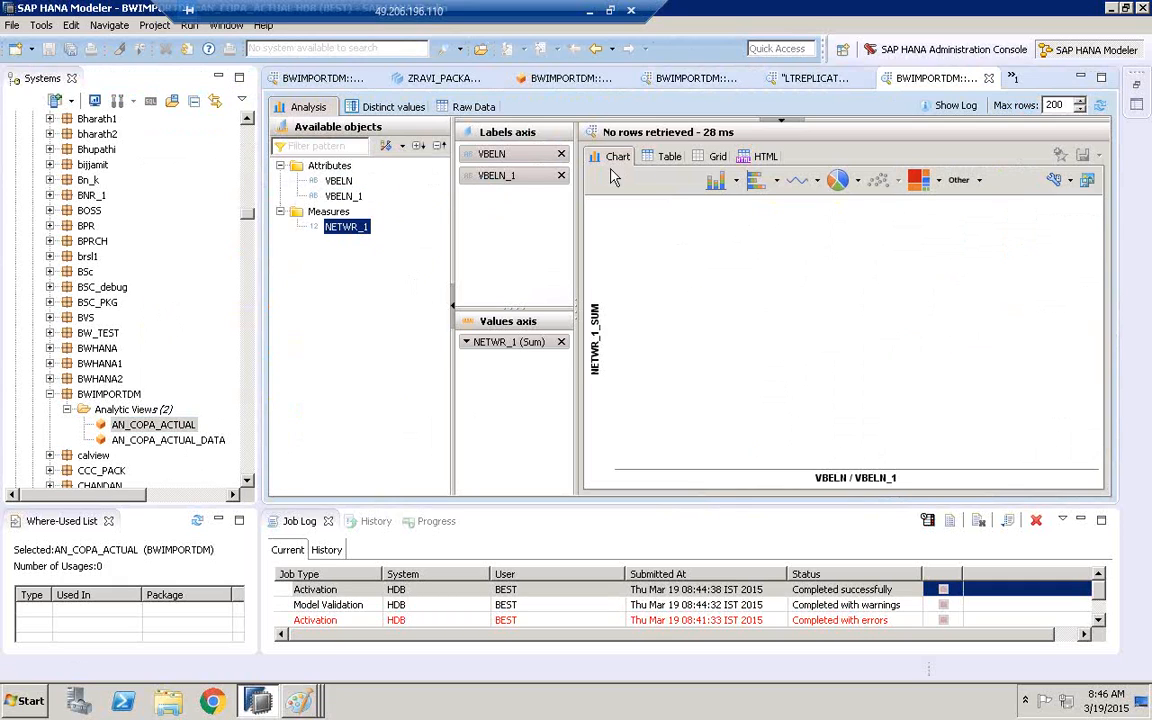
pyautogui.click(664, 157)
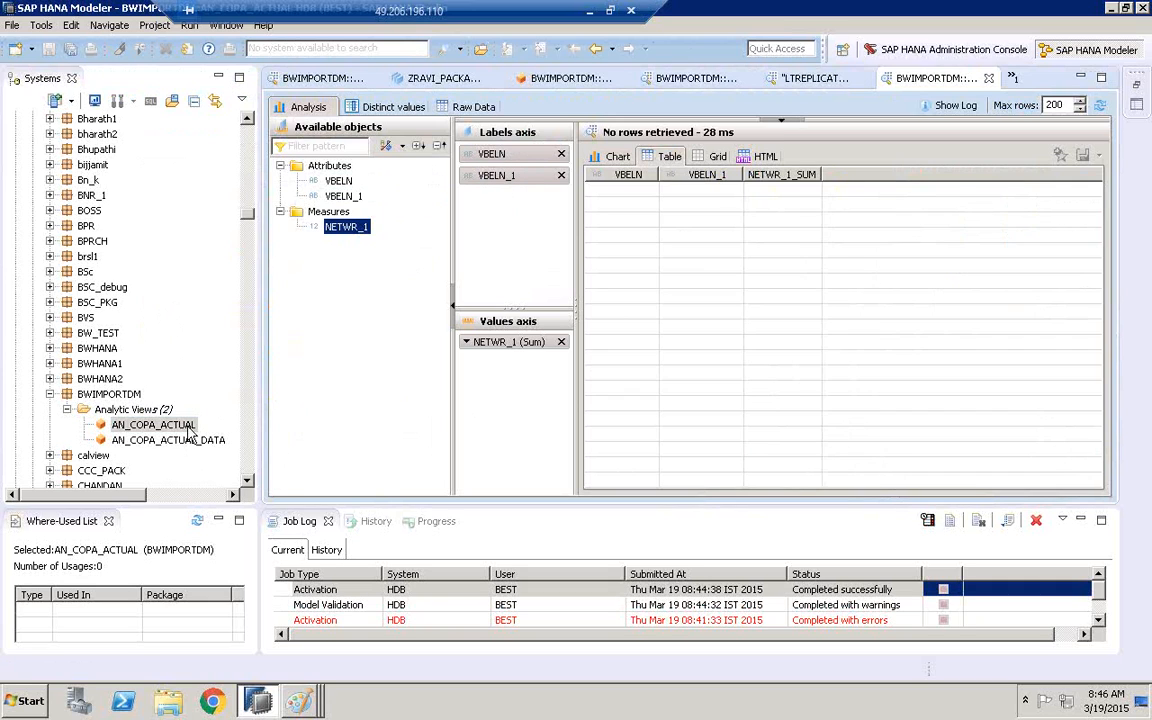
# Reopen AN_COPA_ACTUAL with a wider Output pane, and review the ABAP app layer and HANA diagram in Paint
pyautogui.doubleClick(186, 425)
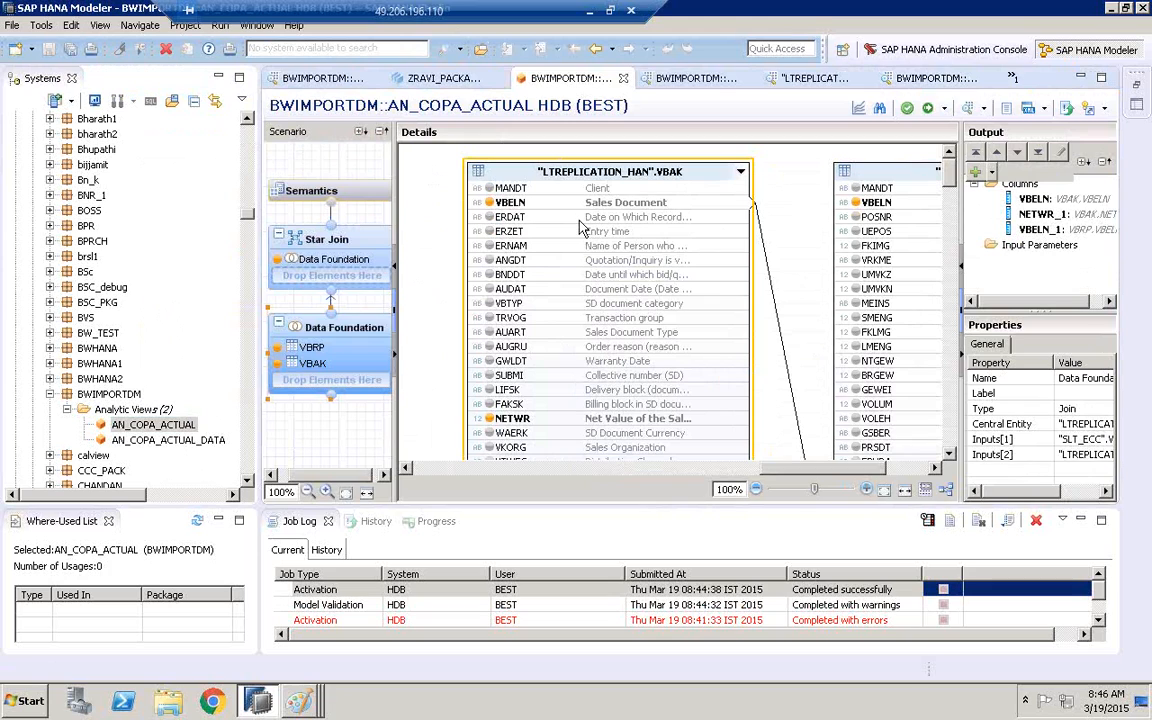
pyautogui.moveTo(952, 222); pyautogui.dragTo(872, 225)
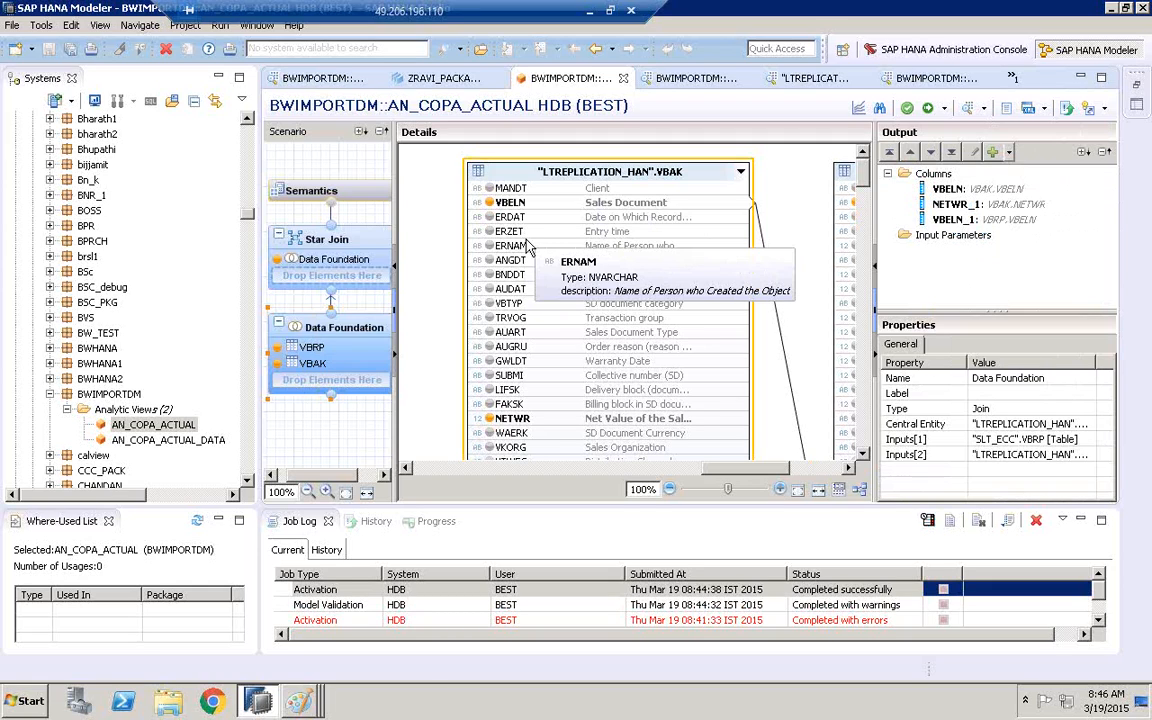
pyautogui.moveTo(298, 700)
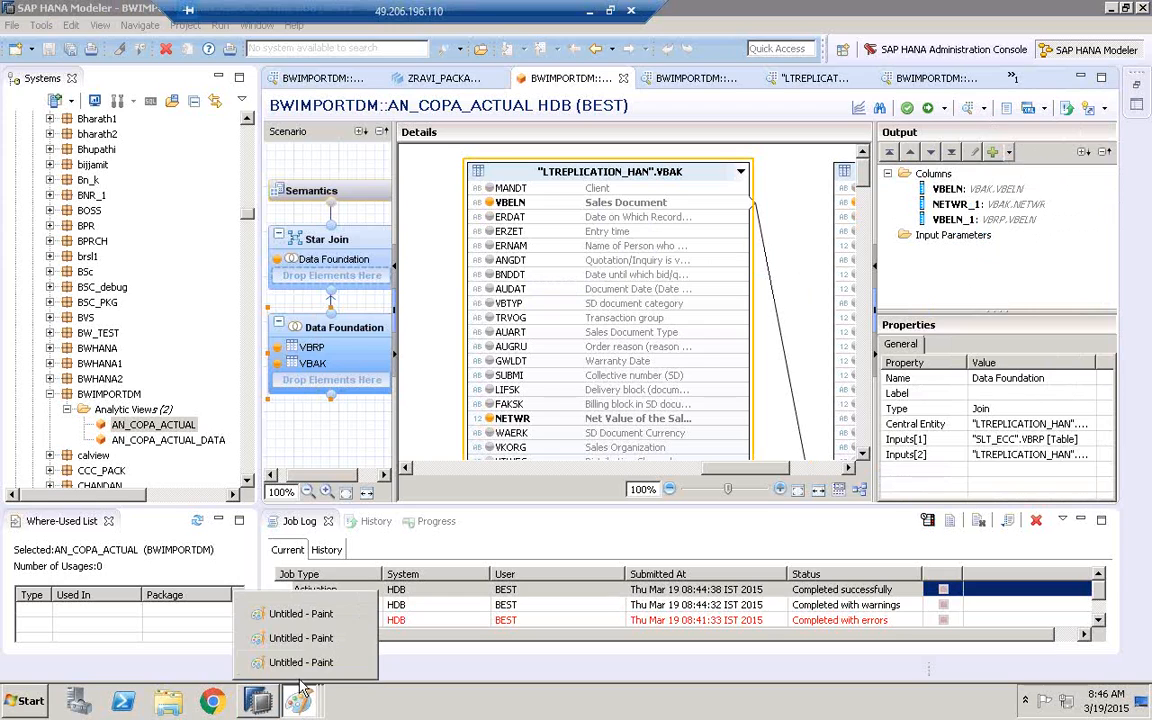
pyautogui.click(316, 640)
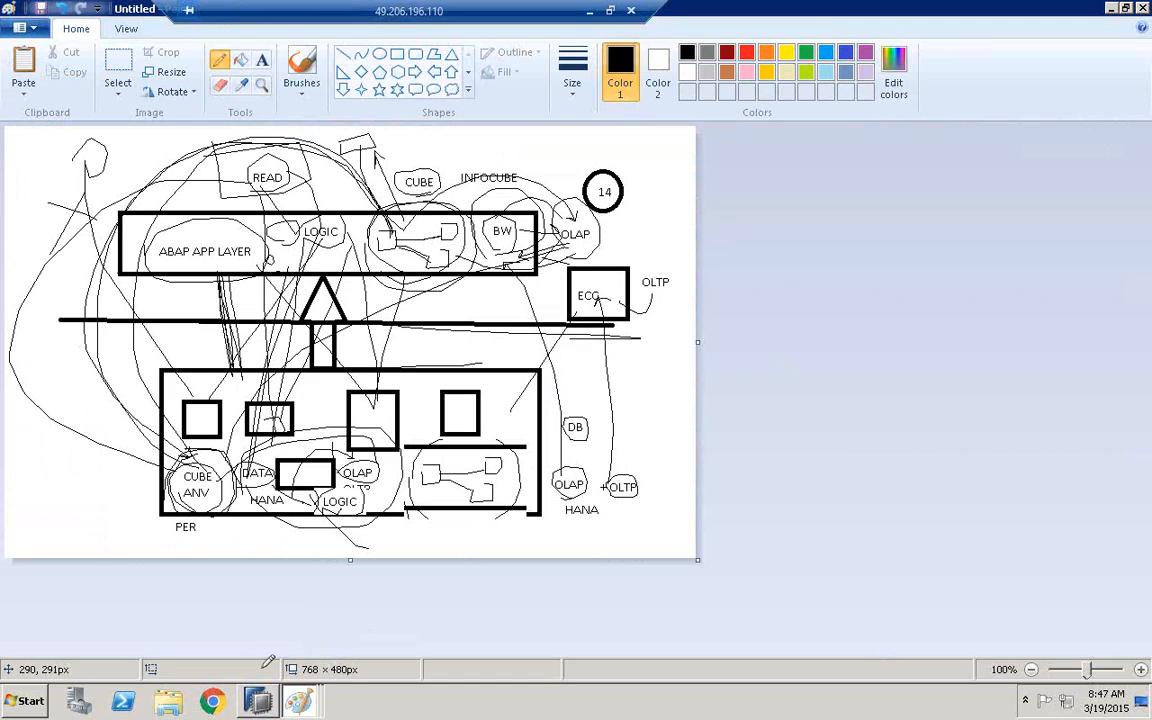
# Return to SAP HANA Modeler, open AN_COPA_ACTUAL_DATA, and enlarge its editor by minimizing the Job Log and narrowing the Systems pane
pyautogui.click(262, 704)
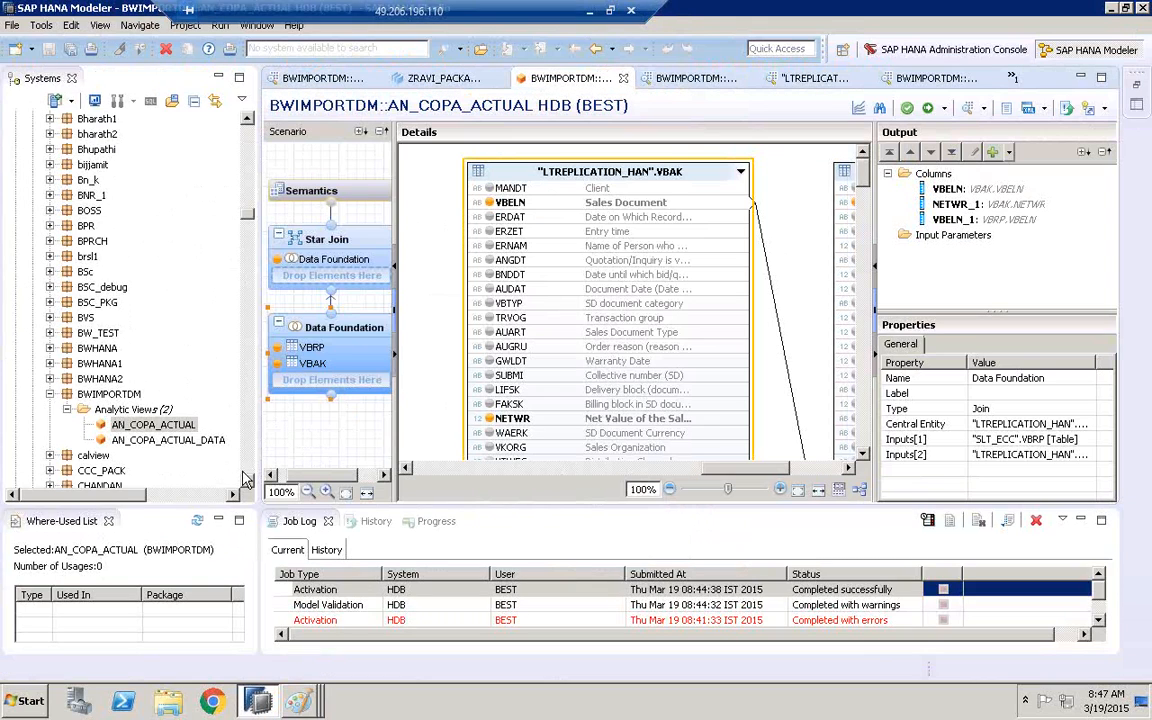
pyautogui.doubleClick(168, 441)
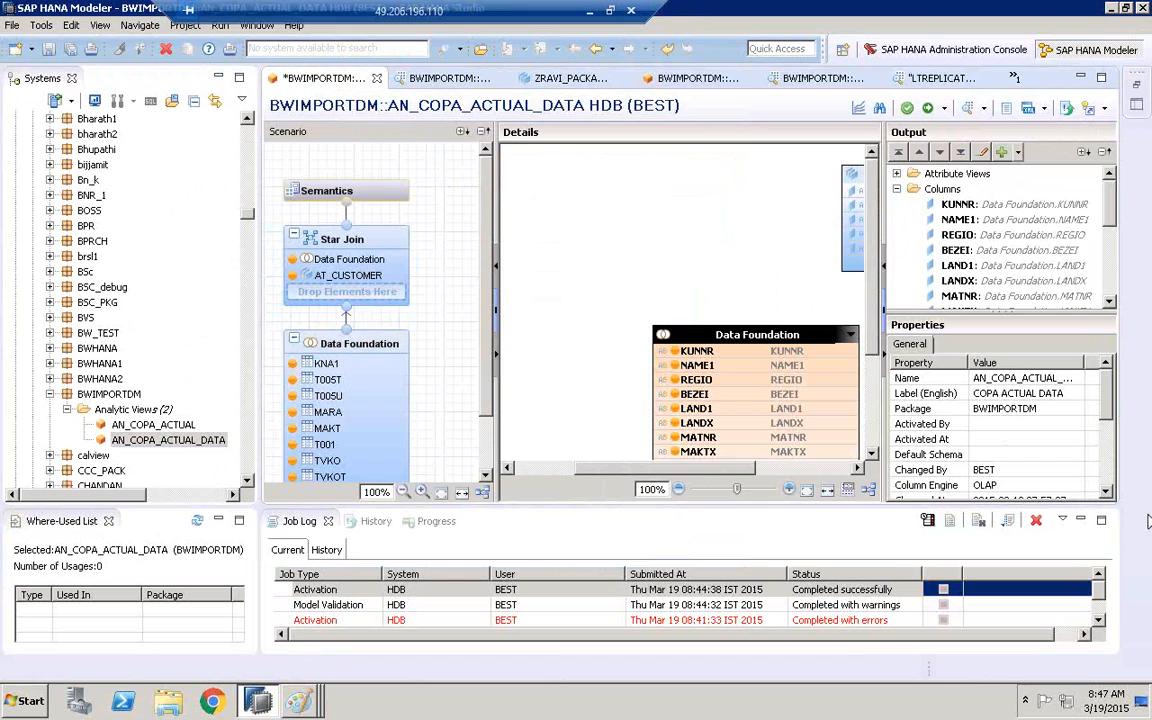
pyautogui.click(1080, 520)
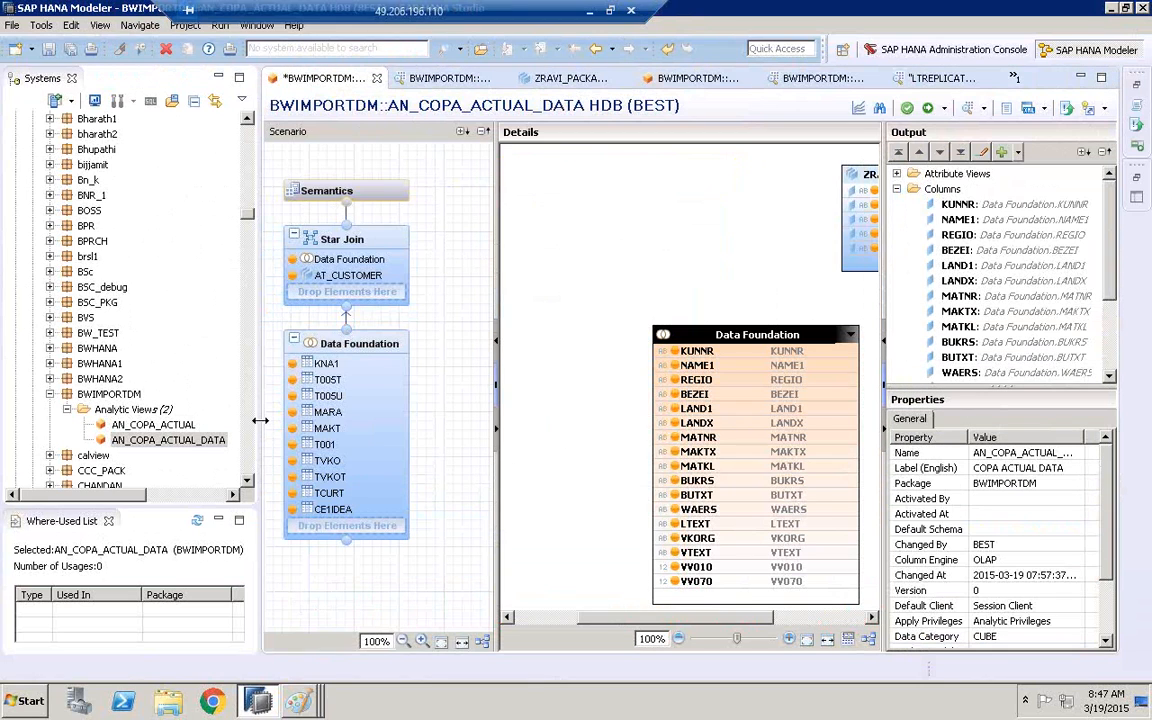
pyautogui.moveTo(259, 421); pyautogui.dragTo(117, 421)
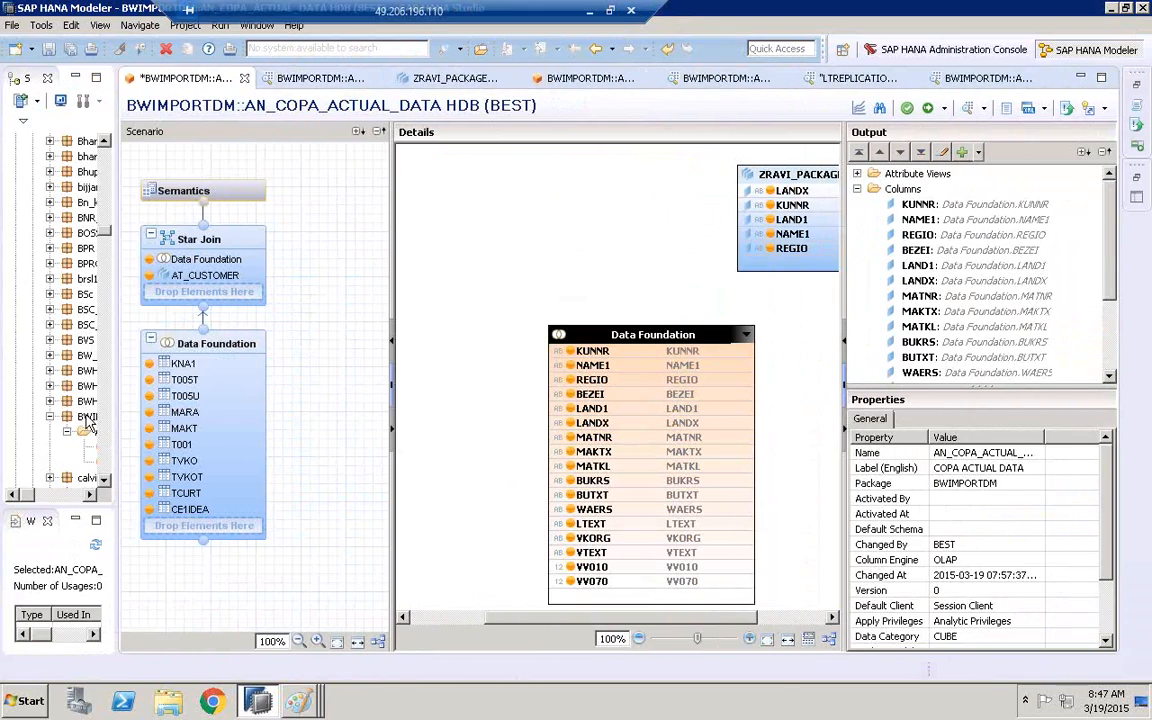
# Narrow the Scenario pane and review the Data Foundation tables and Star Join of AN_COPA_ACTUAL_DATA
pyautogui.click(203, 350)
pyautogui.moveTo(390, 274); pyautogui.dragTo(251, 274)
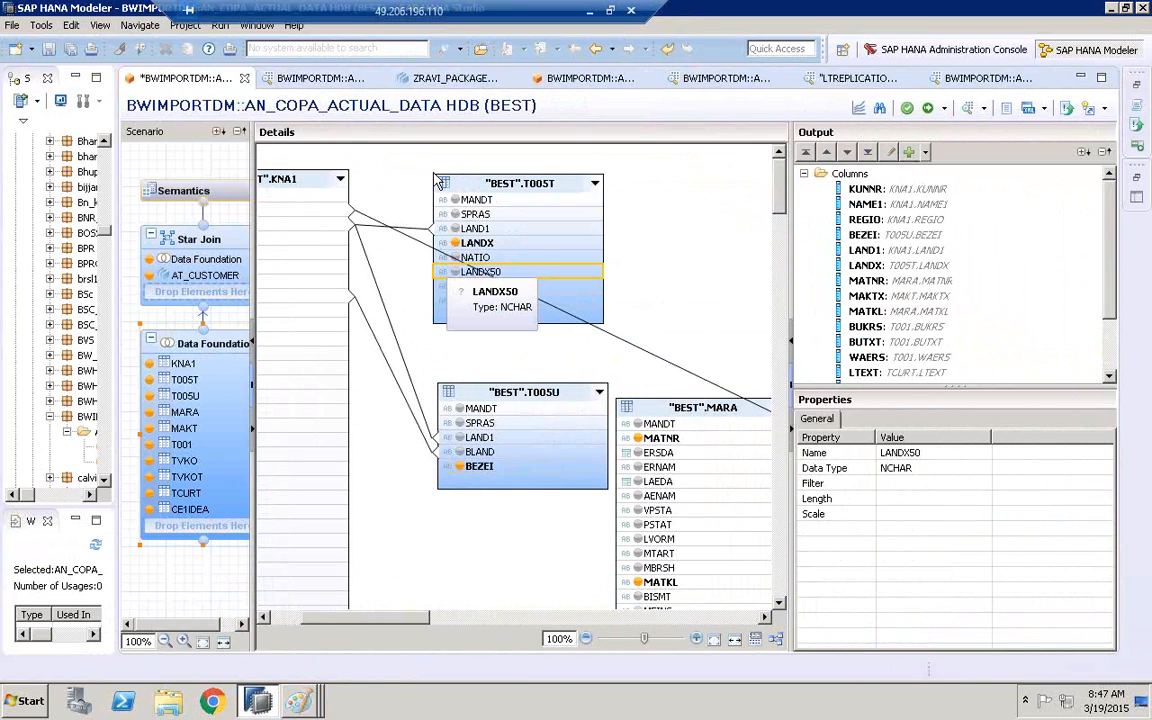
pyautogui.moveTo(415, 618); pyautogui.dragTo(362, 622)
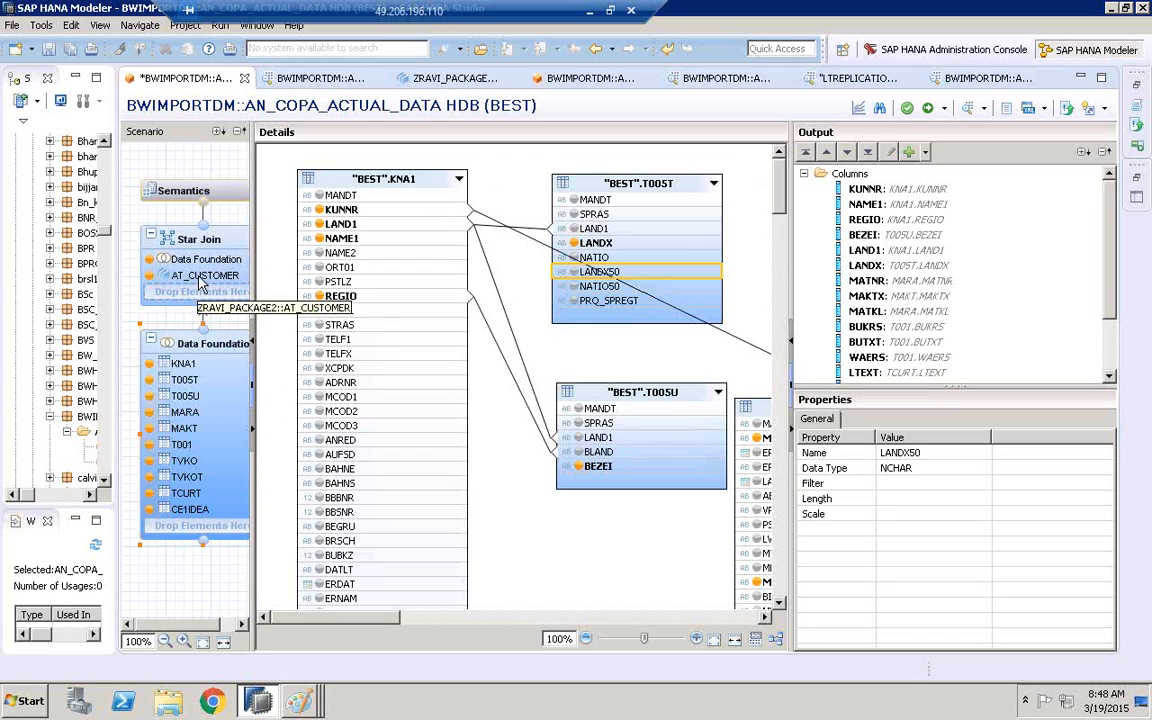
pyautogui.click(190, 239)
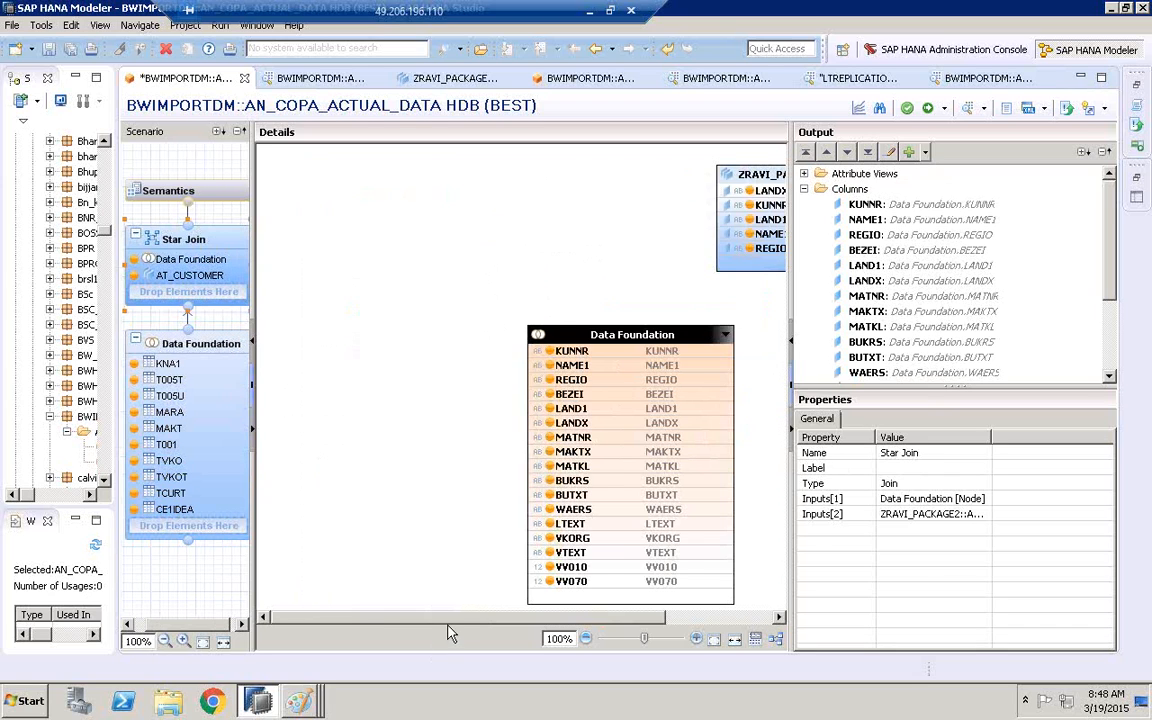
pyautogui.moveTo(450, 618); pyautogui.dragTo(581, 618)
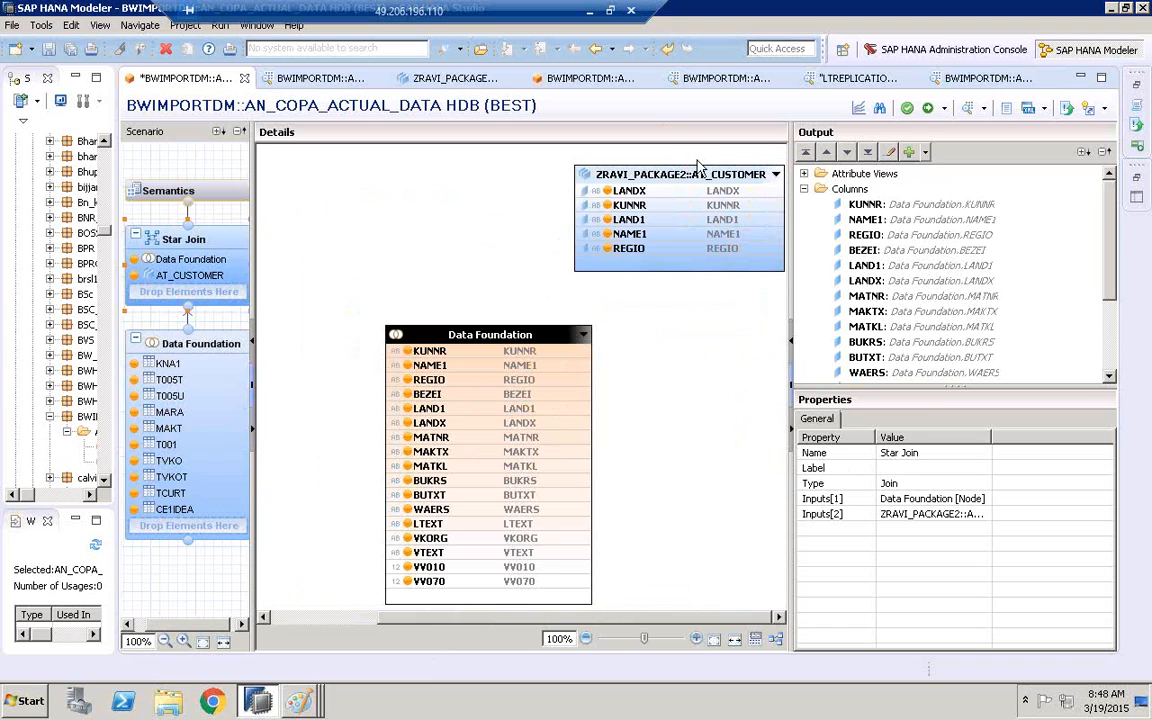
# Open the AT_CUSTOMER attribute view from the Star Join to inspect its tables, and return to AN_COPA_ACTUAL_DATA
pyautogui.click(668, 176)
pyautogui.rightClick(668, 176)
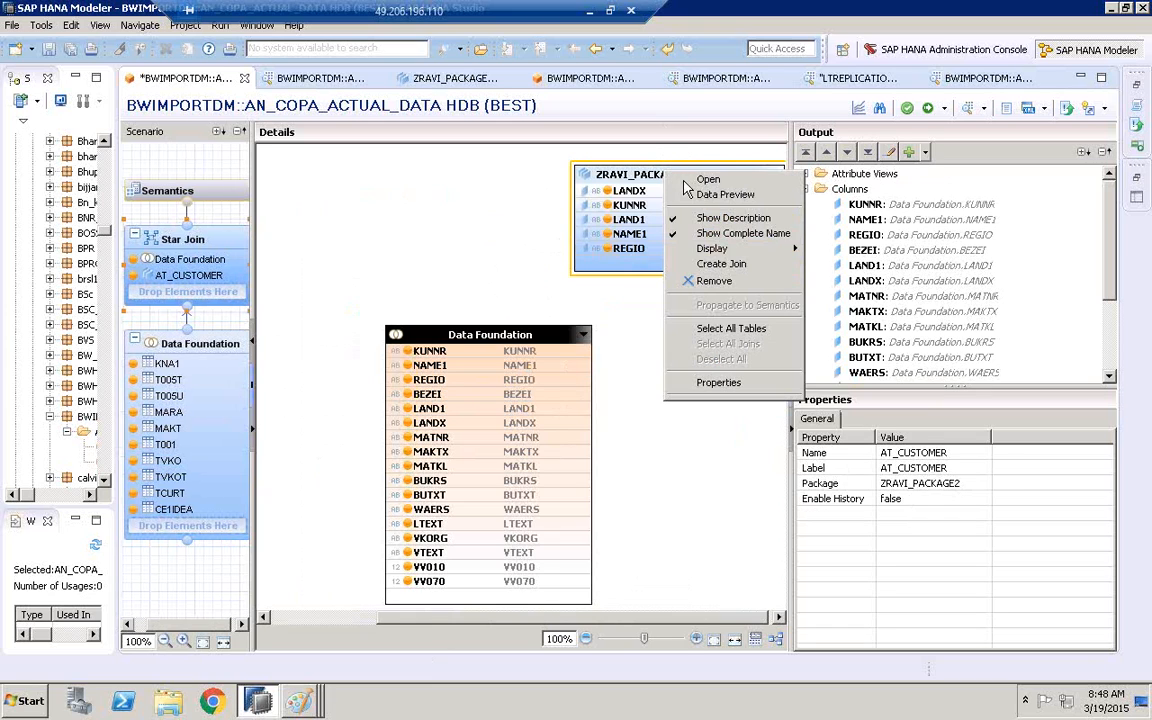
pyautogui.click(695, 183)
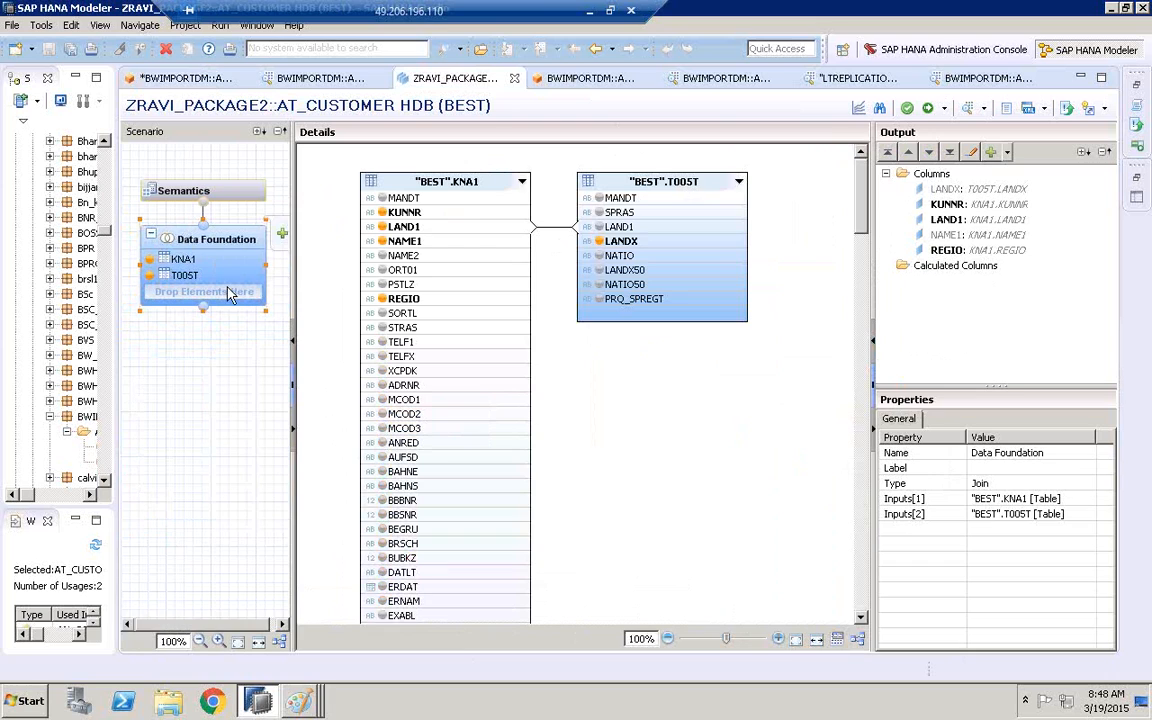
pyautogui.click(595, 49)
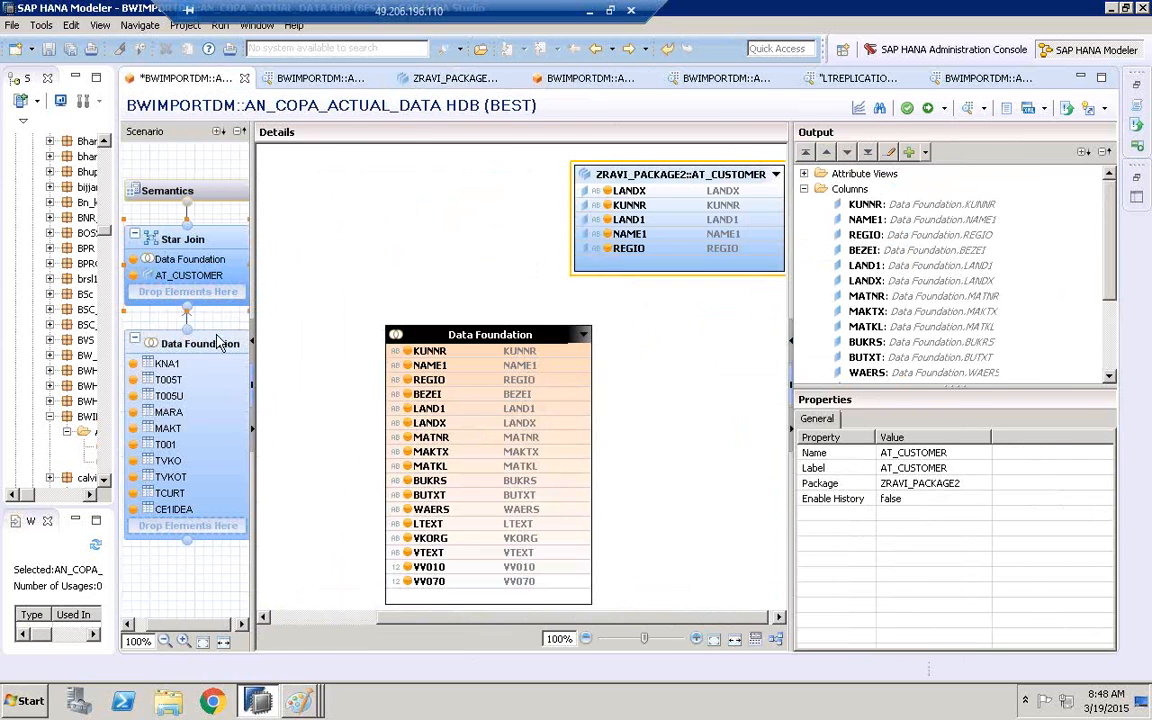
# Compare the Data Foundation with the Star Join, and check the Column Engine property of AN_COPA_ACTUAL_DATA
pyautogui.click(152, 342)
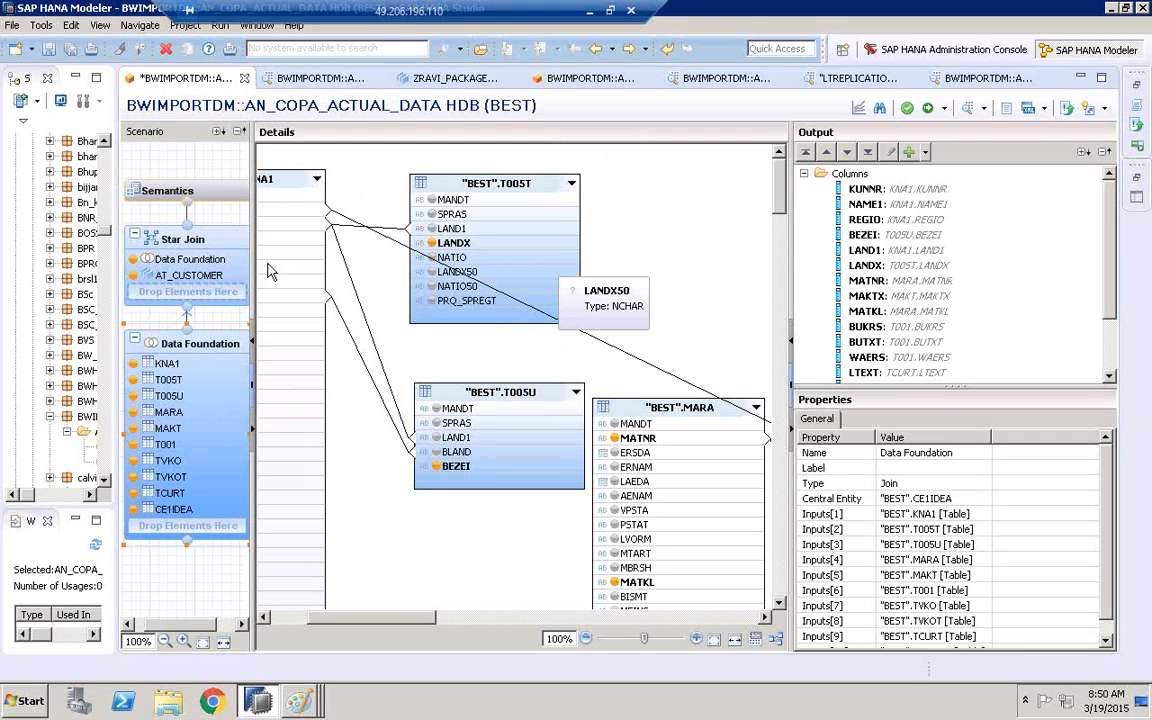
pyautogui.click(178, 242)
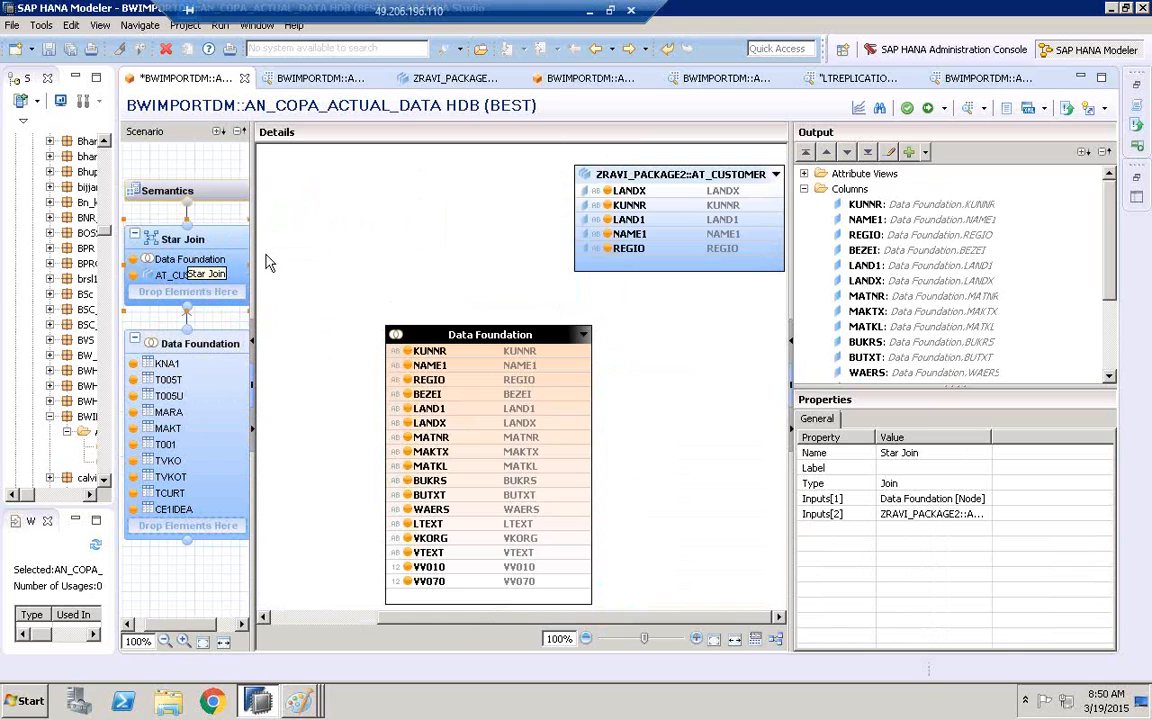
pyautogui.click(208, 315)
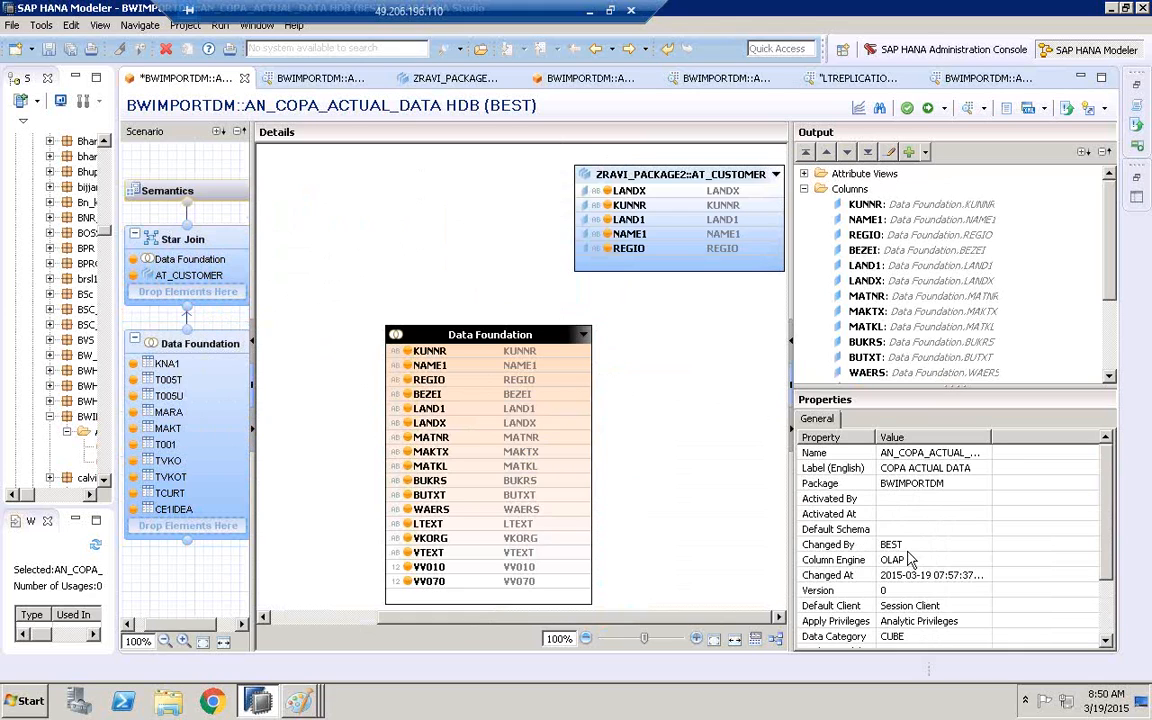
pyautogui.click(885, 560)
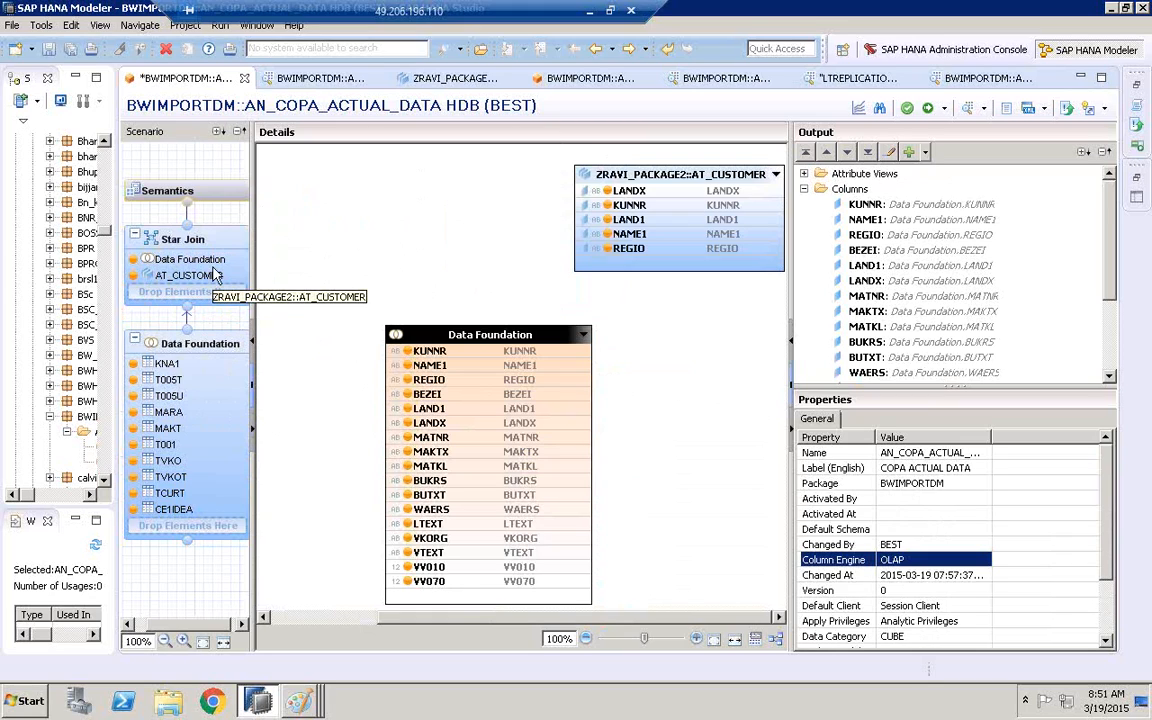
# Minimize the open windows to show the desktop, and return to SAP HANA Modeler
pyautogui.click(1111, 9)
pyautogui.click(1111, 9)
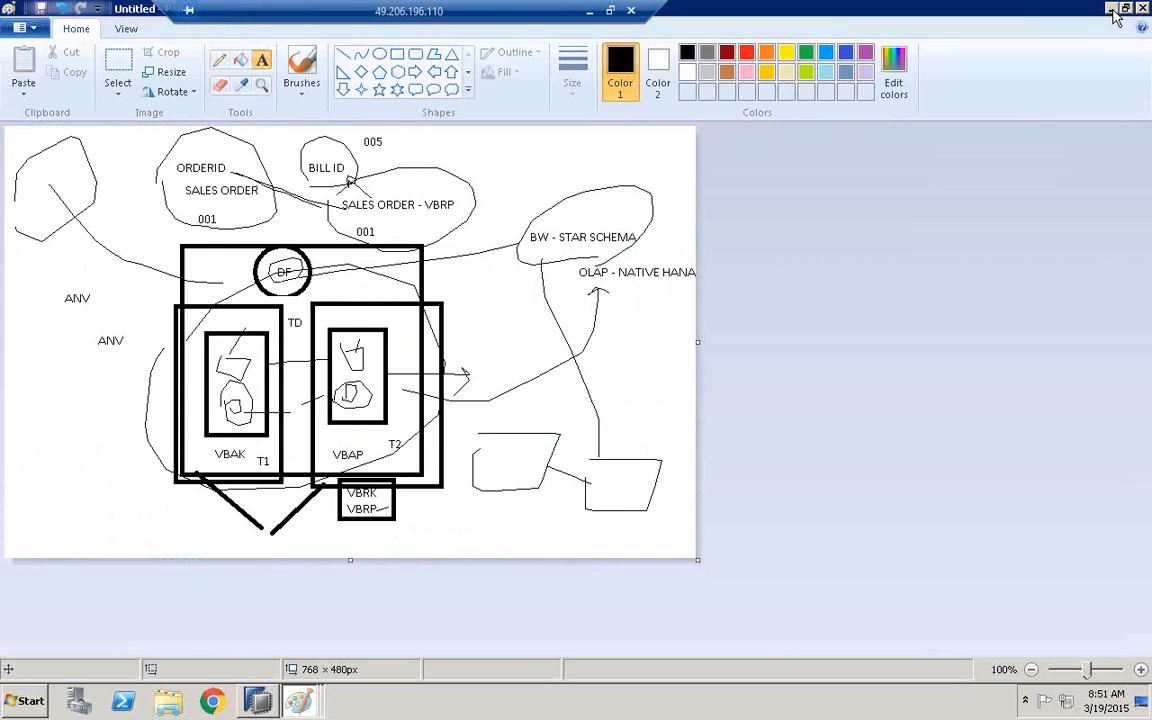
pyautogui.click(1111, 9)
pyautogui.click(1111, 9)
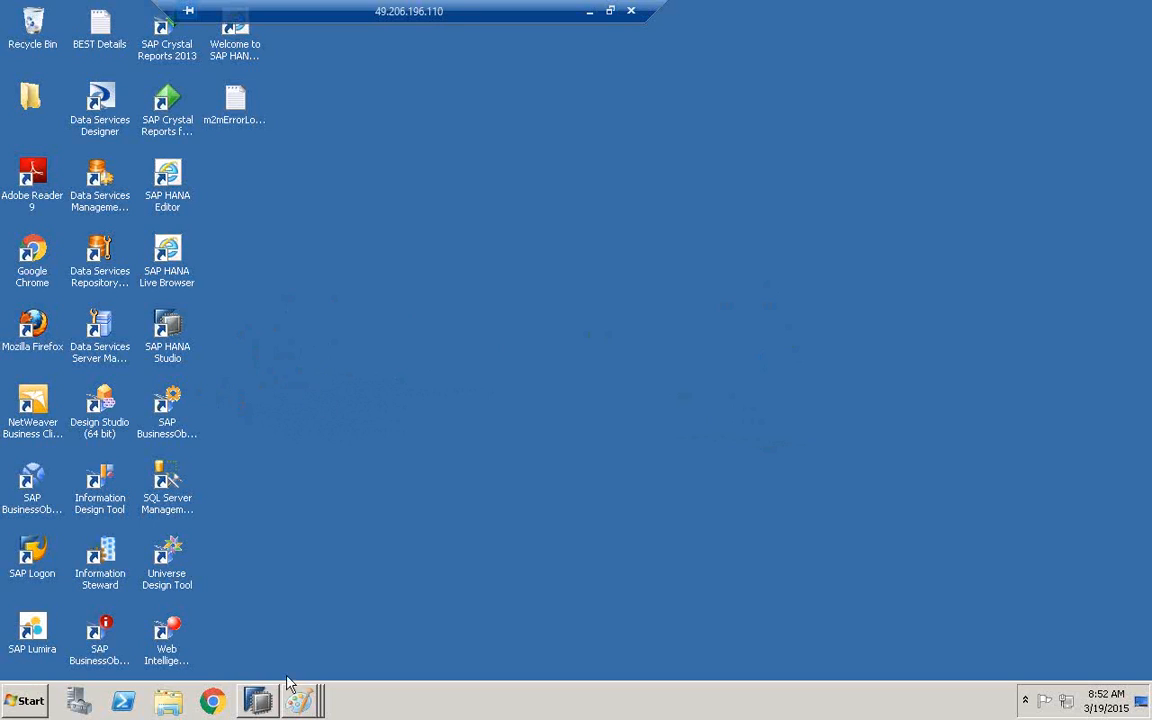
pyautogui.click(260, 702)
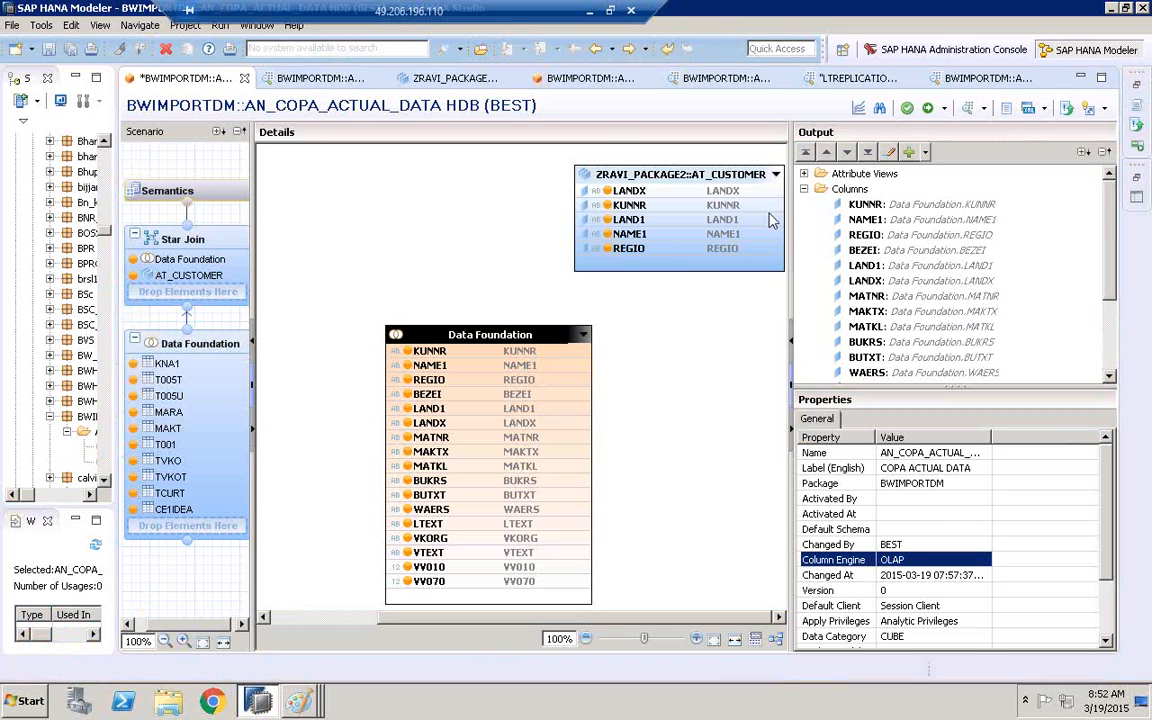
# Widen the Systems pane, reopen AN_COPA_ACTUAL and inspect the type of the join between VBAK and VBRP
pyautogui.click(226, 344)
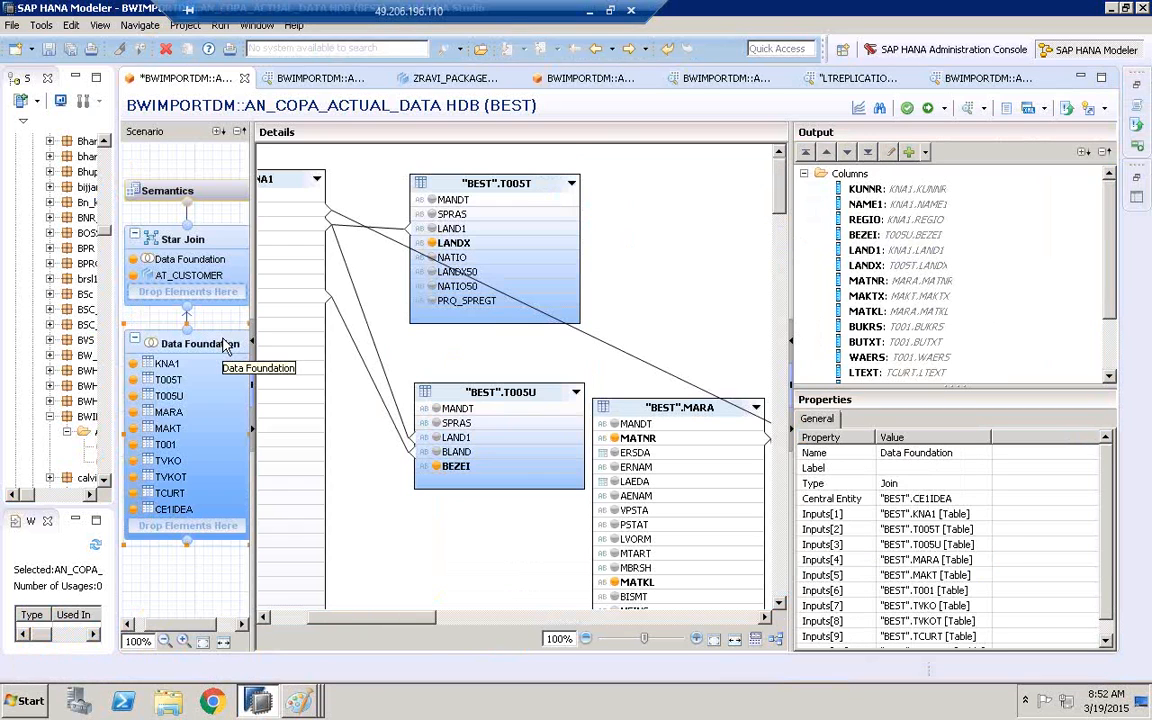
pyautogui.click(190, 246)
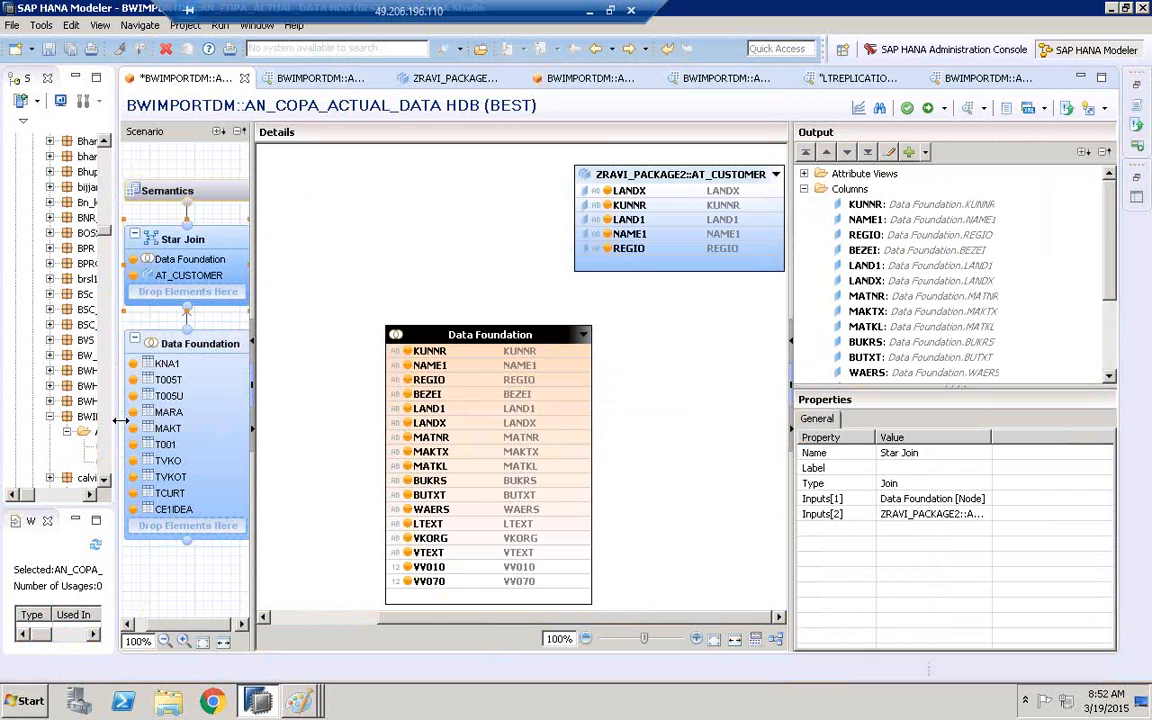
pyautogui.moveTo(113, 380); pyautogui.dragTo(247, 407)
pyautogui.doubleClick(146, 428)
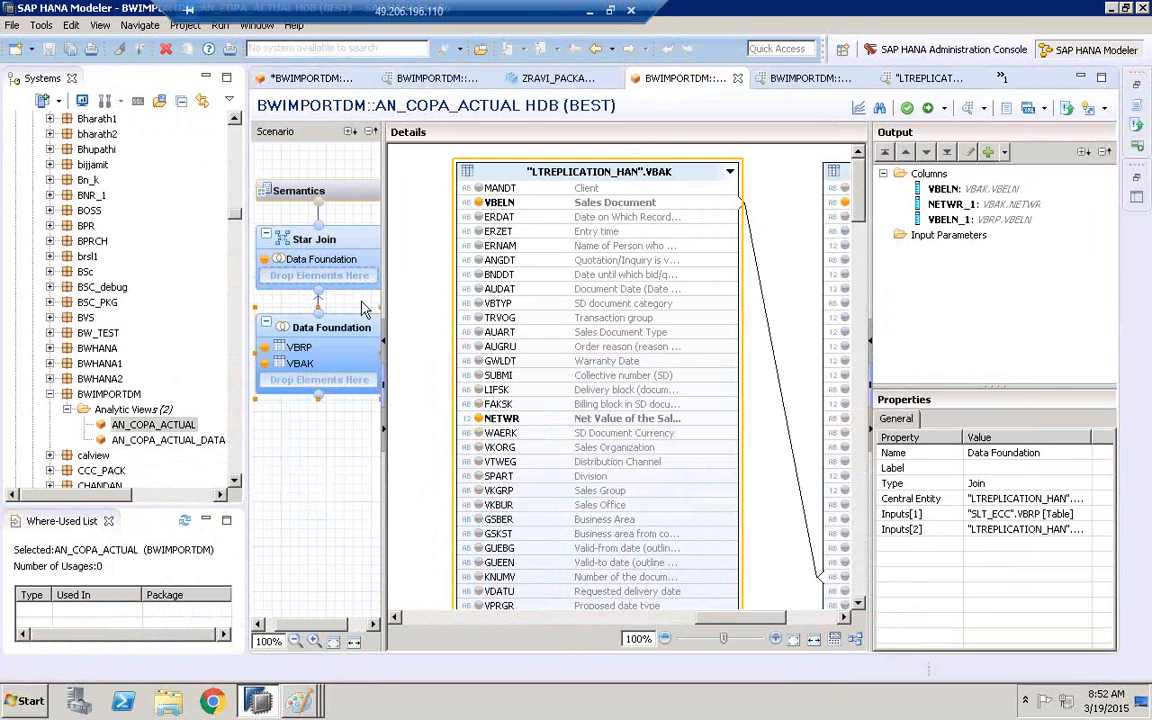
pyautogui.click(765, 310)
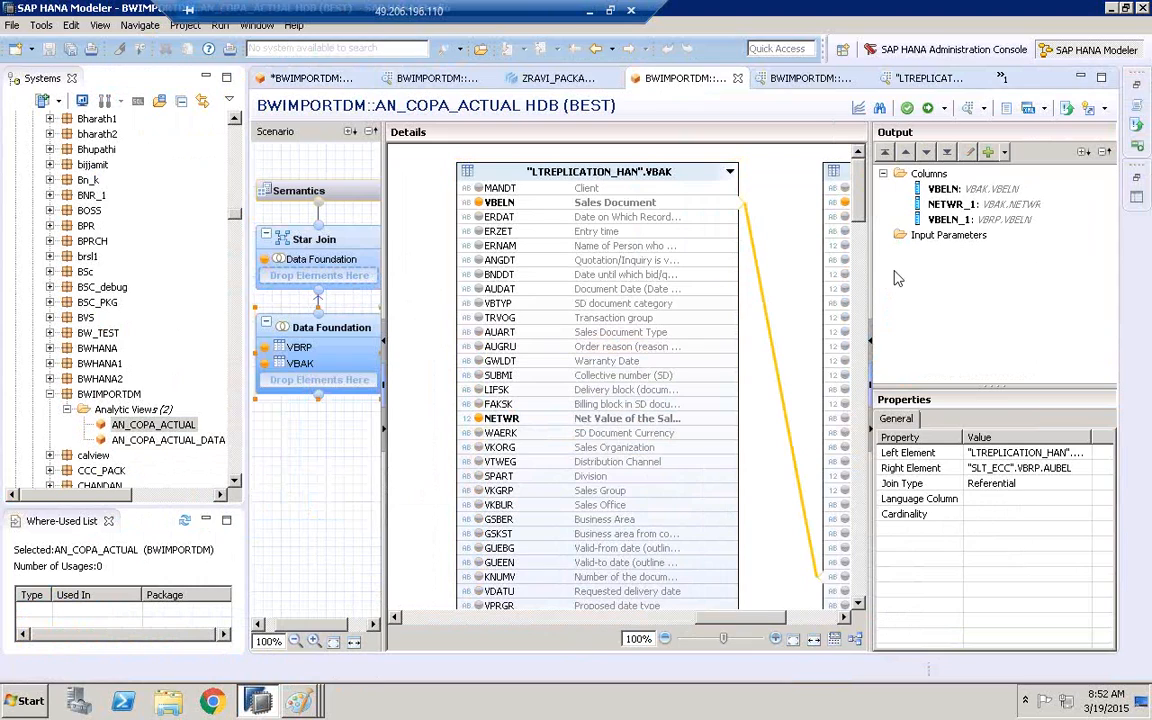
pyautogui.click(1010, 484)
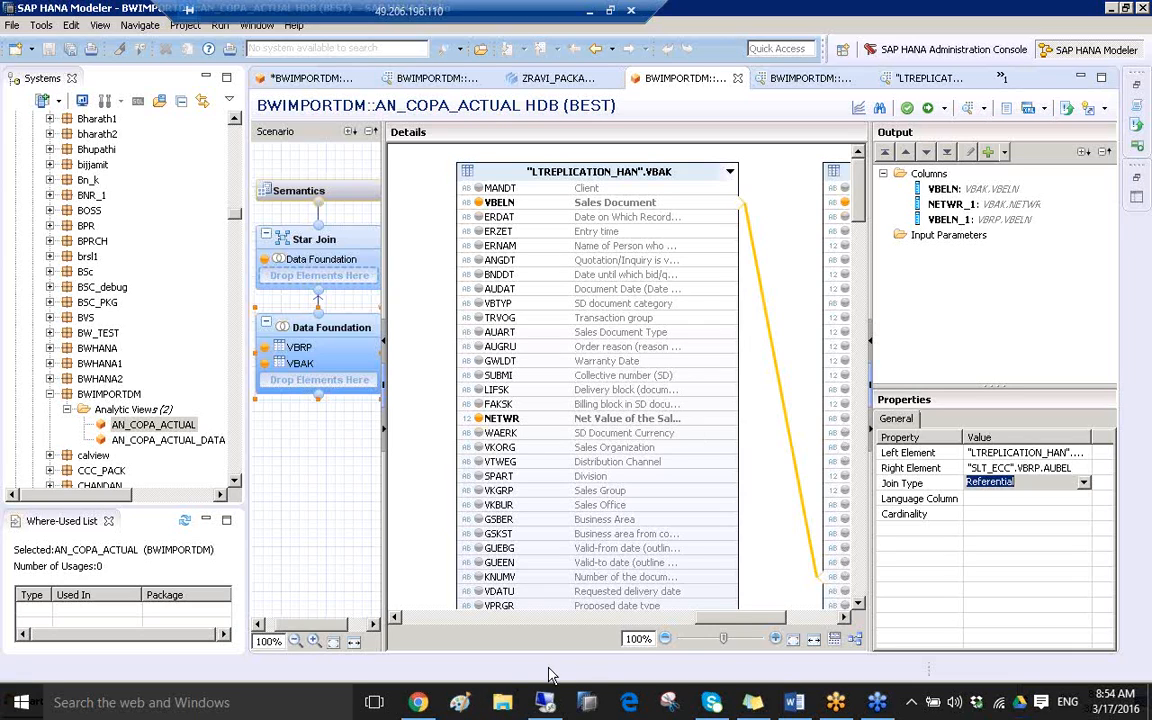
pyautogui.click(481, 637)
# Switch to Paint, start a blank picture without saving the old diagram, and enlarge the canvas to 942 × 522 px
pyautogui.click(299, 700)
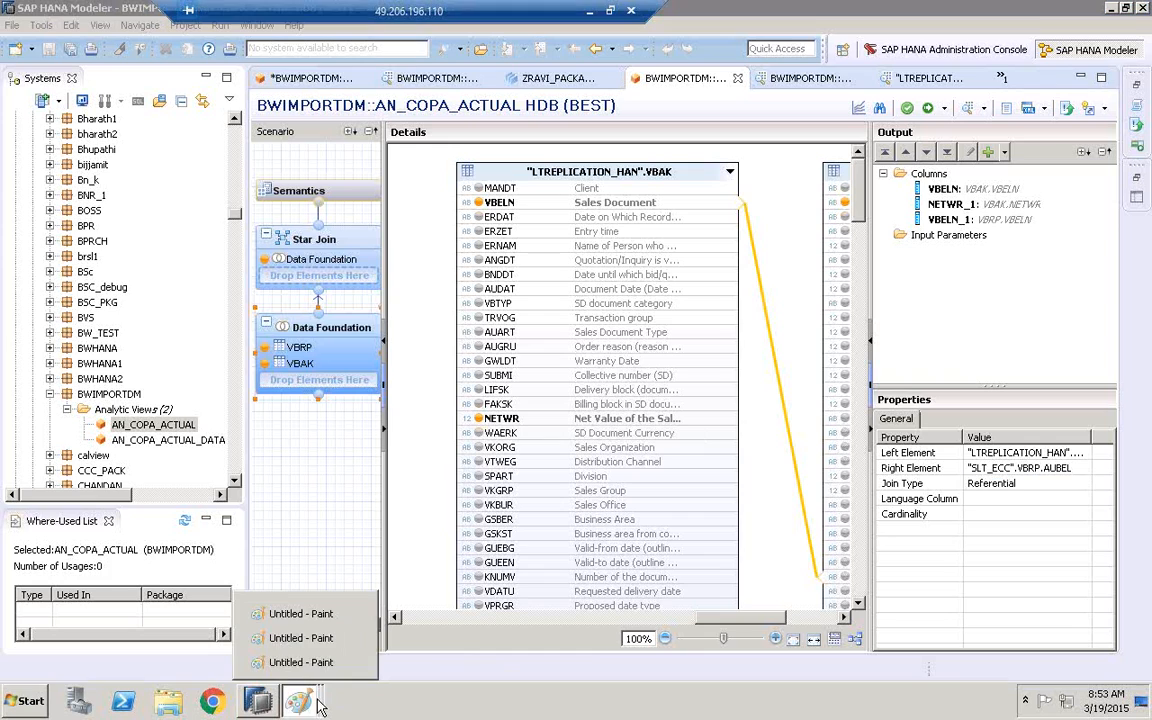
pyautogui.click(300, 663)
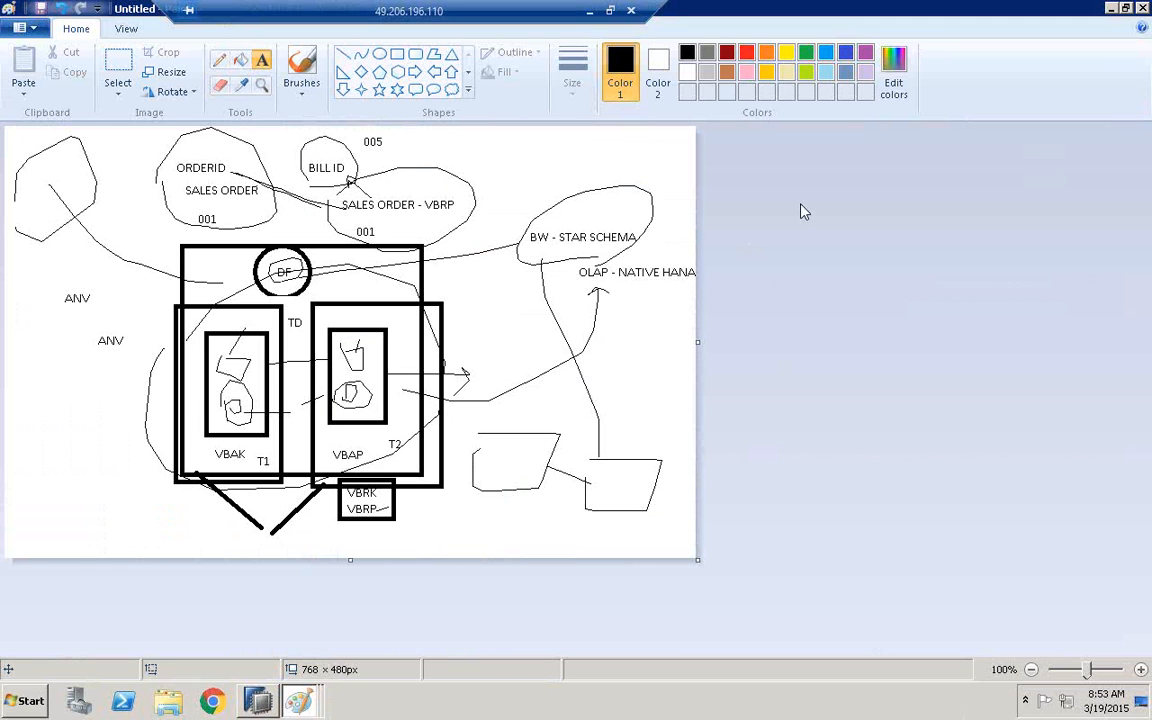
pyautogui.click(40, 34)
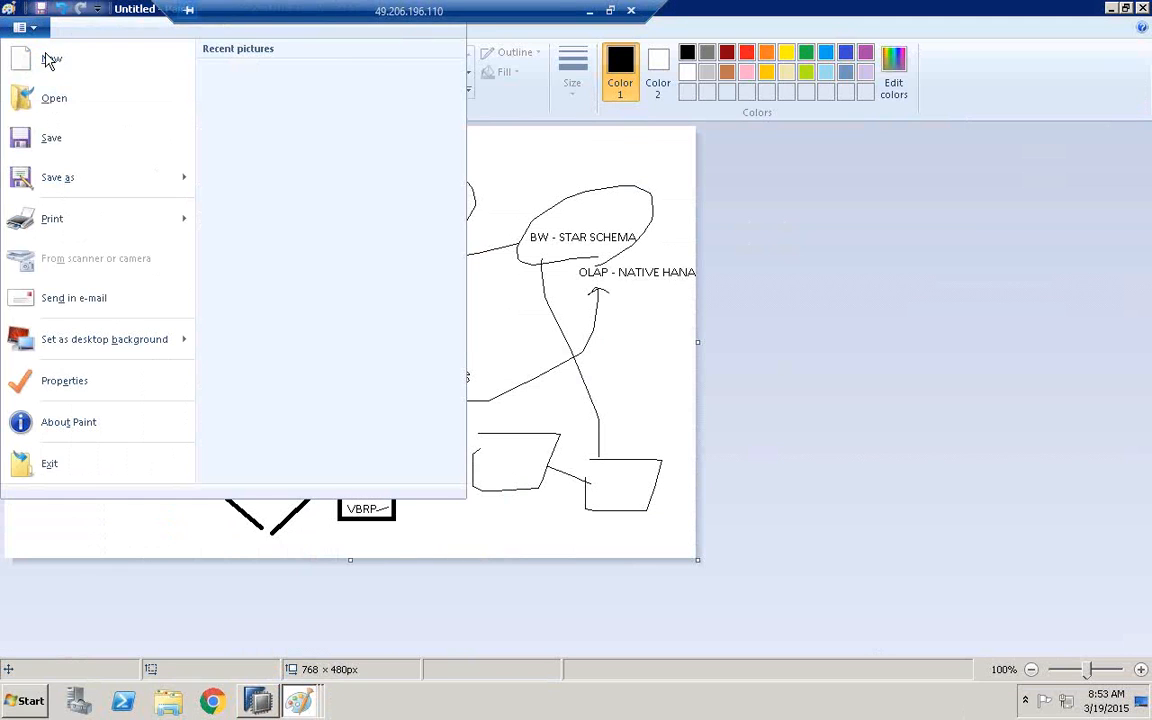
pyautogui.click(42, 55)
pyautogui.click(638, 360)
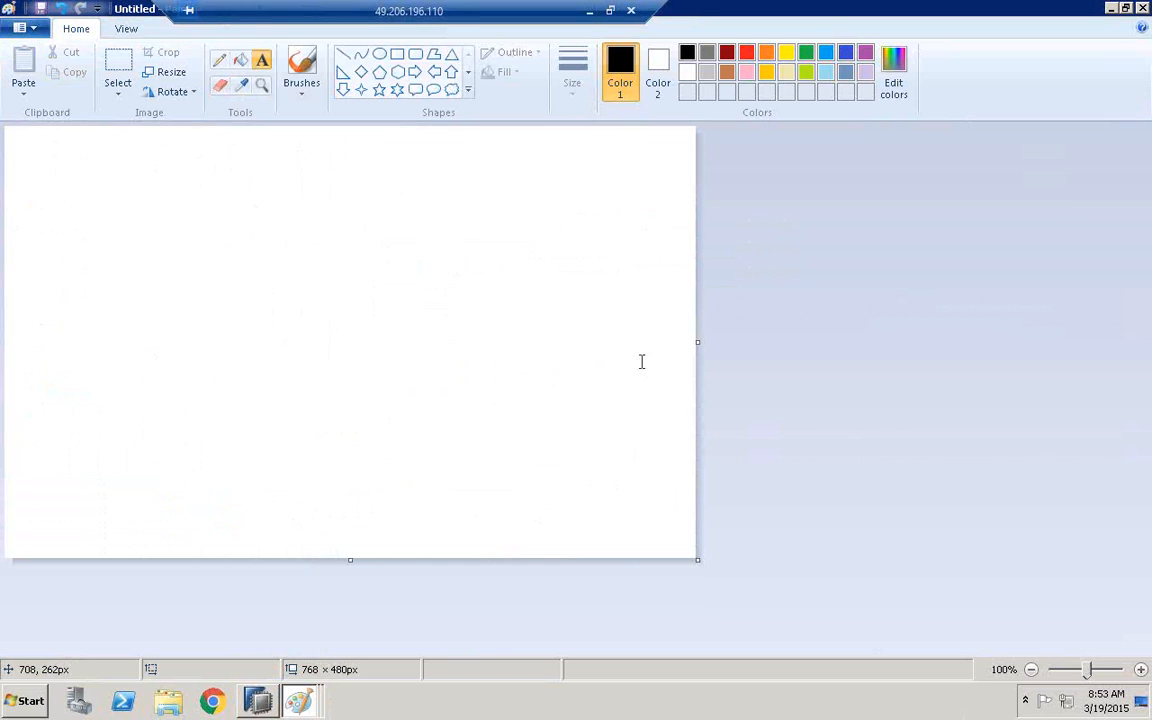
pyautogui.moveTo(698, 563); pyautogui.dragTo(854, 597)
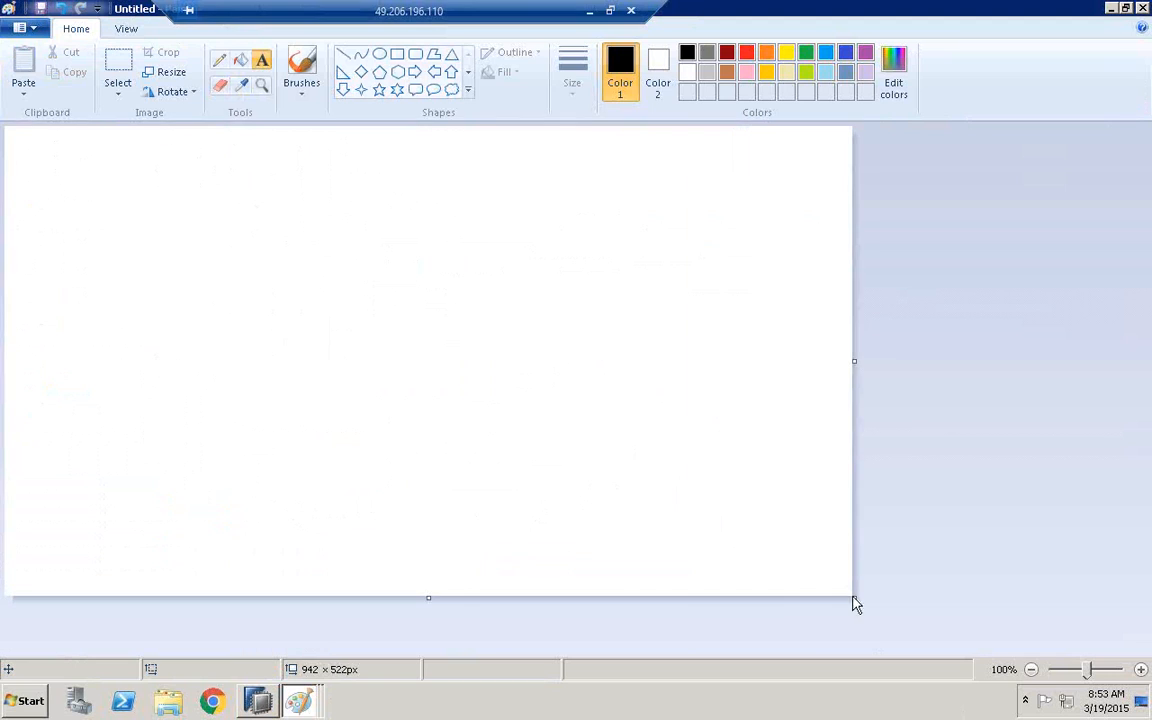
# Draw a rectangle about 239 × 155 px in the canvas's upper area and label it "BW" and "ABAP - APP"
pyautogui.click(396, 57)
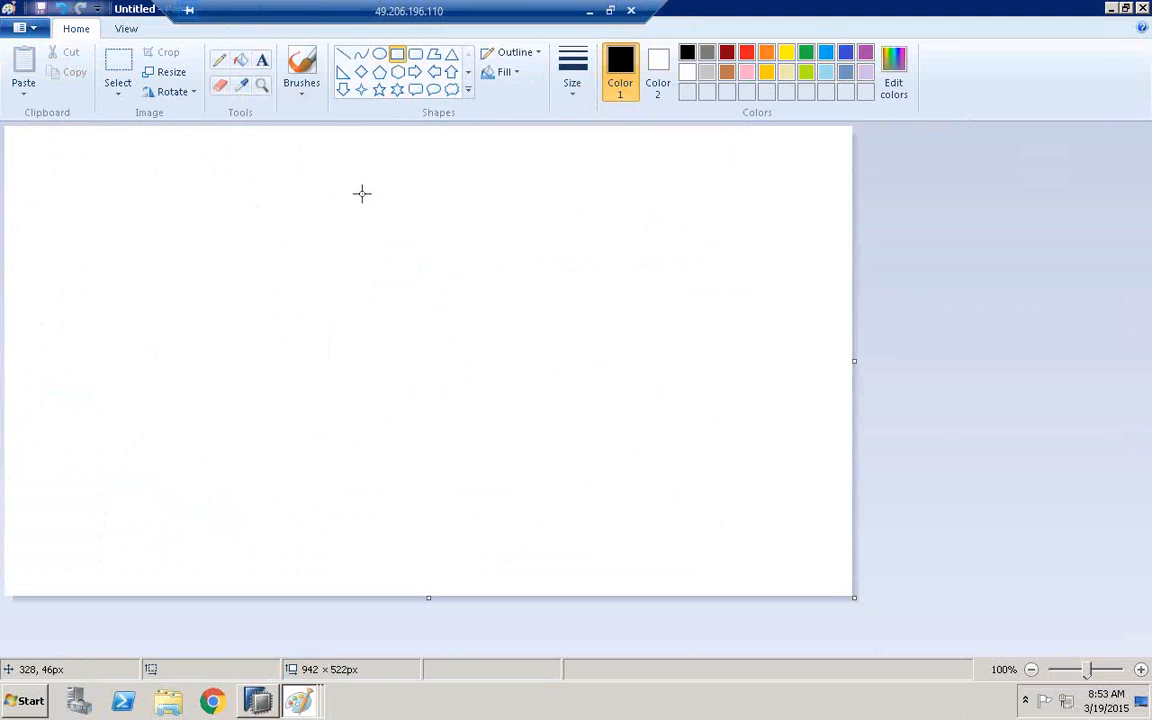
pyautogui.moveTo(239, 164); pyautogui.dragTo(455, 302)
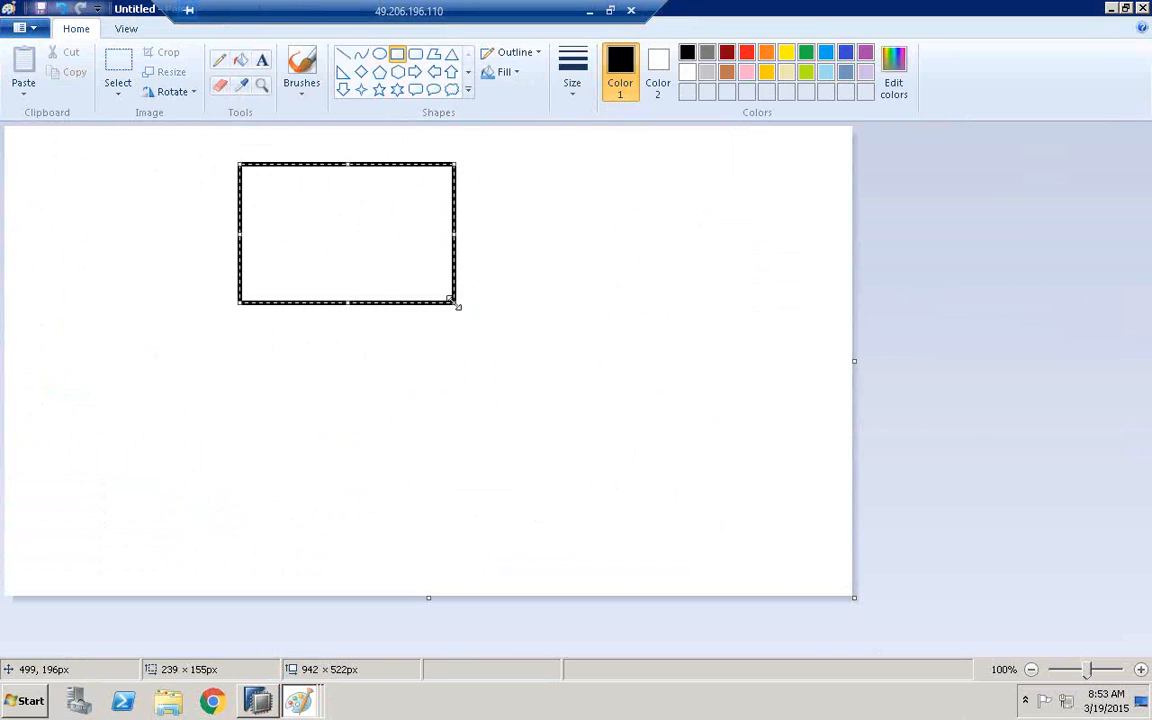
pyautogui.click(262, 60)
pyautogui.click(262, 192)
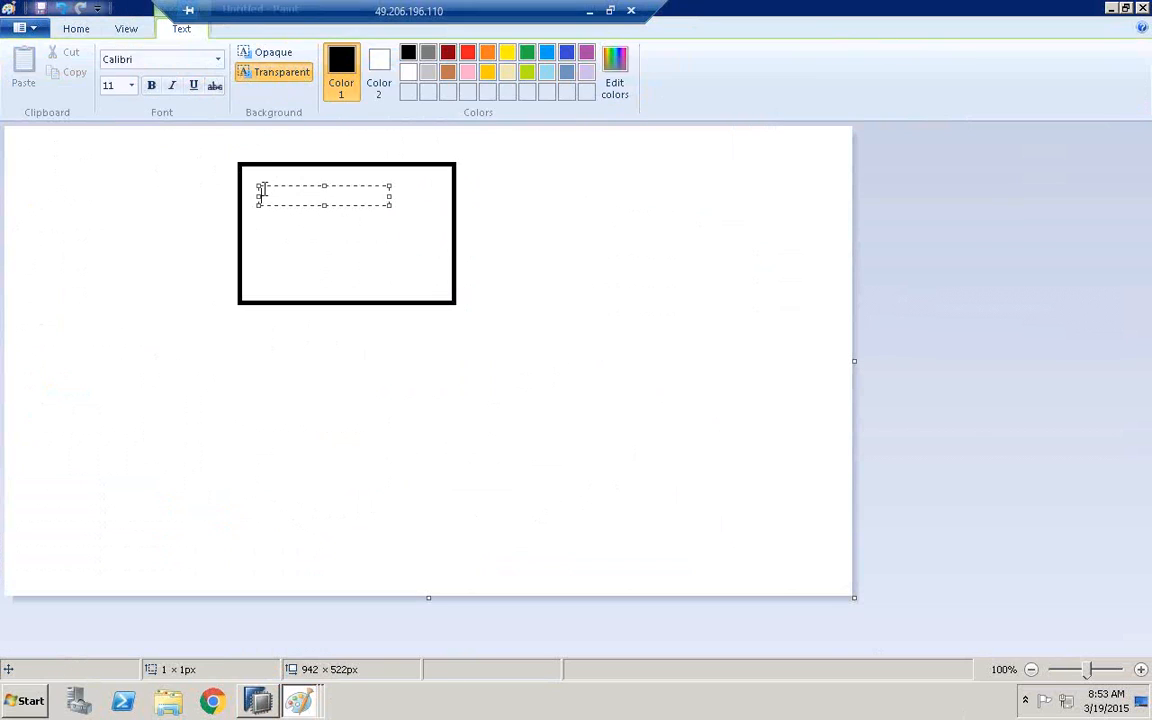
pyautogui.write('BW')
pyautogui.click(249, 242)
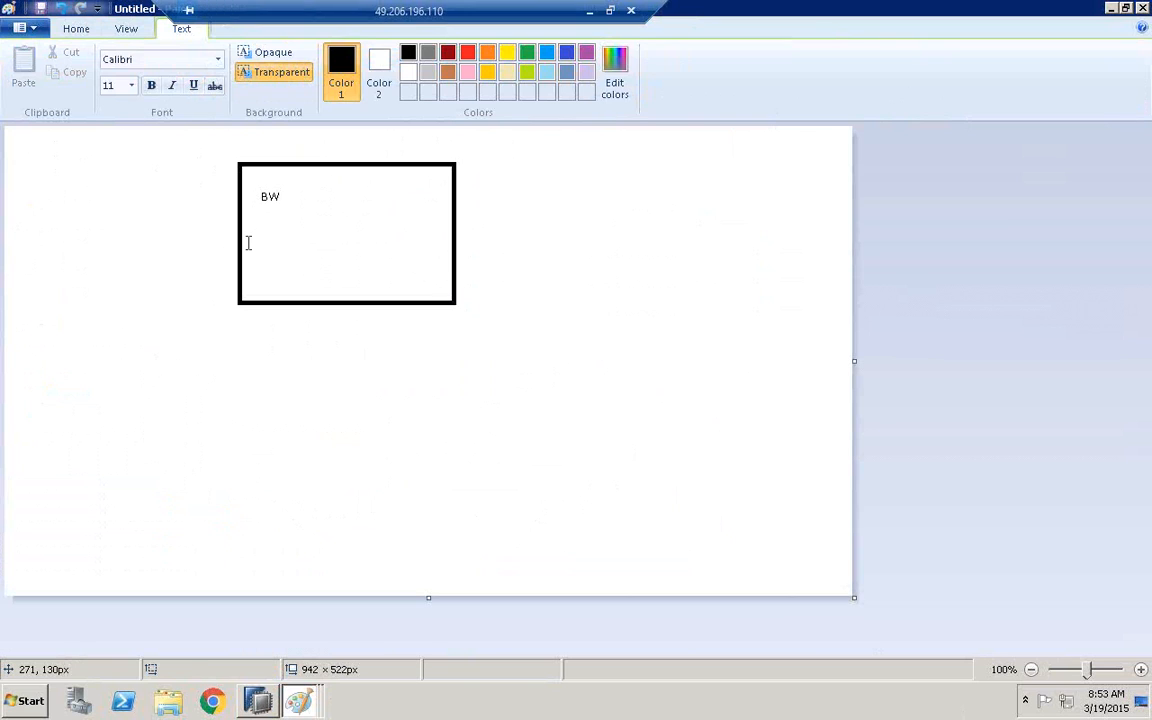
pyautogui.click(257, 242)
pyautogui.write('ABAP')
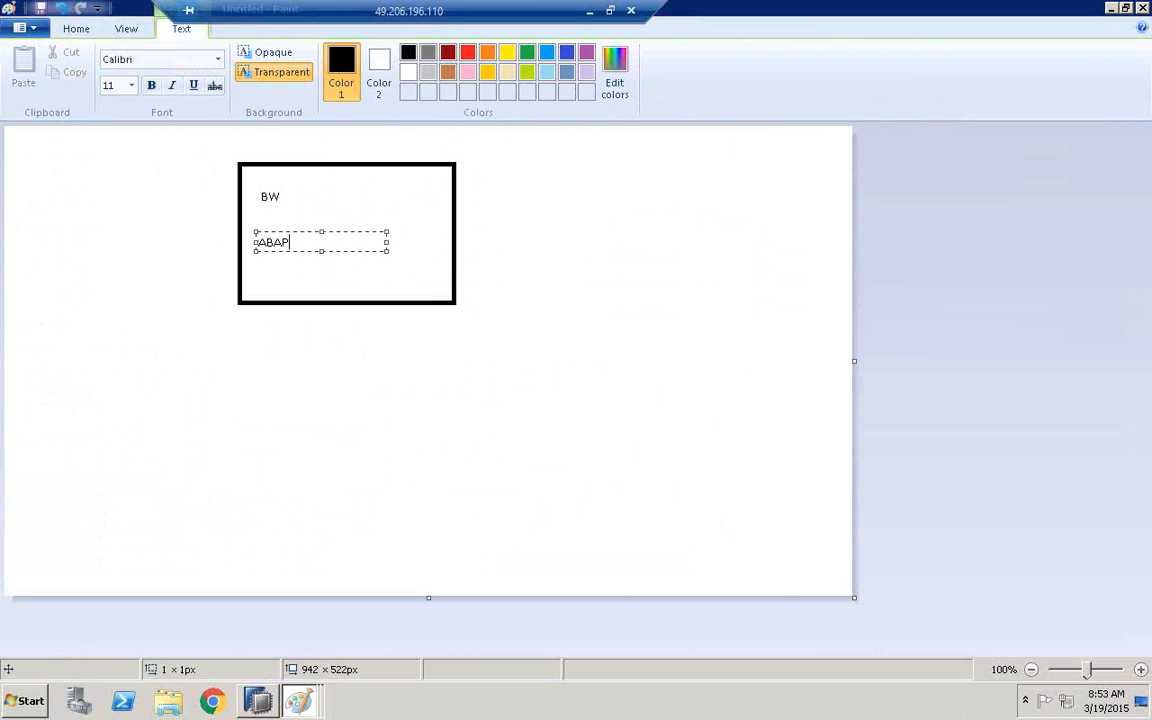
pyautogui.write(' - APP')
pyautogui.click(285, 213)
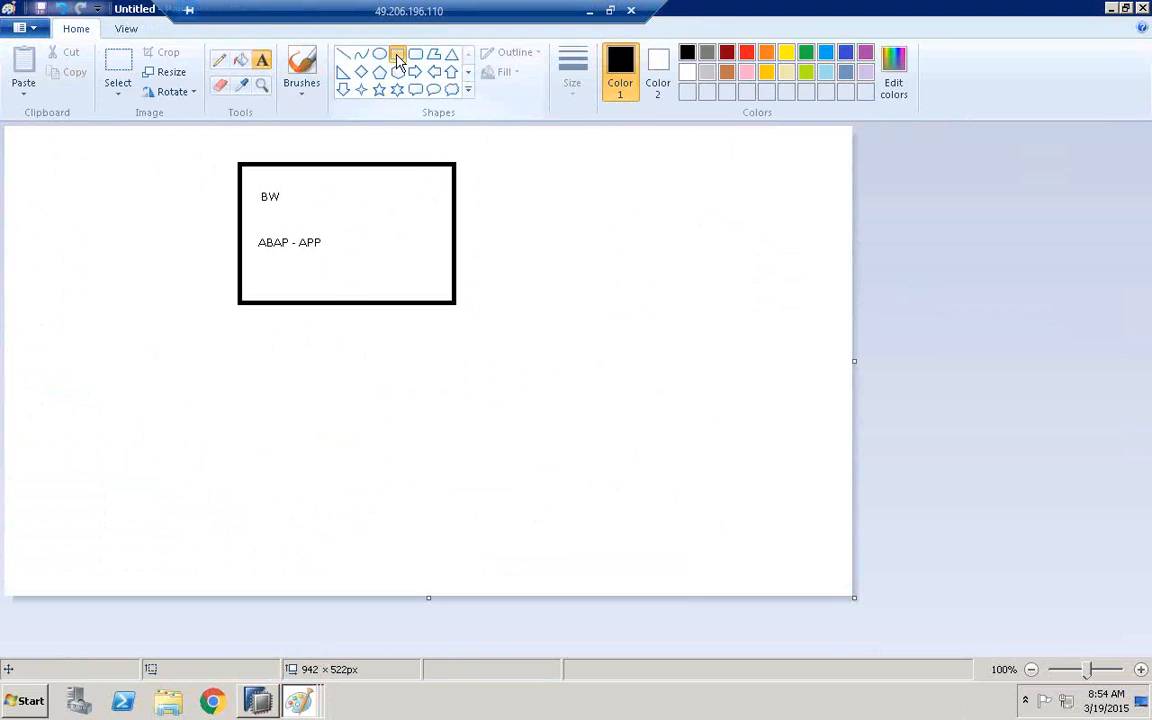
# Draw a rectangle about 162 × 196 px overlapping the BW box's lower edge, and label it "HANA" and "DB"
pyautogui.moveTo(280, 278); pyautogui.dragTo(427, 453)
pyautogui.click(261, 60)
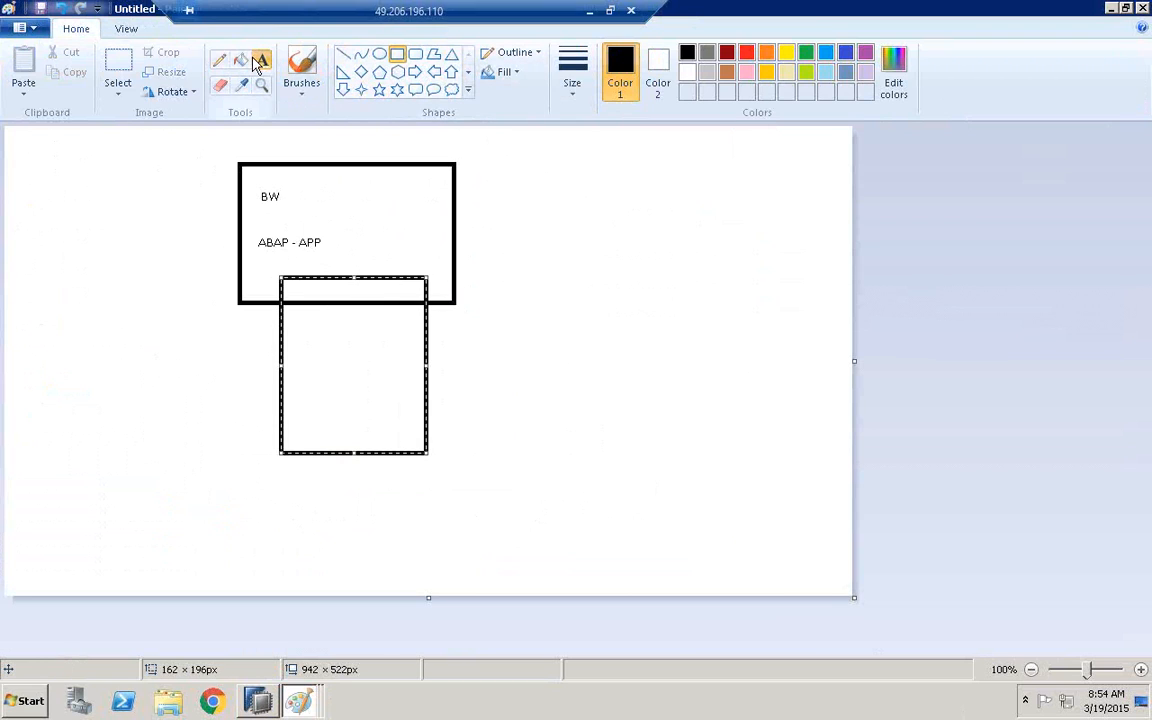
pyautogui.click(310, 423)
pyautogui.write('HANA')
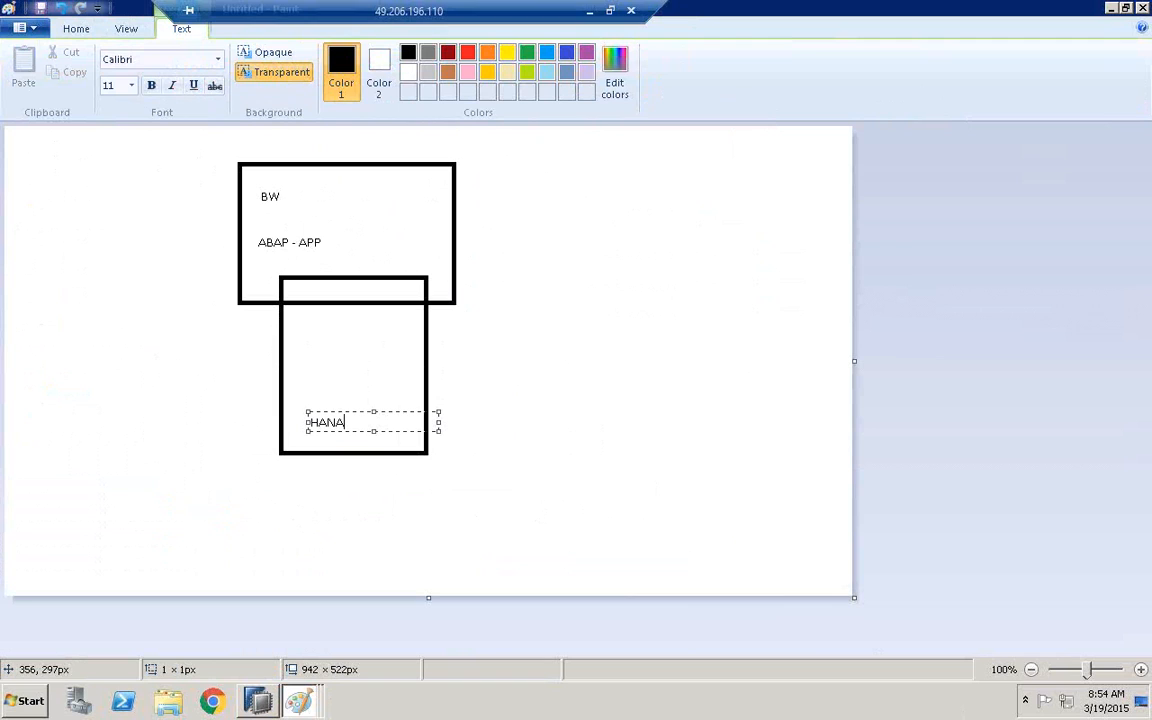
pyautogui.click(319, 362)
pyautogui.click(318, 363)
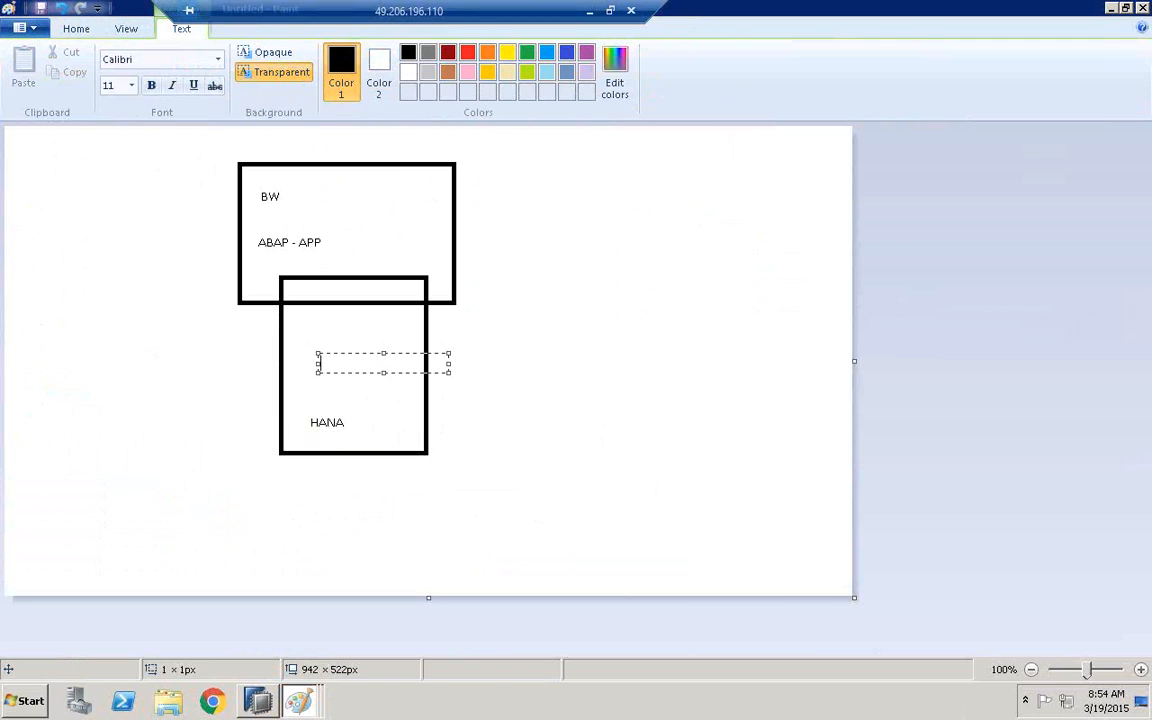
pyautogui.write('DB')
pyautogui.click(373, 326)
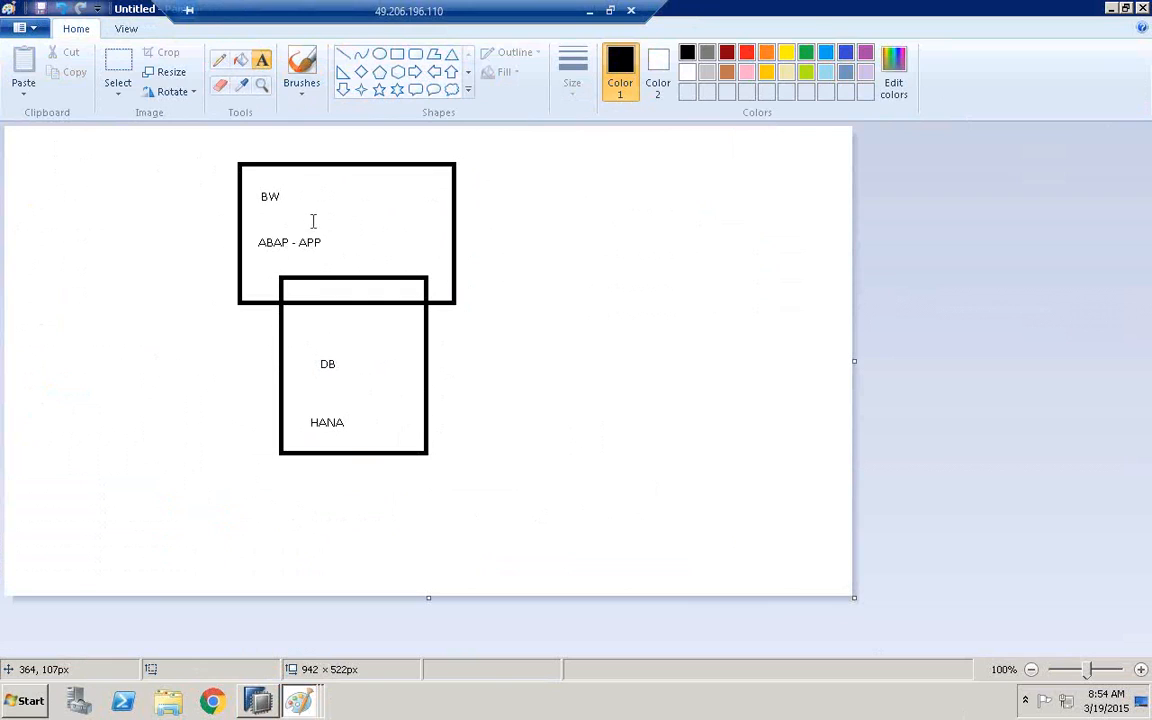
# Pencil a freehand arrow from the BW label down through both boxes to the HANA label
pyautogui.click(216, 63)
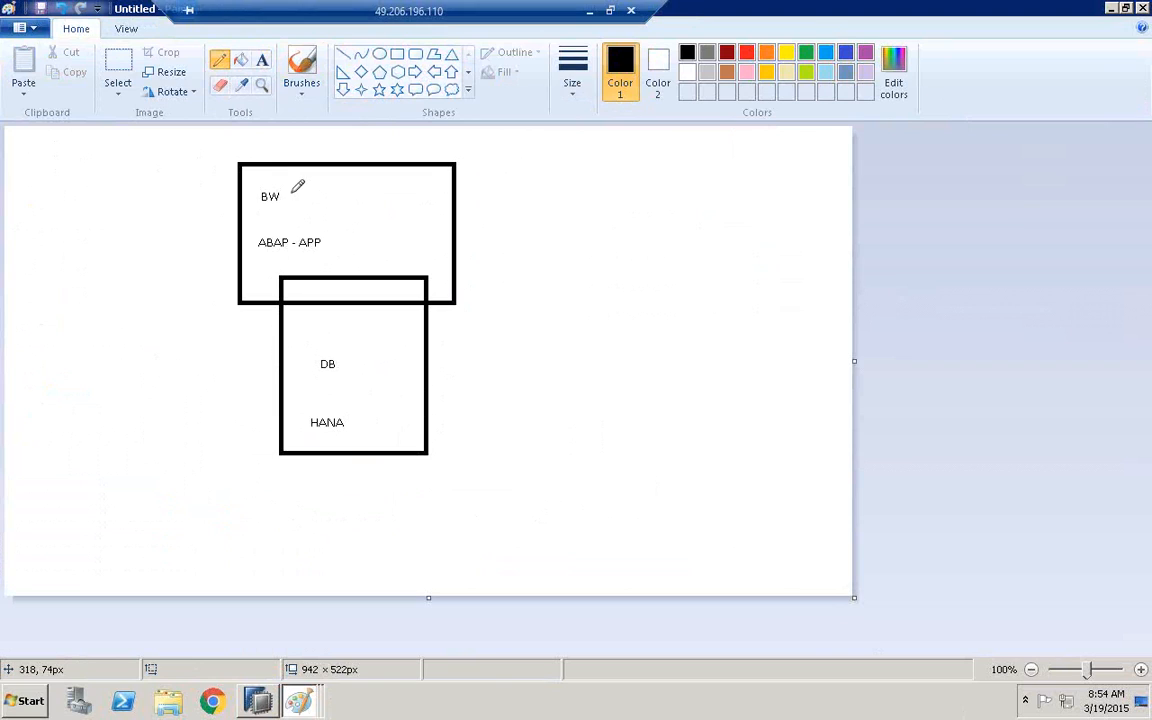
pyautogui.moveTo(289, 193); pyautogui.dragTo(366, 313)
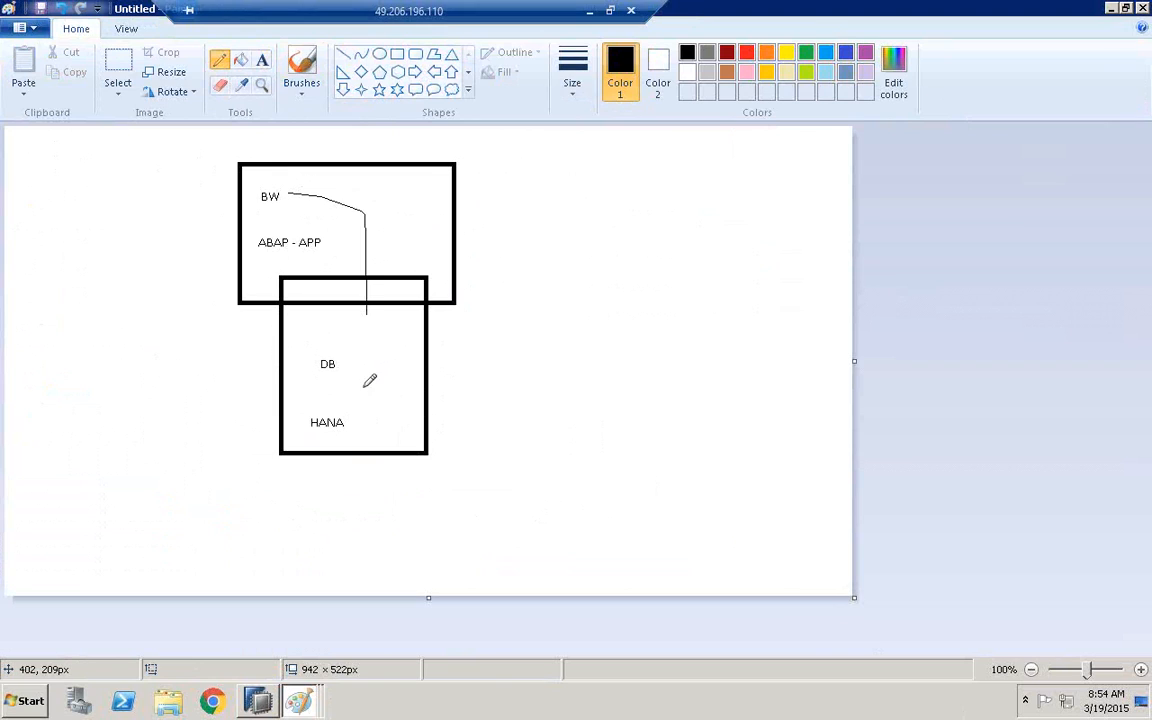
pyautogui.moveTo(365, 386)
pyautogui.mouseDown()
pyautogui.moveTo(352, 422)
pyautogui.moveTo(365, 420)
pyautogui.mouseUp()
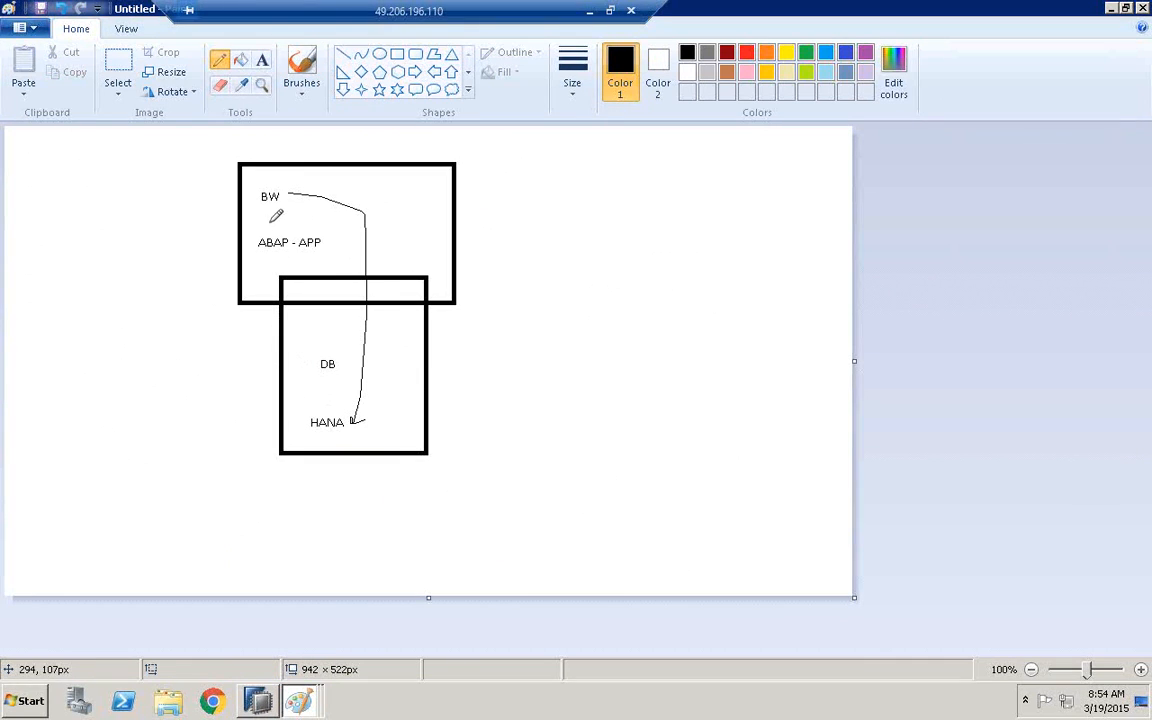
# Circle the BW and ABAP - APP labels in pencil and sketch arrows from BW up past the box's upper edge
pyautogui.moveTo(270, 221)
pyautogui.mouseDown()
pyautogui.moveTo(250, 183)
pyautogui.moveTo(292, 190)
pyautogui.moveTo(271, 223)
pyautogui.mouseUp()
pyautogui.moveTo(314, 189)
pyautogui.mouseDown()
pyautogui.moveTo(328, 152)
pyautogui.moveTo(346, 147)
pyautogui.mouseUp()
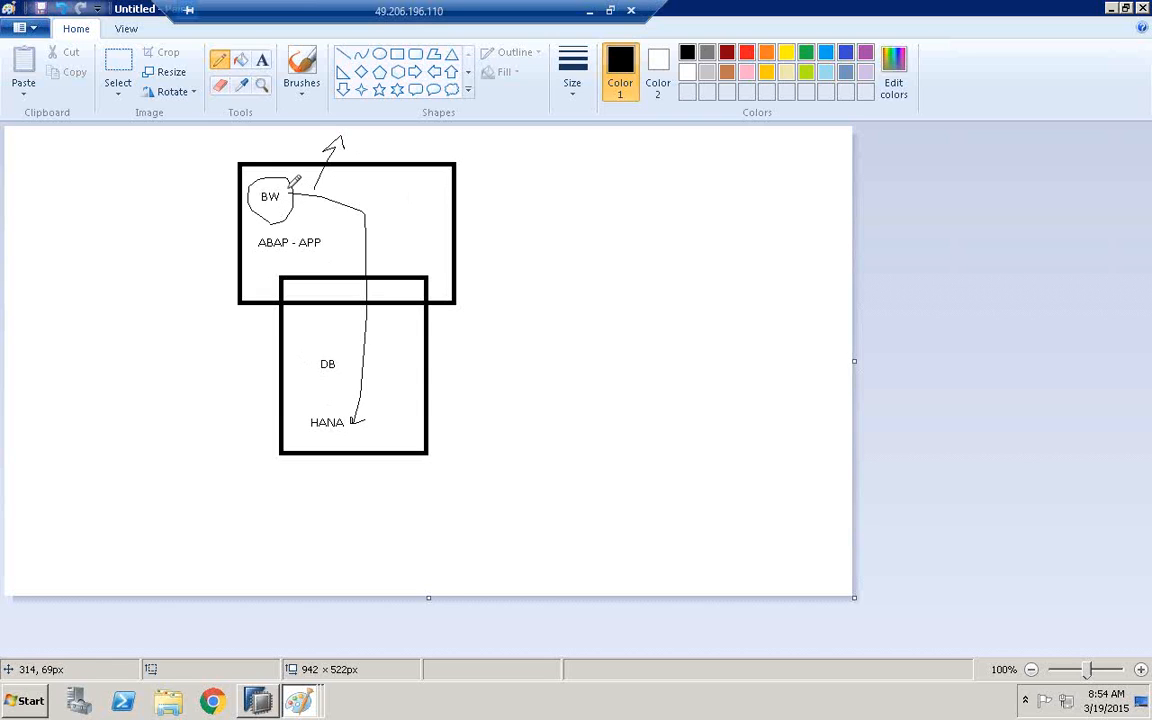
pyautogui.moveTo(290, 186)
pyautogui.mouseDown()
pyautogui.moveTo(329, 142)
pyautogui.moveTo(349, 153)
pyautogui.mouseUp()
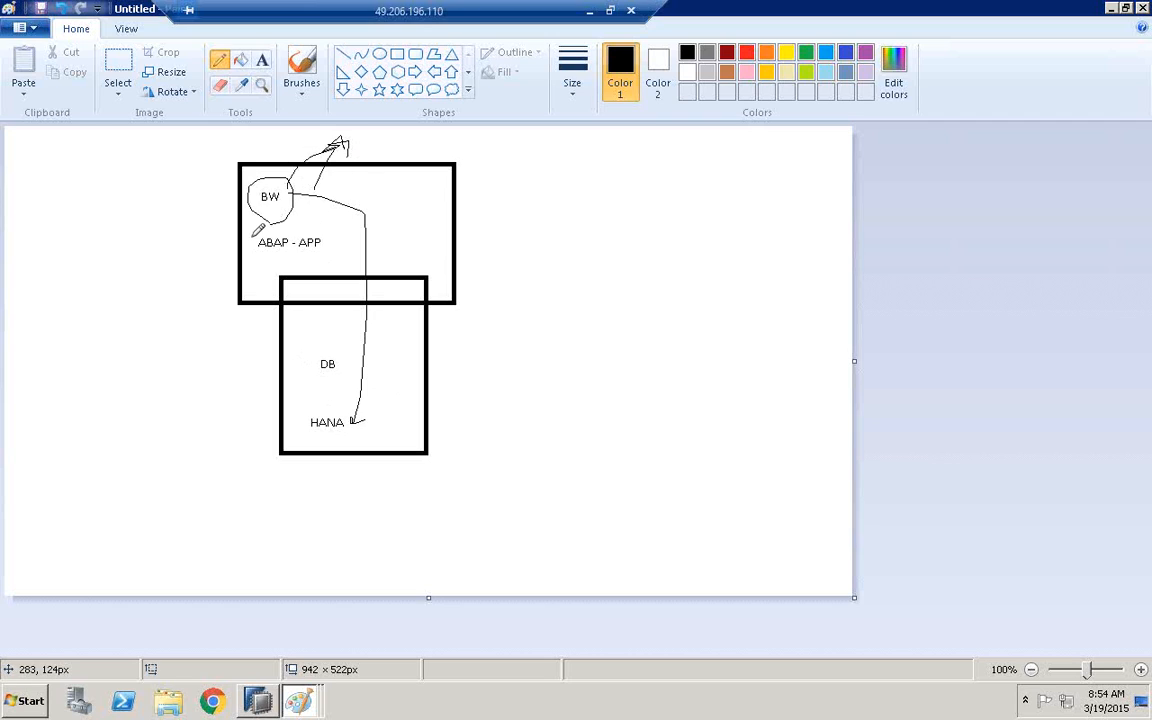
pyautogui.moveTo(292, 208)
pyautogui.mouseDown()
pyautogui.moveTo(312, 206)
pyautogui.moveTo(270, 258)
pyautogui.moveTo(256, 240)
pyautogui.moveTo(287, 238)
pyautogui.mouseUp()
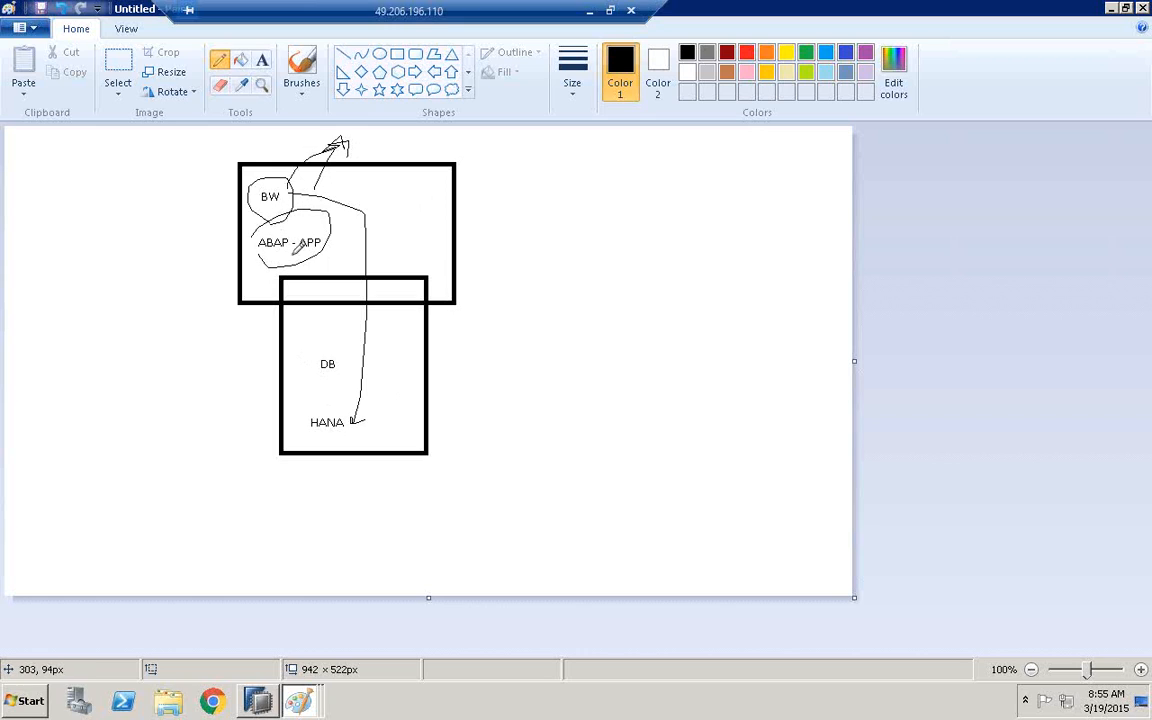
# Sketch an empty circle and two small boxes beside BW, a small box beside DB, and a curved line from BW to HANA
pyautogui.moveTo(341, 186)
pyautogui.mouseDown()
pyautogui.moveTo(381, 195)
pyautogui.moveTo(339, 183)
pyautogui.mouseUp()
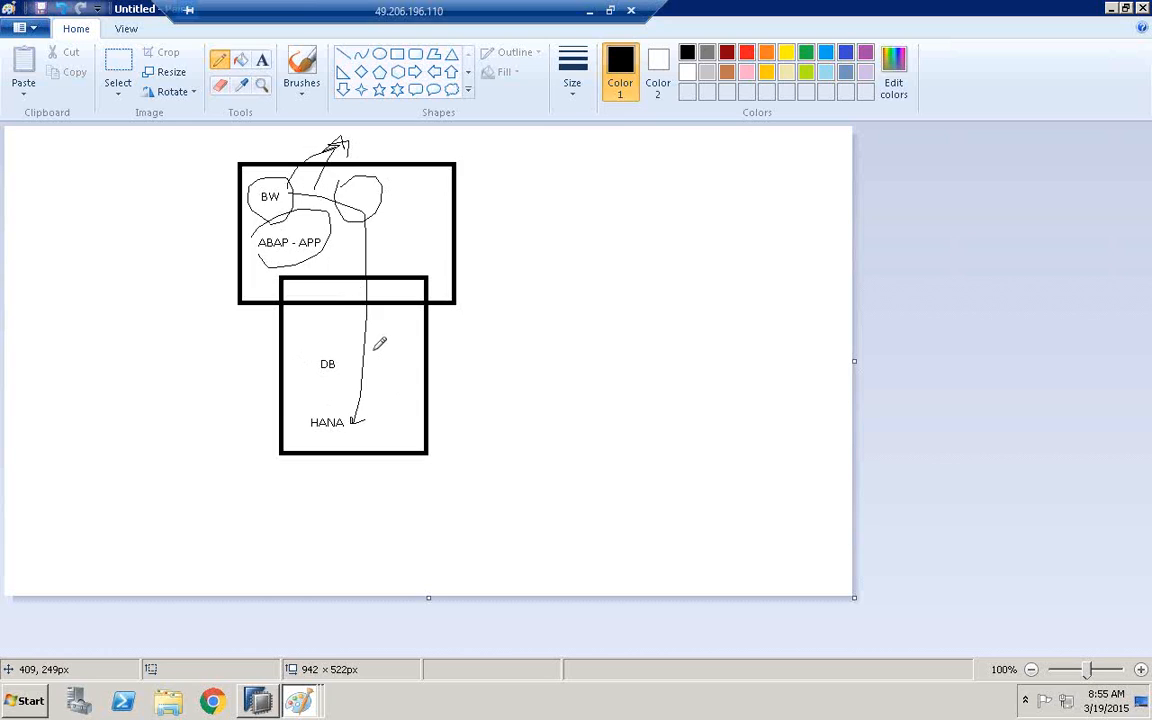
pyautogui.moveTo(398, 350); pyautogui.dragTo(370, 349)
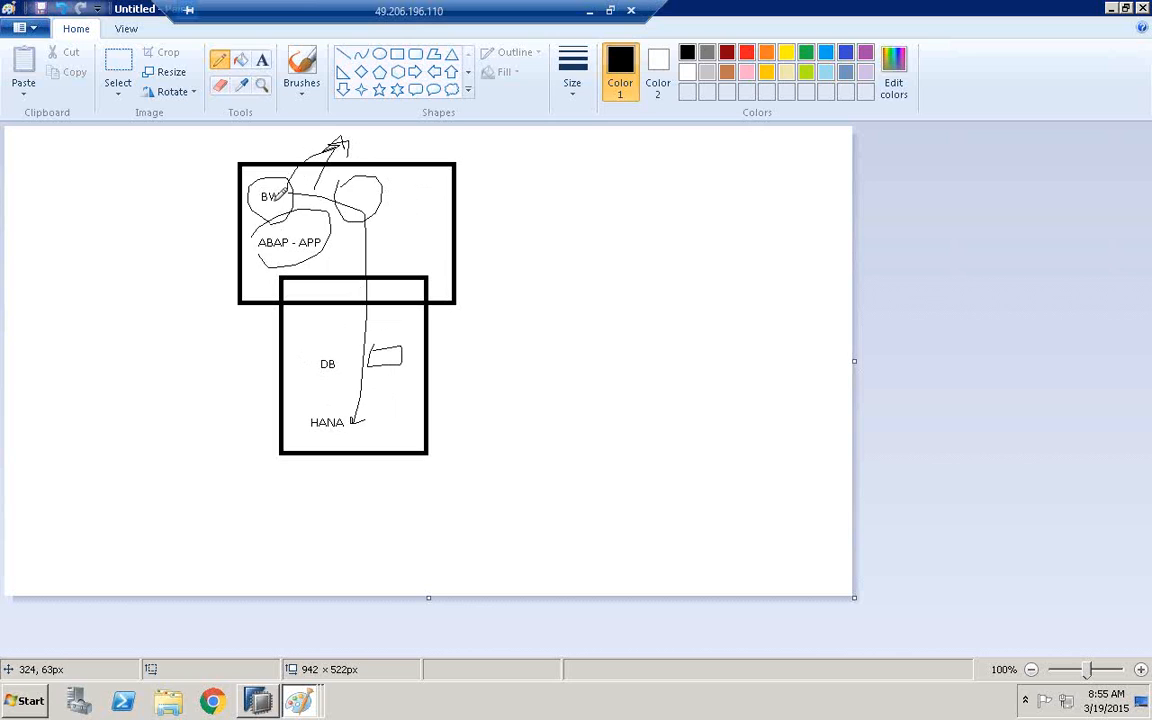
pyautogui.moveTo(280, 194); pyautogui.dragTo(305, 403)
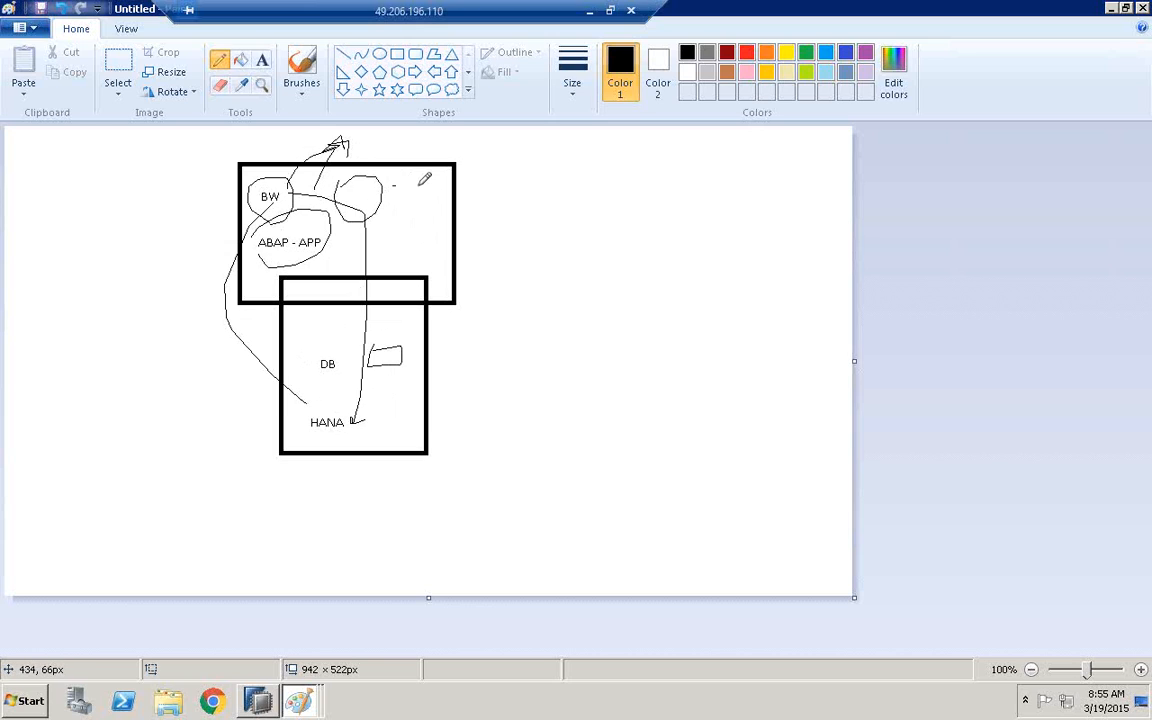
pyautogui.moveTo(390, 188)
pyautogui.mouseDown()
pyautogui.moveTo(410, 192)
pyautogui.moveTo(393, 190)
pyautogui.mouseUp()
pyautogui.moveTo(391, 218); pyautogui.dragTo(388, 231)
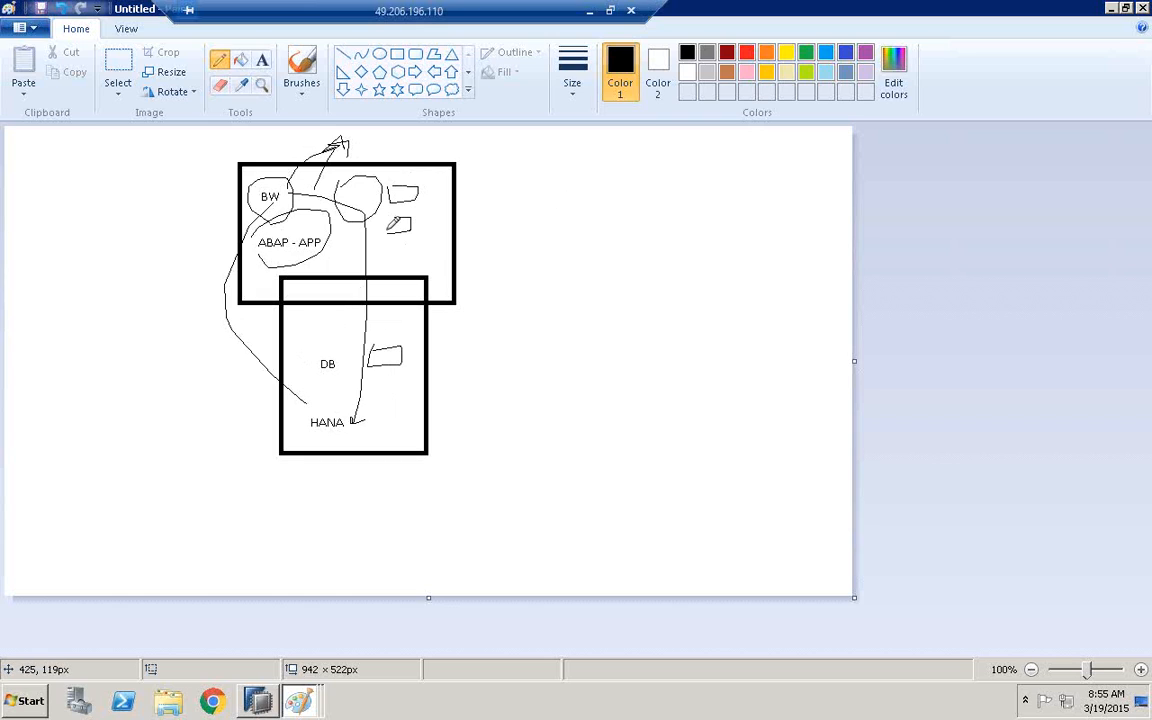
pyautogui.moveTo(292, 317)
pyautogui.mouseDown()
pyautogui.moveTo(346, 330)
pyautogui.moveTo(296, 332)
pyautogui.moveTo(296, 321)
pyautogui.mouseUp()
# Open SAP Logon and log on to the BW74SR2 system, entering the user name and the account password
pyautogui.click(28, 700)
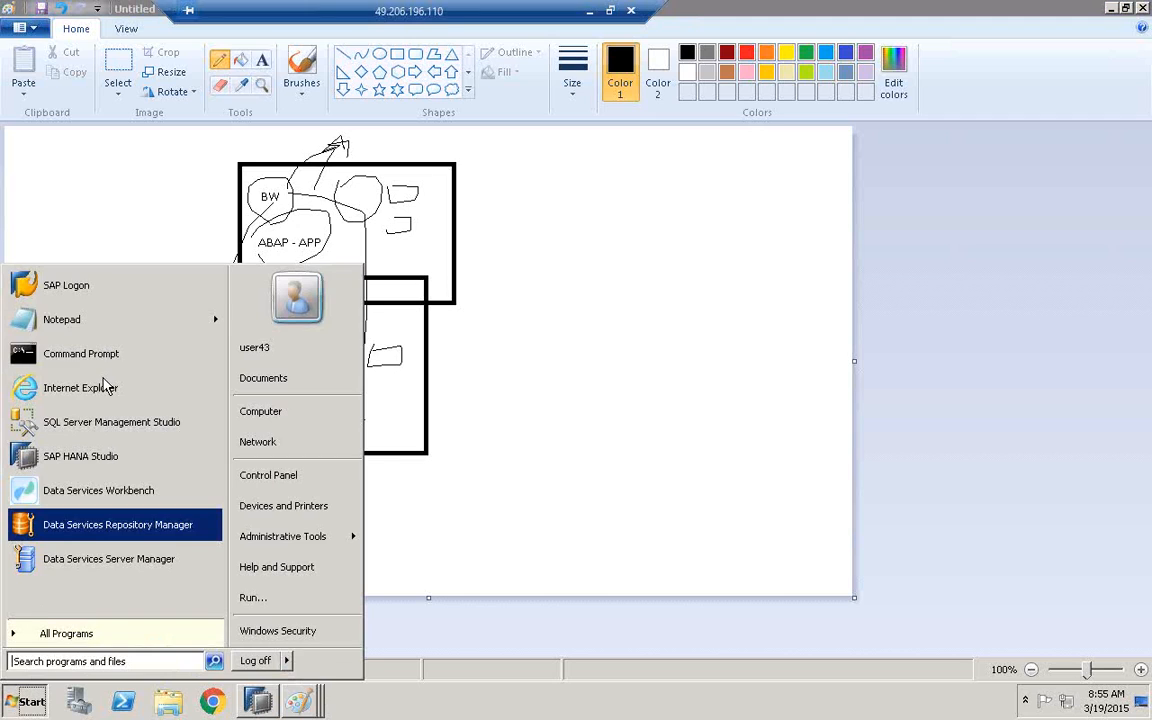
pyautogui.click(66, 285)
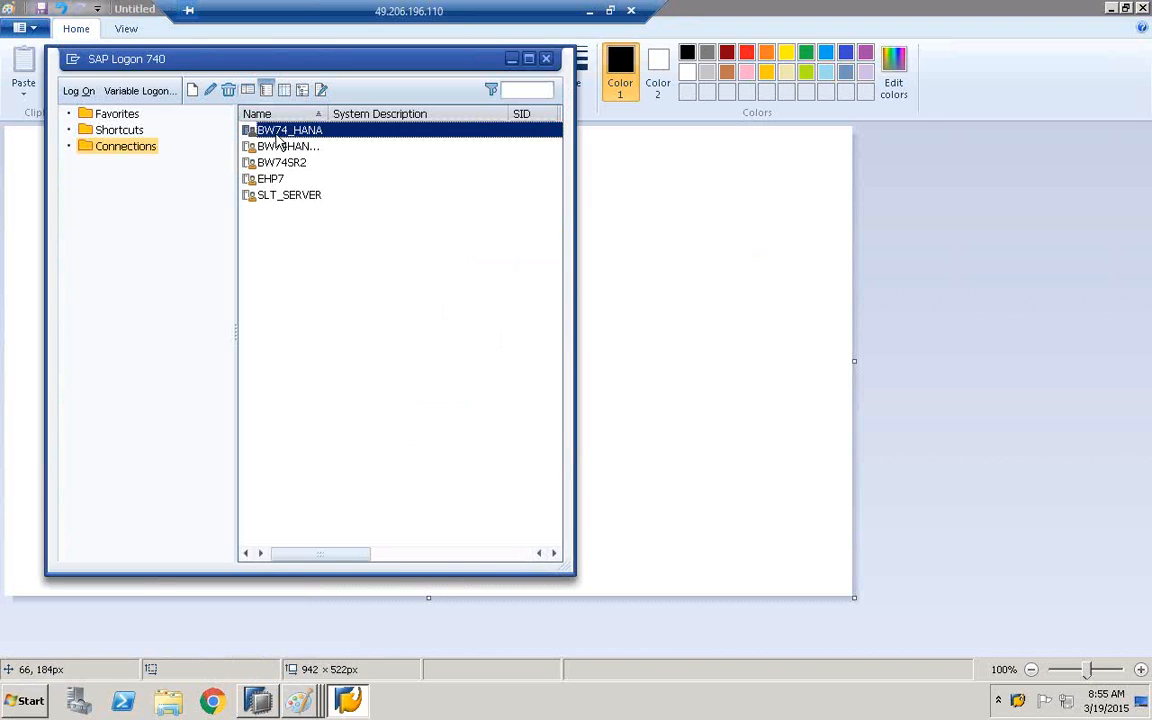
pyautogui.click(286, 163)
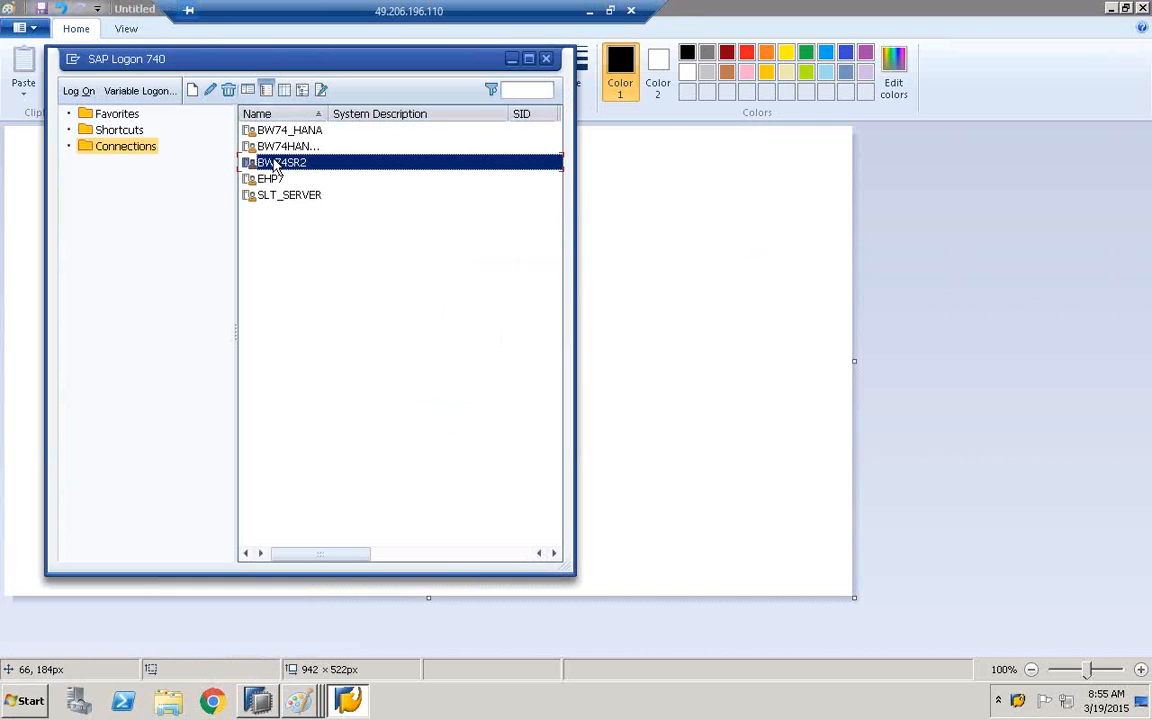
pyautogui.doubleClick(277, 165)
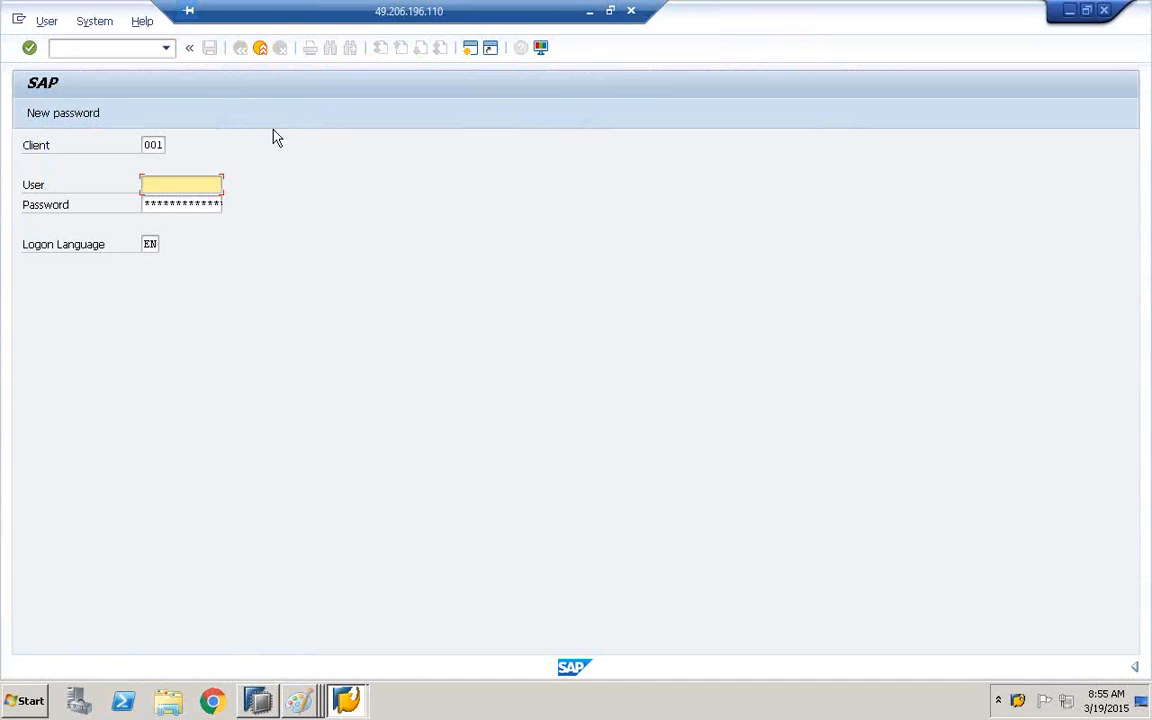
pyautogui.write('B')
pyautogui.click(169, 205)
pyautogui.click(170, 204)
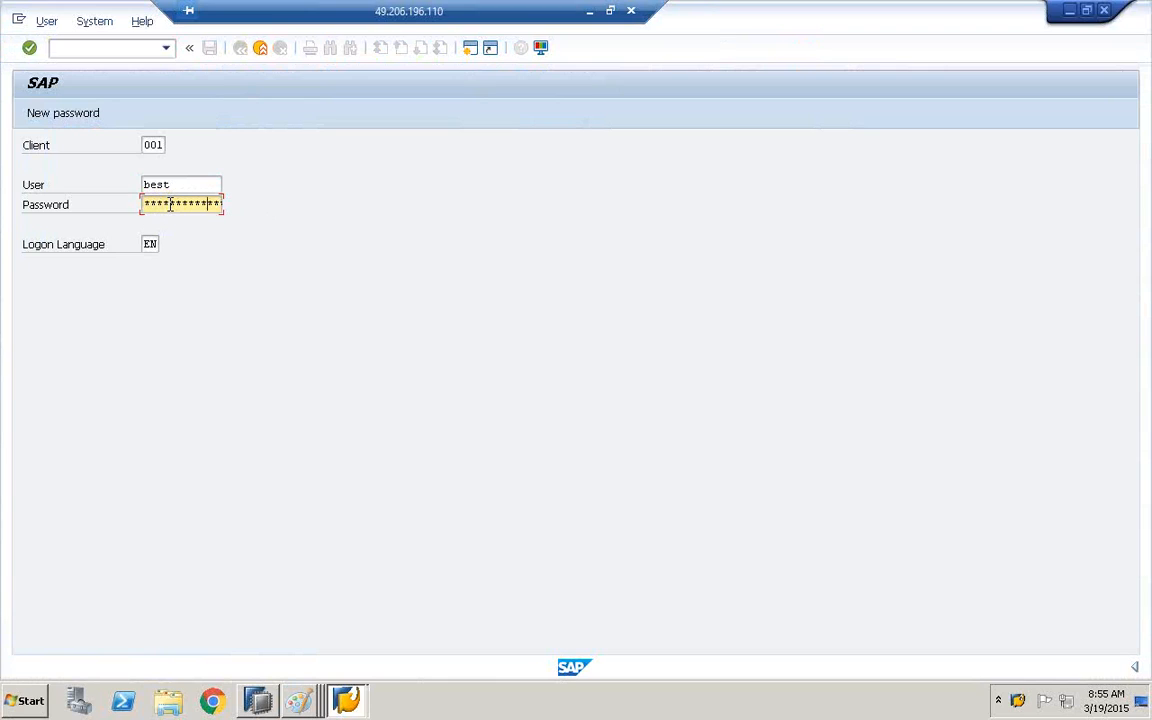
pyautogui.press('Return')
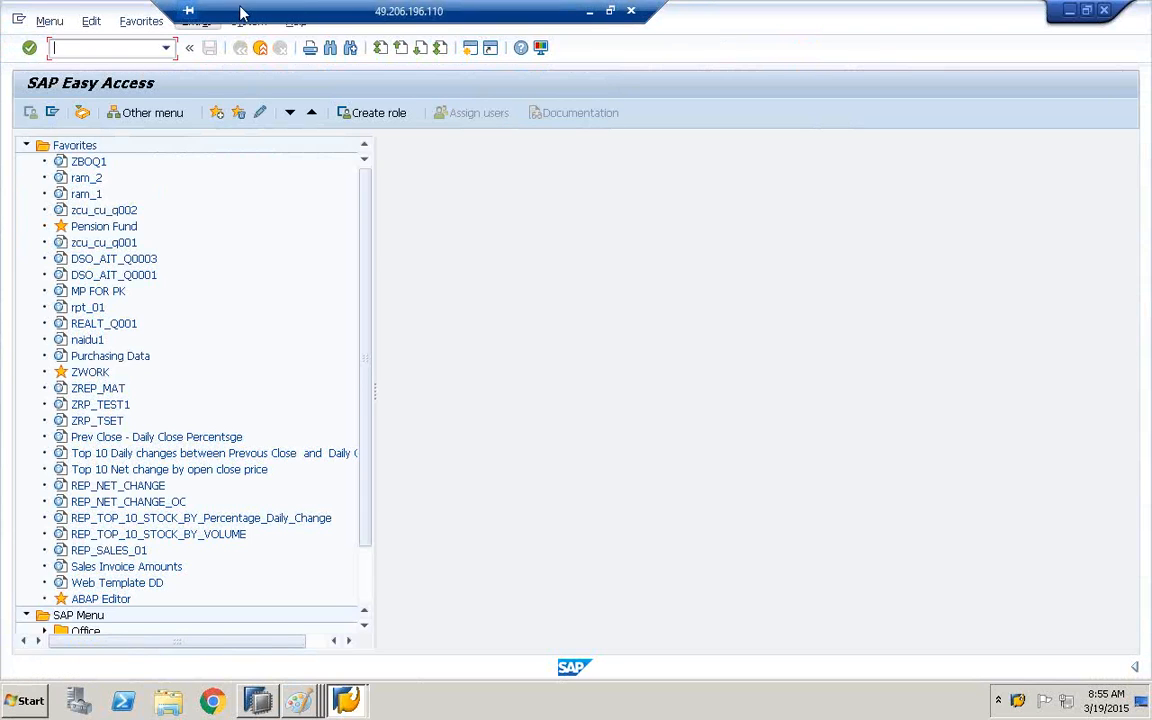
# Open the BW74SR2 system status and examine the Database System entry under Database data
pyautogui.click(250, 22)
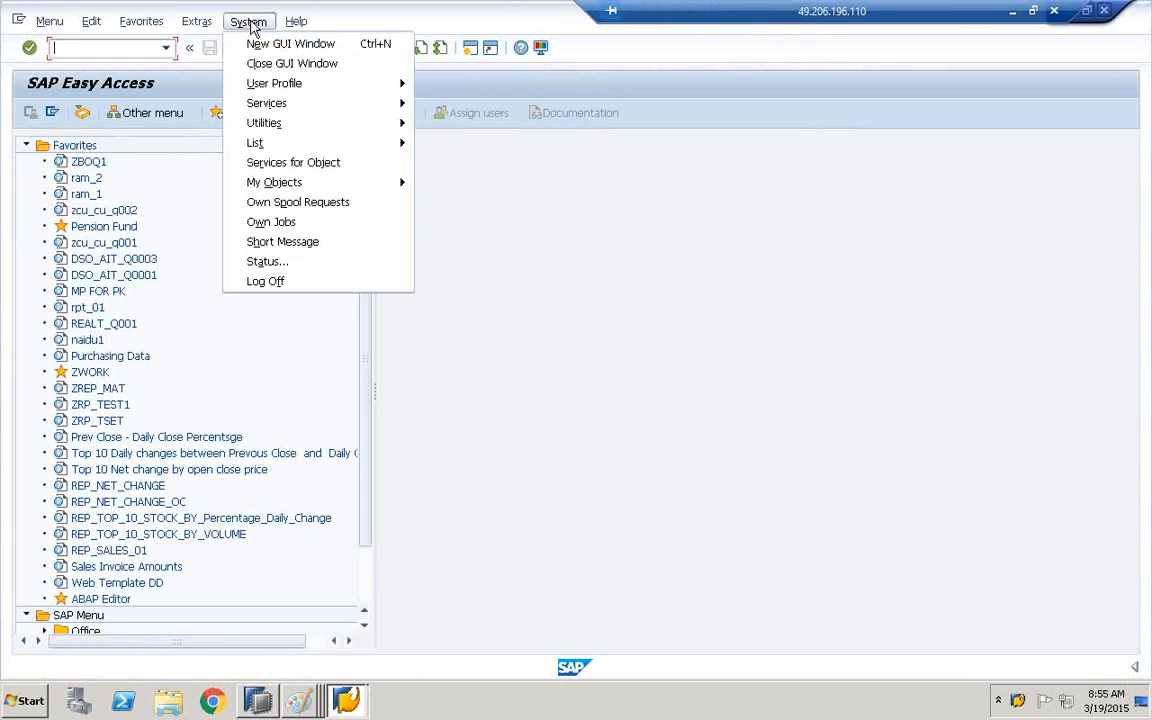
pyautogui.click(250, 23)
pyautogui.click(237, 29)
pyautogui.click(272, 263)
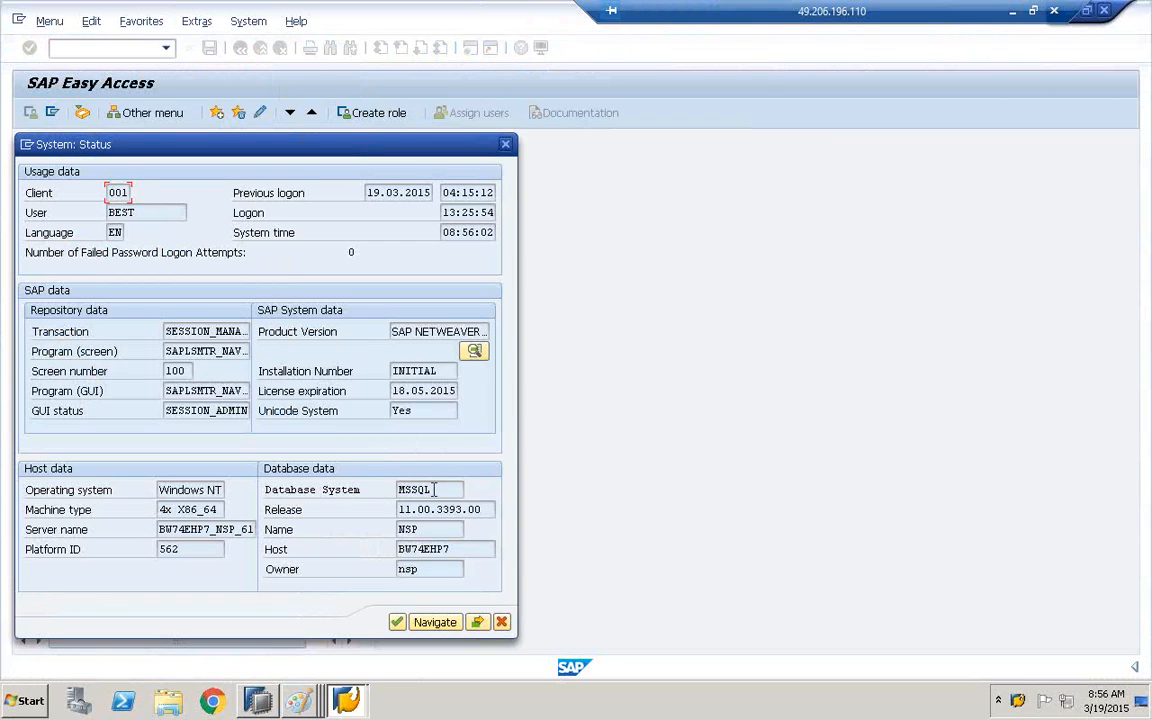
pyautogui.moveTo(434, 489); pyautogui.dragTo(368, 494)
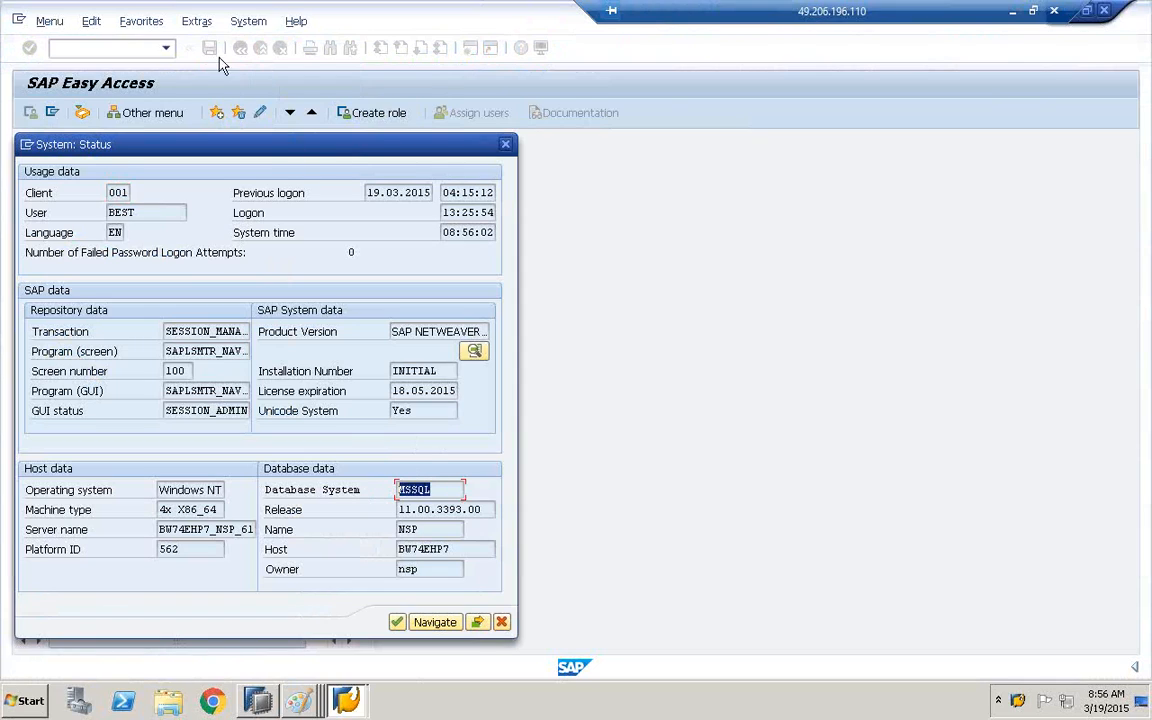
pyautogui.click(411, 491)
# Return to SAP Logon and open the BW74_HANA connection
pyautogui.click(346, 700)
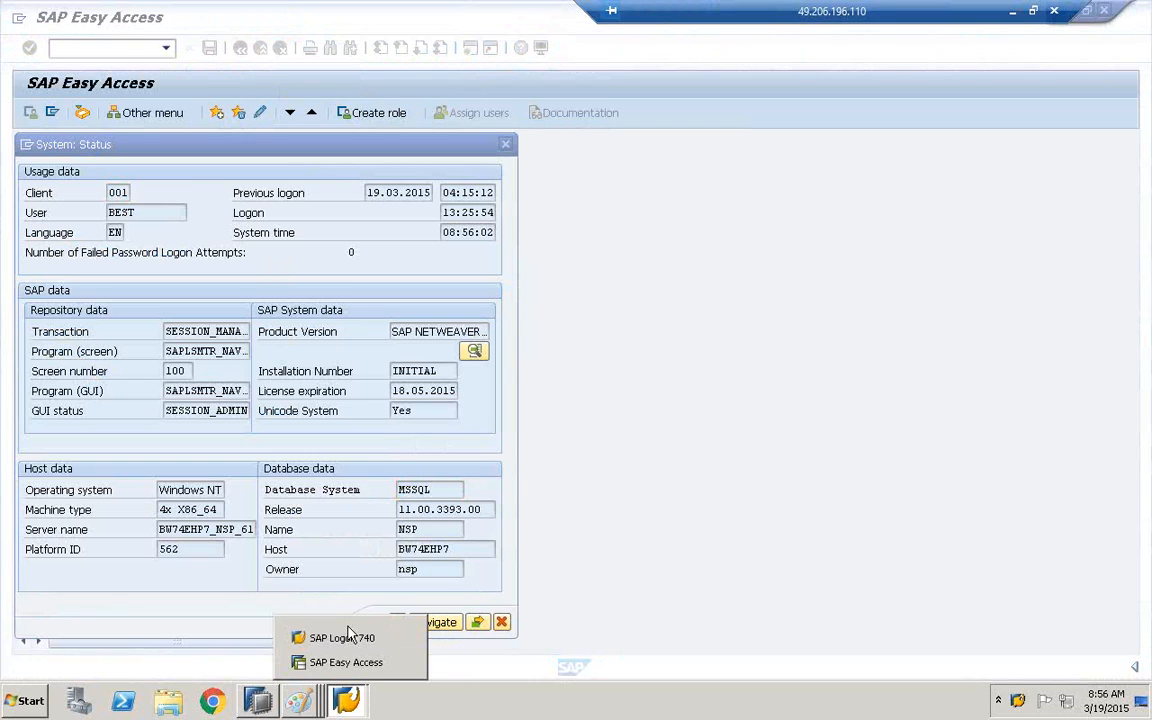
pyautogui.click(345, 638)
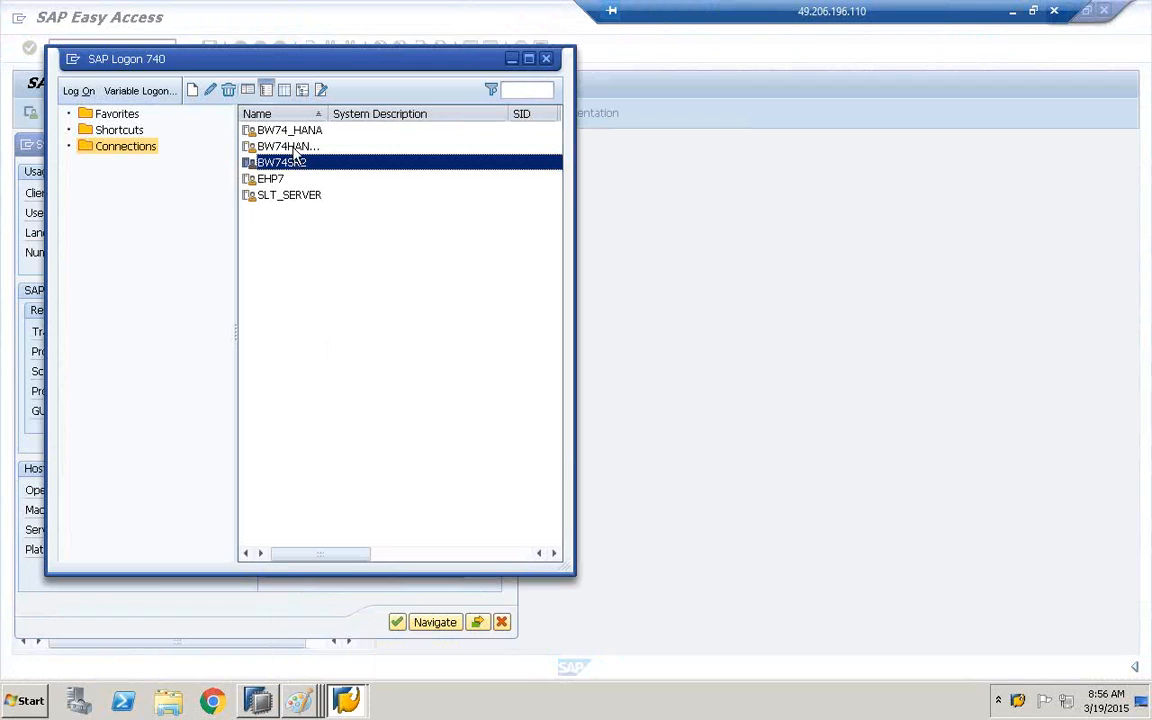
pyautogui.click(290, 146)
pyautogui.click(265, 130)
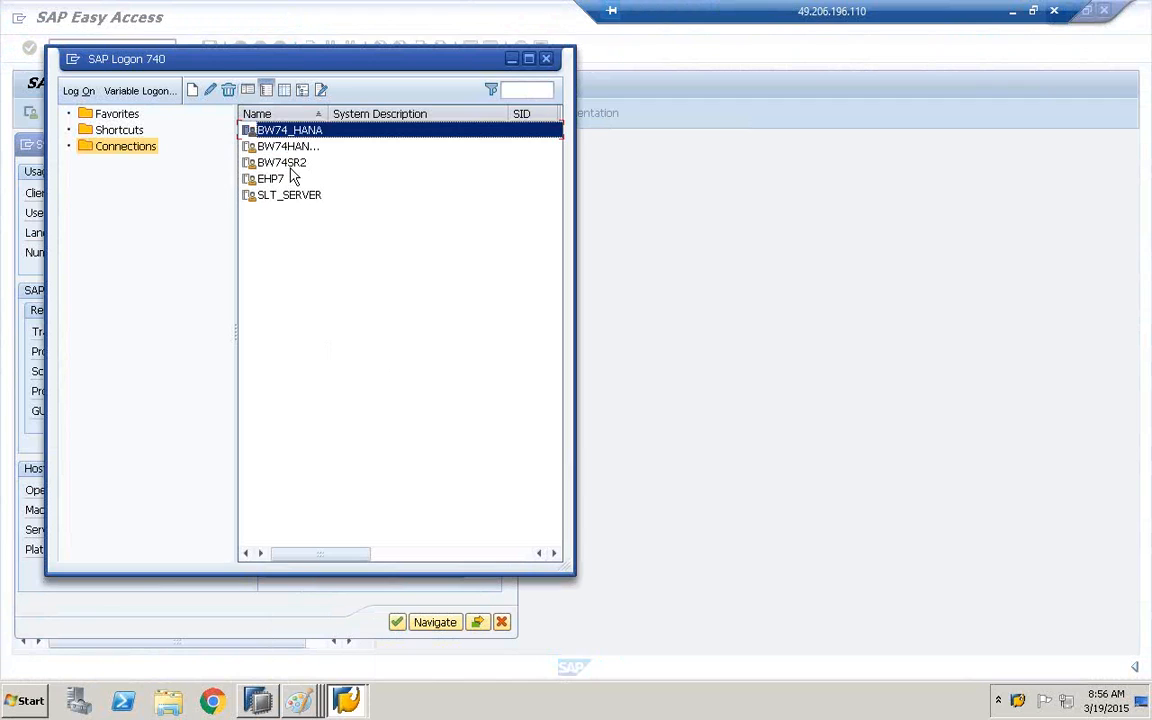
pyautogui.click(266, 162)
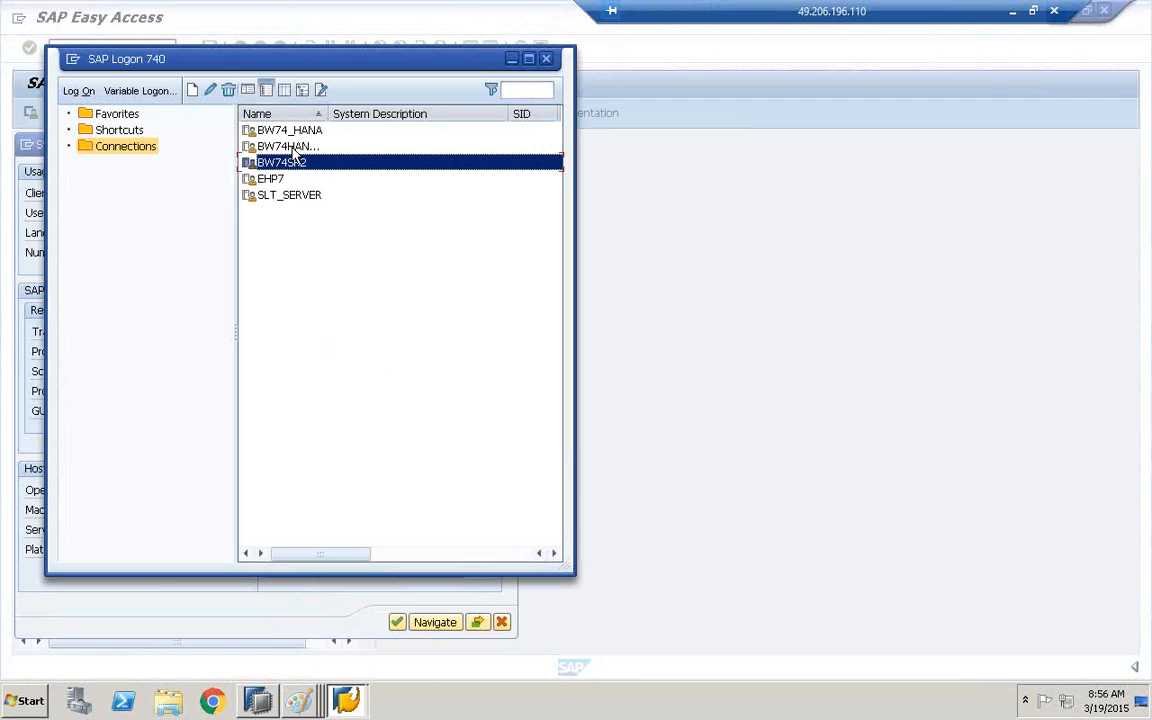
pyautogui.click(292, 146)
pyautogui.click(294, 132)
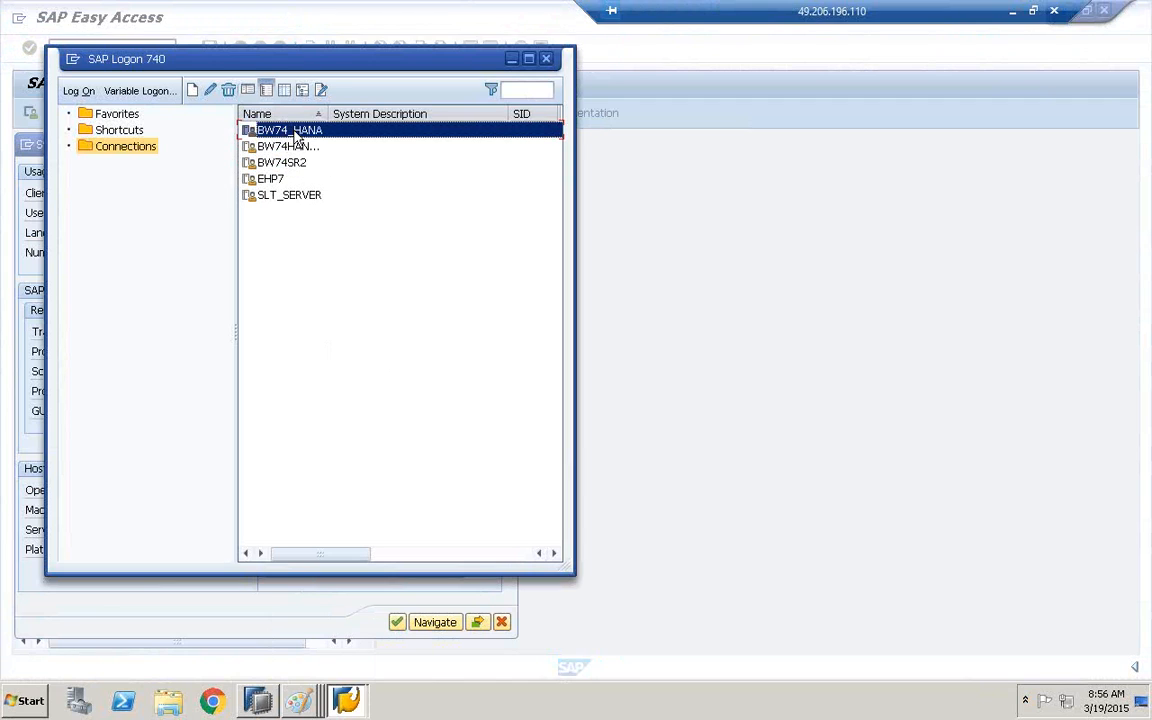
pyautogui.doubleClick(294, 132)
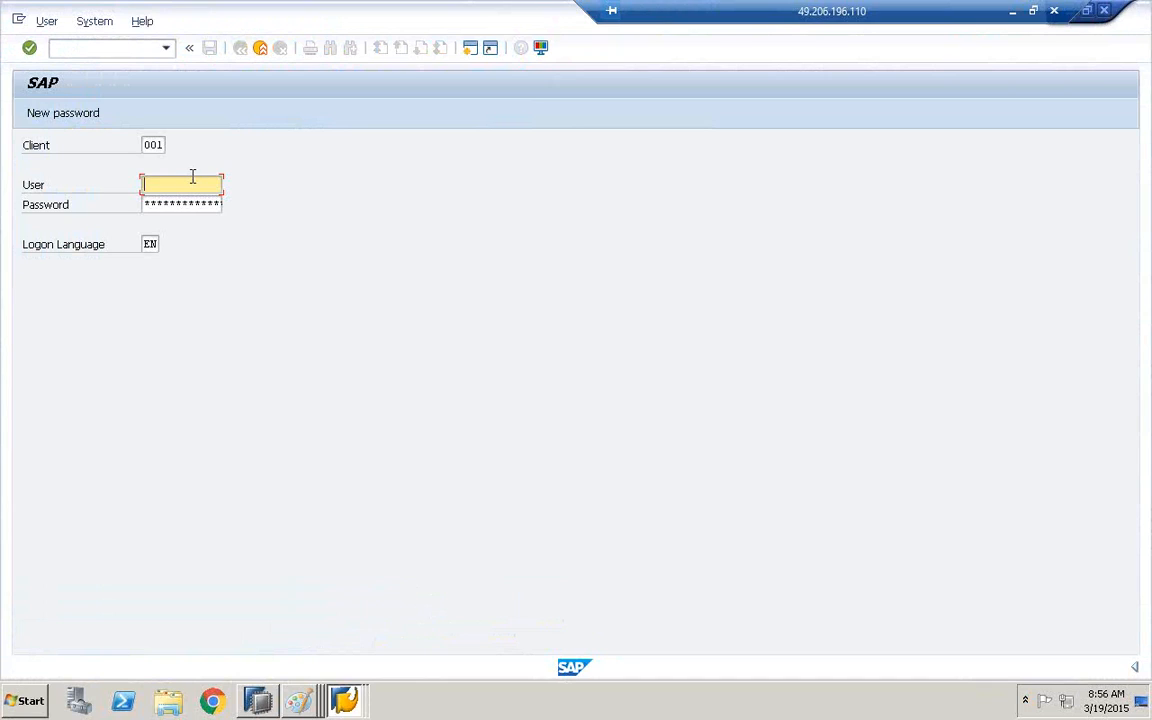
pyautogui.write('surya')
pyautogui.press('Tab')
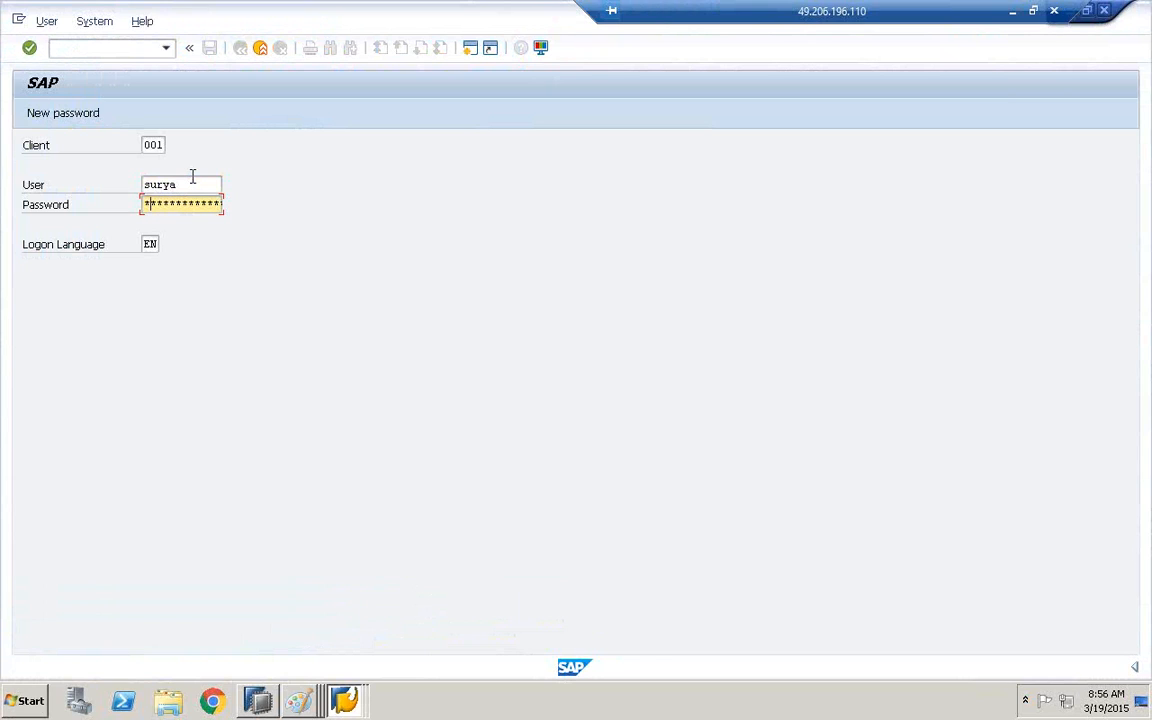
pyautogui.click(193, 176)
pyautogui.press('BackSpace')
pyautogui.press('BackSpace')
pyautogui.press('BackSpace')
pyautogui.press('BackSpace')
pyautogui.press('BackSpace')
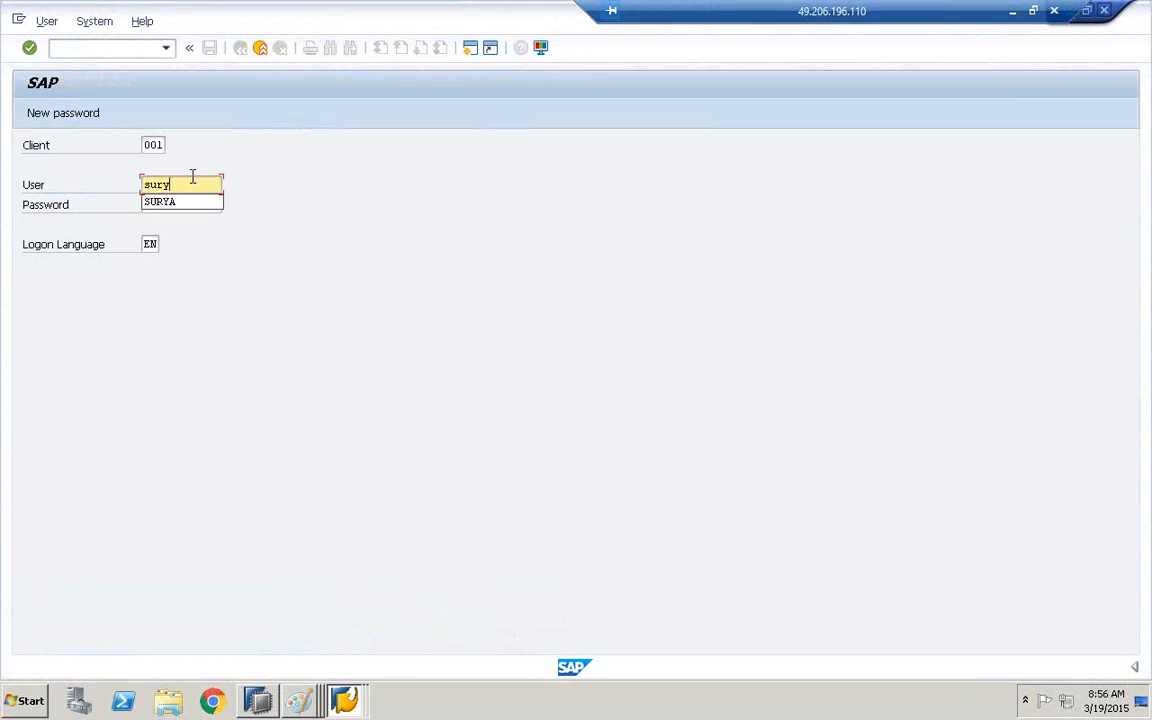
# Log on to BW74_HANA, entering the user name and the account password
pyautogui.click(175, 201)
pyautogui.click(166, 207)
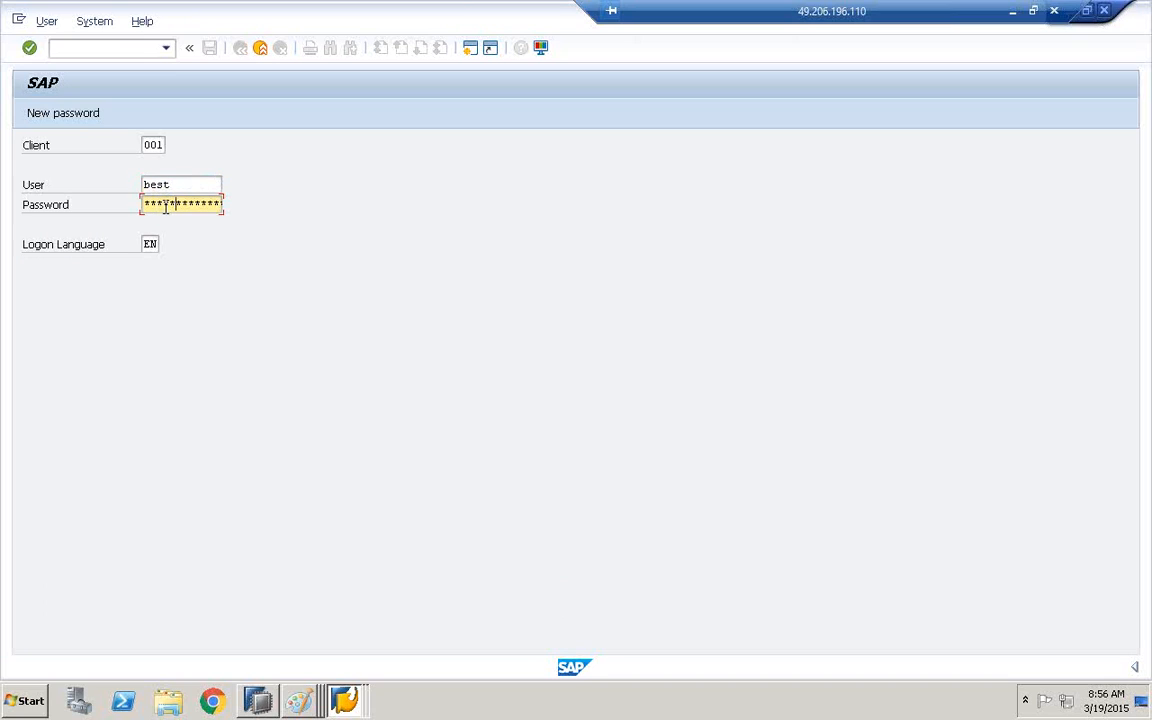
pyautogui.press('Return')
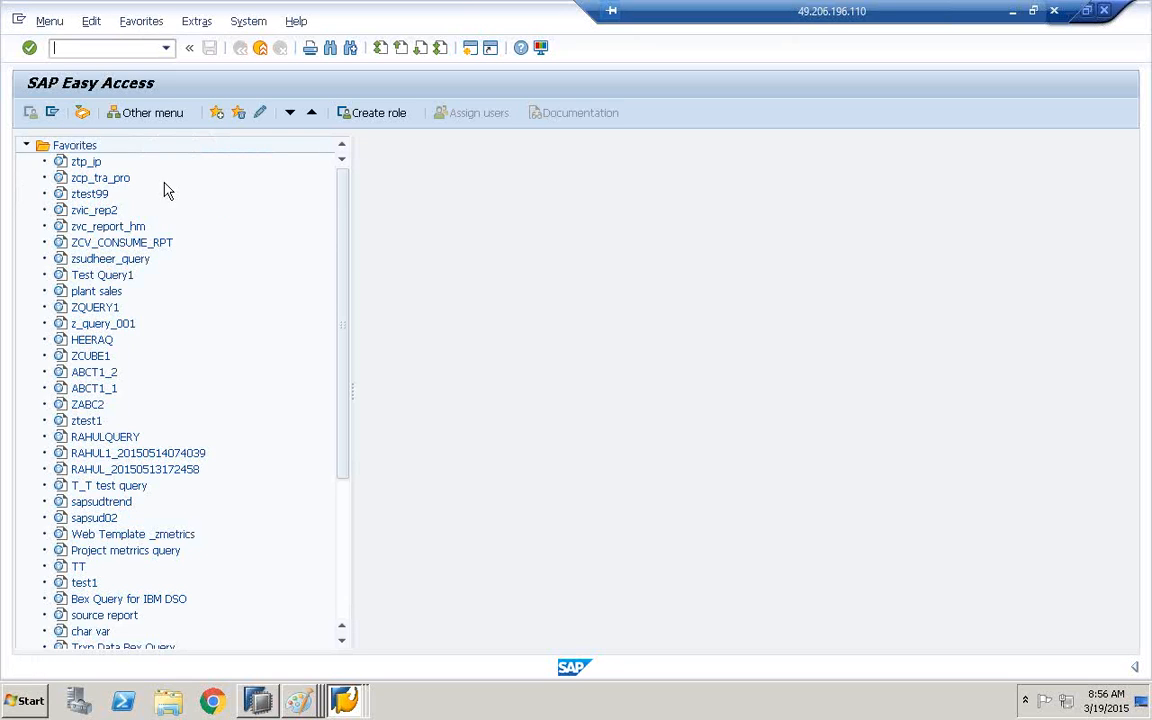
# Open the BW74_HANA system status and highlight the database owner SAPABAP1
pyautogui.click(245, 27)
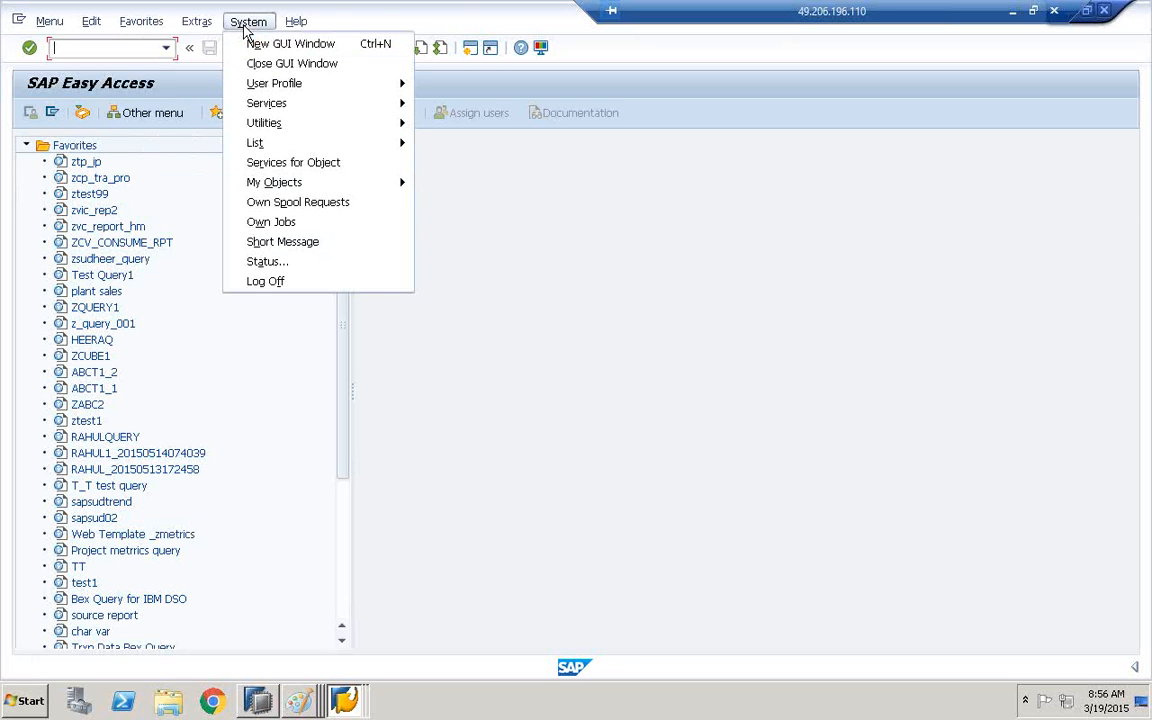
pyautogui.click(282, 262)
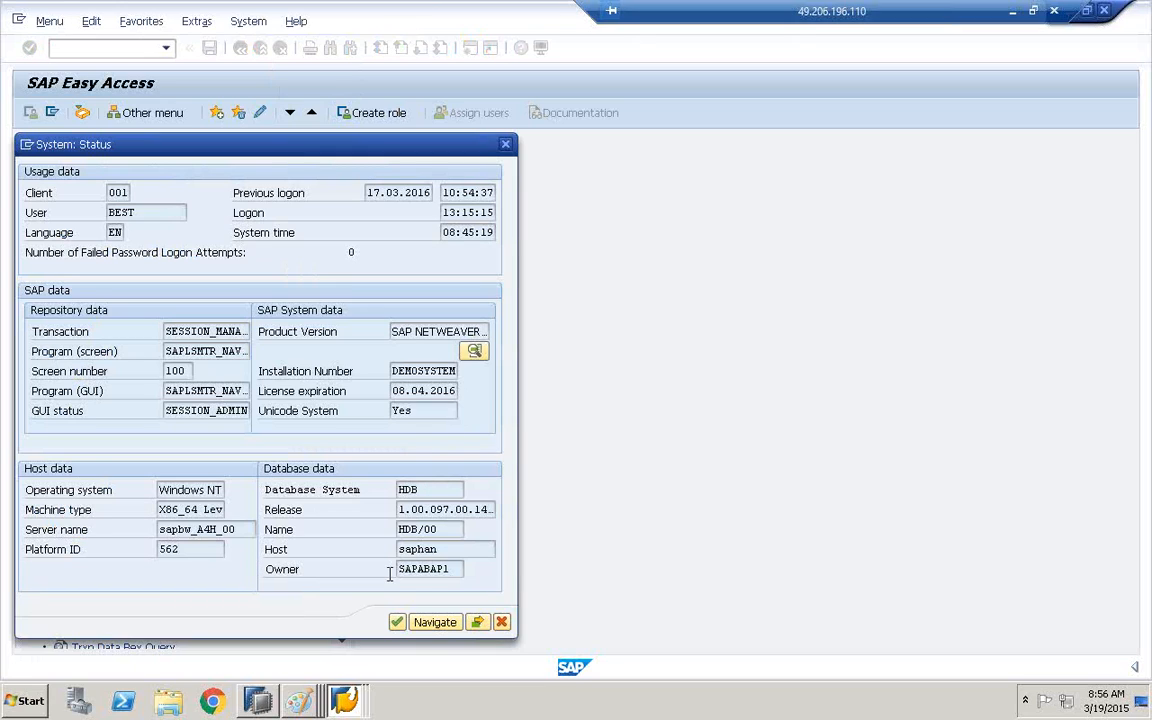
pyautogui.doubleClick(459, 568)
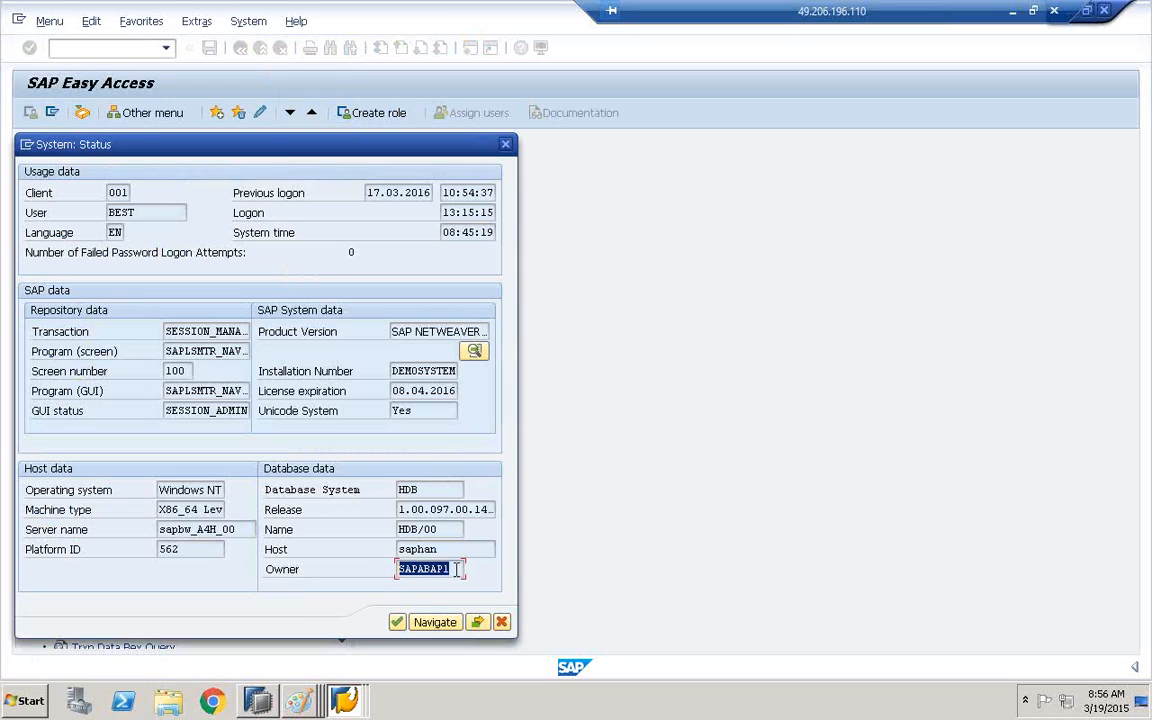
# Switch to SAP HANA Studio, collapse the Content folder of HDB (BEST) and expand its Catalog folder
pyautogui.click(258, 700)
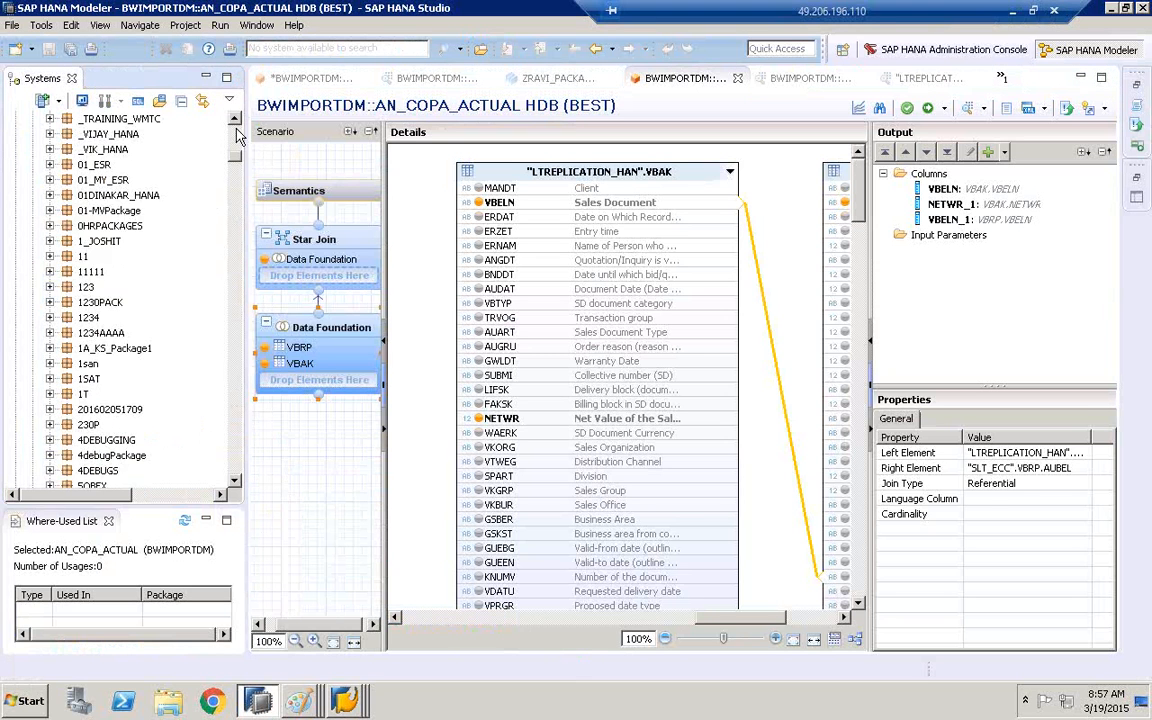
pyautogui.scroll(15, 210, 195)
pyautogui.click(33, 164)
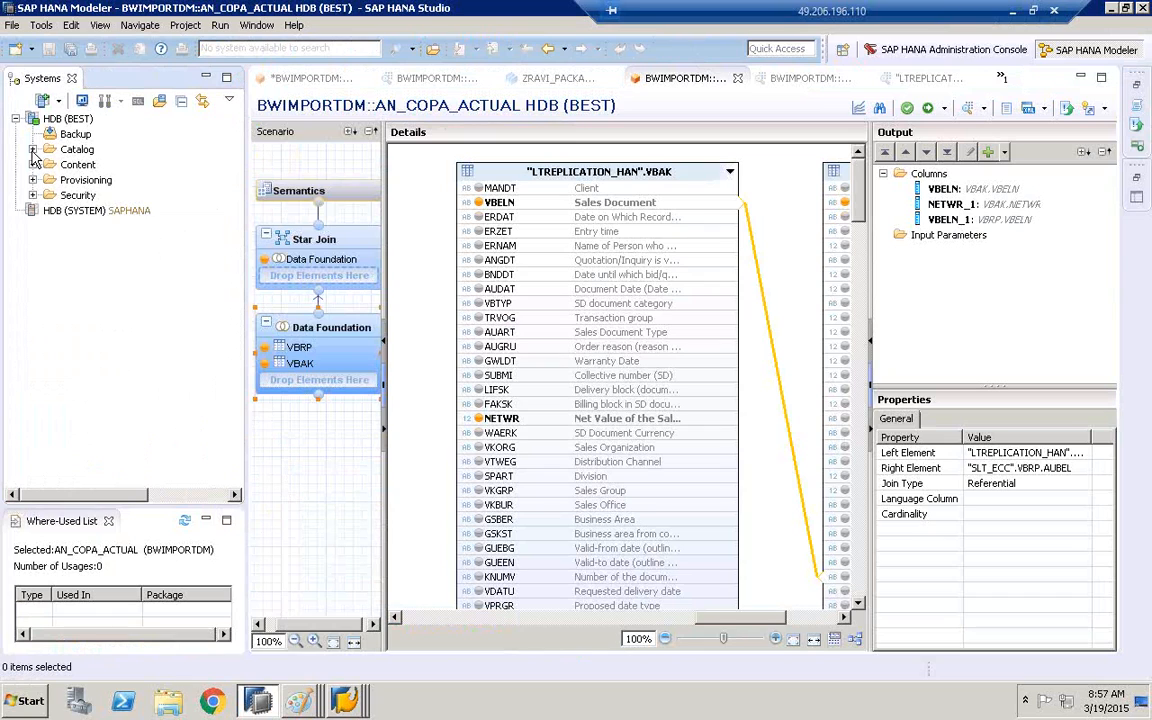
pyautogui.click(33, 149)
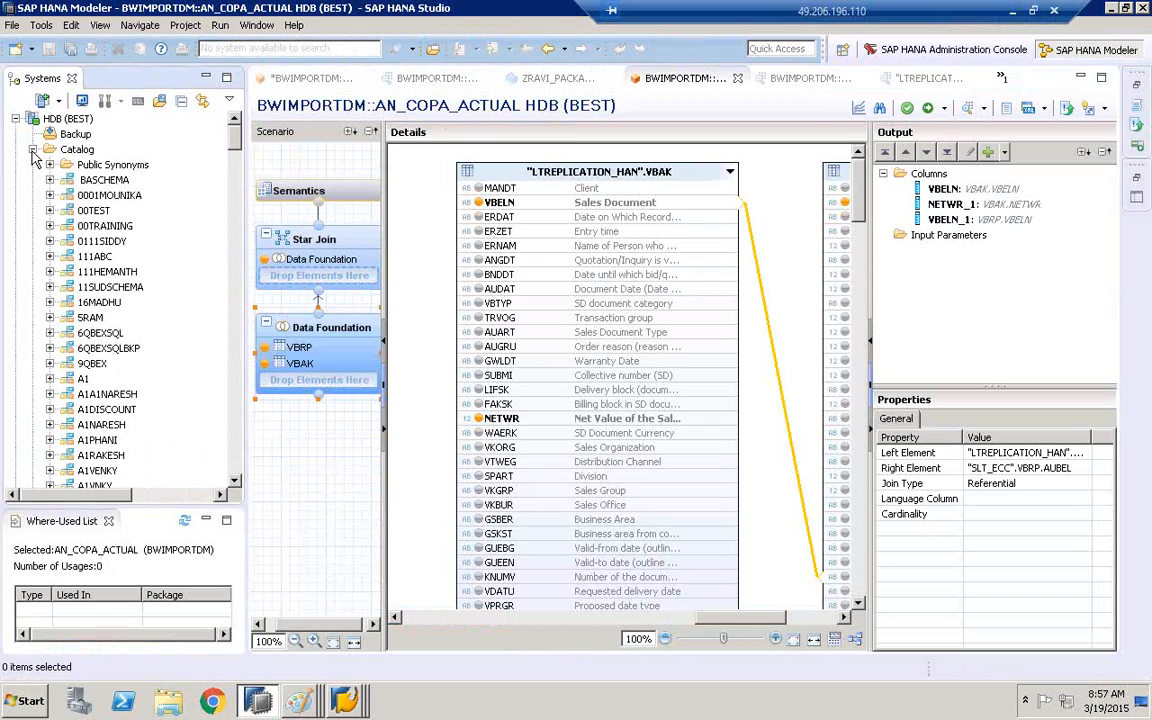
# Find and select the SAPABAP1 schema in the Catalog folder of HDB (BEST)
pyautogui.click(95, 198)
pyautogui.scroll(-10, 95, 300)
pyautogui.click(80, 472)
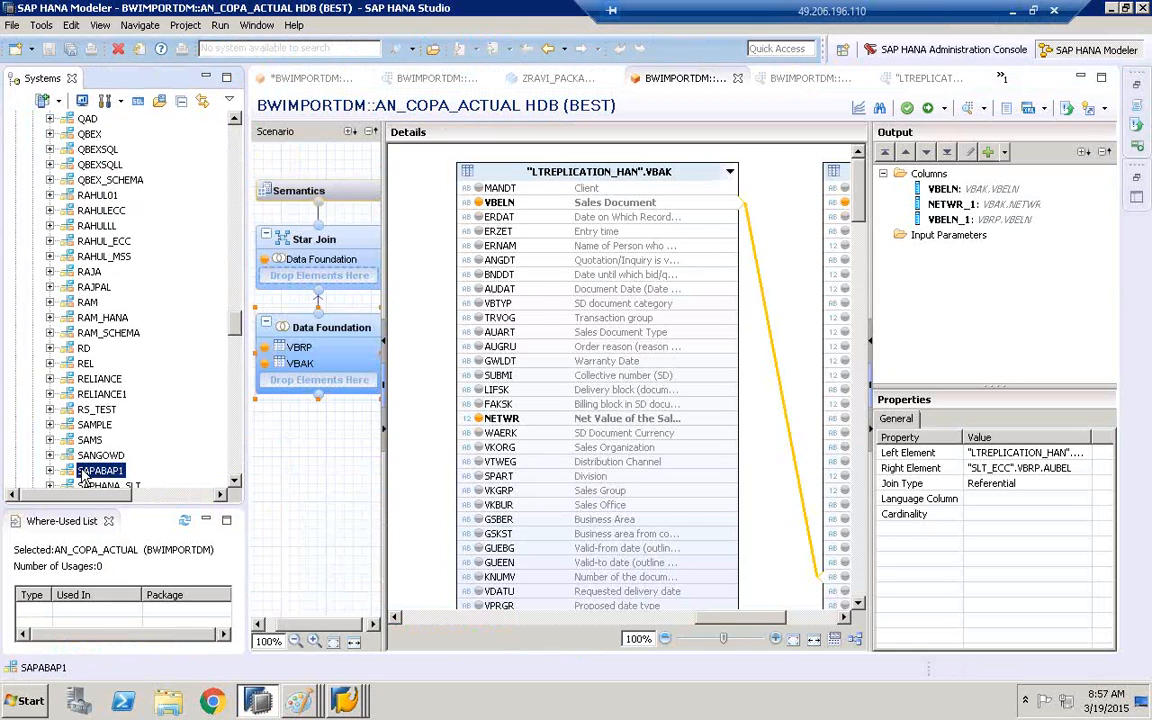
# Switch to the BW74_HANA system status to recheck the database owner, and return to SAP HANA Studio
pyautogui.click(364, 700)
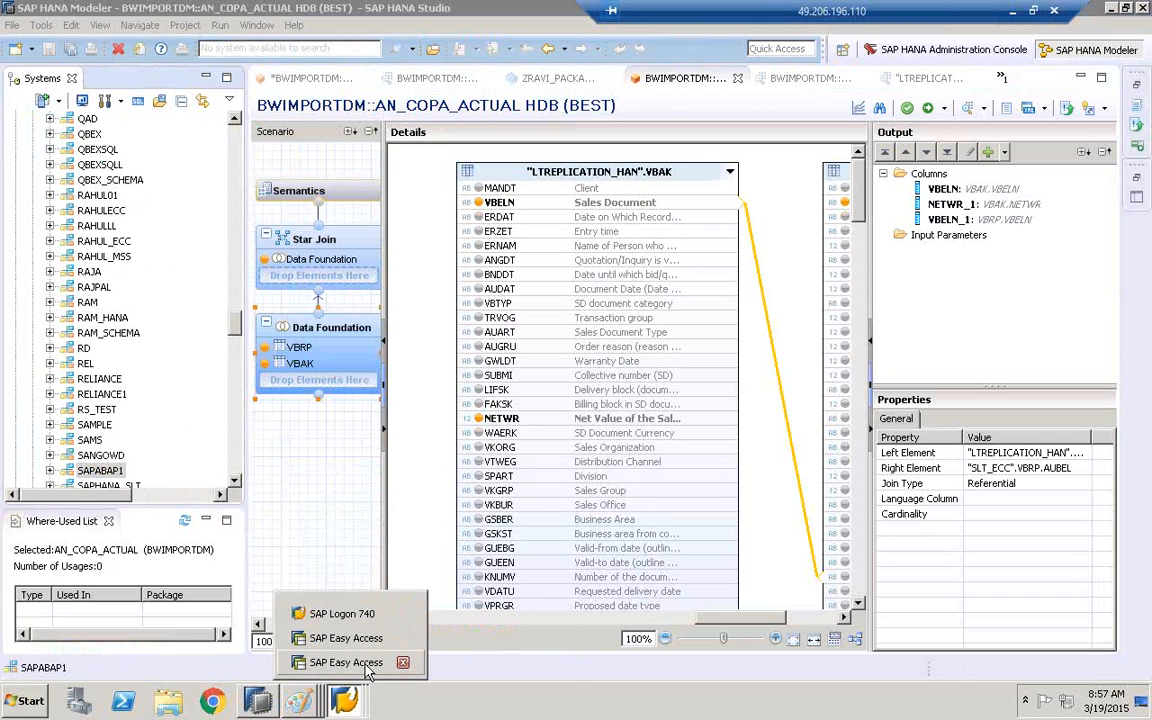
pyautogui.click(346, 662)
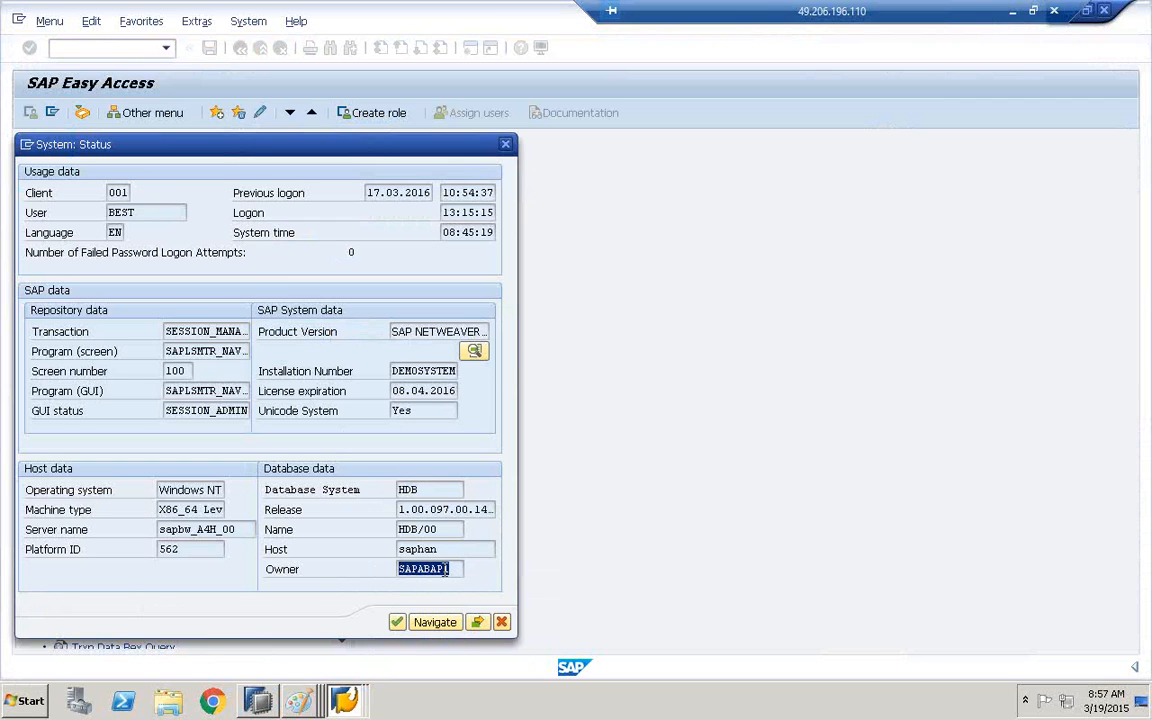
pyautogui.click(257, 700)
# Expand the SAPABAP1 schema and its Tables folder
pyautogui.scroll(-4, 138, 373)
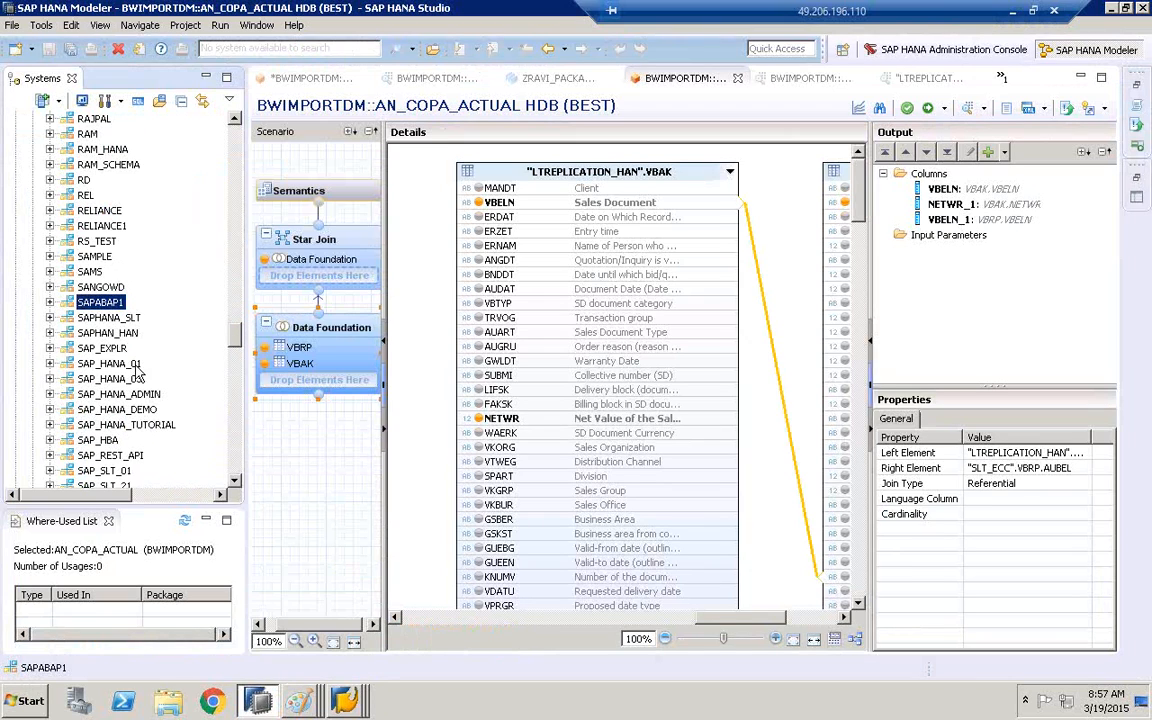
pyautogui.click(50, 302)
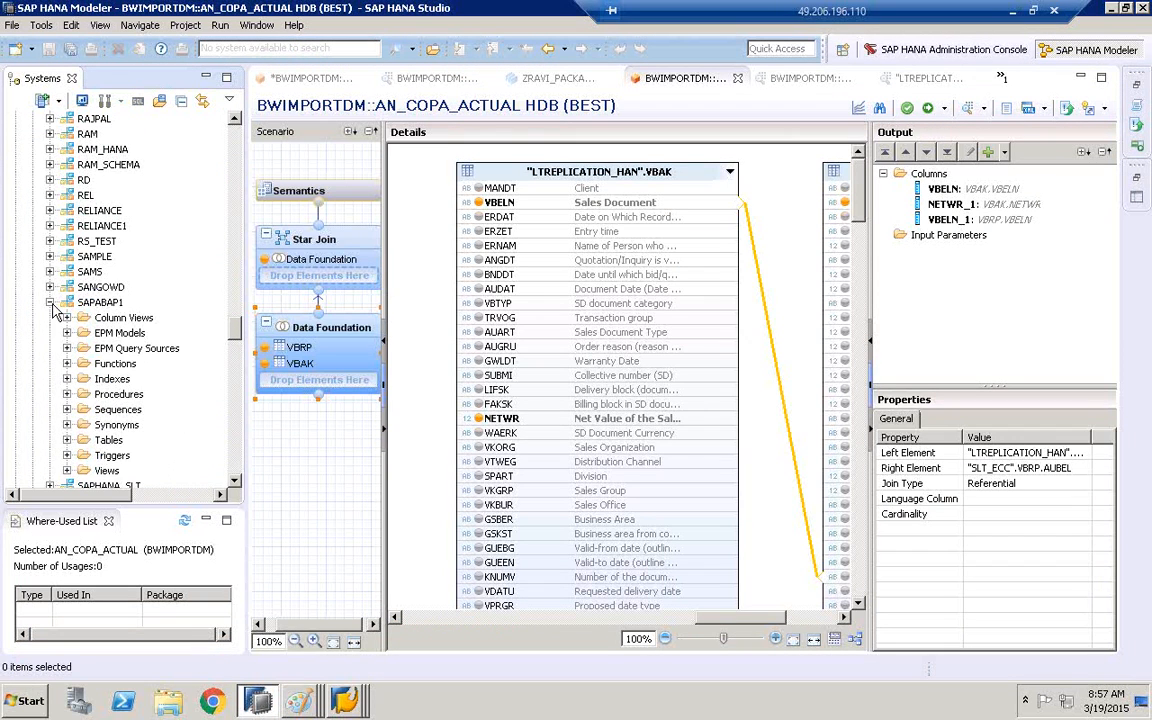
pyautogui.click(68, 441)
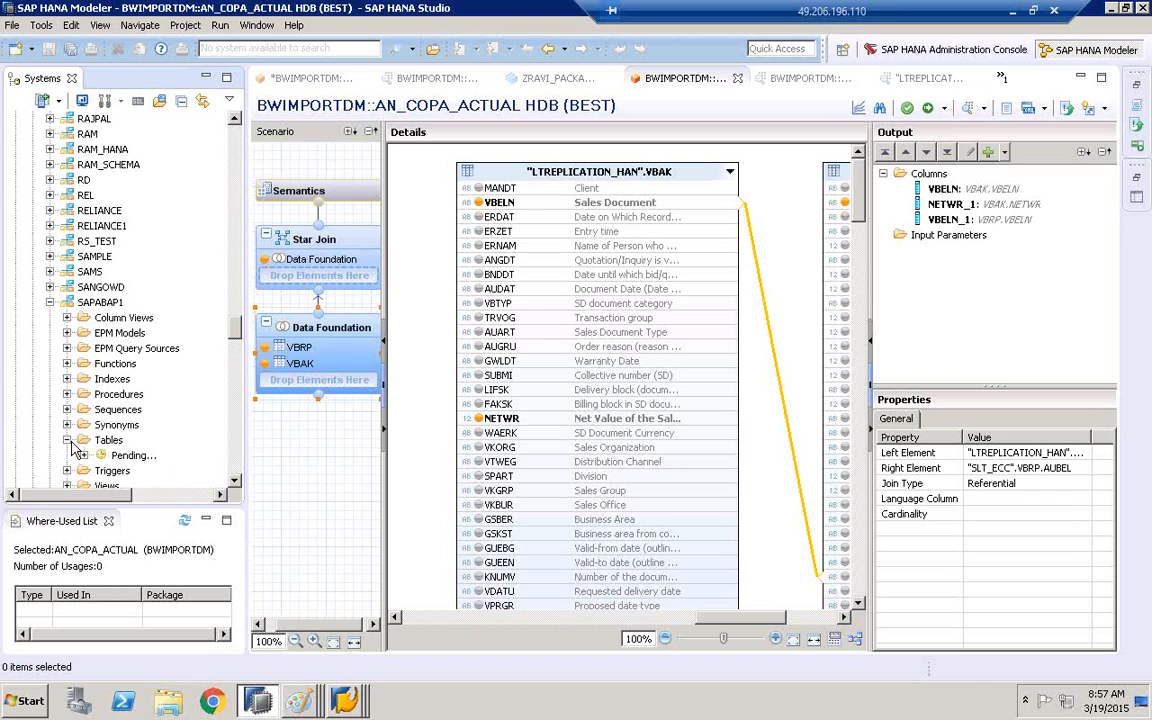
# Browse the SAPABAP1 tables down to the /BI0/ entries and widen the Systems view
pyautogui.click(235, 455)
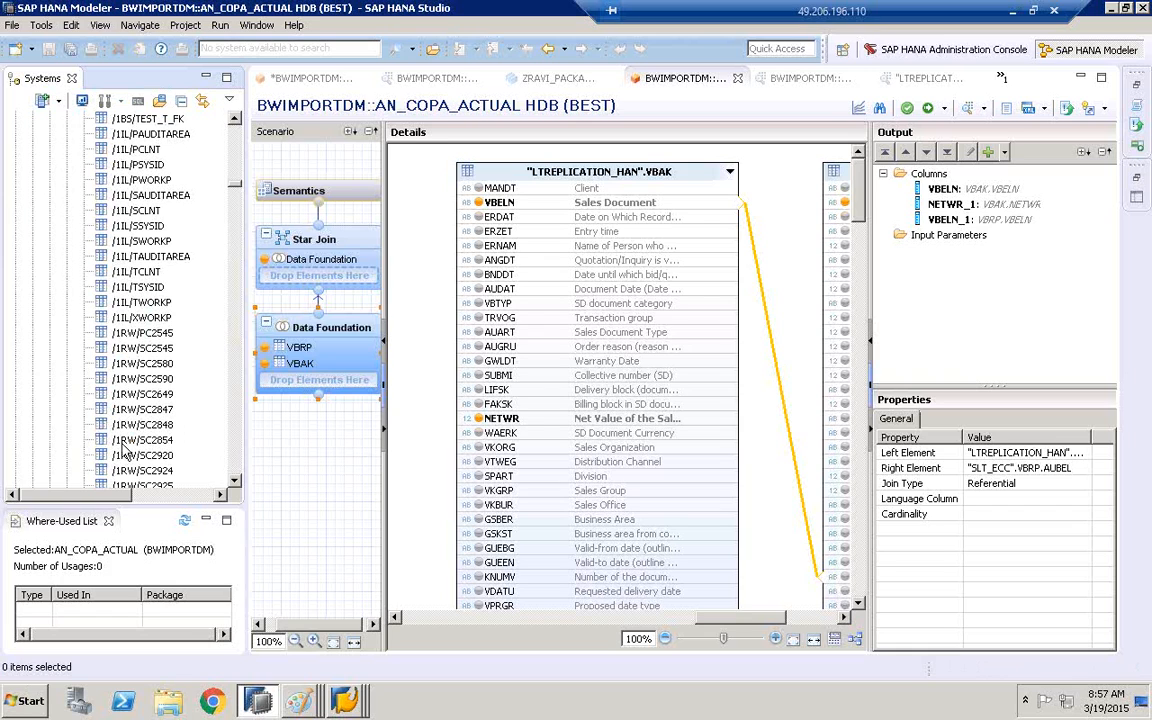
pyautogui.moveTo(229, 451); pyautogui.dragTo(242, 391)
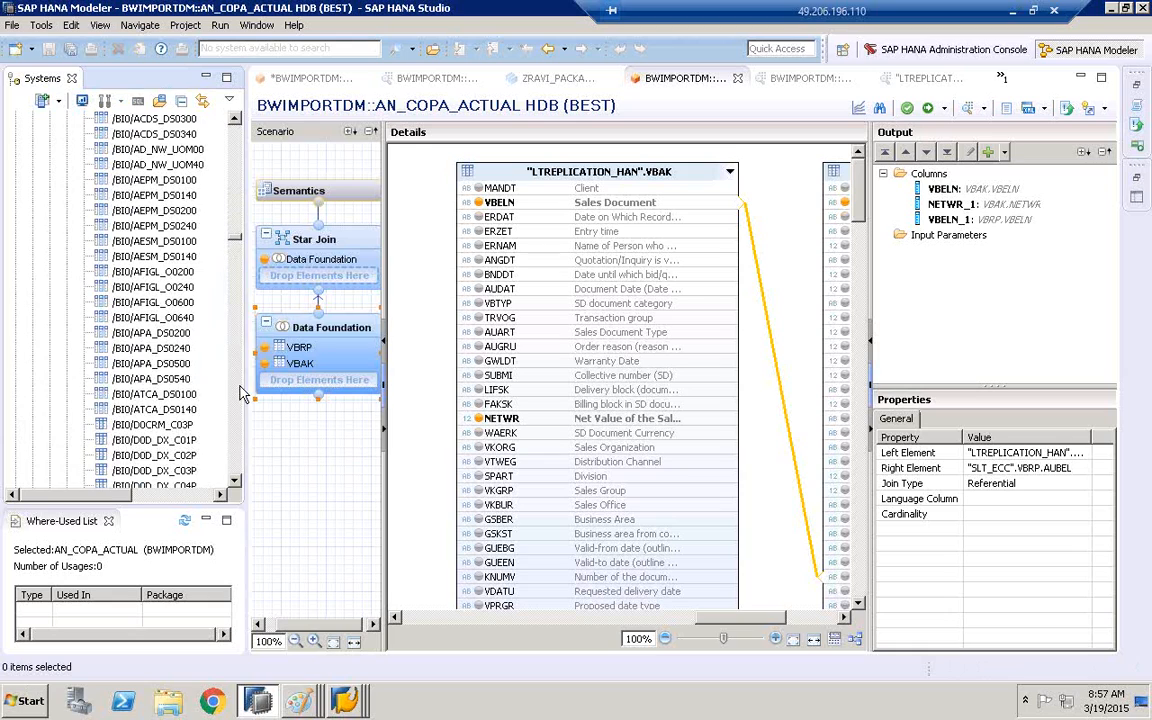
pyautogui.moveTo(246, 314); pyautogui.dragTo(348, 314)
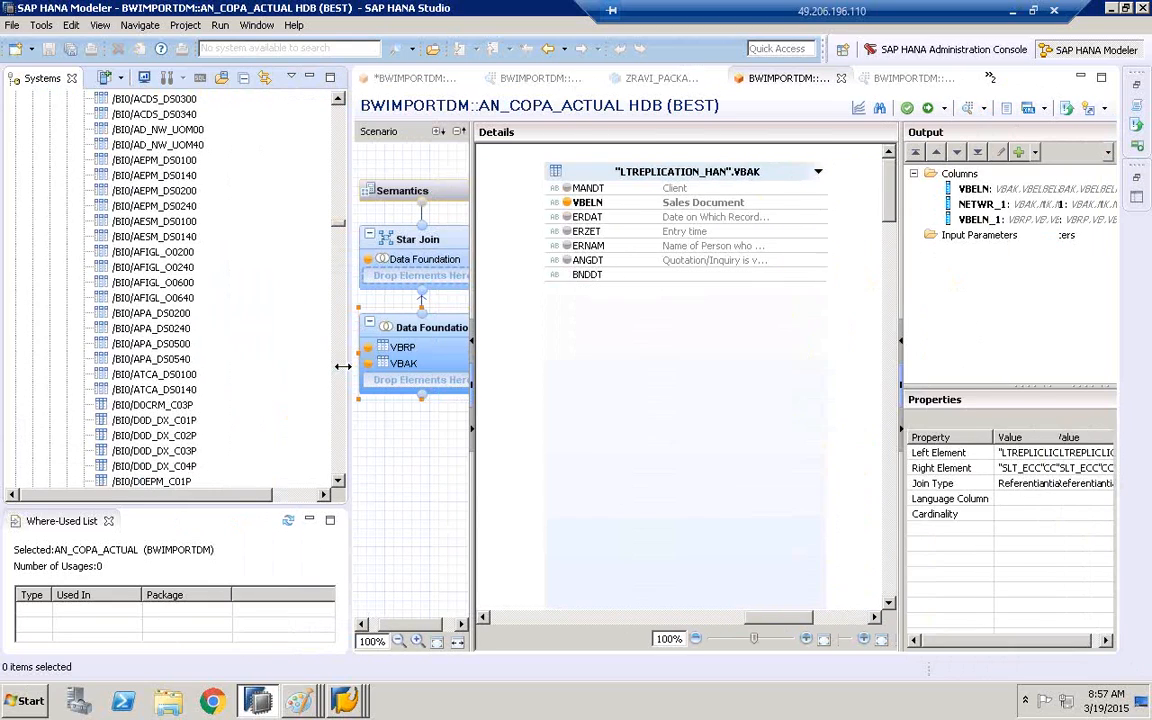
# Bring up the list of open Paint windows and minimize the remote desktop session
pyautogui.click(298, 701)
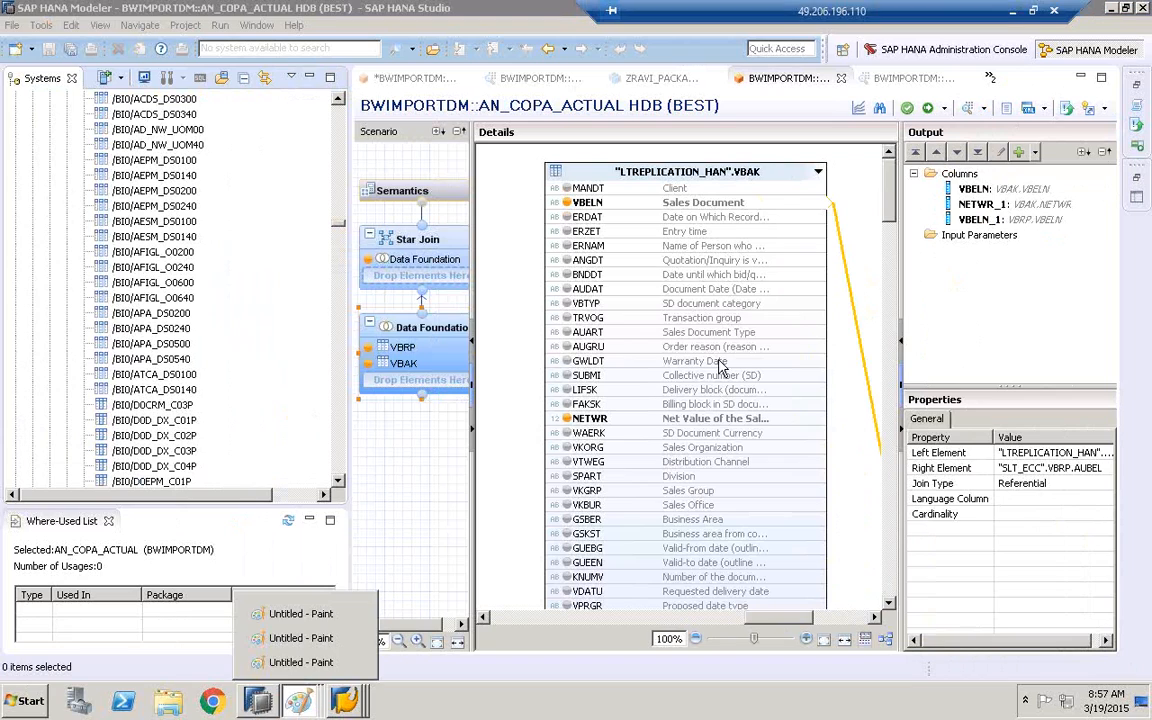
pyautogui.click(1012, 12)
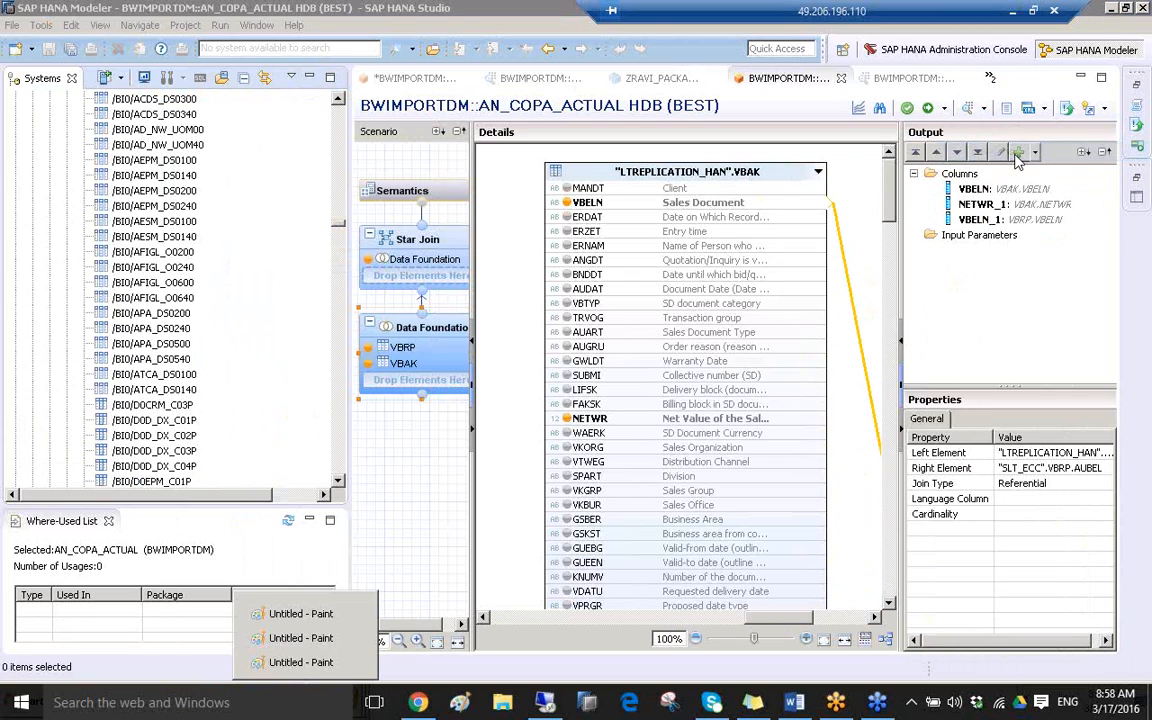
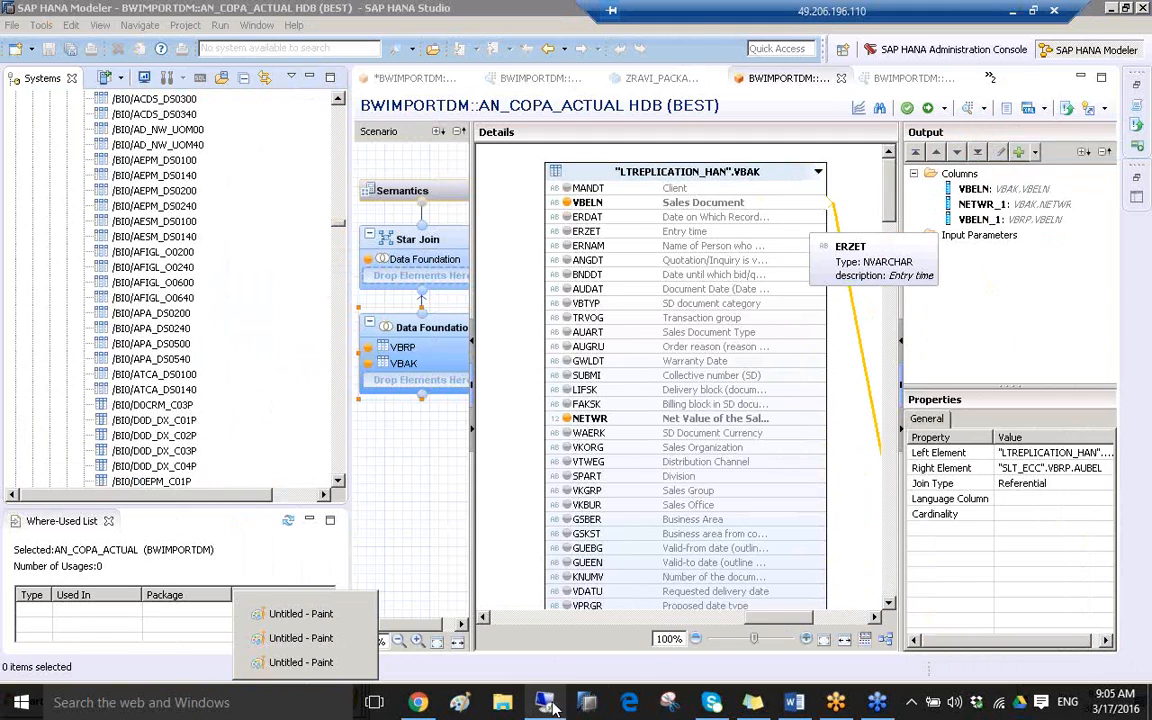
# Take the remote desktop session out of full screen and close it
pyautogui.moveTo(552, 707)
pyautogui.click(506, 573)
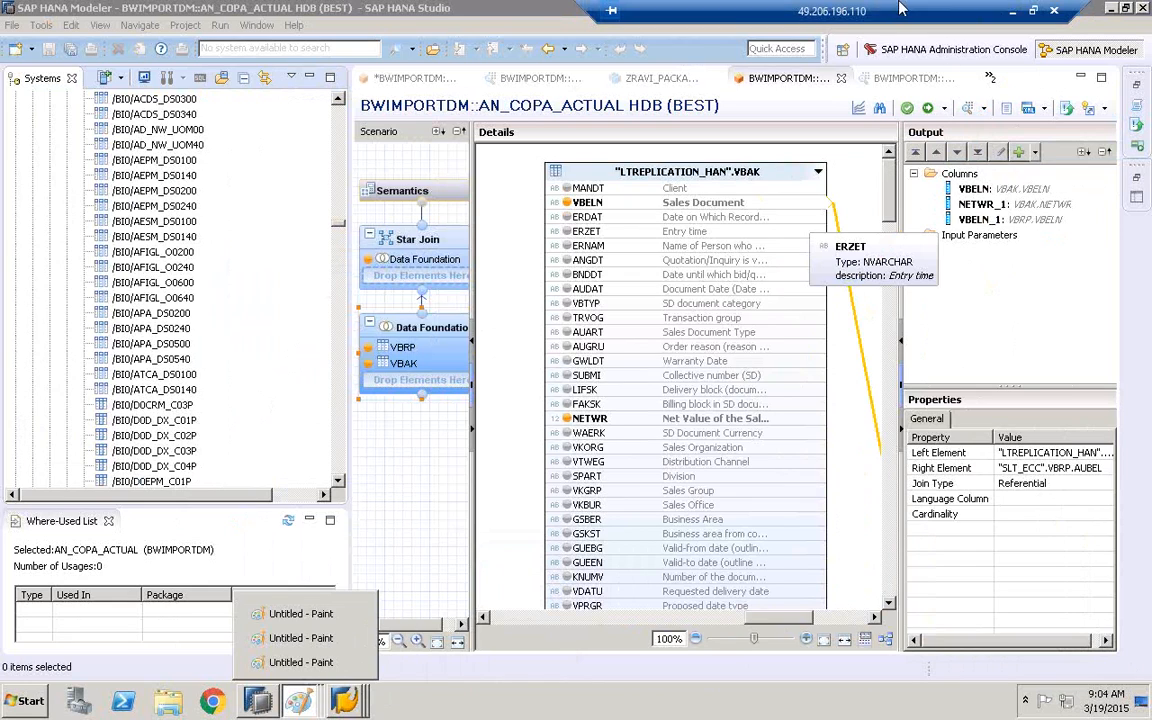
pyautogui.moveTo(900, 10); pyautogui.dragTo(674, 10)
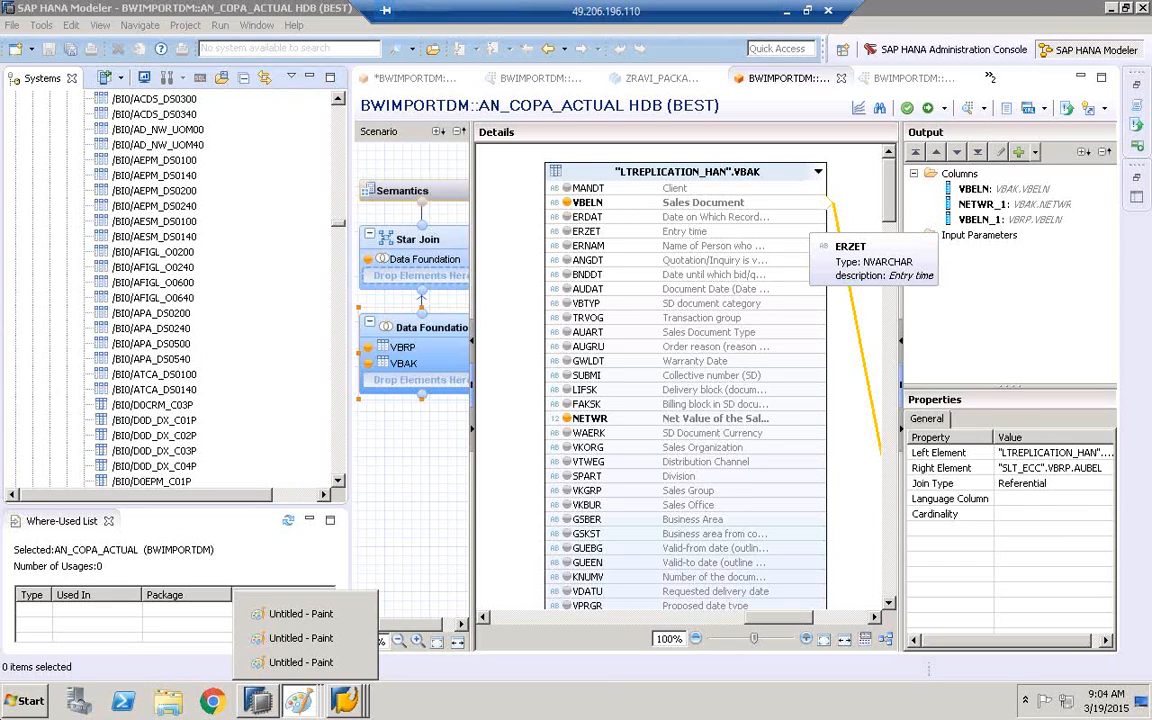
pyautogui.click(808, 10)
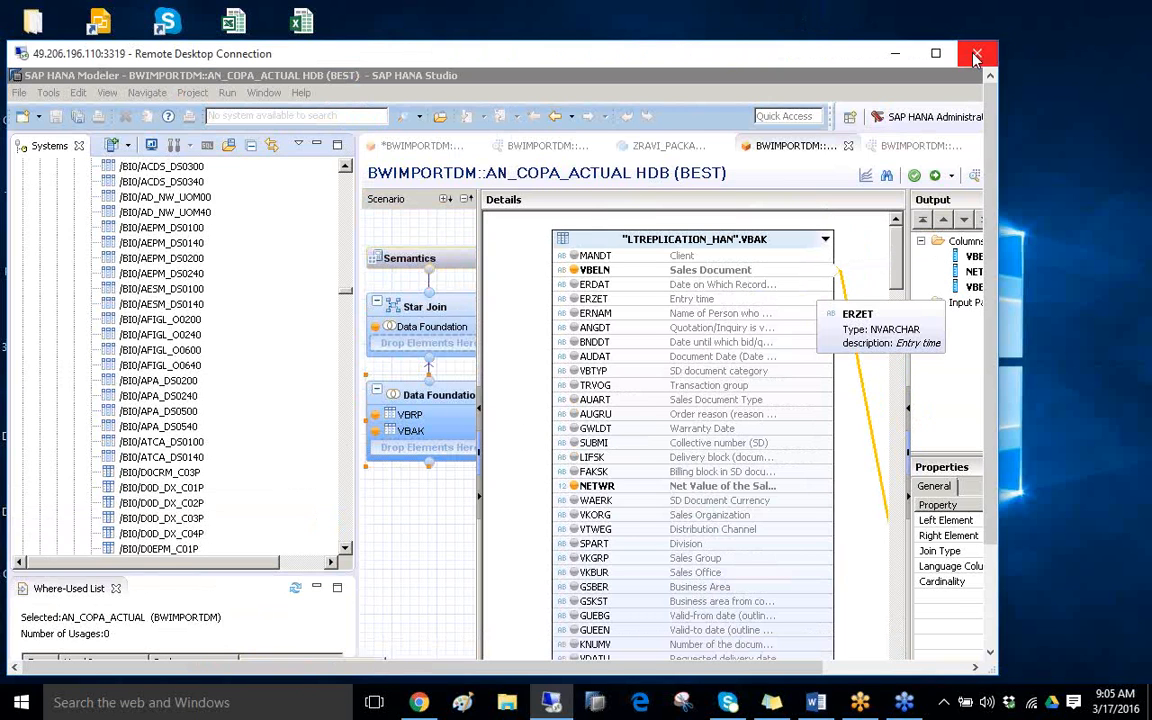
pyautogui.click(545, 705)
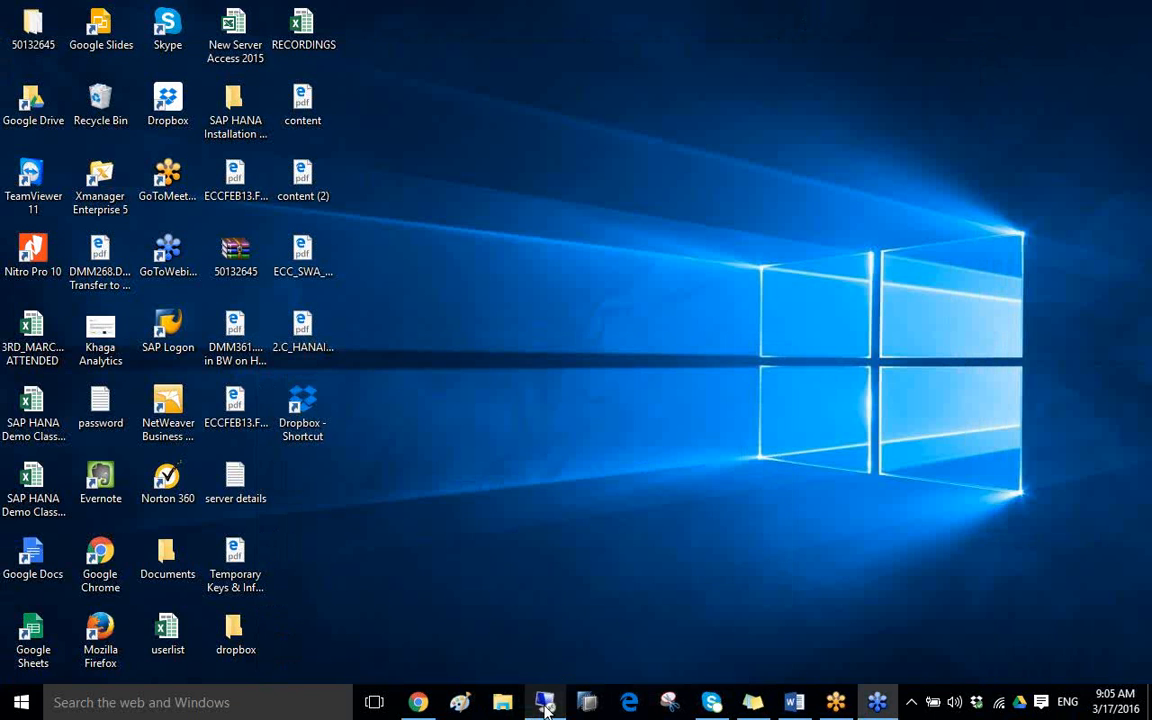
pyautogui.click(545, 705)
pyautogui.doubleClick(728, 52)
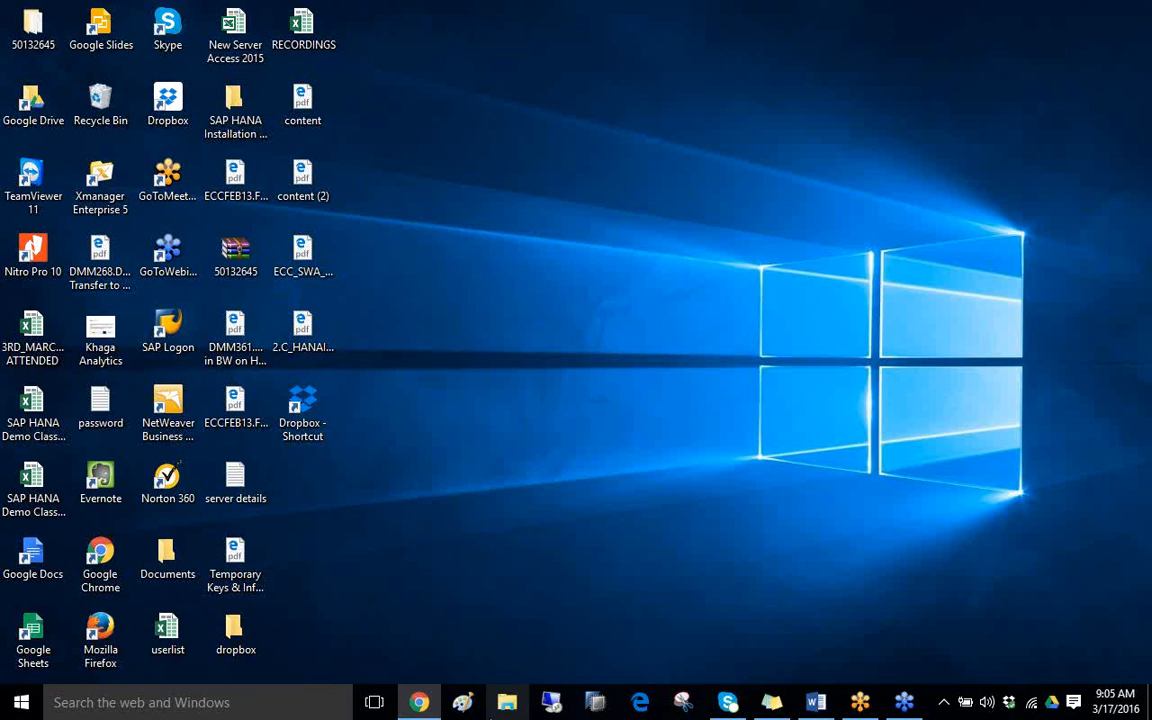
# Reconnect to the remote computer 49.206.196.110:3319 with the account password, accepting the certificate errors
pyautogui.click(552, 704)
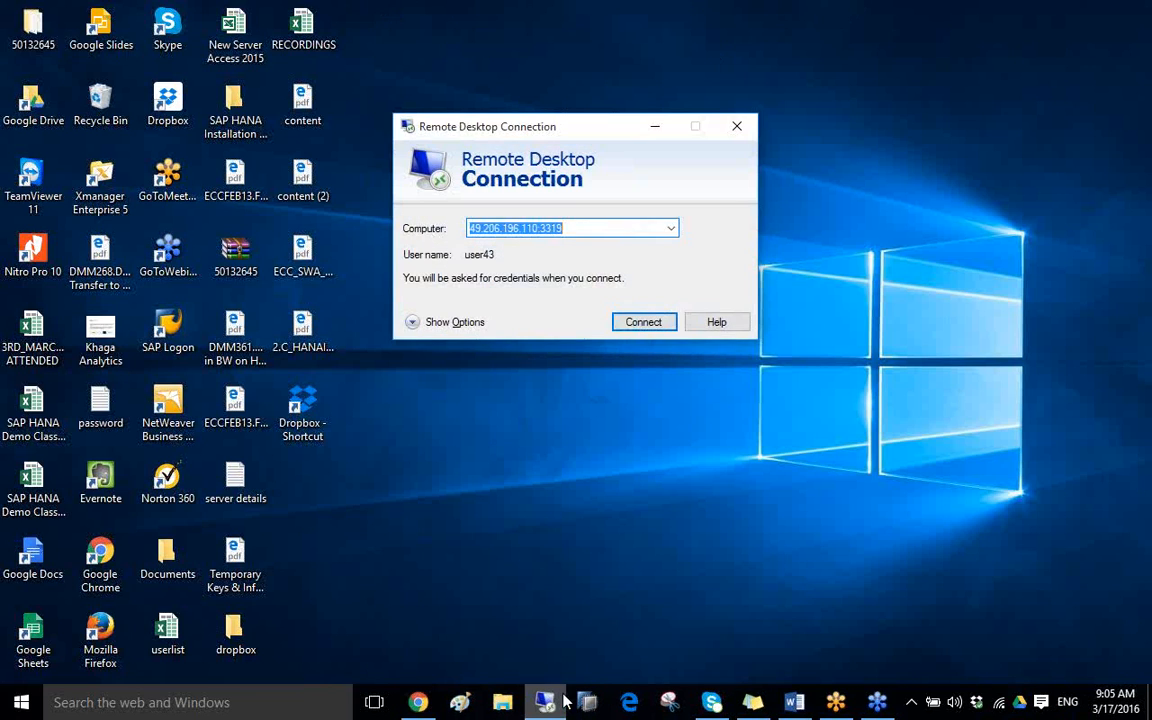
pyautogui.click(646, 322)
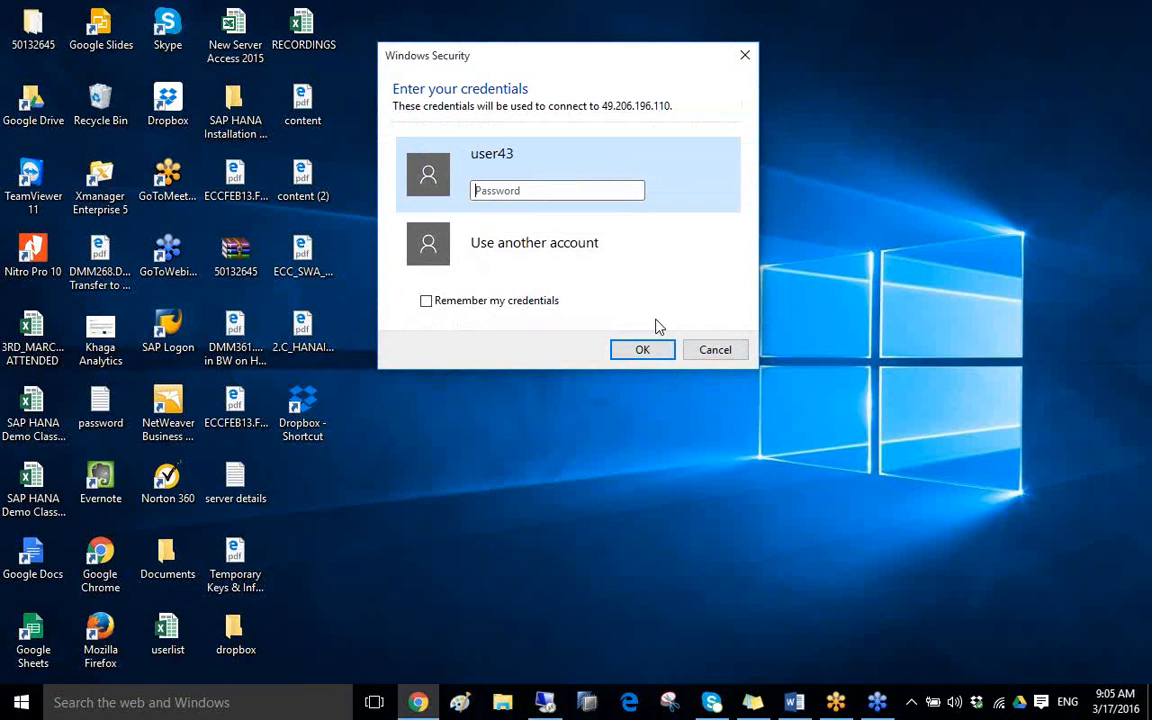
pyautogui.click(525, 192)
pyautogui.press('Return')
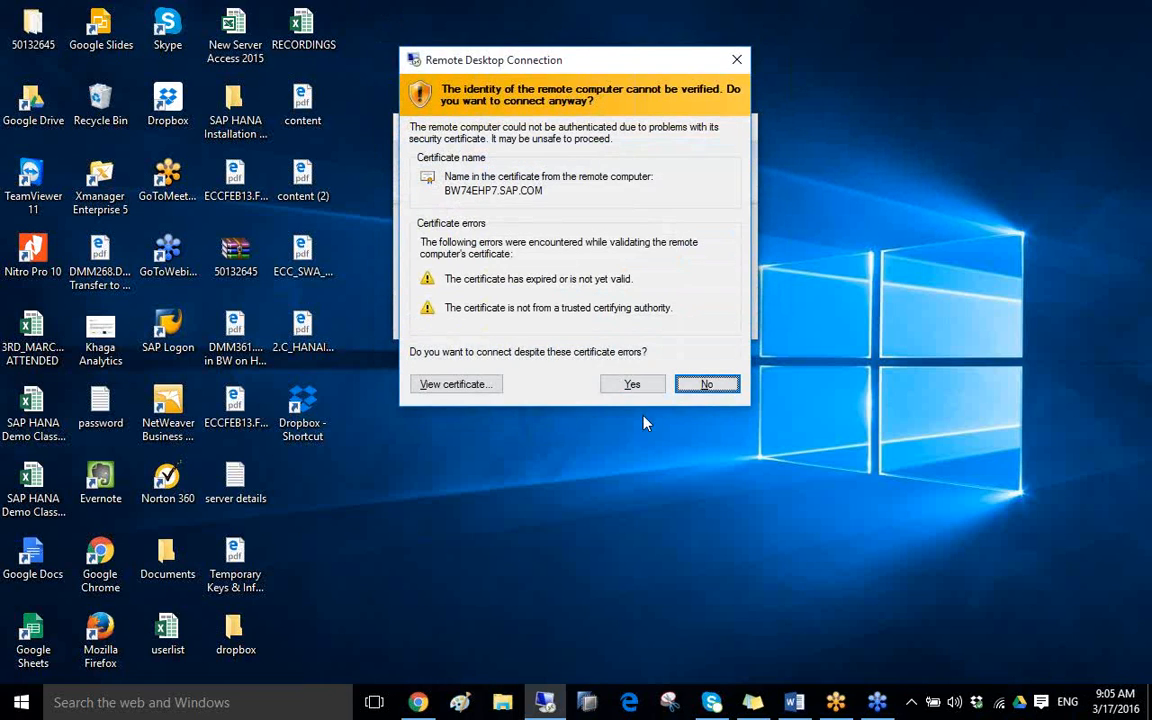
pyautogui.click(640, 385)
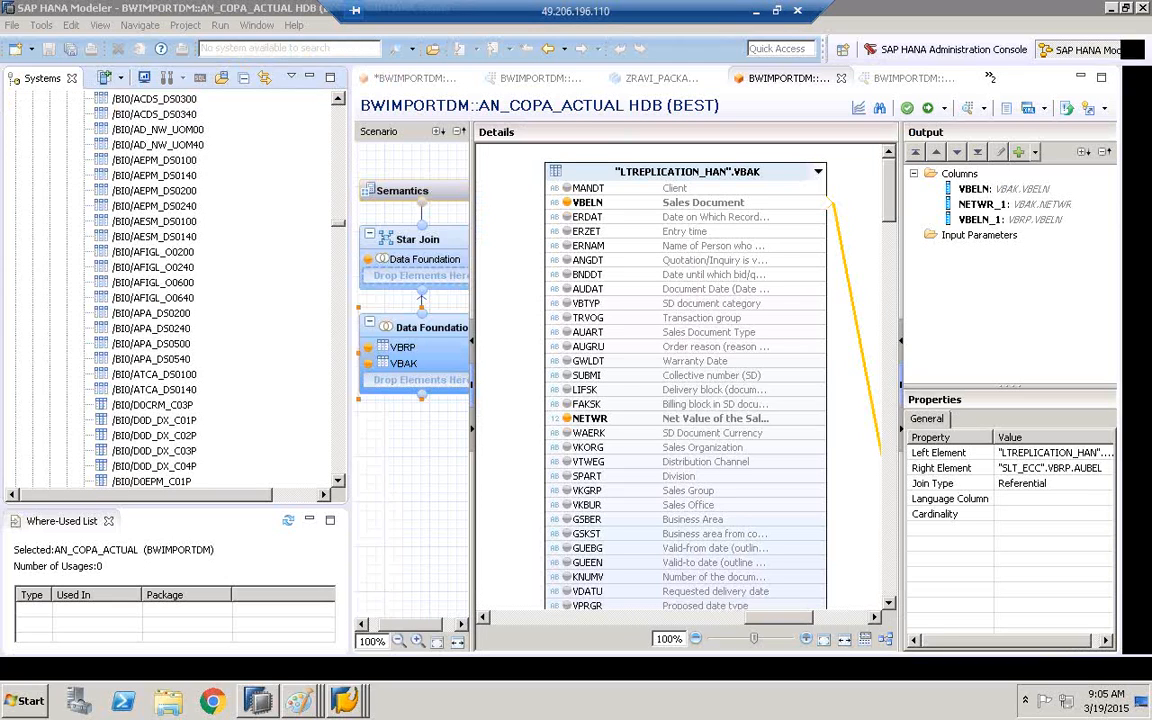
# Switch to SAP Logon 740 and open the logon screen of the SLT_SERVER connection
pyautogui.click(357, 702)
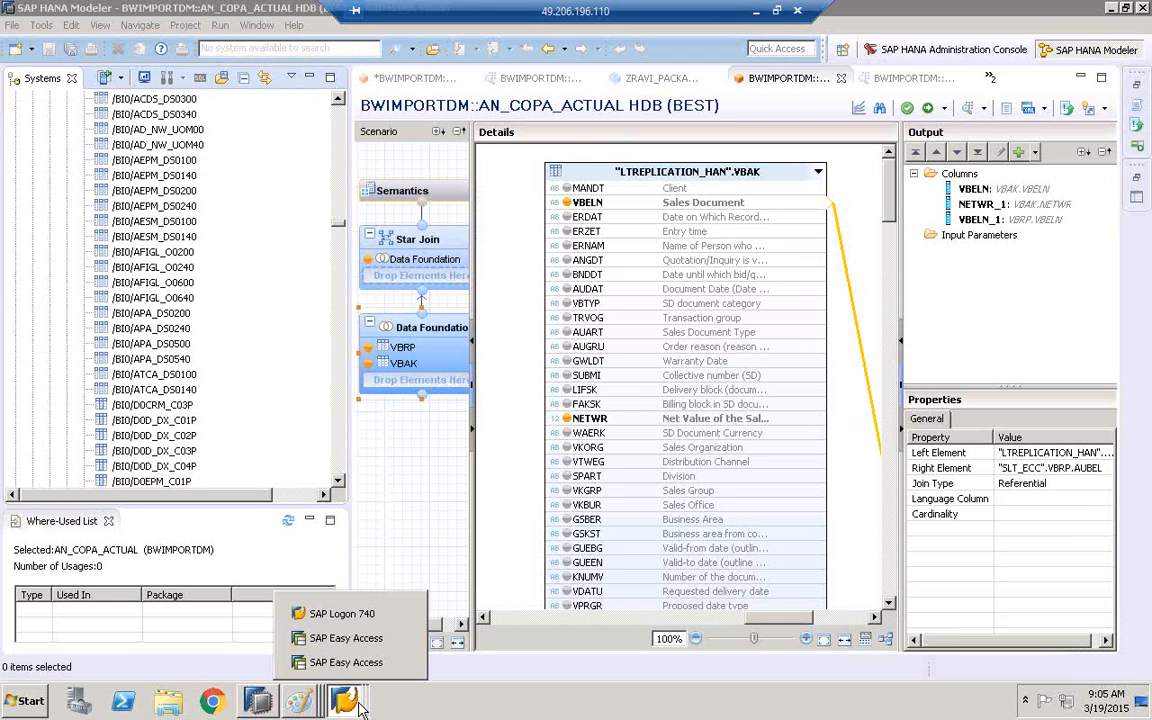
pyautogui.click(340, 614)
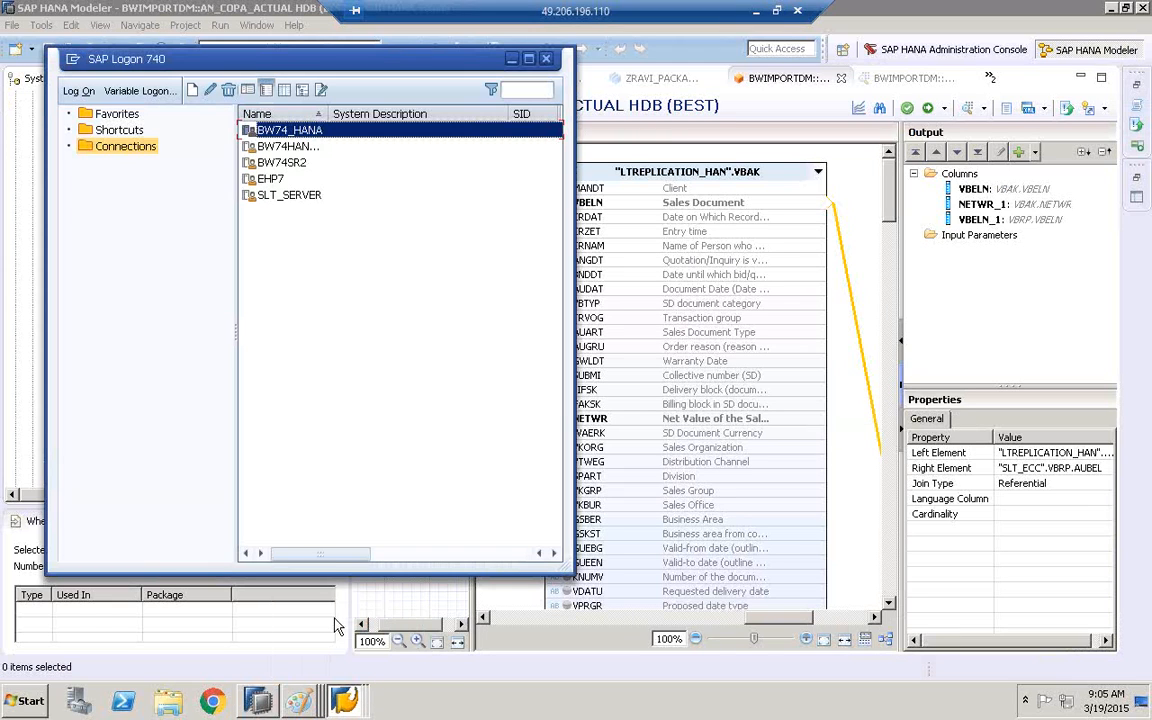
pyautogui.doubleClick(284, 196)
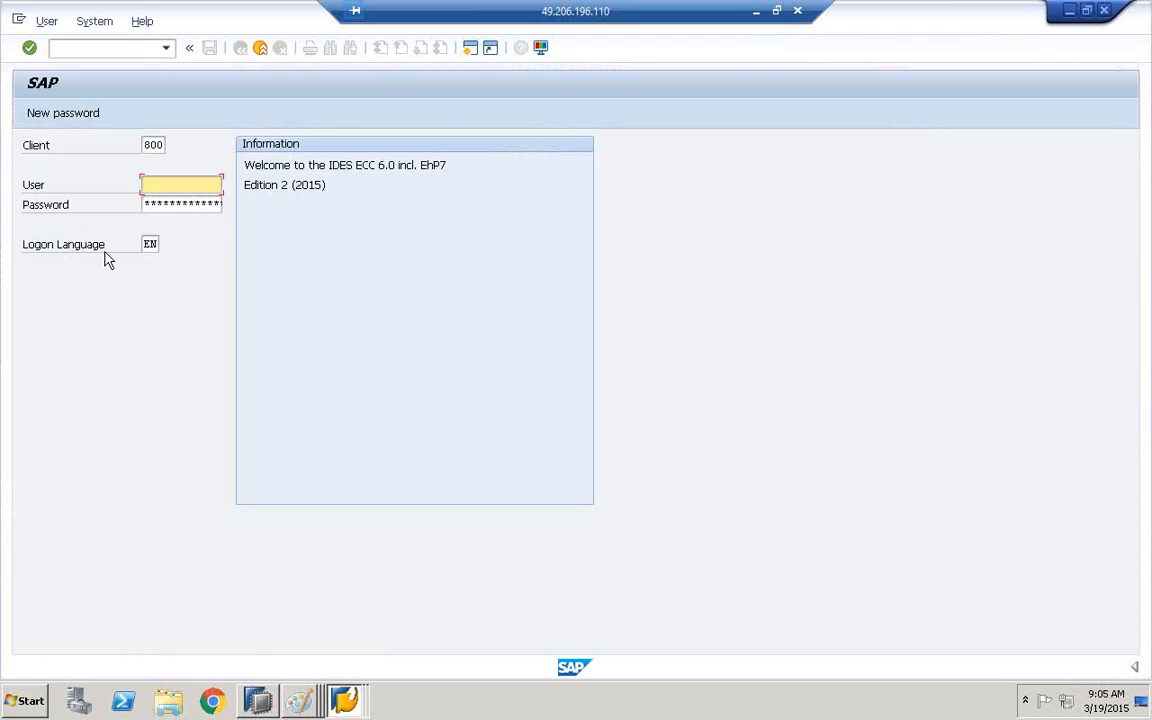
# Log on to client 800 as user best with the account password and logon language en
pyautogui.click(152, 246)
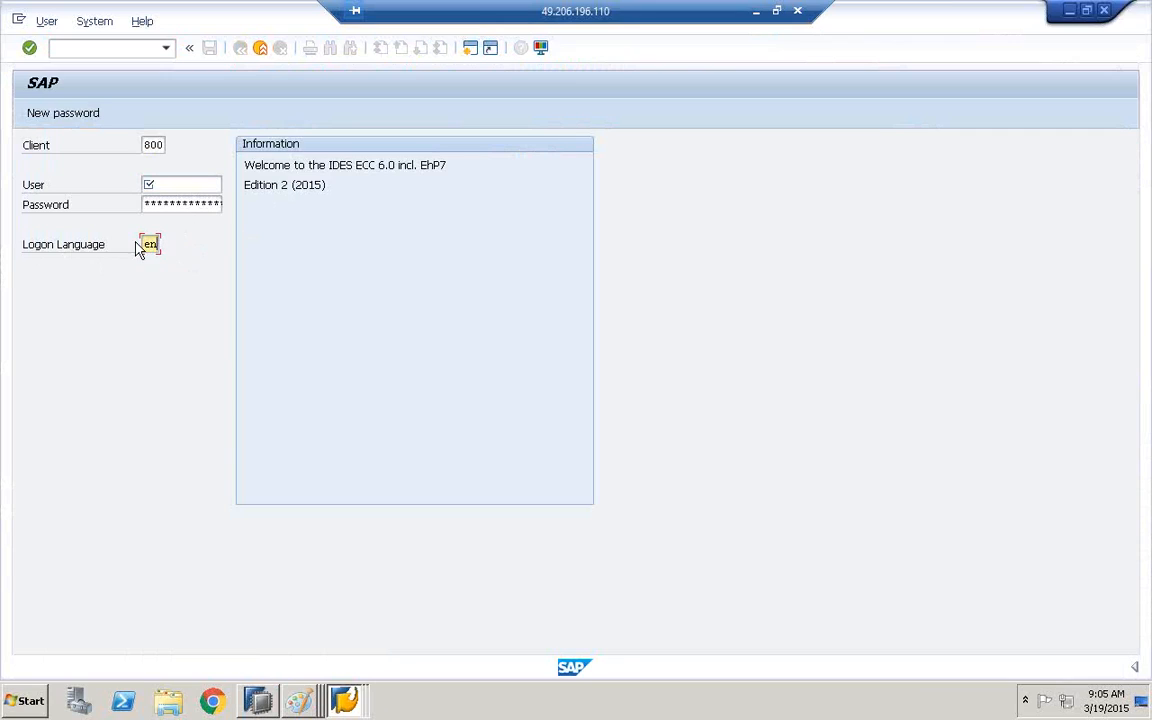
pyautogui.click(172, 185)
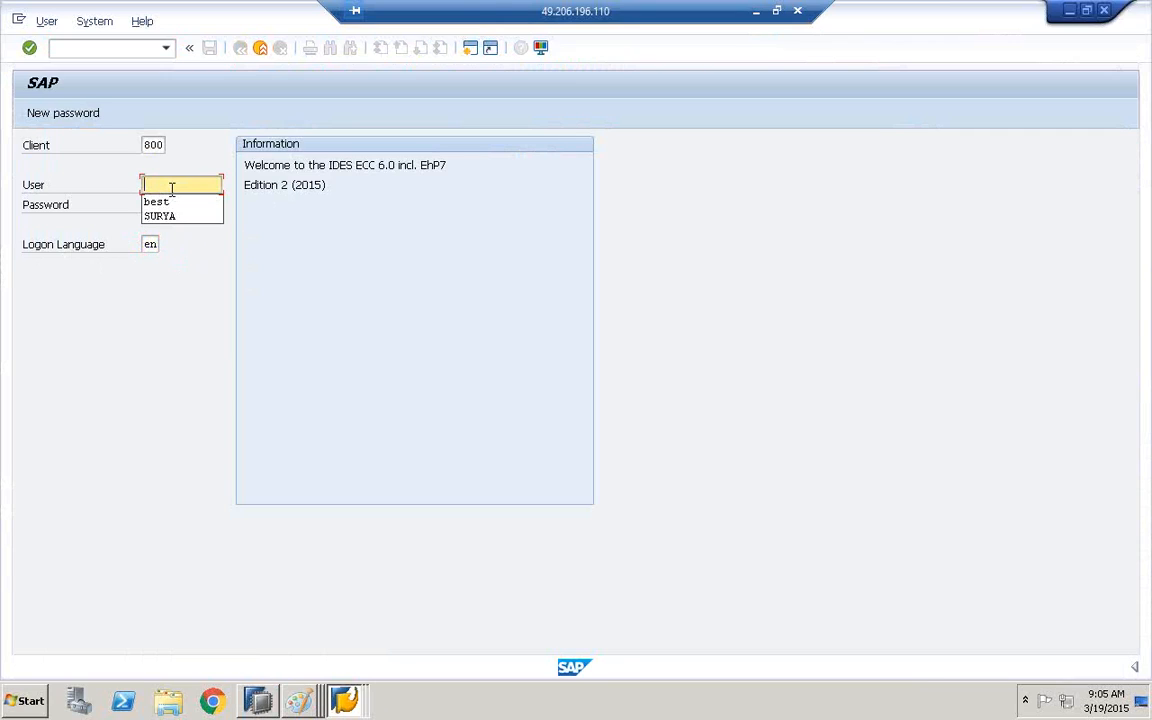
pyautogui.click(168, 202)
pyautogui.click(172, 204)
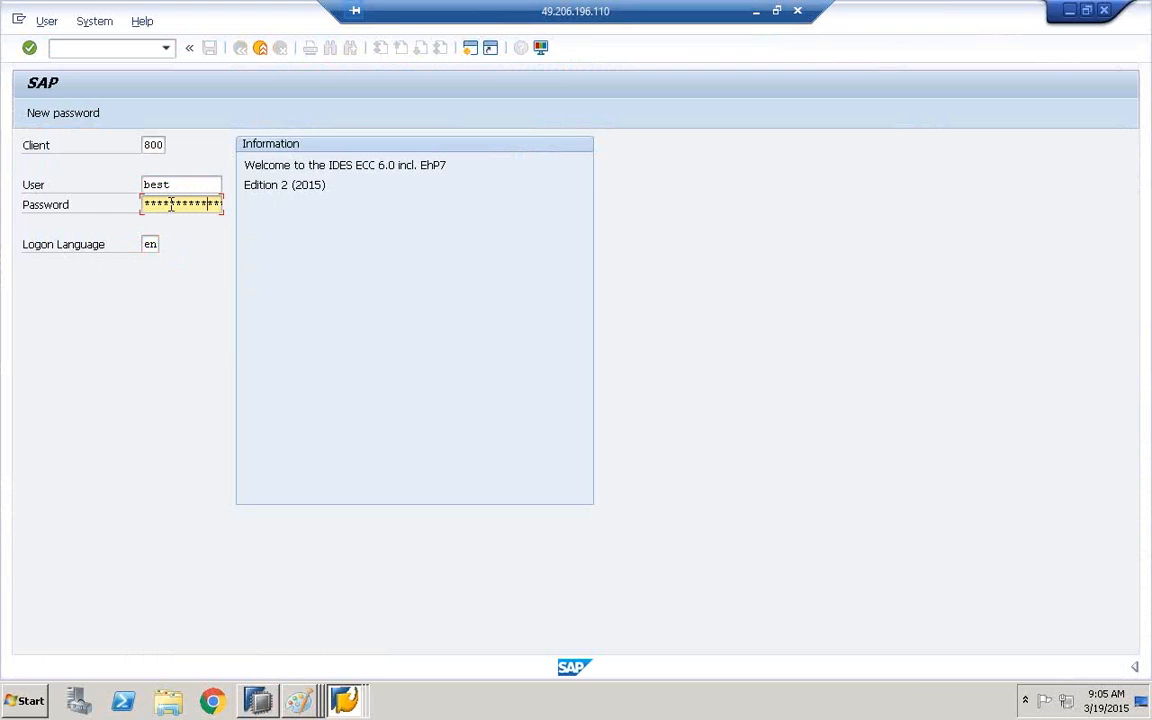
pyautogui.press('Return')
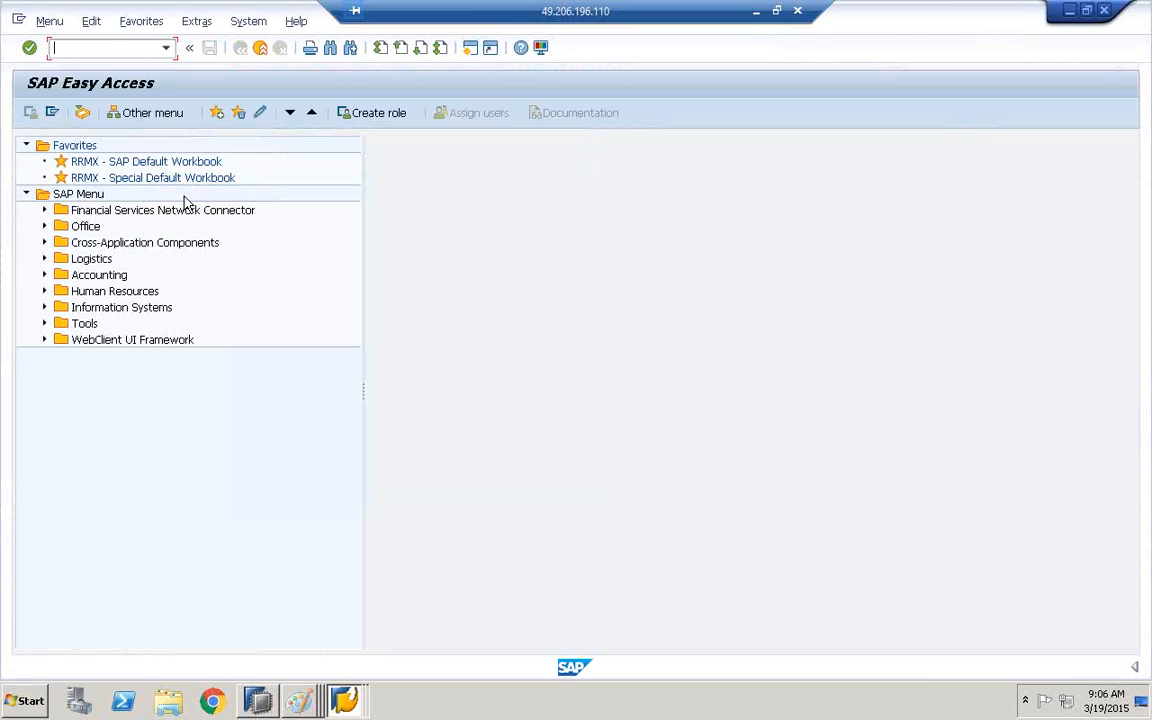
# Log off from the English session and reopen the SLT_SERVER logon screen
pyautogui.click(260, 49)
pyautogui.click(181, 332)
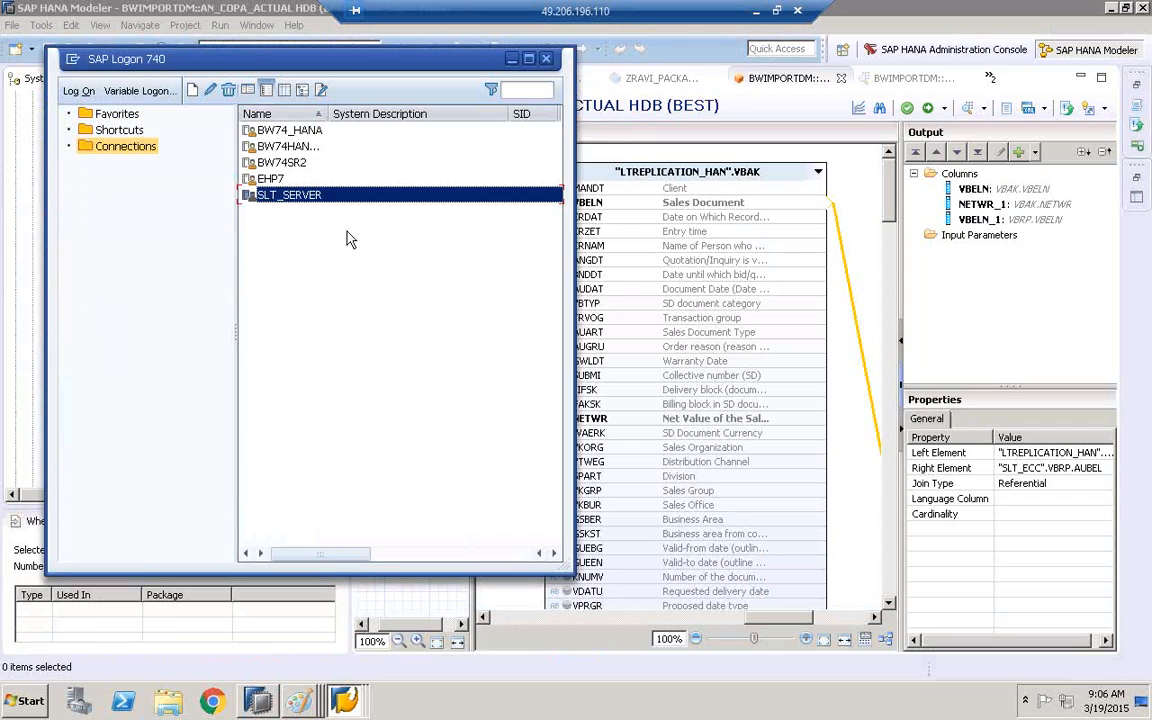
pyautogui.doubleClick(293, 197)
# Log on to client 800 as user best with the account password and logon language de, and close the copyright notice
pyautogui.click(150, 244)
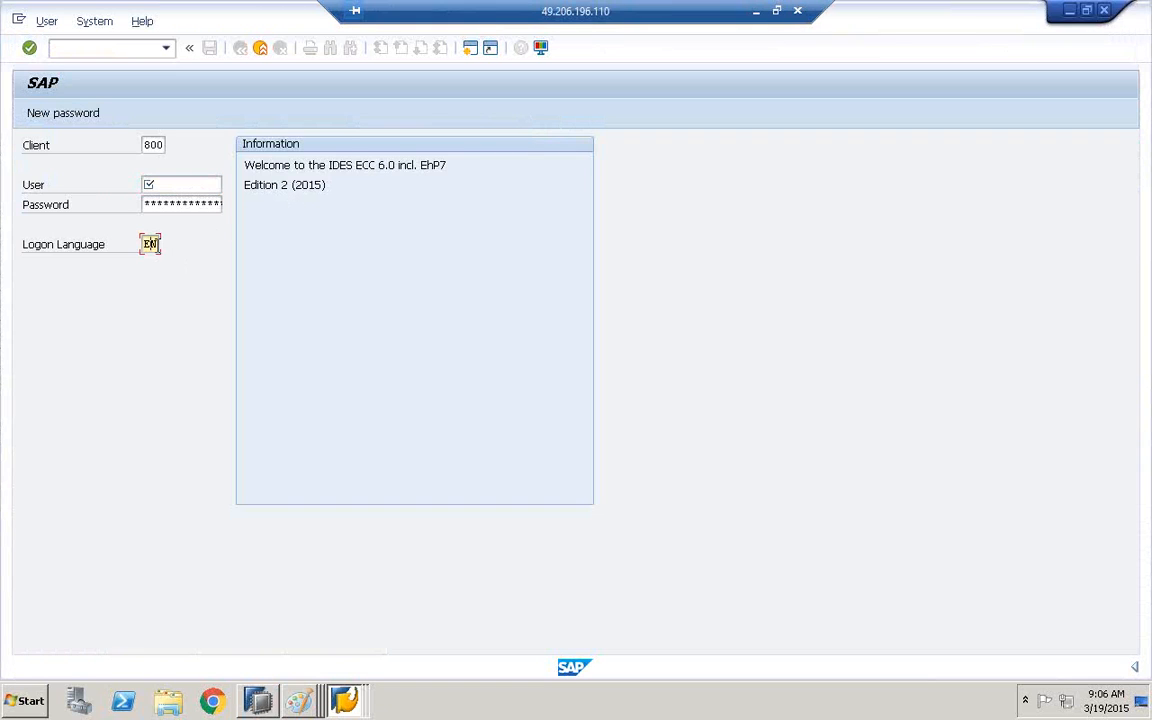
pyautogui.write('E')
pyautogui.write('de')
pyautogui.click(166, 188)
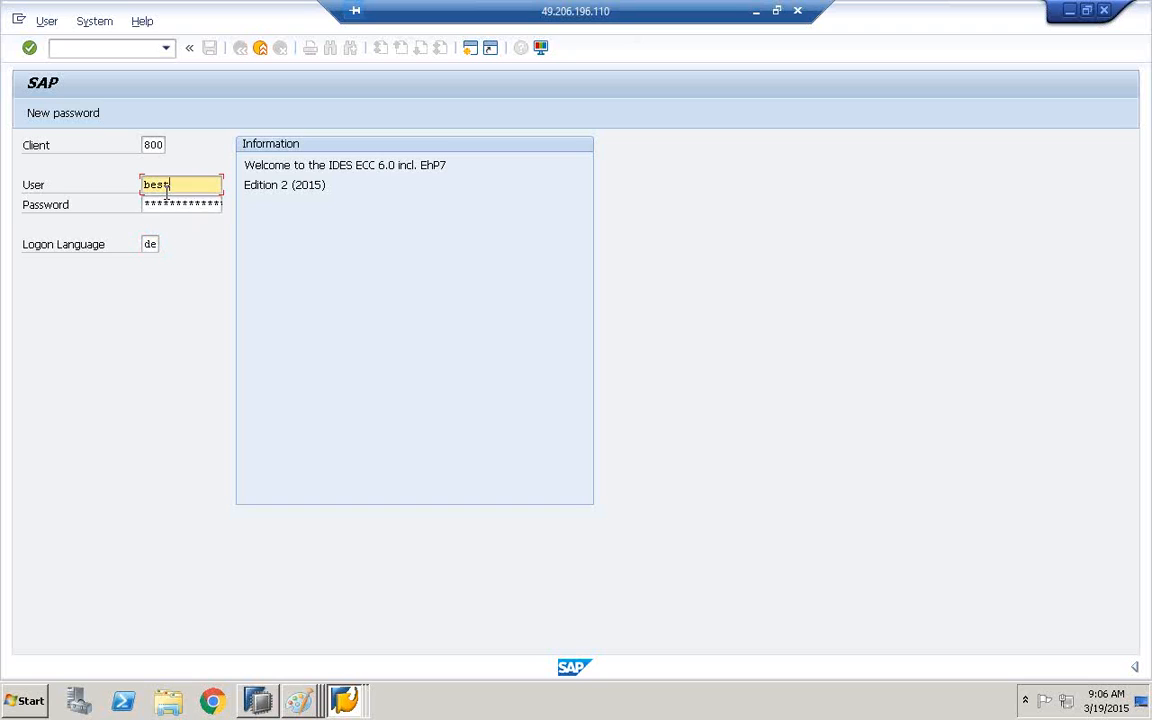
pyautogui.press('Tab')
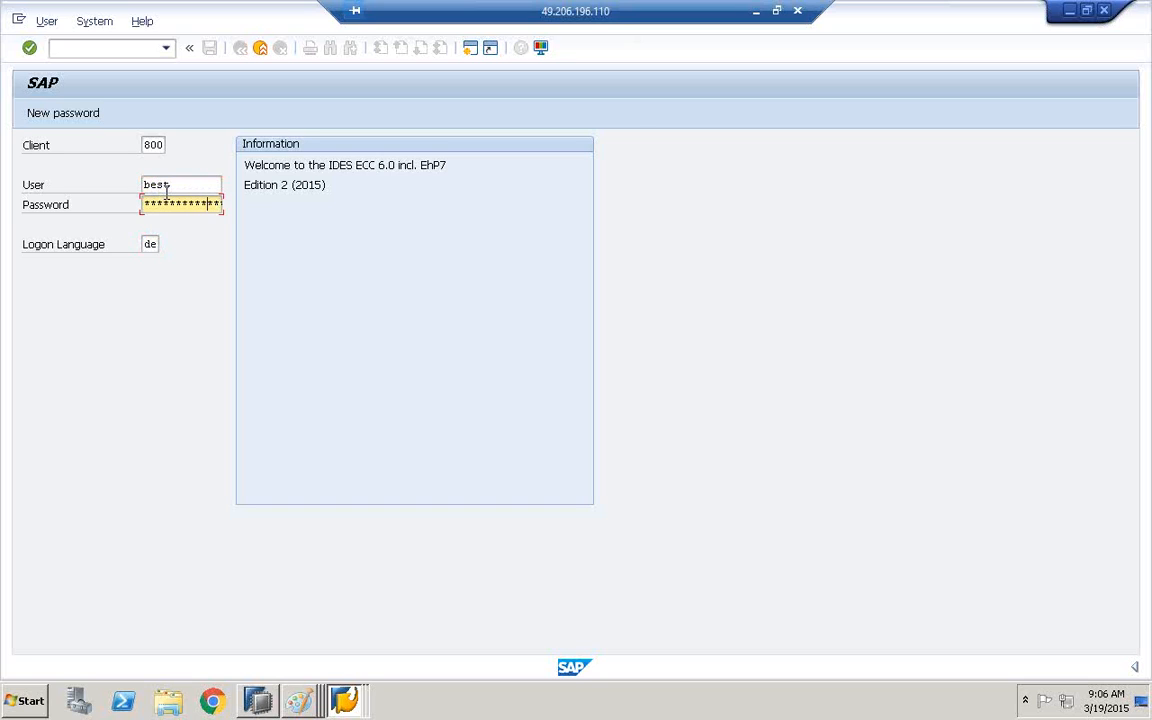
pyautogui.press('Return')
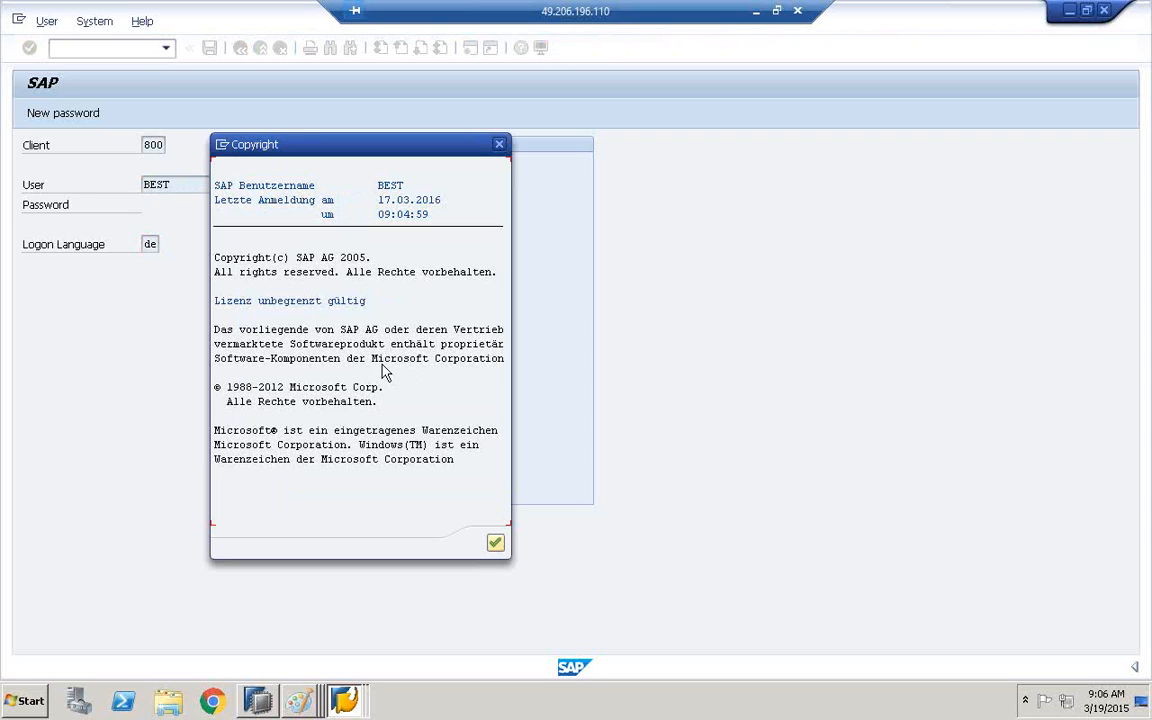
pyautogui.click(494, 542)
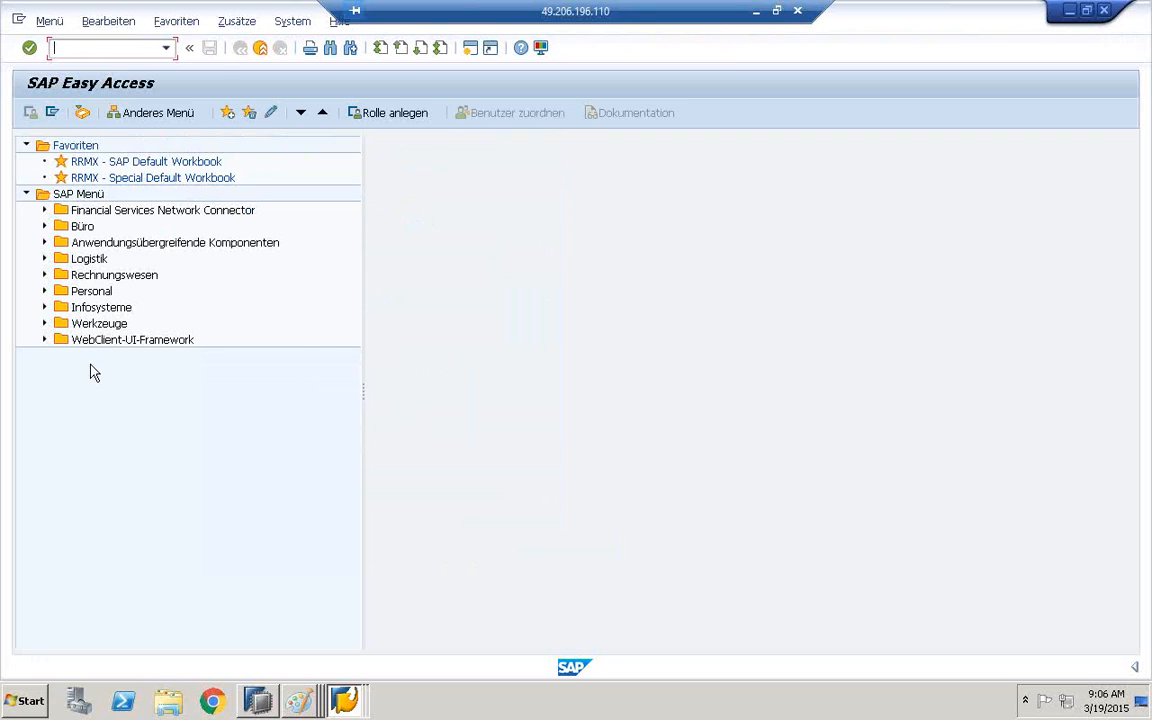
# Log off from the German session and minimize SAP Logon
pyautogui.click(258, 48)
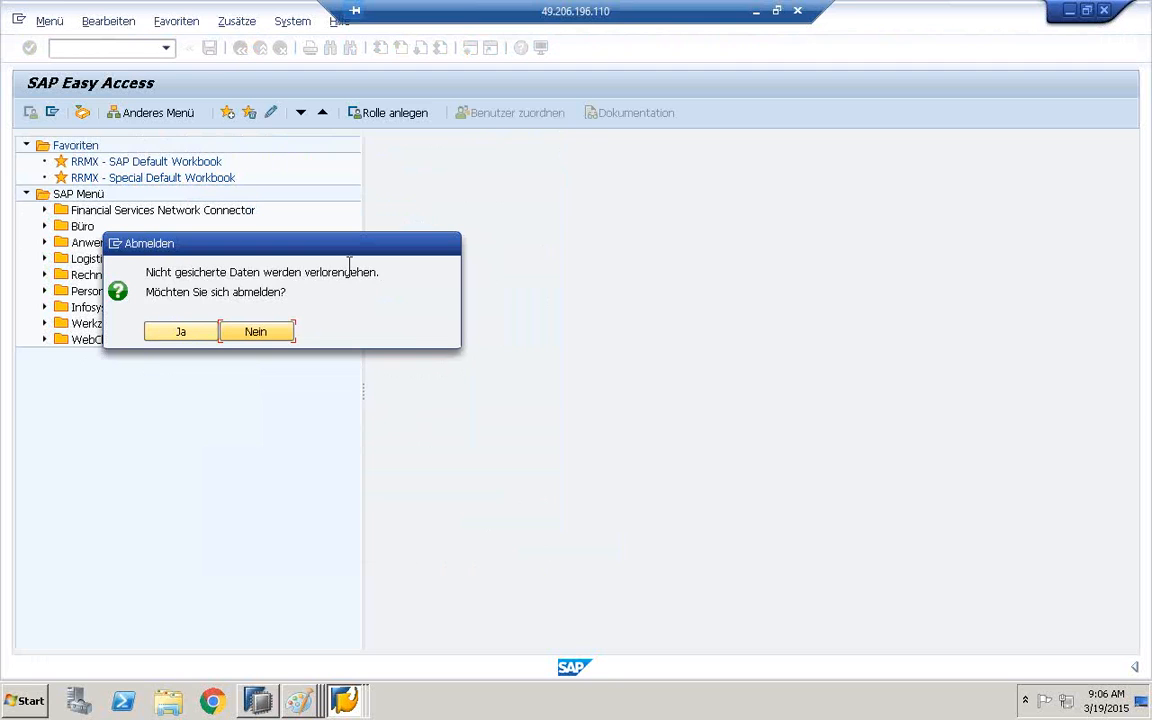
pyautogui.click(182, 333)
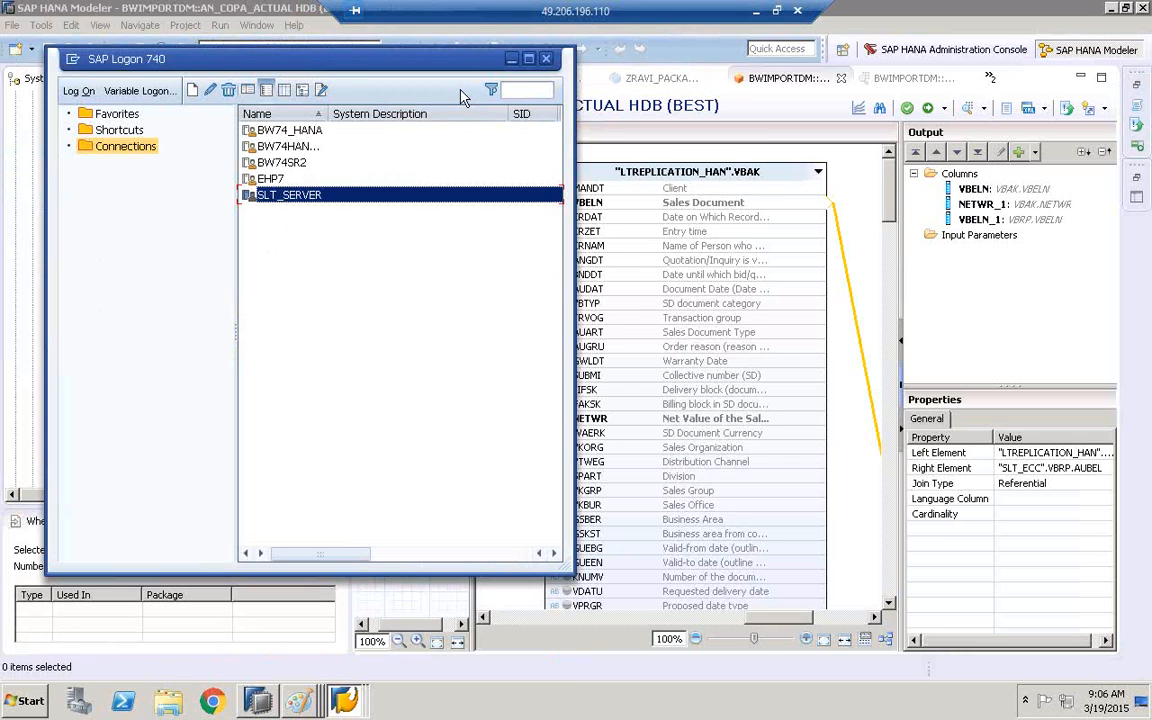
pyautogui.click(511, 58)
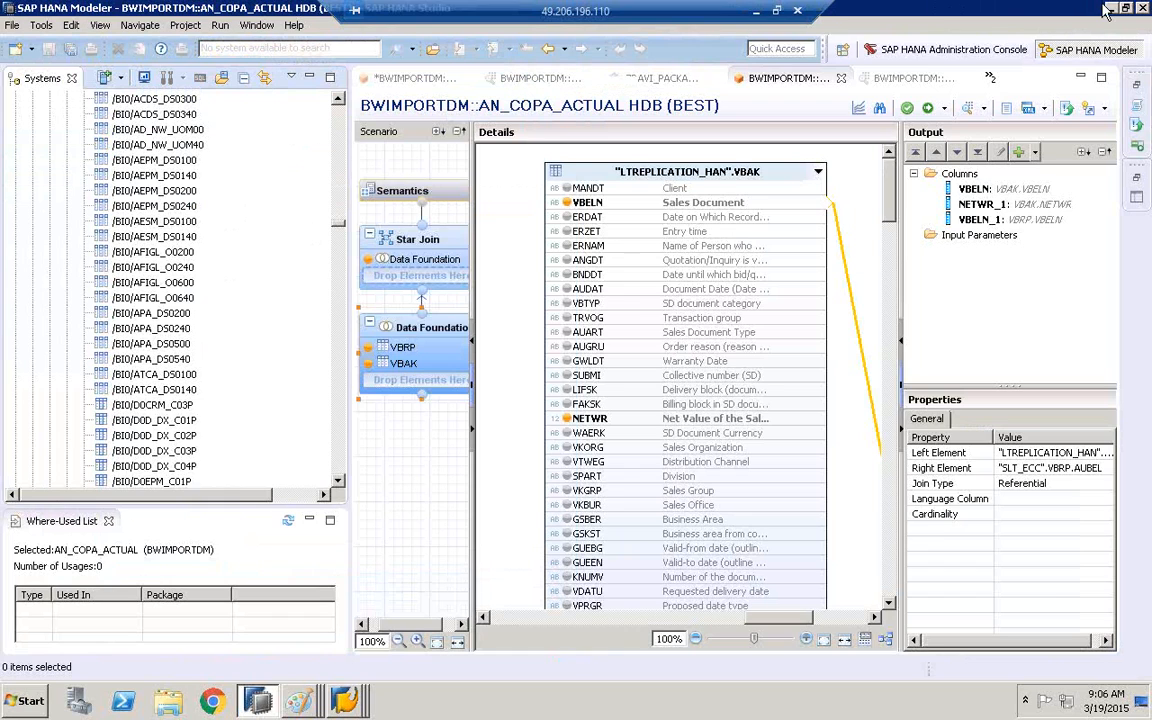
# Minimize SAP HANA Studio and close the System: Status dialogs of both BW systems, minimizing the HDB-based system's window
pyautogui.click(1108, 9)
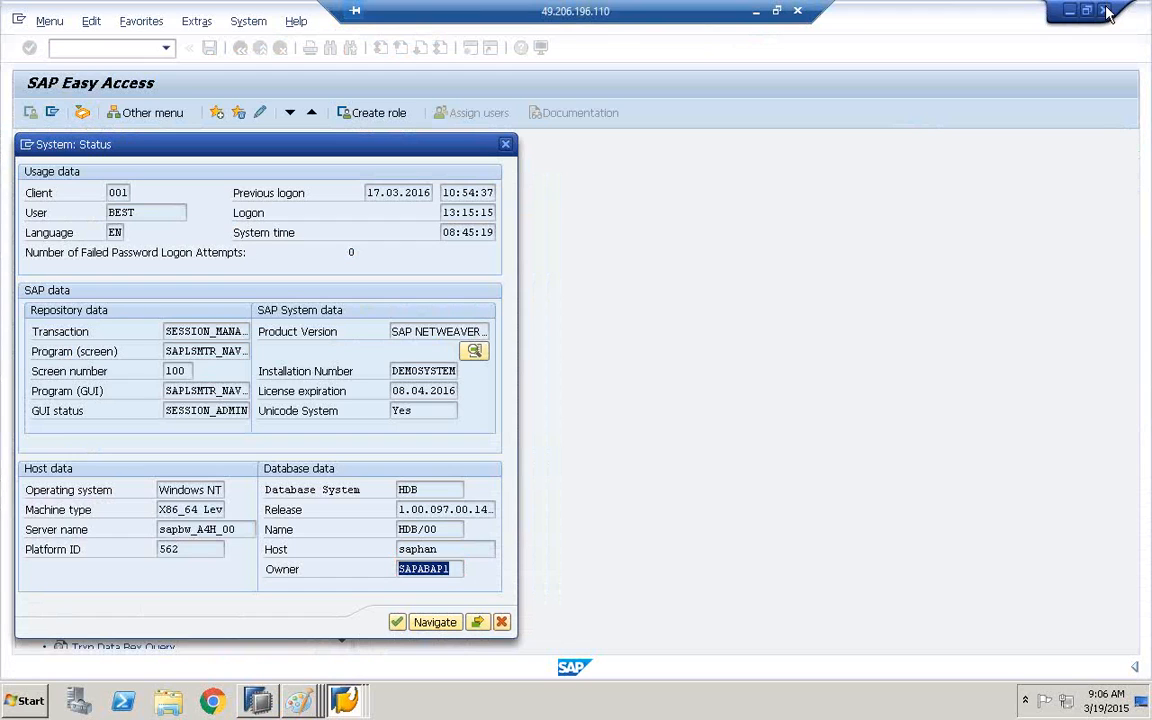
pyautogui.click(506, 145)
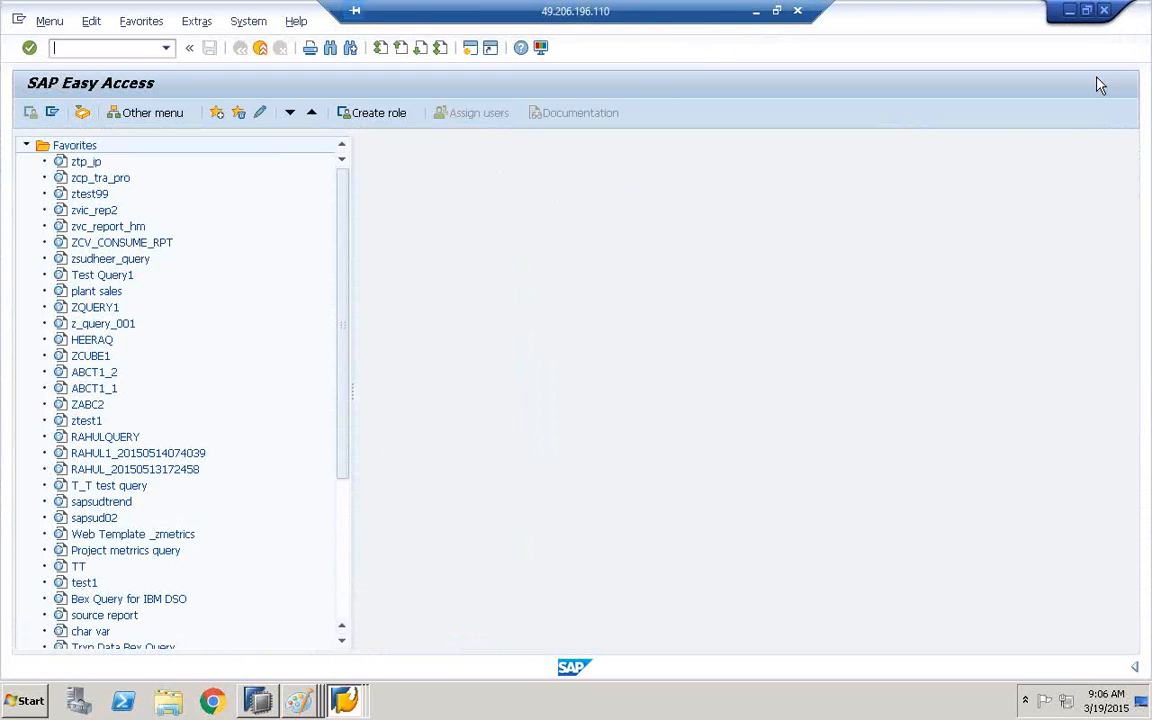
pyautogui.click(1069, 11)
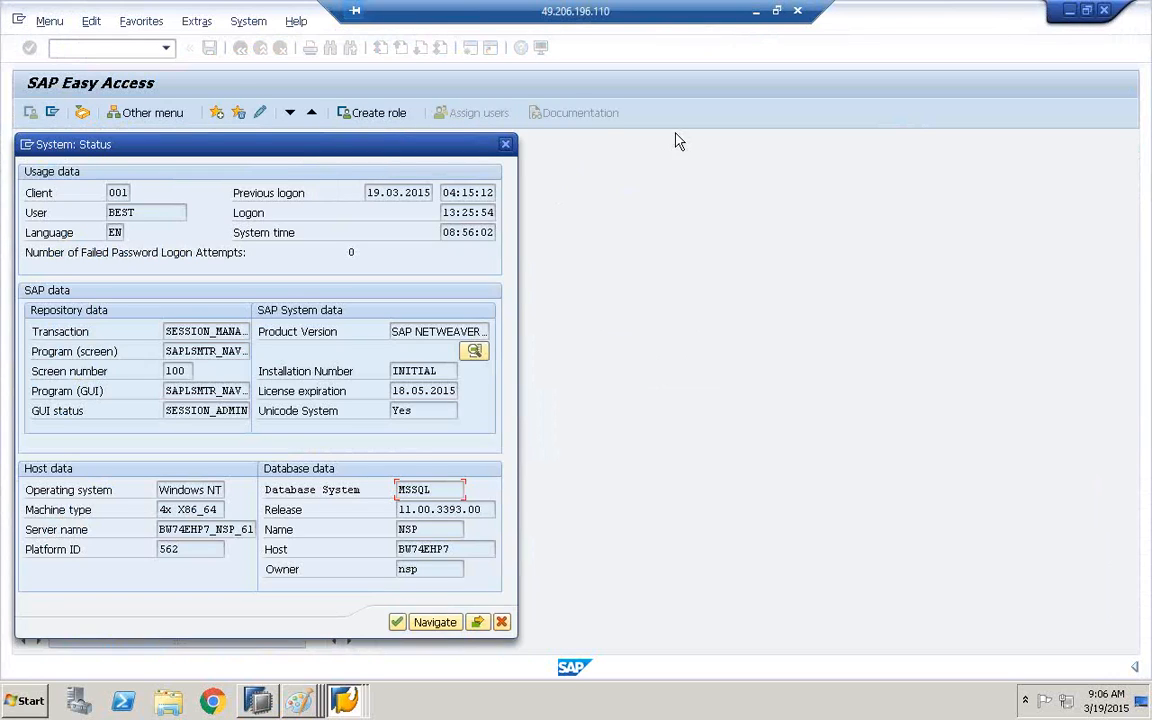
pyautogui.click(506, 146)
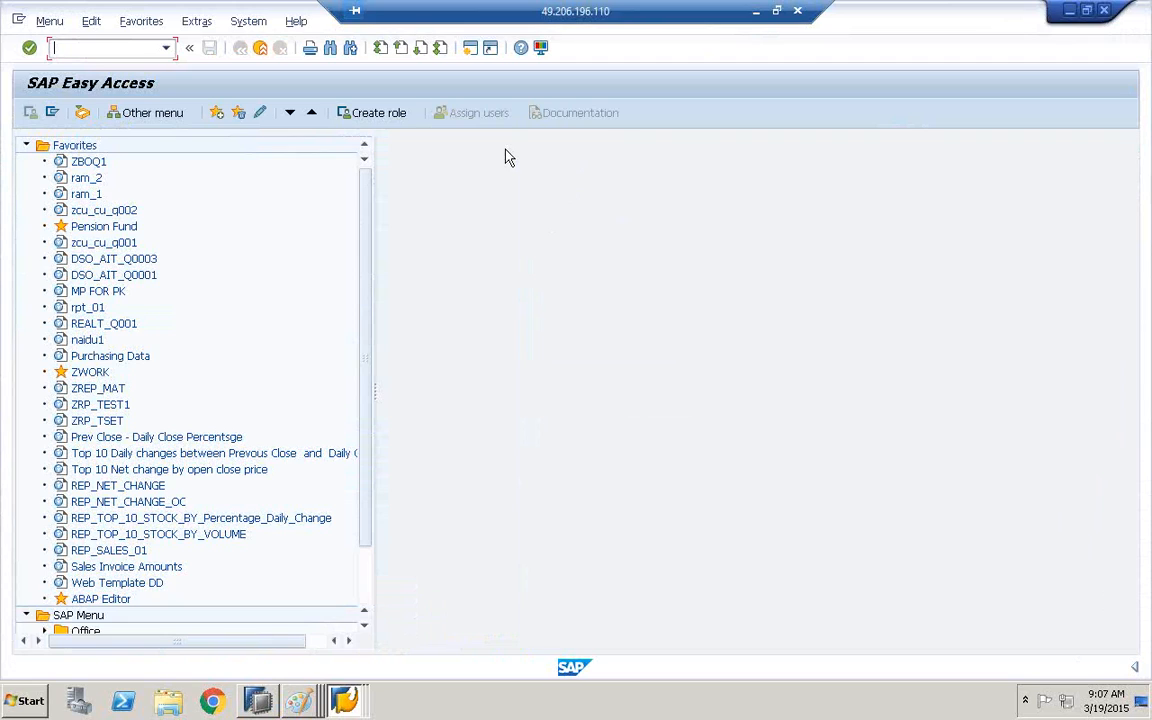
# Switch to SAP HANA Studio and open the properties of the HDB (BEST) system
pyautogui.click(262, 699)
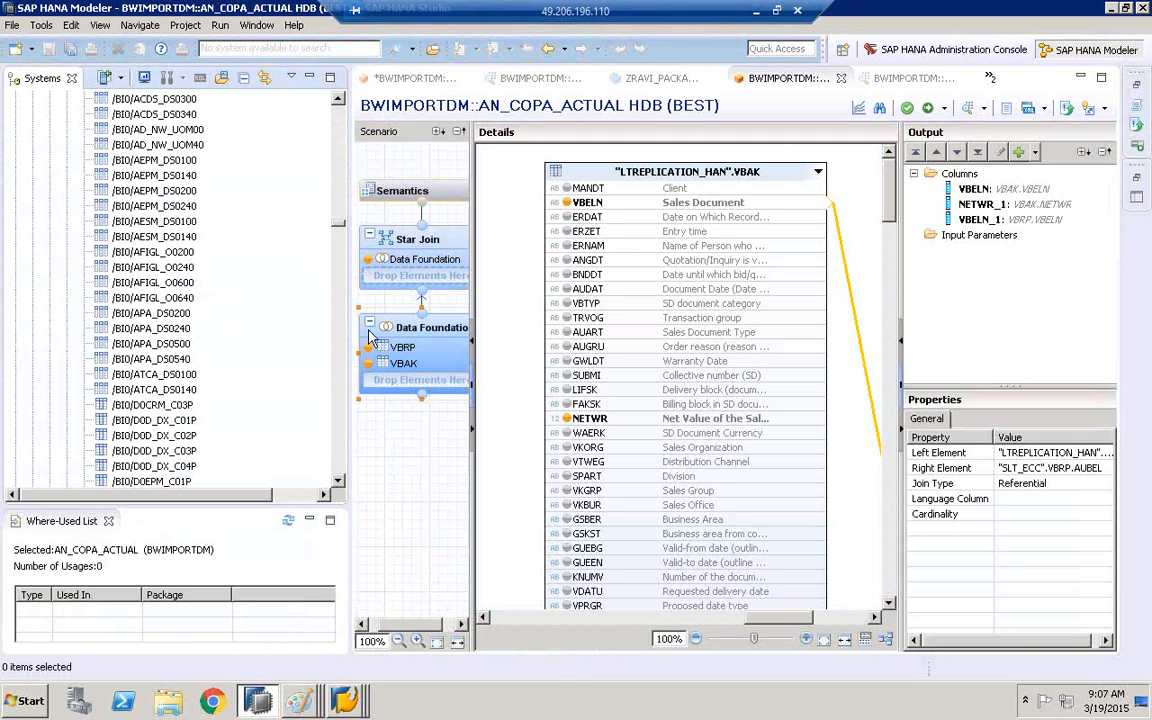
pyautogui.moveTo(338, 223); pyautogui.dragTo(345, 95)
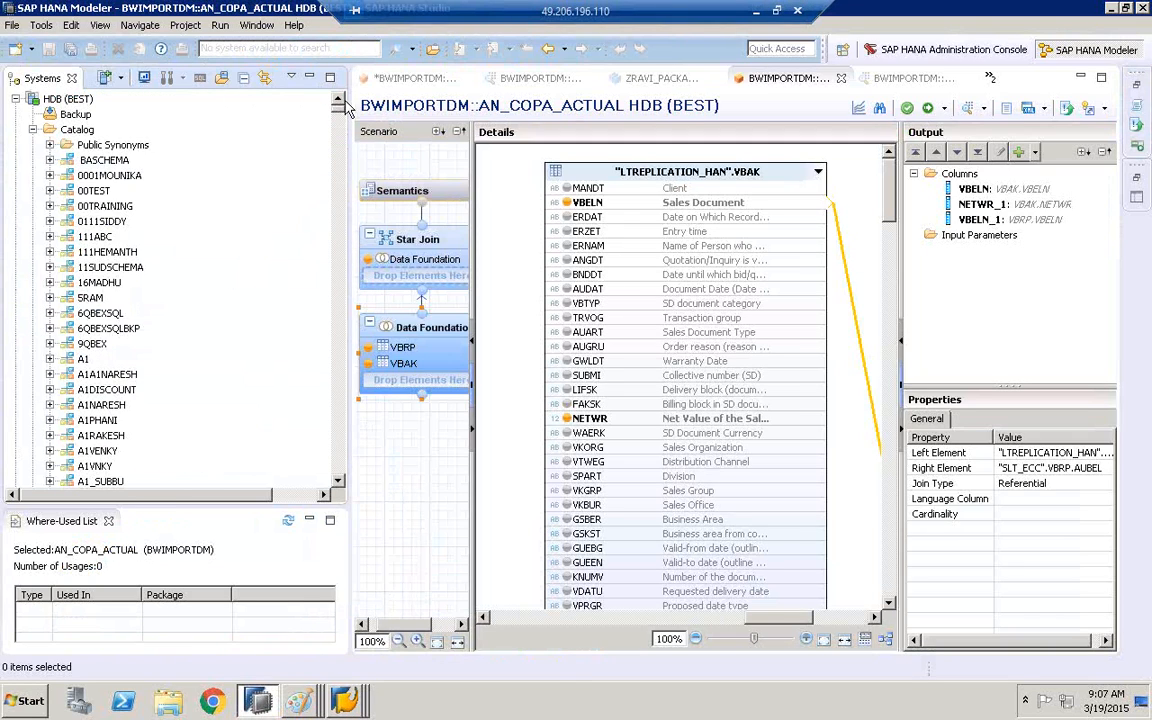
pyautogui.click(62, 99)
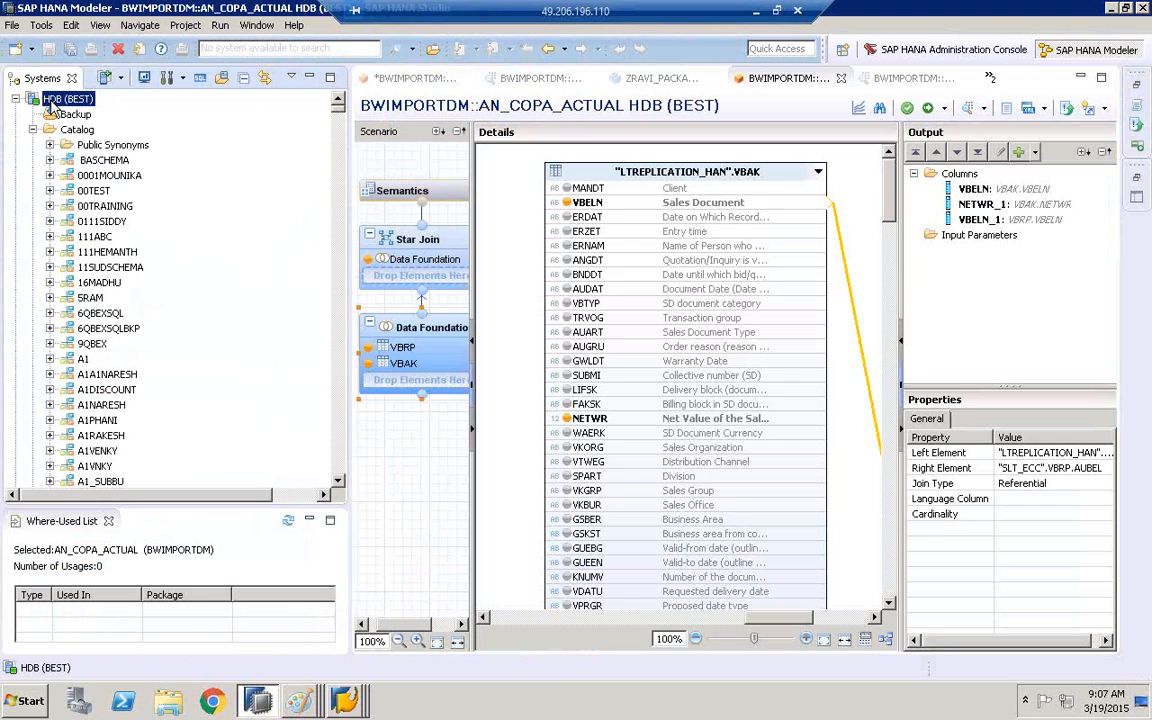
pyautogui.rightClick(55, 105)
pyautogui.click(90, 300)
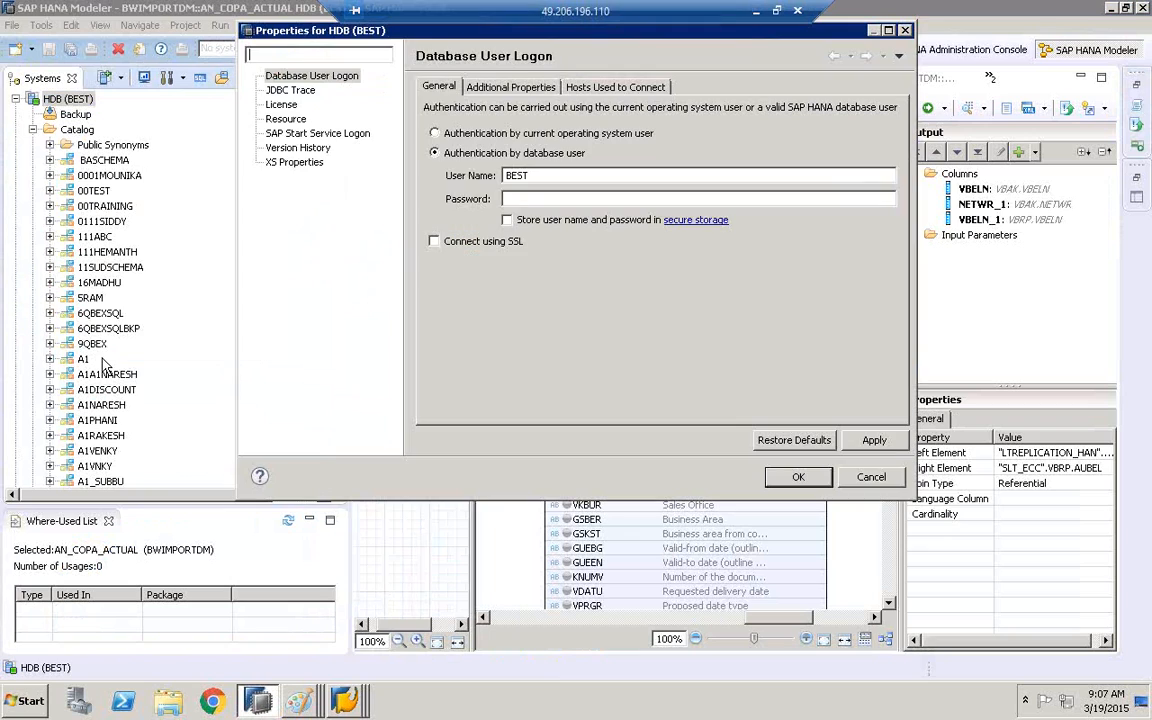
# Examine the Locale choices in the system's additional connection properties and close the dialog with English (United States) selected
pyautogui.click(511, 87)
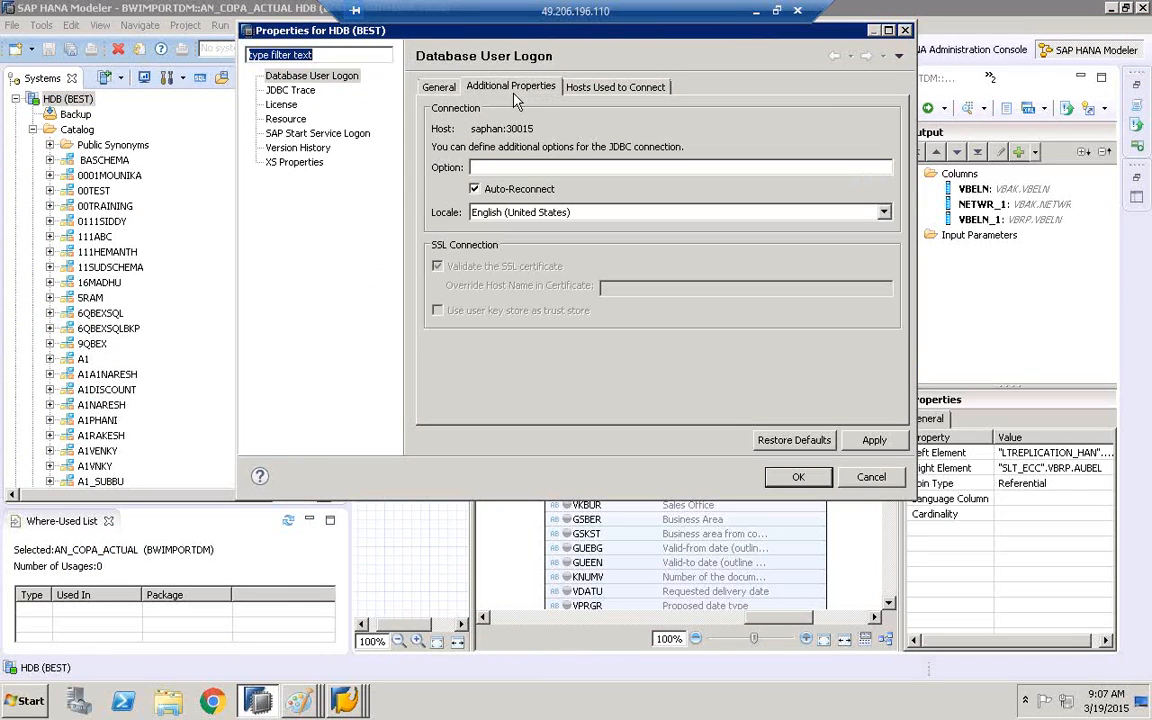
pyautogui.click(475, 212)
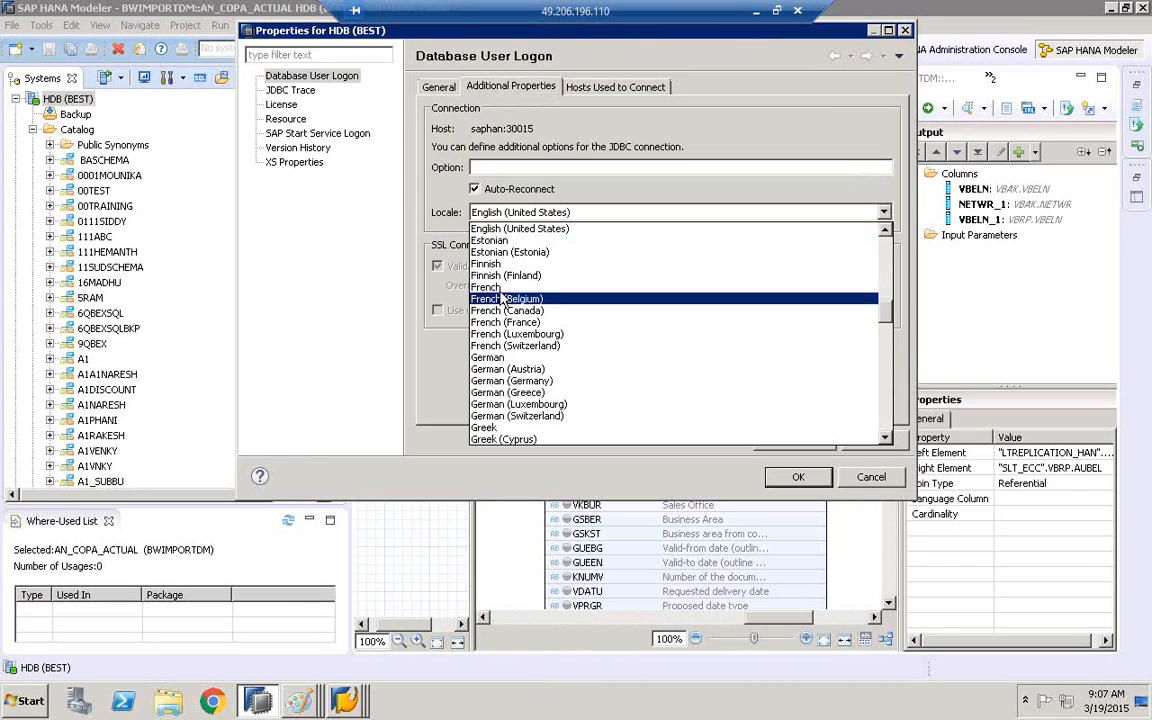
pyautogui.click(465, 201)
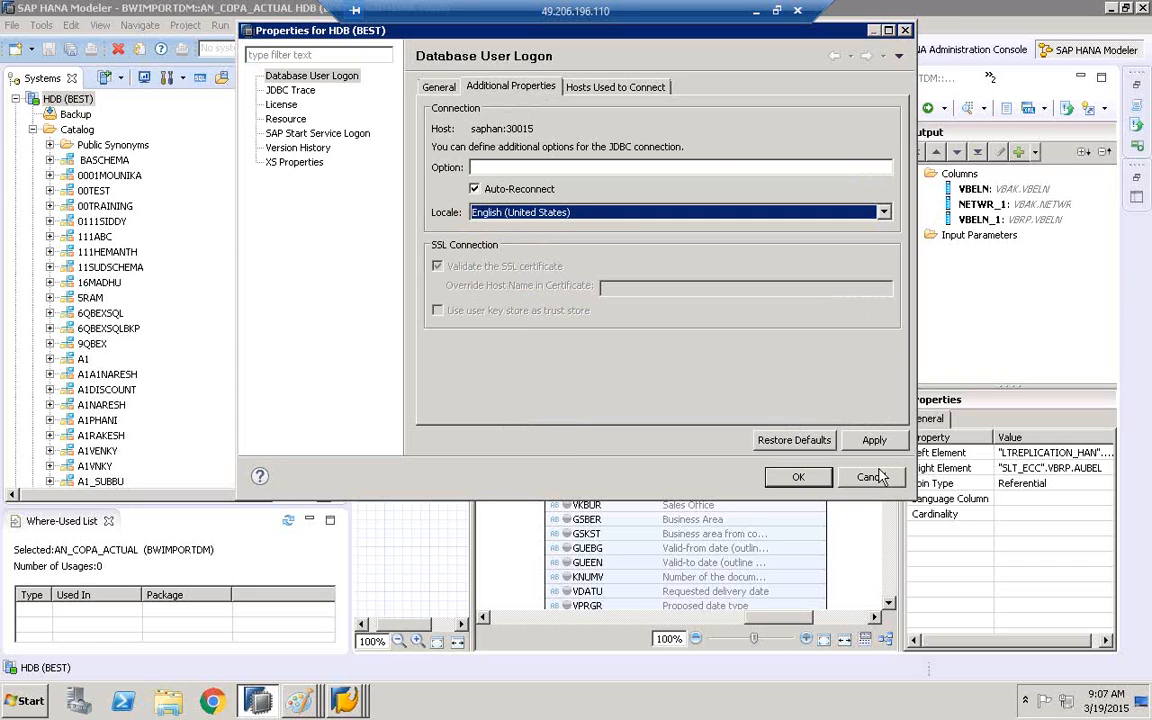
pyautogui.click(798, 476)
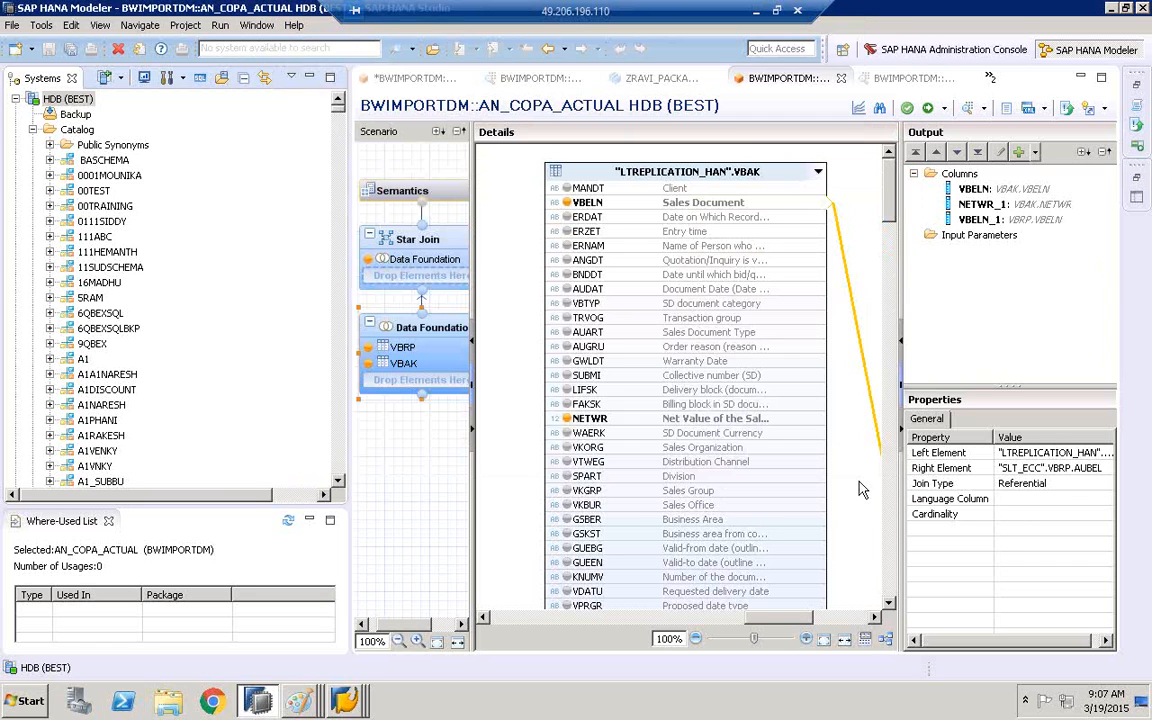
pyautogui.click(1112, 9)
pyautogui.click(258, 702)
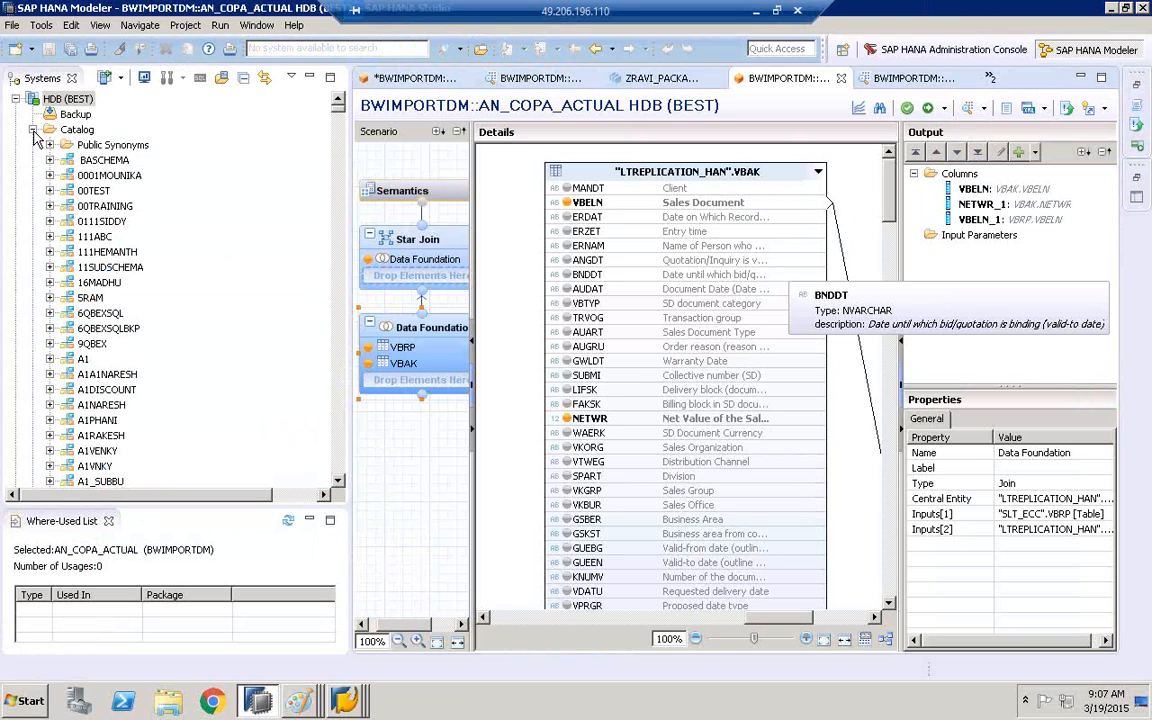
pyautogui.click(775, 14)
pyautogui.doubleClick(748, 50)
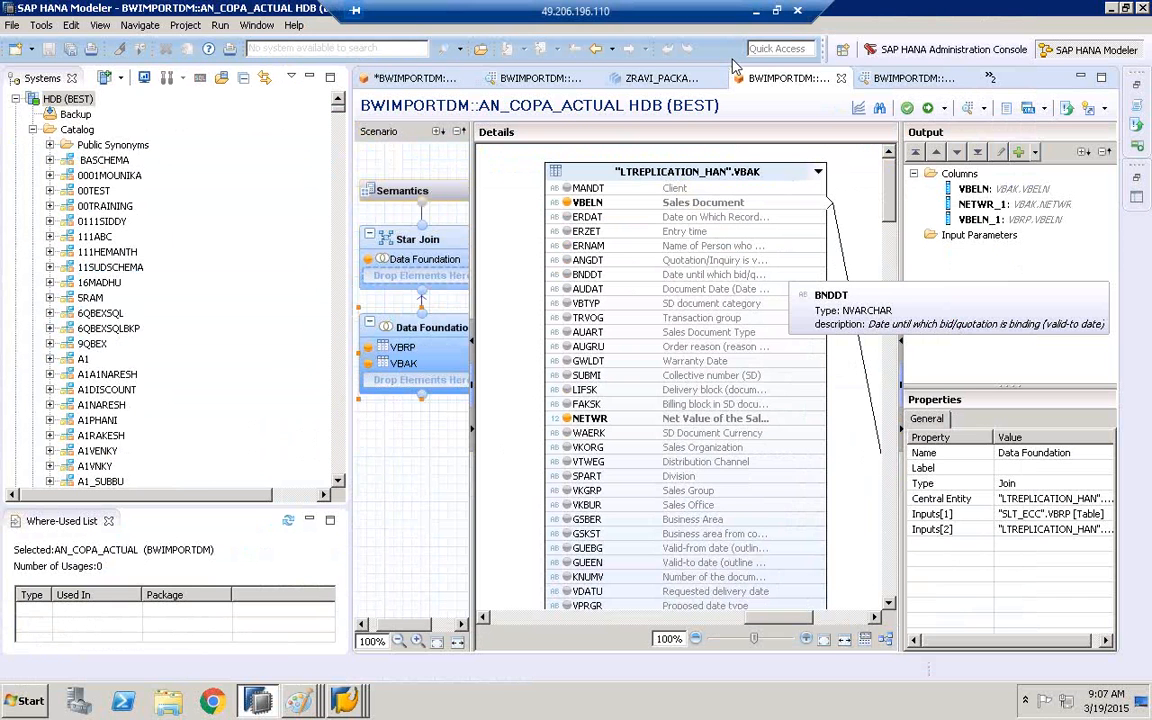
pyautogui.click(776, 11)
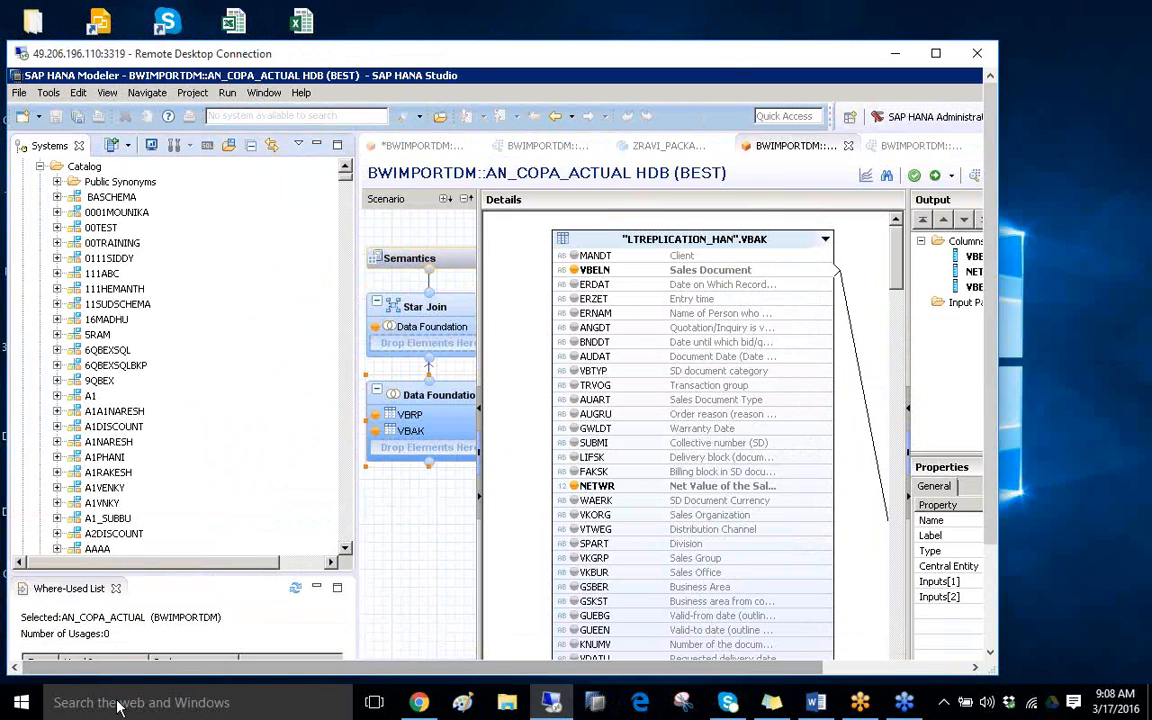
pyautogui.doubleClick(470, 53)
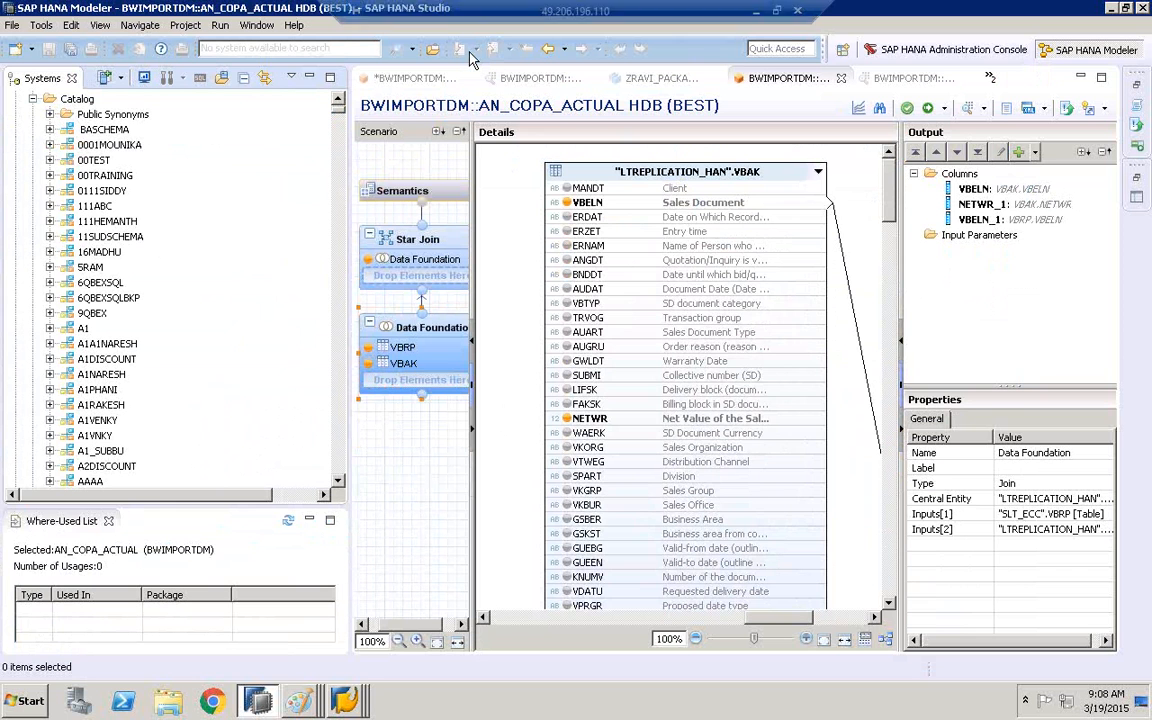
# Search the Content folder for at_customer and open the AT_CUSTOMER view from the HANA999 package
pyautogui.click(33, 99)
pyautogui.click(33, 131)
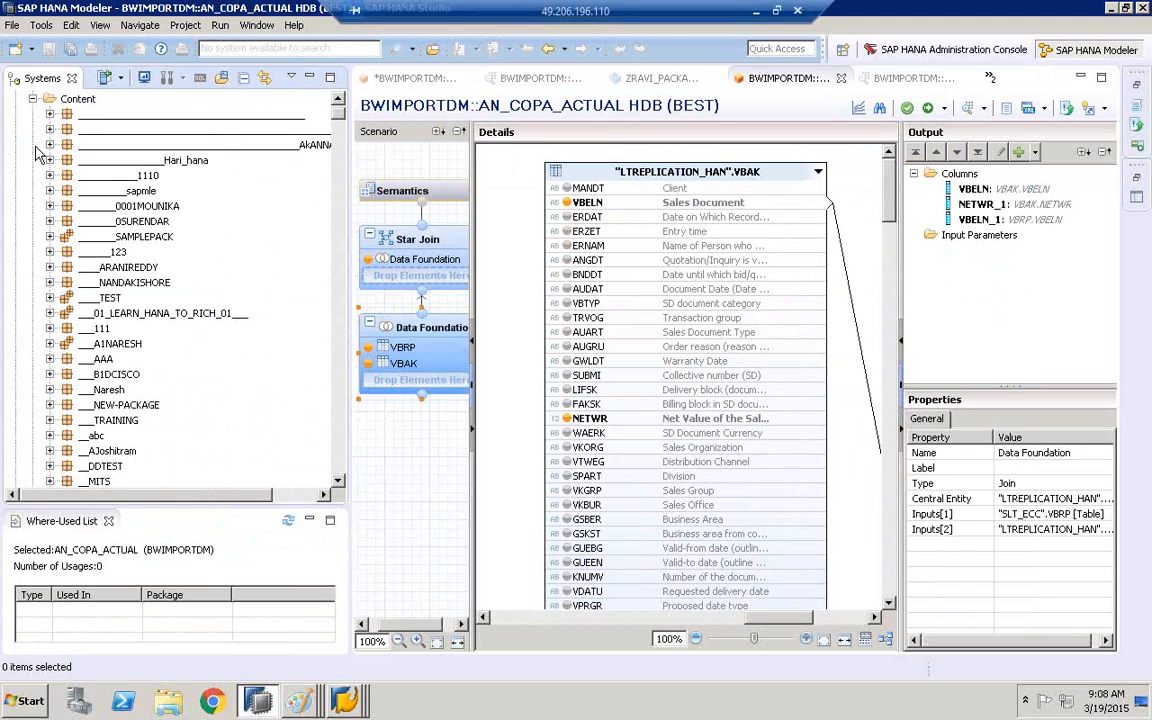
pyautogui.click(75, 102)
pyautogui.rightClick(75, 110)
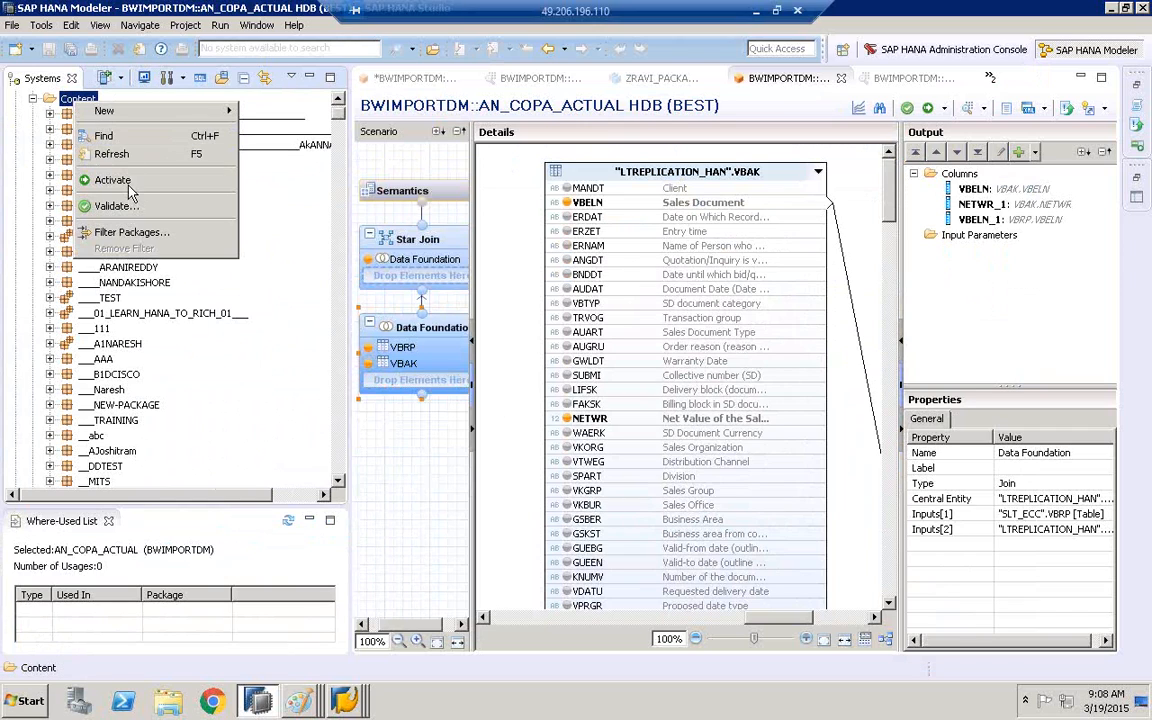
pyautogui.click(118, 137)
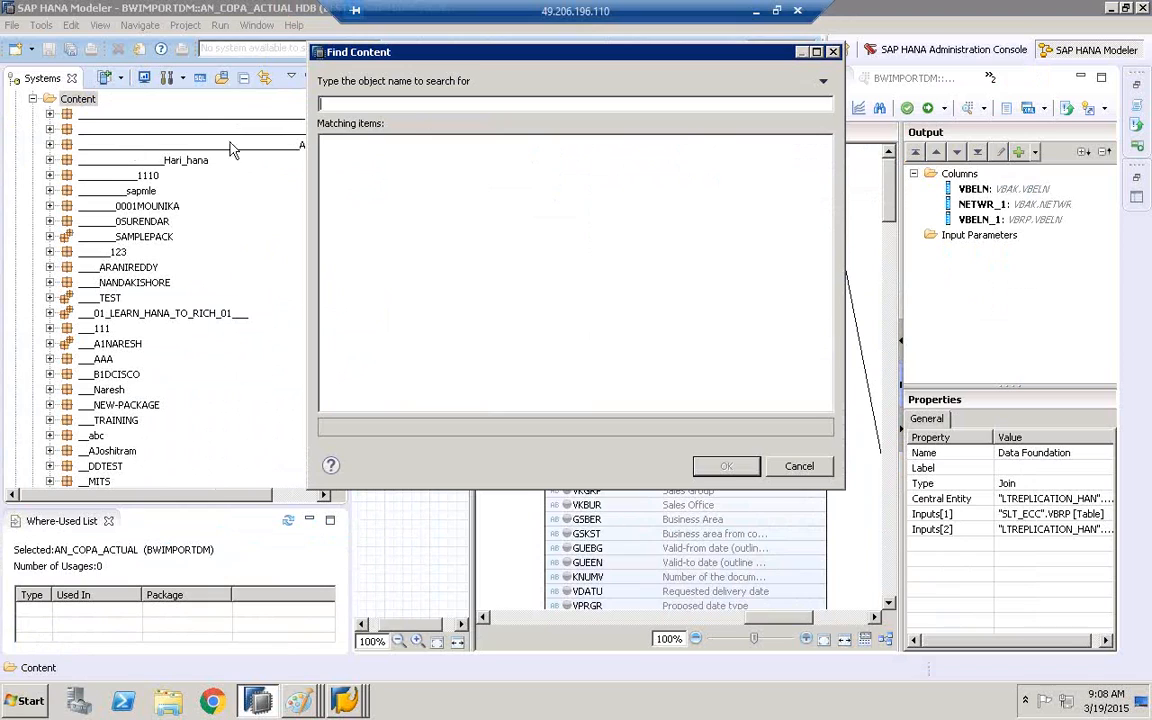
pyautogui.write('at')
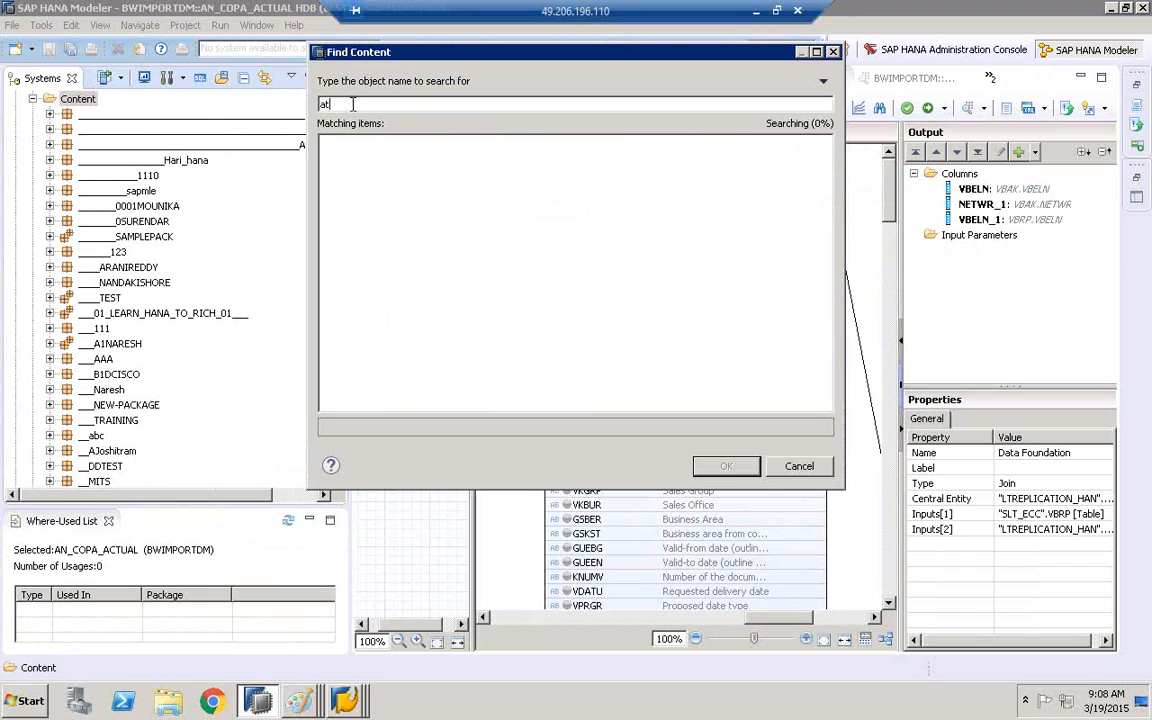
pyautogui.write('ustomer')
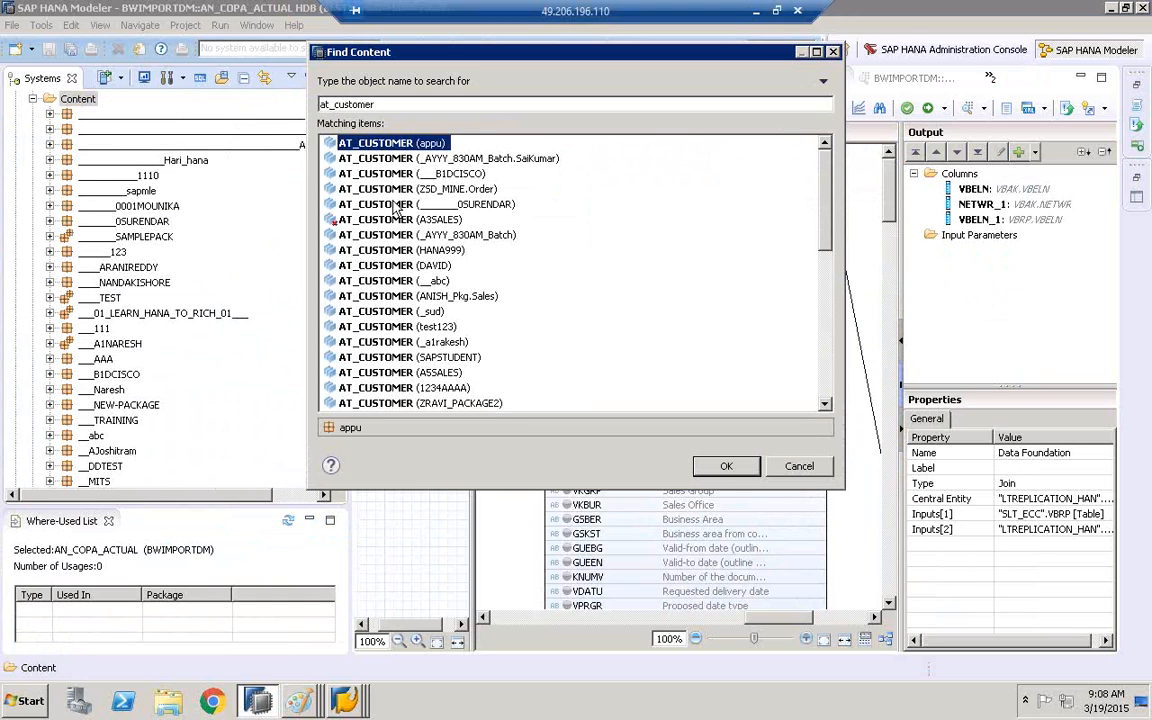
pyautogui.doubleClick(388, 247)
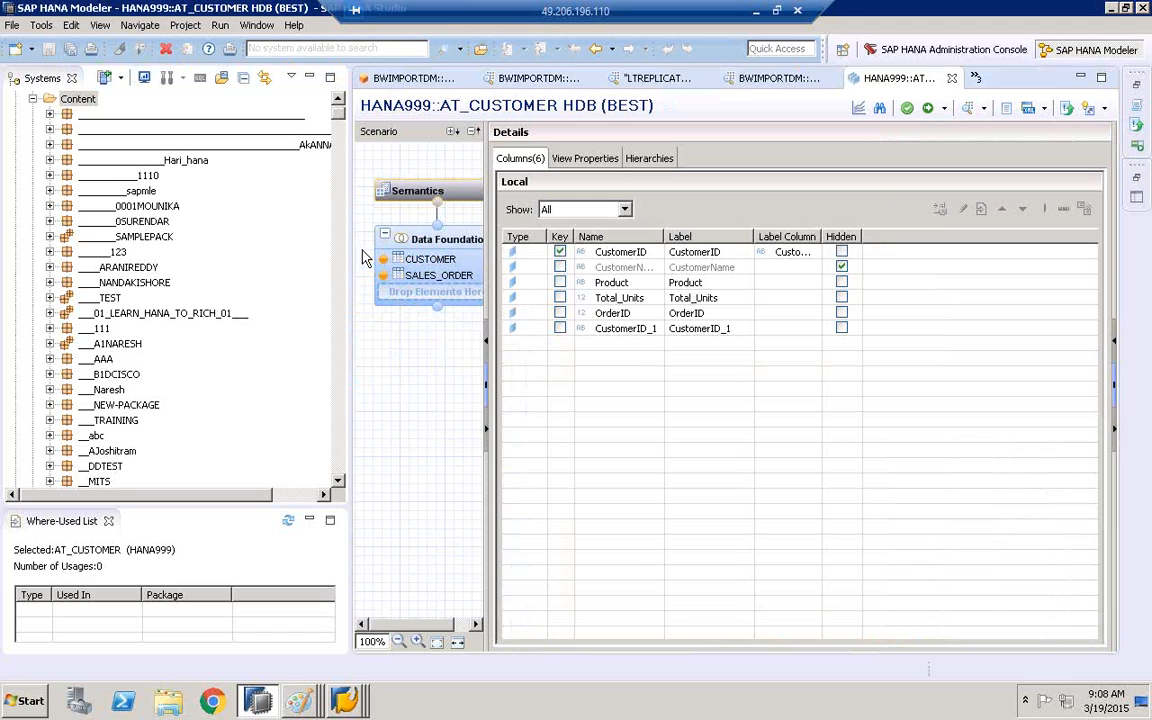
pyautogui.rightClick(85, 103)
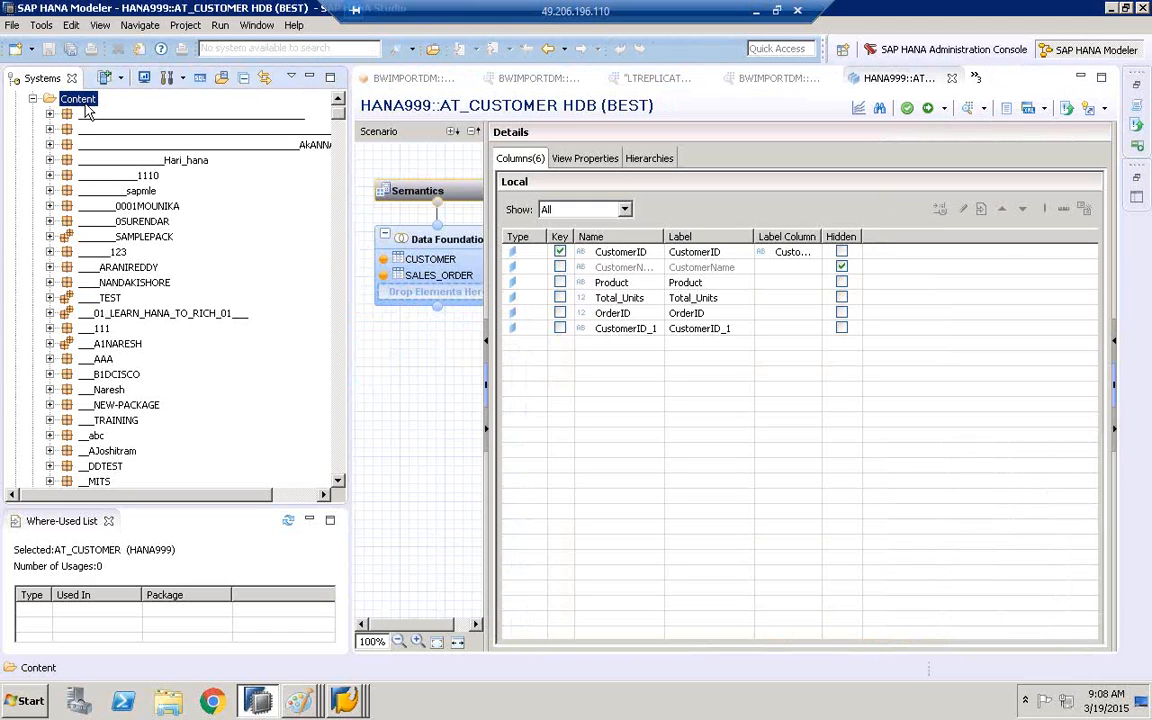
pyautogui.click(130, 282)
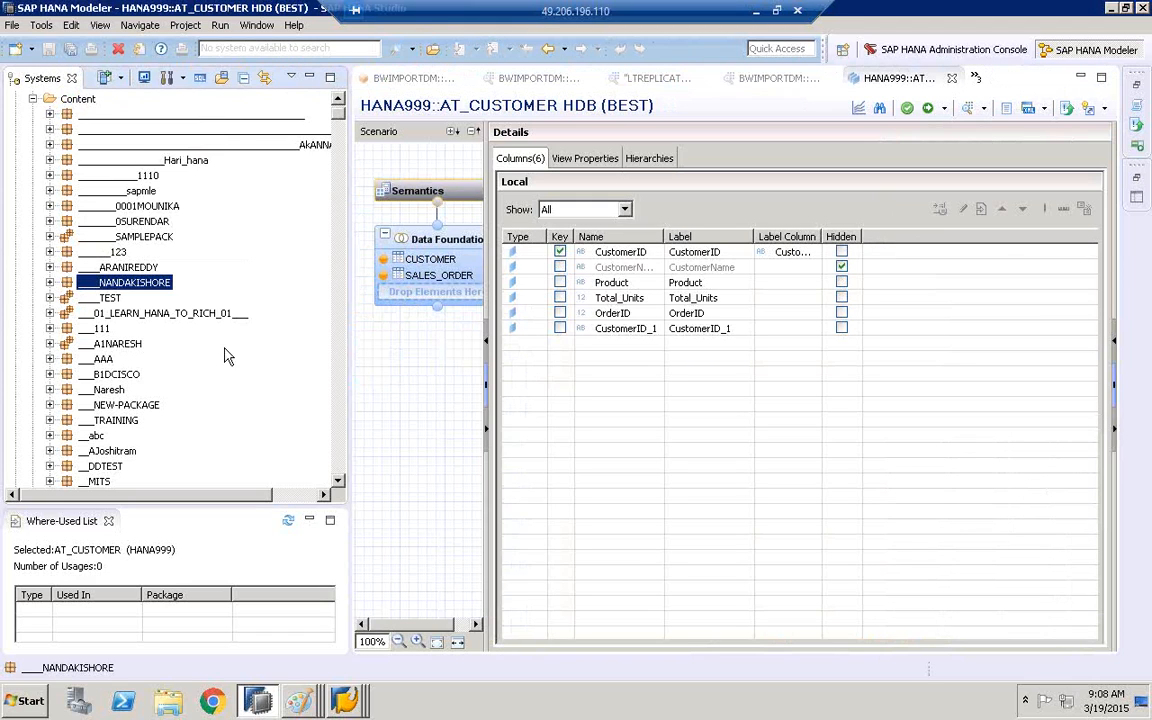
pyautogui.scroll(-8, 345, 468)
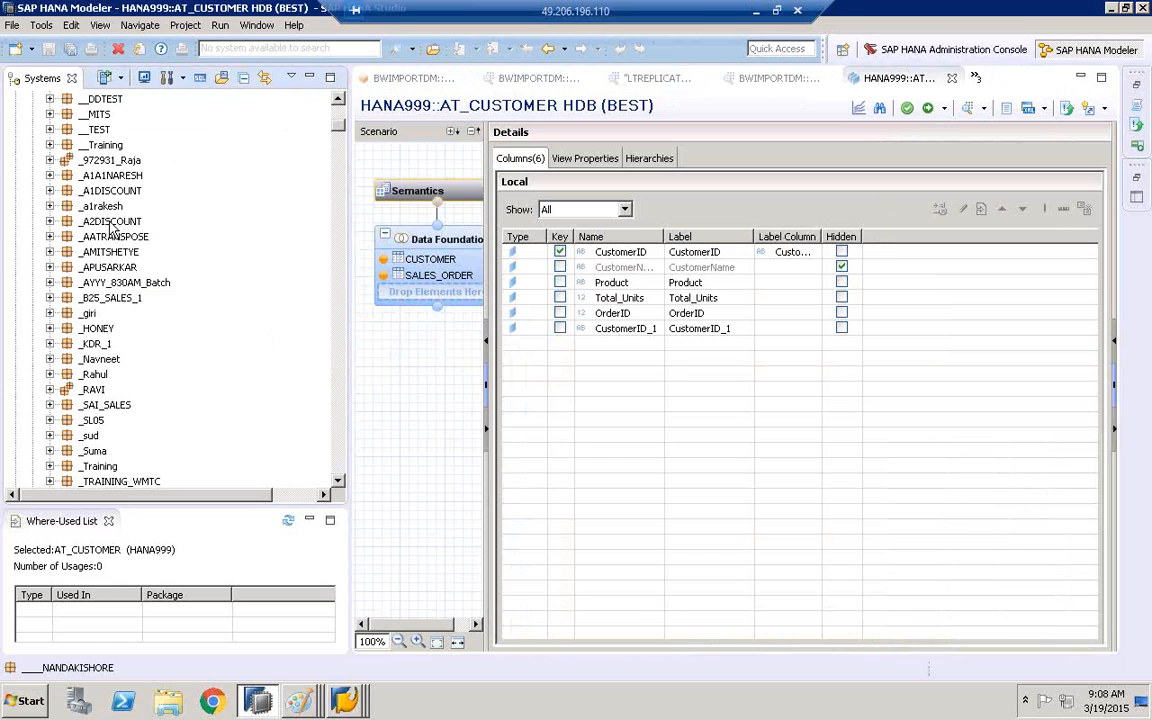
pyautogui.moveTo(340, 118); pyautogui.dragTo(340, 108)
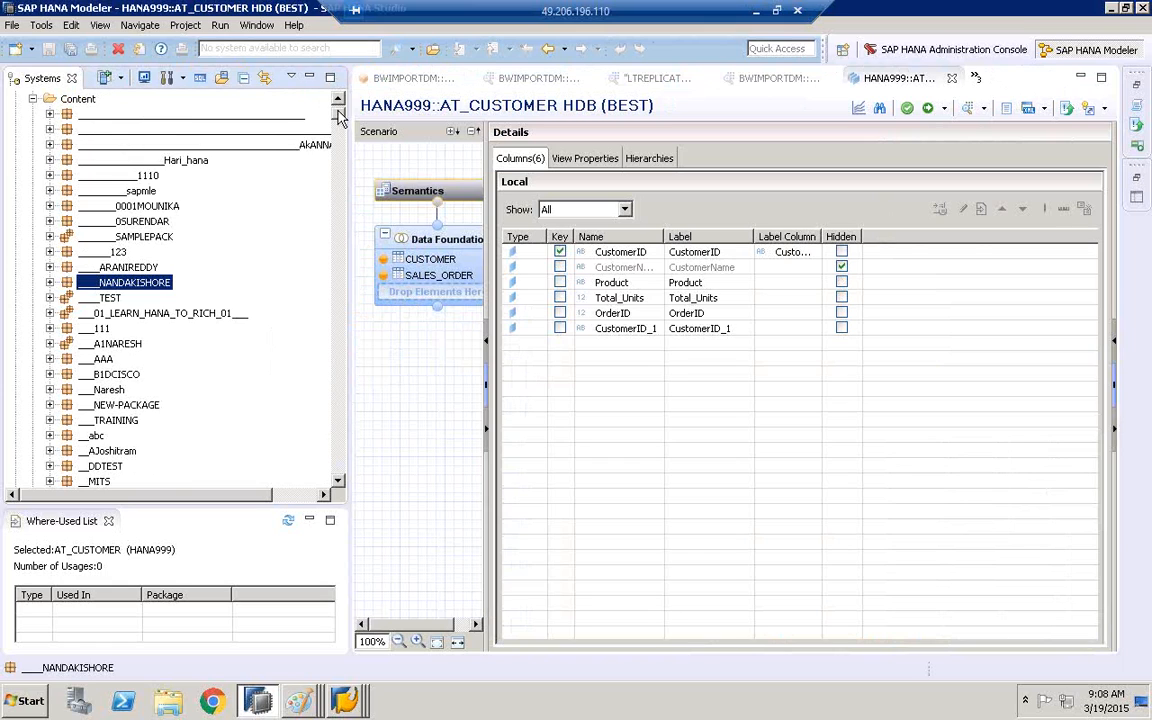
# Search the Content folder for AT_CUSTOMER and open the view from the COPA_BACKUP_VEERA package
pyautogui.click(77, 99)
pyautogui.rightClick(78, 113)
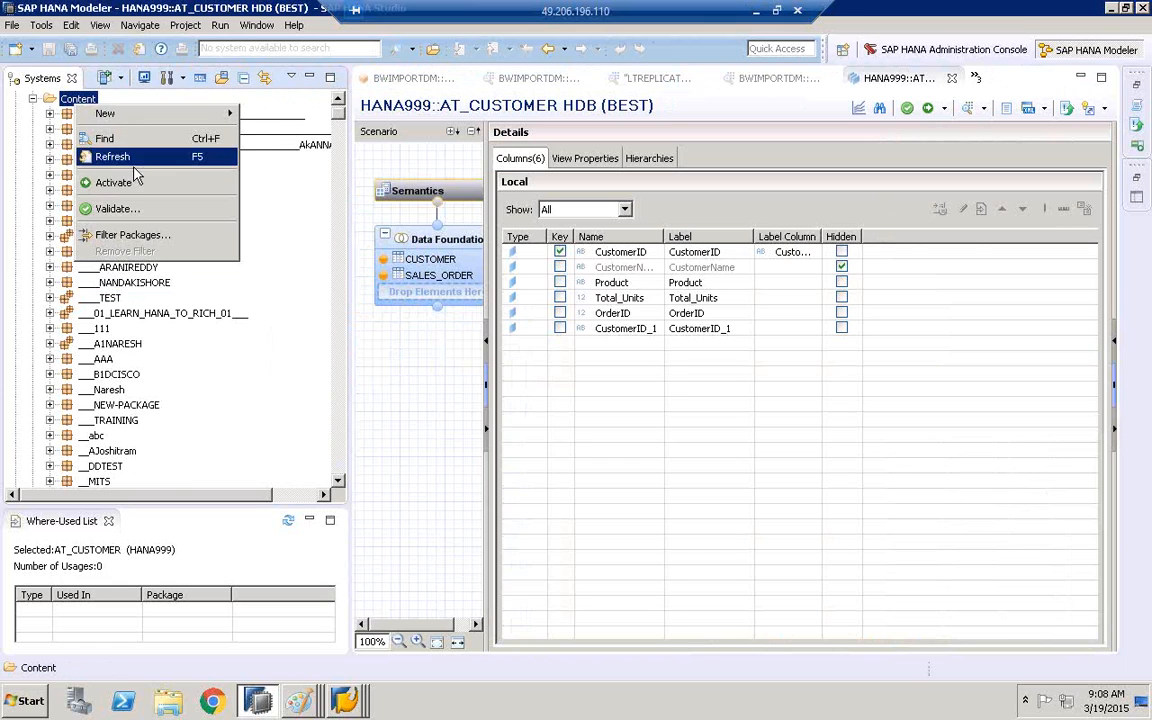
pyautogui.click(129, 142)
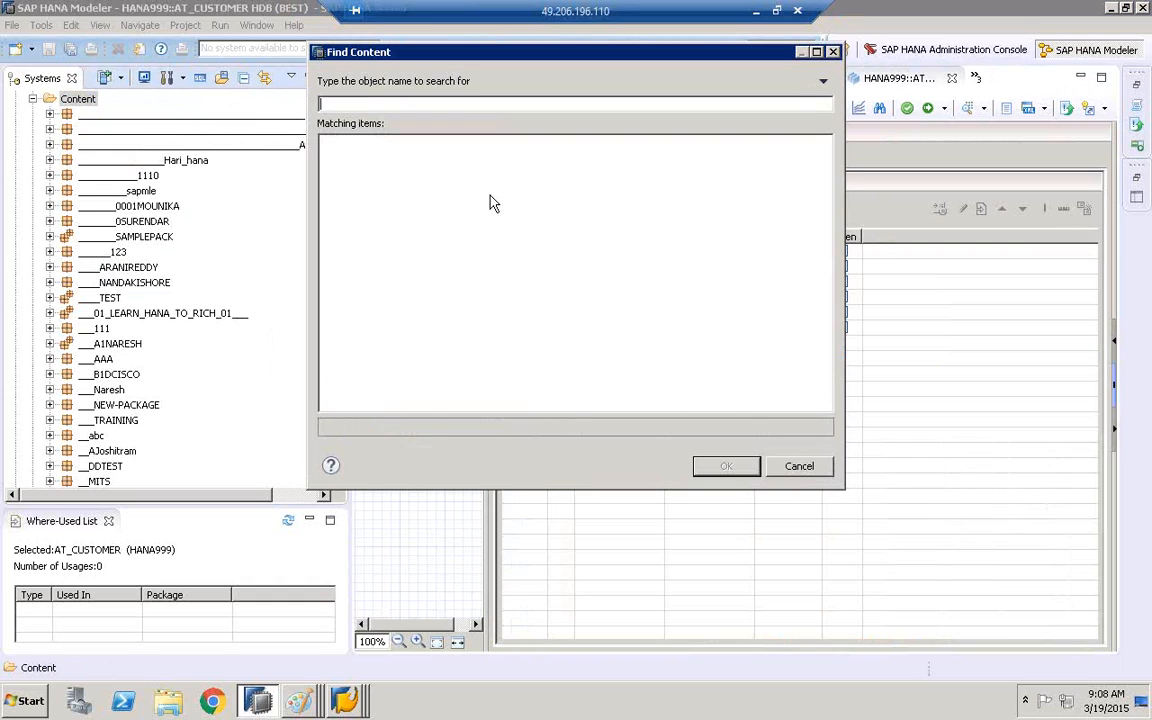
pyautogui.write('AT_CUSTOMER')
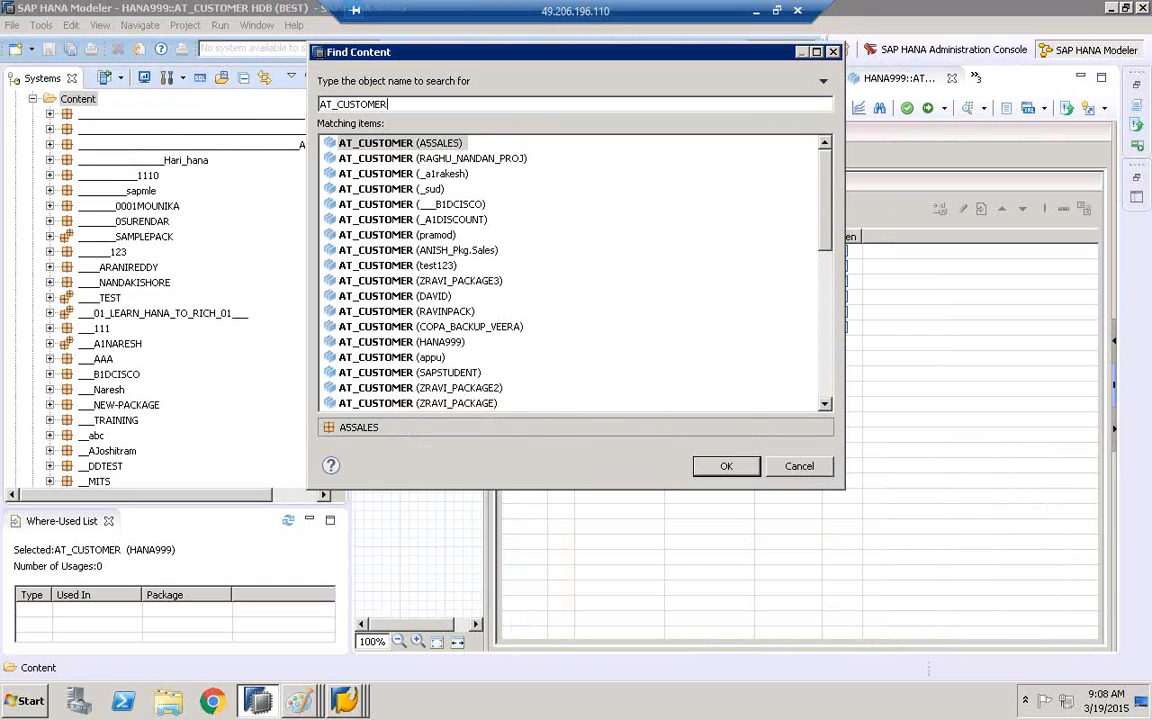
pyautogui.click(423, 328)
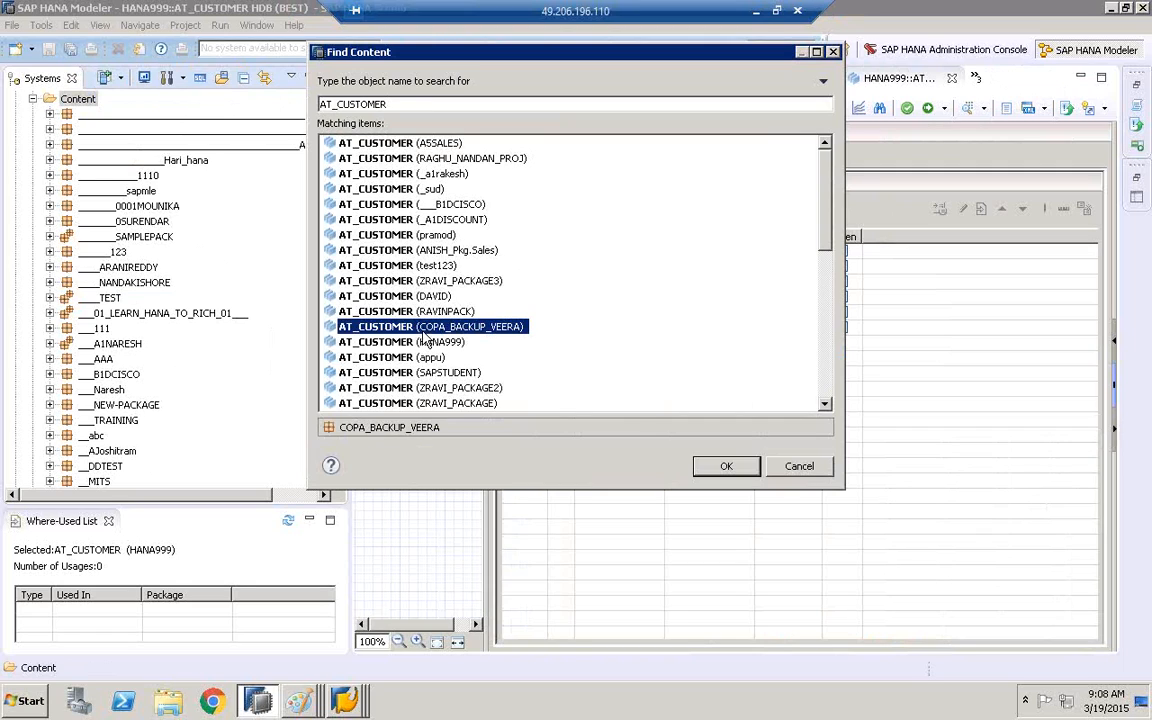
pyautogui.click(726, 466)
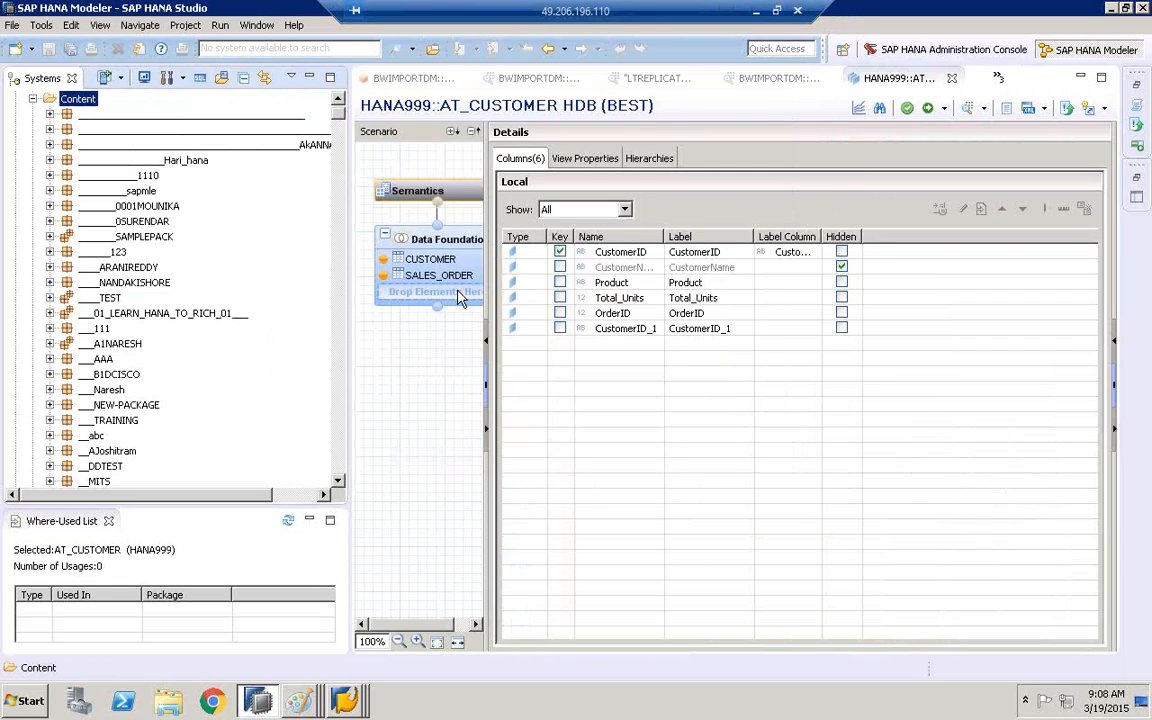
# Show the view's Data Foundation in a widened editor and inspect the LAND1 join between KNA1 and T005U
pyautogui.click(433, 256)
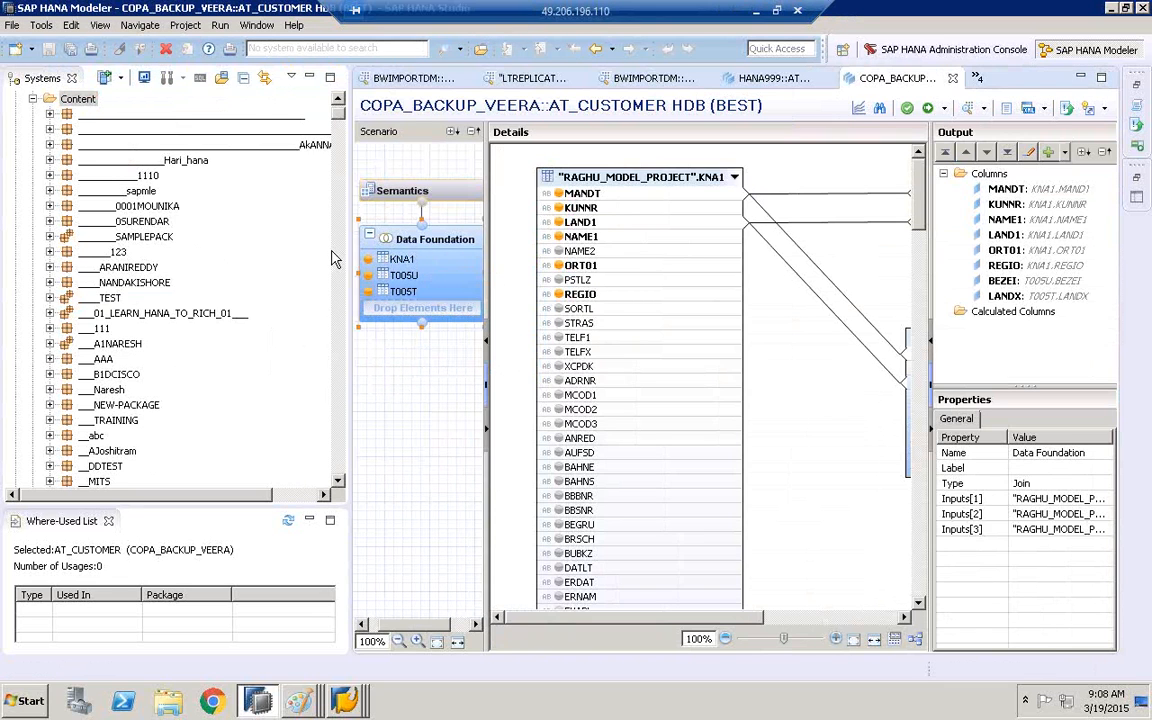
pyautogui.moveTo(350, 253); pyautogui.dragTo(124, 253)
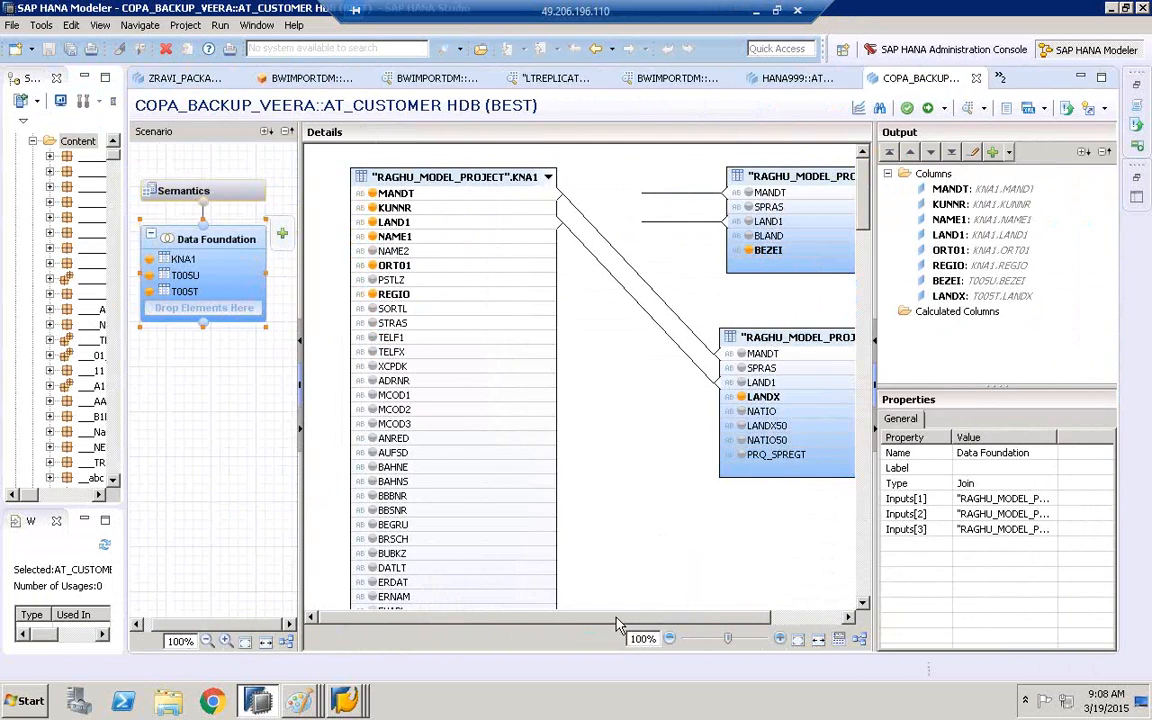
pyautogui.moveTo(616, 622); pyautogui.dragTo(694, 622)
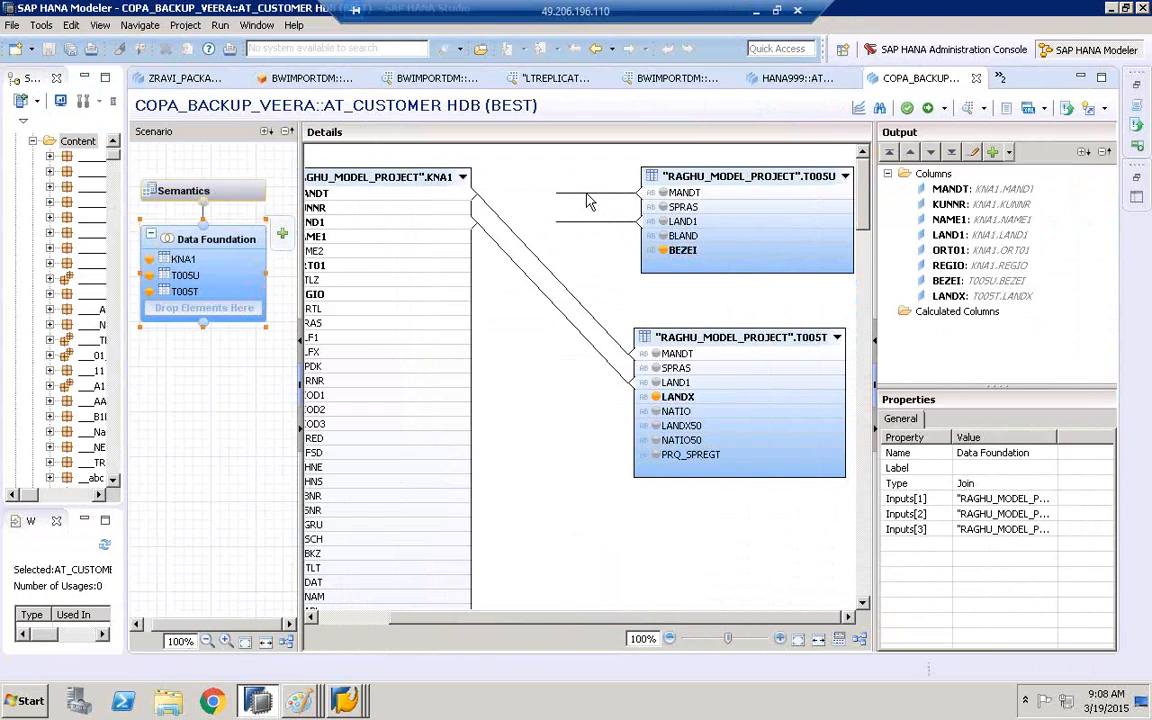
pyautogui.click(570, 223)
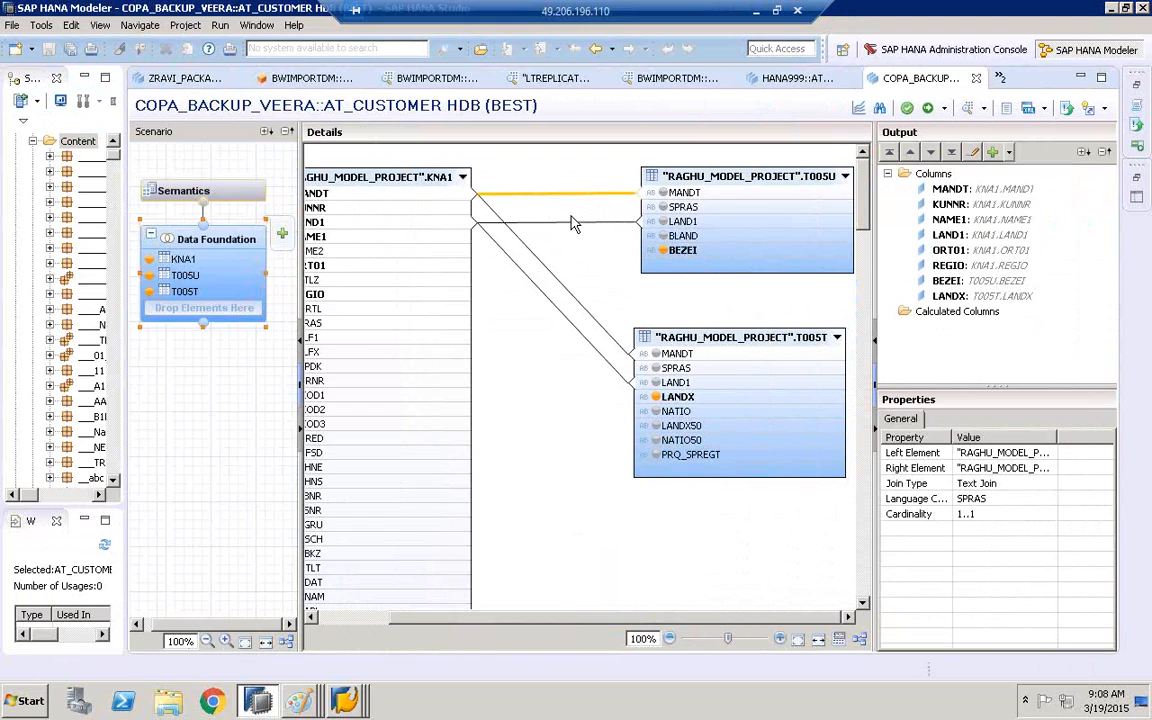
# Try to look up values for an Equal filter on the SPRAS column of T005U, and cancel both dialogs
pyautogui.rightClick(692, 209)
pyautogui.click(733, 232)
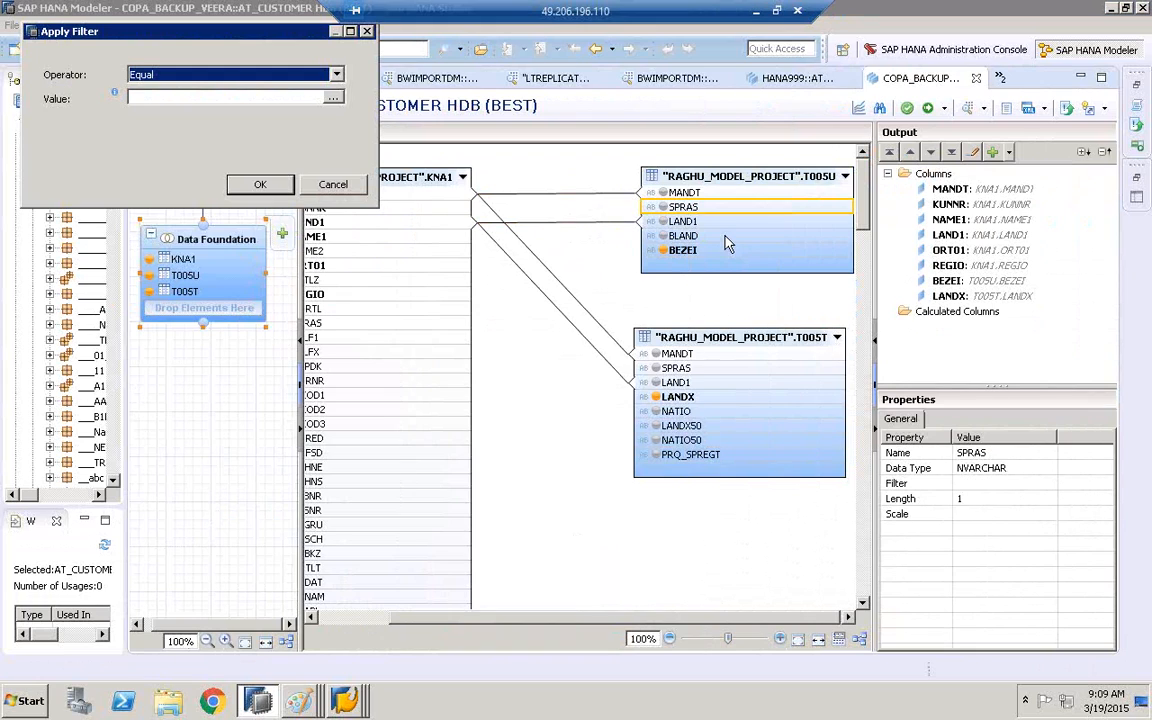
pyautogui.click(333, 97)
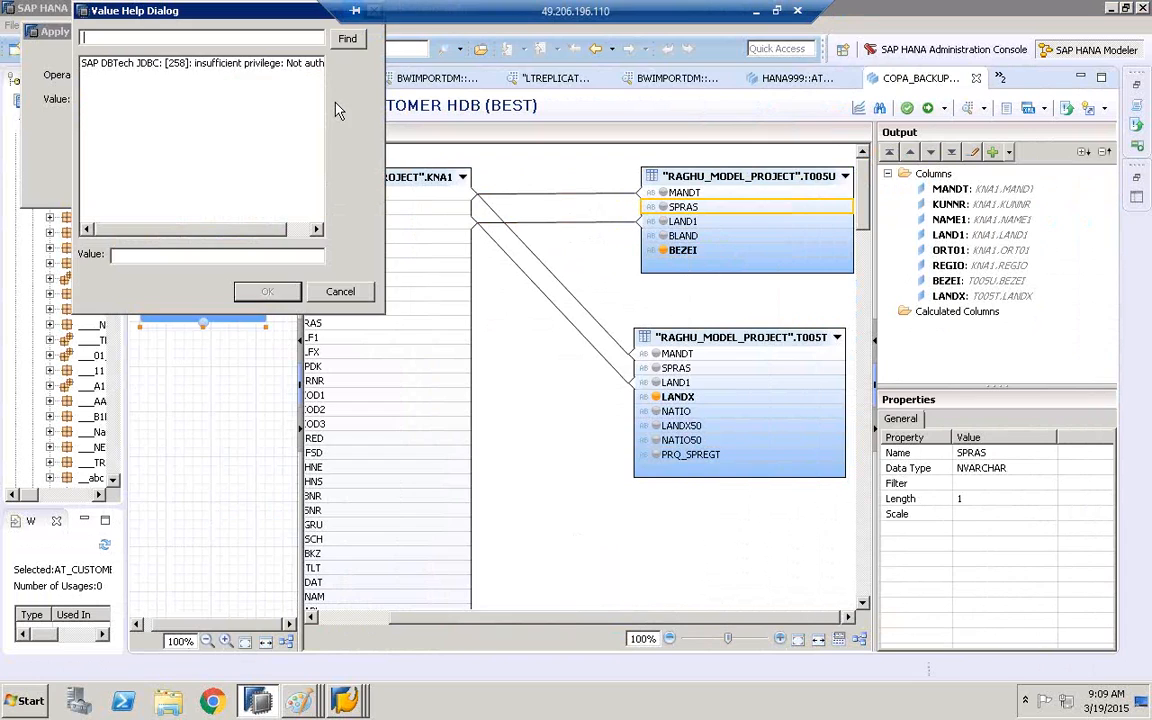
pyautogui.click(199, 66)
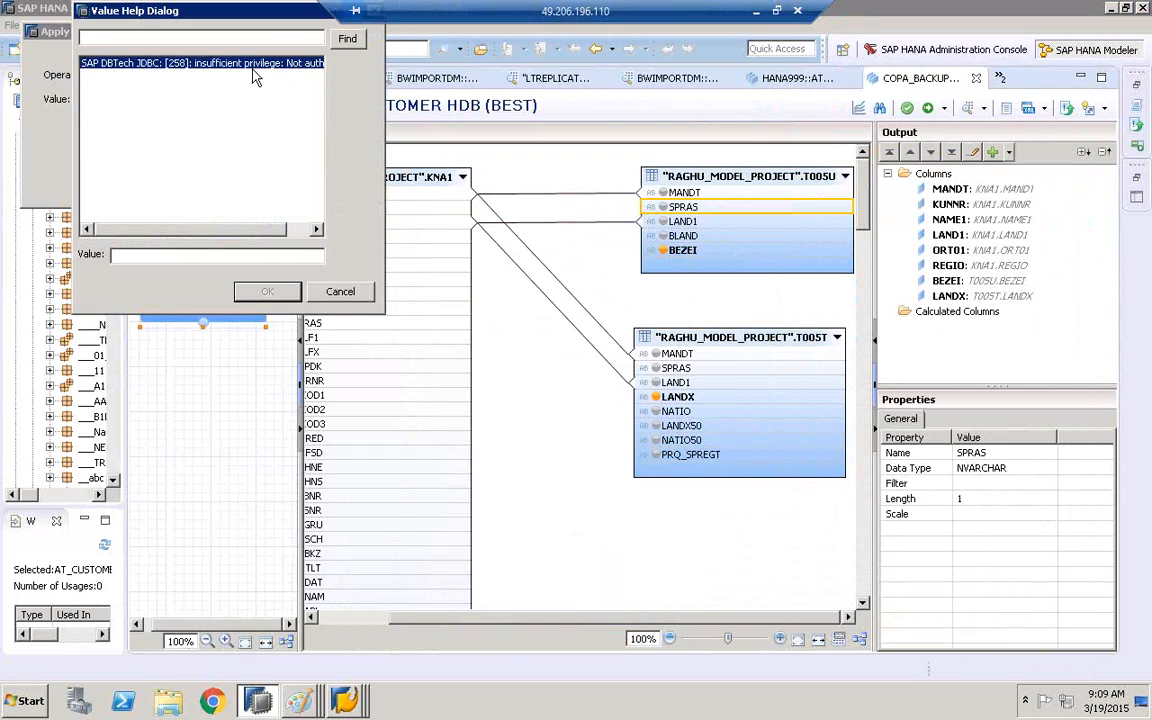
pyautogui.click(339, 291)
pyautogui.click(314, 183)
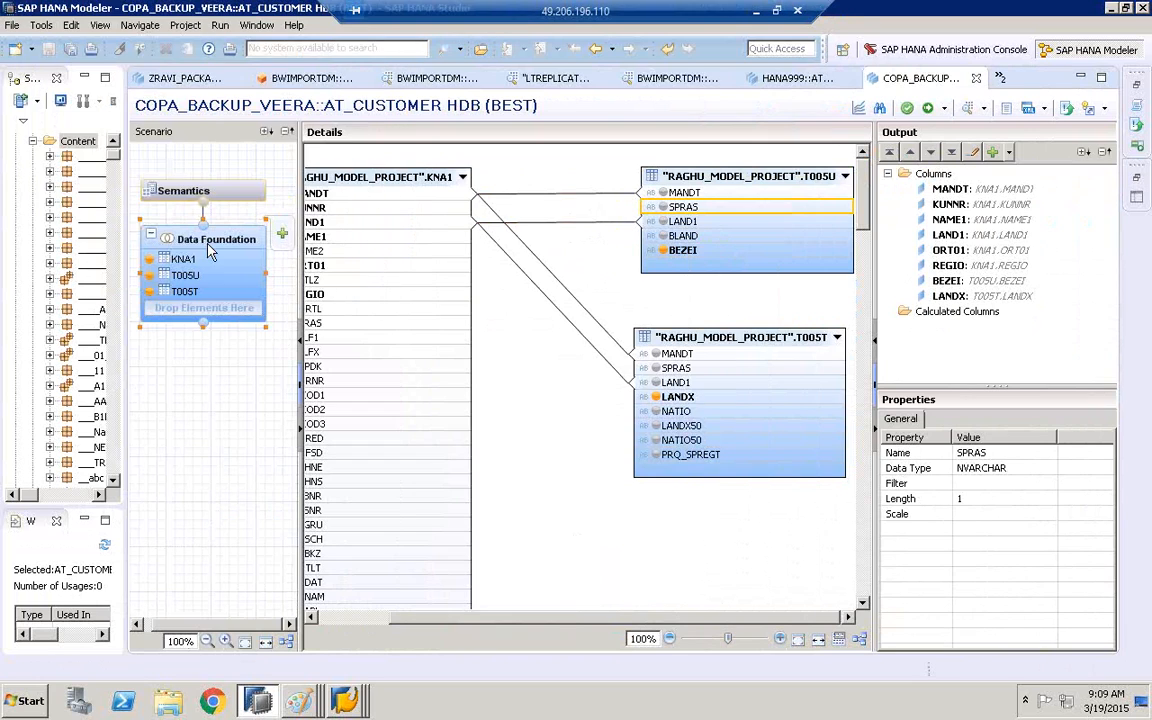
# Browse the attribute views of several packages in the Content folder, with the Systems tree widened
pyautogui.moveTo(126, 304); pyautogui.dragTo(190, 300)
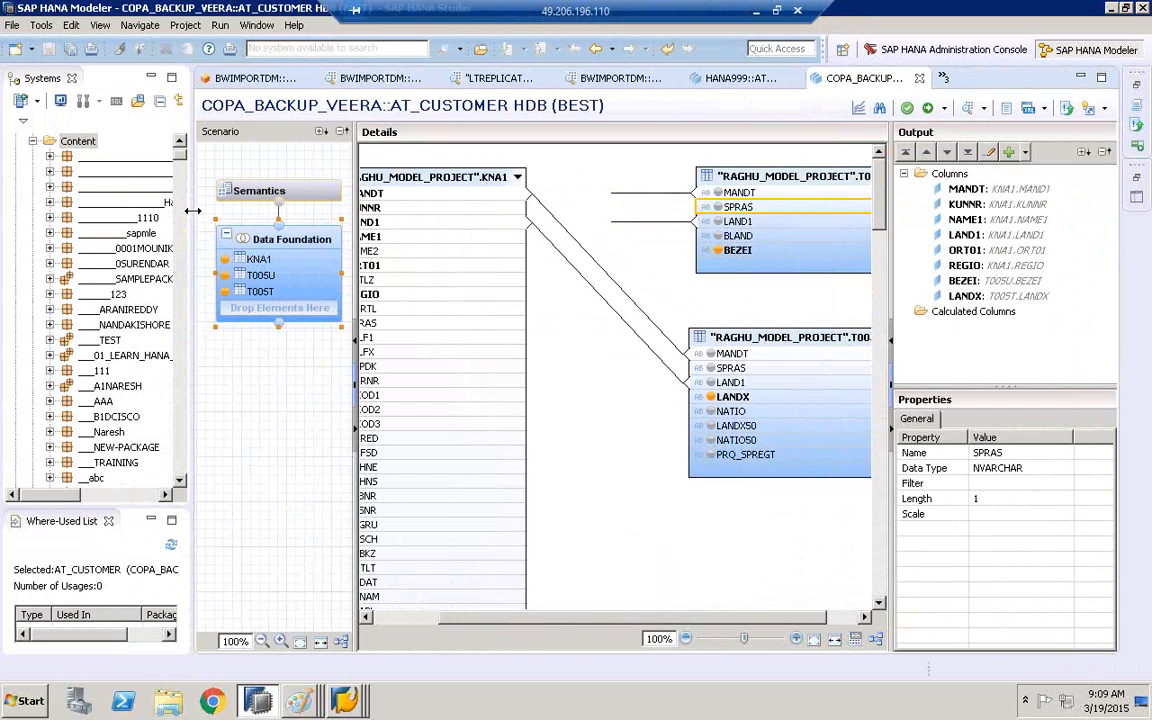
pyautogui.moveTo(190, 210); pyautogui.dragTo(372, 210)
pyautogui.click(56, 391)
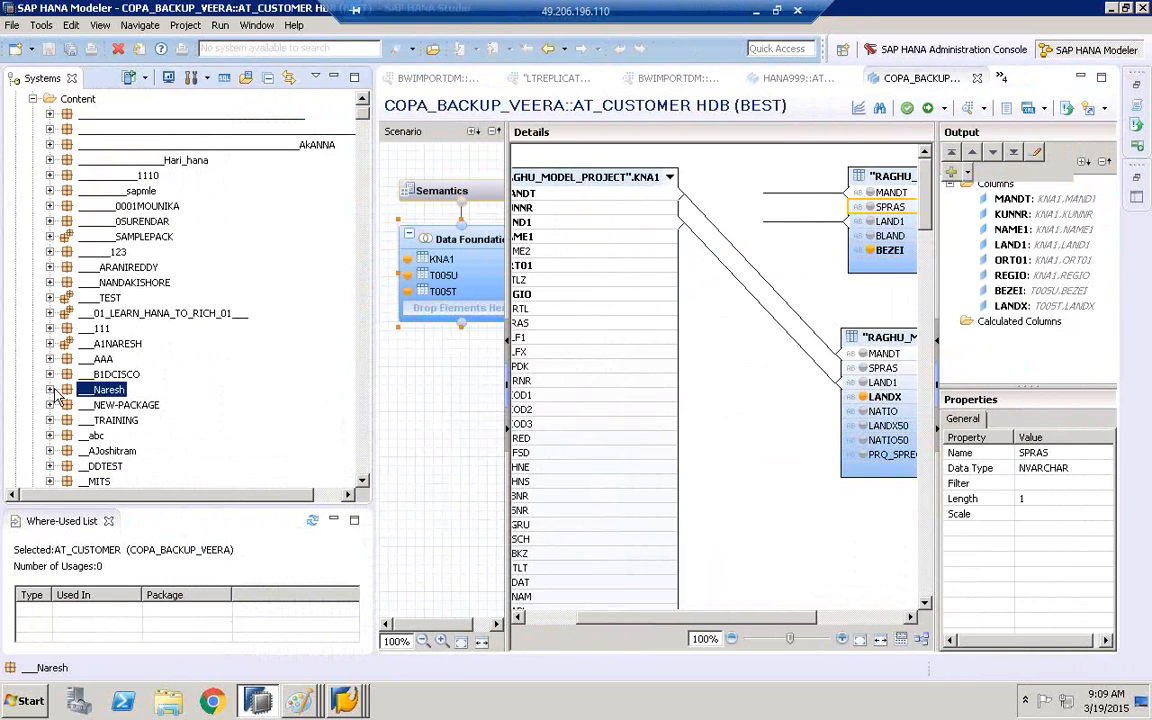
pyautogui.click(51, 390)
pyautogui.click(66, 421)
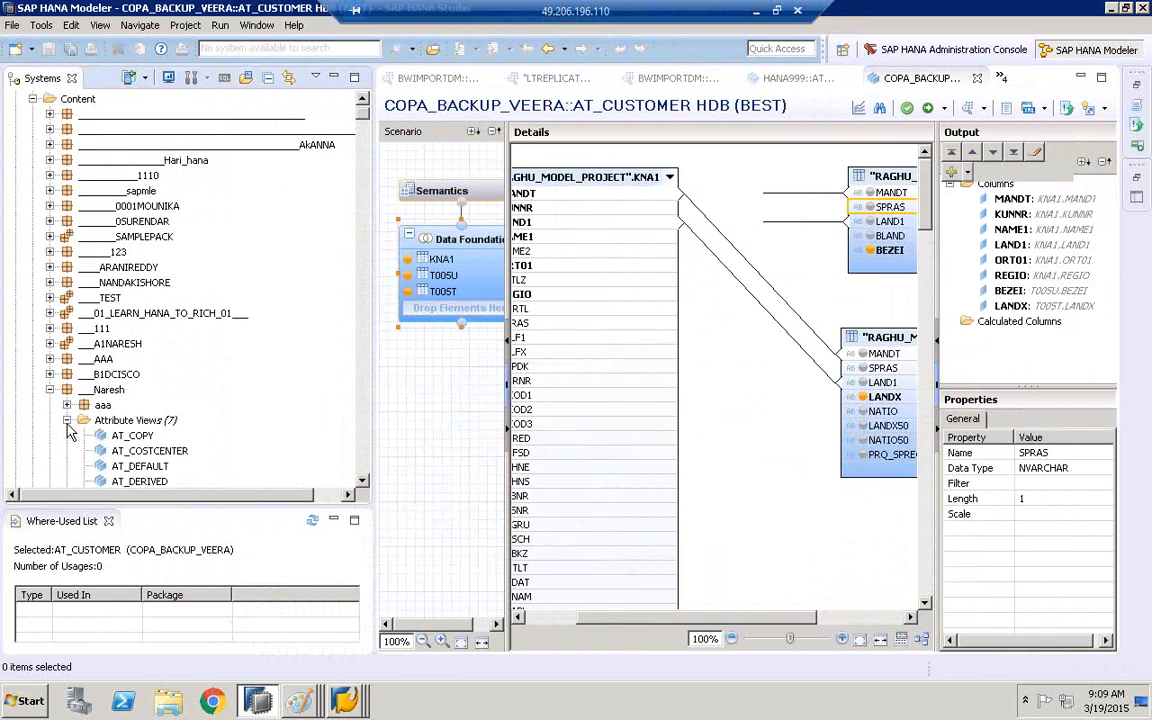
pyautogui.click(363, 475)
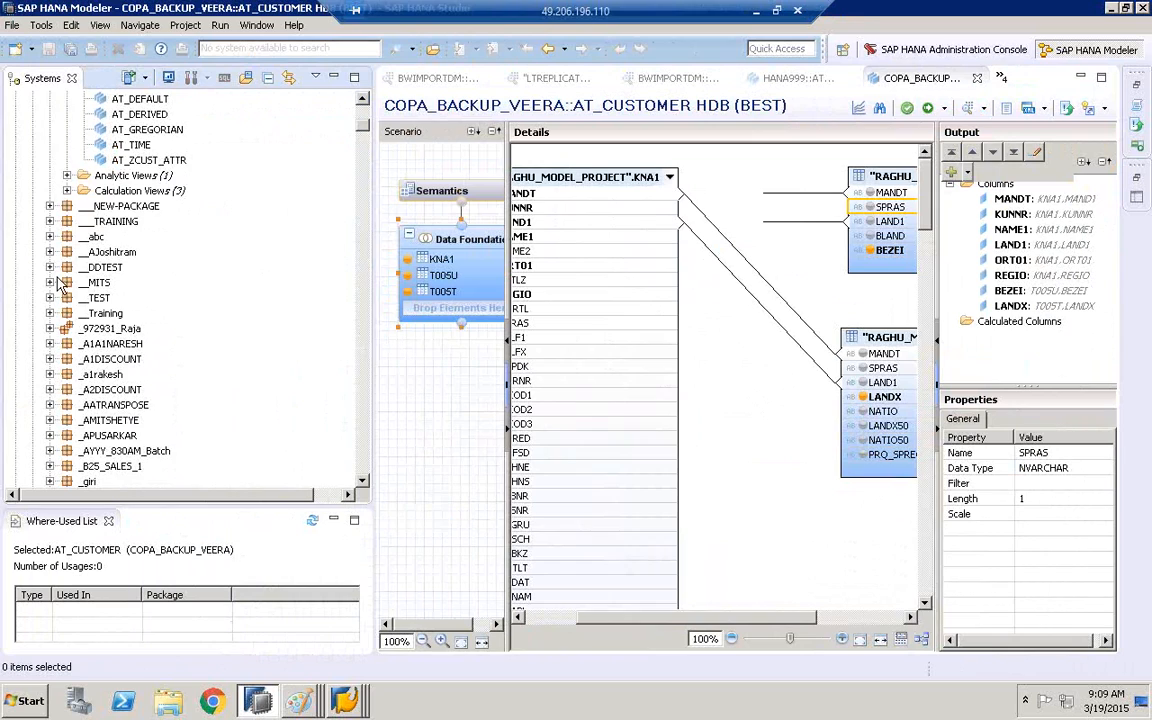
pyautogui.click(50, 253)
pyautogui.click(50, 314)
pyautogui.click(67, 329)
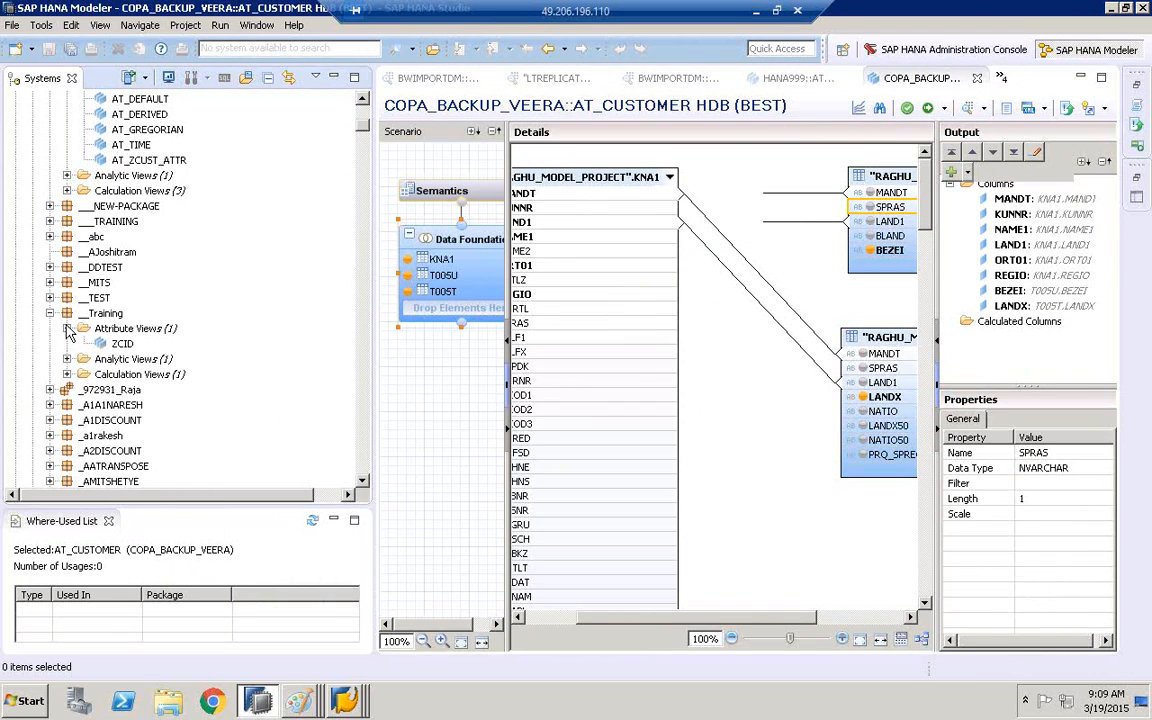
# Jump to the packages starting with Z and list the attribute views of the ZCOPA_SUD package
pyautogui.click(97, 421)
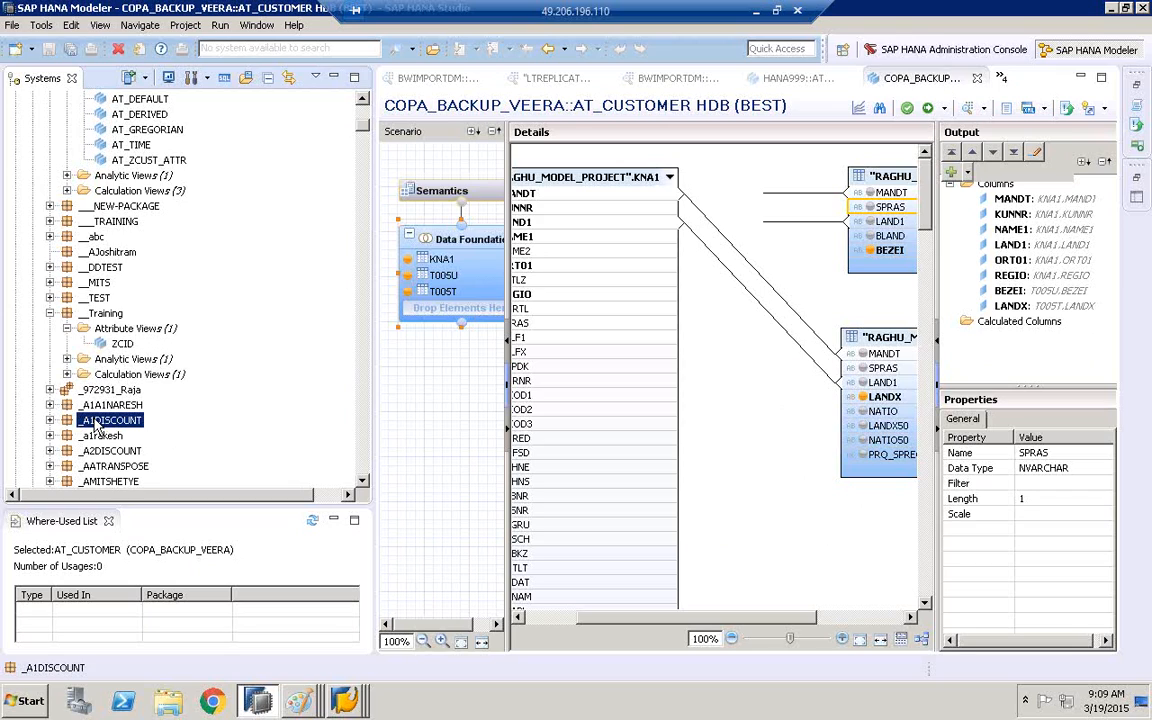
pyautogui.press('z')
pyautogui.press('z')
pyautogui.press('z')
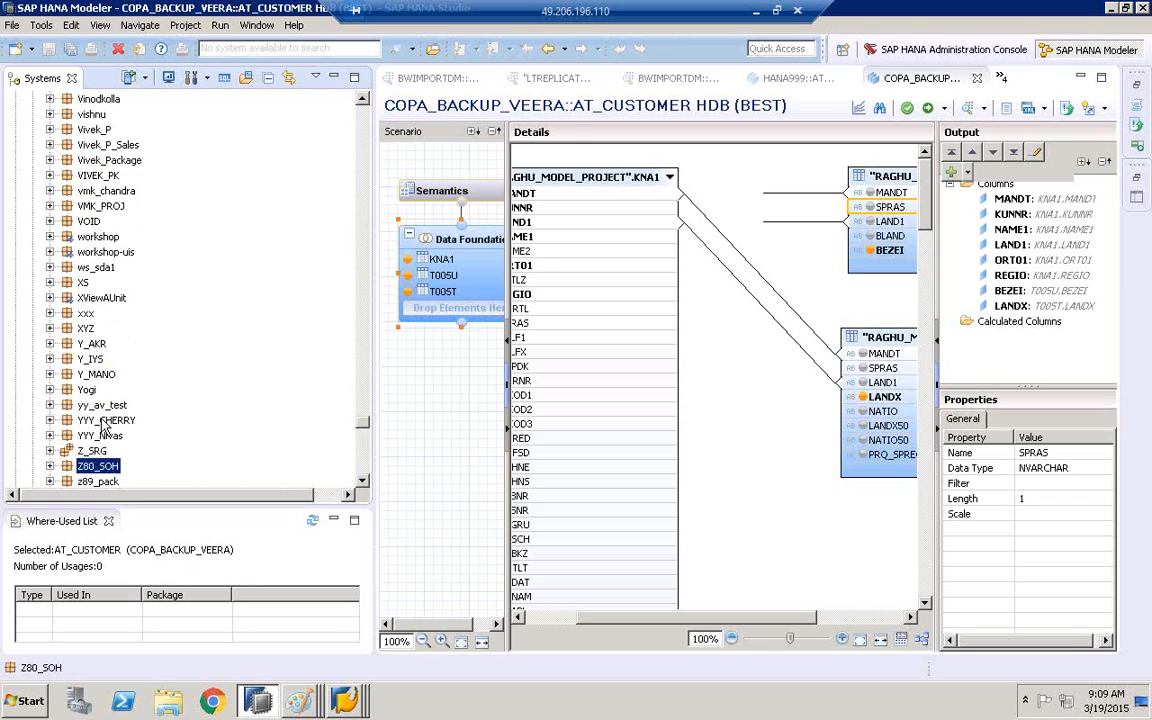
pyautogui.press('z')
pyautogui.press('z')
pyautogui.press('z')
pyautogui.press('z')
pyautogui.press('z')
pyautogui.press('z')
pyautogui.press('z')
pyautogui.press('z')
pyautogui.press('z')
pyautogui.press('z')
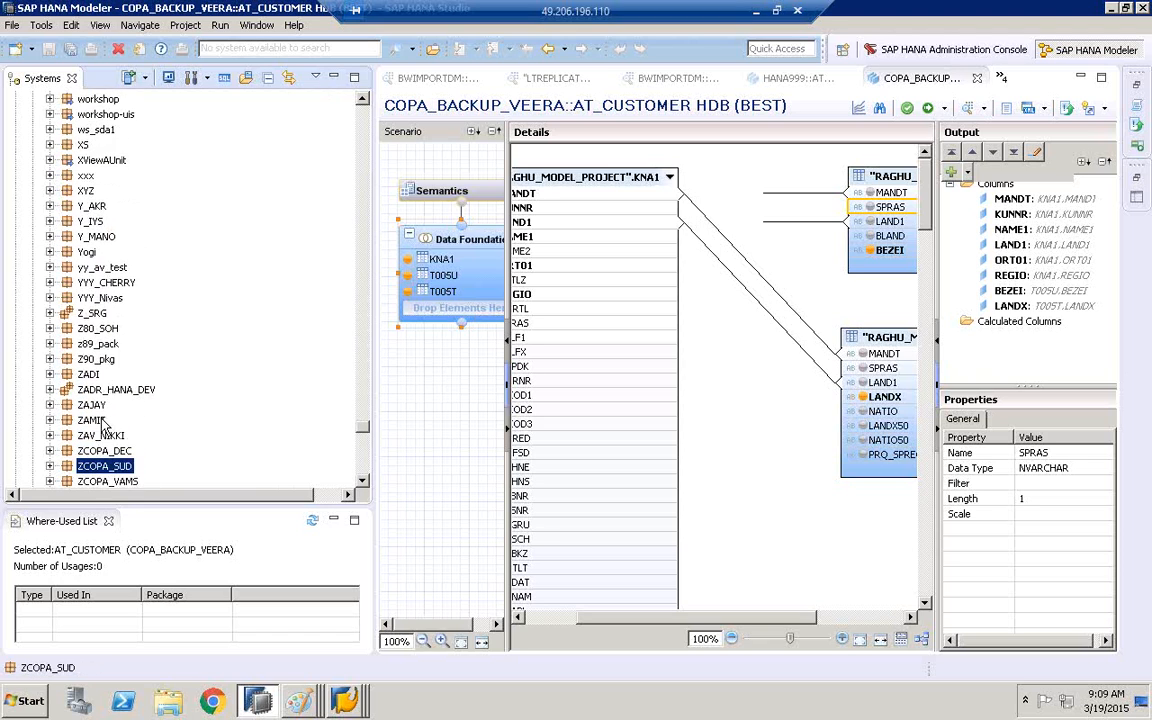
pyautogui.click(50, 436)
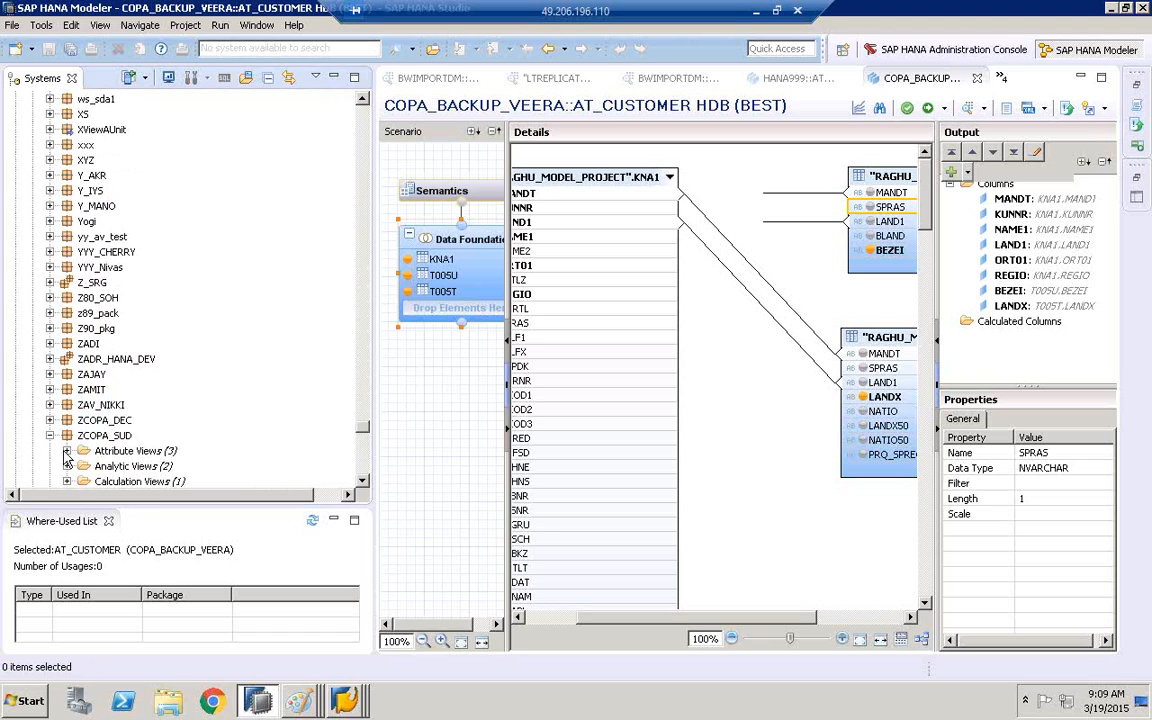
pyautogui.click(66, 451)
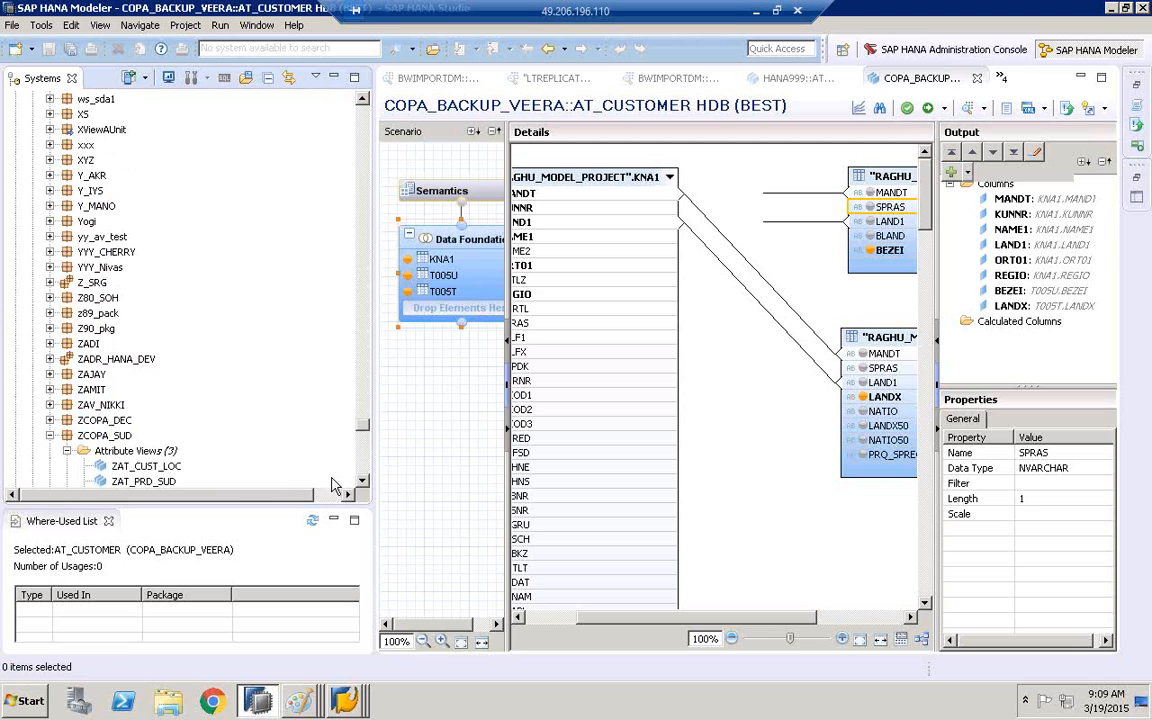
# Open the ZAT_CUST_LOC attribute view from ZCOPA_SUD and show its Data Foundation
pyautogui.click(362, 481)
pyautogui.click(362, 481)
pyautogui.doubleClick(150, 436)
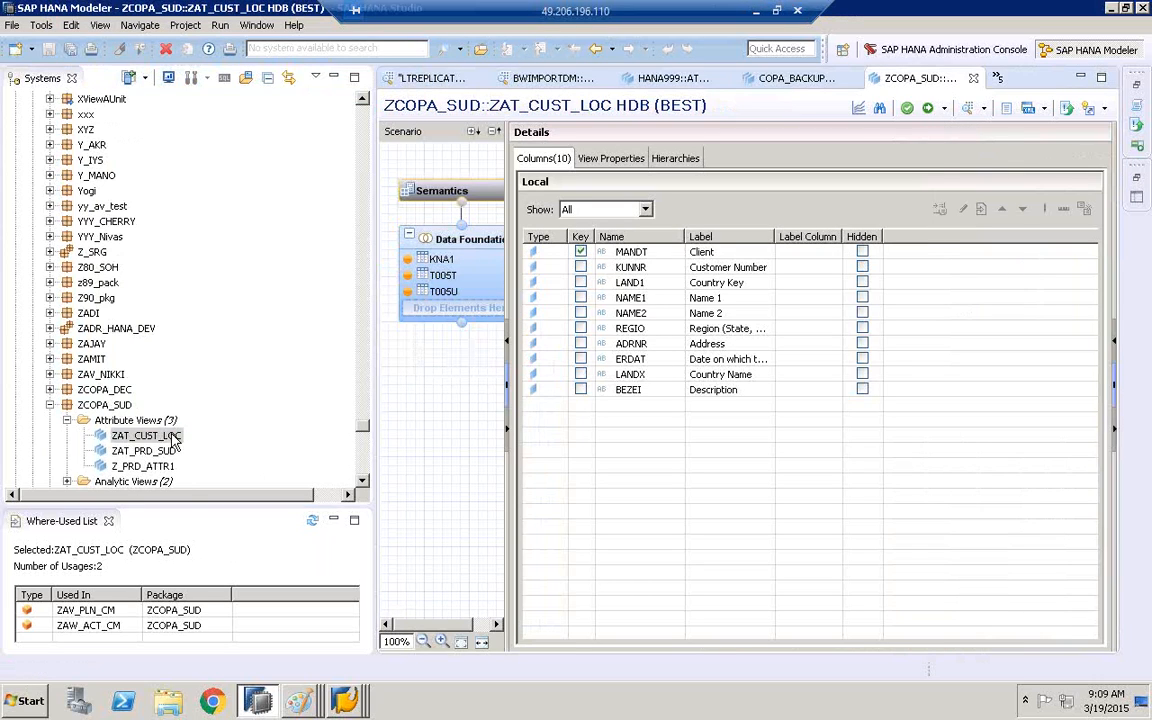
pyautogui.click(465, 250)
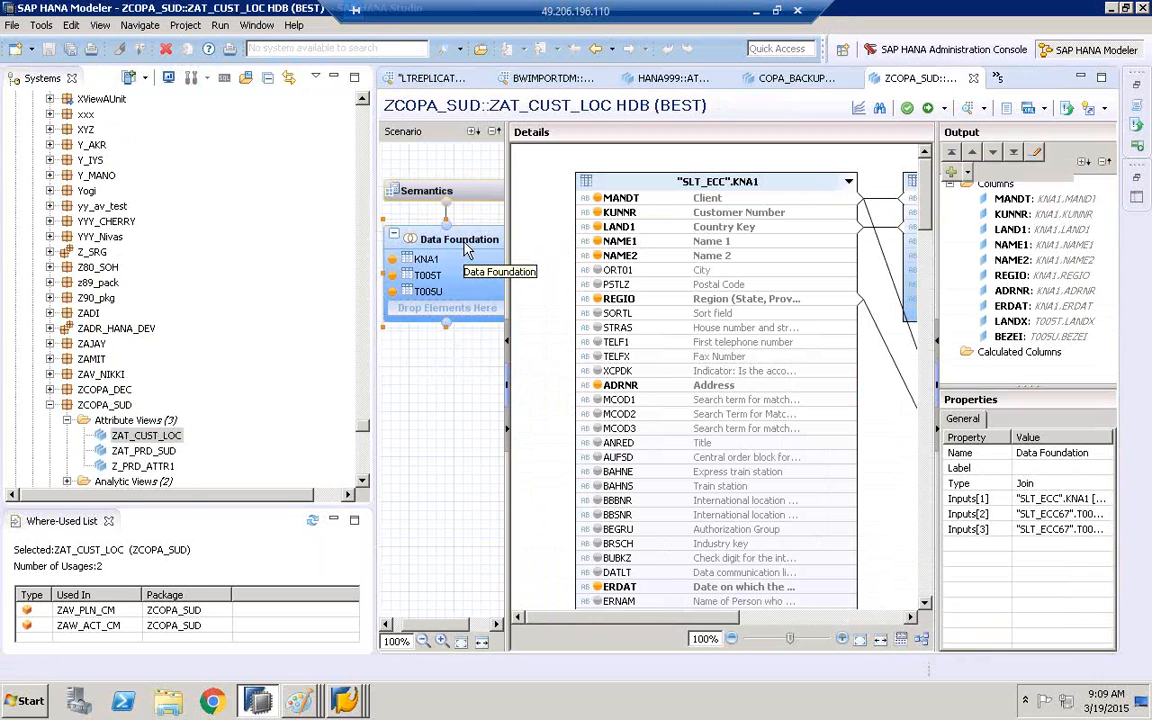
# Preview the data of ZAT_CUST_LOC and show it as raw data
pyautogui.click(152, 439)
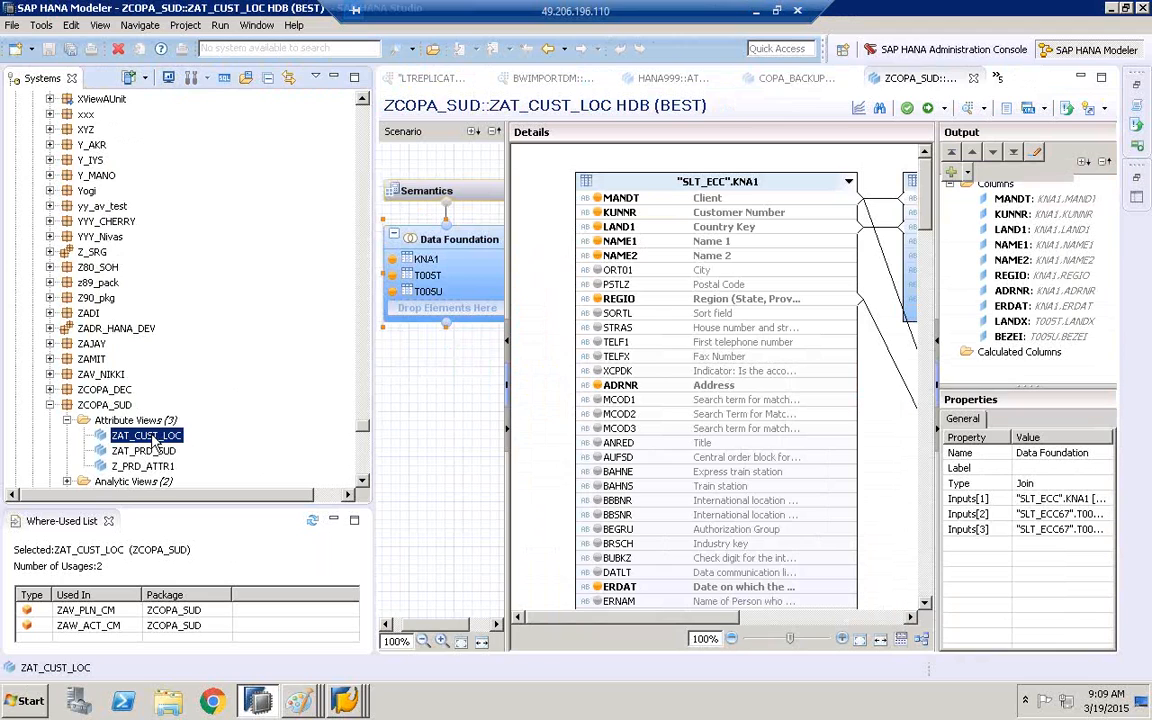
pyautogui.rightClick(152, 440)
pyautogui.click(200, 216)
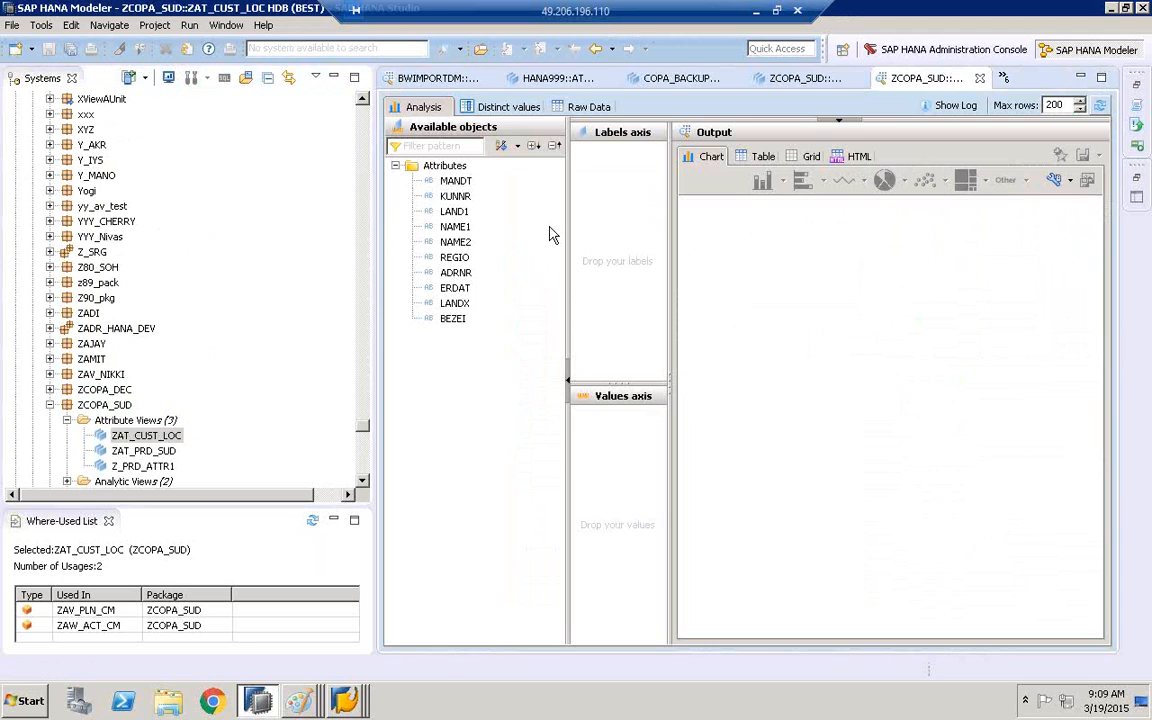
pyautogui.click(589, 106)
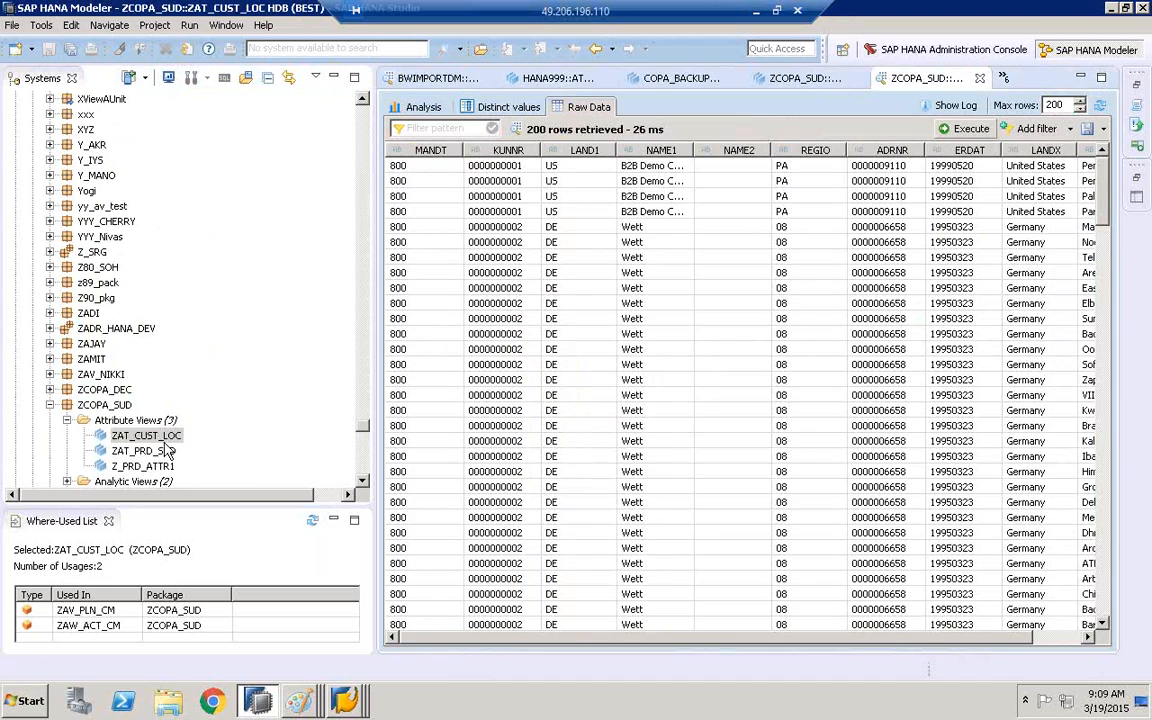
# Return to the ZAT_CUST_LOC definition and enlarge the join diagram to fit KNA1, T005T and T005U
pyautogui.doubleClick(150, 436)
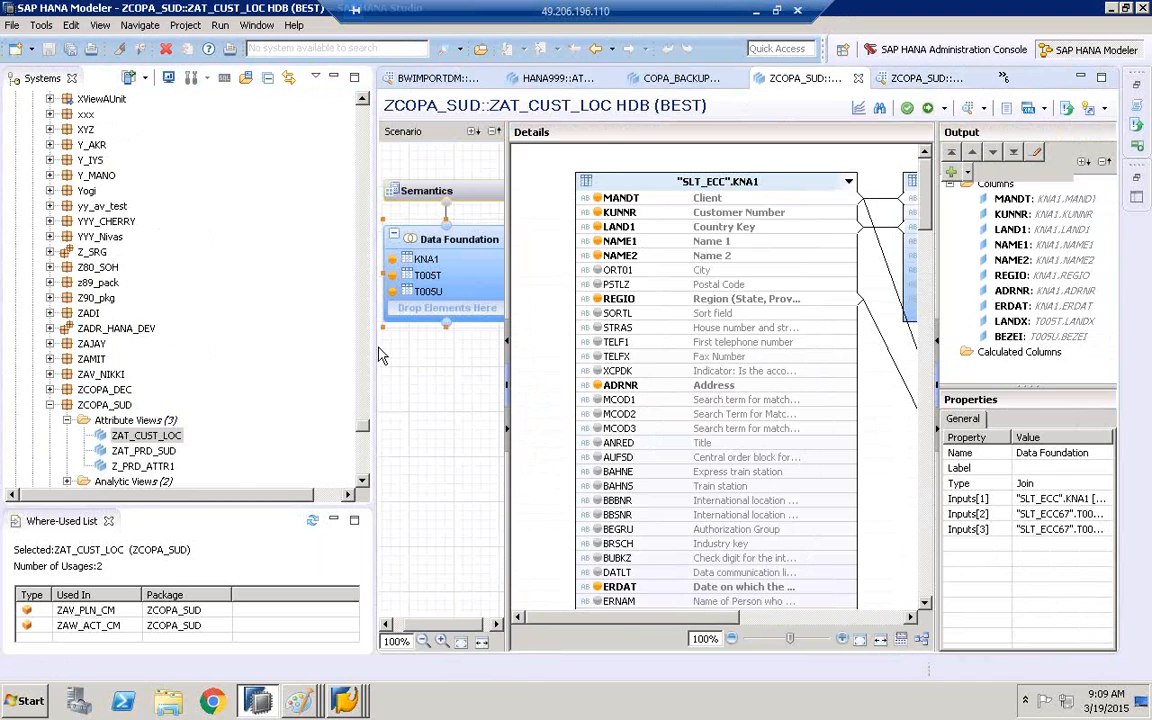
pyautogui.moveTo(375, 347); pyautogui.dragTo(141, 335)
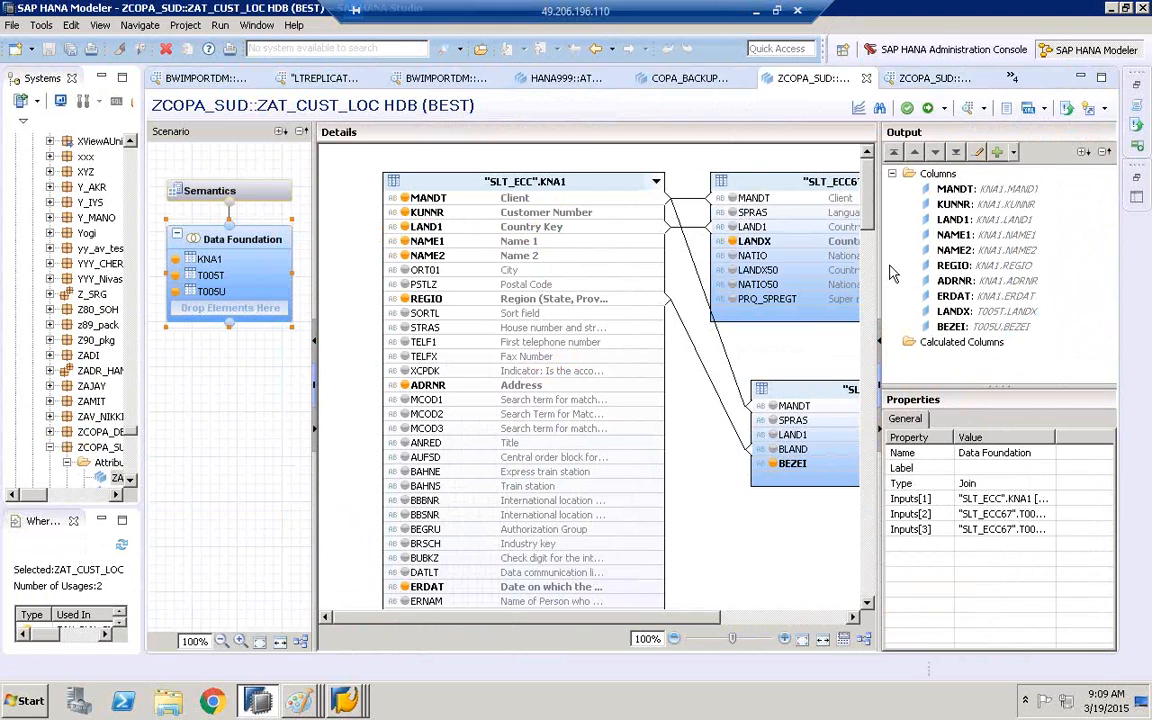
pyautogui.moveTo(315, 305); pyautogui.dragTo(268, 305)
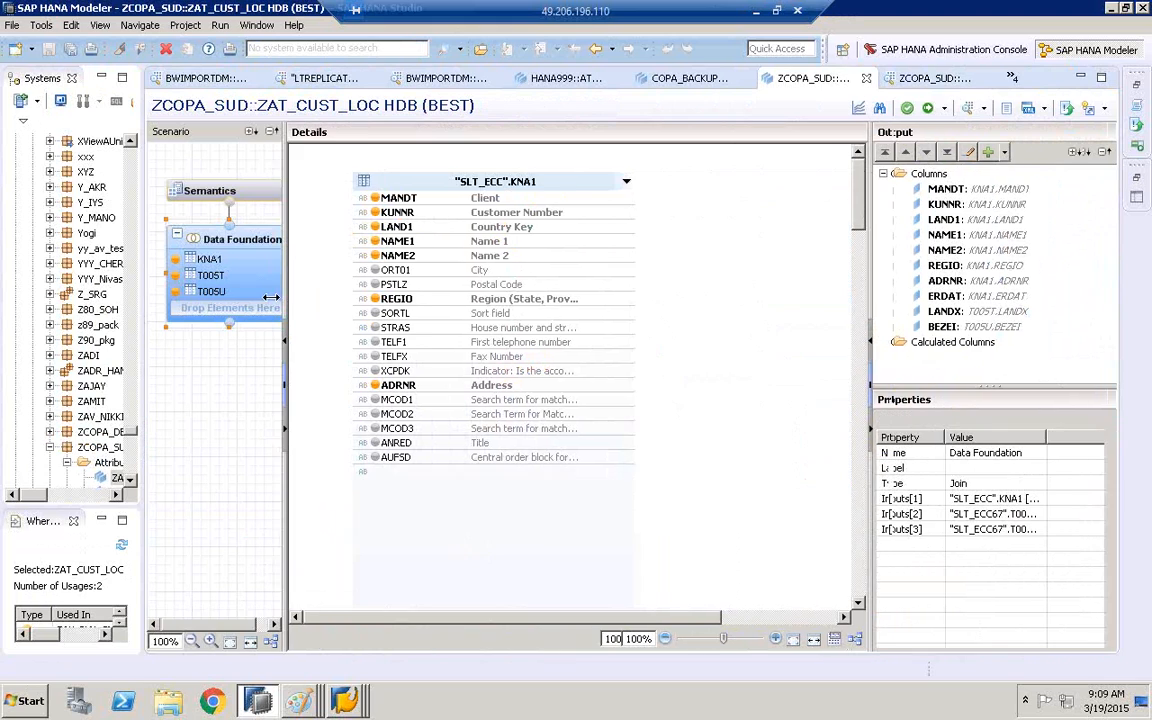
pyautogui.moveTo(880, 305); pyautogui.dragTo(1010, 294)
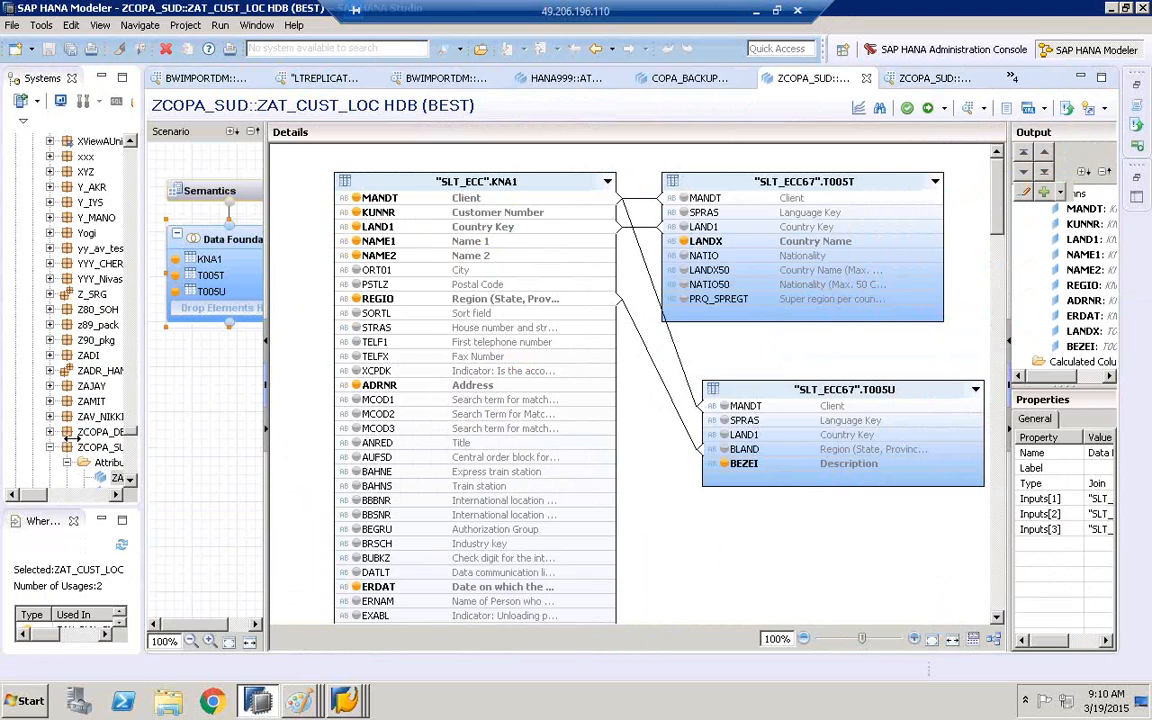
pyautogui.moveTo(68, 437); pyautogui.dragTo(43, 437)
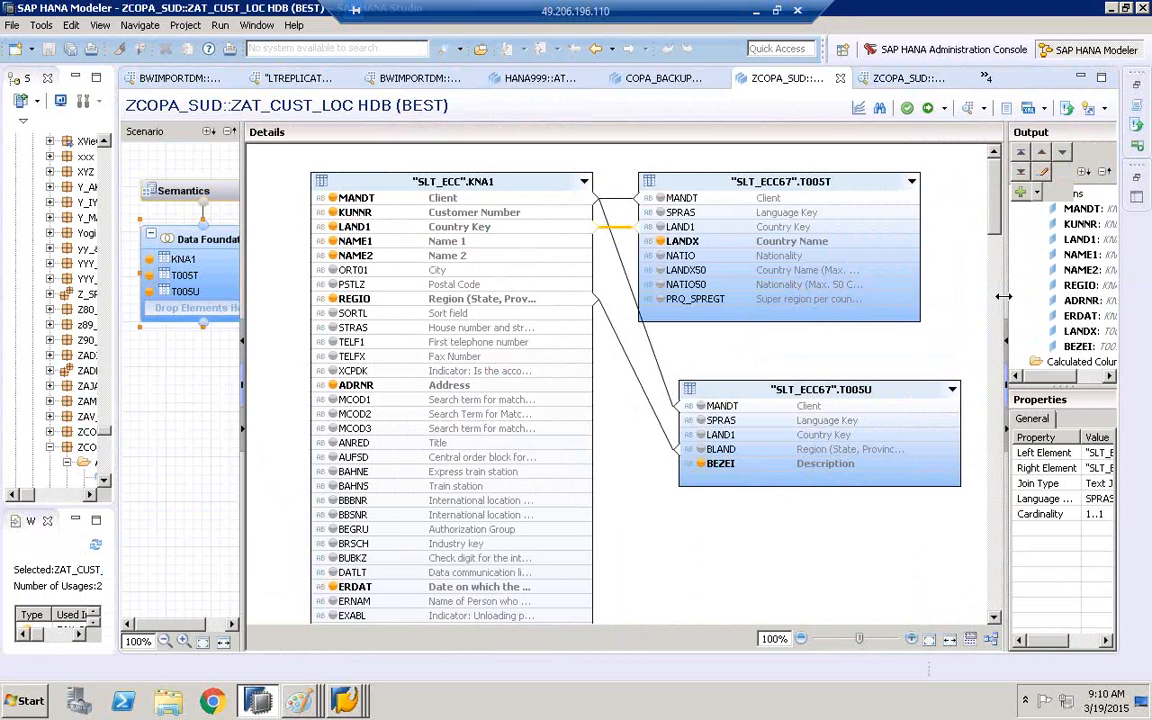
# Inspect the properties of the LAND1 join between KNA1 and T005T and reselect Text Join as the join type
pyautogui.moveTo(1003, 296); pyautogui.dragTo(780, 292)
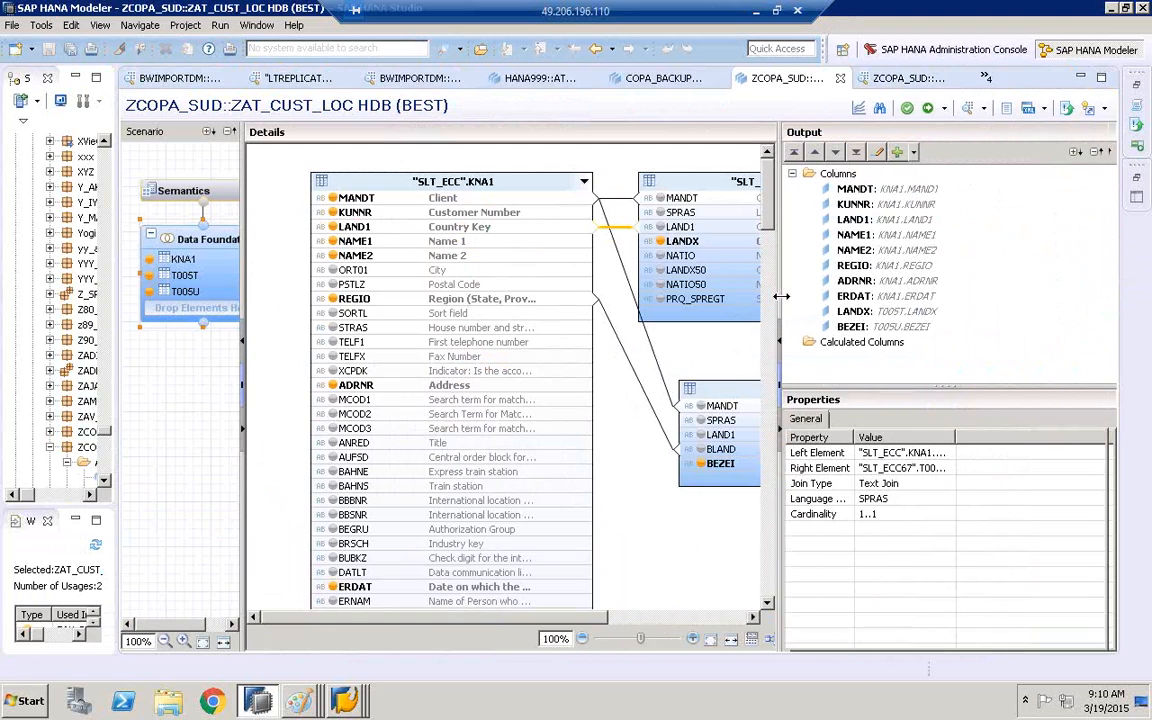
pyautogui.click(922, 483)
pyautogui.click(946, 484)
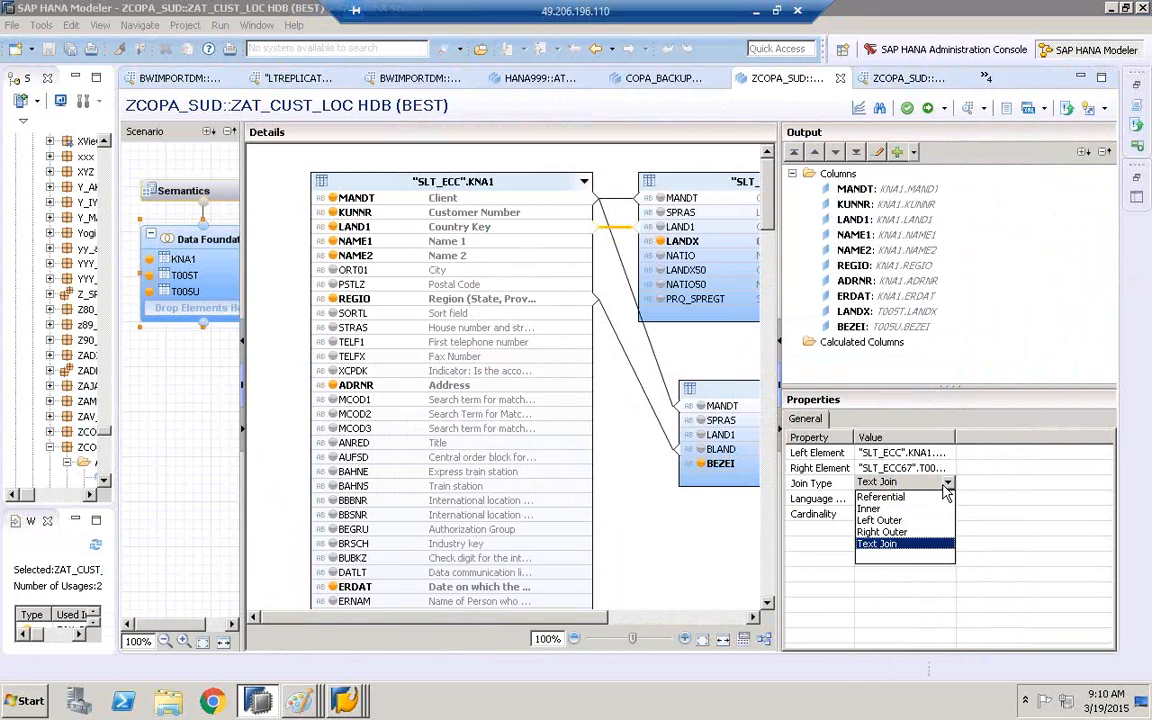
pyautogui.click(899, 545)
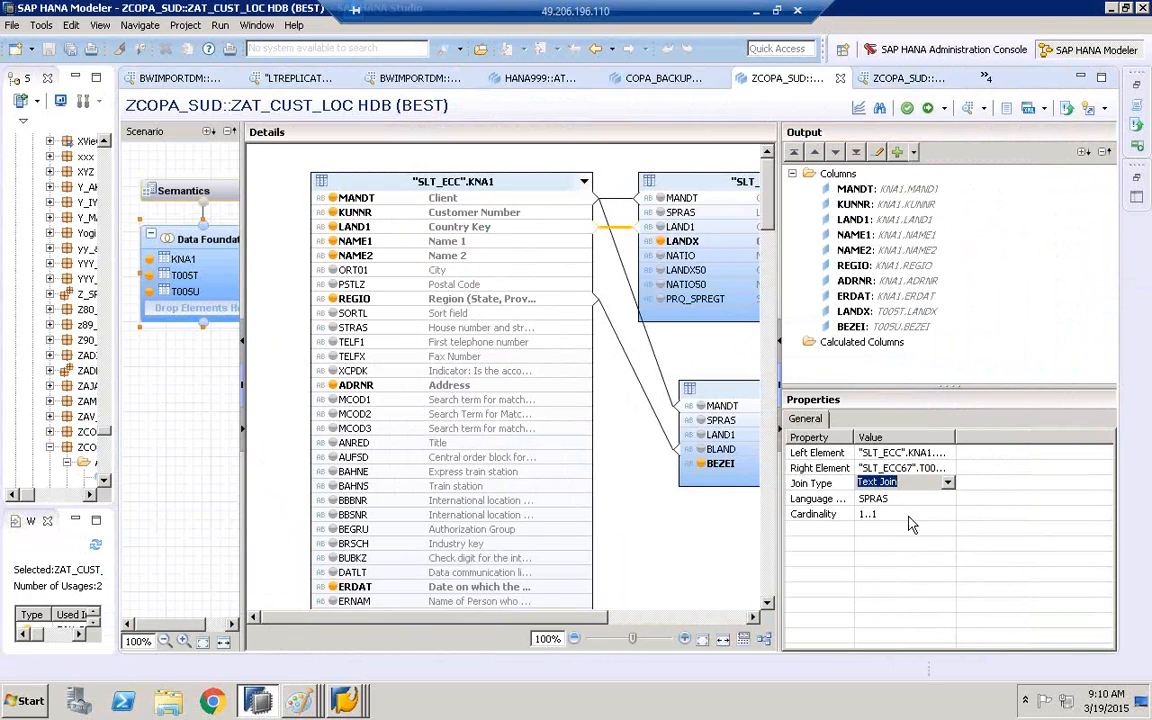
pyautogui.click(971, 498)
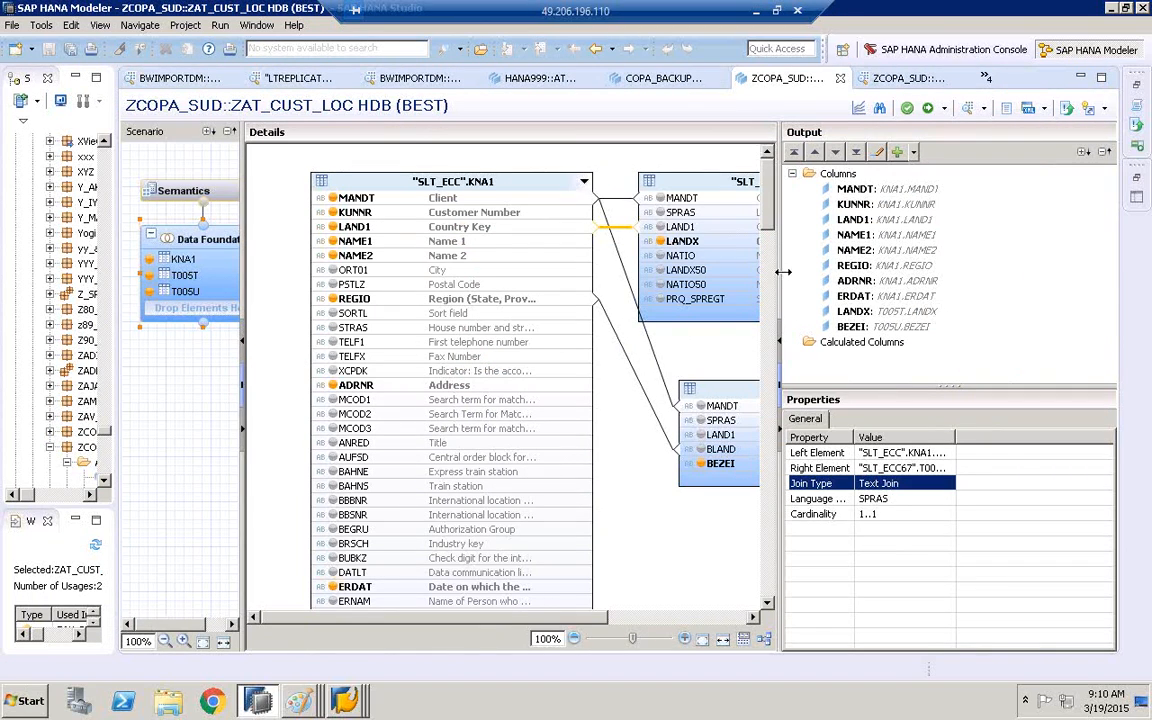
# Remove the T005U table from the Data Foundation of ZAT_CUST_LOC
pyautogui.moveTo(781, 252); pyautogui.dragTo(908, 280)
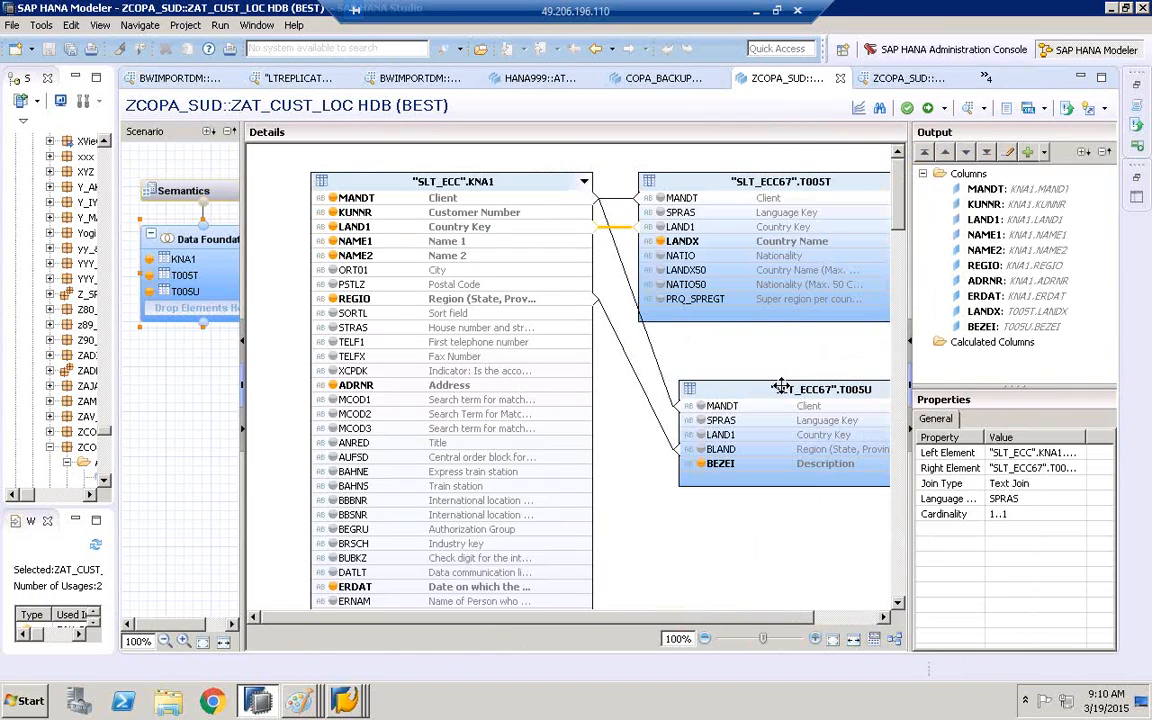
pyautogui.click(781, 388)
pyautogui.rightClick(750, 385)
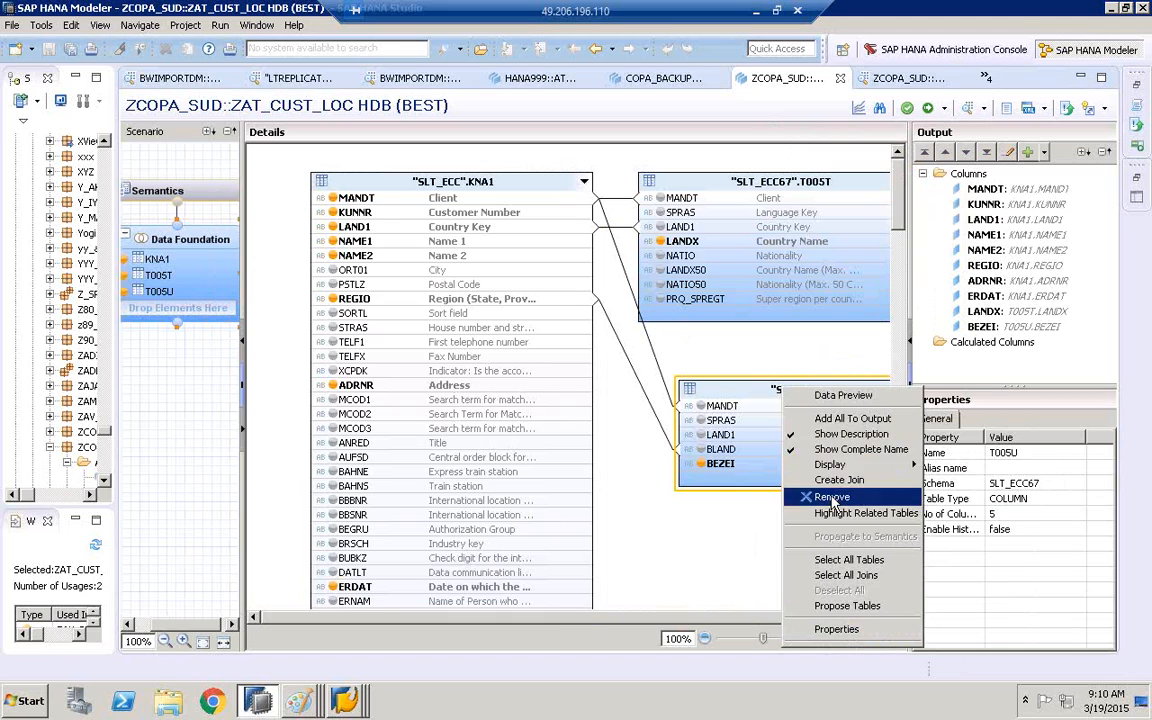
pyautogui.click(778, 497)
pyautogui.click(656, 356)
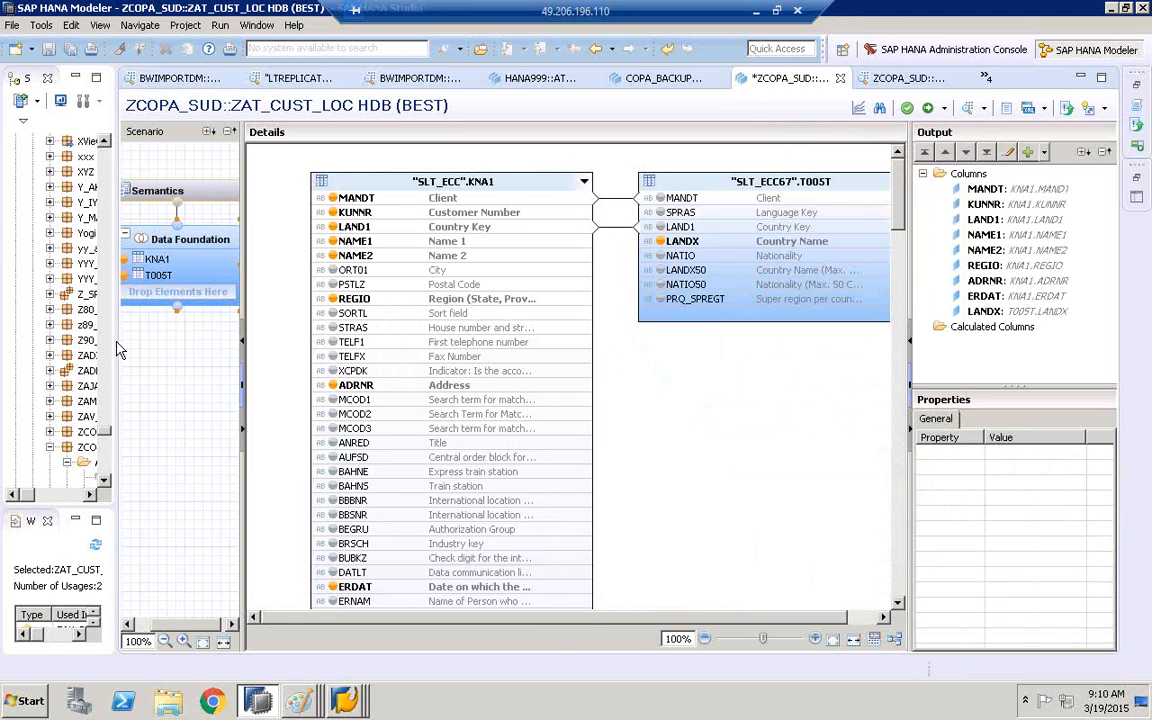
# Add a second T005T table from schema SLT_ECC67 to the Data Foundation and place it below the existing T005T
pyautogui.rightClick(689, 424)
pyautogui.click(706, 433)
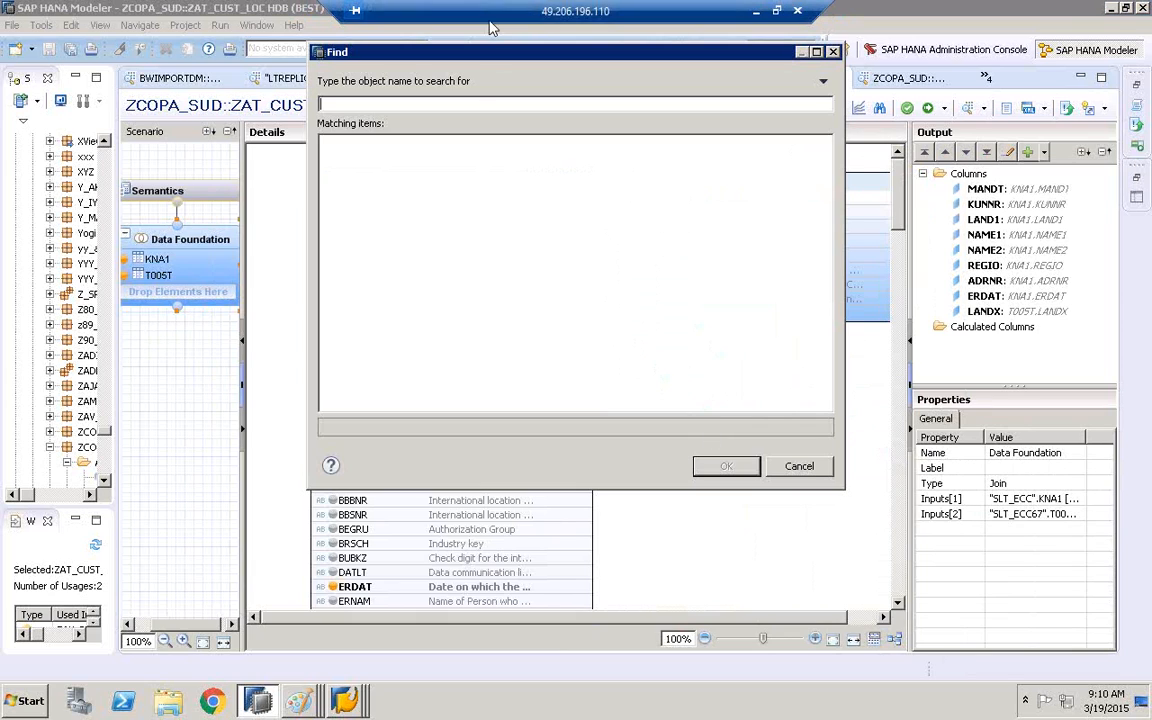
pyautogui.moveTo(487, 55); pyautogui.dragTo(410, 445)
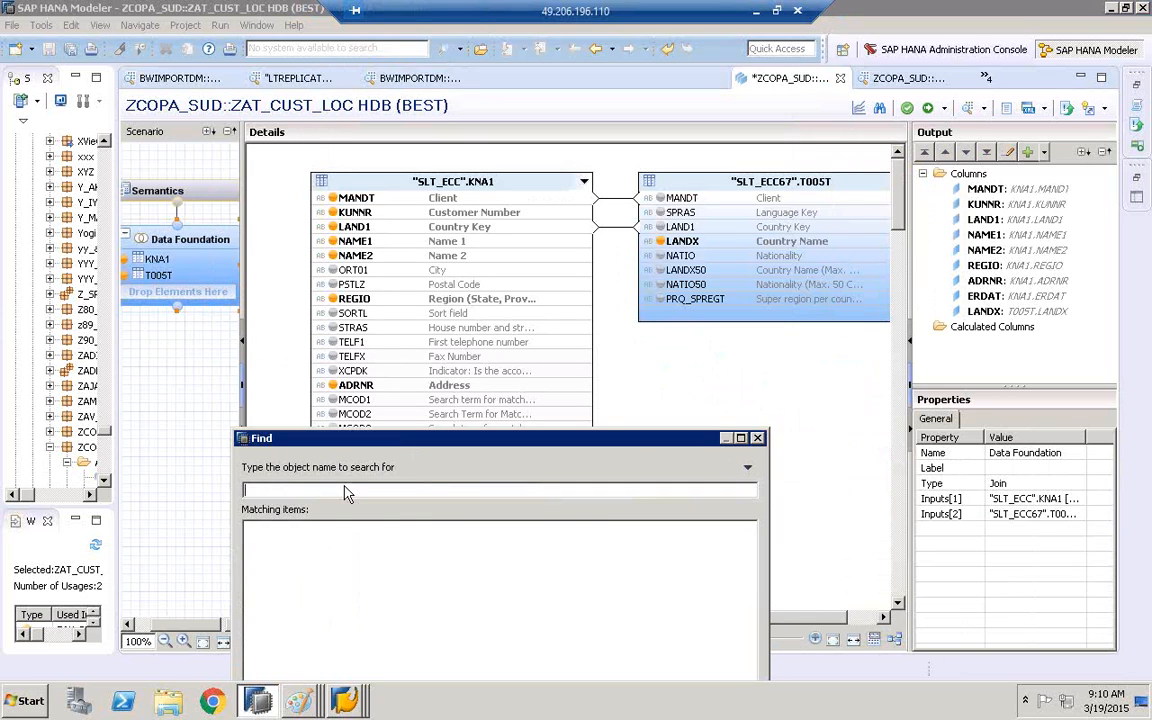
pyautogui.write('T005T')
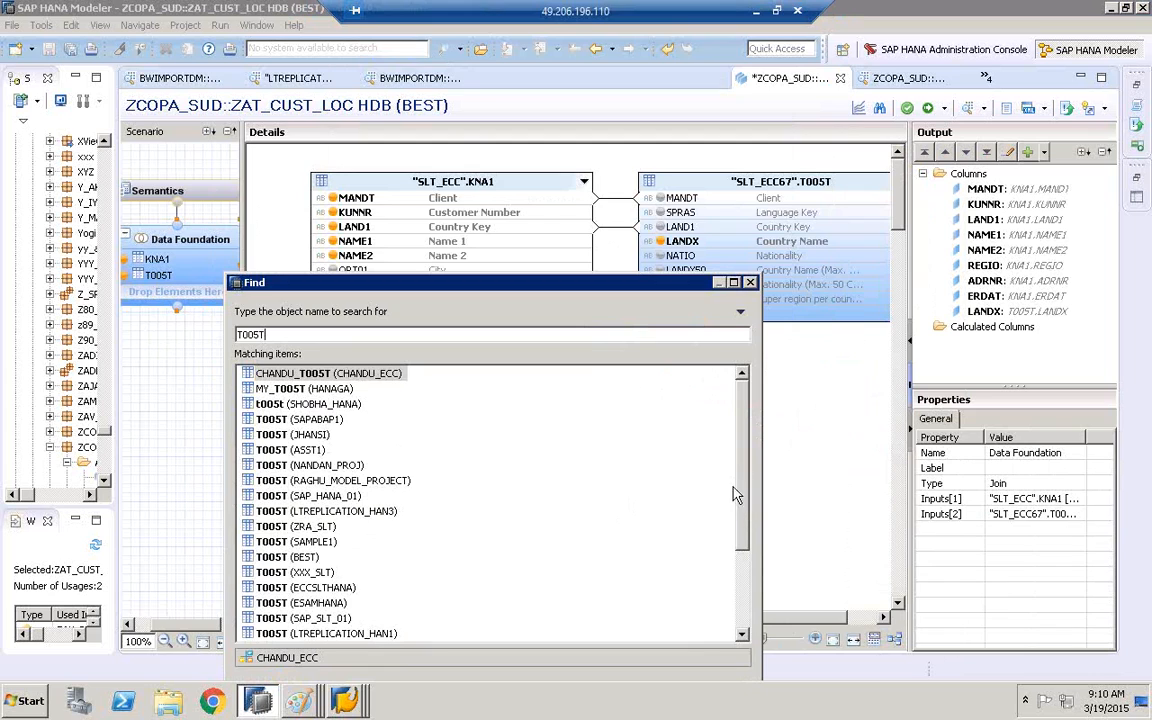
pyautogui.moveTo(741, 505); pyautogui.dragTo(741, 593)
pyautogui.click(300, 587)
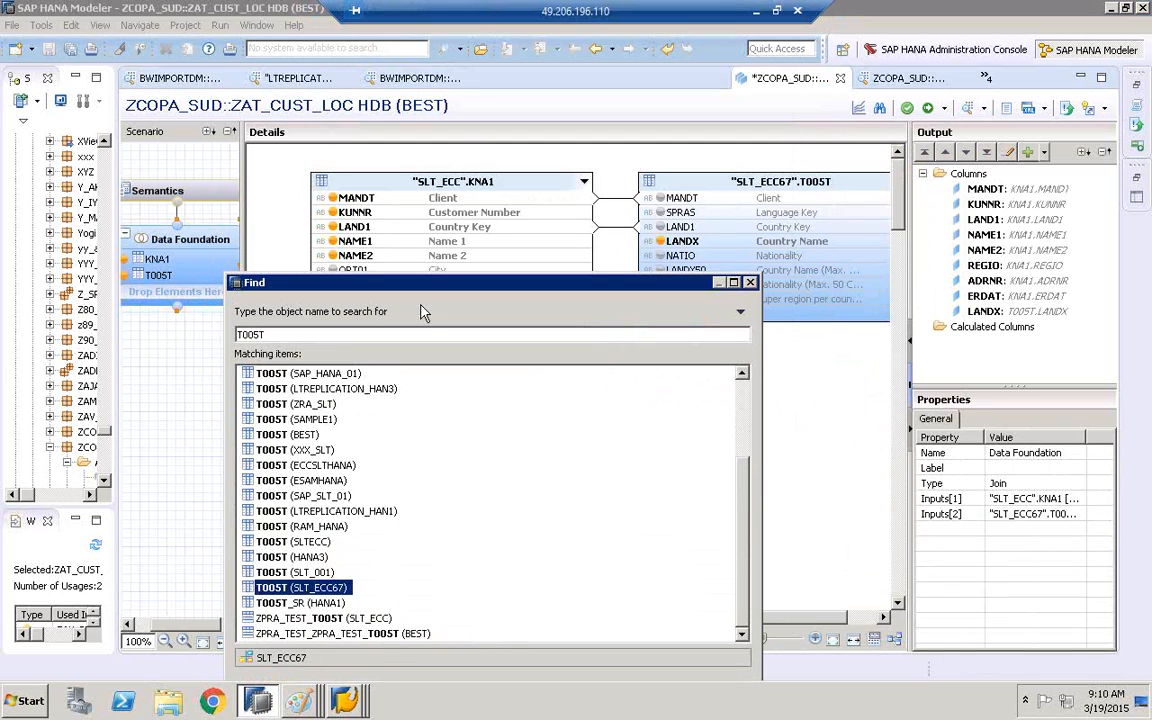
pyautogui.moveTo(432, 275); pyautogui.dragTo(432, 70)
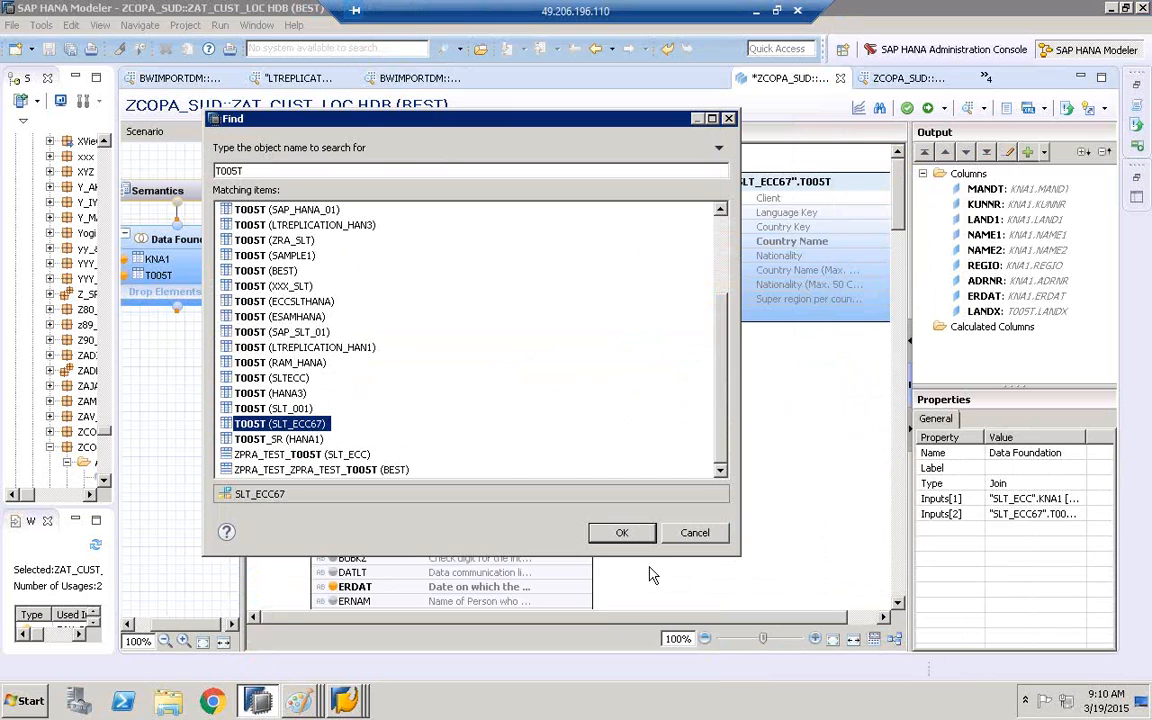
pyautogui.click(621, 532)
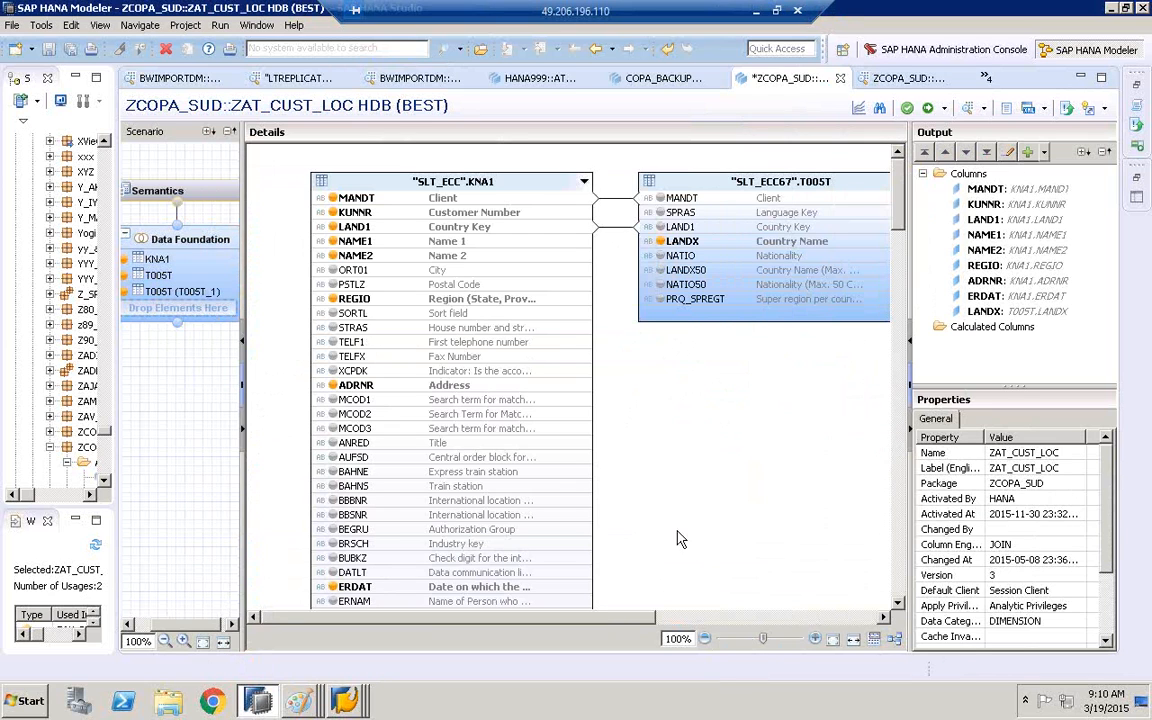
pyautogui.moveTo(628, 617); pyautogui.dragTo(768, 617)
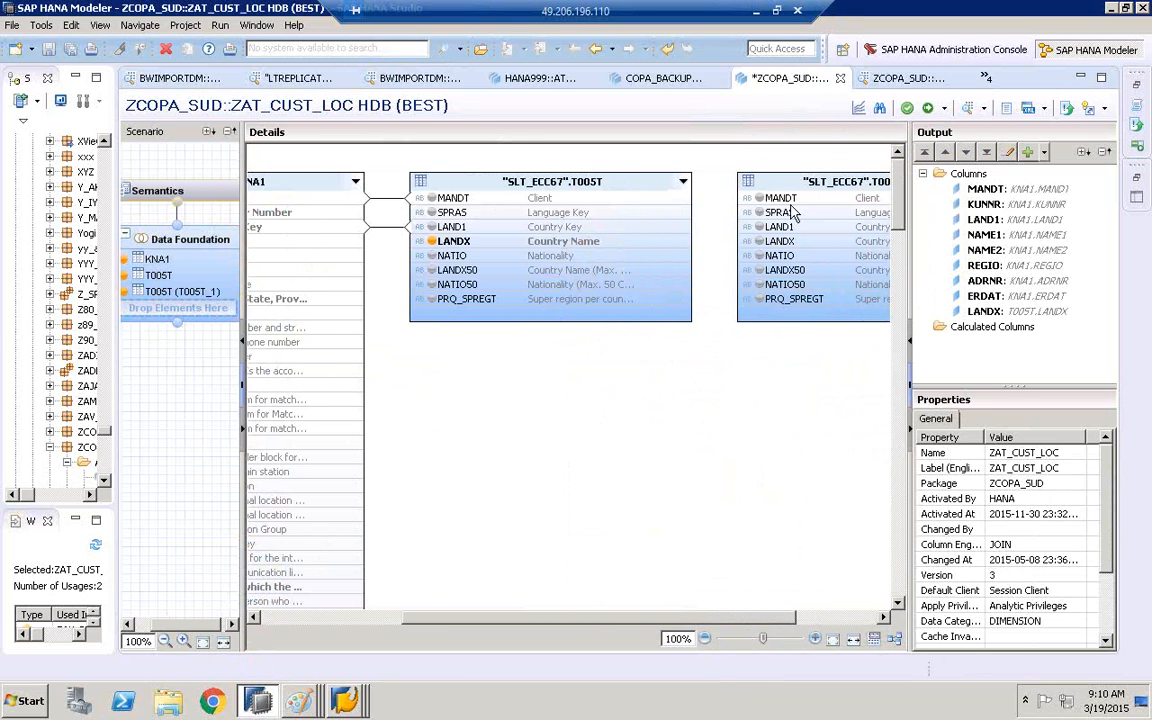
pyautogui.moveTo(800, 182); pyautogui.dragTo(540, 447)
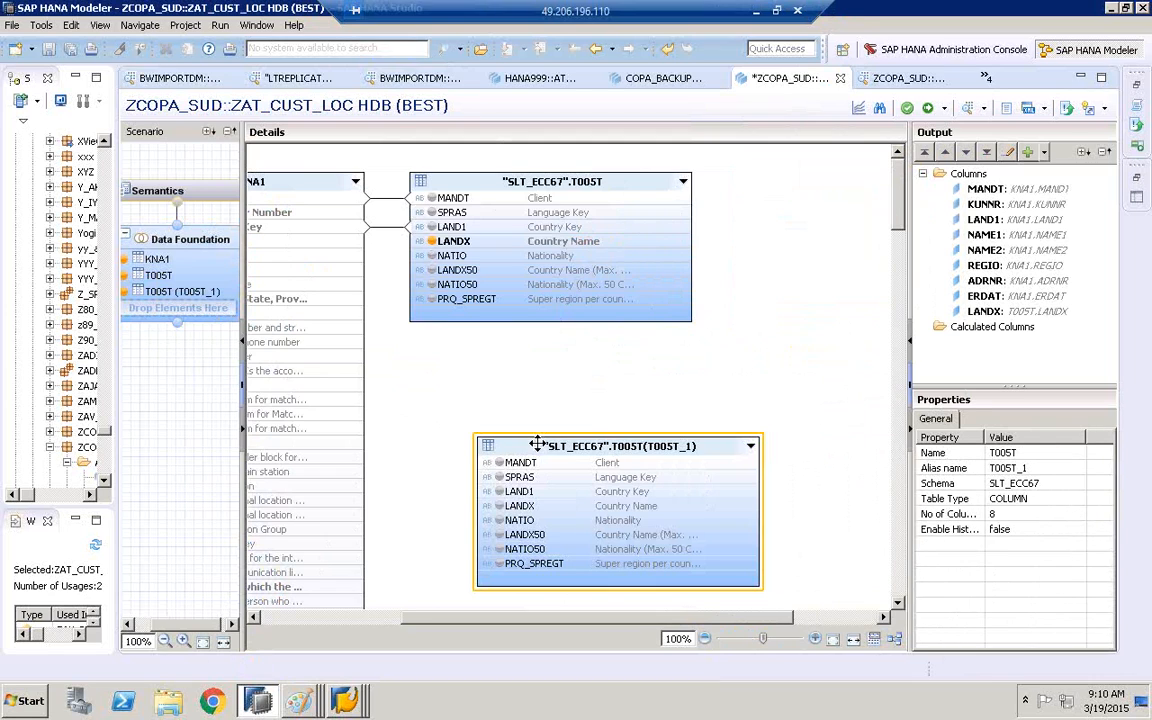
# Place the second T005T table just below the first one and join KNA1 LAND1 to its LAND1 column
pyautogui.moveTo(658, 621); pyautogui.dragTo(508, 621)
pyautogui.moveTo(740, 445); pyautogui.dragTo(685, 374)
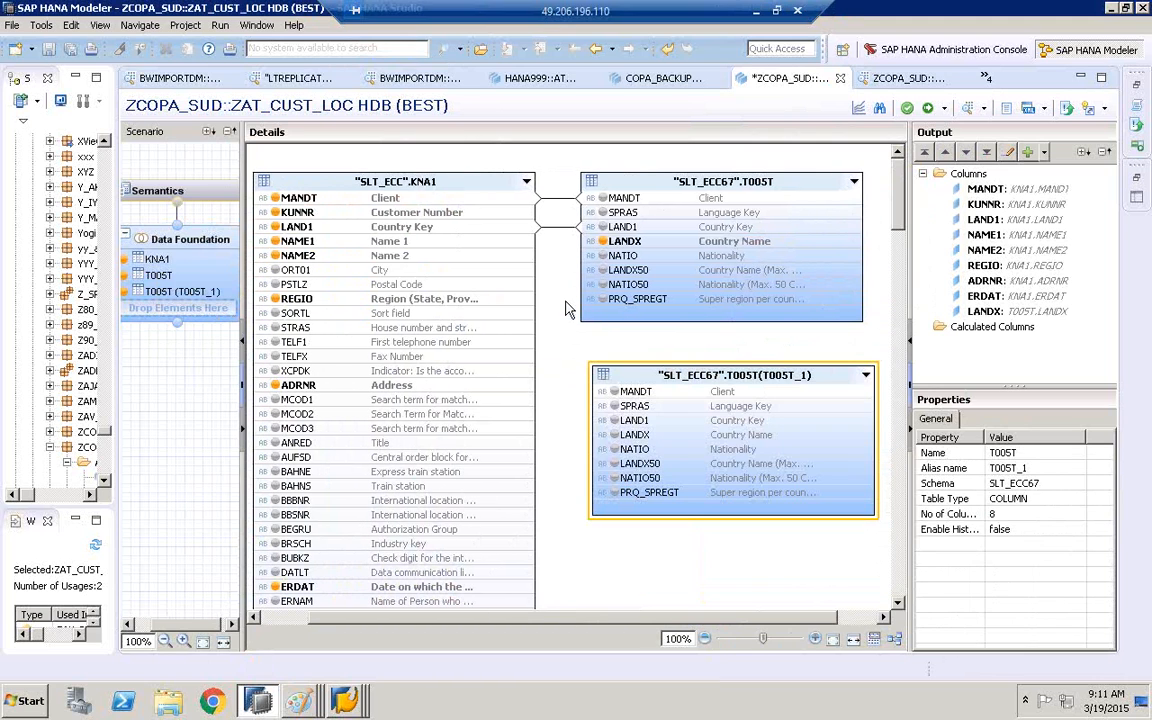
pyautogui.click(530, 230)
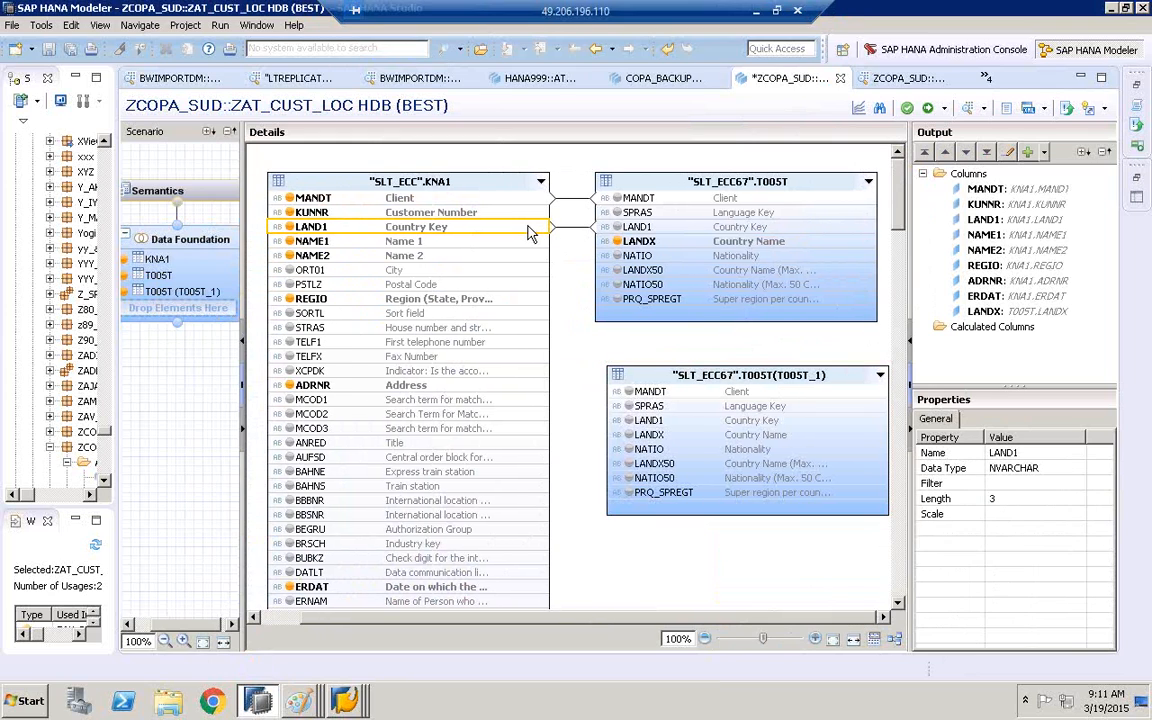
pyautogui.moveTo(535, 232); pyautogui.dragTo(610, 432)
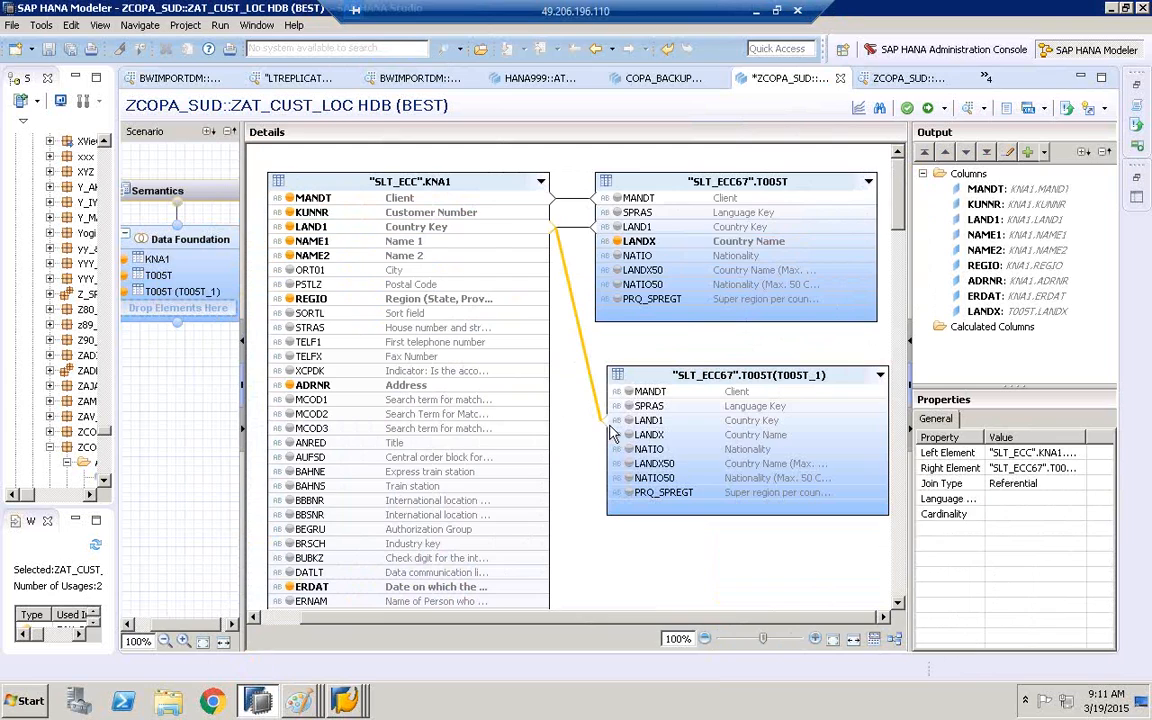
# Remove the MANDT join between KNA1 and the first T005T table
pyautogui.click(567, 205)
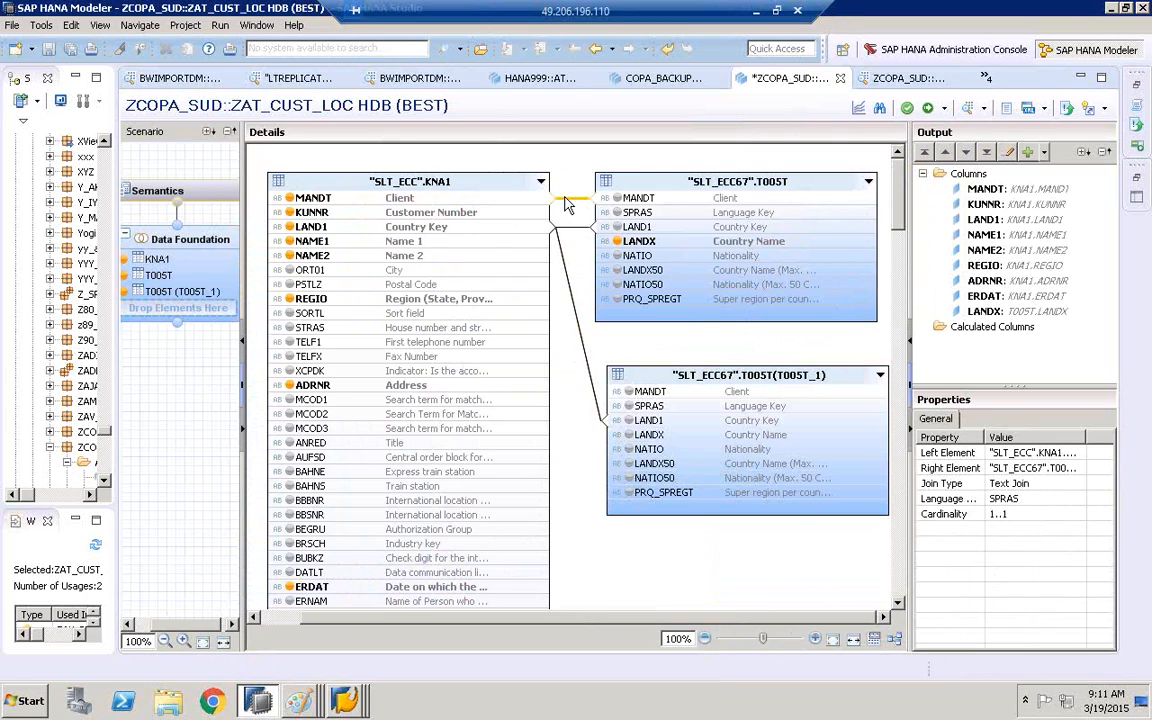
pyautogui.rightClick(567, 205)
pyautogui.click(584, 247)
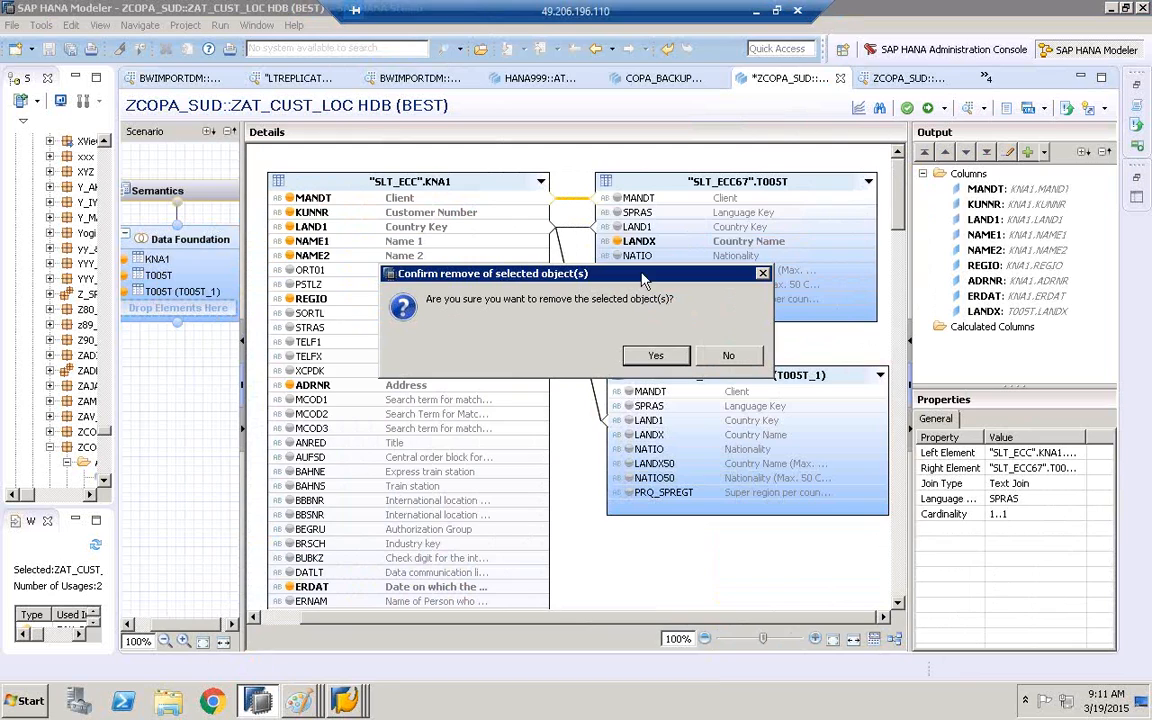
pyautogui.click(656, 356)
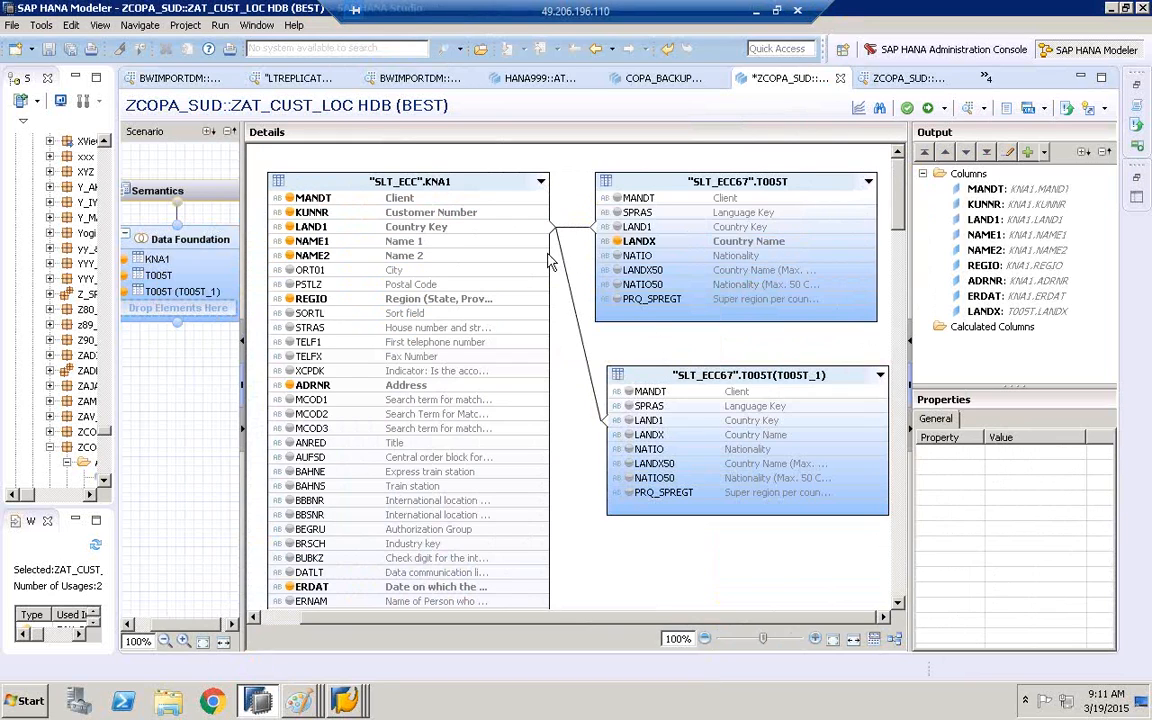
# Add LANDX from the second T005T table to the output and compare the properties of the two LAND1 joins
pyautogui.click(629, 435)
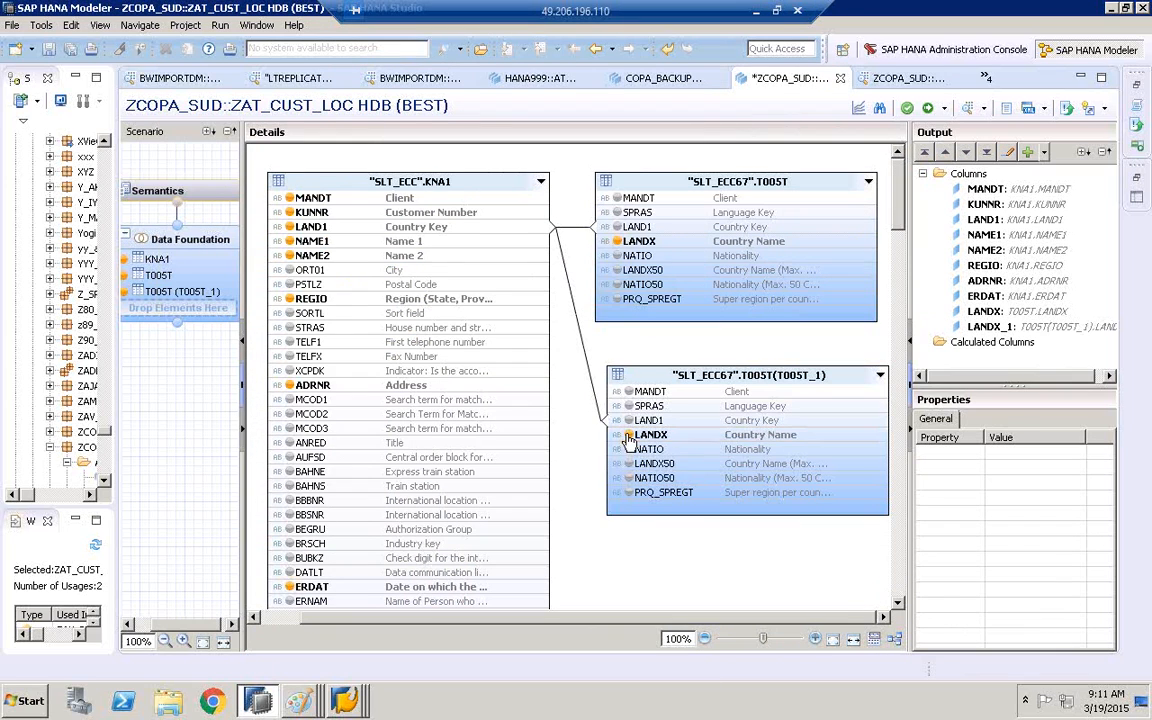
pyautogui.click(580, 229)
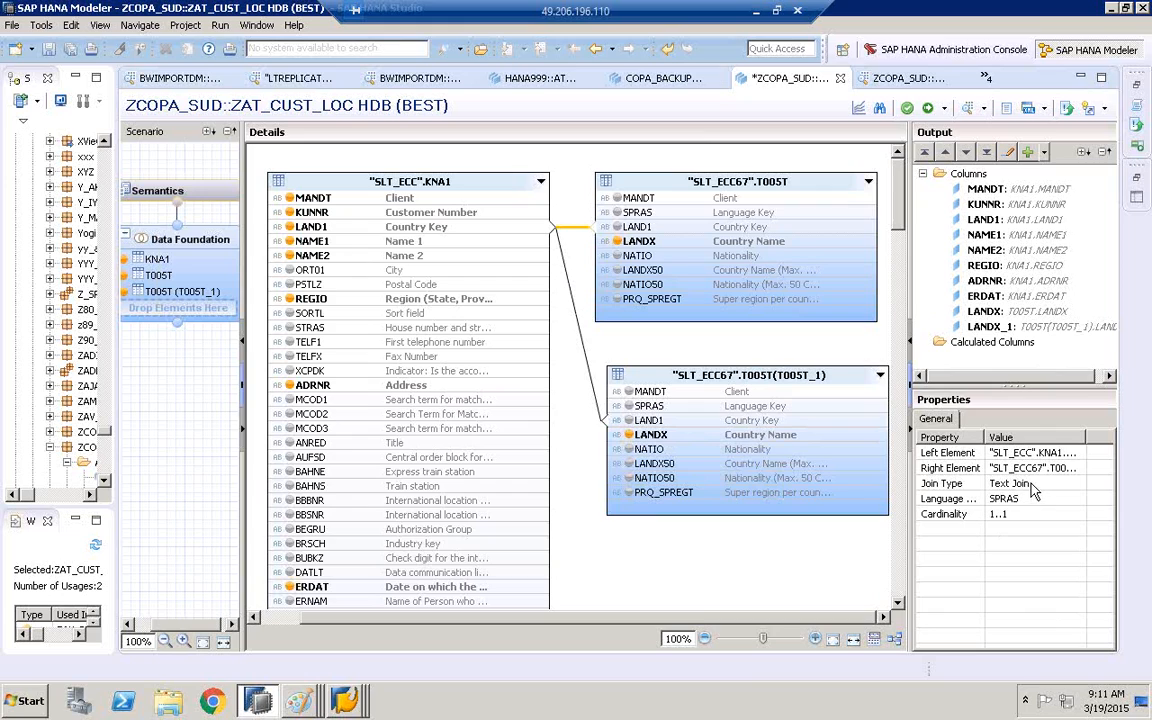
pyautogui.click(592, 384)
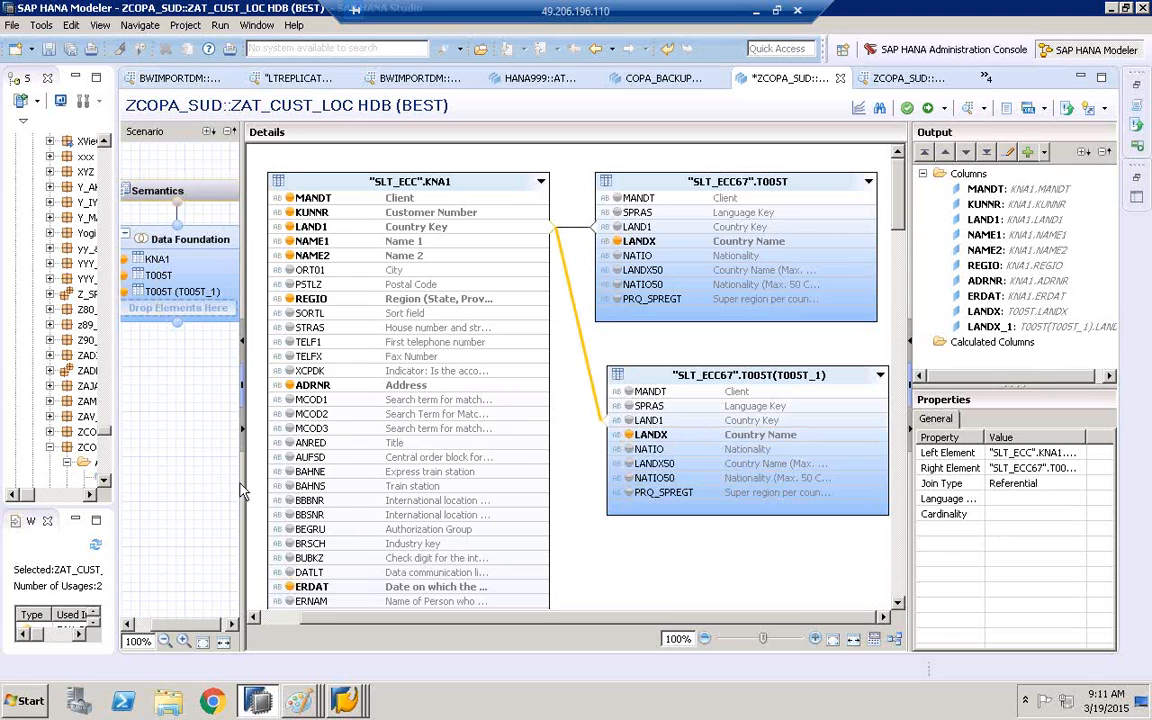
pyautogui.moveTo(243, 435); pyautogui.dragTo(193, 440)
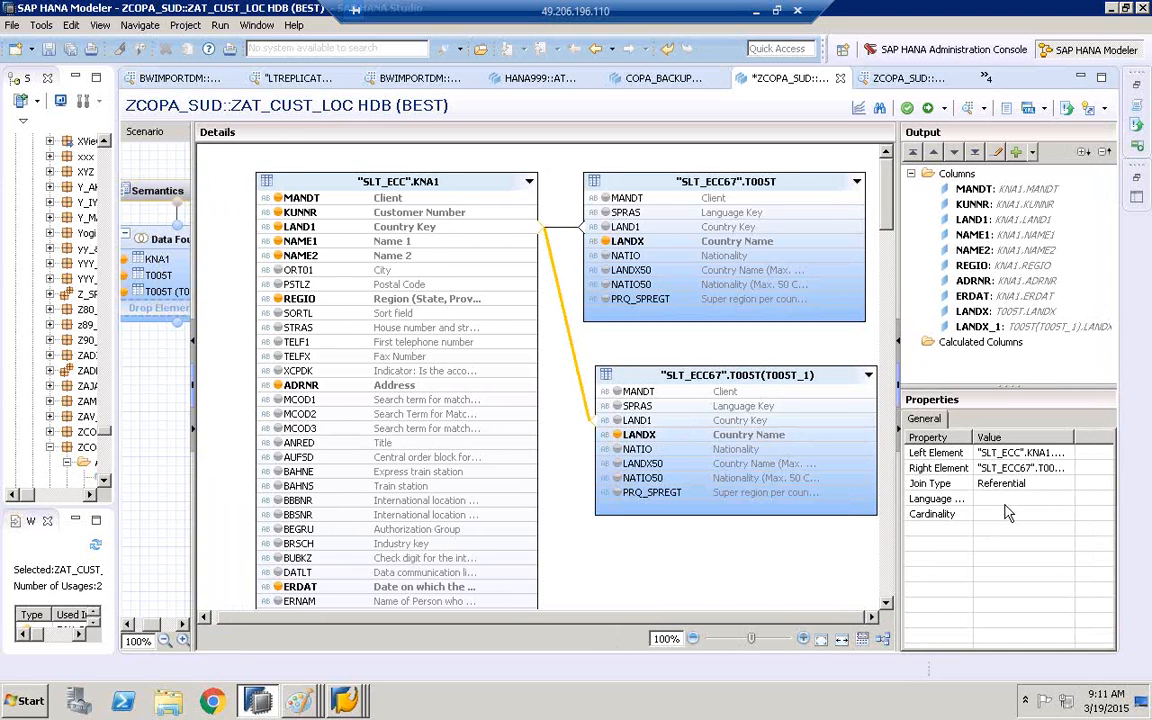
pyautogui.click(1015, 484)
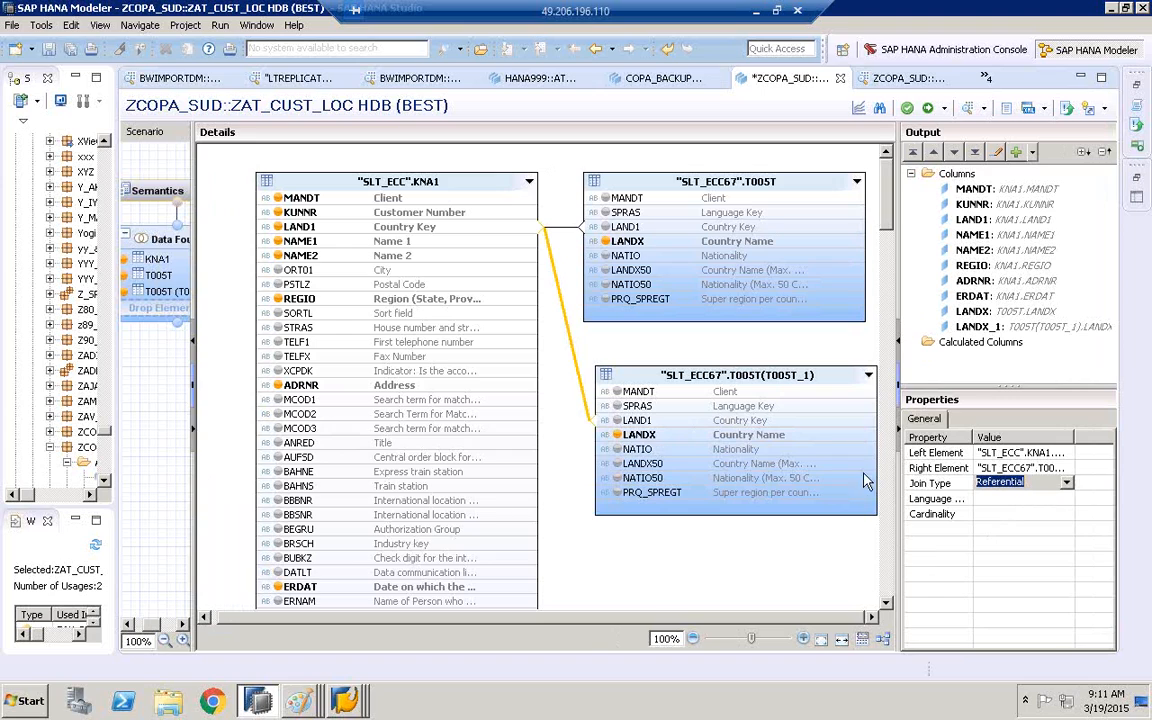
# Apply a filter on SPRAS in the second T005T table with operator Equal and value 1
pyautogui.click(645, 408)
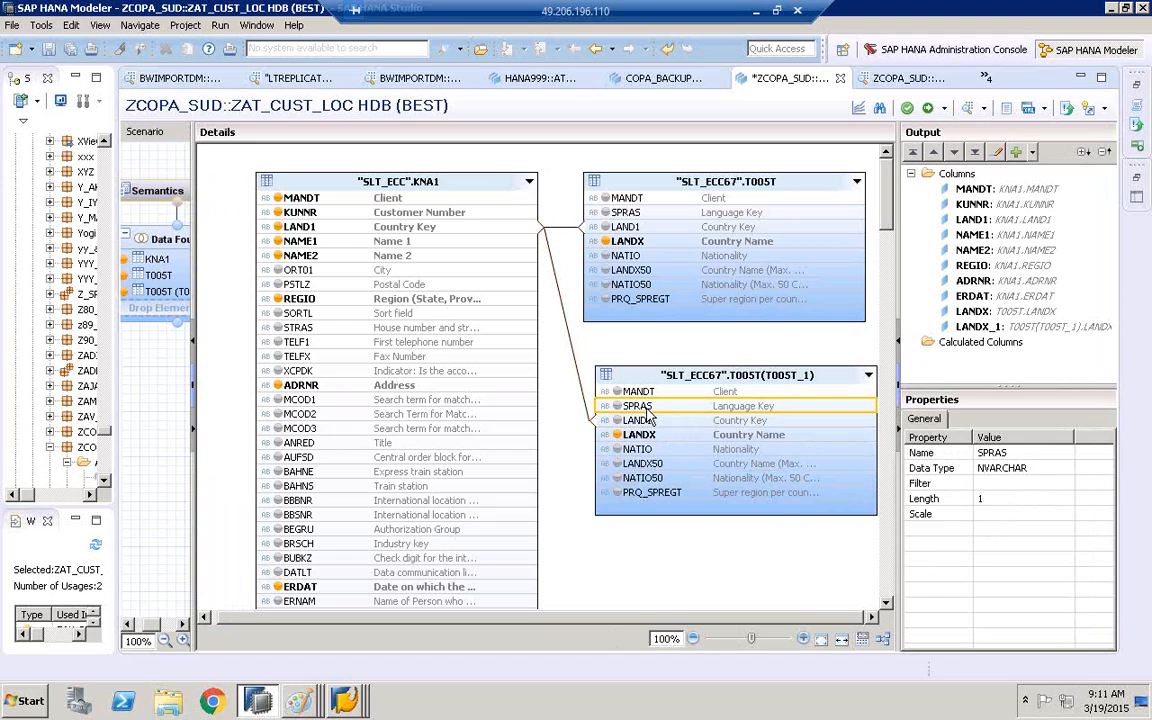
pyautogui.rightClick(648, 413)
pyautogui.click(690, 435)
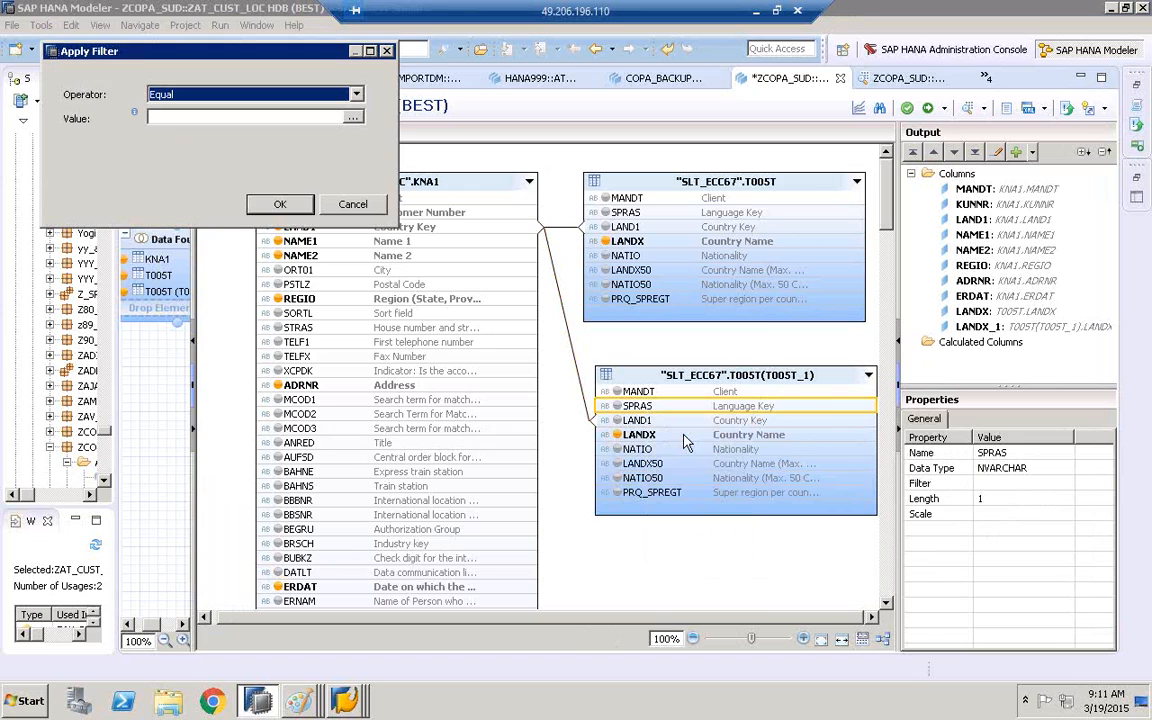
pyautogui.click(352, 117)
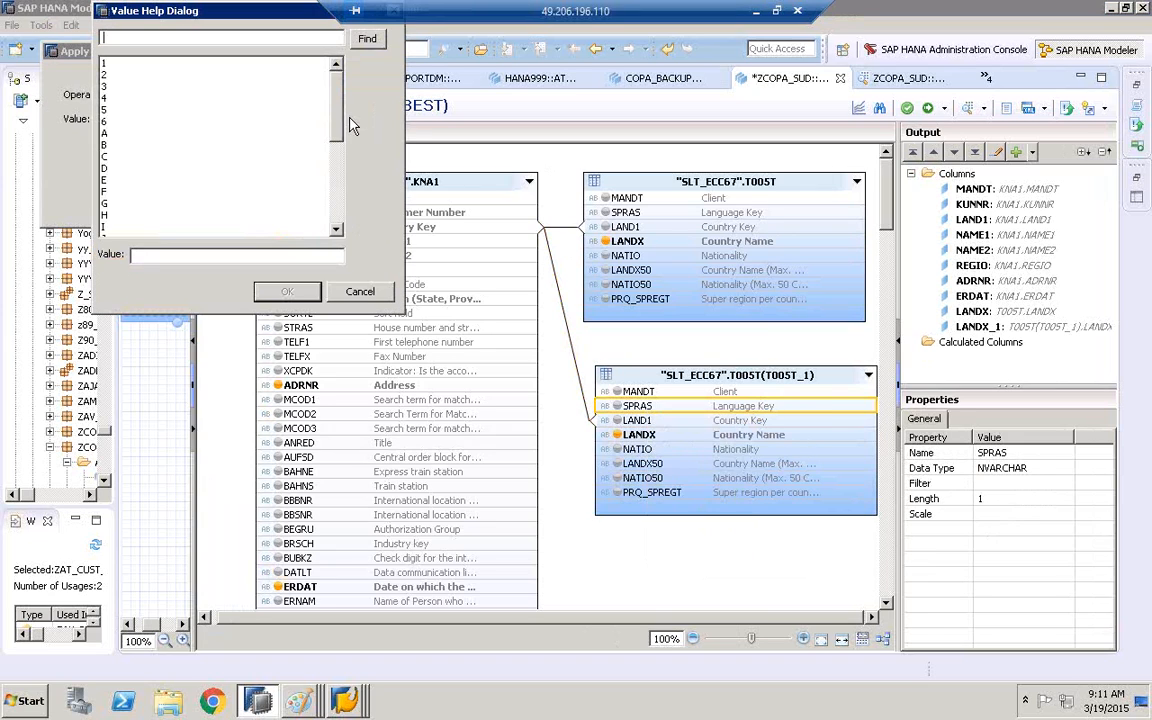
pyautogui.click(105, 63)
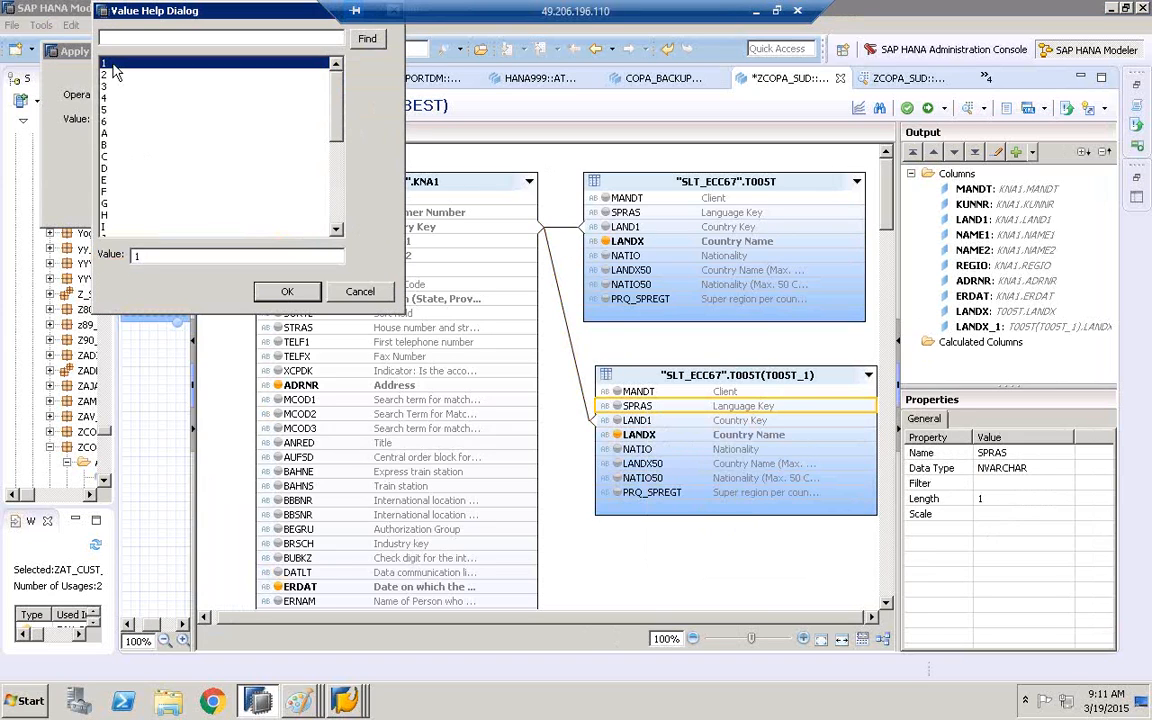
pyautogui.click(285, 291)
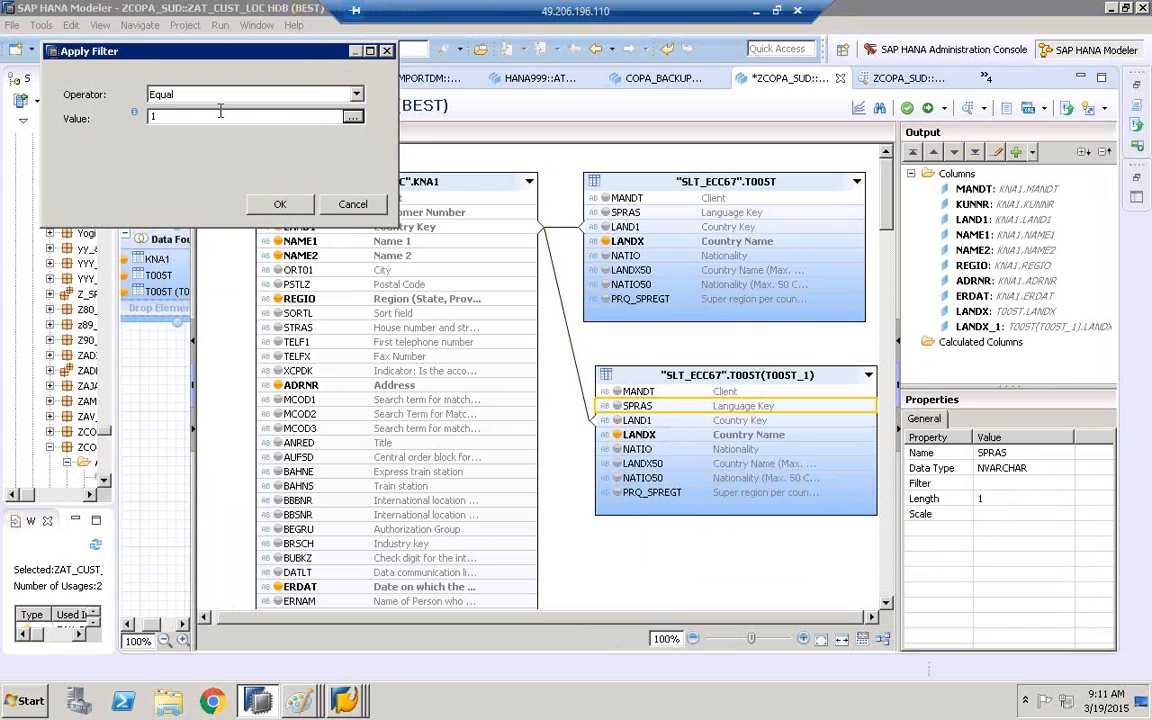
pyautogui.click(278, 203)
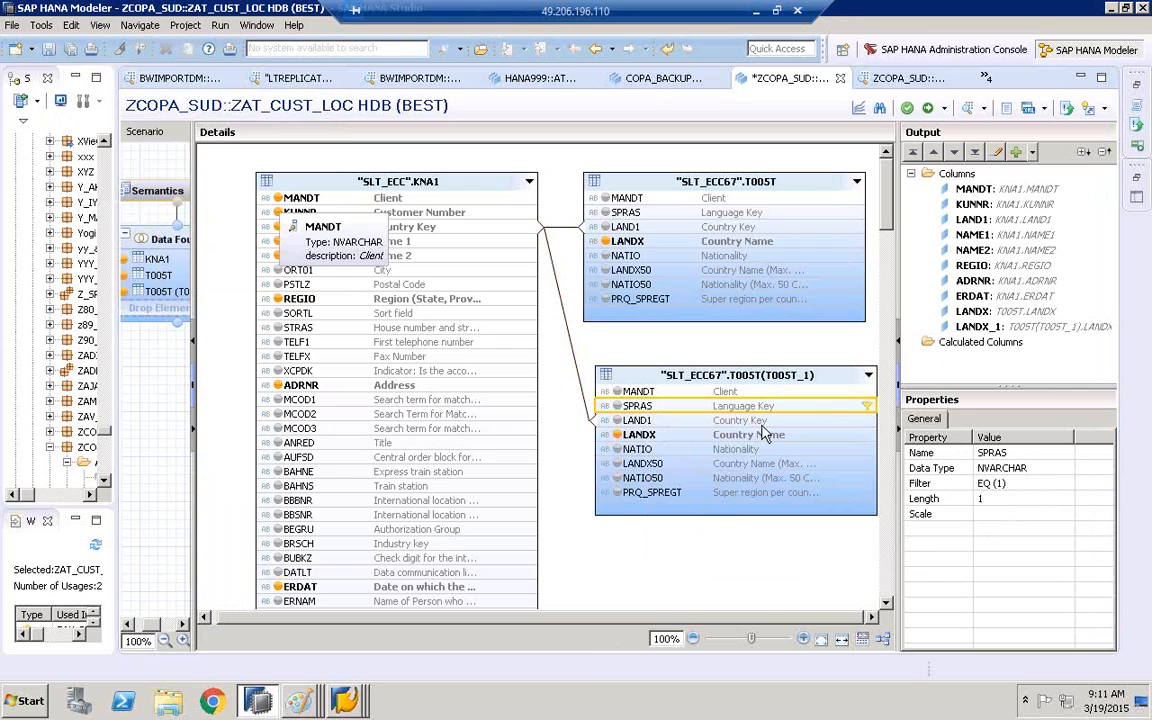
# Inspect the properties of the KNA1 to first T005T LAND1 join and of output columns LANDX_1 and LANDX
pyautogui.click(569, 228)
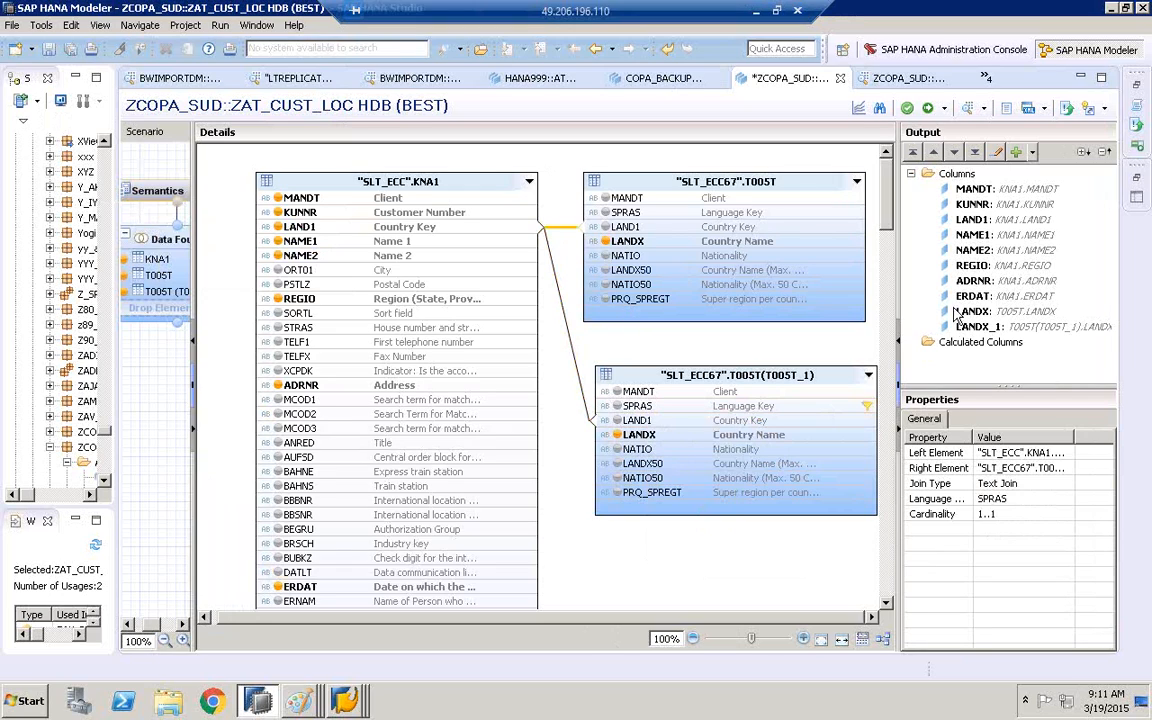
pyautogui.click(1020, 327)
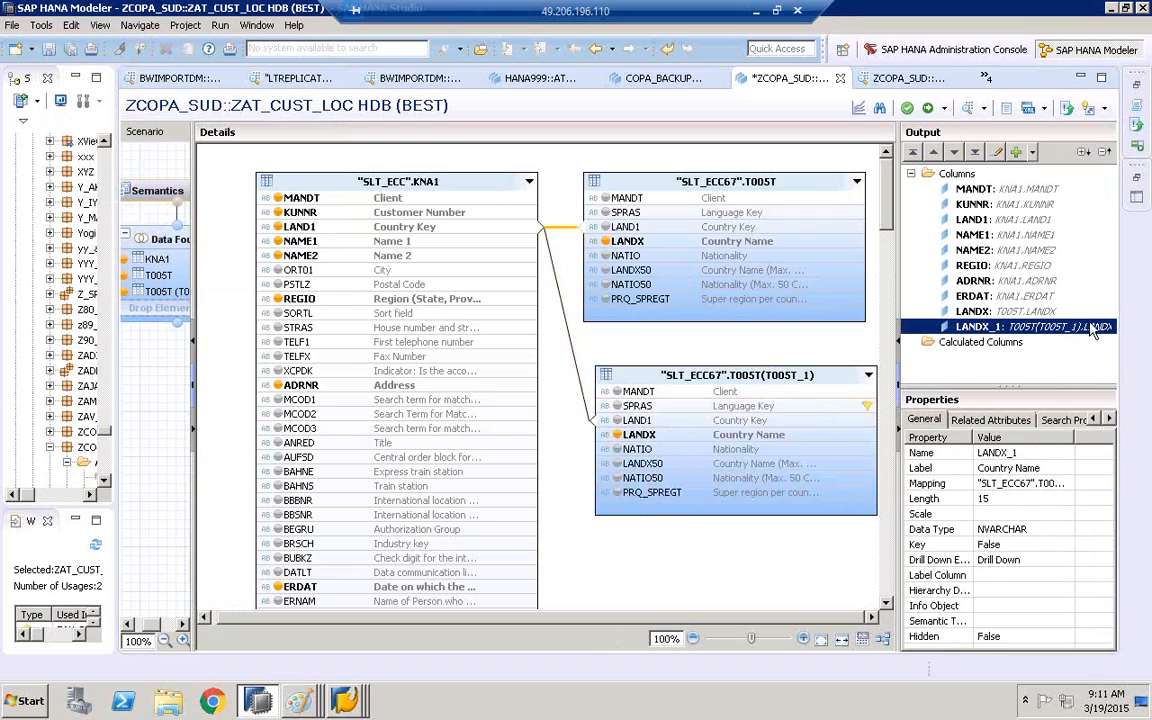
pyautogui.click(1015, 313)
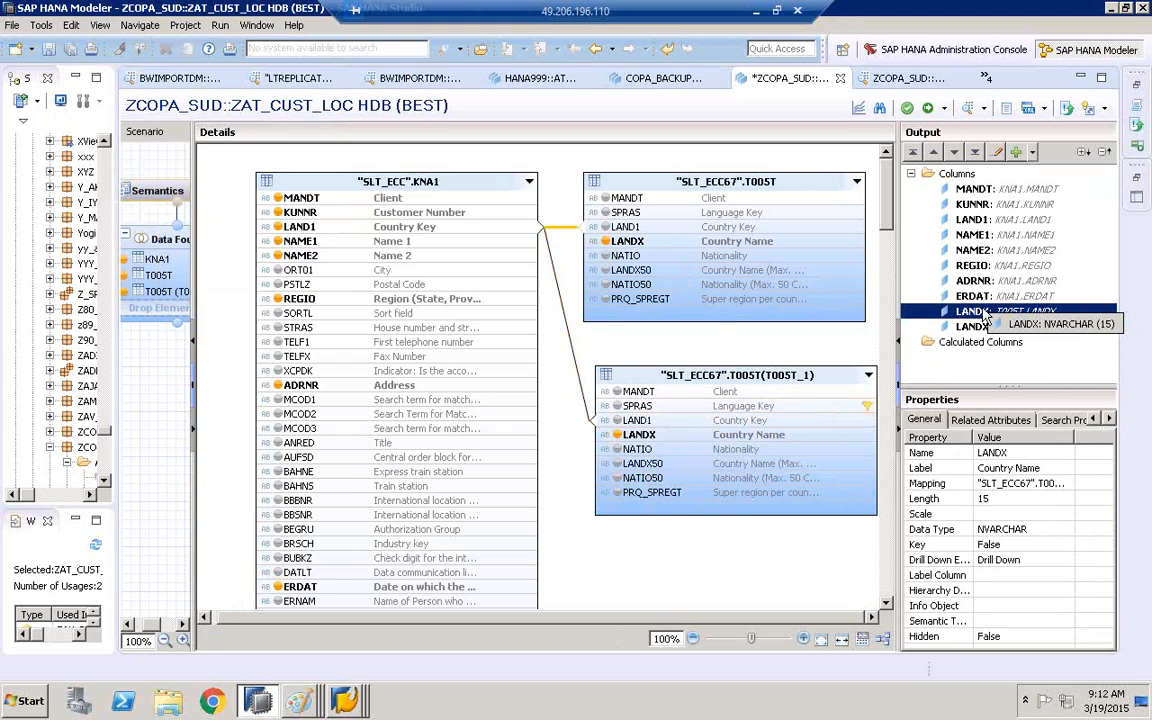
# Save and activate ZAT_CUST_LOC, entering a new change described as sAS and assigning the view to change HDB//12610
pyautogui.click(908, 109)
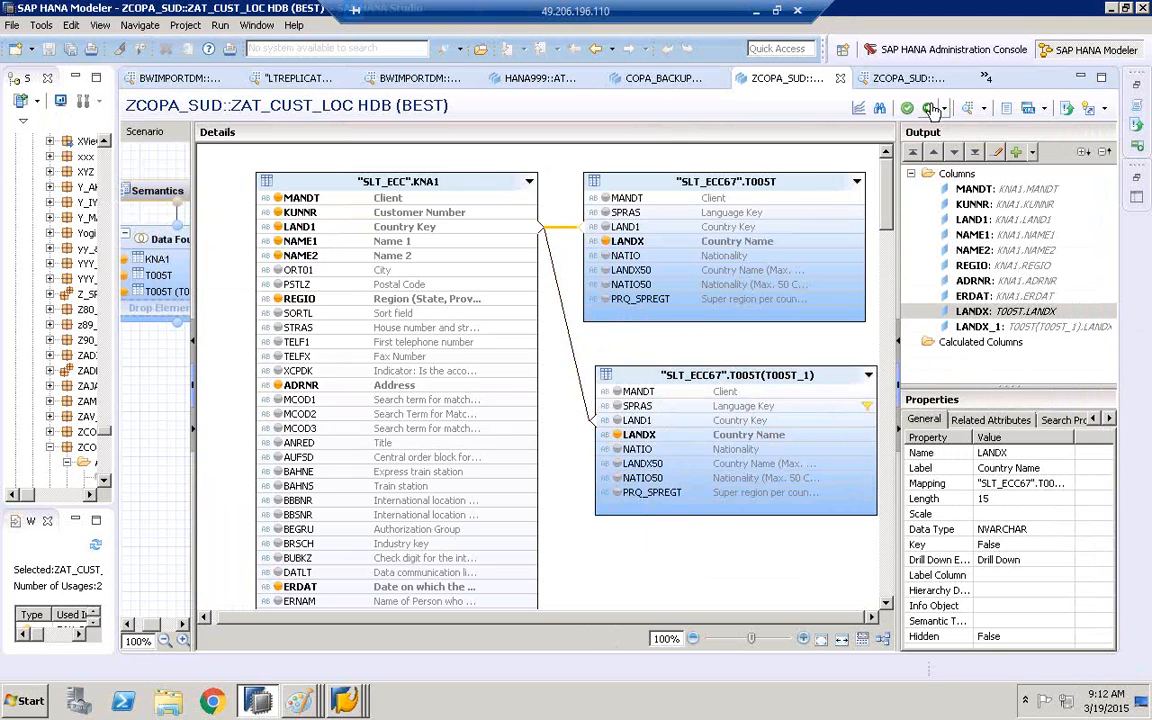
pyautogui.click(930, 108)
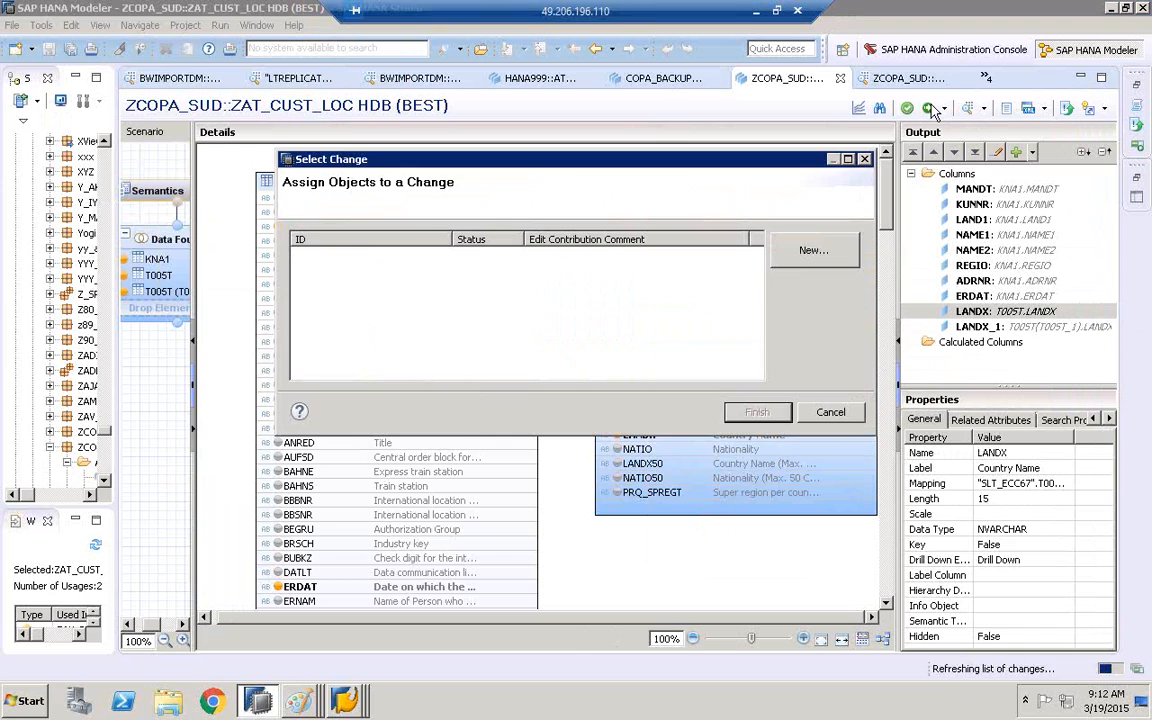
pyautogui.click(803, 251)
pyautogui.write('sAS')
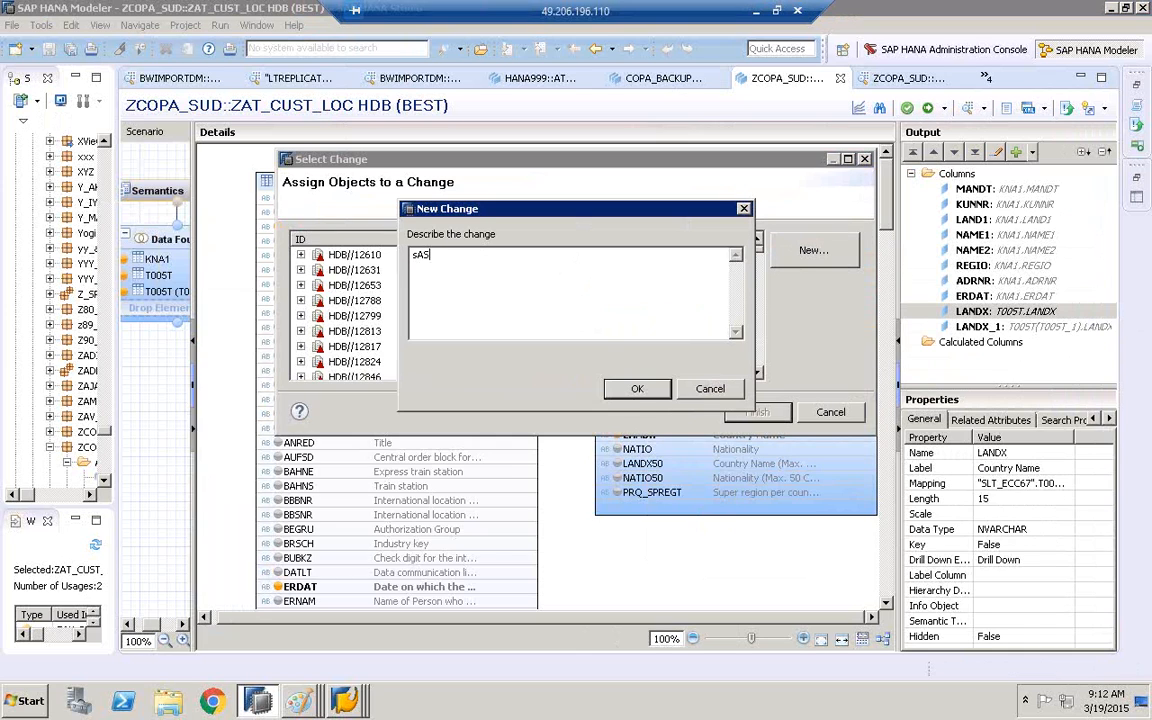
pyautogui.click(637, 391)
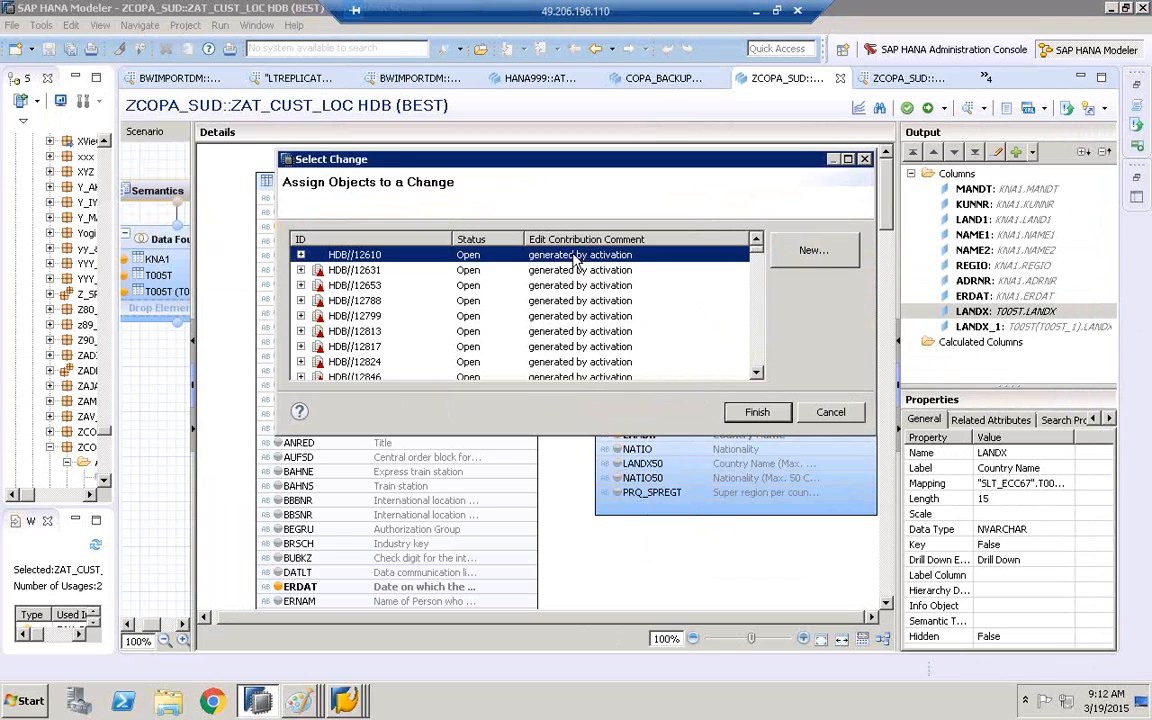
pyautogui.click(758, 413)
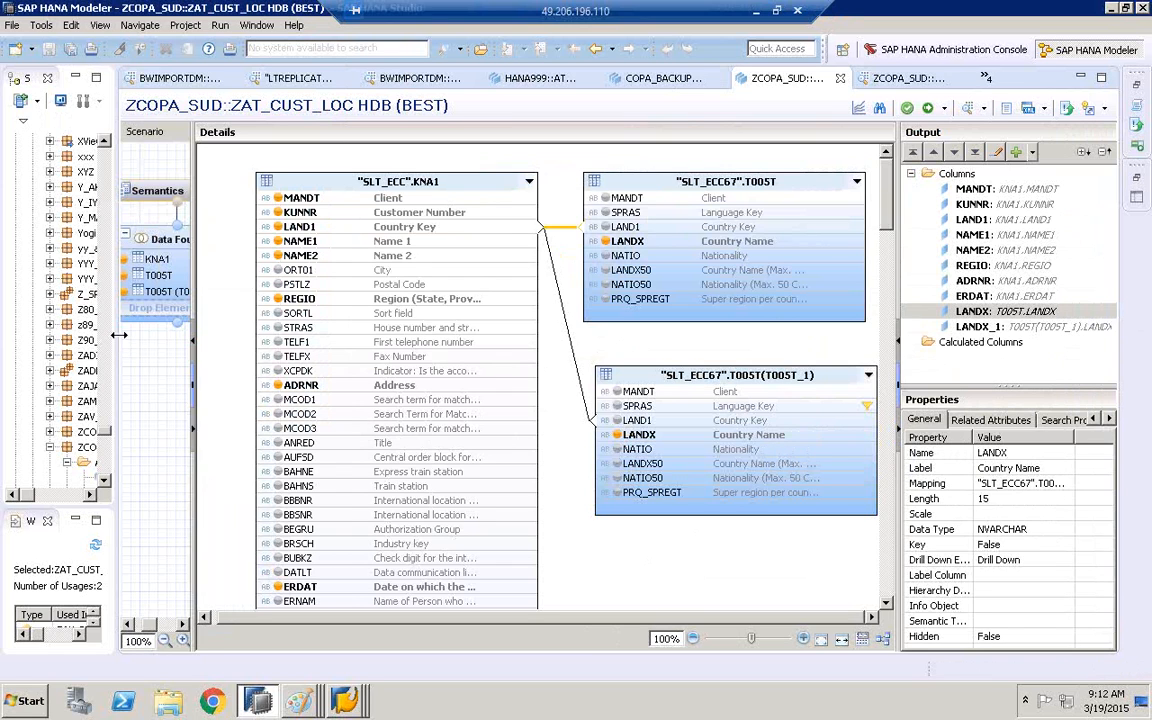
# Widen the Systems view and open the data preview of attribute view ZAT_CUST_LOC in package ZCOPA_SUD
pyautogui.moveTo(117, 334); pyautogui.dragTo(231, 324)
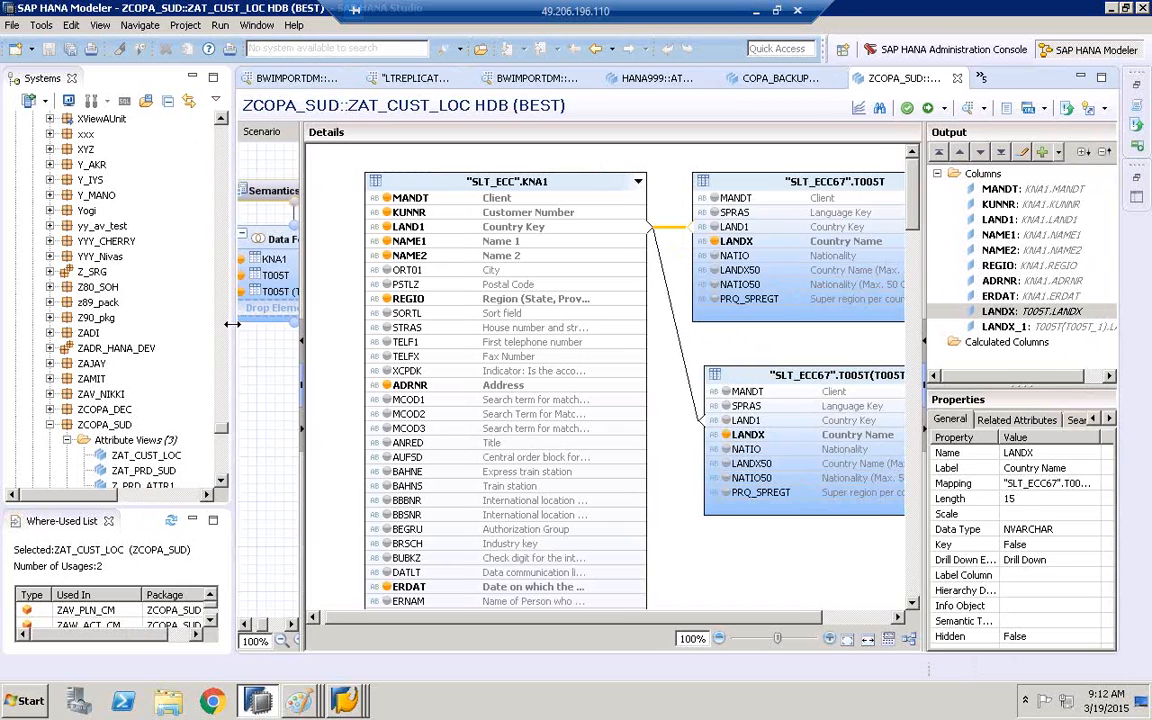
pyautogui.click(145, 455)
pyautogui.rightClick(139, 460)
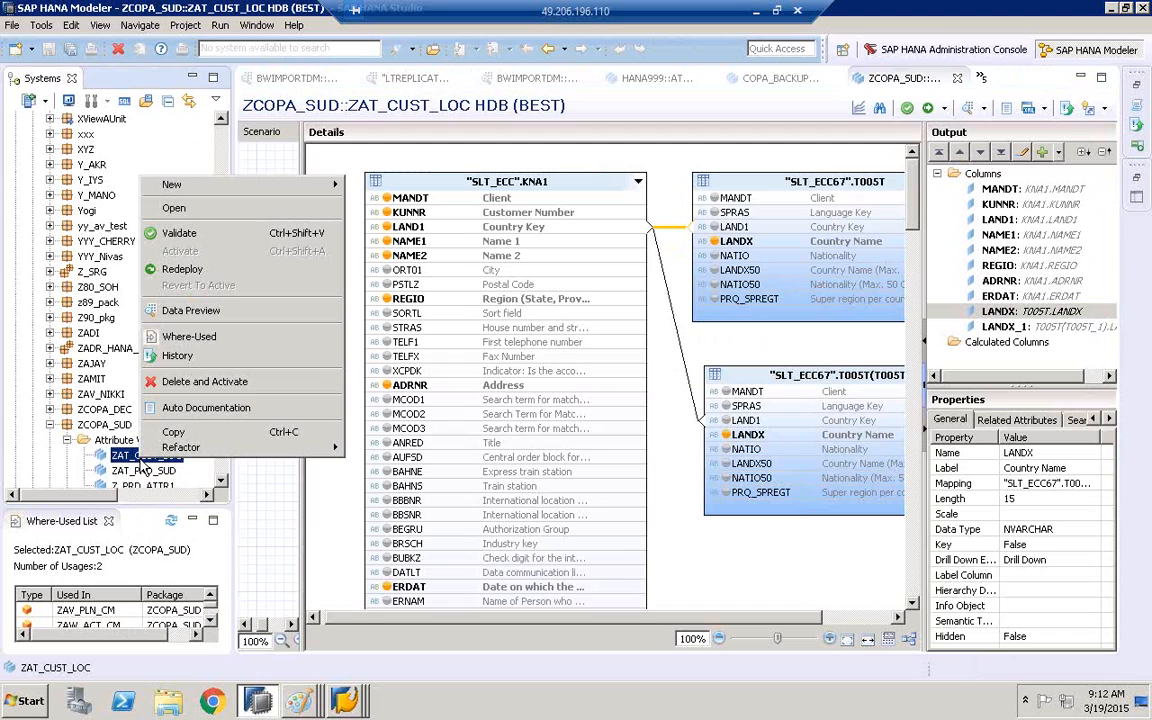
pyautogui.click(215, 309)
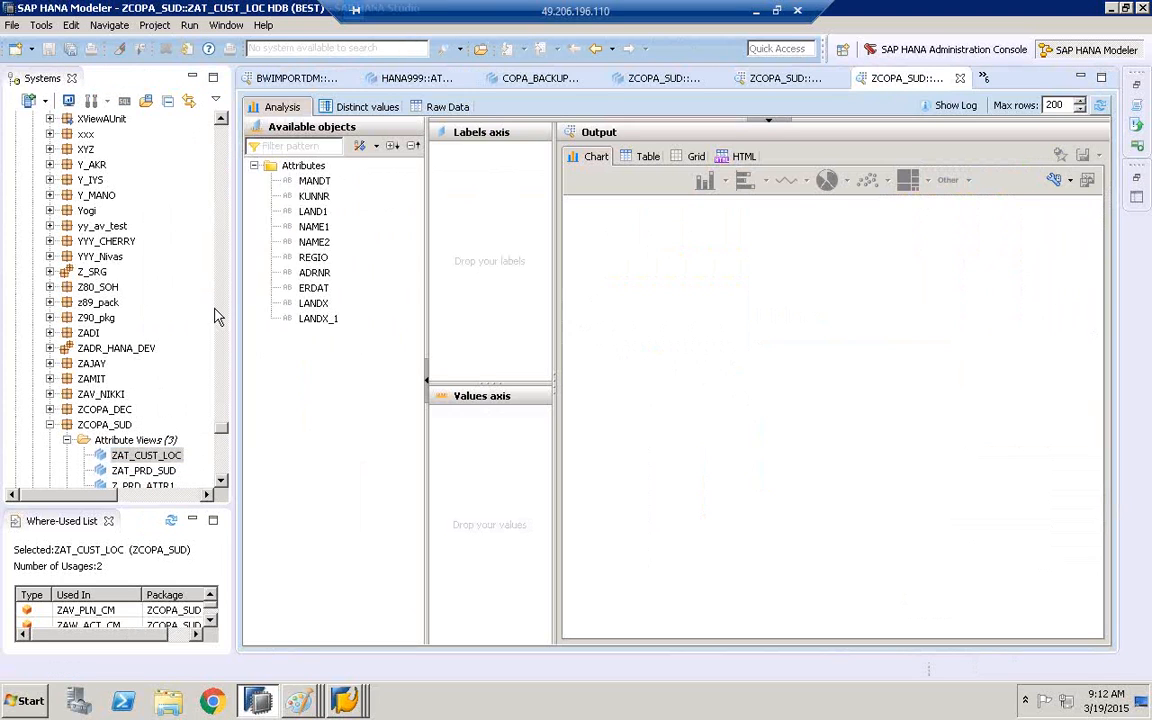
# Show the preview output as a table and use LANDX_1 as a label instead of a counted value
pyautogui.moveTo(320, 319); pyautogui.dragTo(480, 405)
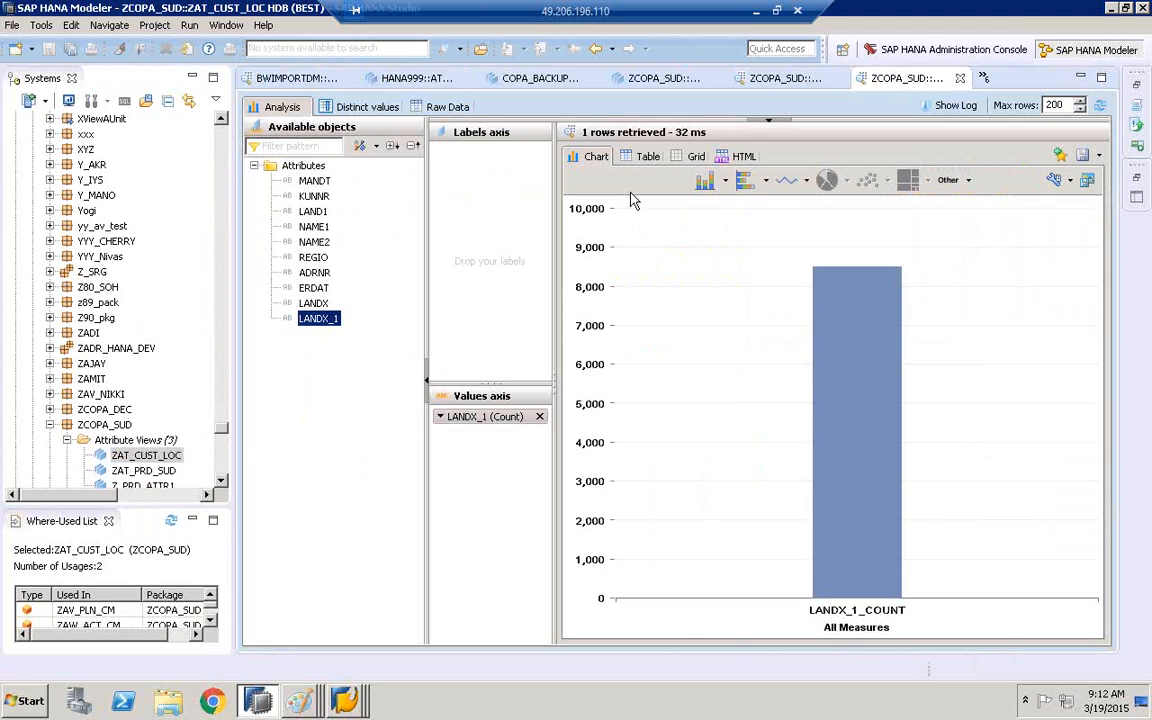
pyautogui.click(643, 157)
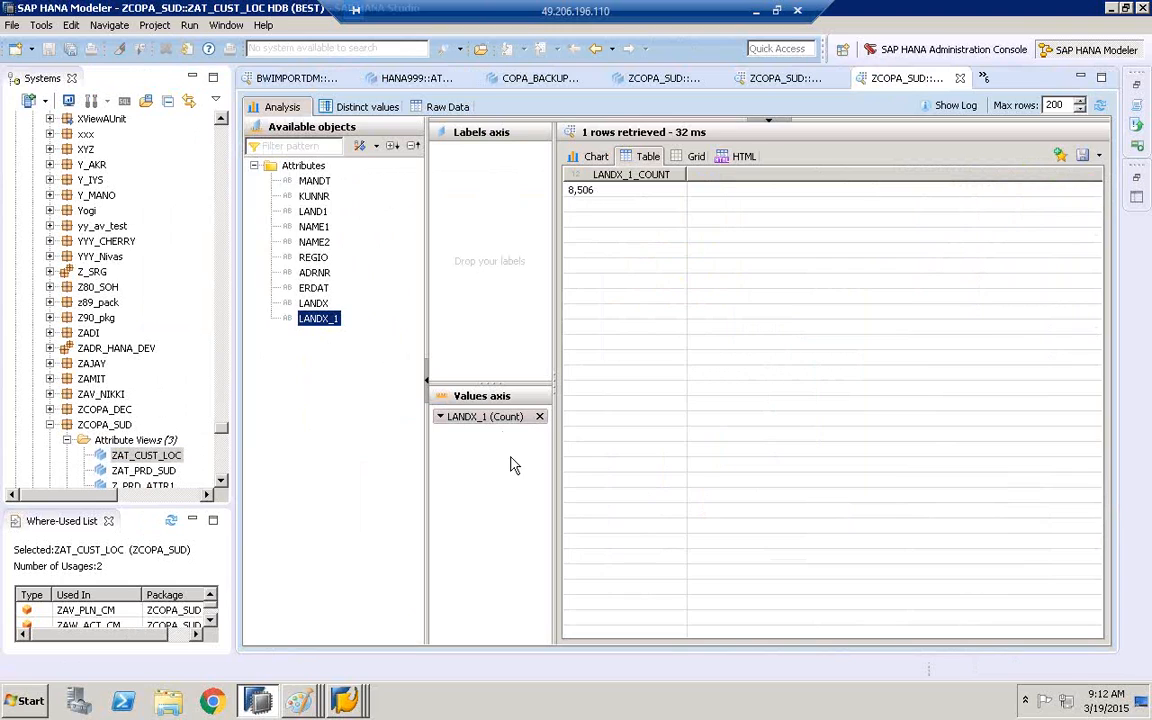
pyautogui.click(539, 416)
pyautogui.doubleClick(338, 319)
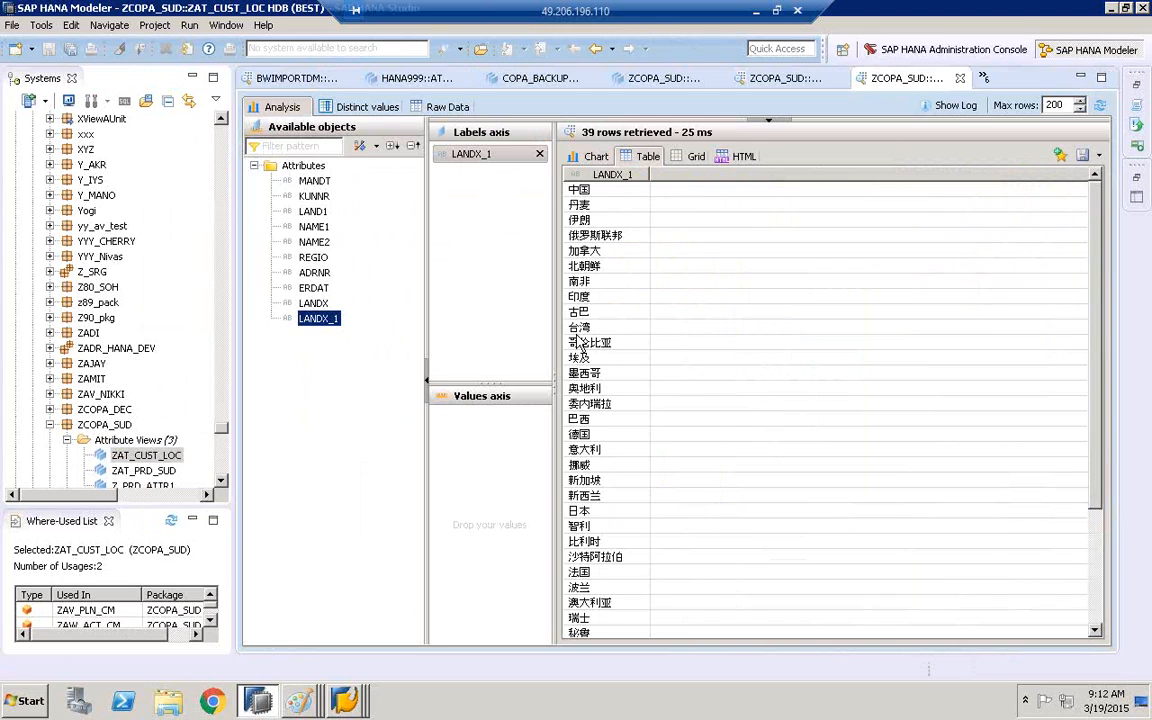
# Add LANDX to the labels axis of the preview and place KUNNR as its first label
pyautogui.click(315, 304)
pyautogui.moveTo(318, 306); pyautogui.dragTo(437, 244)
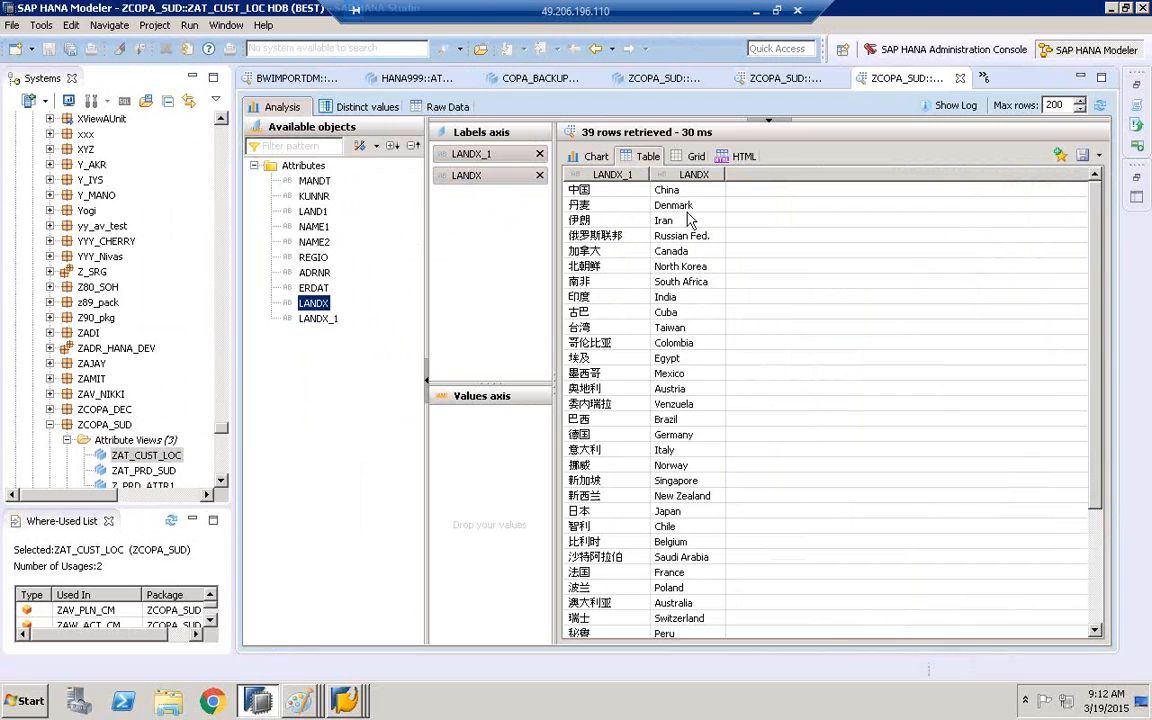
pyautogui.moveTo(314, 197); pyautogui.dragTo(440, 148)
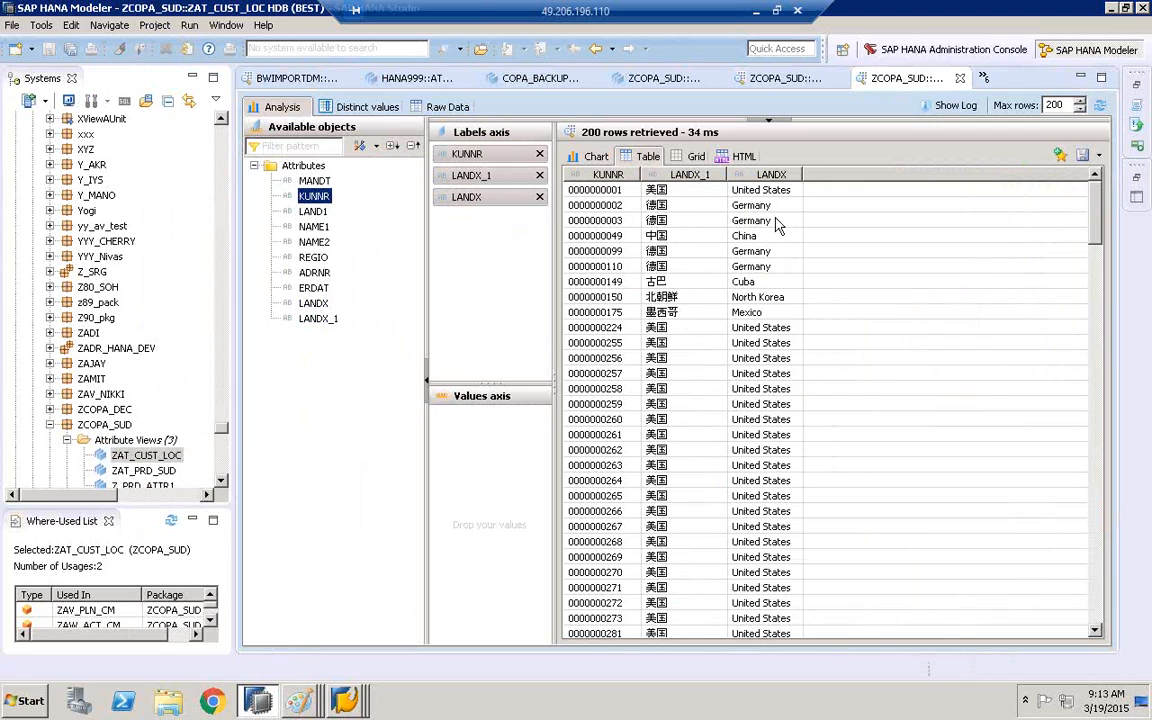
# Minimize the HANA Modeler window and return to the SAP Easy Access window
pyautogui.click(1110, 9)
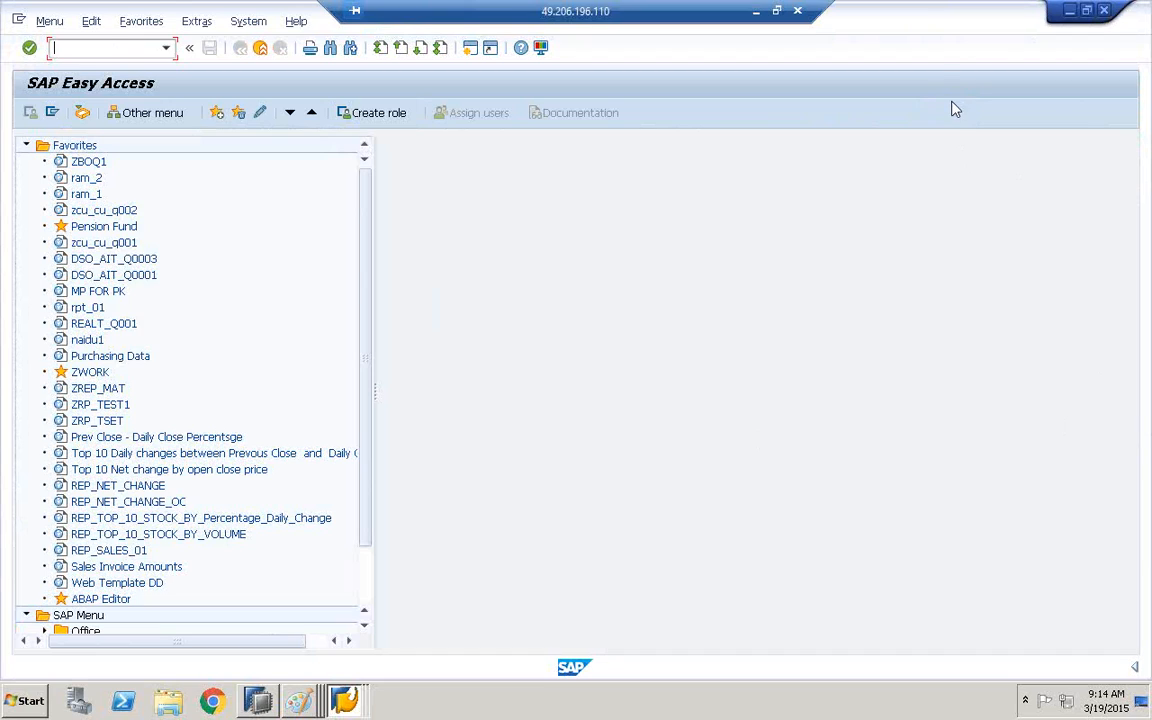
pyautogui.click(953, 163)
pyautogui.click(615, 376)
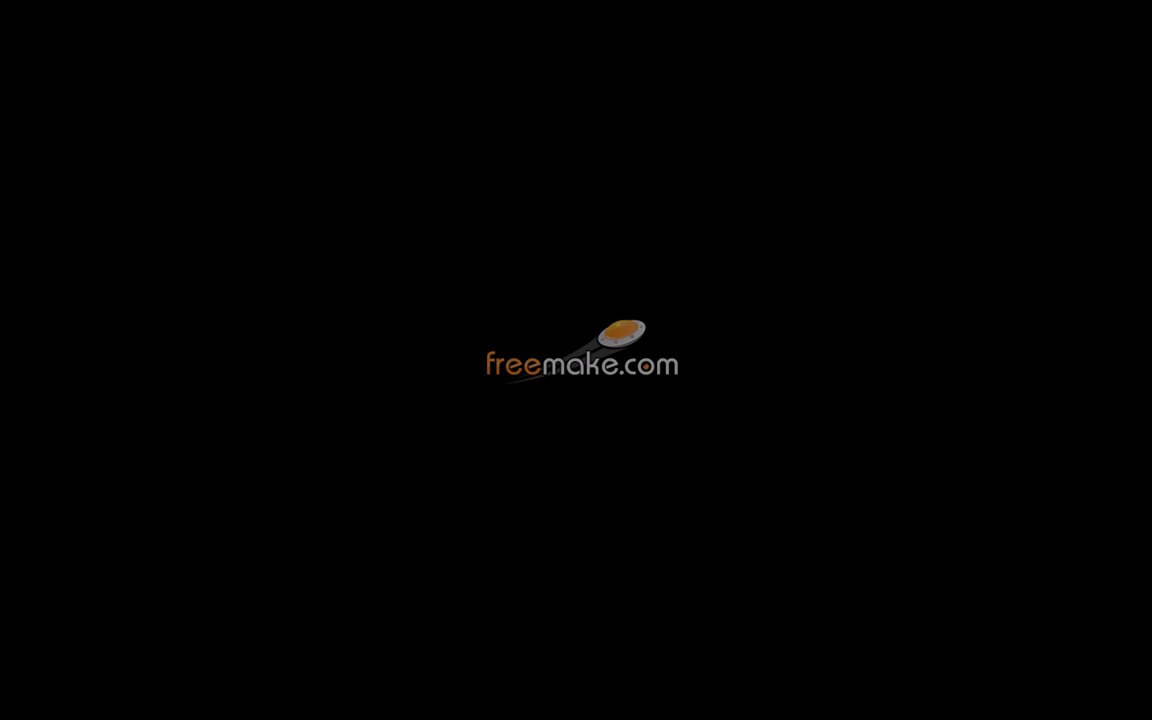